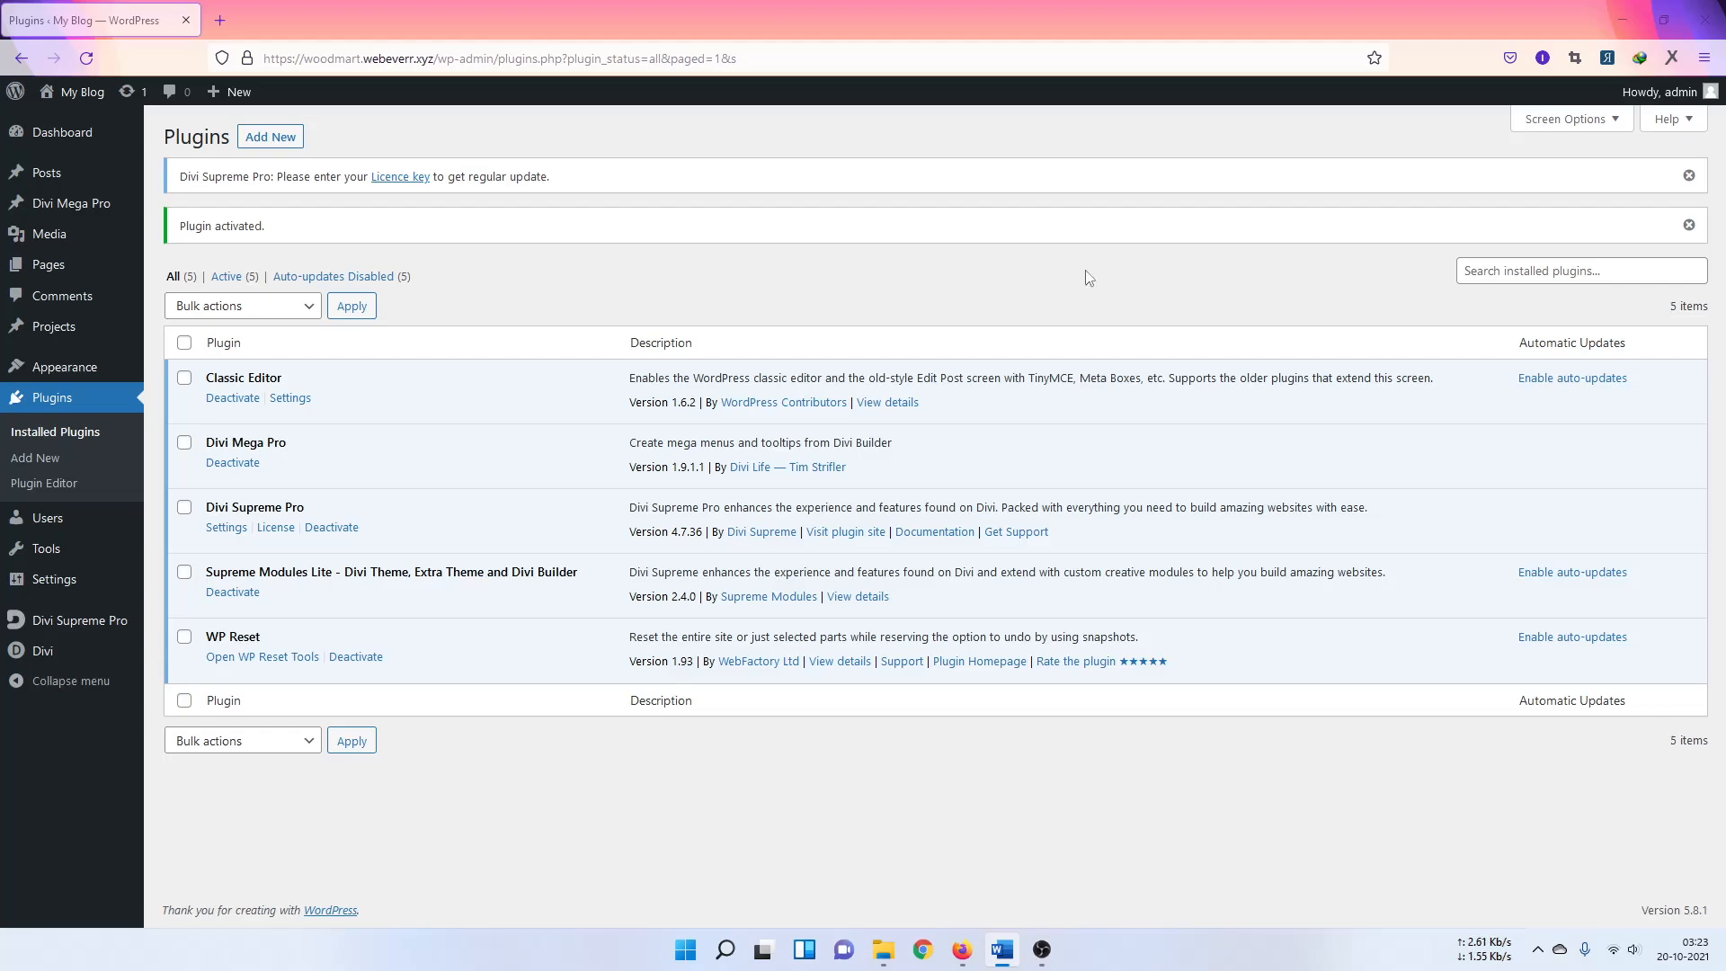
Step: Open the Divi Supreme Pro settings and review its Easy Theme Builder options and the extension toggles in General Settings
click(1435, 779)
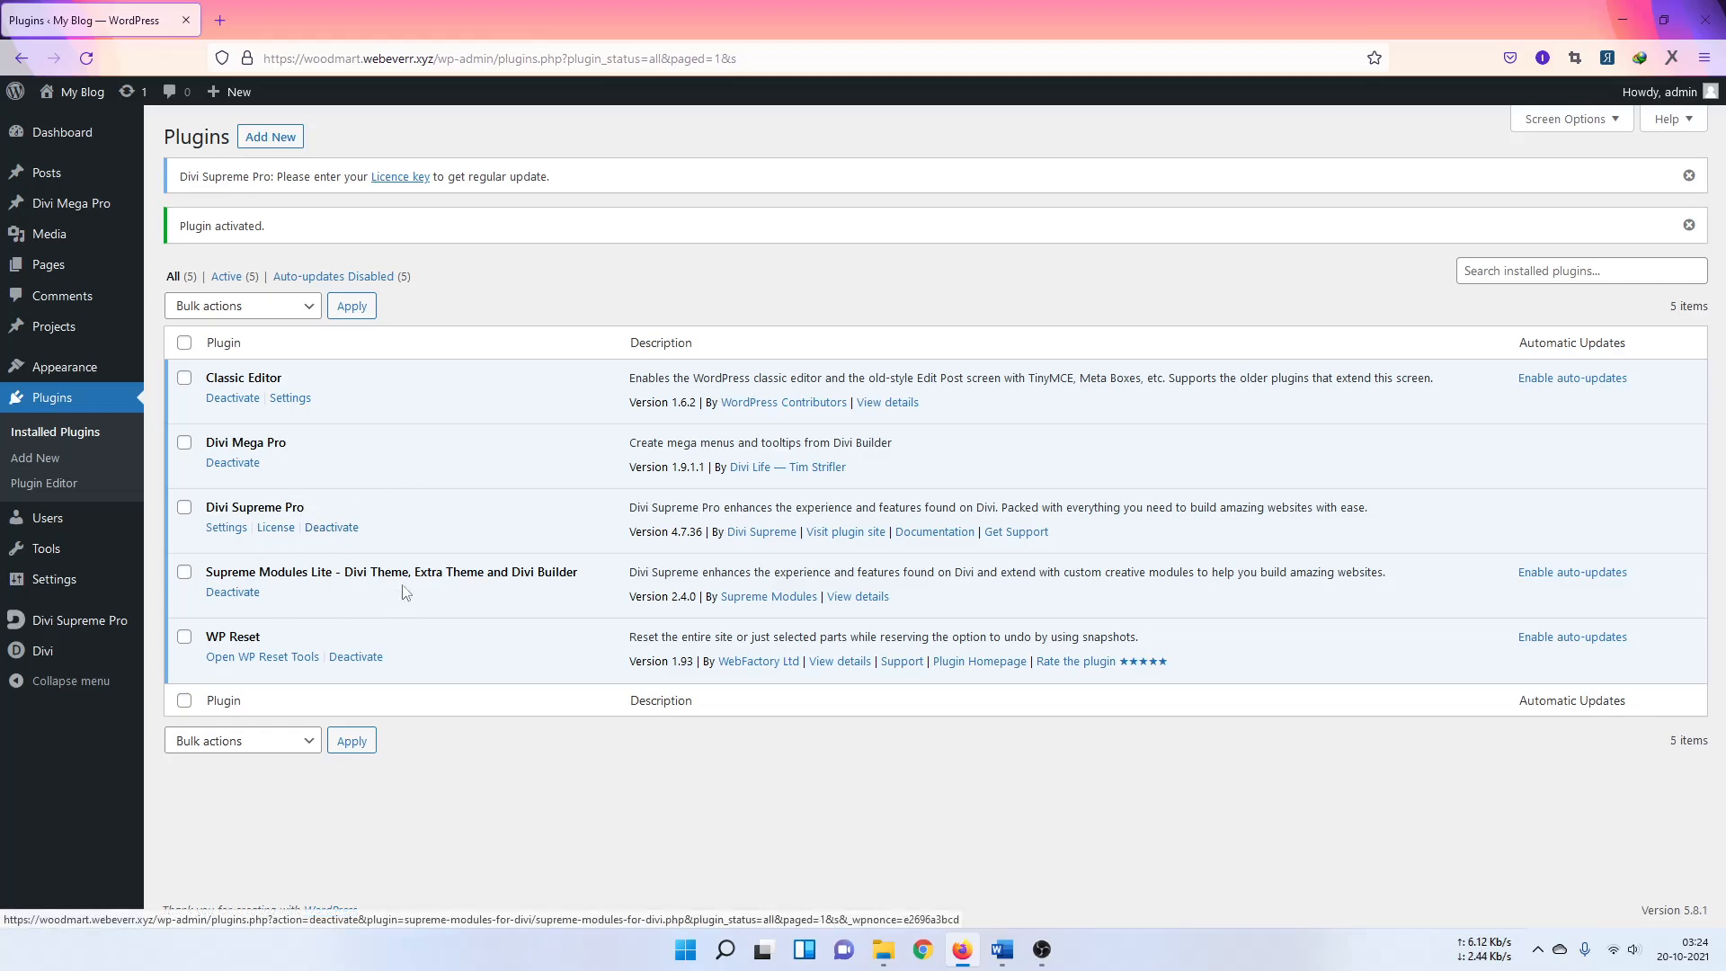
mouse_move(80, 622)
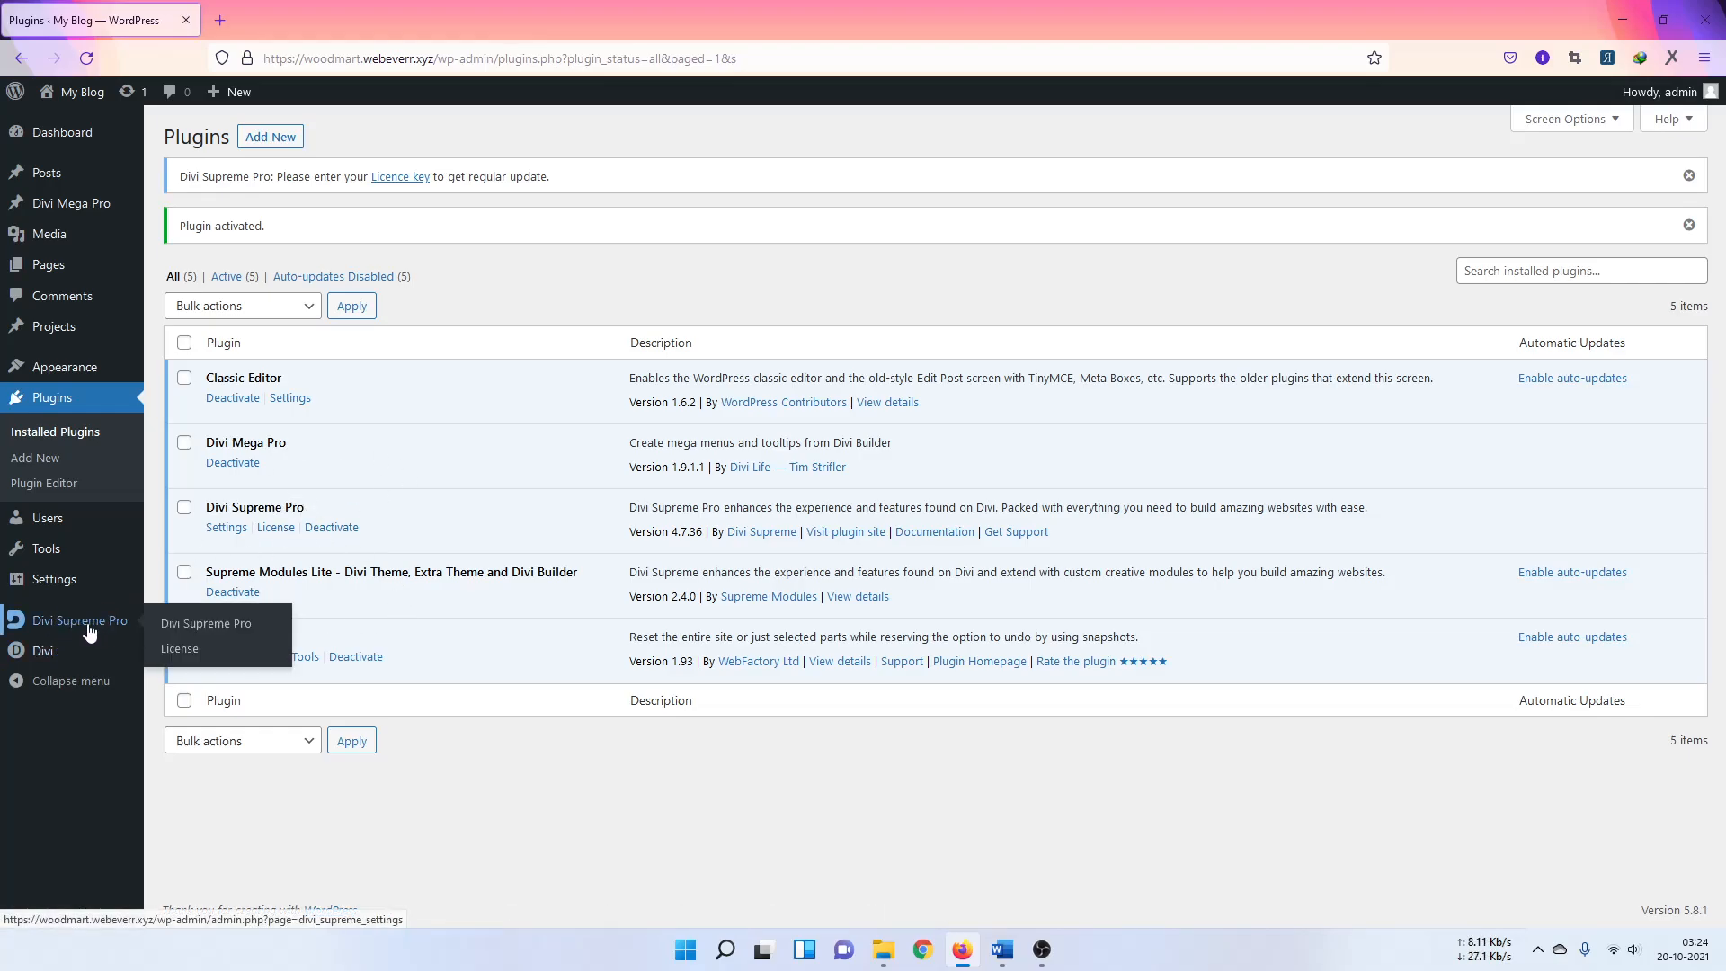
click(206, 626)
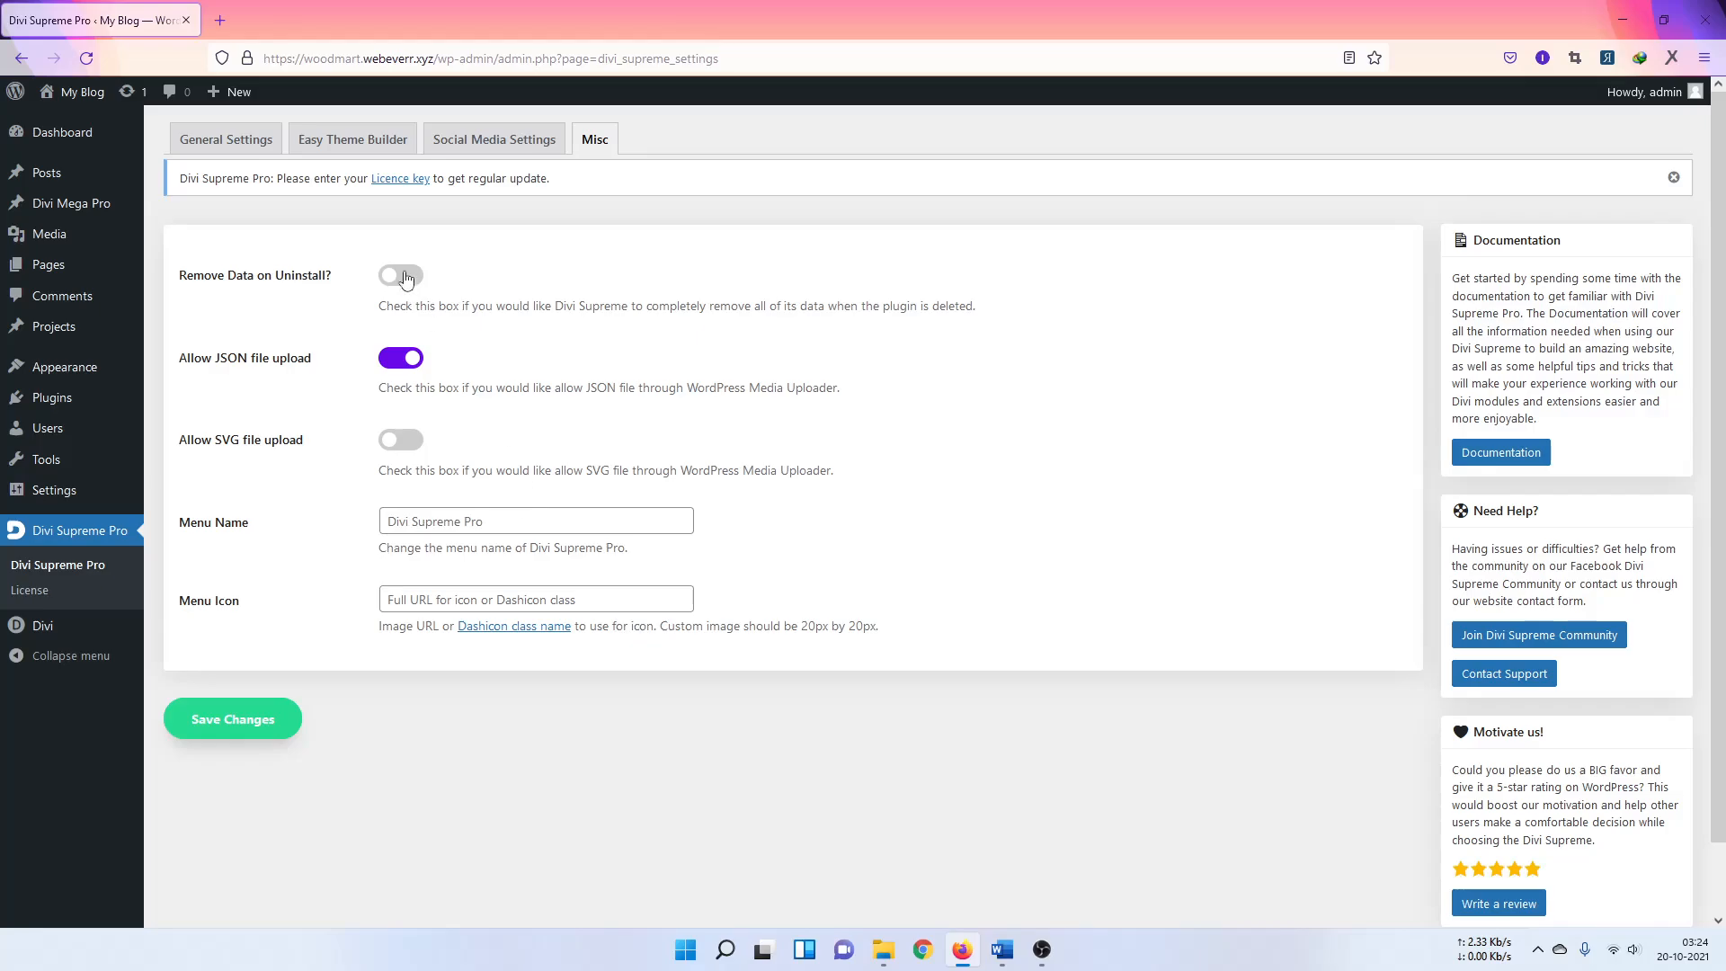
click(378, 136)
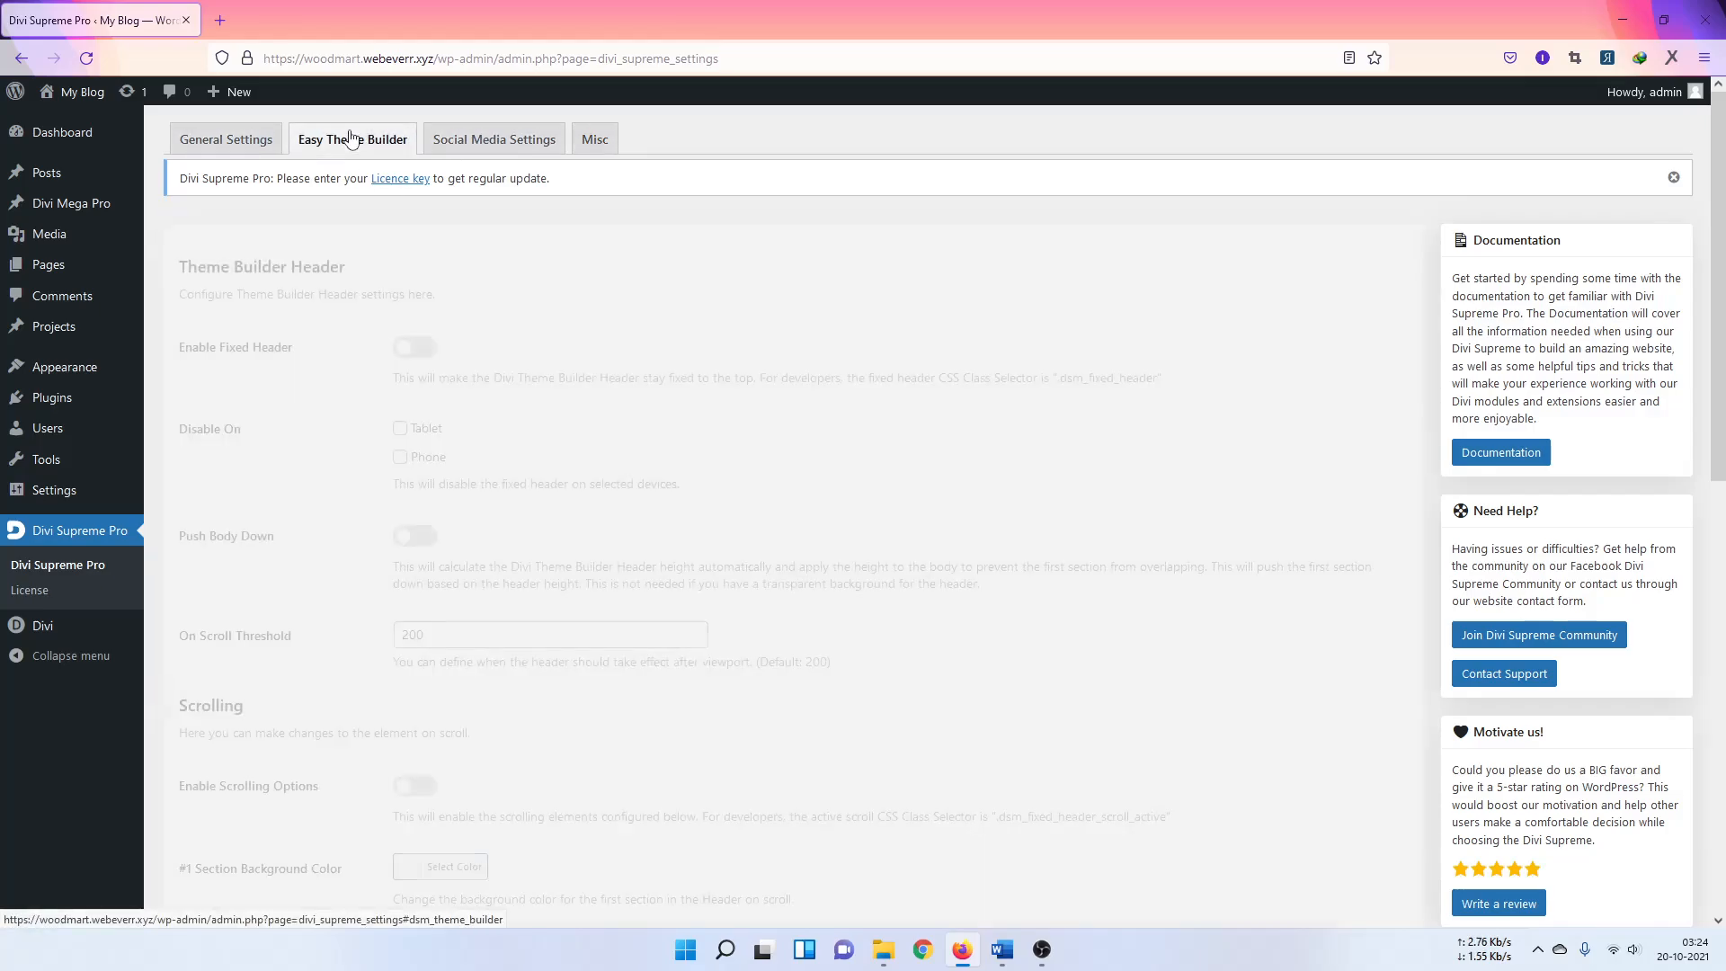
scroll(385, 455, down, 3)
scroll(385, 454, down, 5)
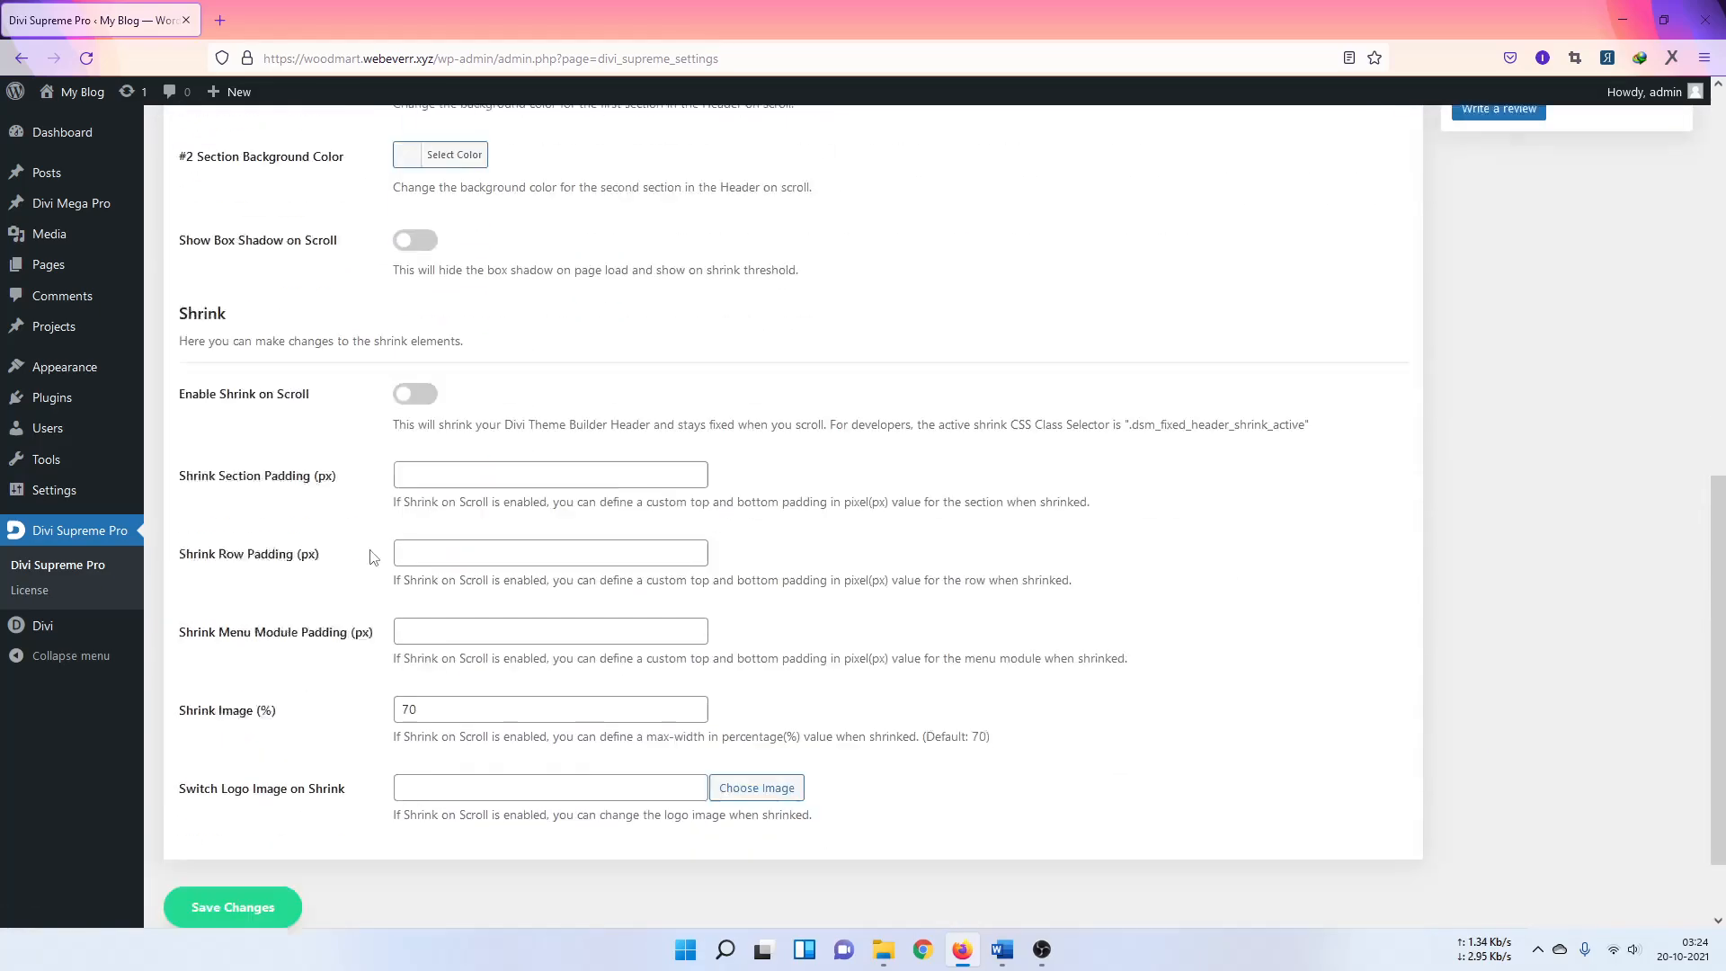
scroll(385, 455, up, 10)
click(229, 144)
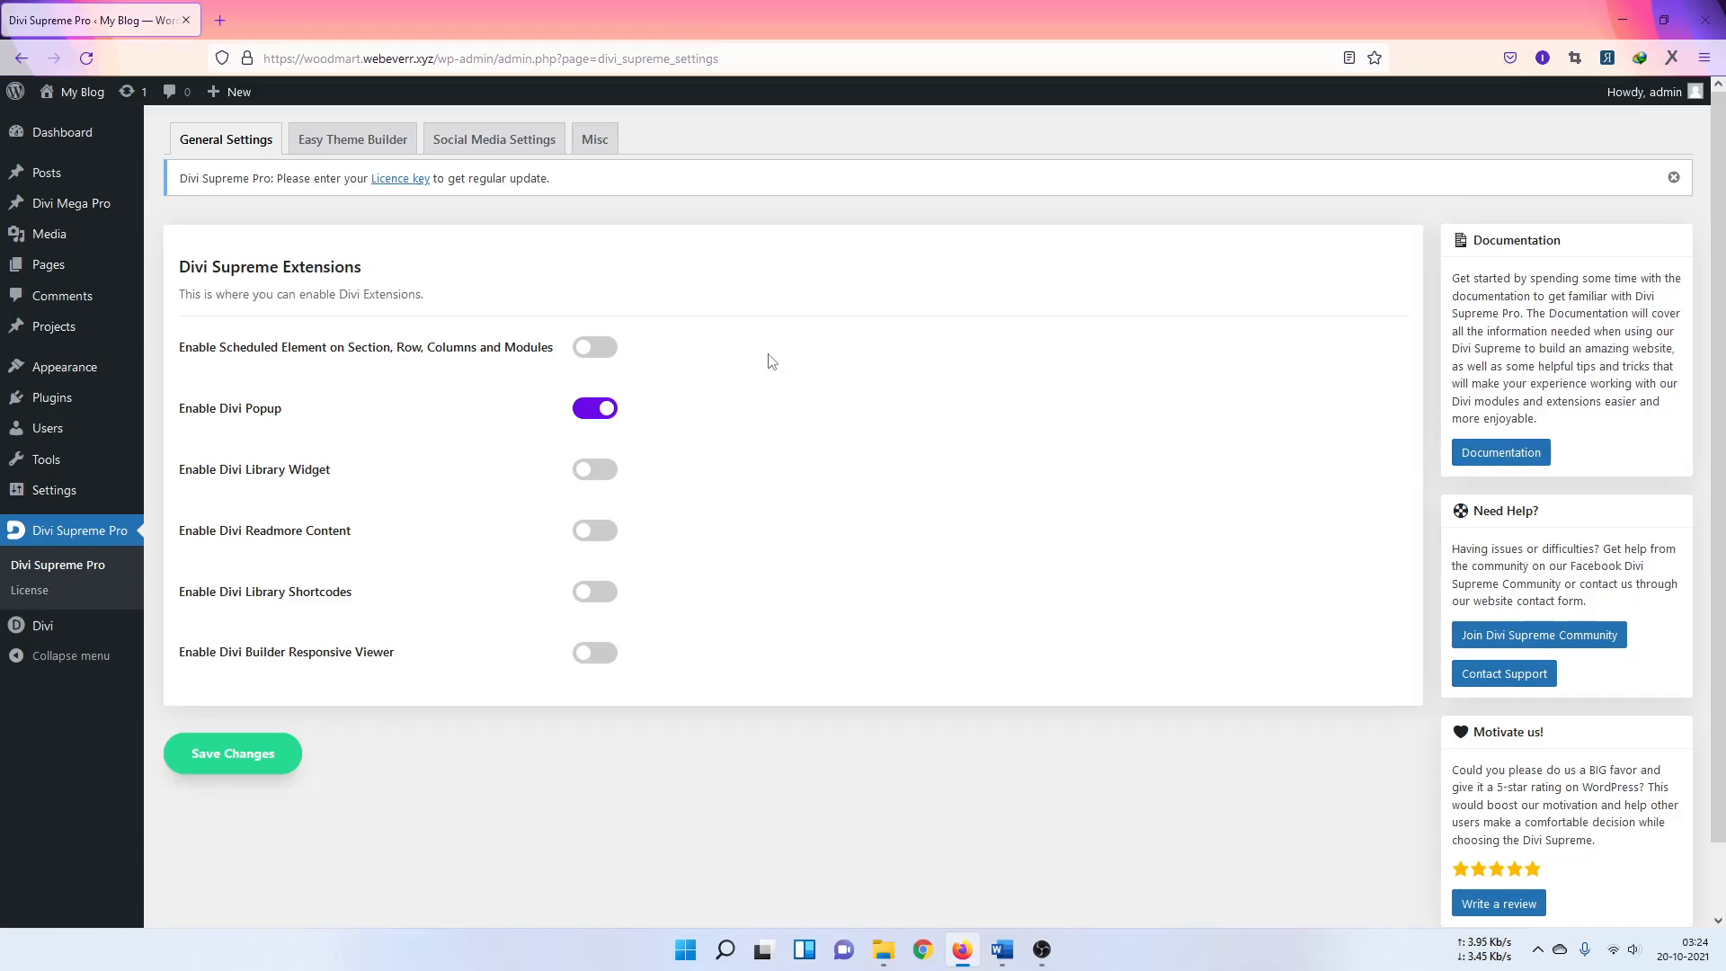
scroll(769, 361, down, 2)
scroll(99, 559, up, 2)
scroll(485, 521, down, 1)
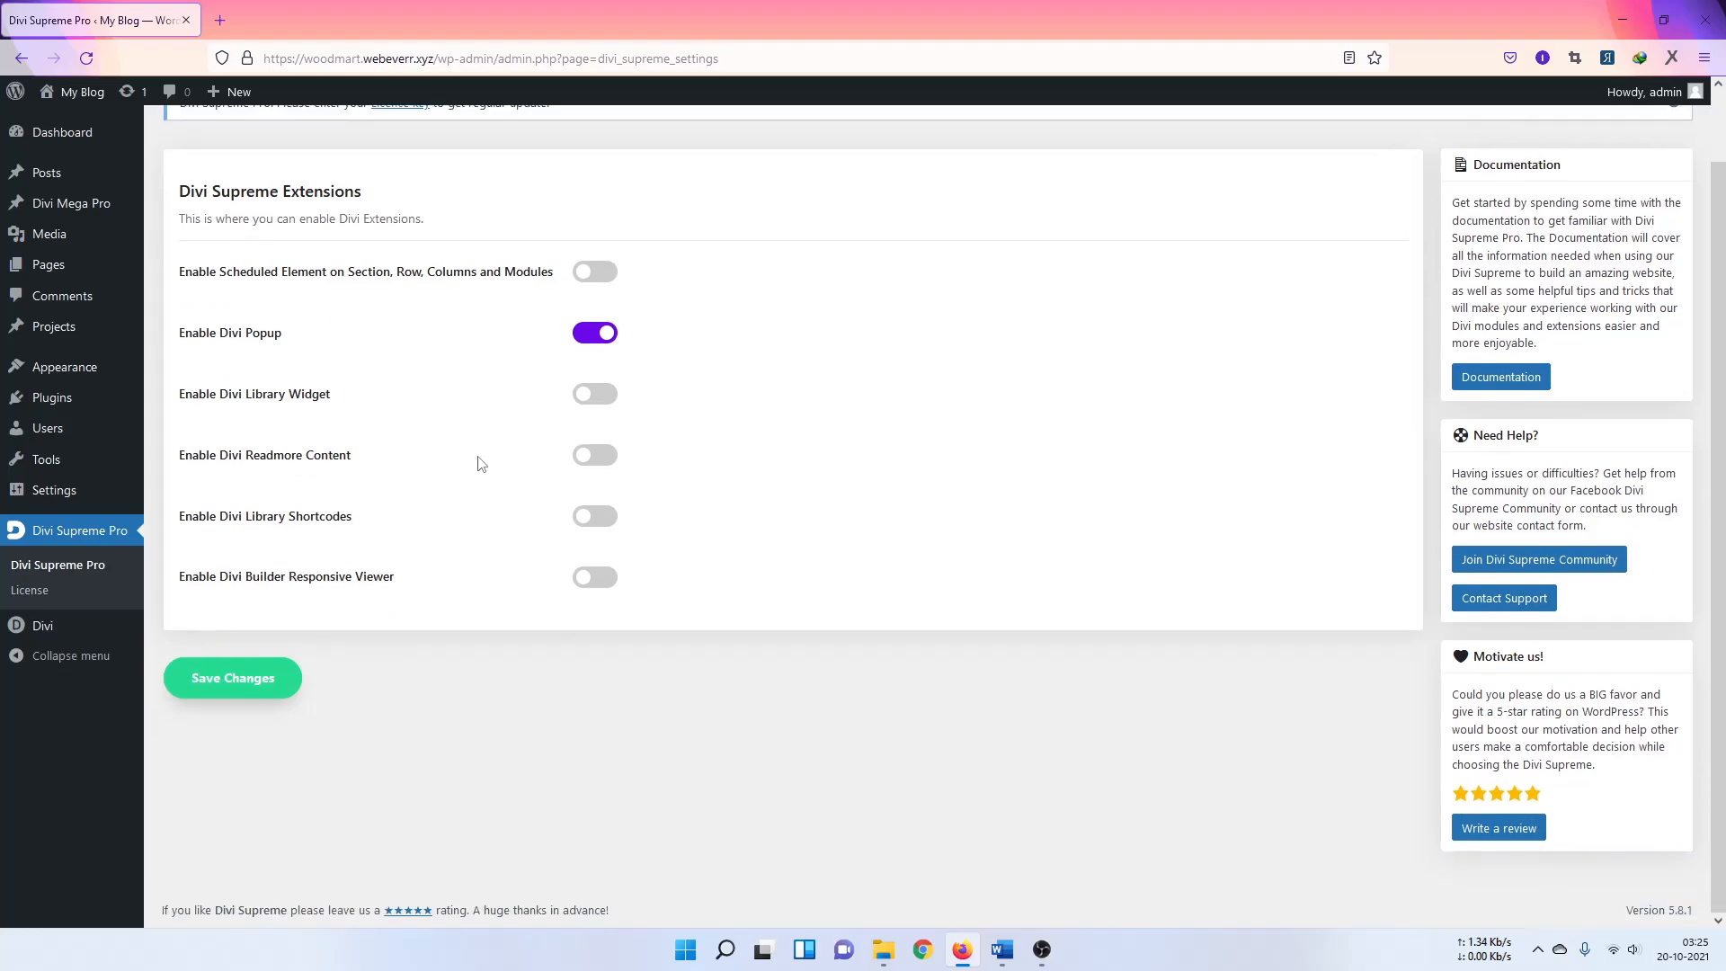
scroll(482, 462, up, 1)
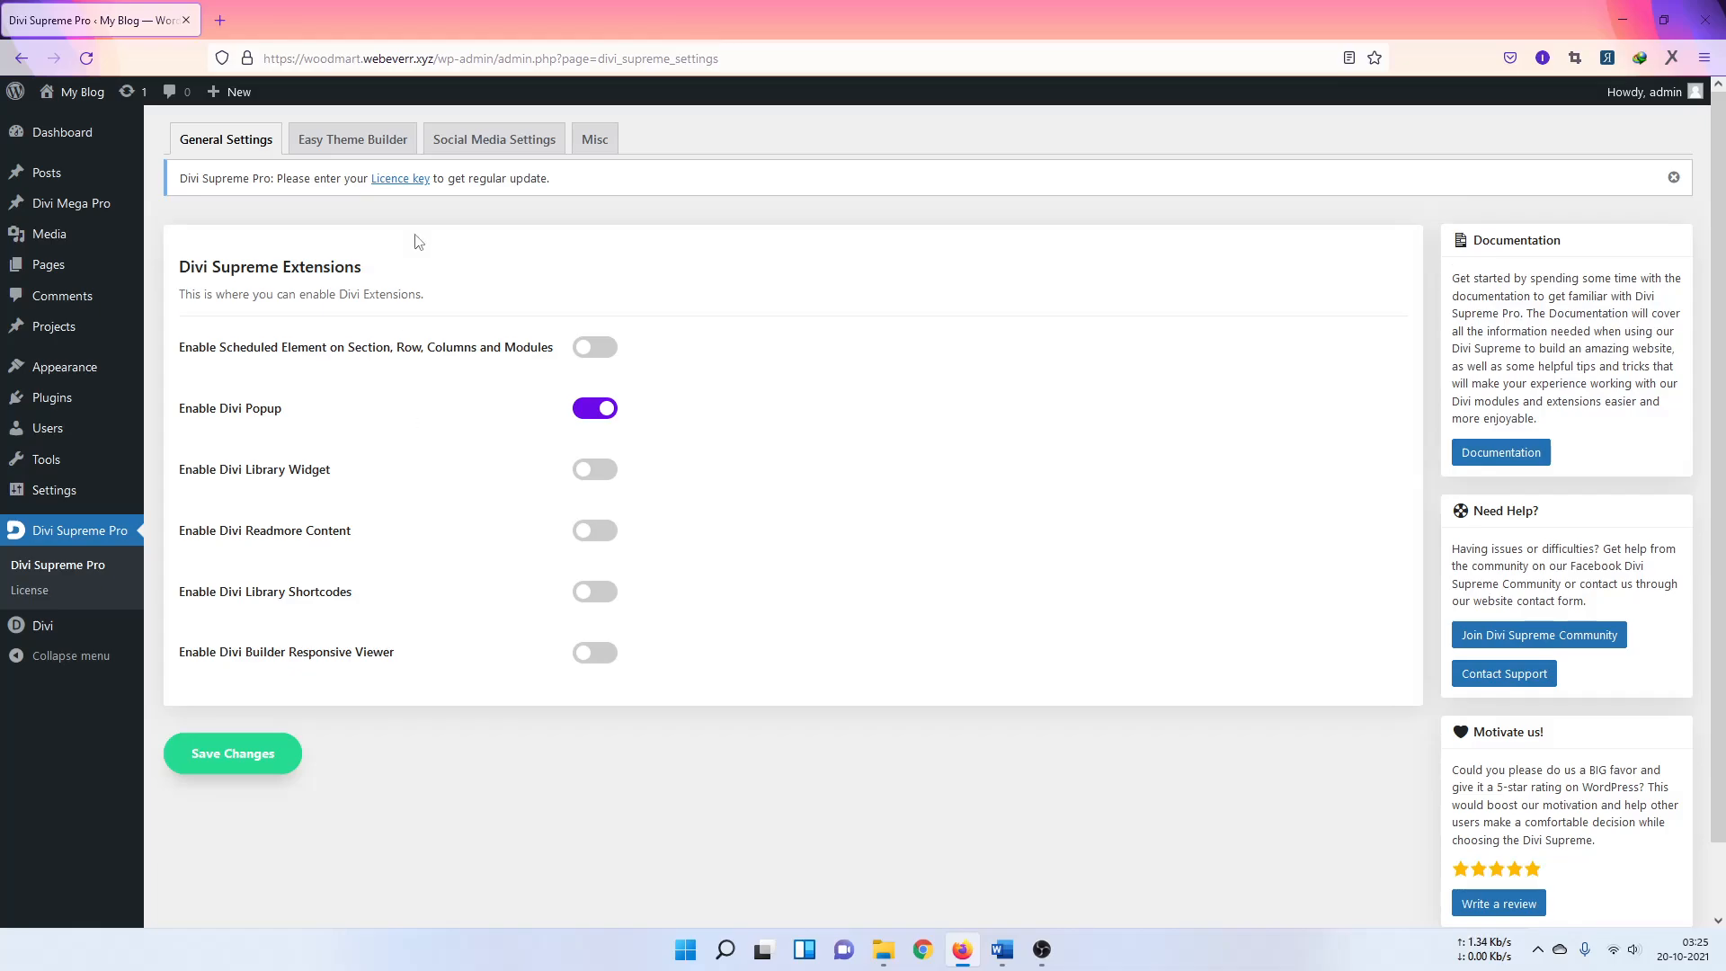
Step: Open the Divi Theme Builder and decline restoring the unsaved backup
mouse_move(19, 284)
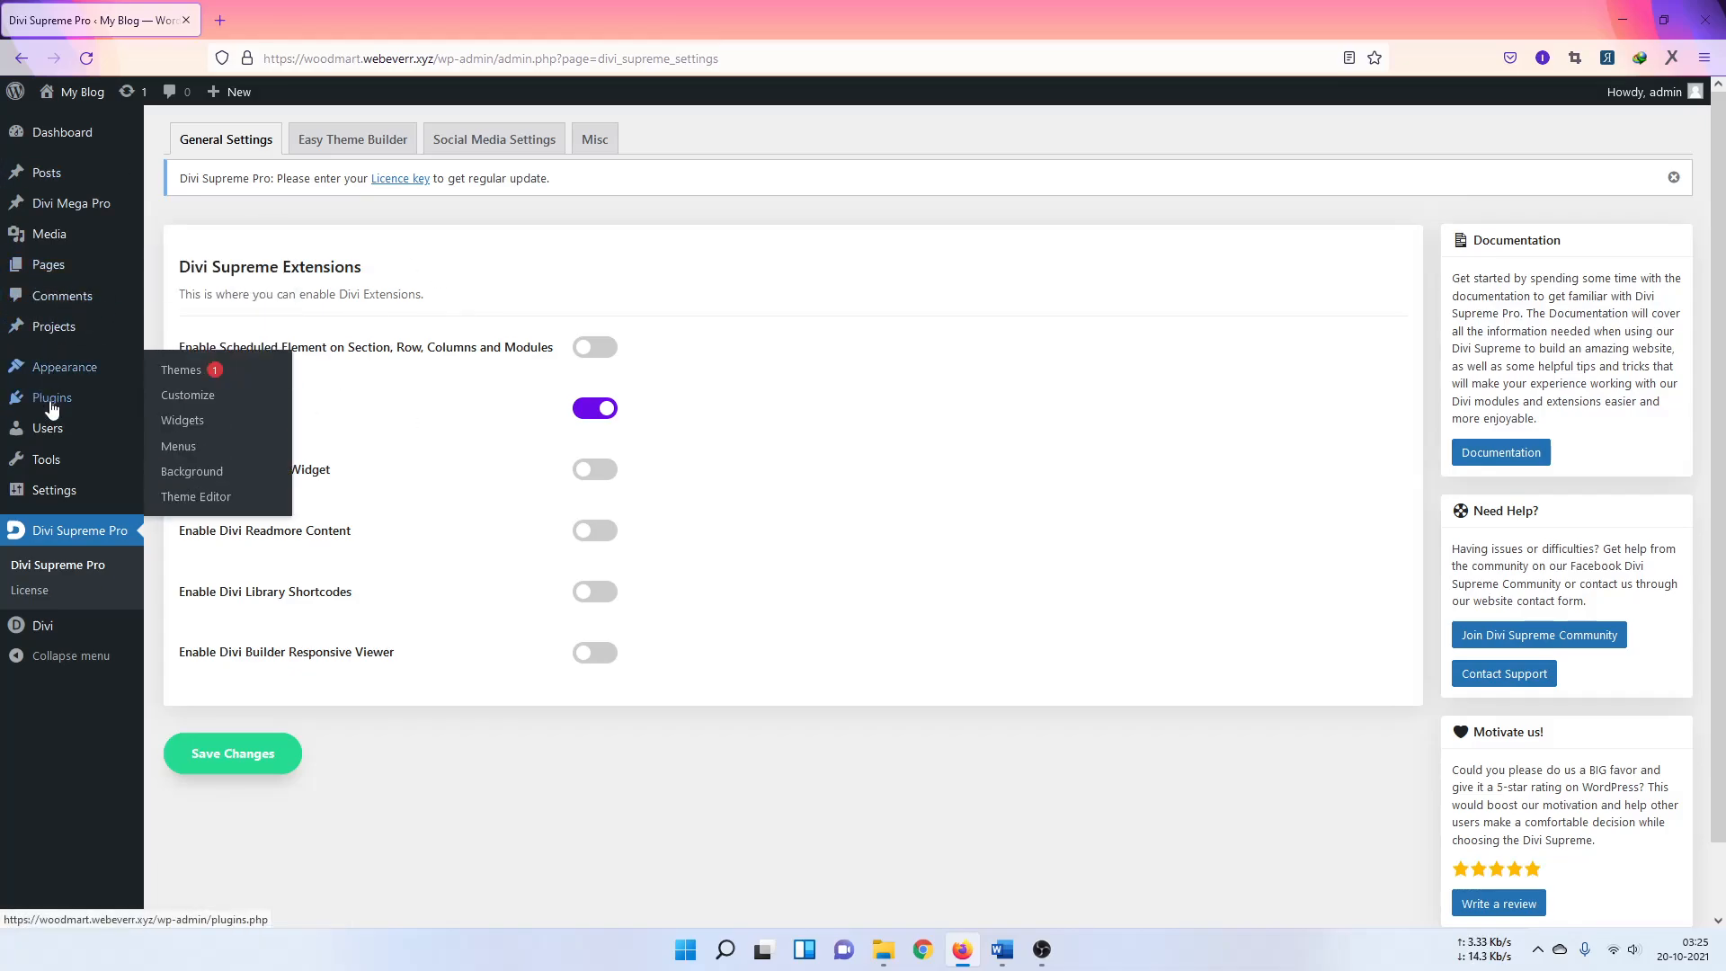
mouse_move(45, 637)
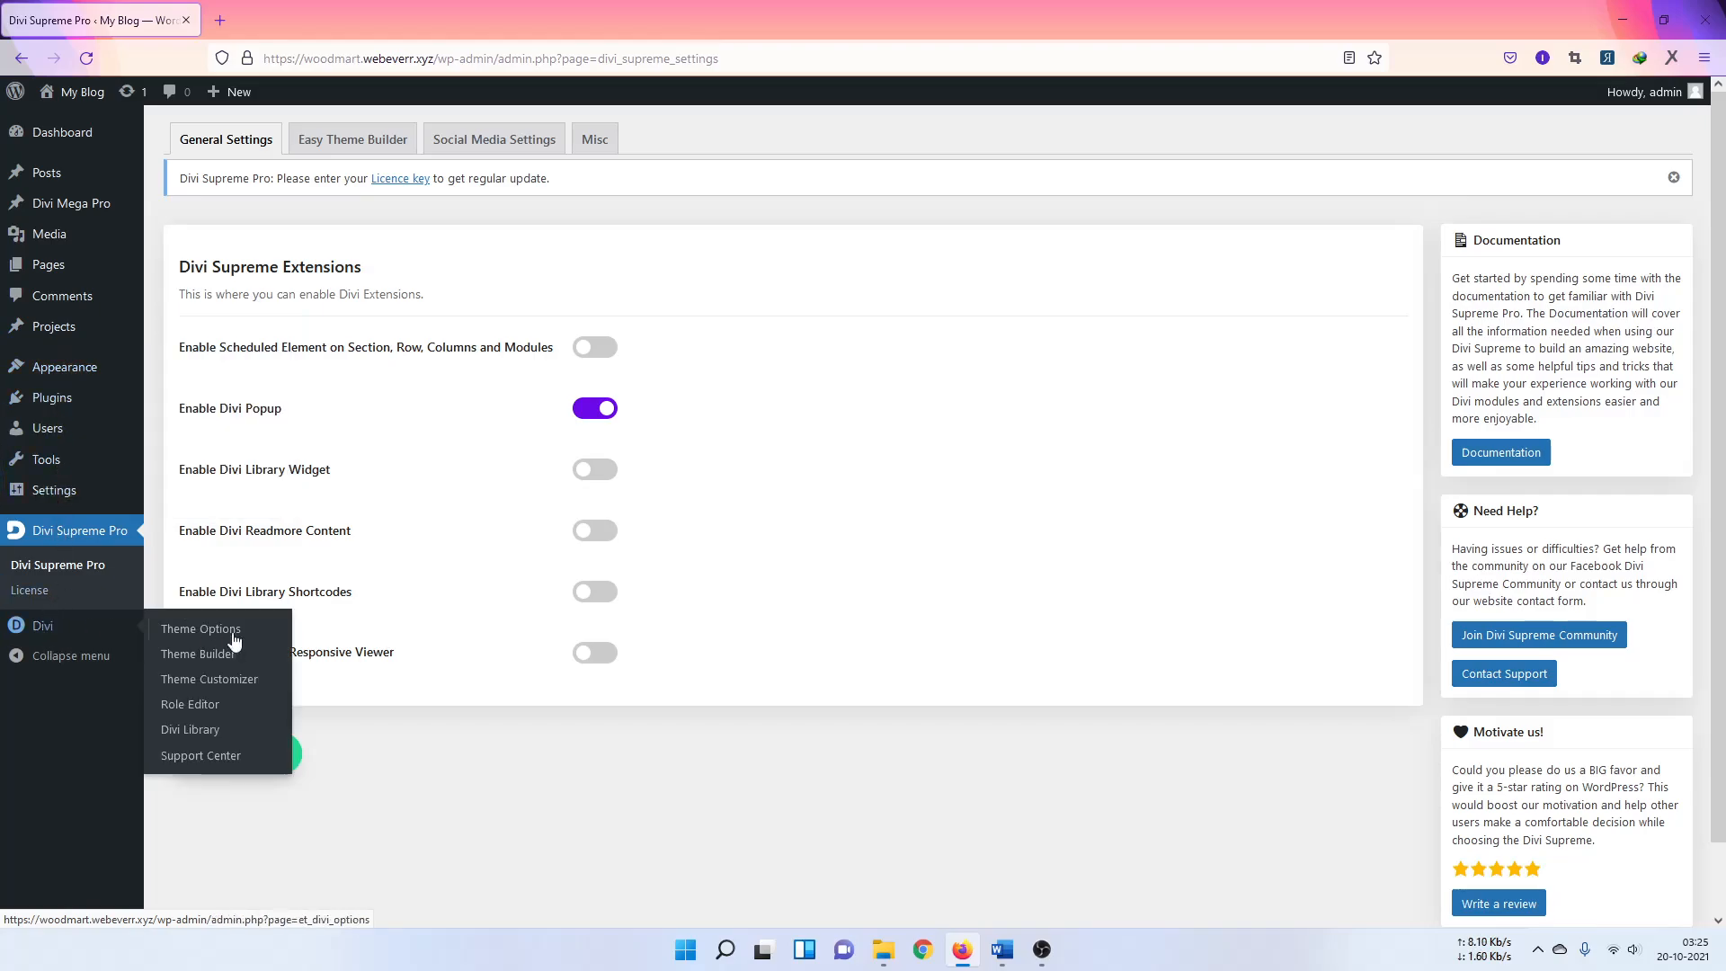
click(213, 663)
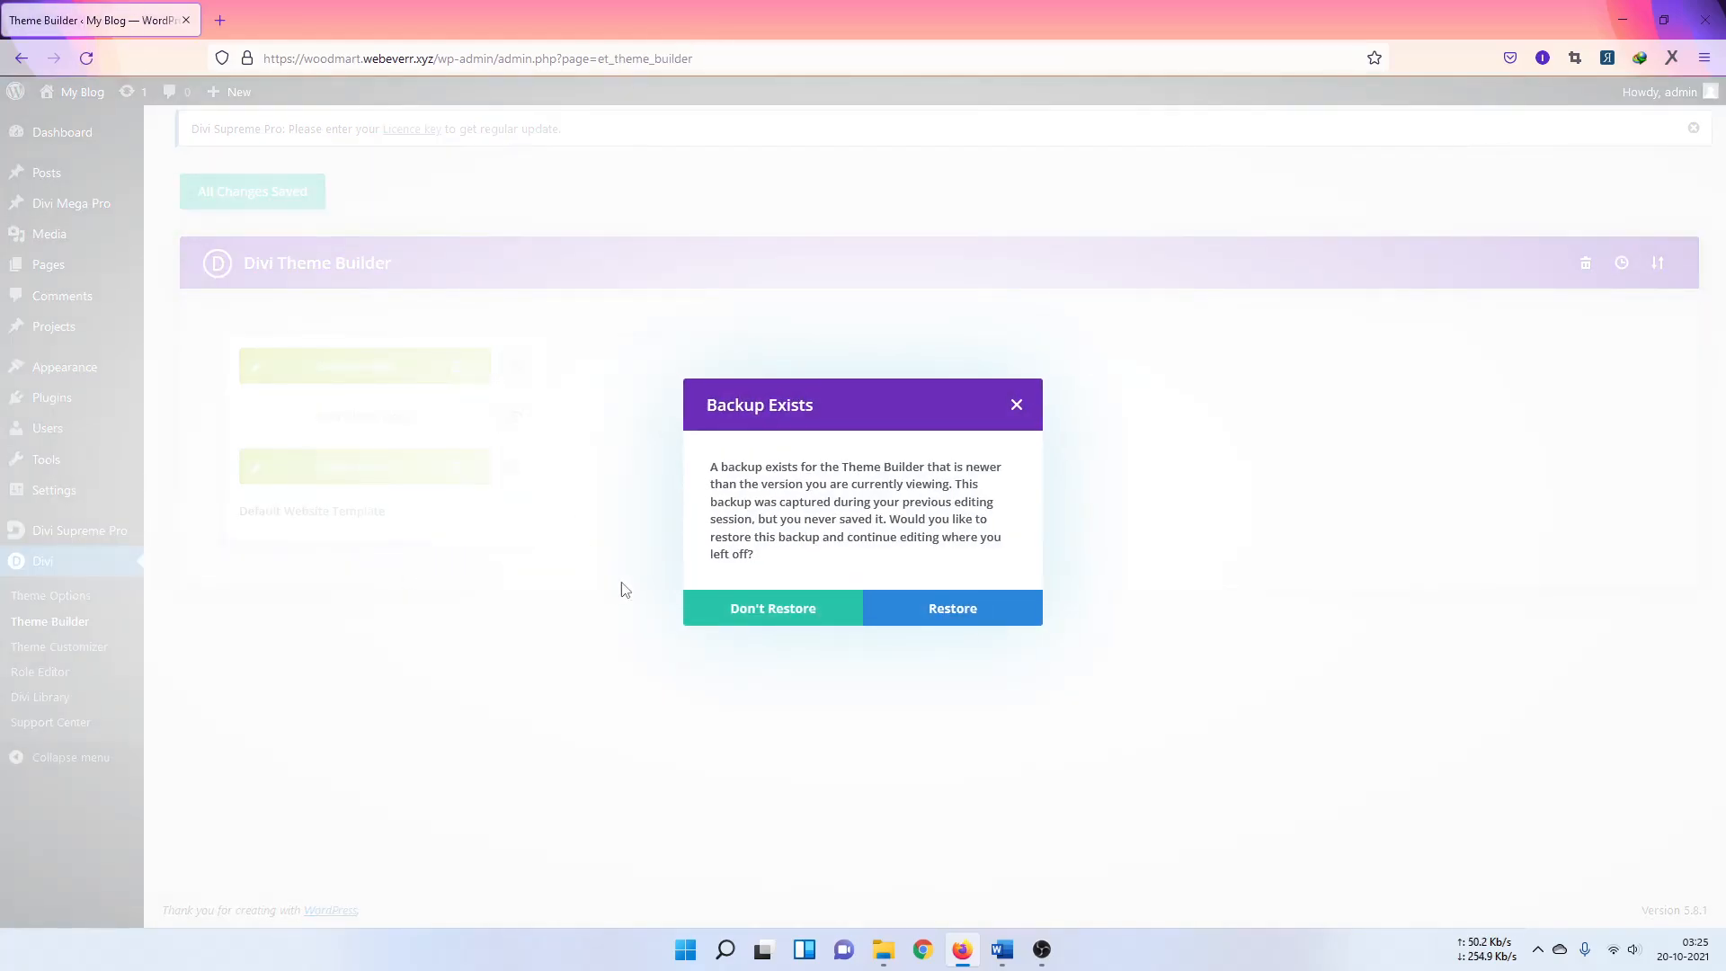
click(789, 607)
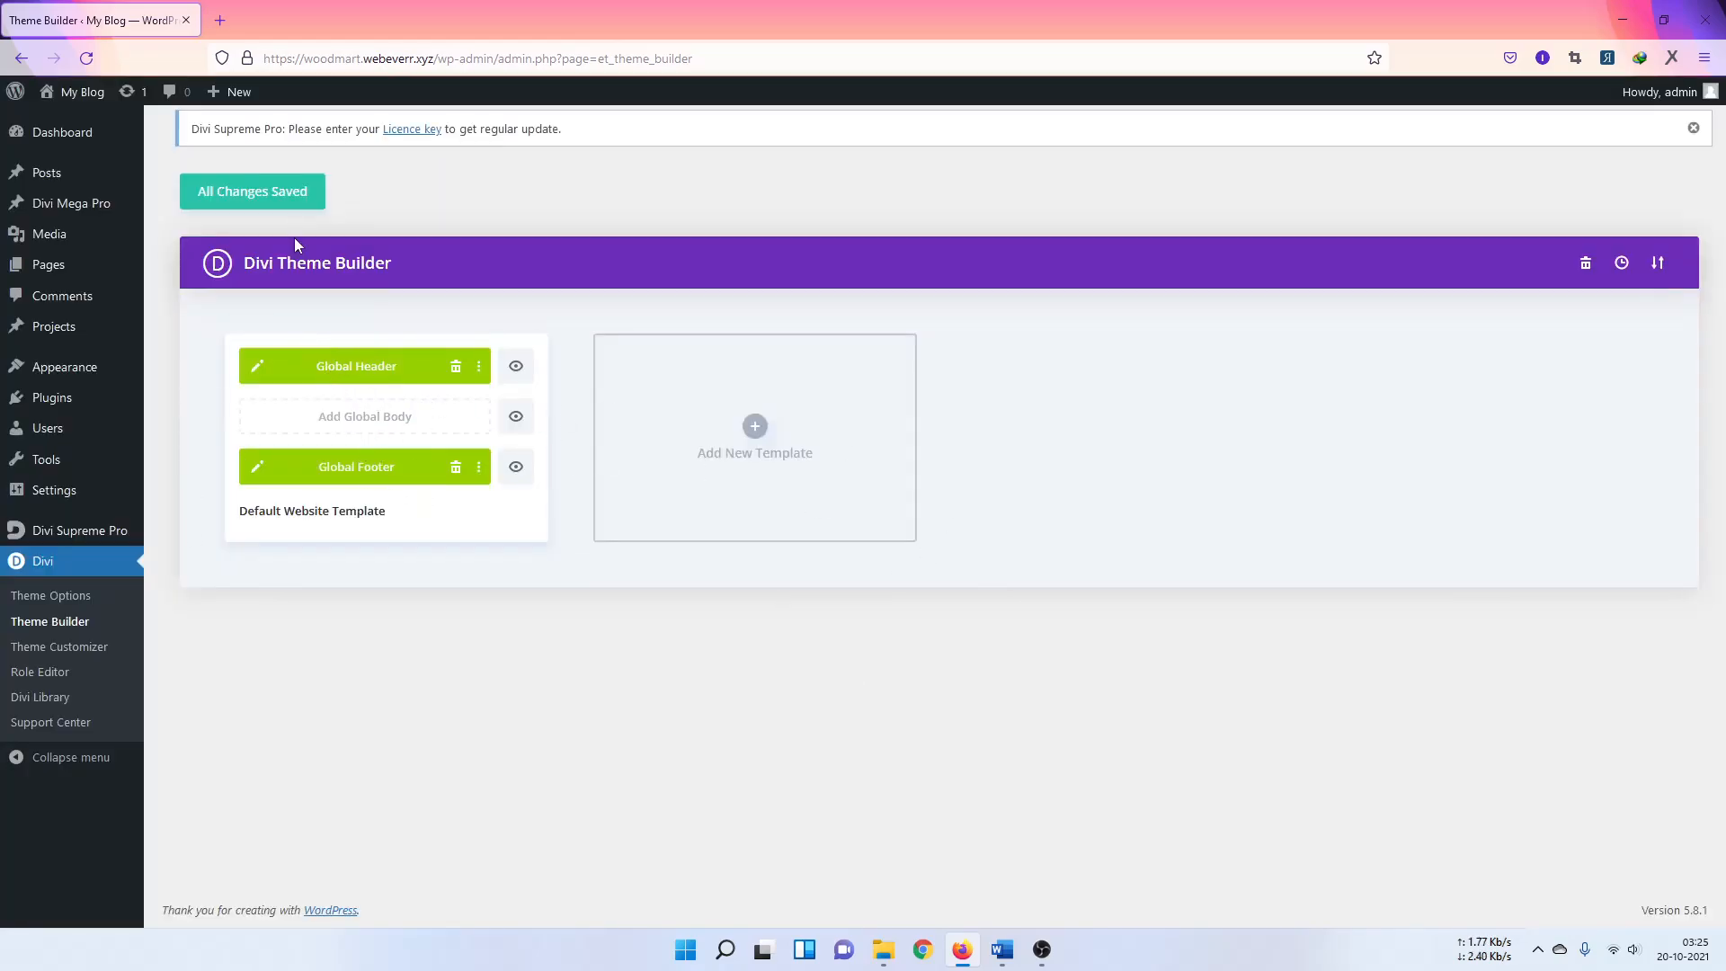
Step: Create a new Theme Builder template assigned to All Posts
click(773, 441)
scroll(764, 423, down, 3)
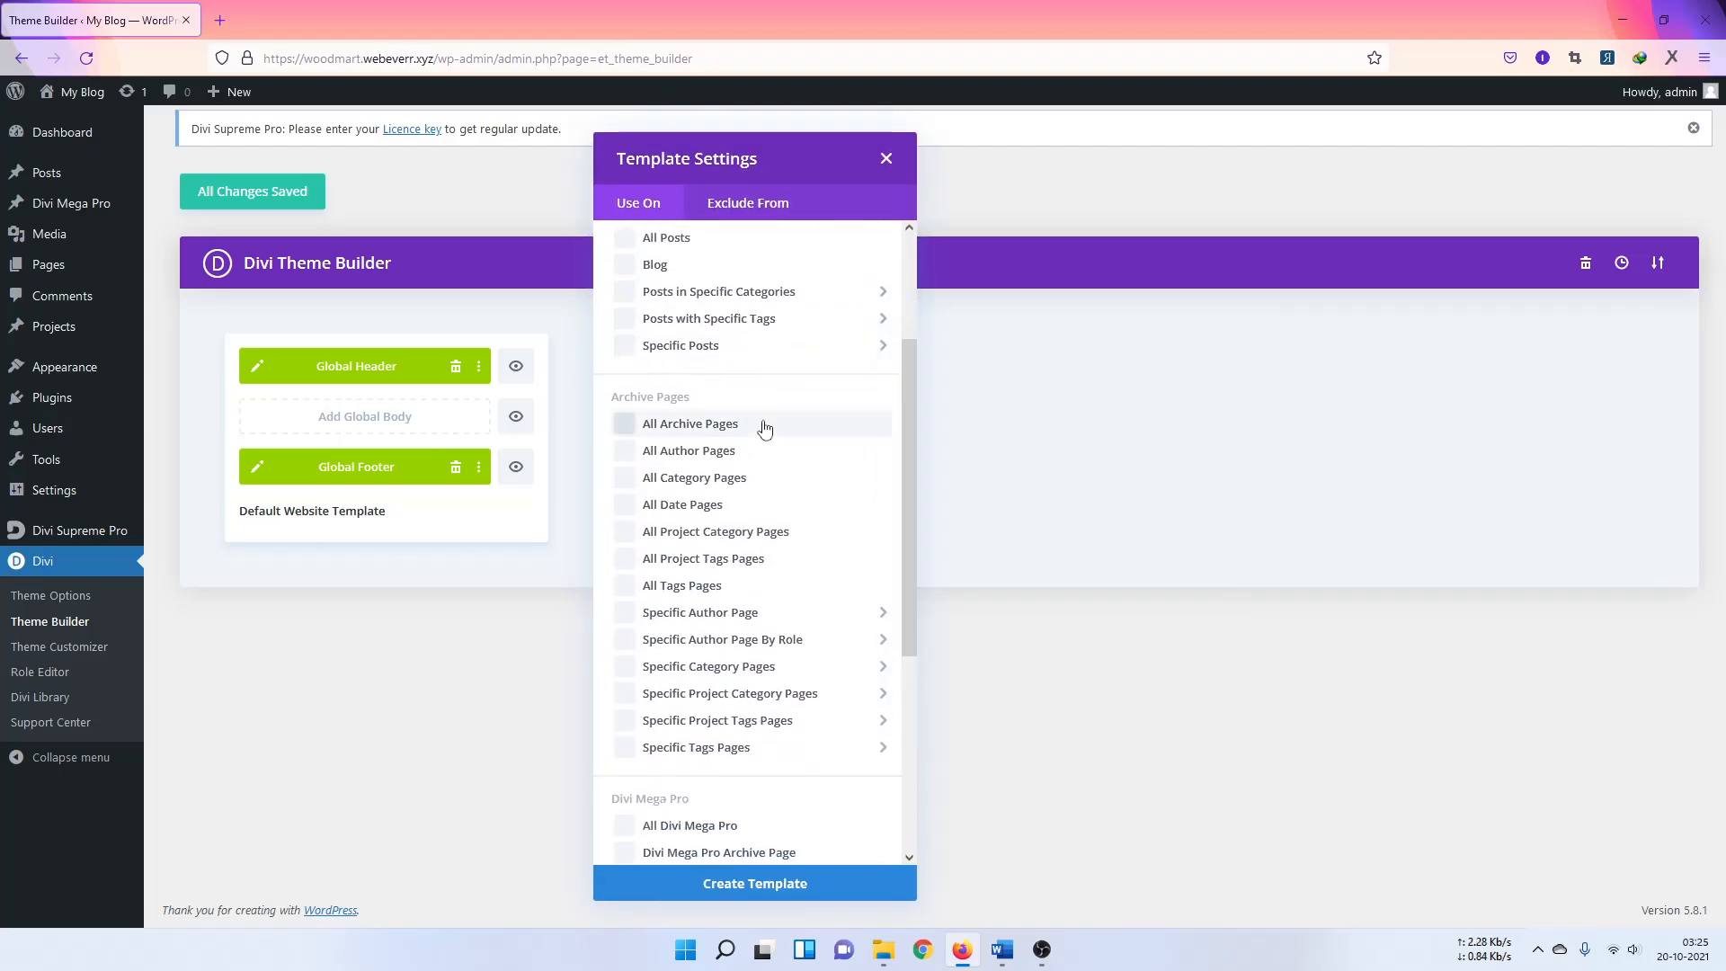
scroll(764, 427, down, 5)
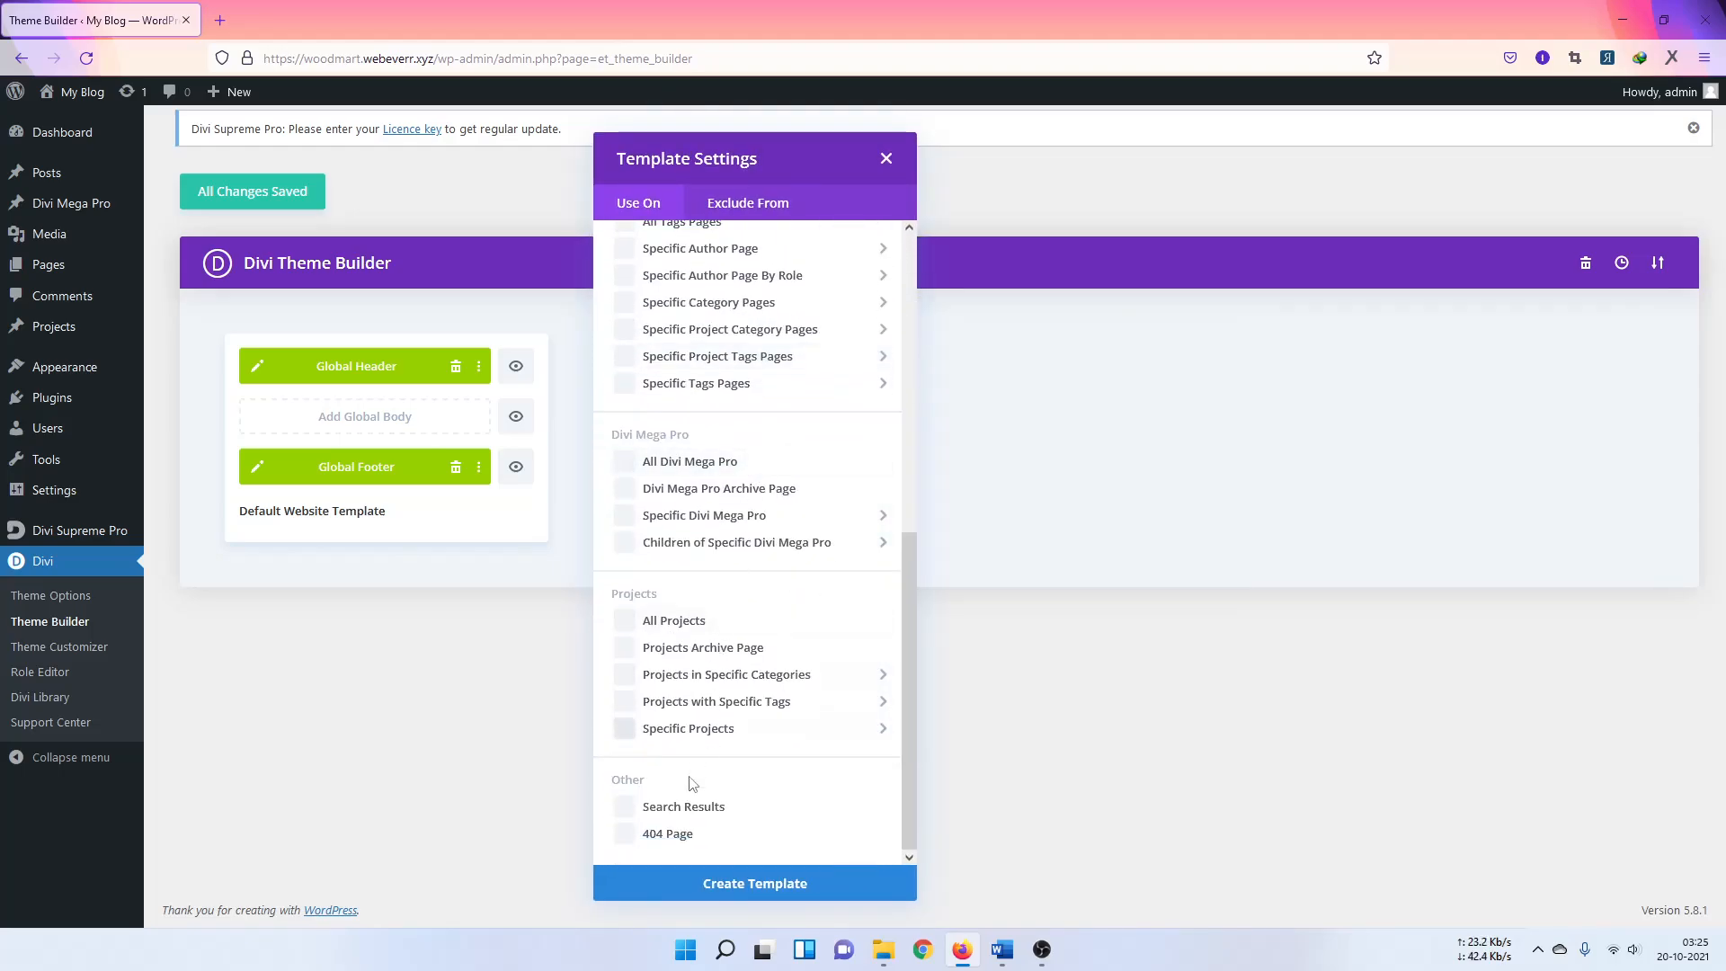
scroll(648, 476, up, 8)
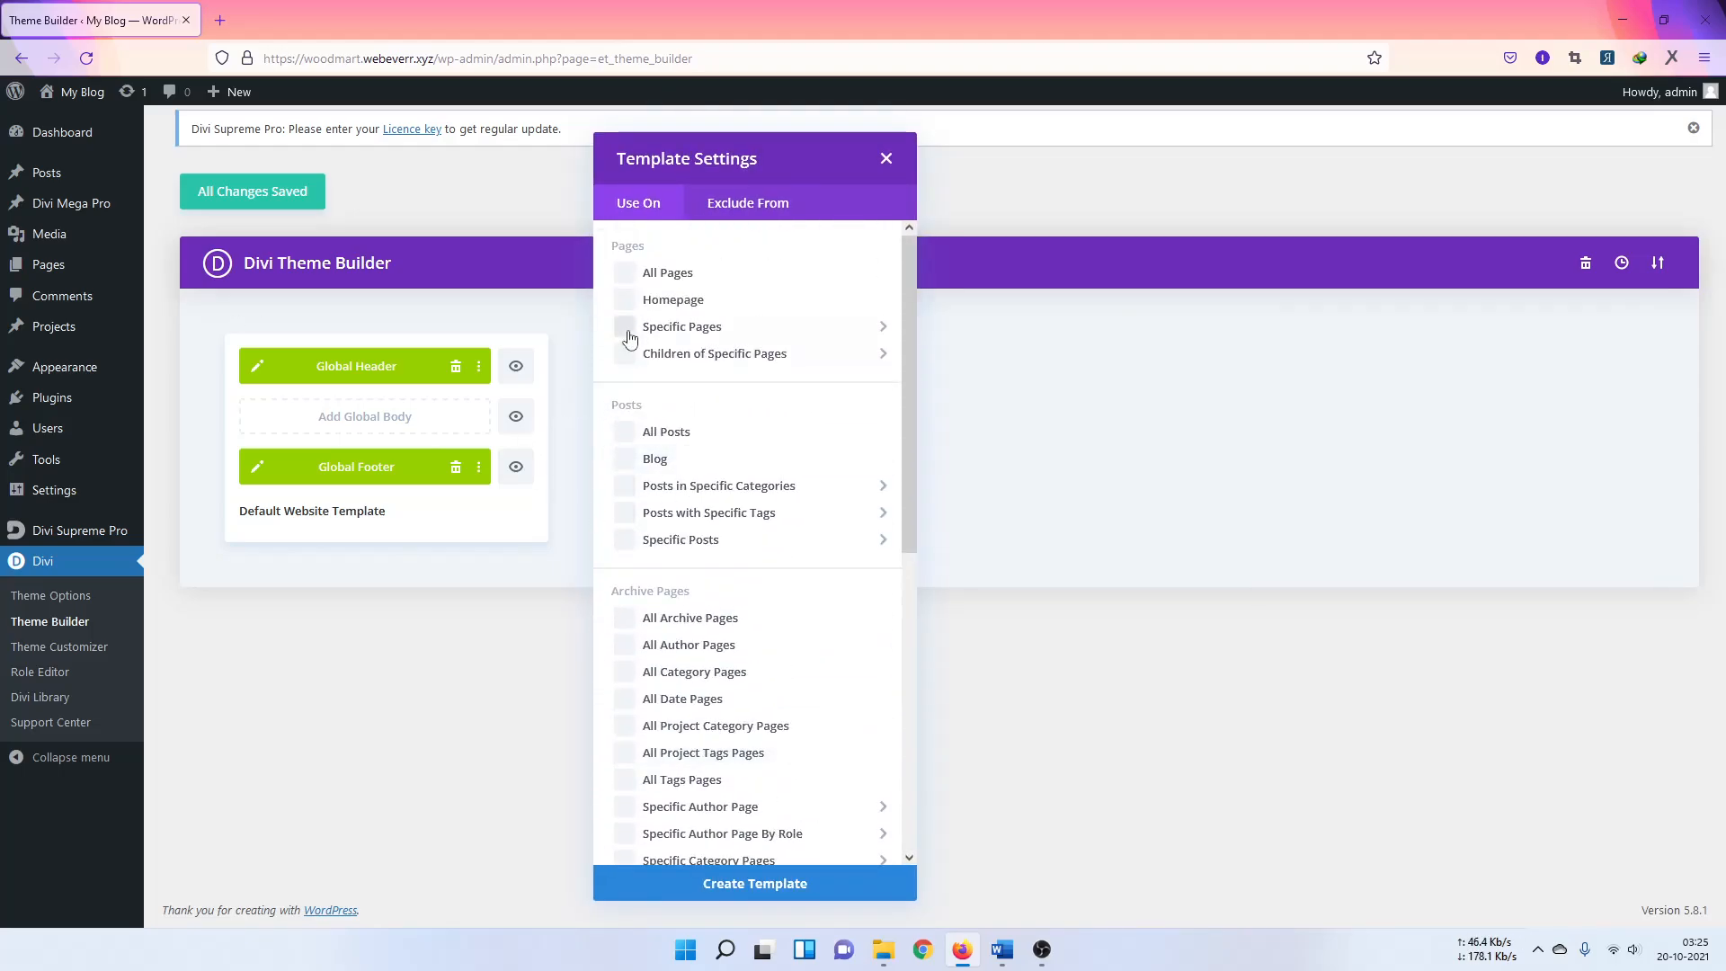
mouse_move(705, 327)
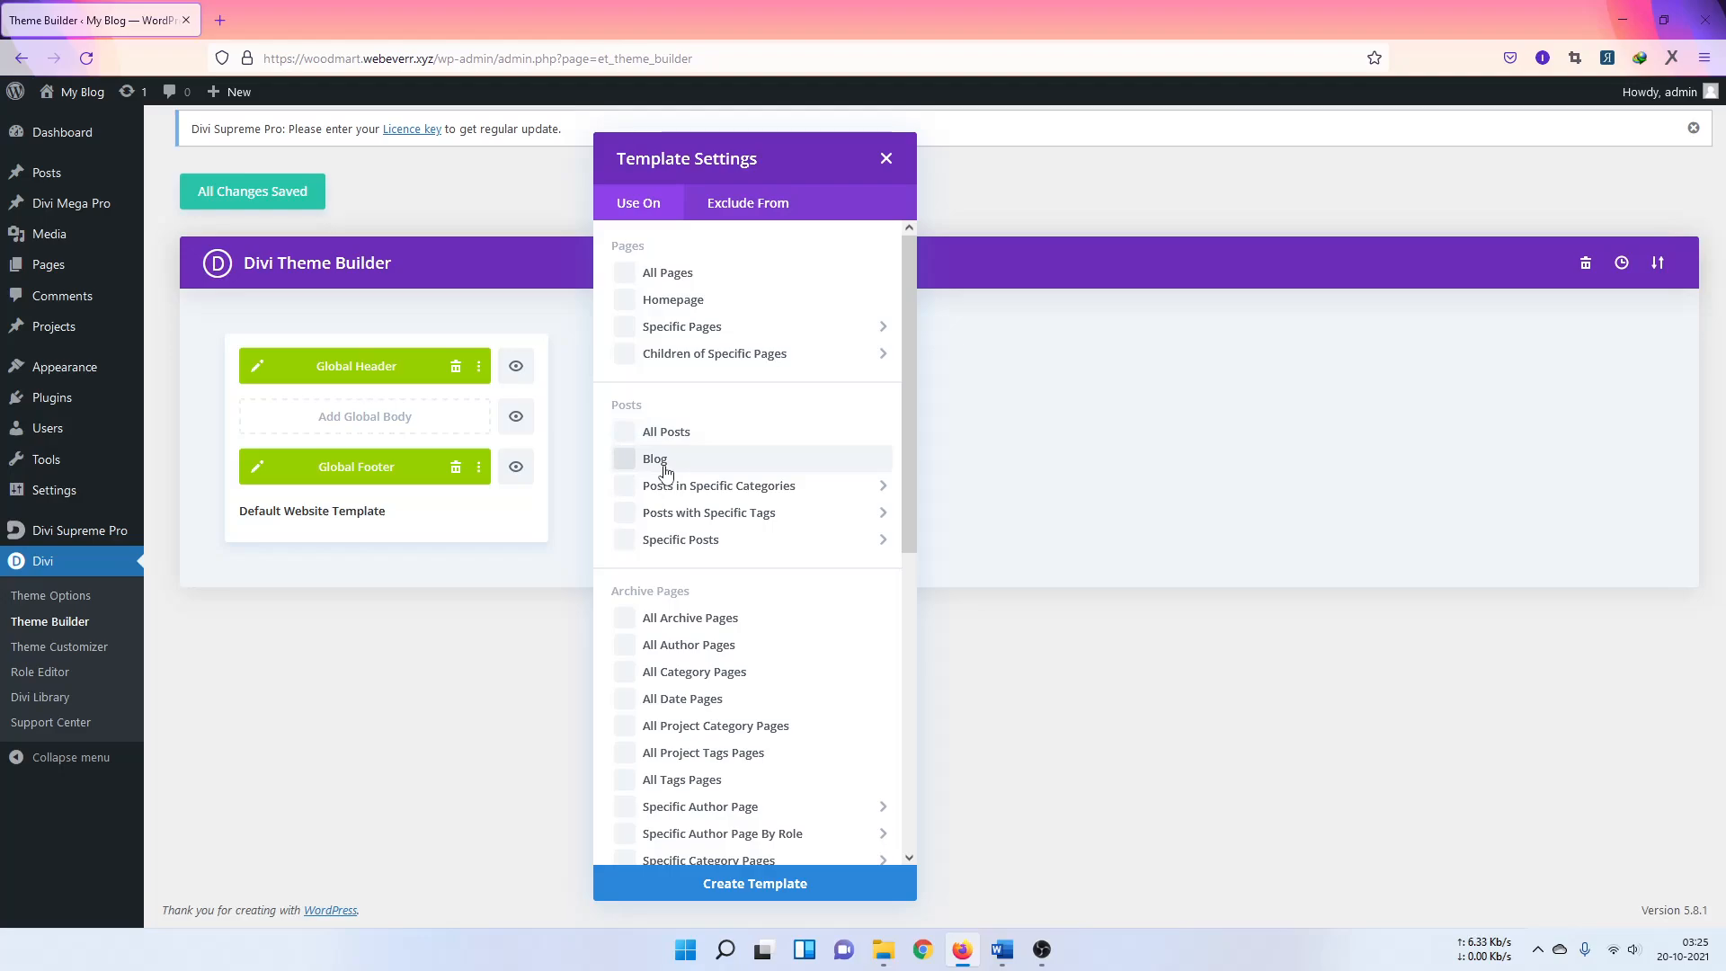
mouse_move(883, 543)
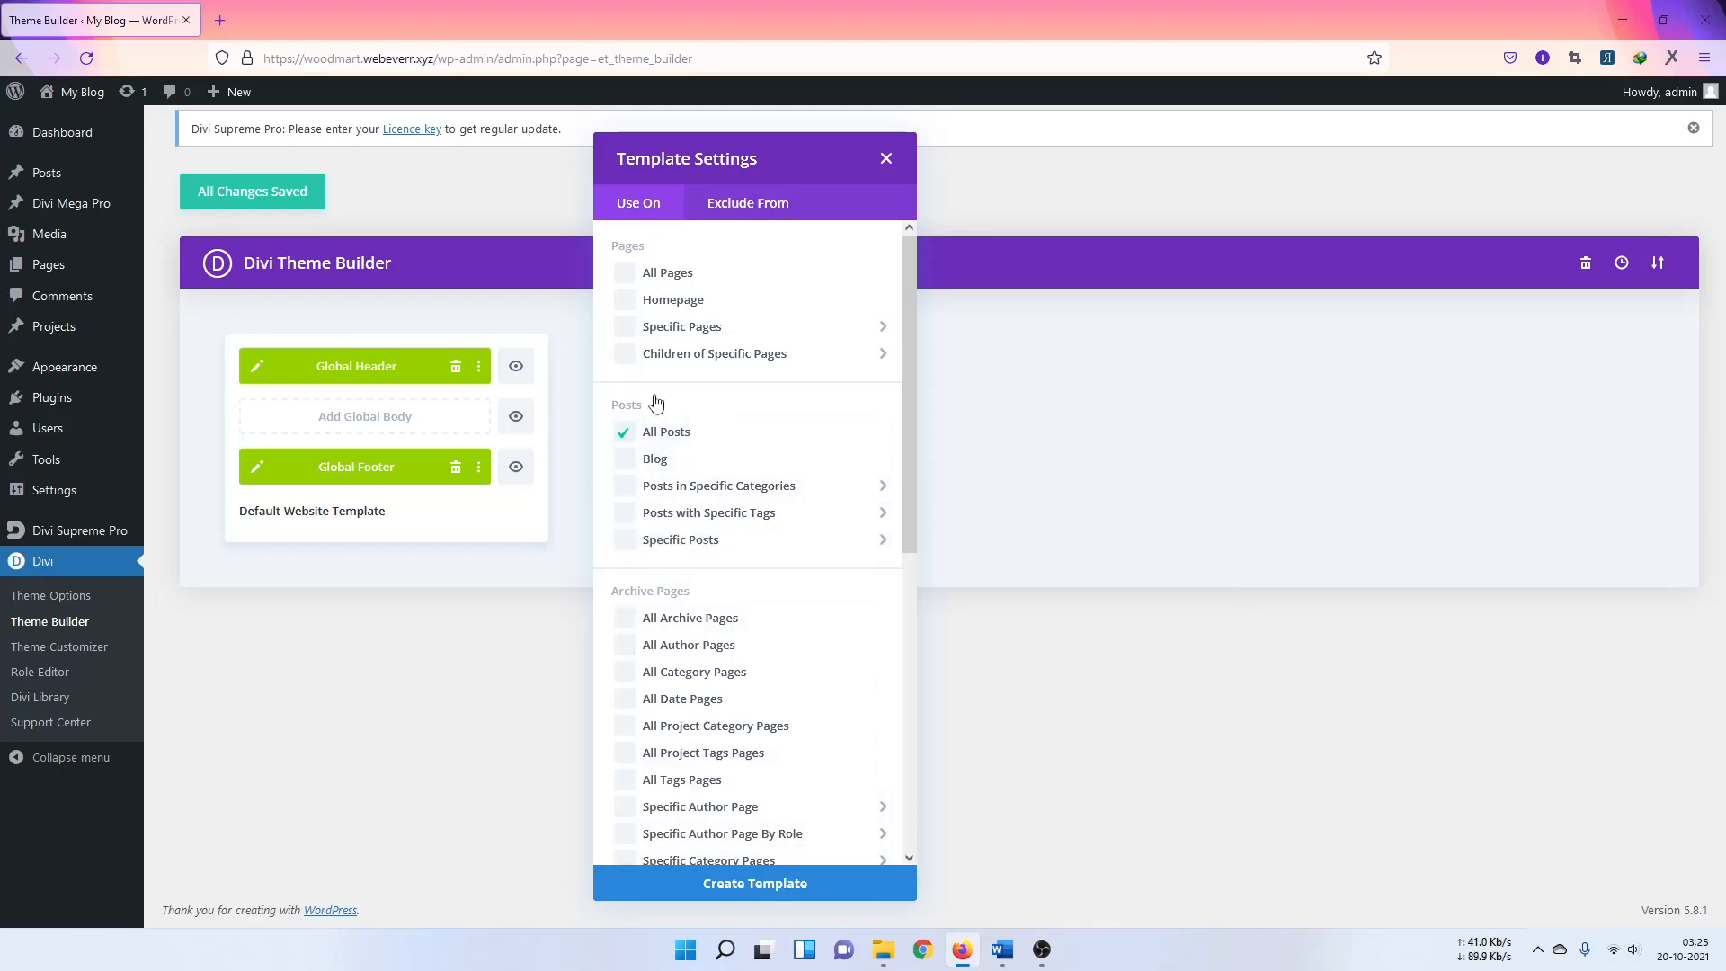
click(757, 883)
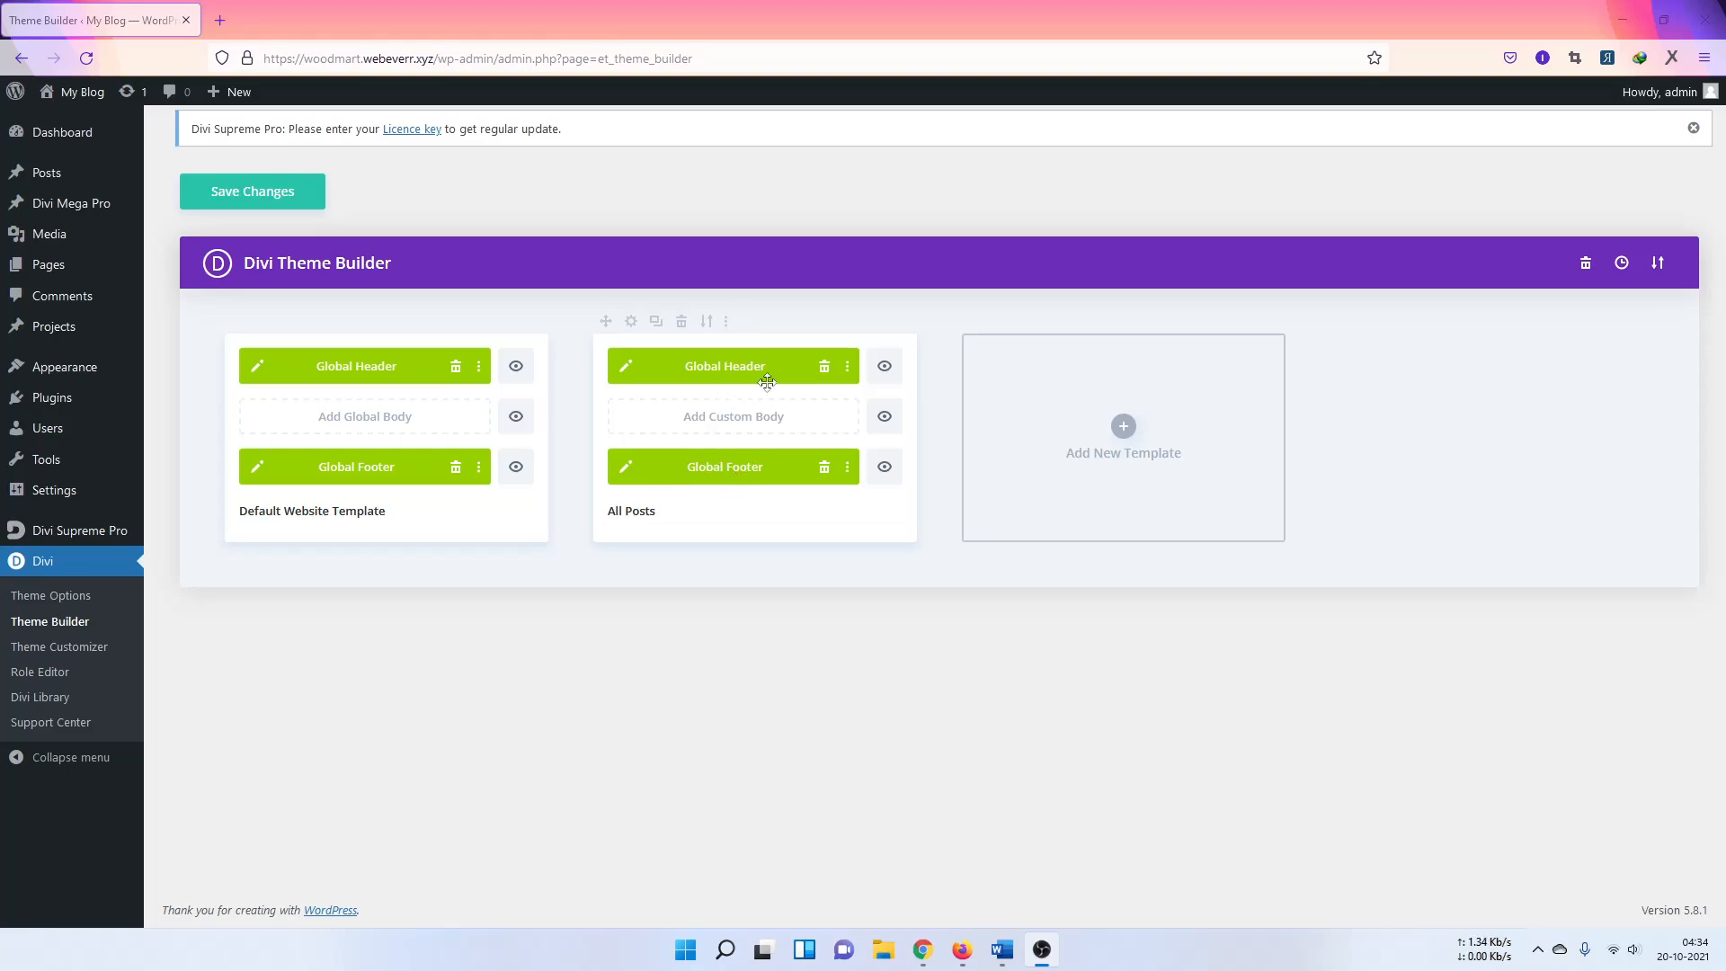
Step: Start a custom body for the All Posts template, building it from scratch
click(731, 418)
click(730, 438)
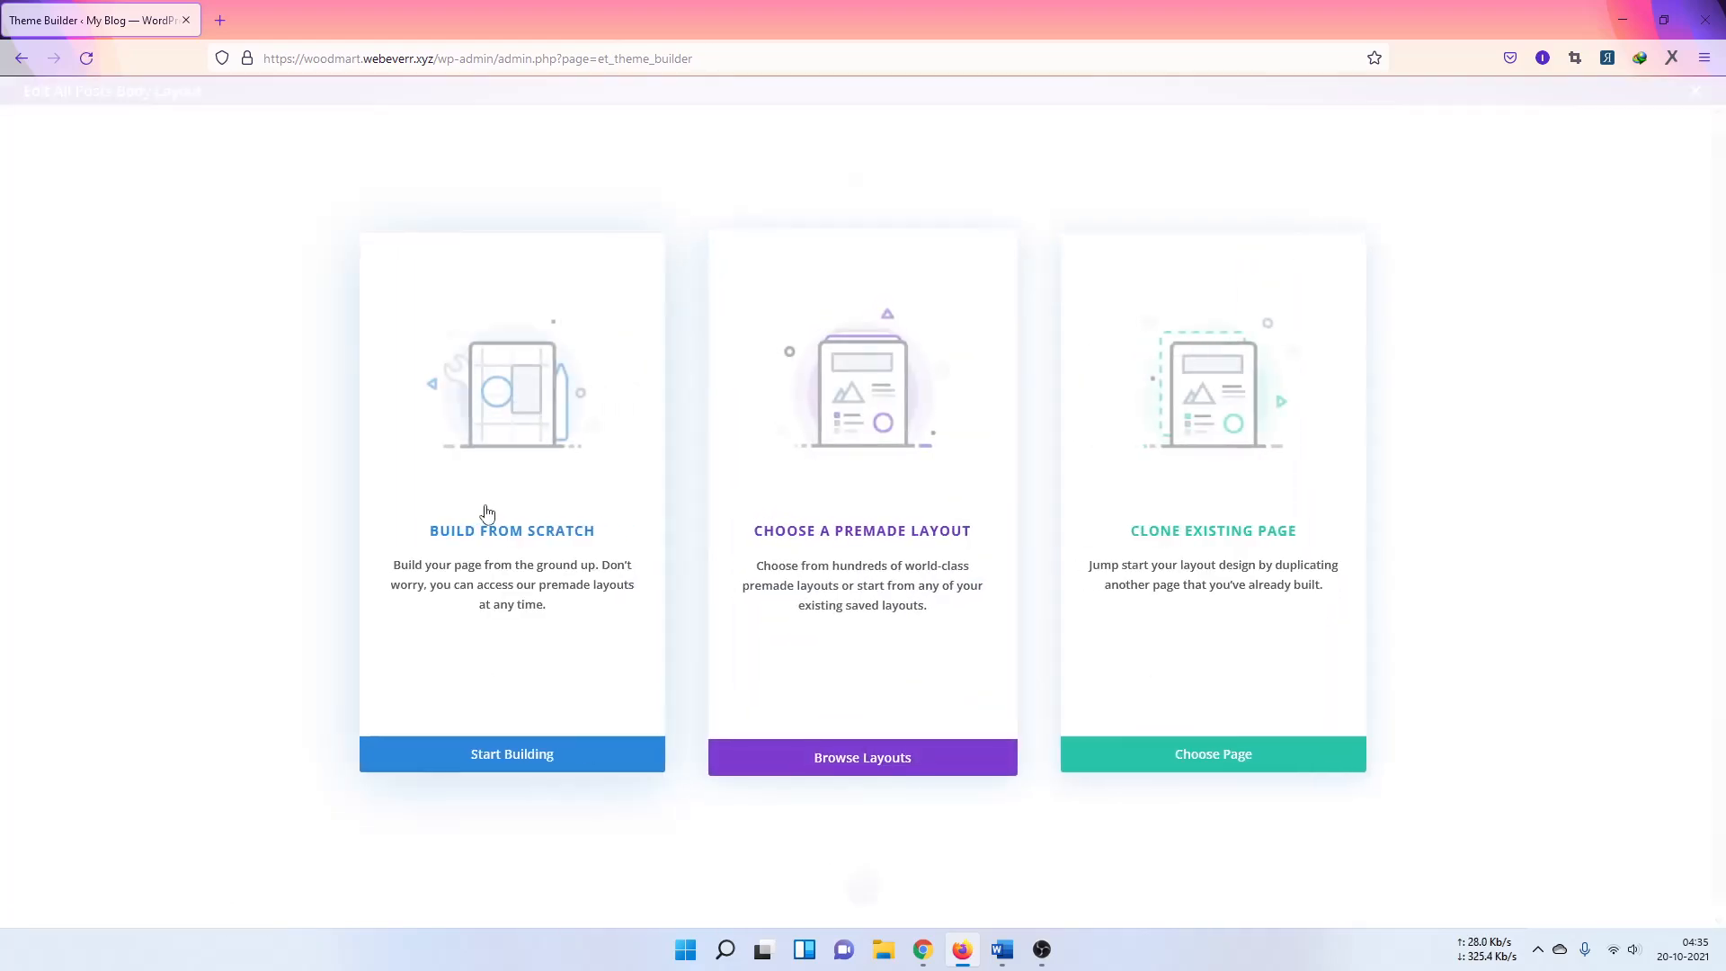
click(489, 571)
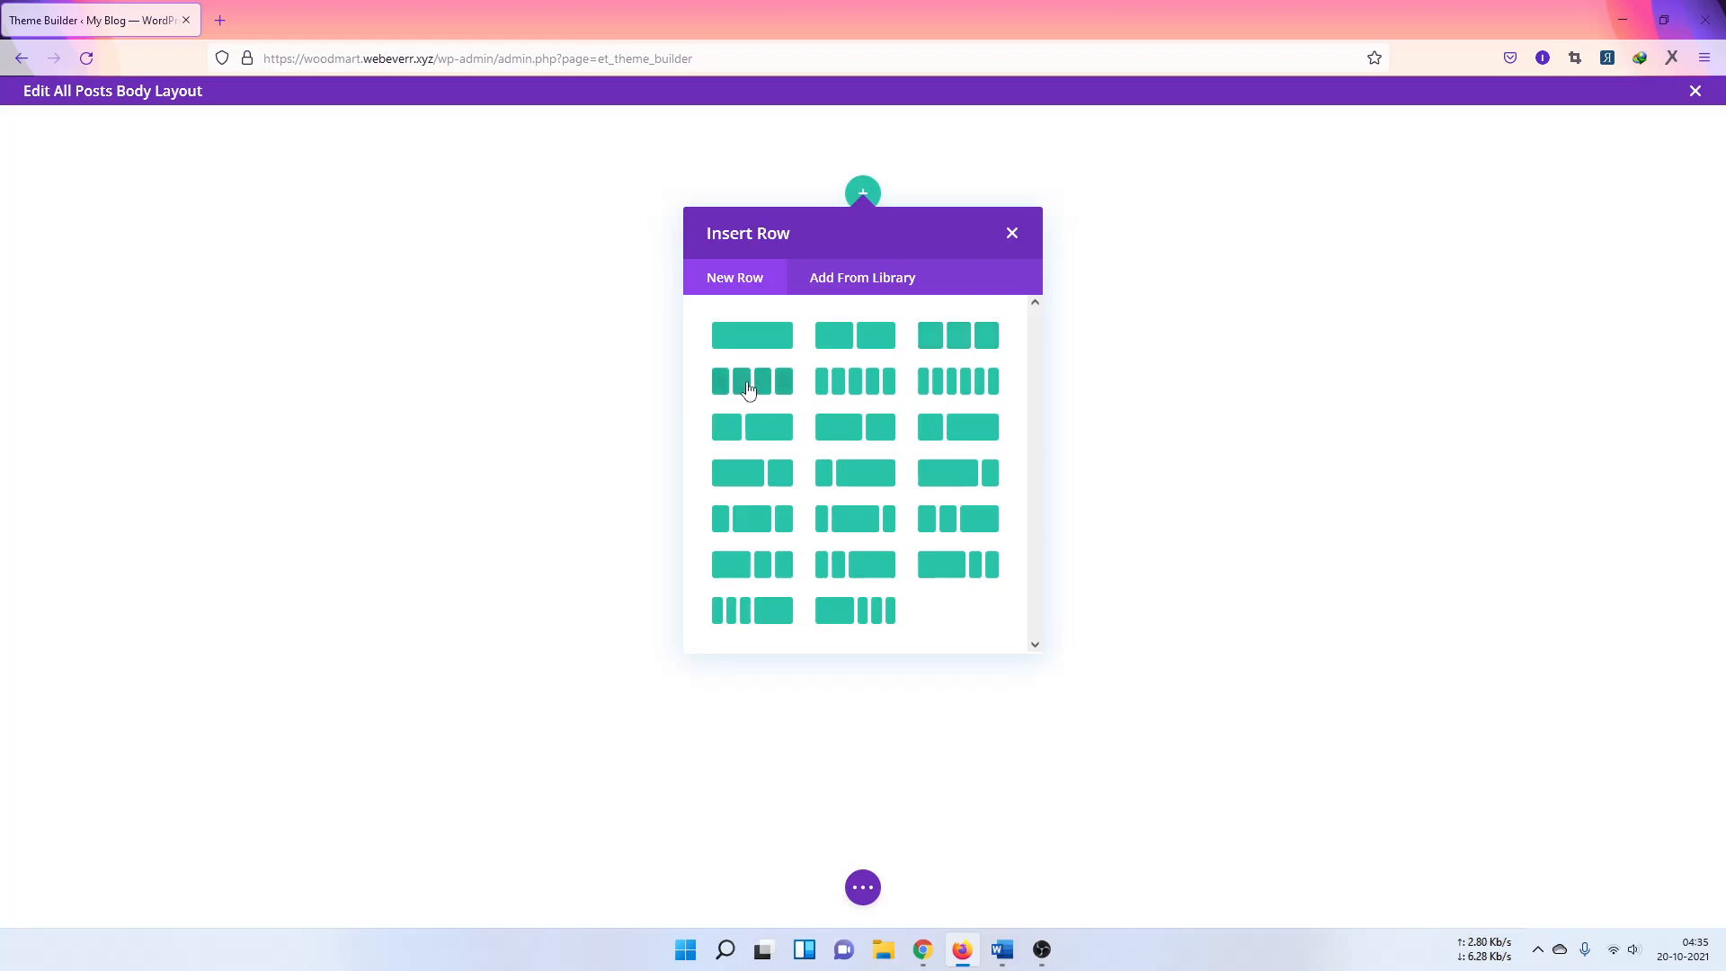
click(957, 336)
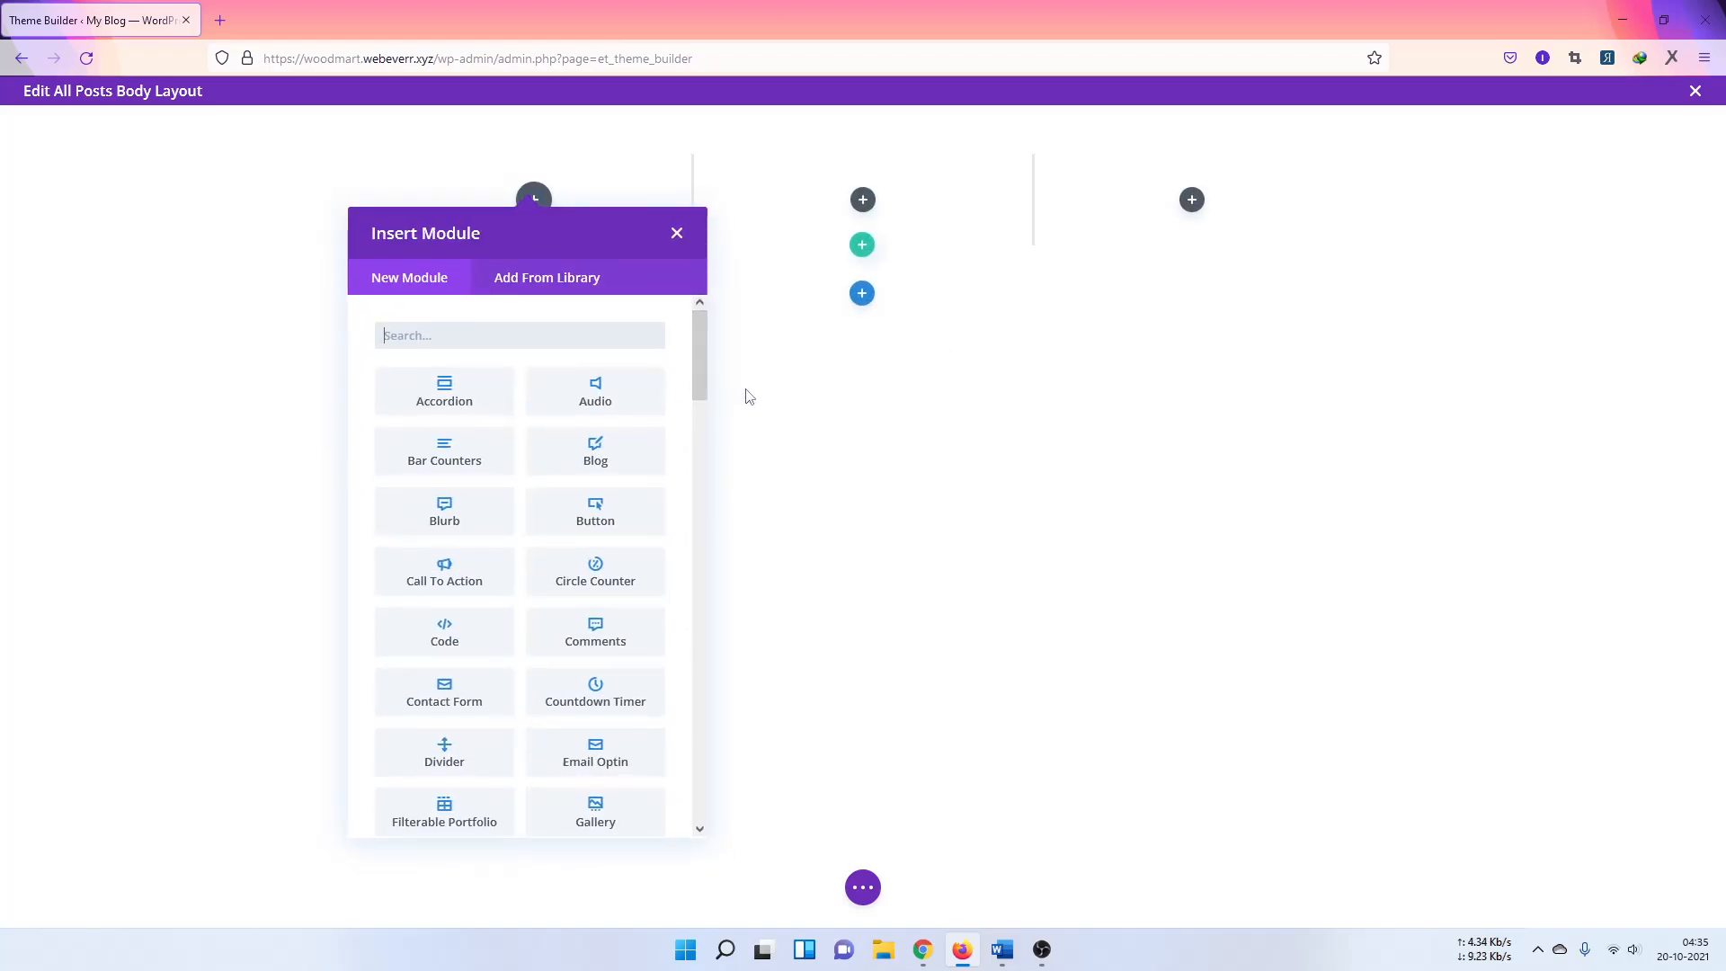
click(676, 237)
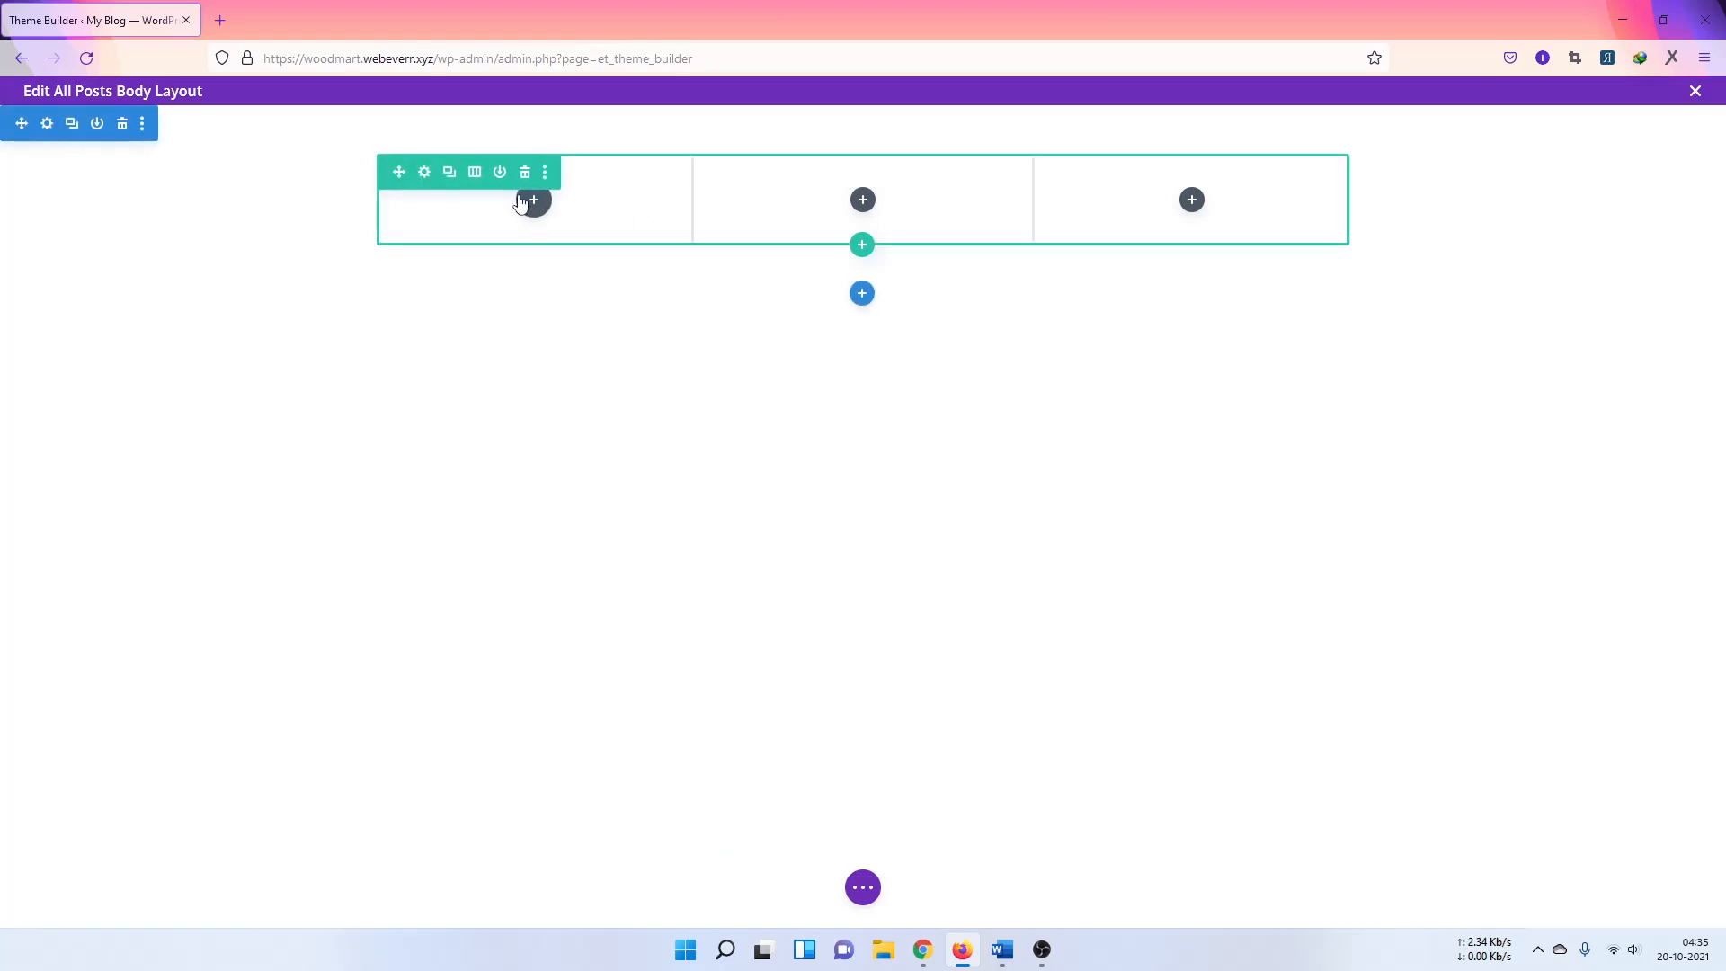
click(527, 173)
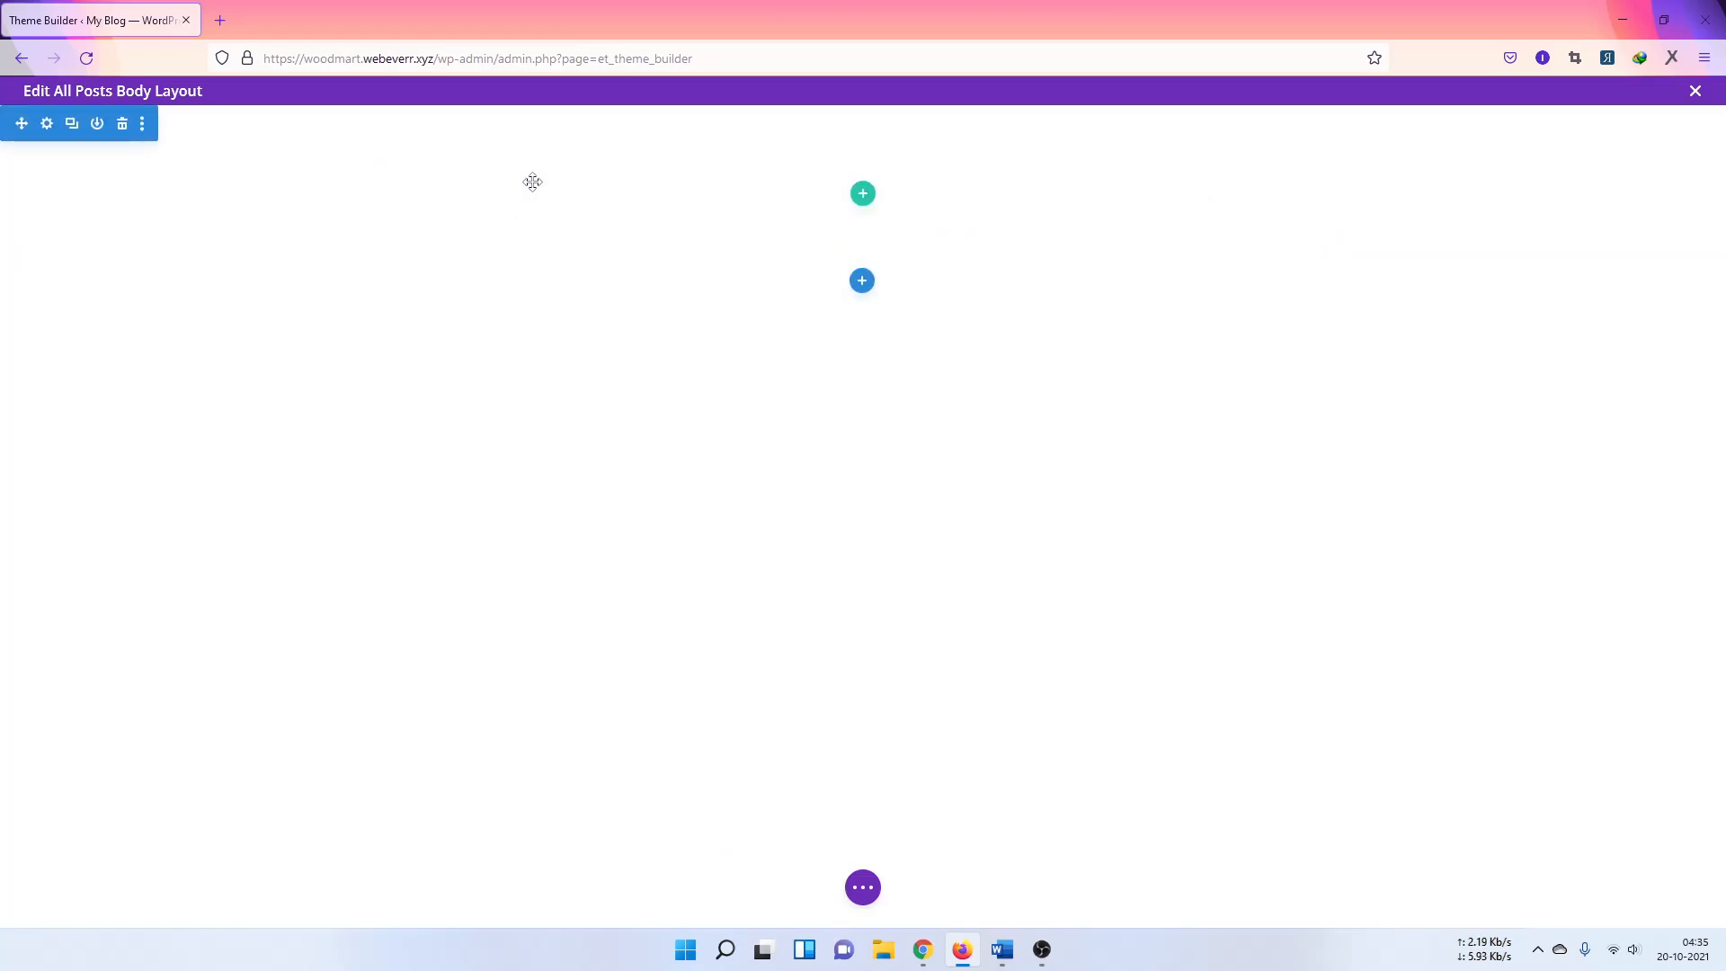
Step: Insert a single-column row into the section of the All Posts body layout
click(861, 196)
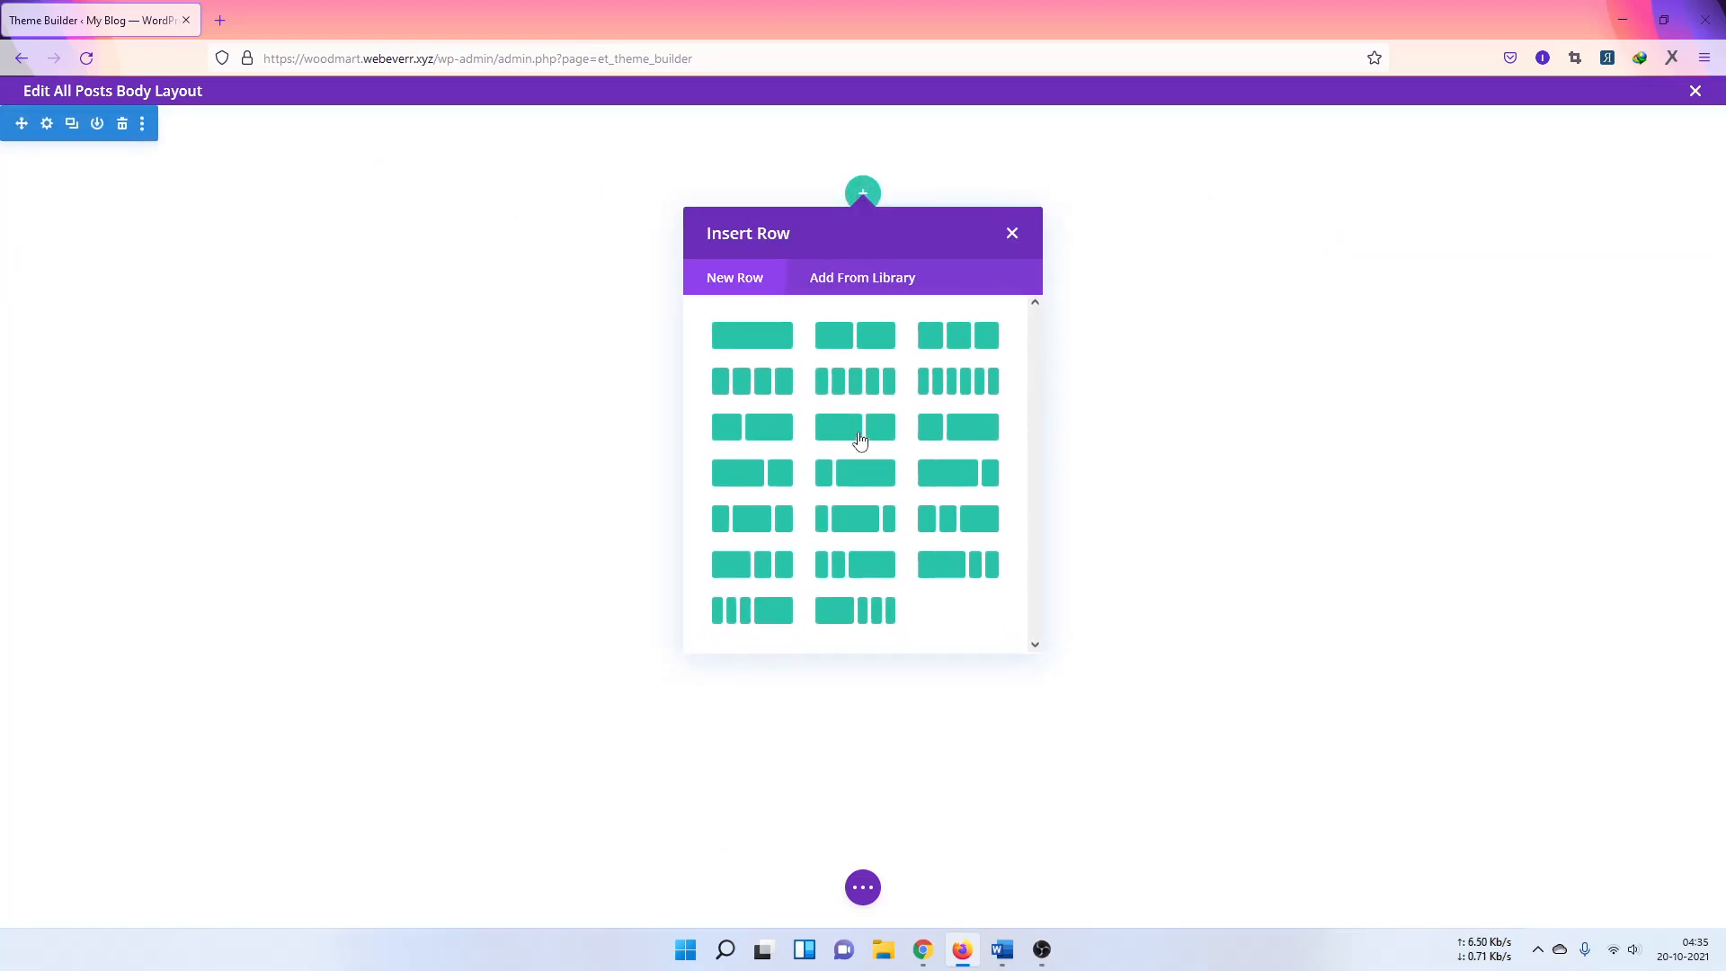
click(740, 344)
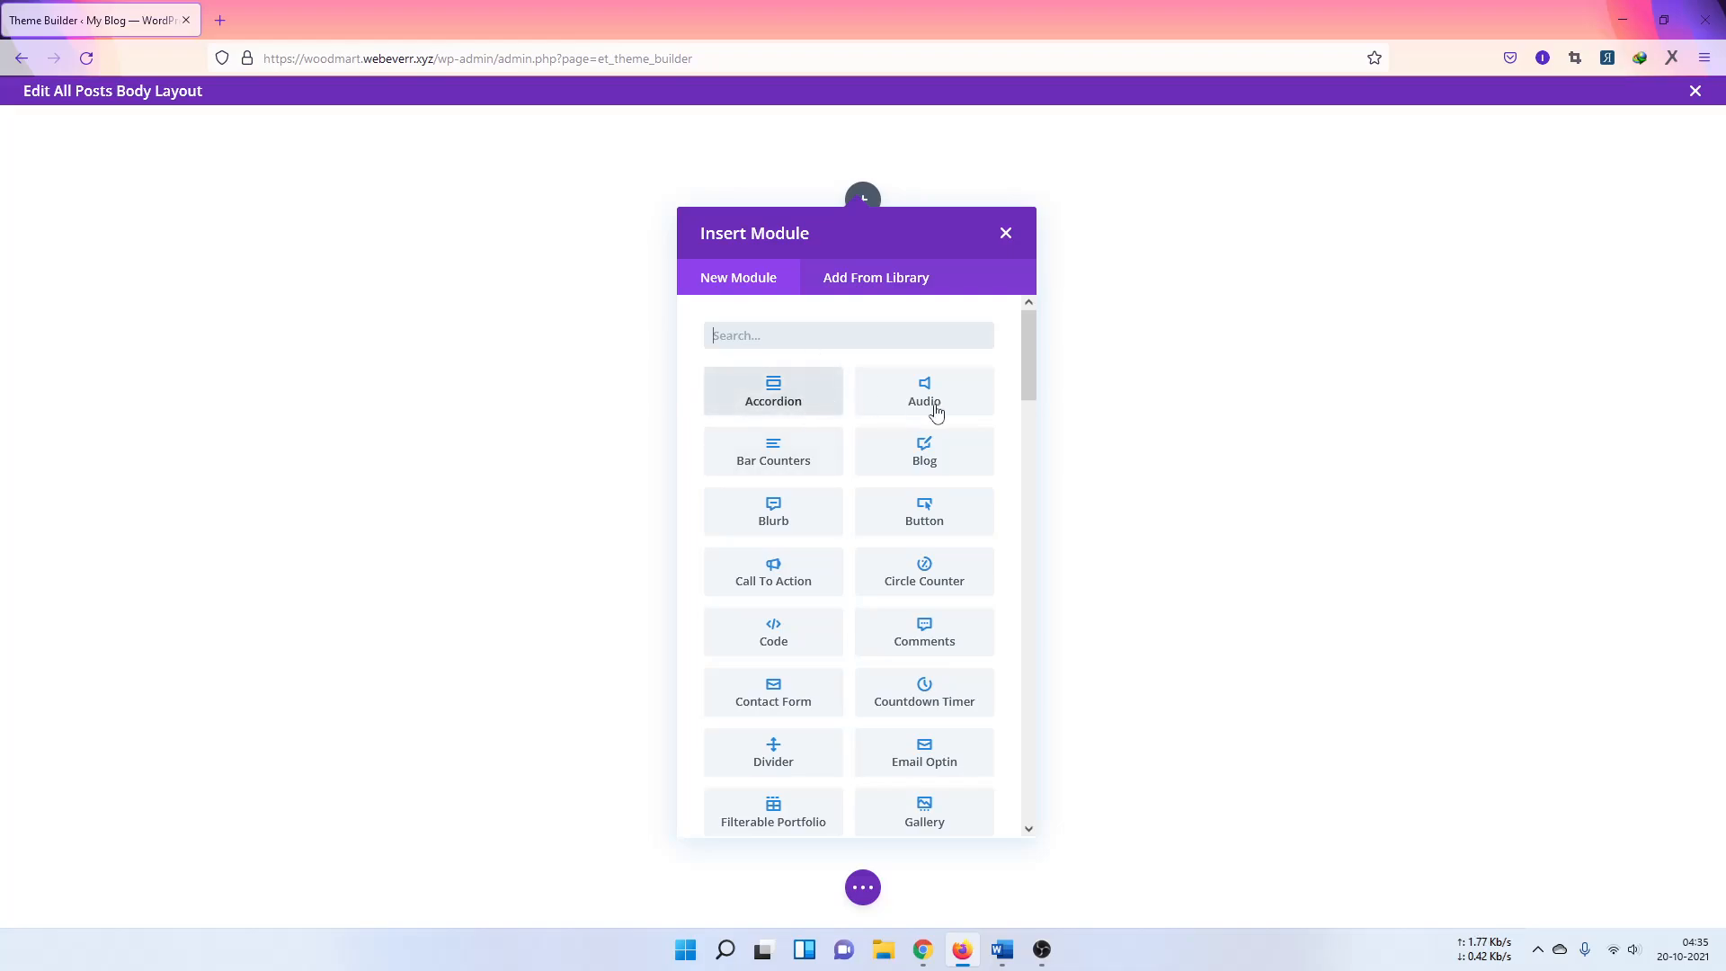
Step: Examine the full list of Divi and Divi Supreme Pro modules available for insertion into the row
scroll(912, 685, down, 3)
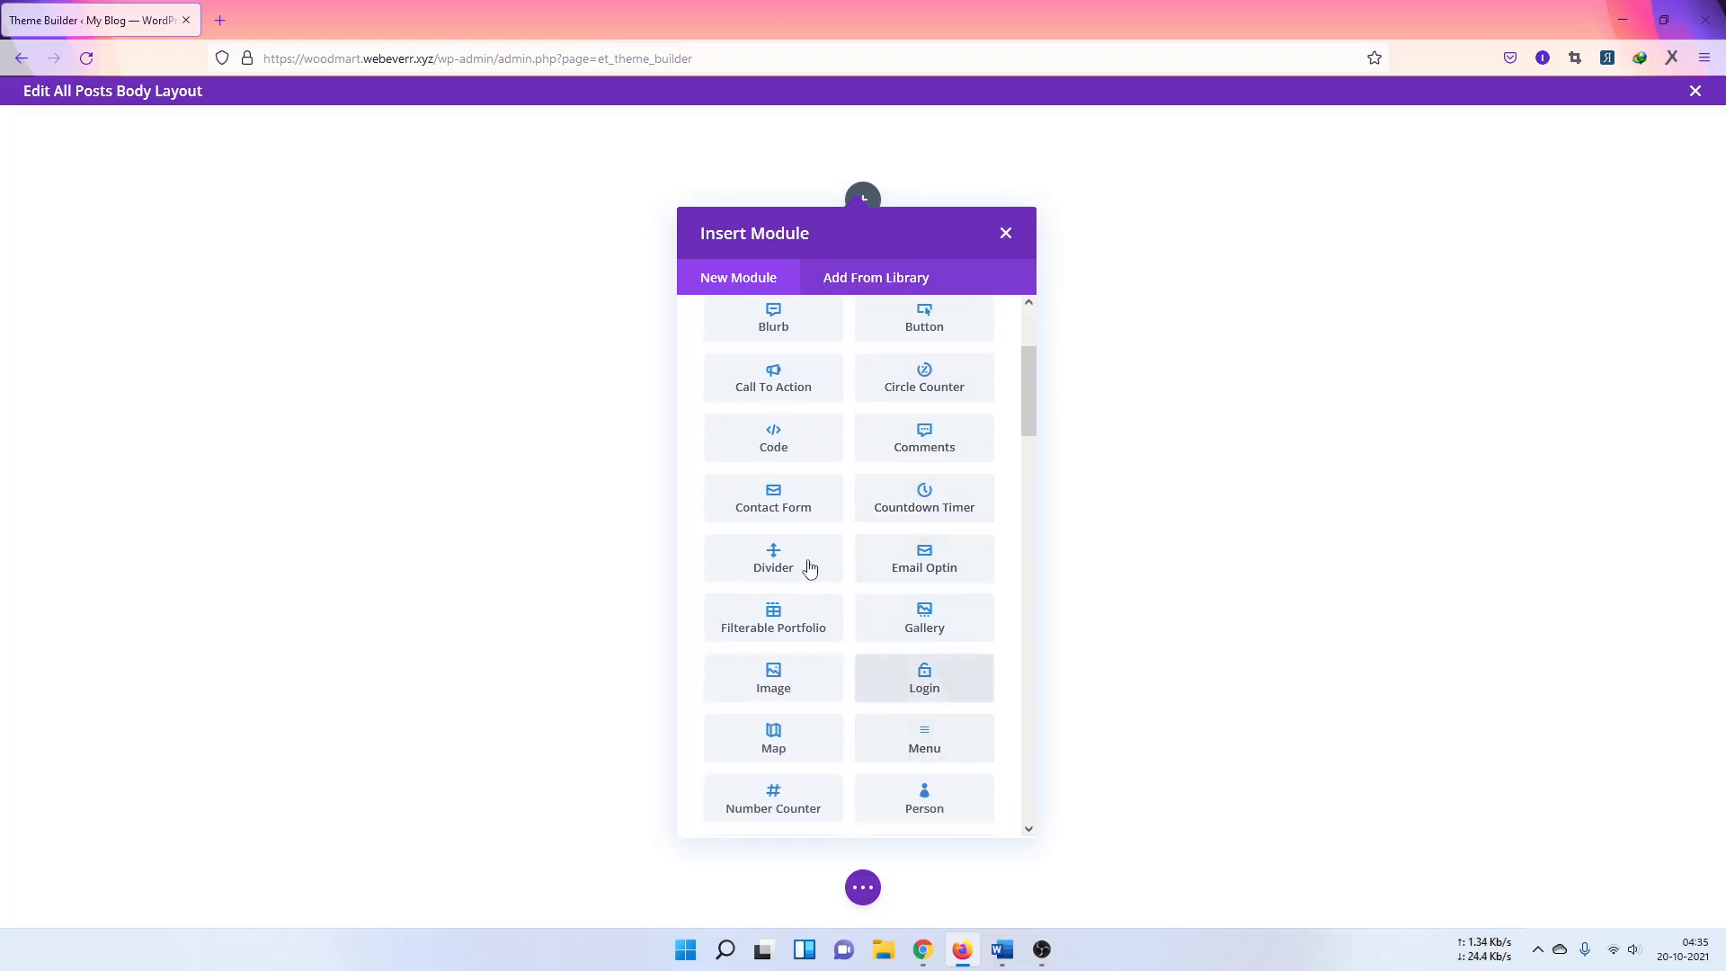
scroll(804, 539, up, 3)
scroll(794, 415, down, 1)
scroll(795, 414, down, 3)
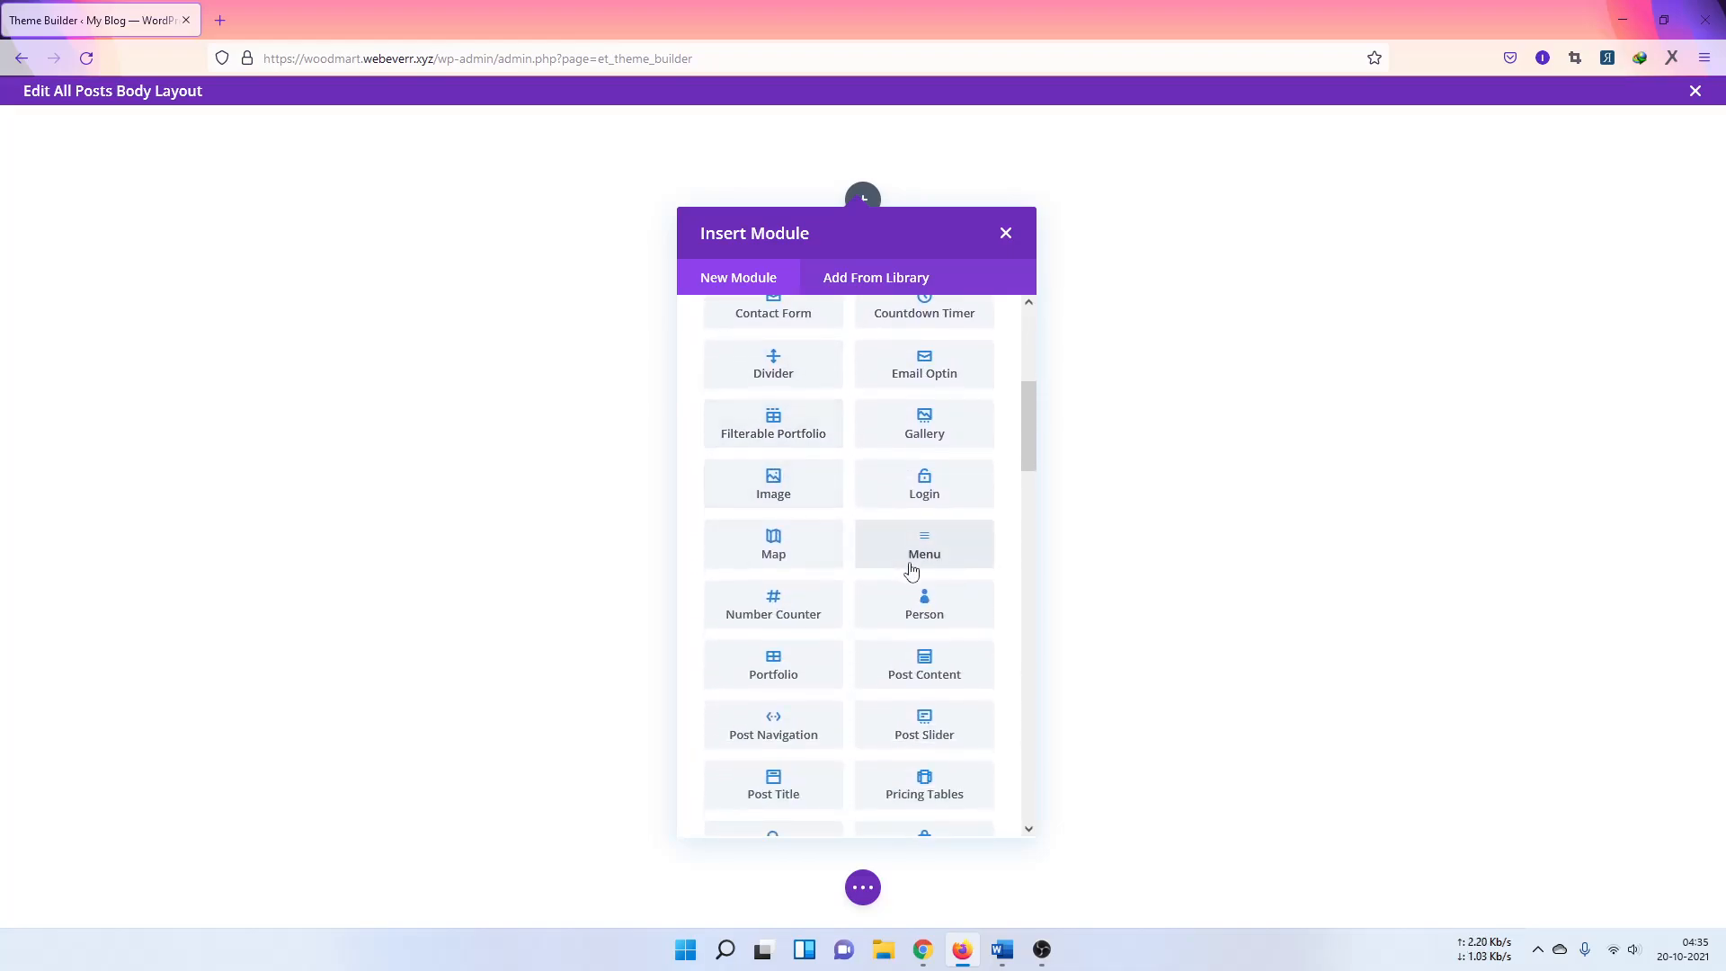
scroll(948, 620, down, 2)
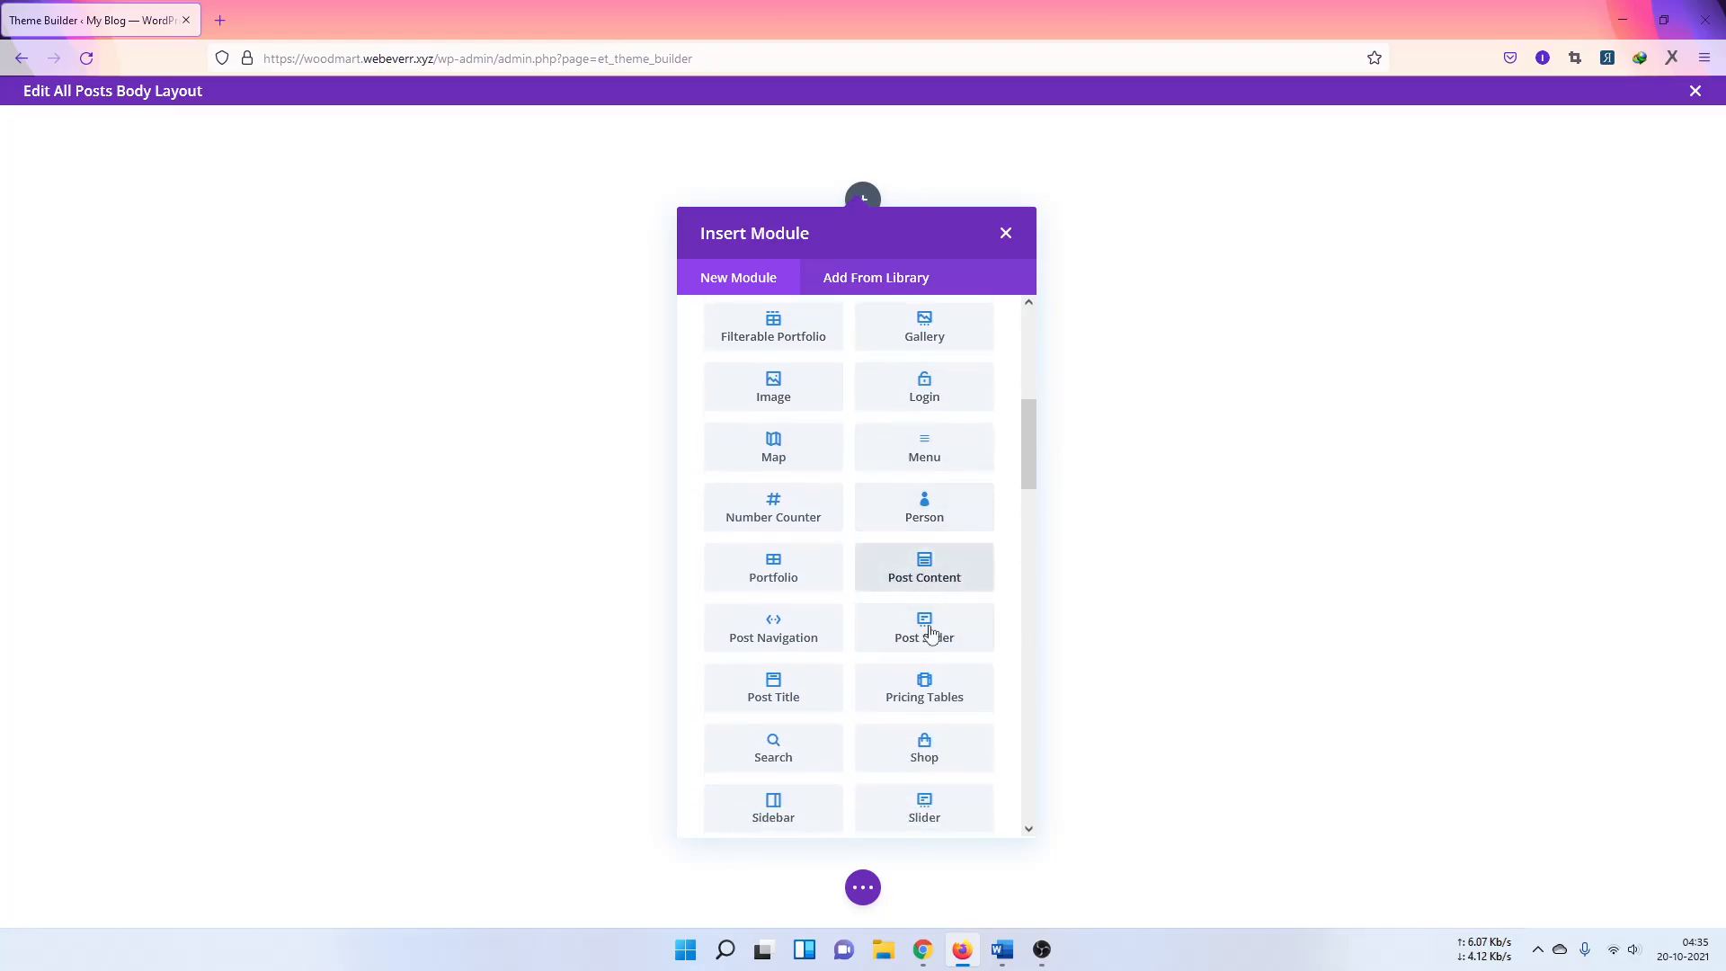
scroll(921, 666, down, 3)
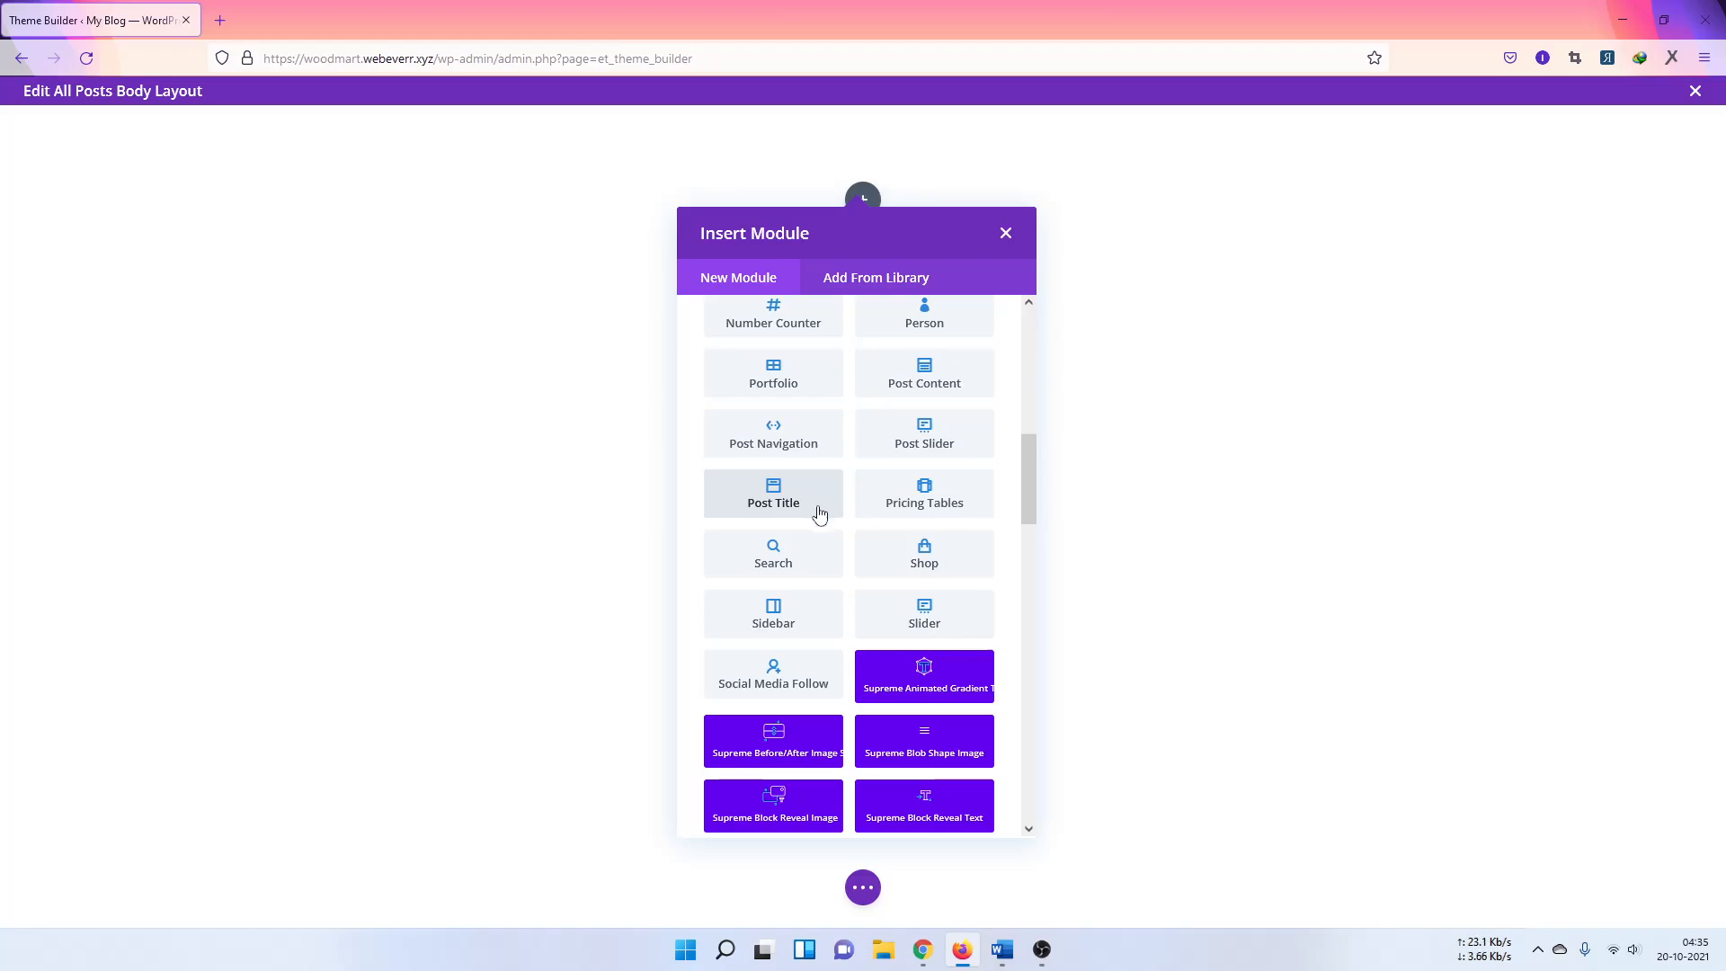
scroll(823, 521, up, 2)
scroll(836, 536, down, 4)
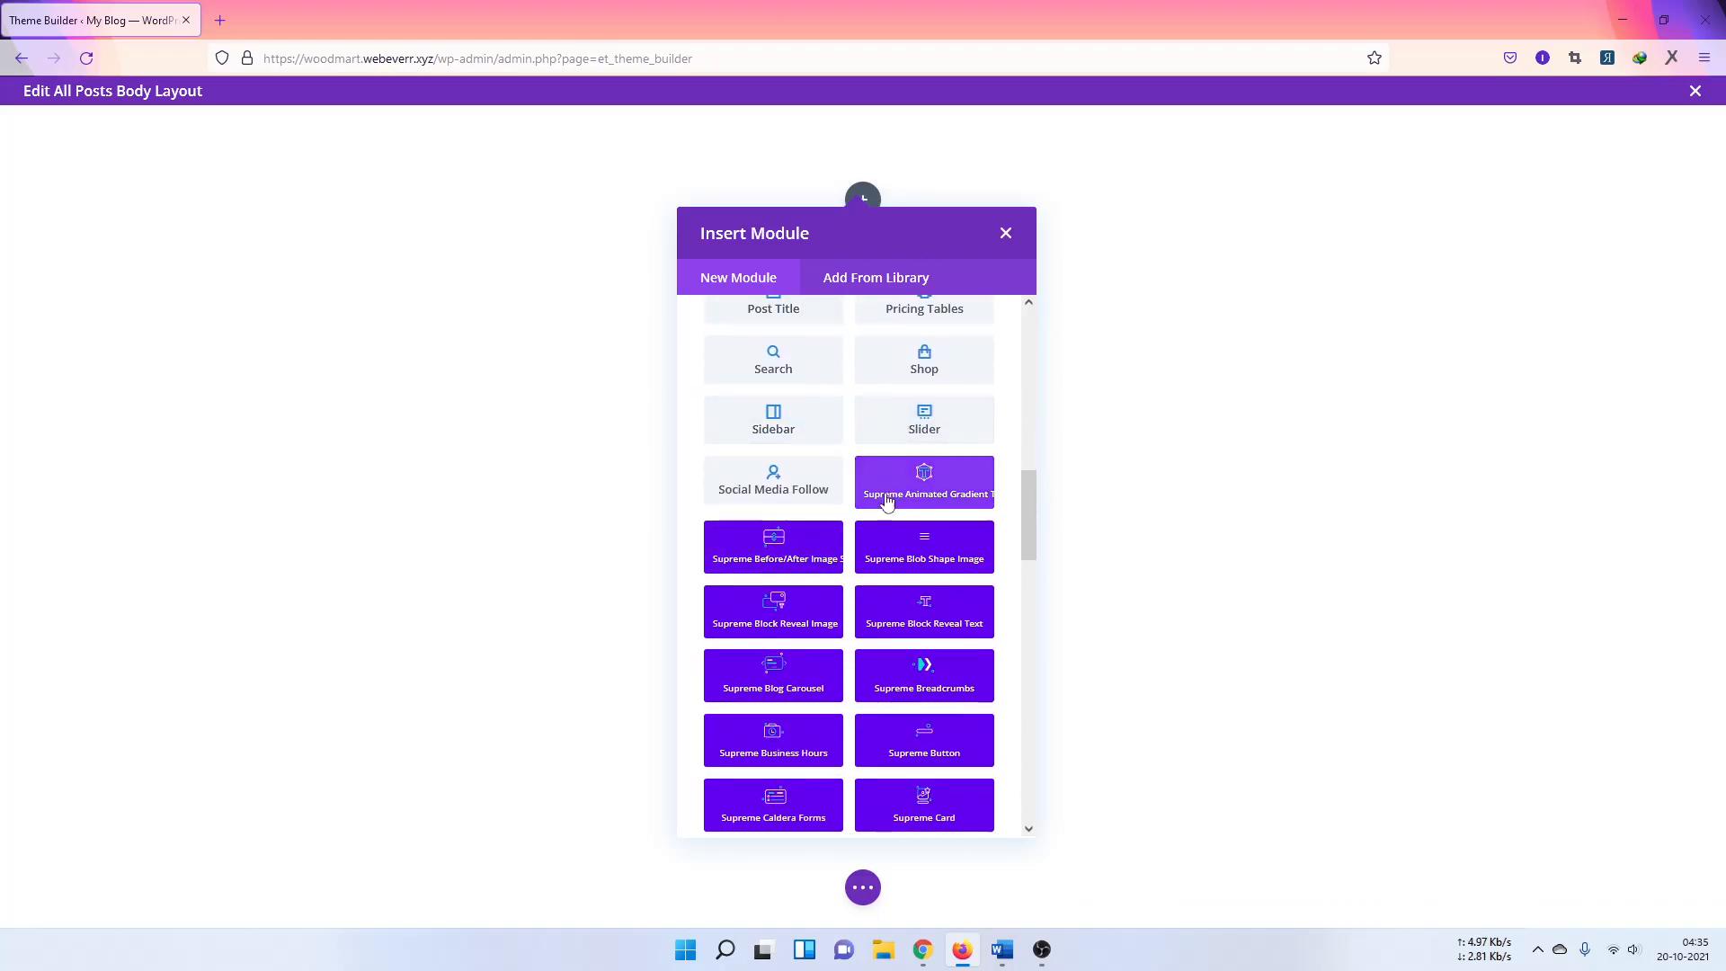
scroll(900, 501, down, 1)
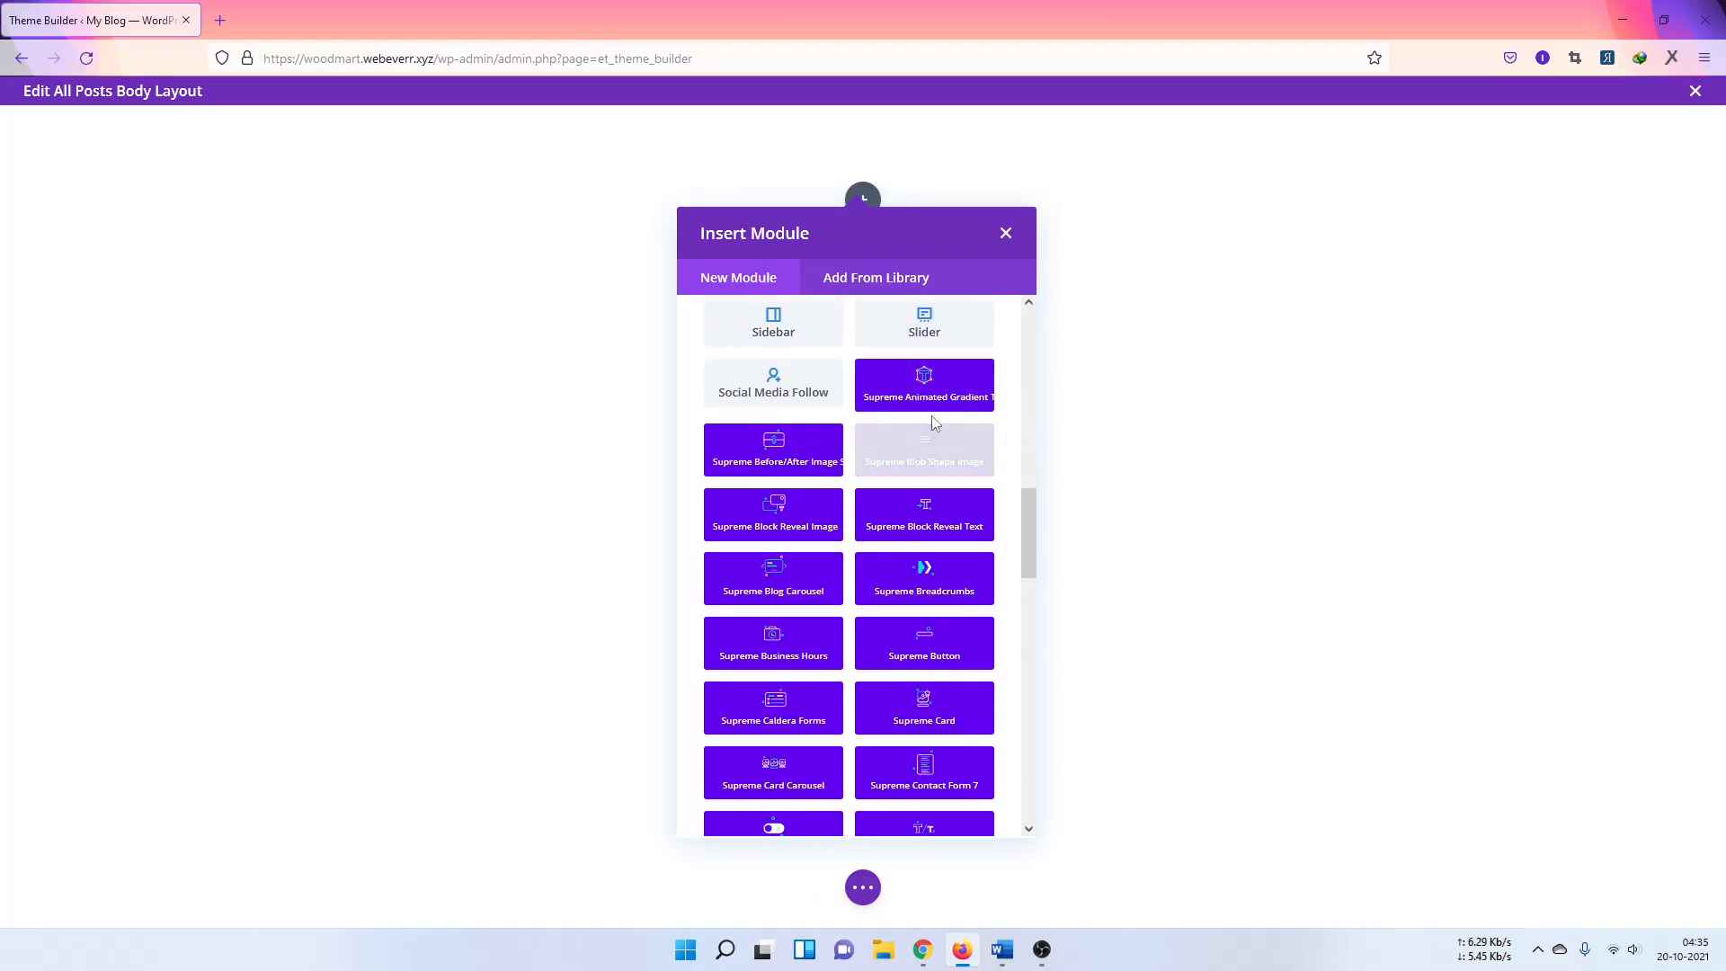
scroll(853, 596, down, 5)
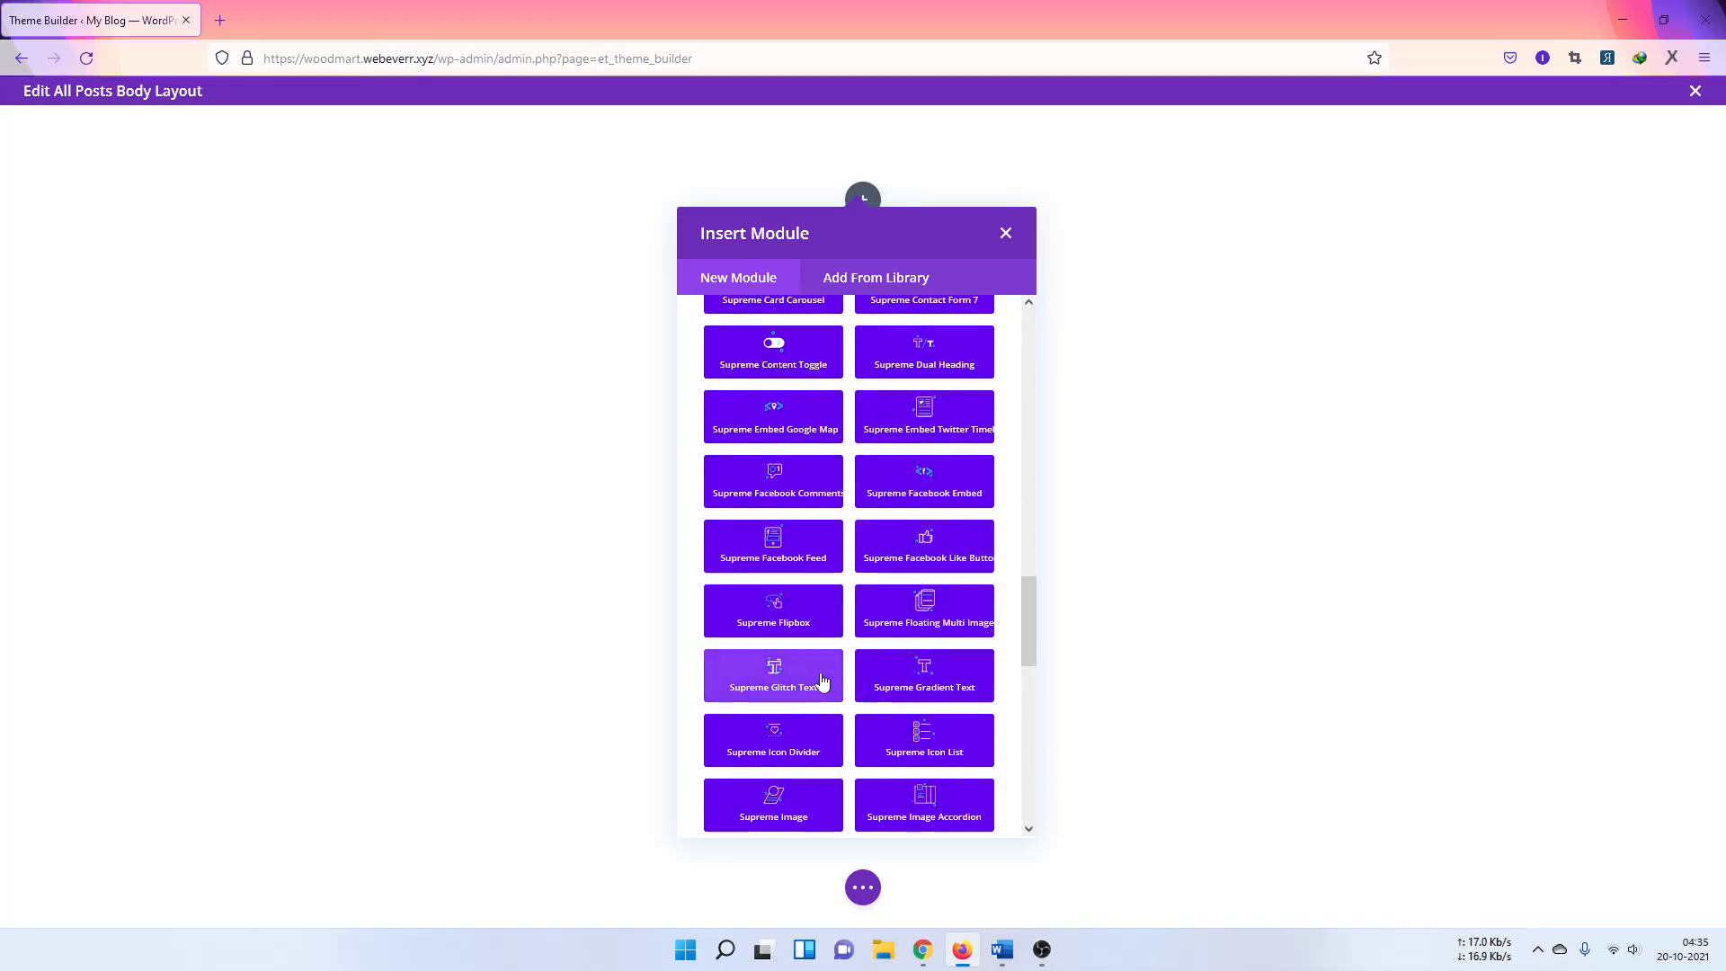
scroll(832, 676, down, 4)
scroll(832, 676, down, 6)
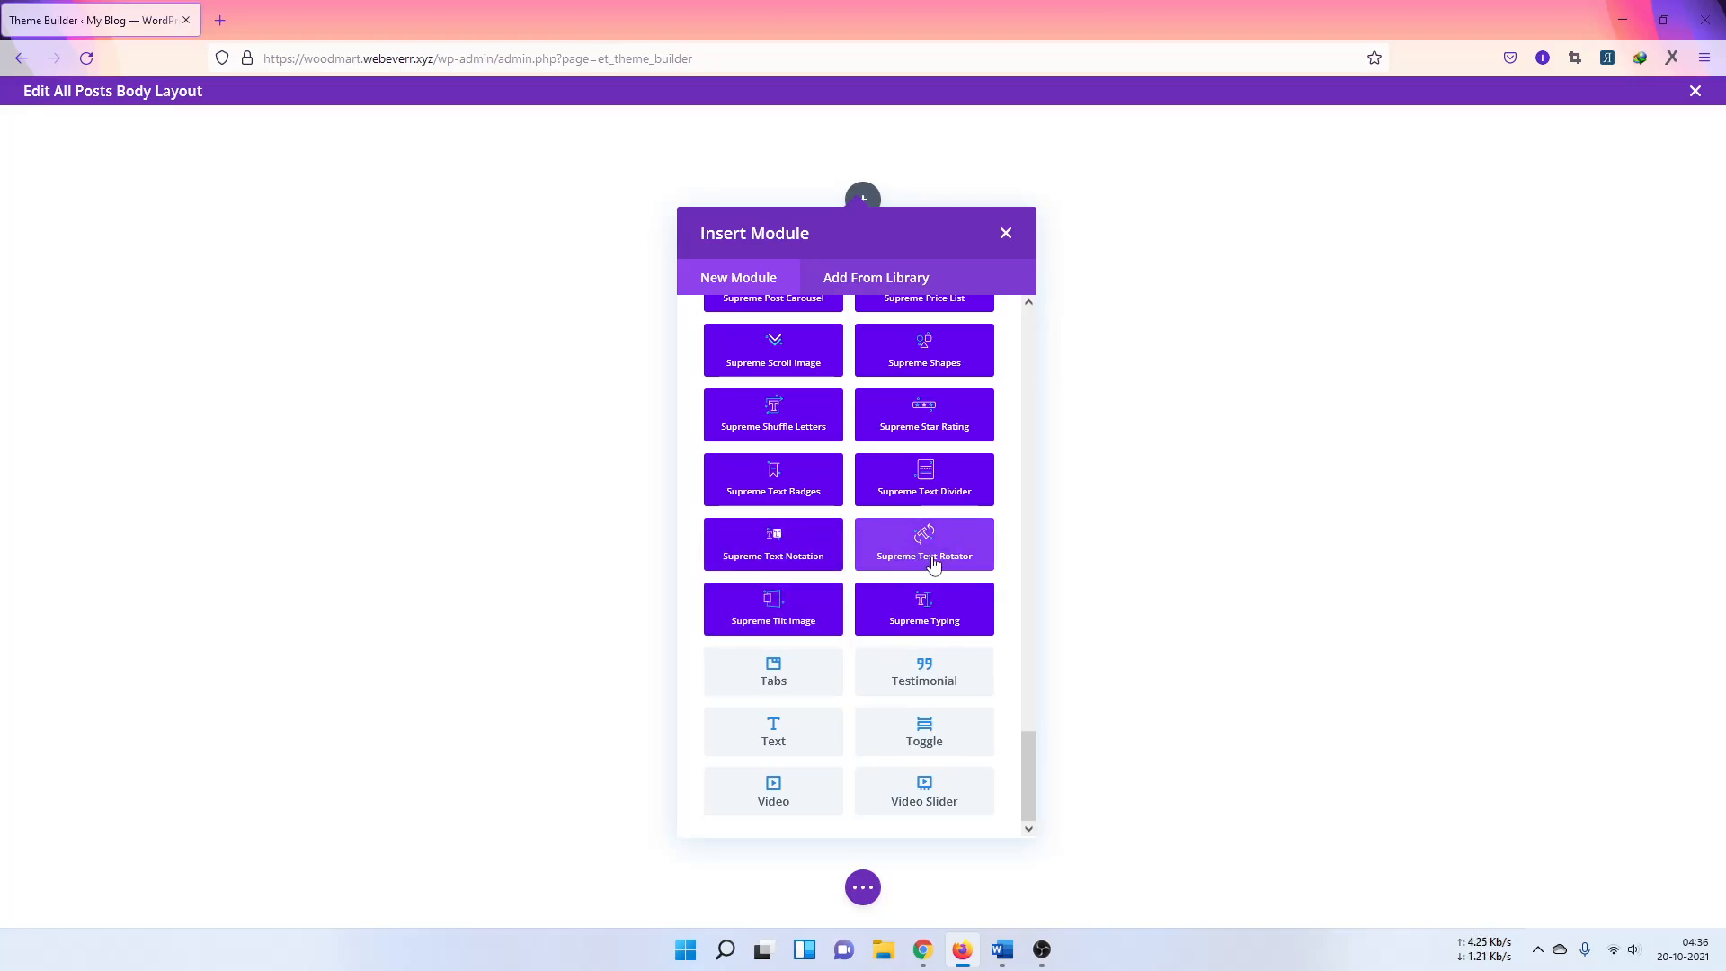
scroll(933, 562, up, 2)
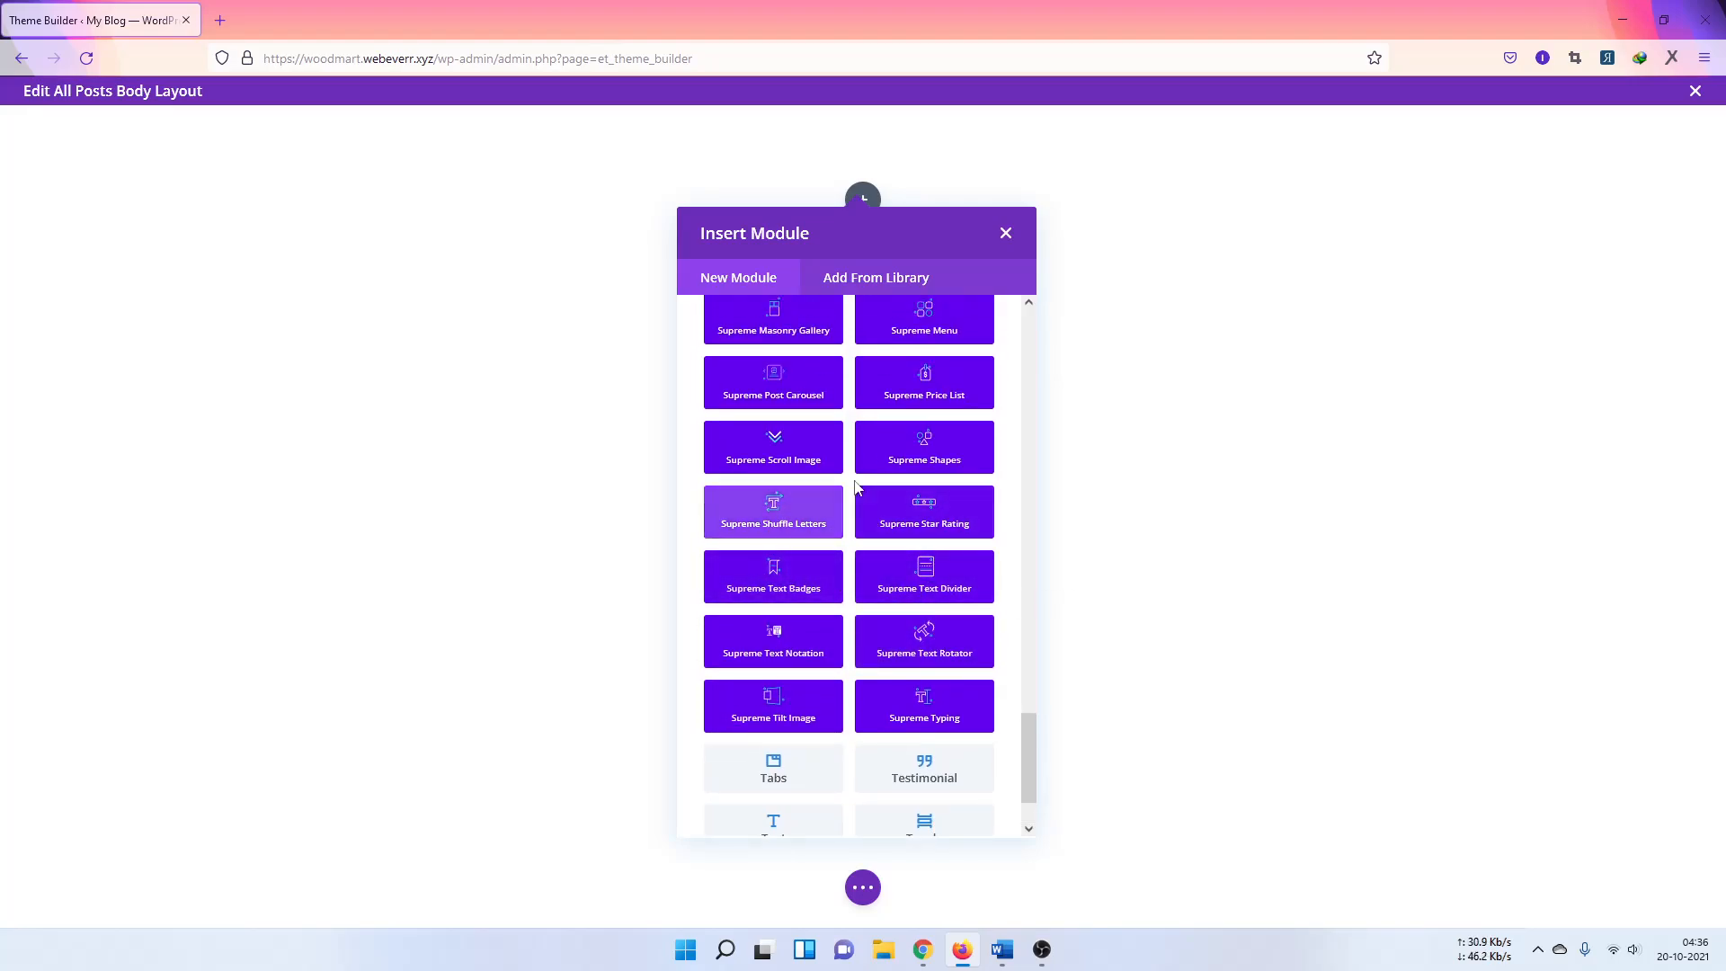
scroll(894, 575, up, 2)
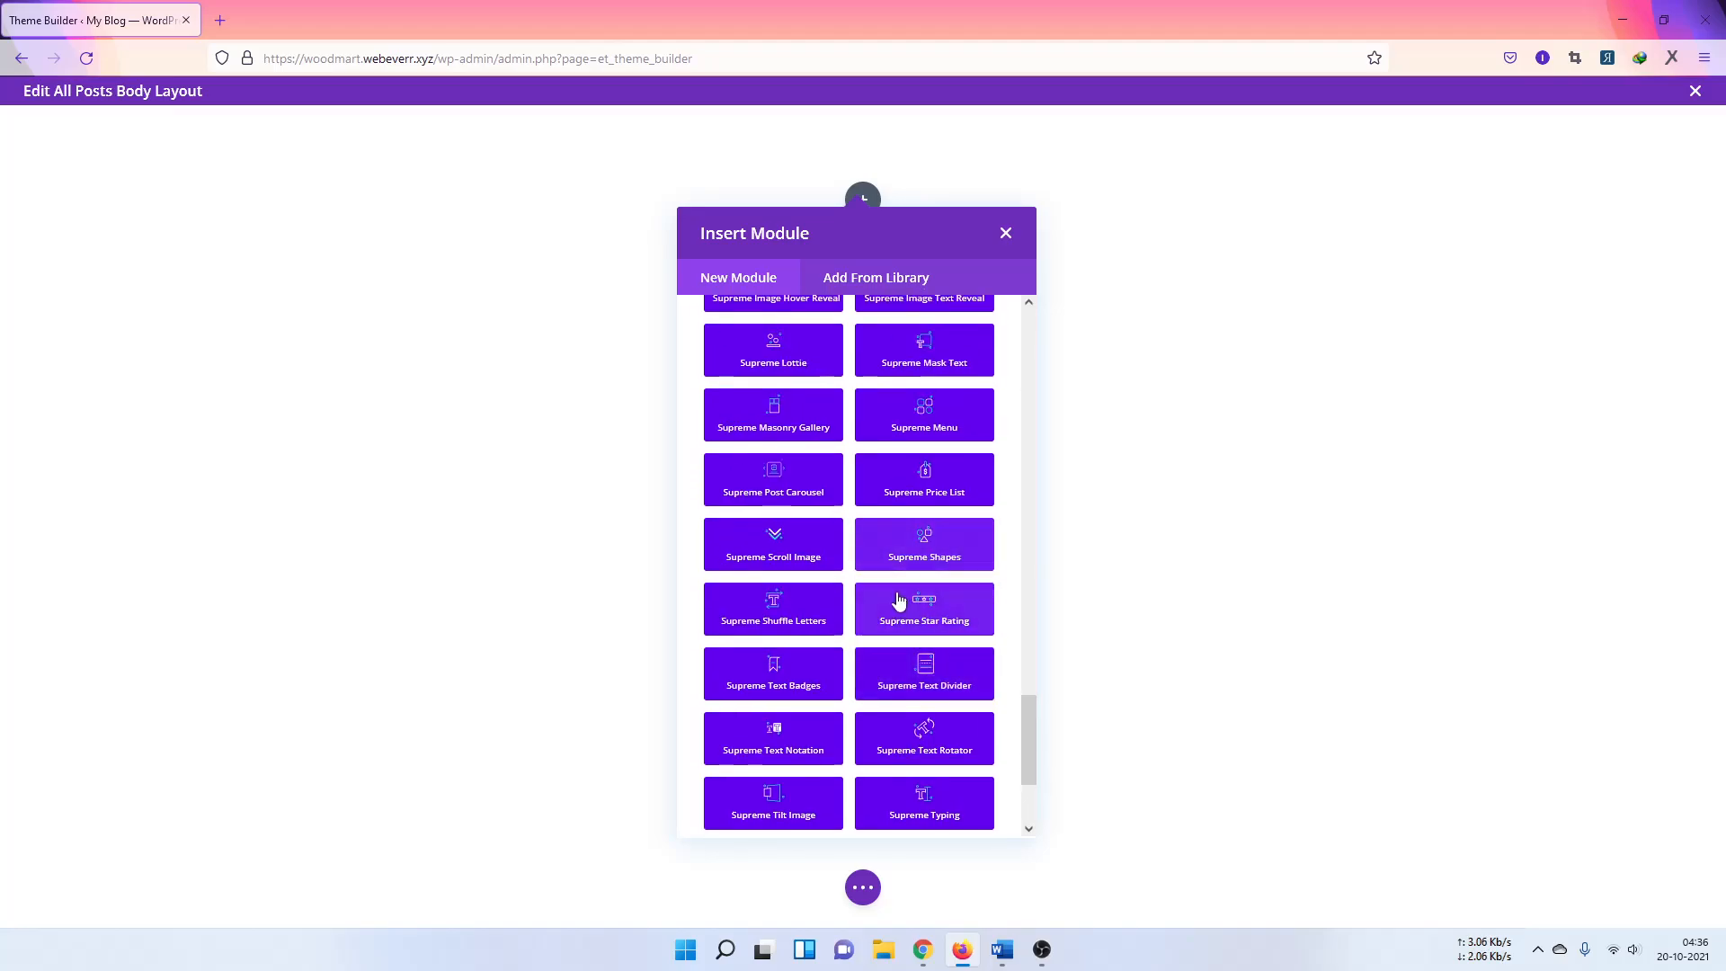
click(897, 593)
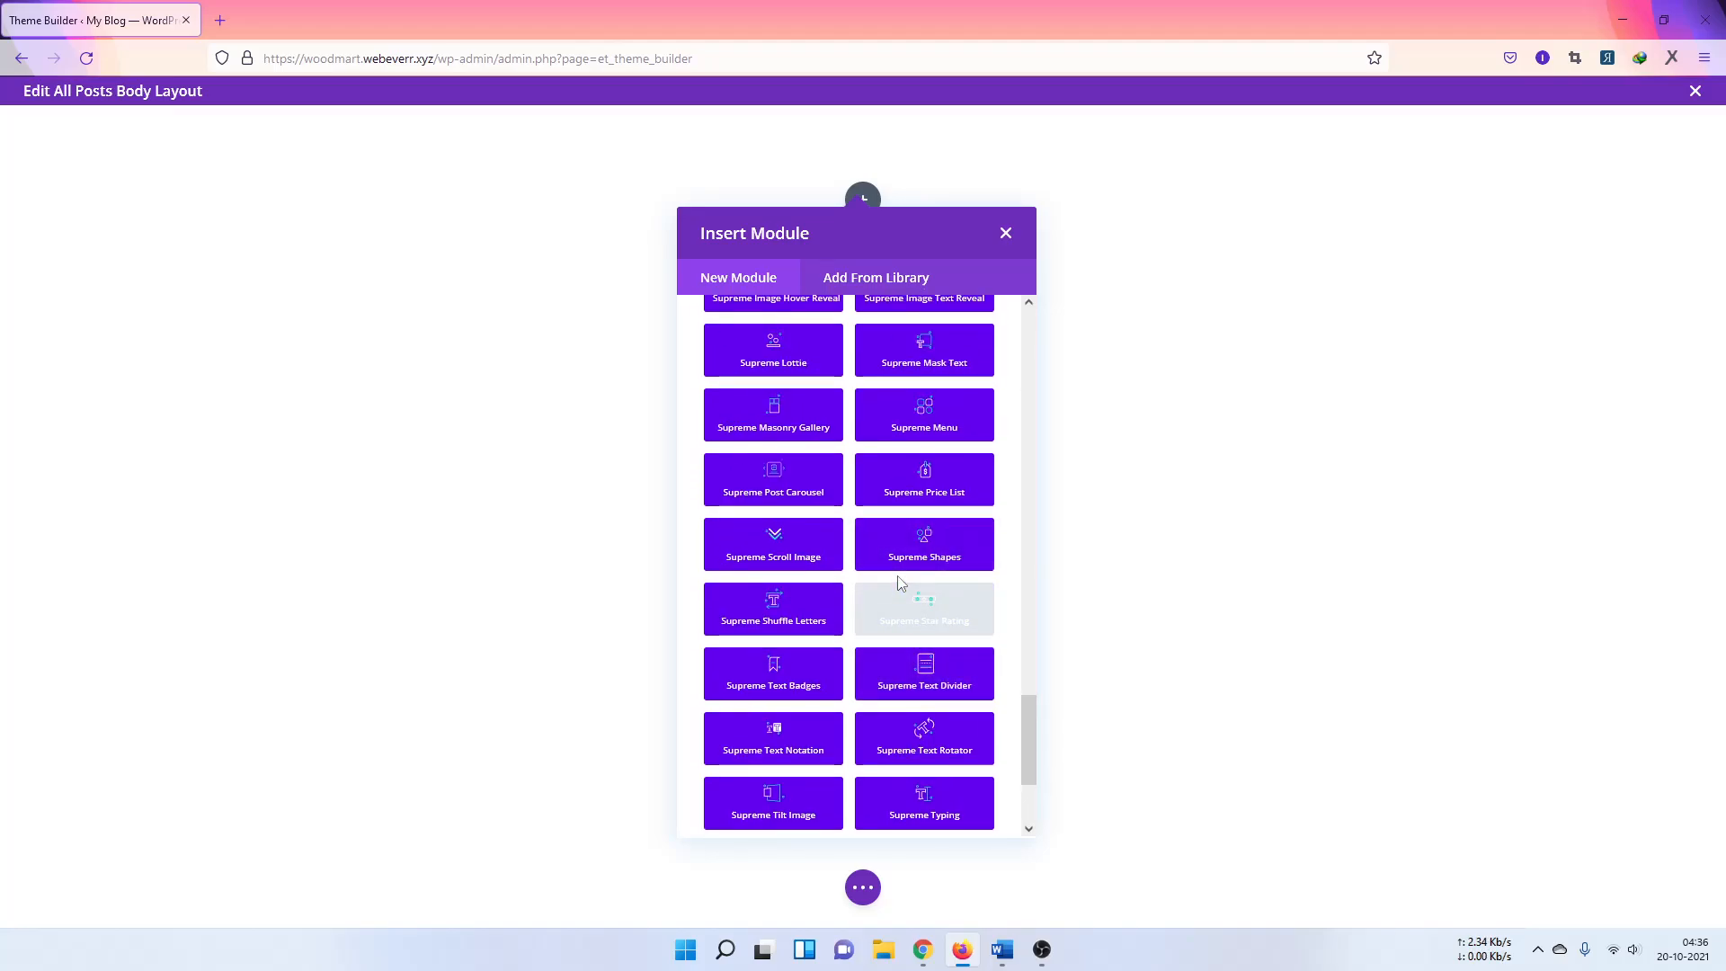
scroll(897, 580, up, 8)
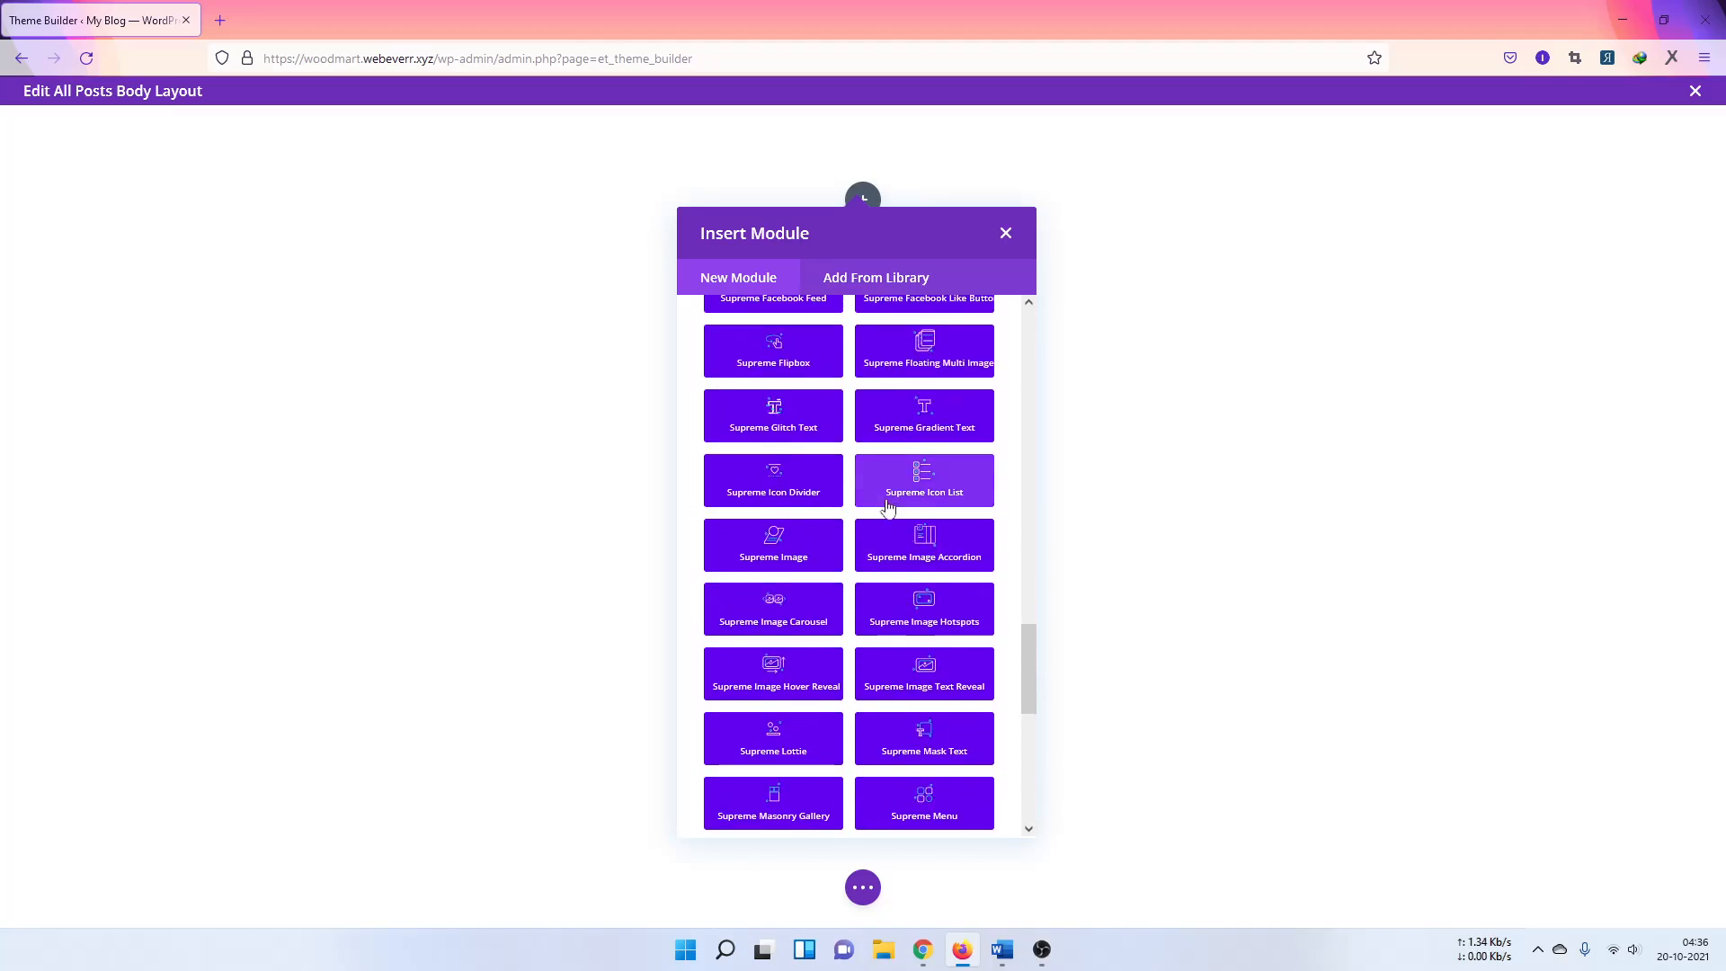
scroll(888, 521, up, 20)
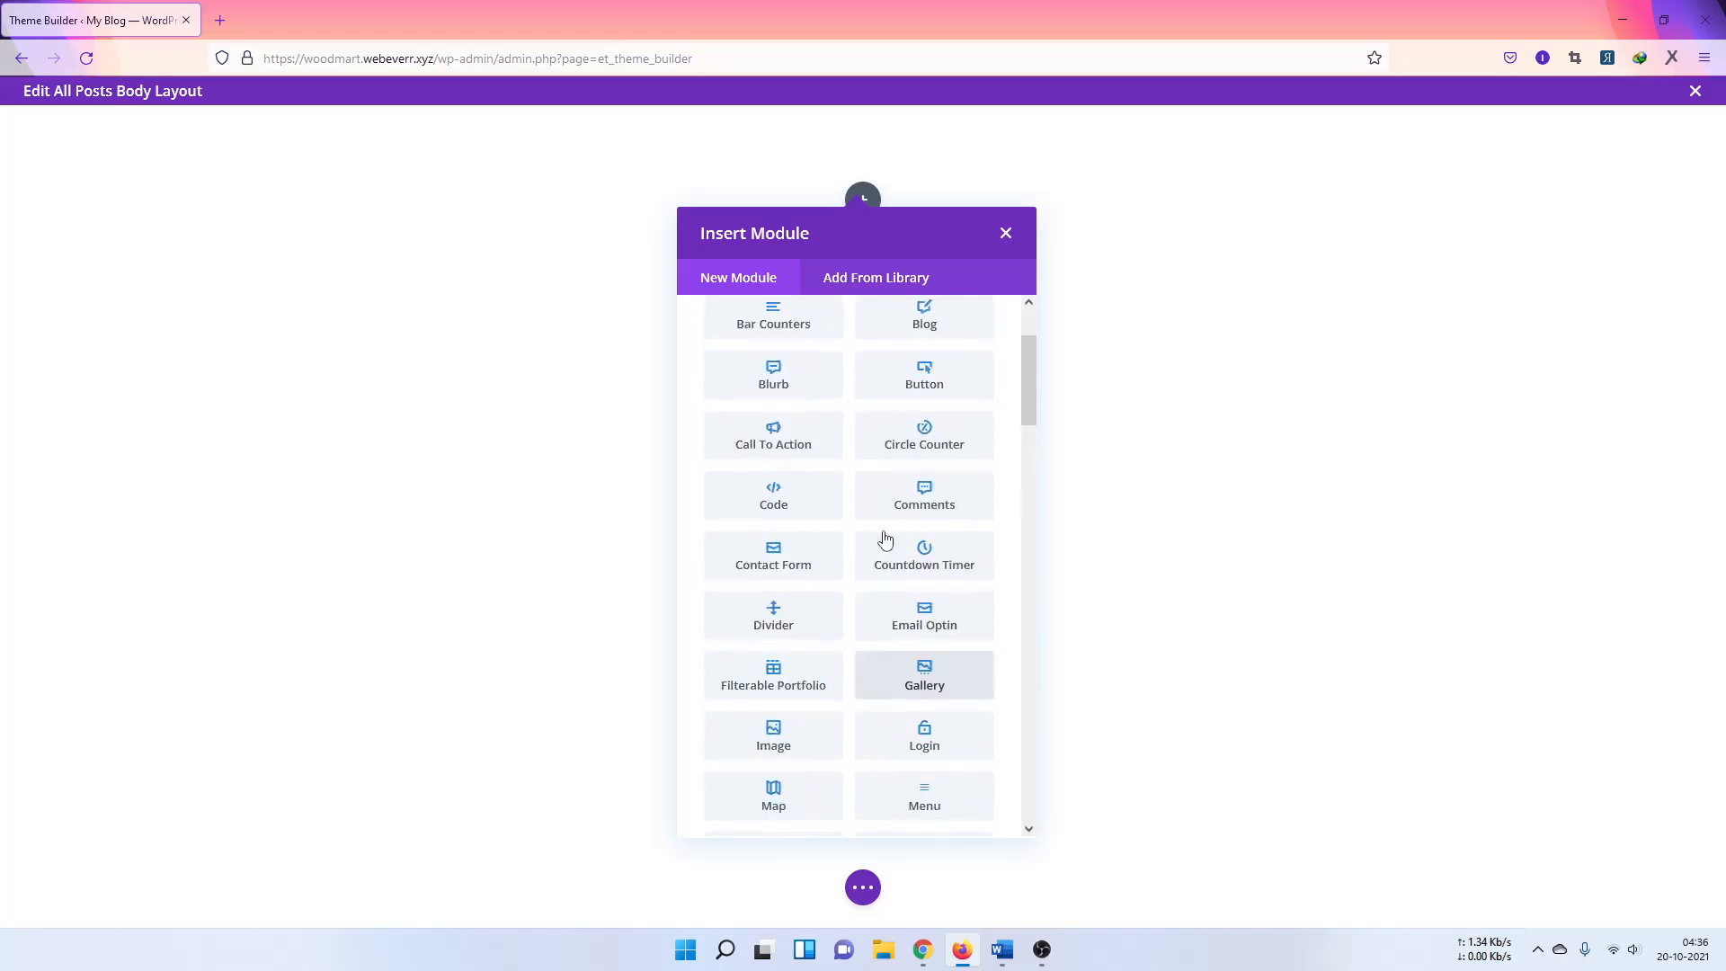
scroll(885, 539, up, 2)
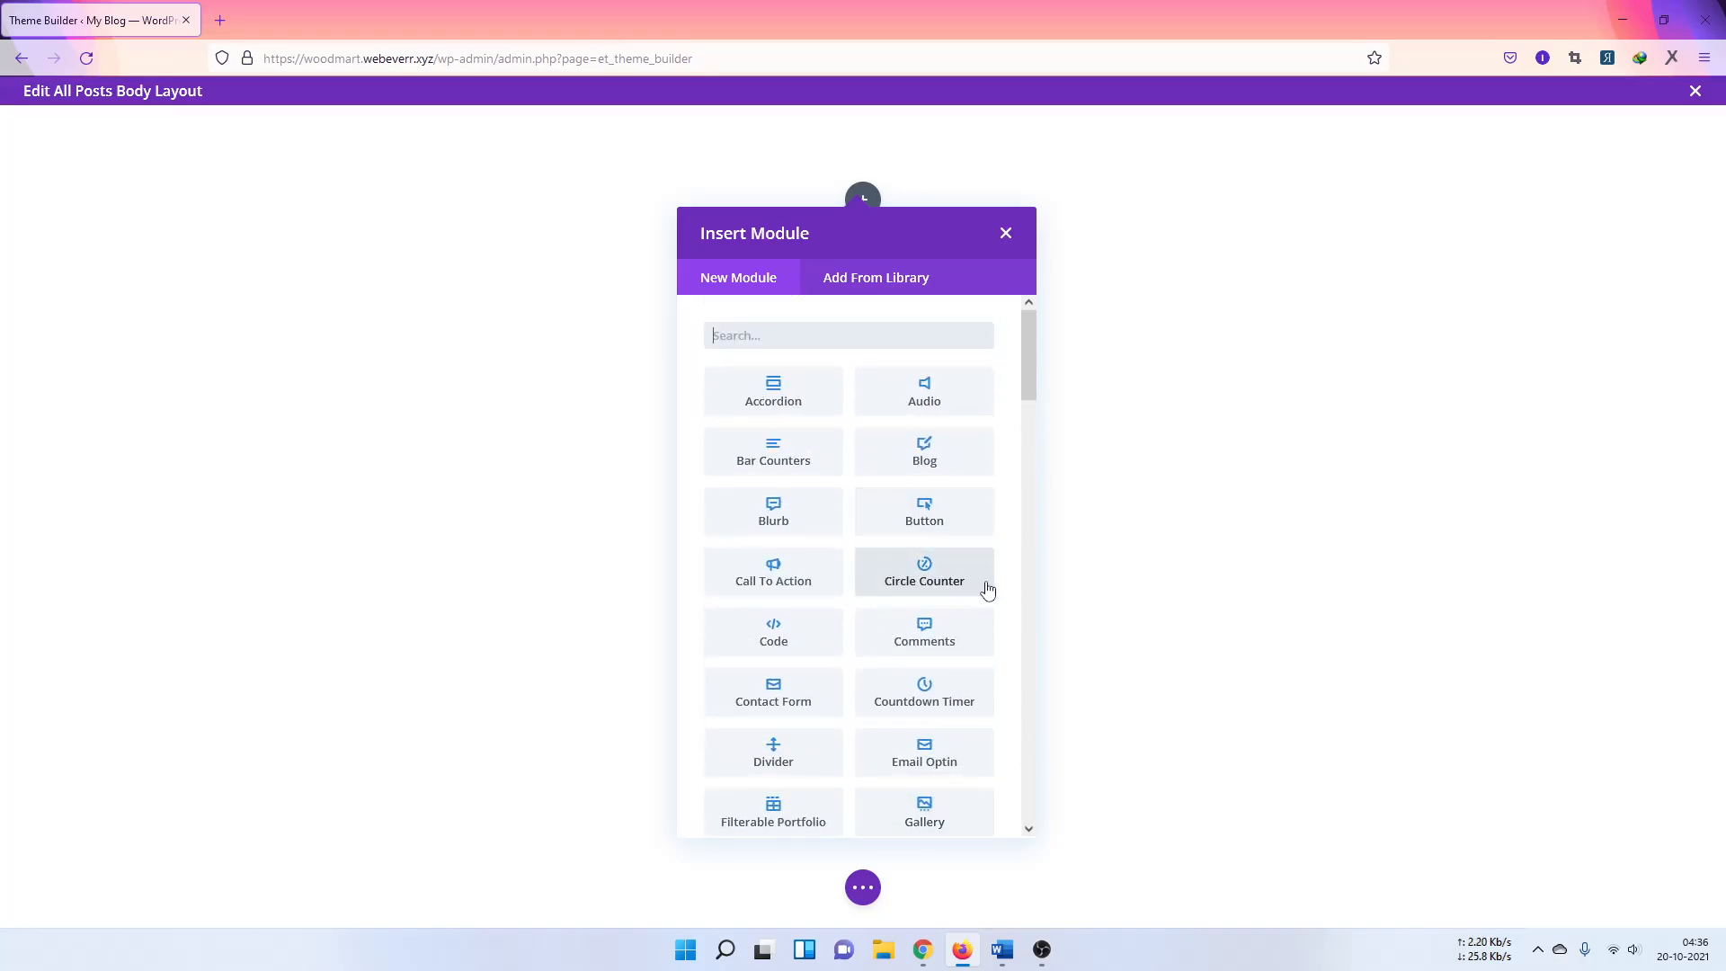
Step: Insert a Blog module into the row with post type Posts and include All Categories
click(924, 458)
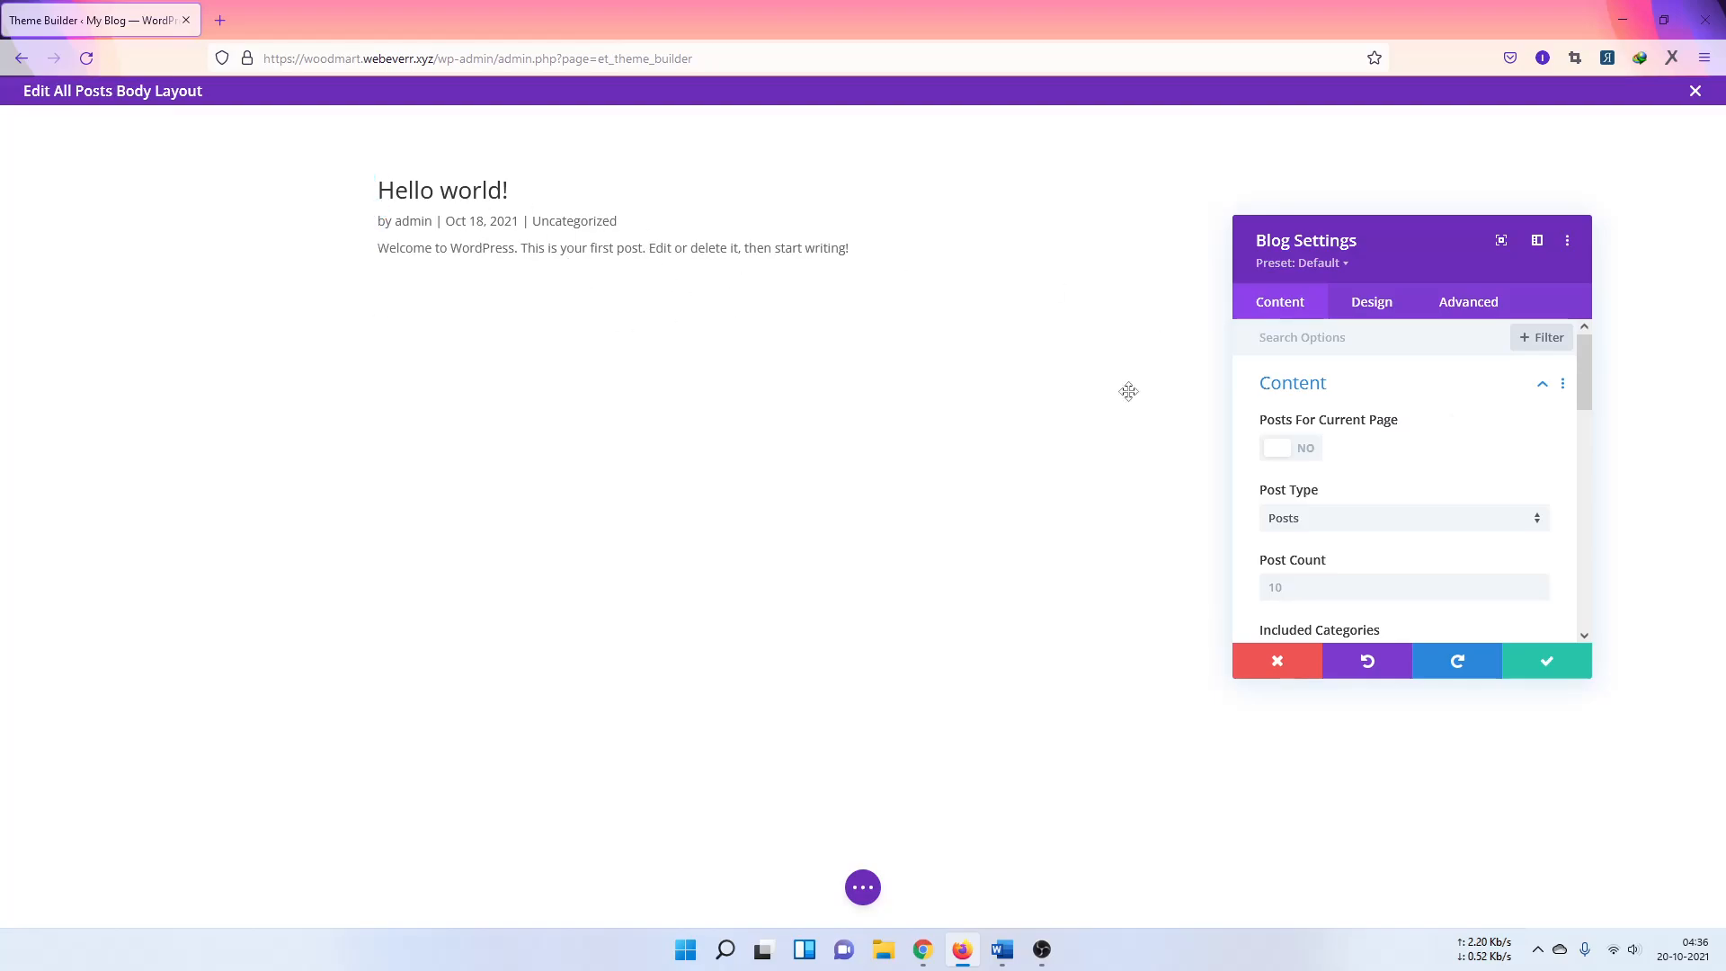
scroll(1395, 445, down, 1)
scroll(1389, 469, up, 1)
scroll(1330, 441, down, 1)
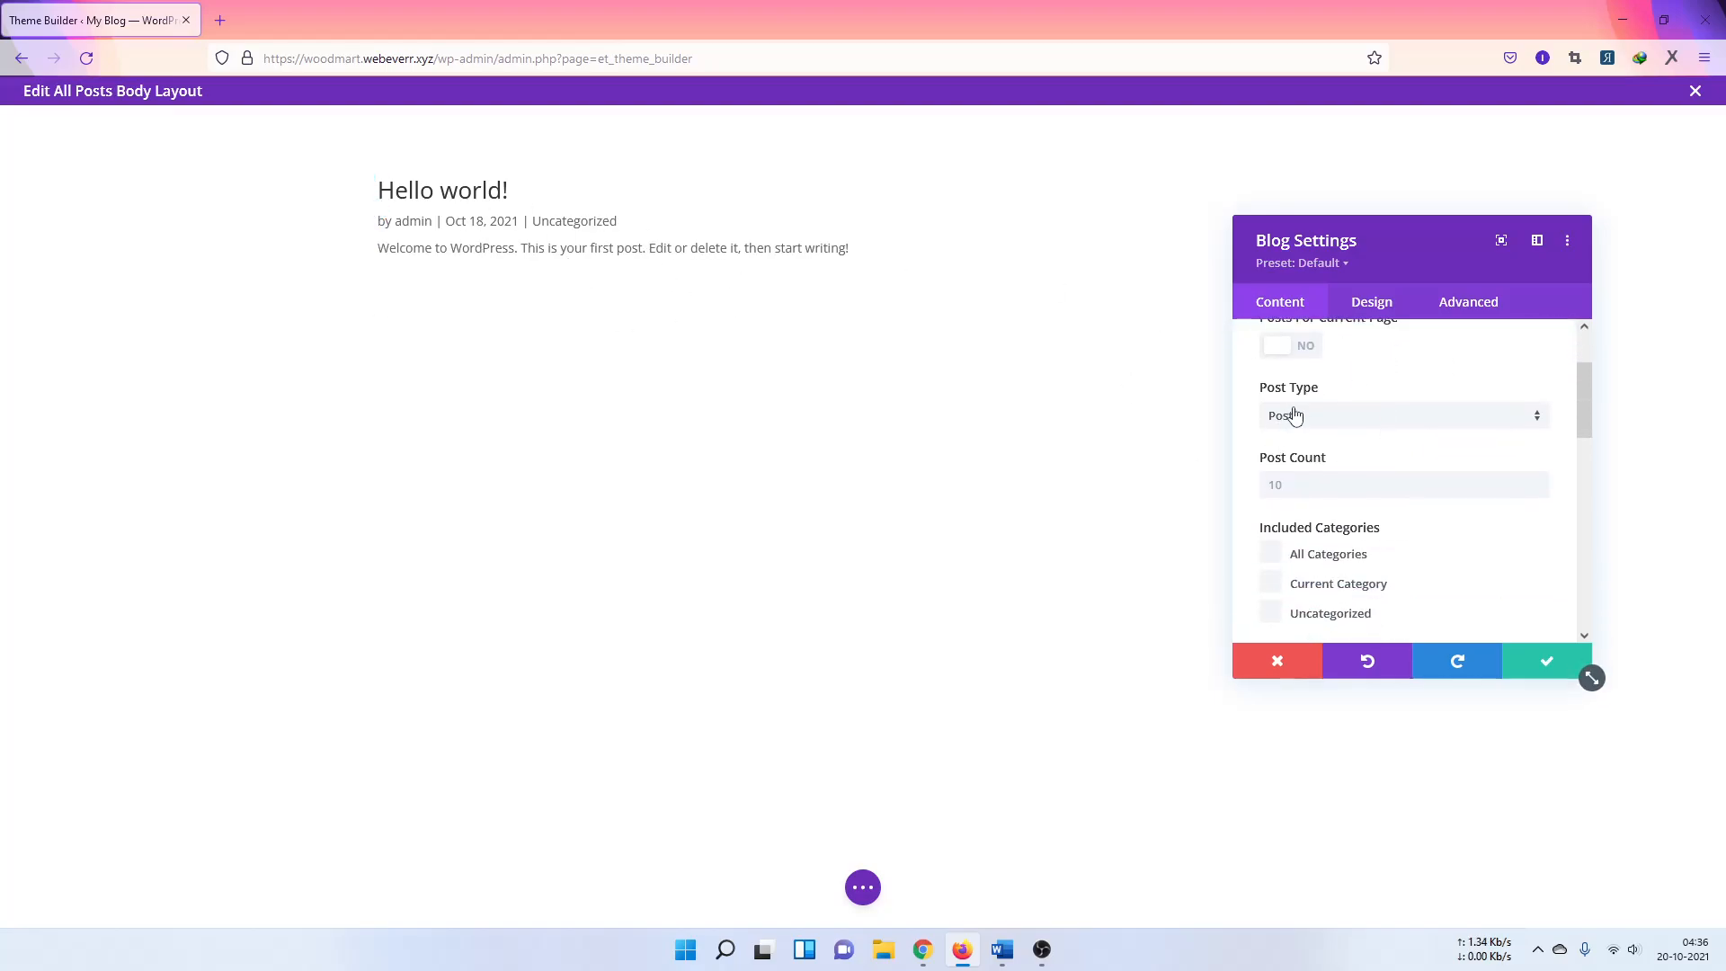
click(1294, 415)
click(1310, 434)
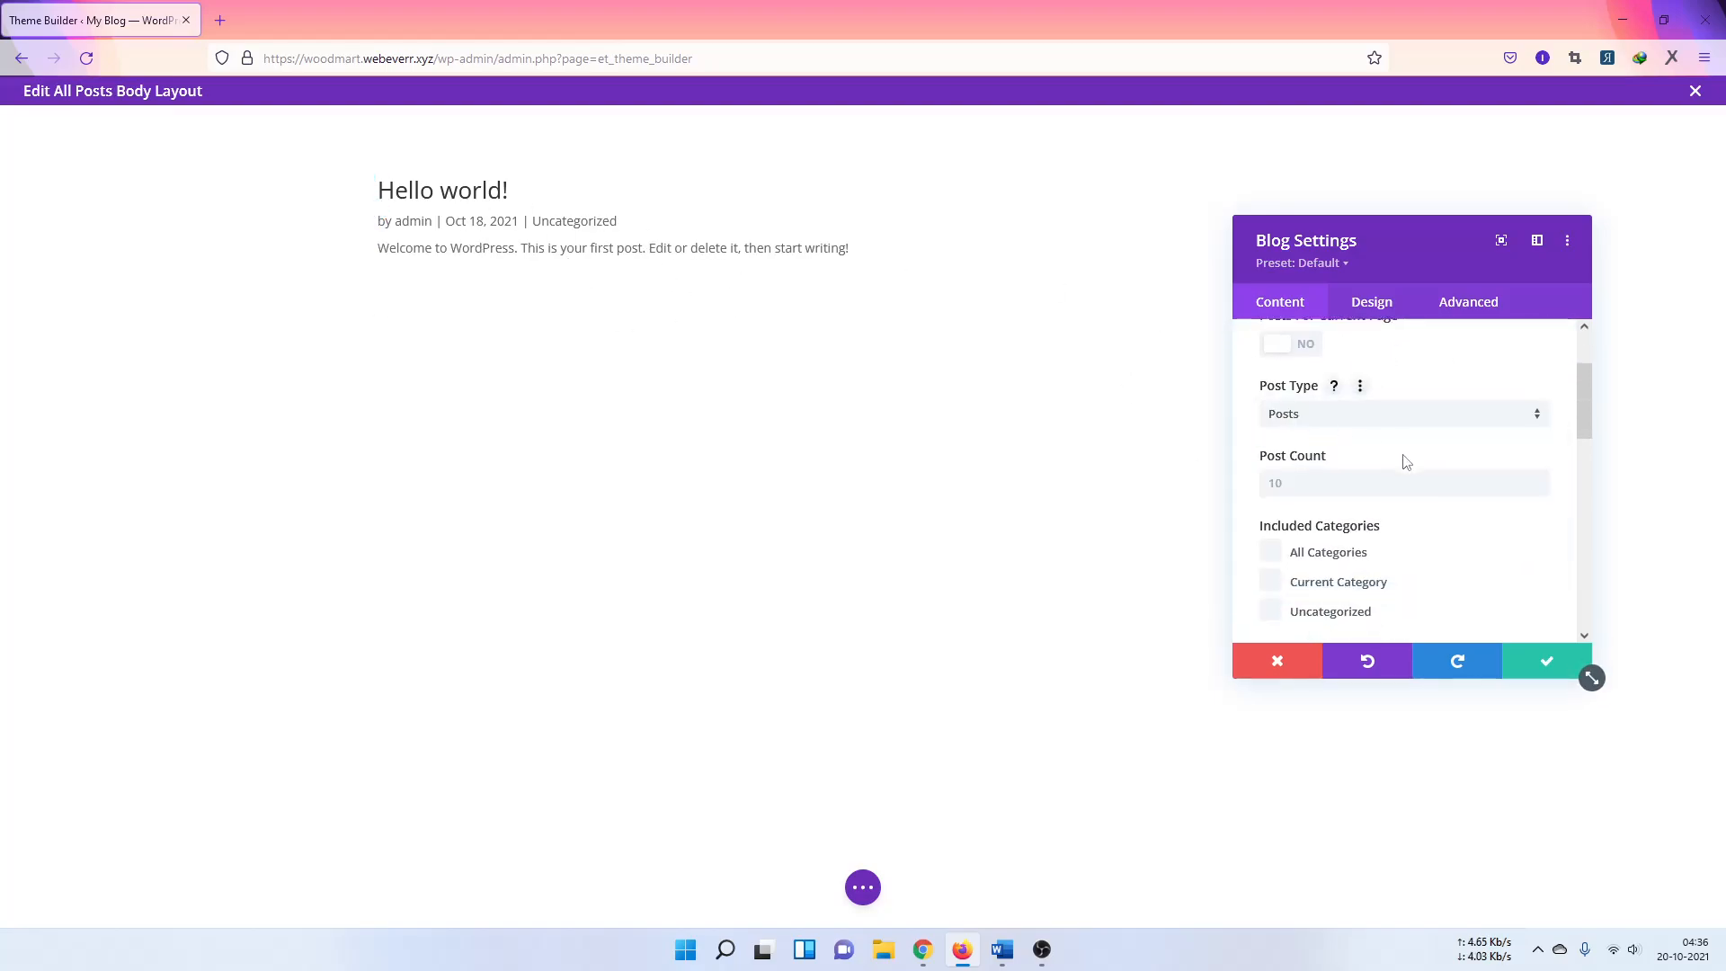
scroll(1402, 463, down, 1)
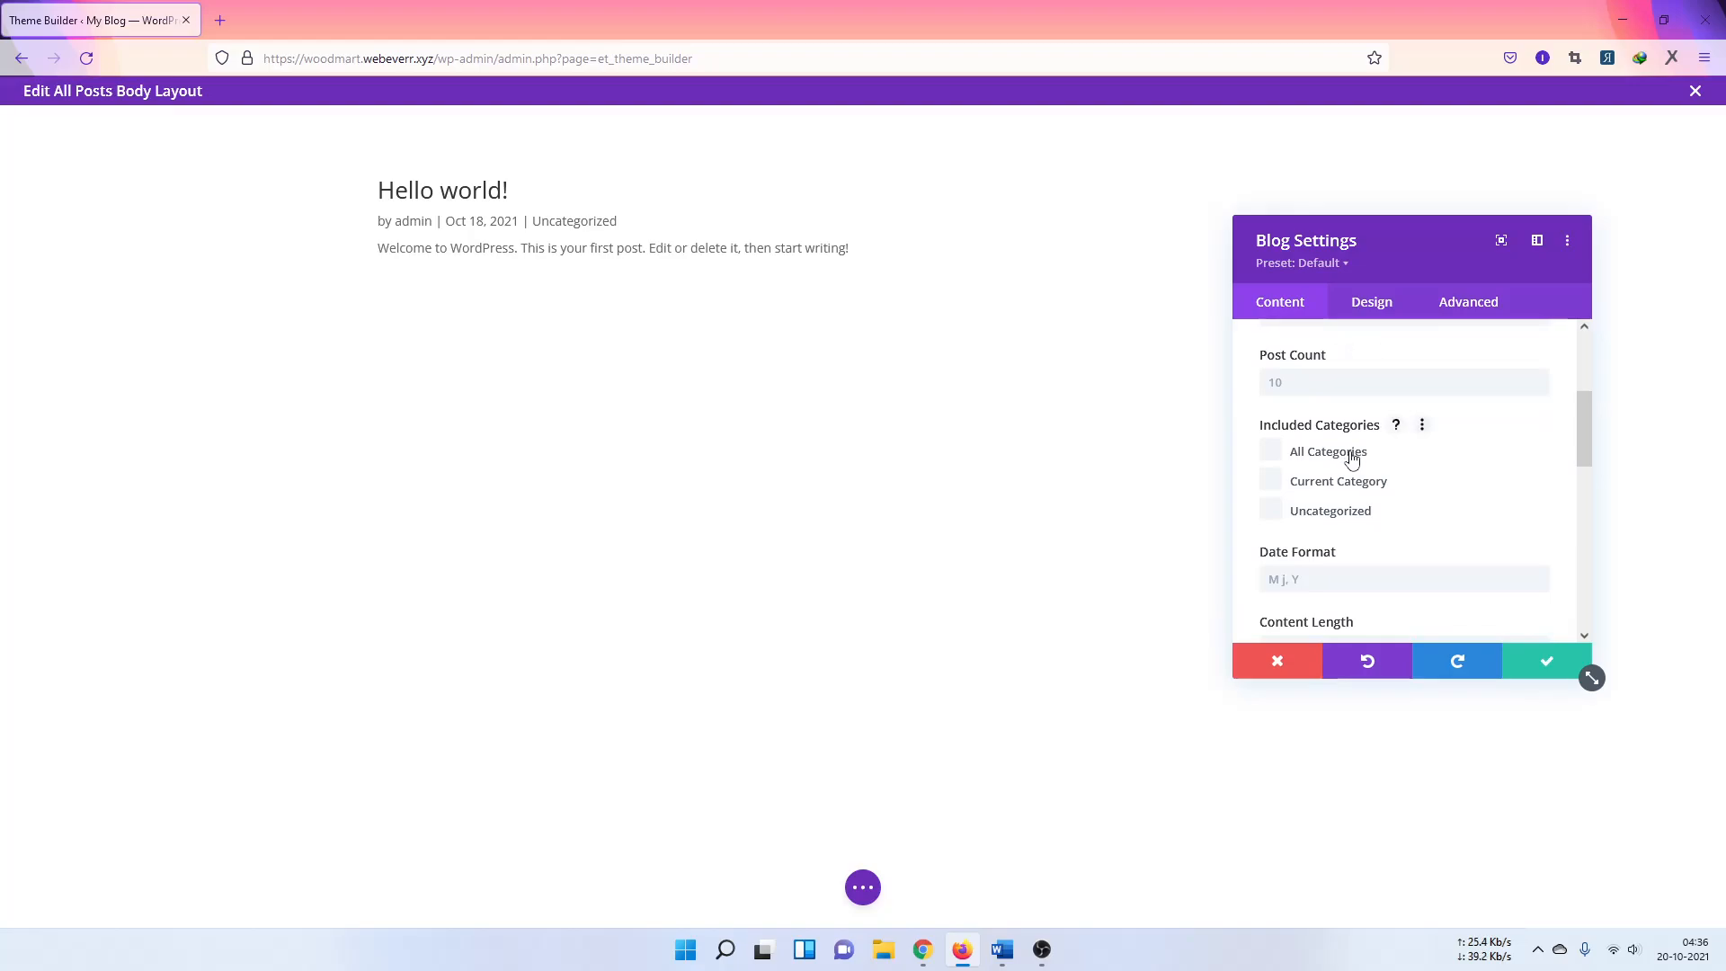
click(1351, 460)
Step: Review the remaining Blog module content options, discard the settings changes and delete the module from the row
scroll(1348, 477, down, 2)
scroll(1377, 526, down, 1)
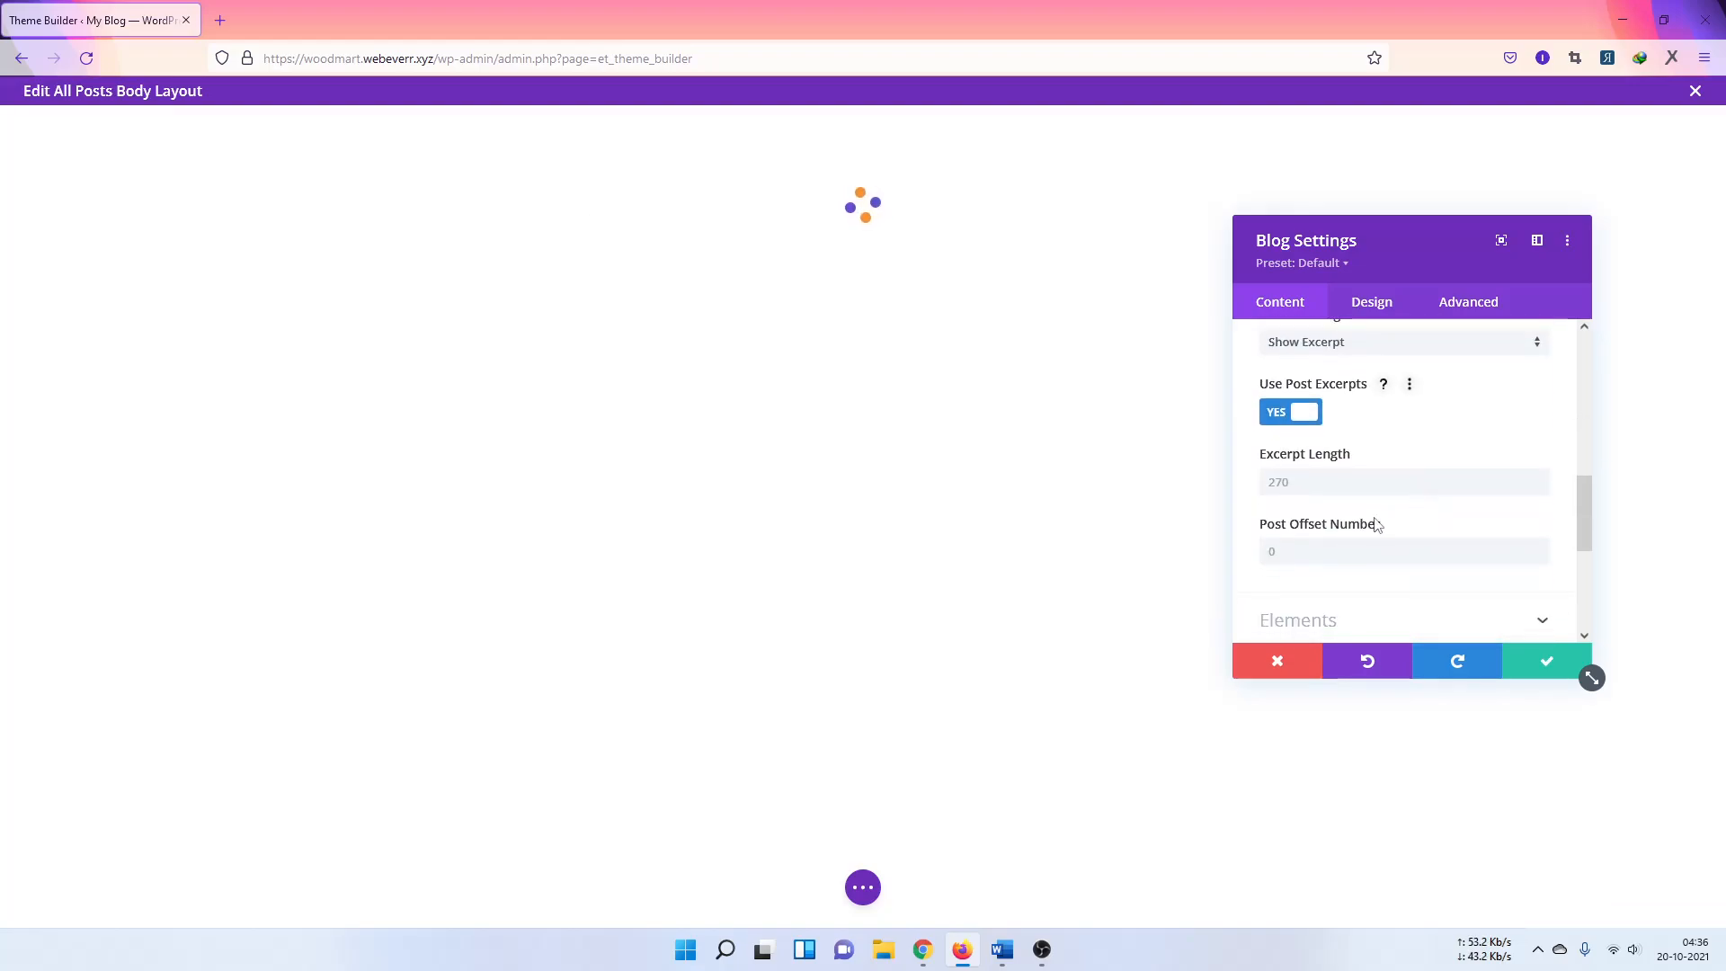
scroll(1378, 540, down, 3)
scroll(1348, 431, up, 2)
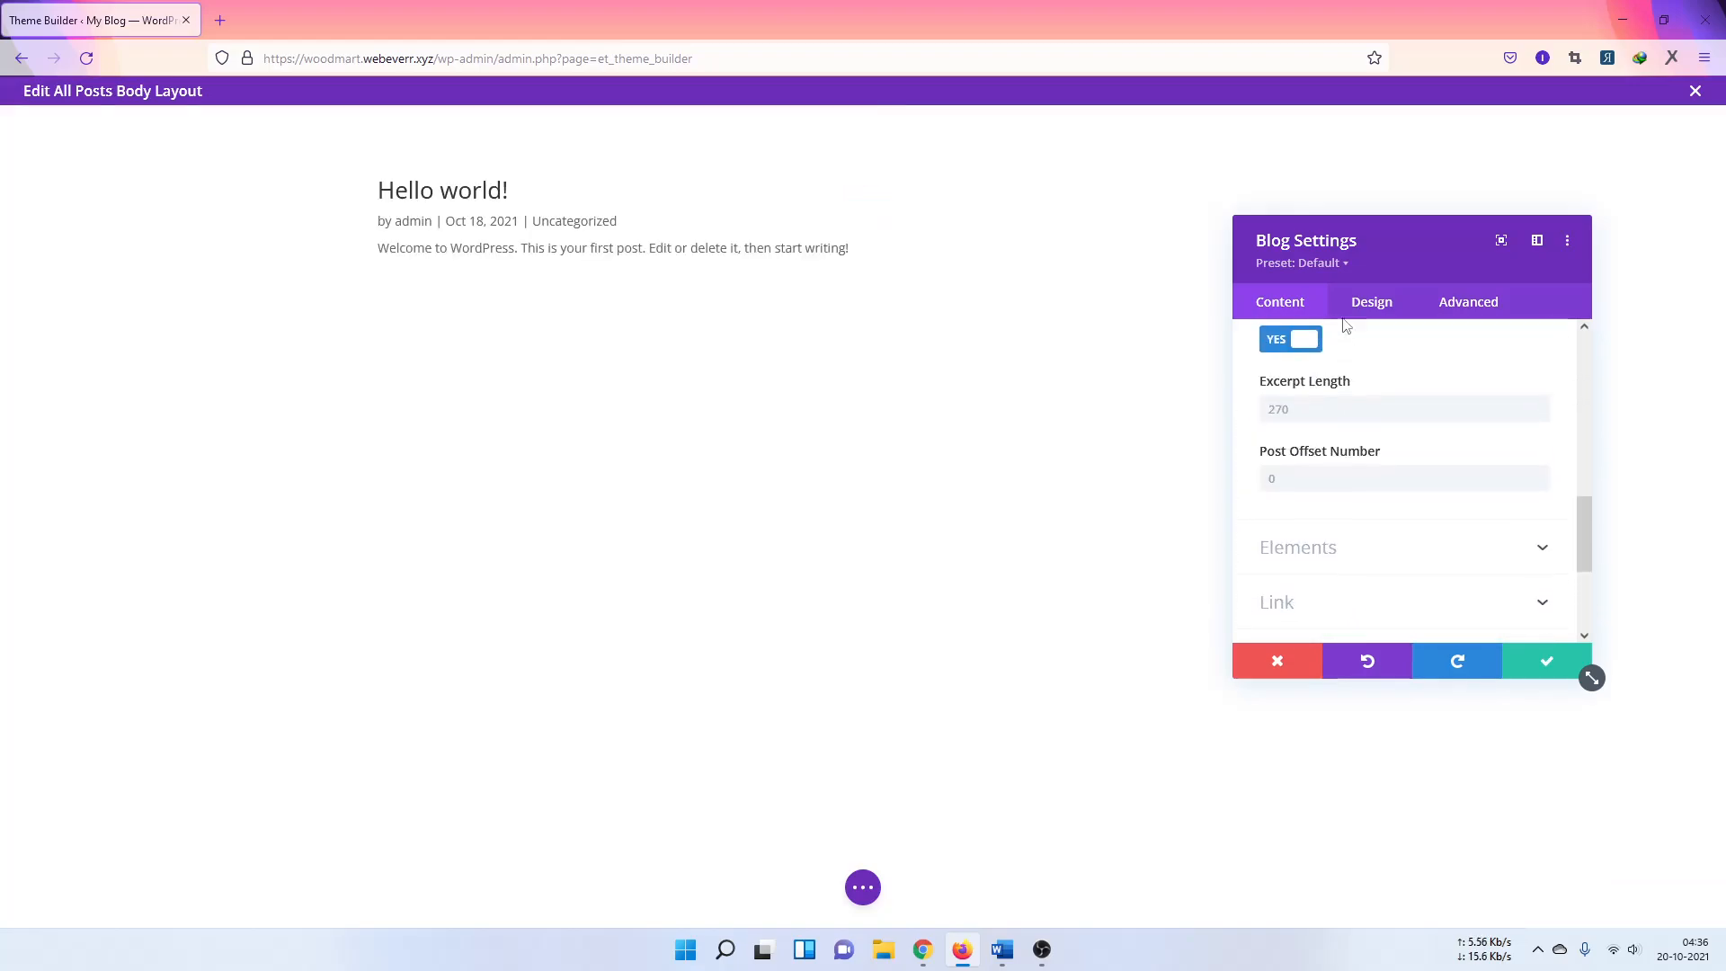
scroll(1357, 413, up, 5)
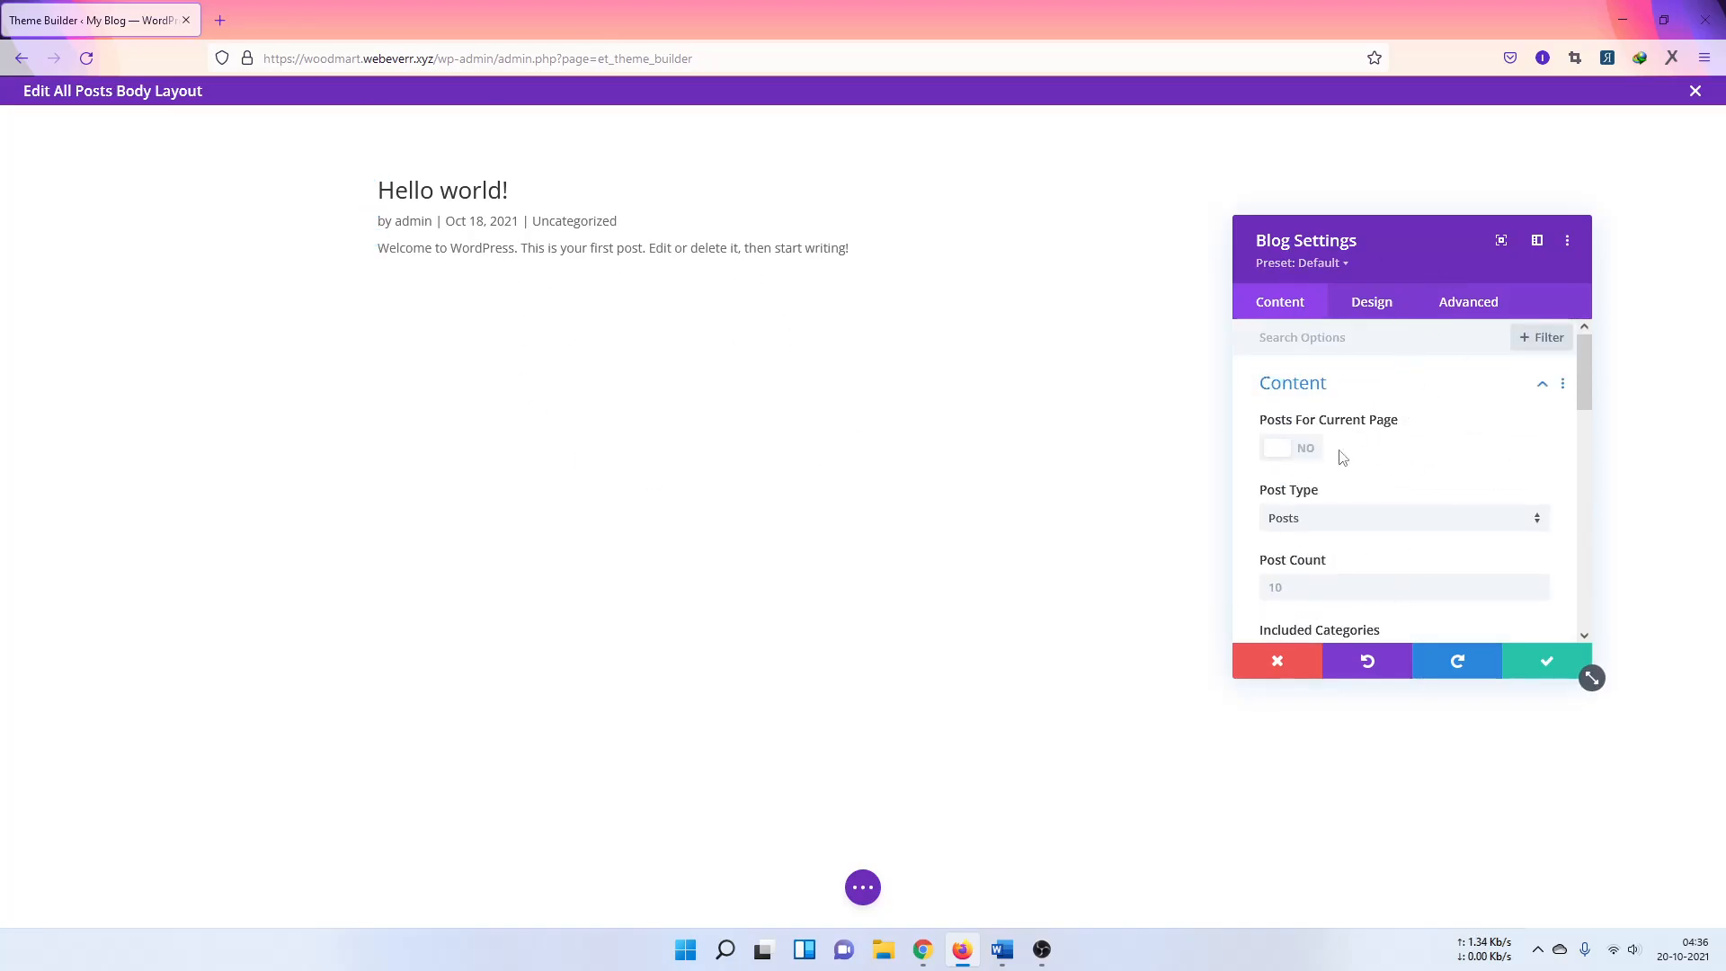
click(1306, 663)
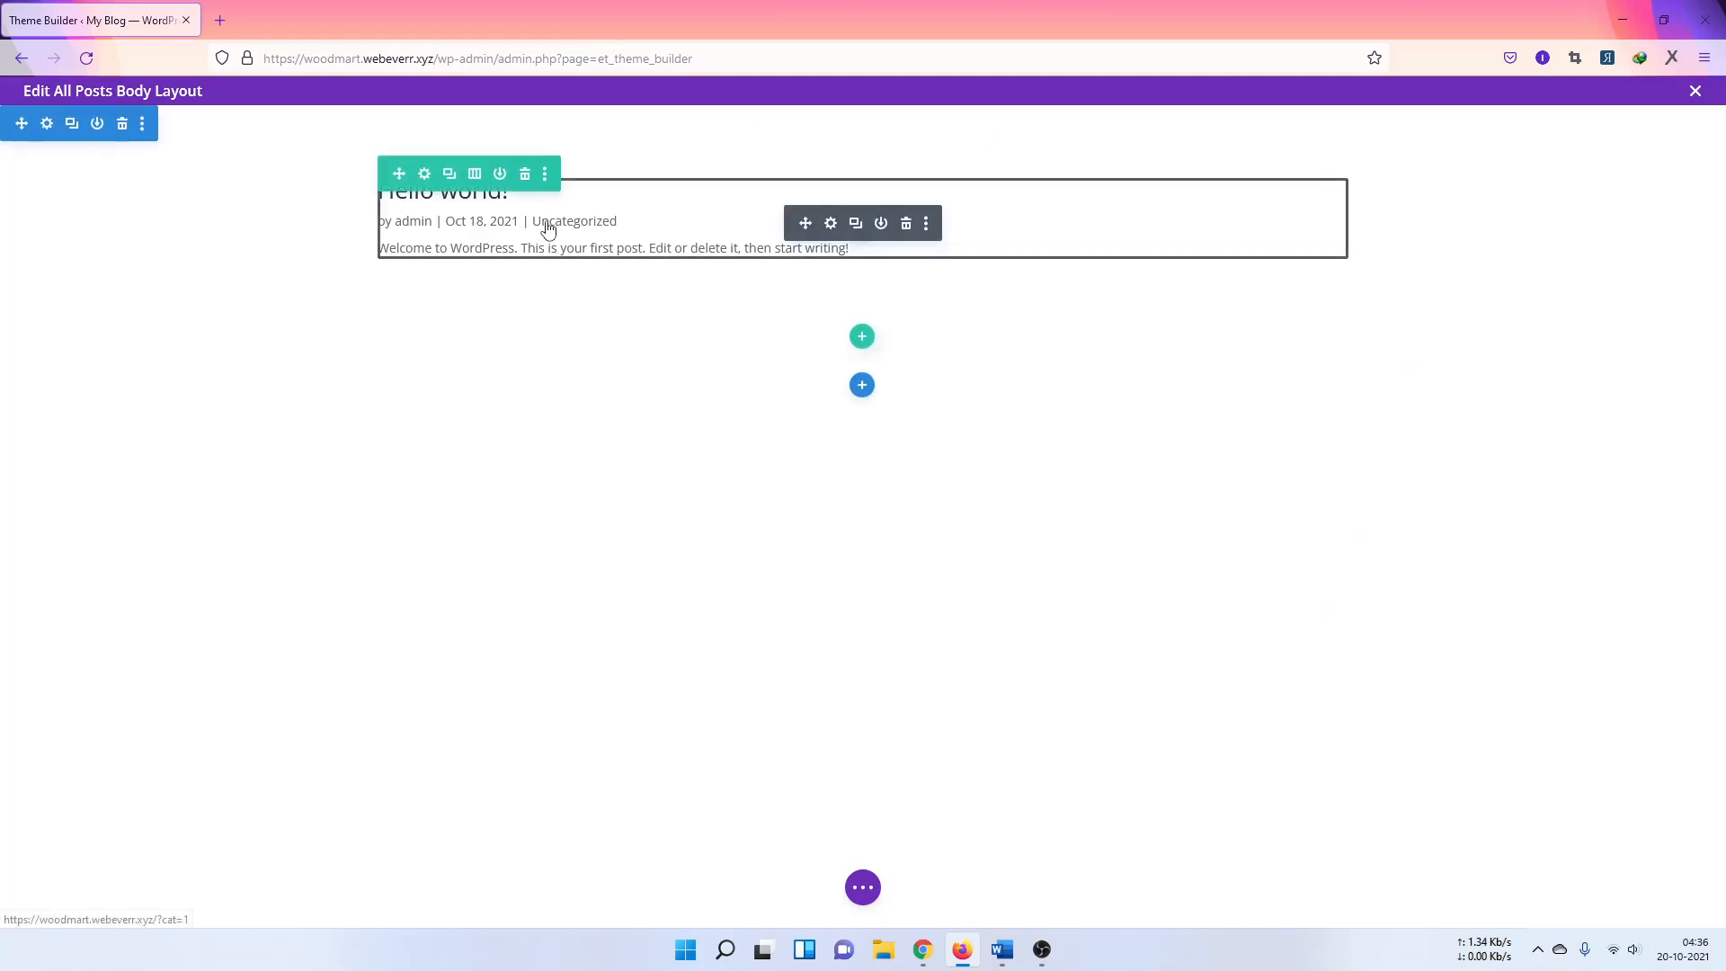
click(907, 225)
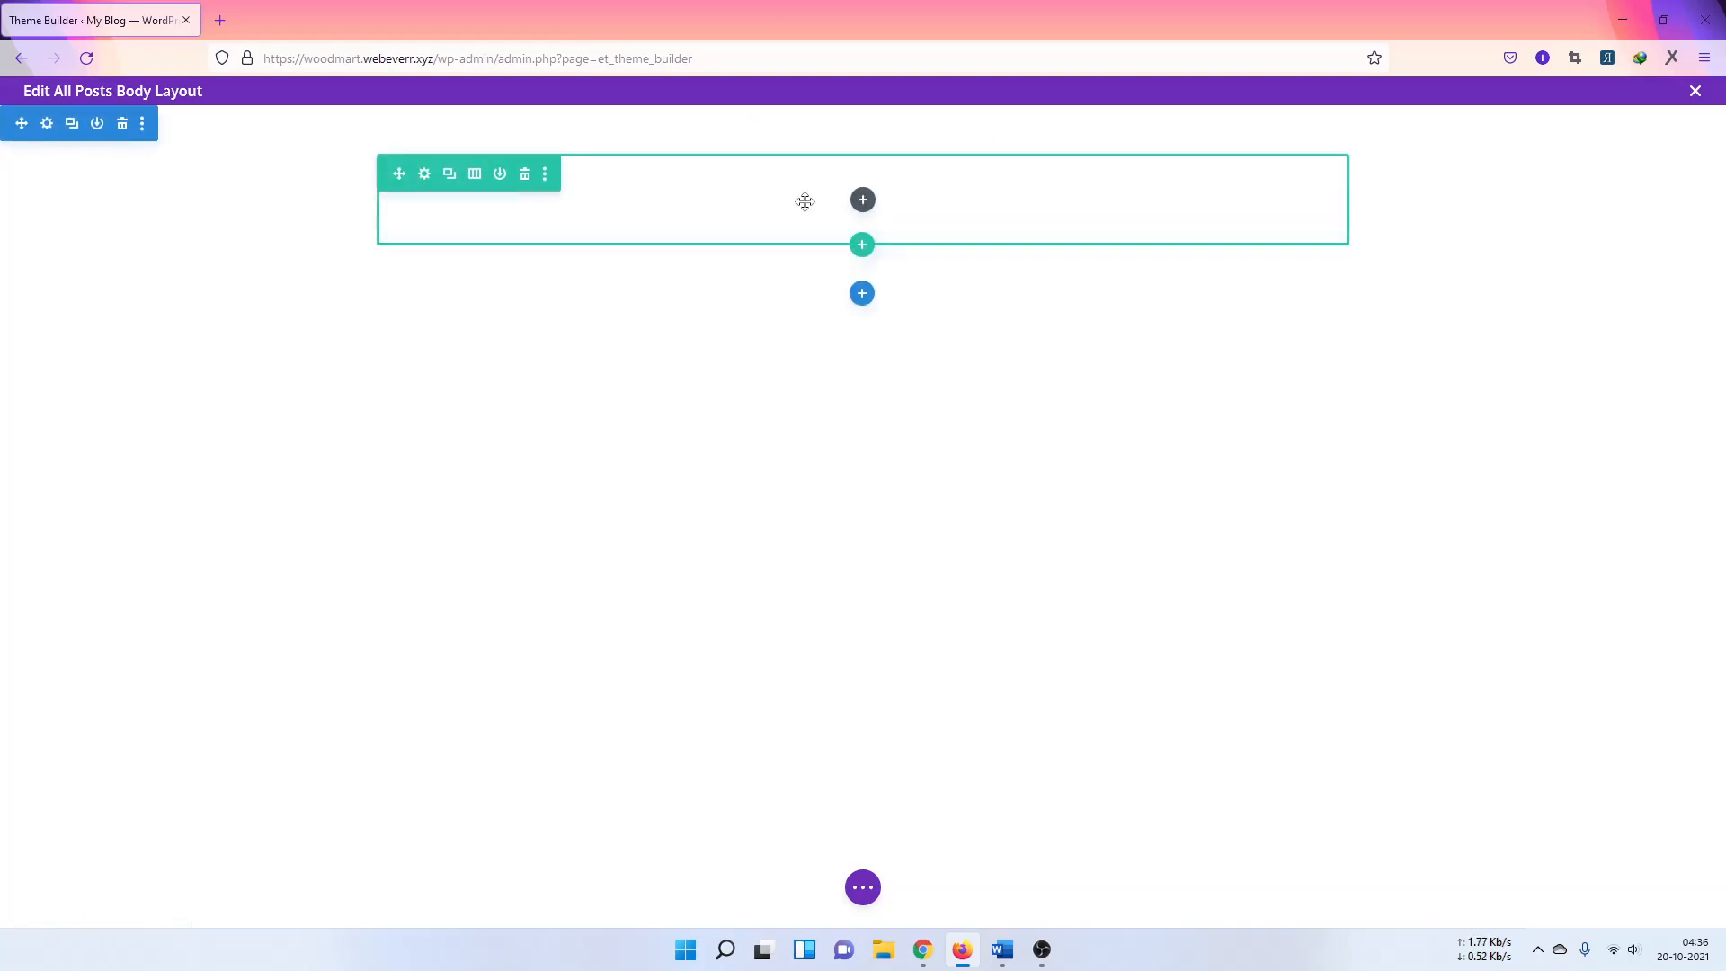
Step: Search the modules available for the empty row for "blo" and for "post"
click(863, 202)
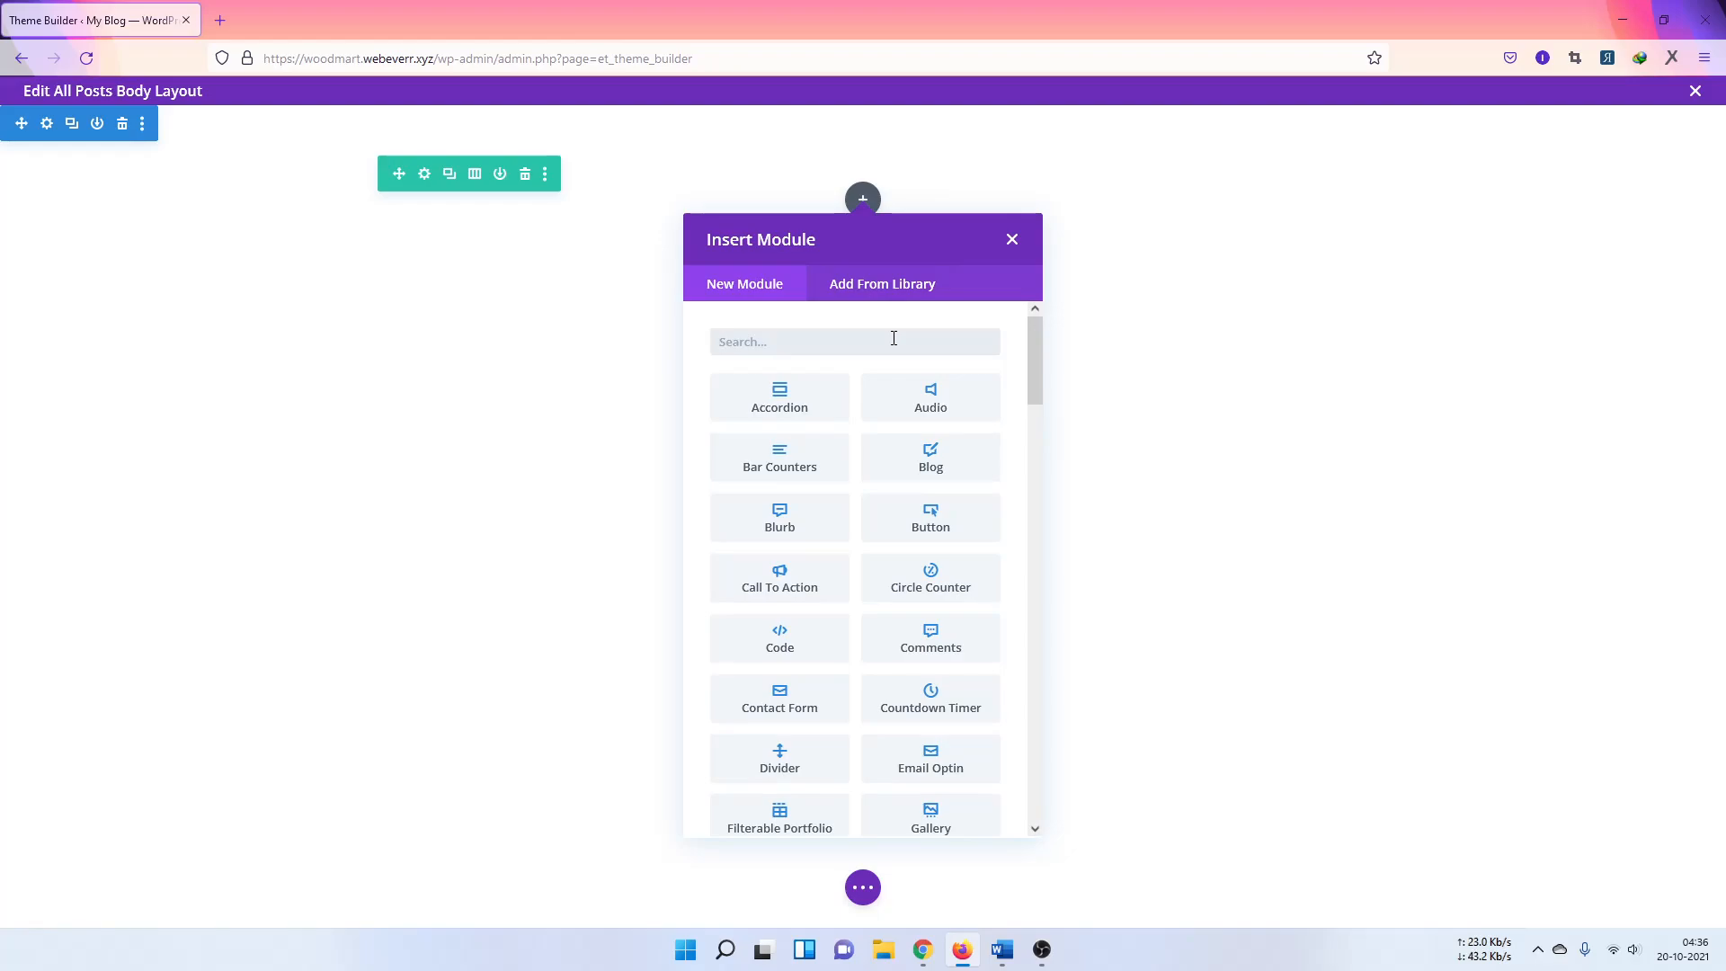
text(blo)
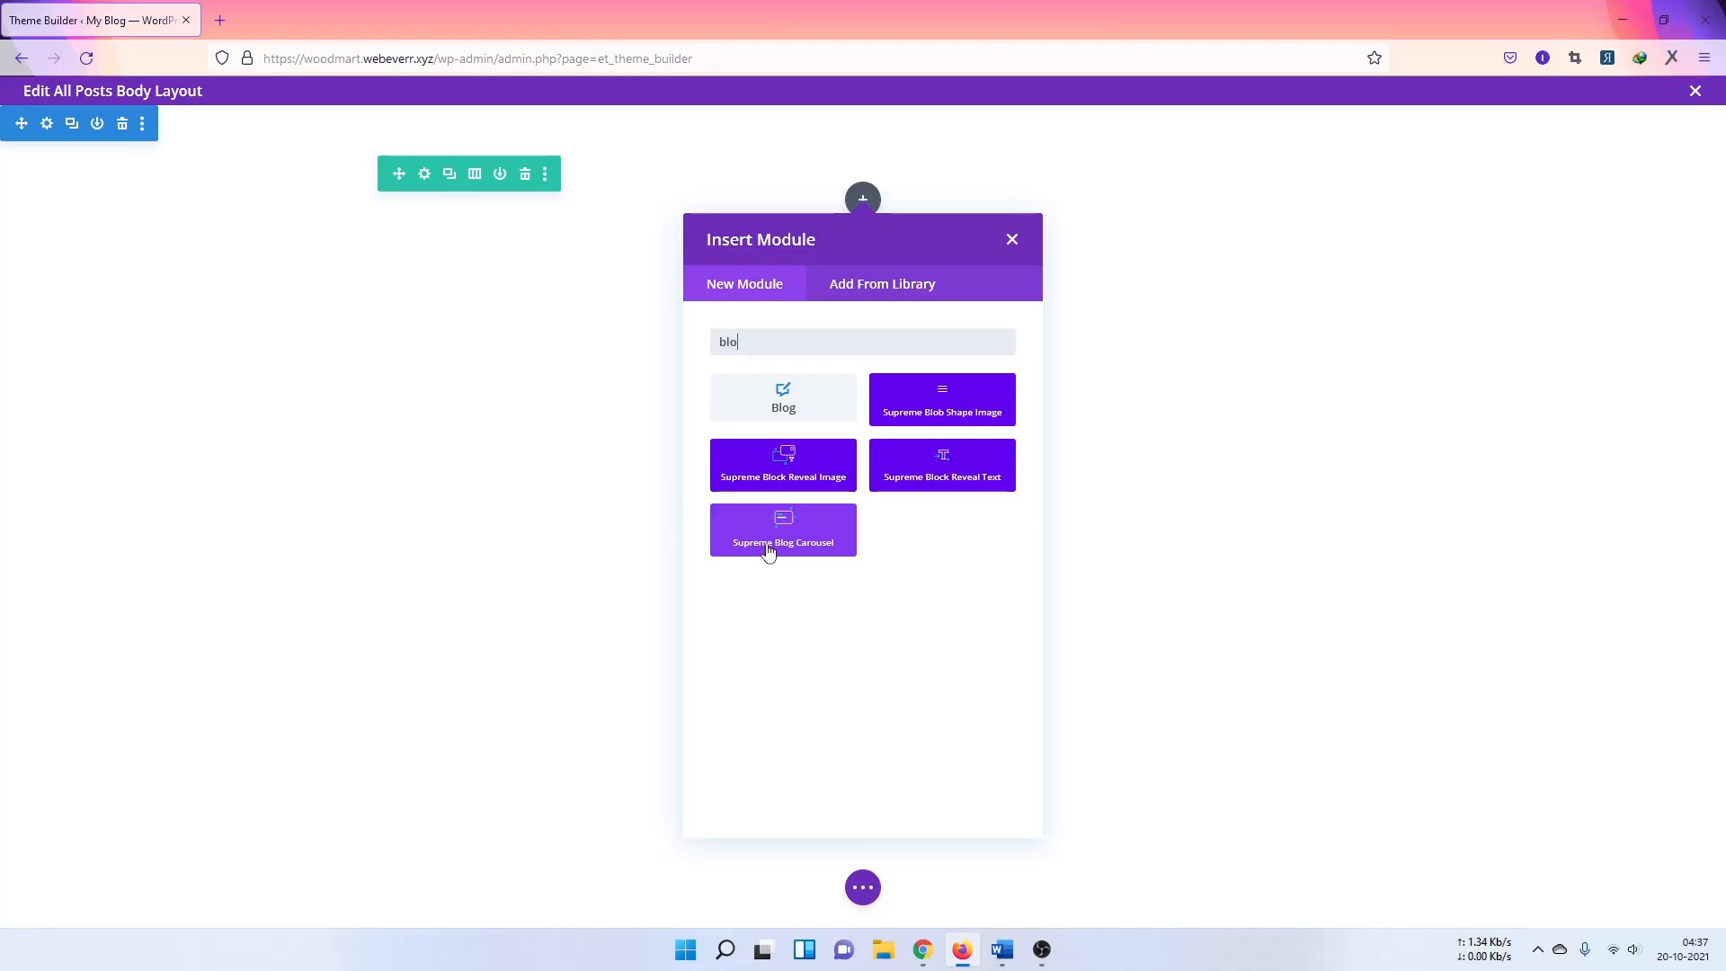
key(BackSpace)
key(BackSpace)
key(BackSpace)
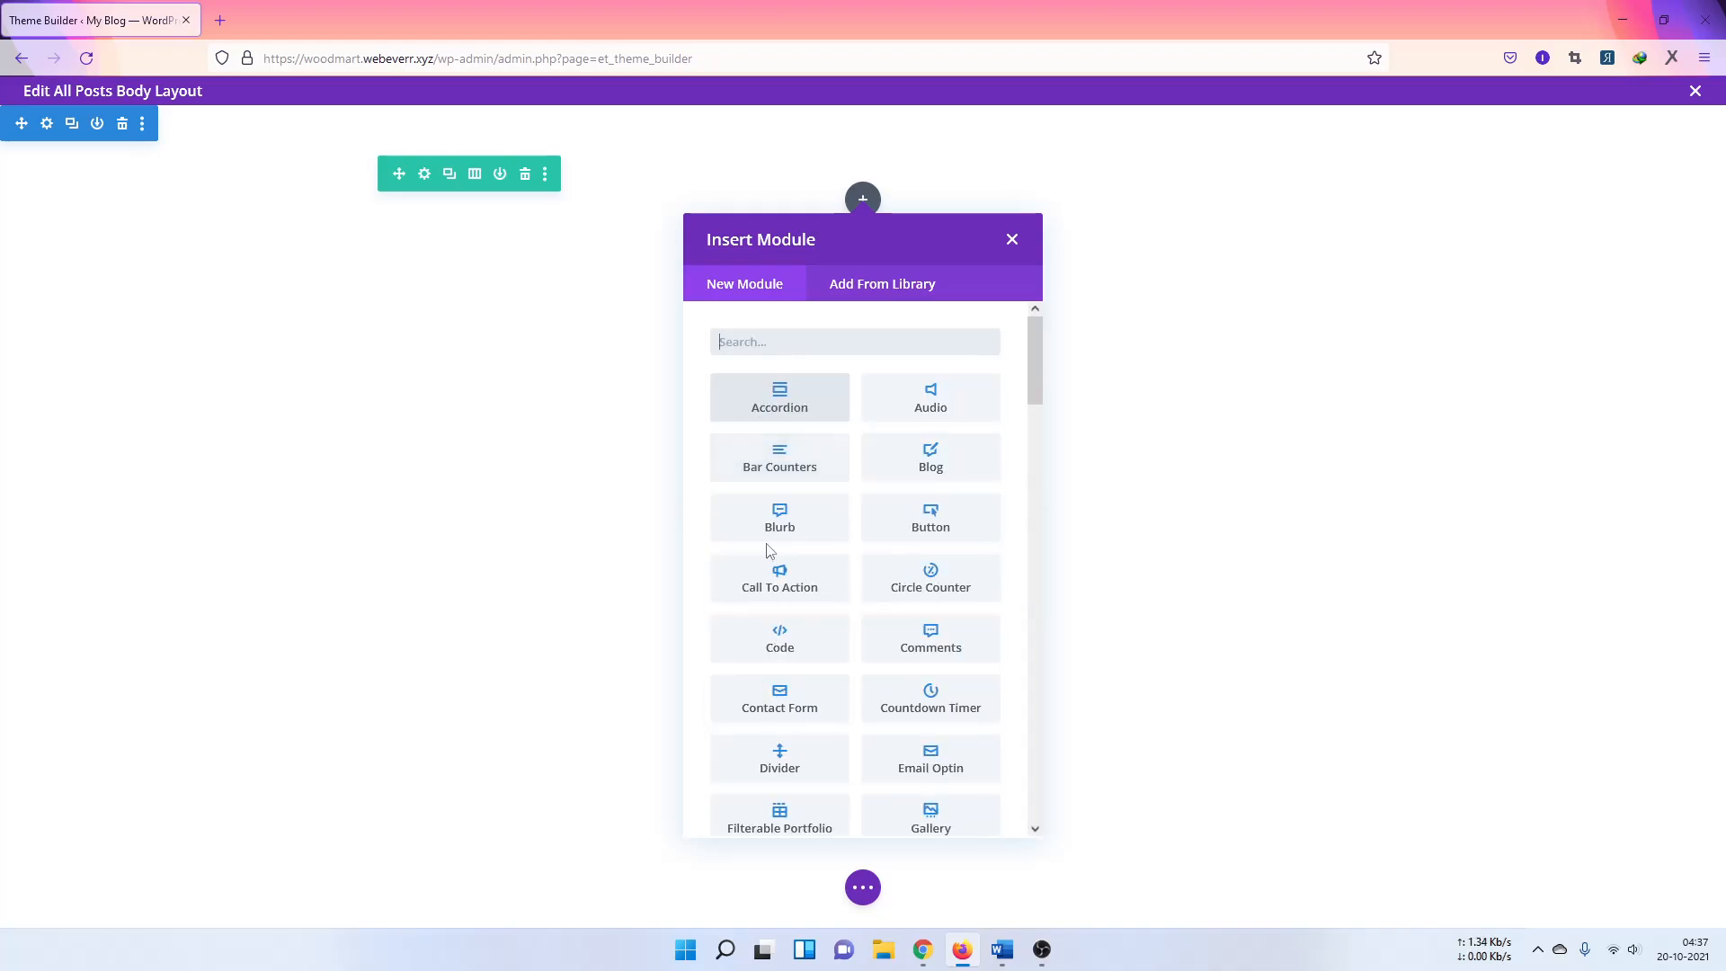
text(post)
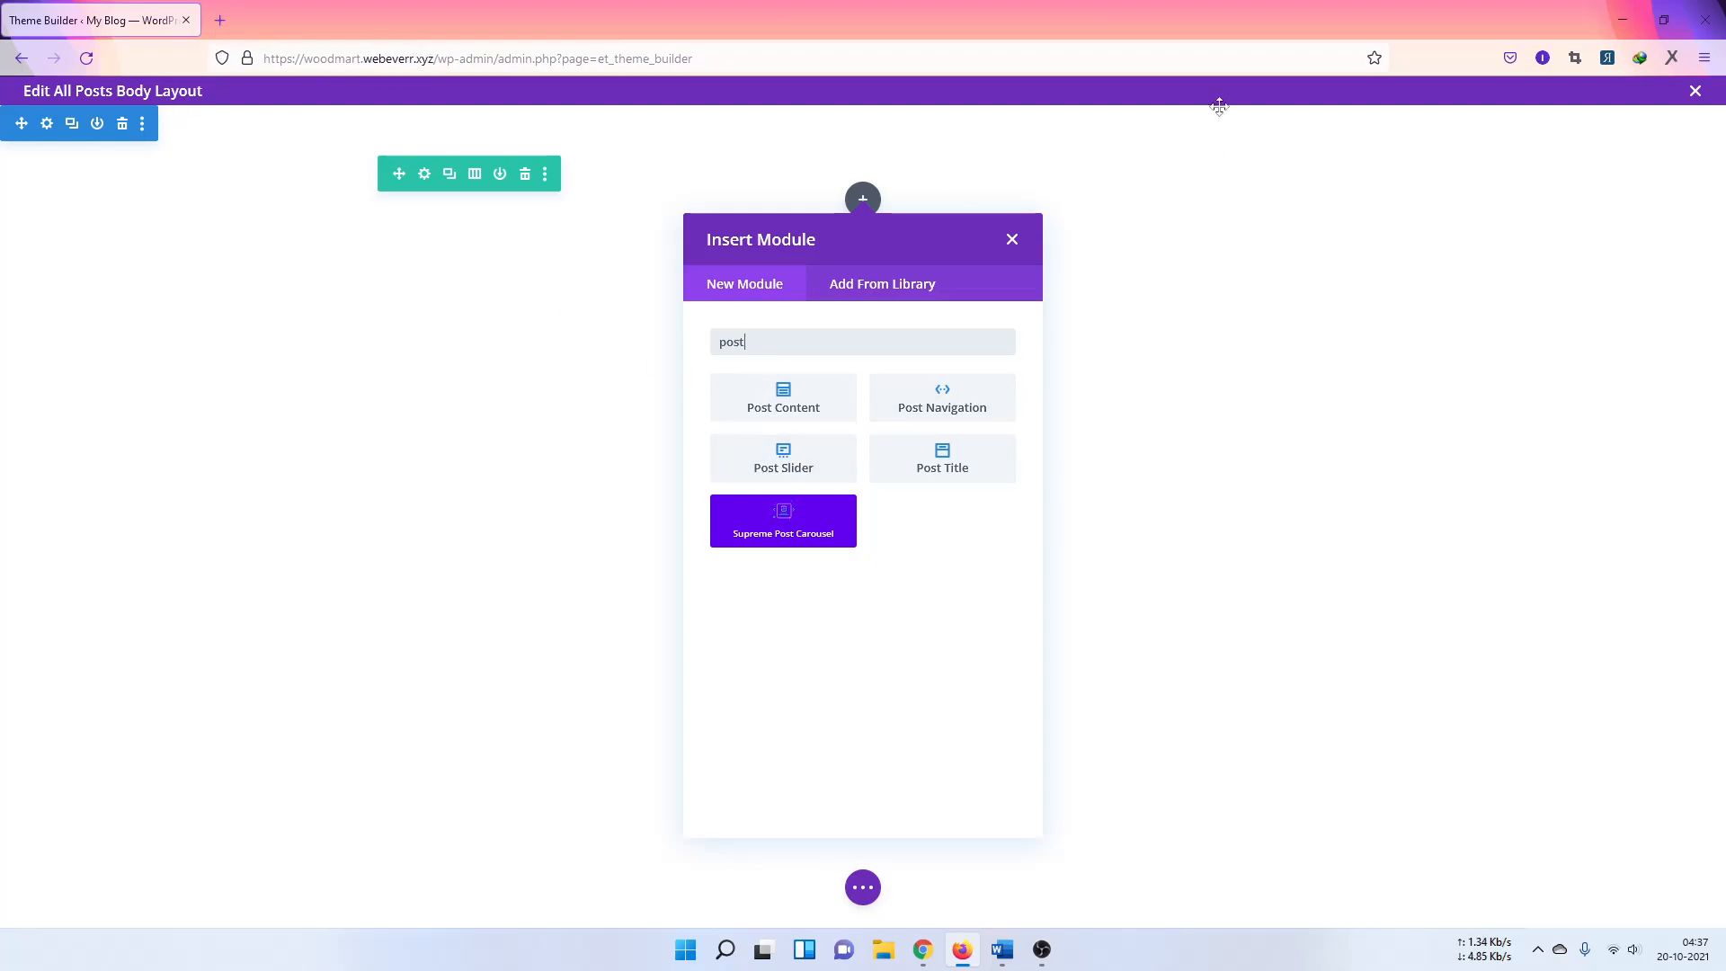
Step: Exit the All Posts body layout editor and save the changes
click(1695, 91)
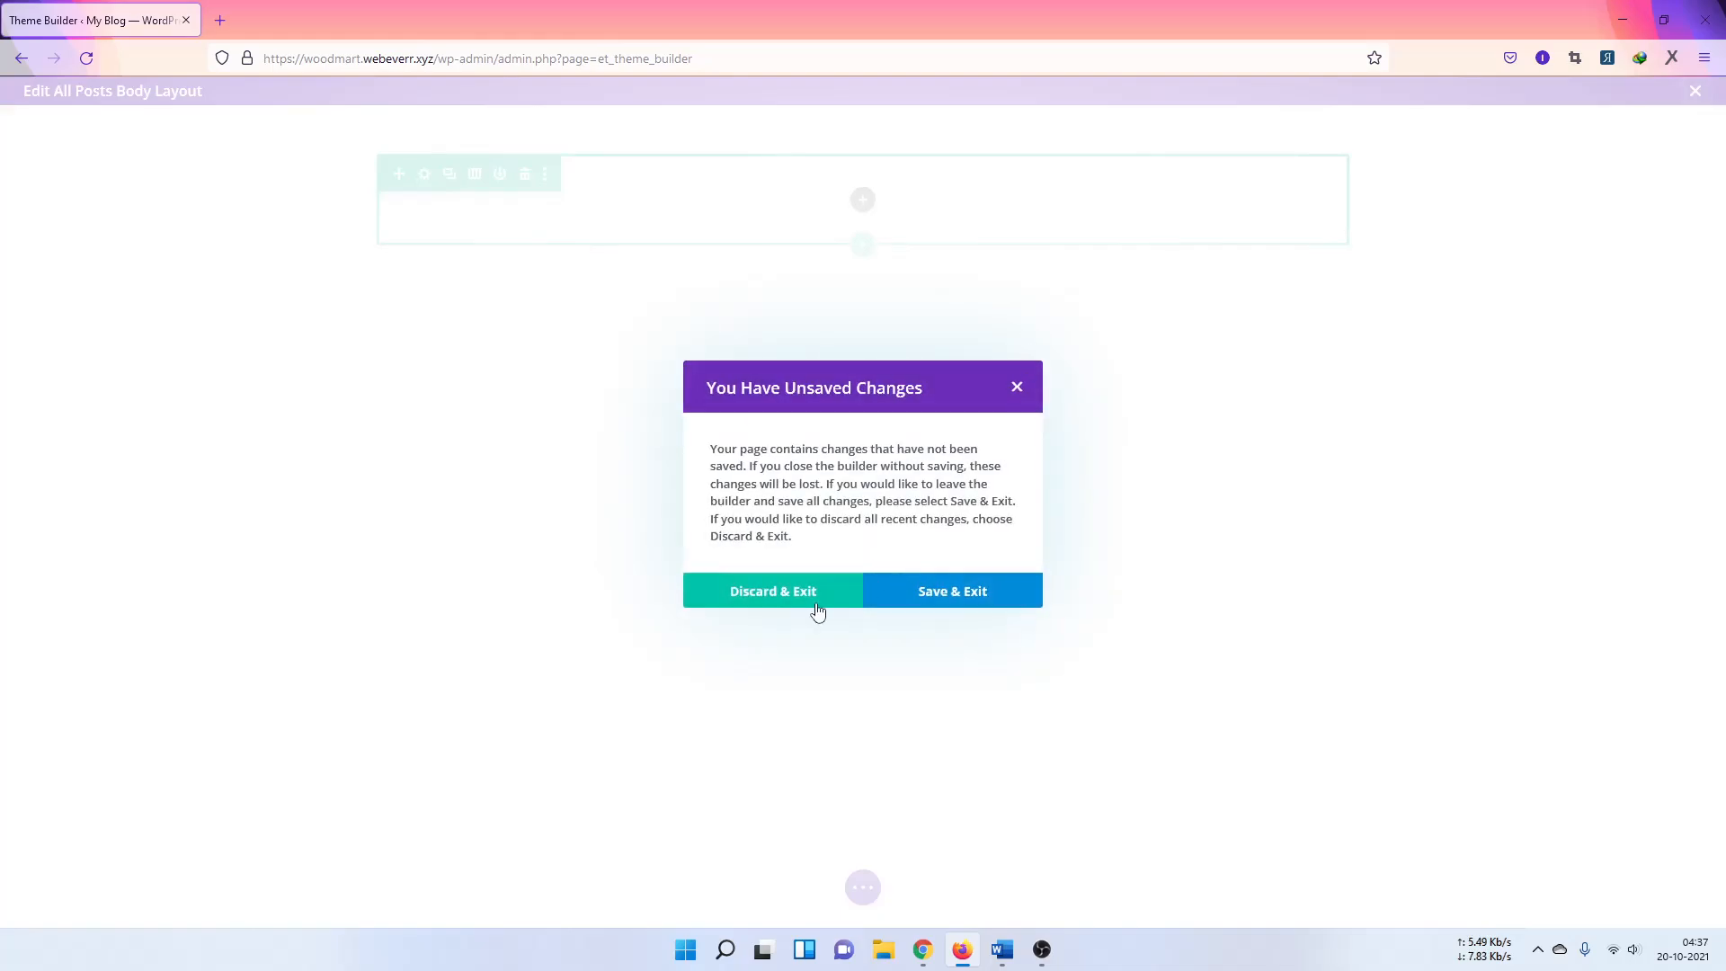
click(916, 596)
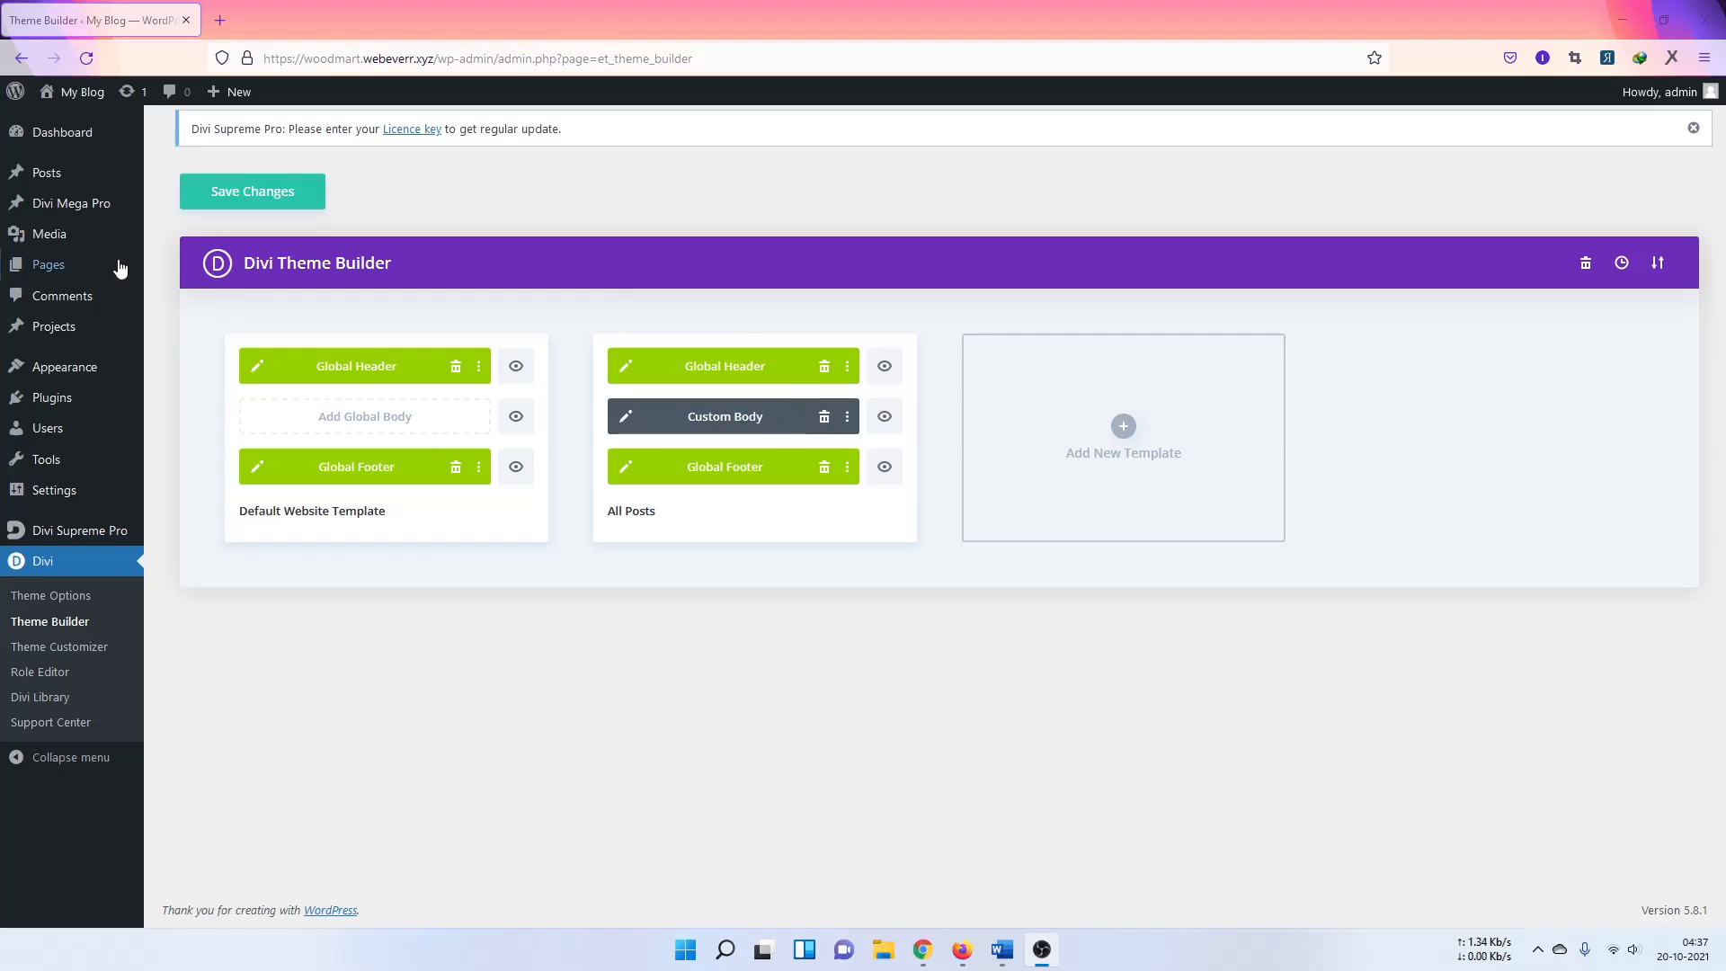
Step: Open the site's Pages list in a separate browser tab, add a new page titled Blog and publish it
middle_click(166, 267)
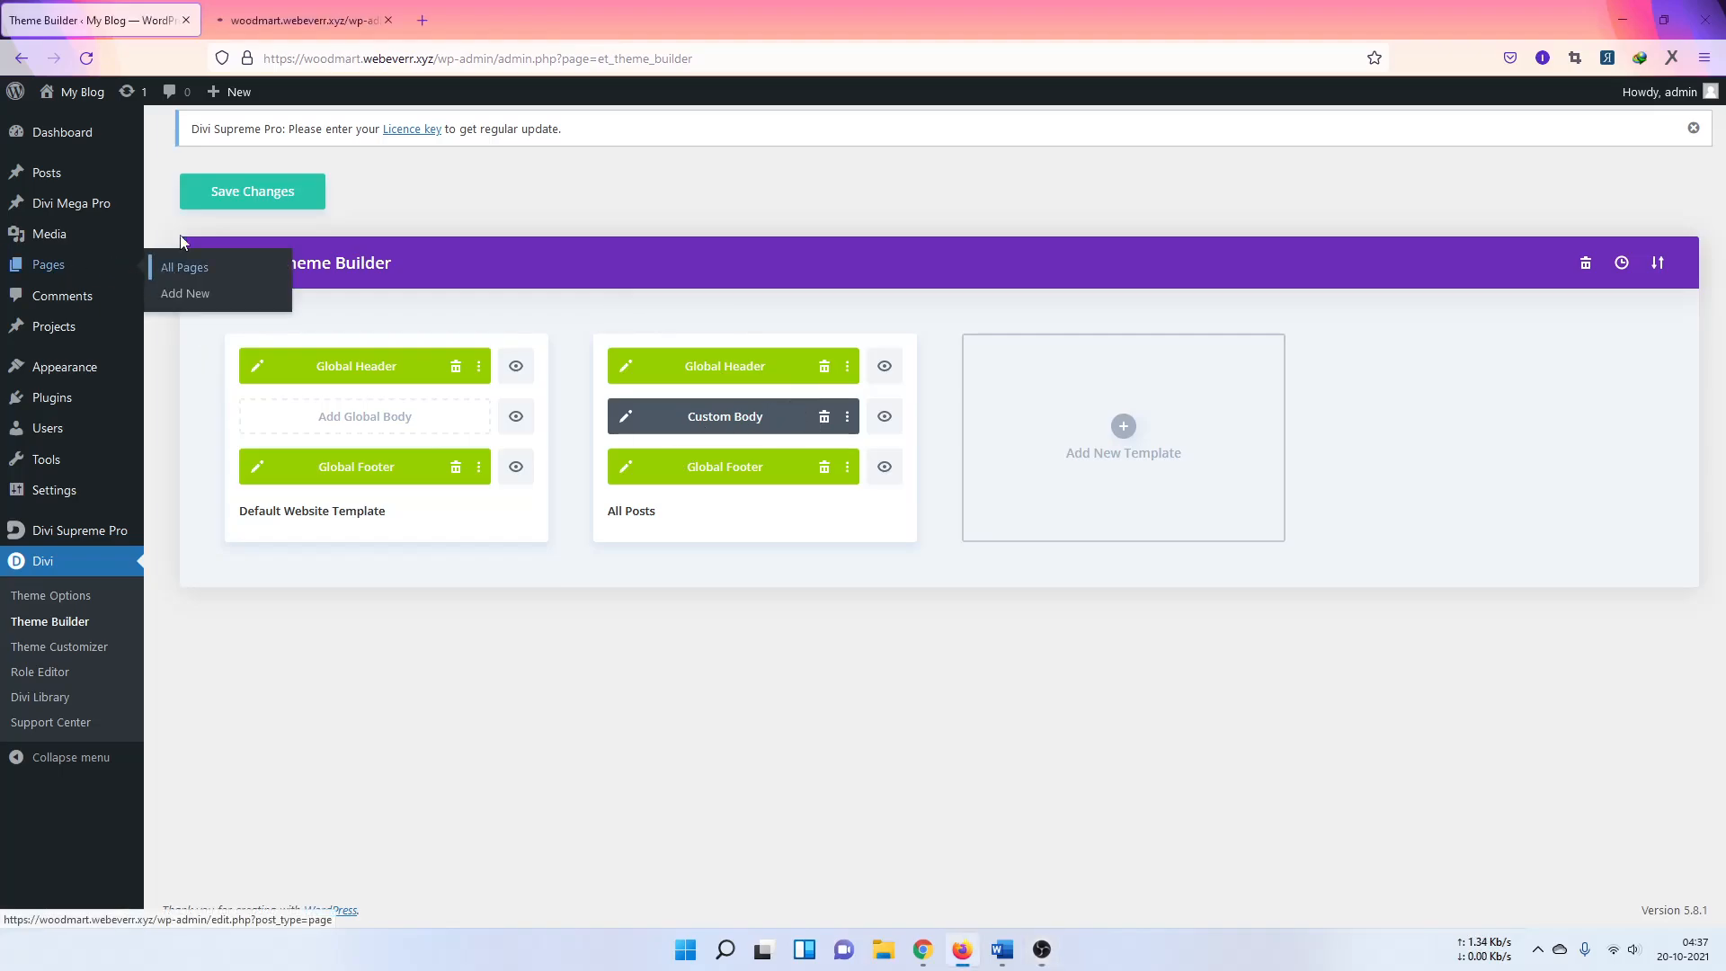
click(256, 20)
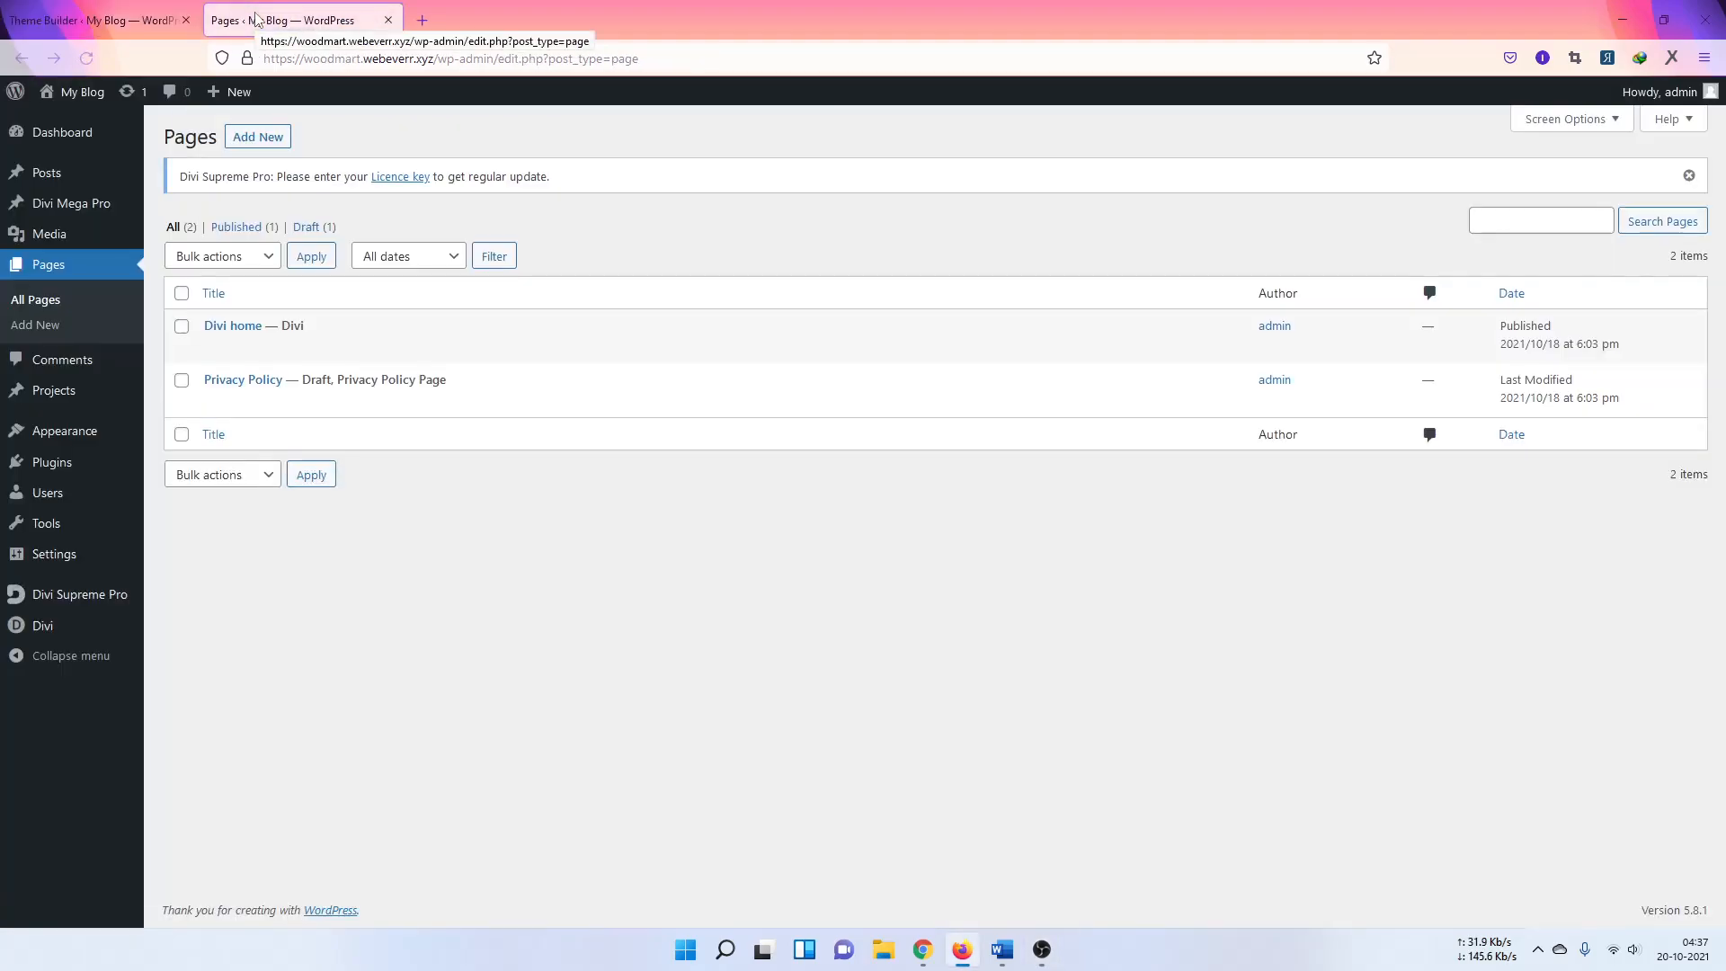
click(259, 144)
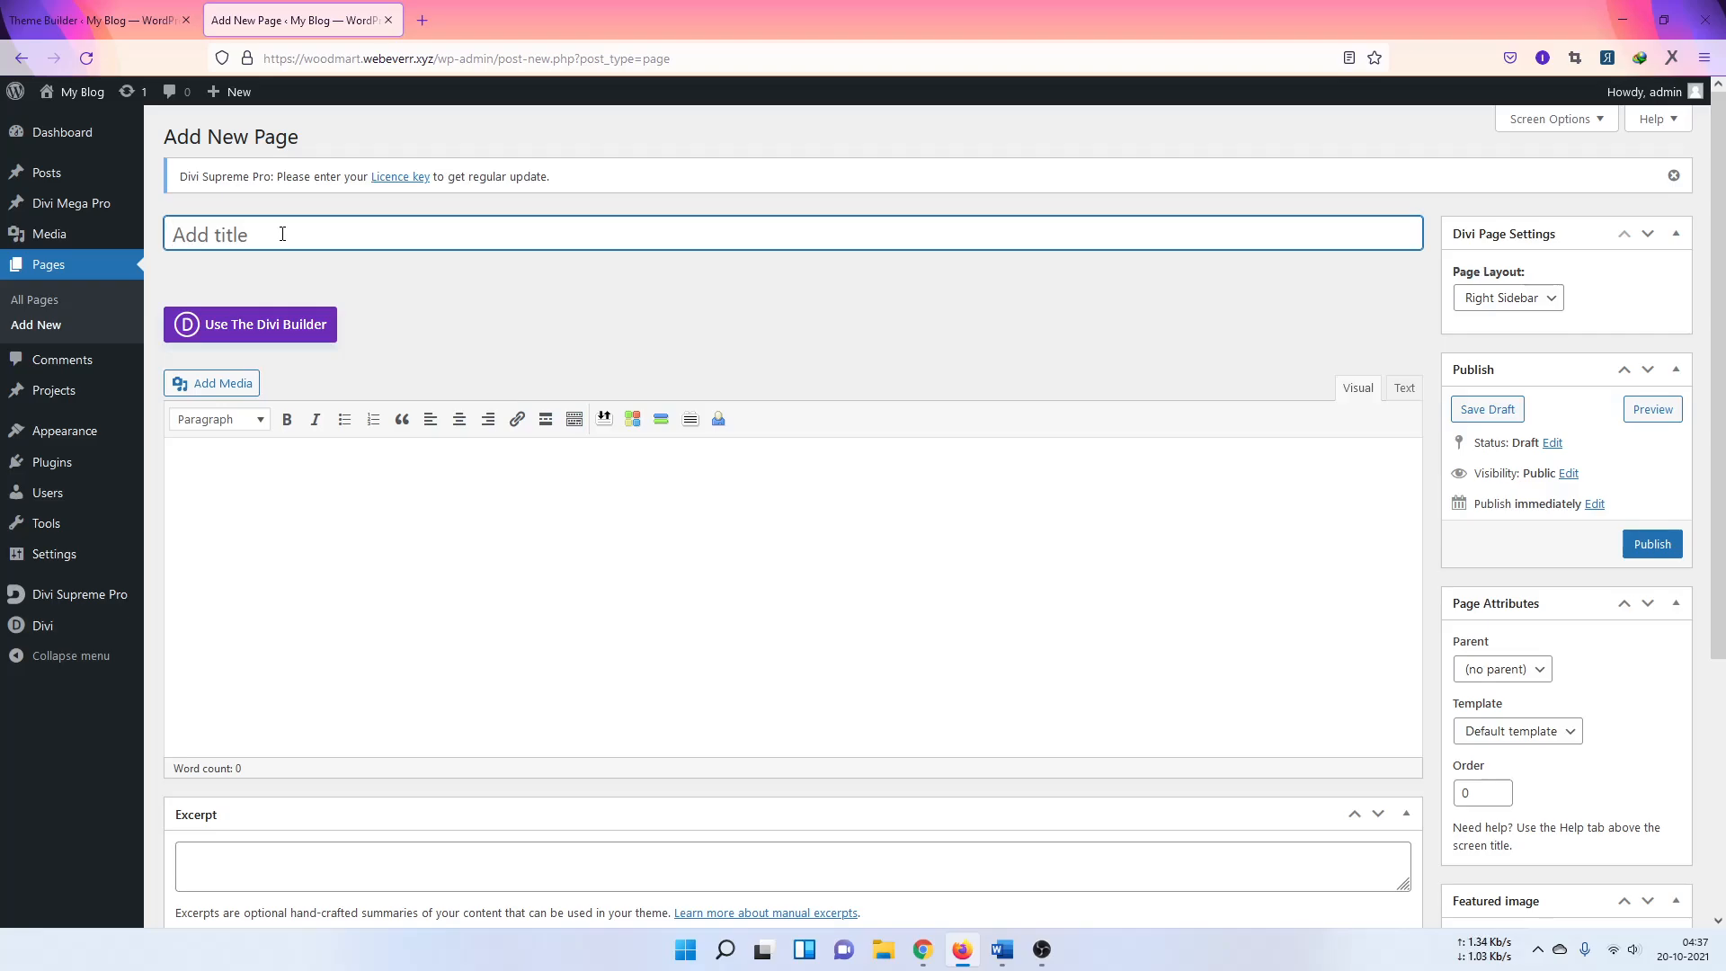
text(Blog)
click(1652, 544)
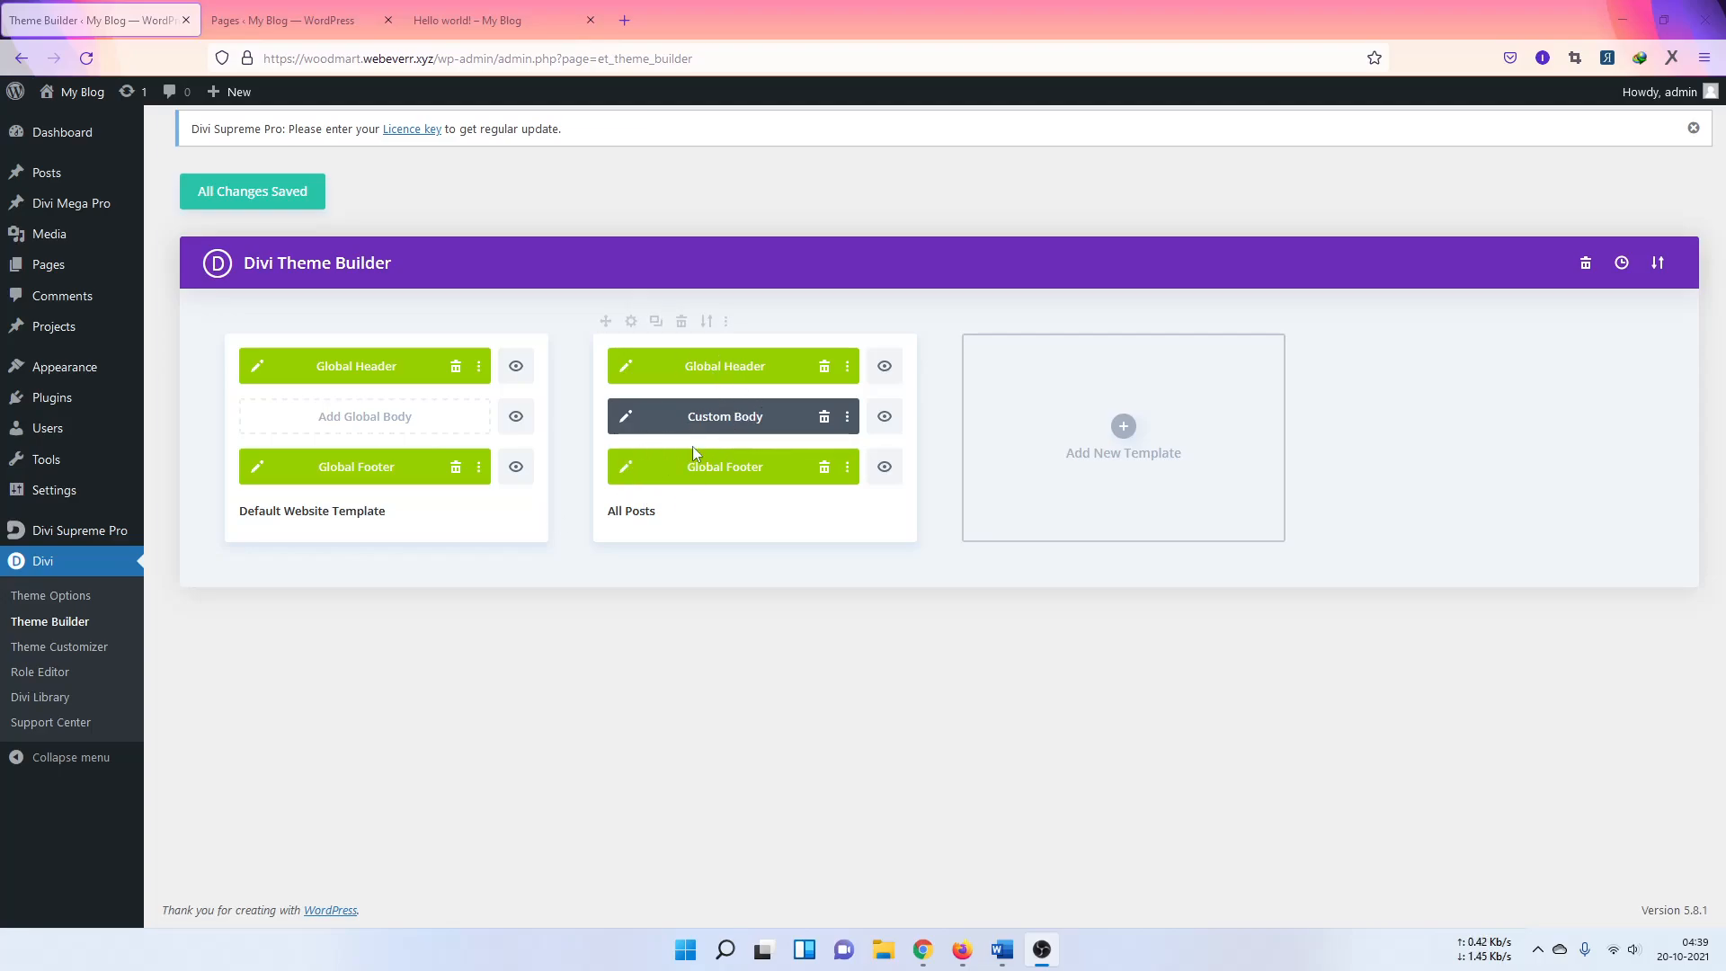
Step: Check the Hello world! post on the live site and return to the Blog page
click(530, 19)
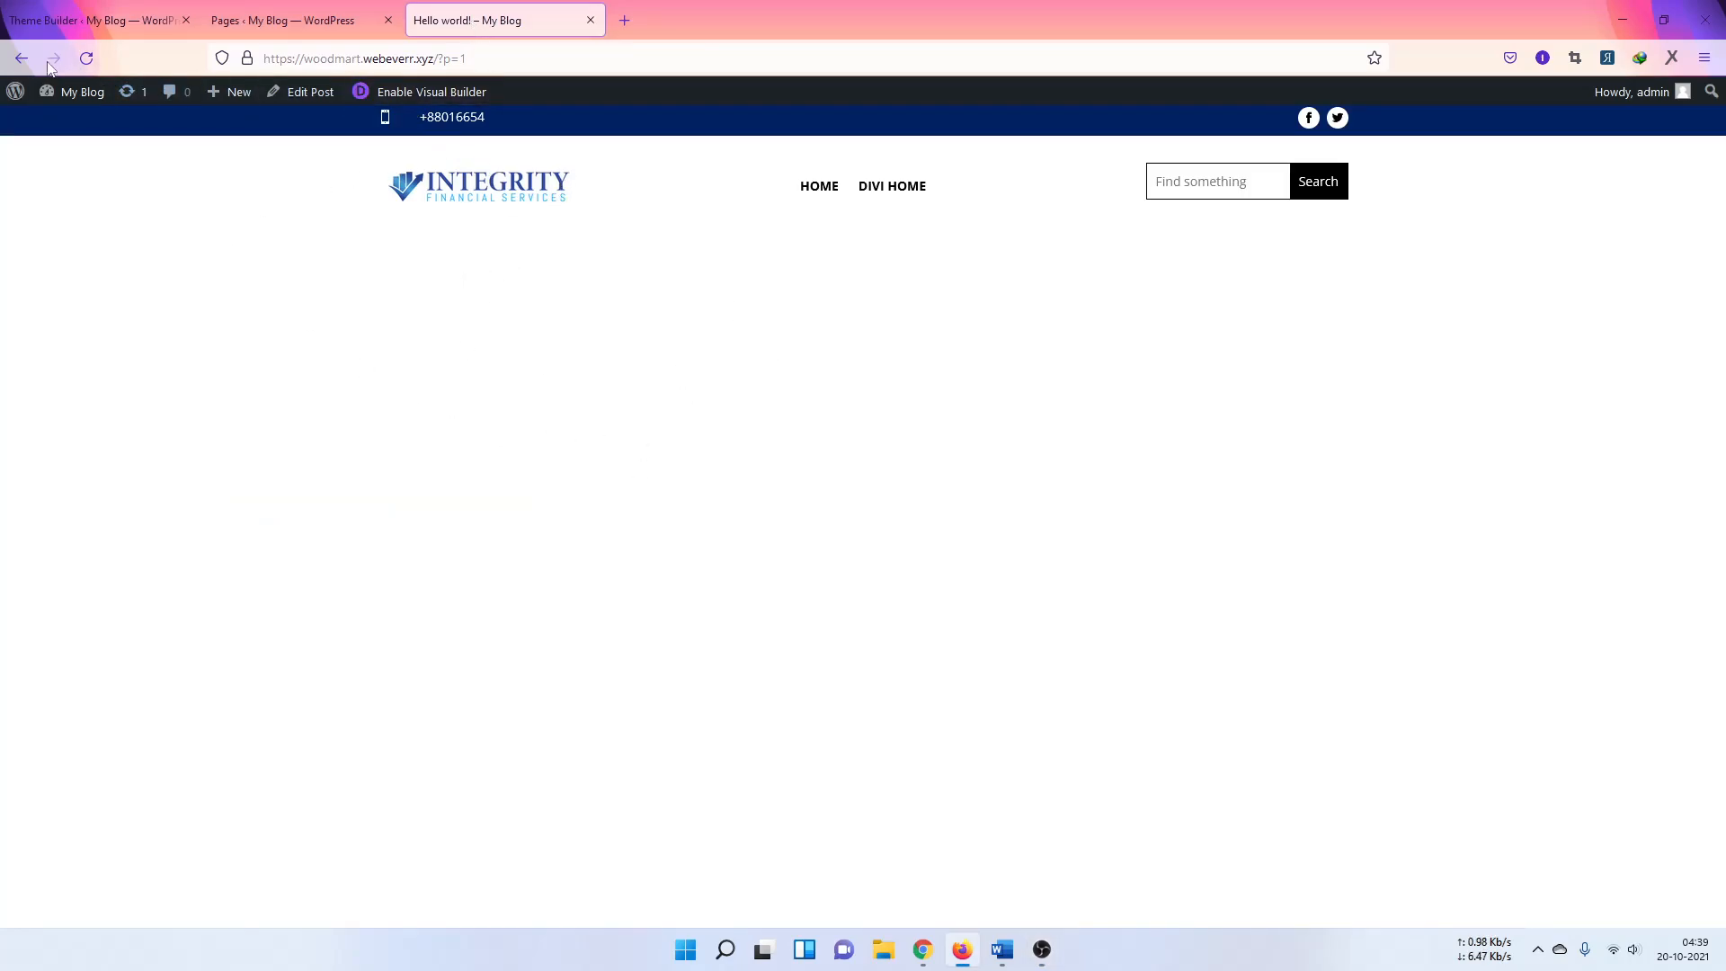
click(21, 57)
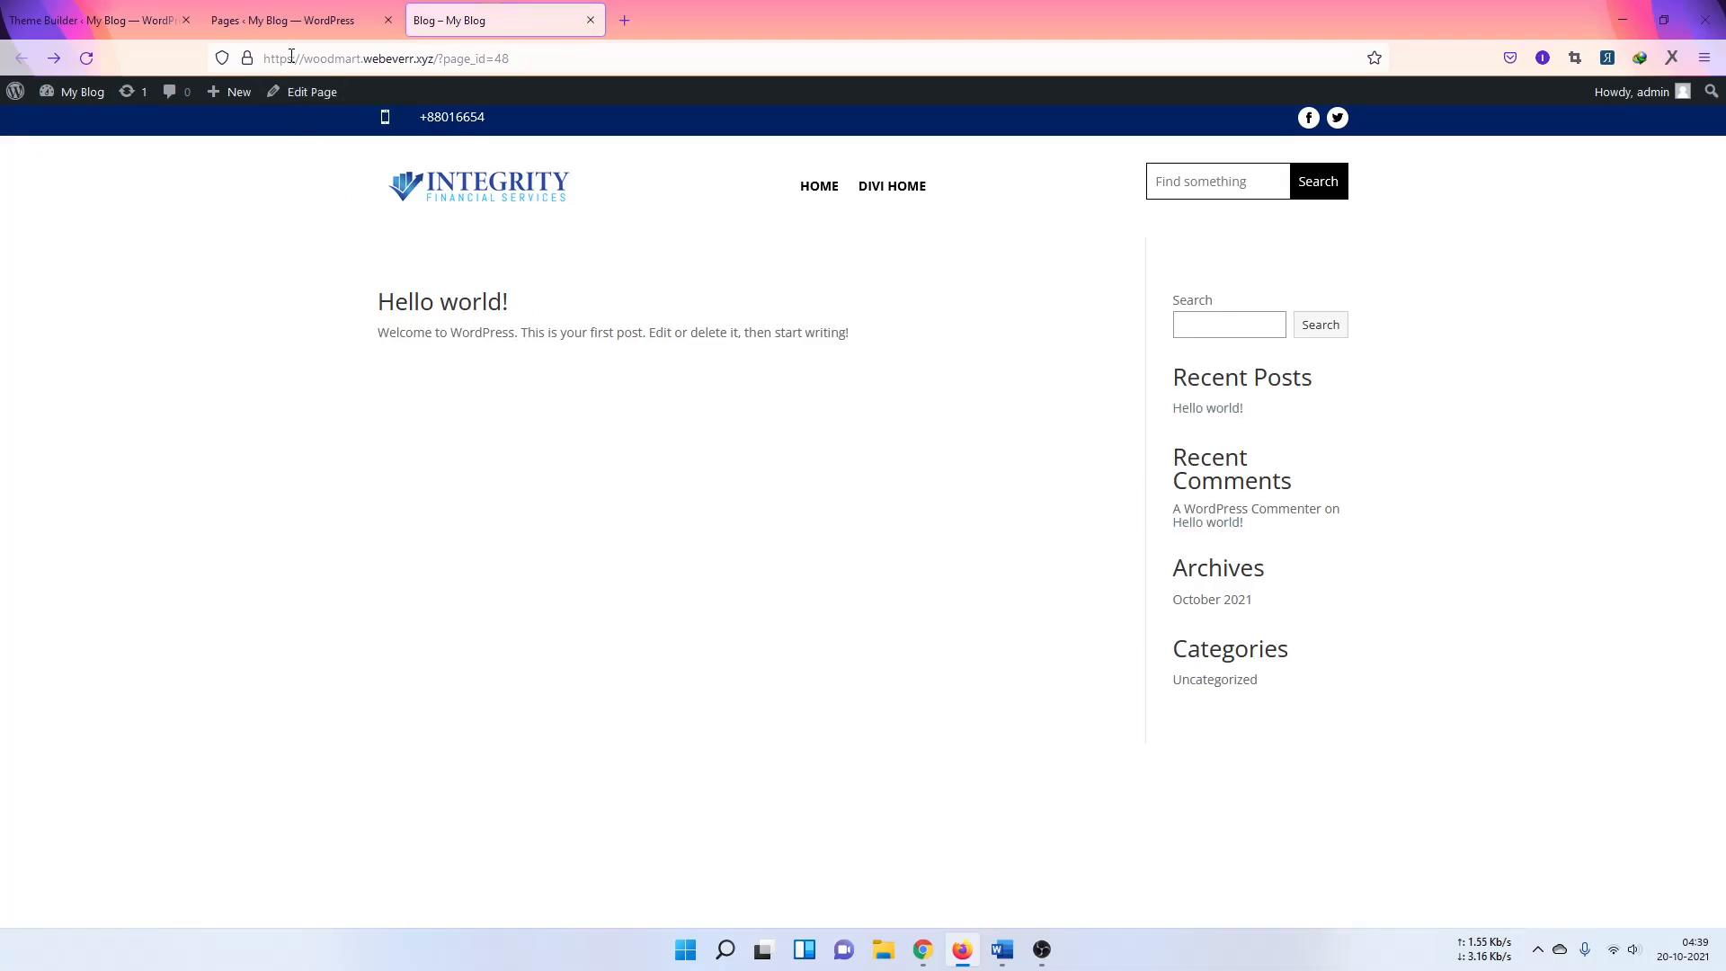
Step: Return to the Theme Builder, open the All Posts custom body to build from scratch and insert a three-quarter plus one-quarter column row
click(287, 19)
click(90, 19)
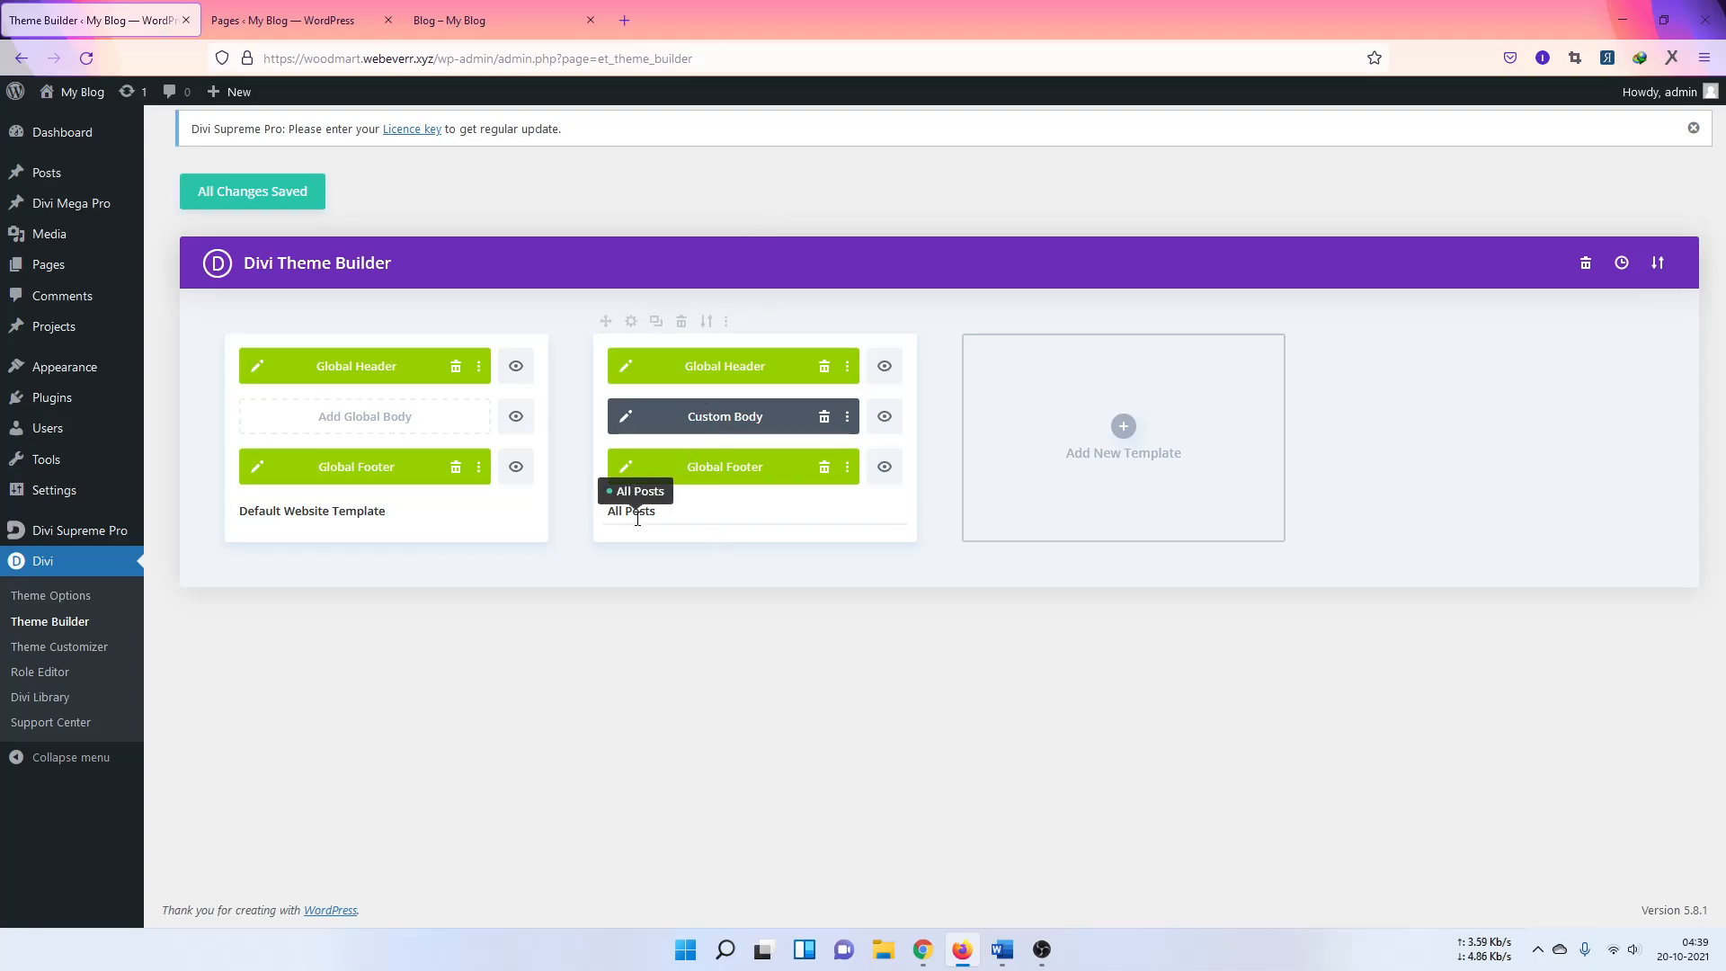
click(626, 423)
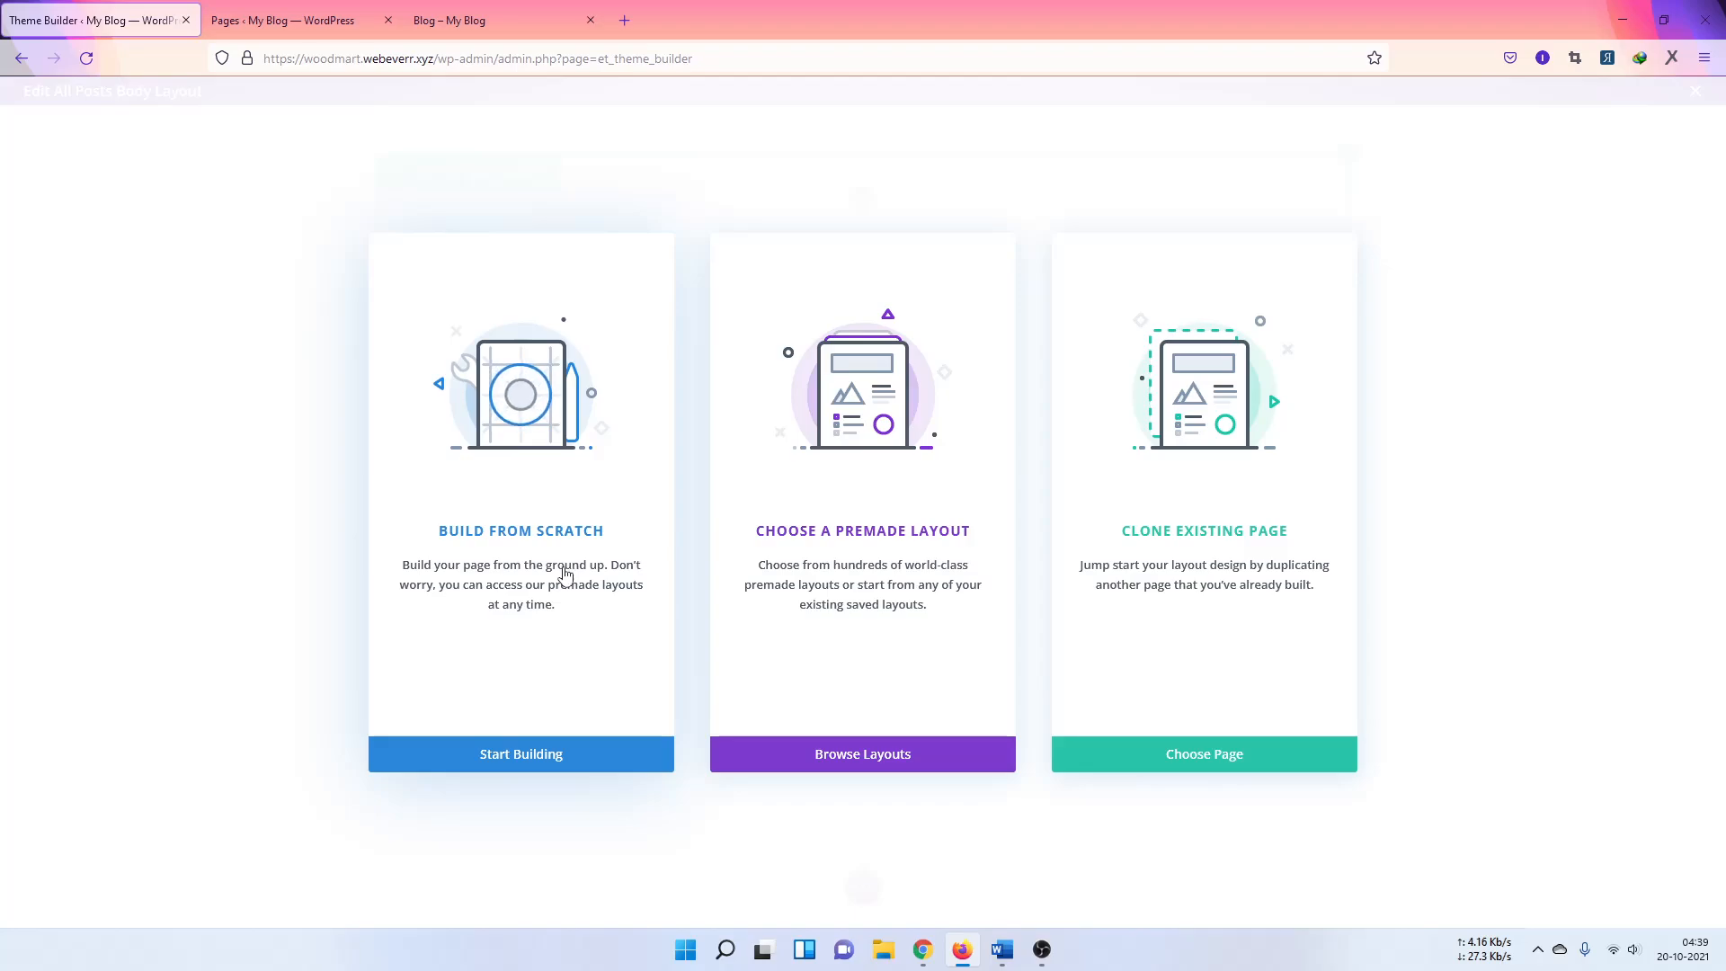
click(481, 541)
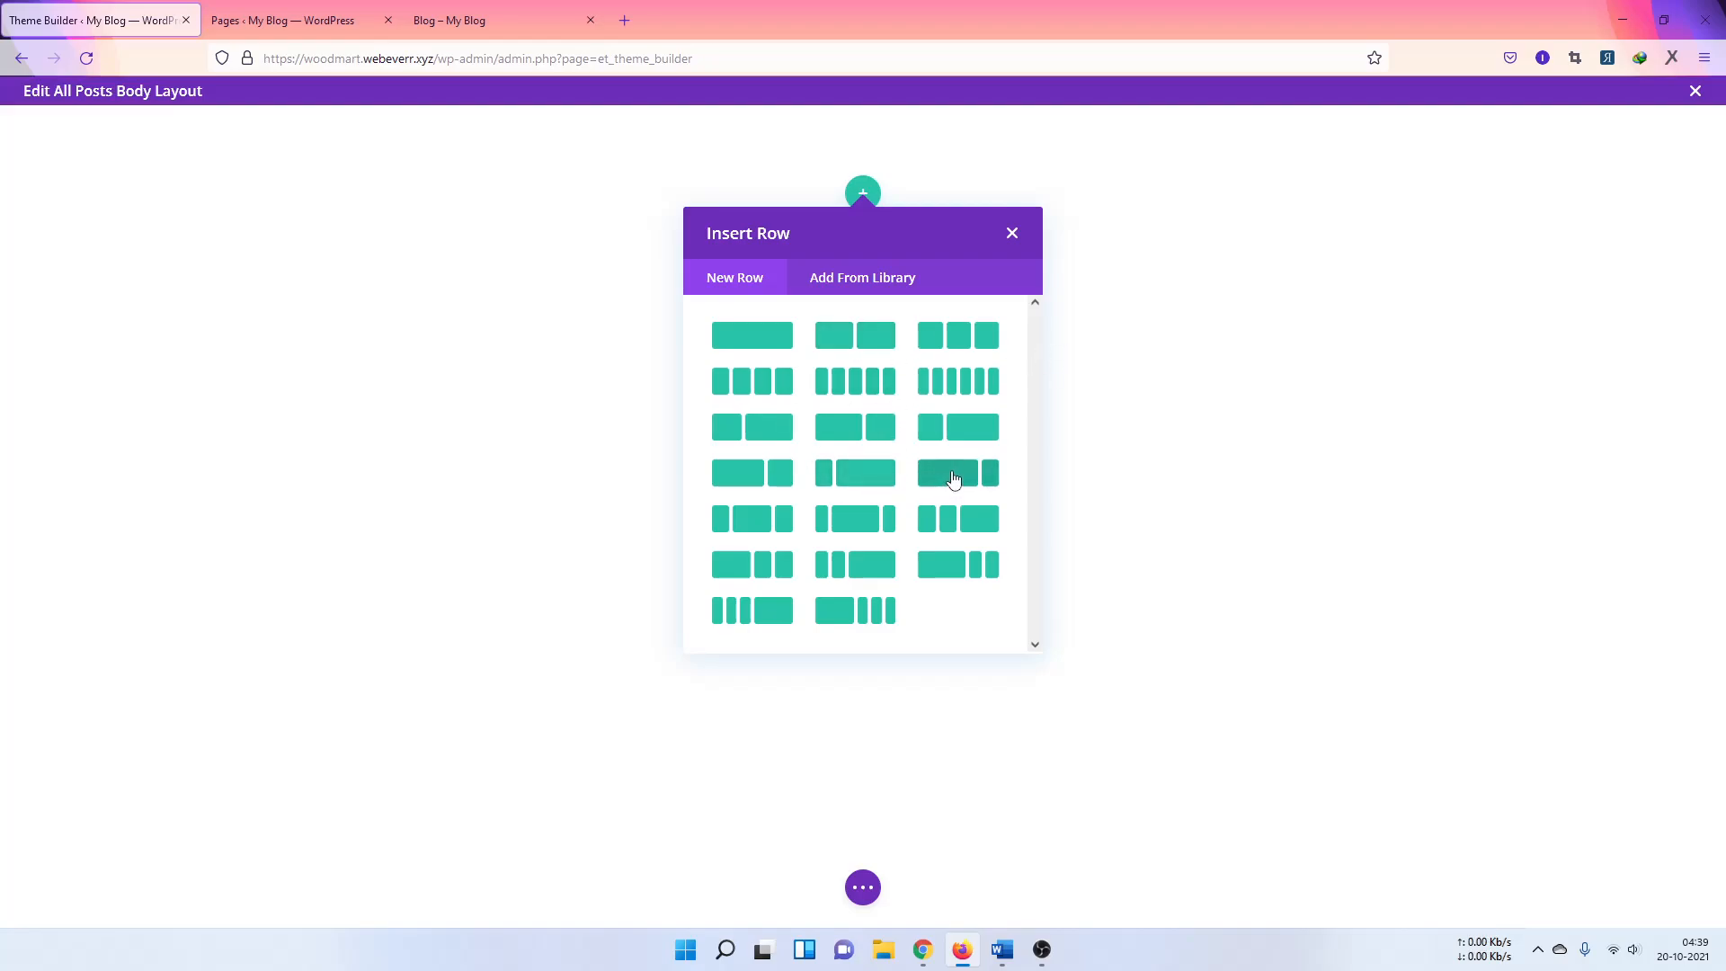
click(952, 475)
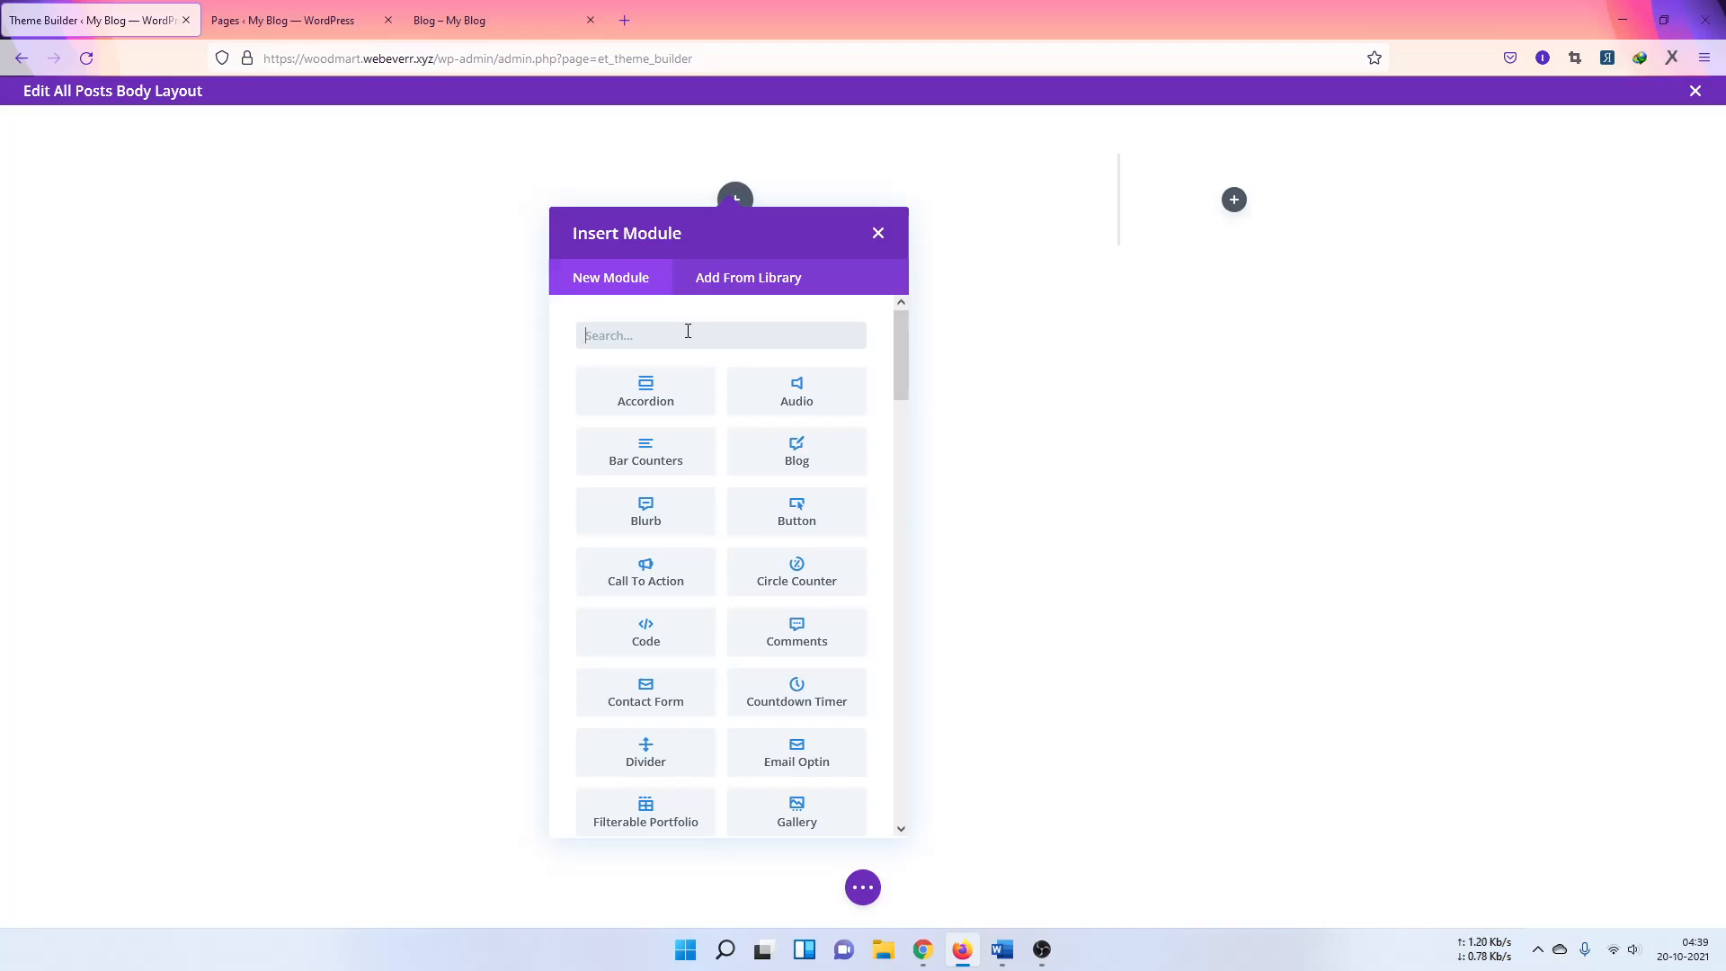
Step: Search the modules available for the wide column for "image" and for "post"
text(image)
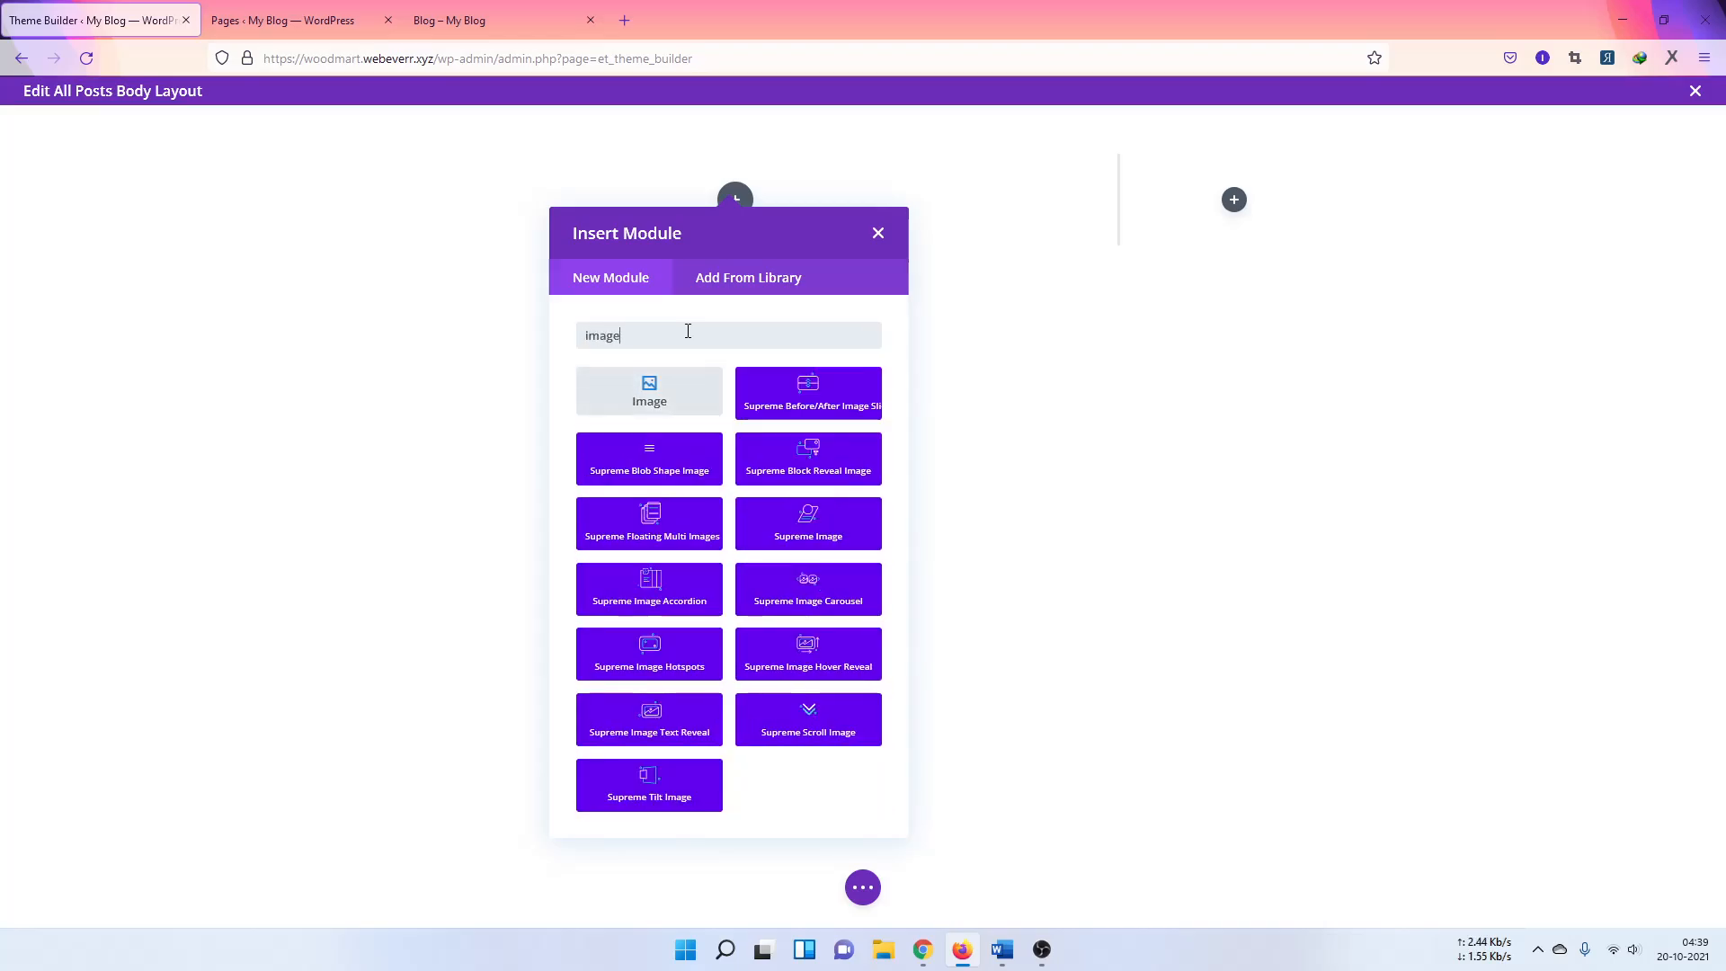
key(BackSpace)
key(BackSpace)
key(BackSpace)
key(BackSpace)
key(BackSpace)
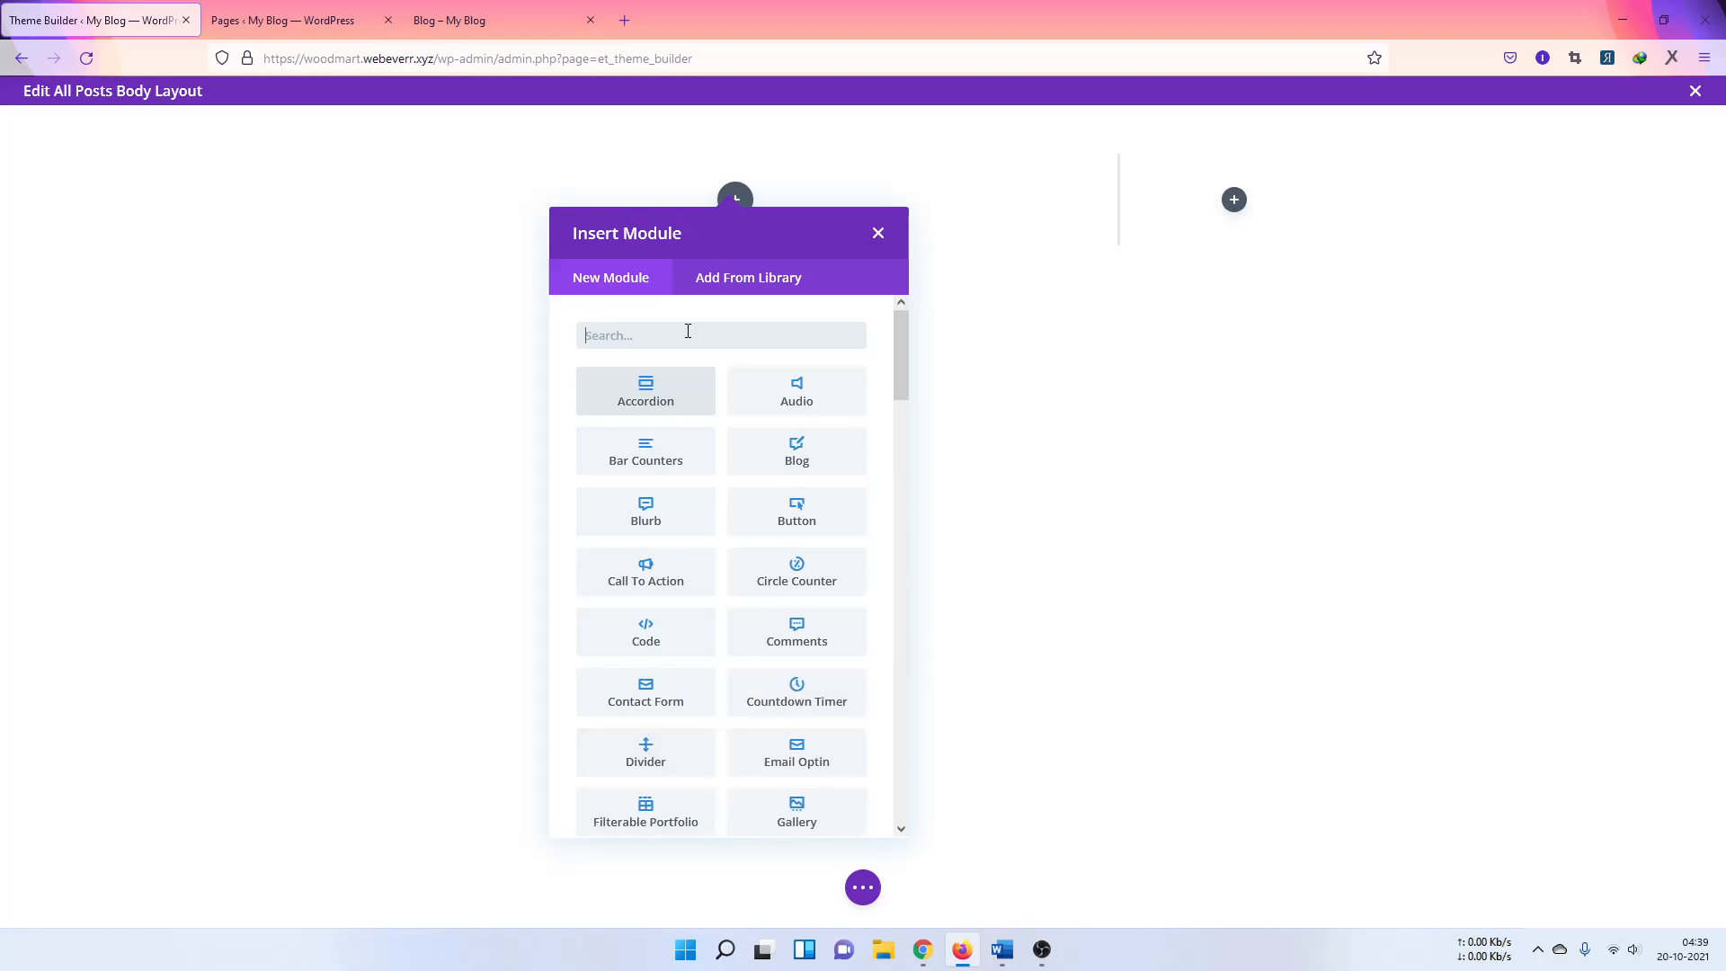
text(post)
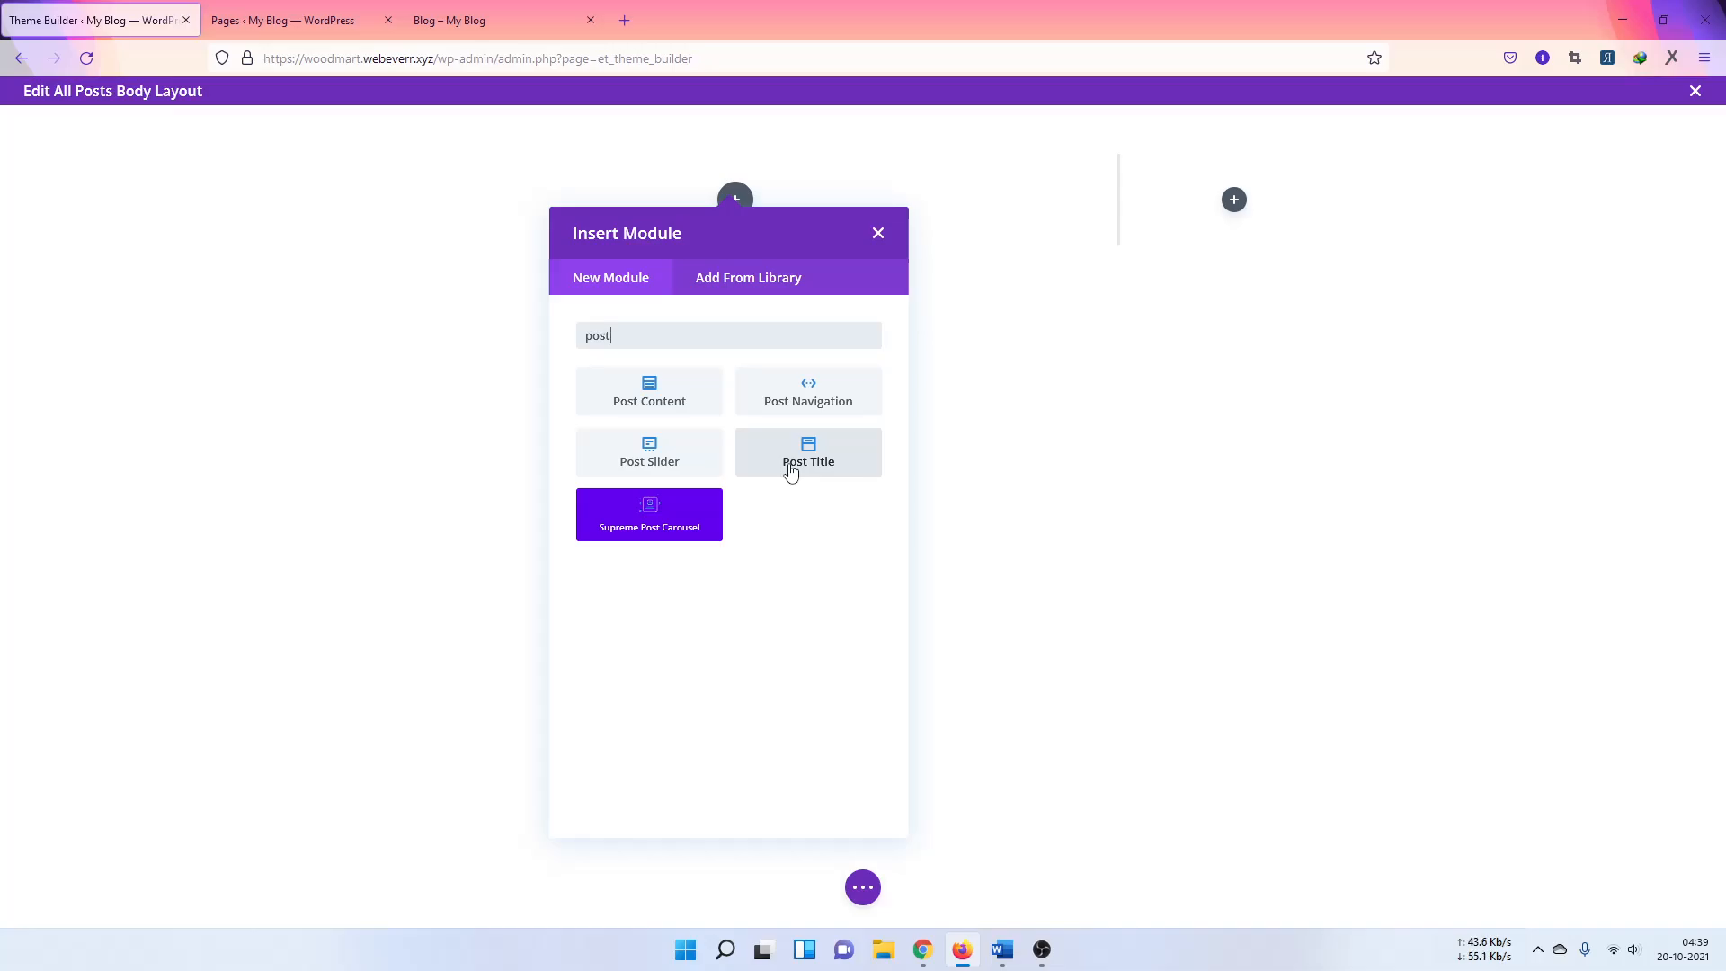
Step: Search the modules for "image" and insert the standard Image module in the row's wide column
key(BackSpace)
key(BackSpace)
key(BackSpace)
key(BackSpace)
text(ima)
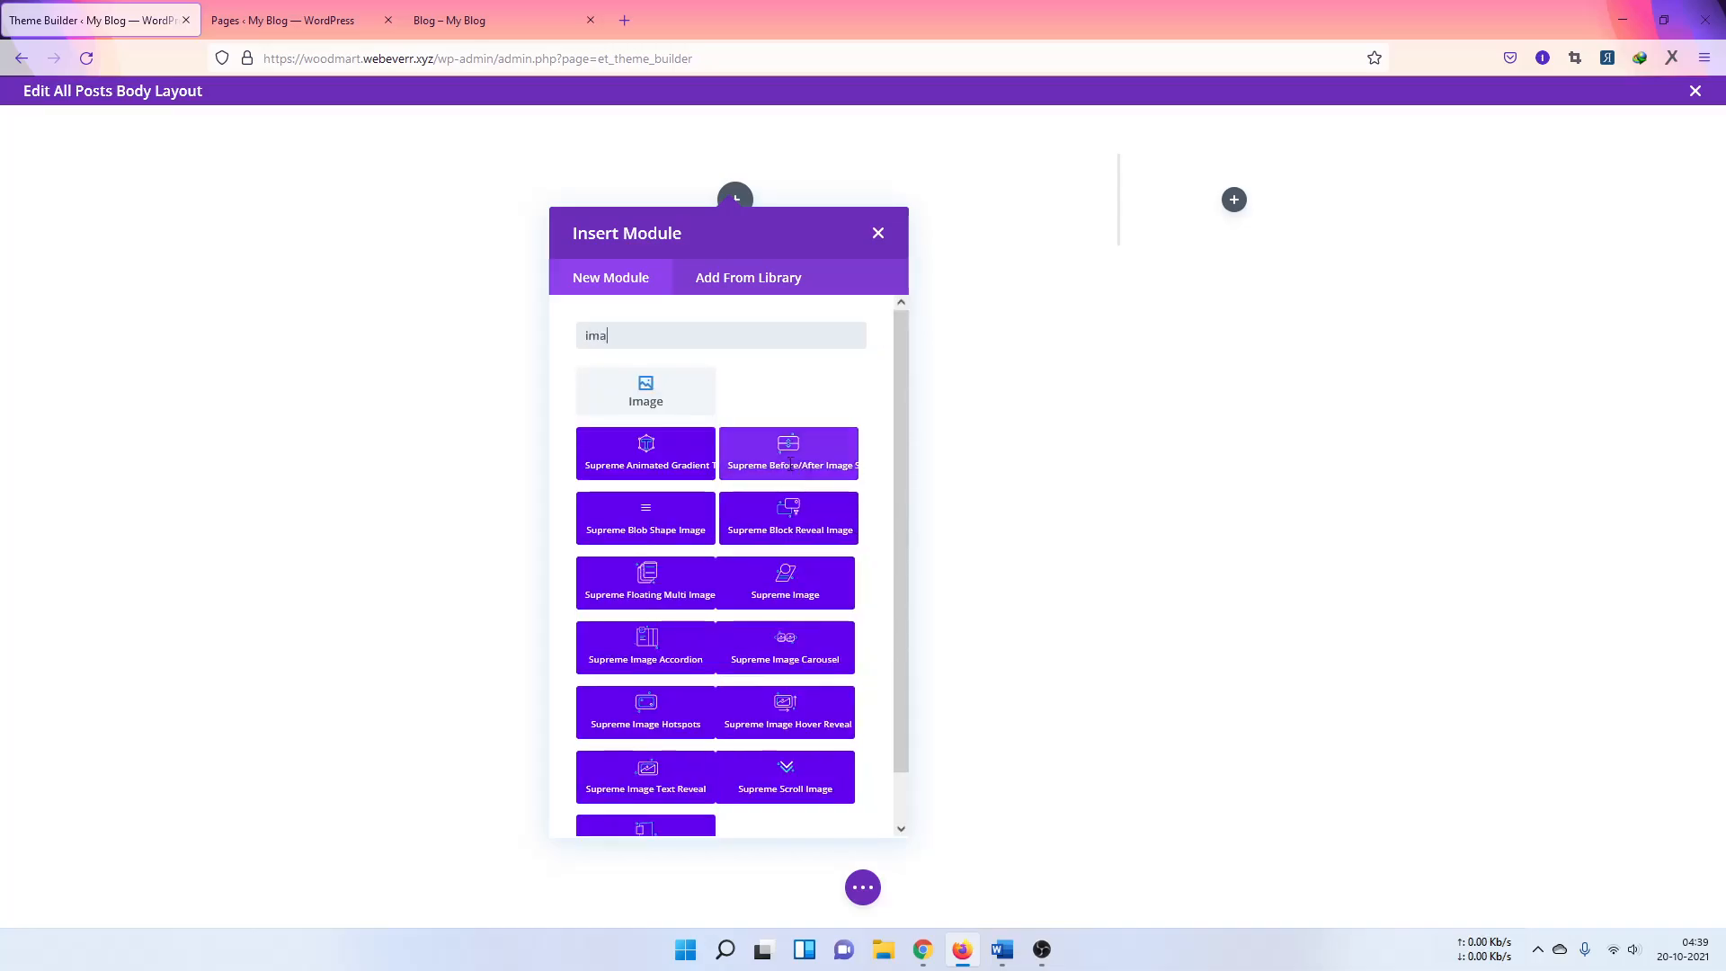
text(ge)
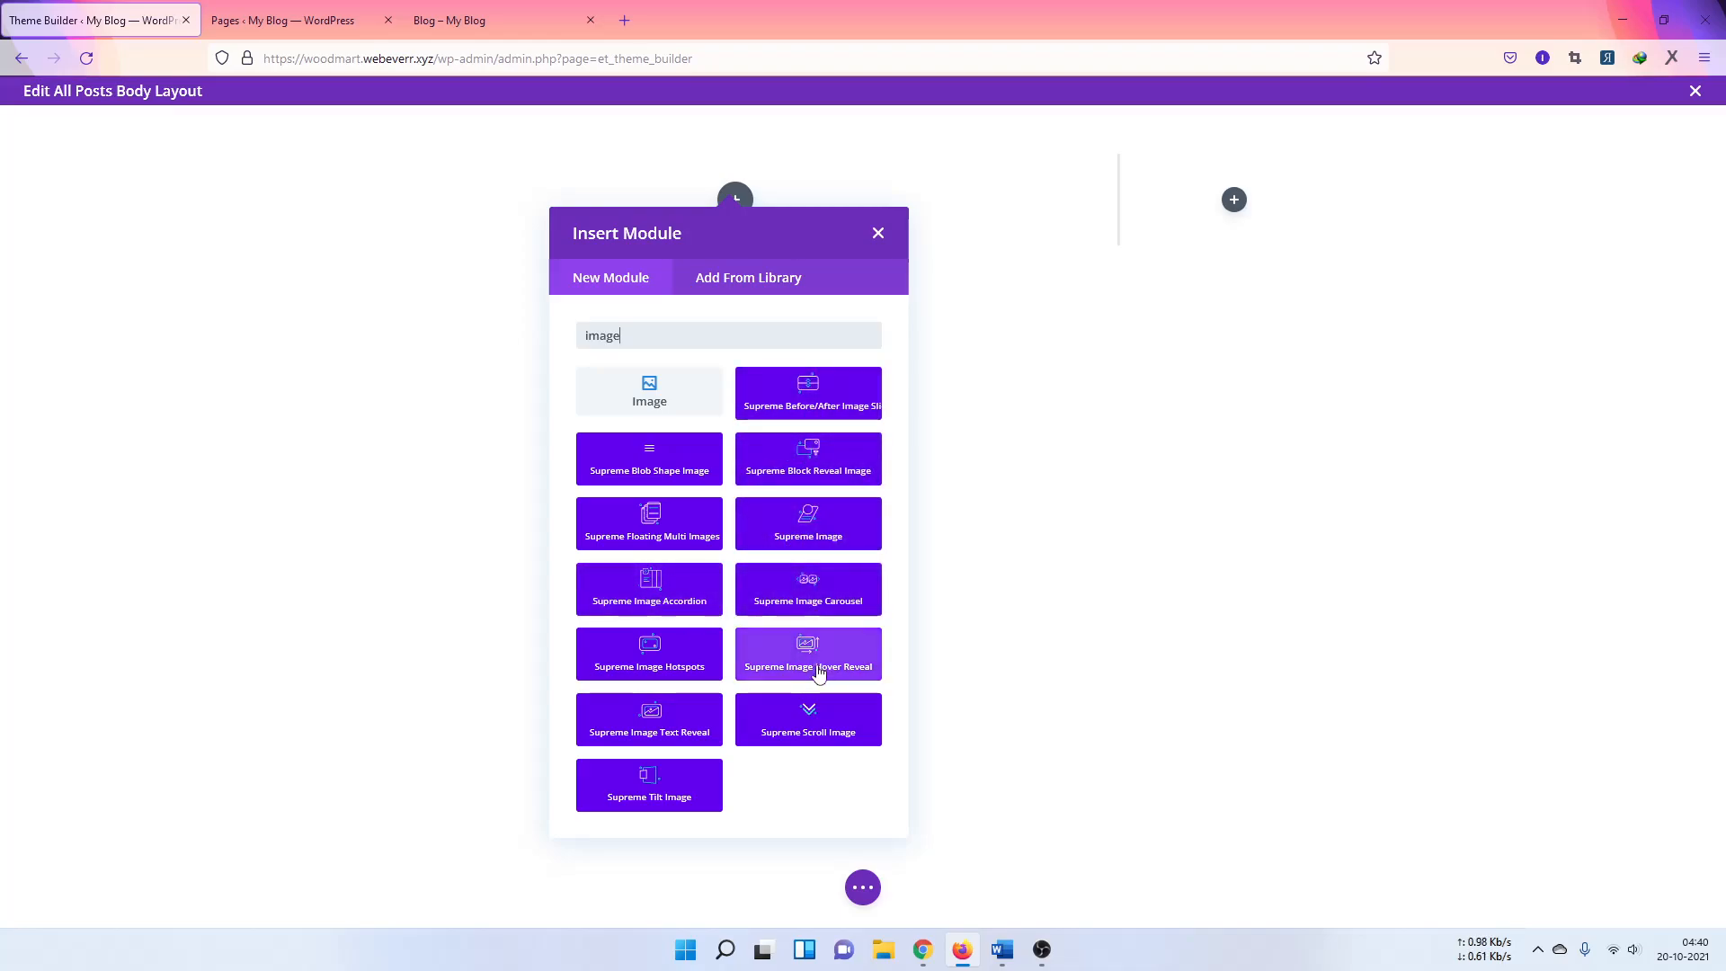
click(650, 391)
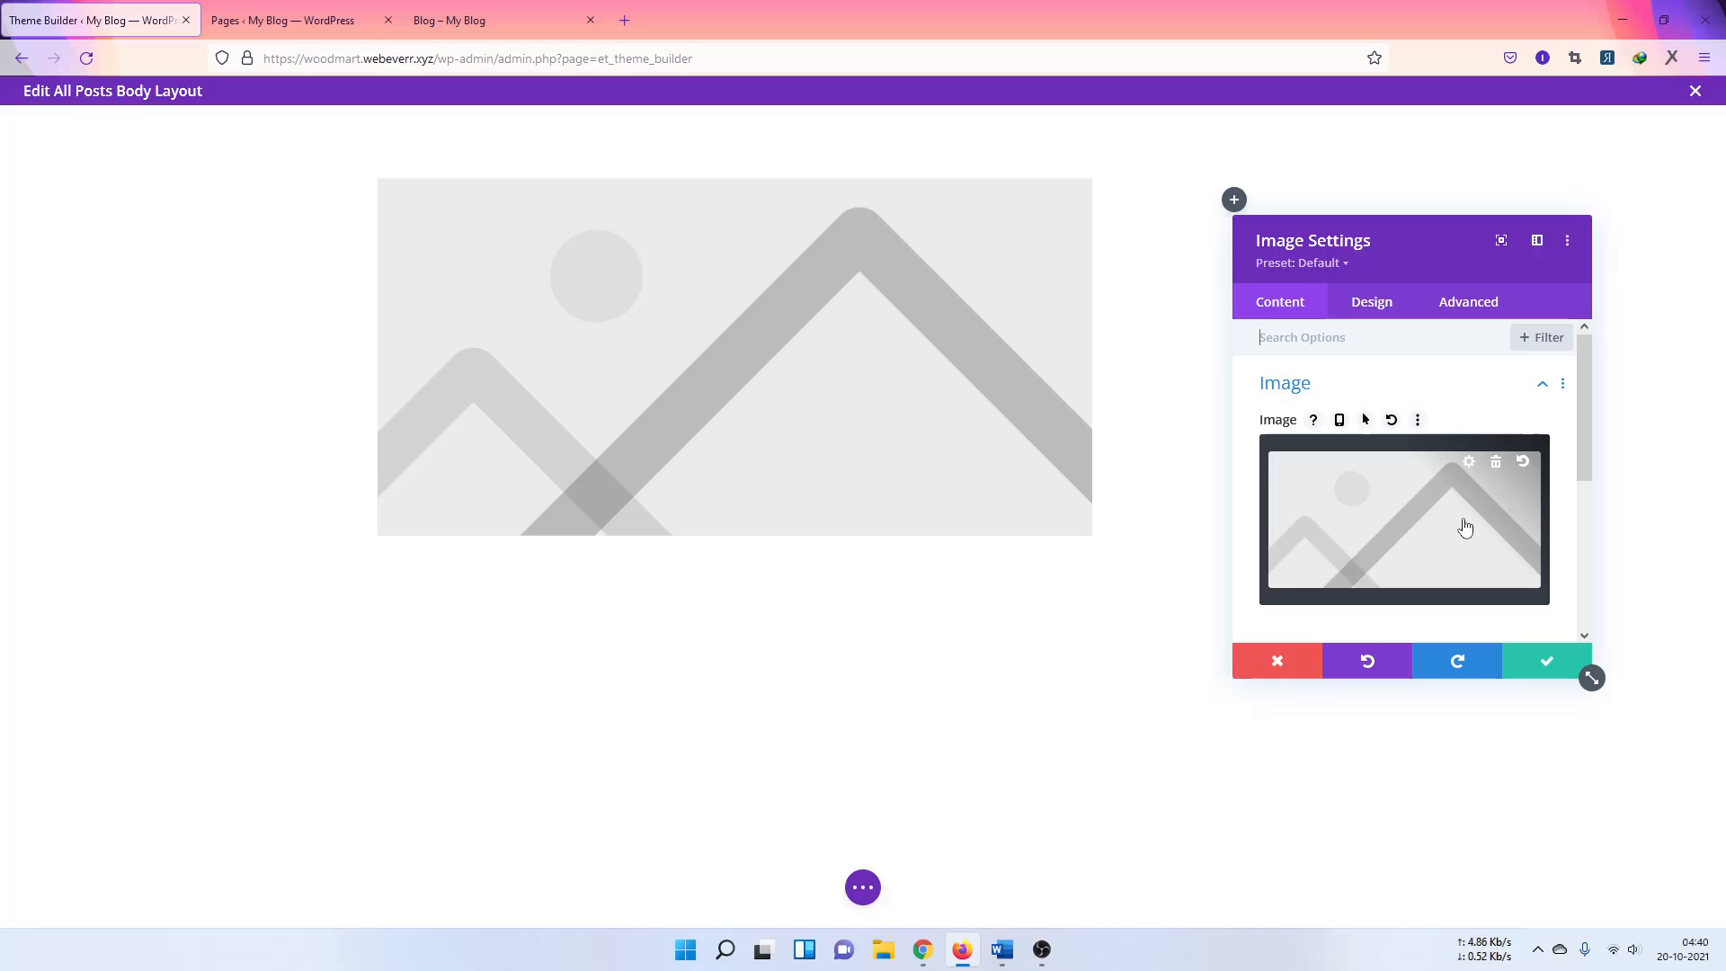
Step: Look through the Image module's content settings, close them without changes and delete the module from the wide column
click(1474, 470)
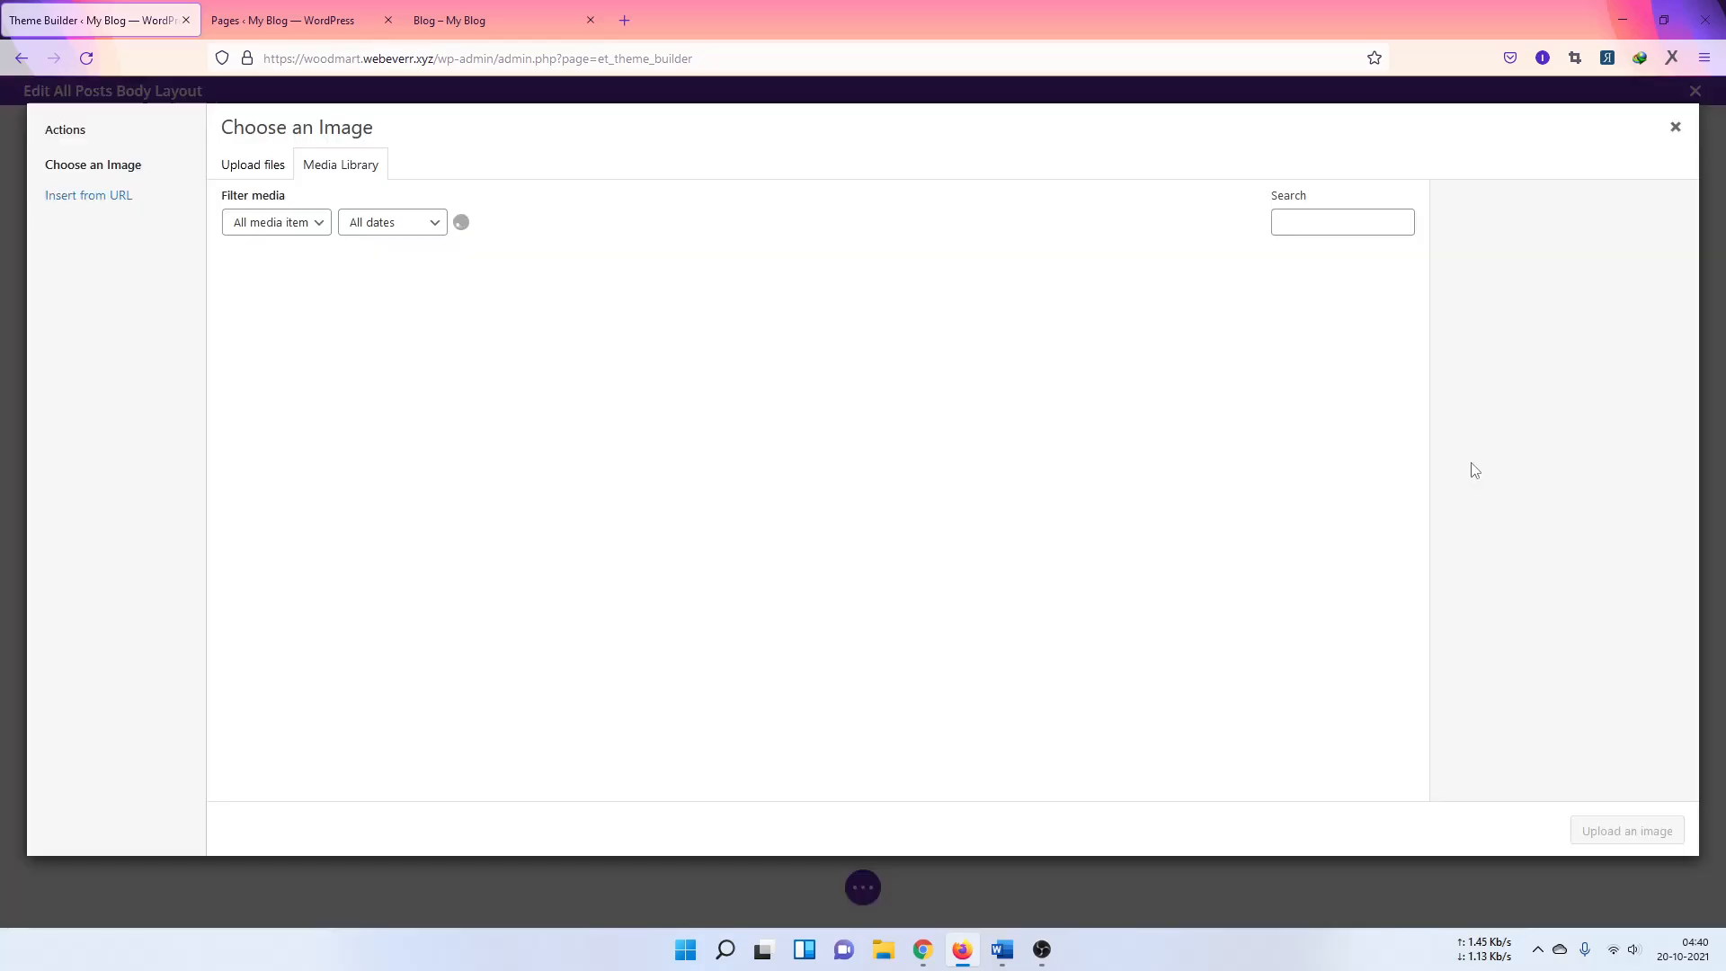
click(1675, 127)
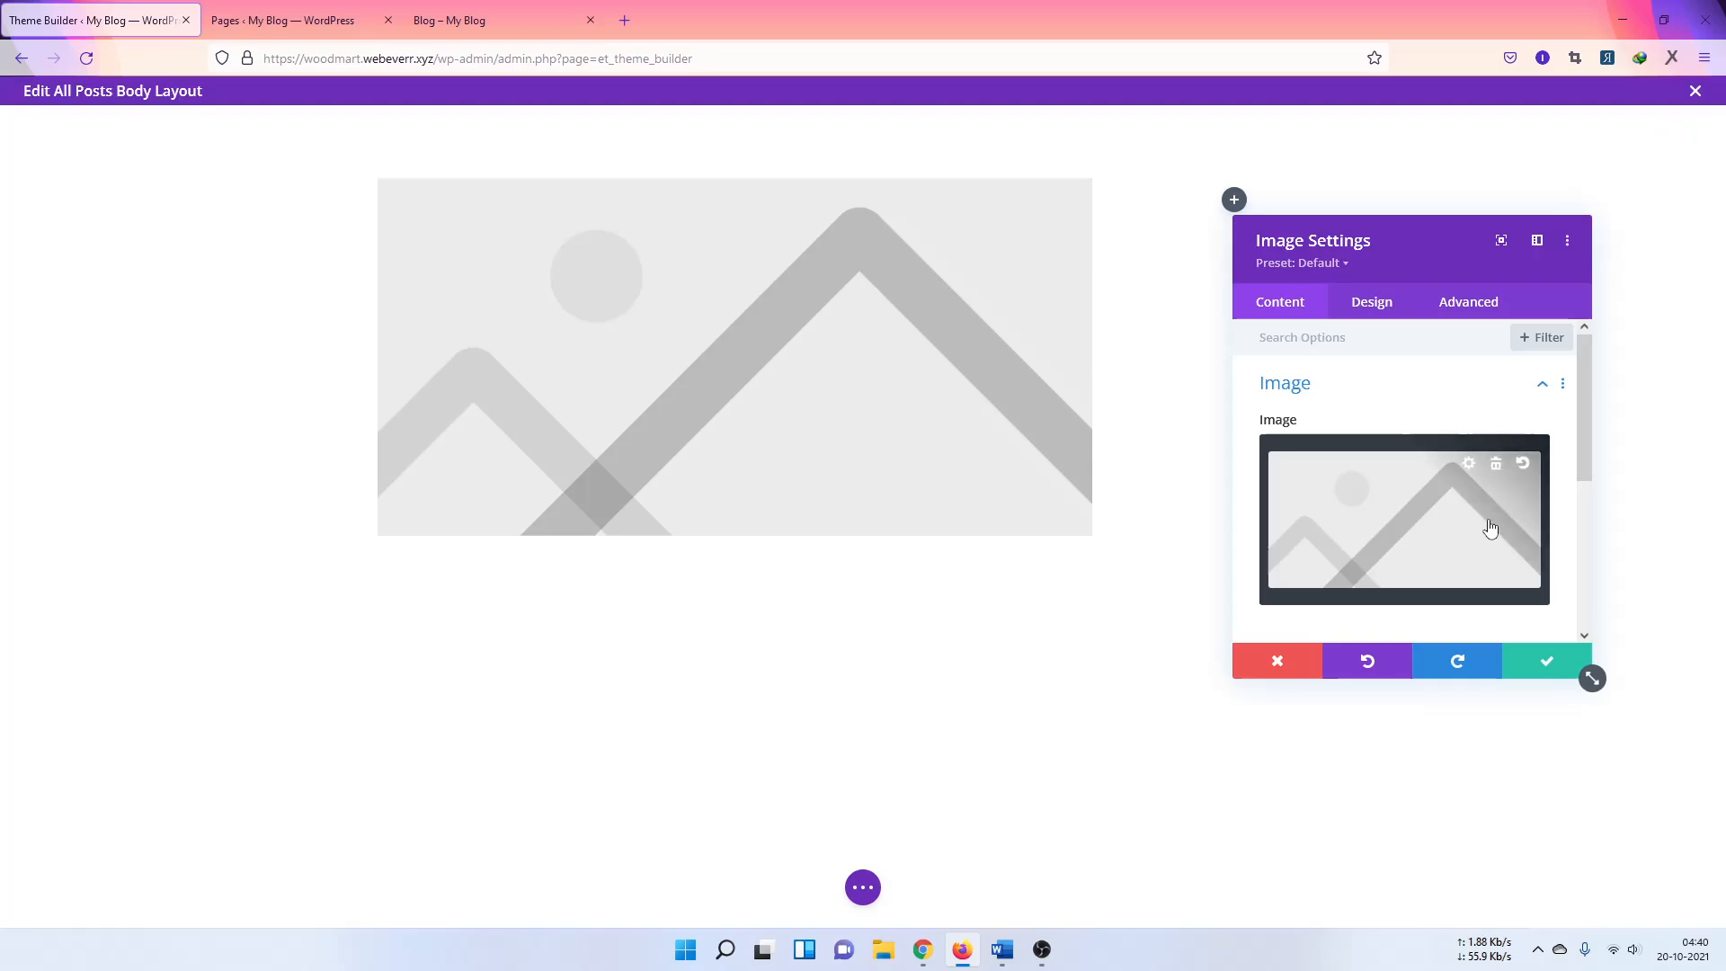
scroll(1493, 521, down, 2)
scroll(1430, 558, down, 2)
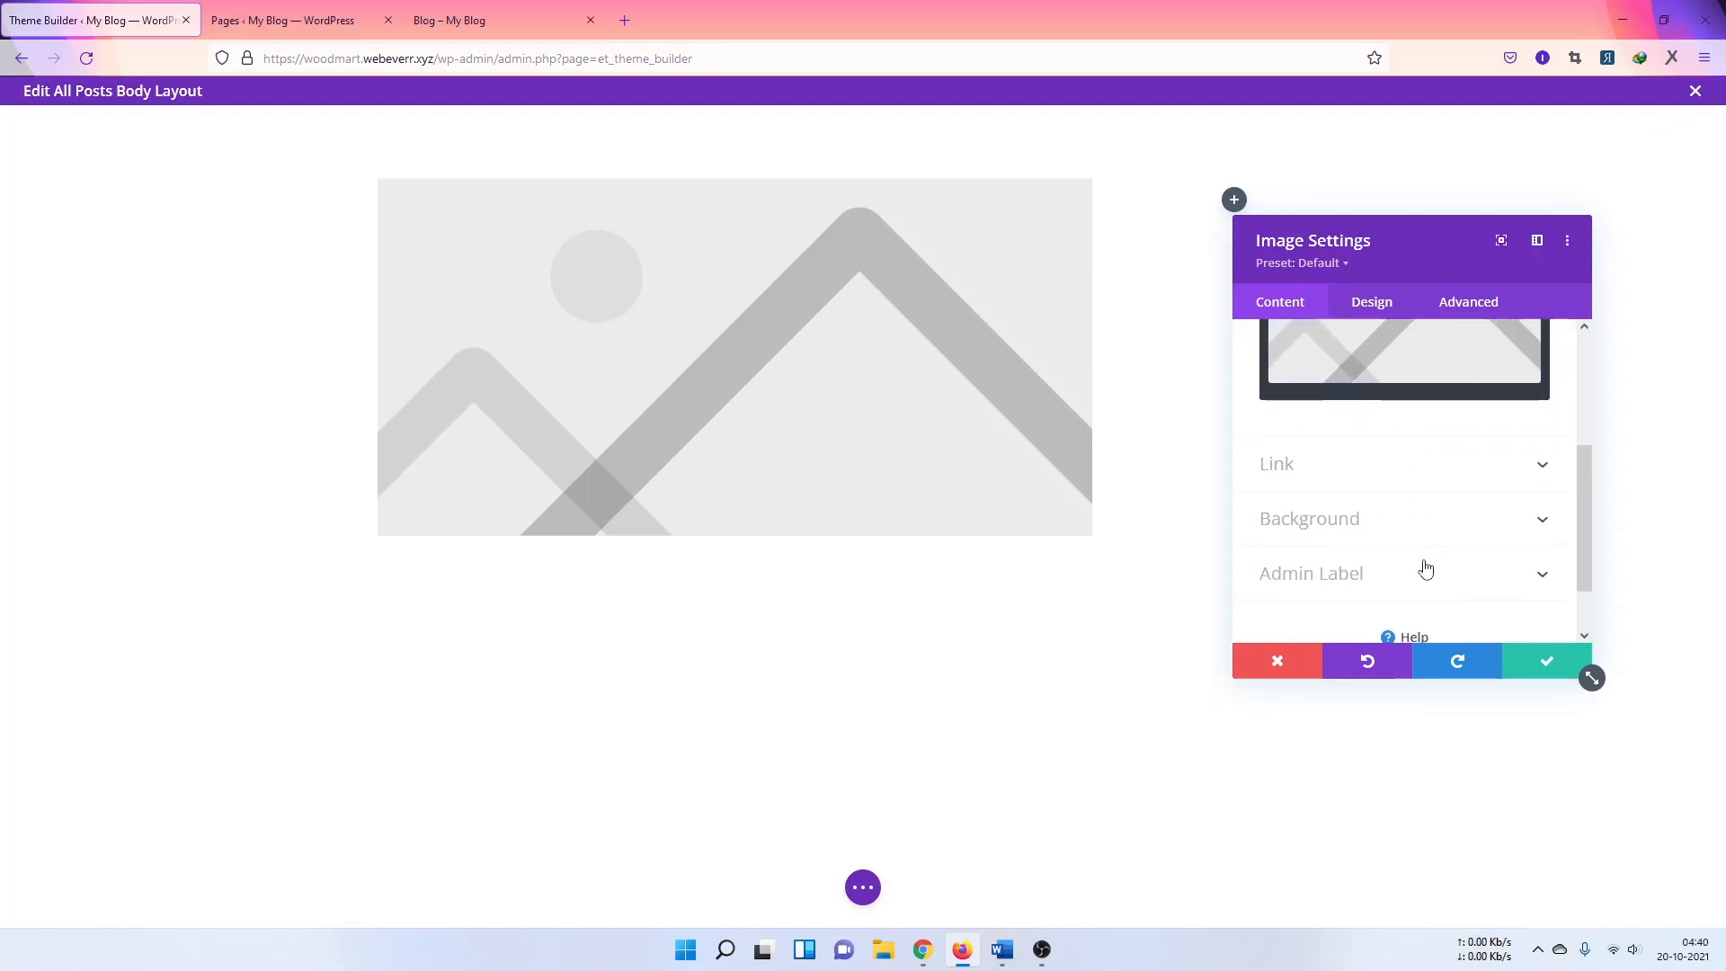
scroll(1423, 520, up, 2)
scroll(1429, 512, up, 2)
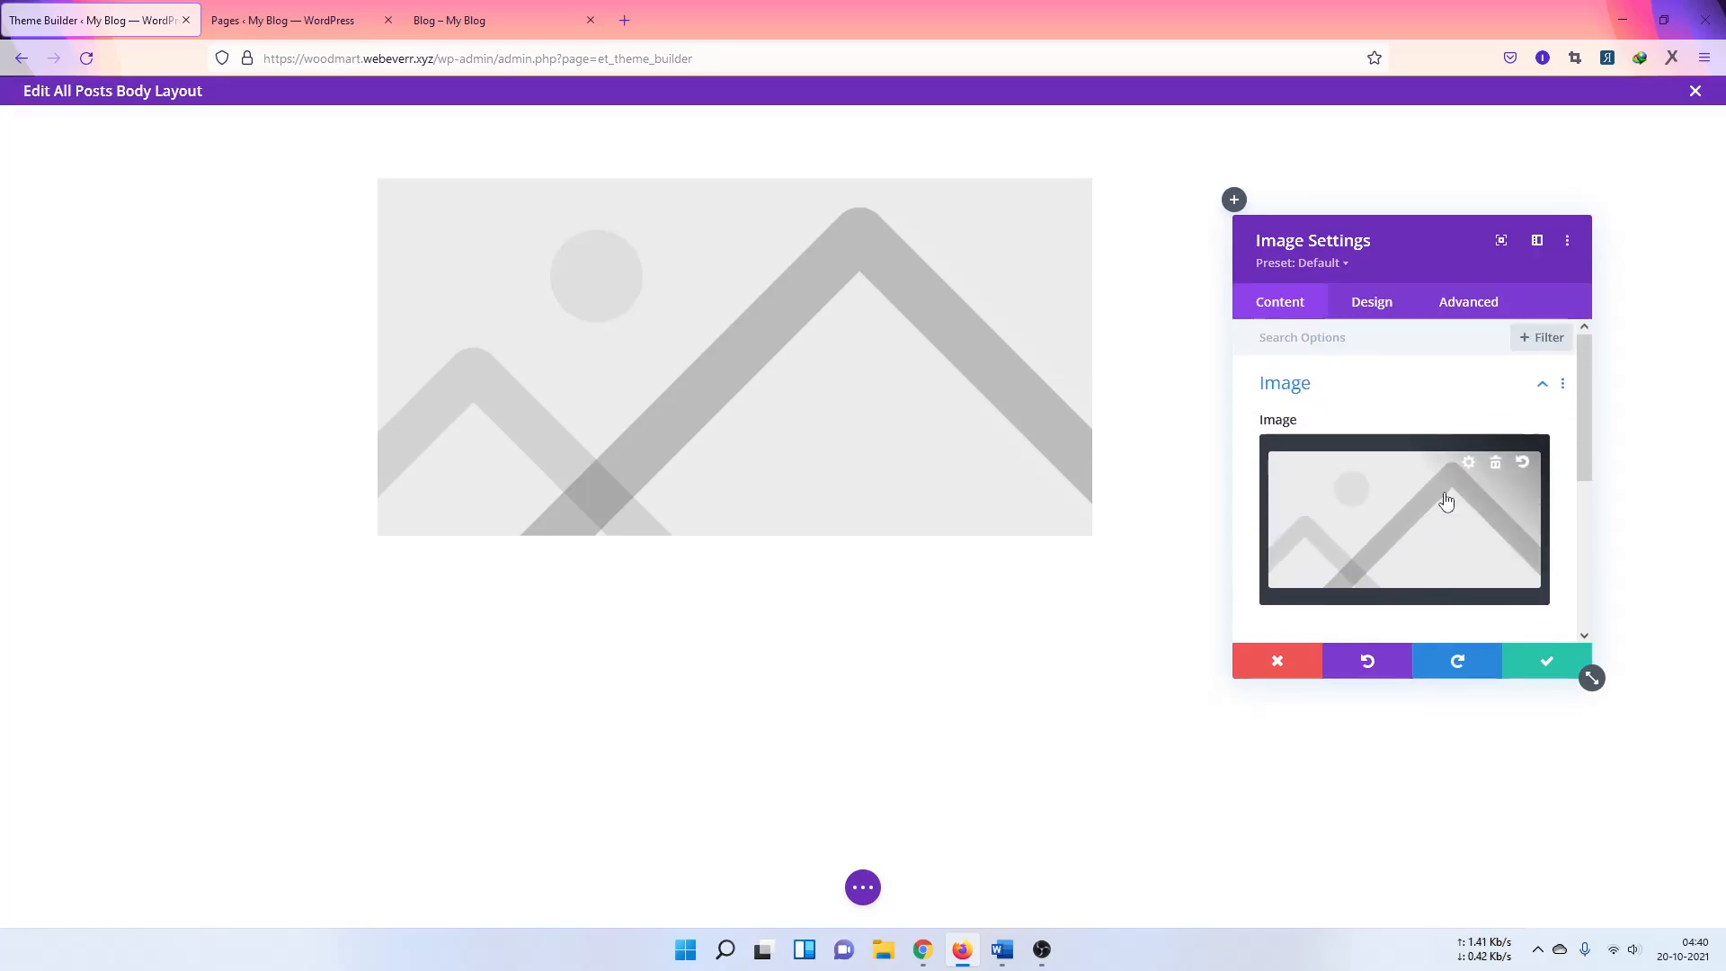
click(1562, 392)
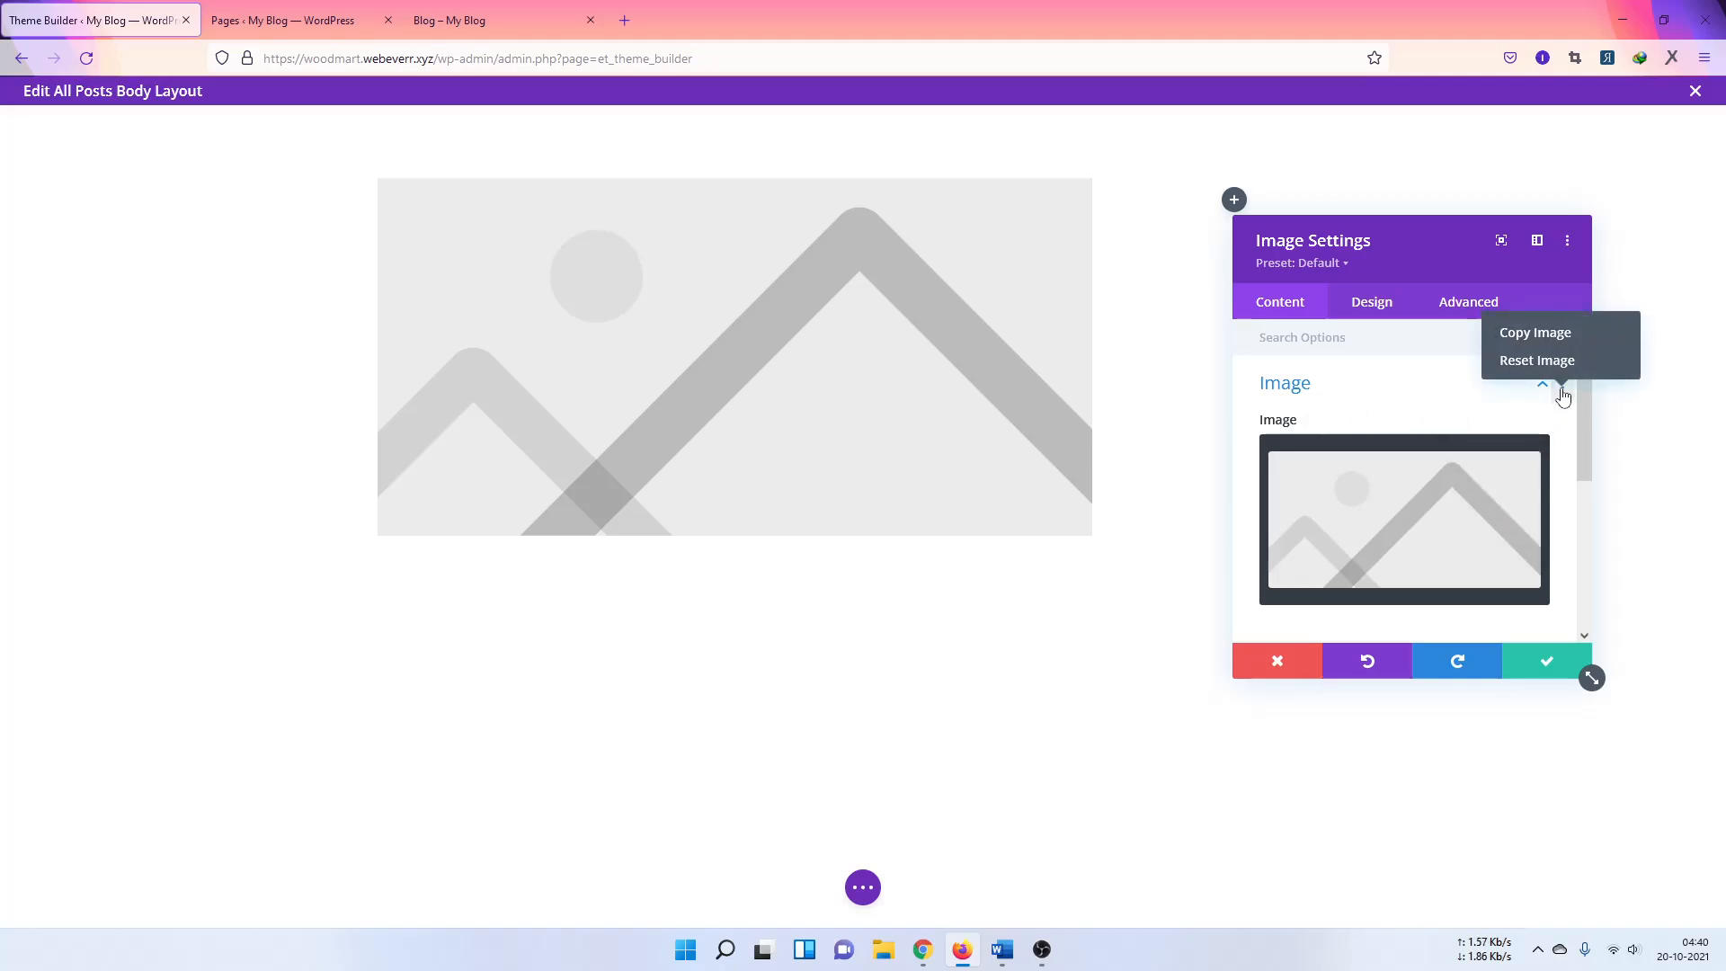
click(1279, 661)
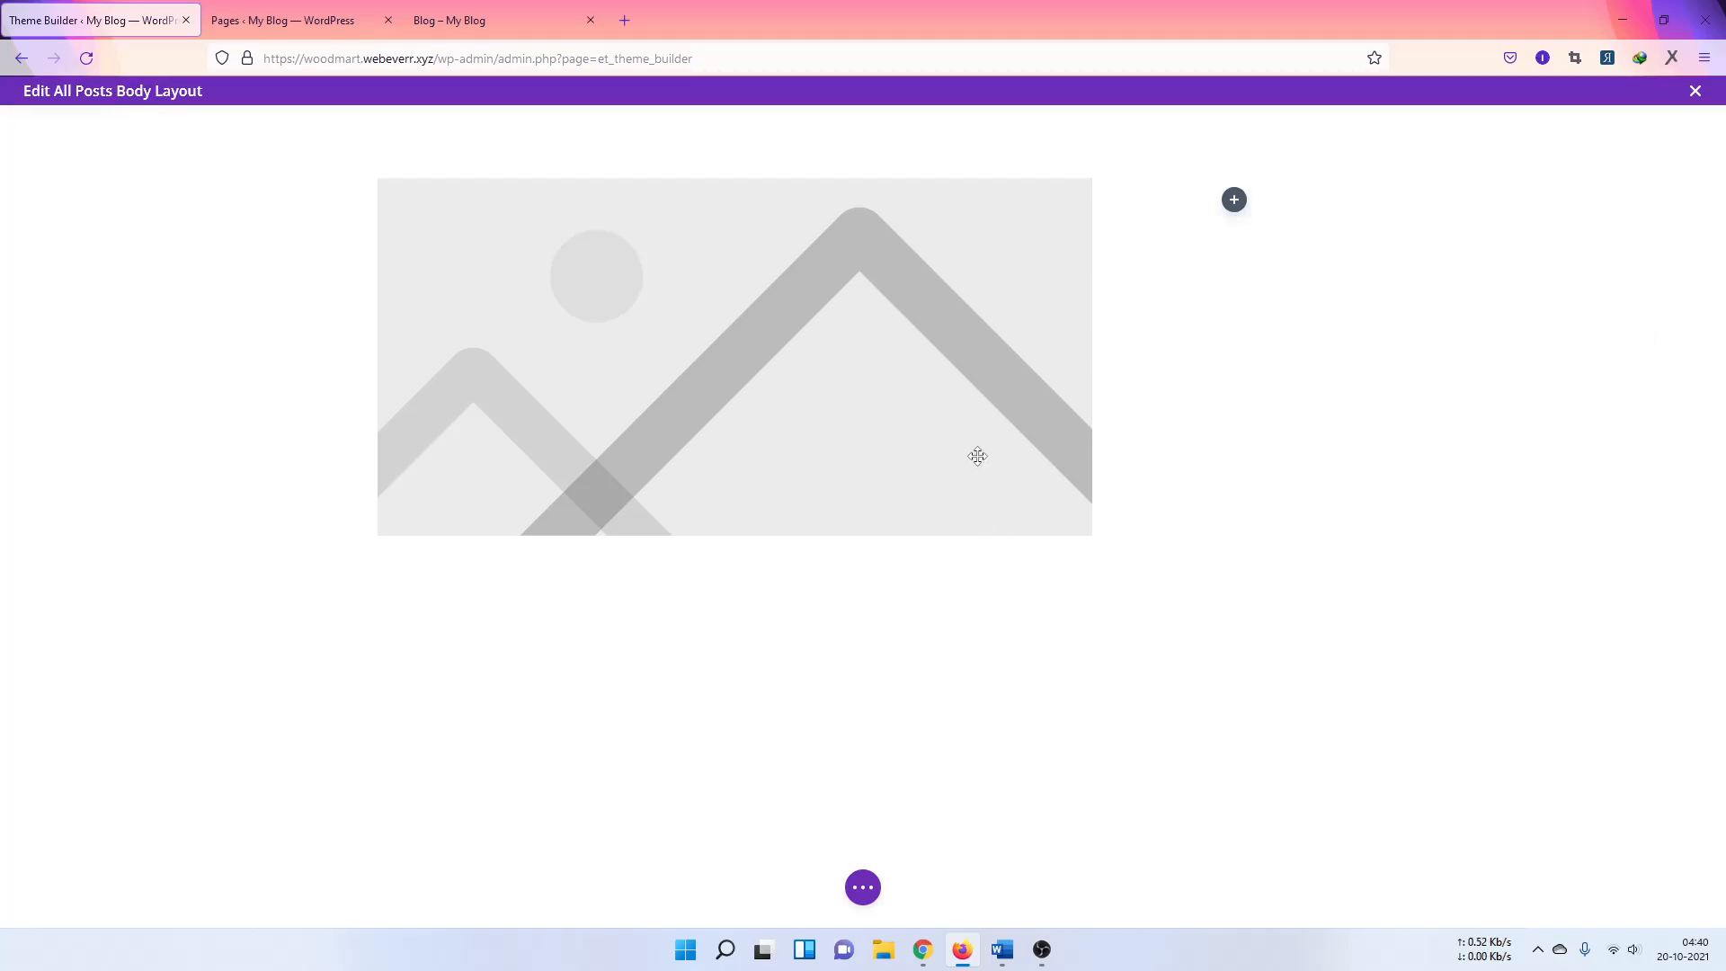
click(780, 234)
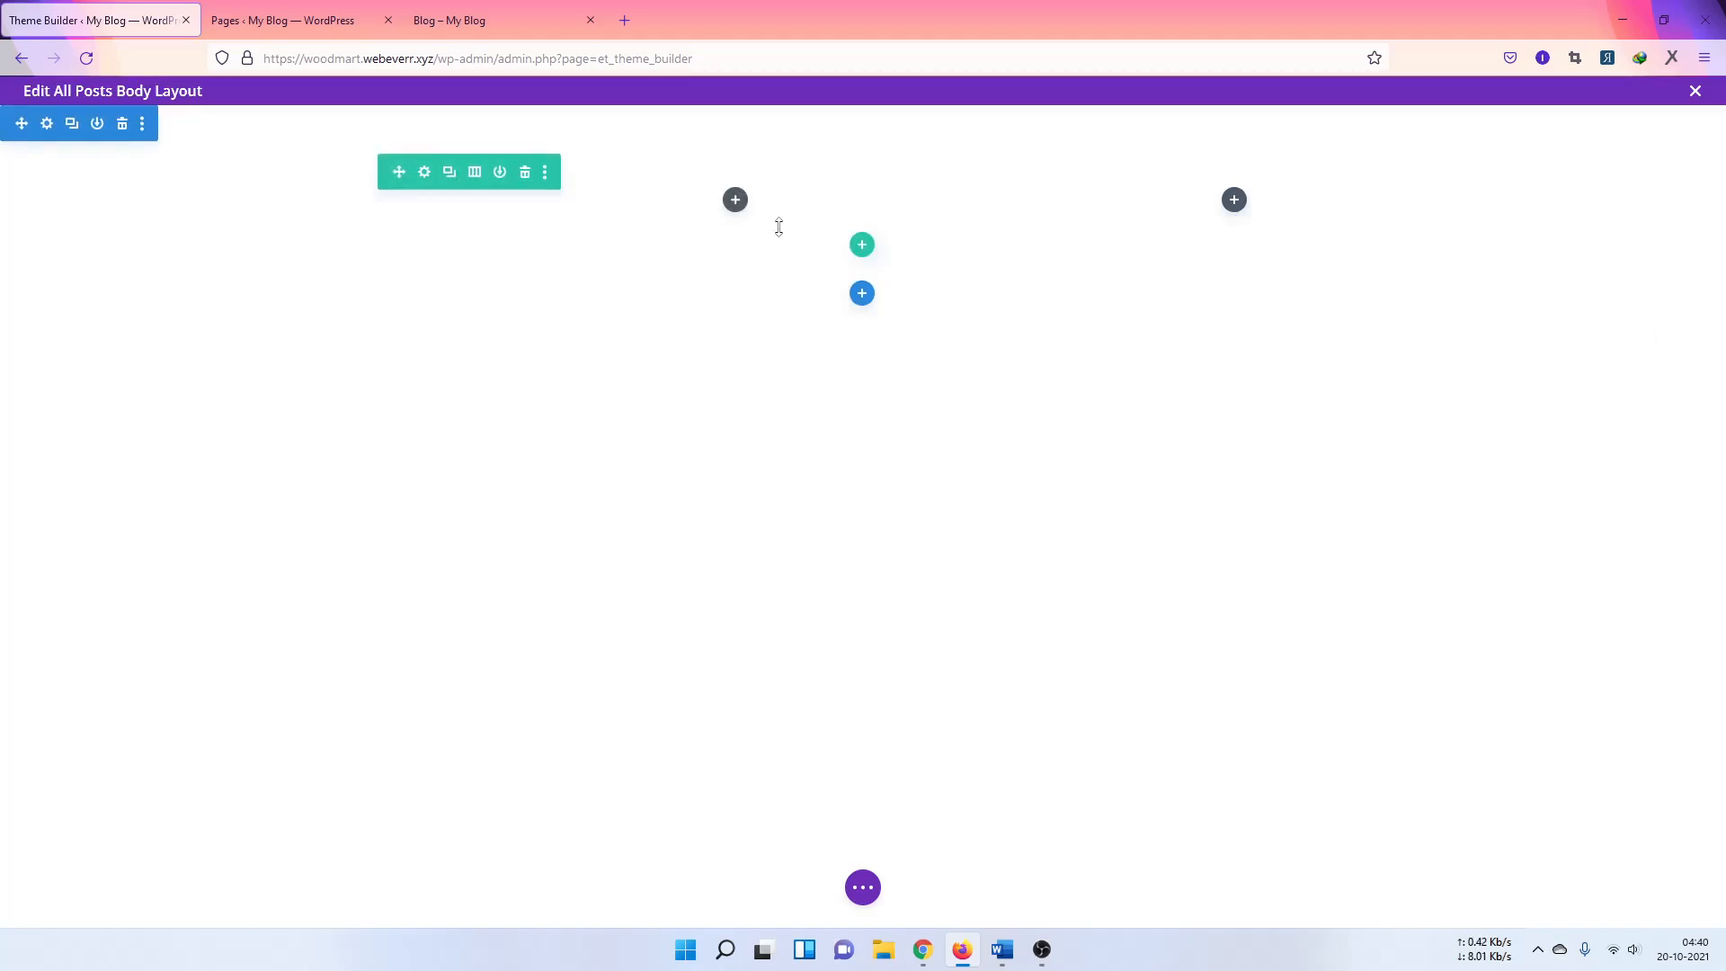
Step: Search the modules for "title" and insert a Post Title module in the row's wide column
click(734, 200)
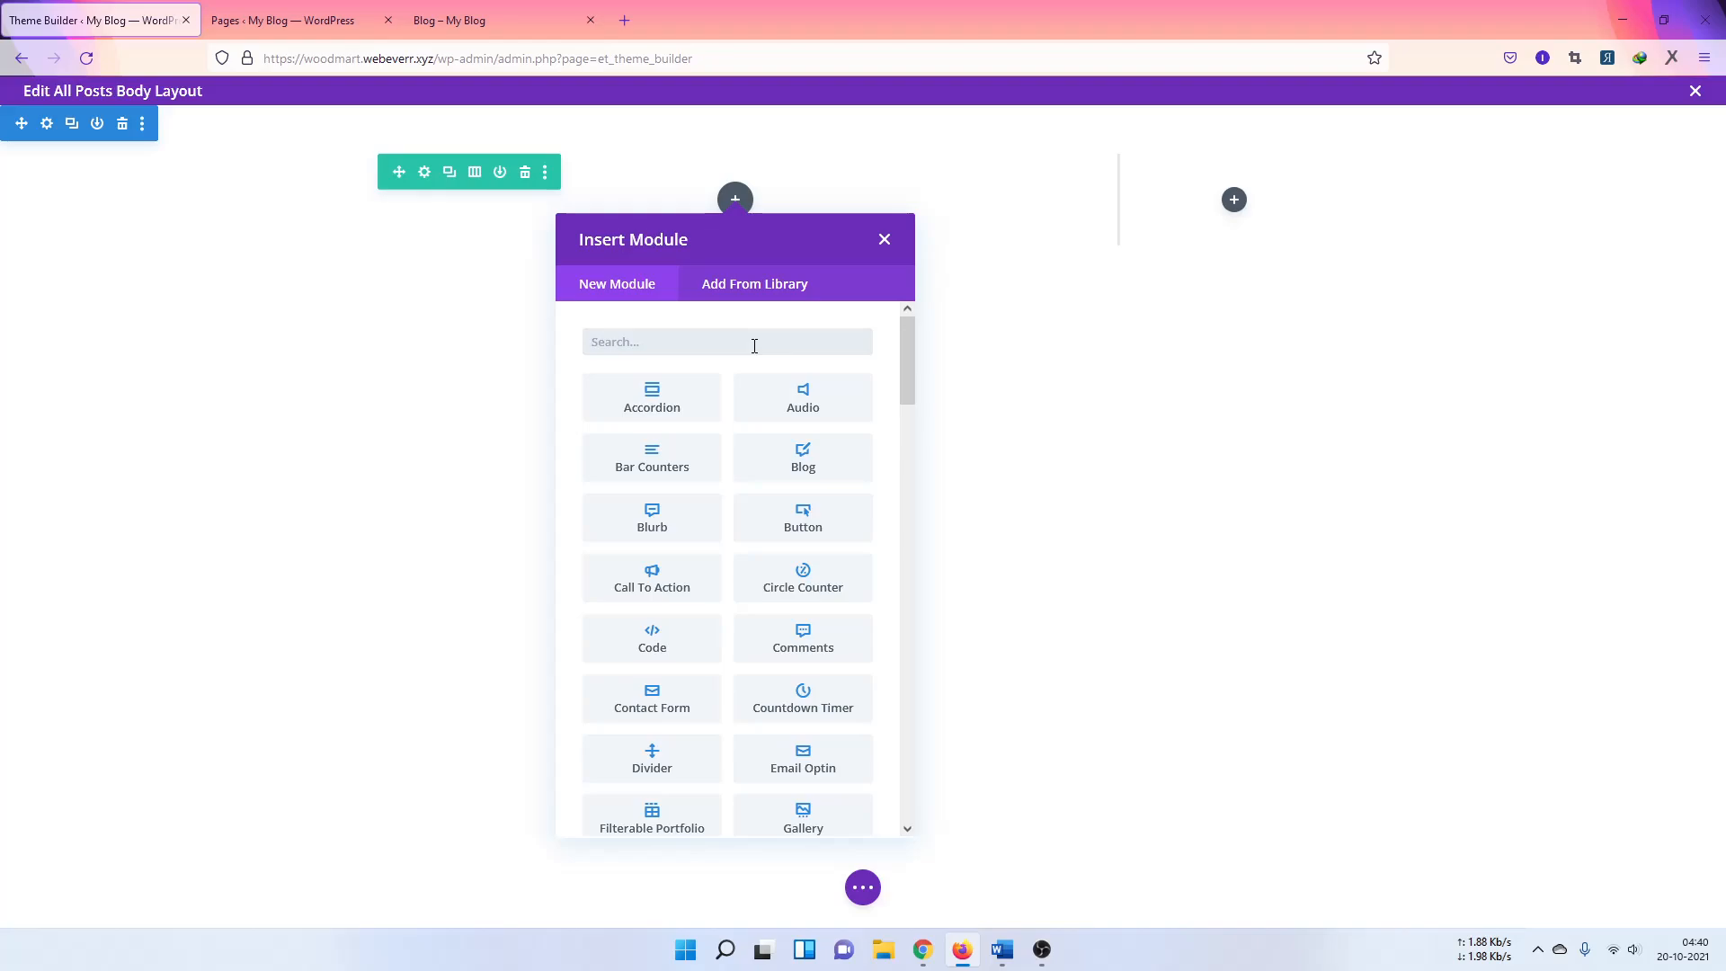
text(title)
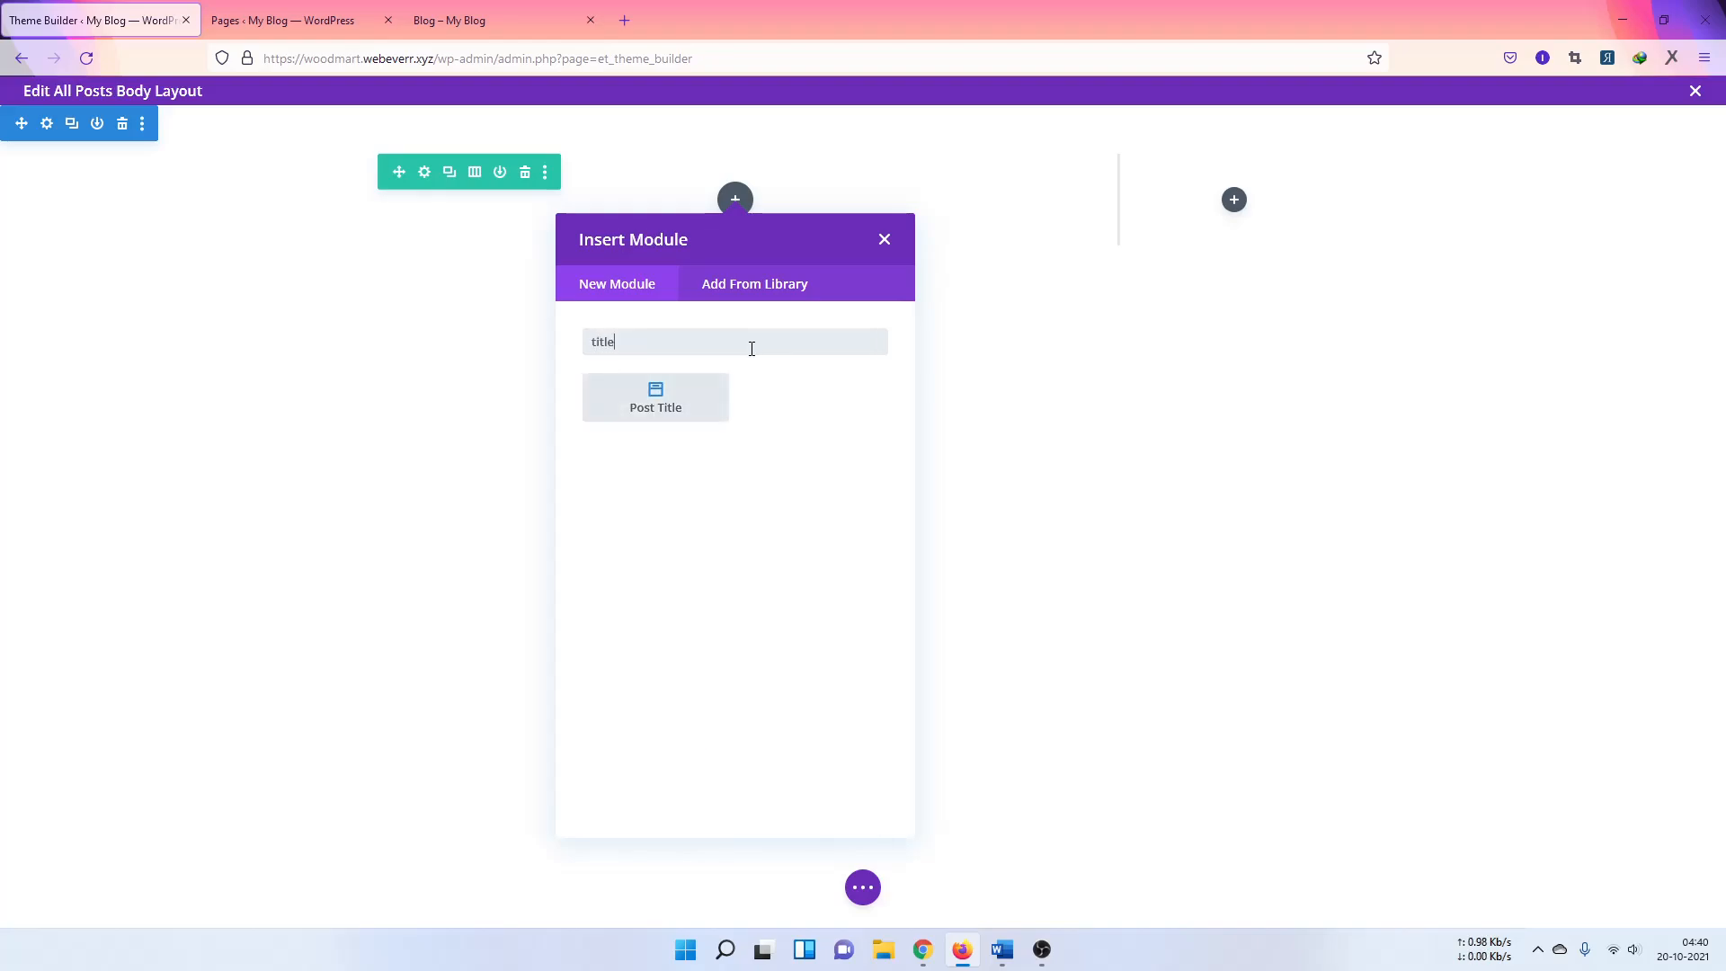
click(676, 401)
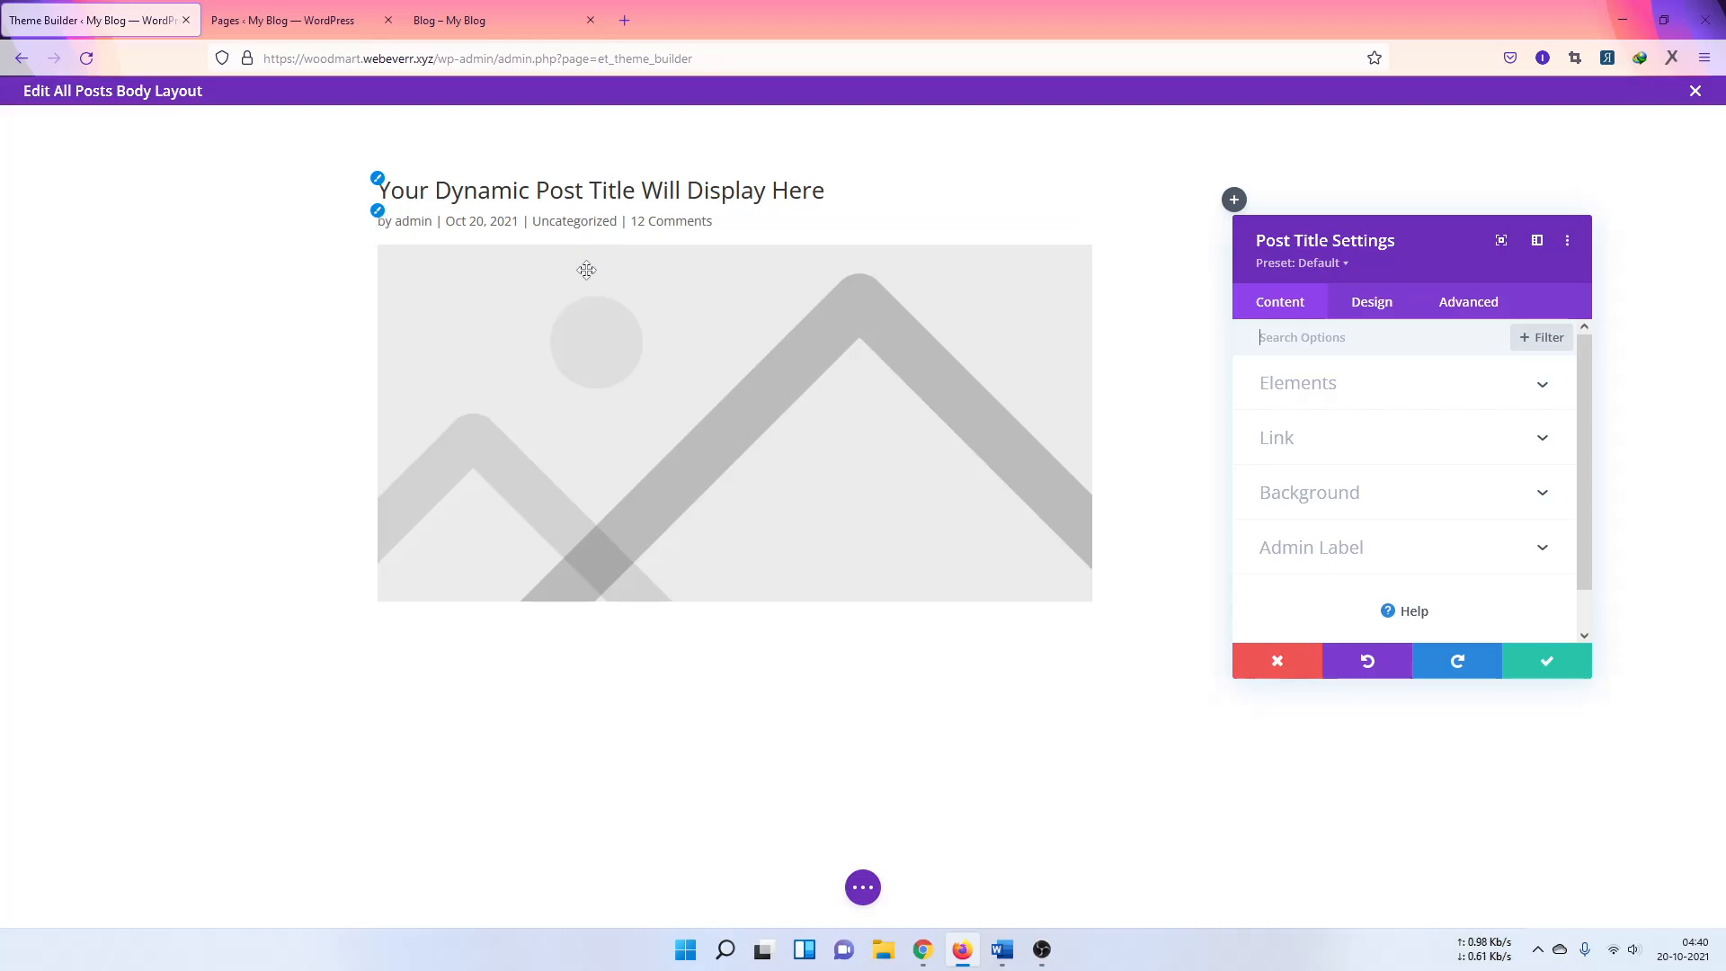
Step: Review the Post Title module's element options and turn Show Author off
click(1337, 404)
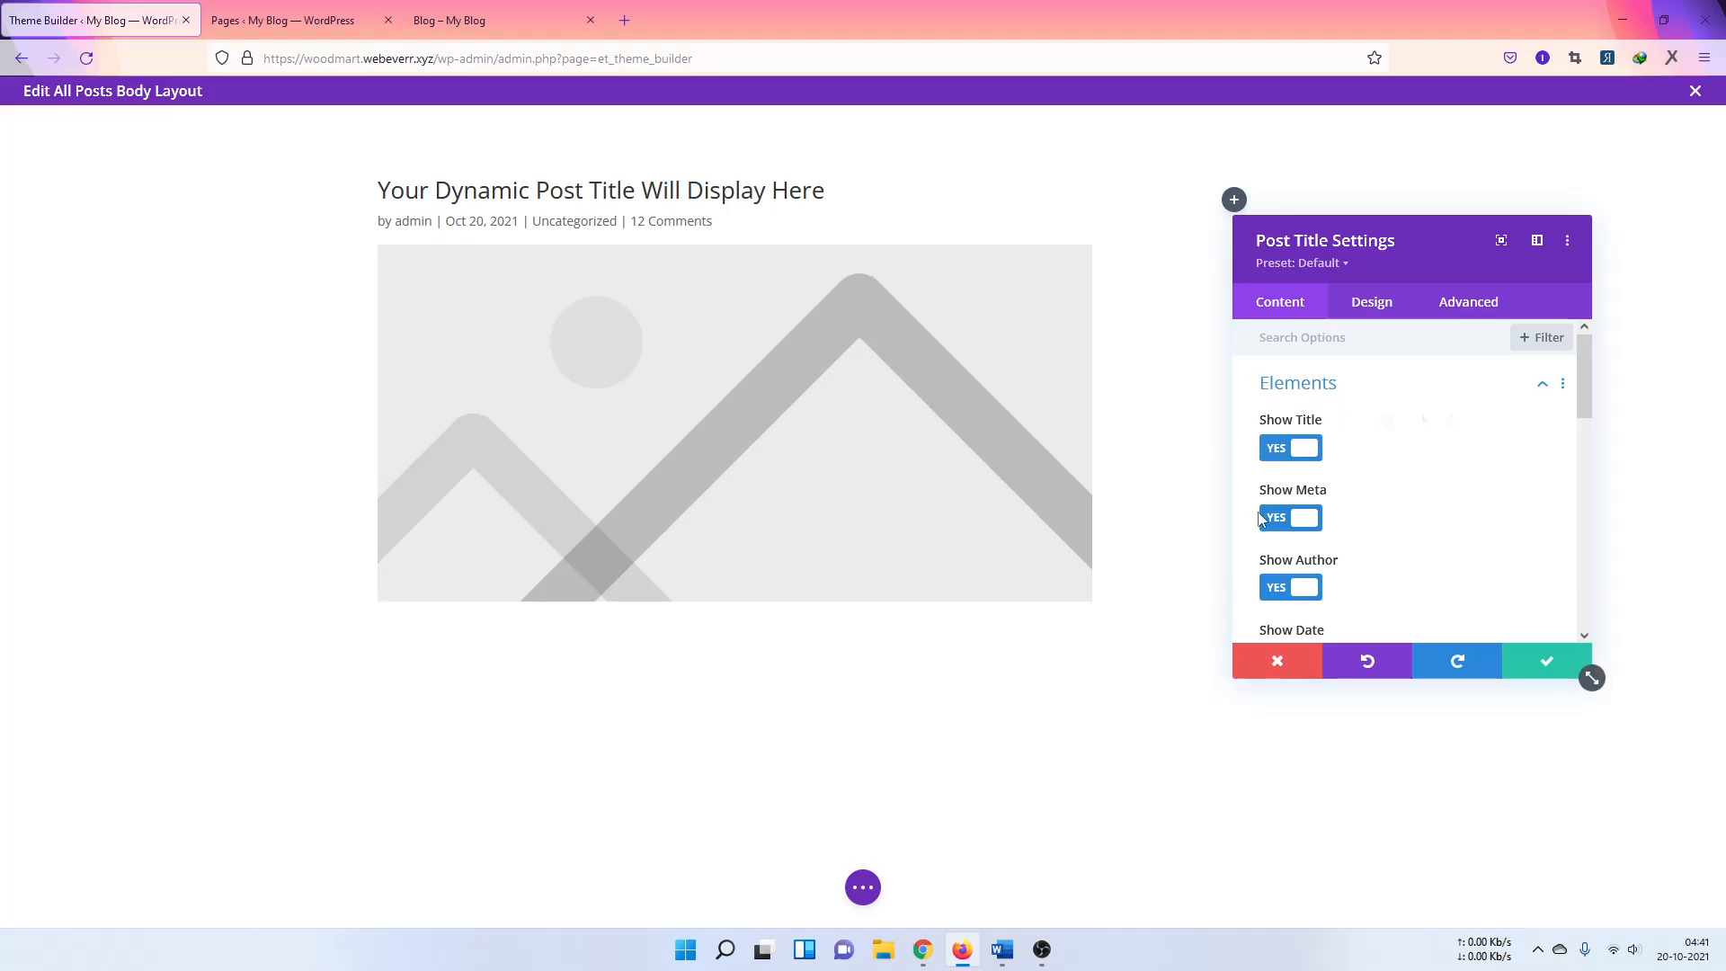
scroll(1581, 477, down, 1)
scroll(1438, 521, down, 2)
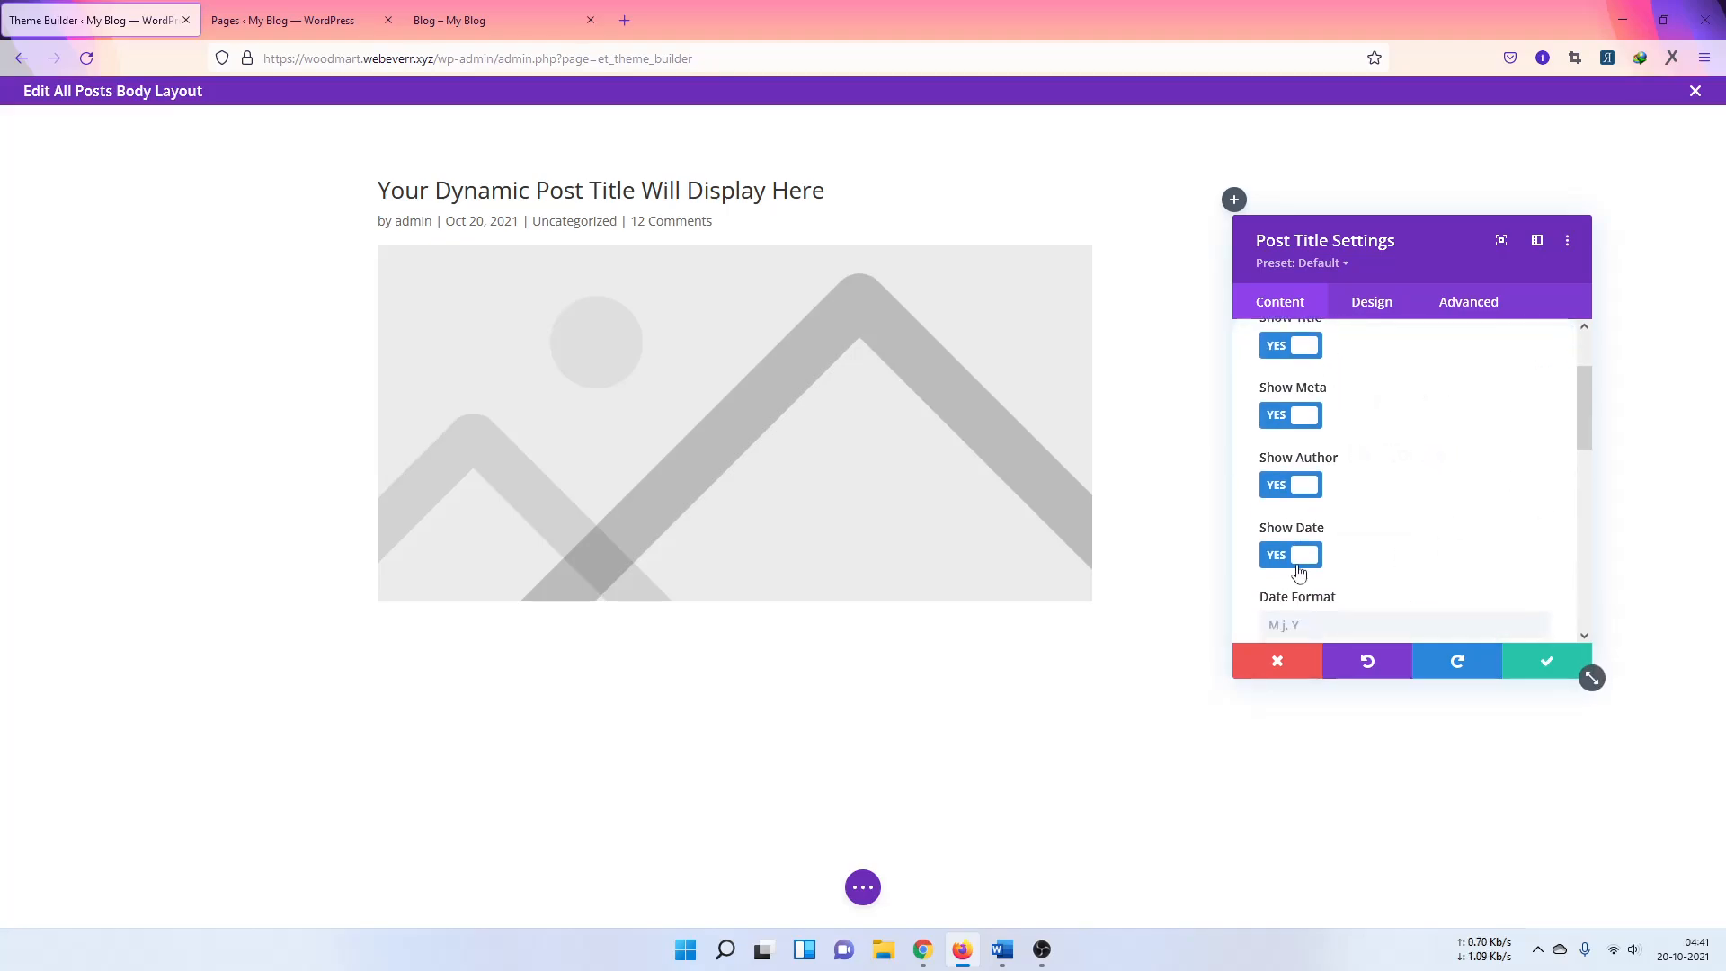
scroll(1298, 540, up, 3)
scroll(1288, 479, down, 2)
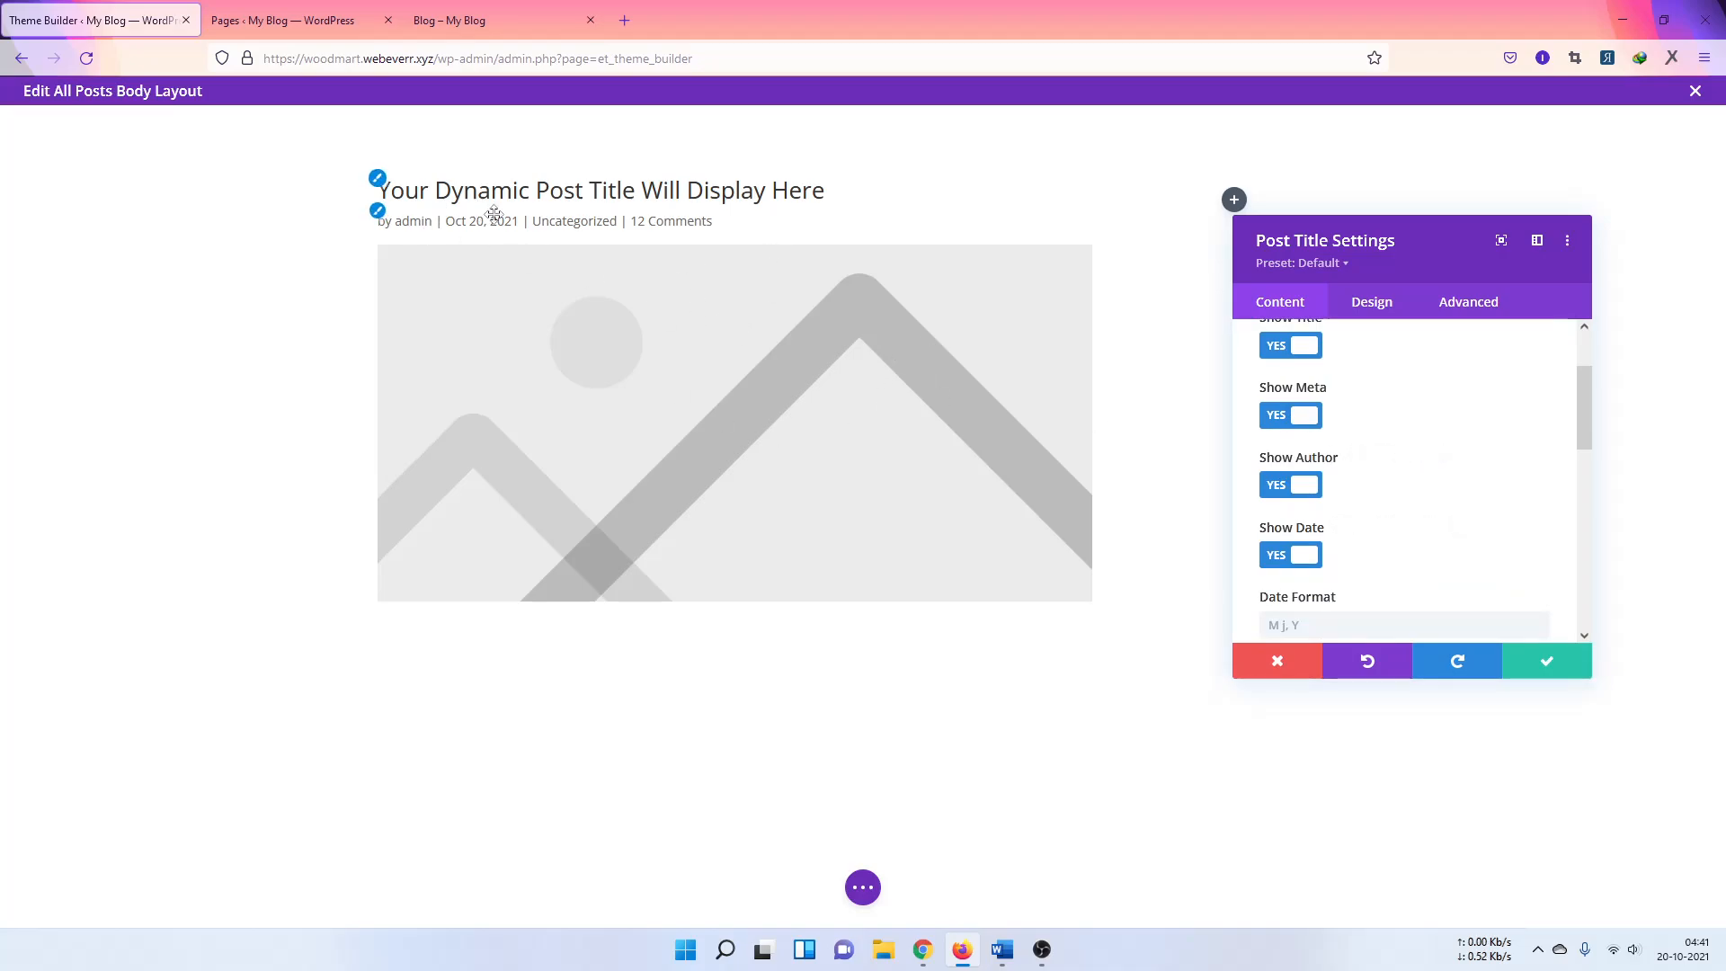
scroll(1331, 449, up, 2)
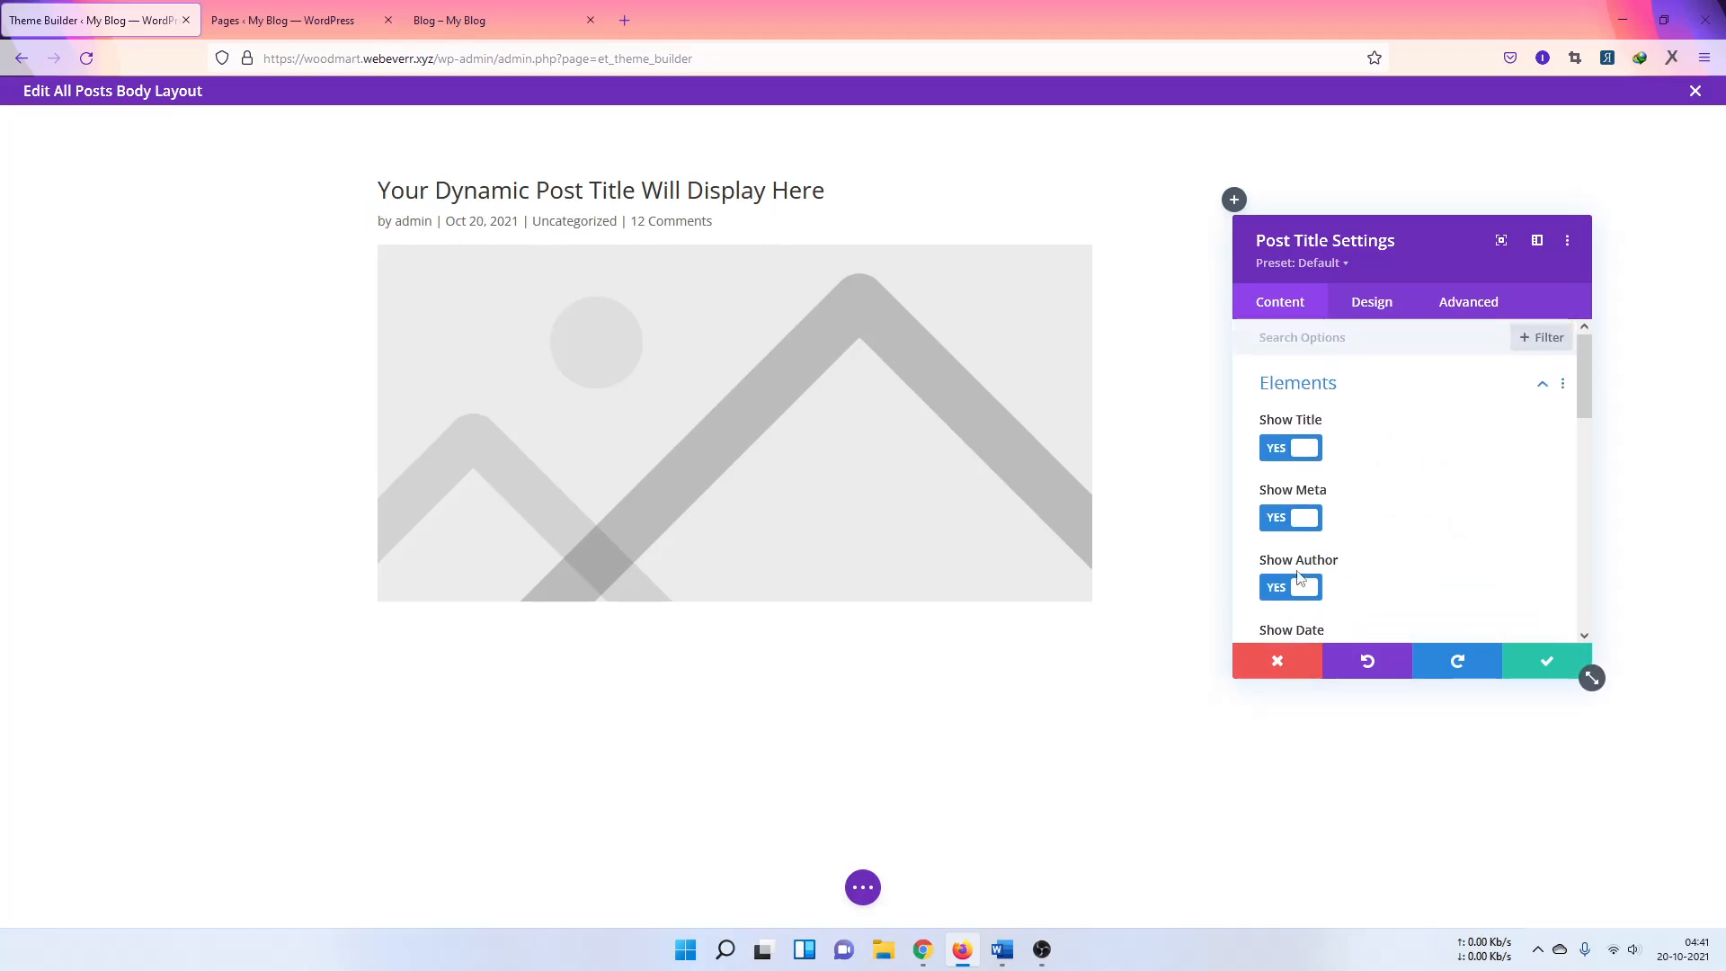
click(1301, 588)
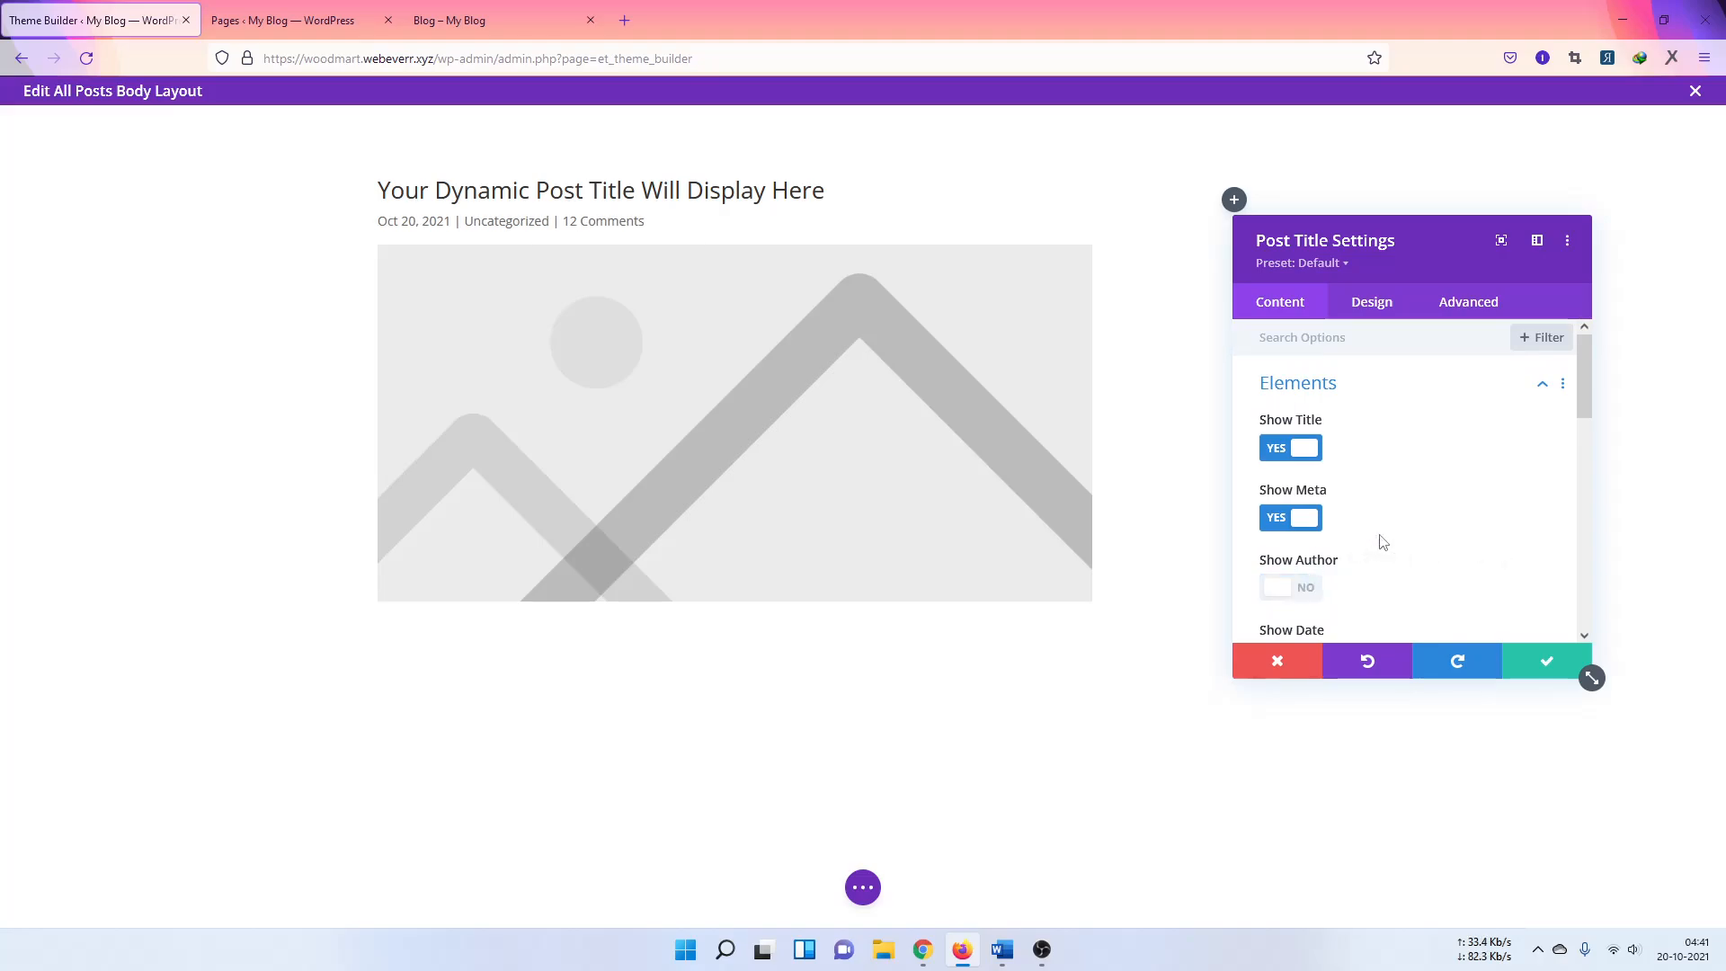
Step: Try the Post Title module with Show Meta turned off, then restore it to on
scroll(1379, 539, down, 1)
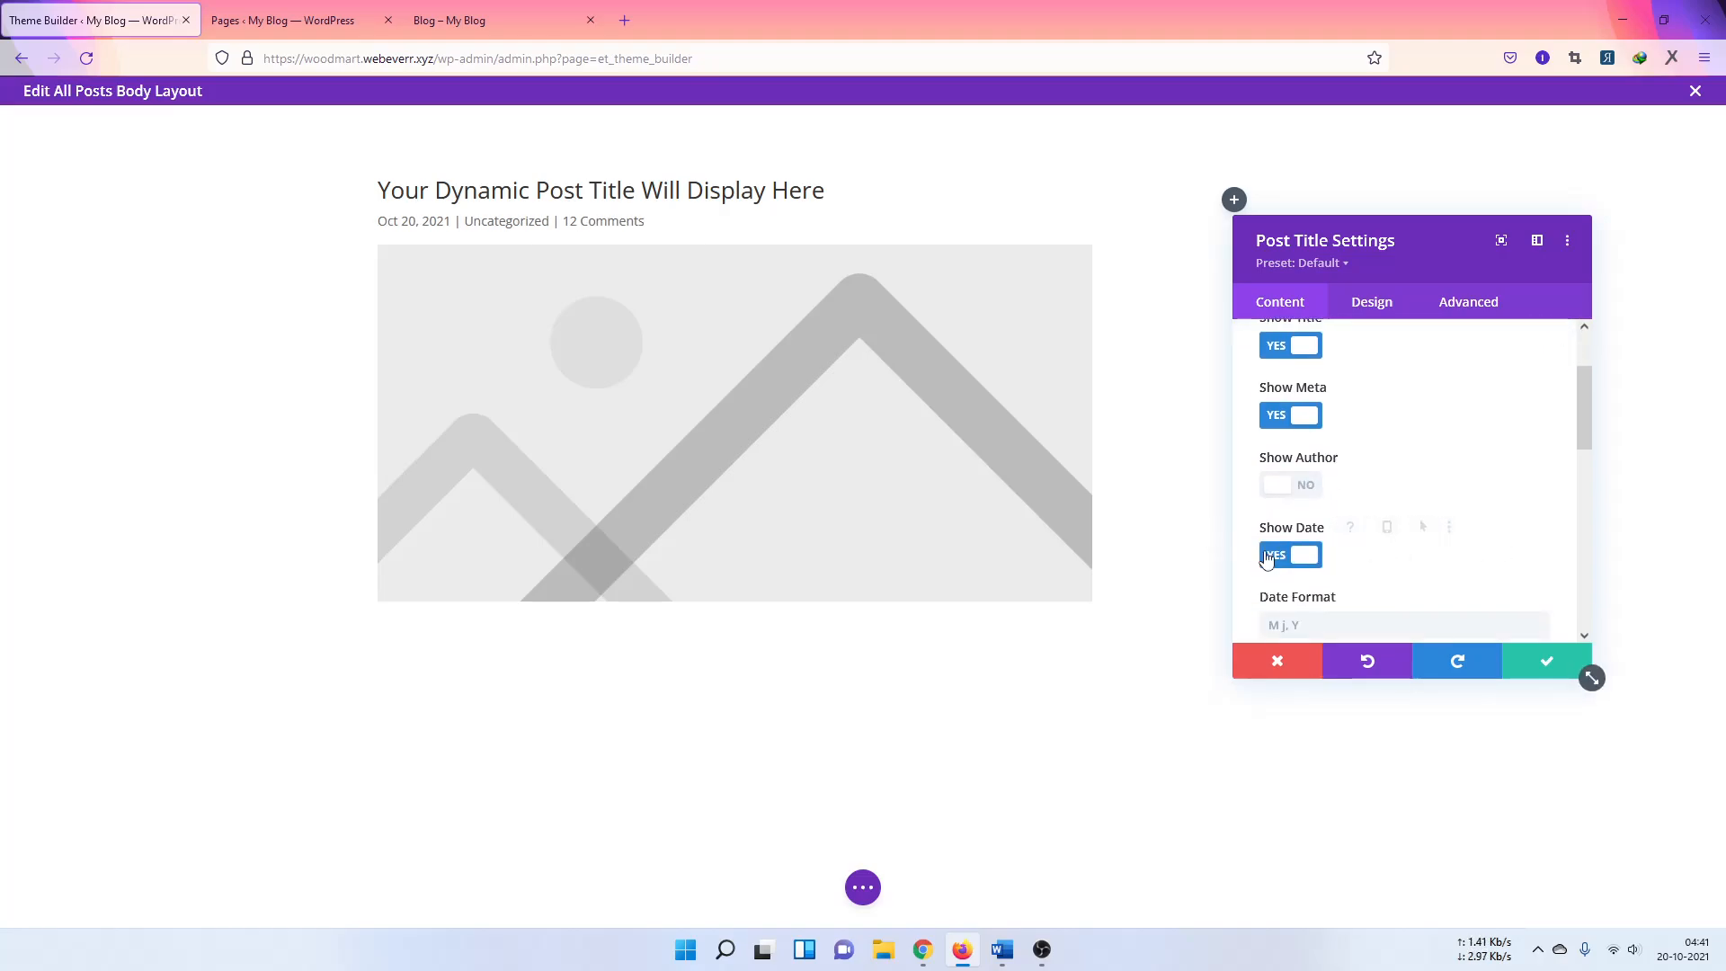
click(1304, 419)
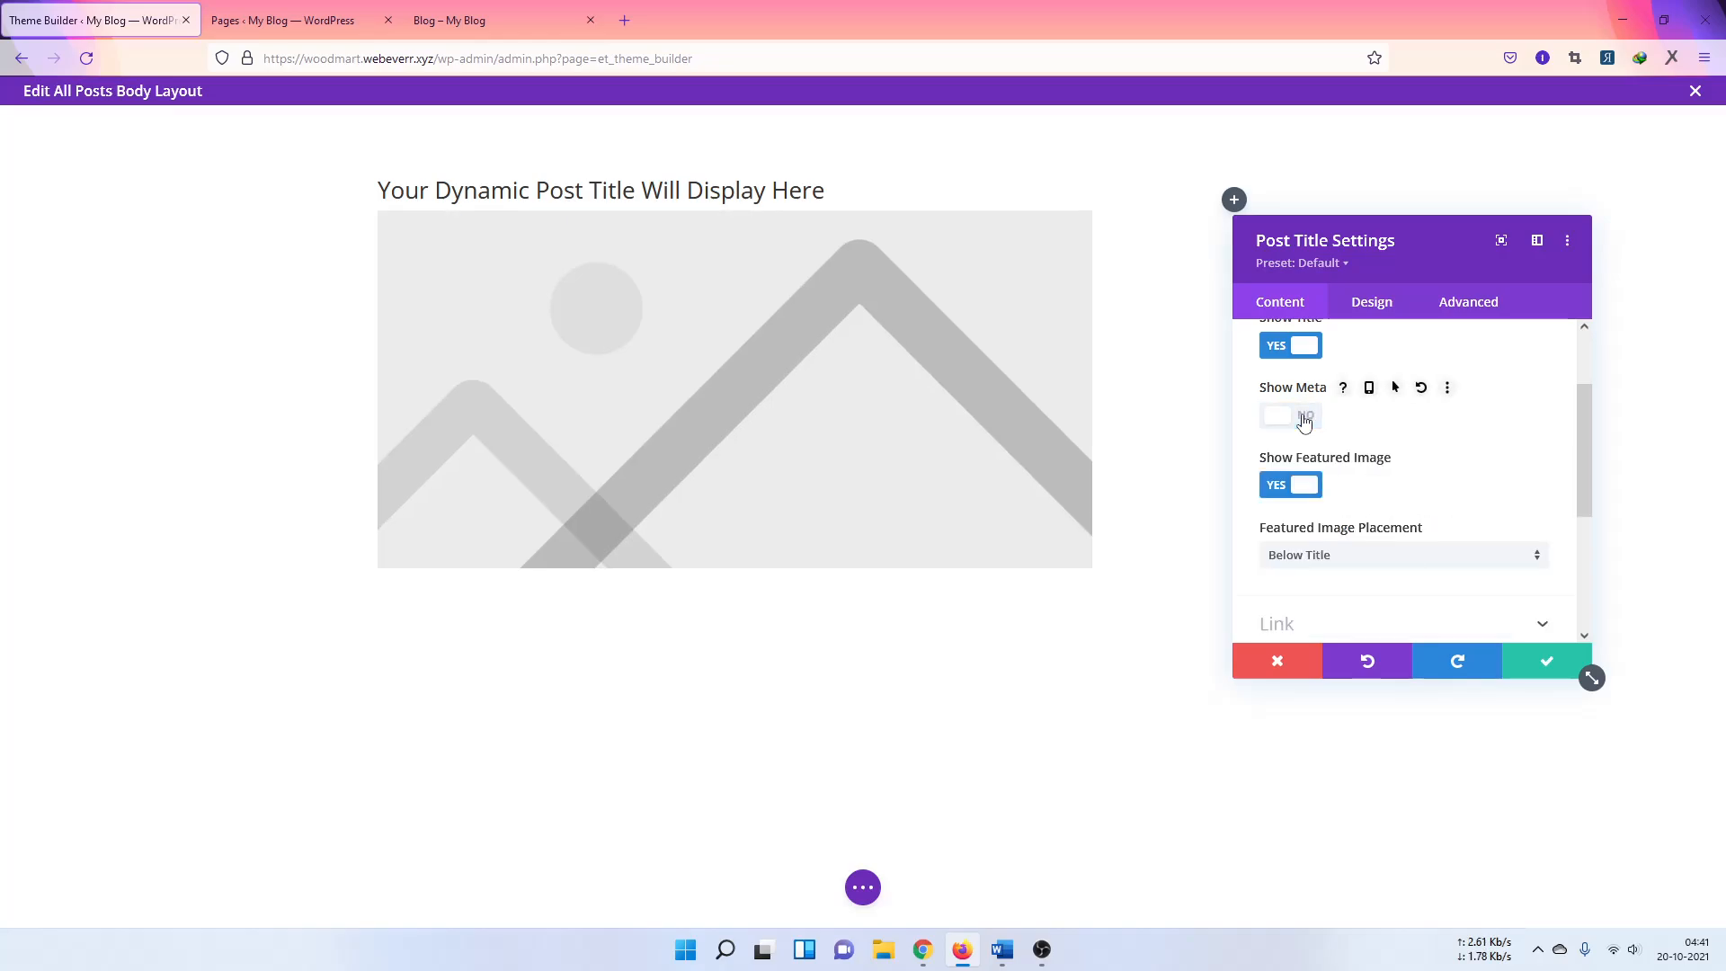
click(1304, 418)
click(1304, 418)
click(1304, 419)
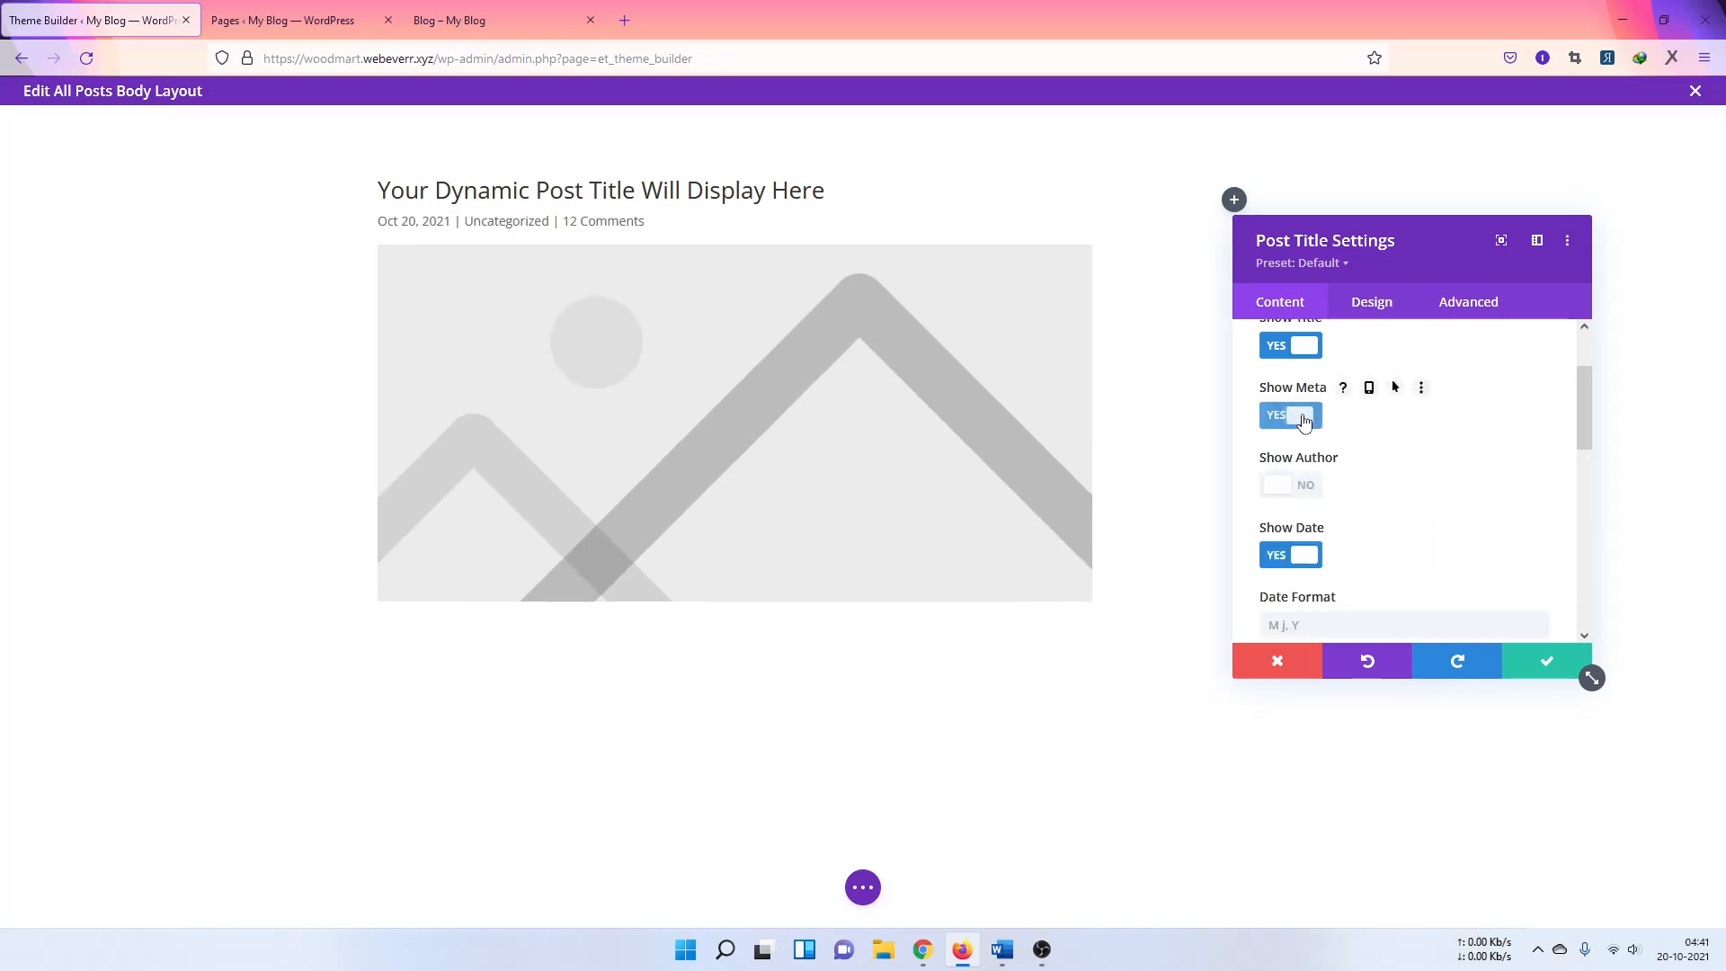
Step: Turn Show Post Categories off for the Post Title module
scroll(1348, 493, down, 3)
scroll(1356, 505, down, 1)
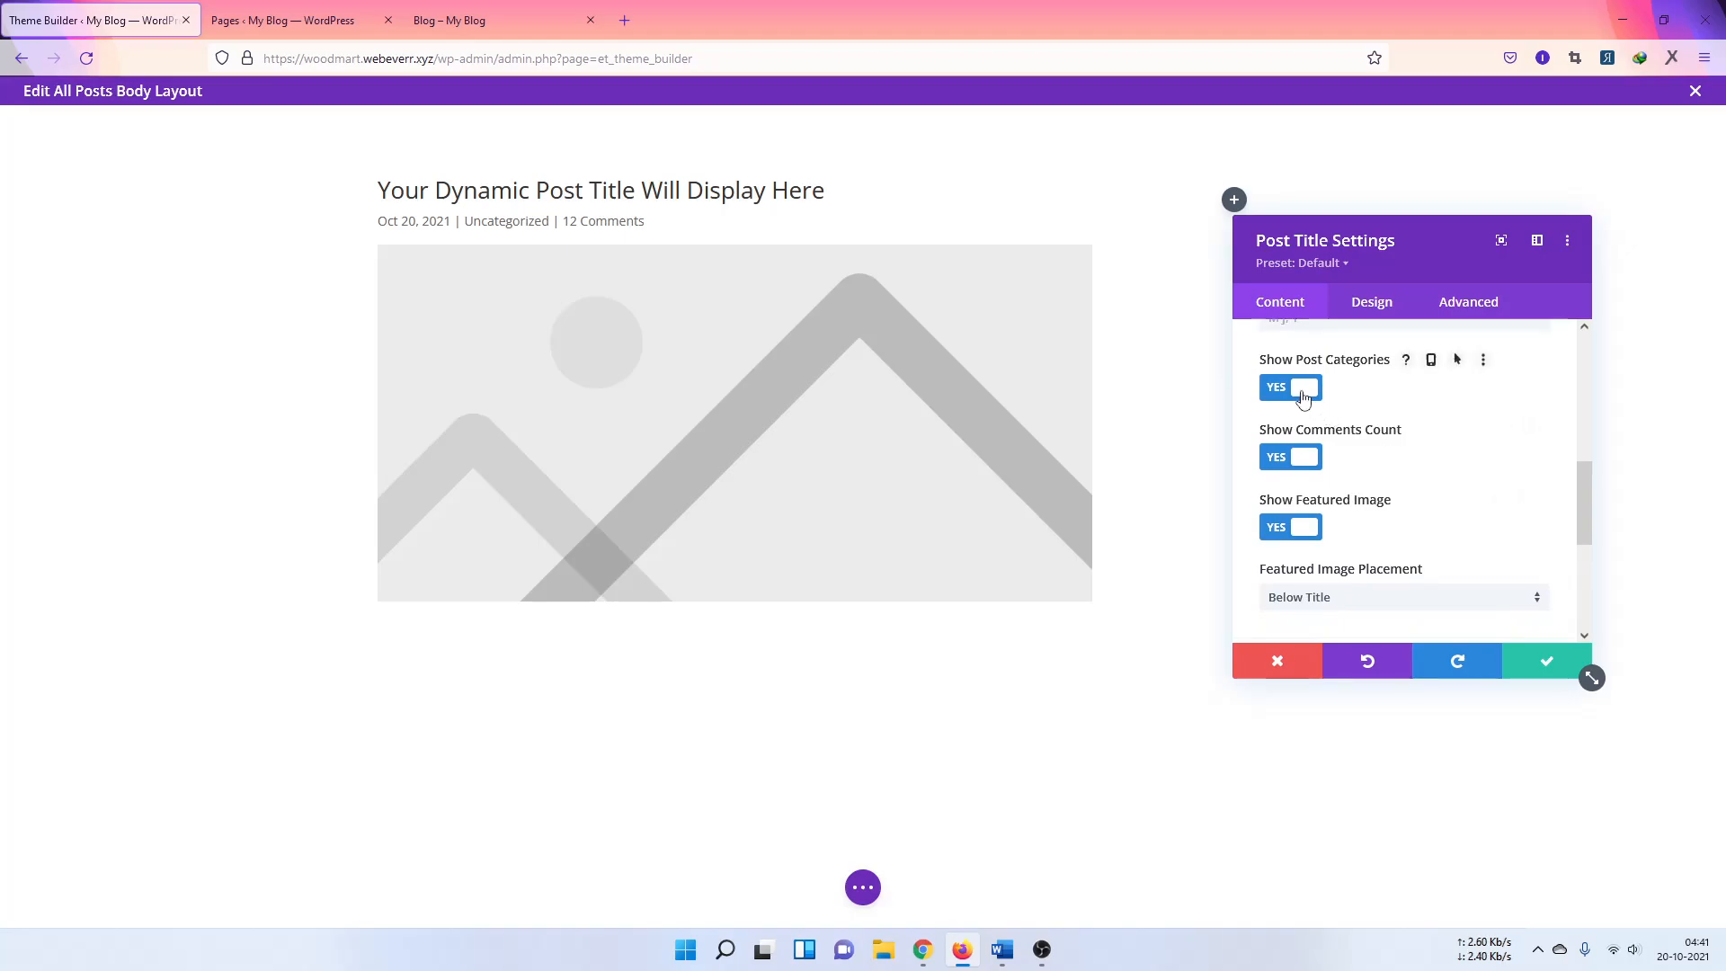
click(1302, 395)
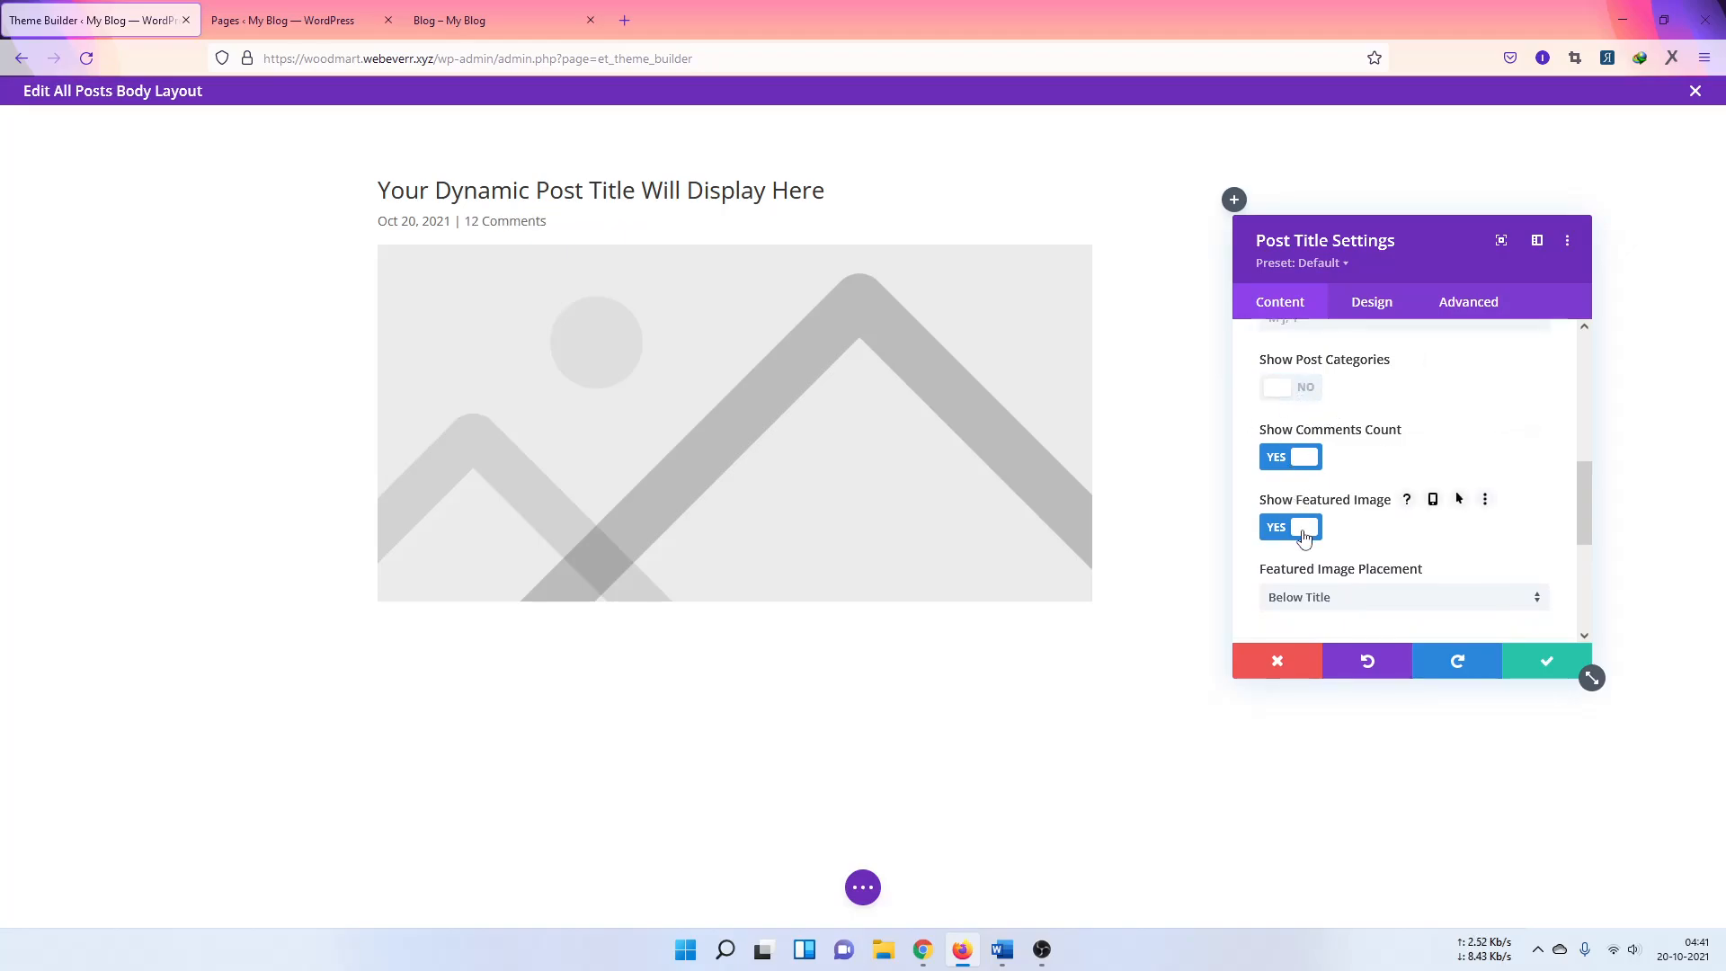
Step: Try Title/Meta Background Image as the featured image placement, then set the placement to Above Title
scroll(1373, 508, down, 2)
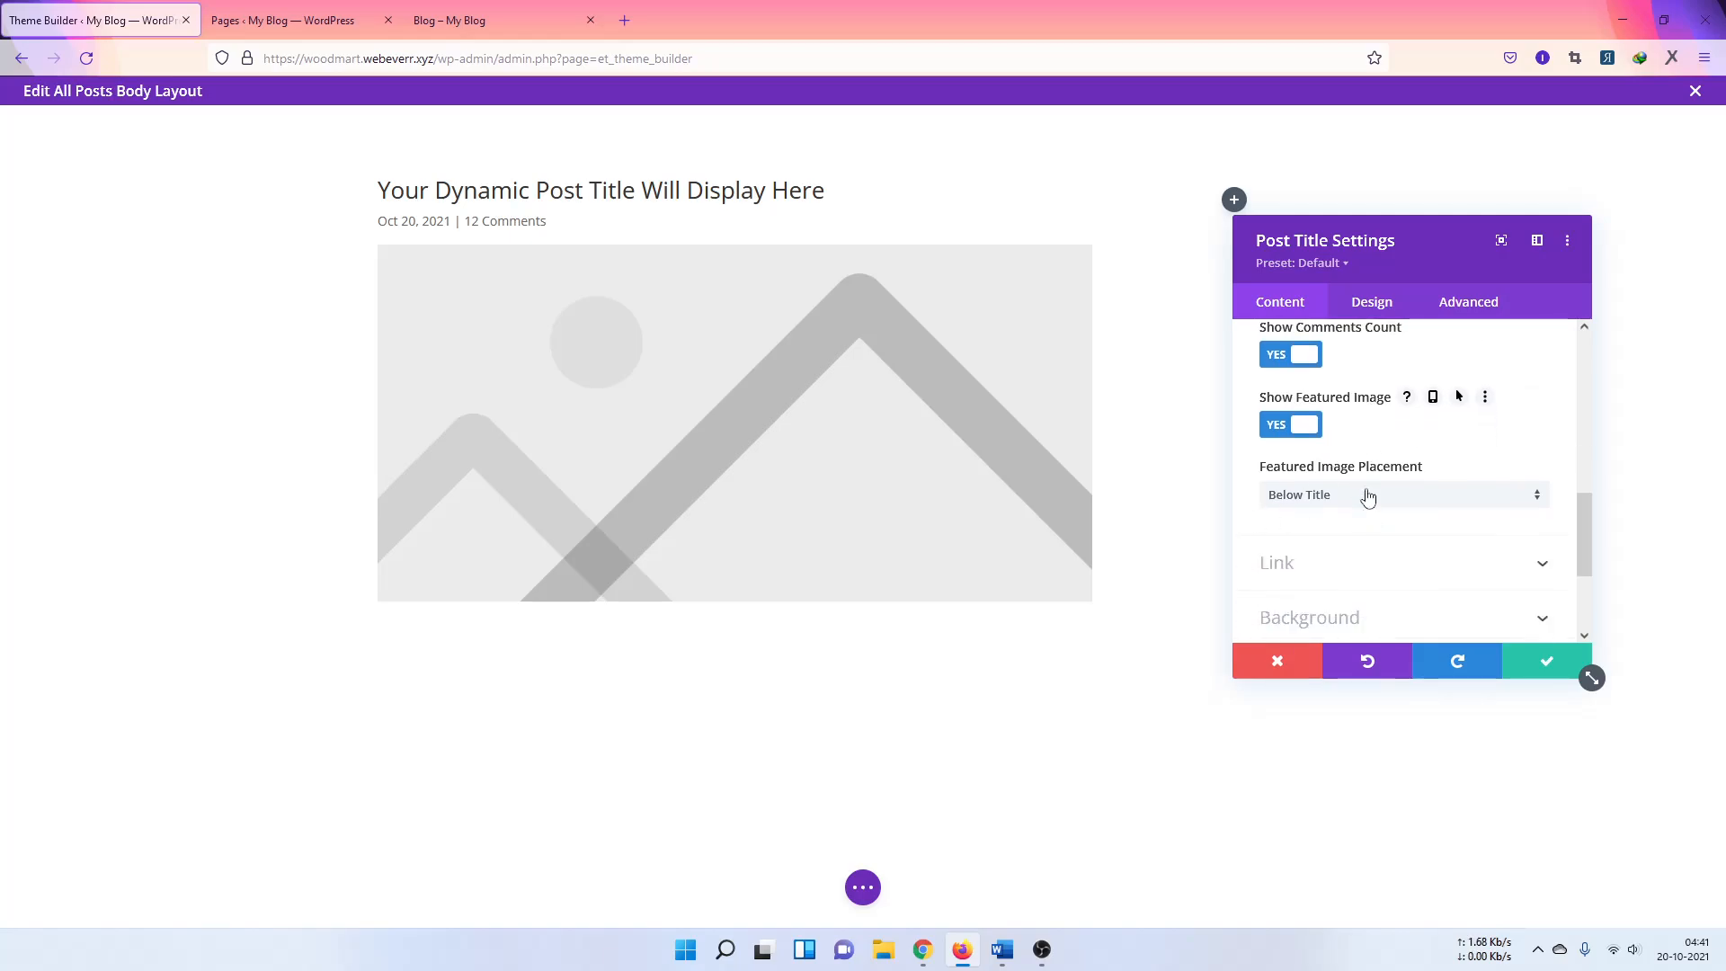
click(1316, 495)
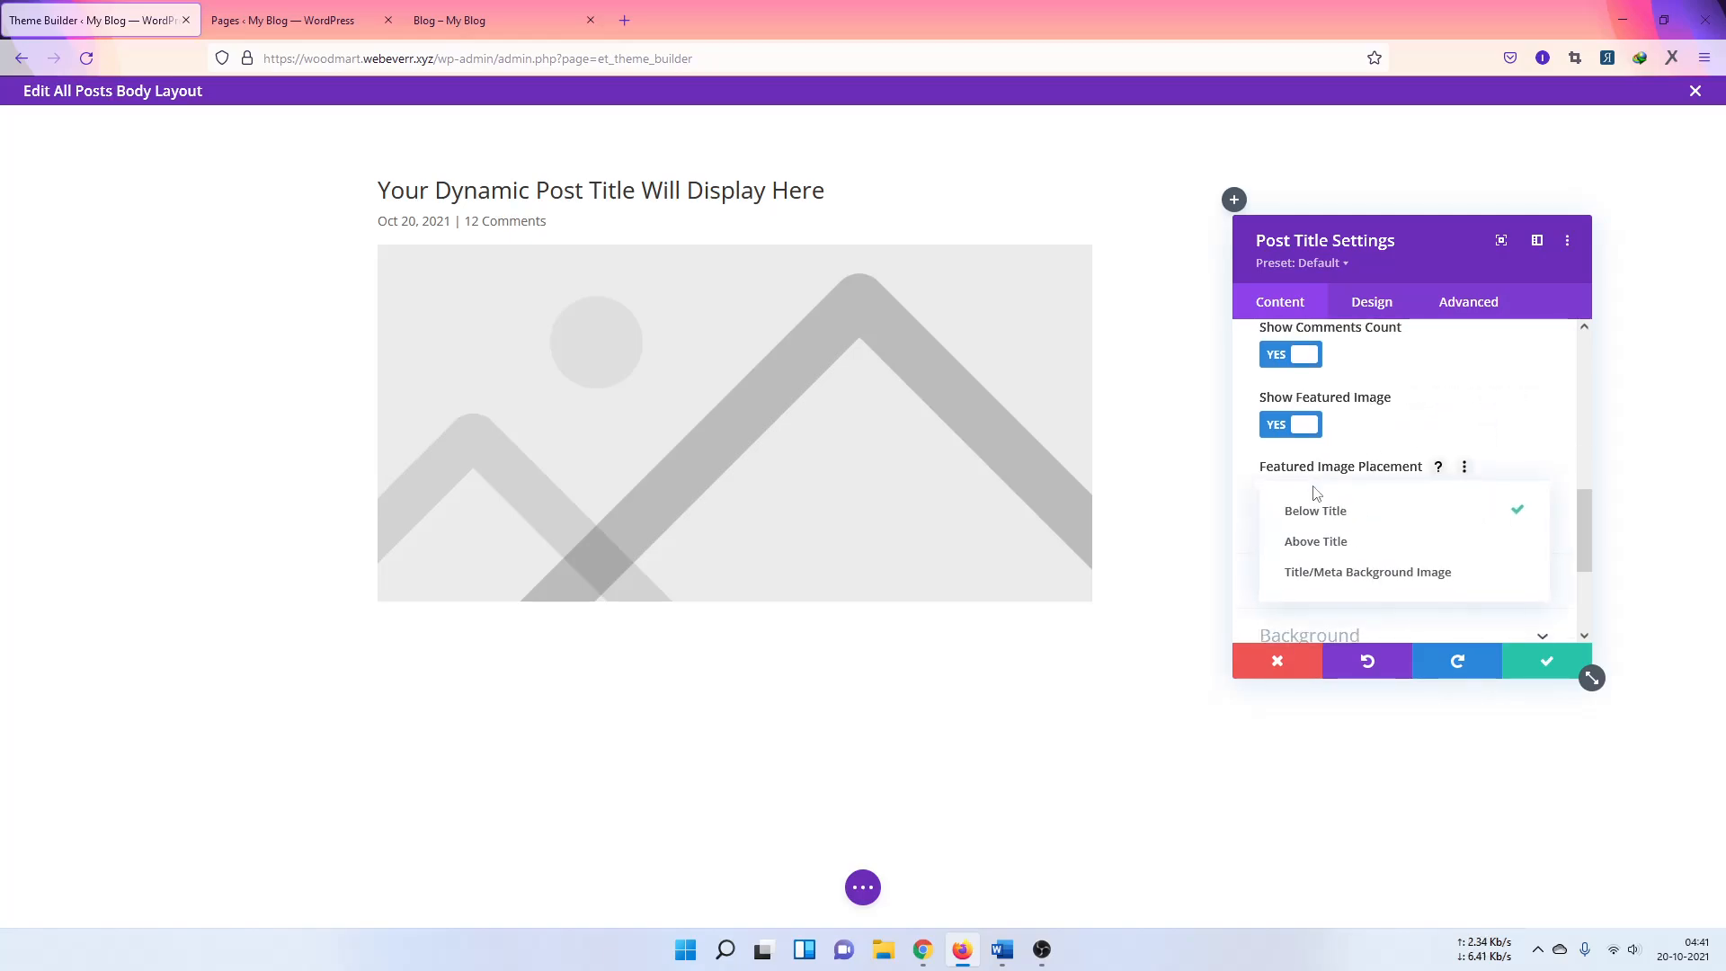
click(1327, 572)
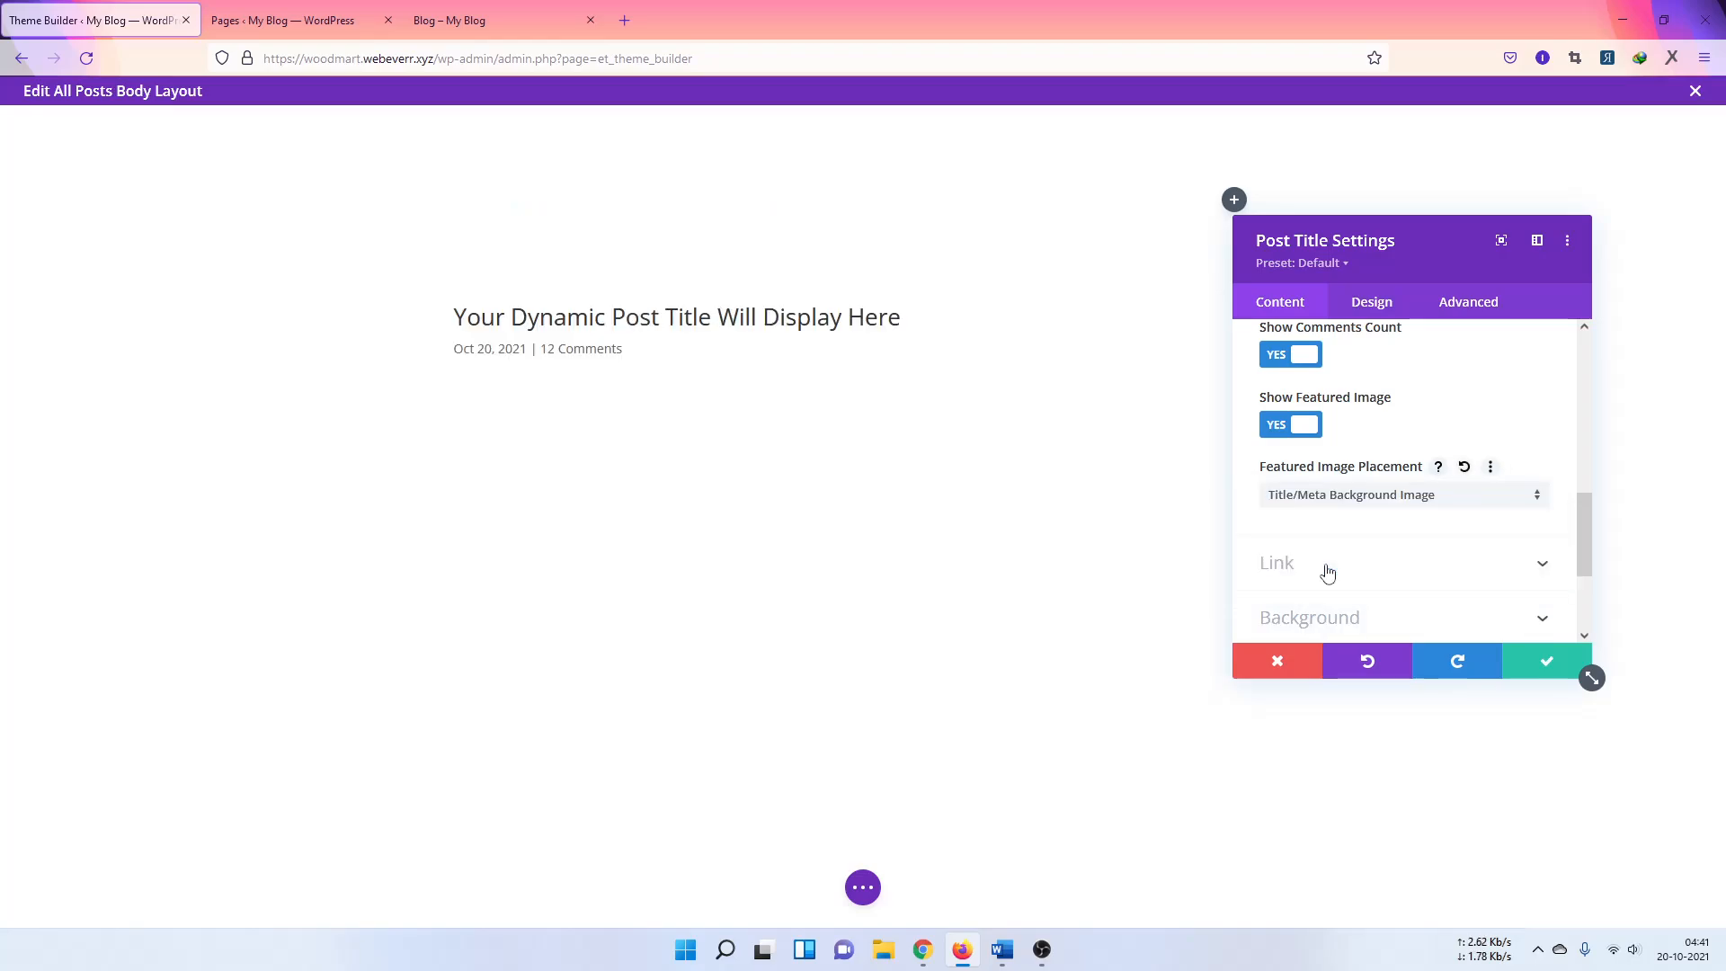
click(1361, 507)
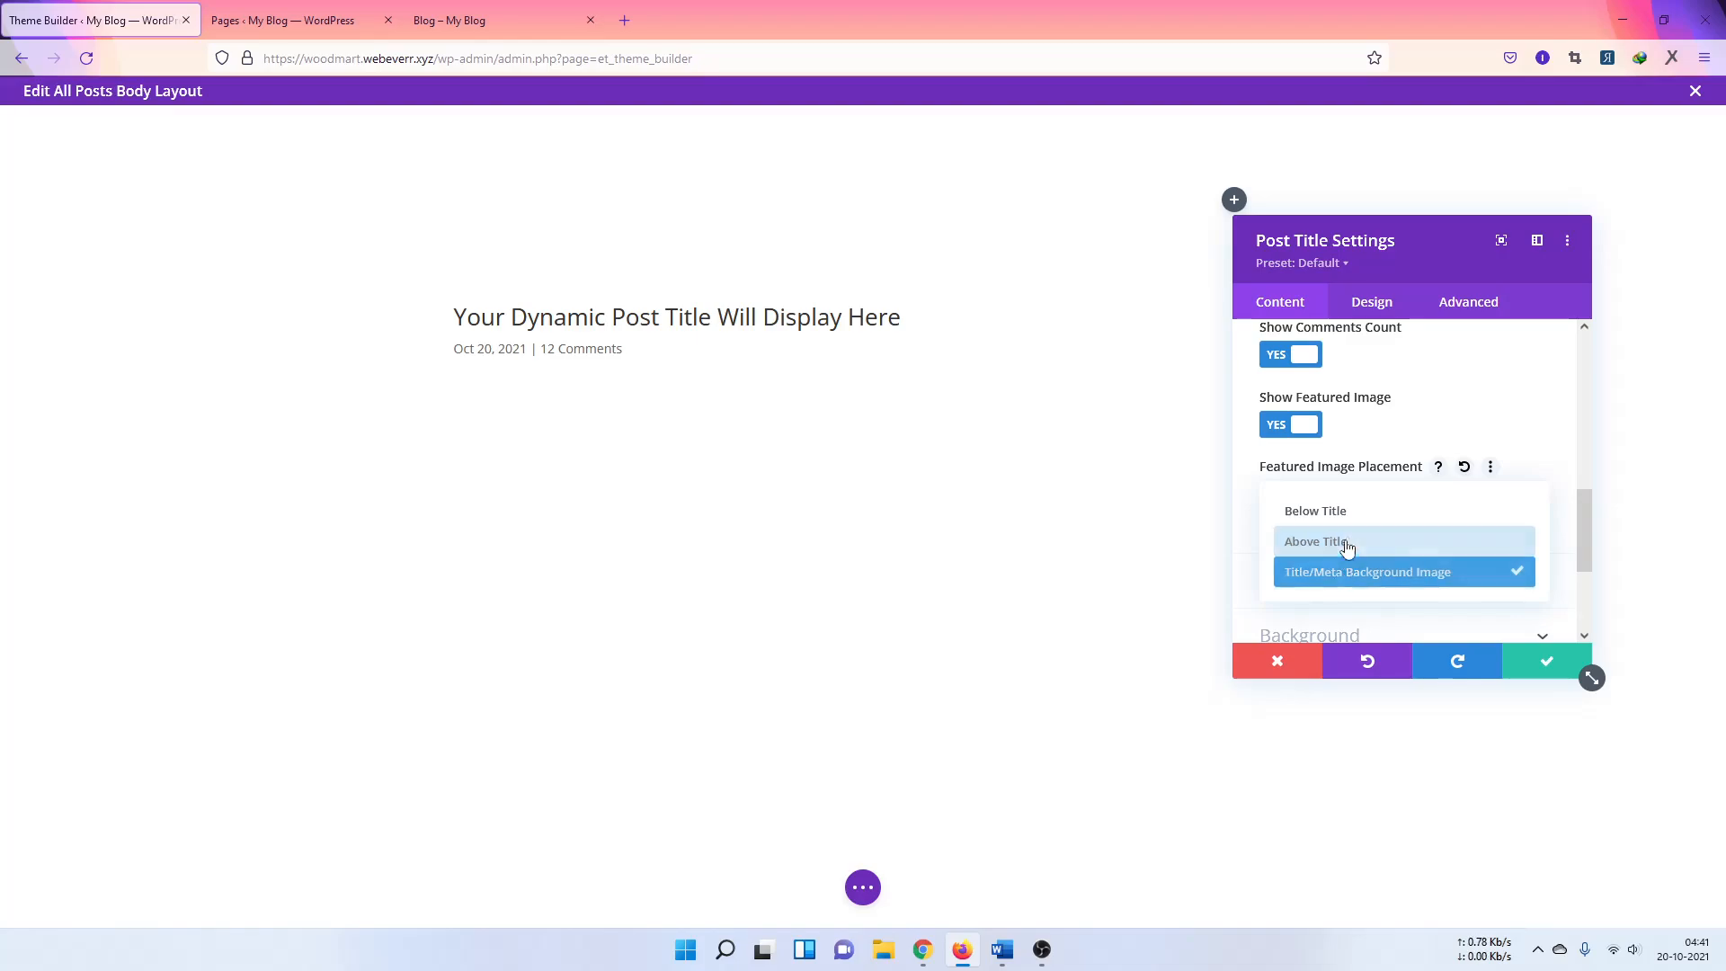
click(1327, 544)
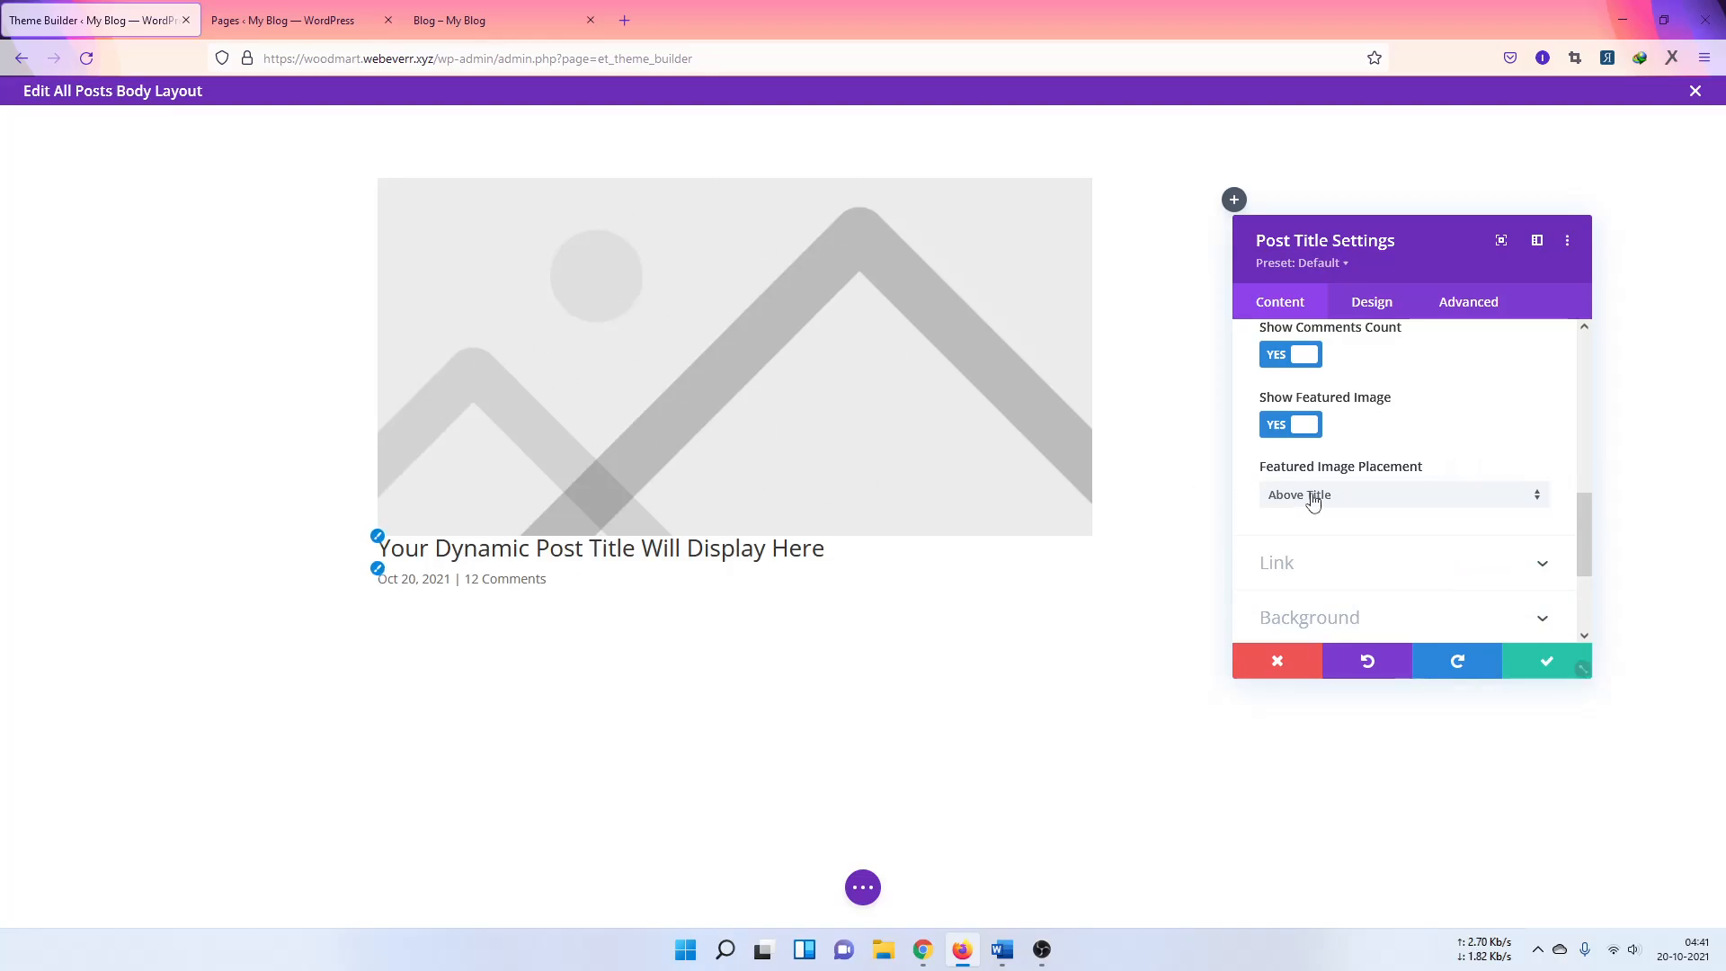
Step: Try a dynamic Post Link to the Hello world! post as the Post Title module's link URL, then discard it
scroll(1402, 504, down, 1)
click(1330, 460)
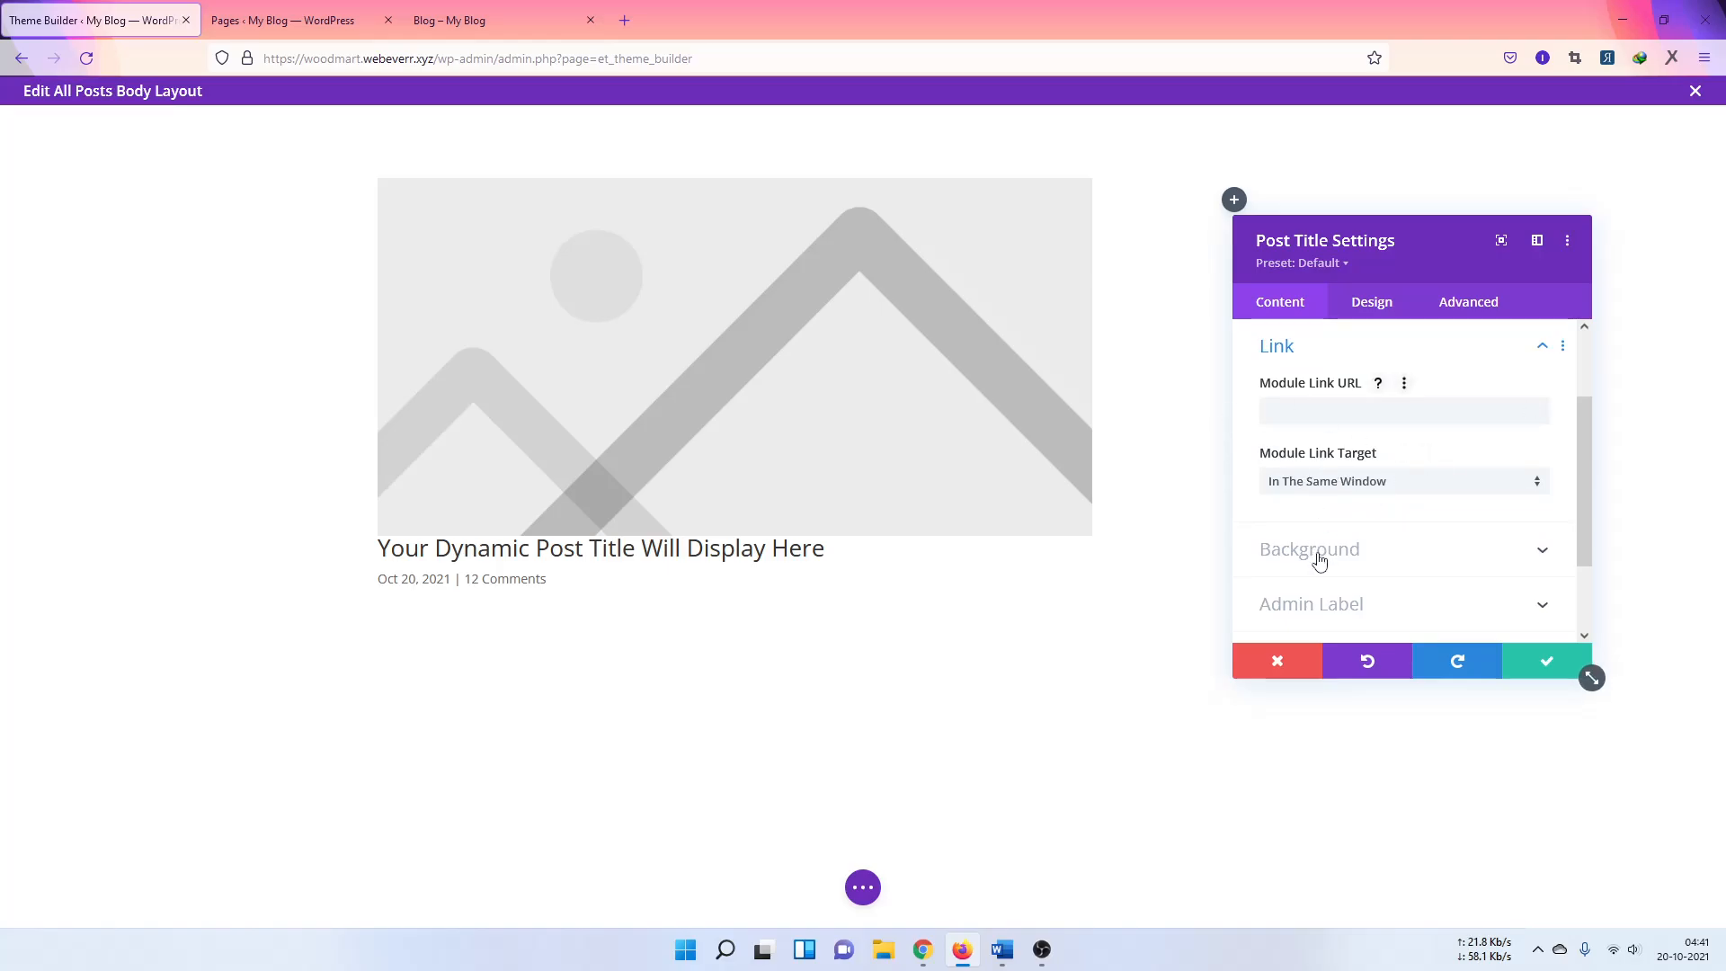
click(1530, 415)
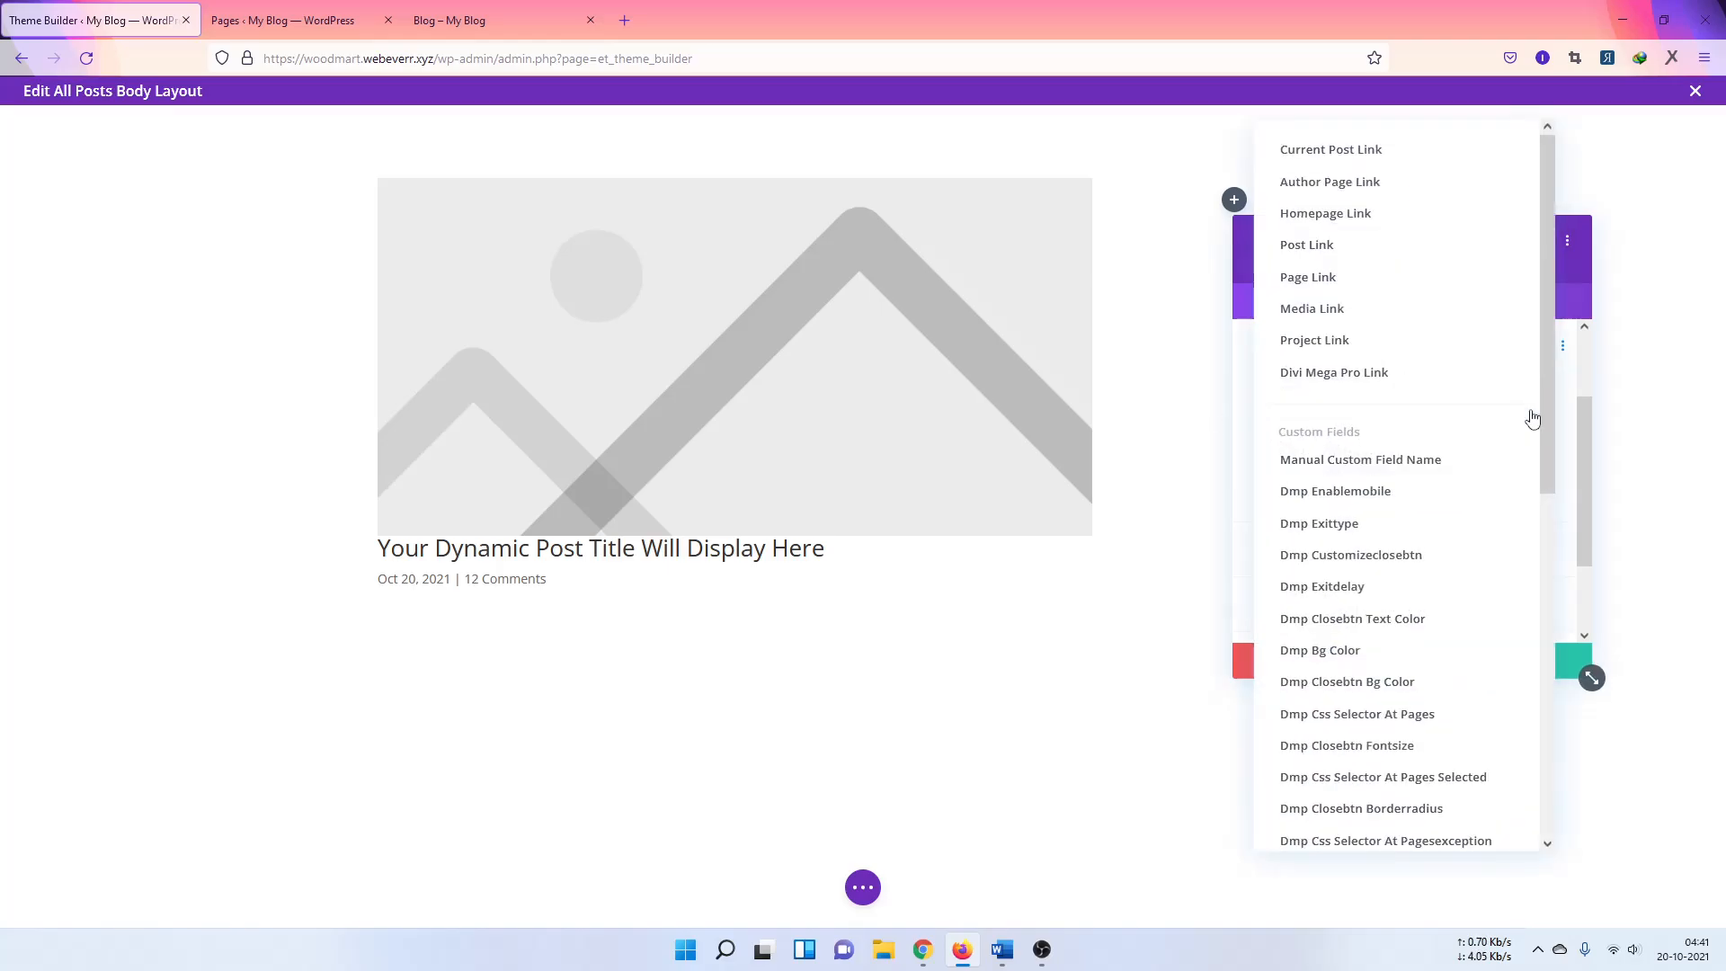
click(1330, 261)
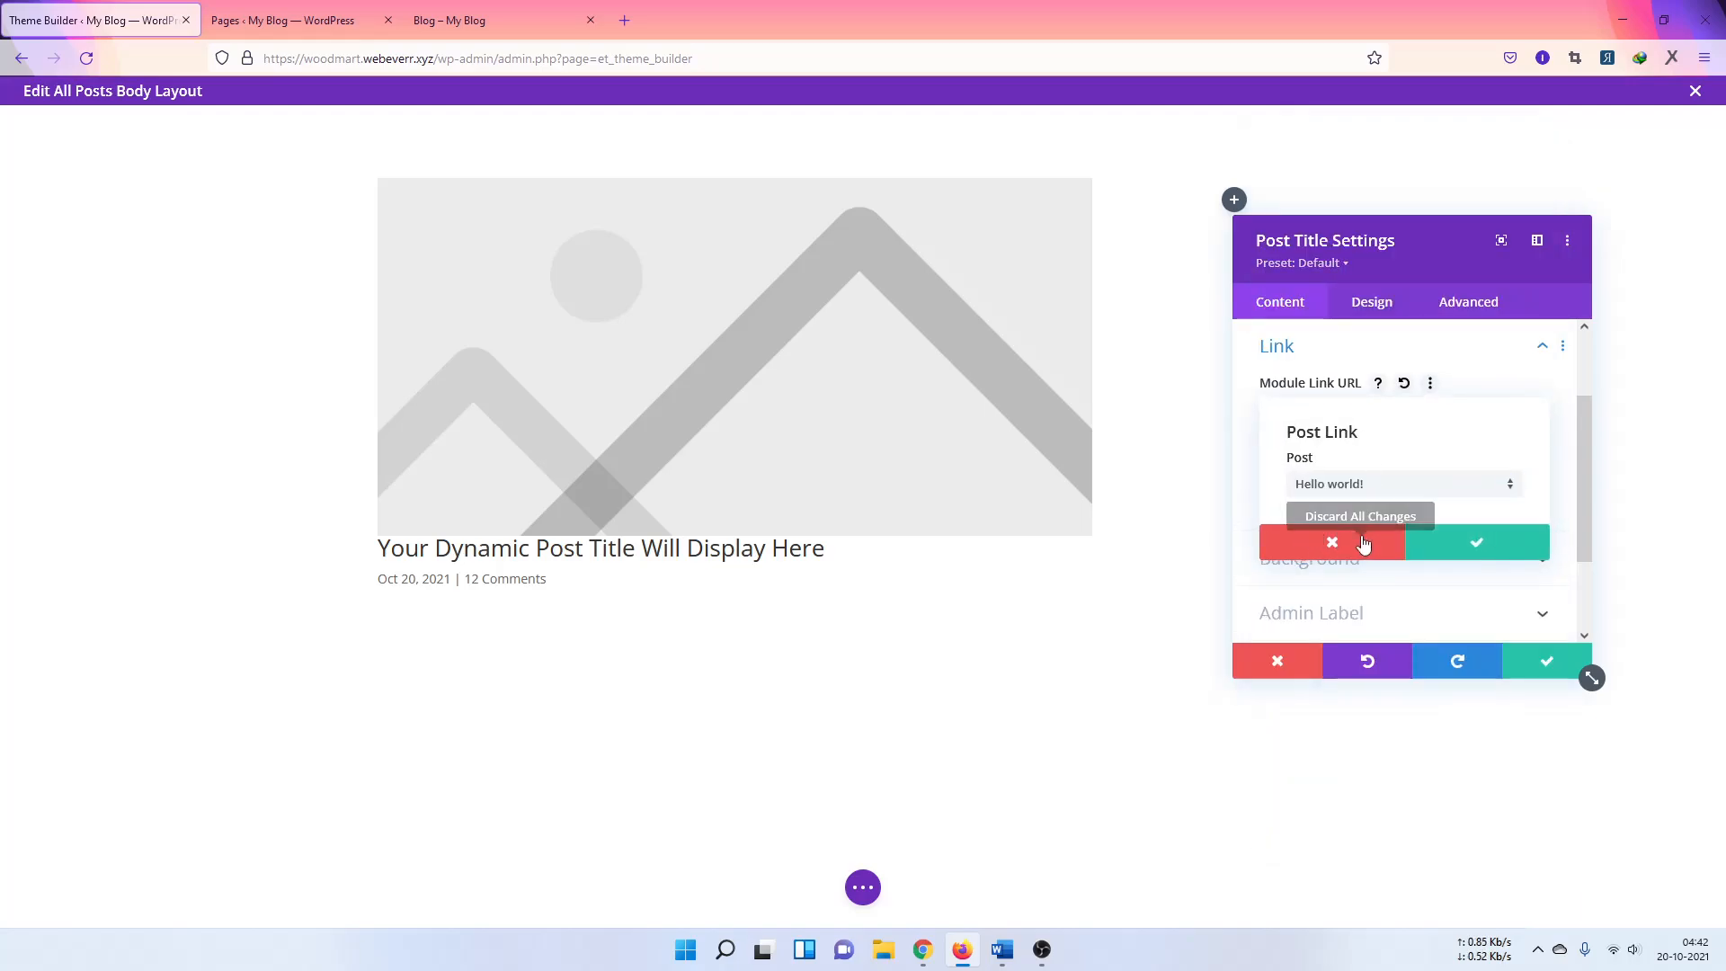
click(1362, 543)
click(1536, 420)
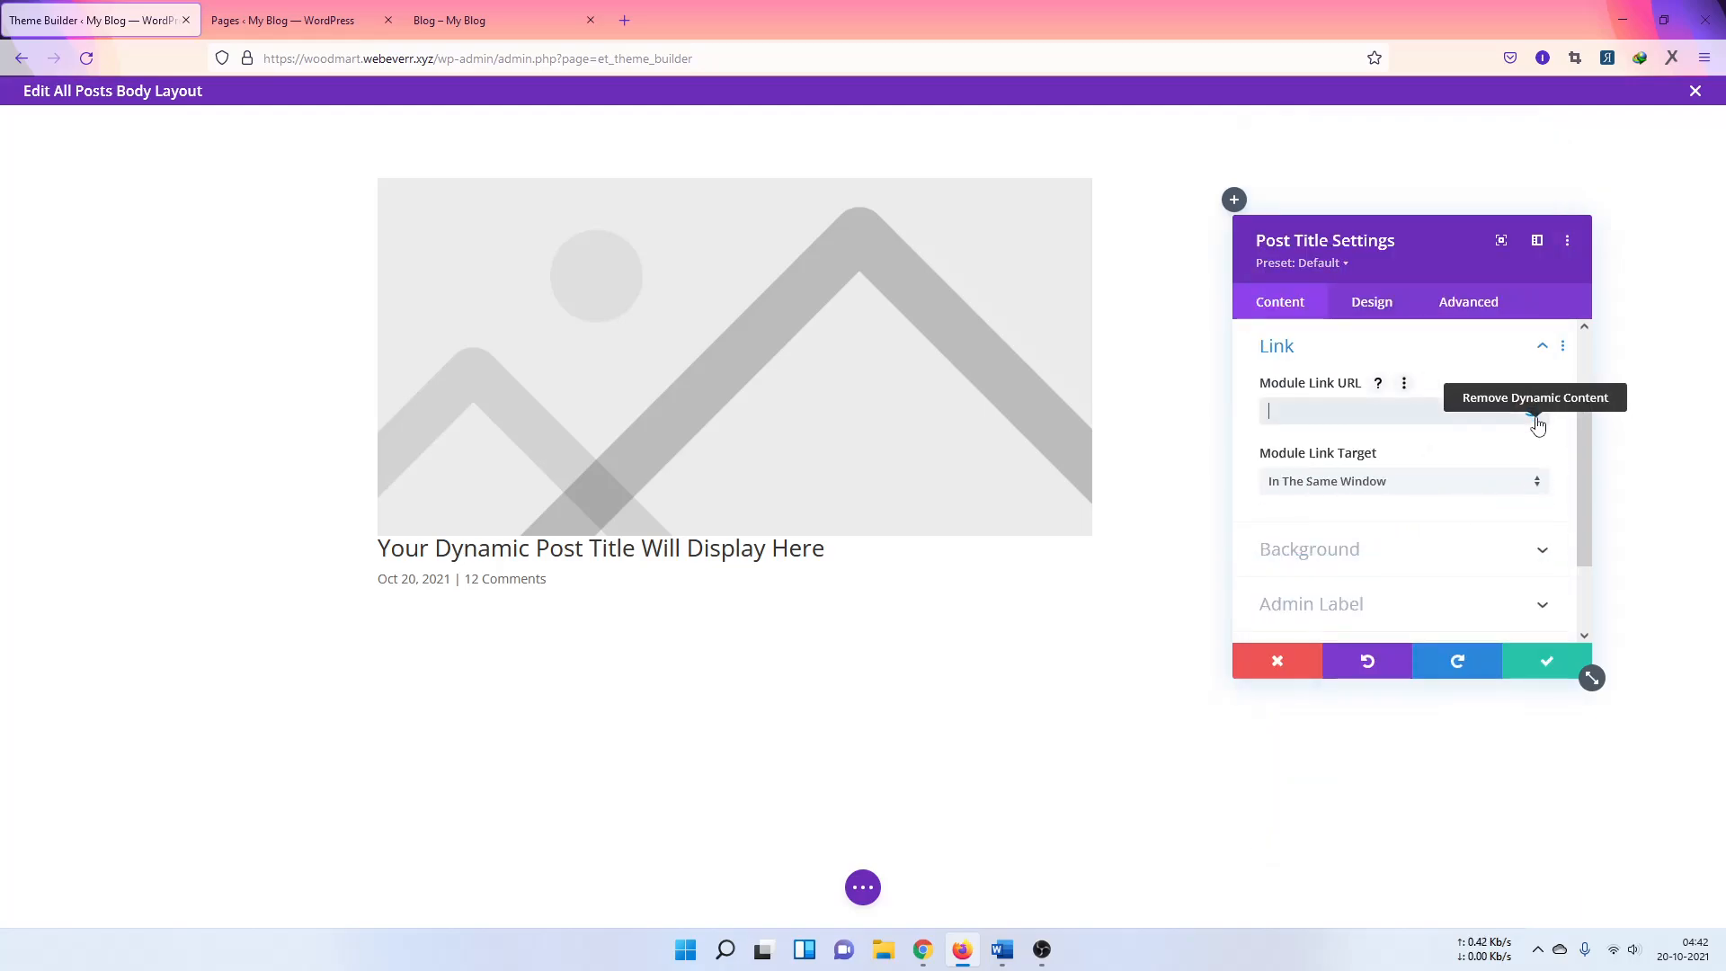
Step: Set the Post Title module's link URL to the dynamic Current Post Link
click(1535, 418)
scroll(1403, 378, down, 2)
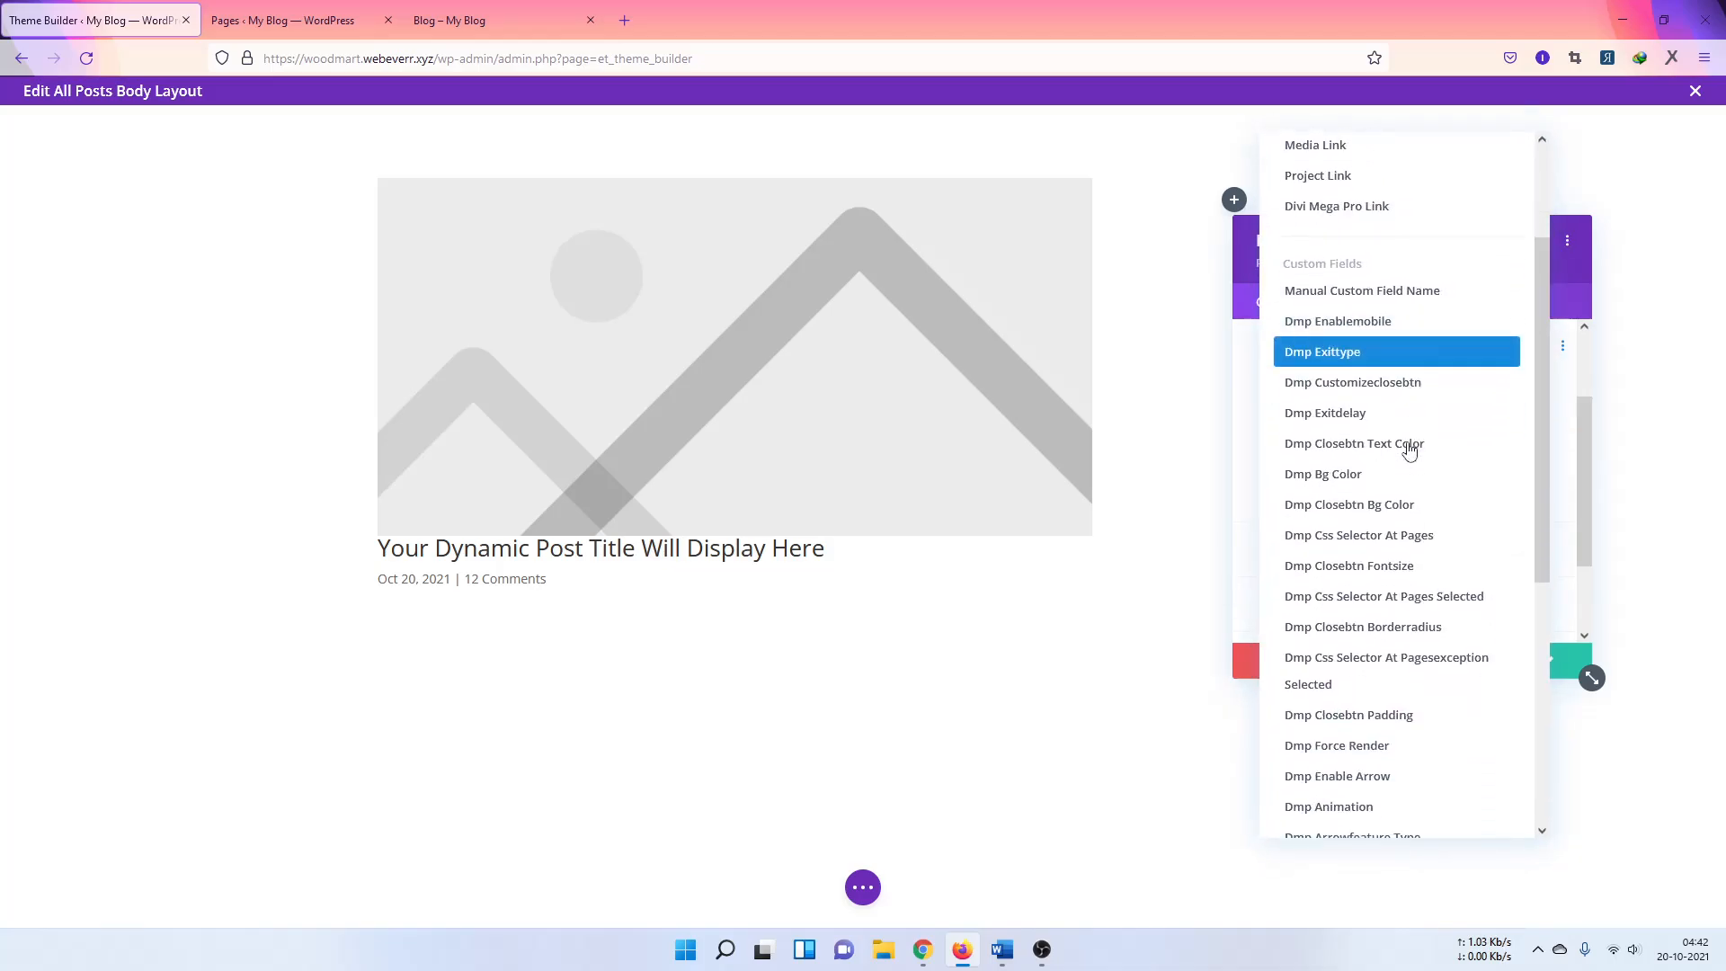
scroll(1411, 450, up, 2)
click(1333, 171)
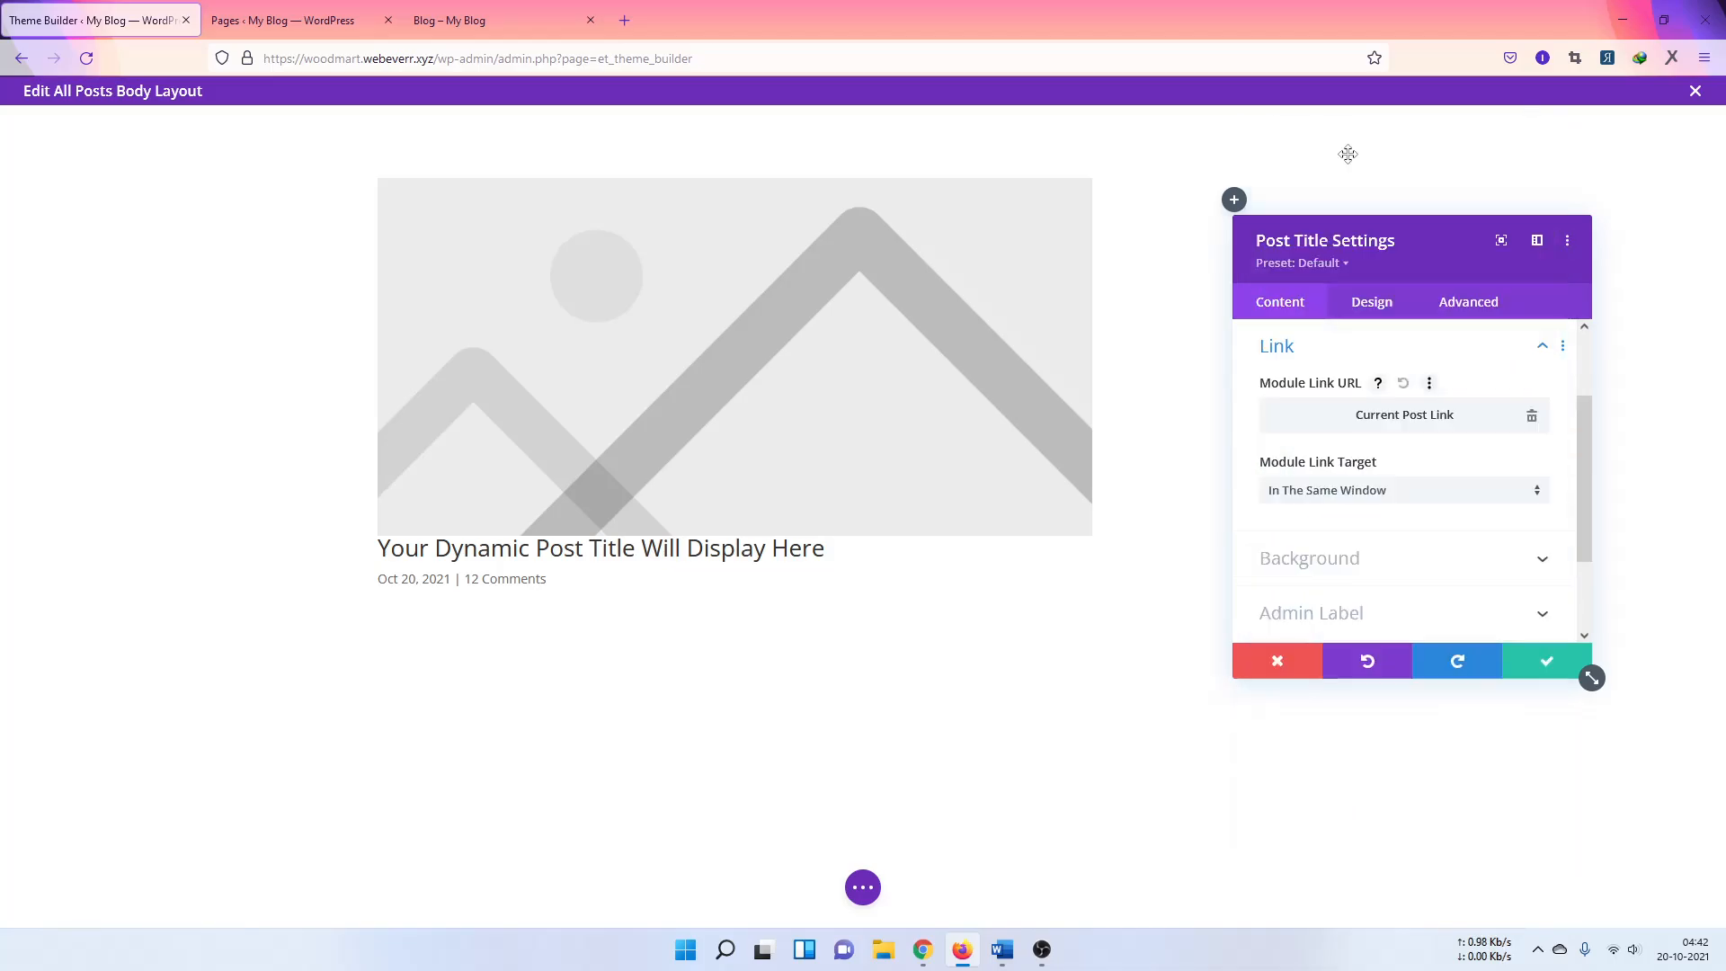
Step: Look over the Post Title module's background options and collapse them again
scroll(1393, 539, down, 1)
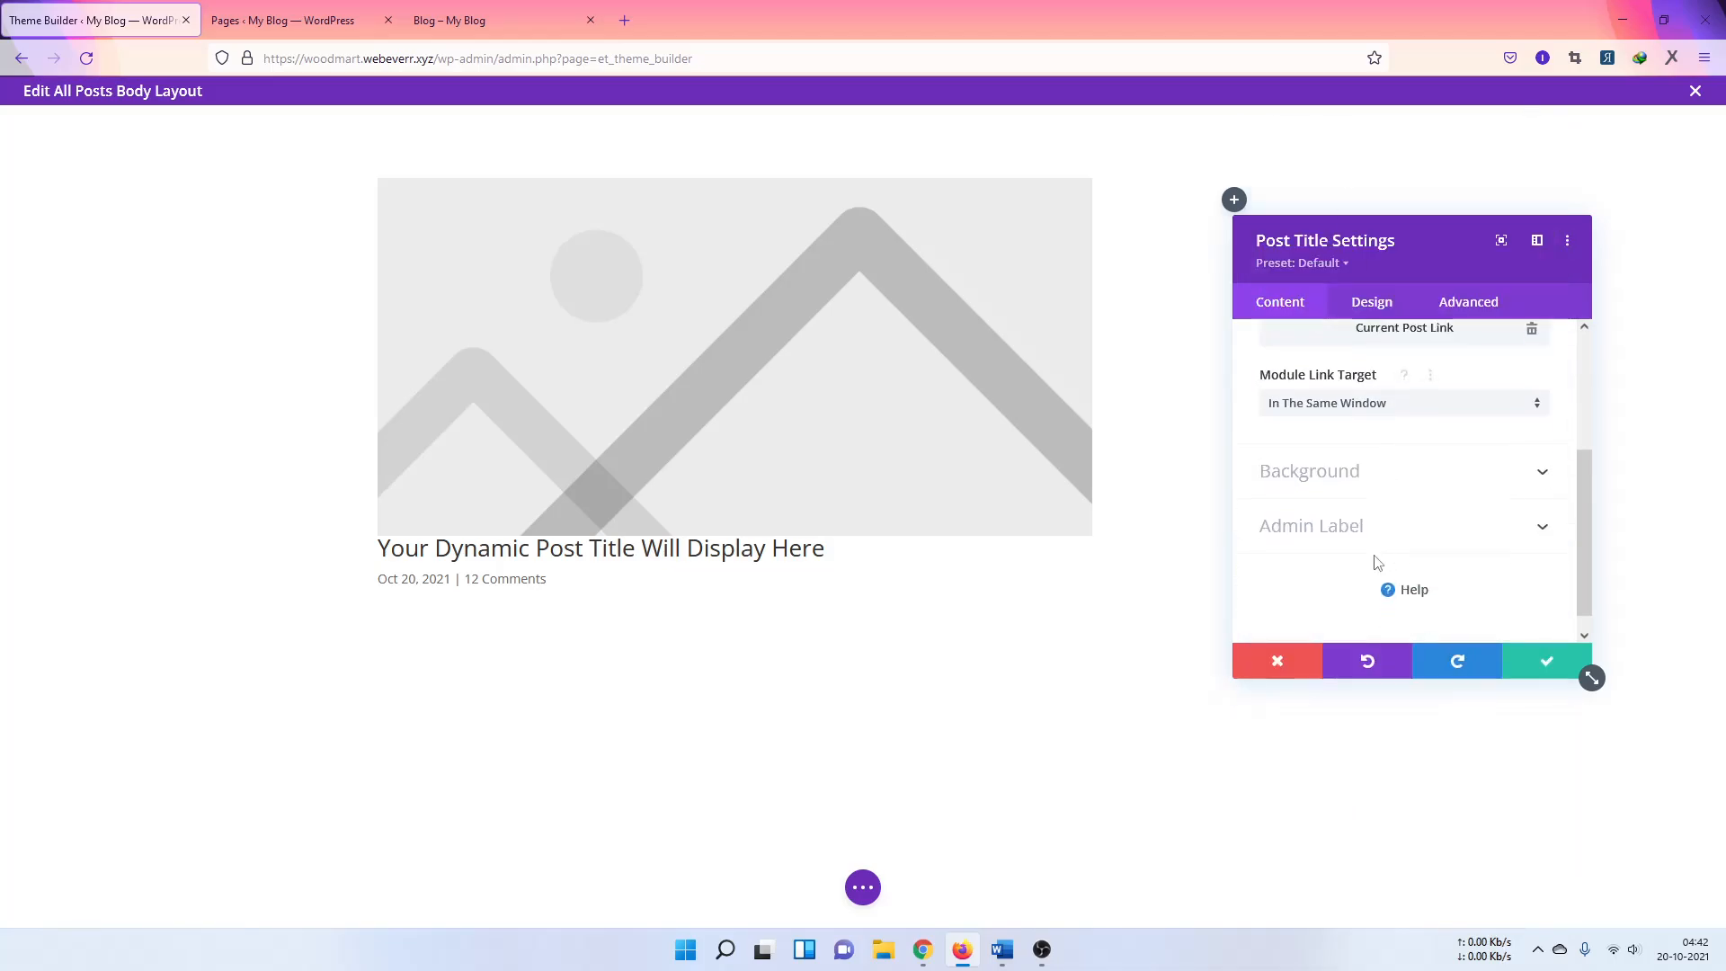
click(1418, 458)
click(1367, 353)
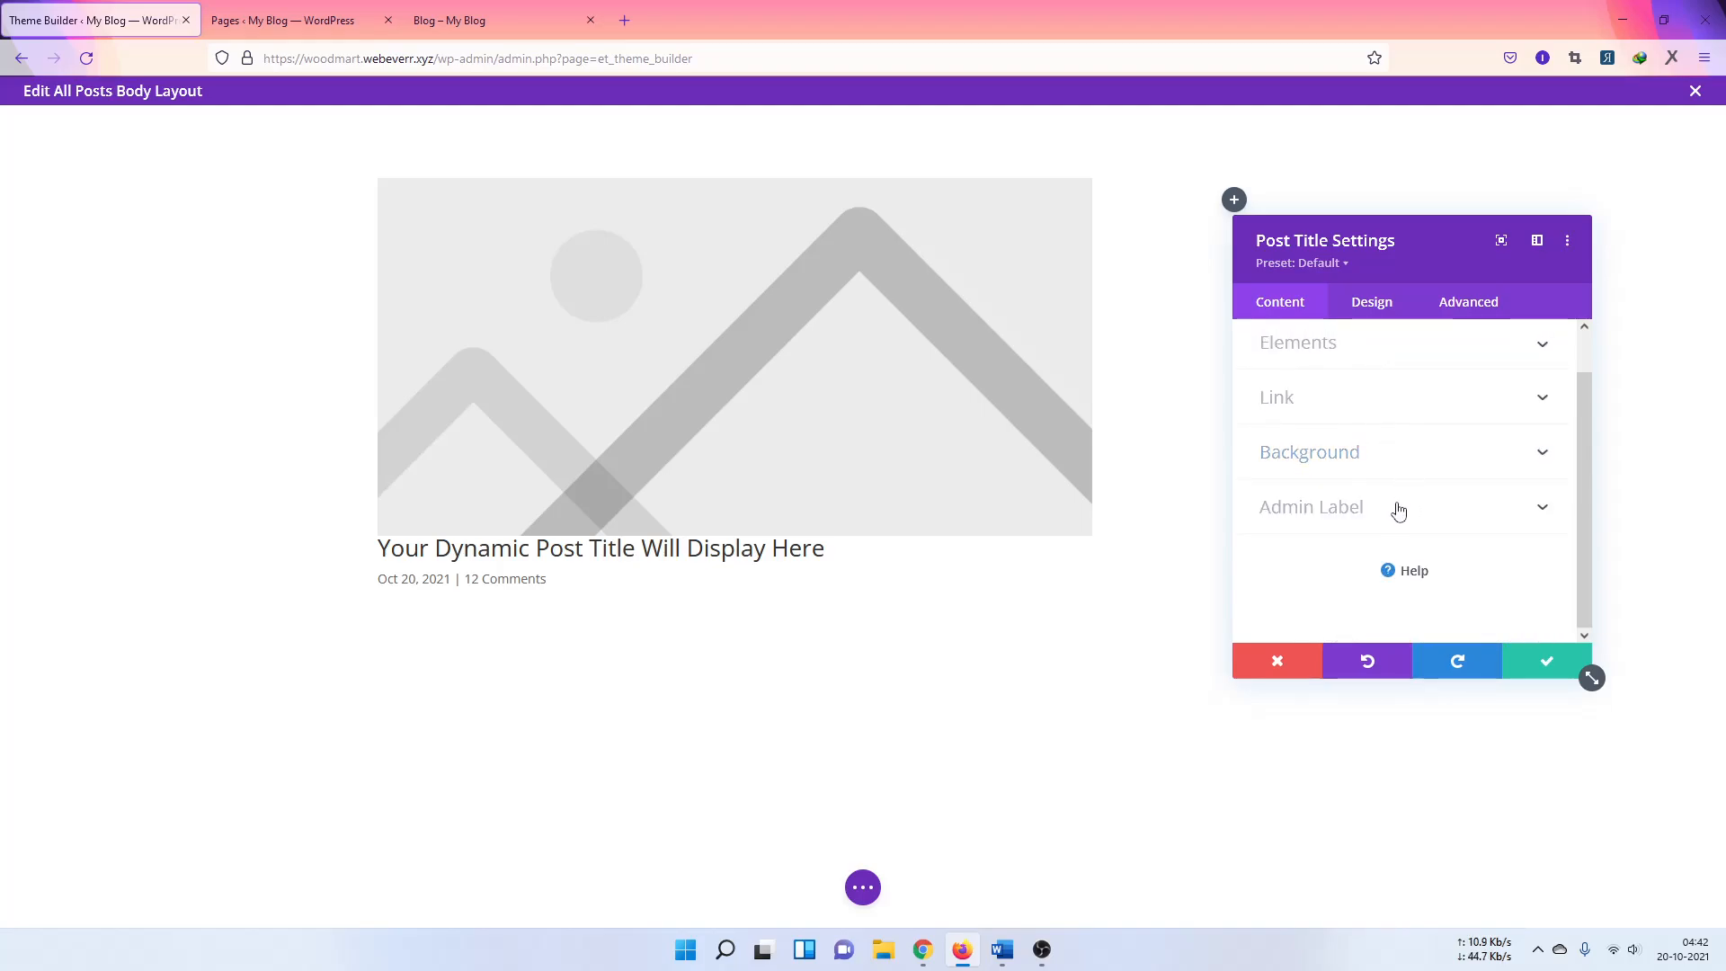
scroll(1395, 476, up, 1)
Step: Try Abhaya Libre as the Post Title module's title font, then set the font to Advent Pro
click(1383, 299)
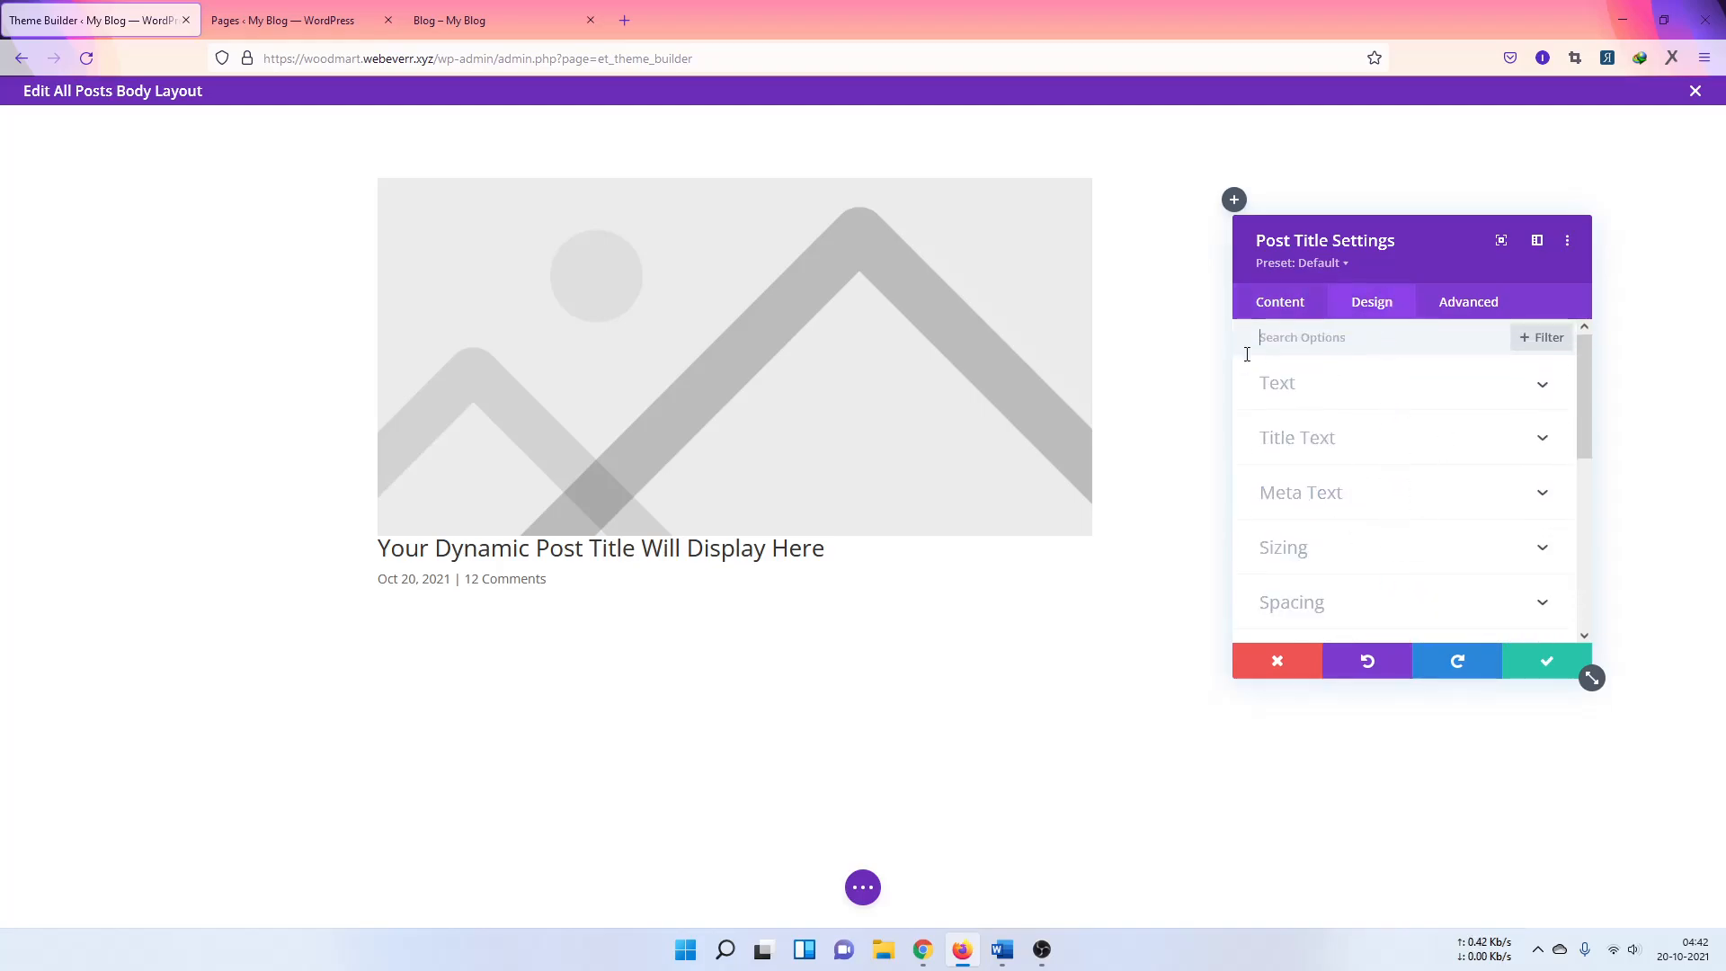
click(1292, 388)
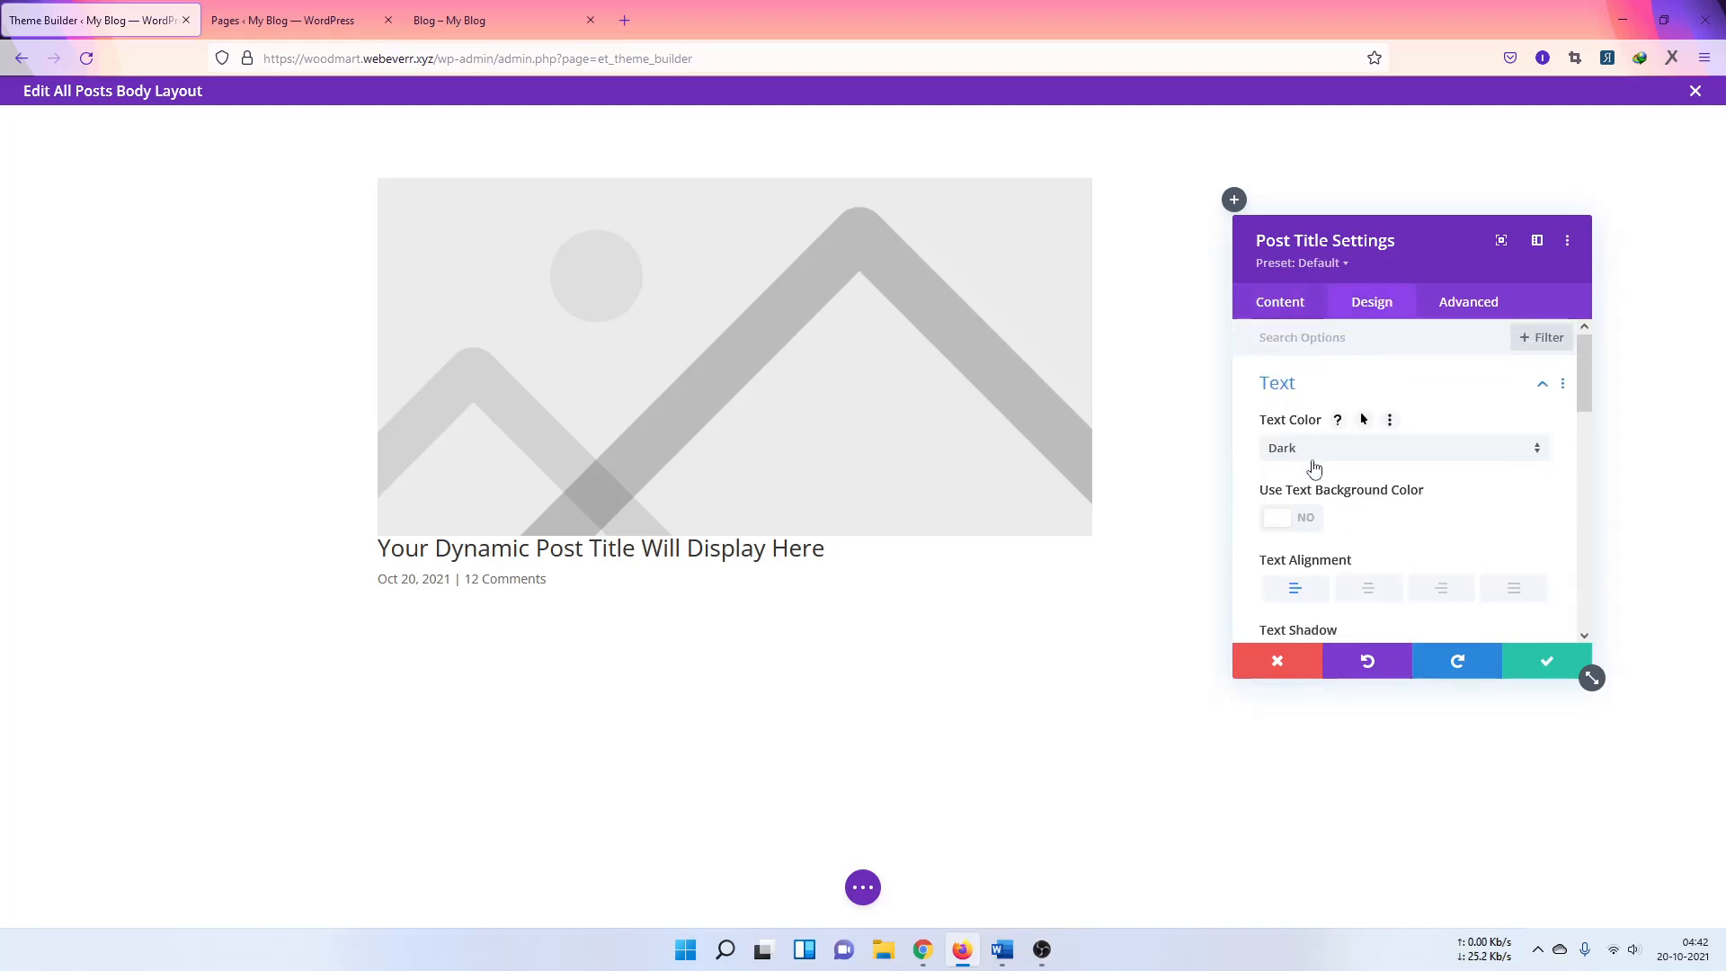
scroll(1314, 467, down, 5)
click(1338, 430)
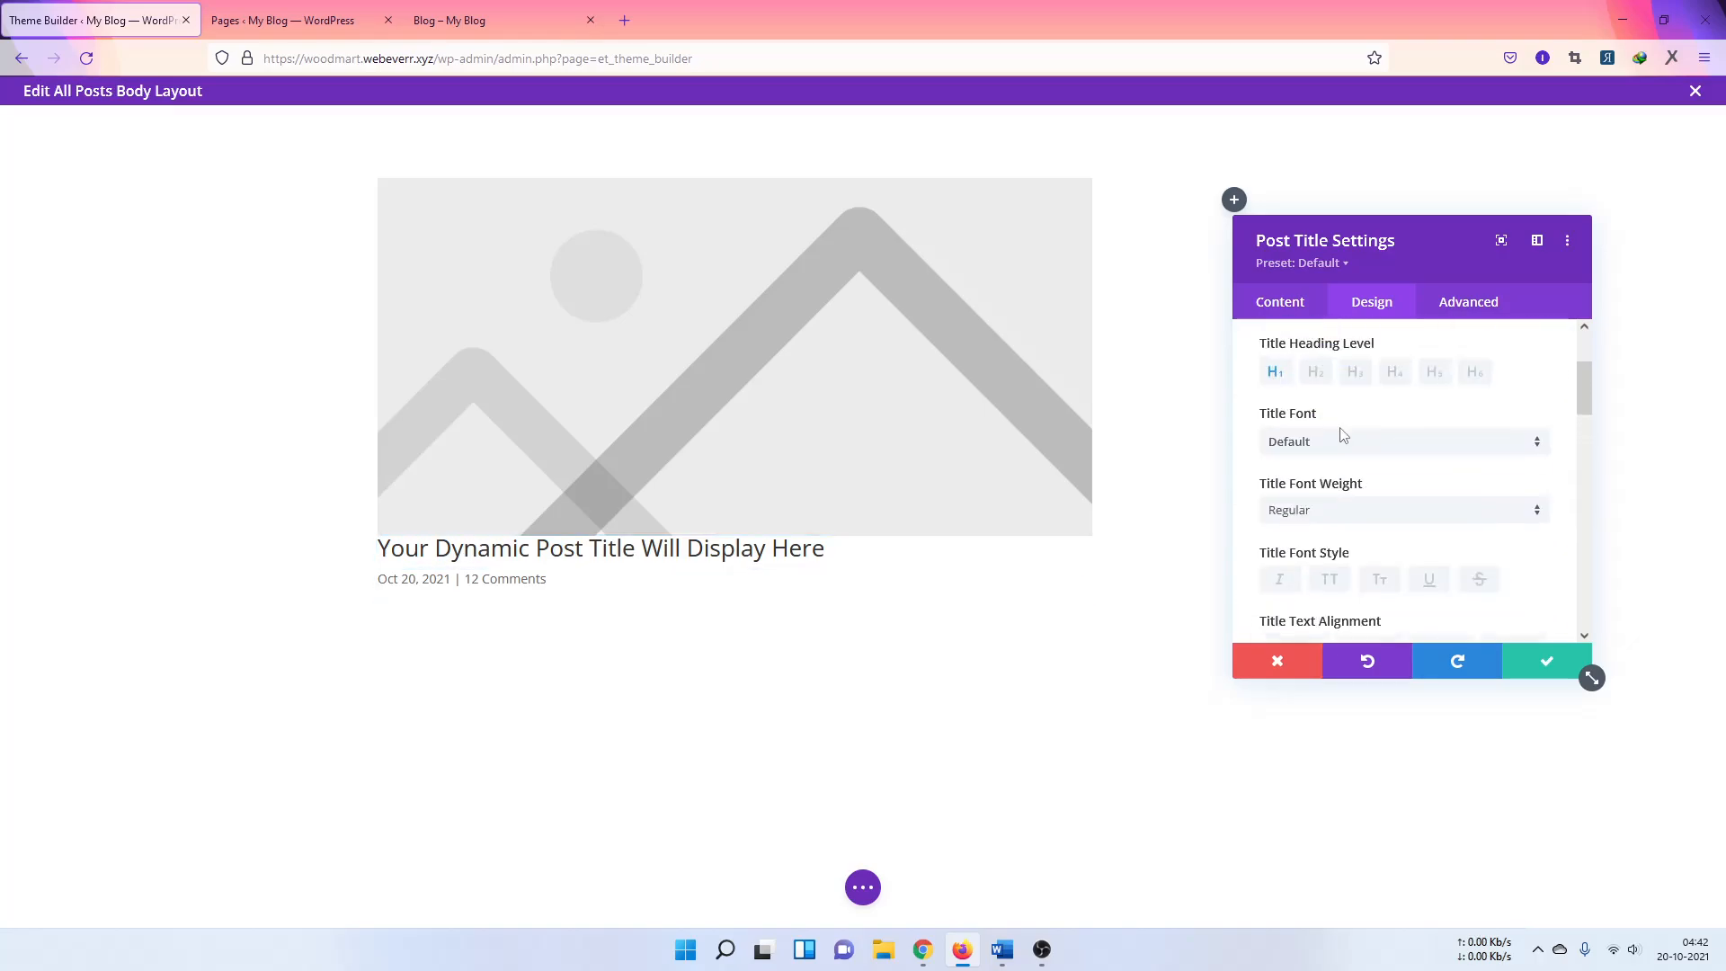
scroll(1342, 442, down, 2)
scroll(1340, 446, up, 3)
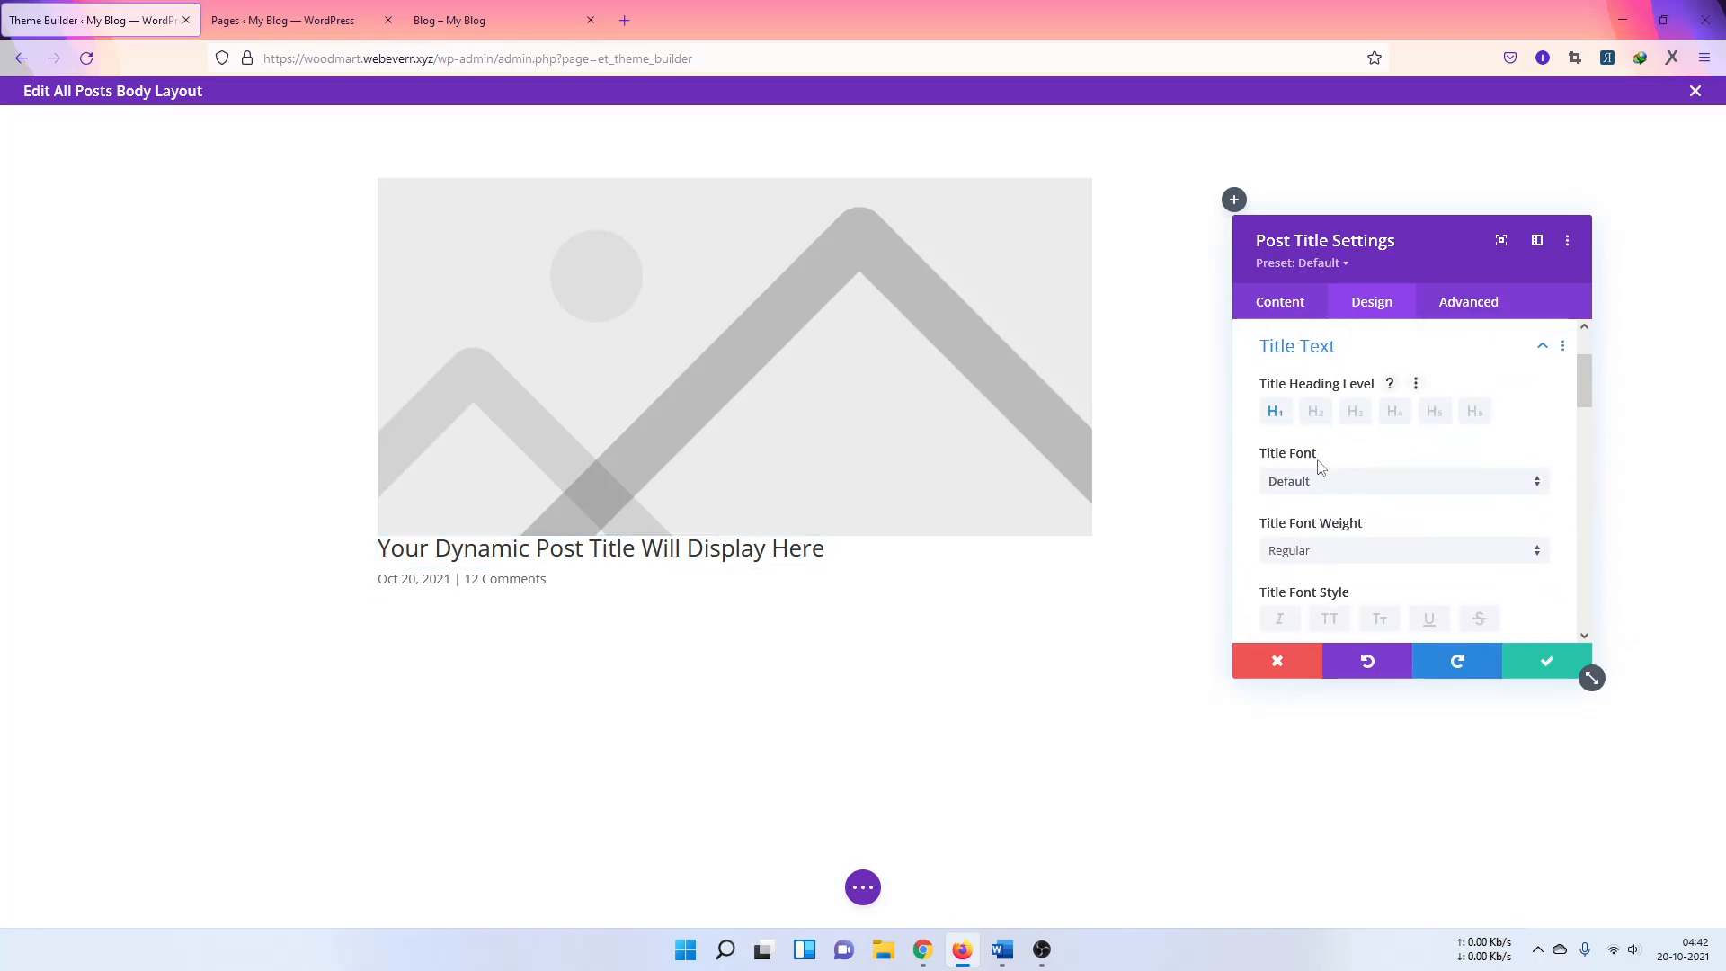
click(1329, 484)
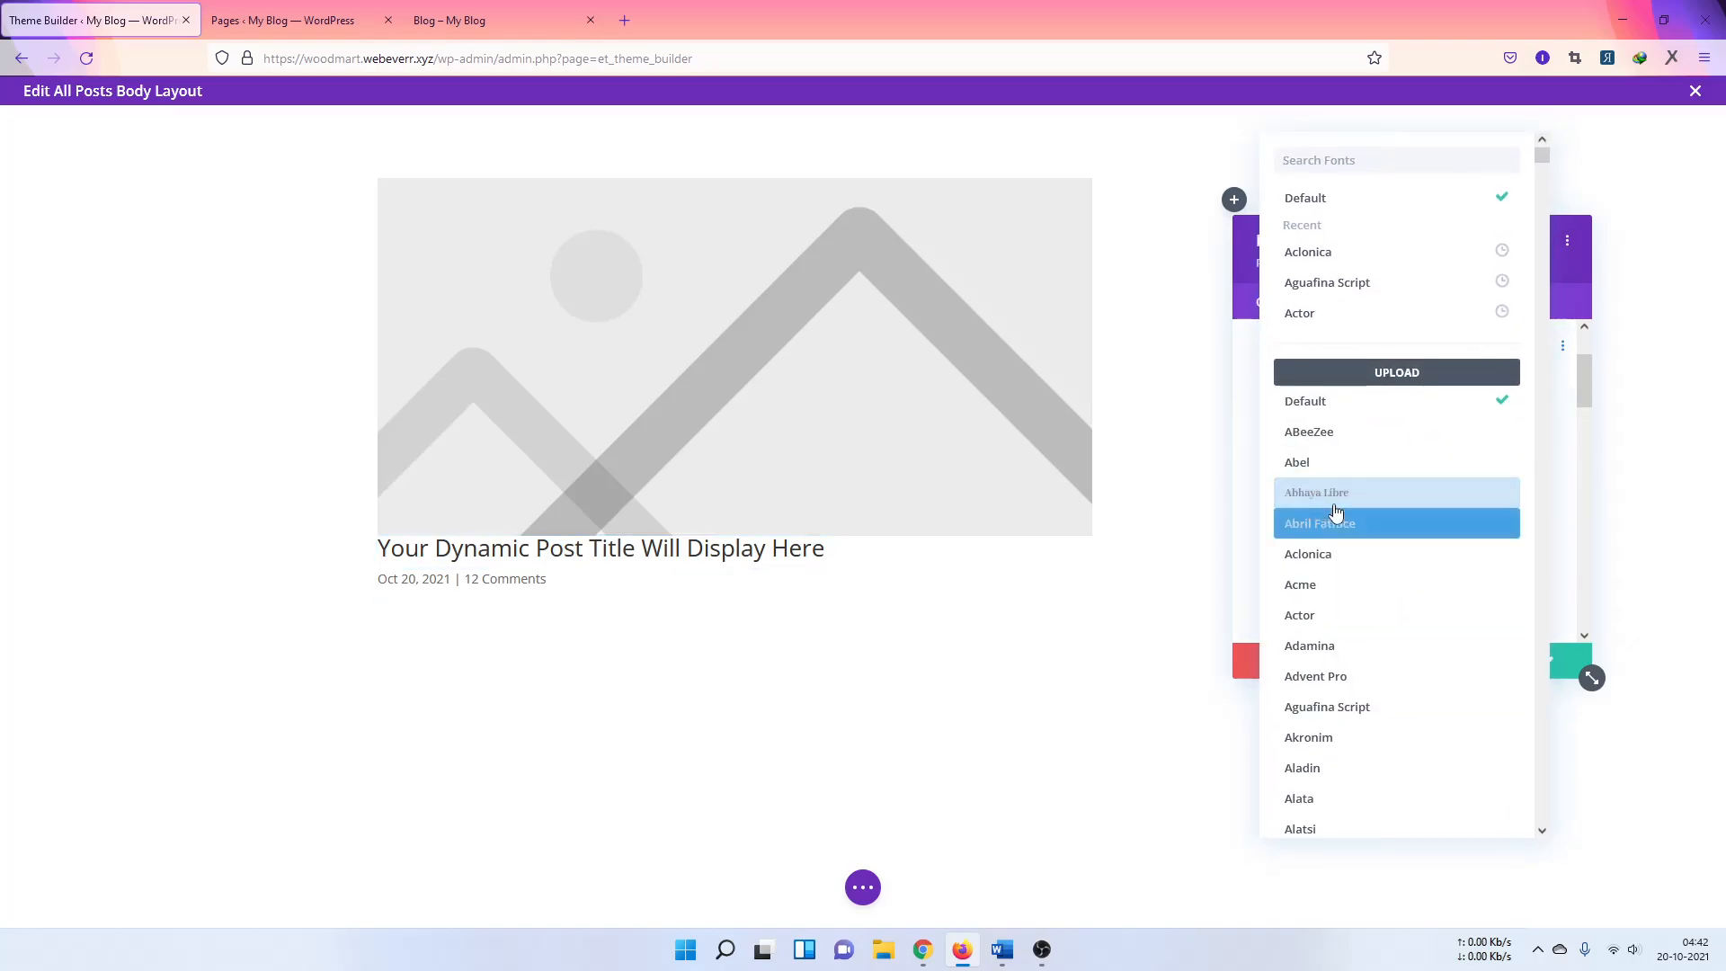
click(1335, 509)
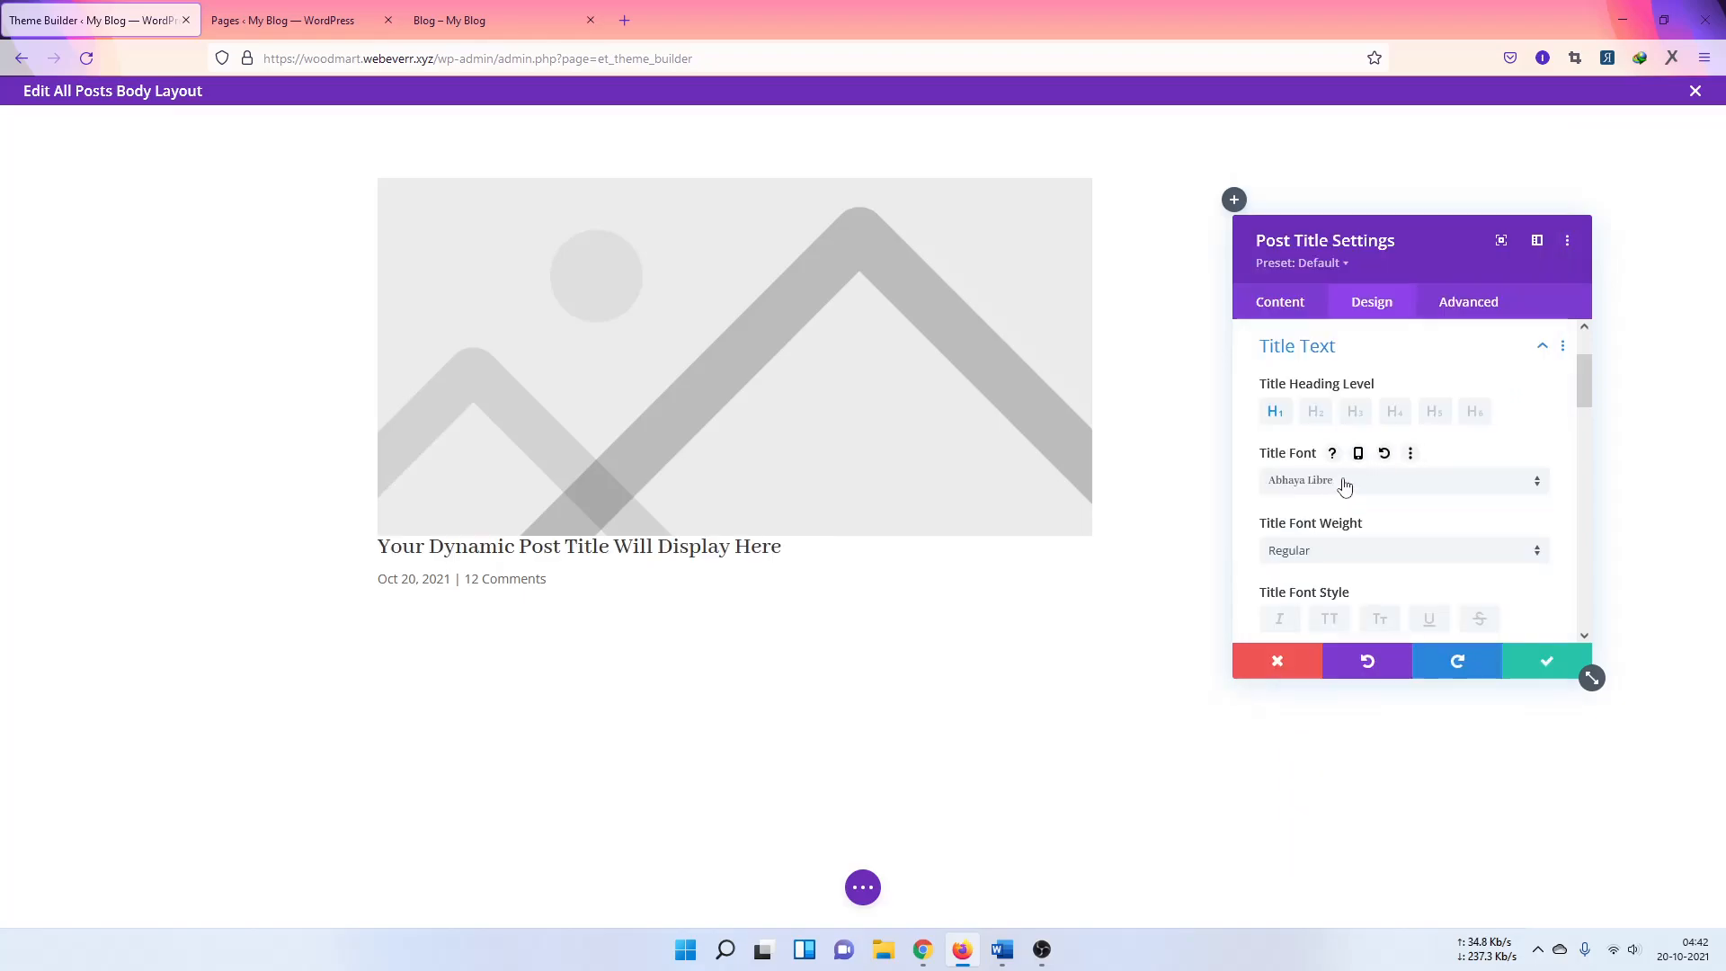
click(1343, 484)
click(1335, 685)
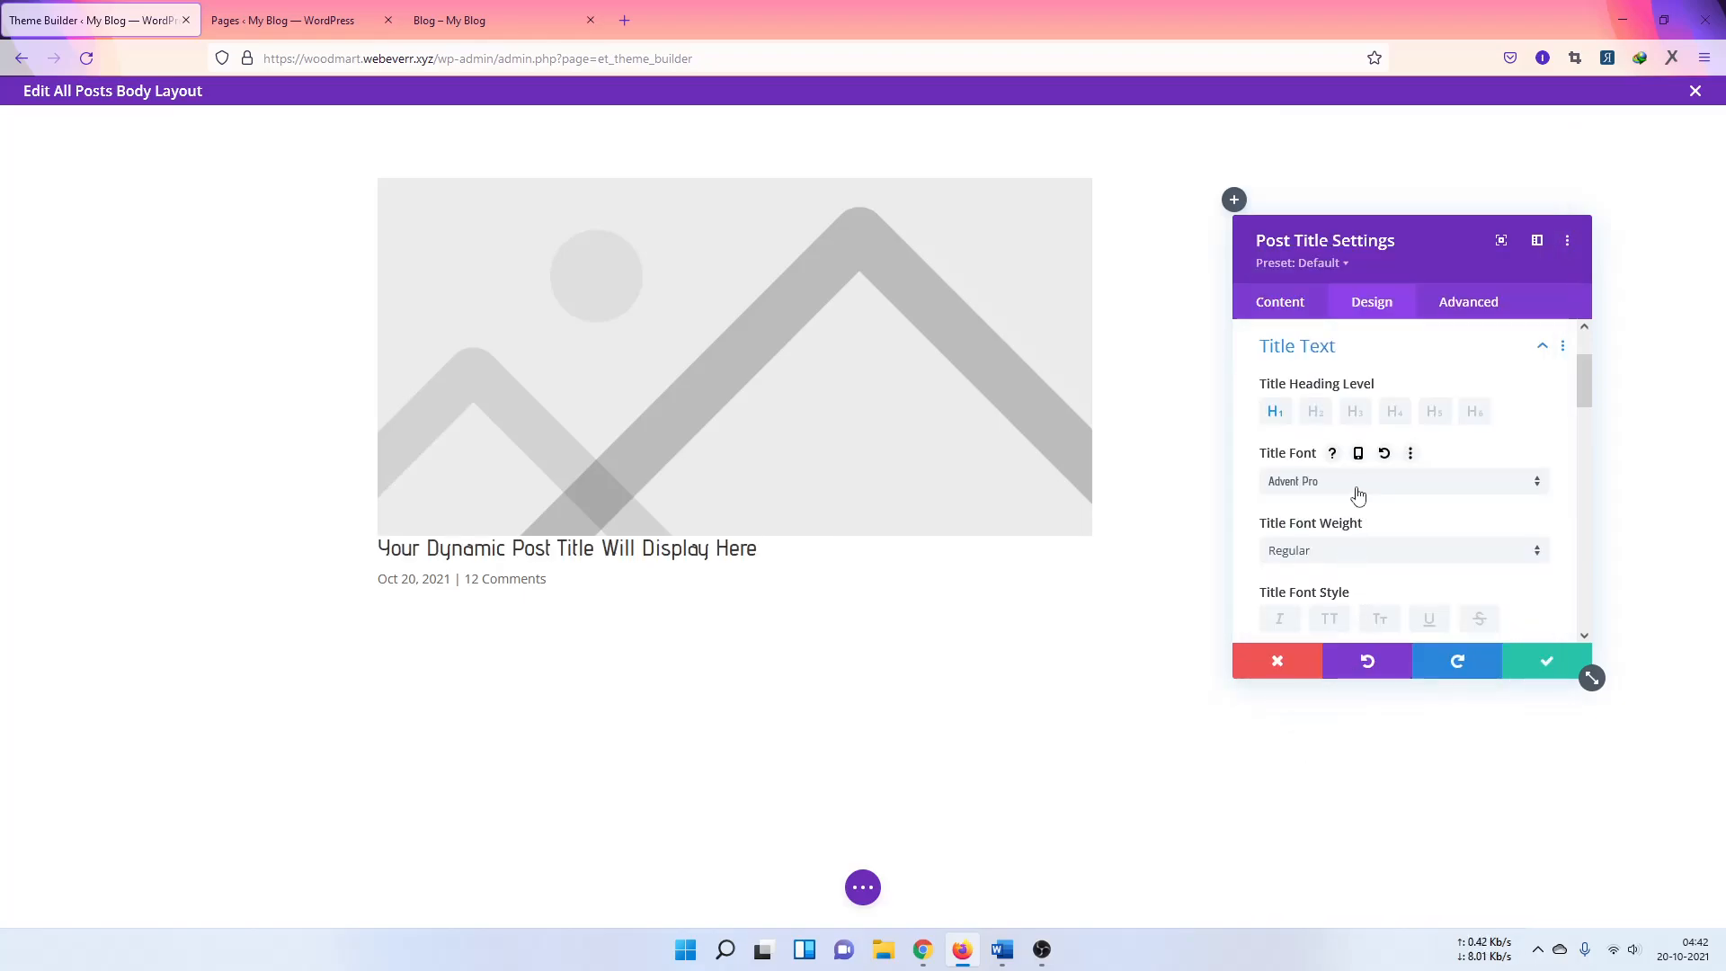
Step: Set the title text color to black
scroll(1358, 496, down, 2)
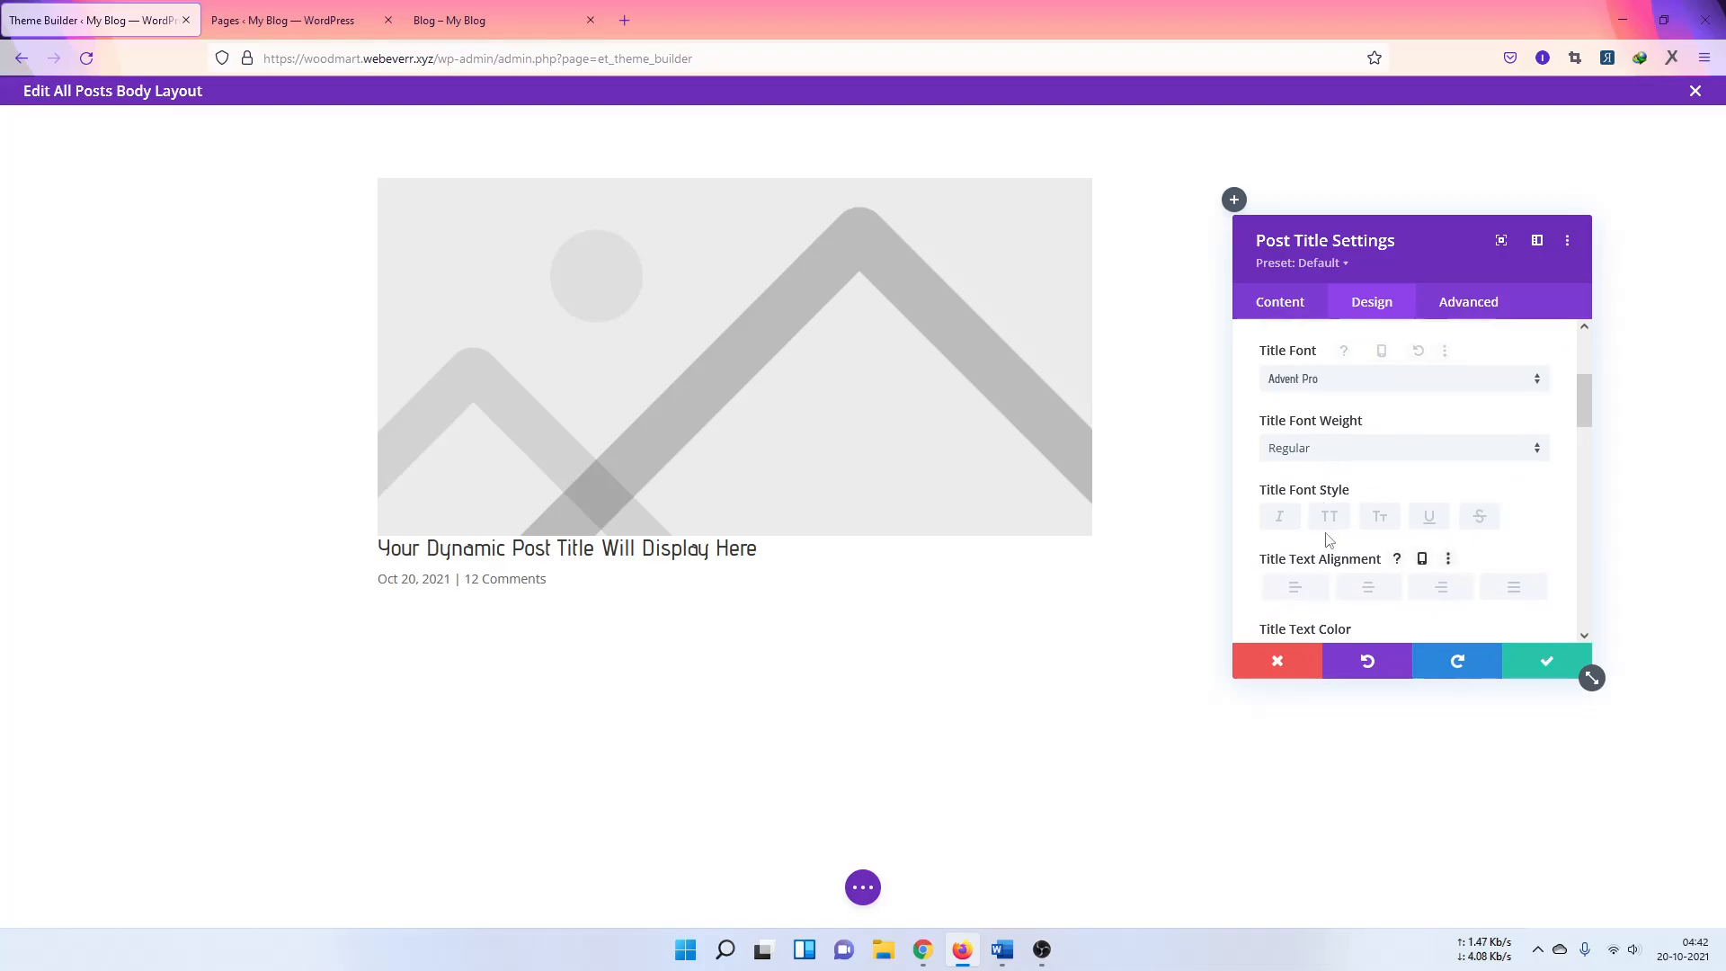
scroll(1347, 541, down, 1)
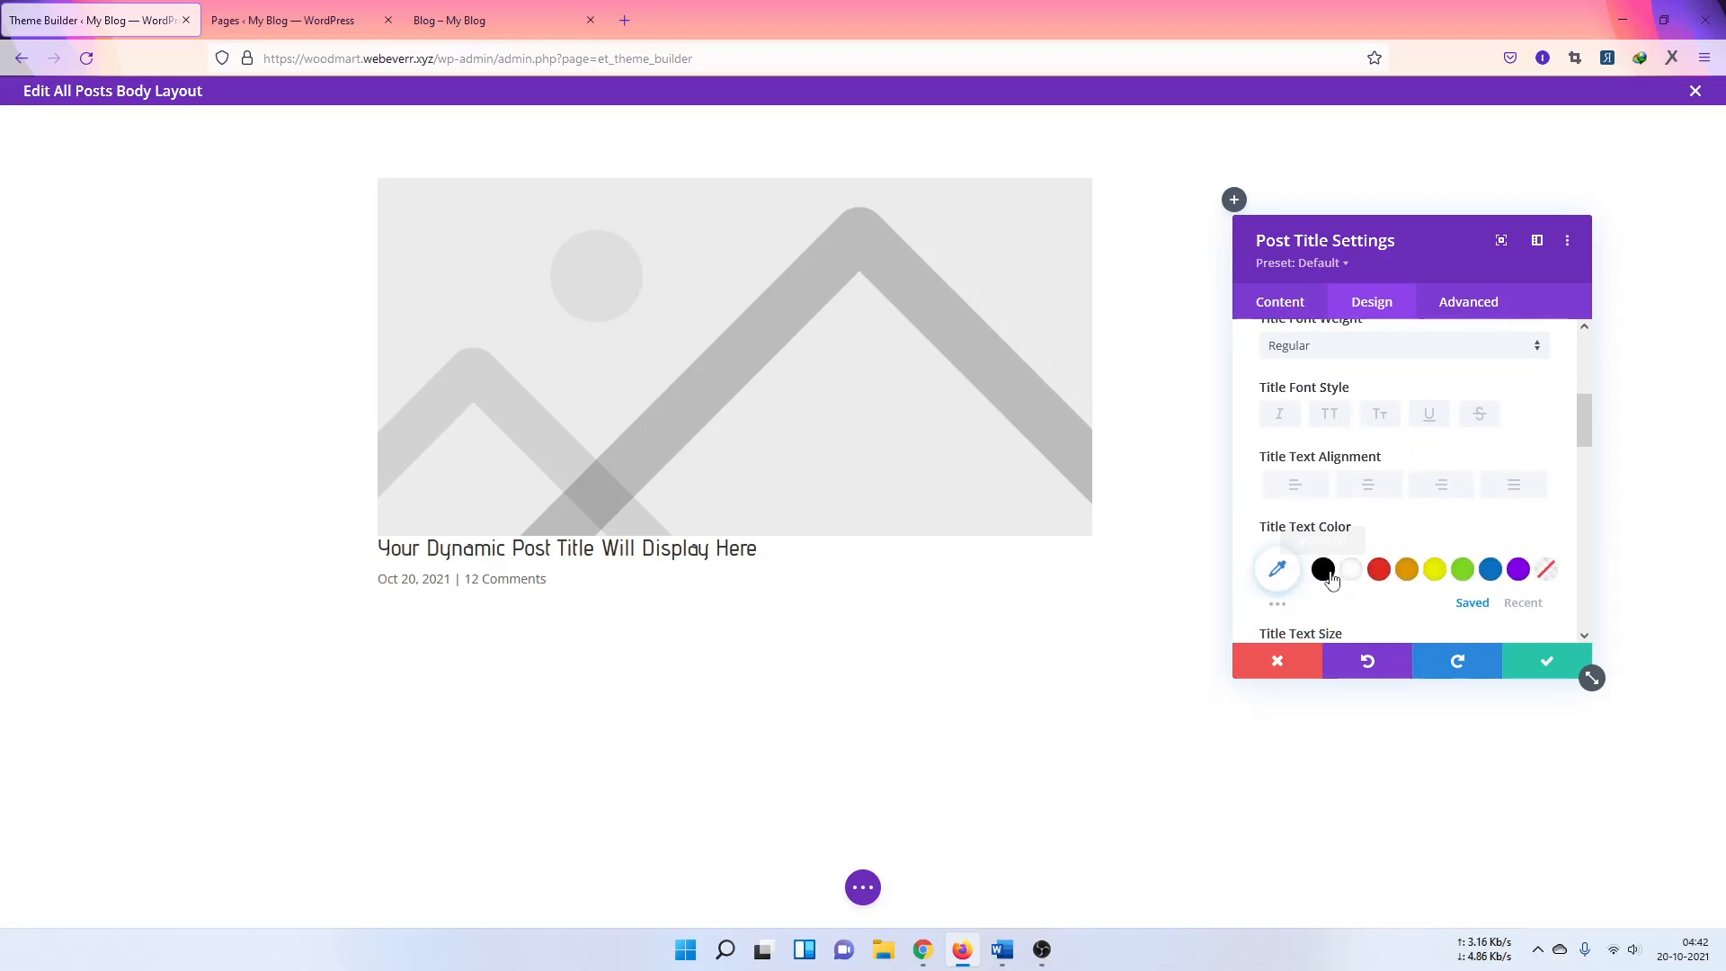
click(1325, 569)
Step: Apply the first text shadow preset to the post title and review its shadow settings
scroll(1392, 505, down, 4)
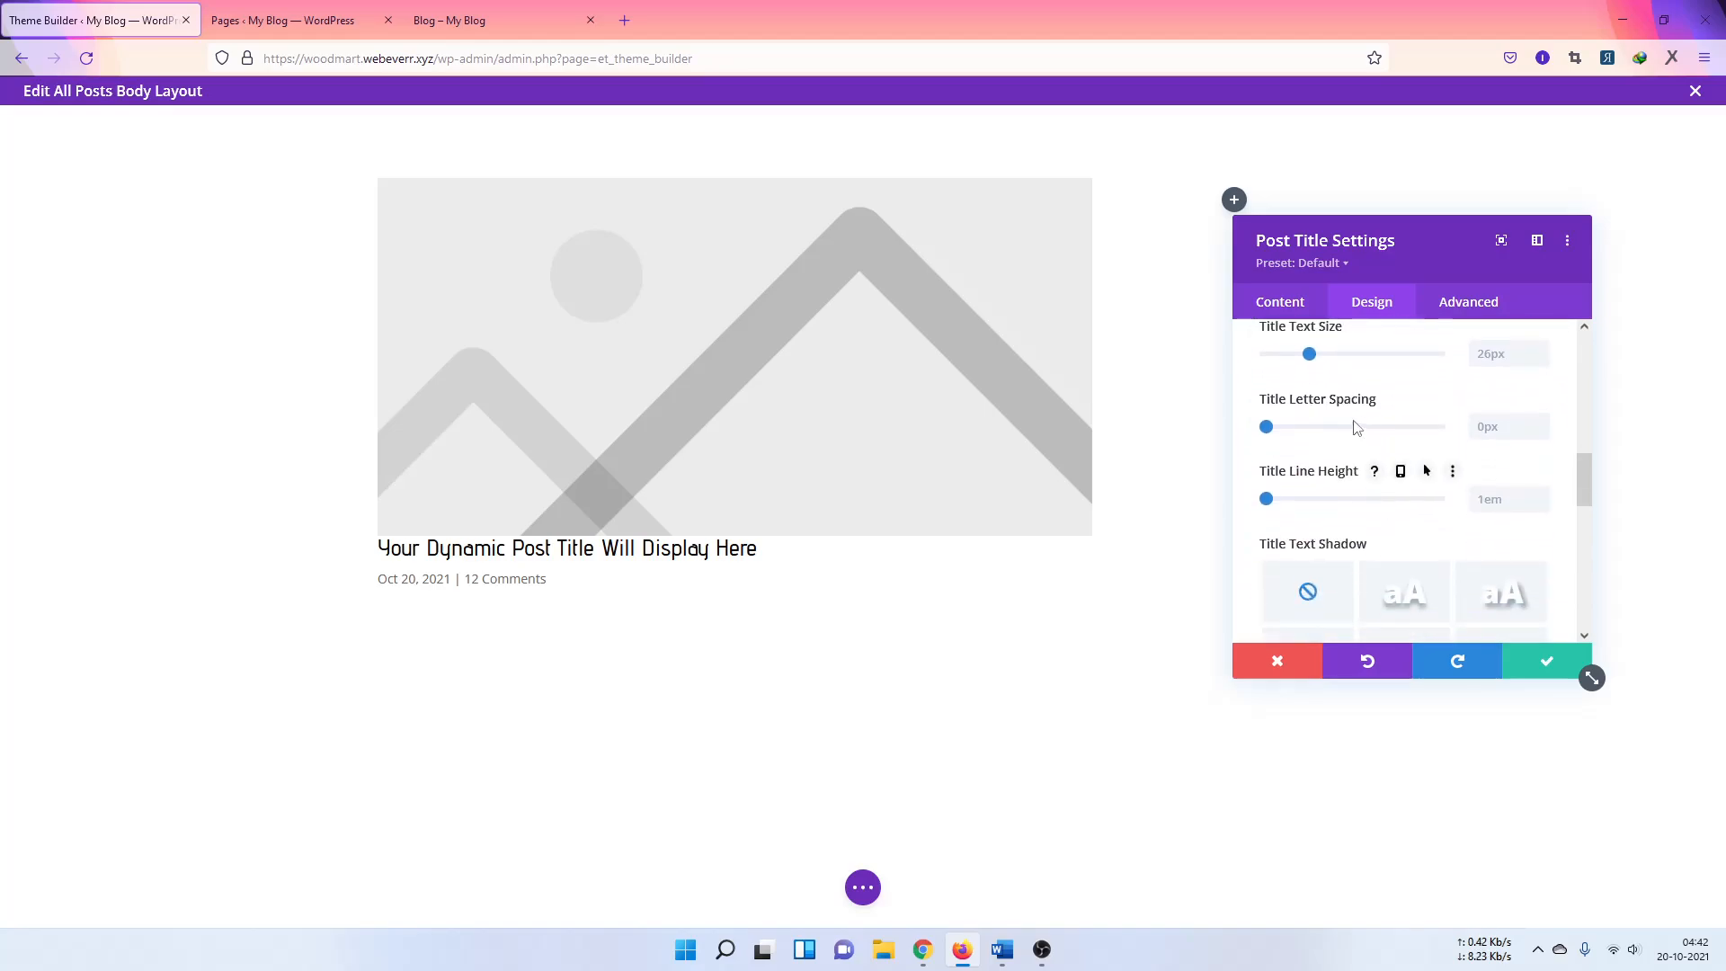
scroll(1370, 521, down, 3)
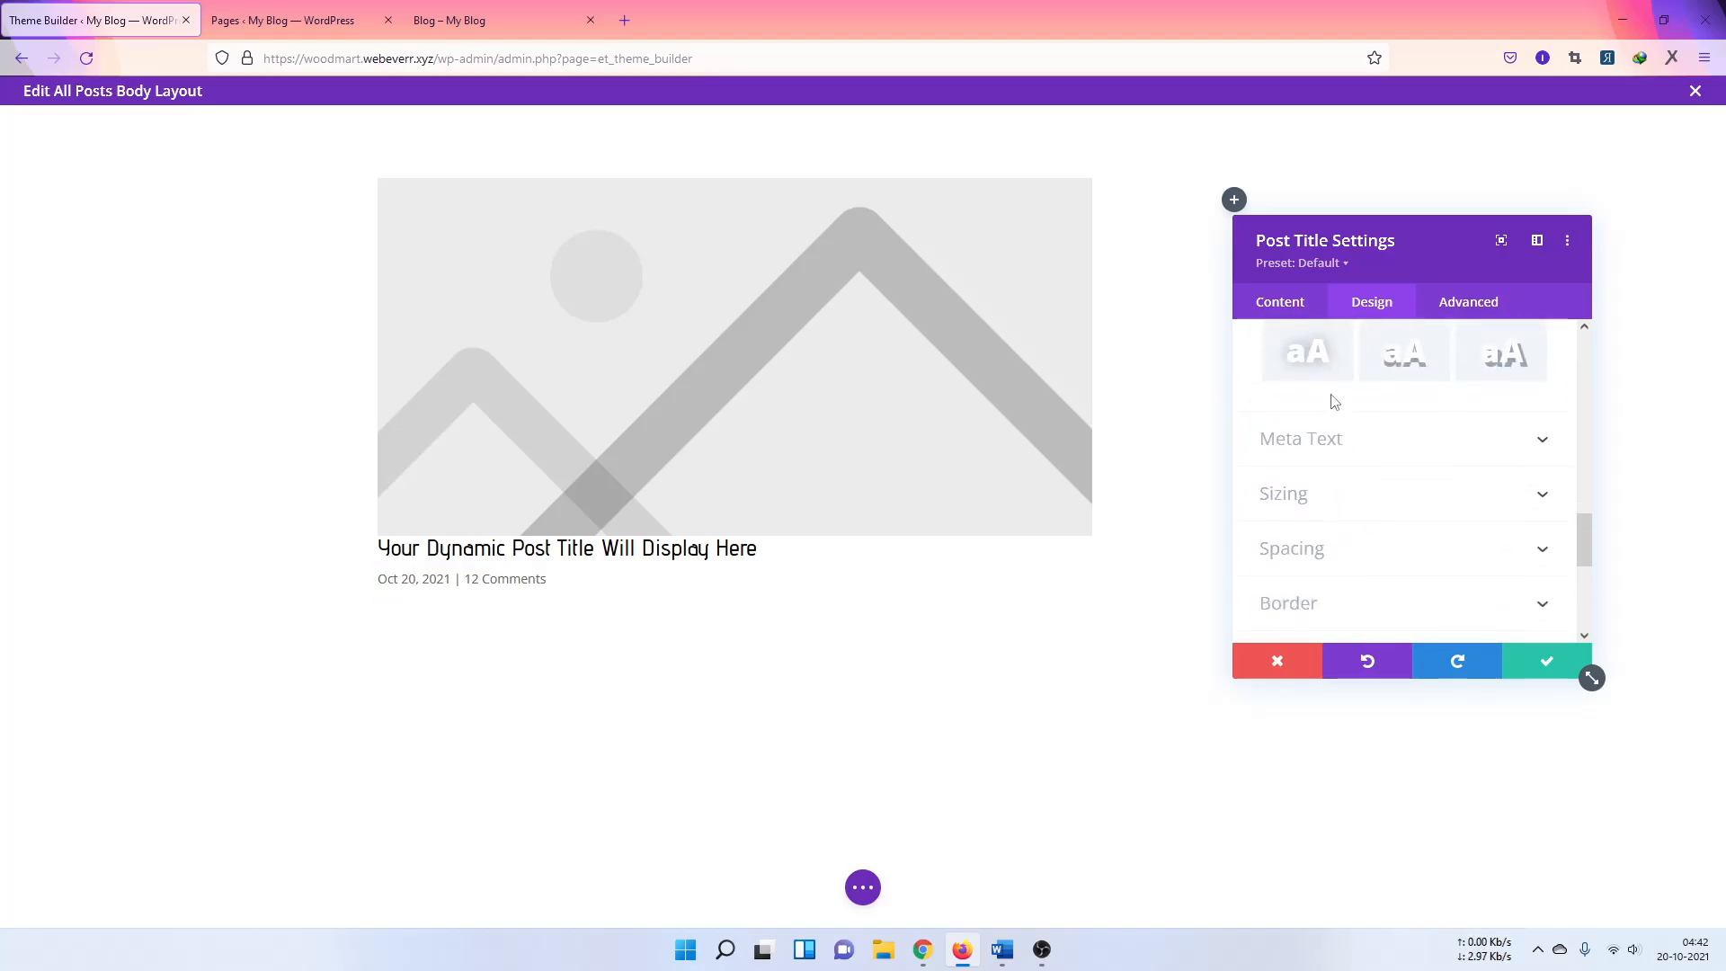
scroll(1418, 493, up, 1)
click(1417, 409)
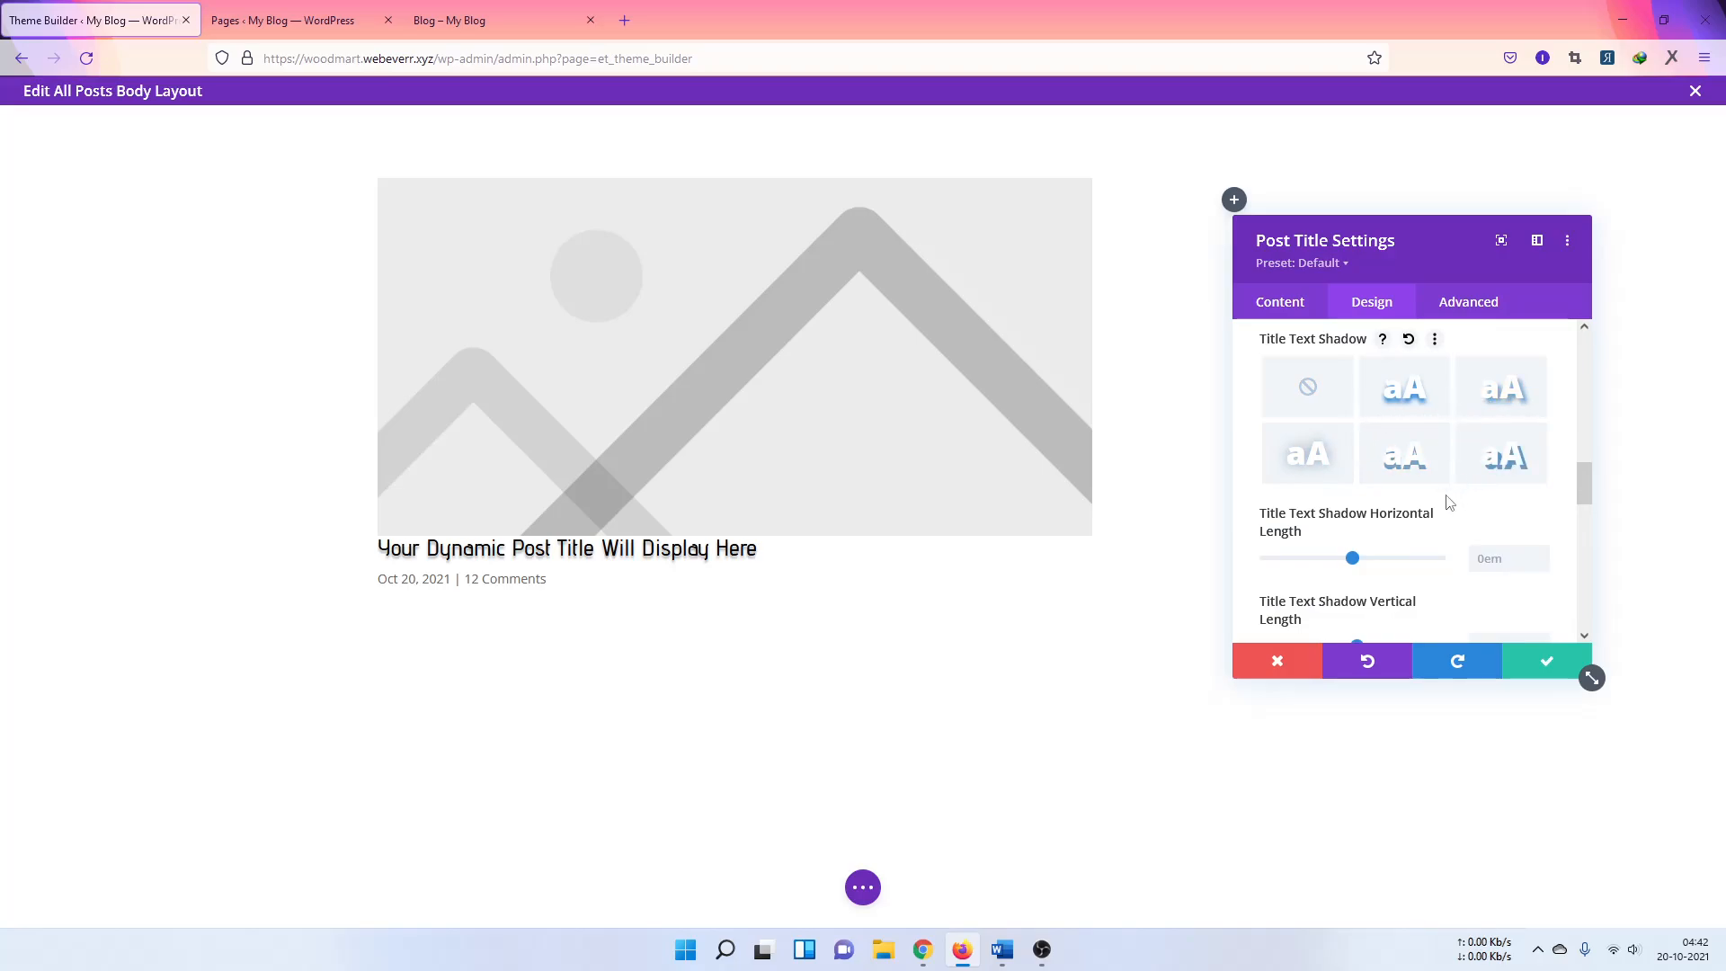
scroll(1403, 467, down, 3)
scroll(1368, 489, down, 3)
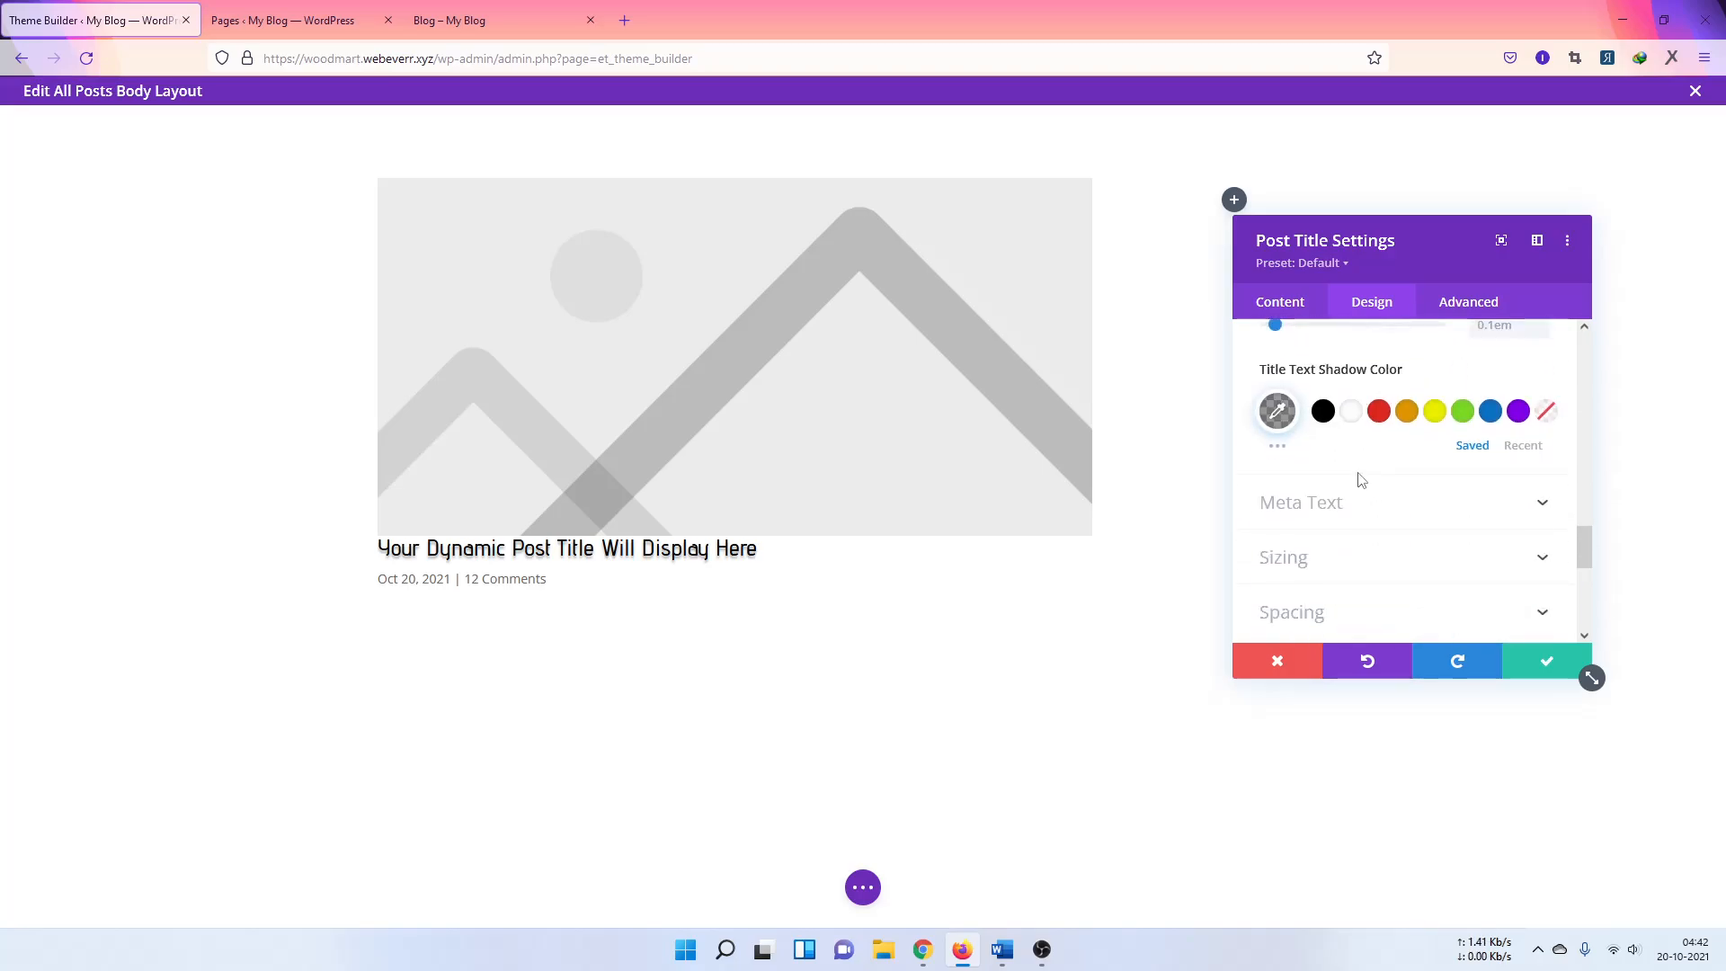
Step: Try blue and purple as the meta text color, then set it to red (#E02B20)
click(1349, 404)
scroll(1356, 452, down, 2)
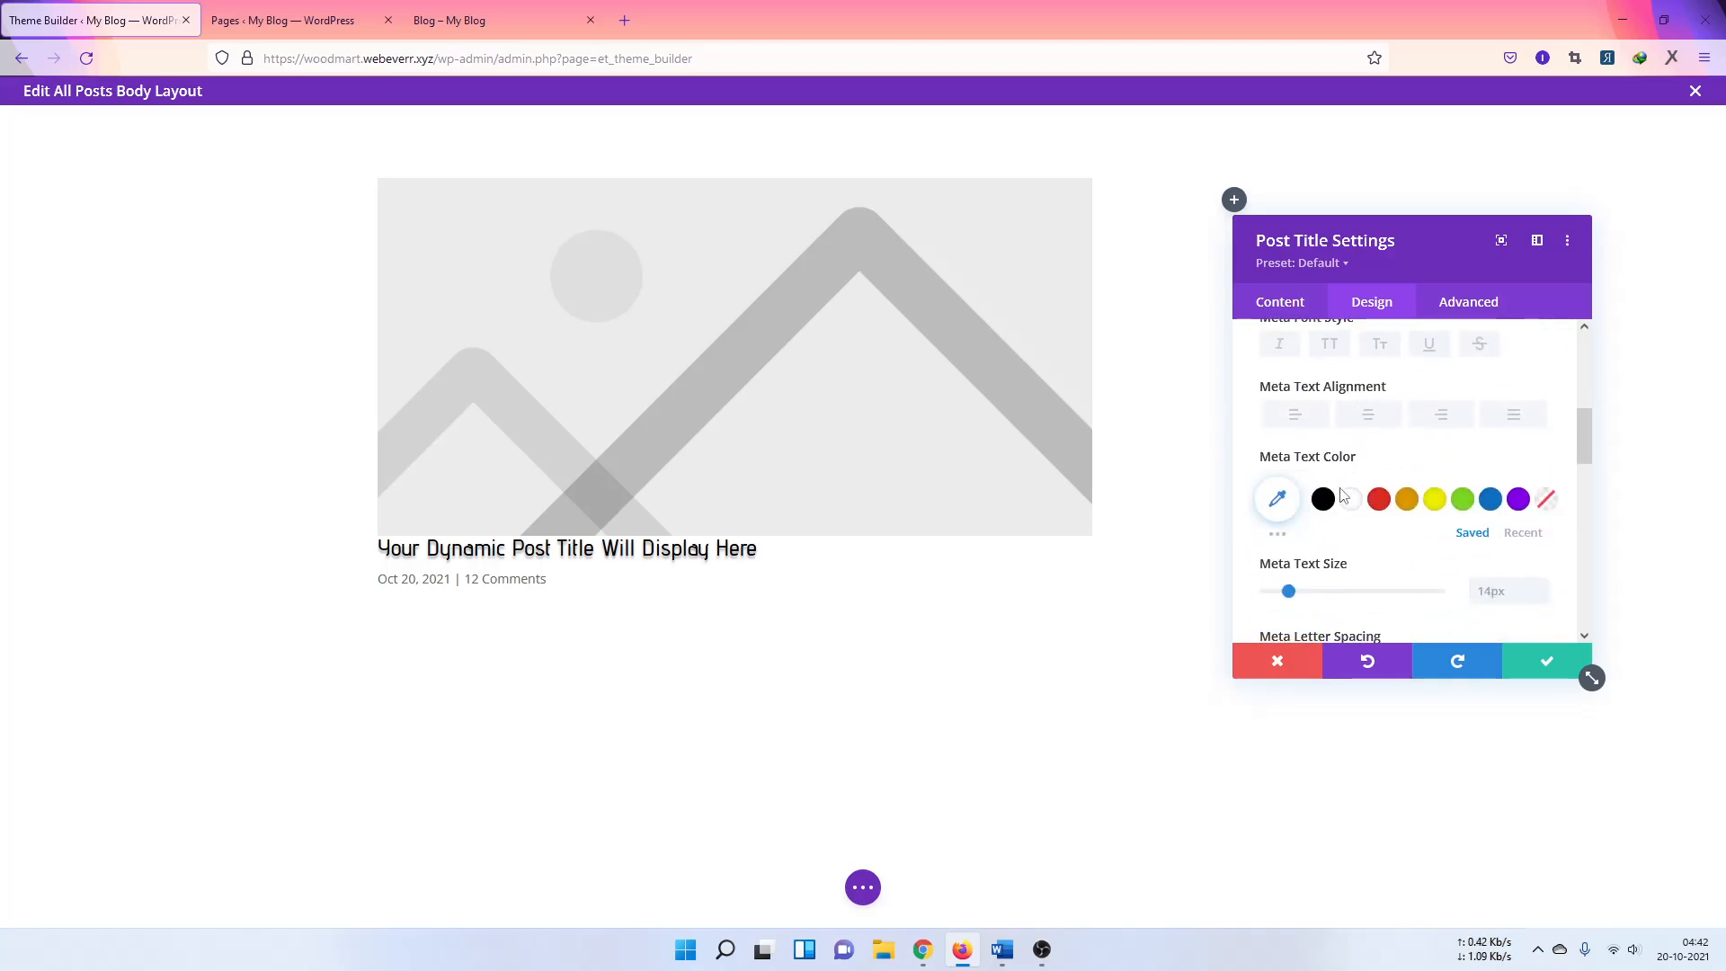
click(1379, 500)
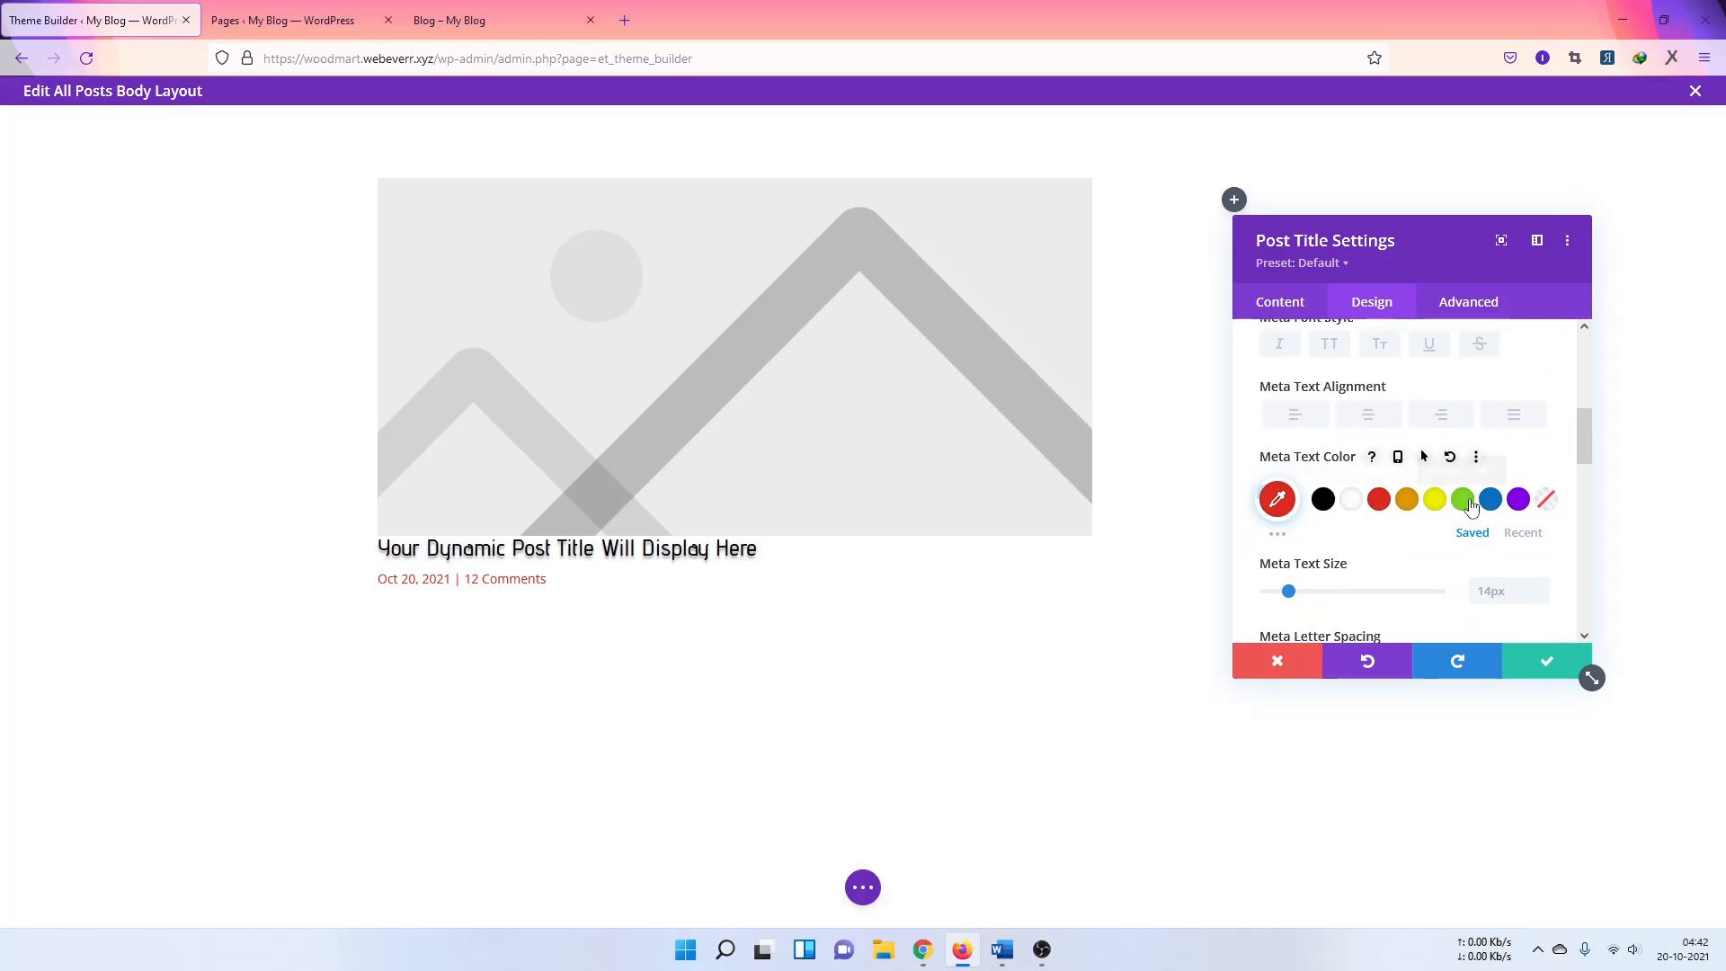
click(1489, 502)
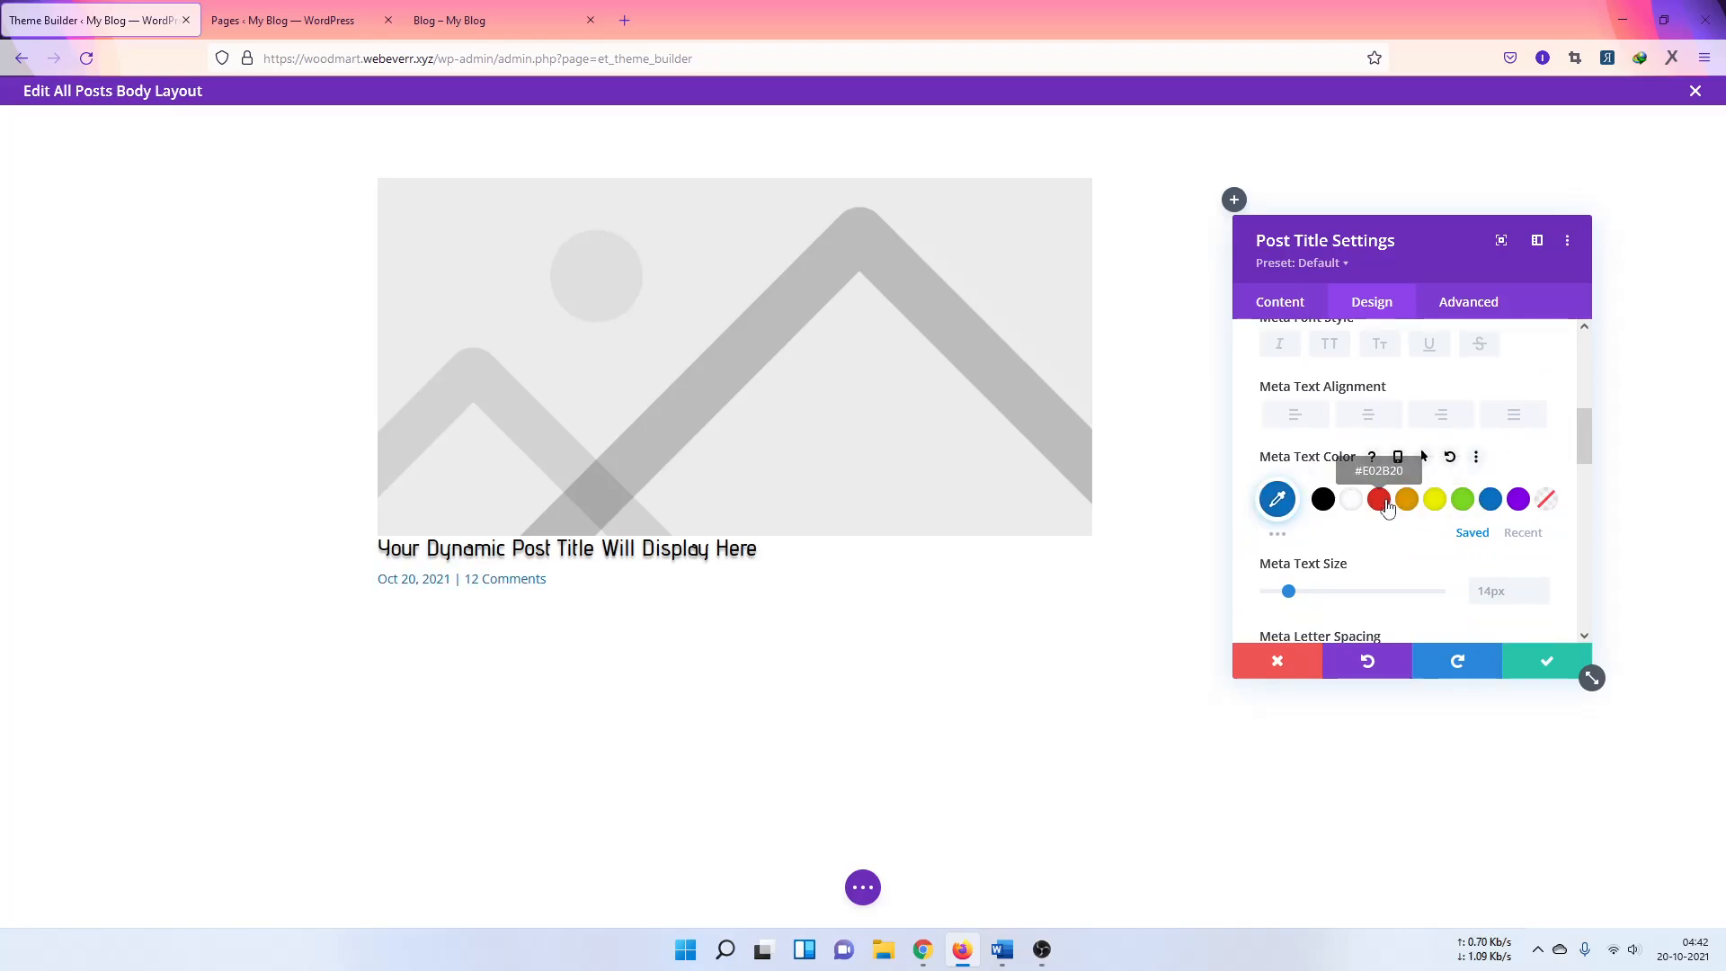
click(1381, 502)
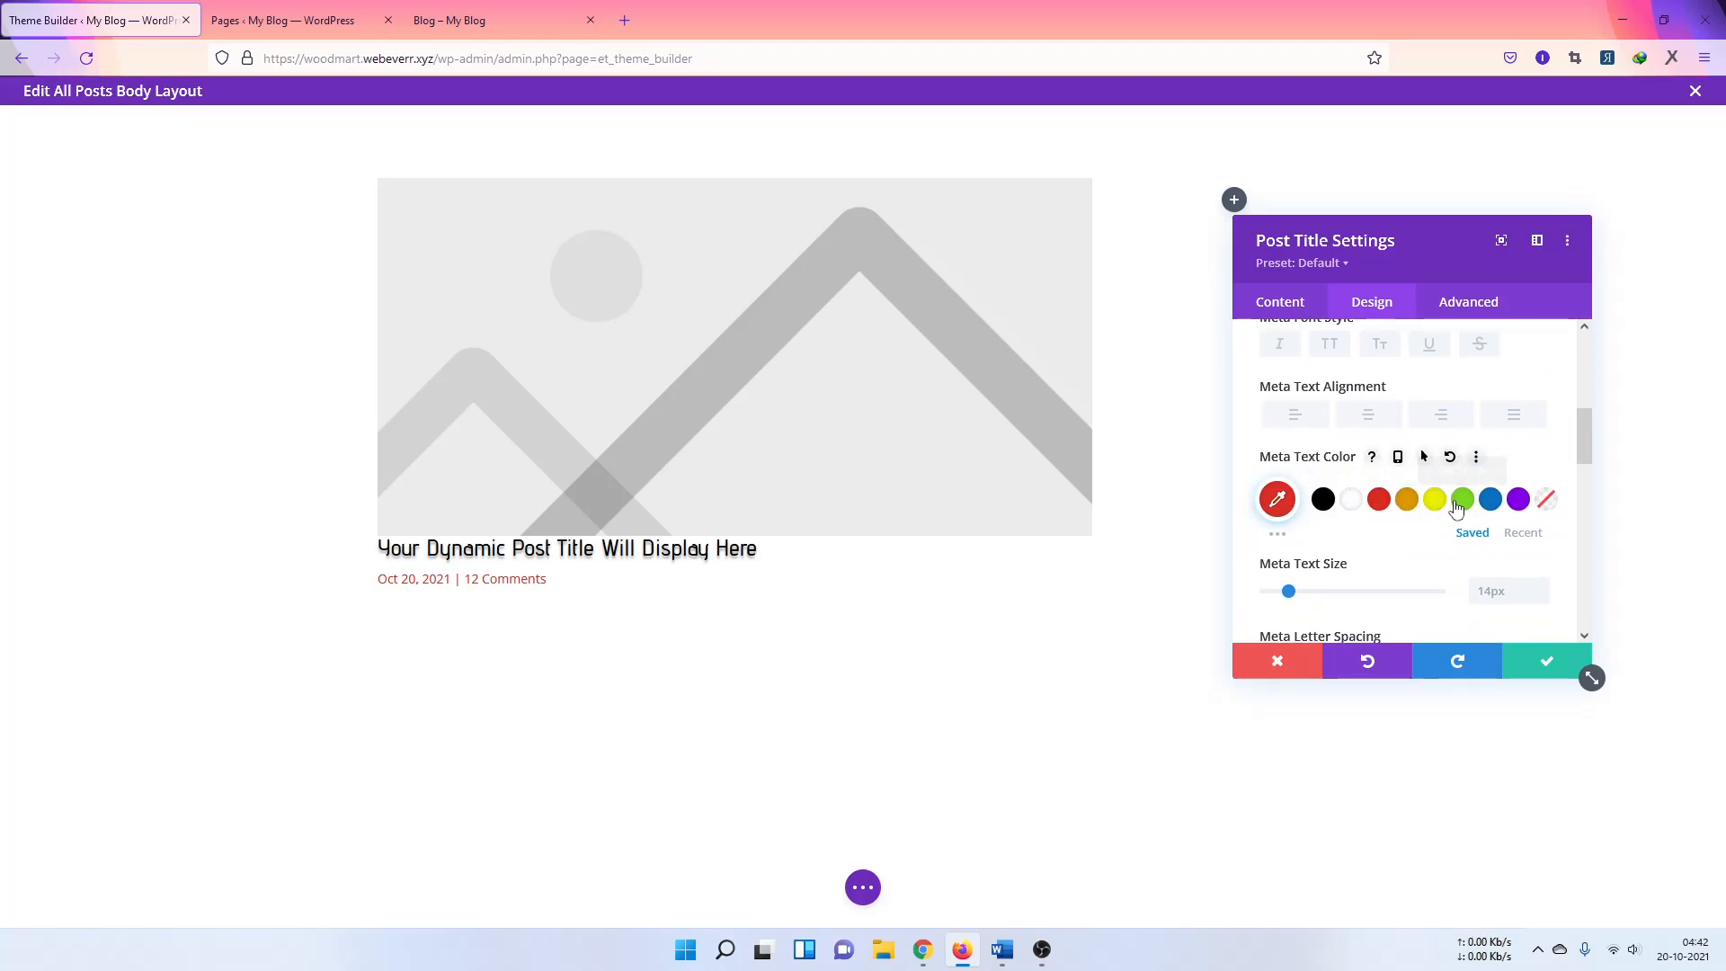
click(1518, 500)
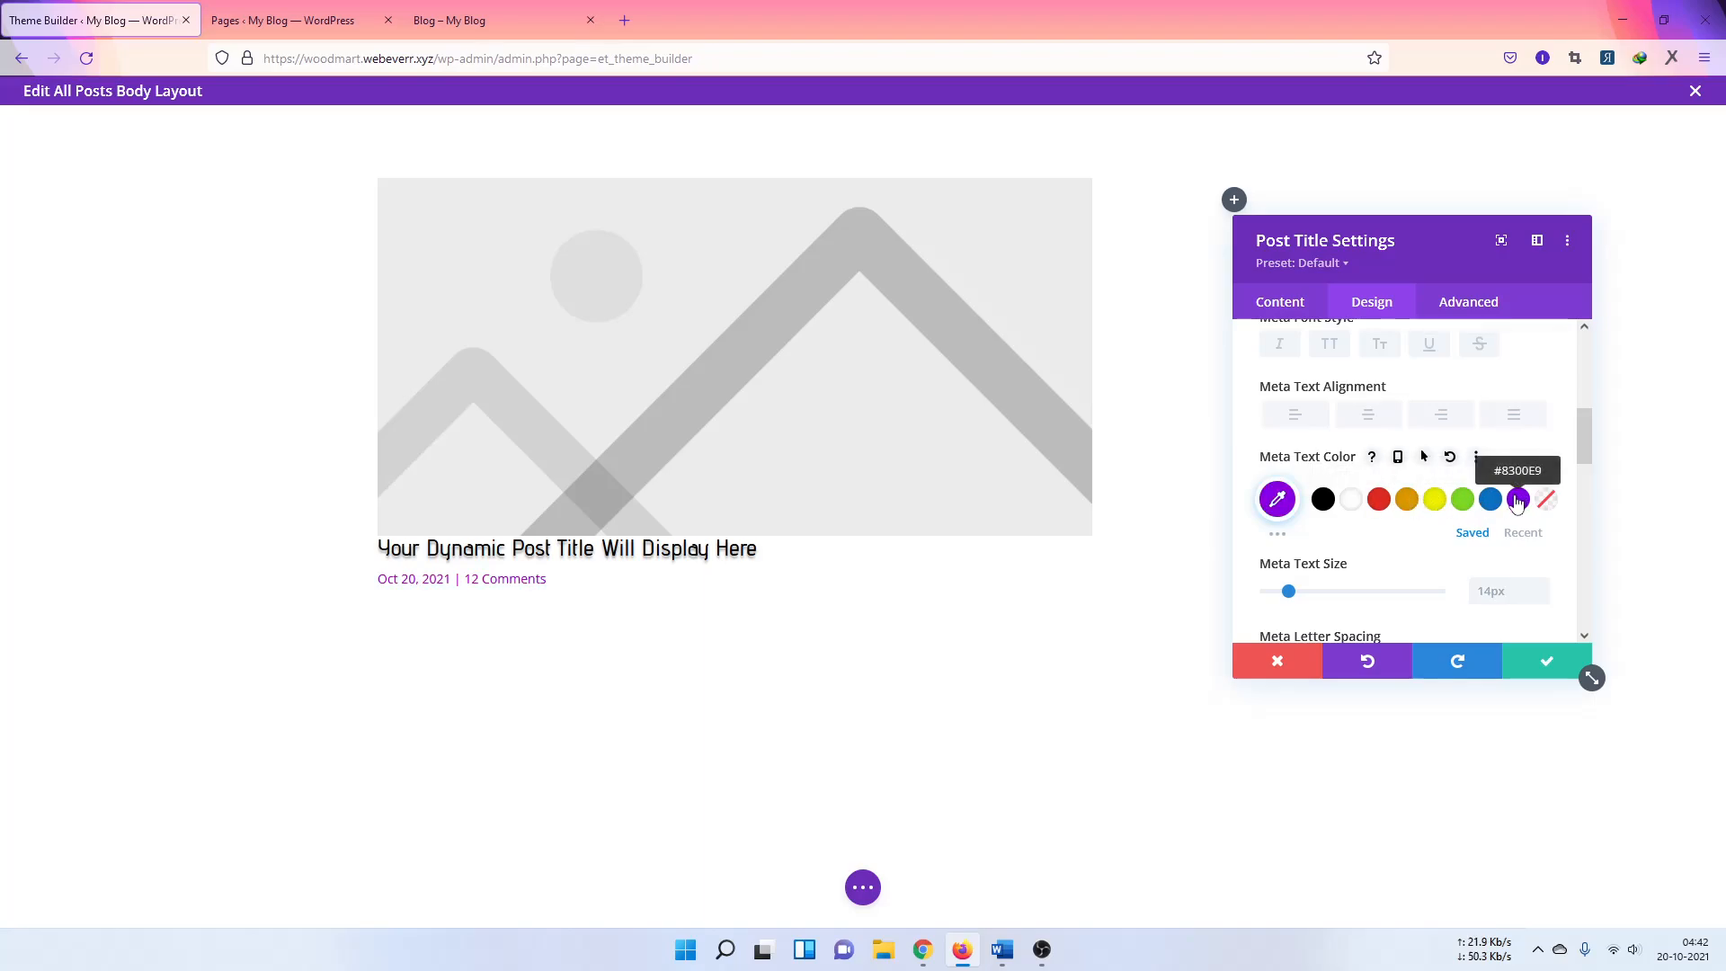
click(1381, 503)
scroll(1382, 510, down, 1)
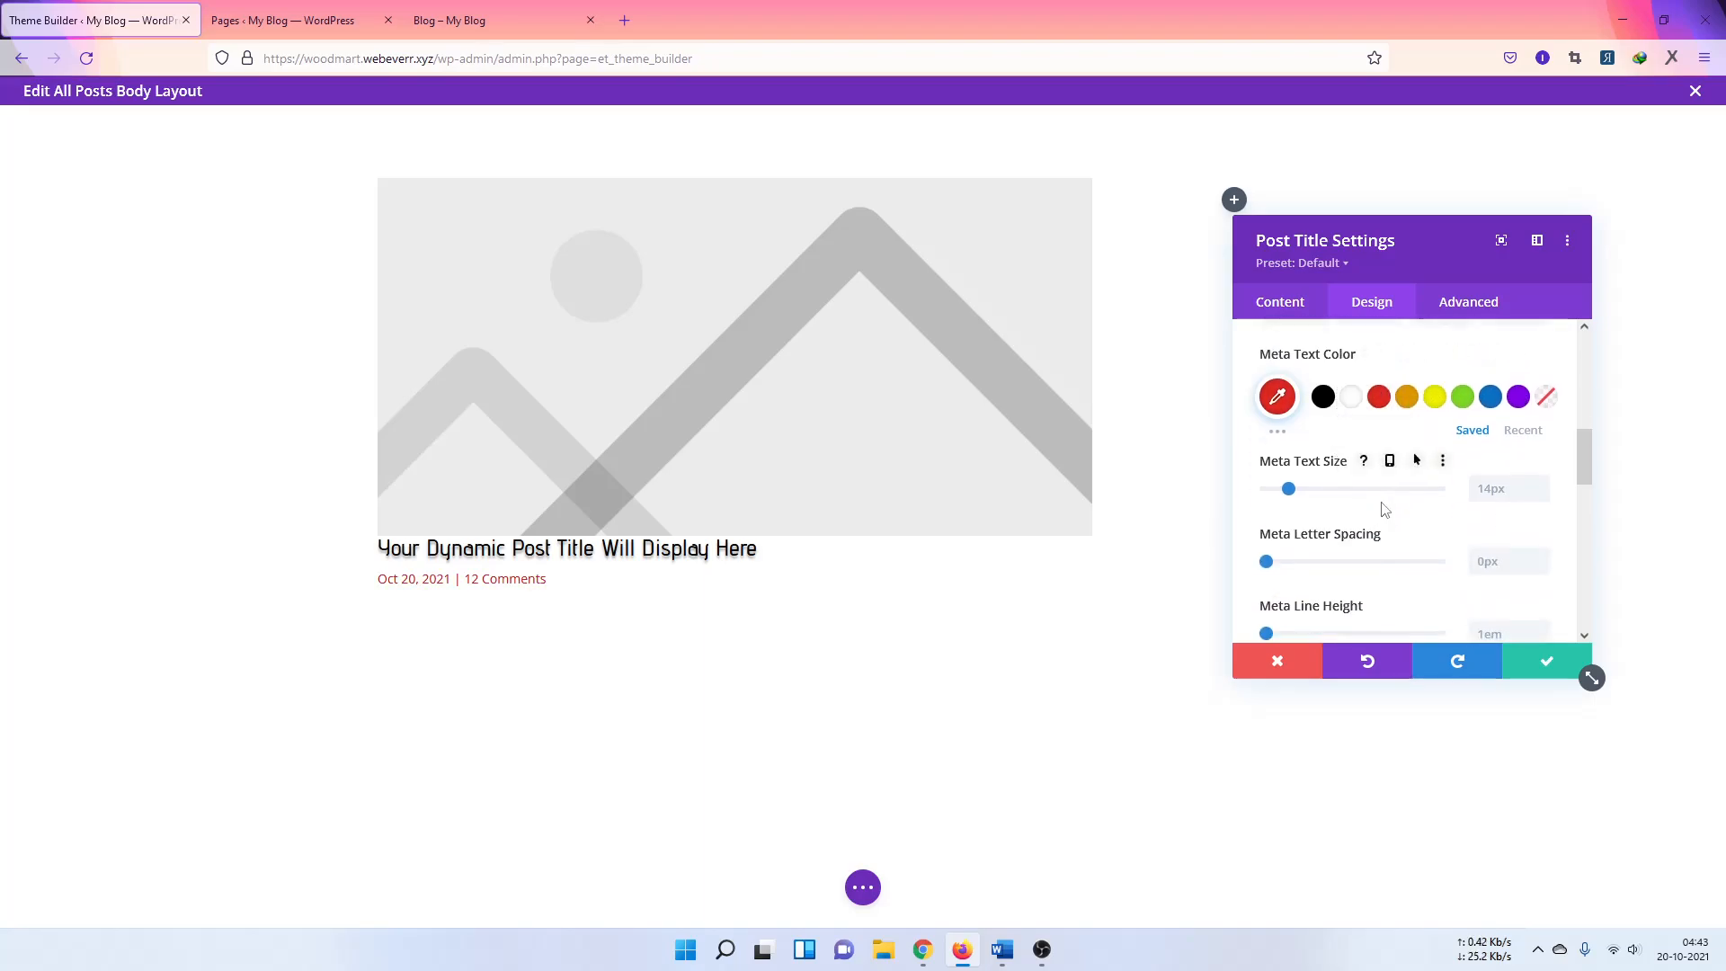
Step: Set the meta font style to all uppercase
scroll(1385, 509, up, 2)
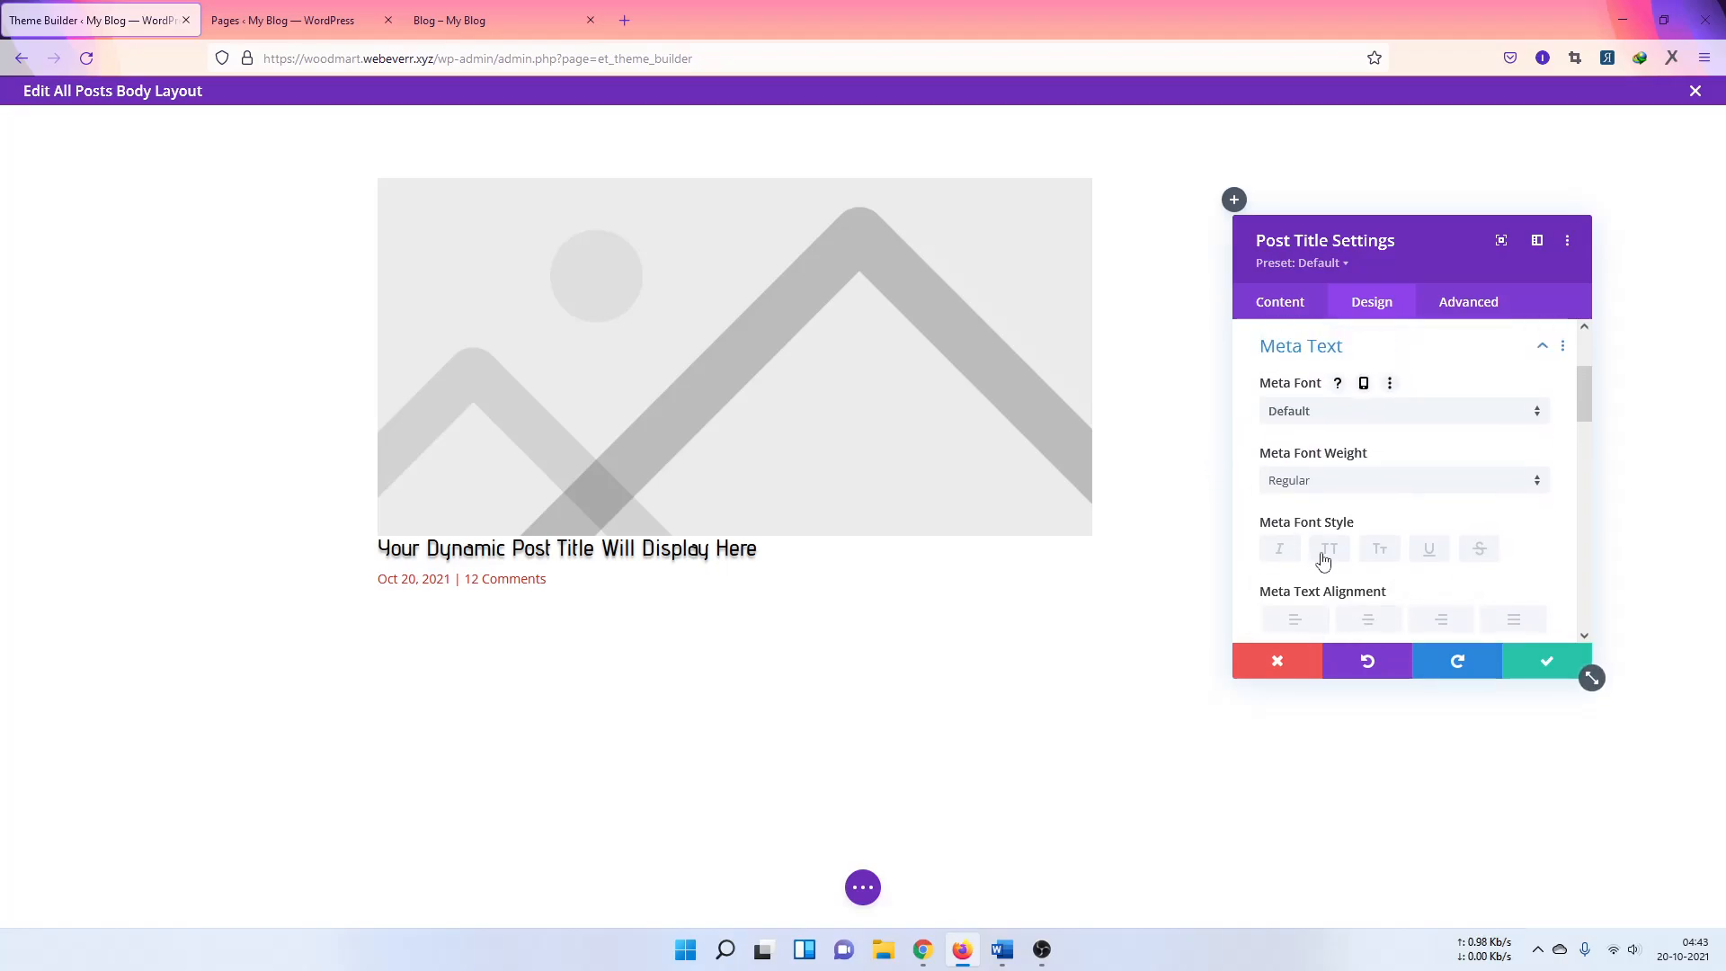
click(1329, 550)
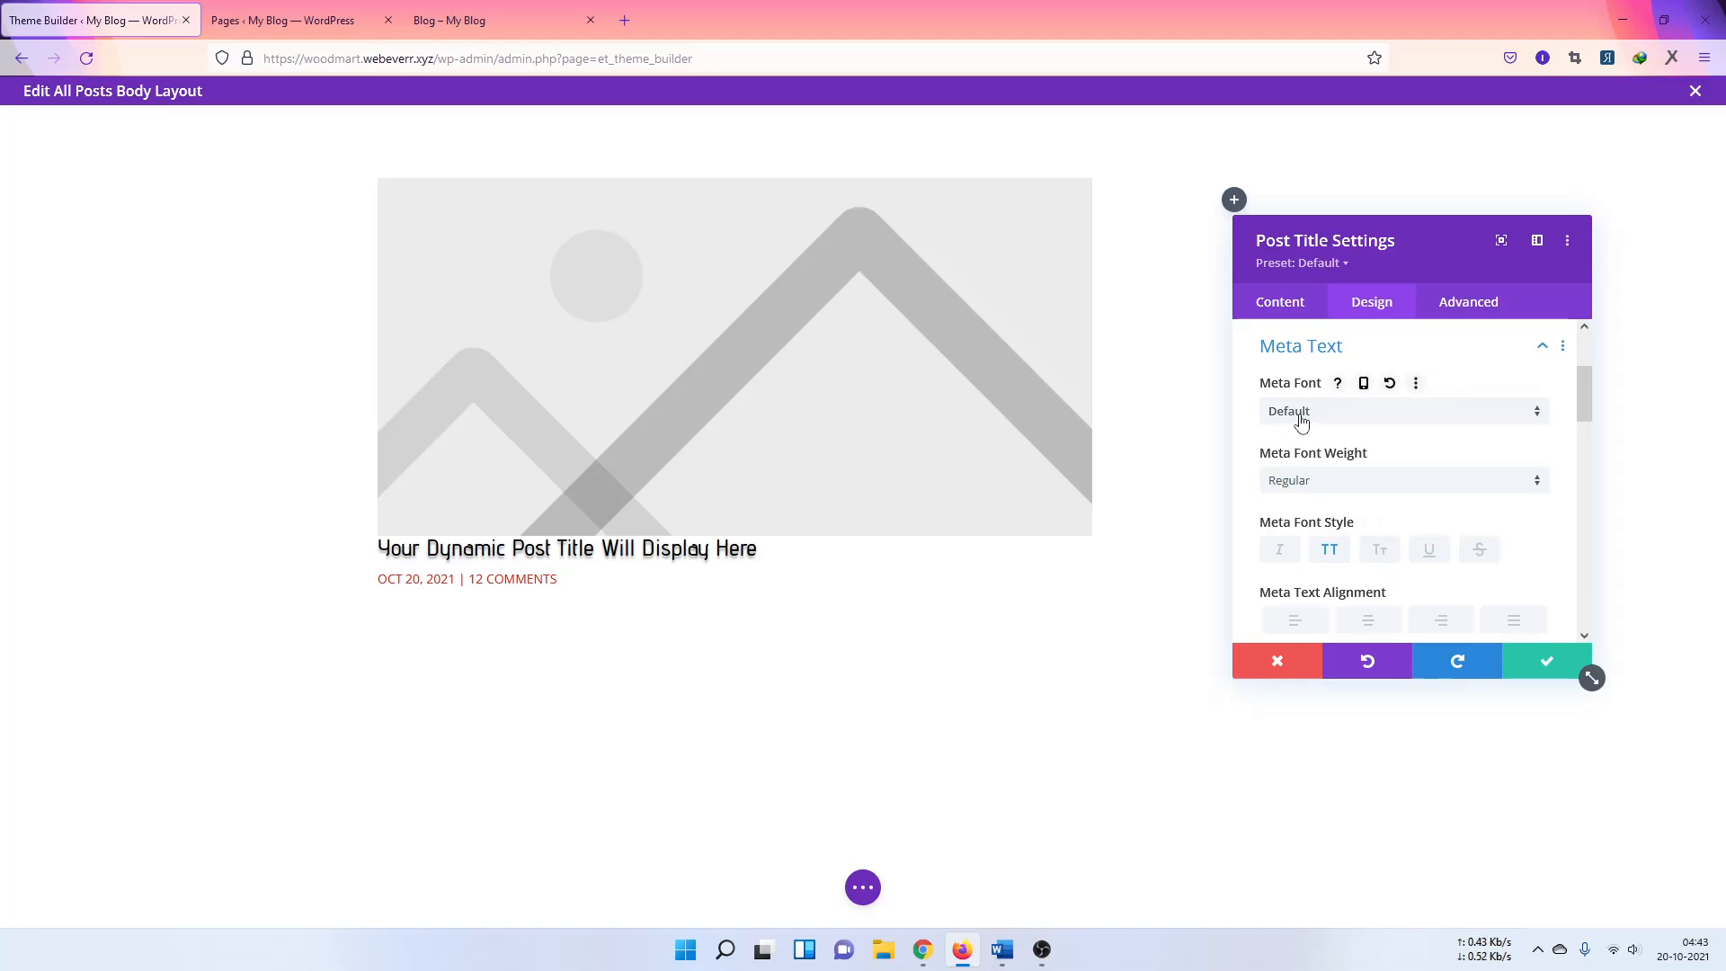
scroll(1348, 440, down, 2)
Step: Try Abril Fatface as the meta font, then set the meta font to Actor
scroll(1380, 465, up, 3)
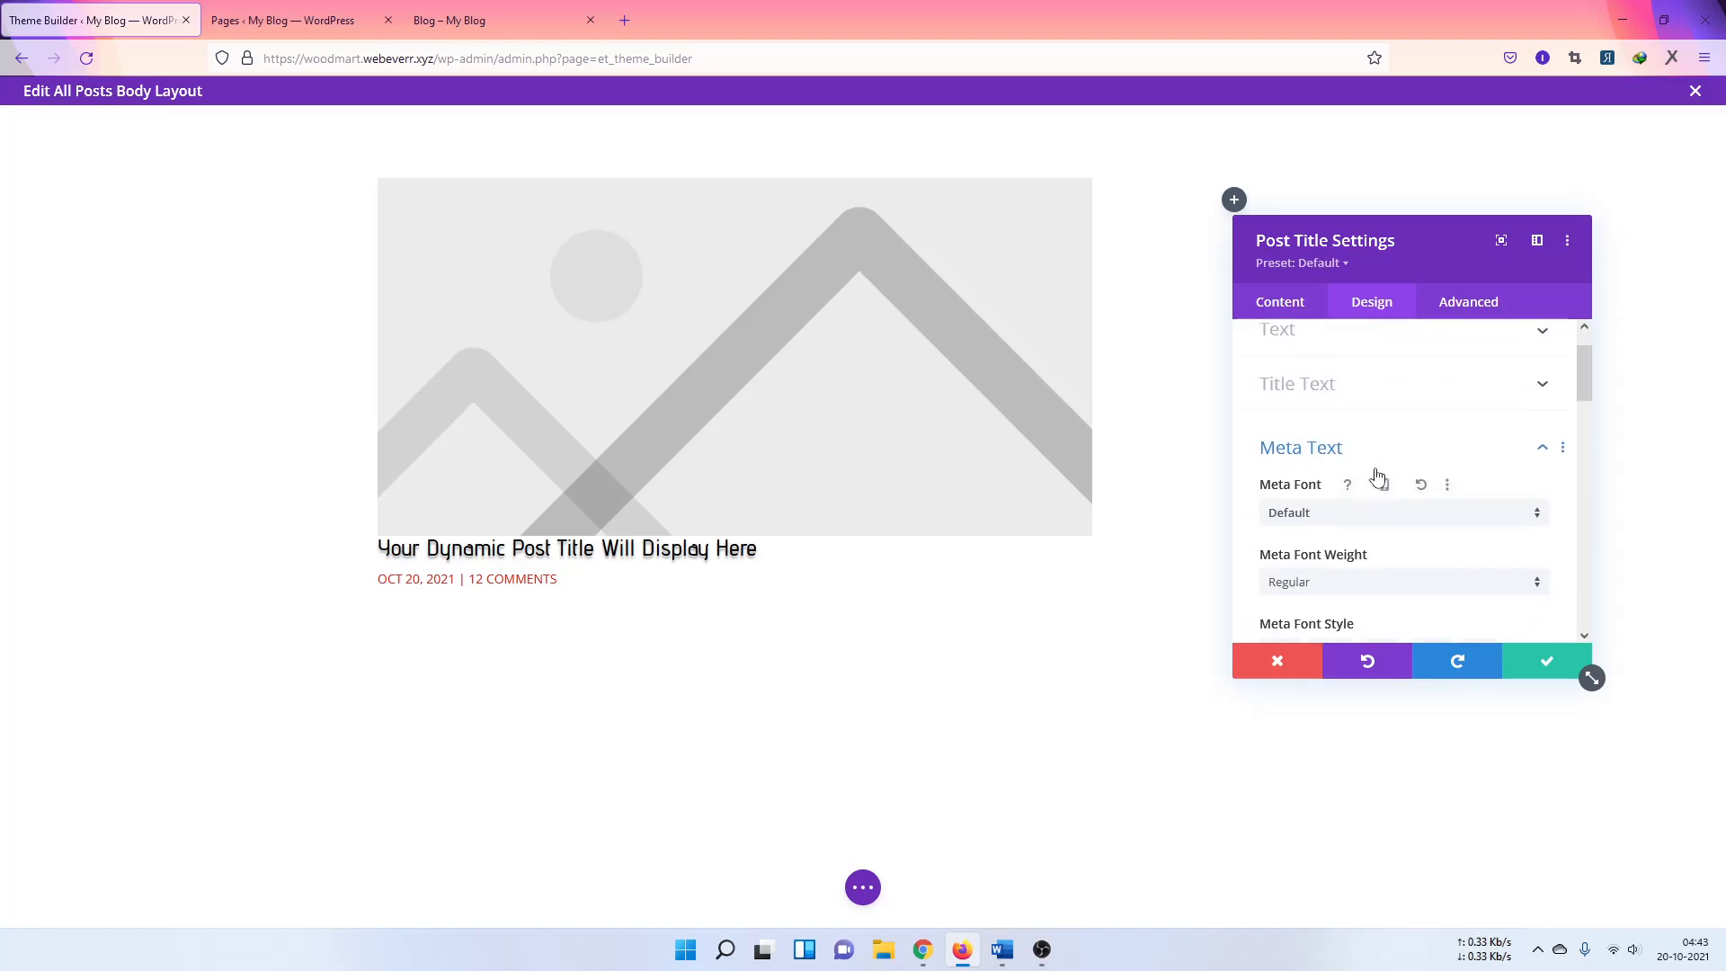
click(1295, 509)
click(1307, 525)
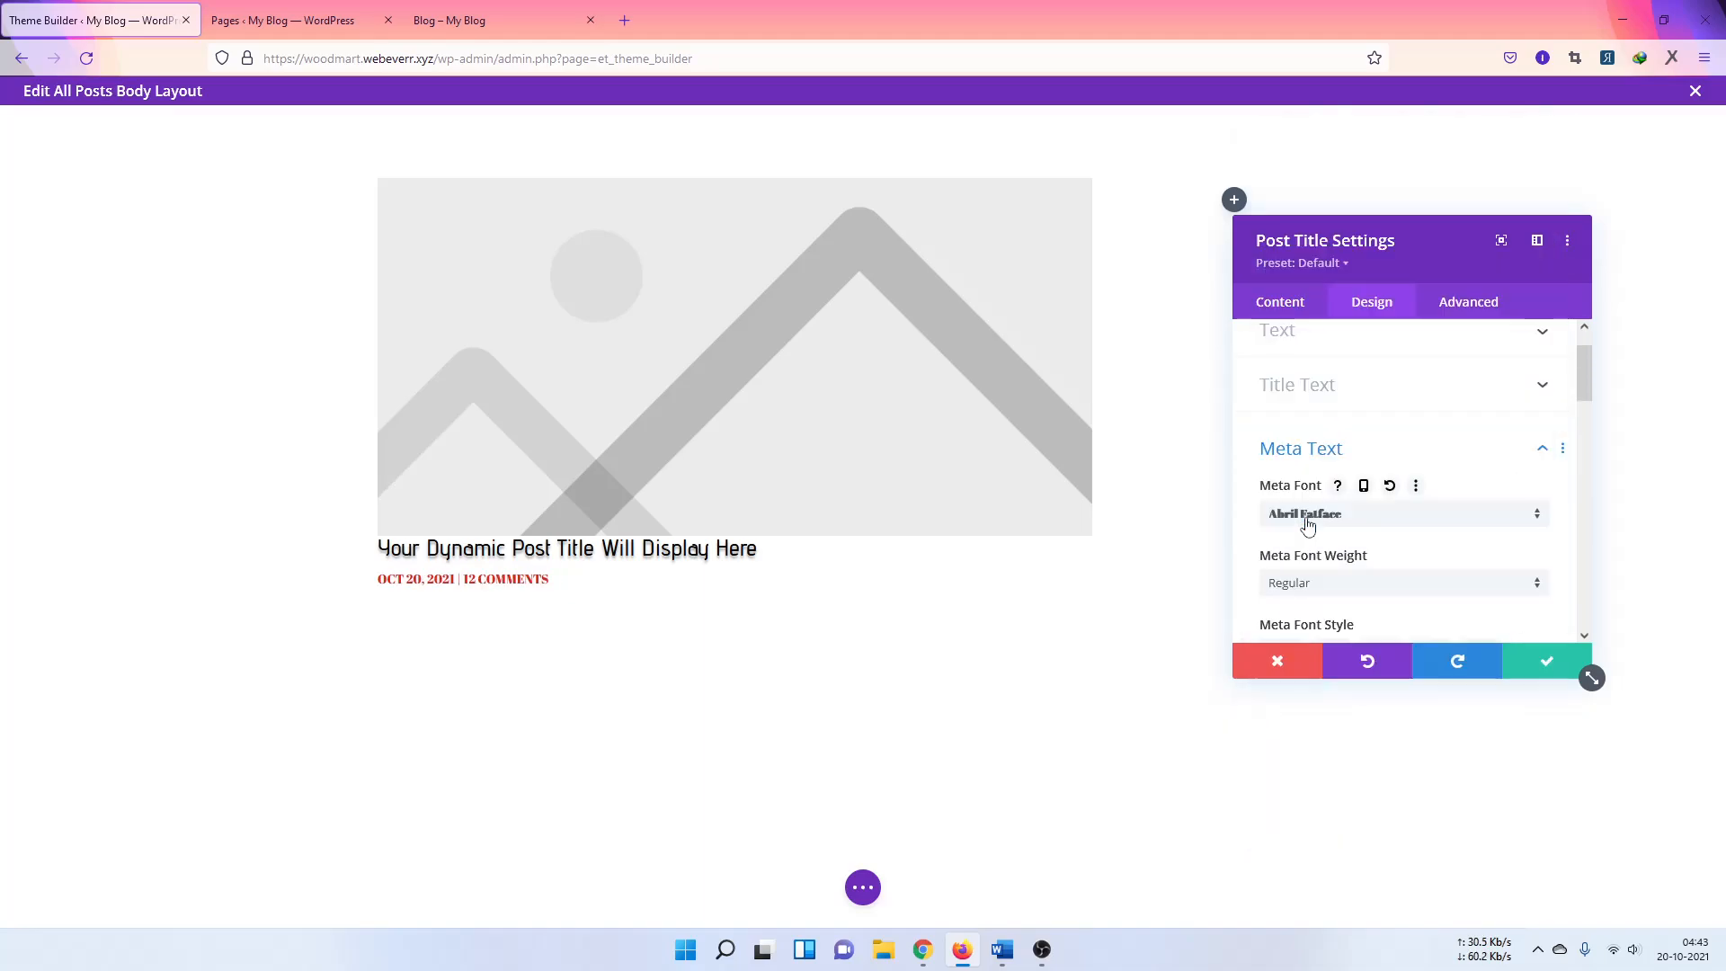
scroll(1307, 525, down, 1)
click(1326, 415)
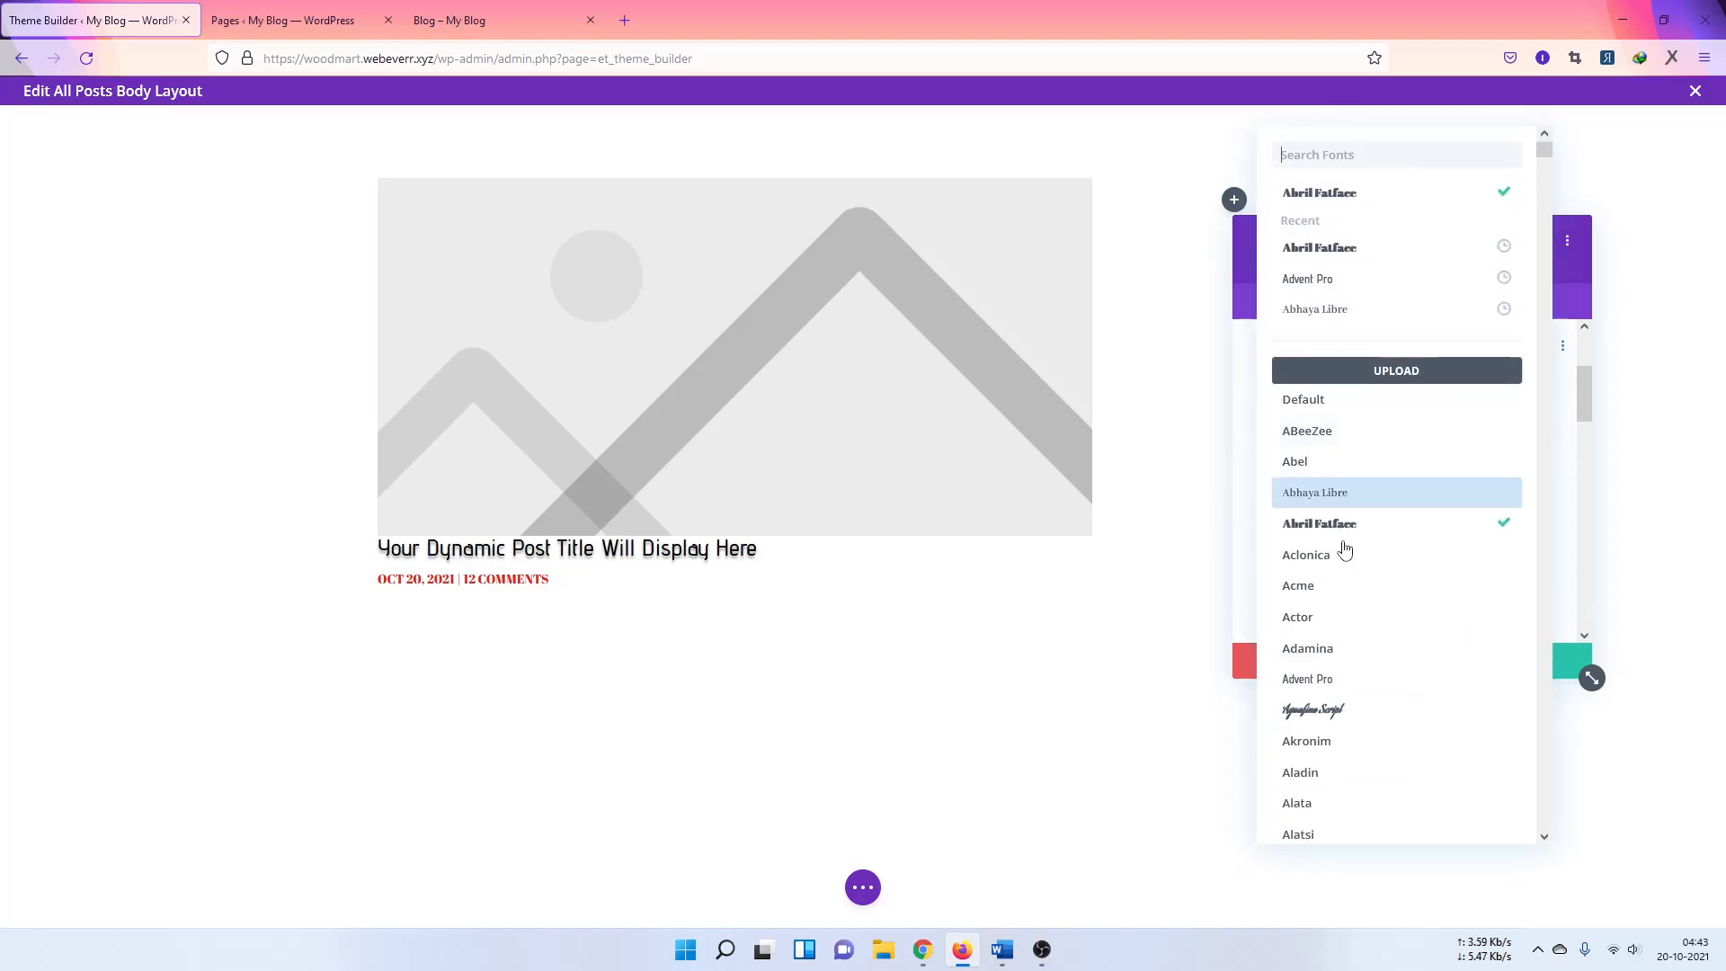
click(1336, 617)
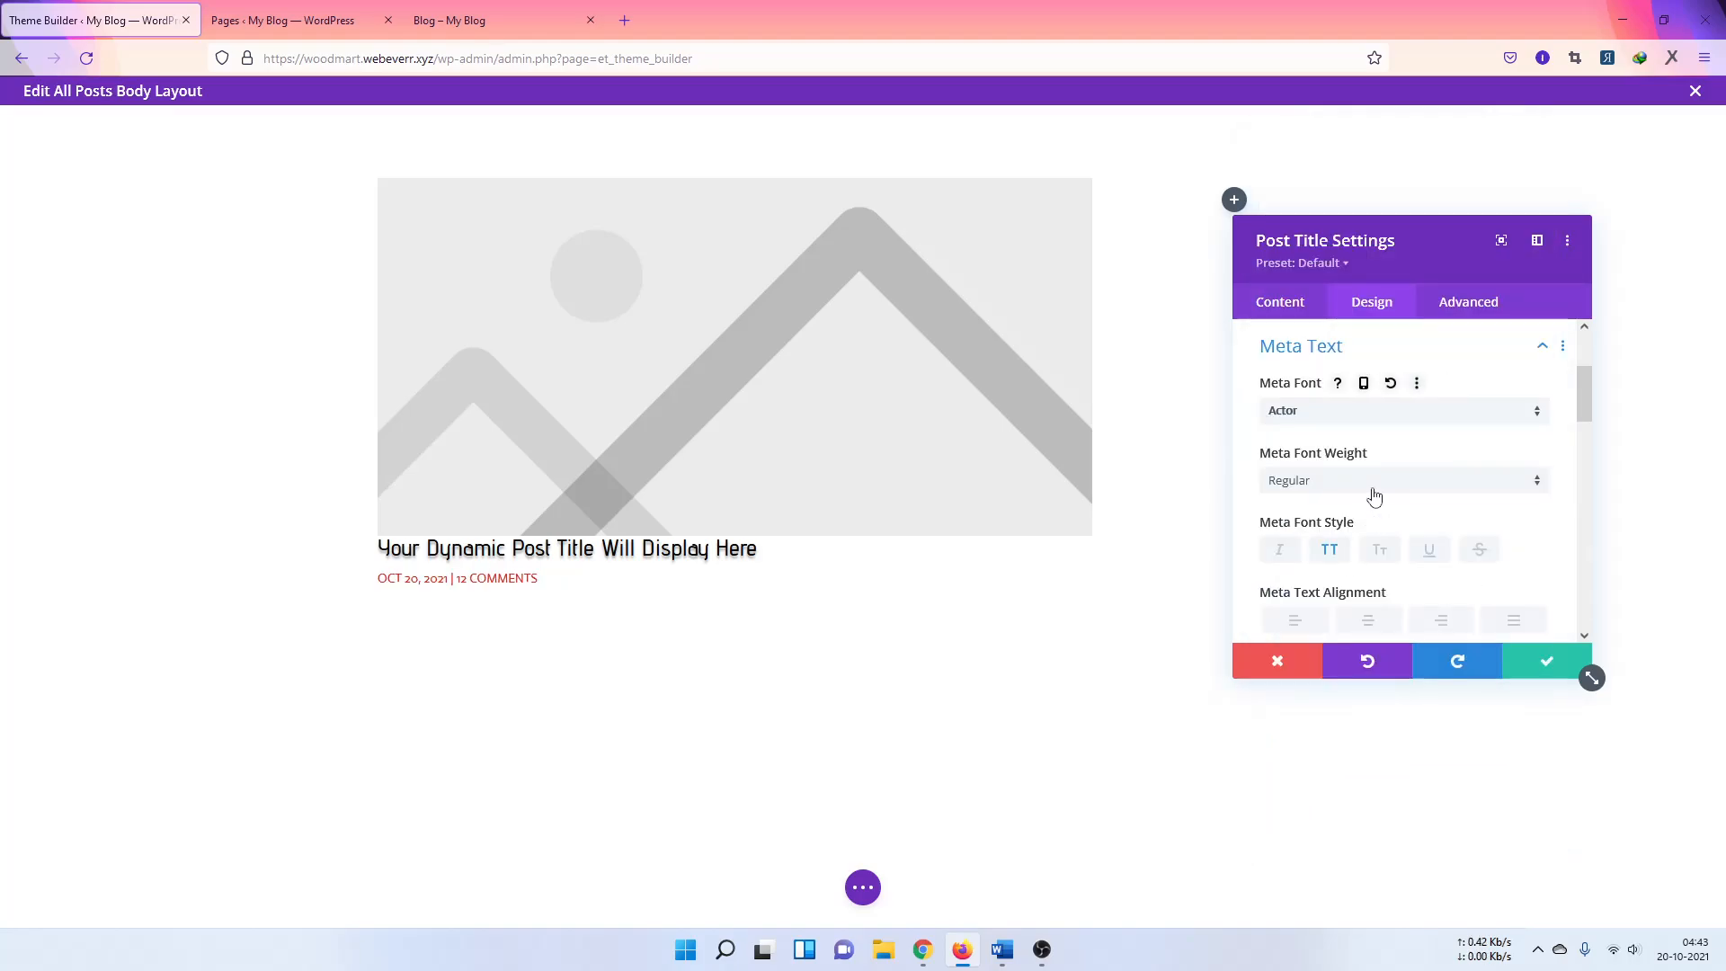
scroll(1410, 500, down, 5)
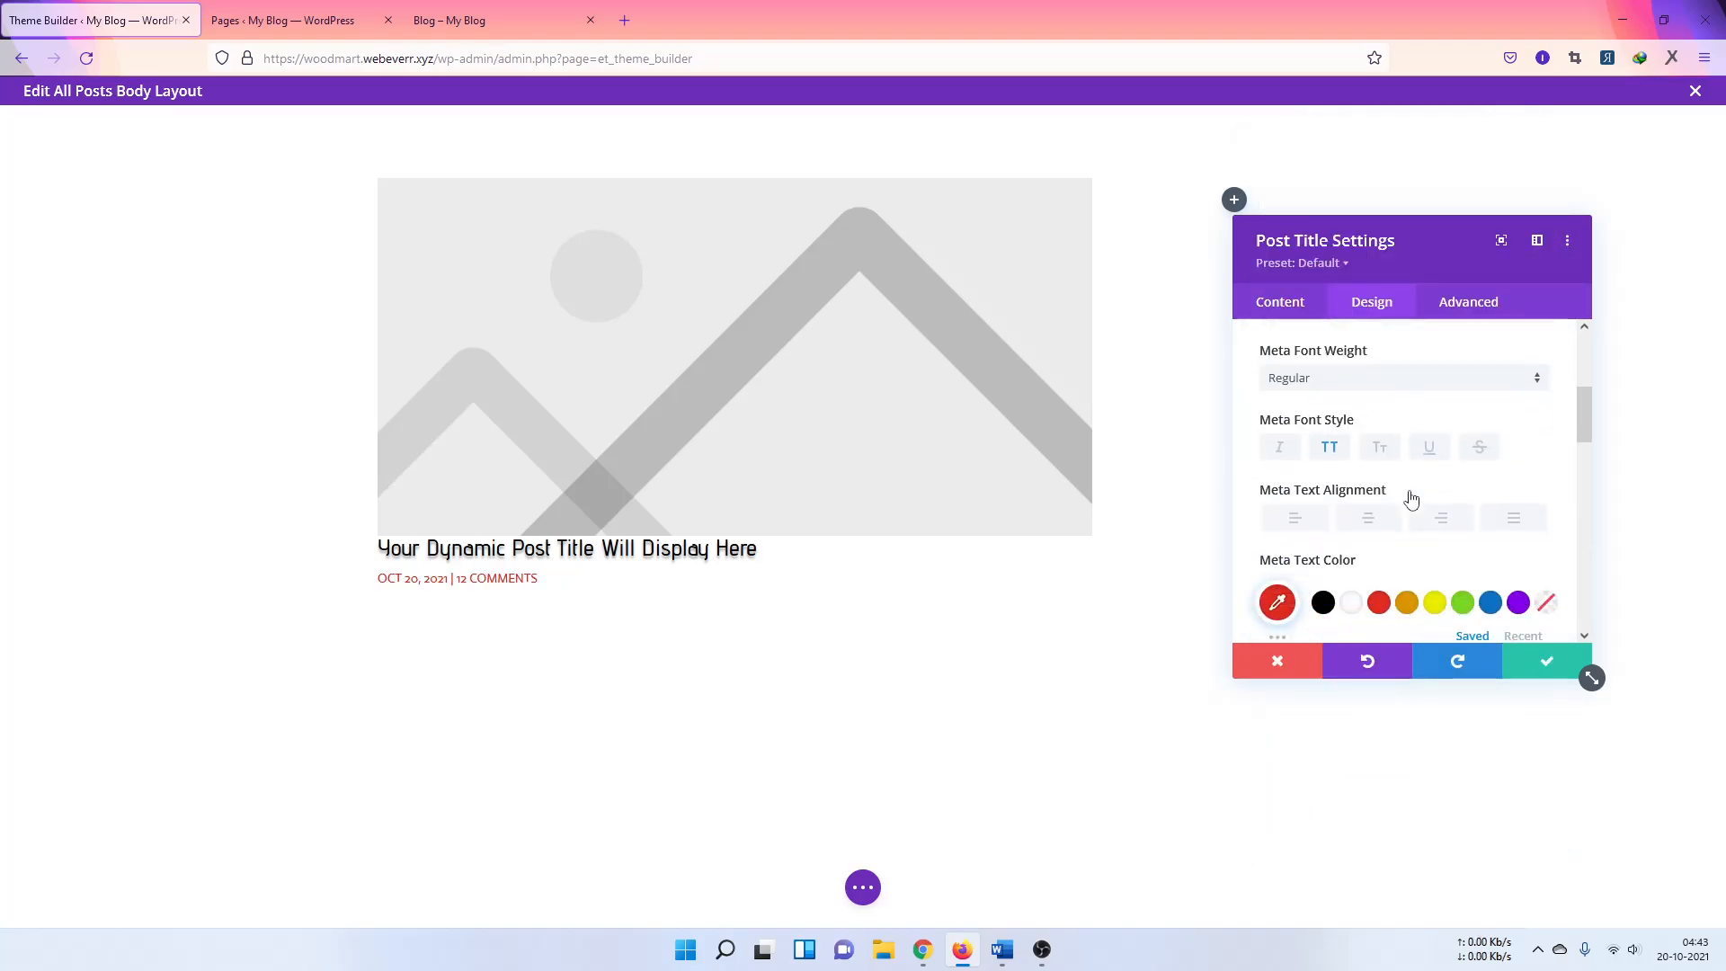
scroll(1390, 560, down, 3)
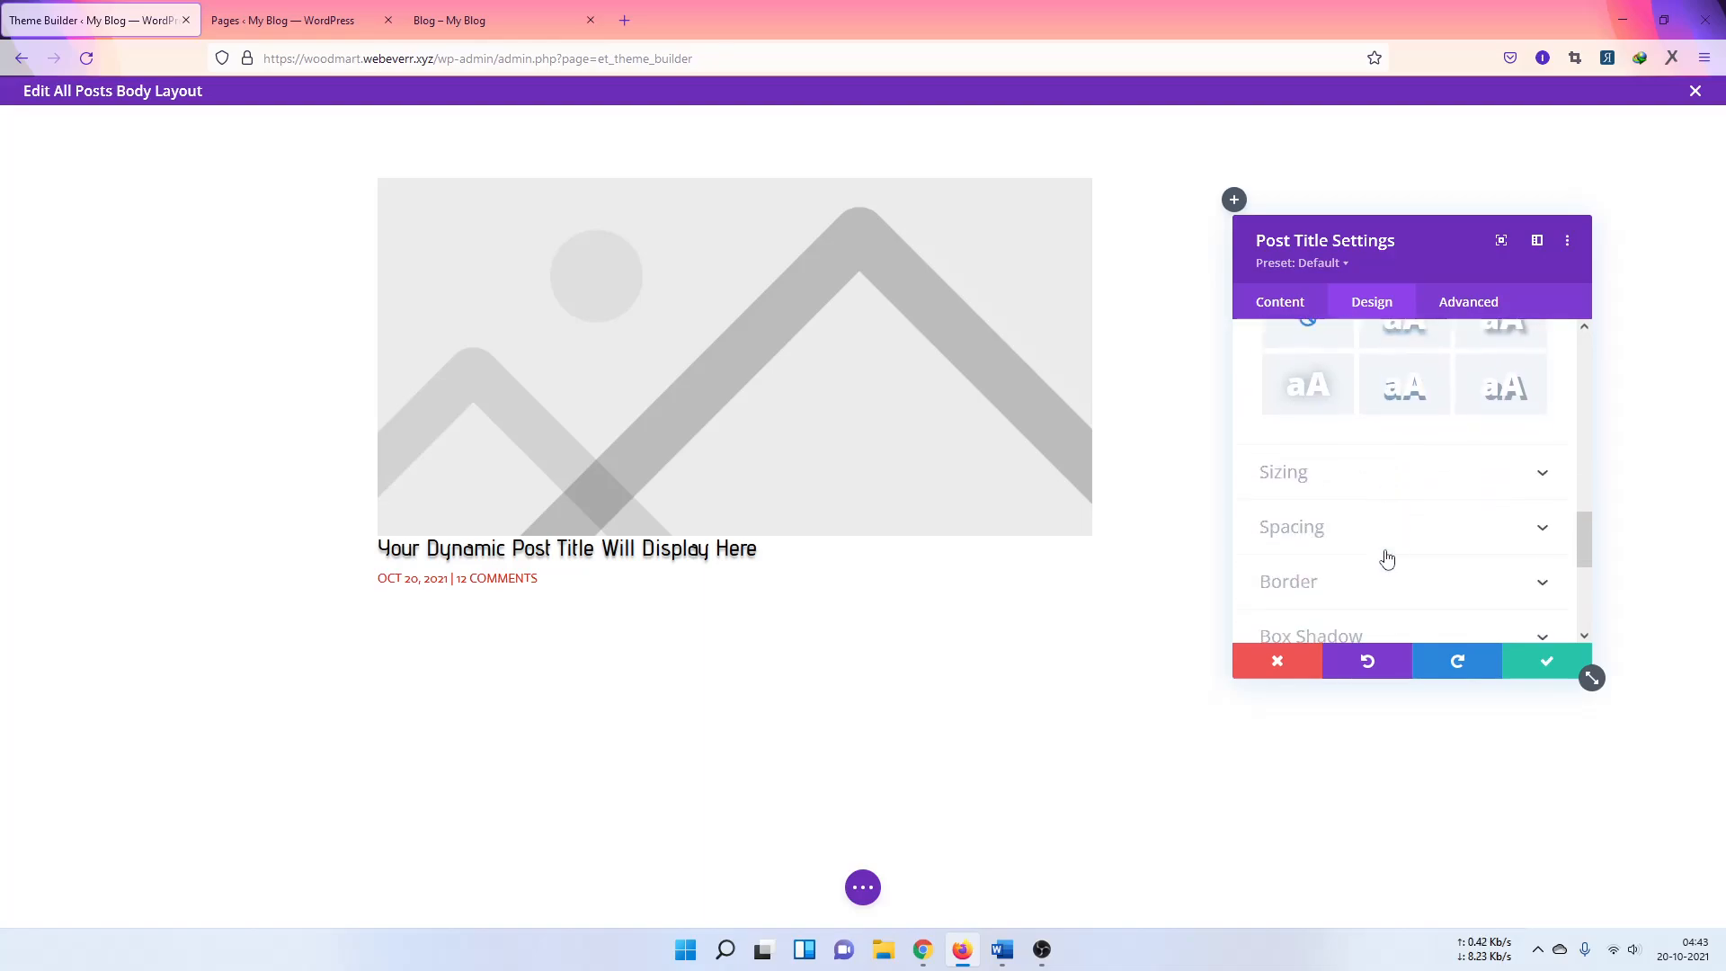
Step: Try a 3 px top margin on the post title module, then clear it
click(1319, 431)
drag(1302, 426, 1304, 403)
double_click(1295, 413)
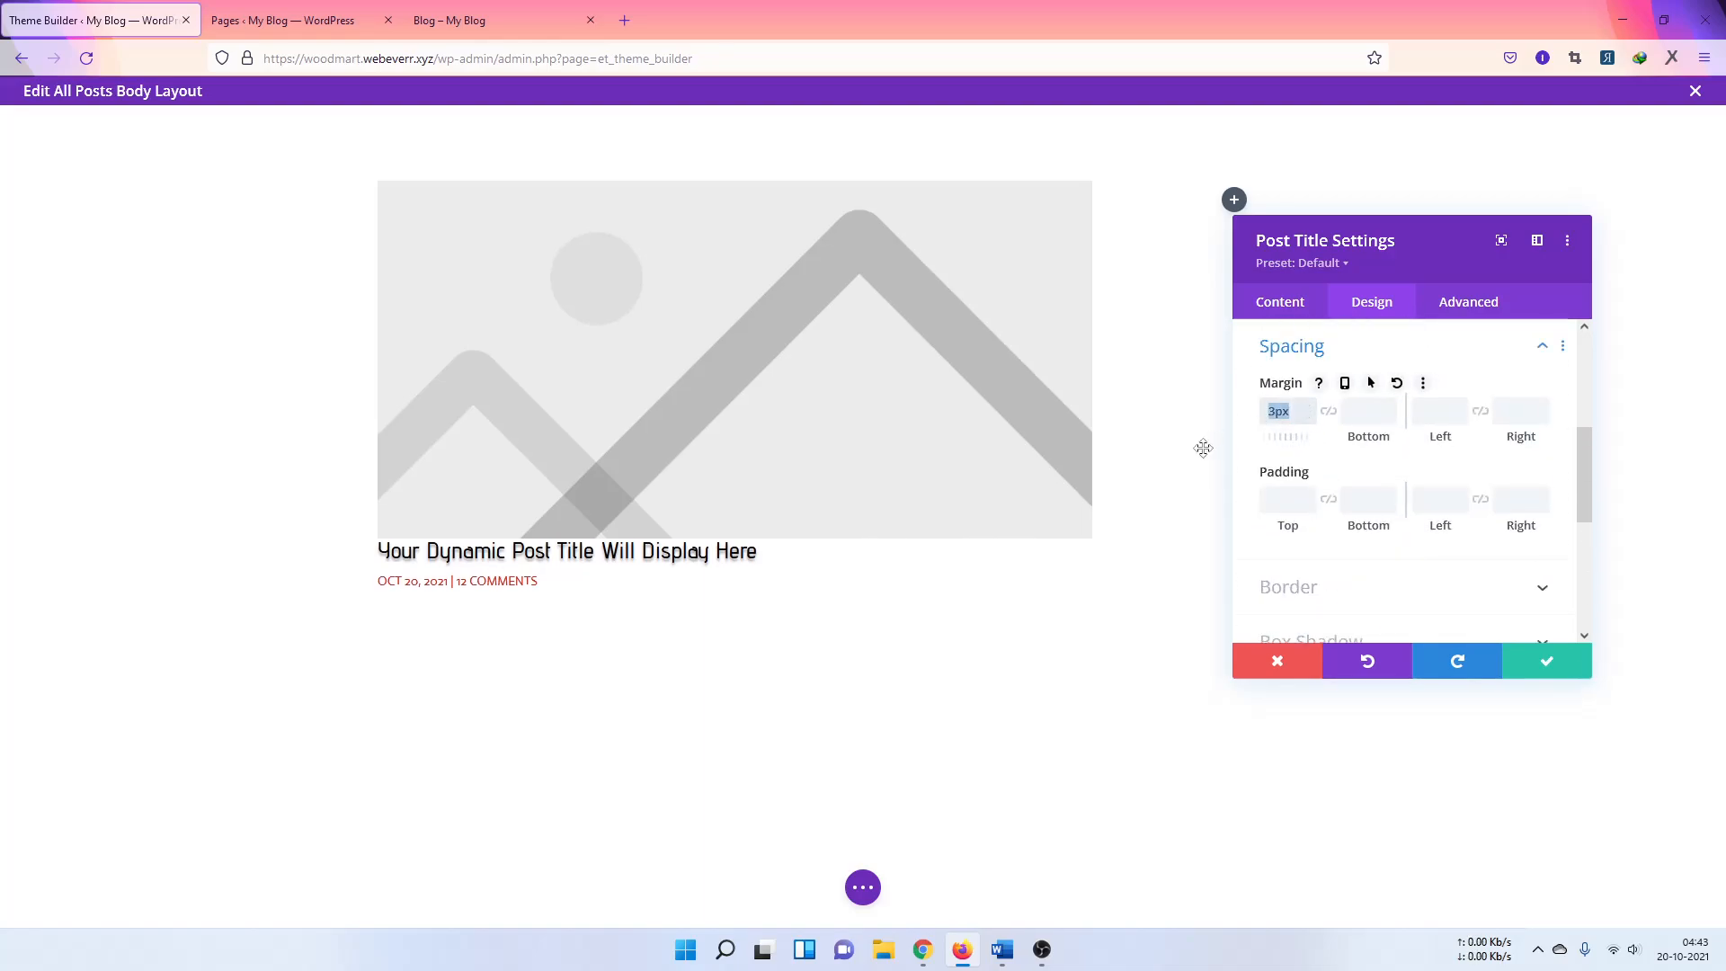
key(BackSpace)
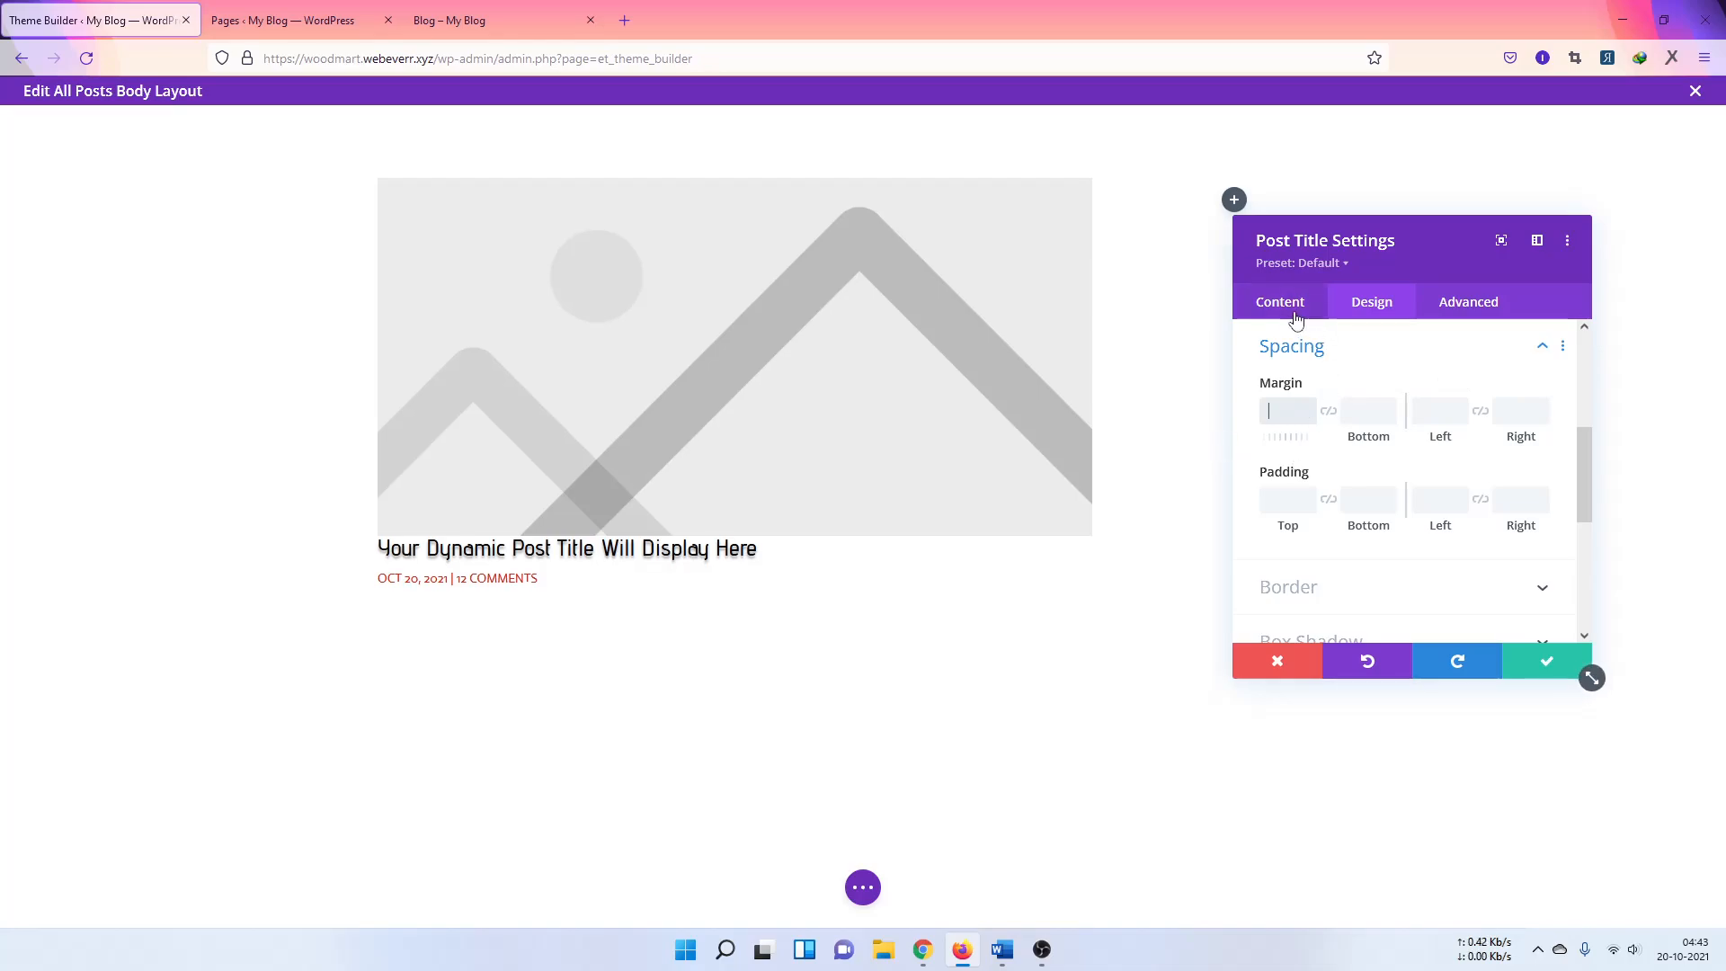
Step: Set the title line height to 1.8em and save the Post Title module settings
scroll(1356, 374, up, 4)
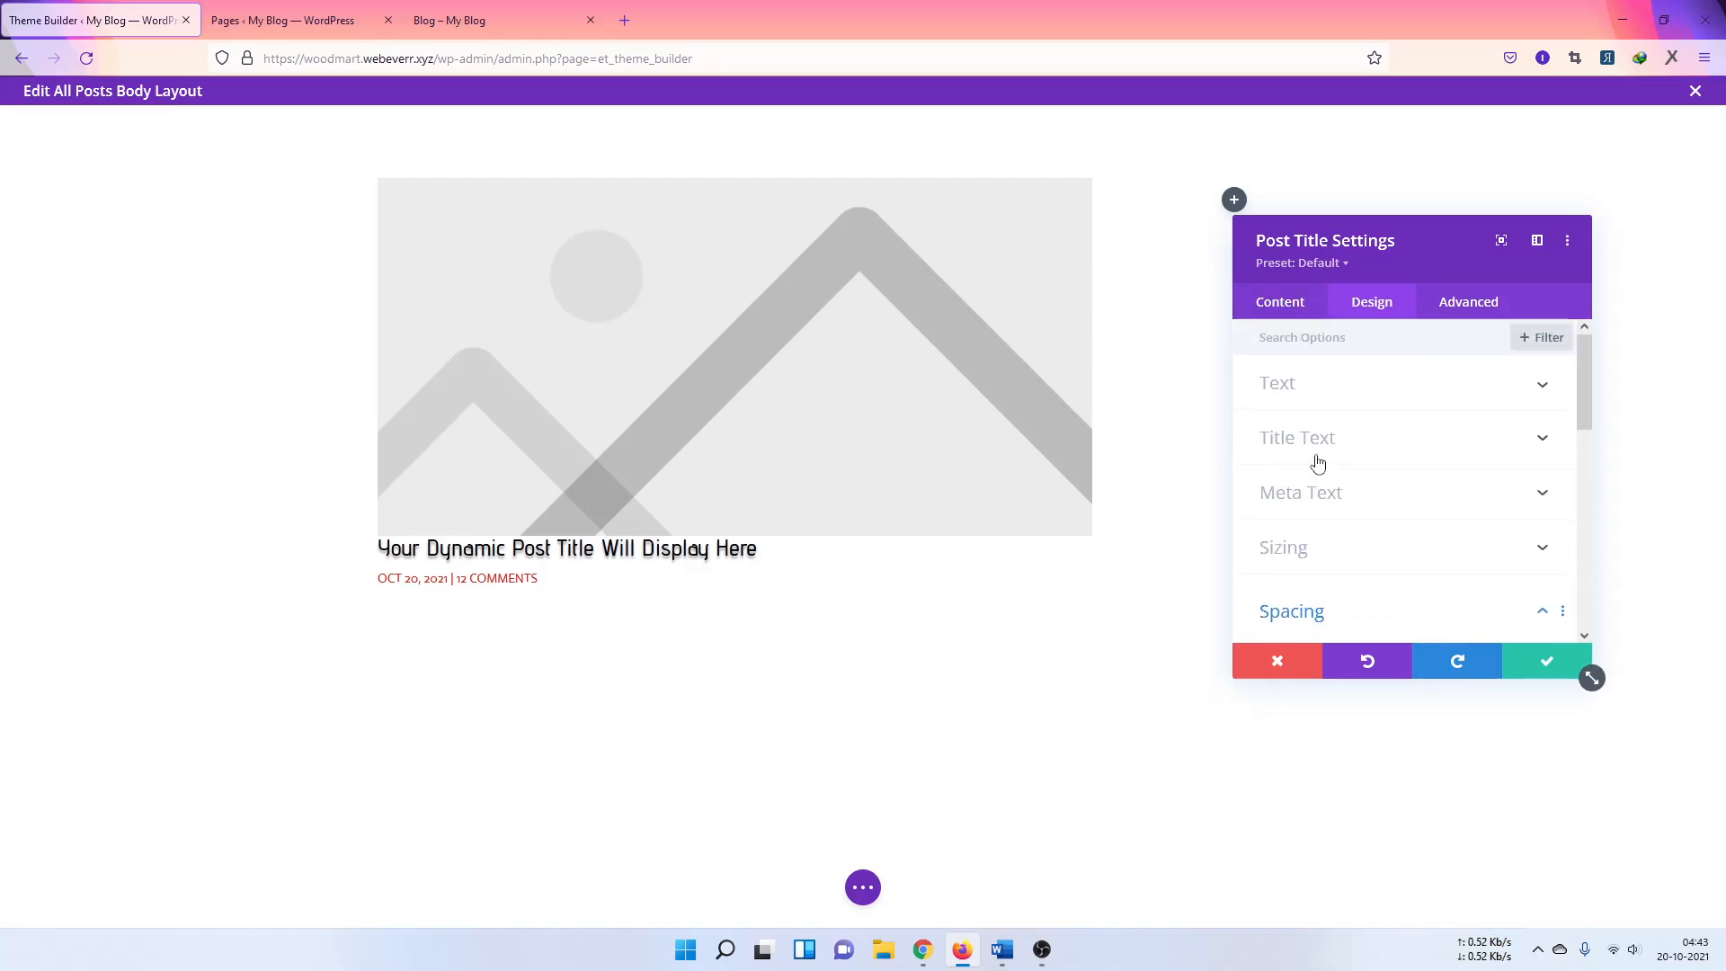
click(1328, 442)
scroll(1348, 462, down, 4)
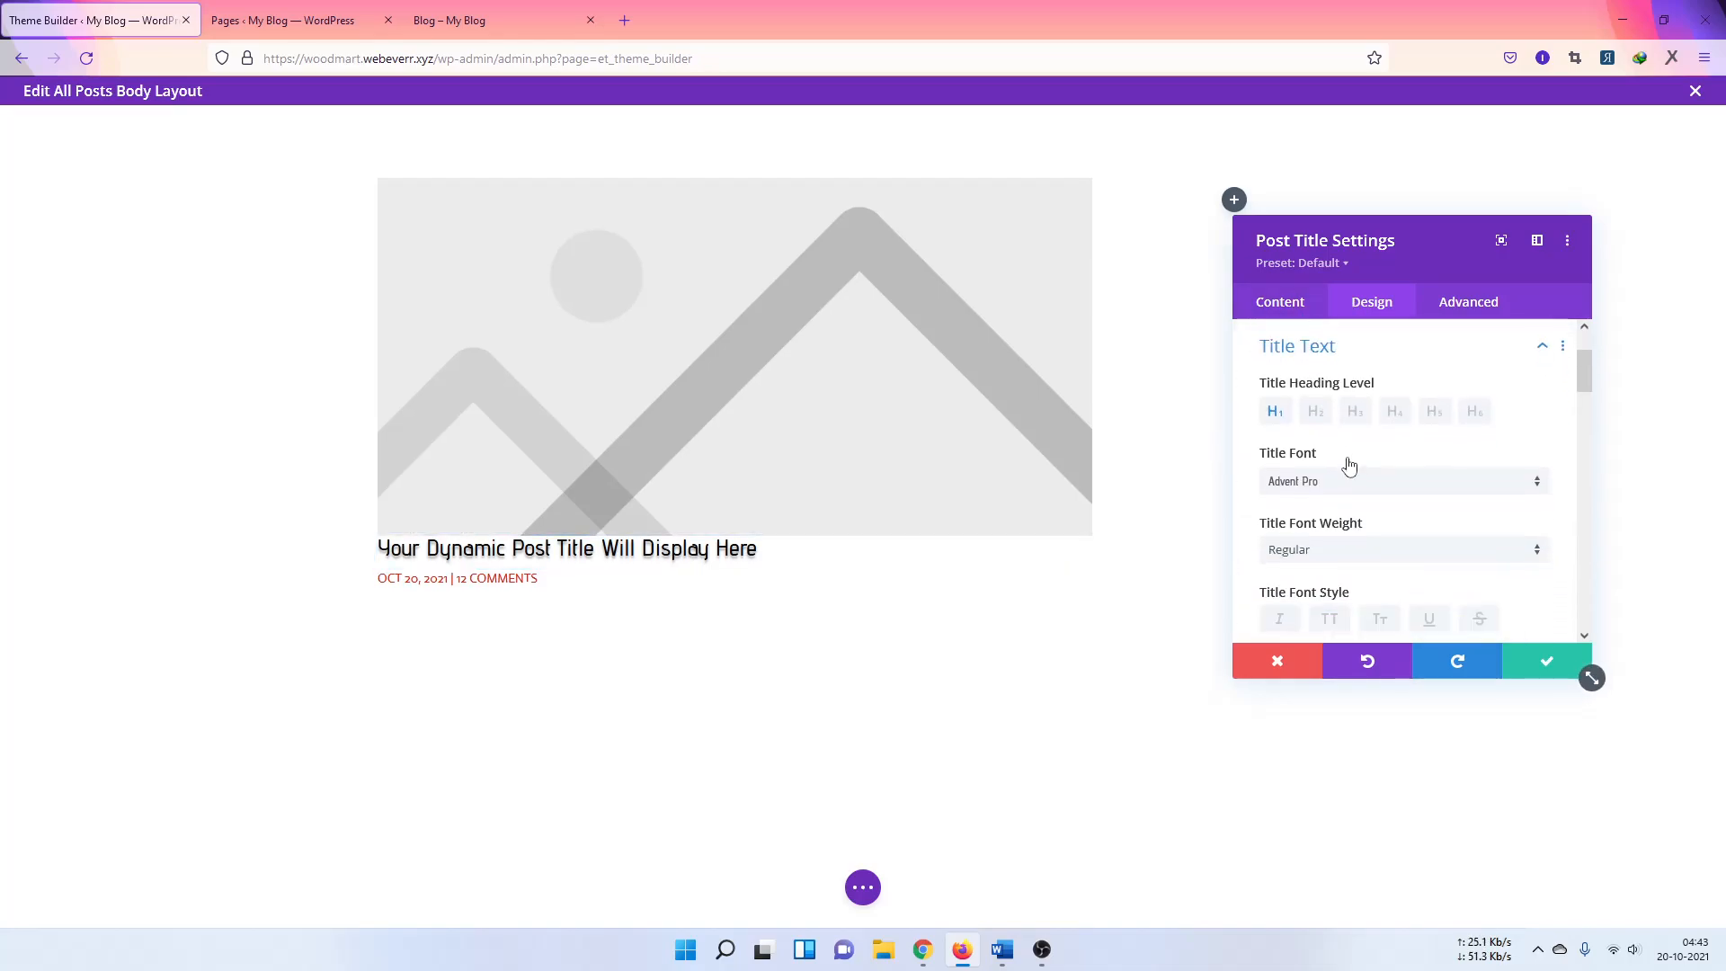
scroll(1361, 490, down, 4)
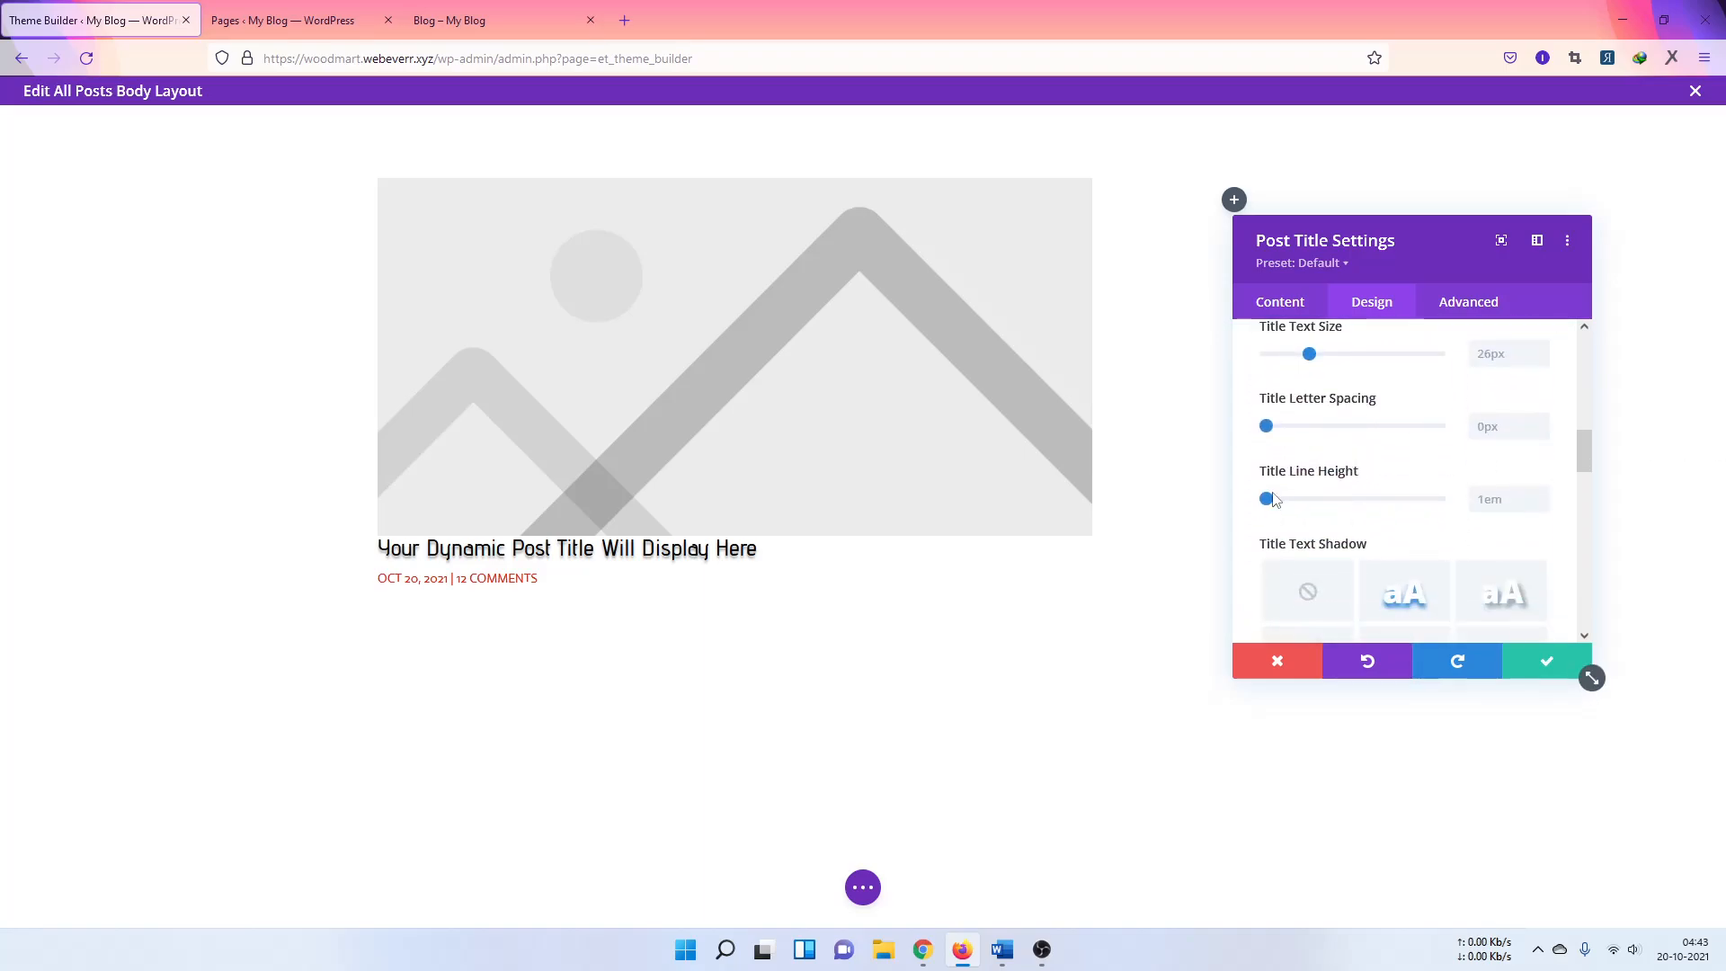
drag(1274, 499, 1339, 511)
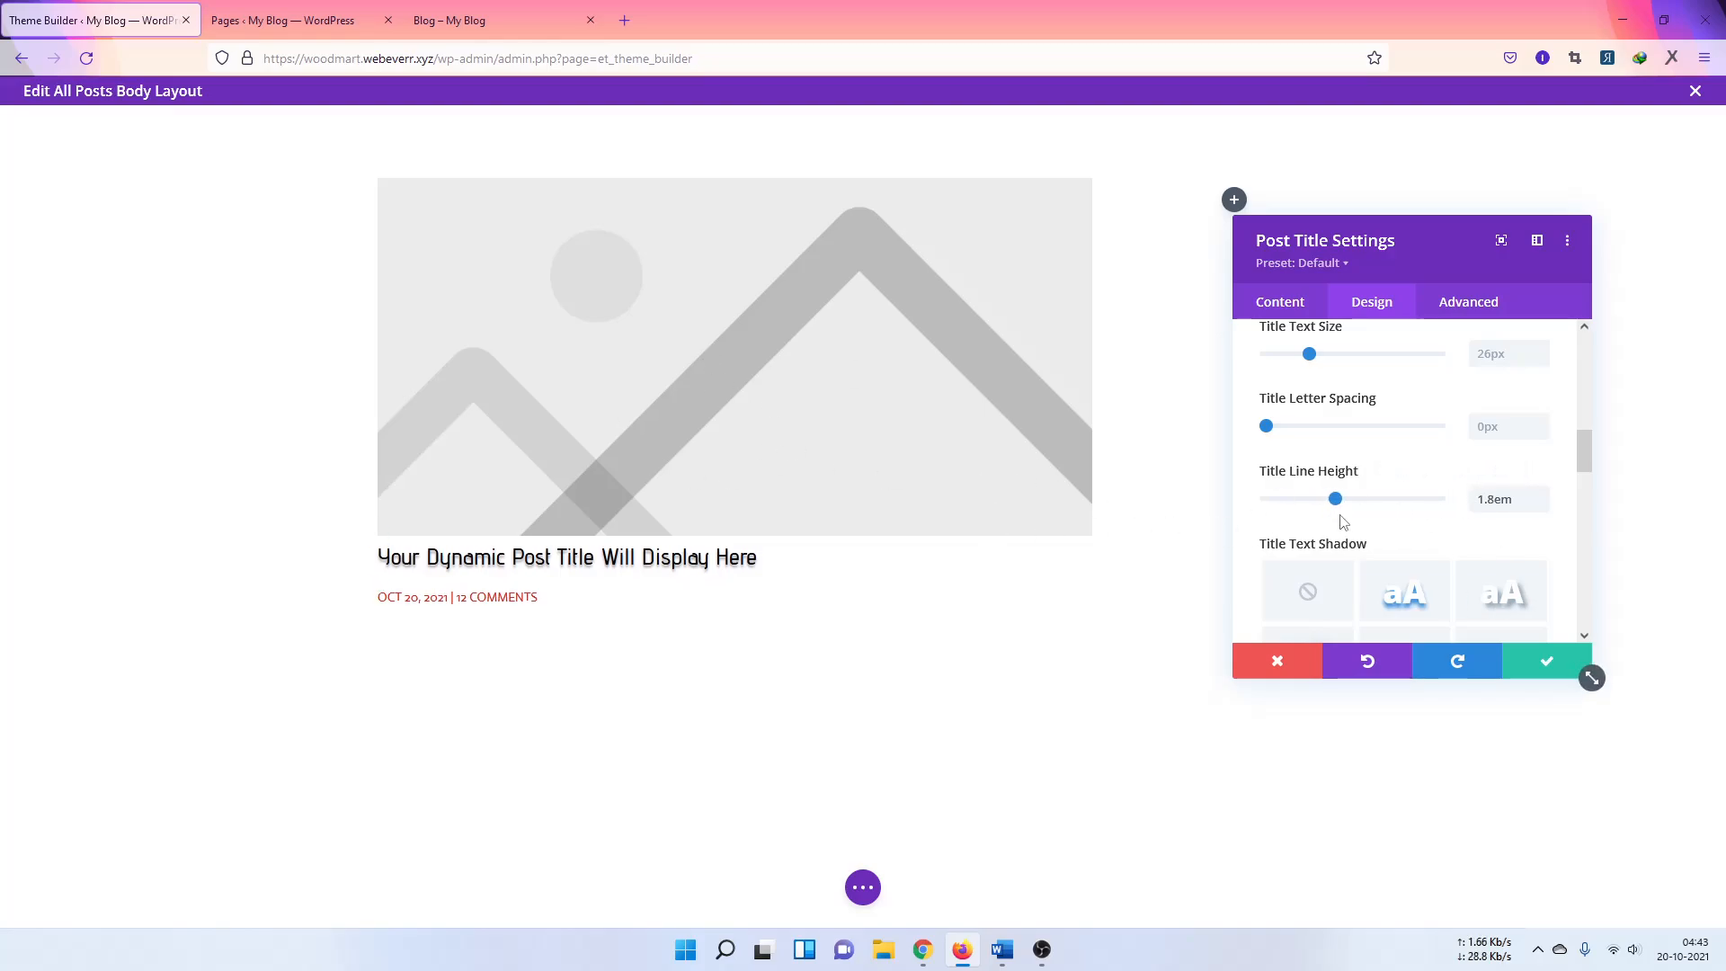
scroll(1403, 503, down, 4)
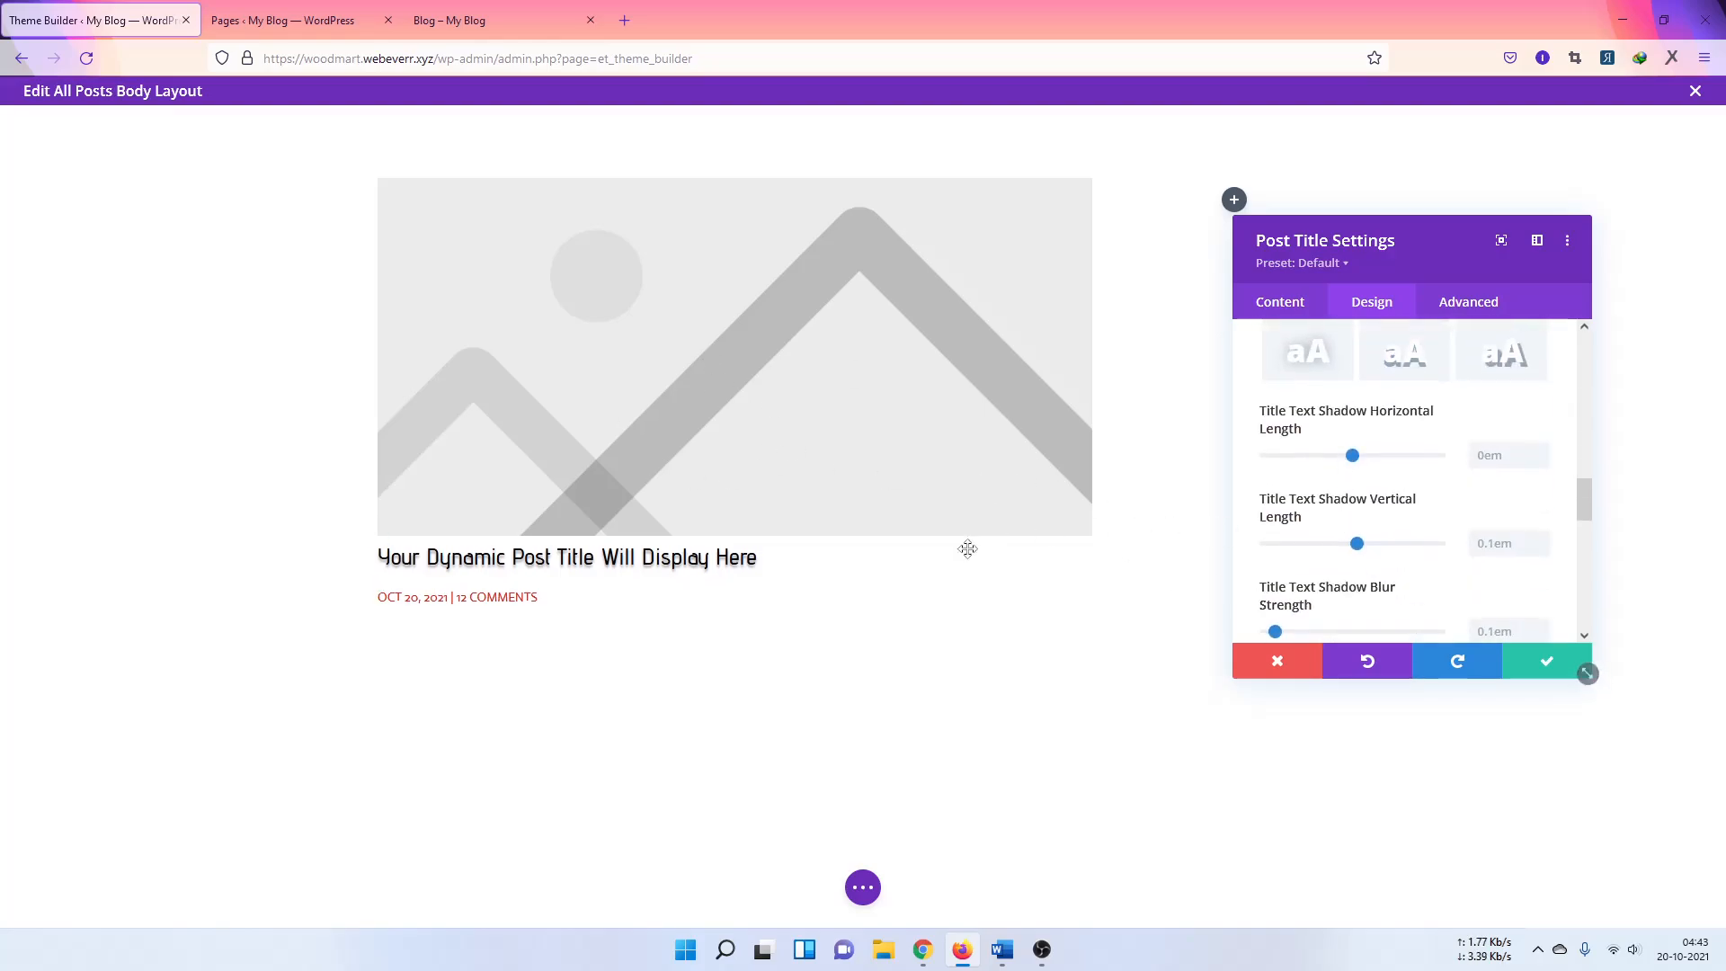
click(1548, 663)
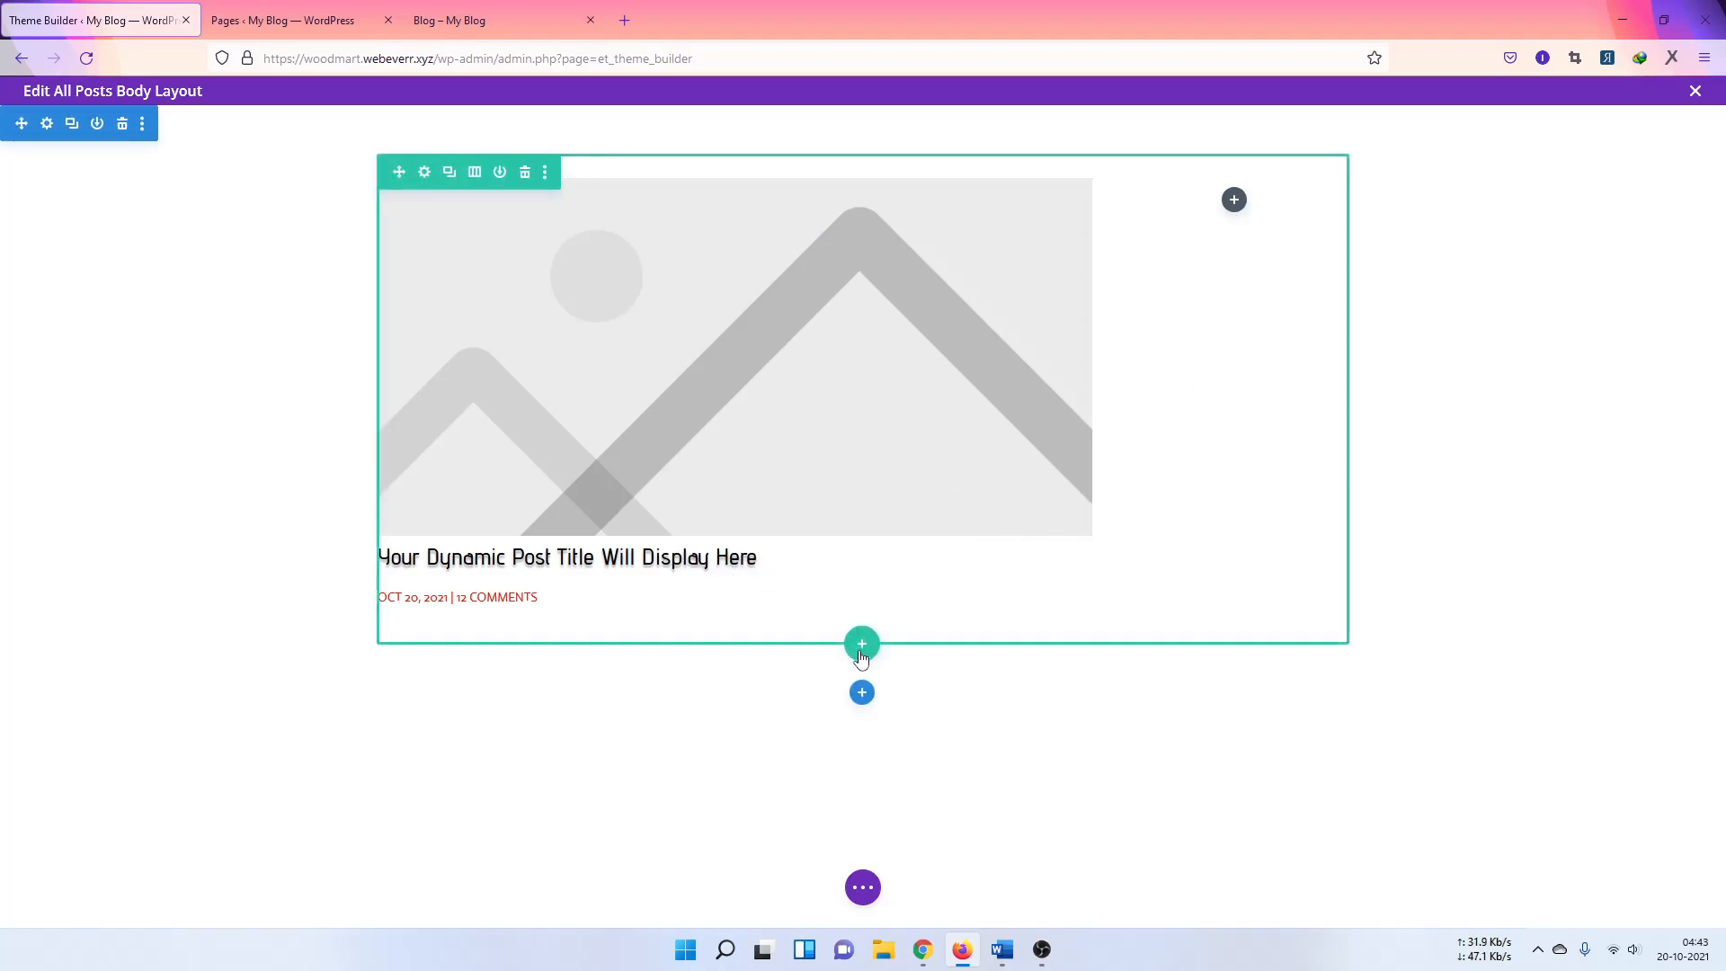
Step: Insert a Post Content module directly below the post title module in the wide column
click(733, 589)
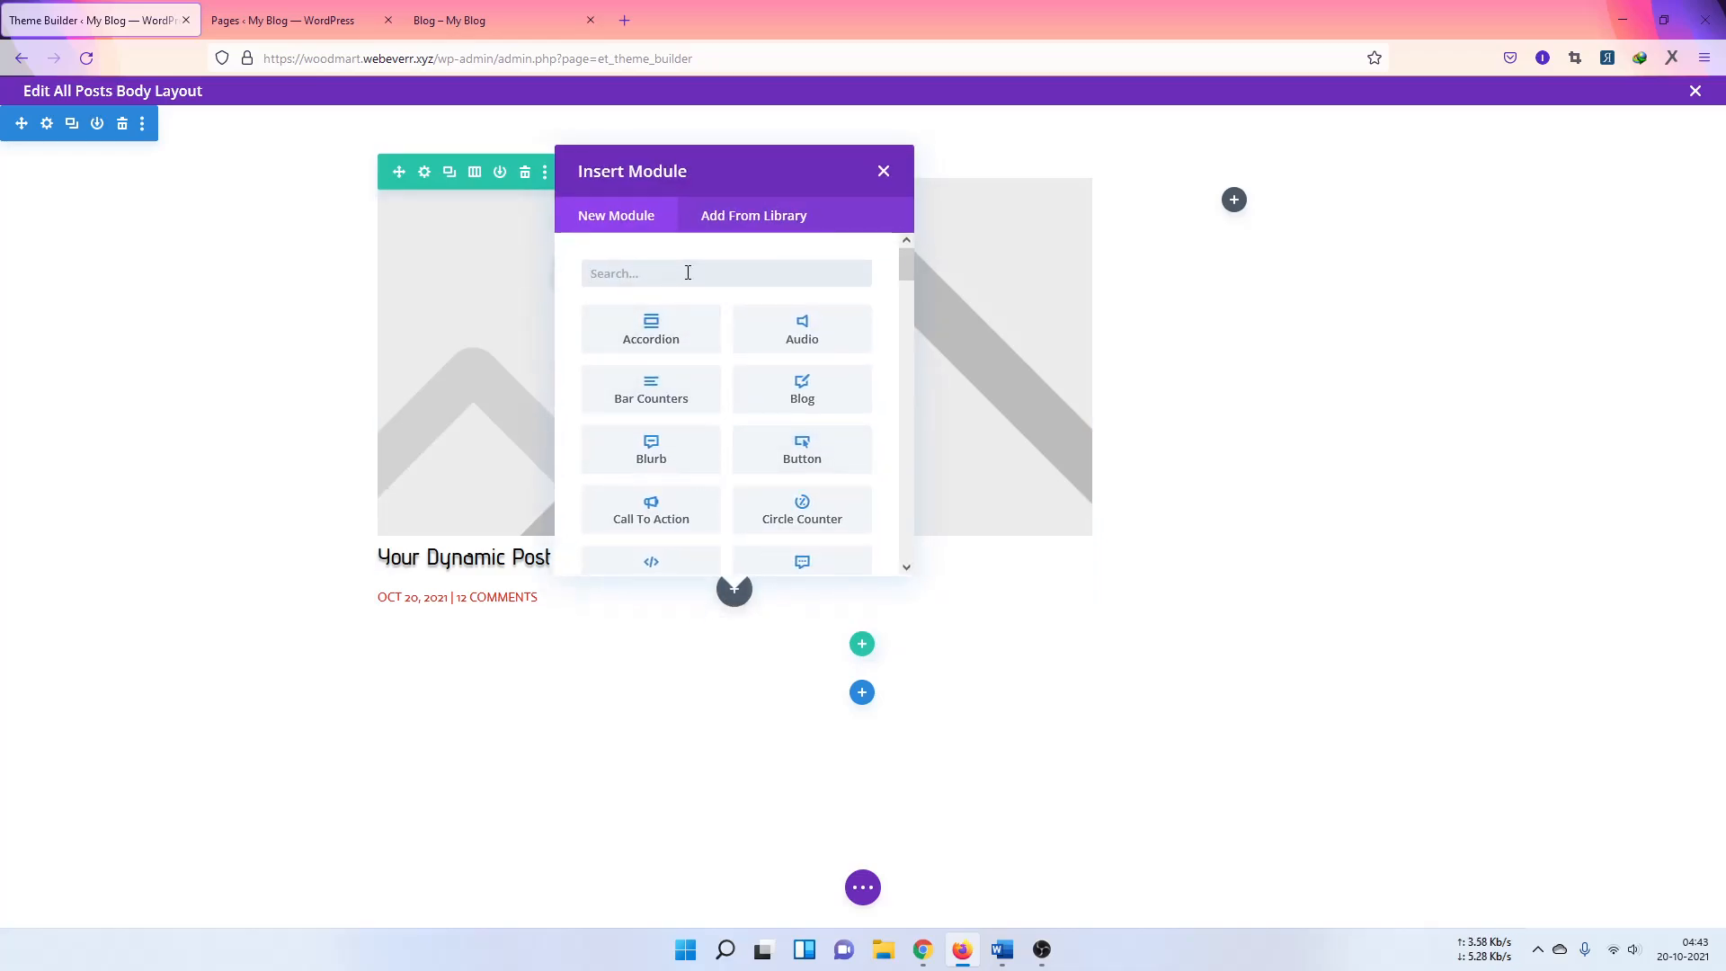
text(blog)
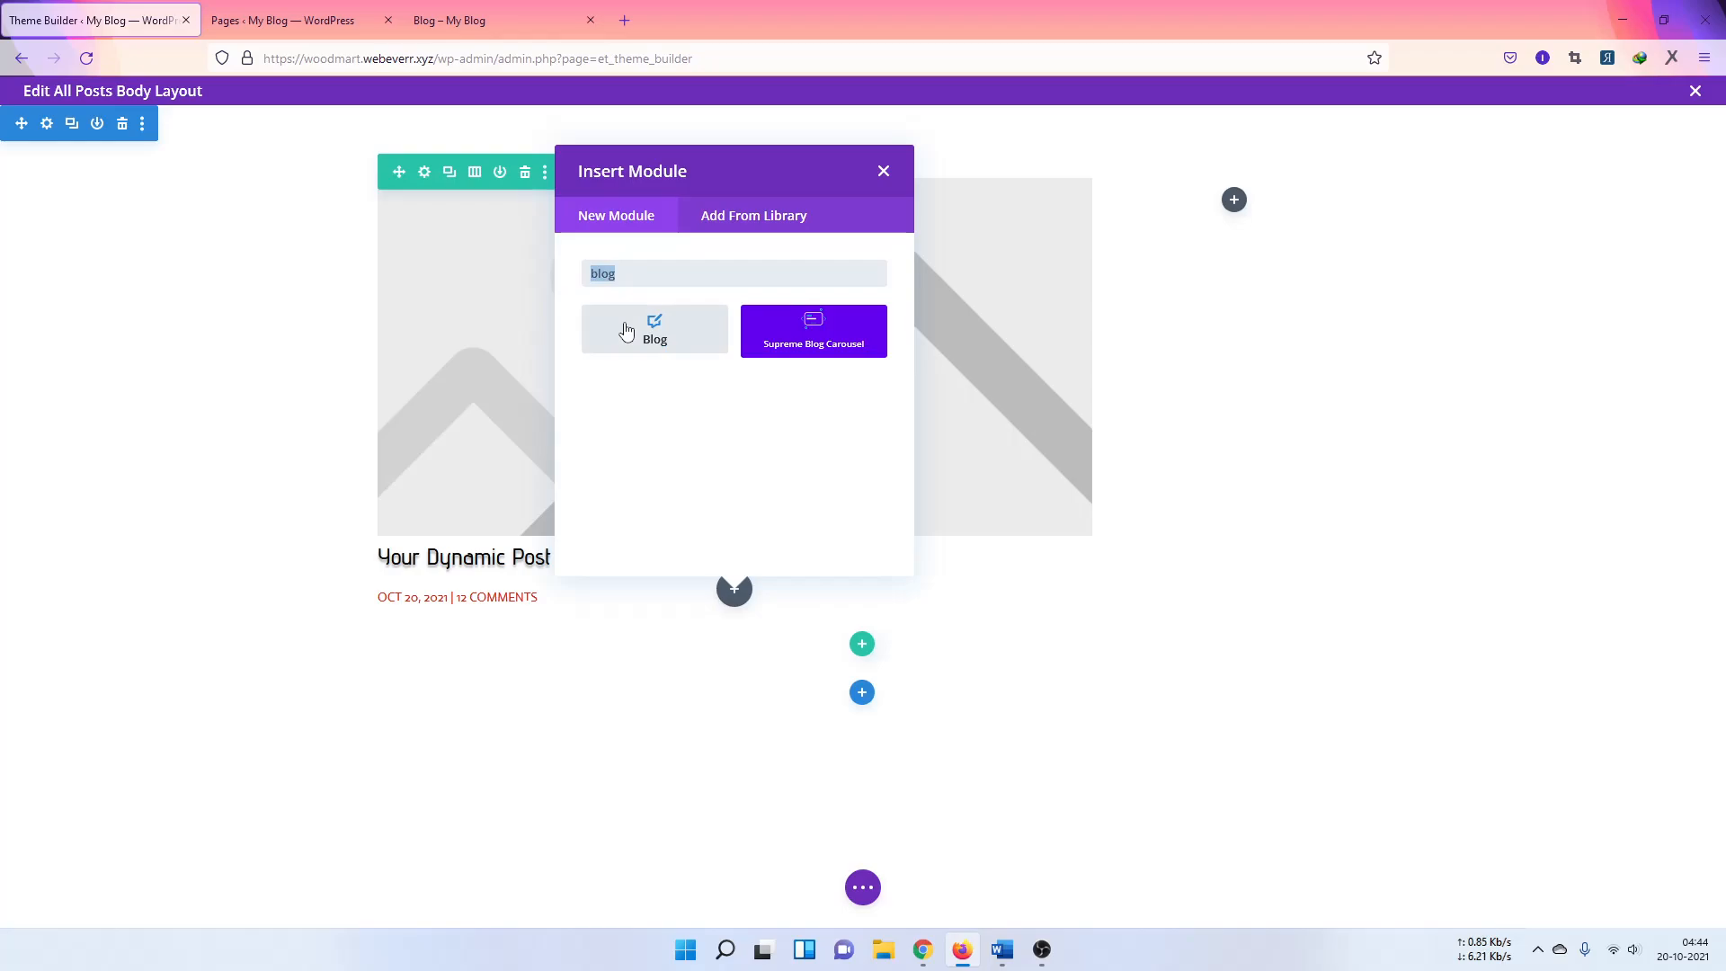
text(po)
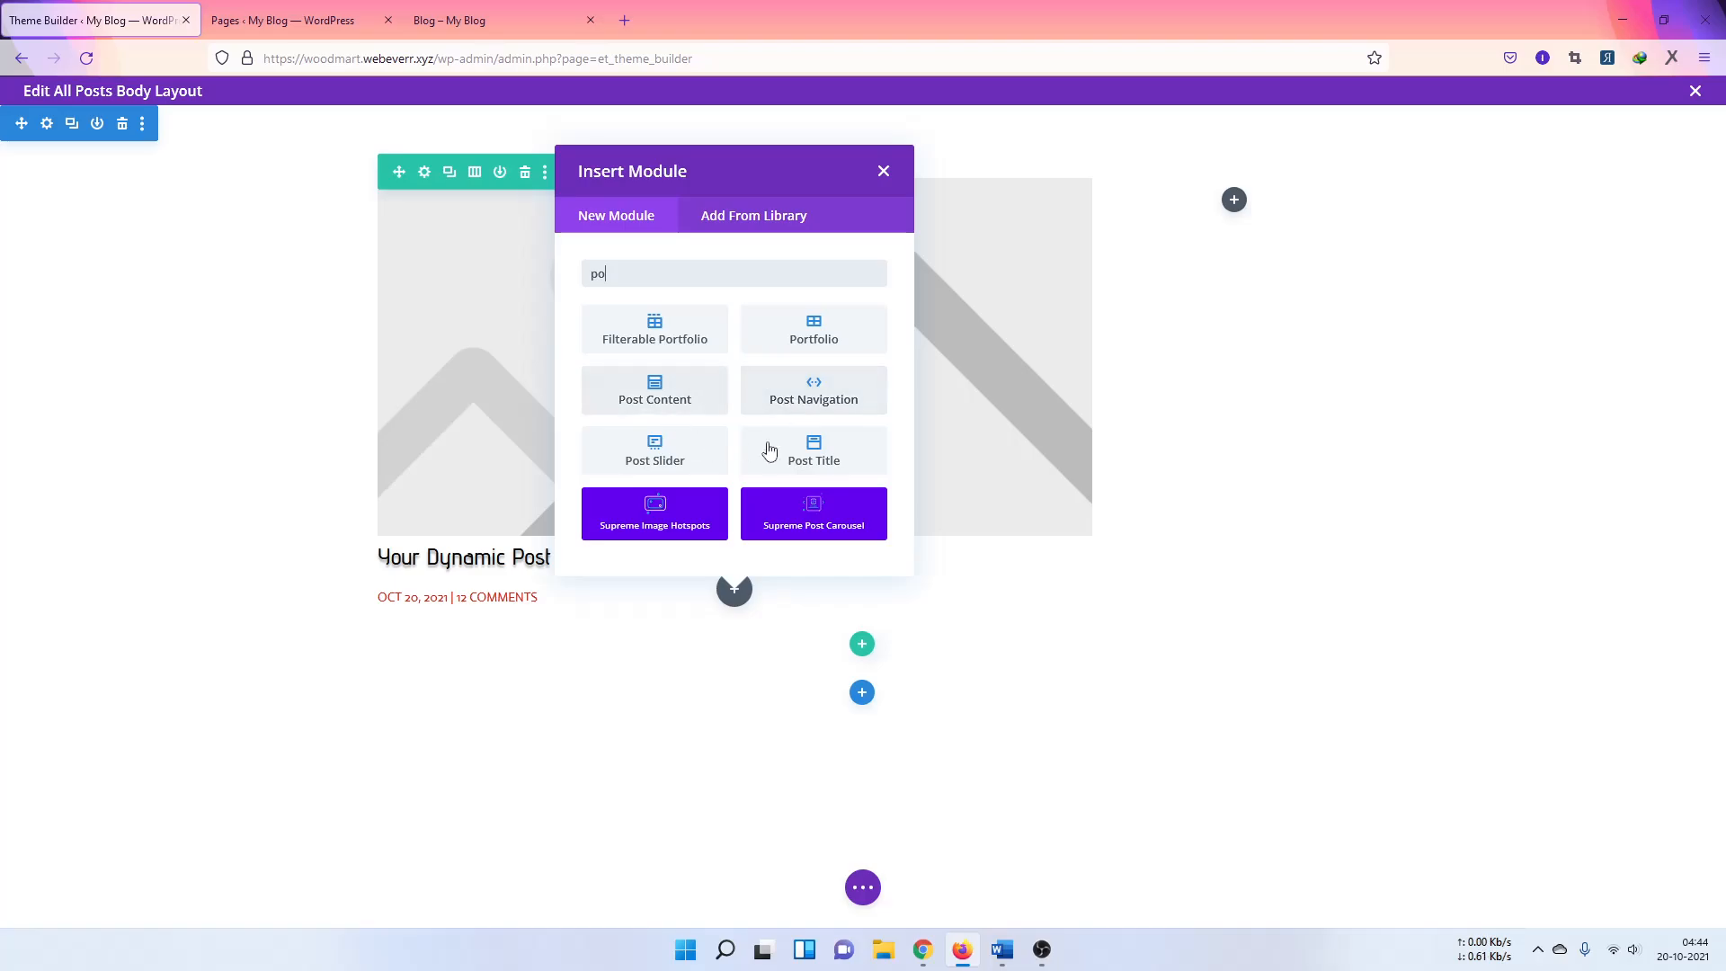
click(661, 397)
Step: Examine the placeholder headings, paragraphs, block quote, image and lists of the Post Content module
scroll(686, 443, down, 3)
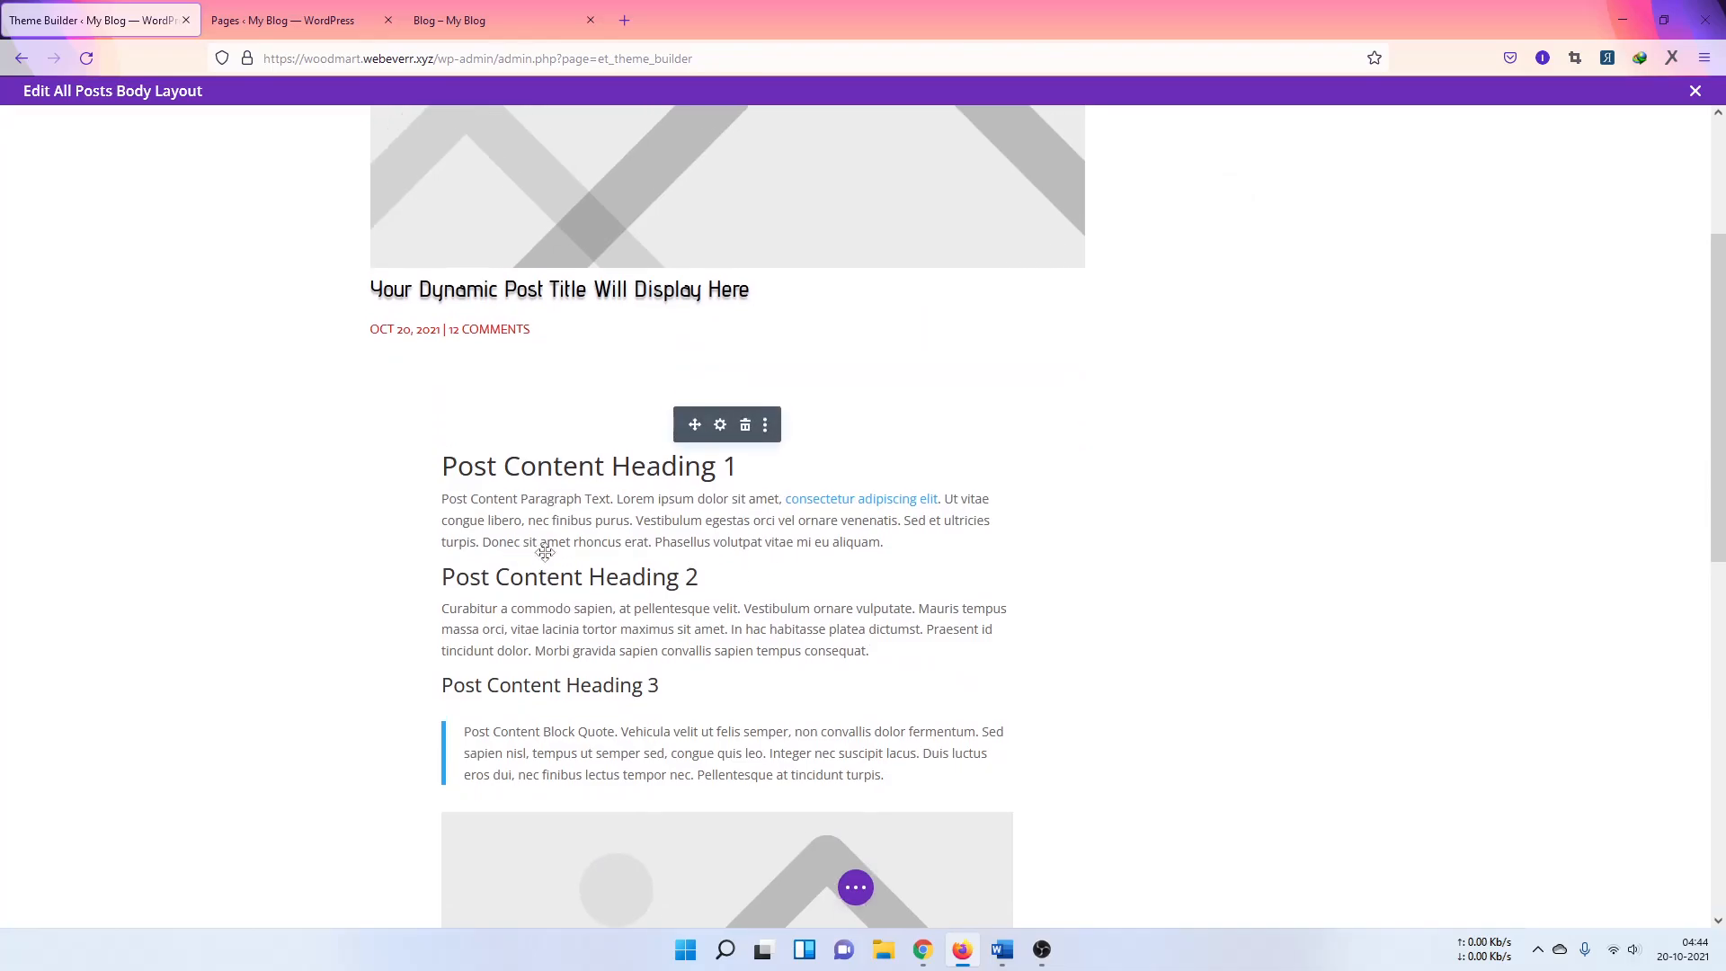
scroll(544, 552, up, 1)
scroll(643, 531, down, 2)
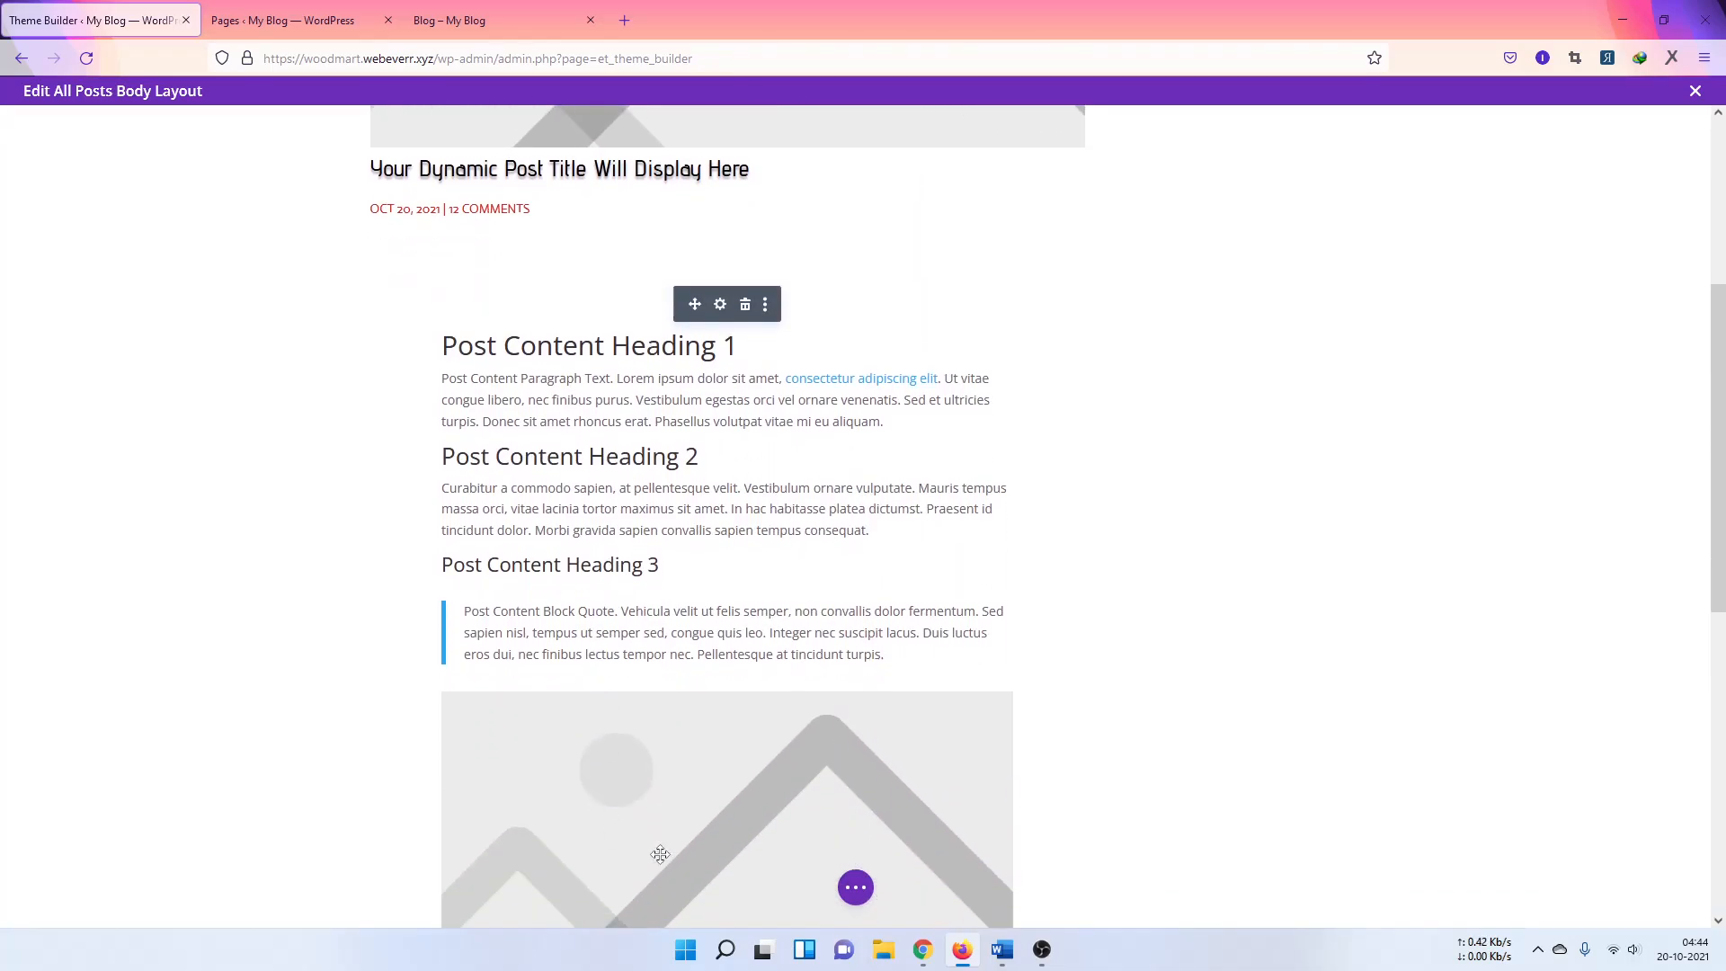
scroll(701, 535, up, 3)
scroll(695, 633, up, 1)
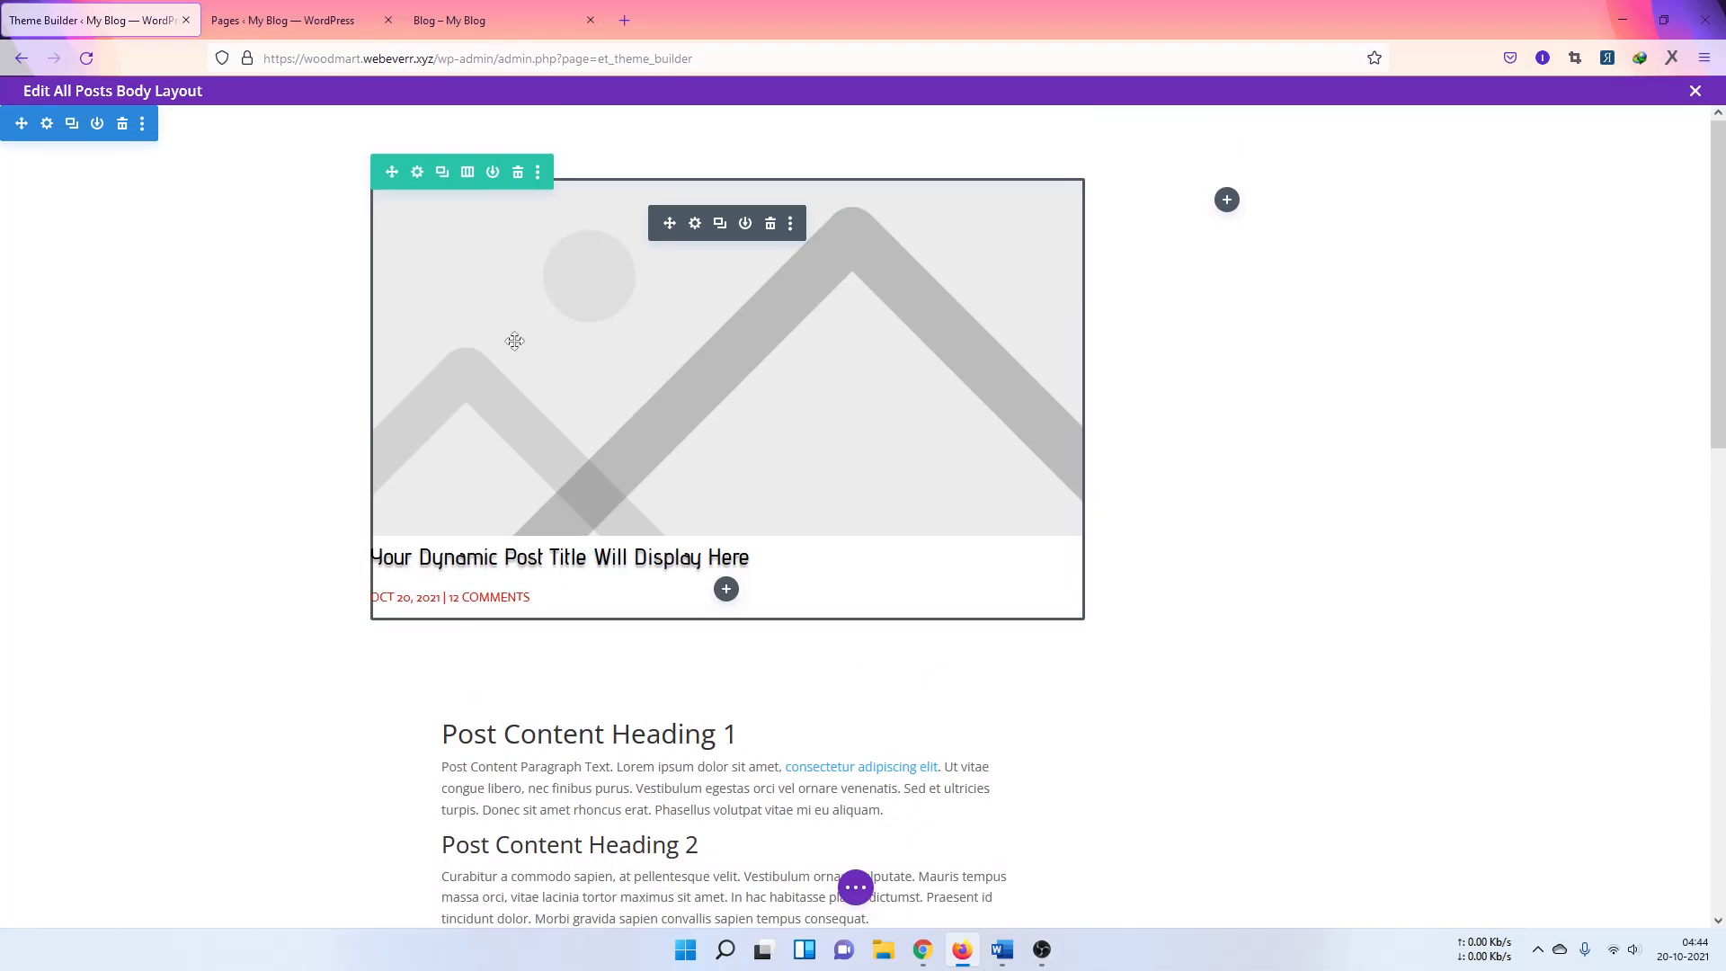
scroll(514, 341, down, 6)
scroll(693, 668, down, 4)
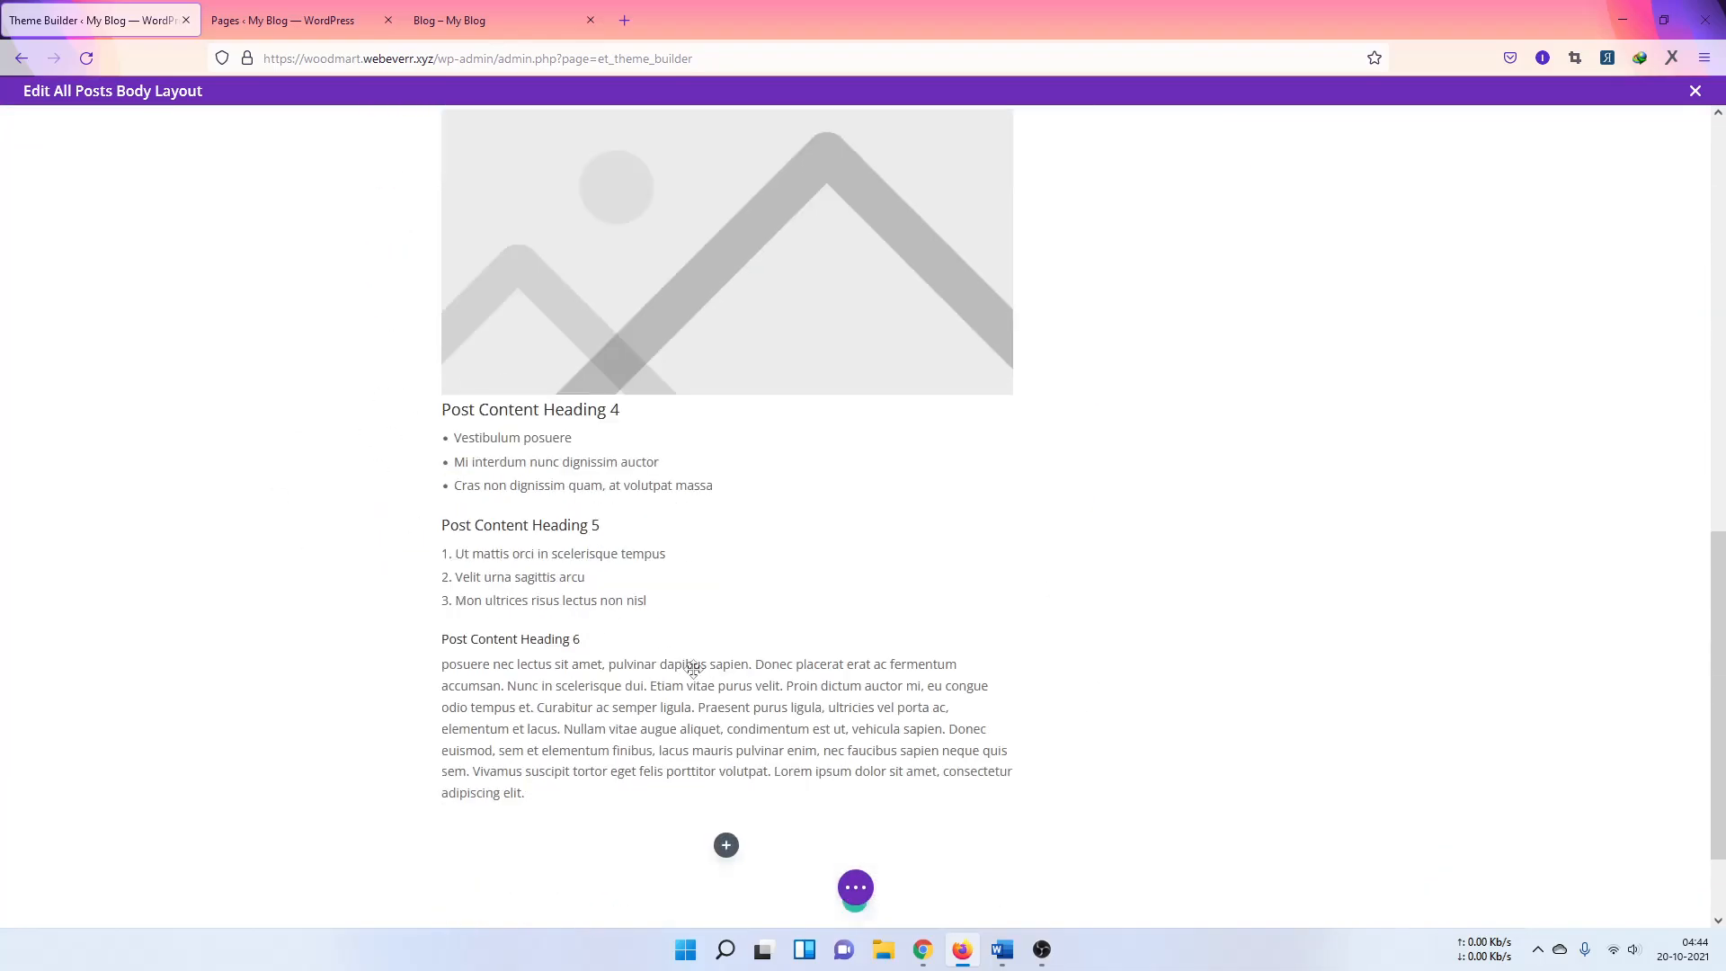
scroll(570, 494, down, 1)
scroll(570, 585, up, 6)
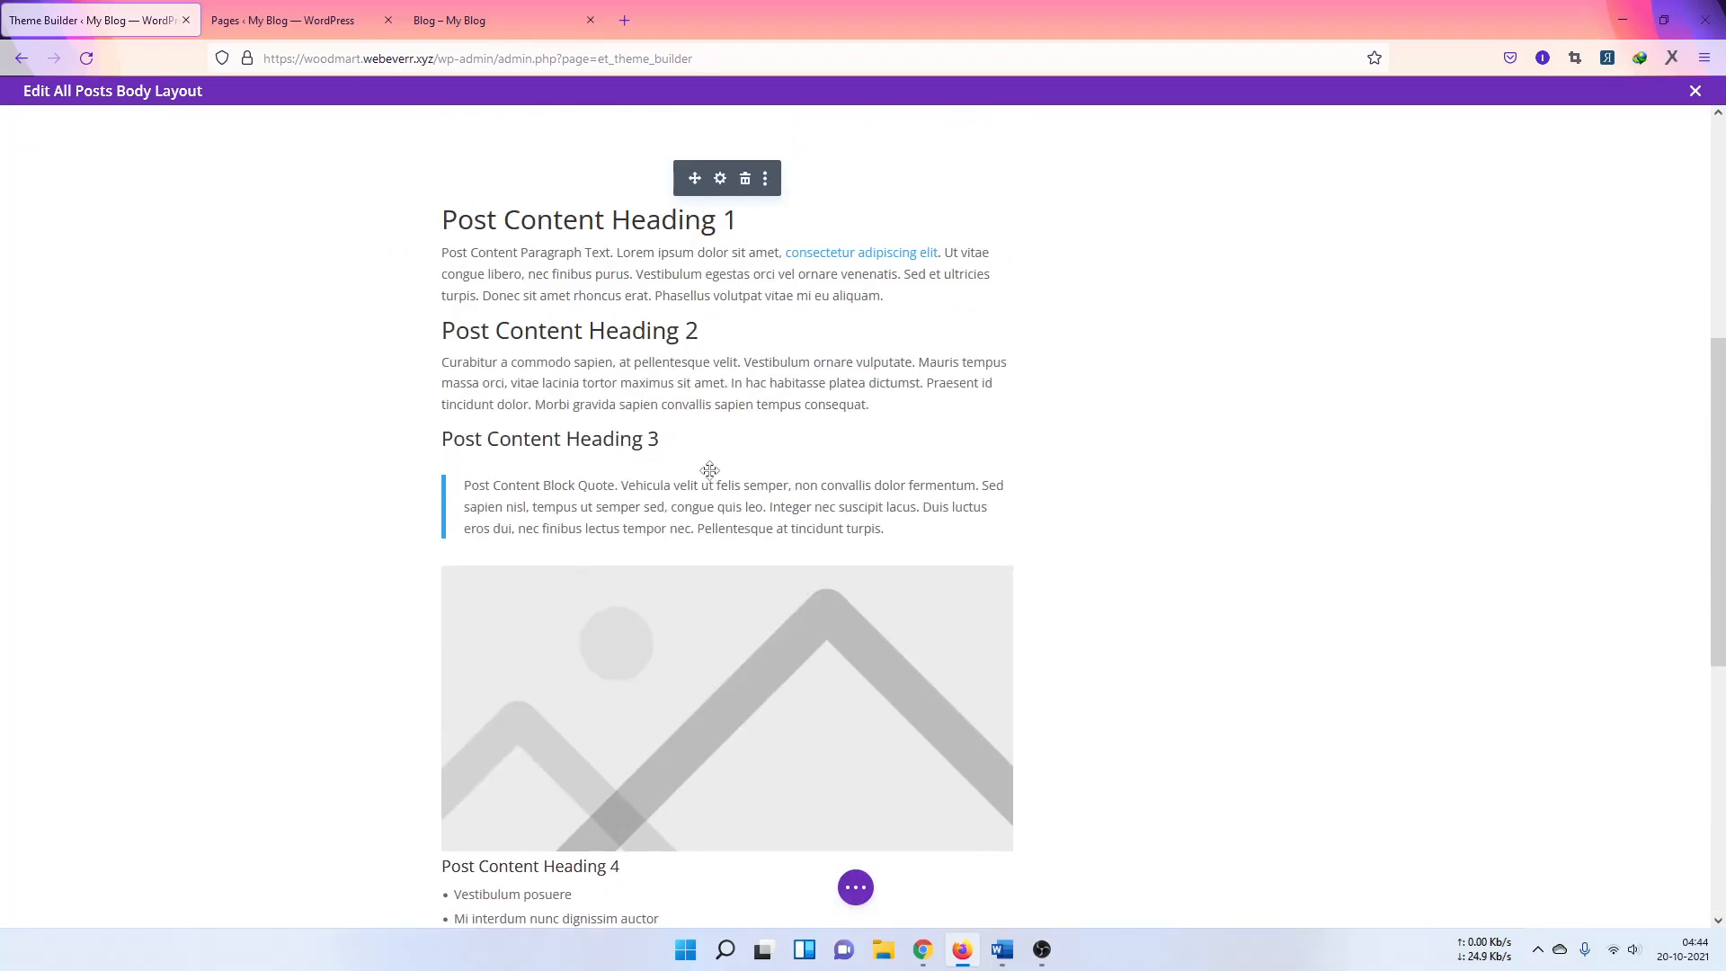
scroll(717, 342, up, 2)
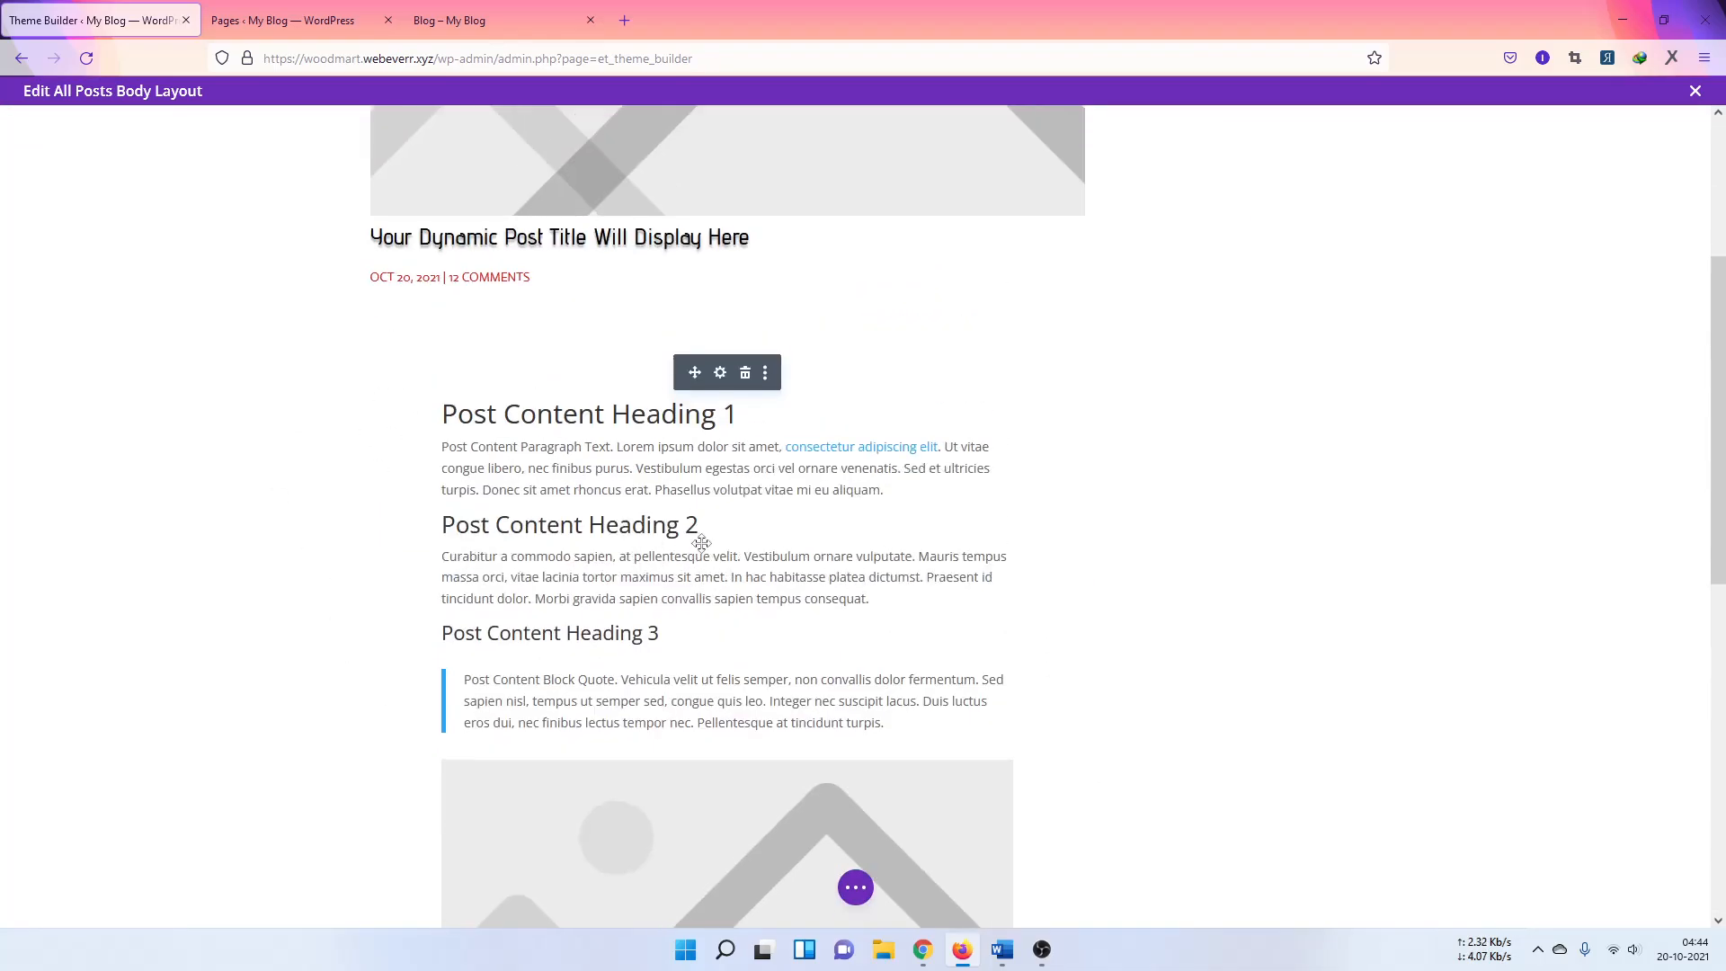
Step: Review the design option groups of the Post Content module and close its settings
click(721, 374)
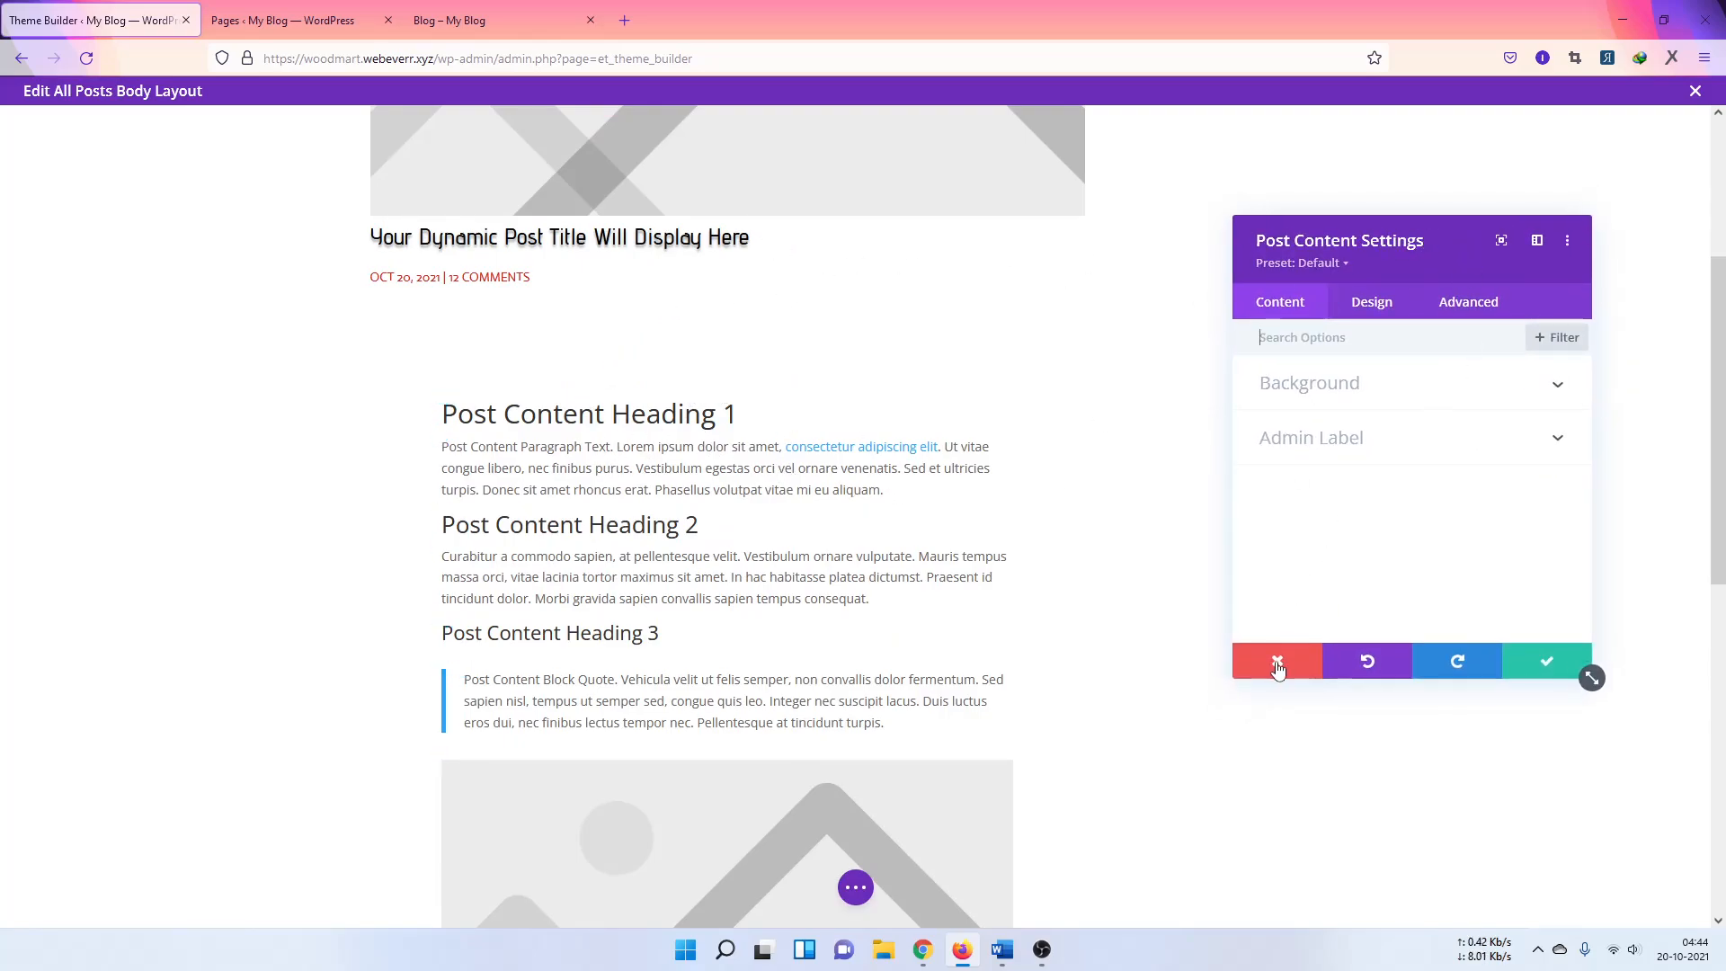
click(1369, 302)
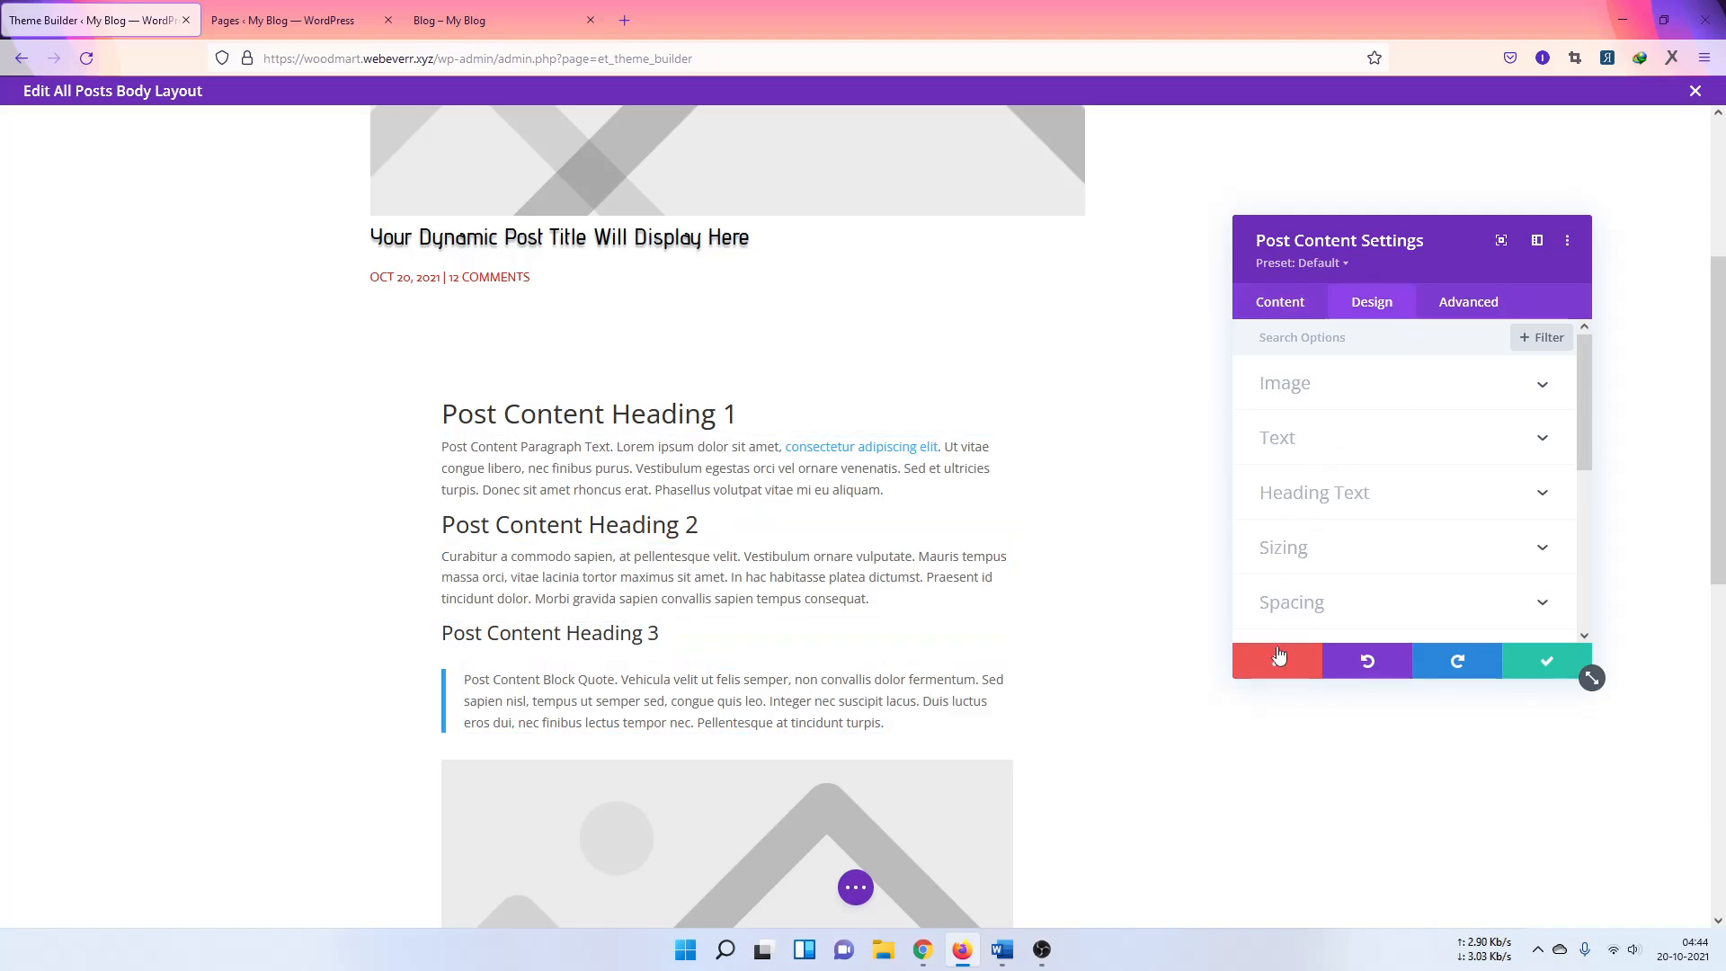
click(1277, 661)
Step: Copy the post title module's styles and check whether the Post Content module offers a way to paste them
scroll(817, 239, up, 3)
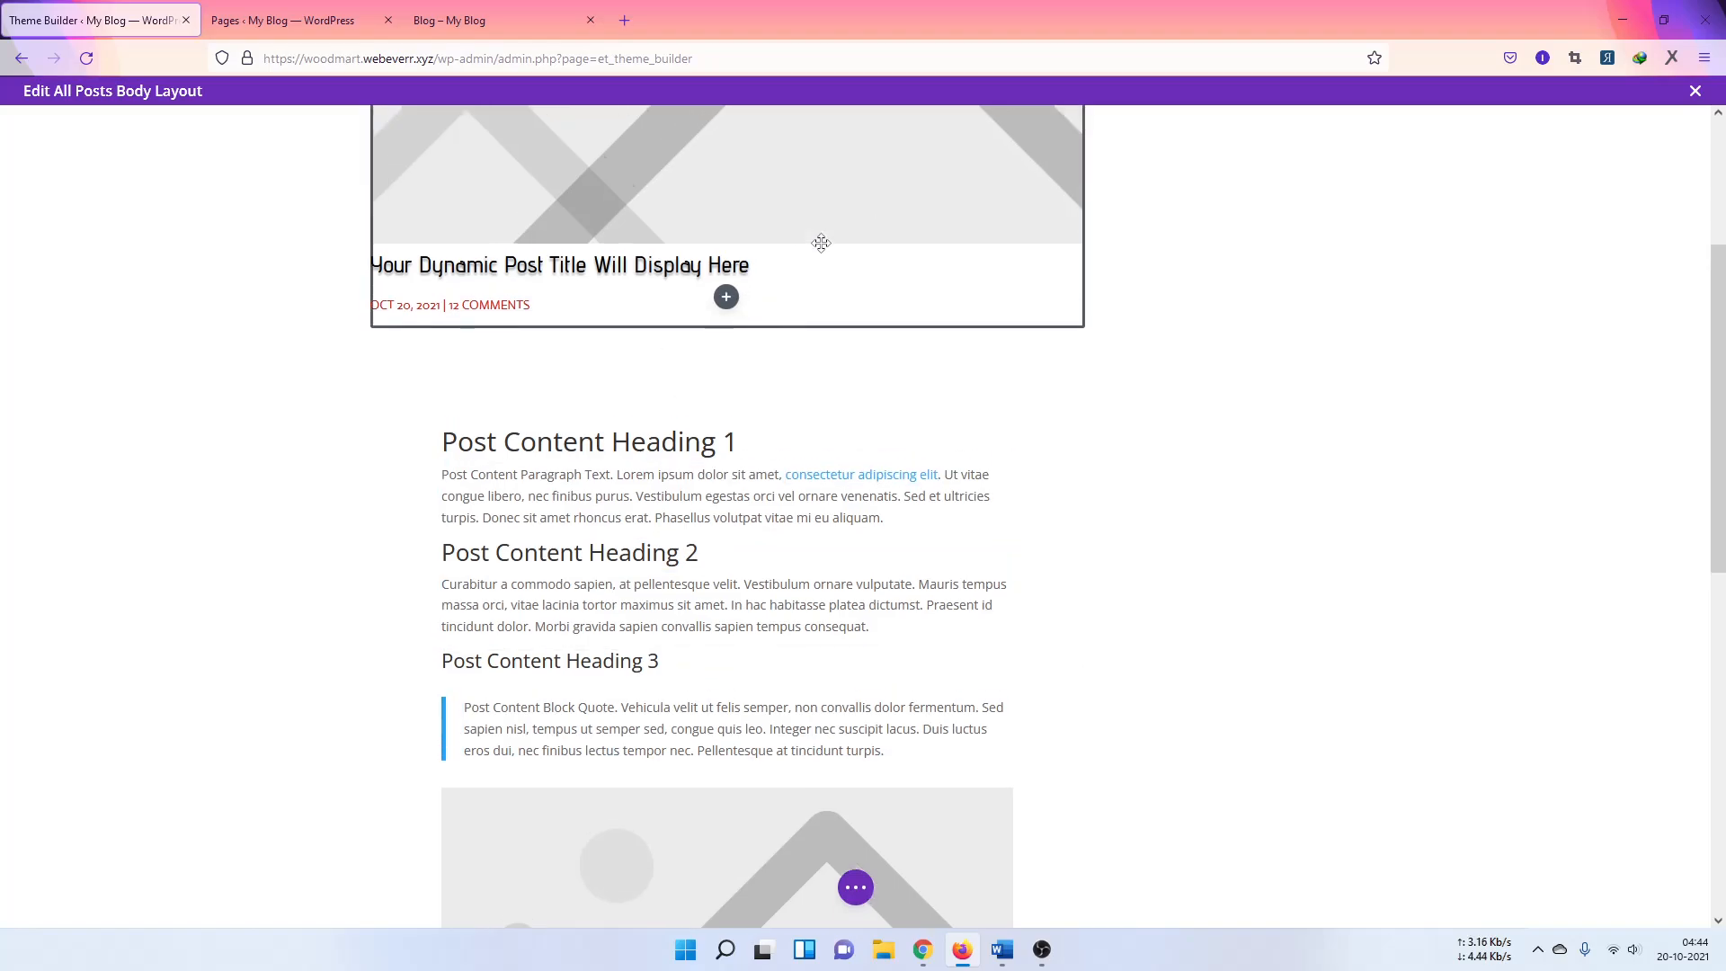
click(790, 230)
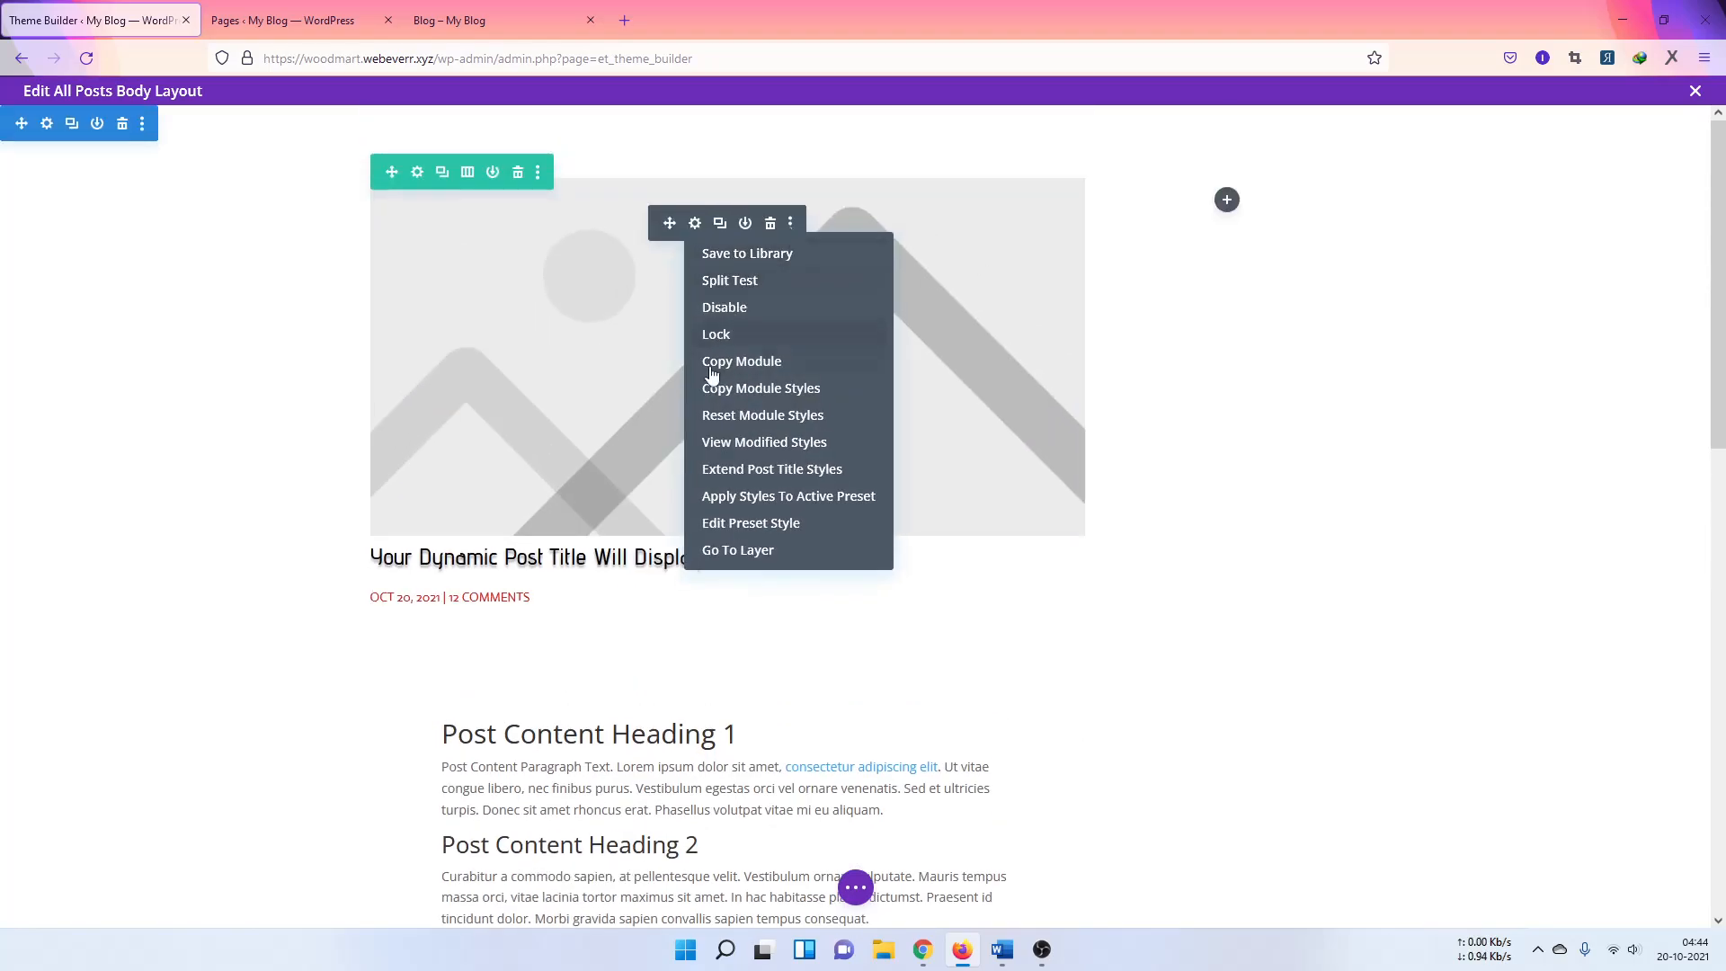
click(771, 389)
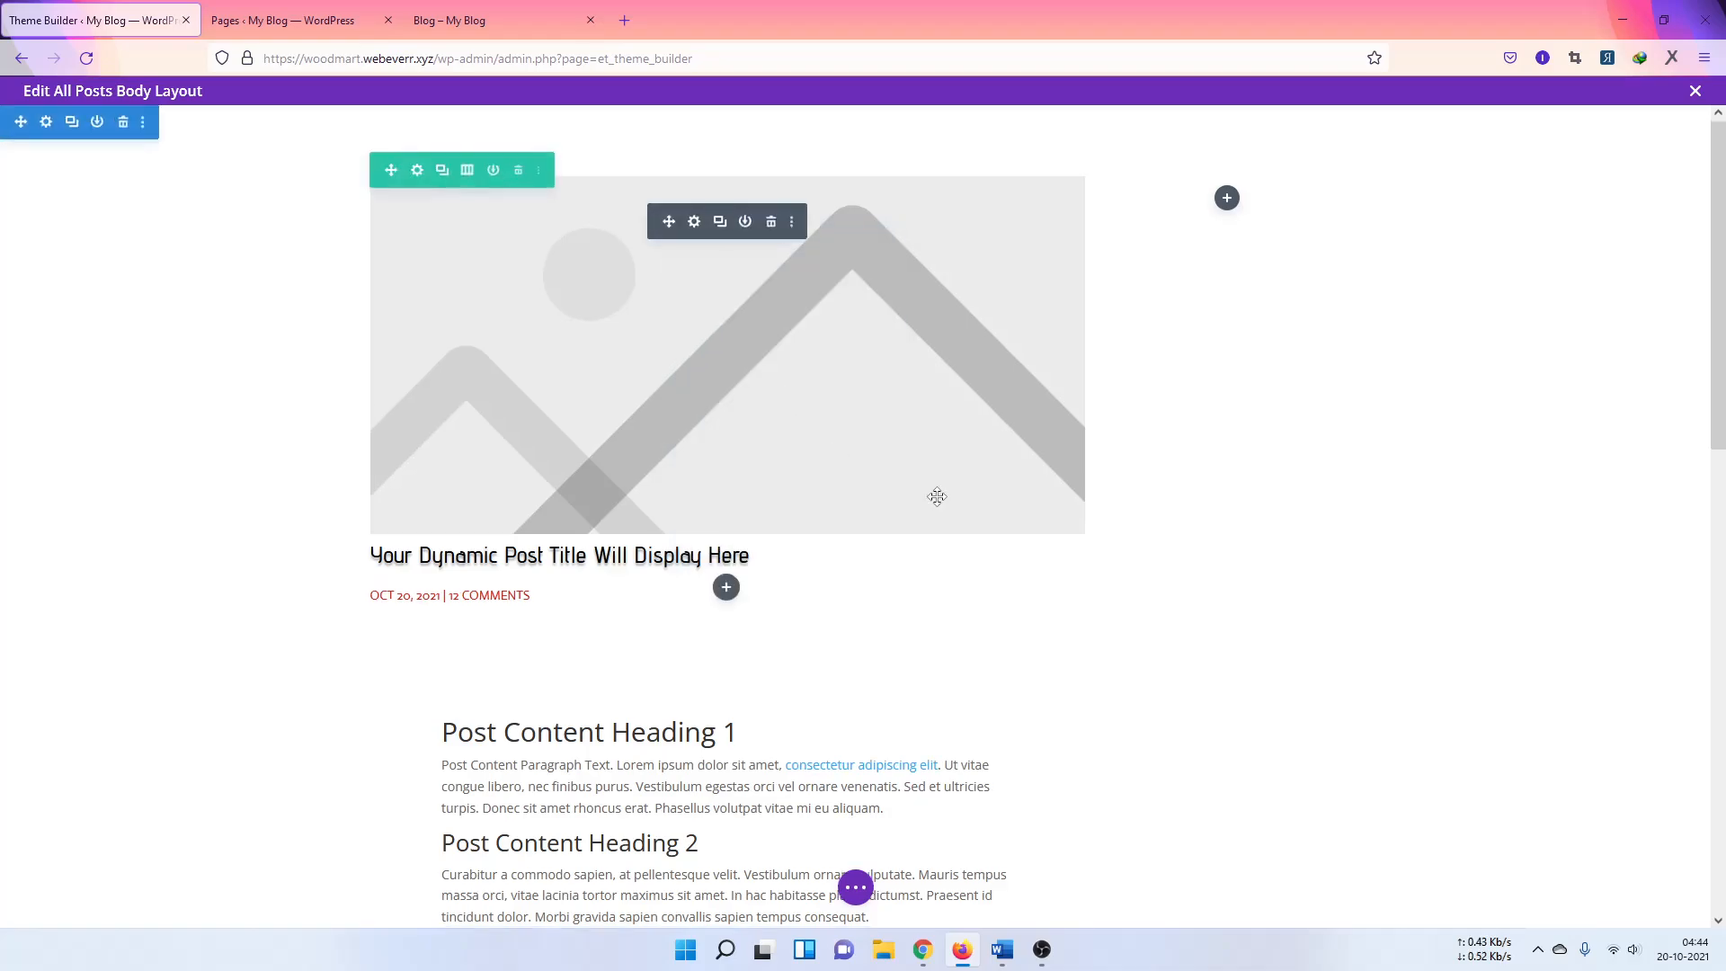
scroll(905, 415, down, 3)
click(763, 403)
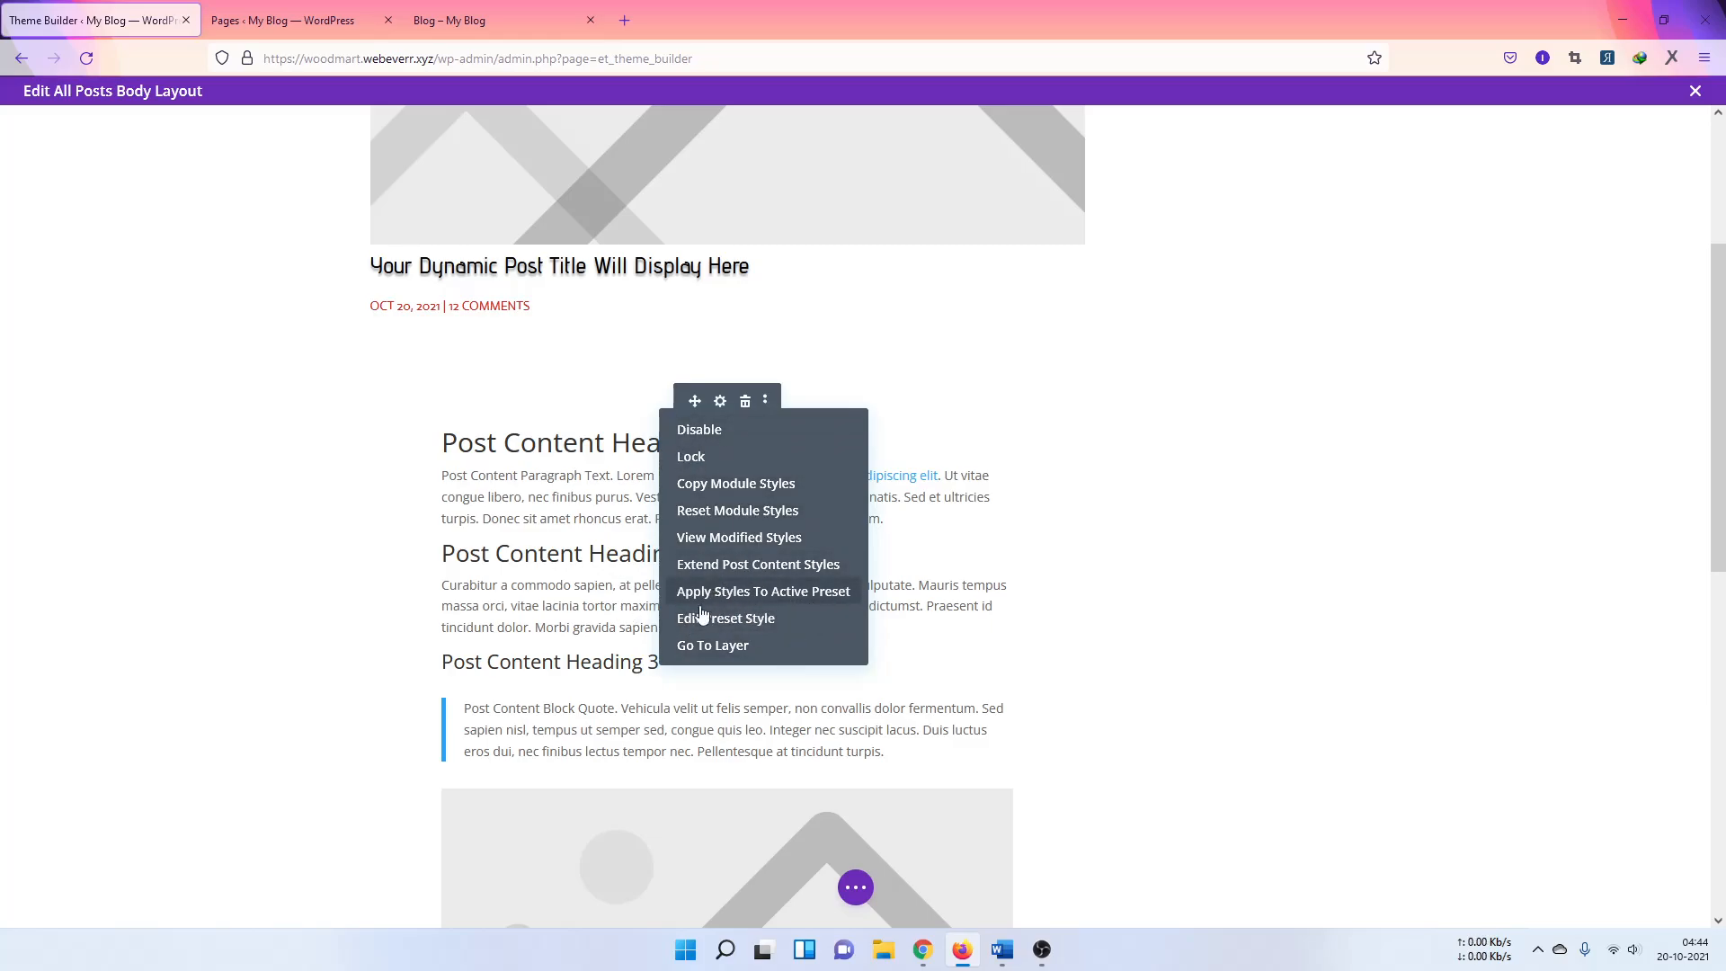
Step: Check the Post Content heading text style options for a way to paste styles, and discard the settings
click(720, 401)
click(1376, 306)
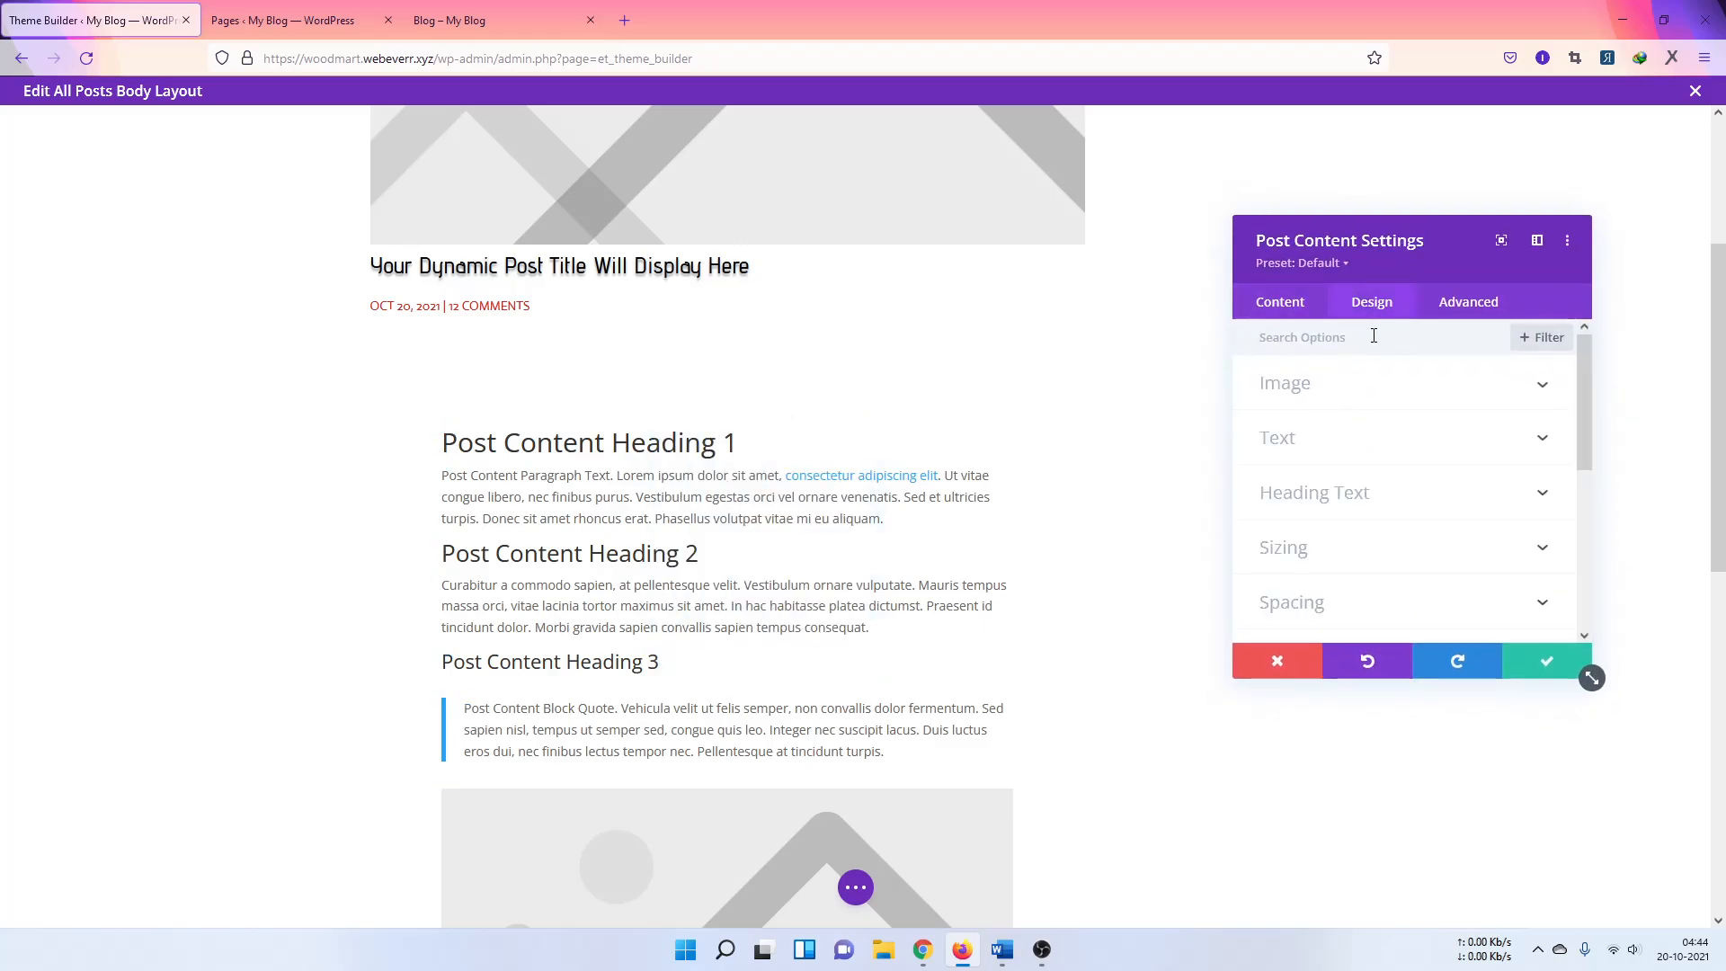
click(1300, 440)
click(1304, 343)
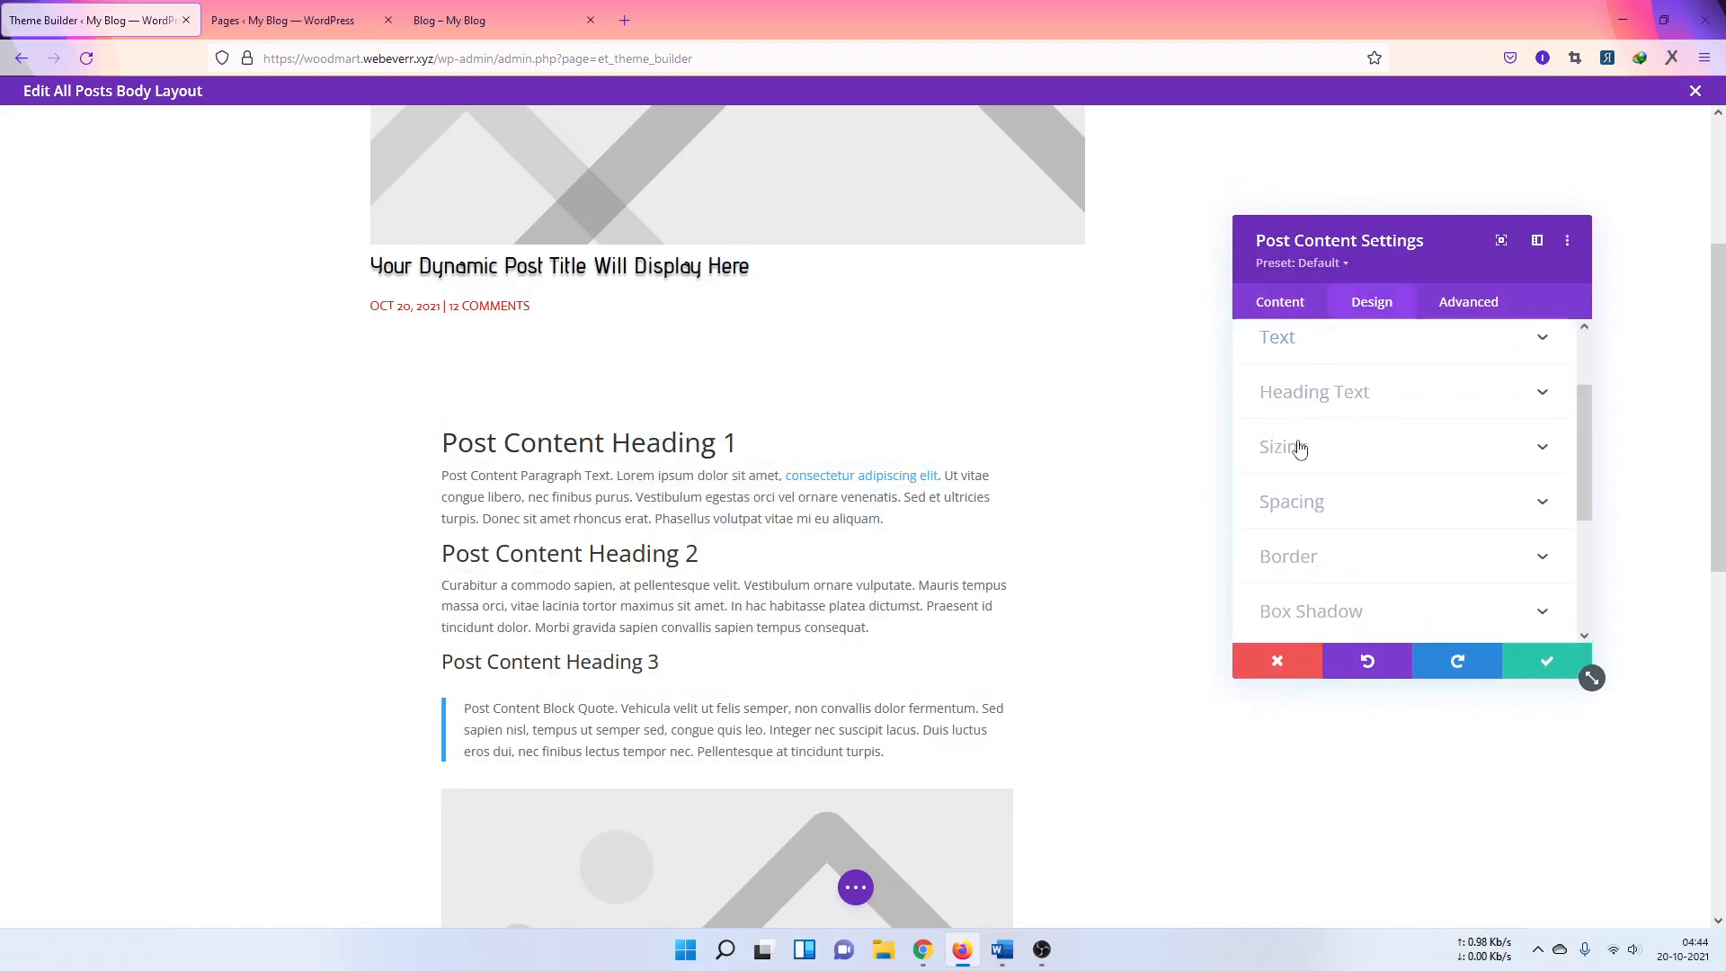
scroll(1321, 476, up, 2)
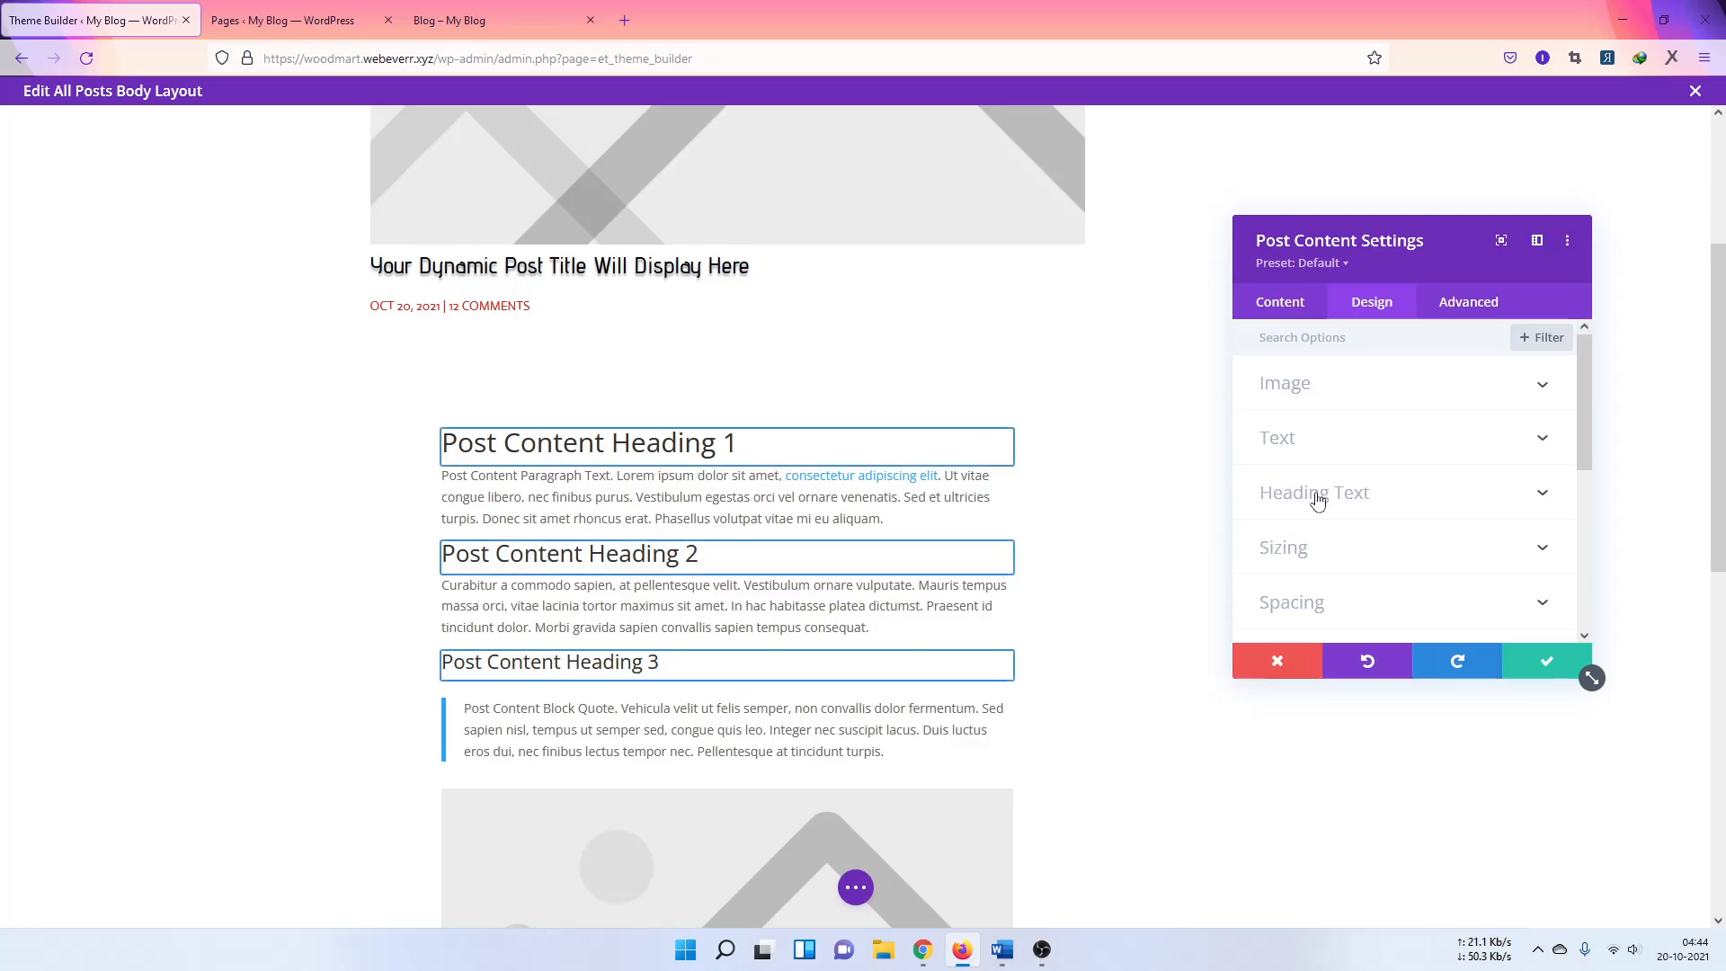
click(1314, 493)
click(1561, 350)
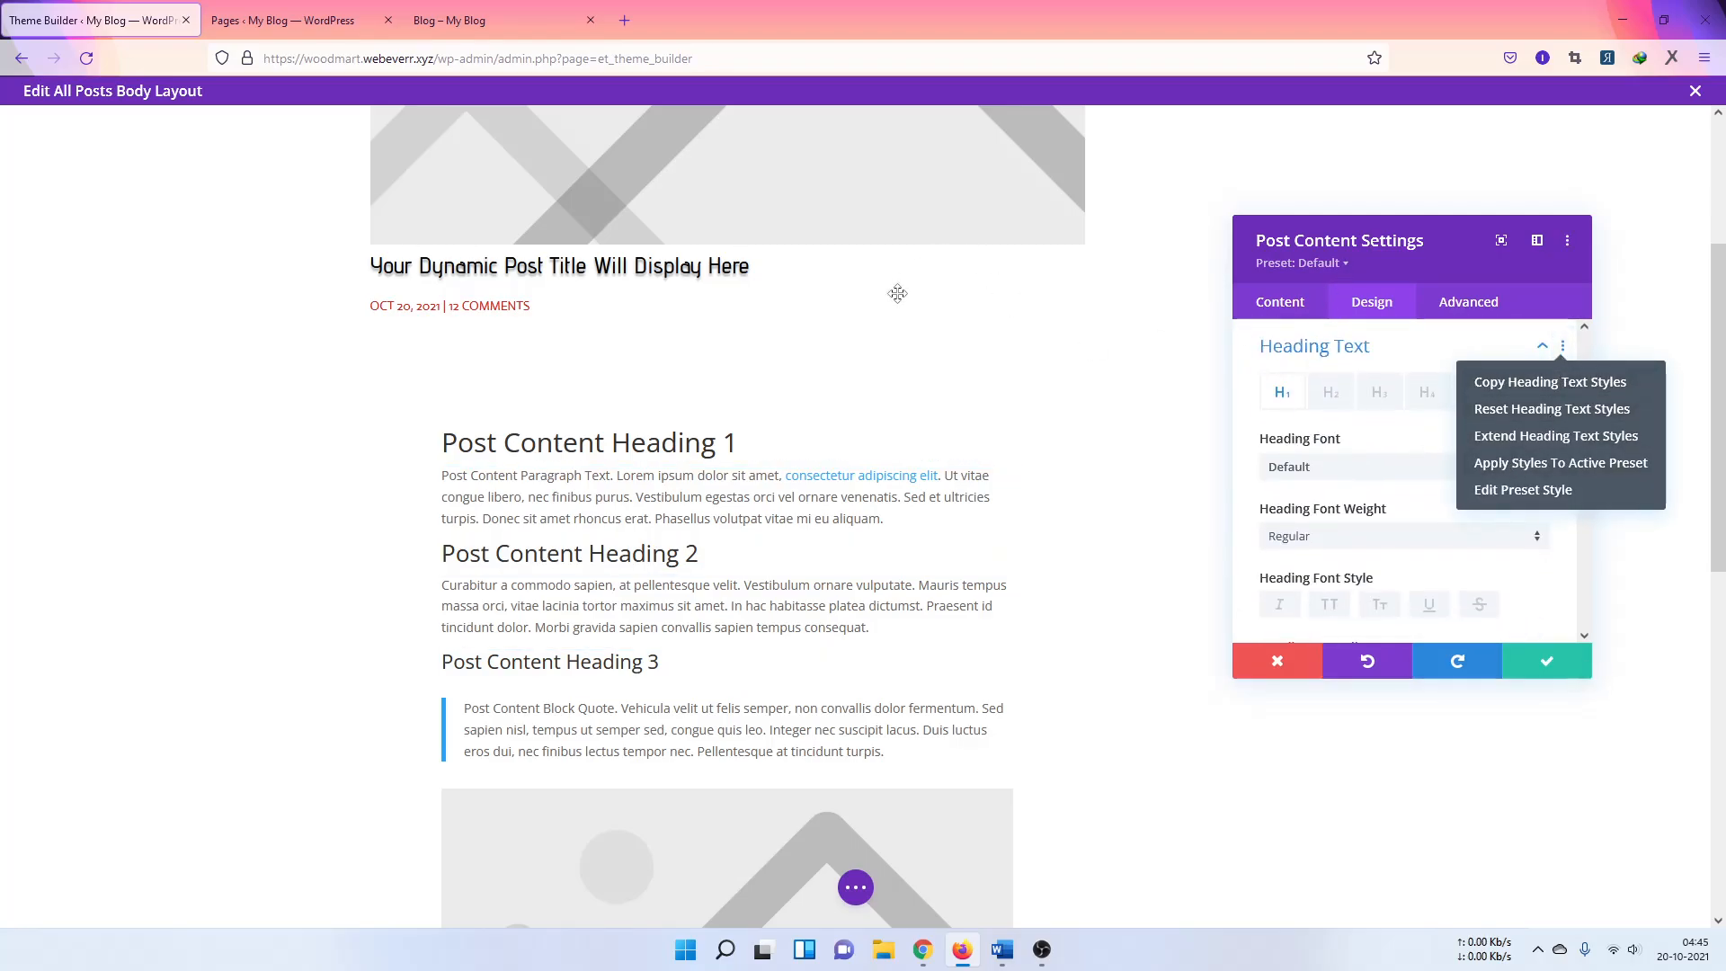
scroll(881, 315, up, 3)
click(1273, 662)
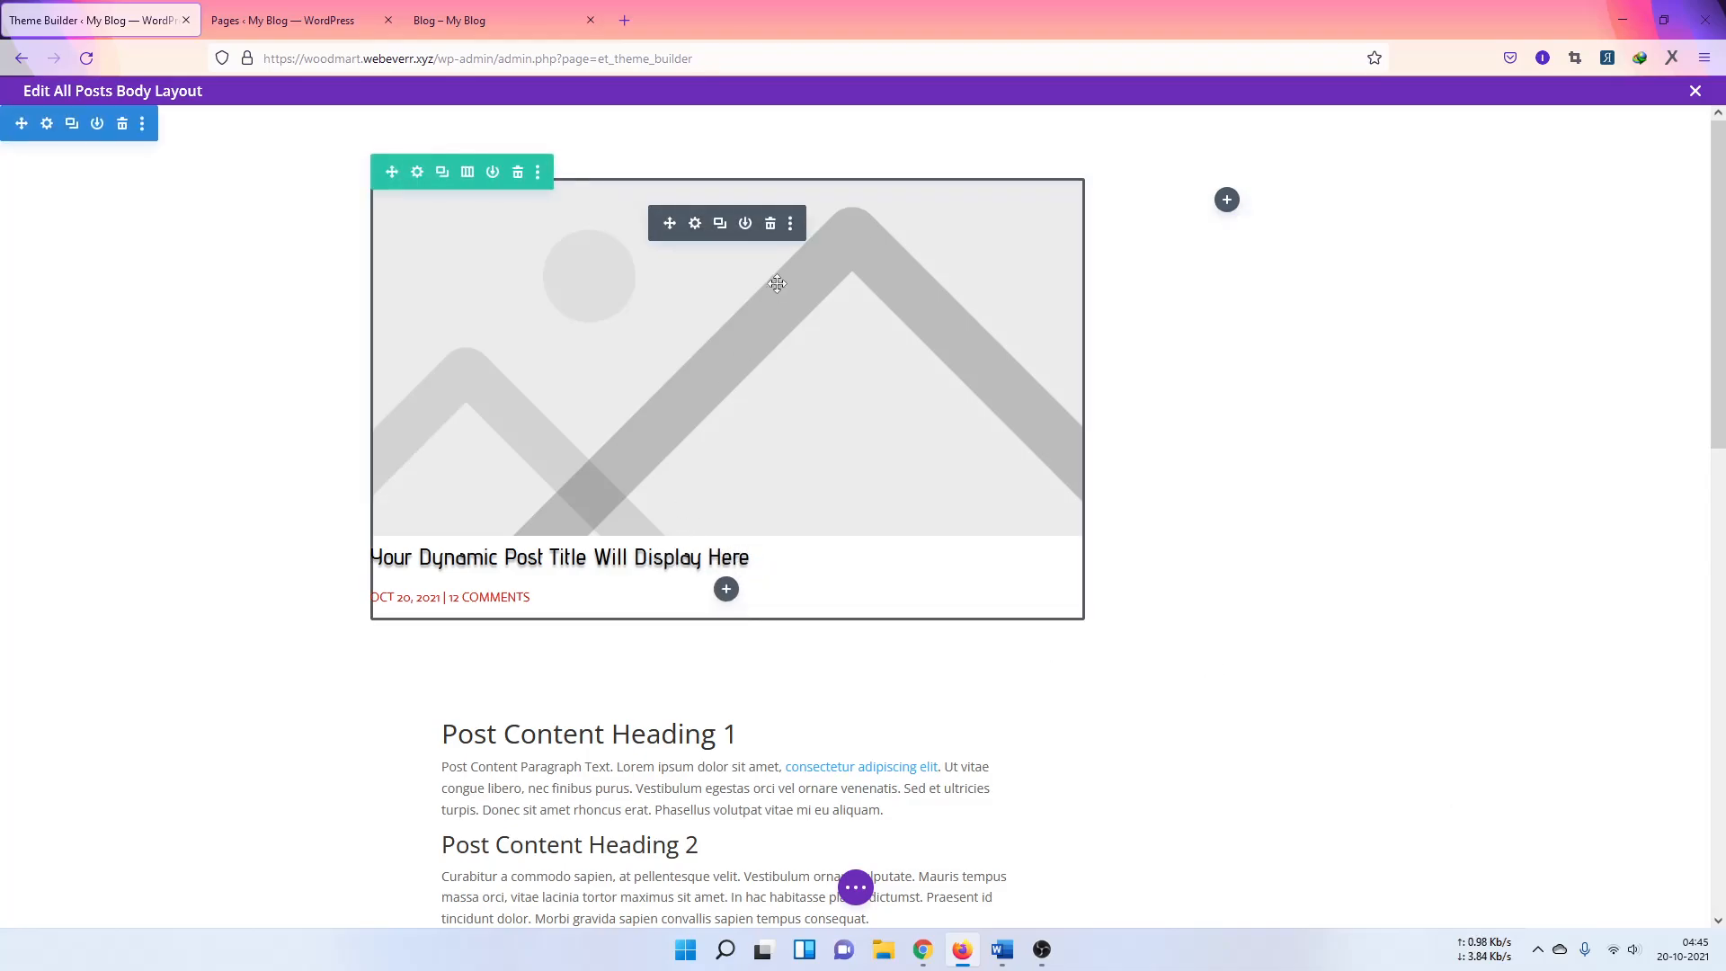
Step: Copy the title text styles from the Post Title module and close its settings
click(791, 227)
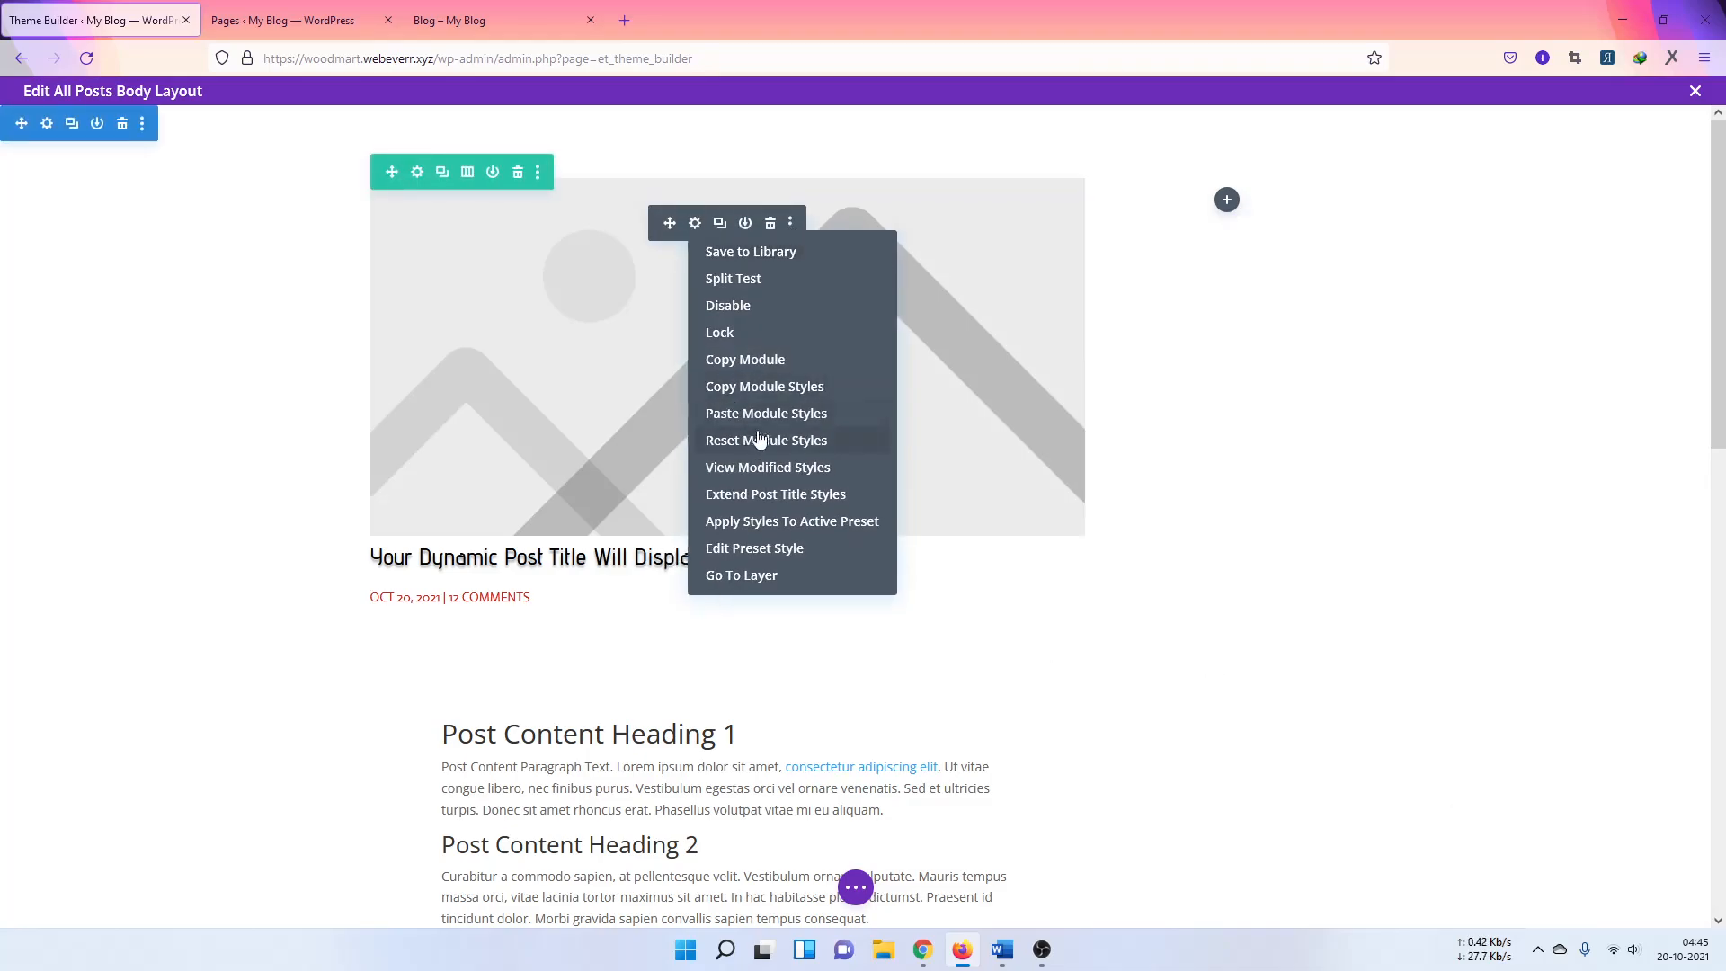
click(695, 224)
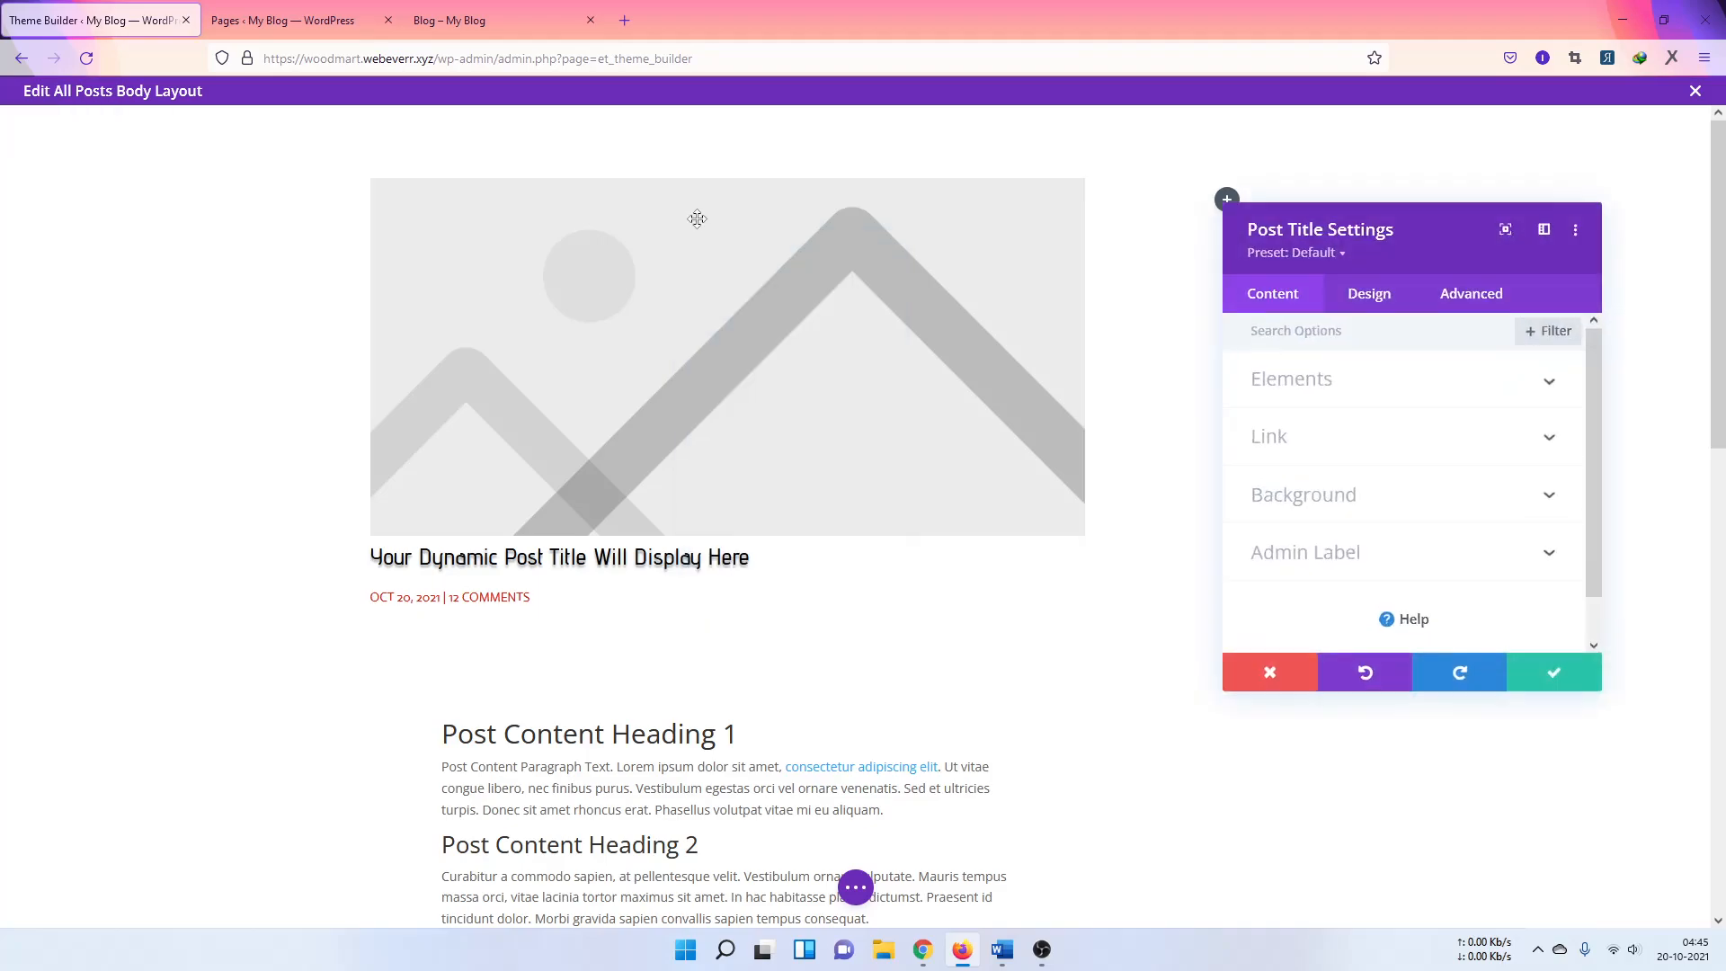
click(1371, 304)
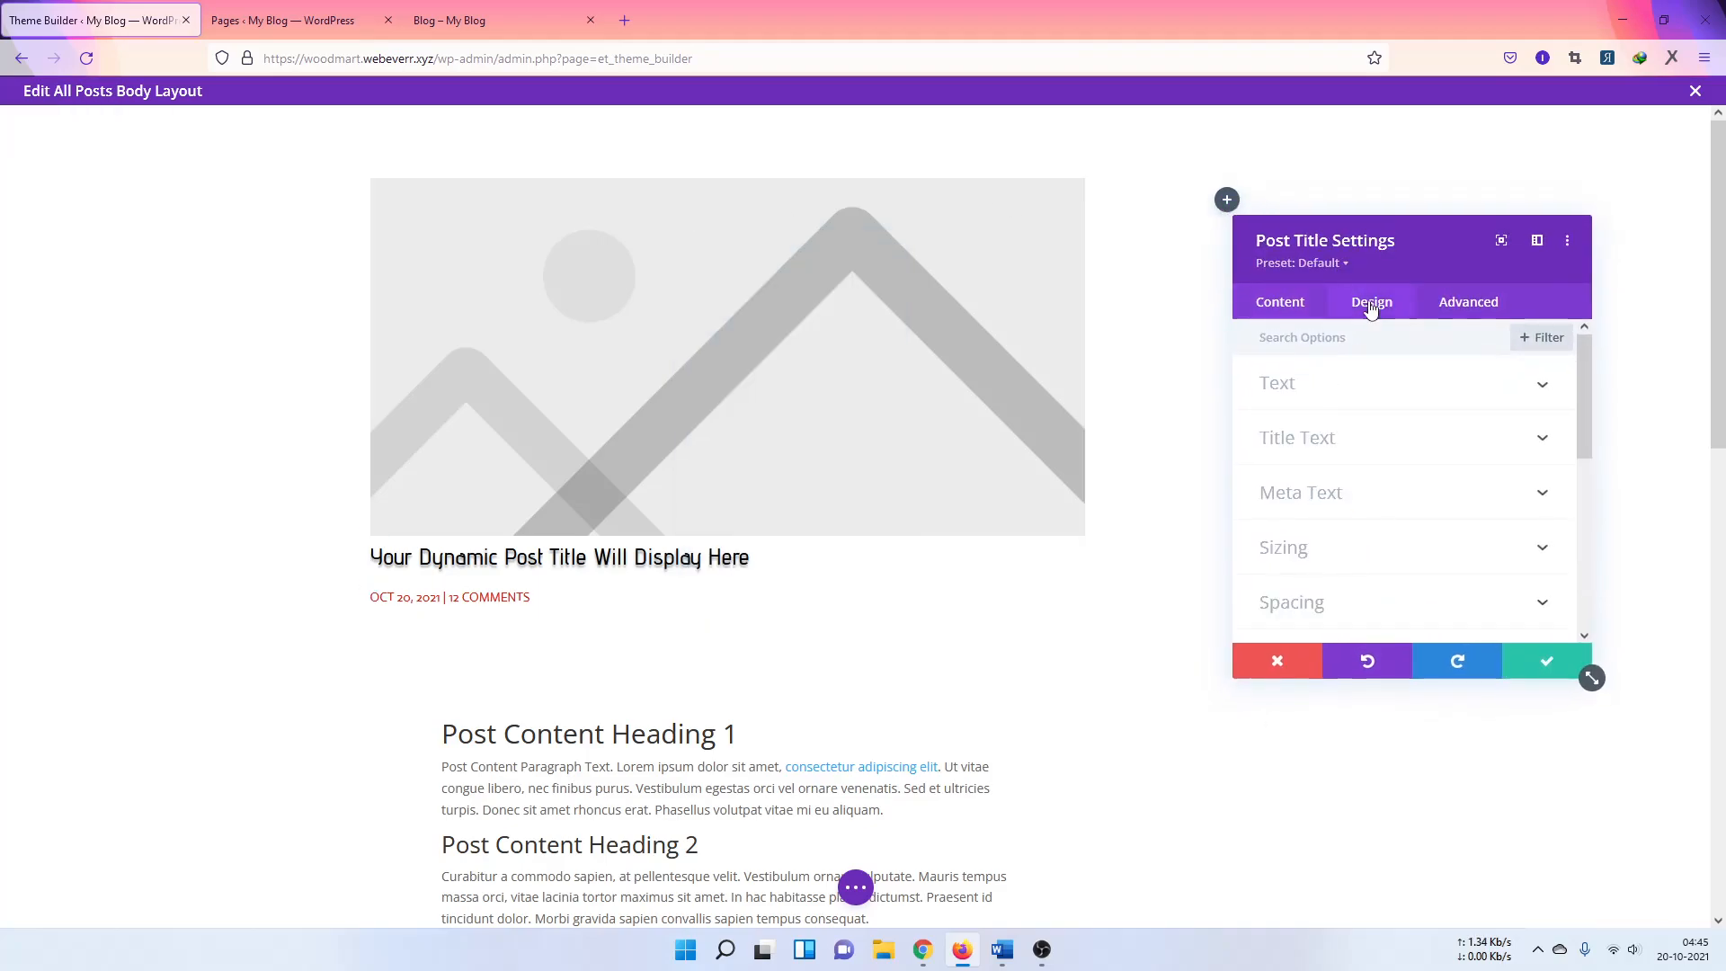
click(1400, 439)
click(1562, 351)
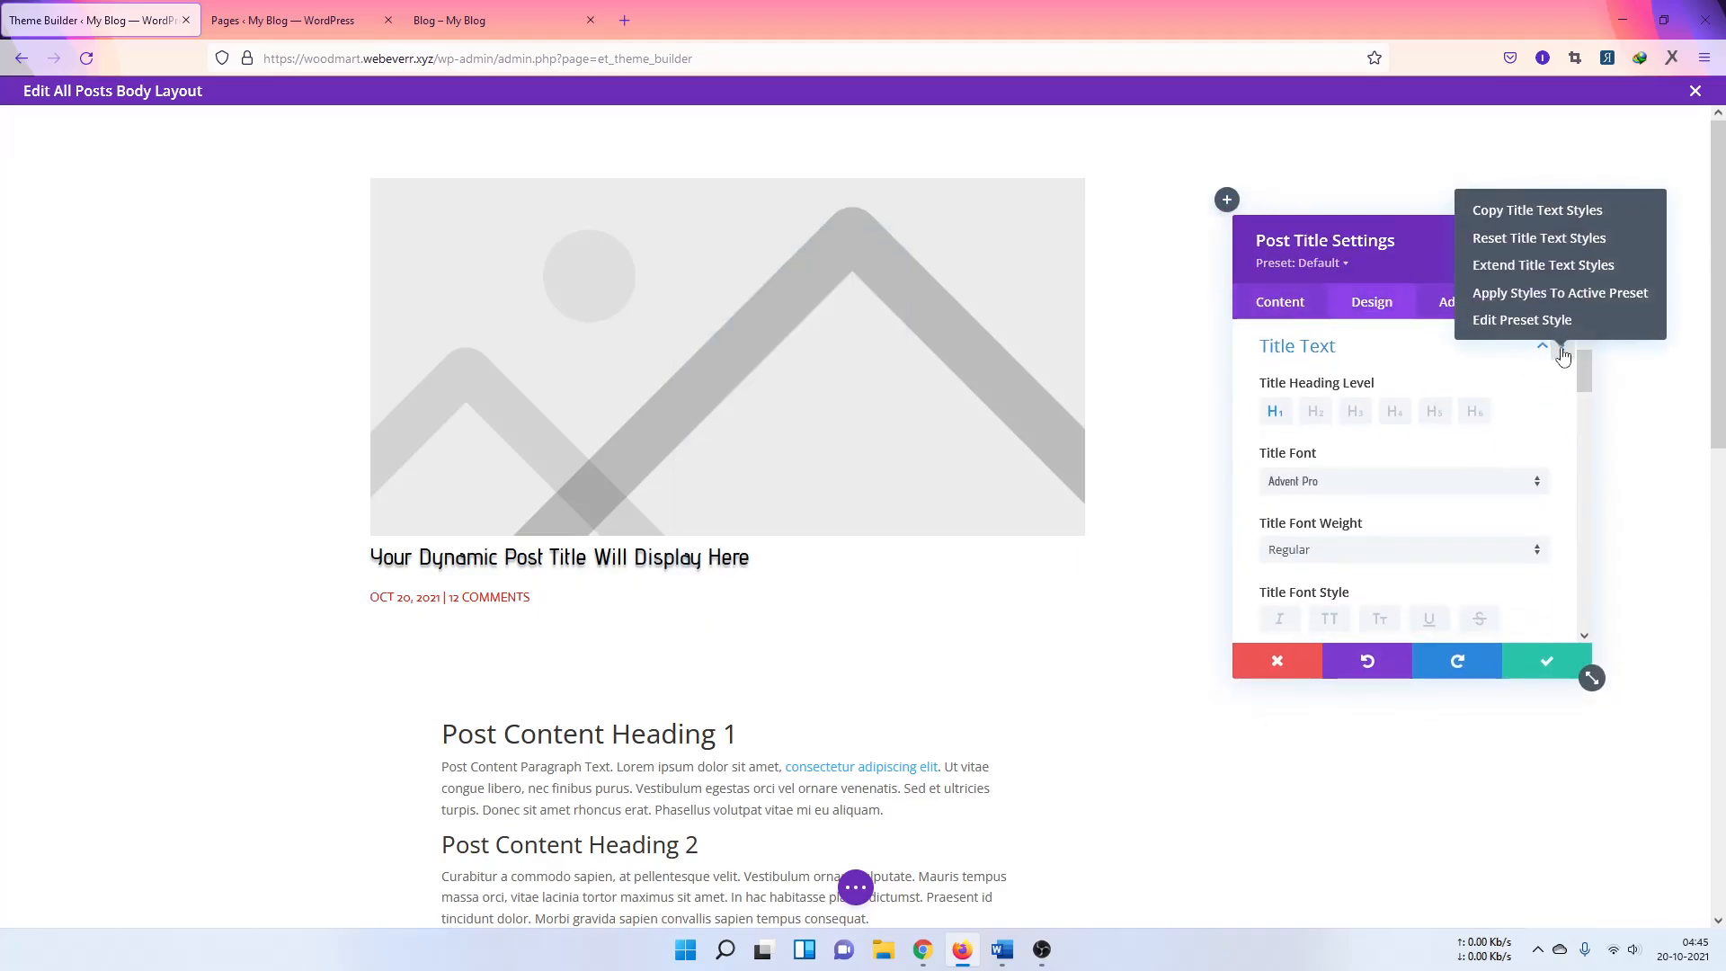
click(1534, 212)
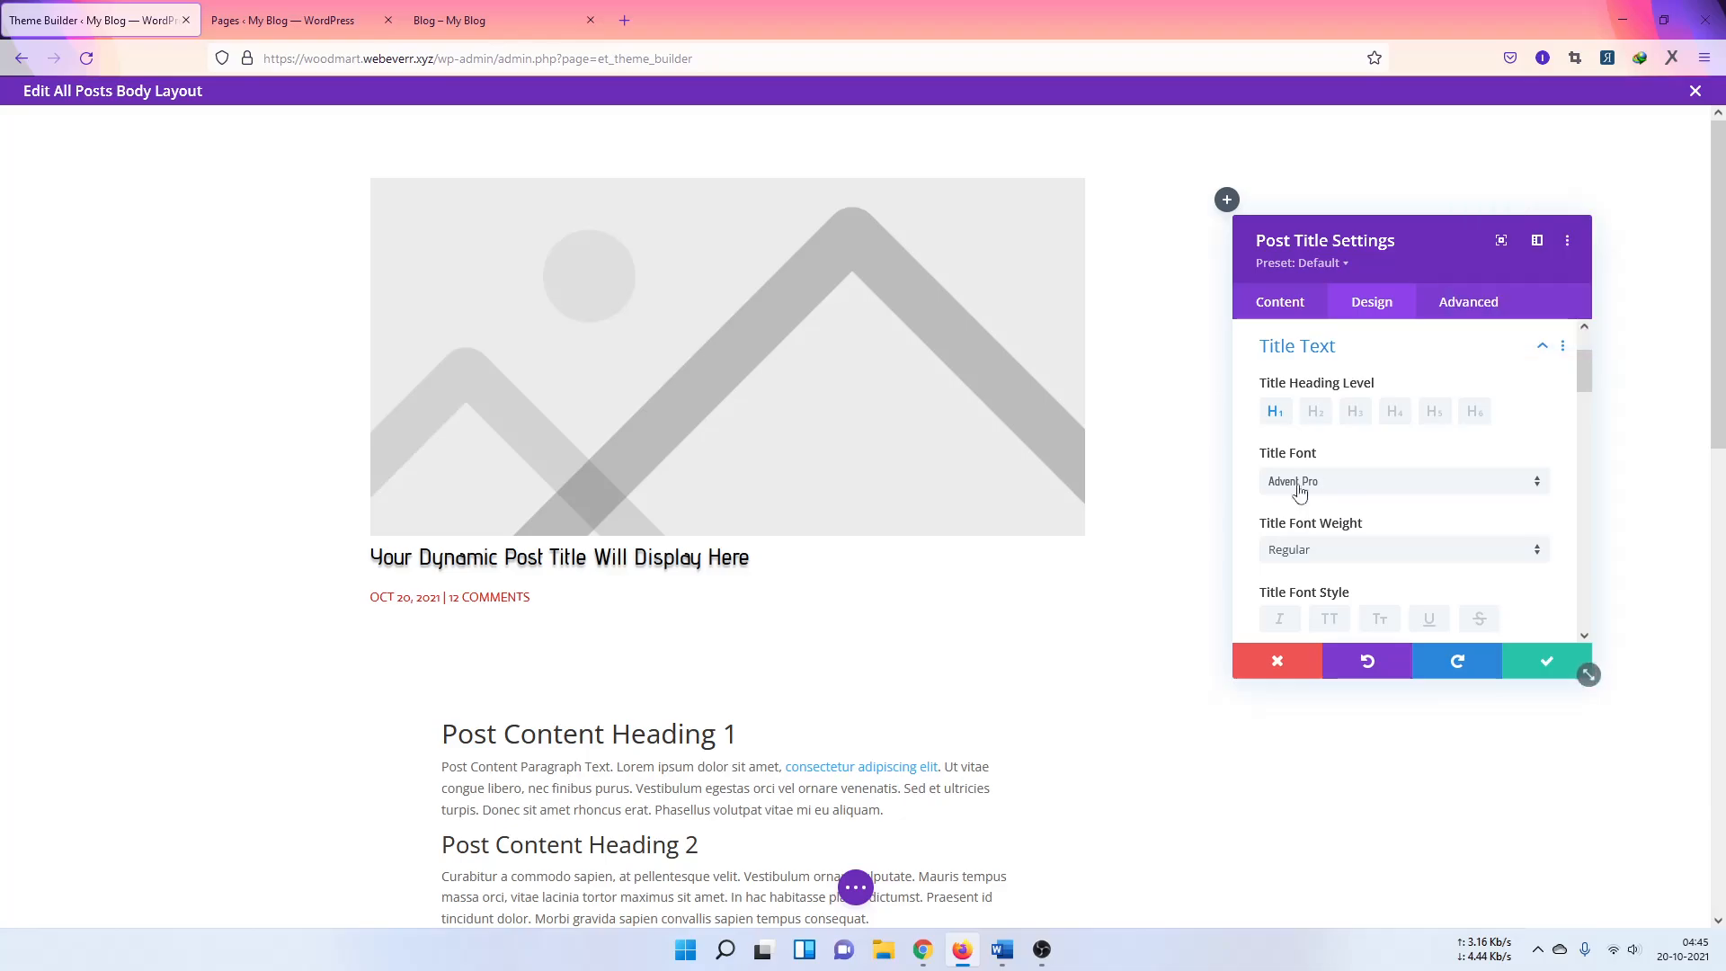
click(1277, 661)
Step: Paste the copied title text styles onto the H1 heading text of the Post Content module
scroll(750, 452, down, 3)
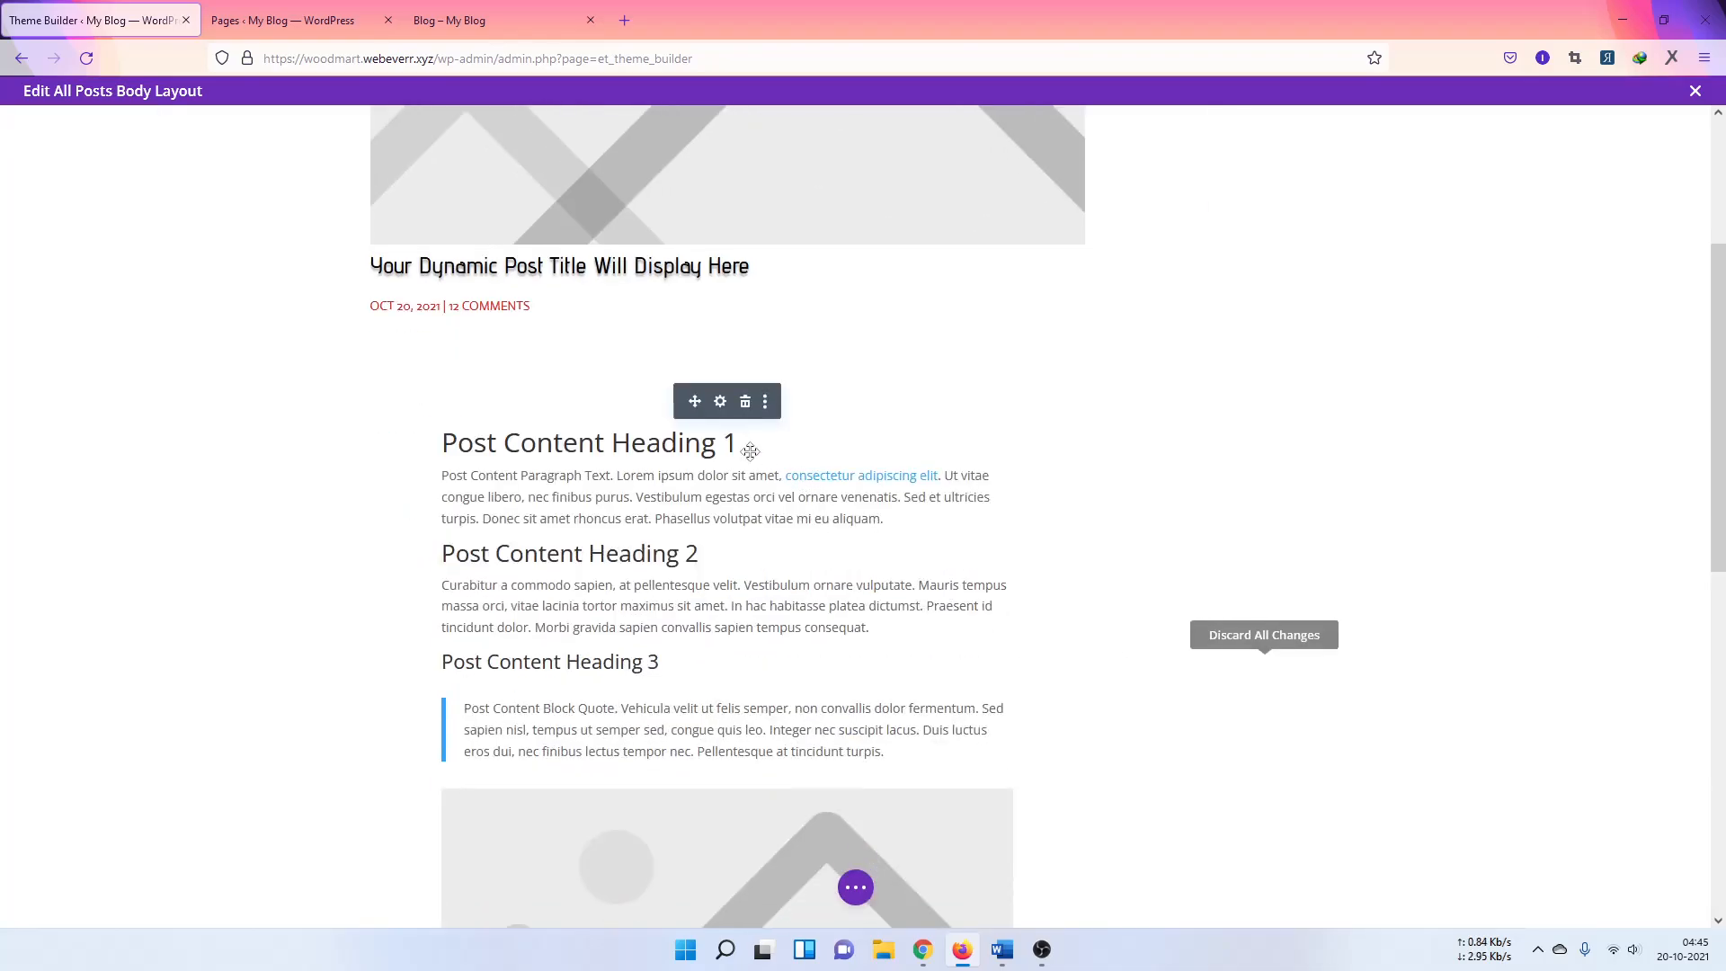
click(720, 401)
click(1372, 302)
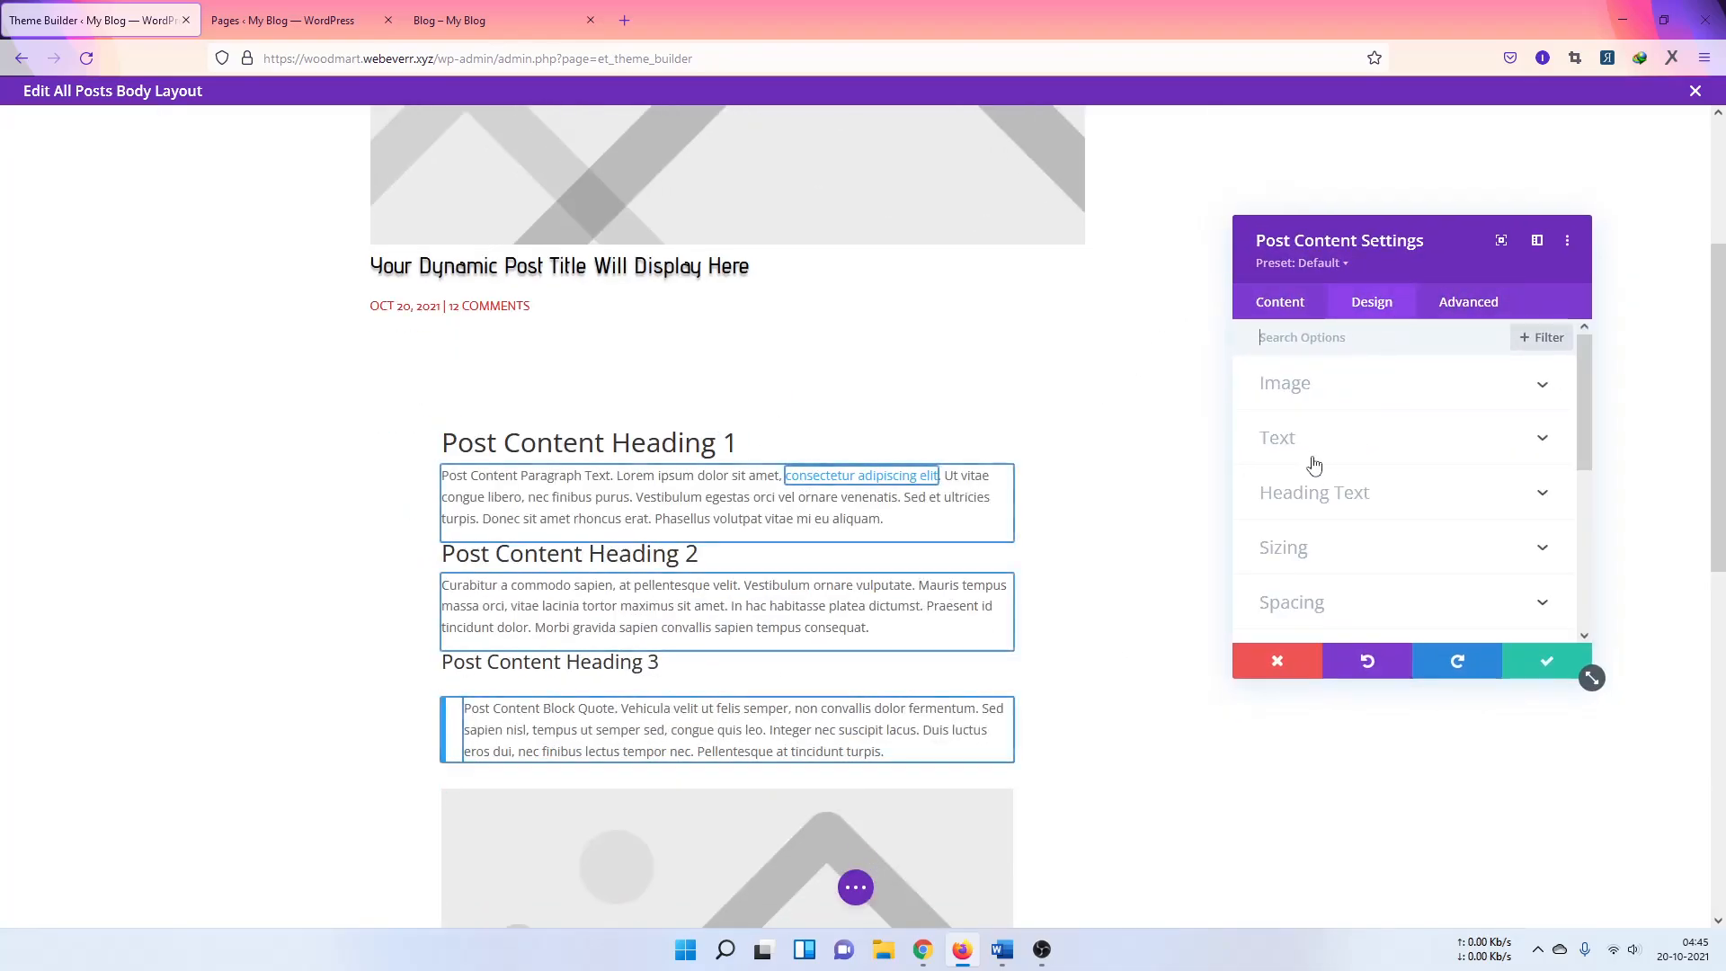
click(1317, 448)
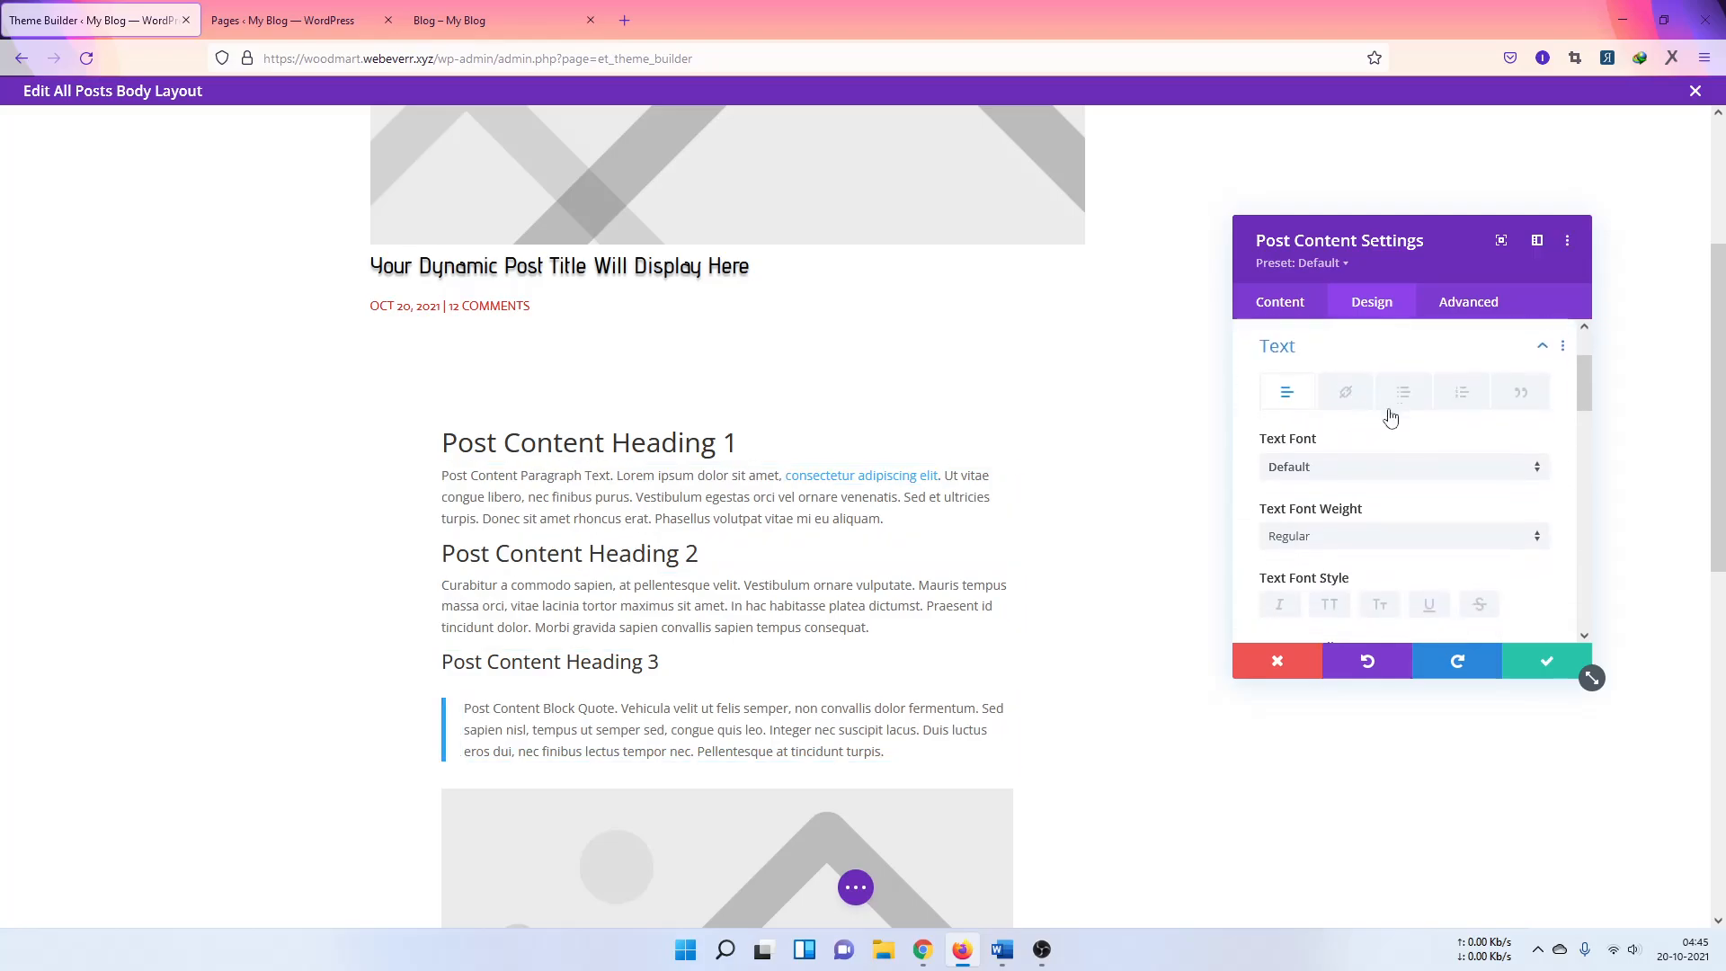
click(1353, 355)
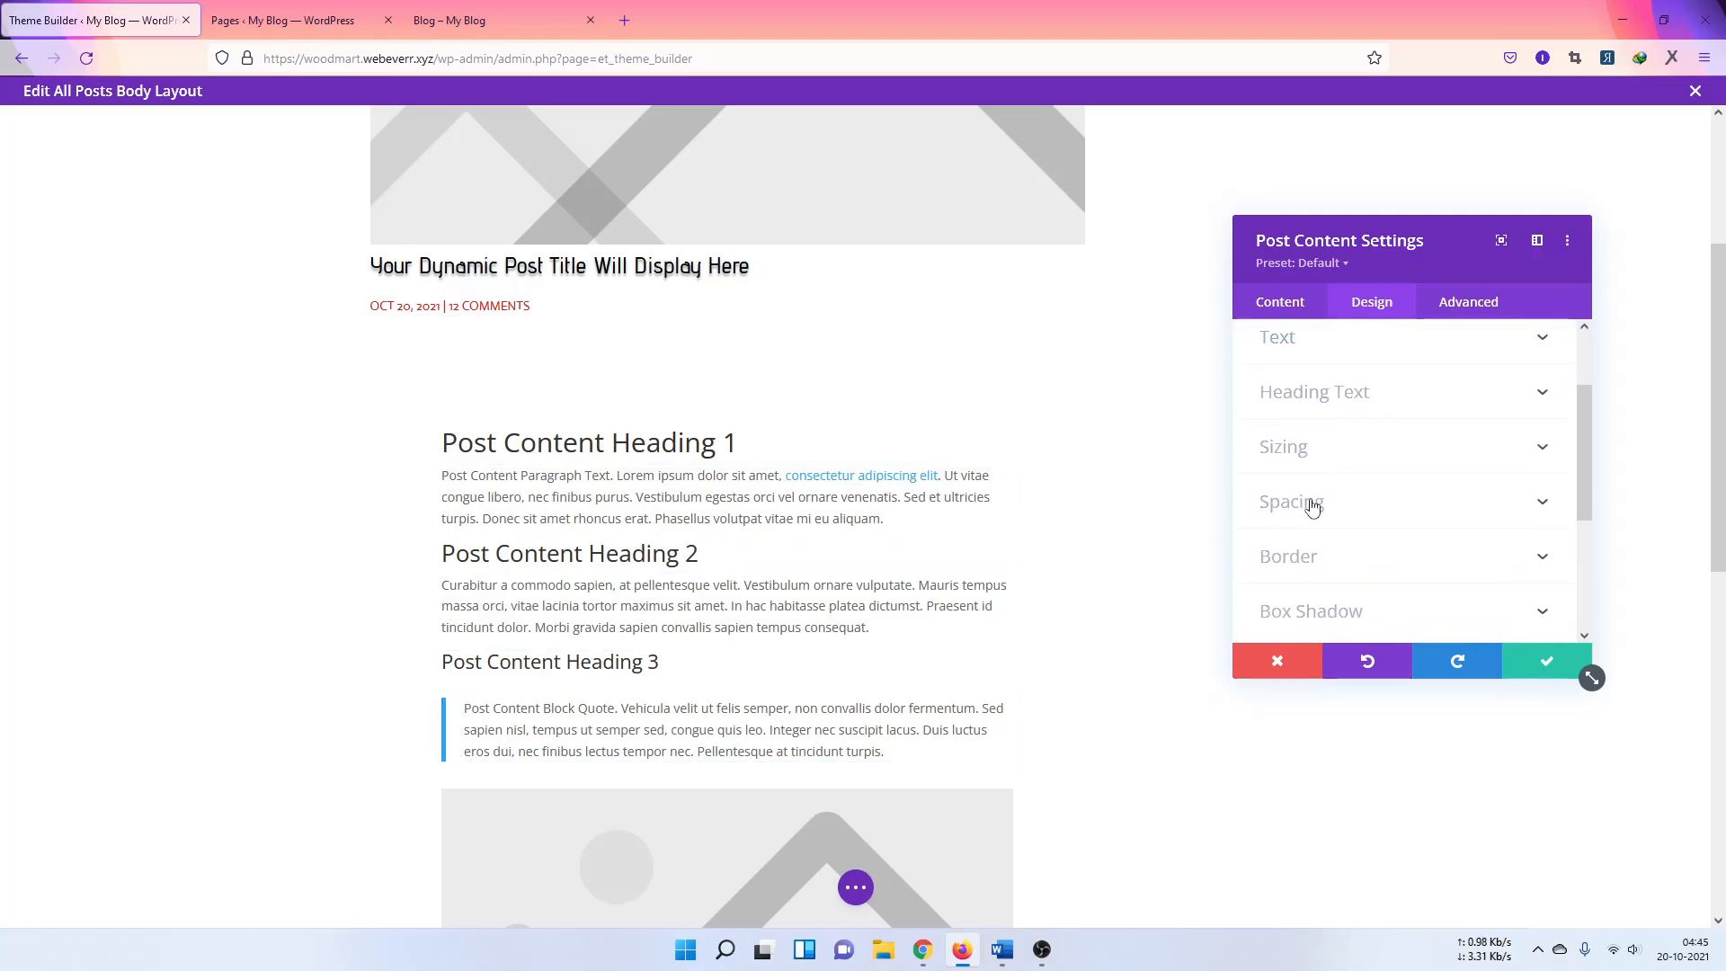
click(1333, 392)
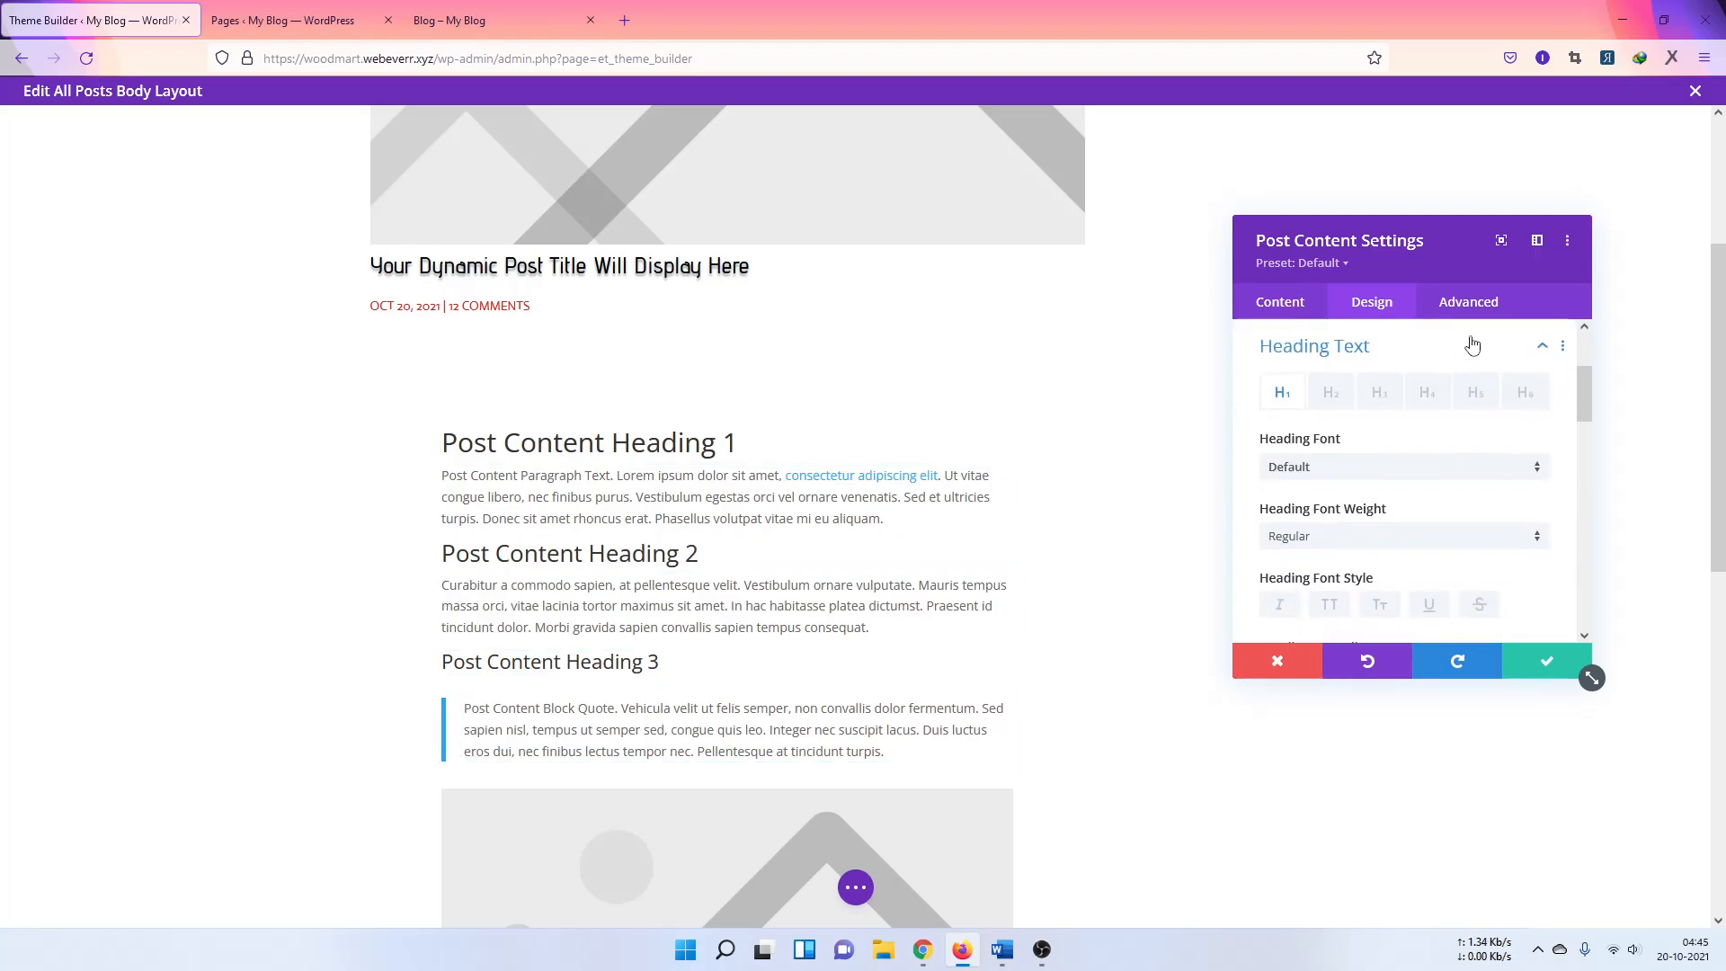
click(1564, 348)
click(1533, 416)
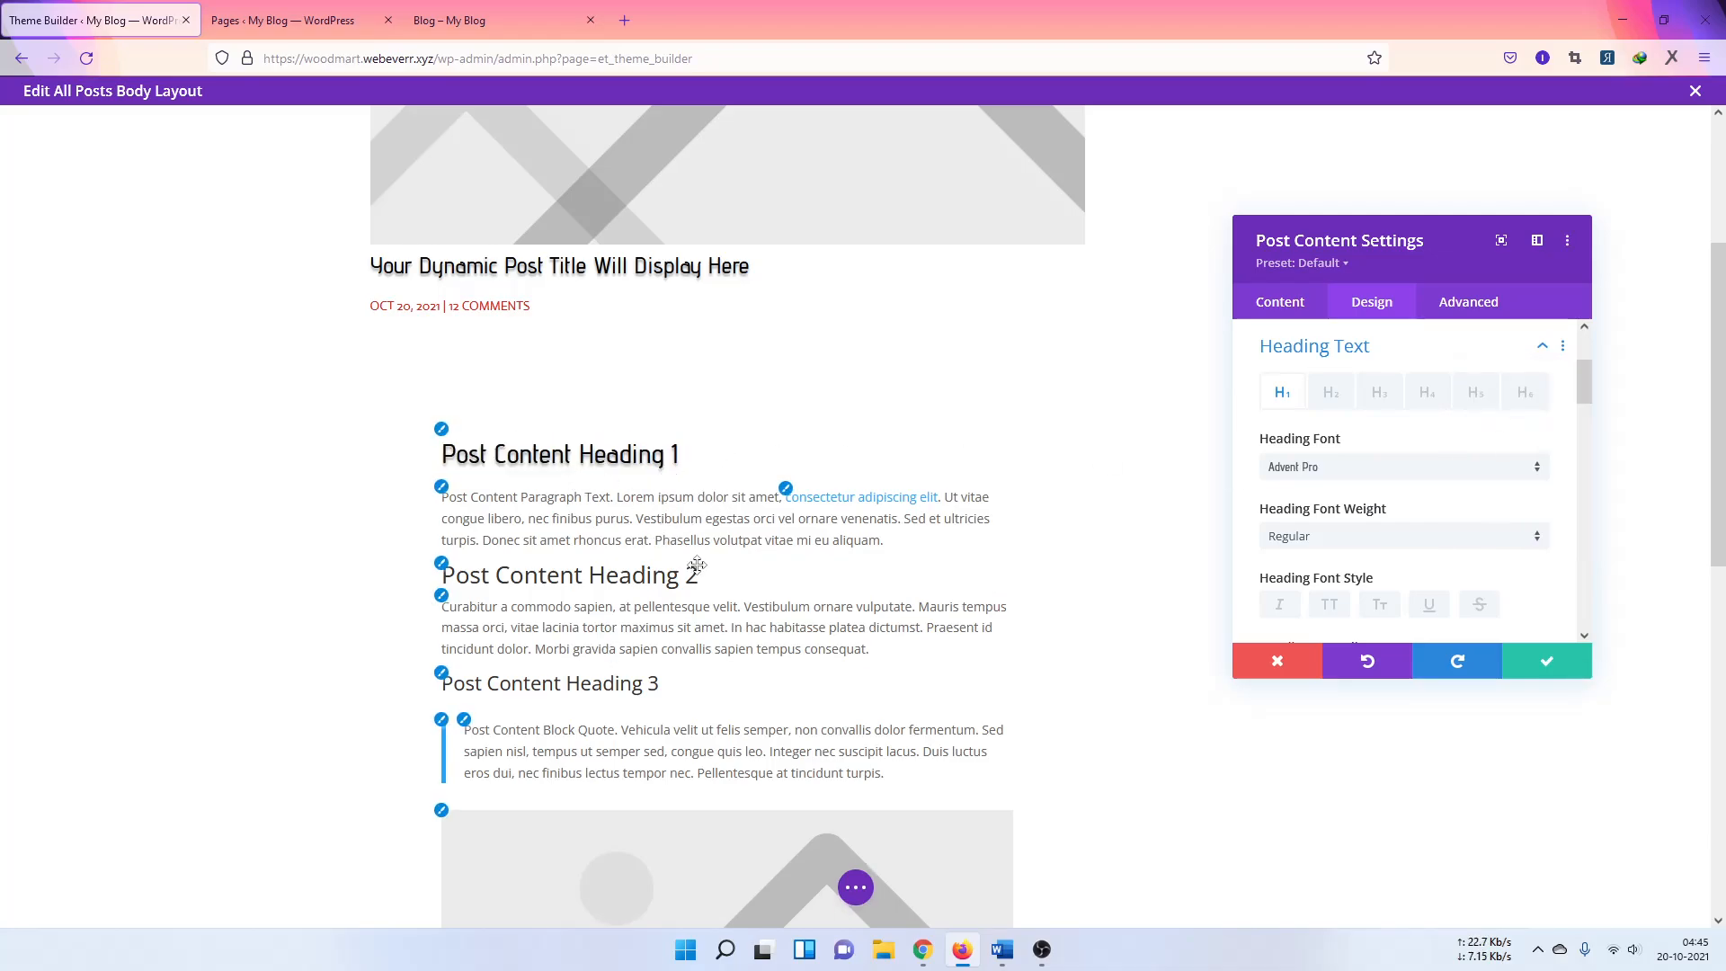
Step: Set the body text font of the Post Content module to Alef
scroll(643, 565, down, 3)
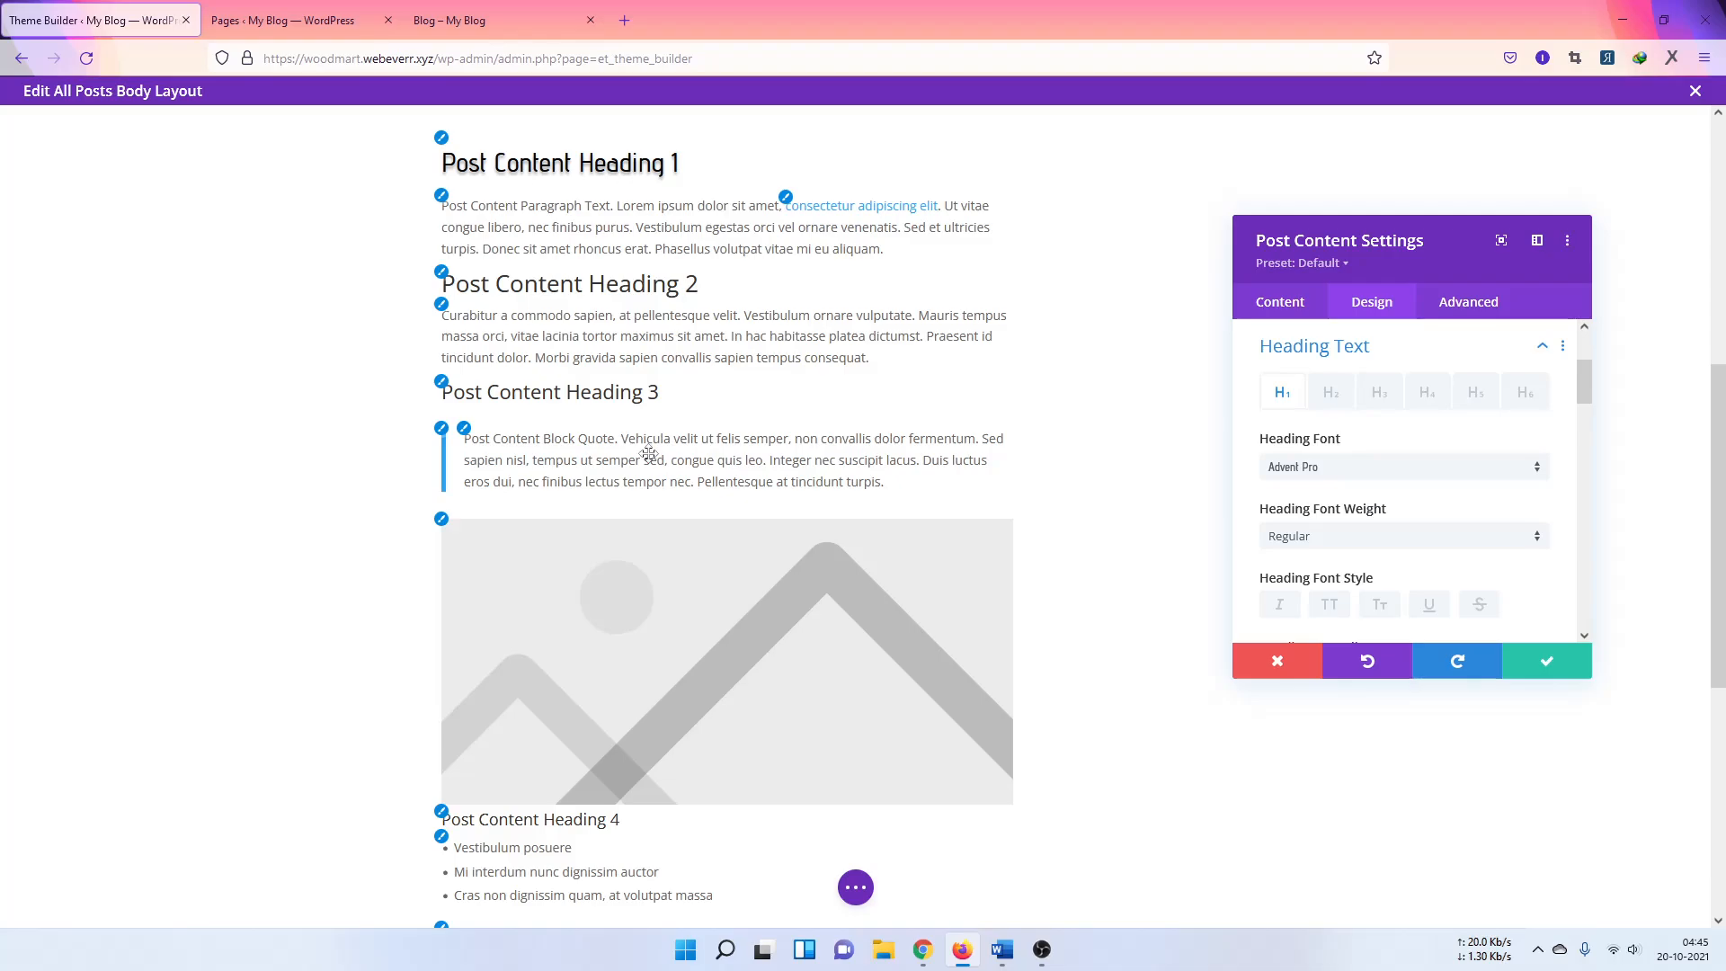
scroll(648, 454, down, 2)
scroll(1042, 431, up, 3)
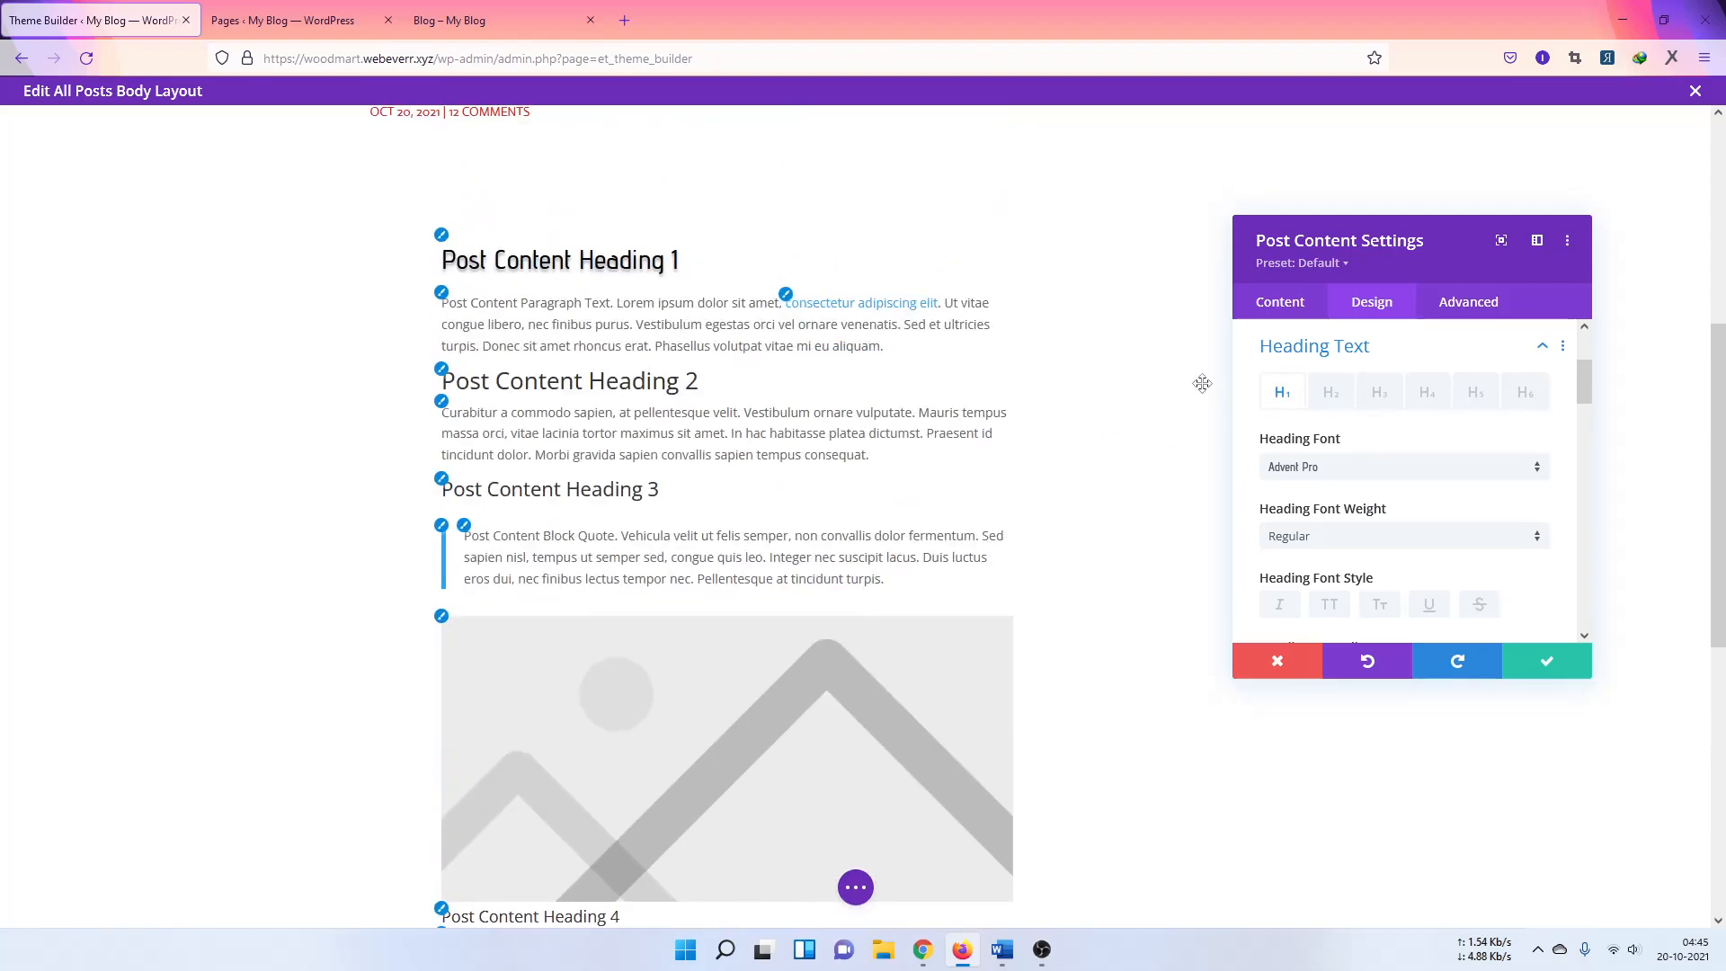
scroll(1333, 369, up, 2)
click(1293, 446)
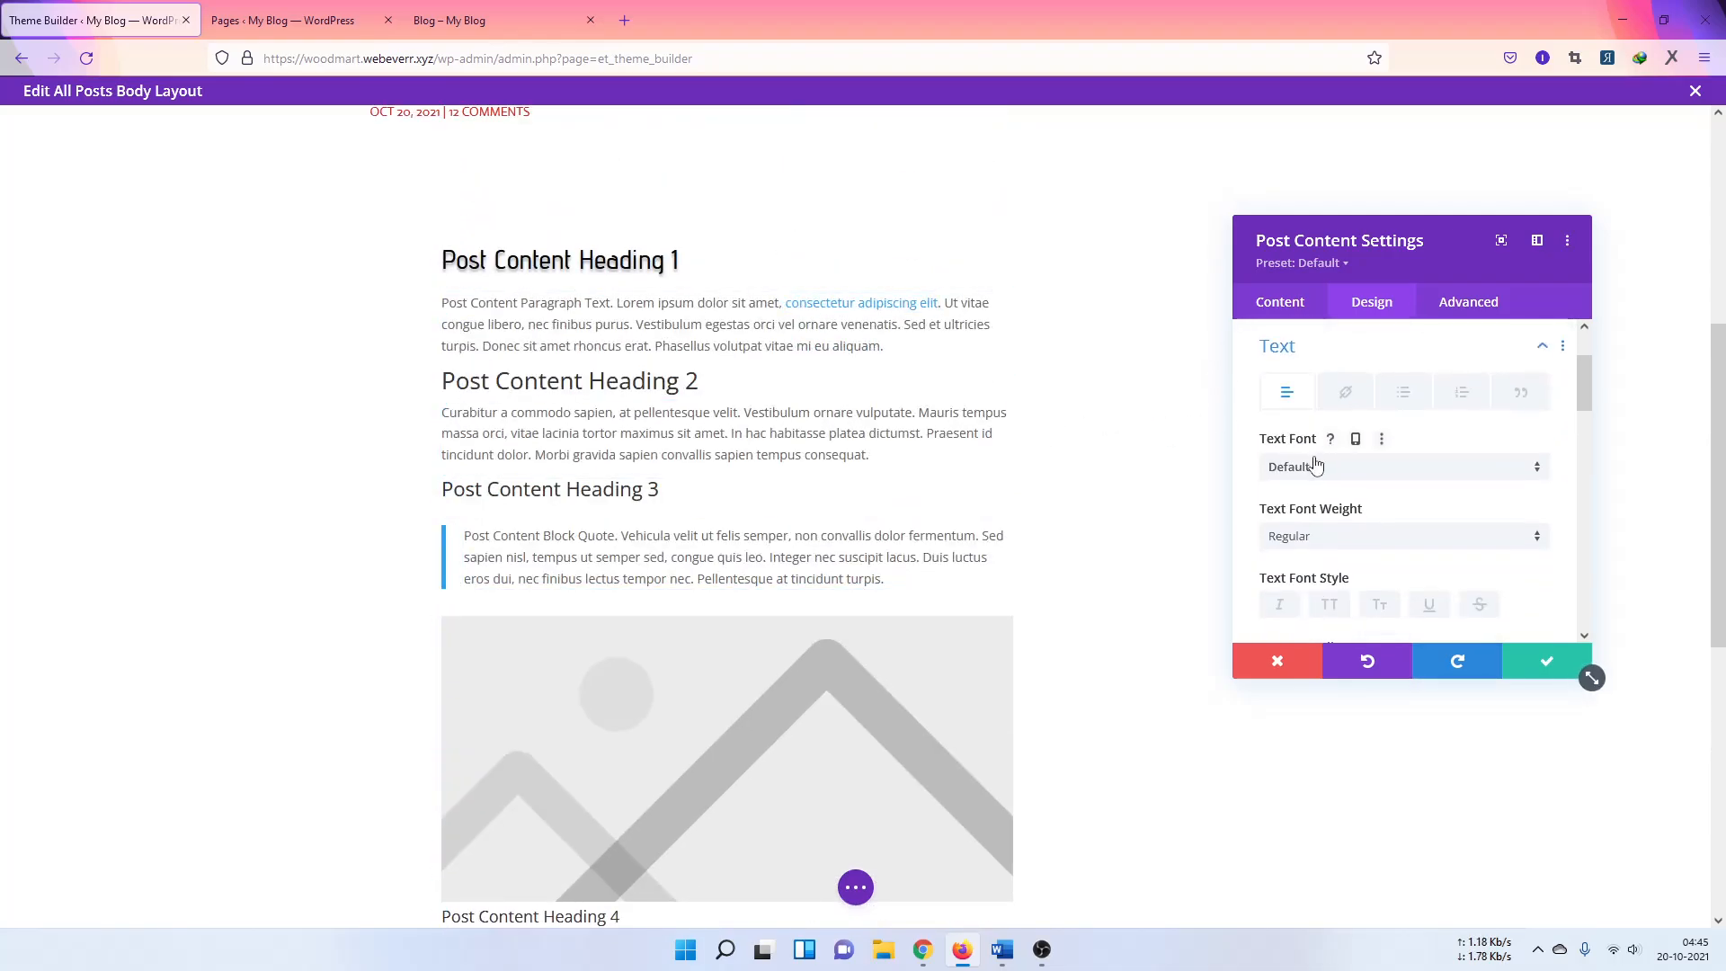
click(1294, 466)
scroll(1385, 629, down, 3)
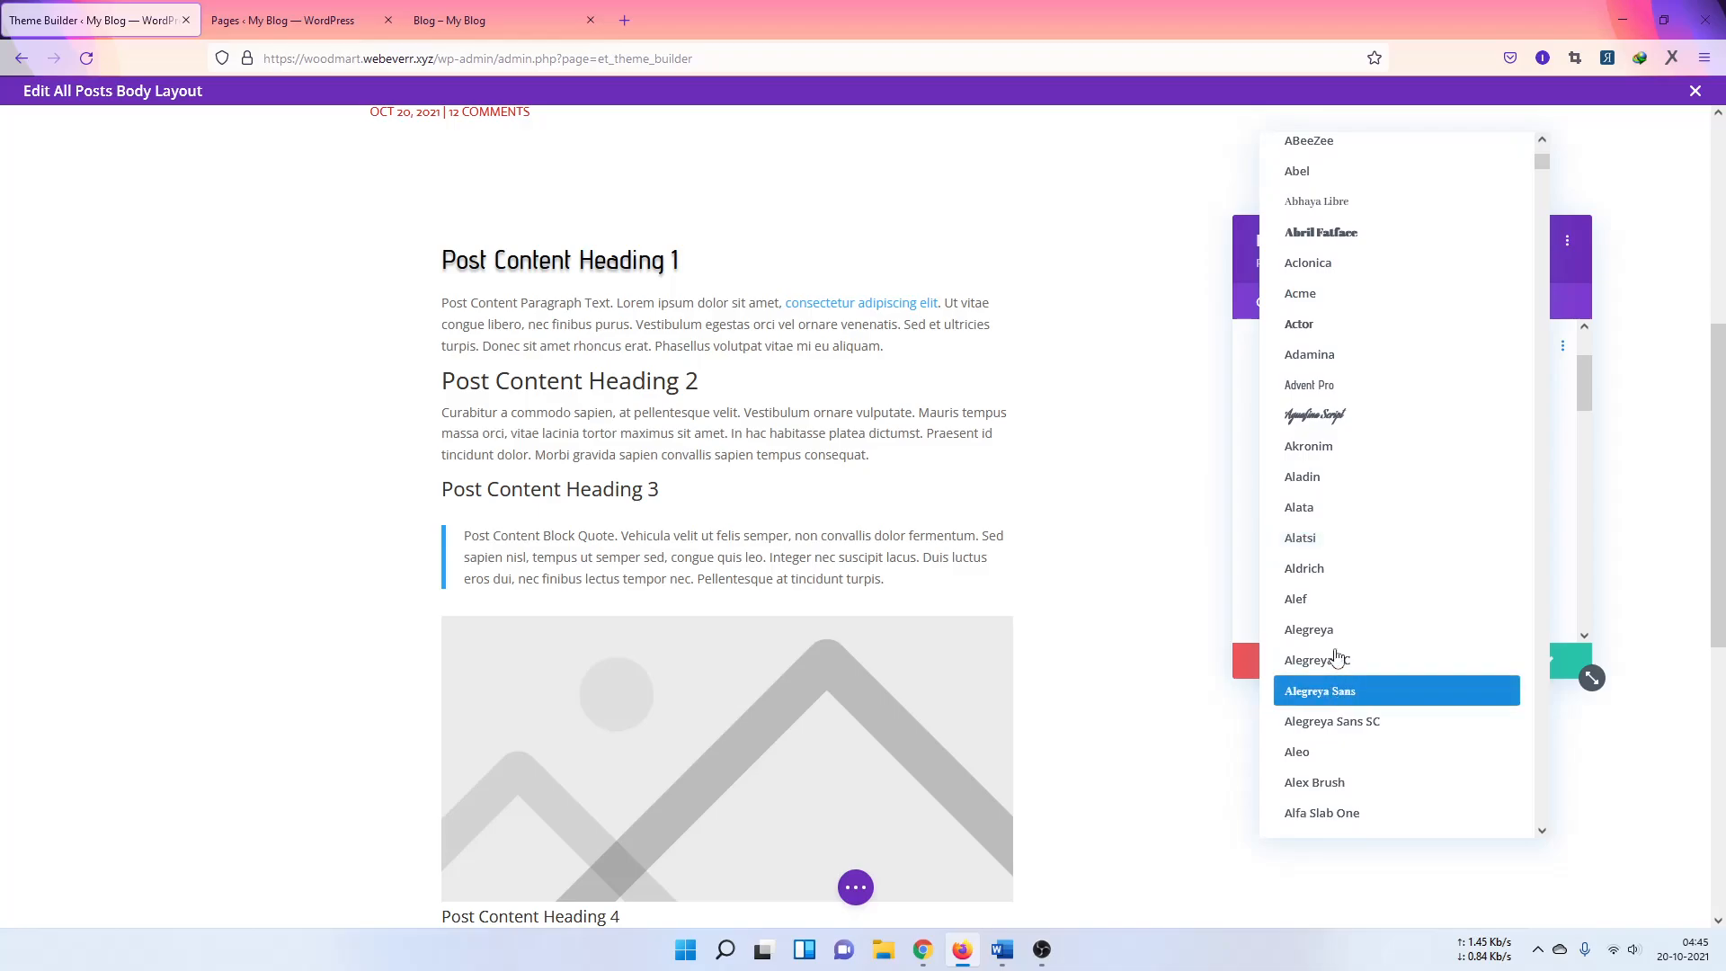
click(1311, 599)
Step: Set the body text color of the Post Content module to black, #000000
scroll(1303, 493, down, 1)
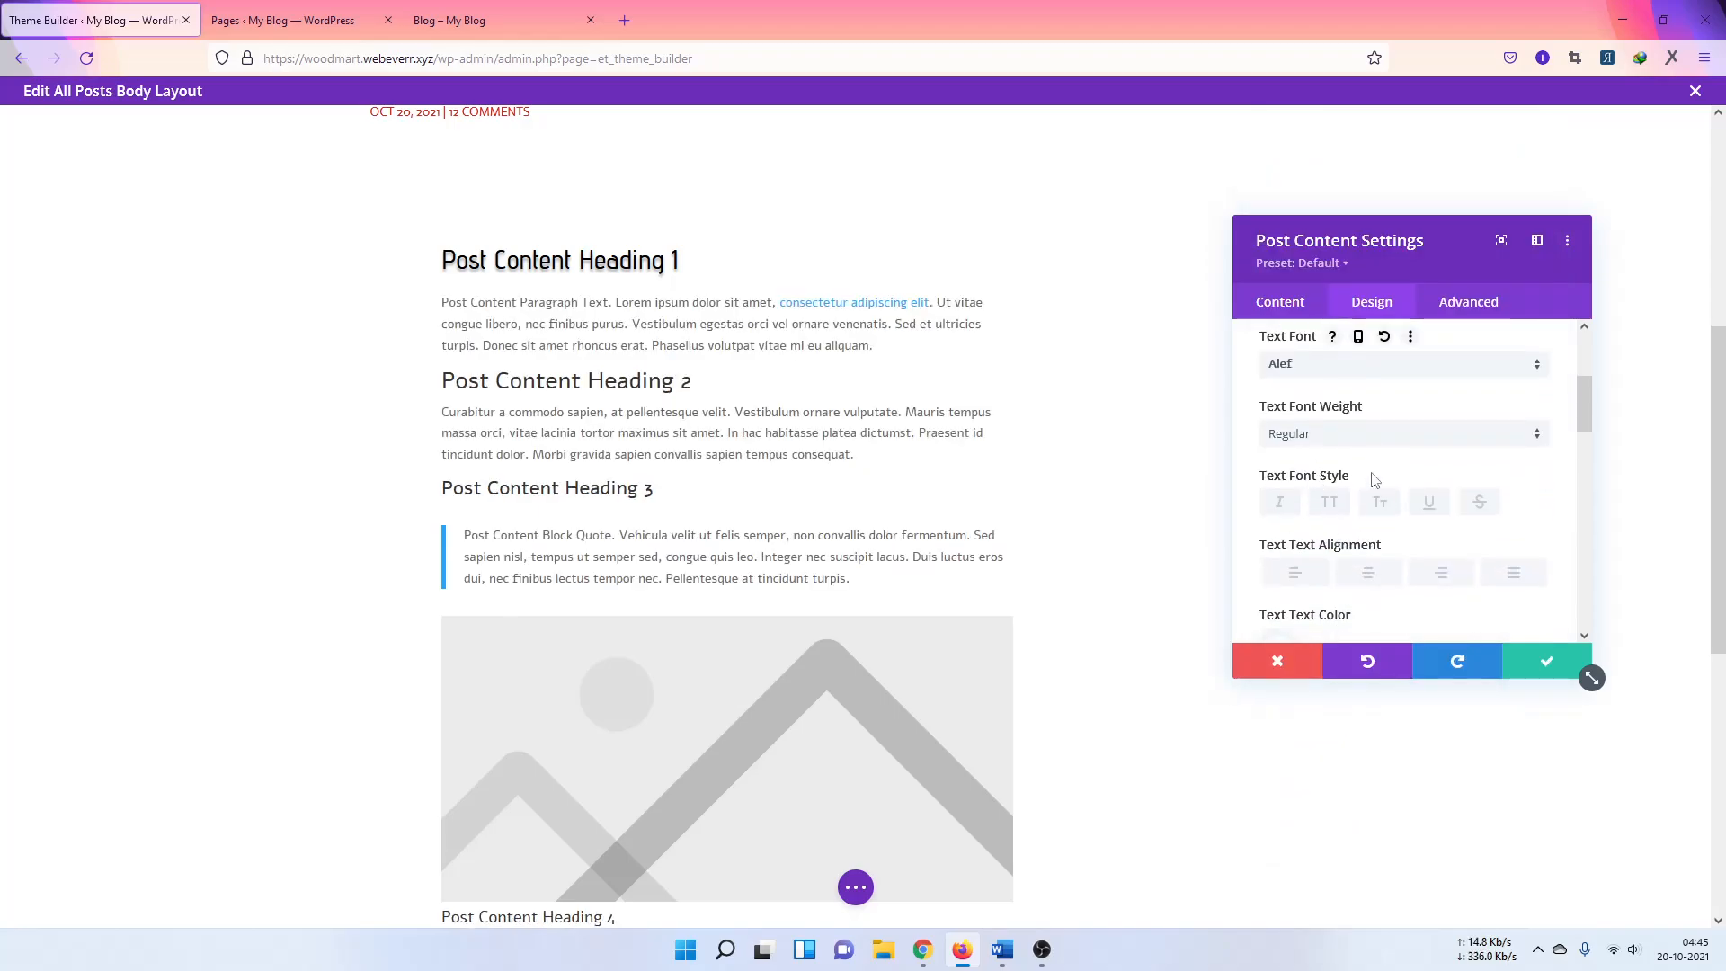
scroll(1329, 485, down, 1)
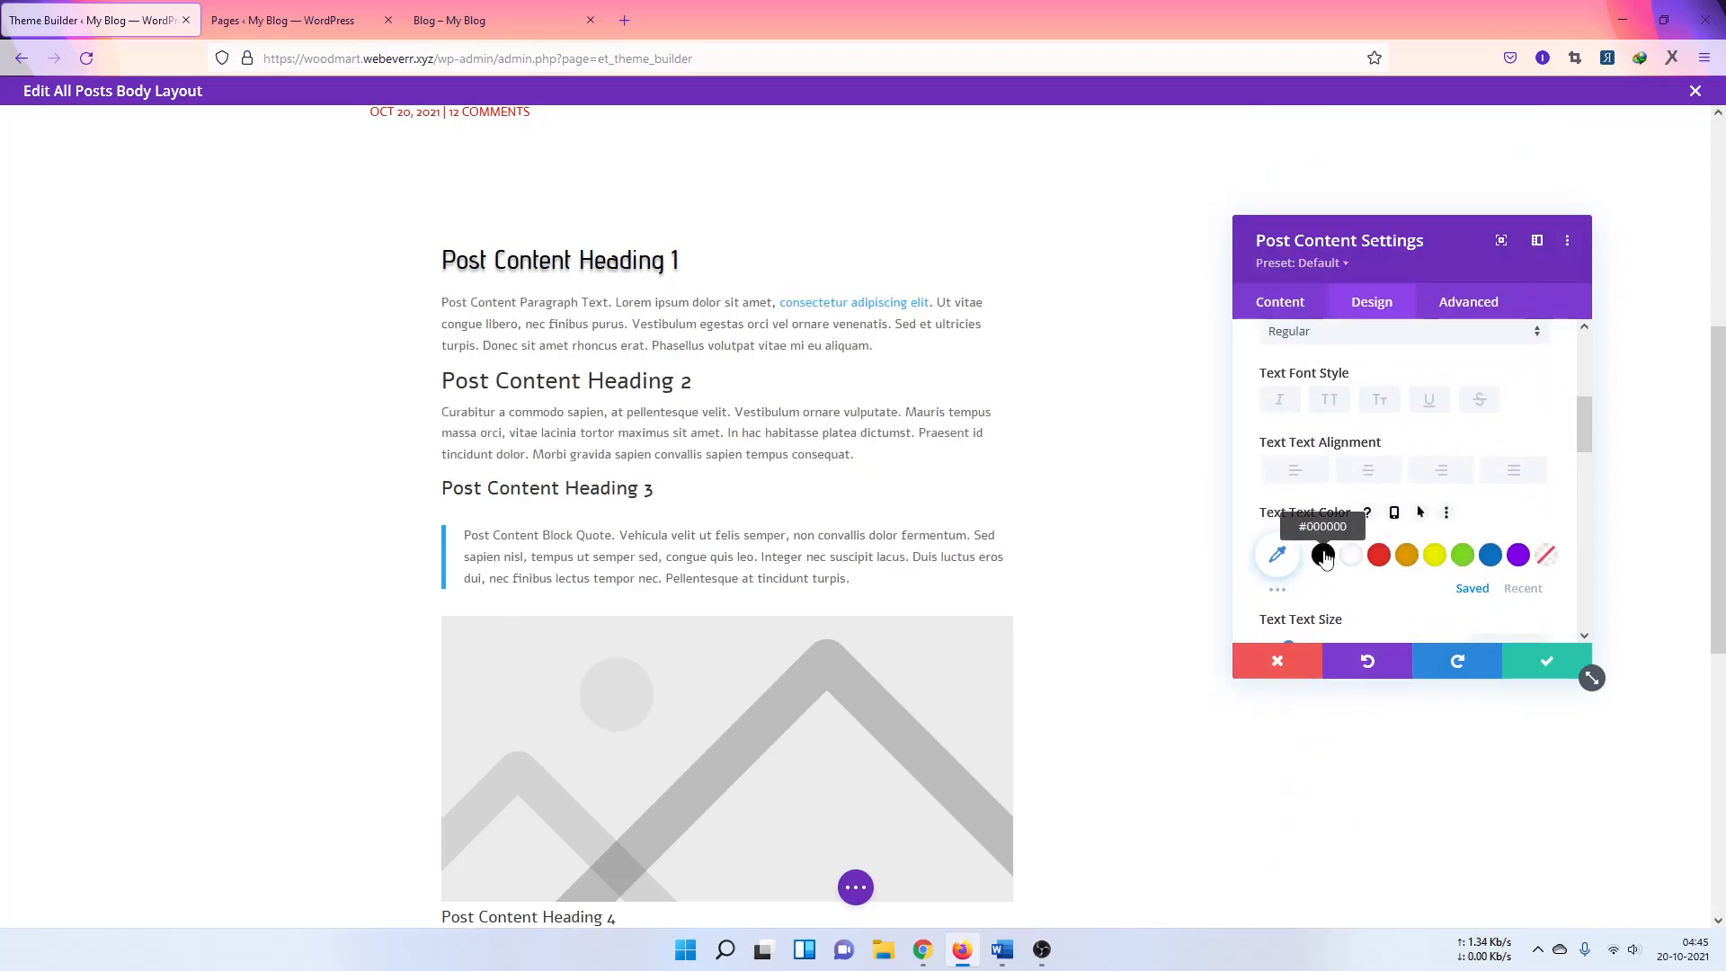
click(1325, 555)
scroll(1420, 584, down, 2)
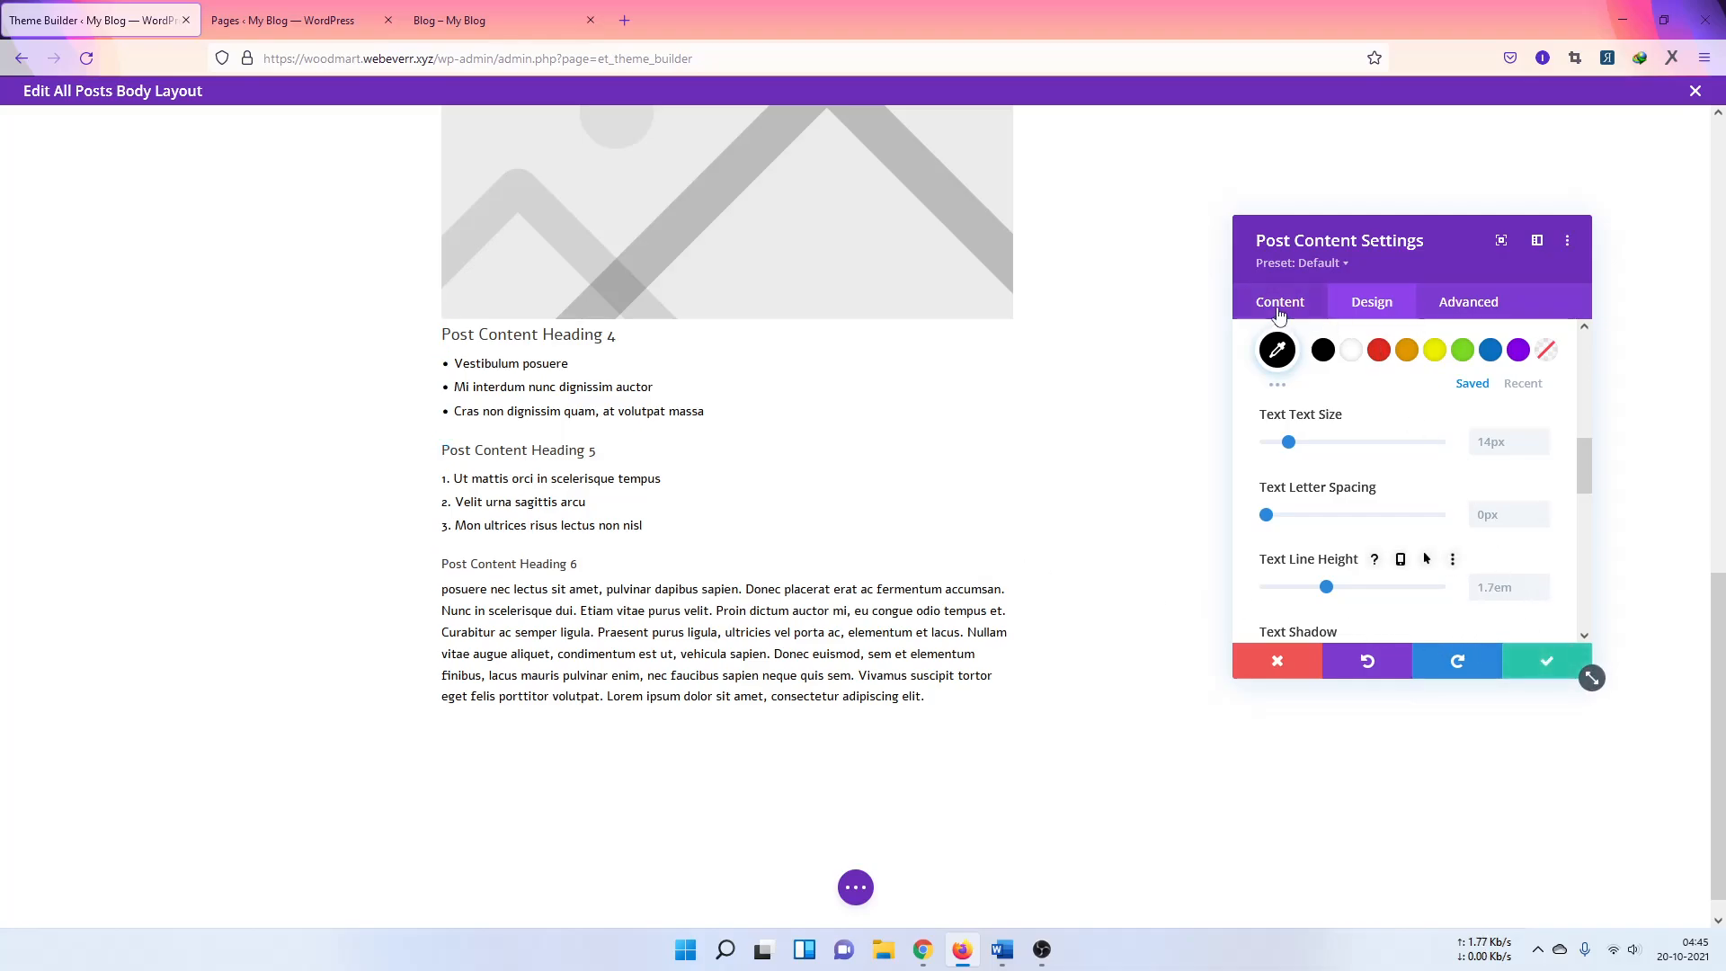
Step: Review the image corner and border style options of the Post Content module
click(1389, 308)
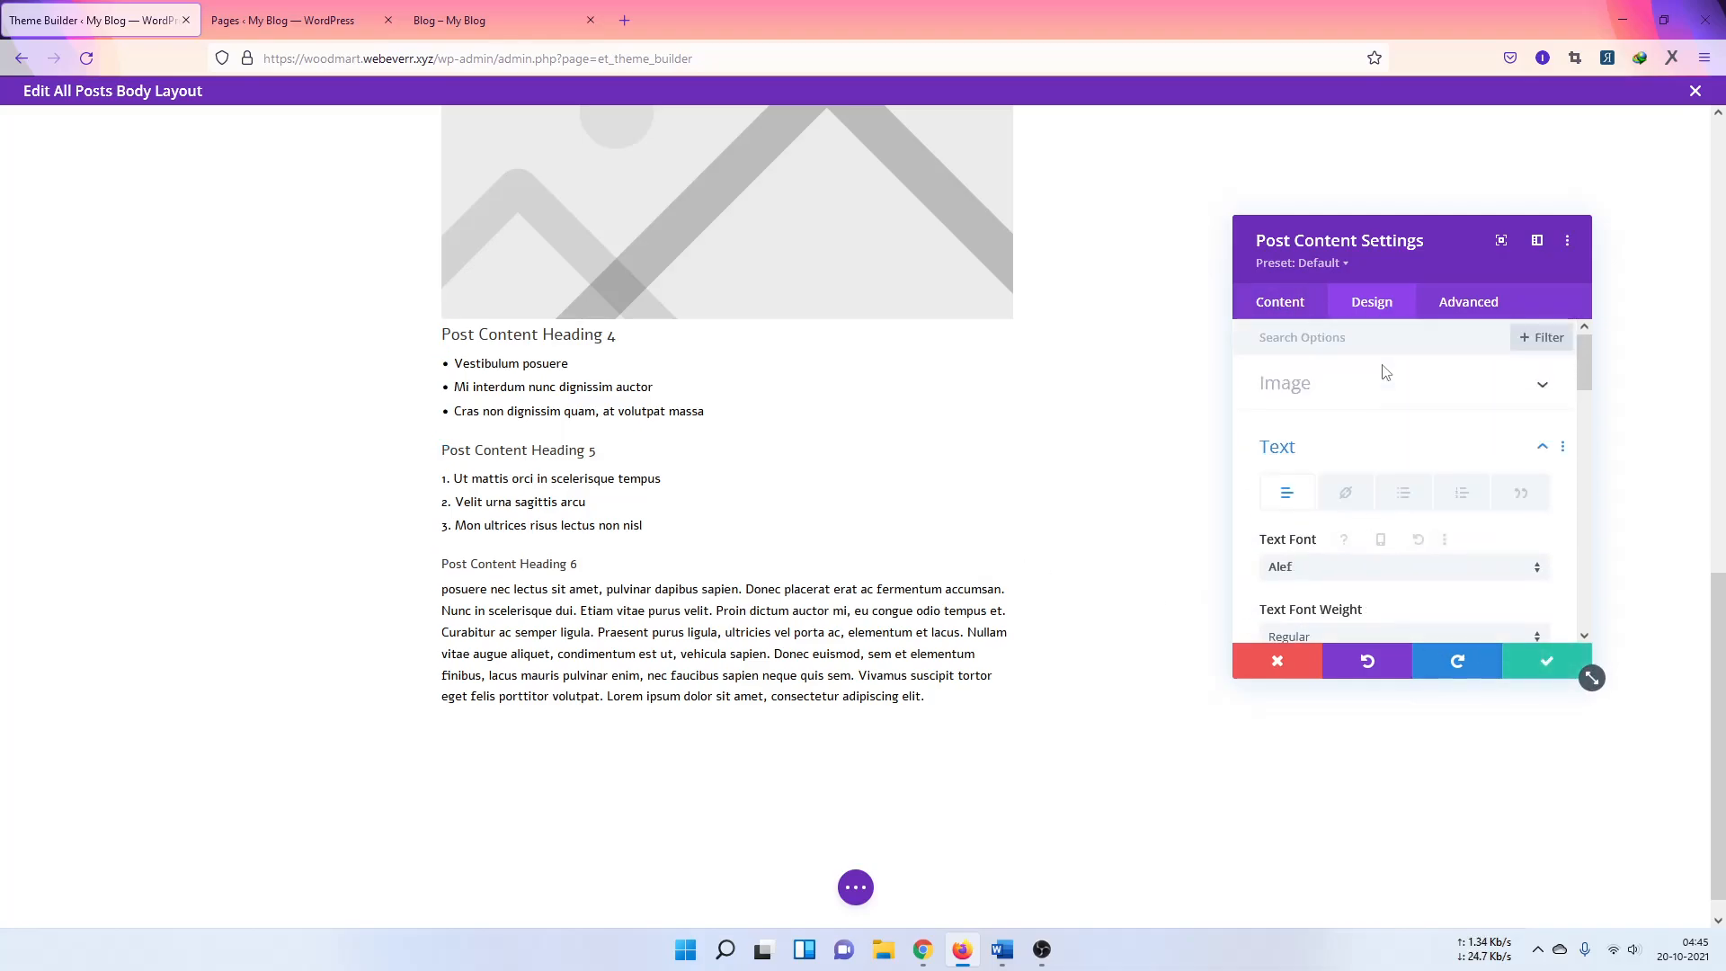
click(1340, 450)
click(1333, 386)
scroll(871, 493, up, 3)
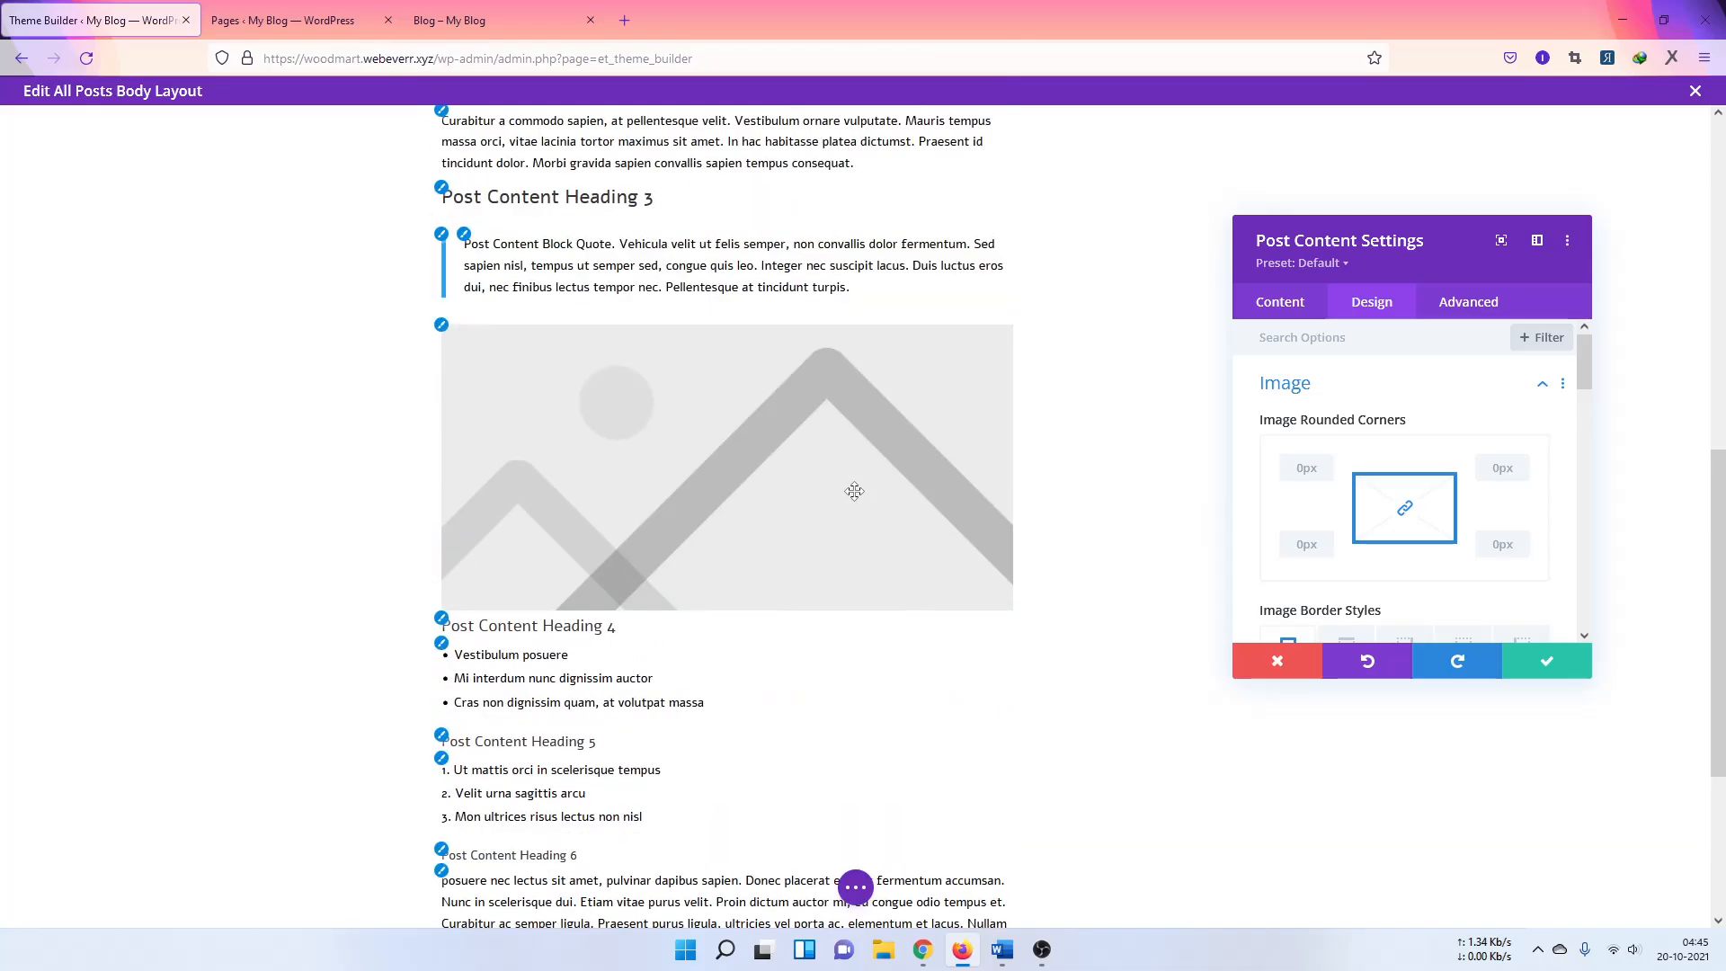
scroll(1351, 472, down, 5)
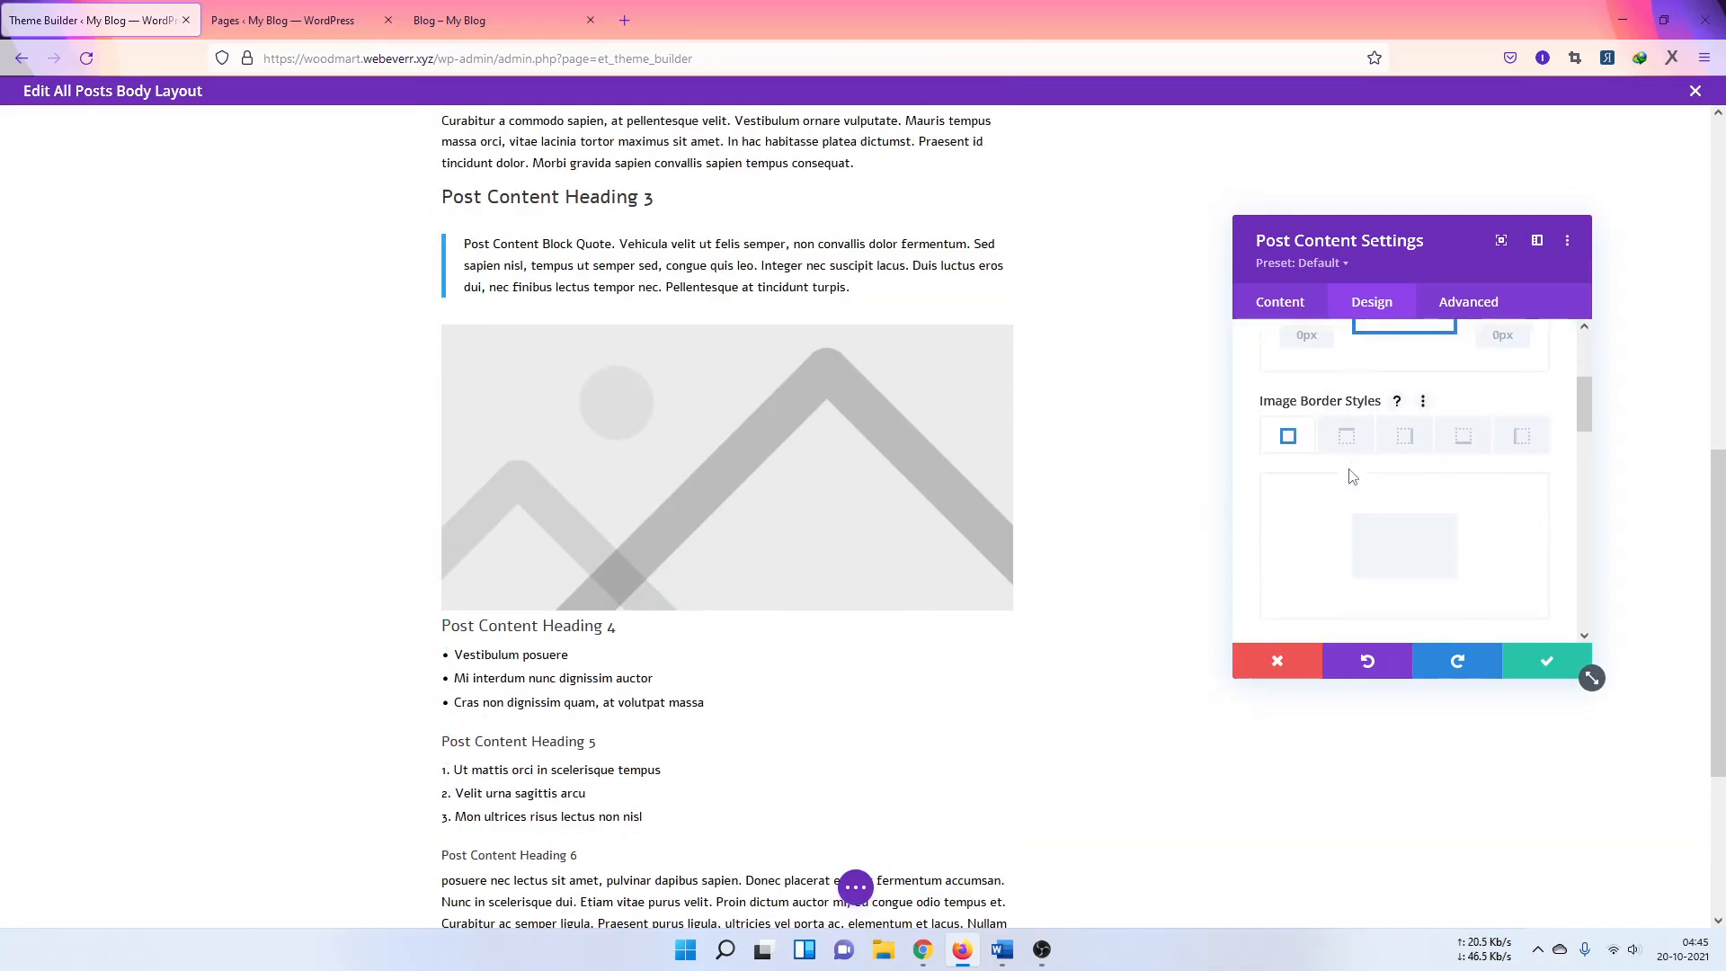
scroll(1352, 477, down, 8)
Step: Try linked top and bottom spacing on the Post Content module with 1px padding, and clear the margin and padding values
click(1328, 359)
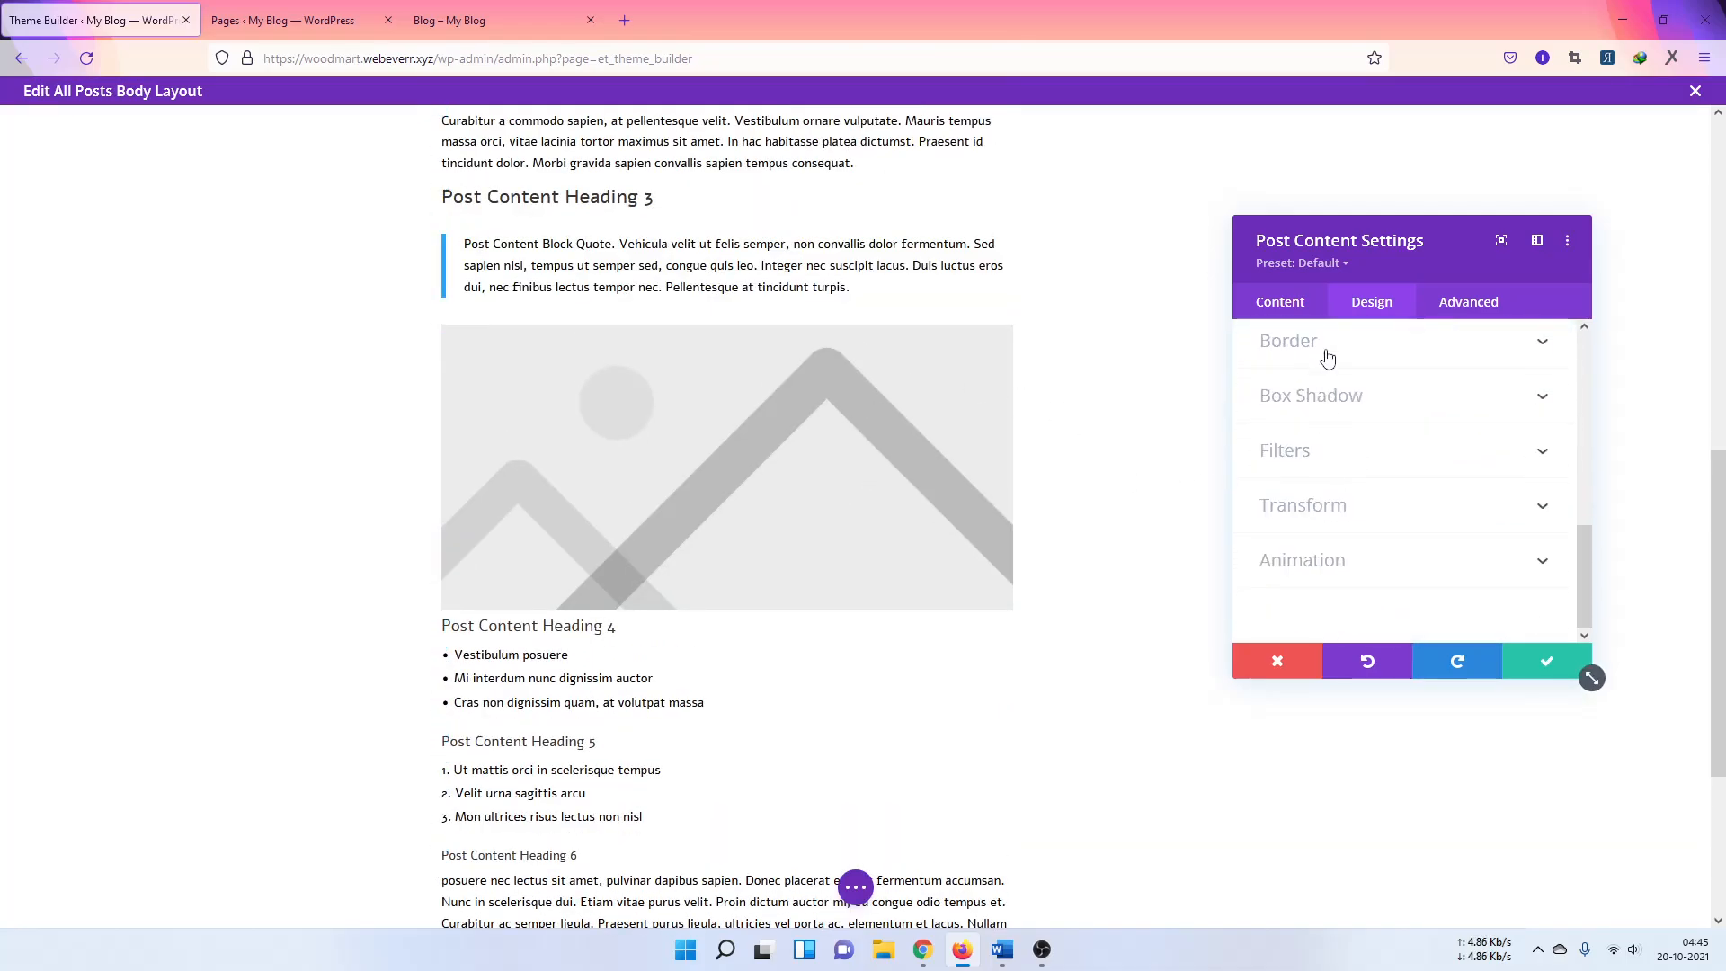
scroll(993, 548, up, 1)
scroll(994, 547, up, 5)
scroll(1067, 528, down, 3)
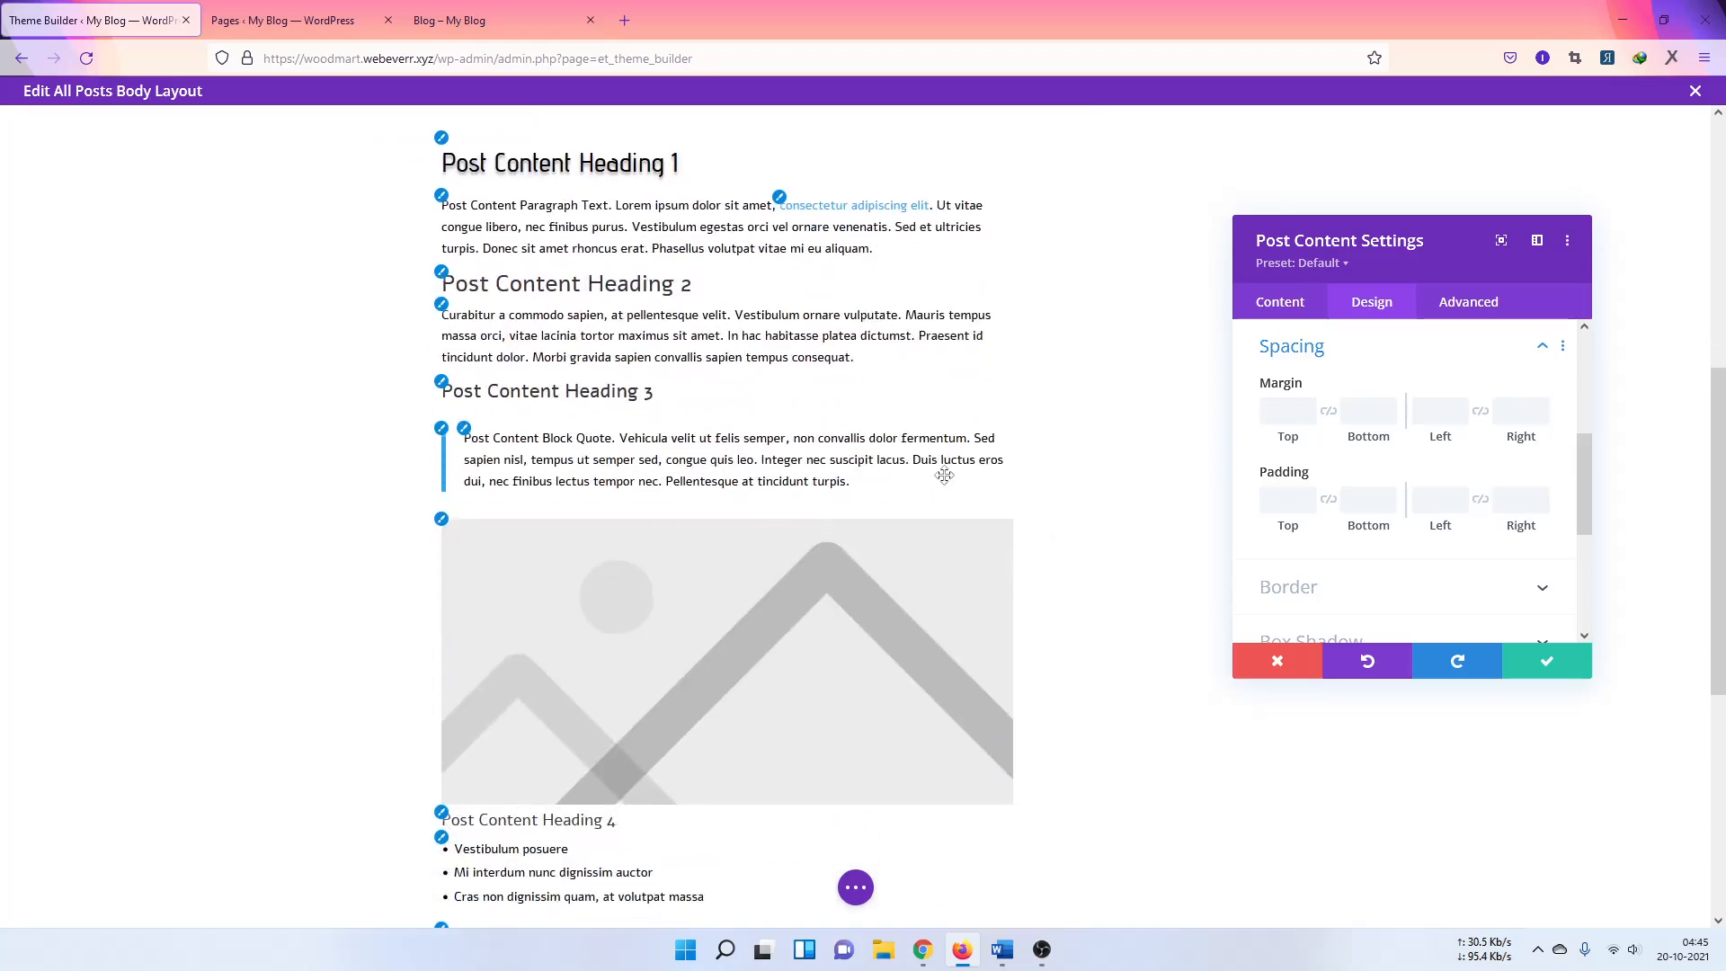
scroll(944, 470, up, 2)
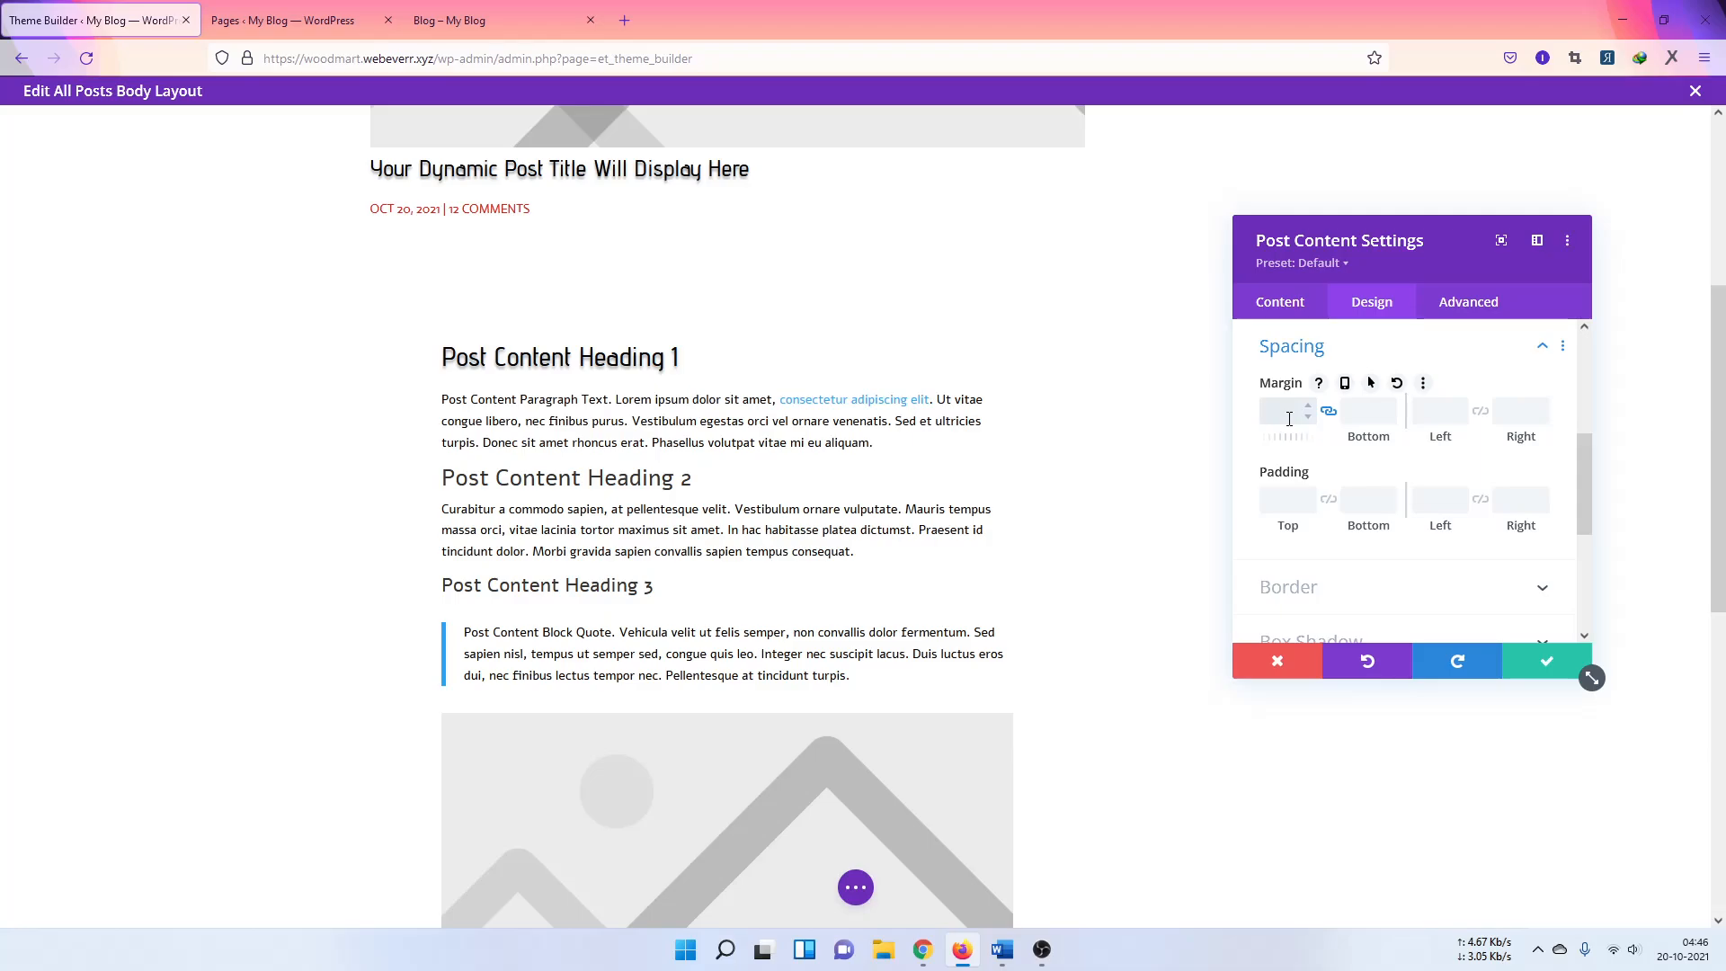
text(px)
click(1291, 501)
text(1px)
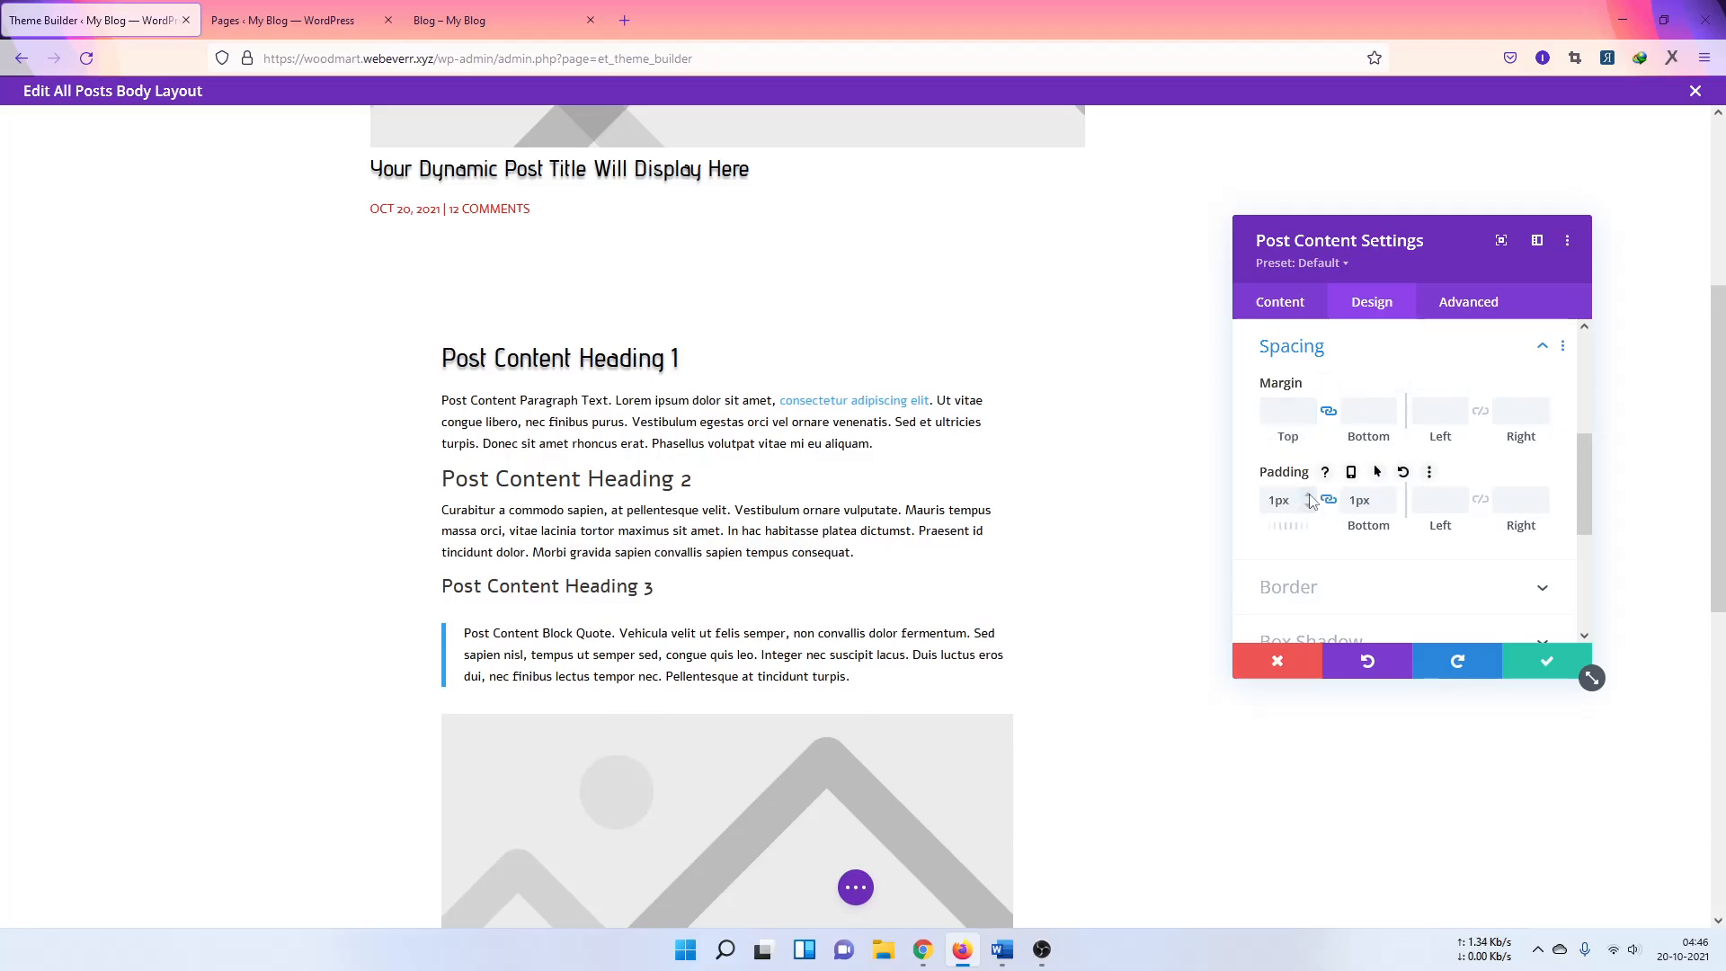
click(1309, 495)
click(1309, 495)
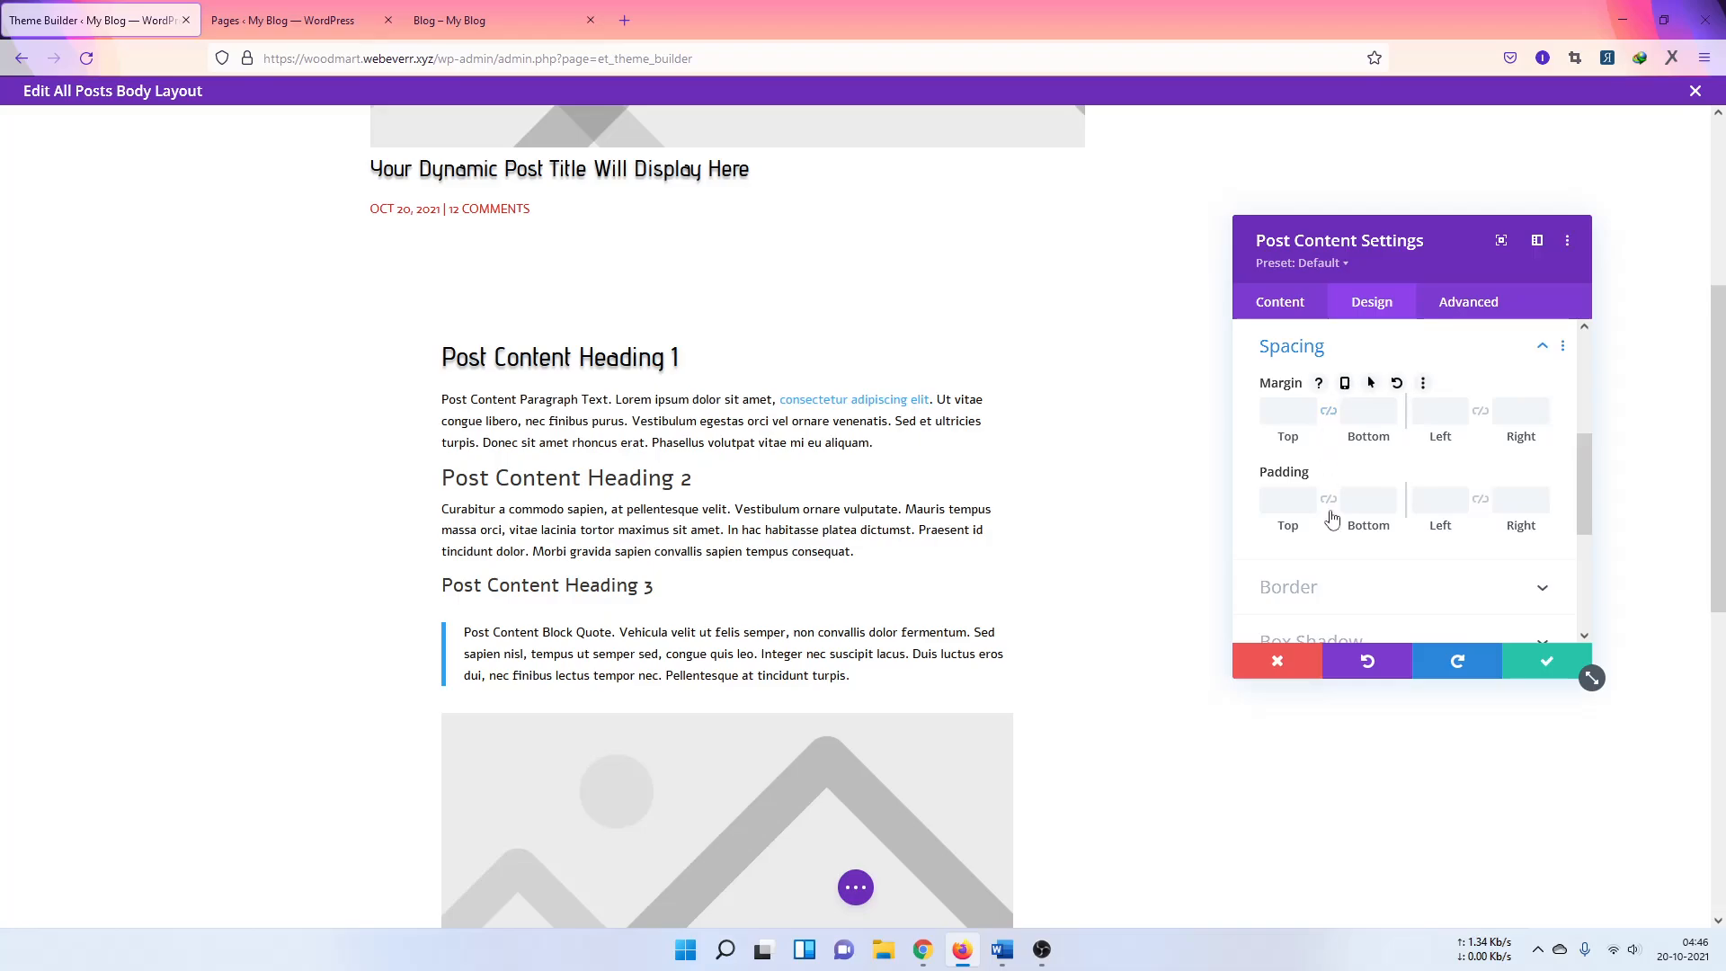
Step: Review the Post Content module's text style options and their variants for the different text elements
scroll(1339, 531, down, 2)
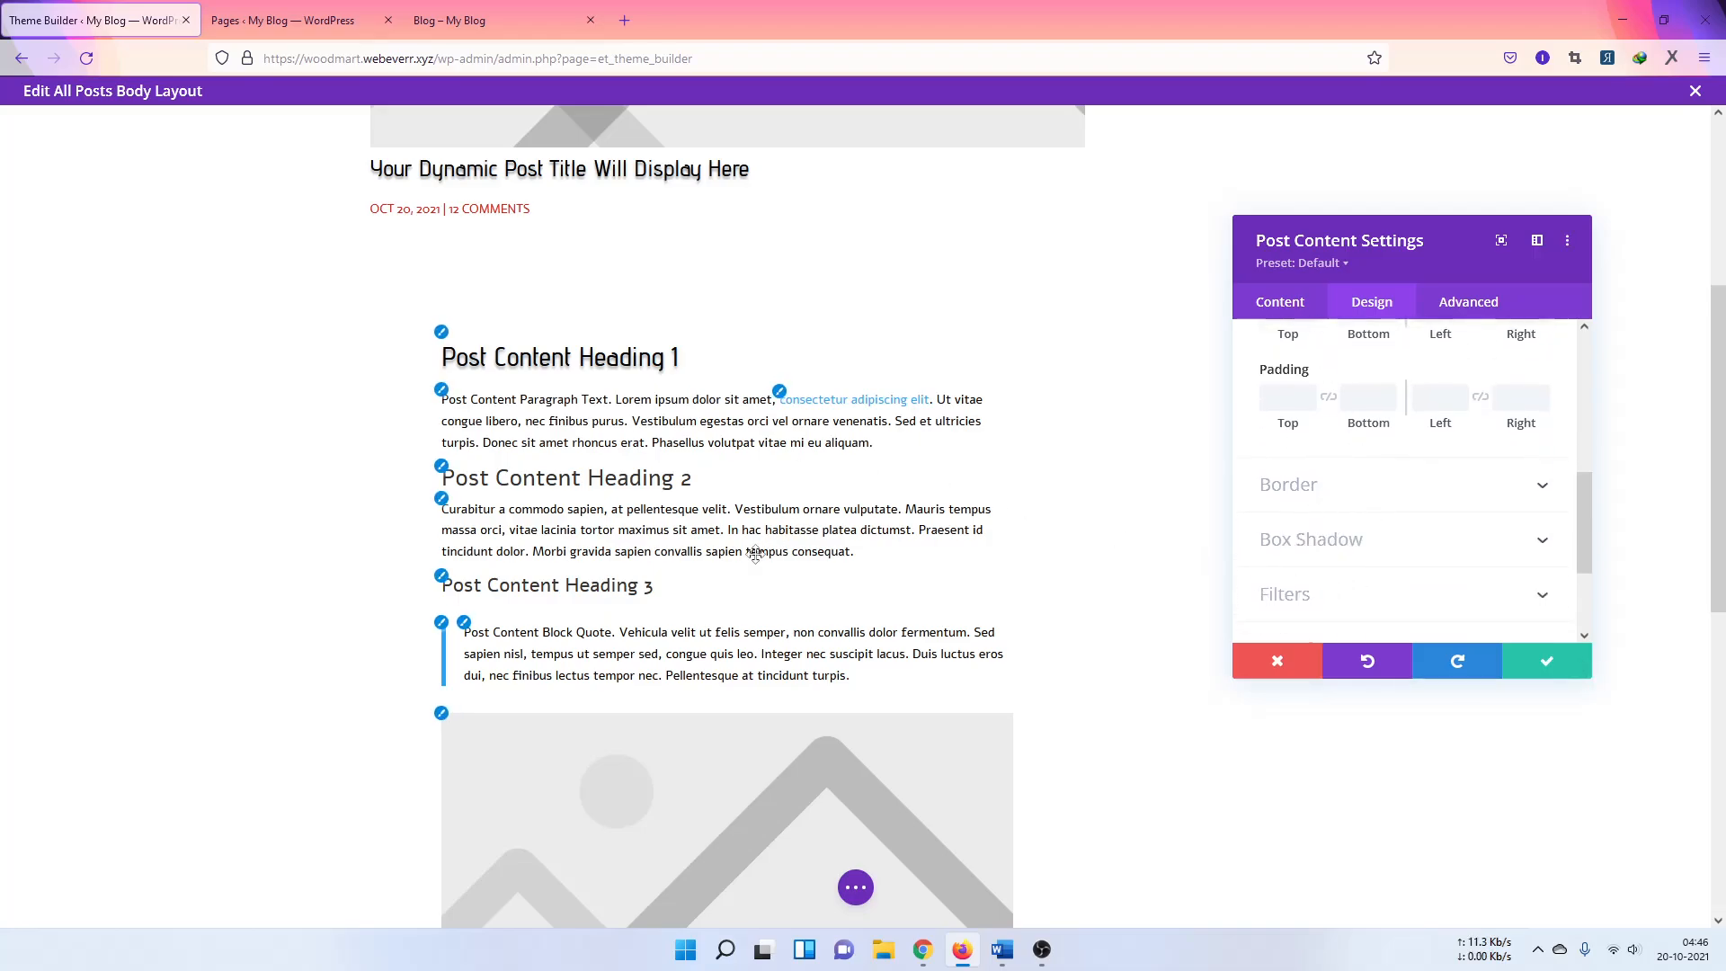
scroll(751, 555, up, 3)
scroll(1339, 468, up, 5)
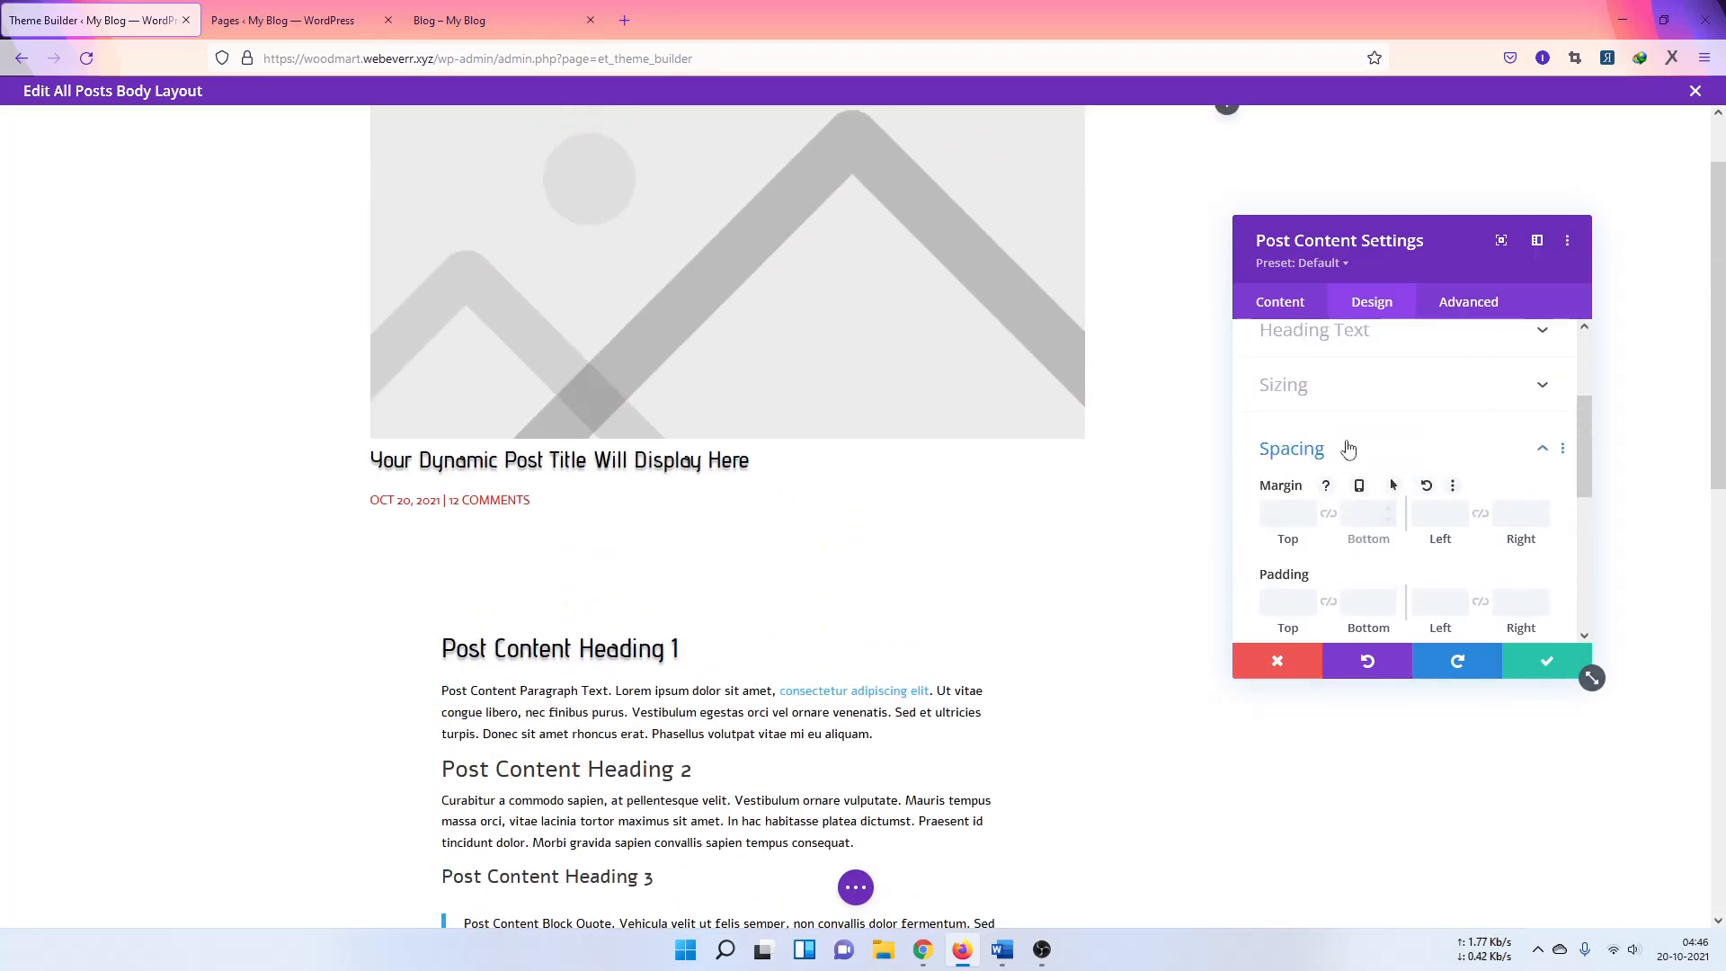
click(1391, 456)
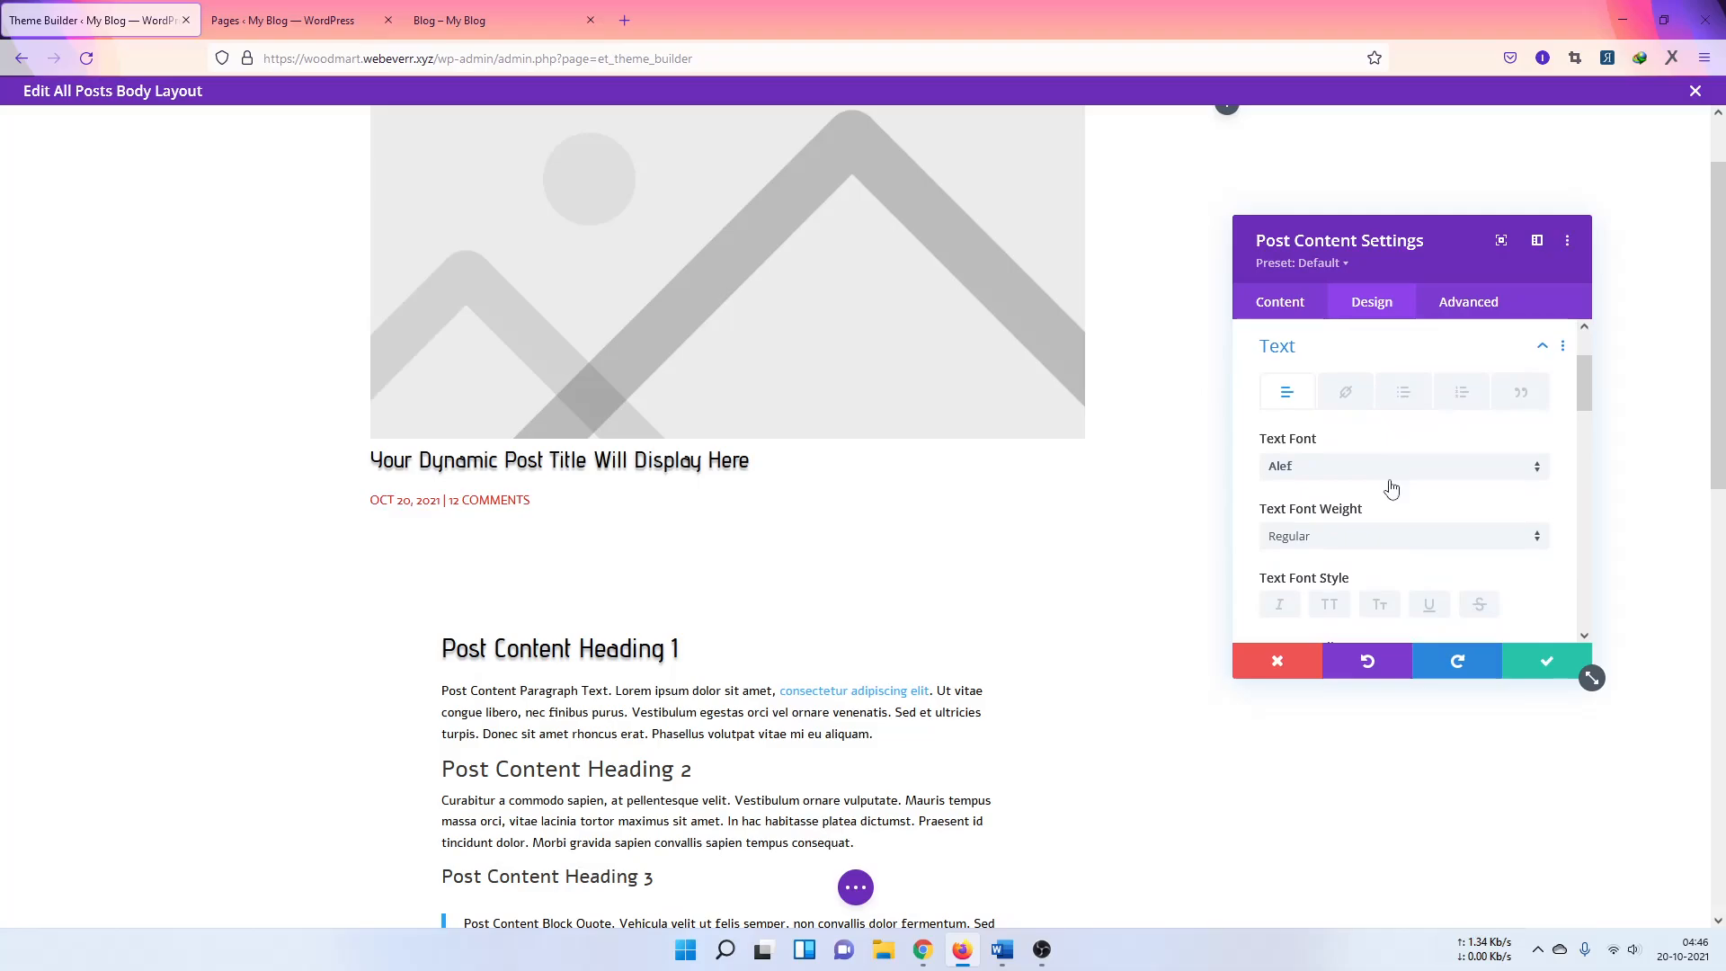
click(1400, 398)
click(1285, 402)
scroll(1312, 422, up, 1)
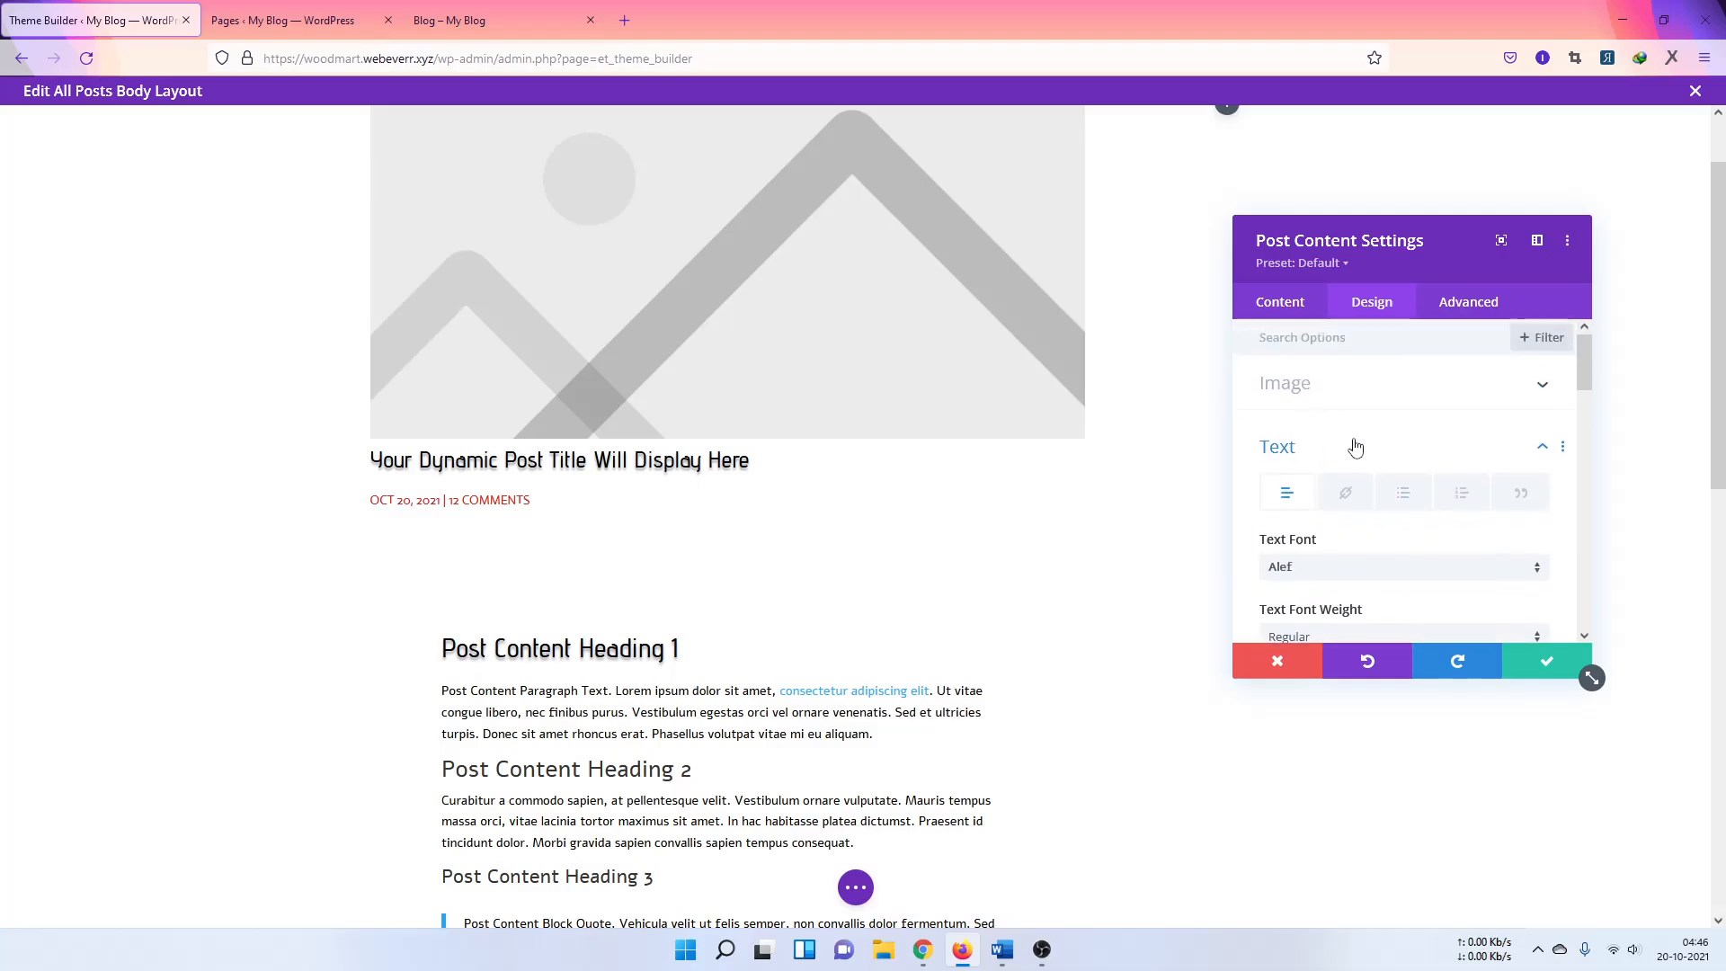
click(1273, 315)
click(1368, 302)
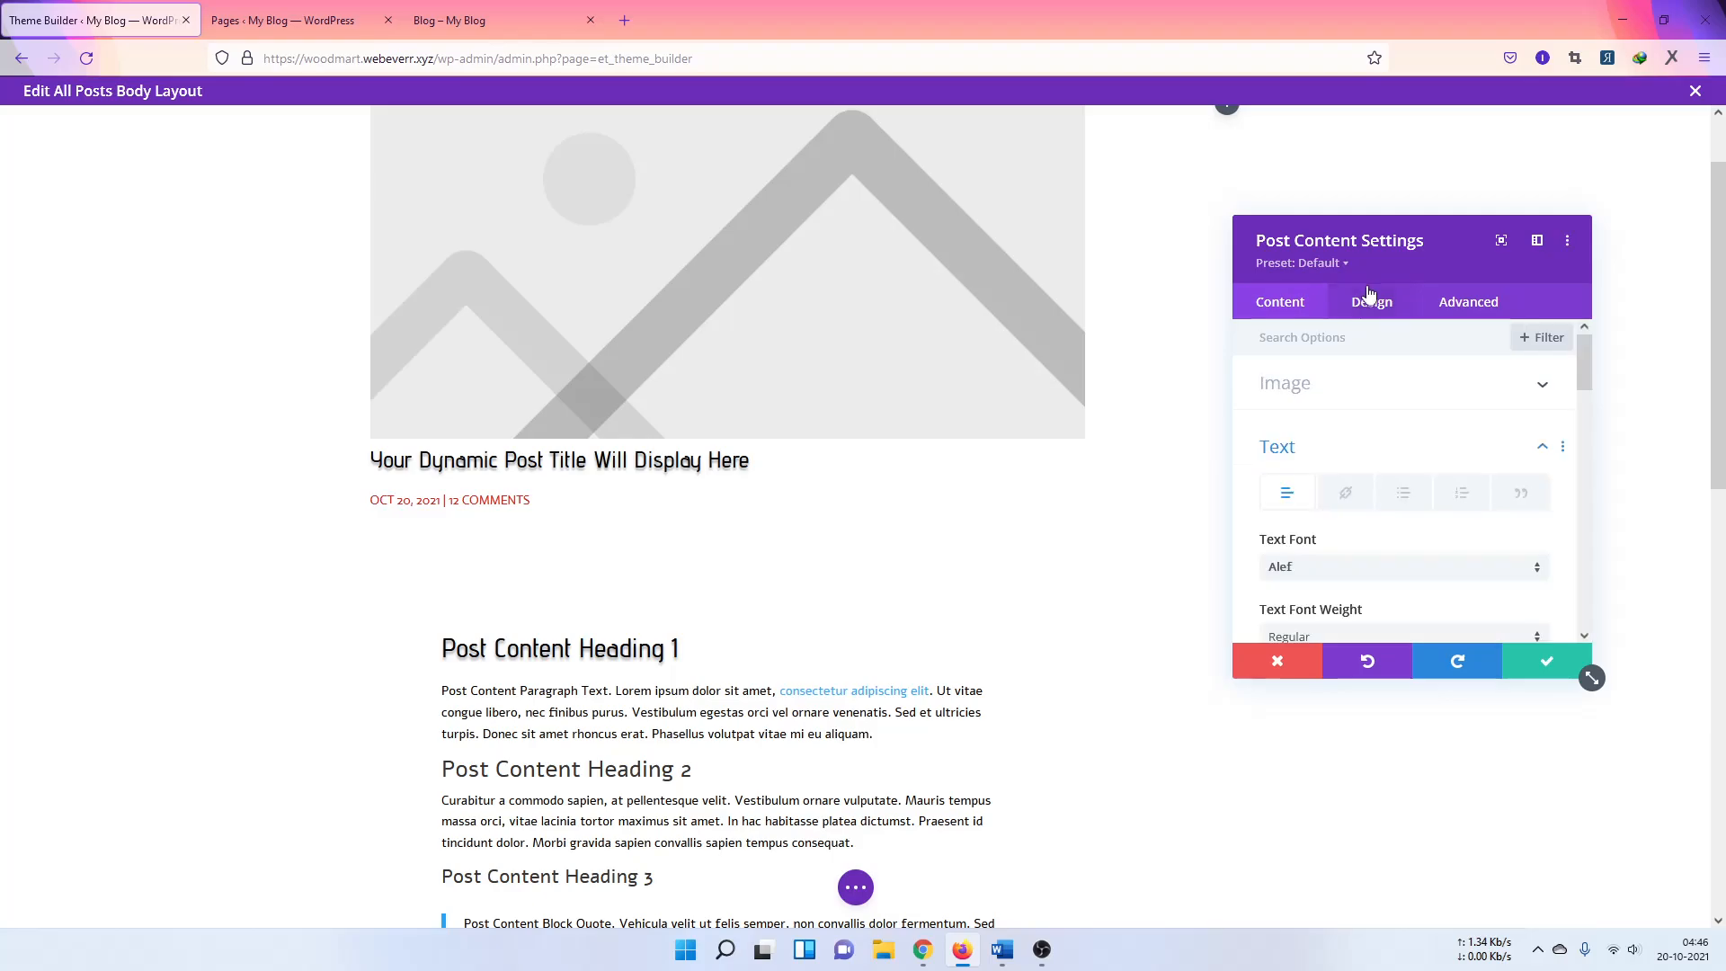
Step: Try centered alignment for the Post Content body text, and set the alignment to left
scroll(1398, 521, down, 3)
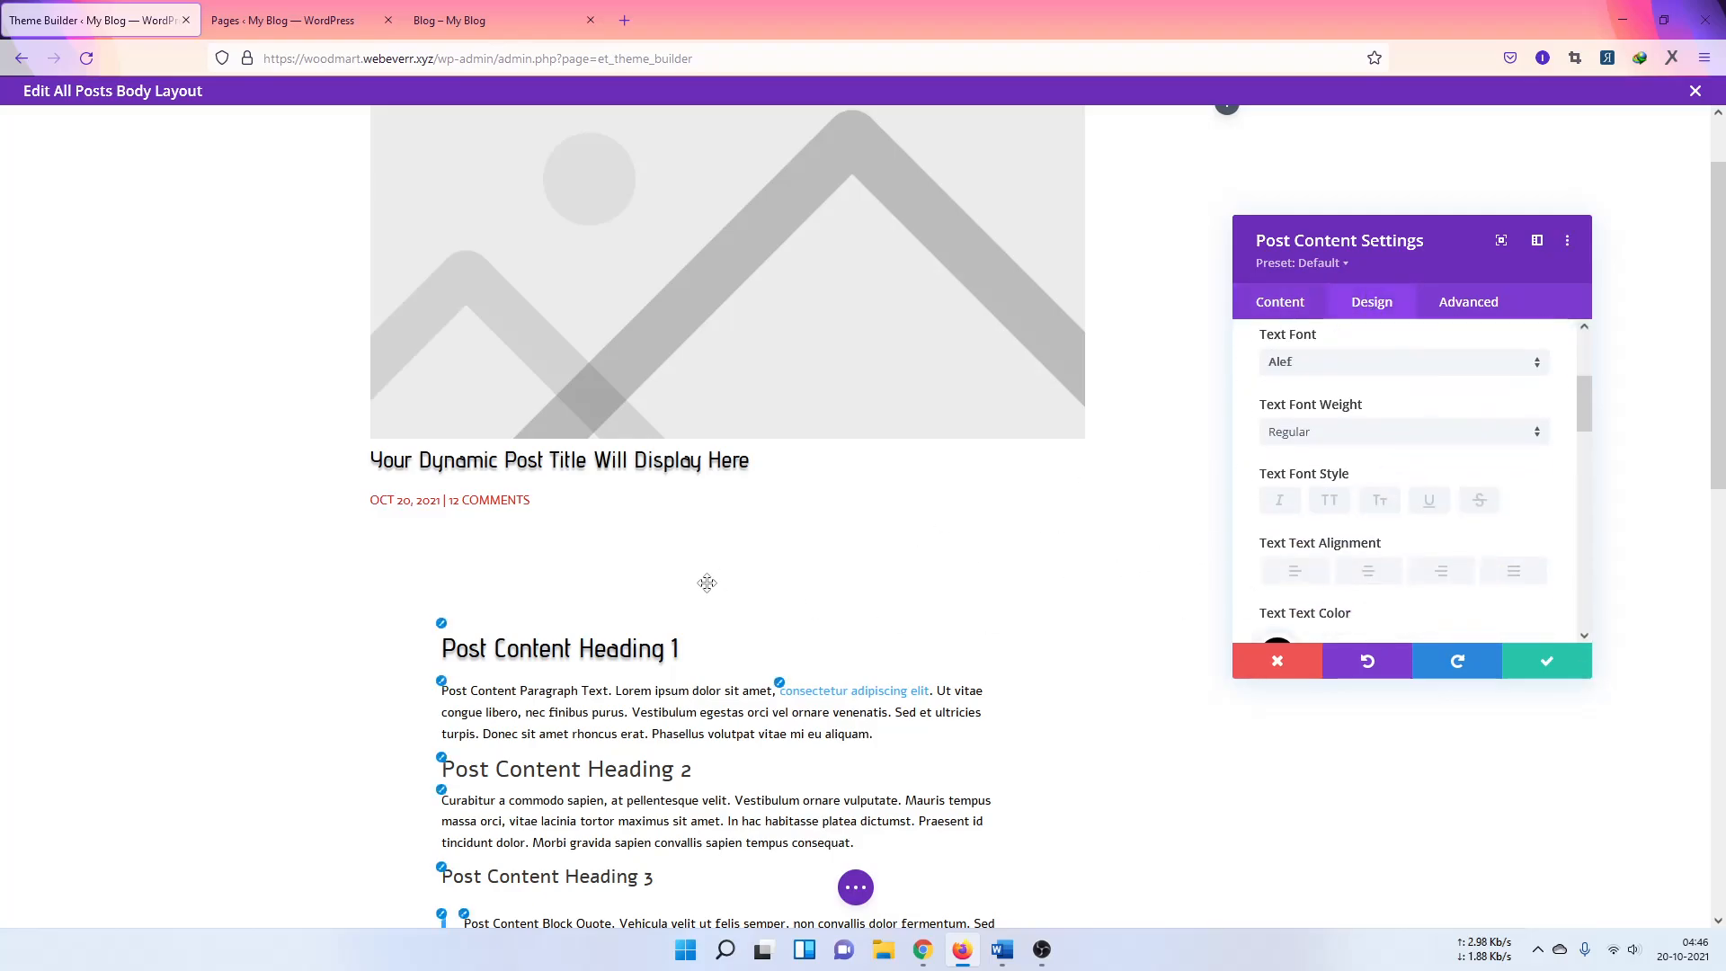
scroll(890, 576, down, 2)
click(1365, 573)
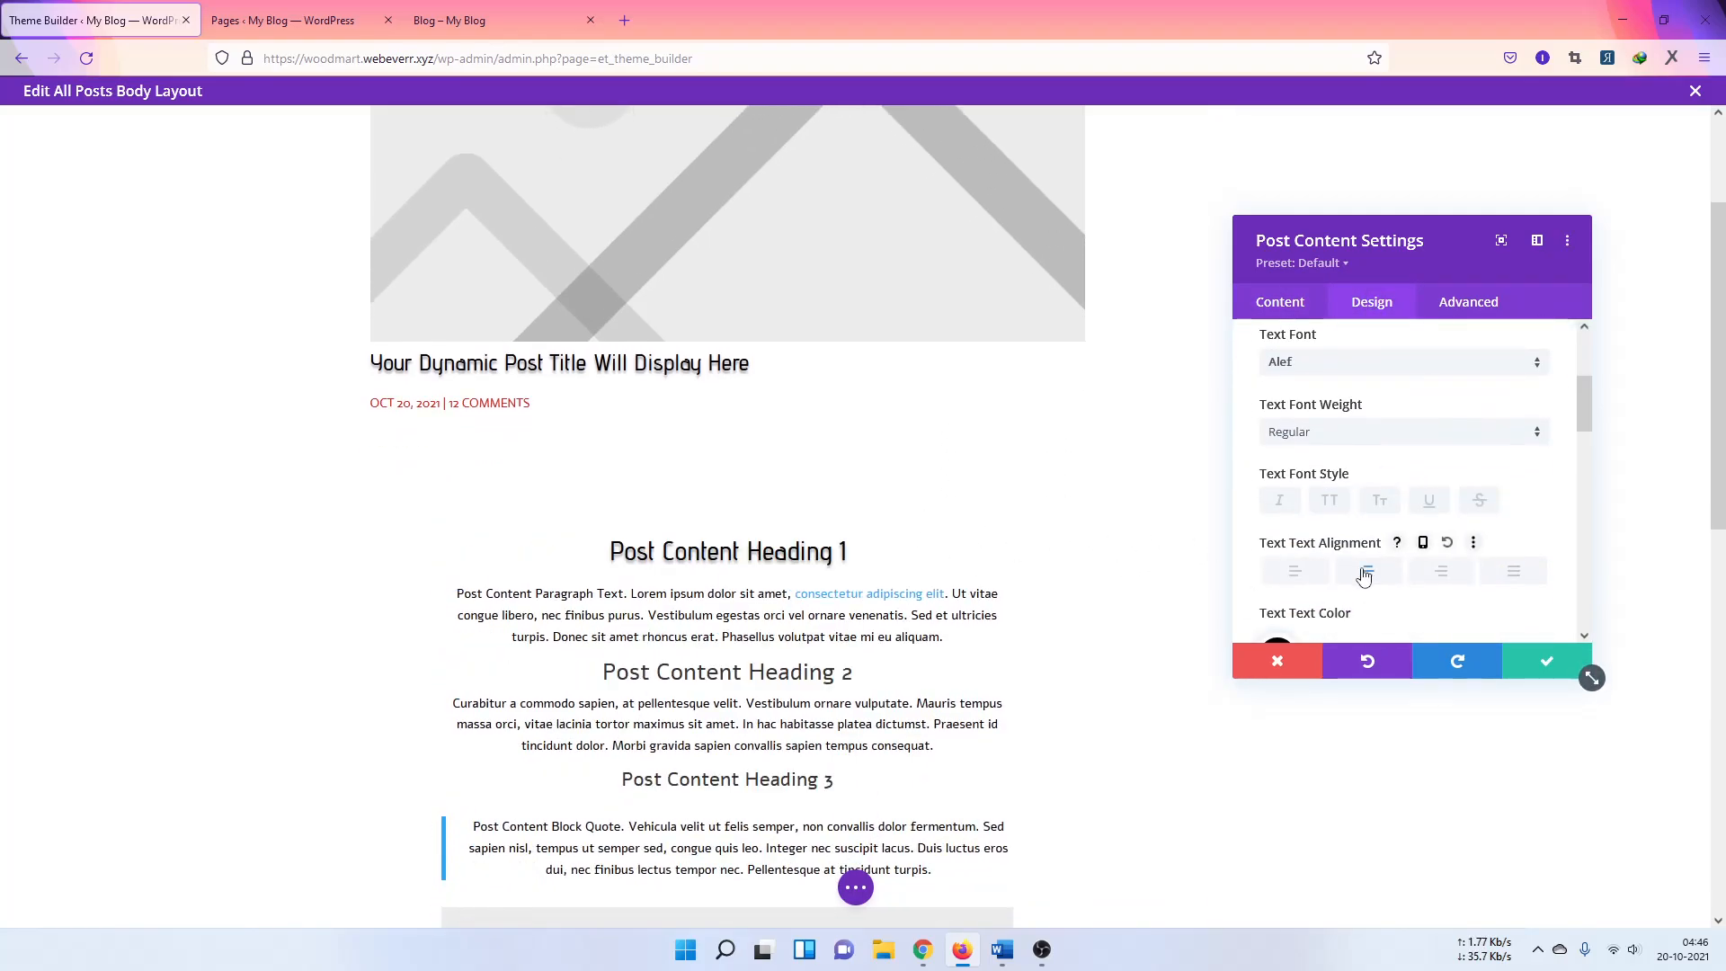
click(1294, 571)
Step: Set the width of the Post Content module to 100% in its sizing options
scroll(1429, 558, down, 3)
scroll(1402, 550, down, 1)
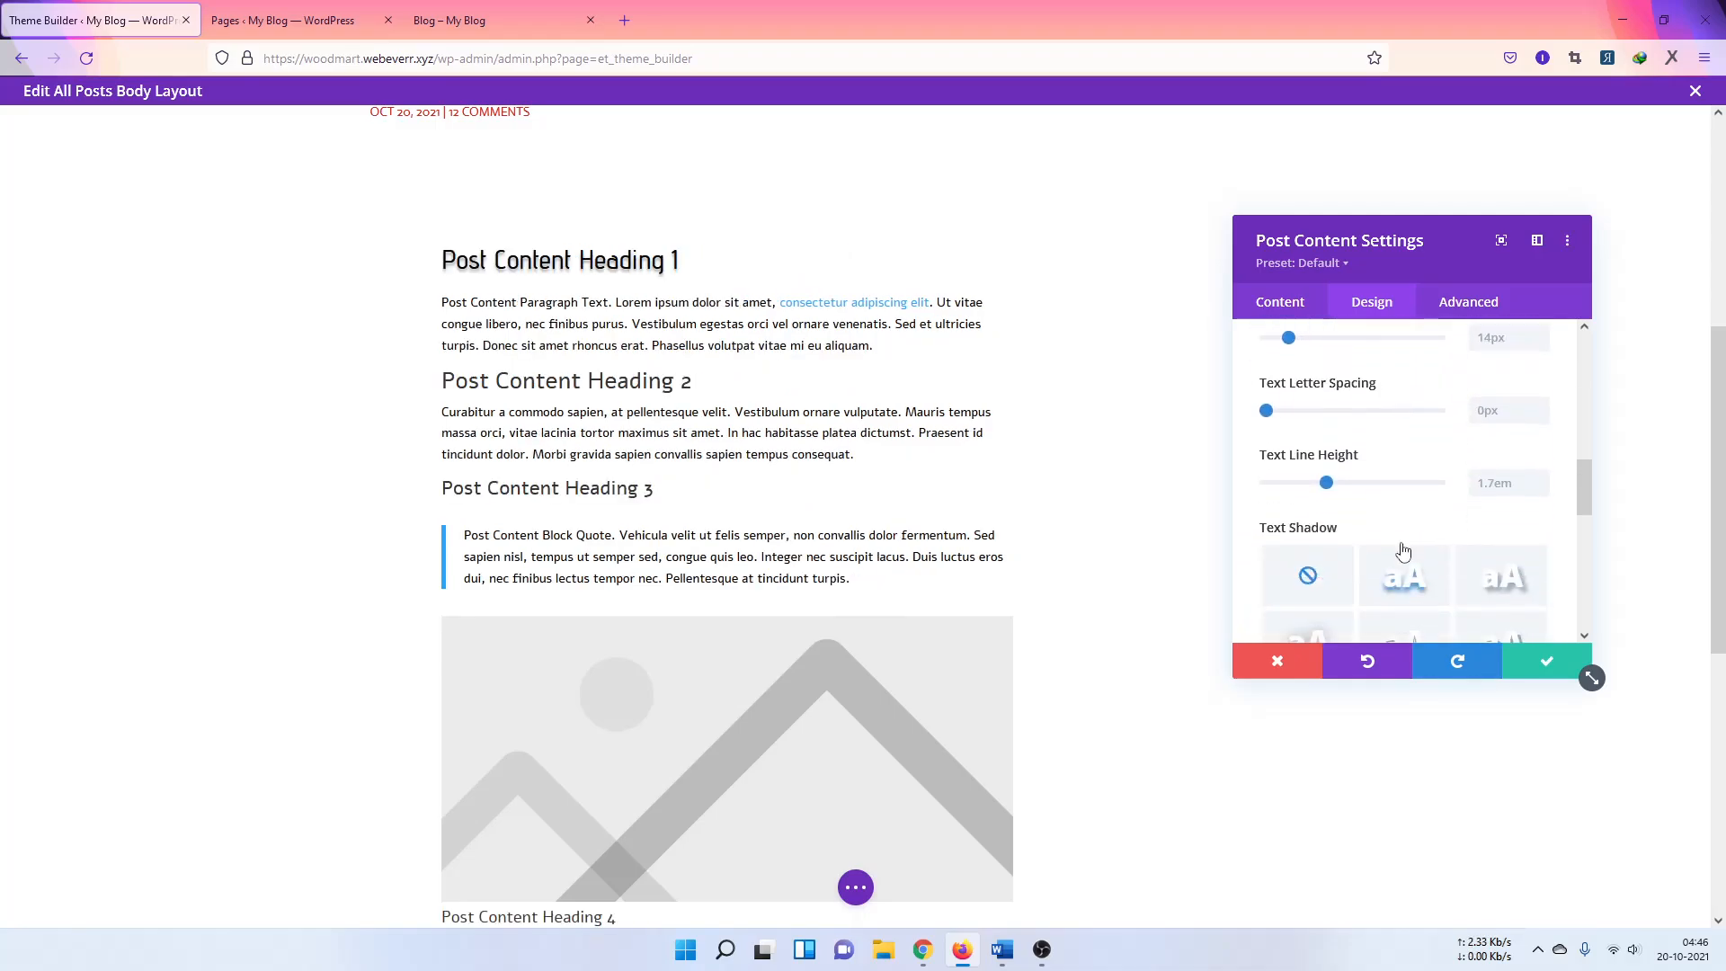
scroll(1399, 551, up, 1)
scroll(1360, 379, up, 3)
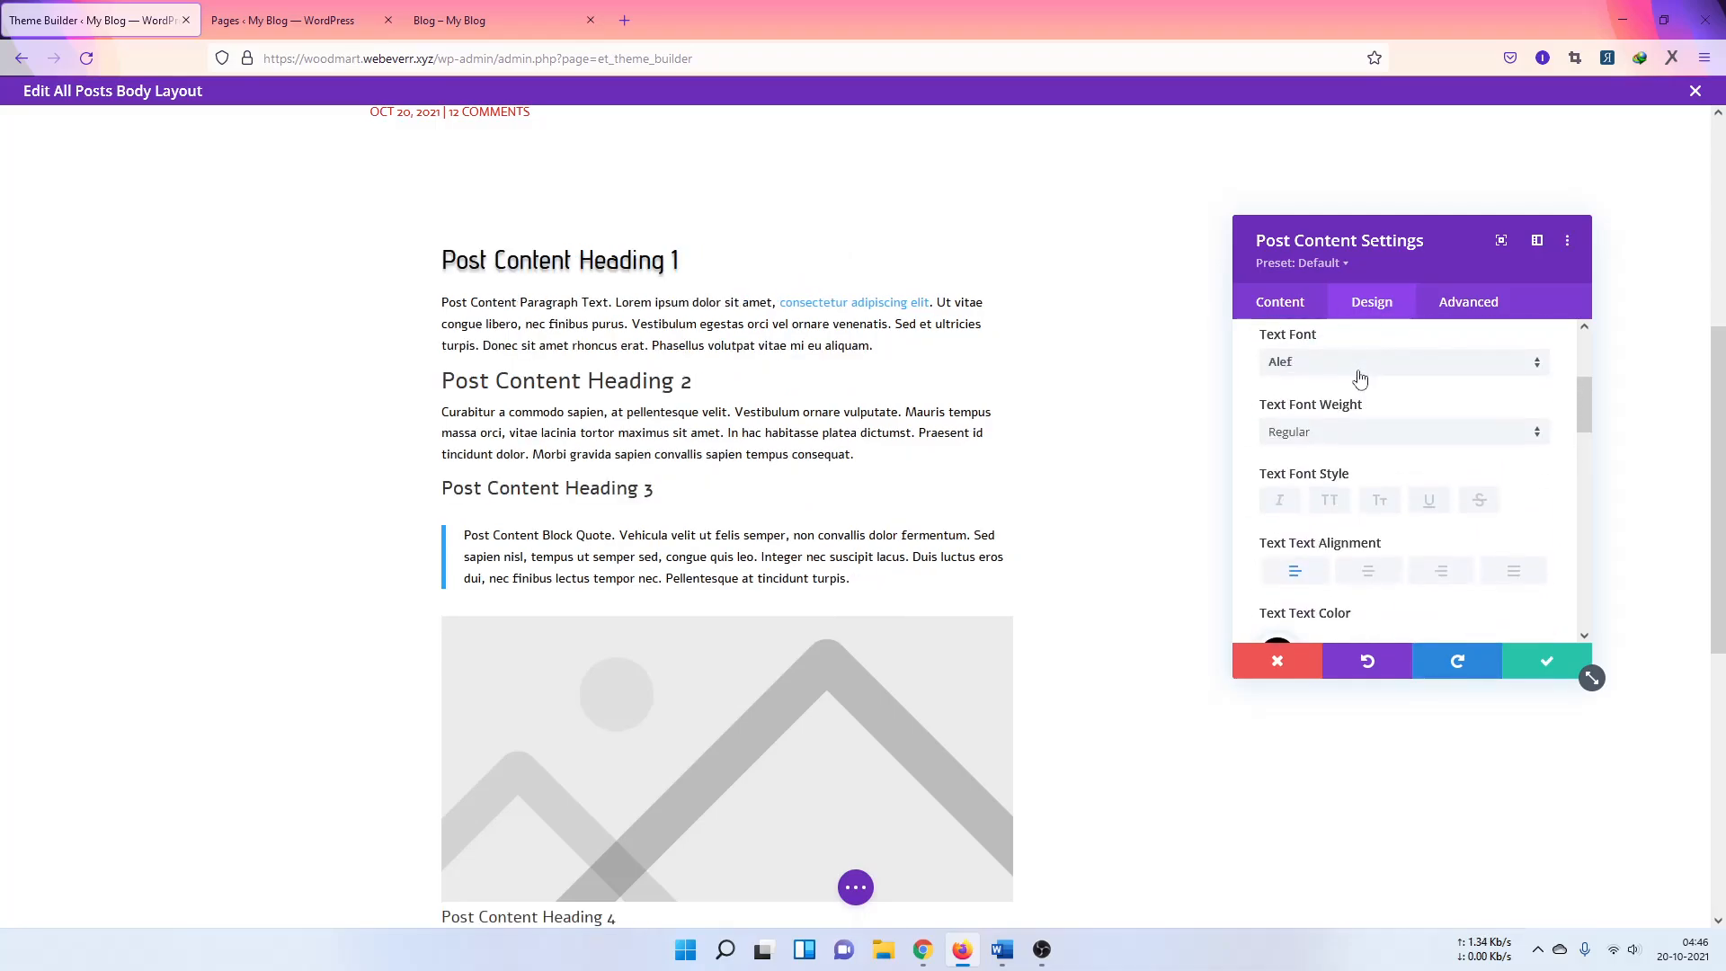
scroll(1335, 404, up, 3)
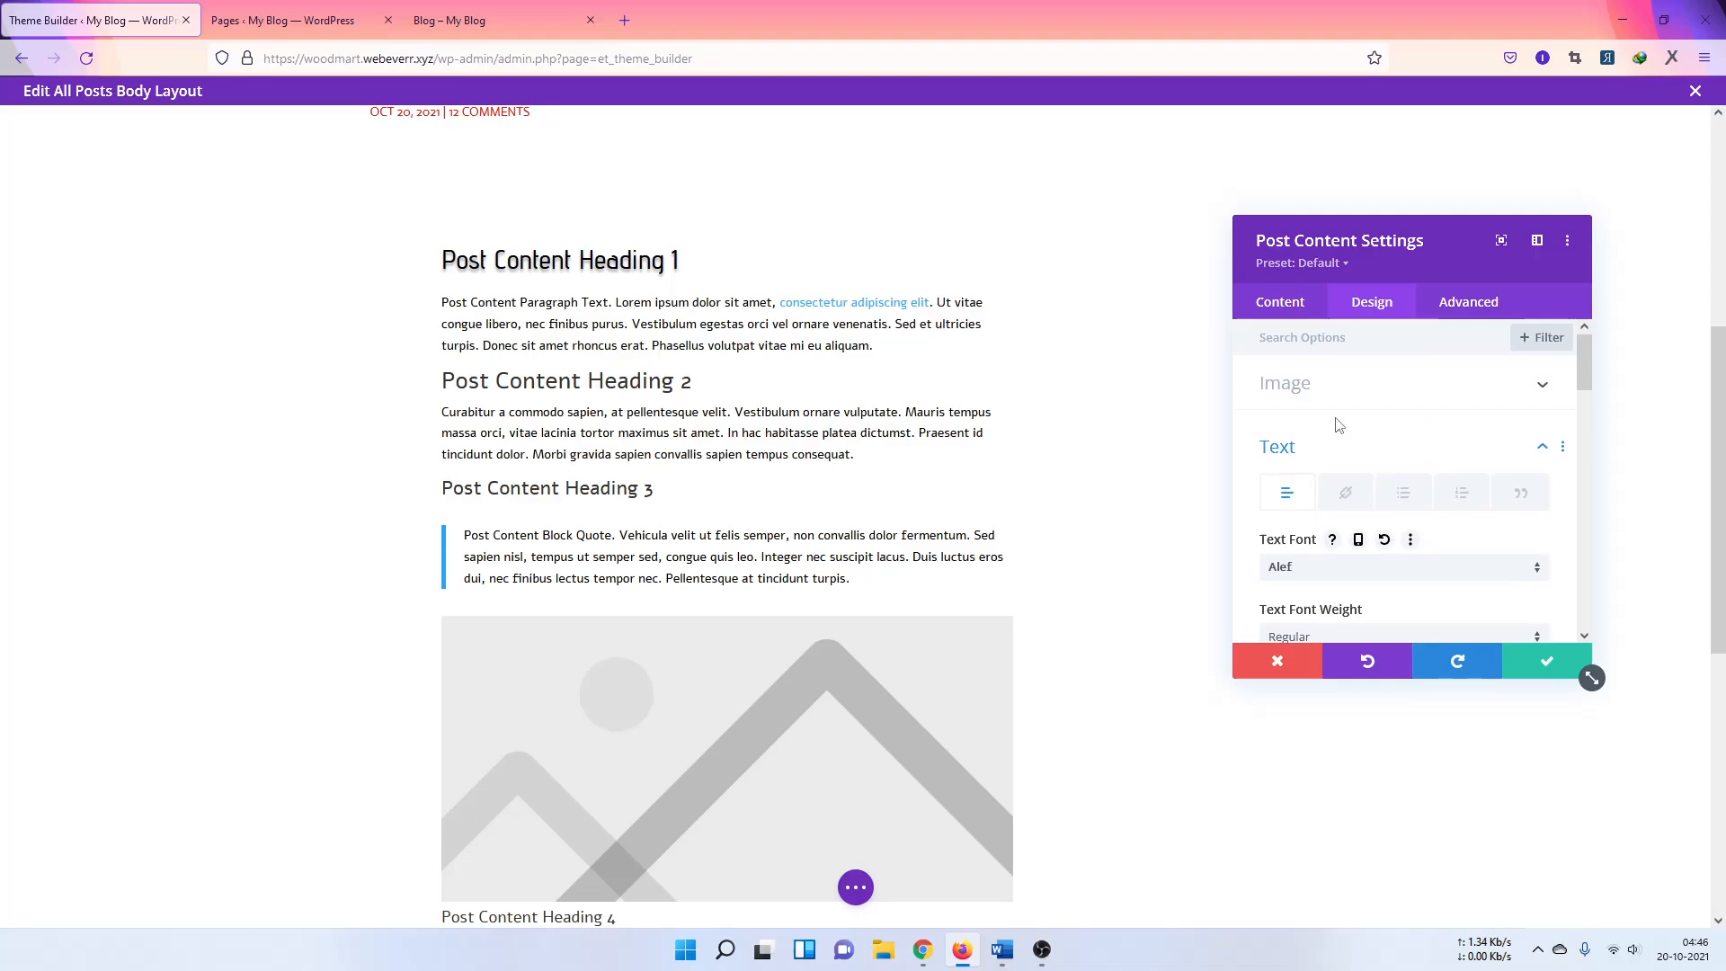
click(1284, 442)
scroll(1331, 468, down, 2)
click(1345, 450)
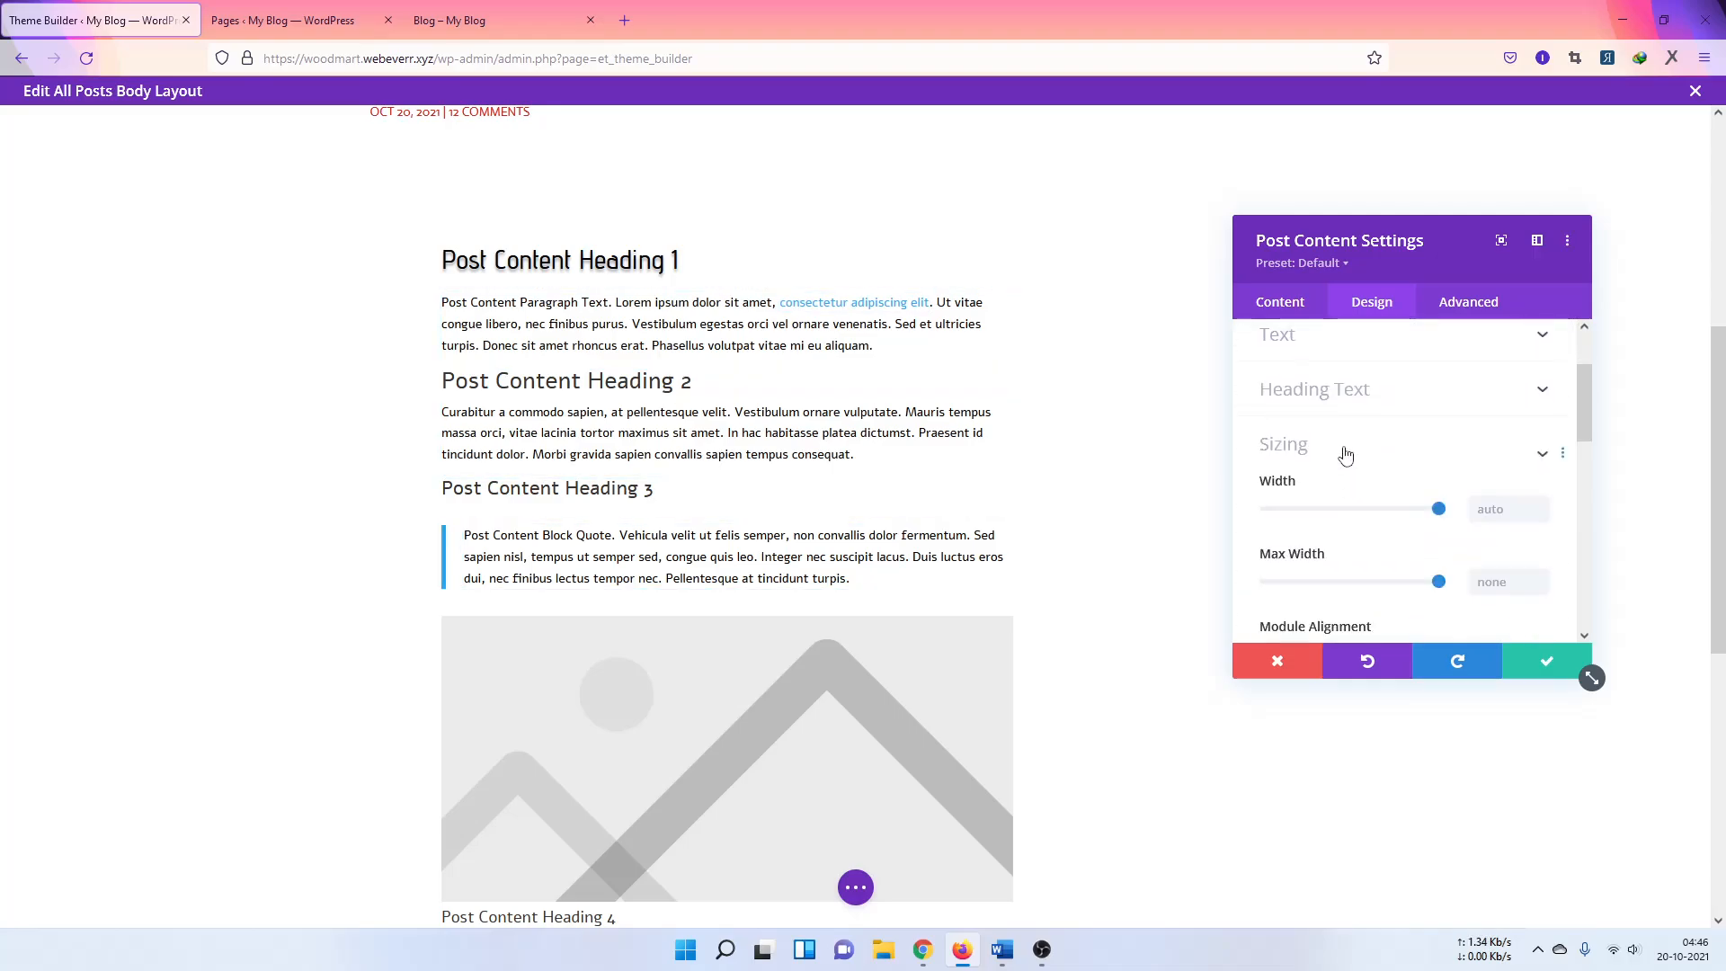
scroll(1398, 451, down, 2)
mouse_move(1438, 409)
mouse_down()
mouse_move(1356, 409)
mouse_move(1438, 410)
mouse_up()
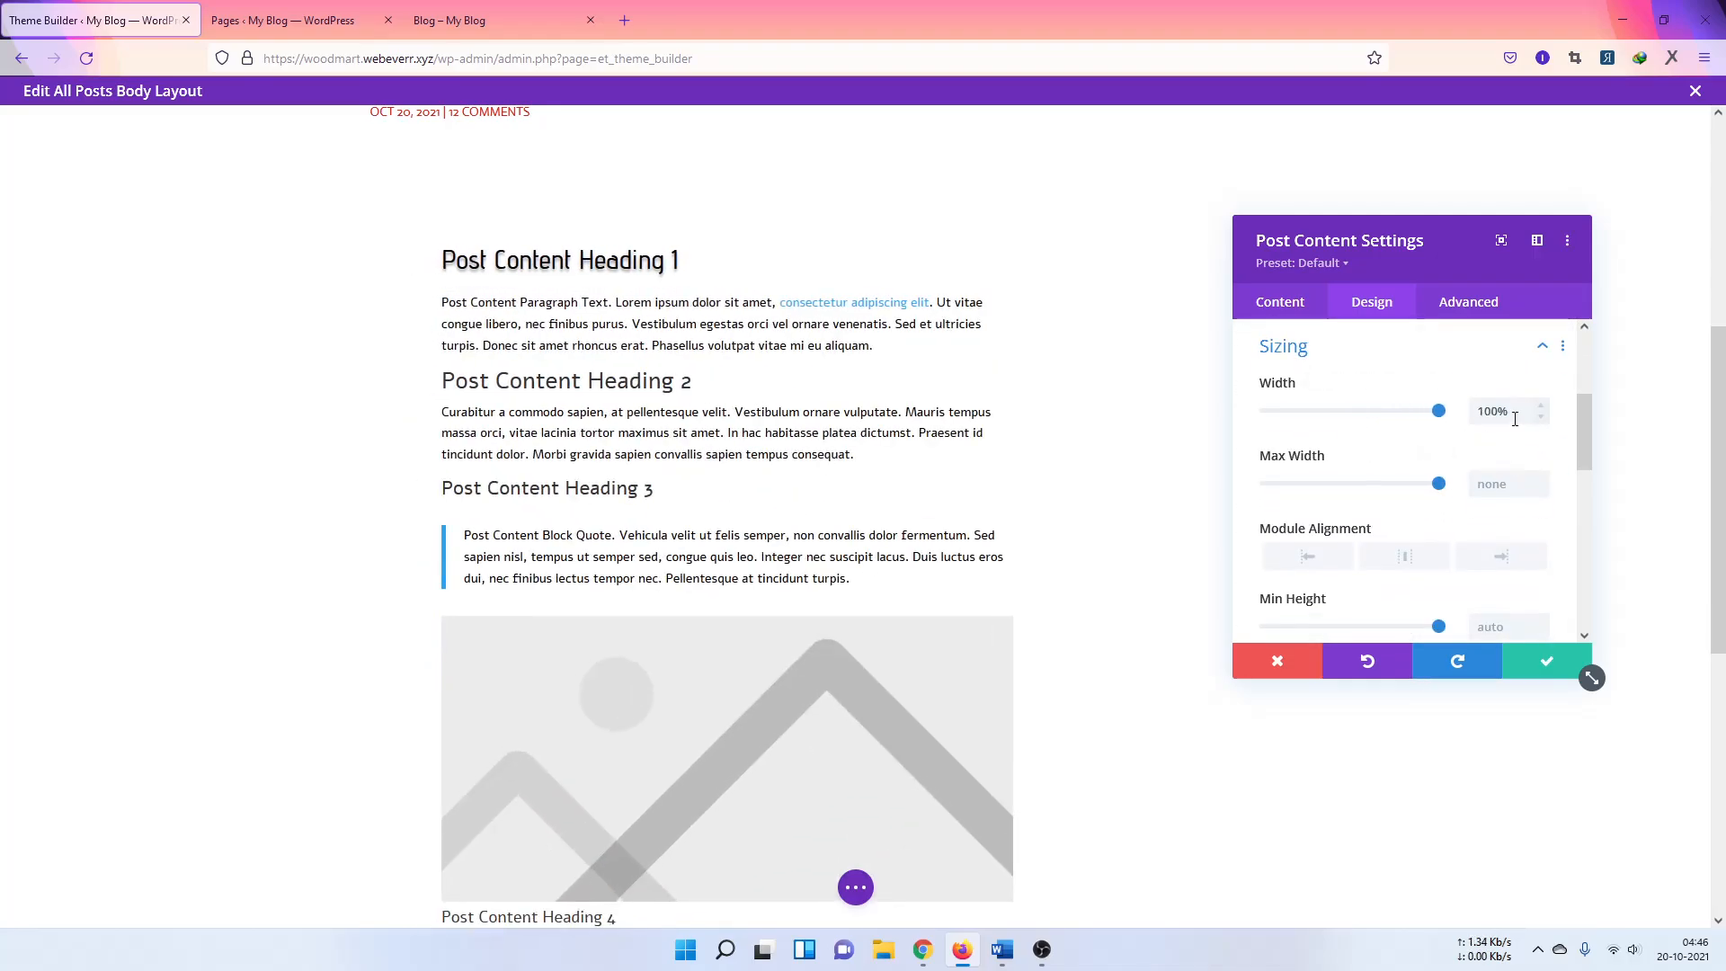
click(1438, 410)
Step: Review the Post Content module's remaining sizing options and the content preview, and save the module's settings
scroll(1396, 531, down, 3)
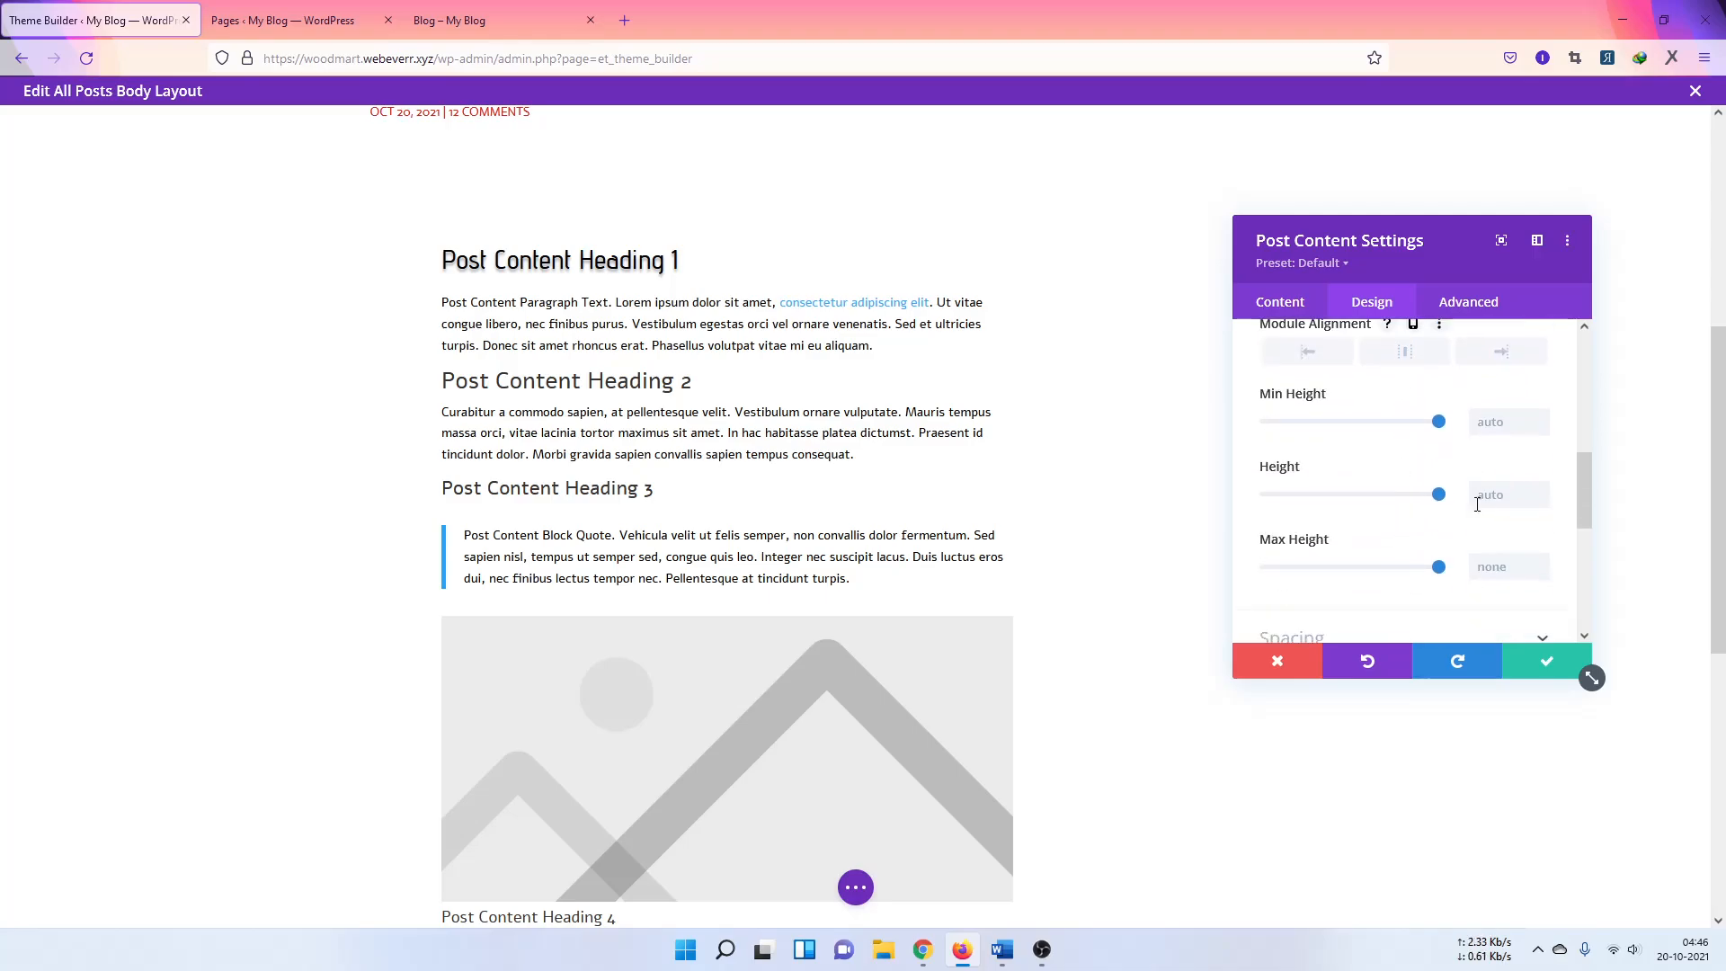
scroll(1445, 532, down, 2)
scroll(1452, 551, up, 5)
scroll(1453, 551, down, 4)
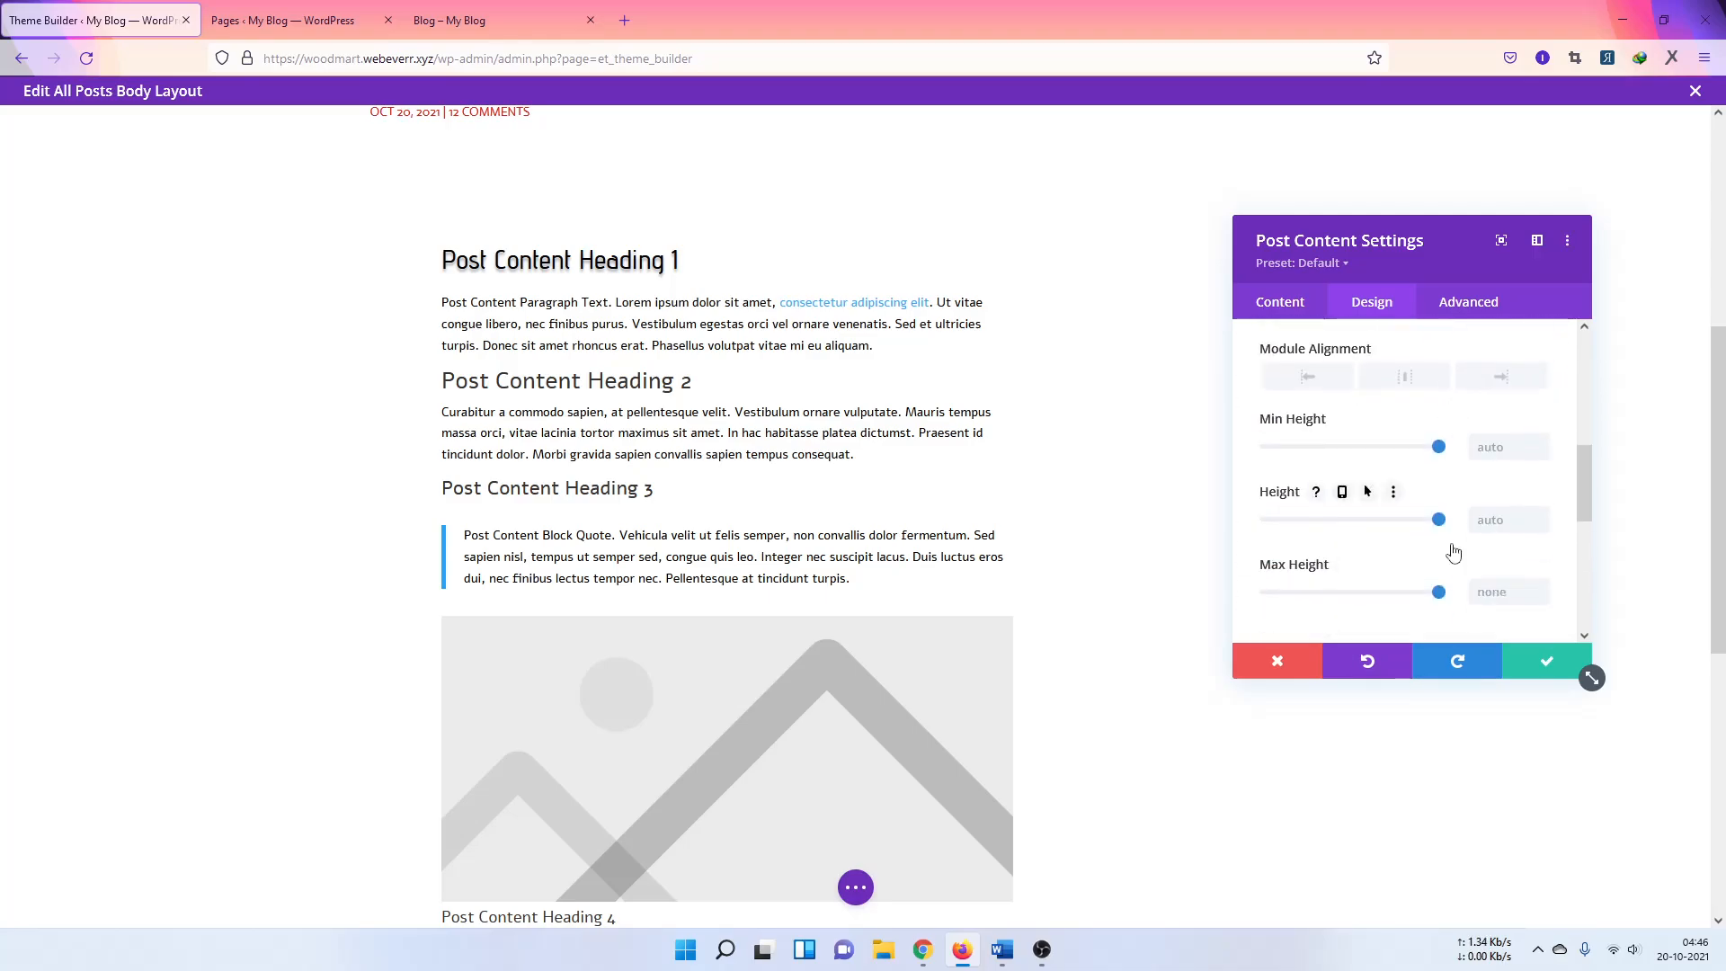
scroll(1357, 501, up, 6)
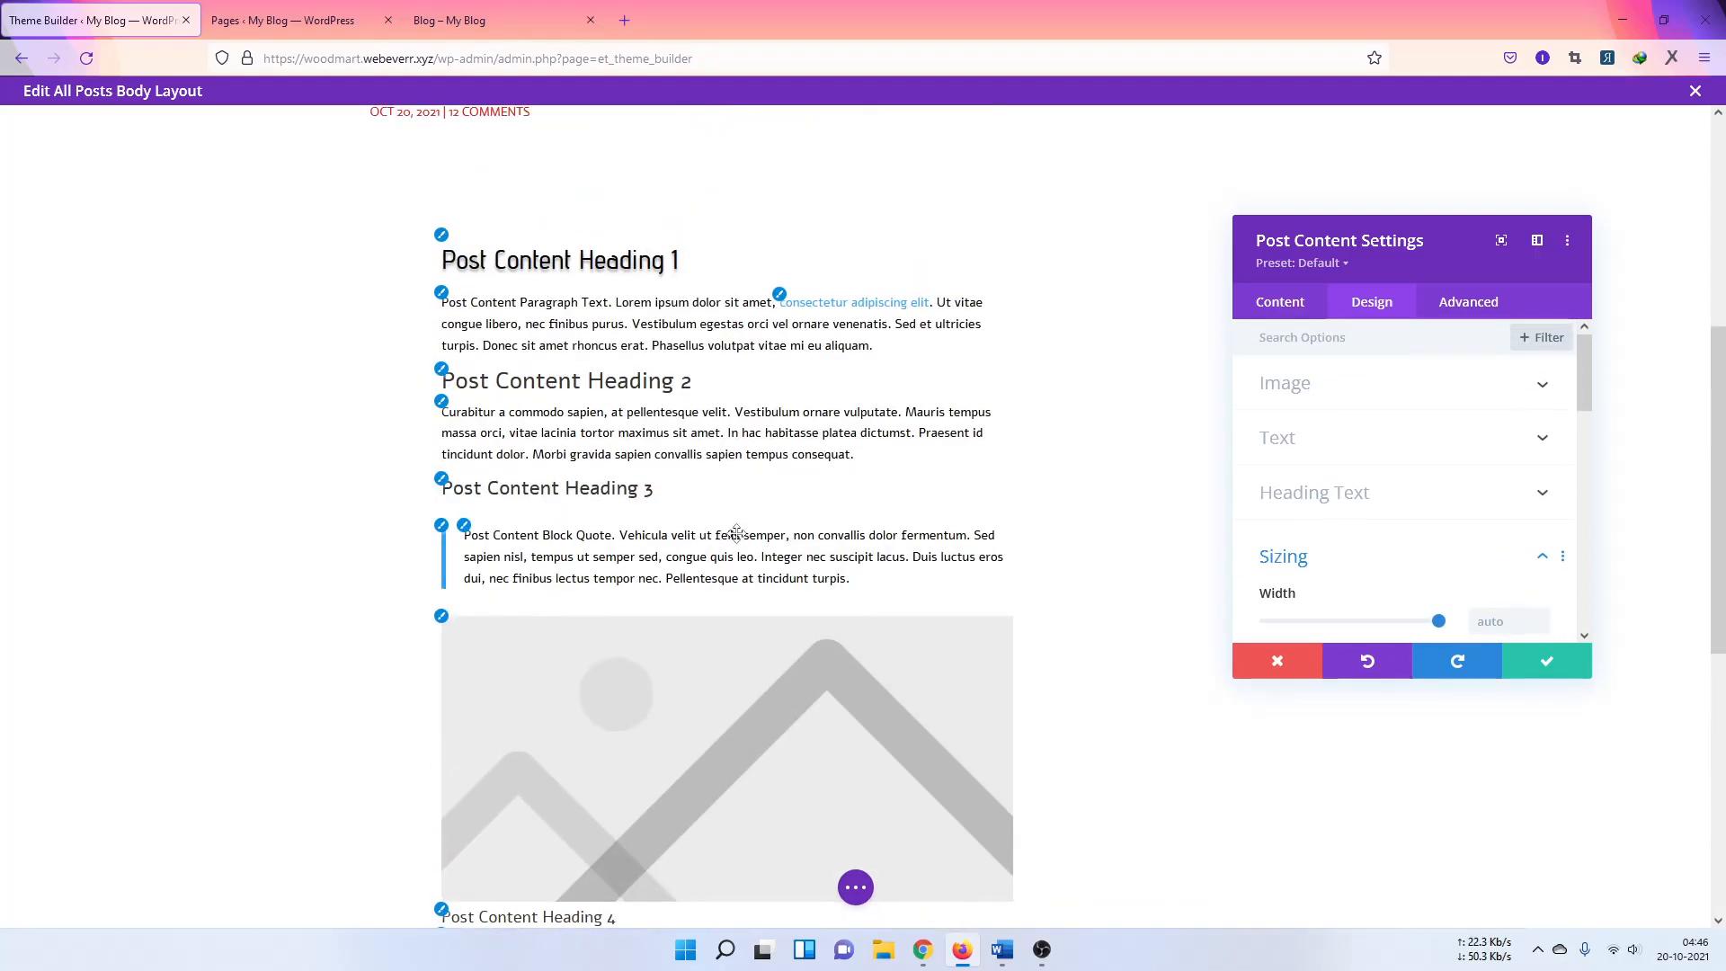
scroll(736, 533, up, 4)
scroll(697, 563, down, 4)
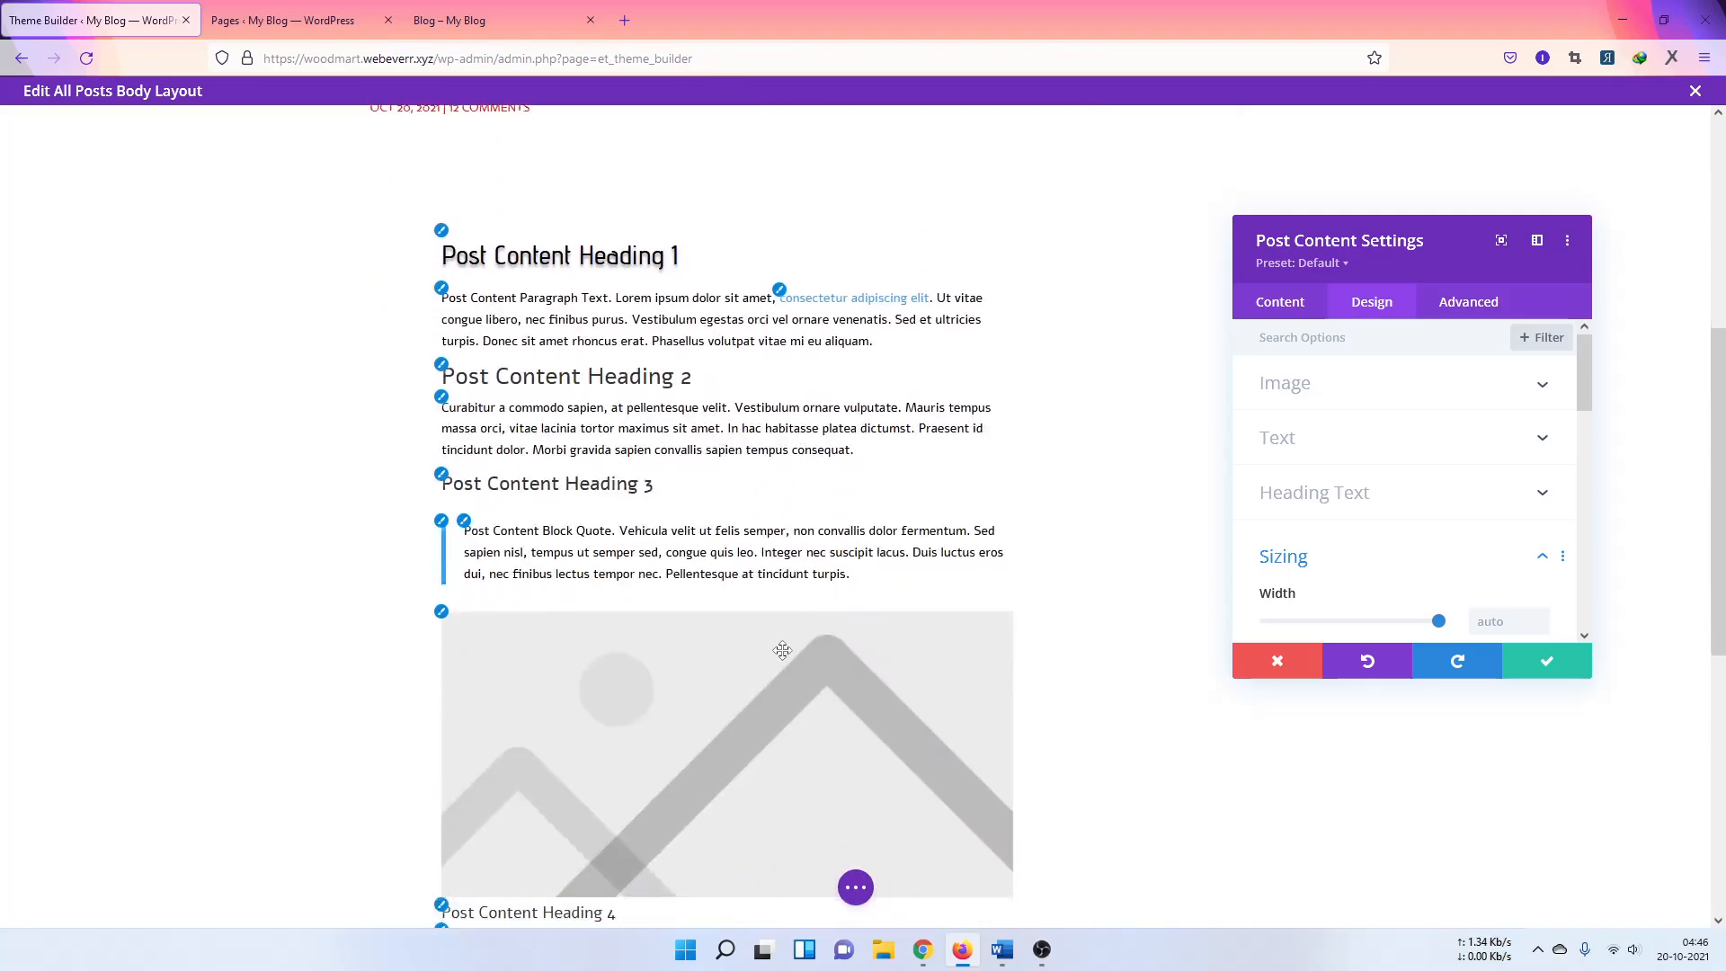
scroll(944, 651, down, 6)
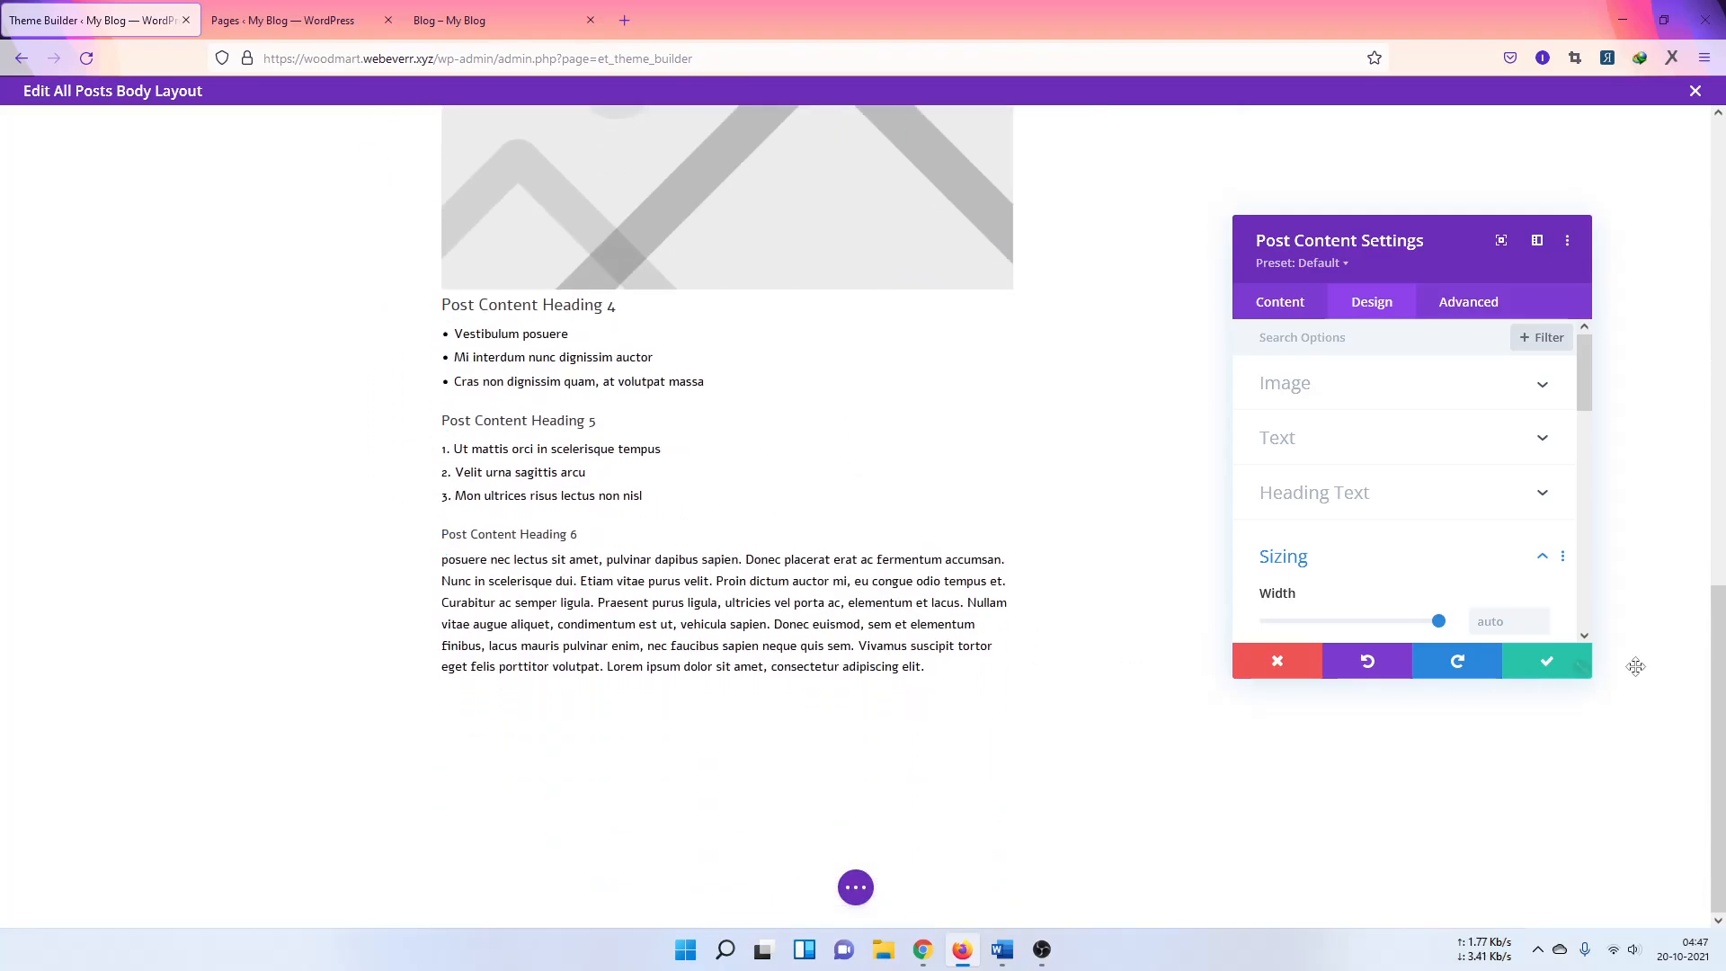
click(1546, 663)
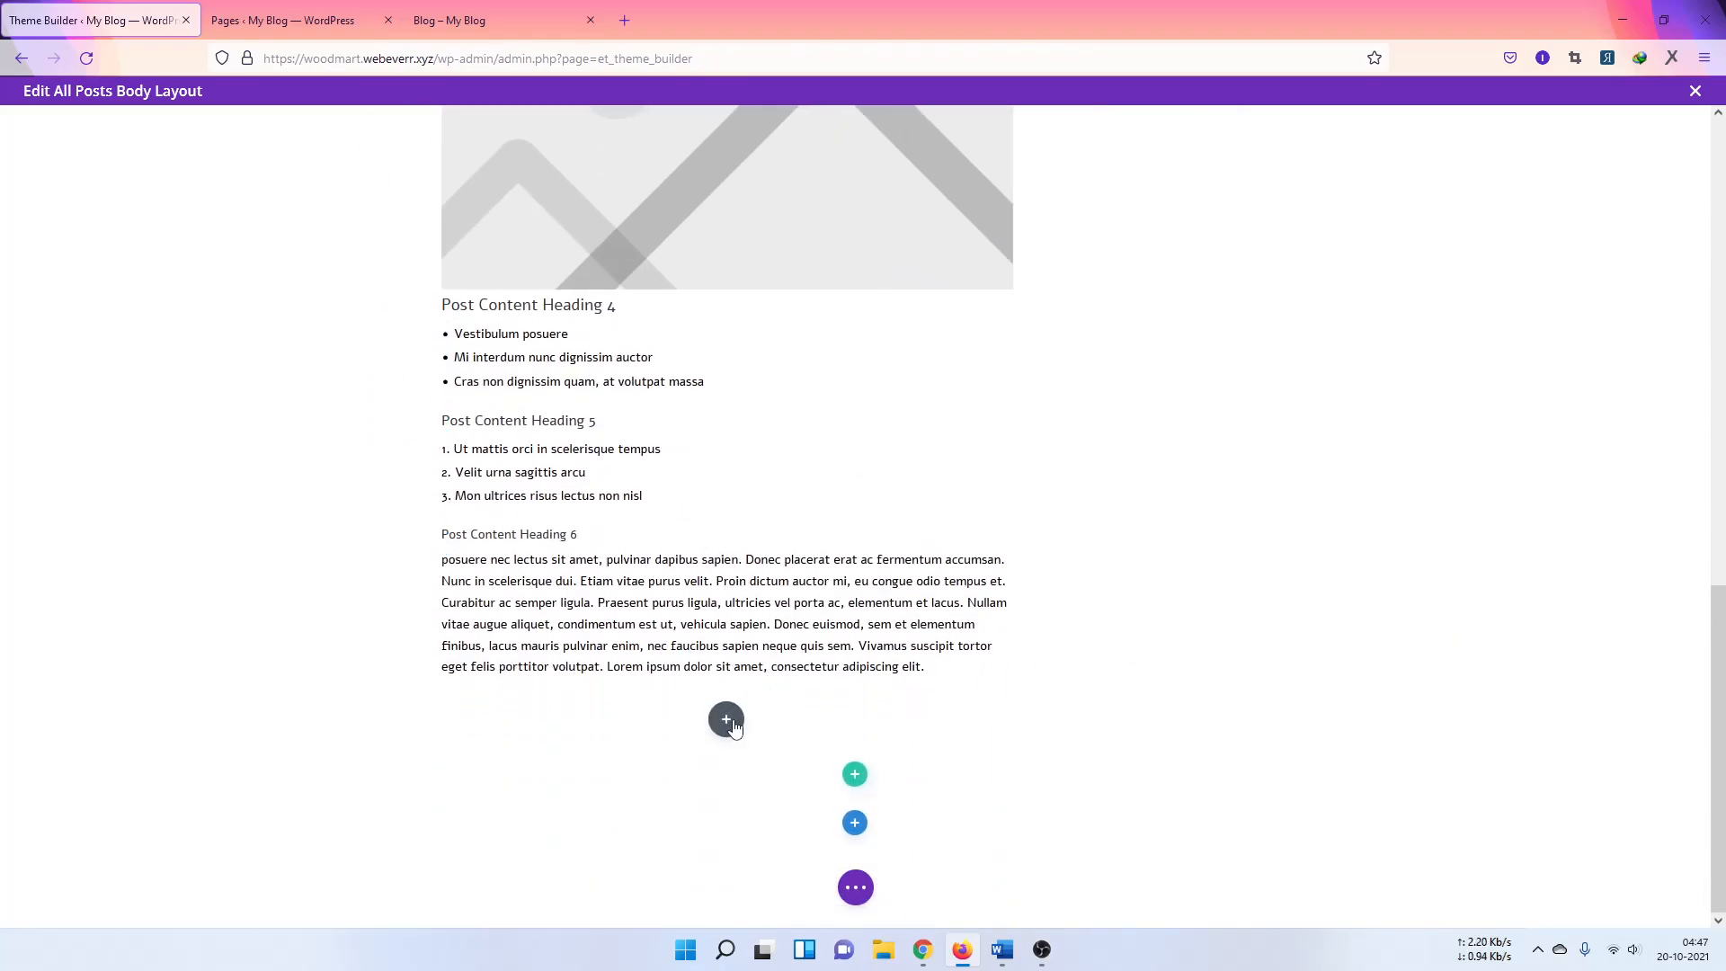
Step: Insert a row with two equal columns below the post content and add a Post Navigation module to its second column
click(855, 774)
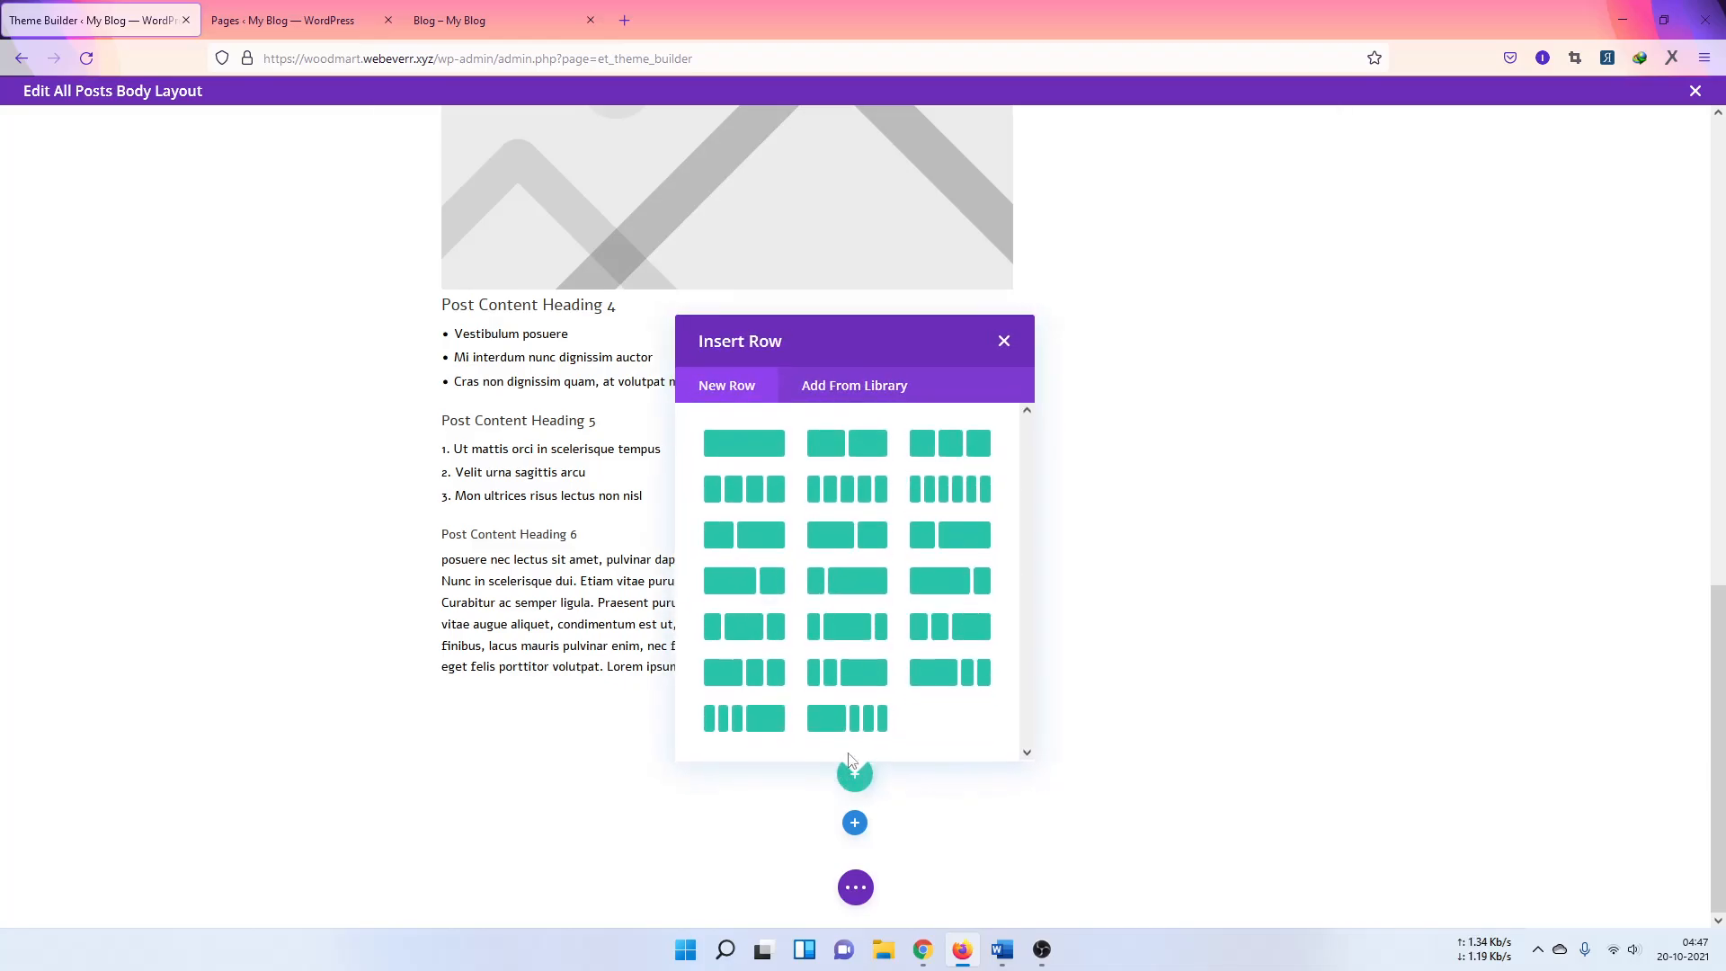
click(865, 443)
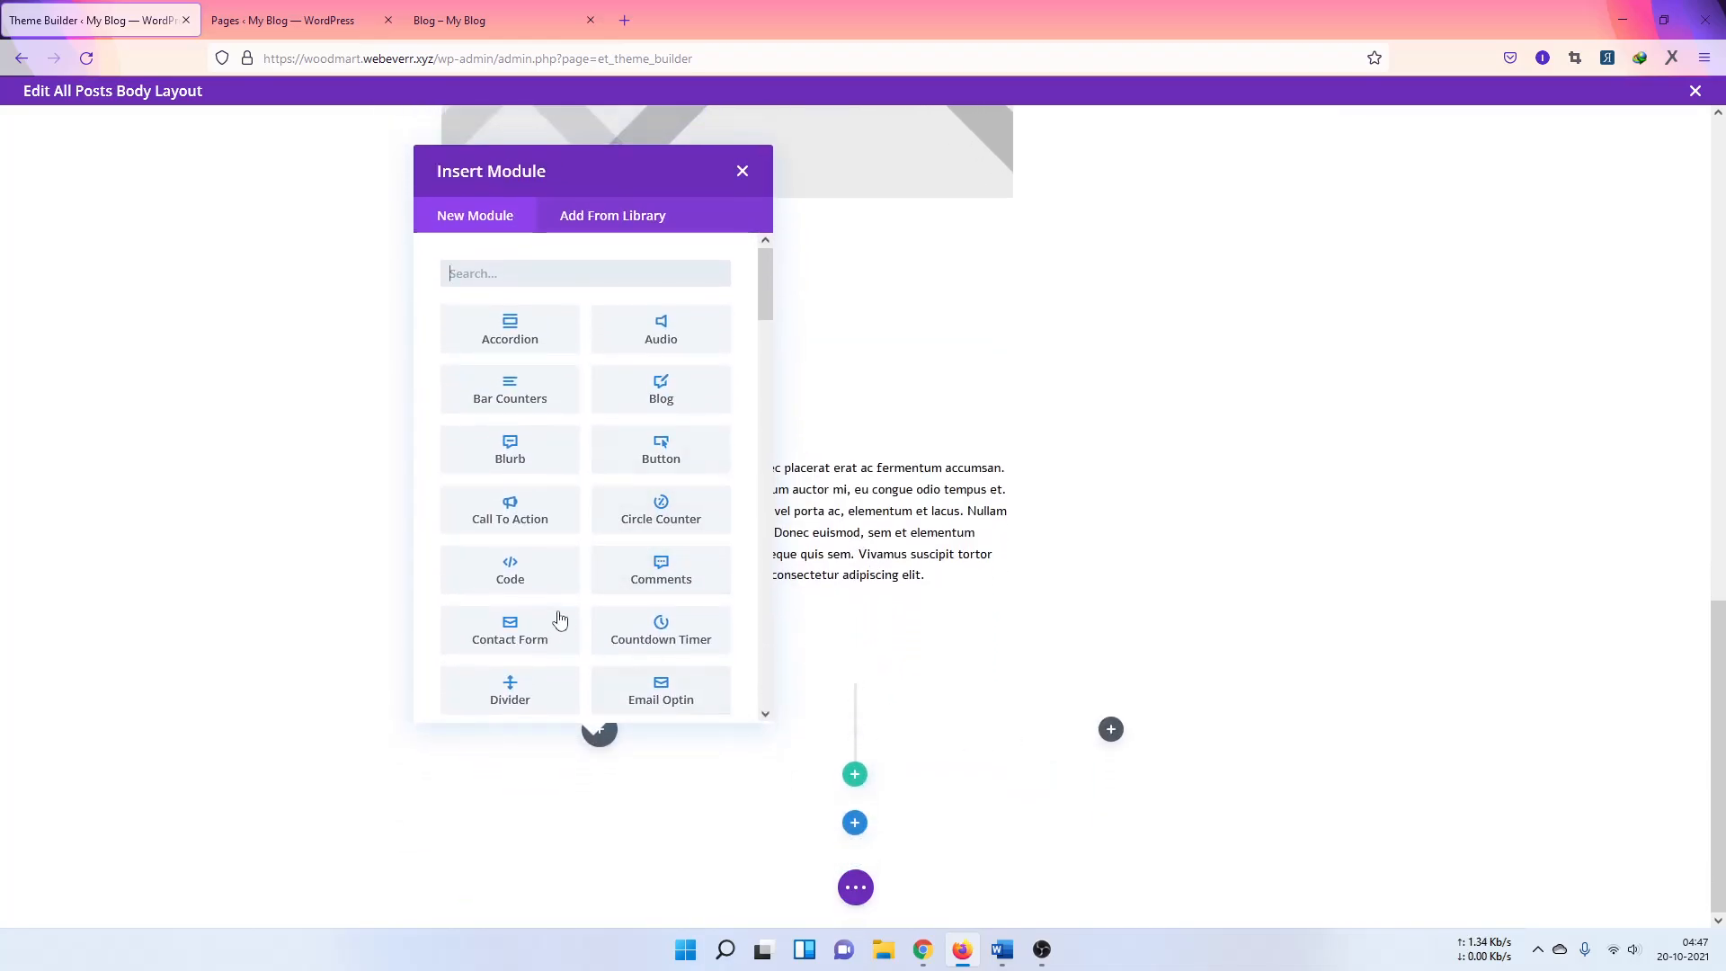
click(1111, 729)
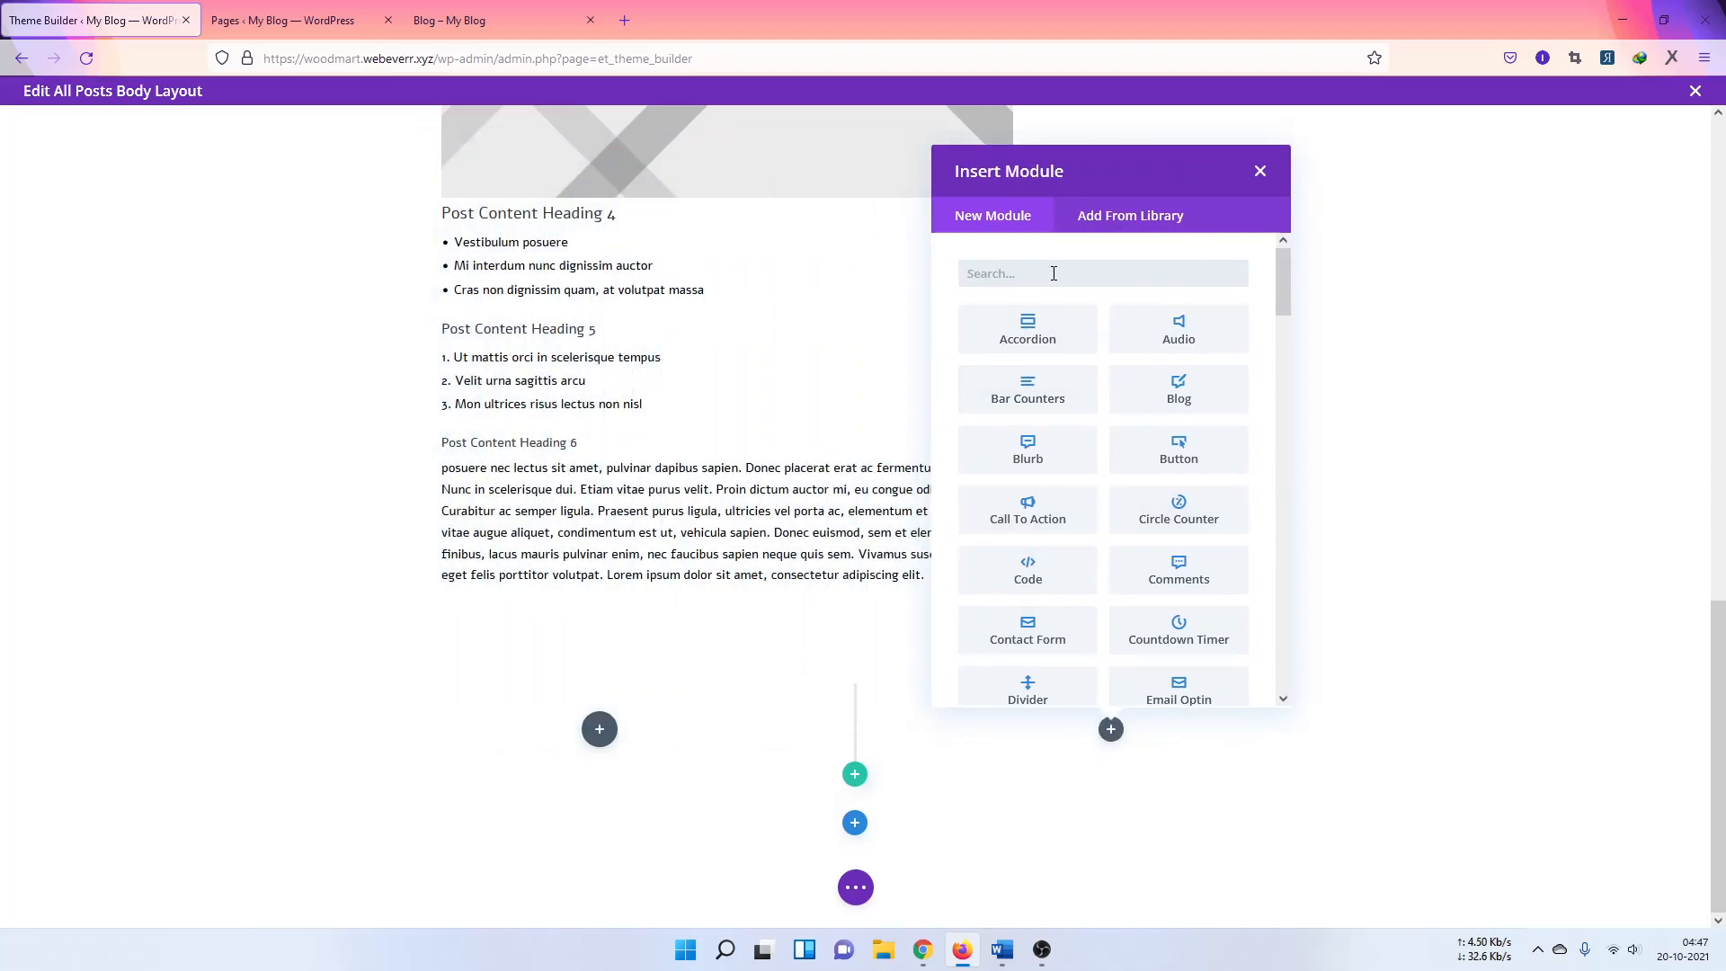
text(po)
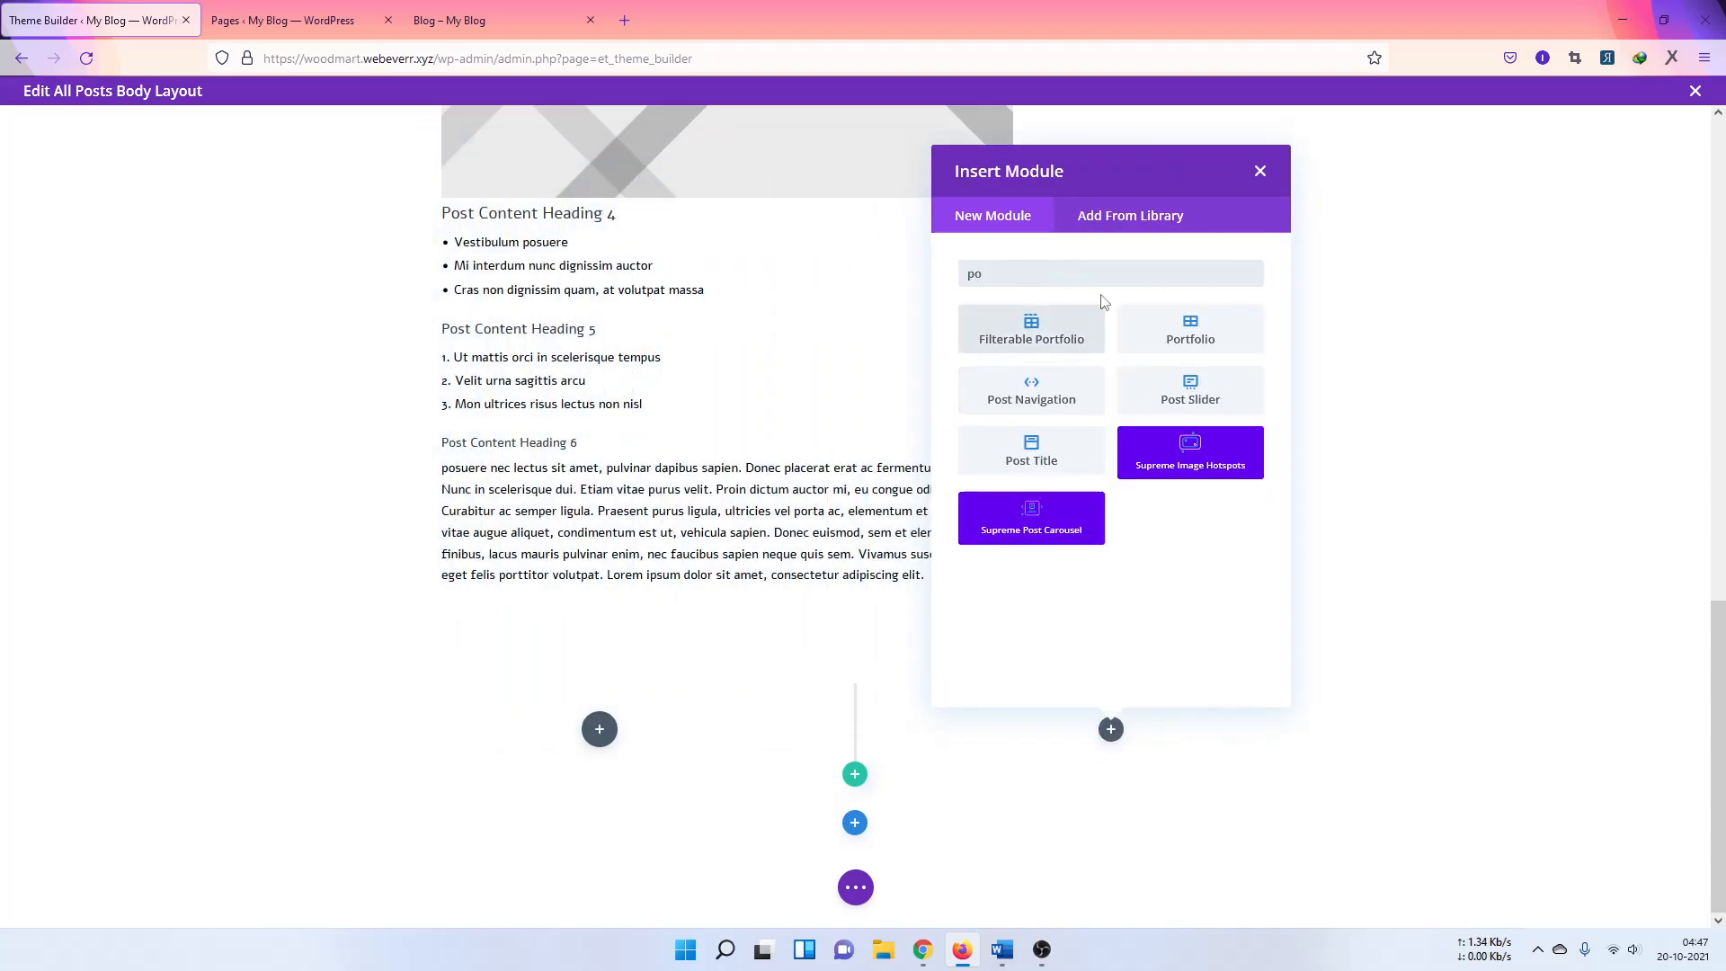
click(1058, 401)
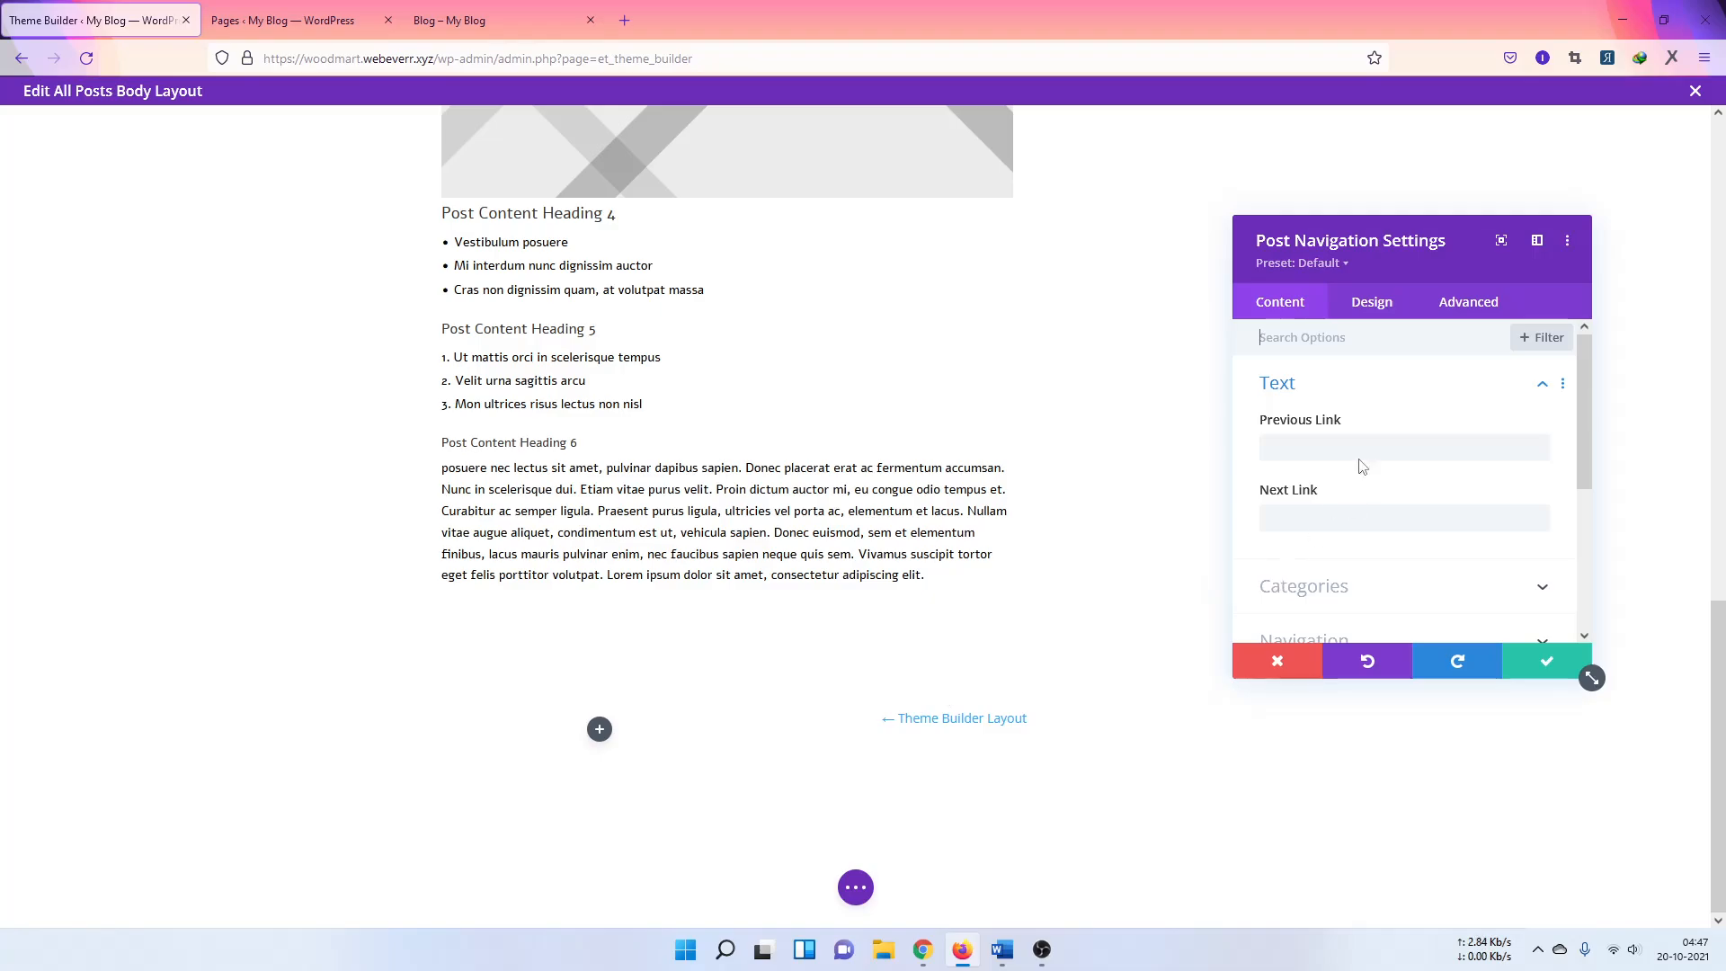
Step: Try enabling Navigate Within Current Category for the Post Navigation module, and review its previous and next link options
scroll(1306, 503, down, 3)
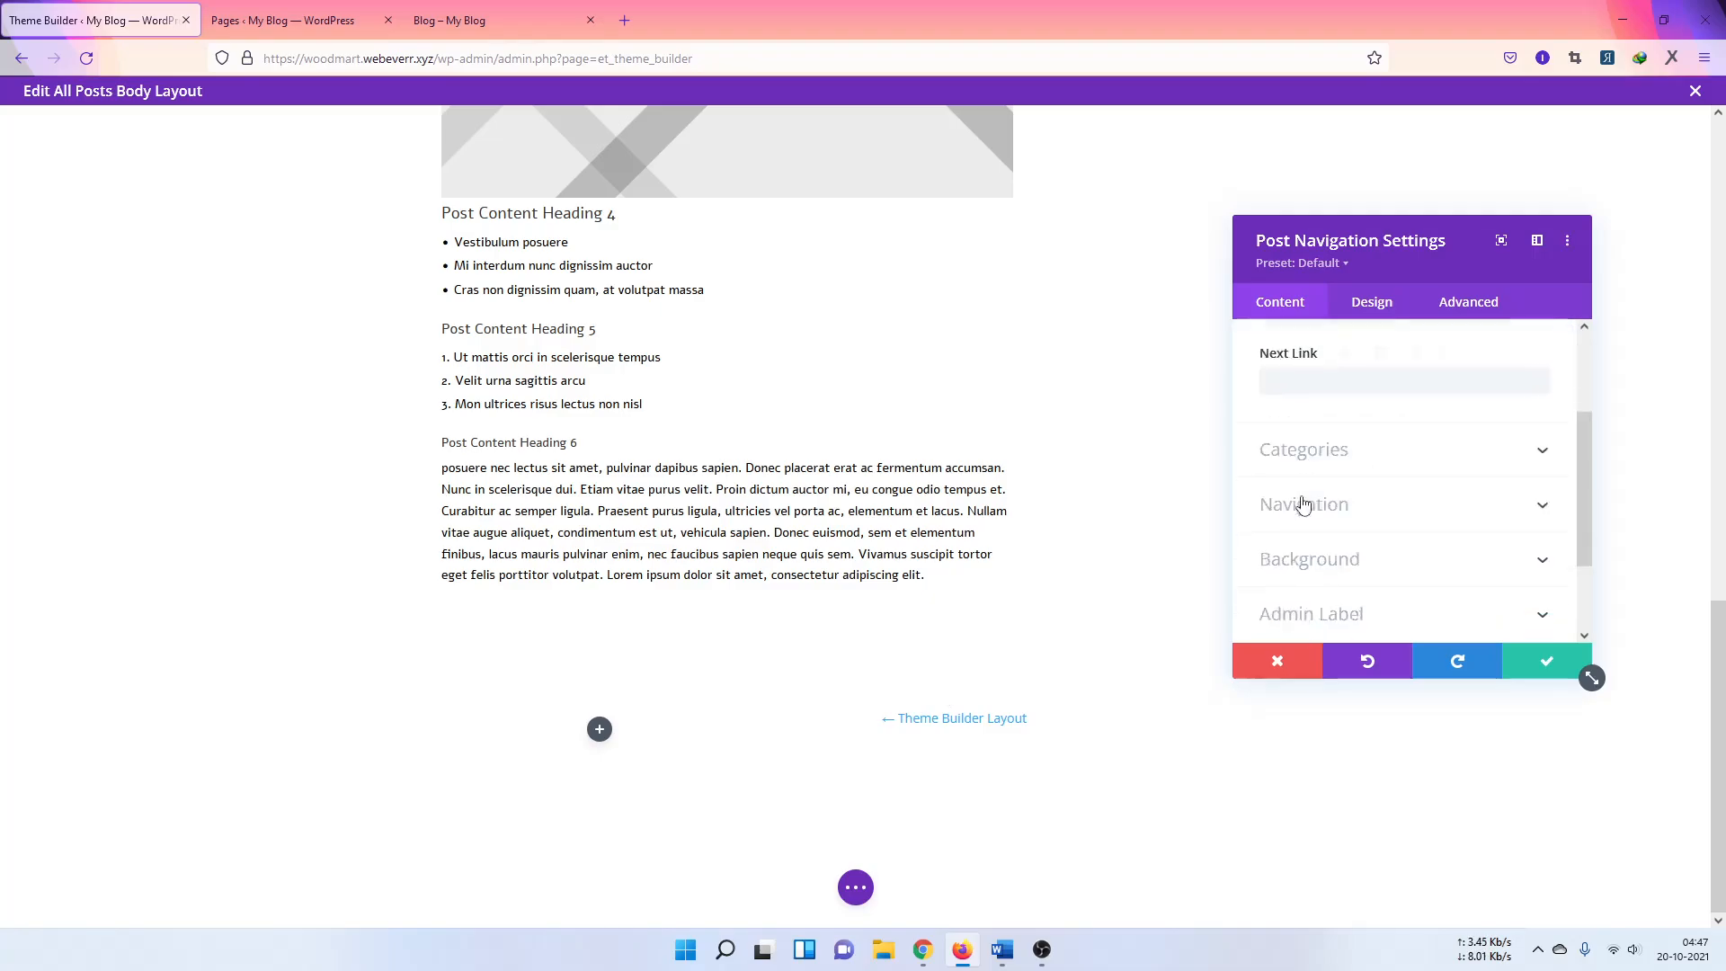
click(1338, 396)
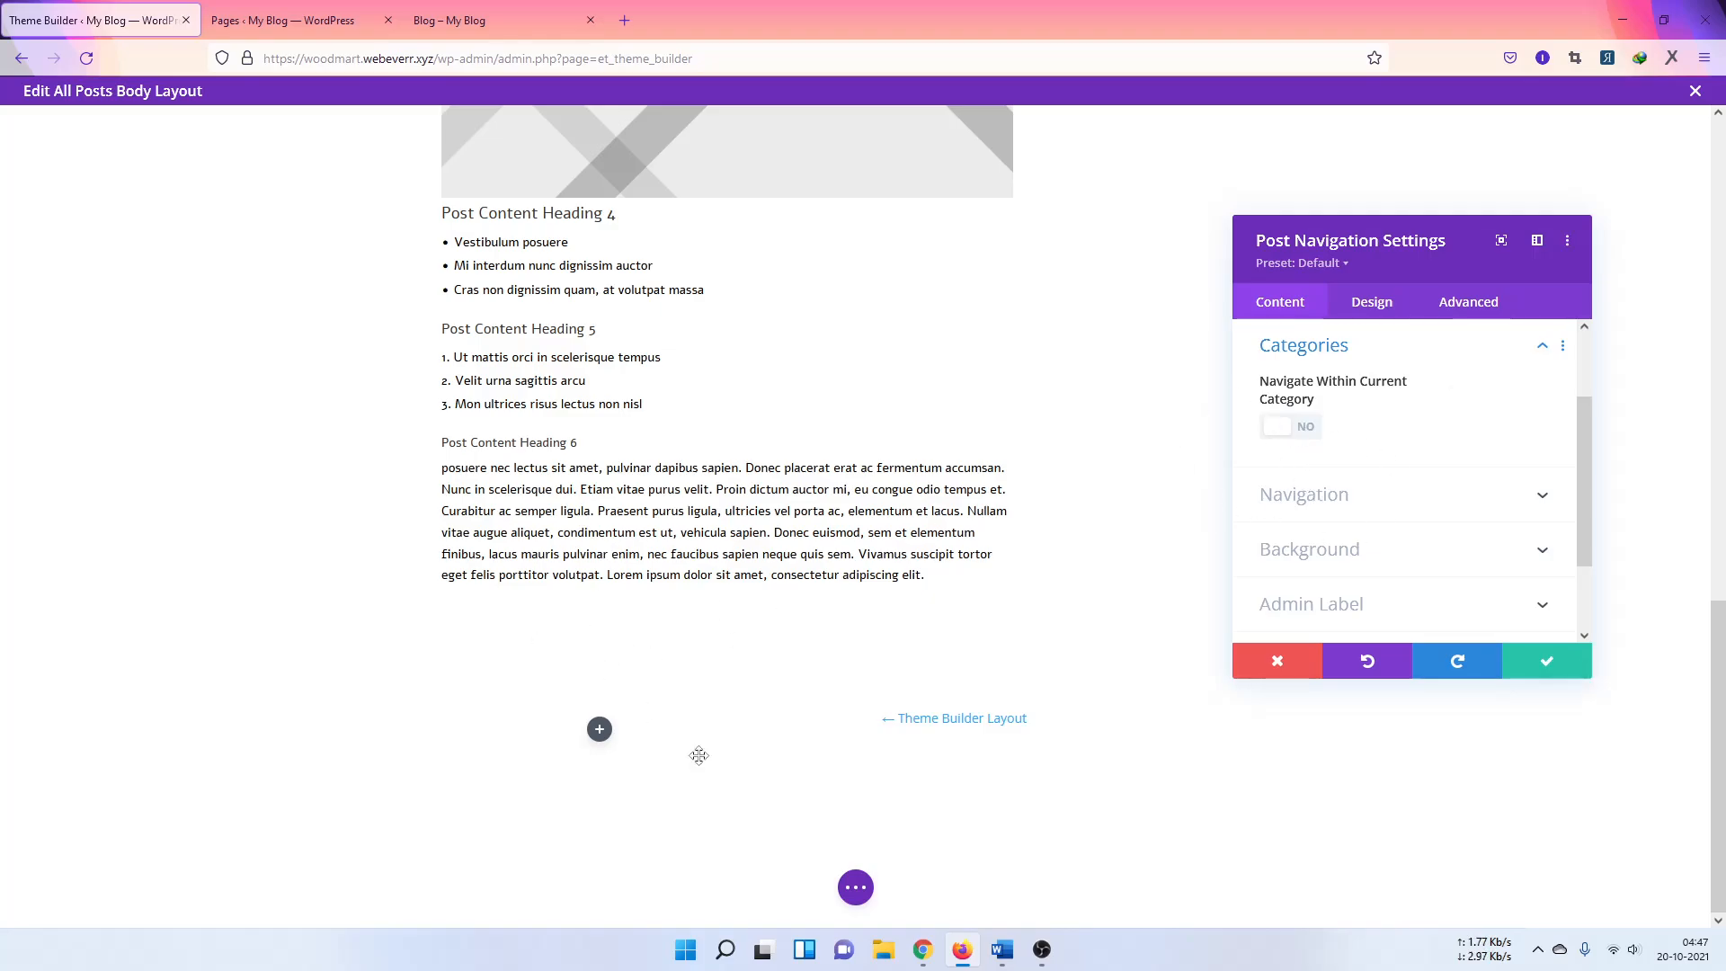
click(1286, 440)
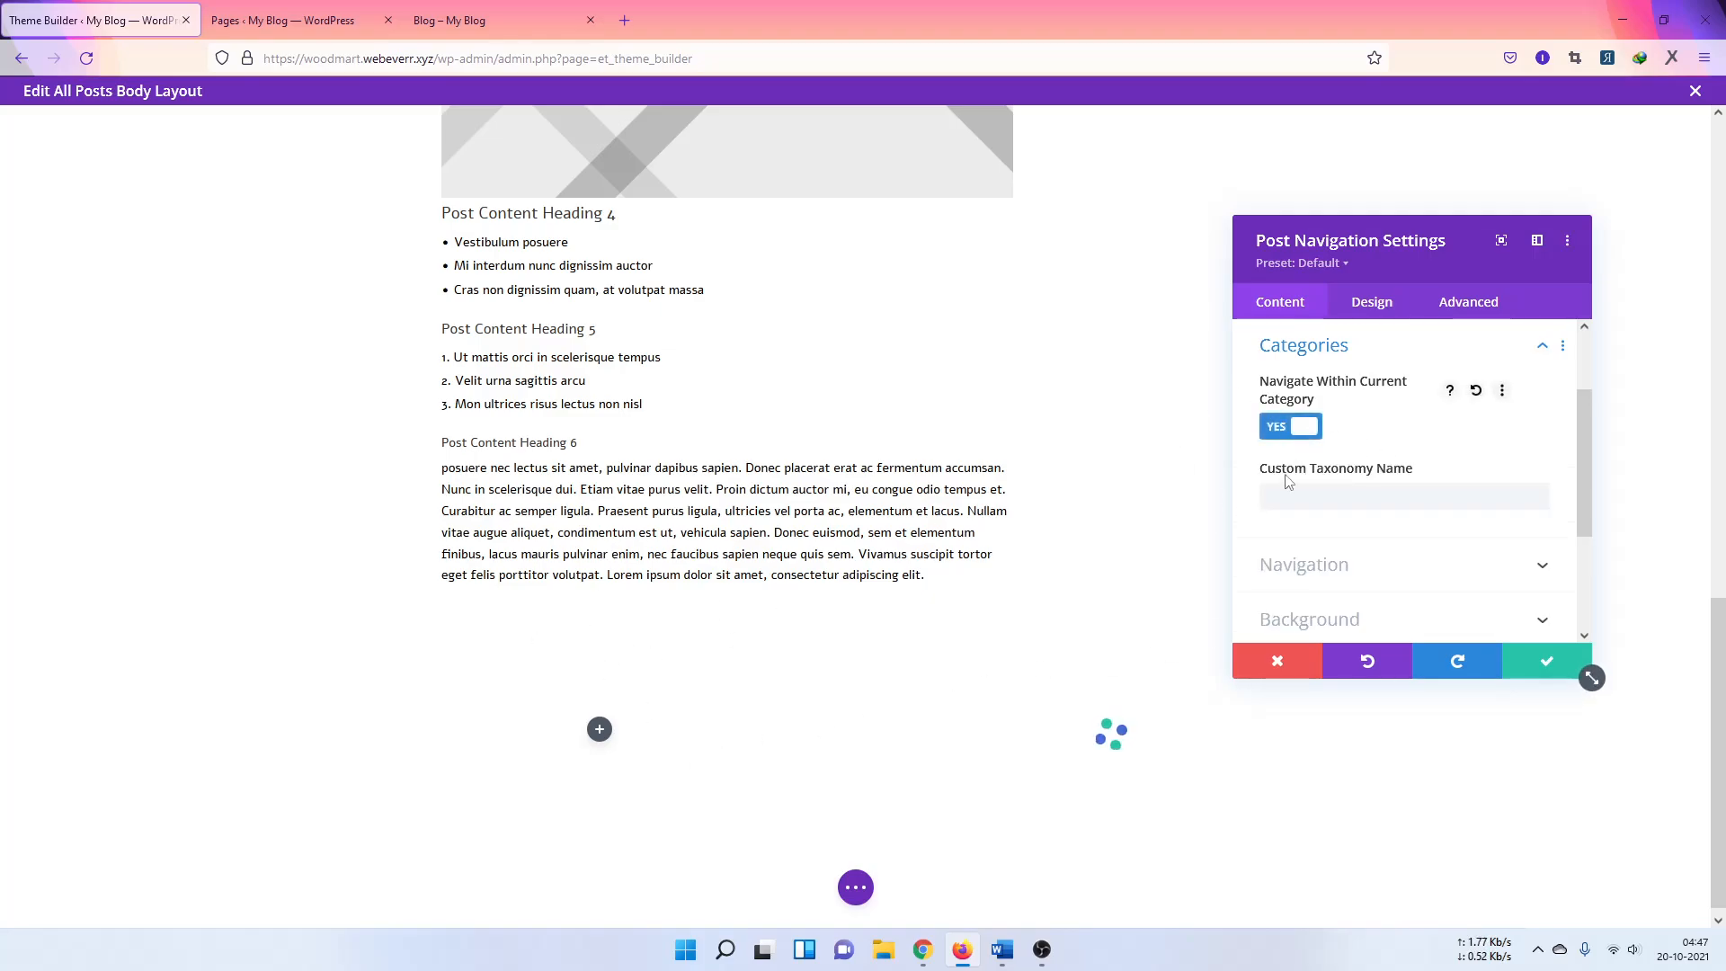
scroll(1349, 471, down, 3)
click(1354, 399)
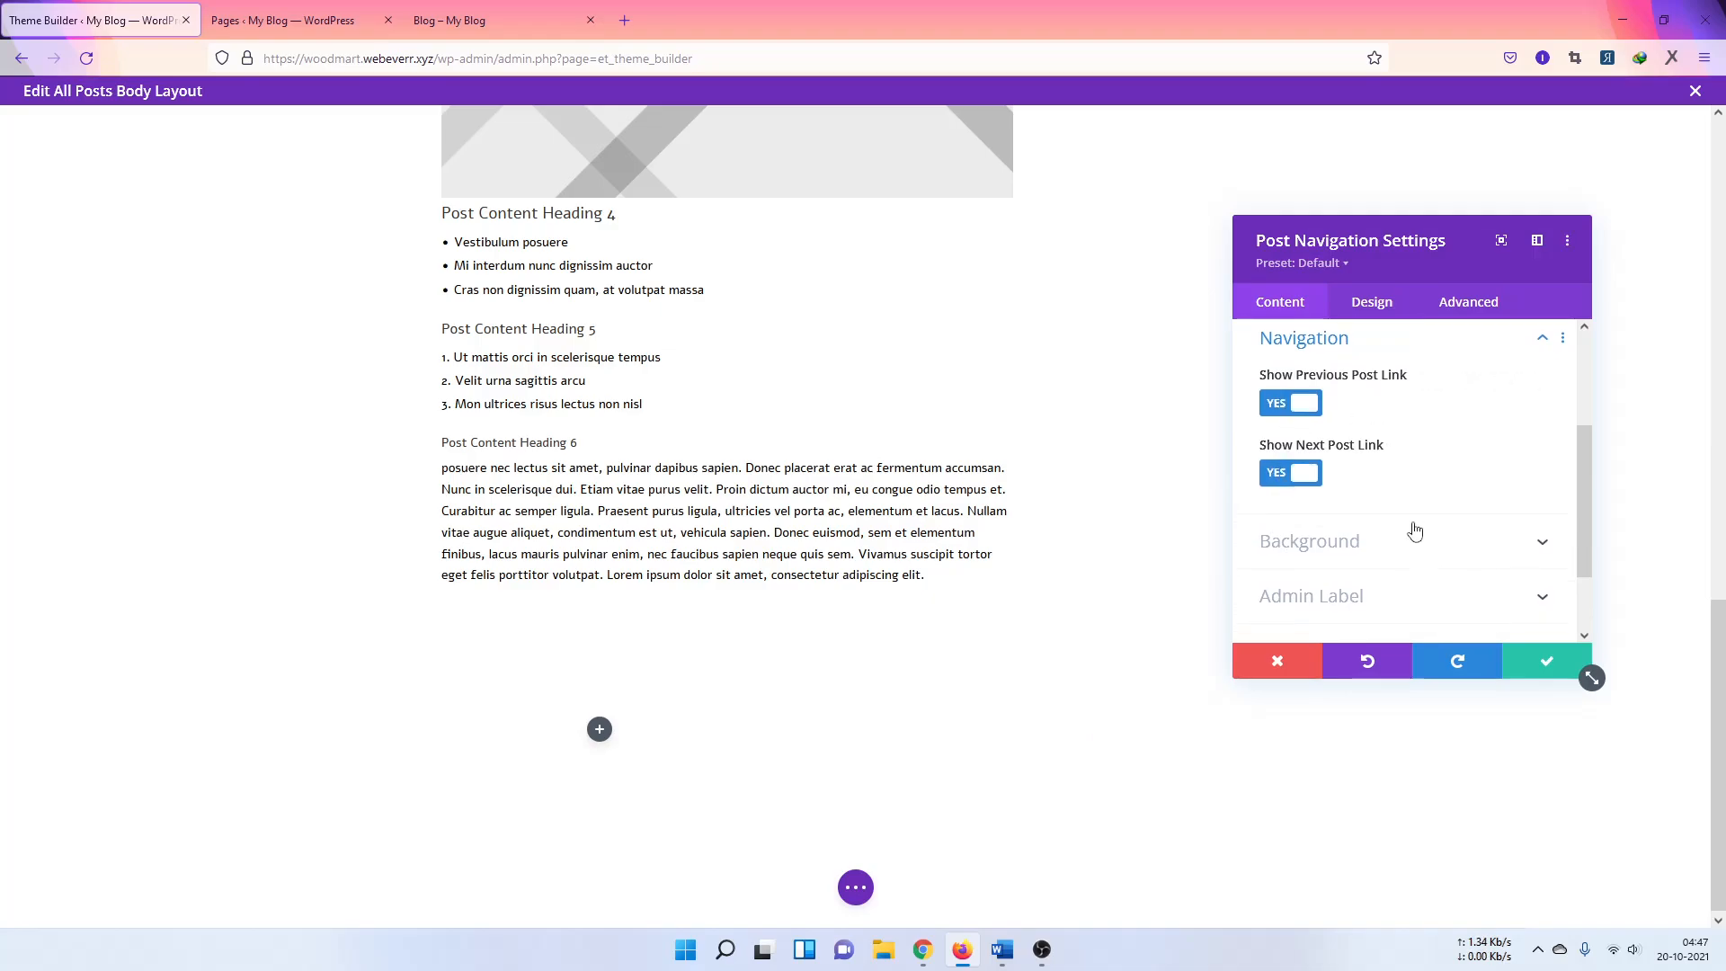
scroll(1378, 456, down, 1)
Step: Disable Navigate Within Current Category after reviewing the link text design options, and save the Post Navigation module
click(1373, 303)
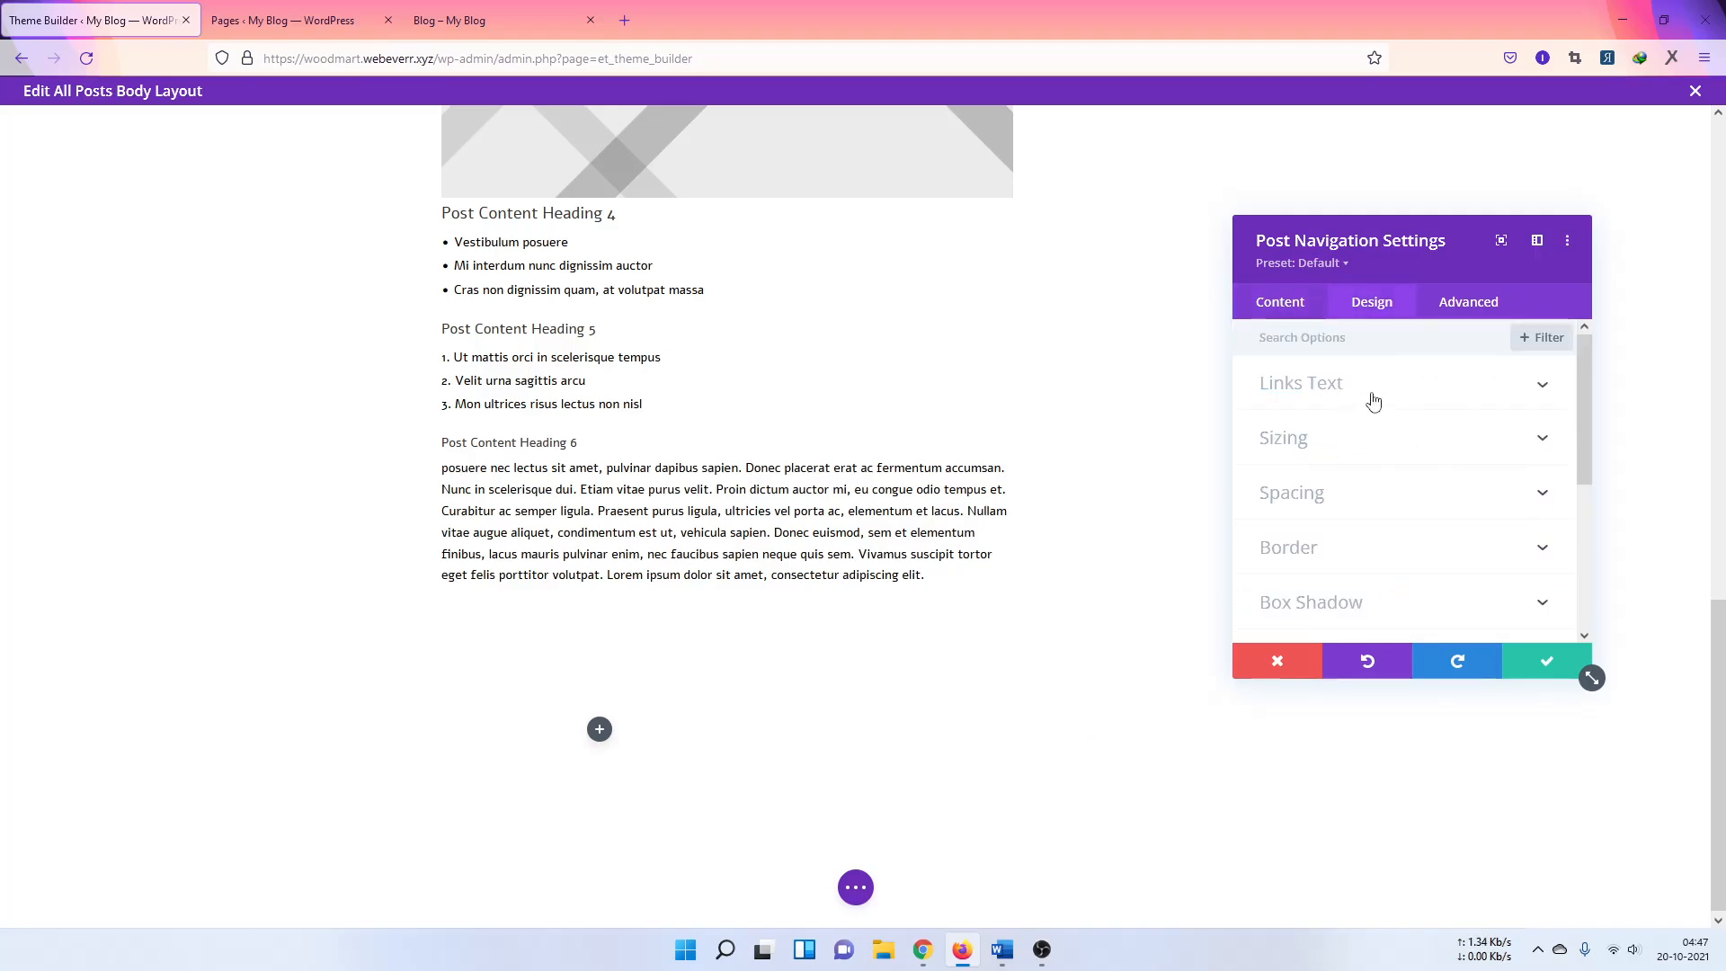
click(1300, 411)
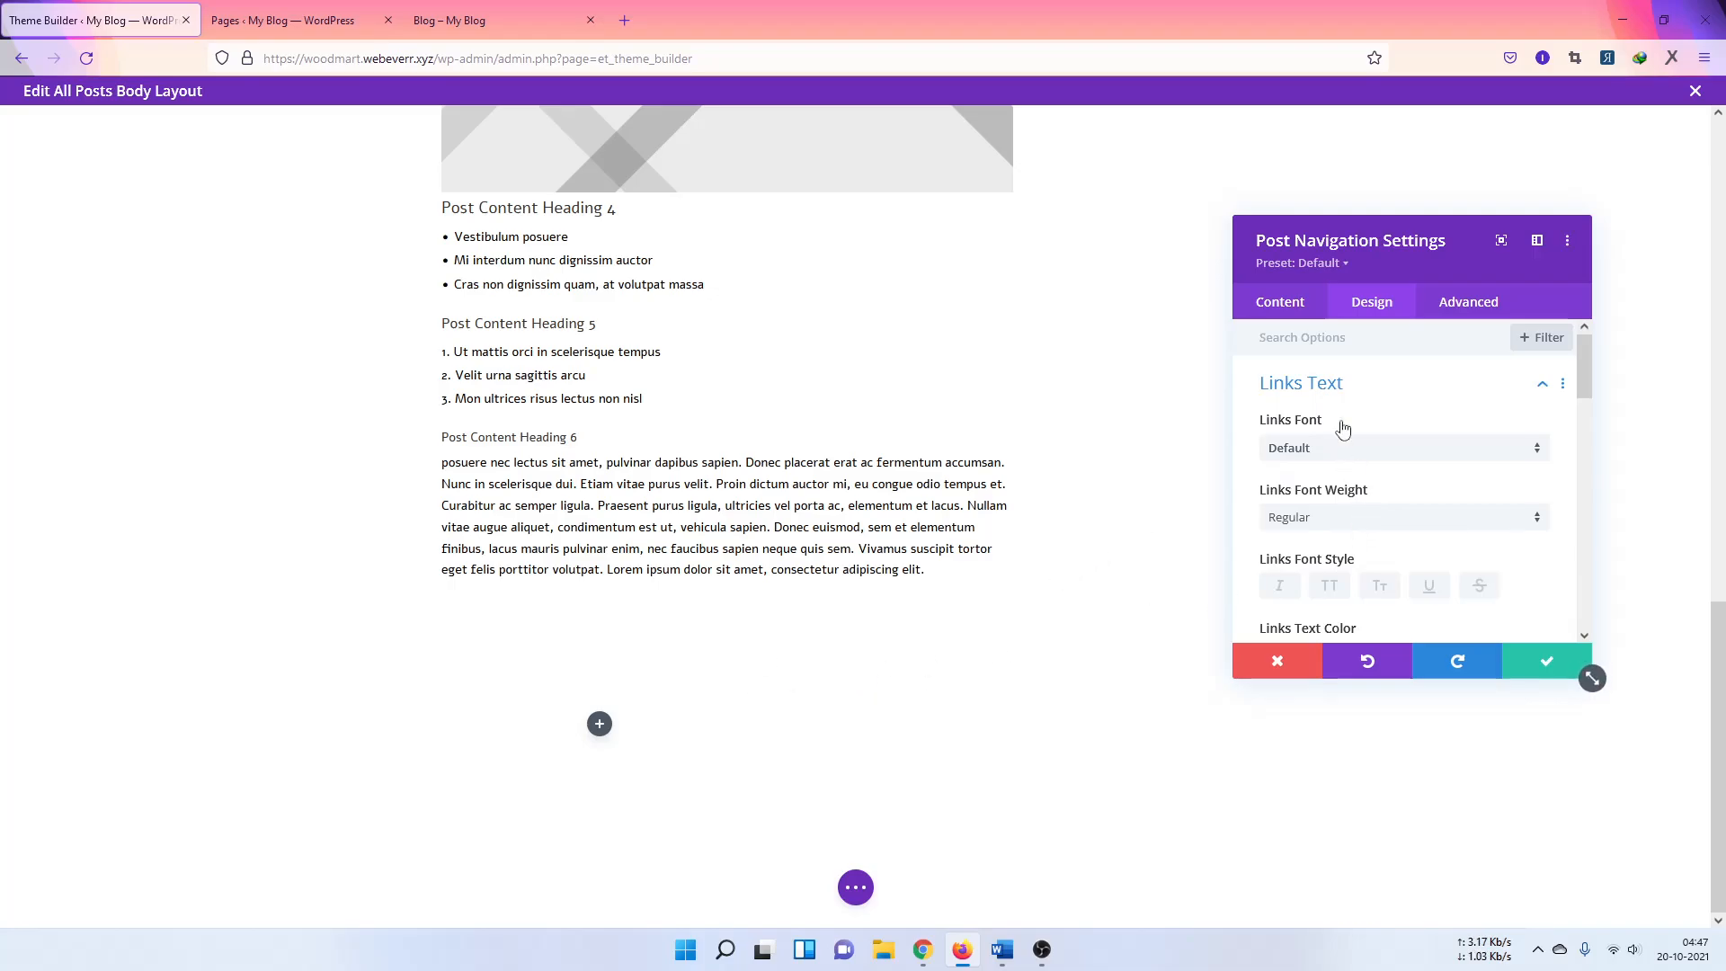
click(1307, 304)
click(1313, 447)
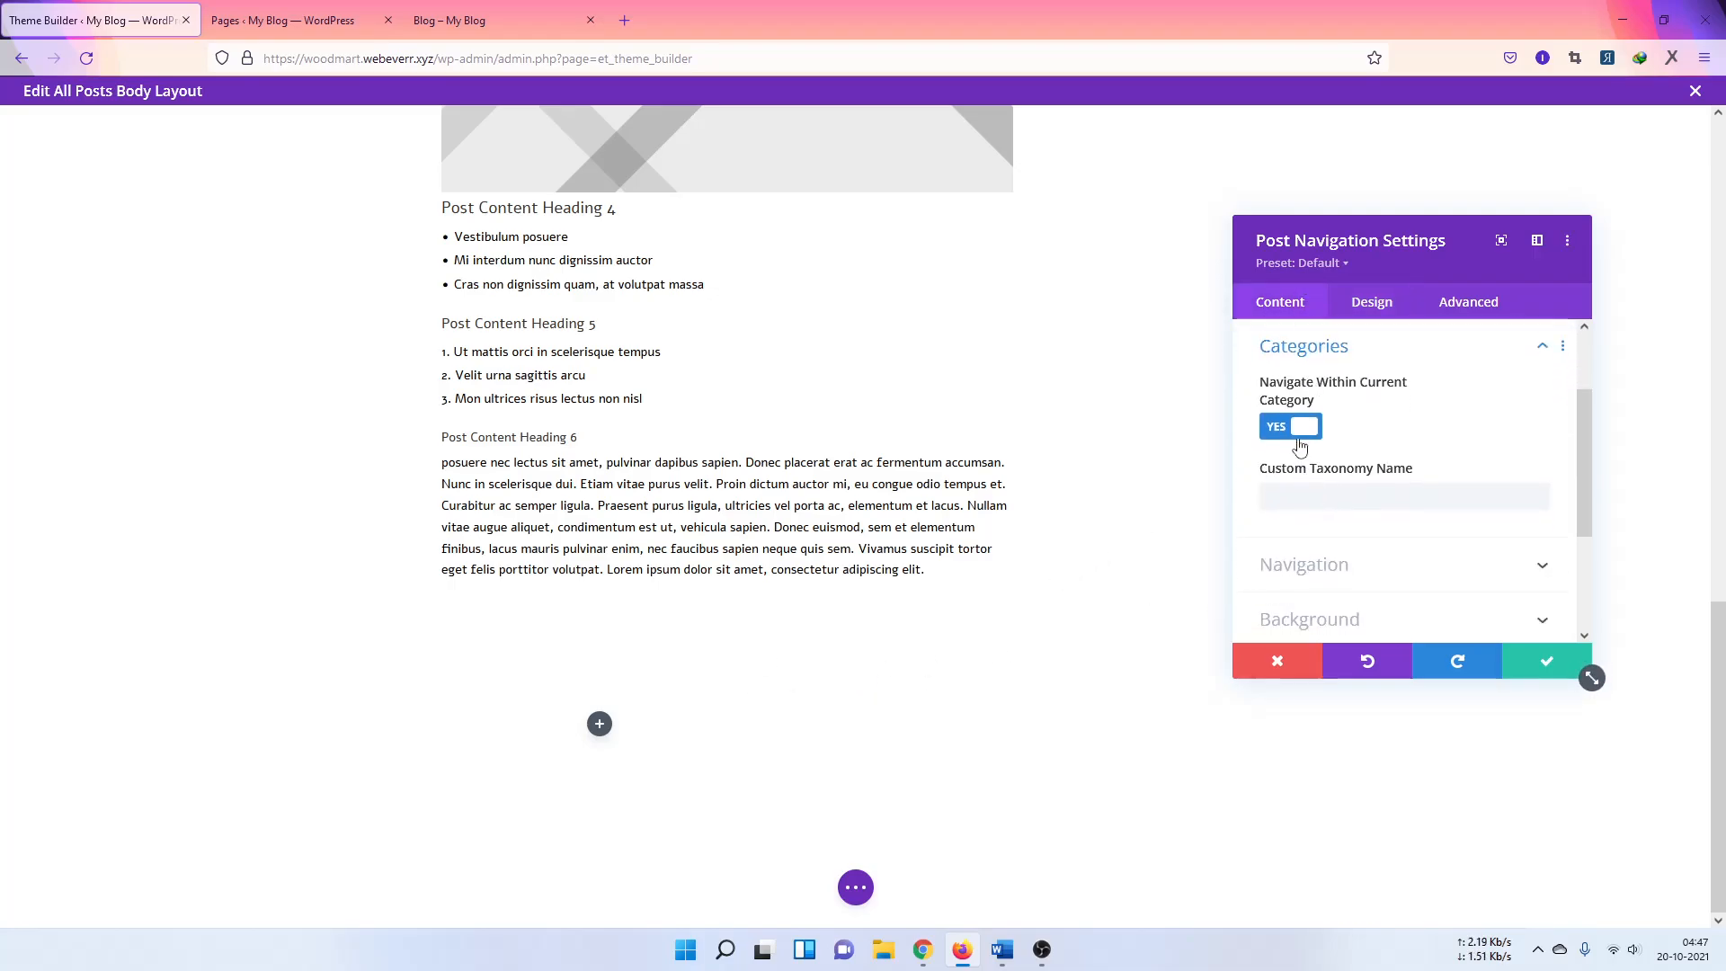
click(1294, 428)
click(1370, 301)
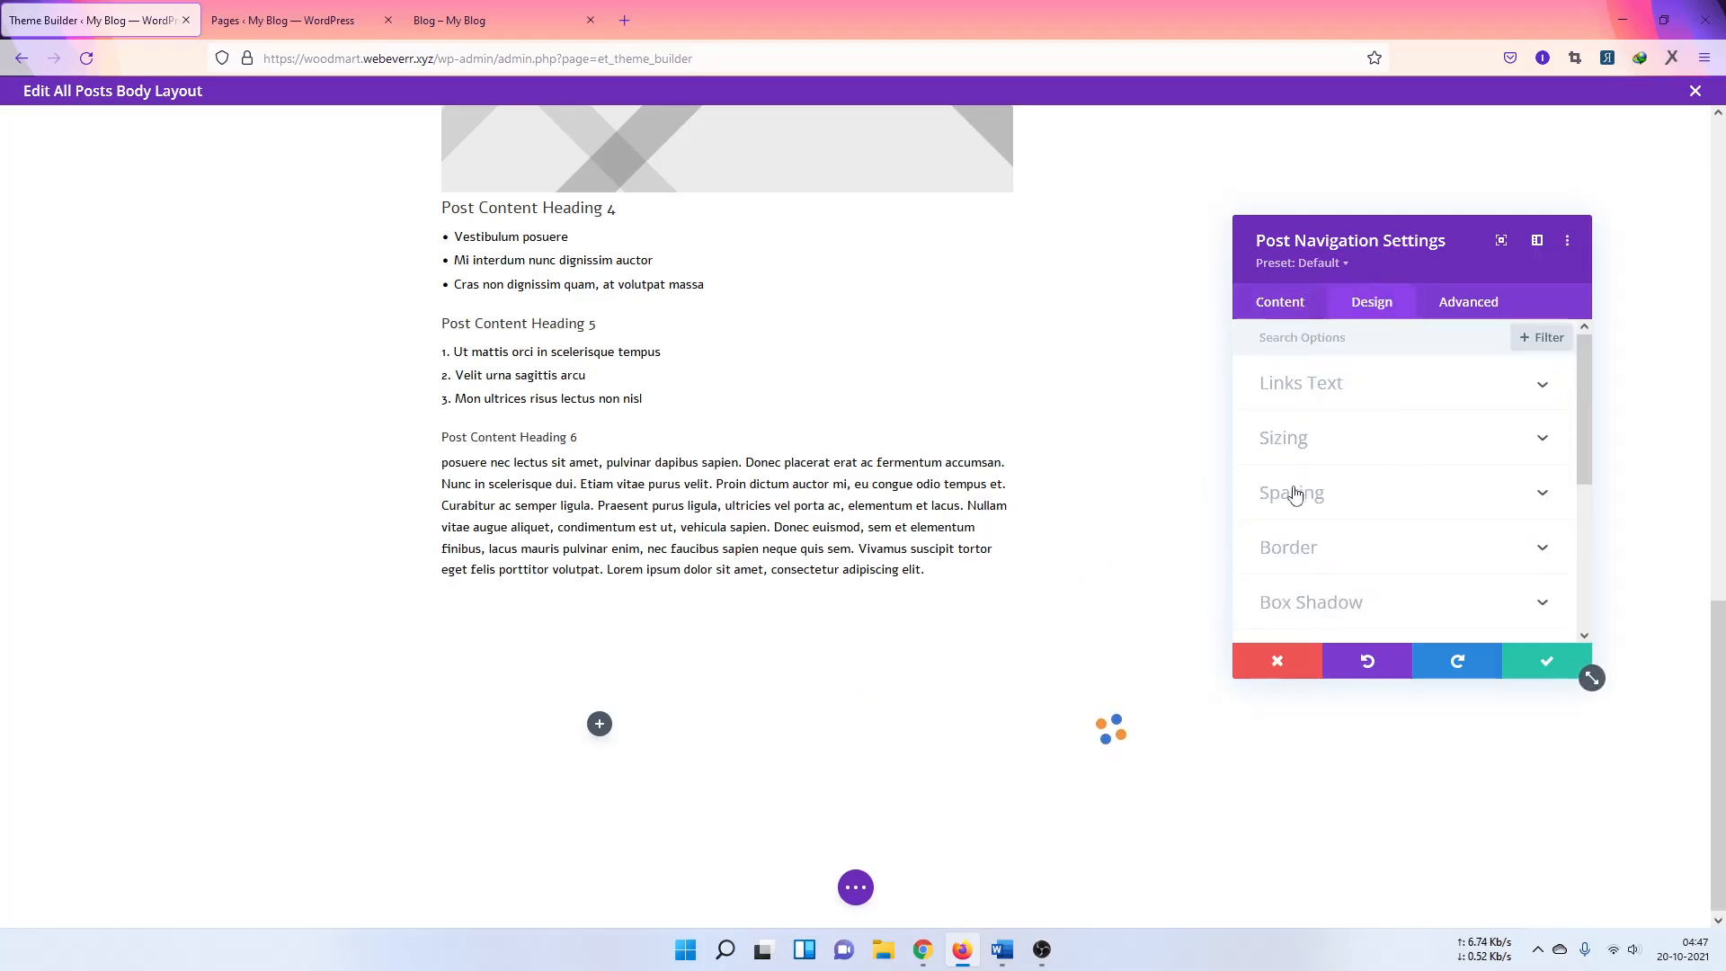
click(1548, 663)
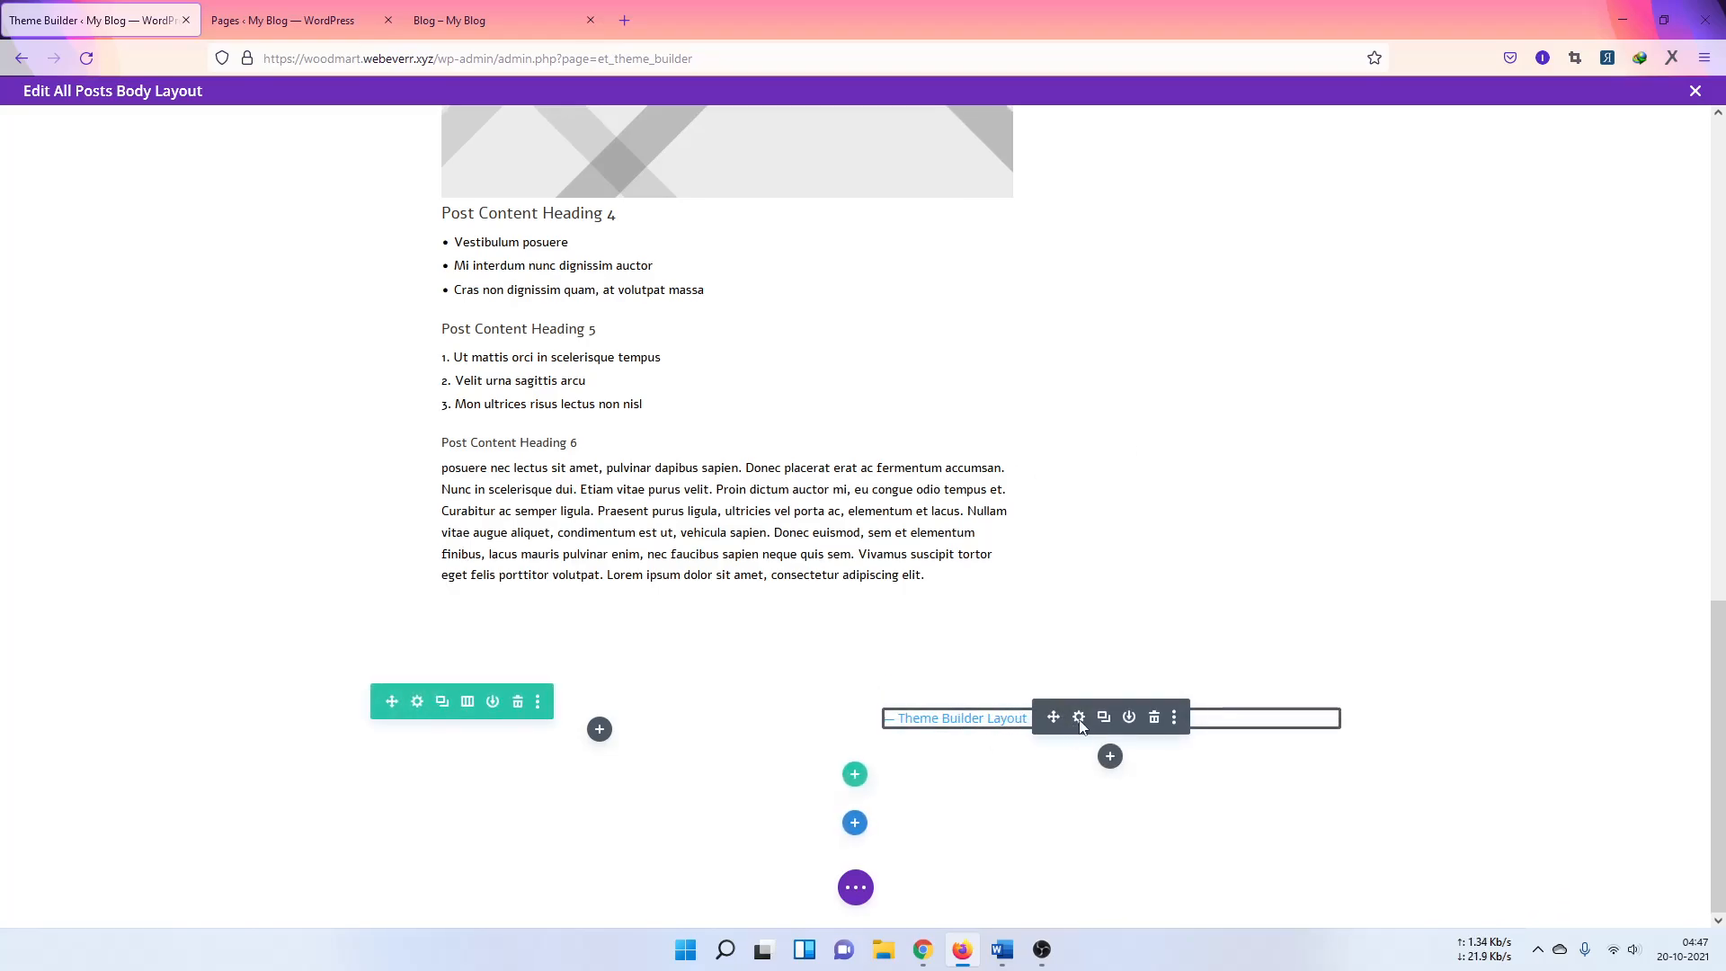
Step: Move the Post Navigation module directly below the post content in the wide column, and delete the emptied two-column row
mouse_move(1080, 726)
mouse_down()
mouse_move(598, 723)
mouse_move(602, 625)
mouse_move(636, 565)
mouse_move(611, 710)
mouse_up()
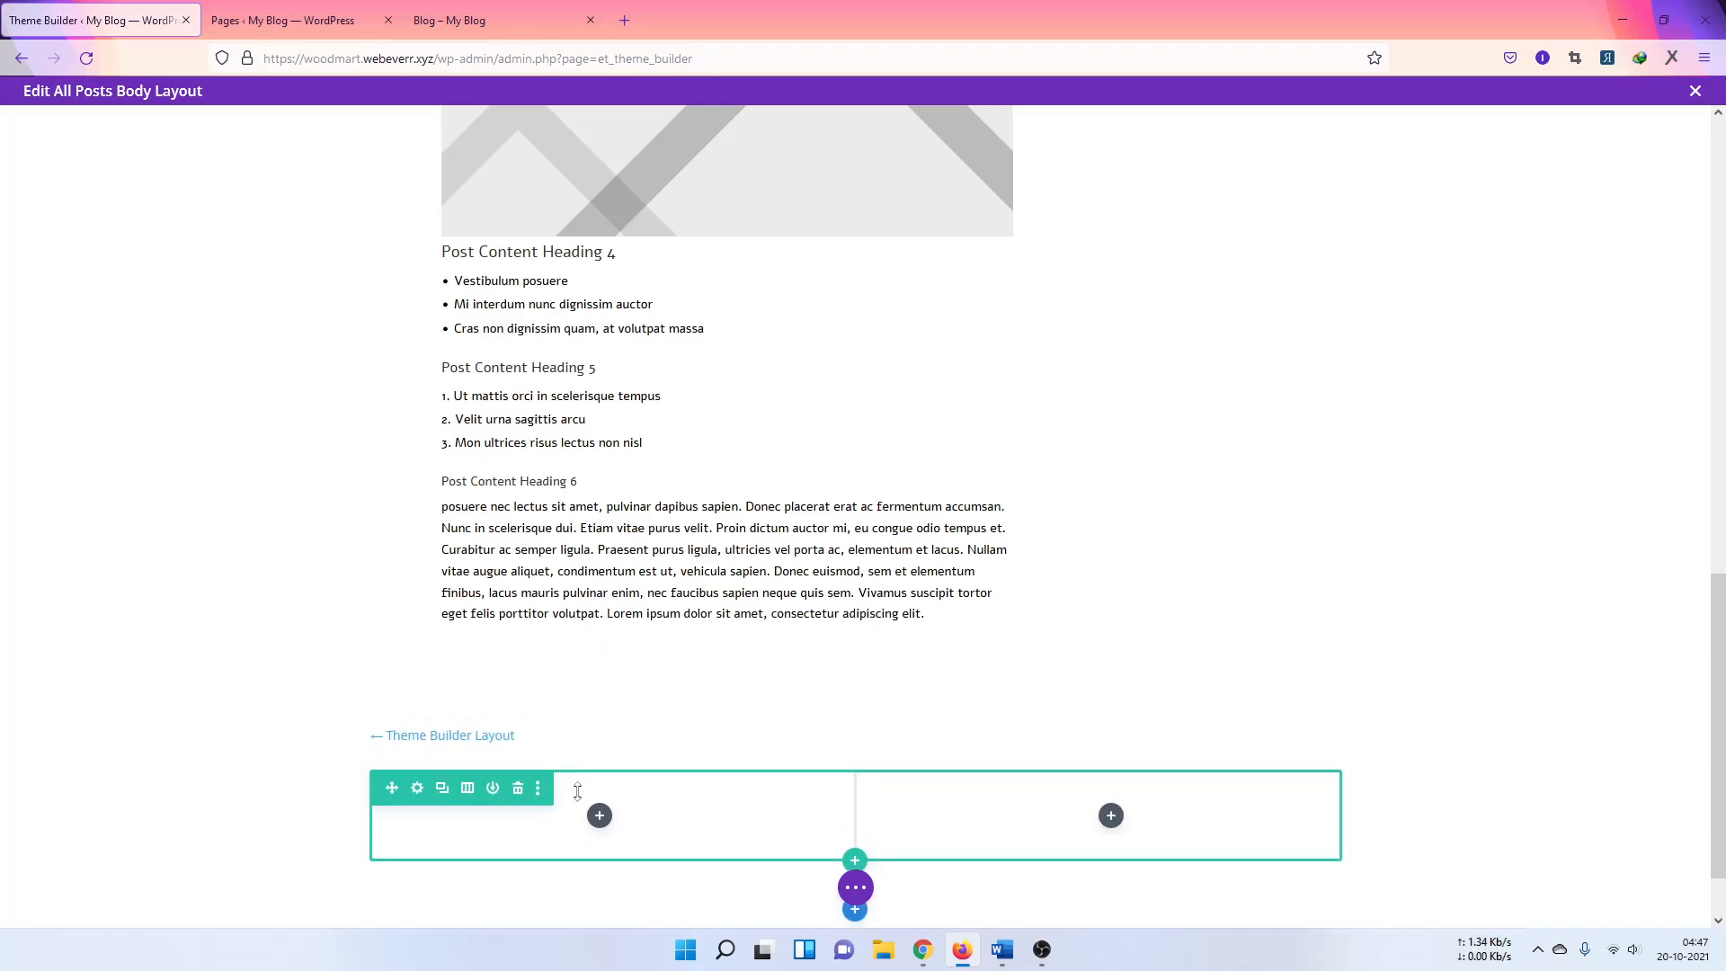
click(517, 787)
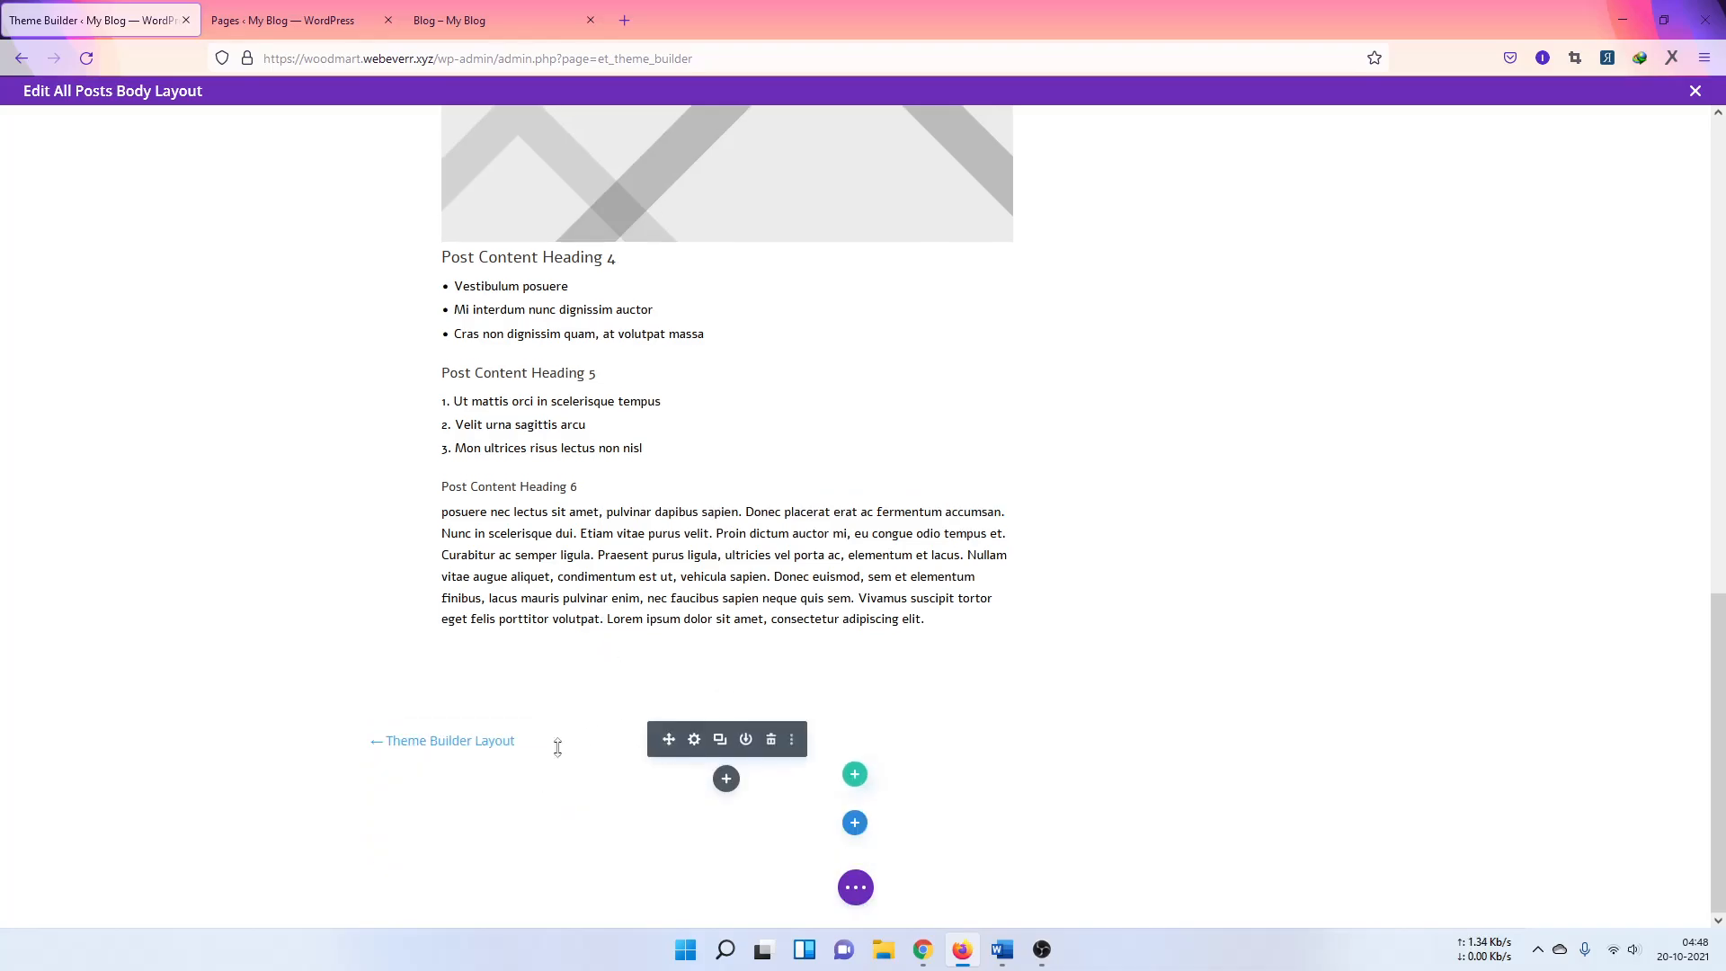
Step: Add a Sidebar module to the empty narrow column beside the post, with Sidebar as its widget area, and save it
scroll(618, 605, up, 15)
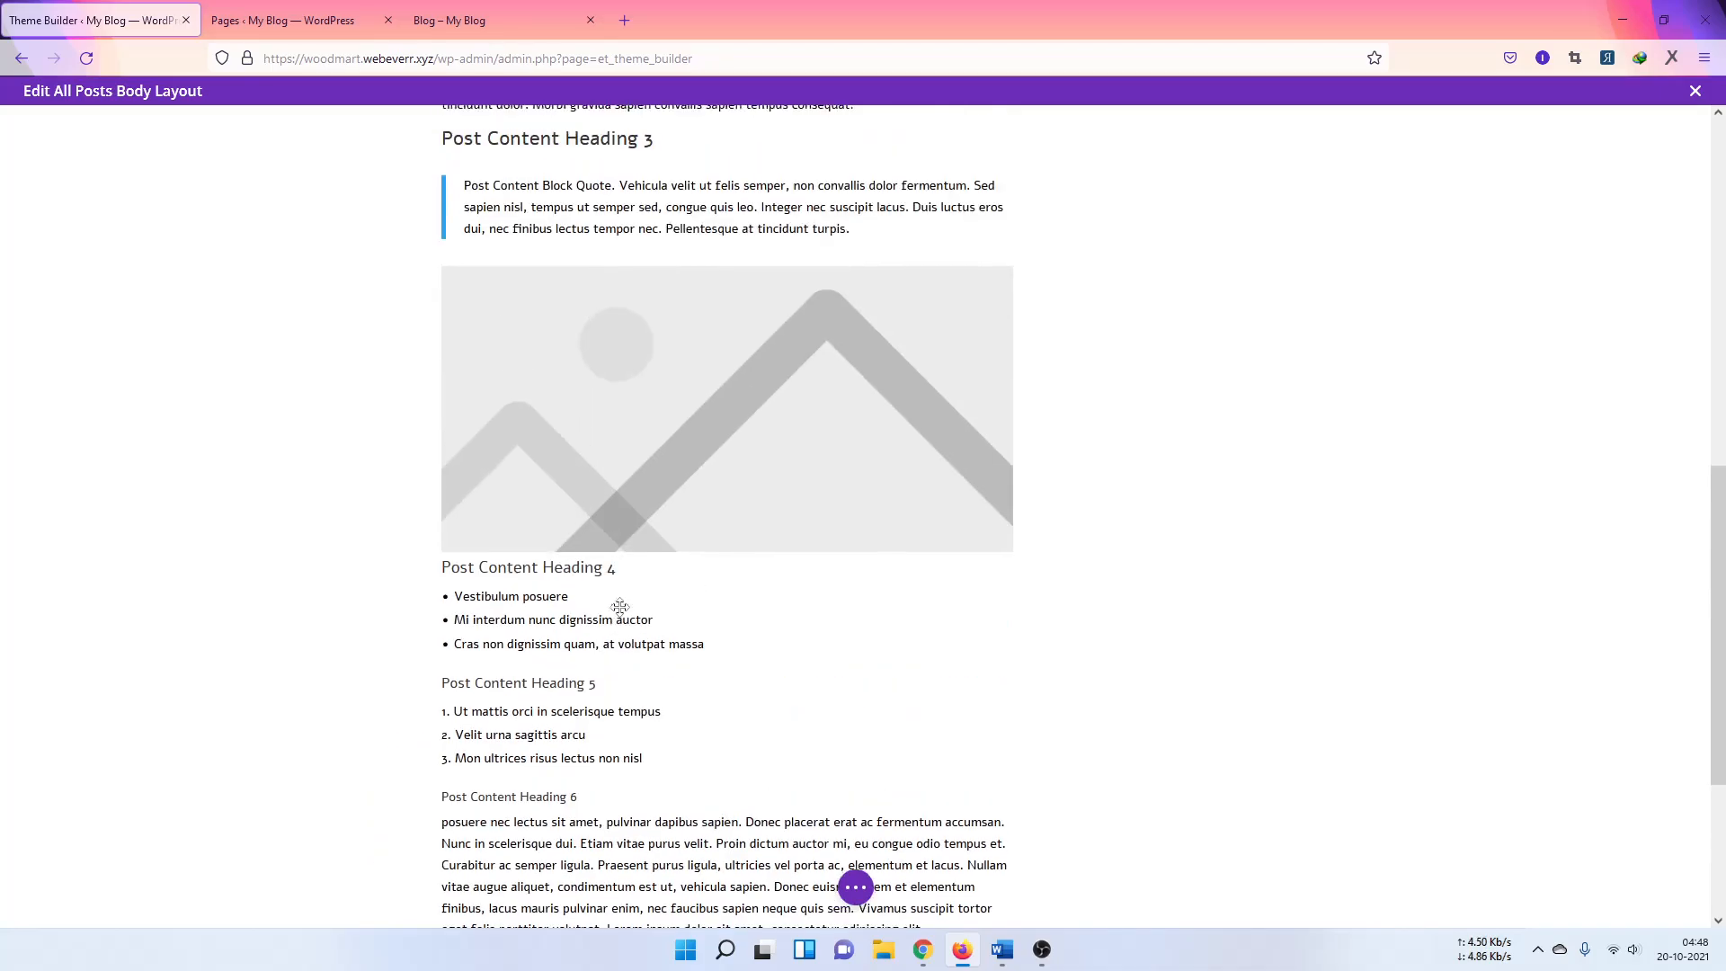
scroll(621, 607, down, 12)
scroll(620, 607, up, 9)
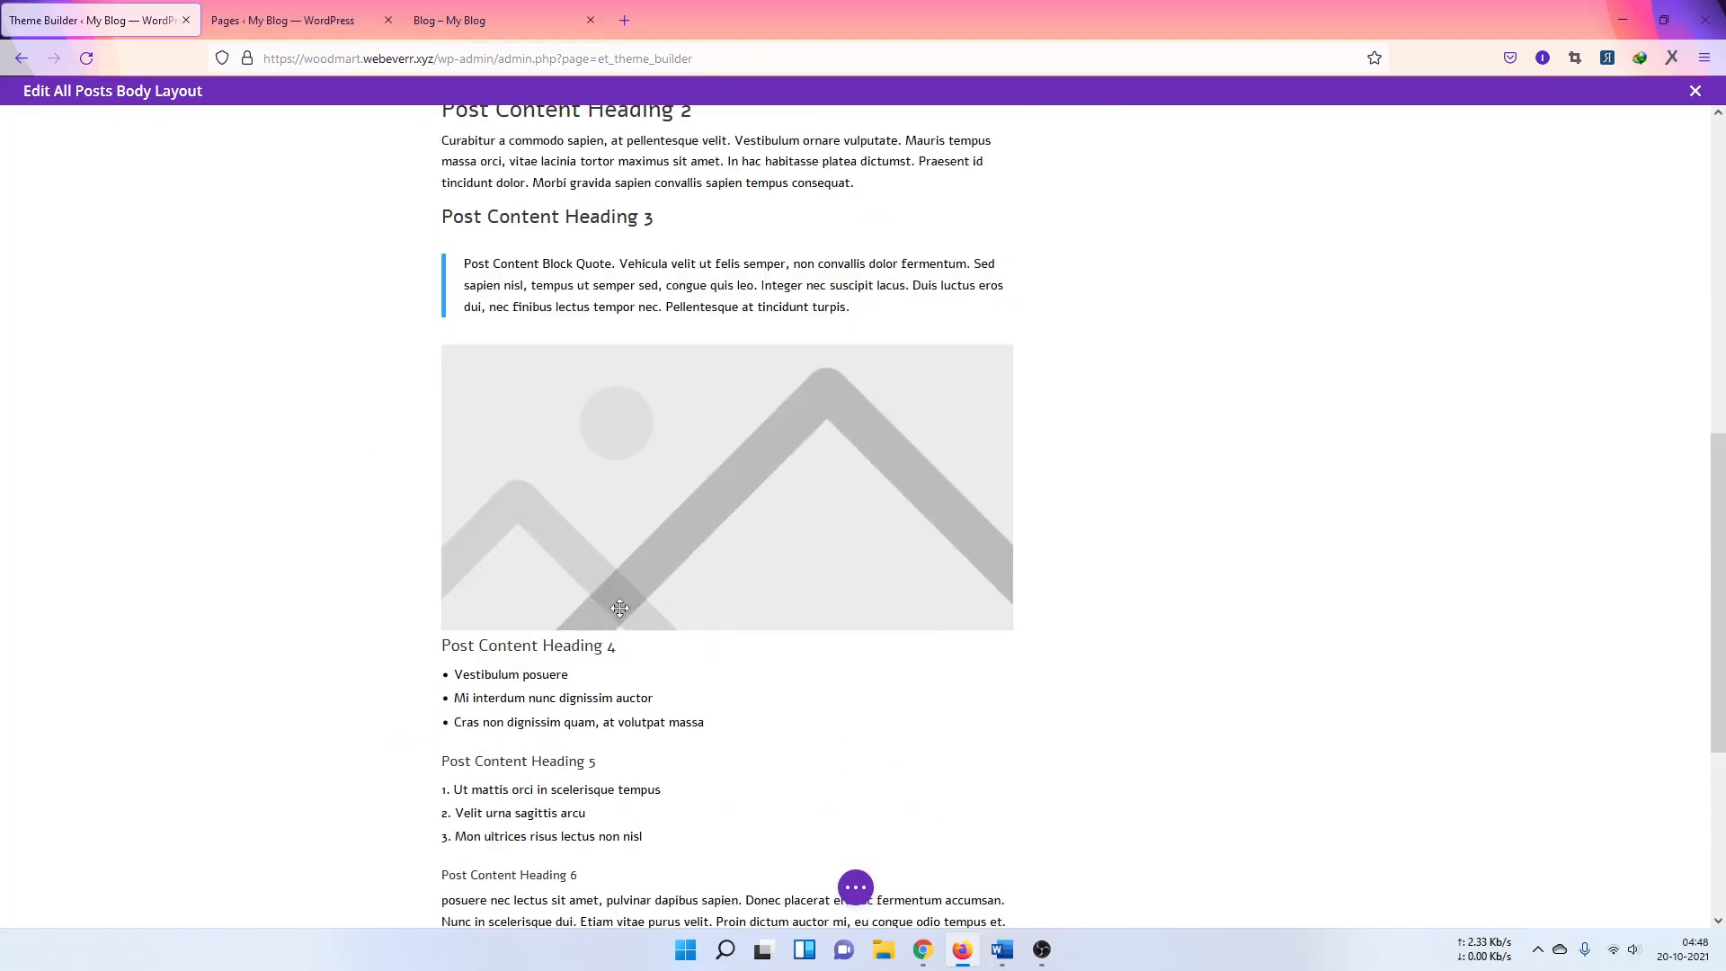
scroll(1256, 234, up, 3)
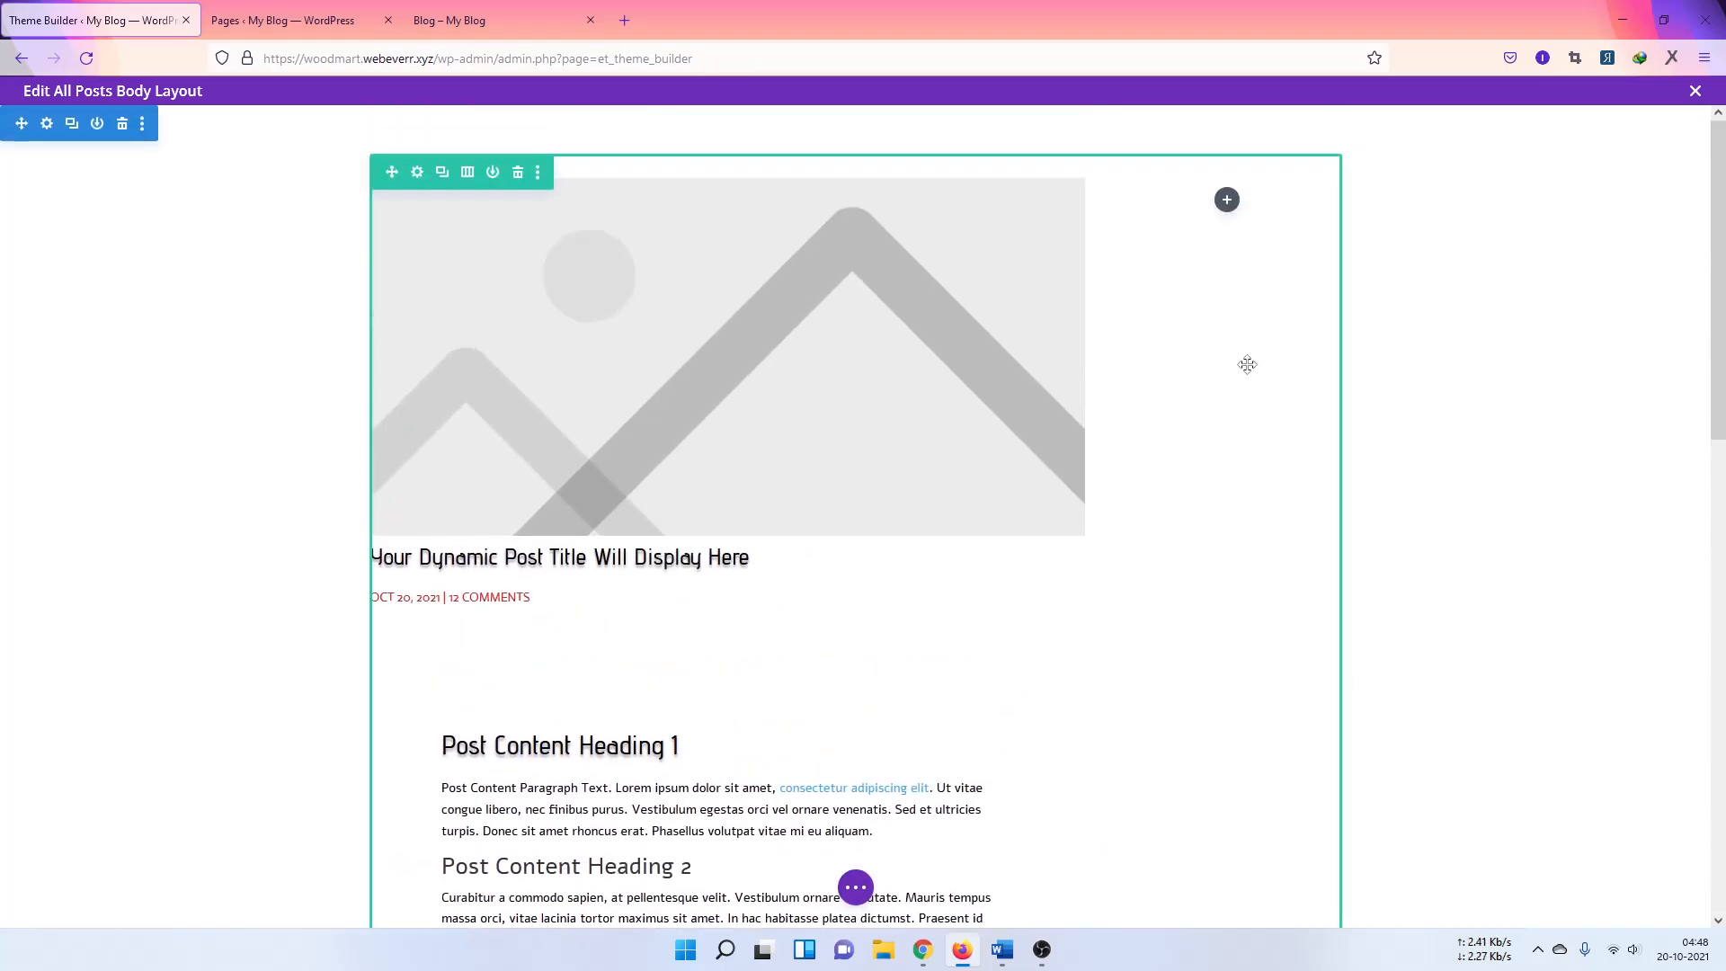
click(1226, 199)
text(side)
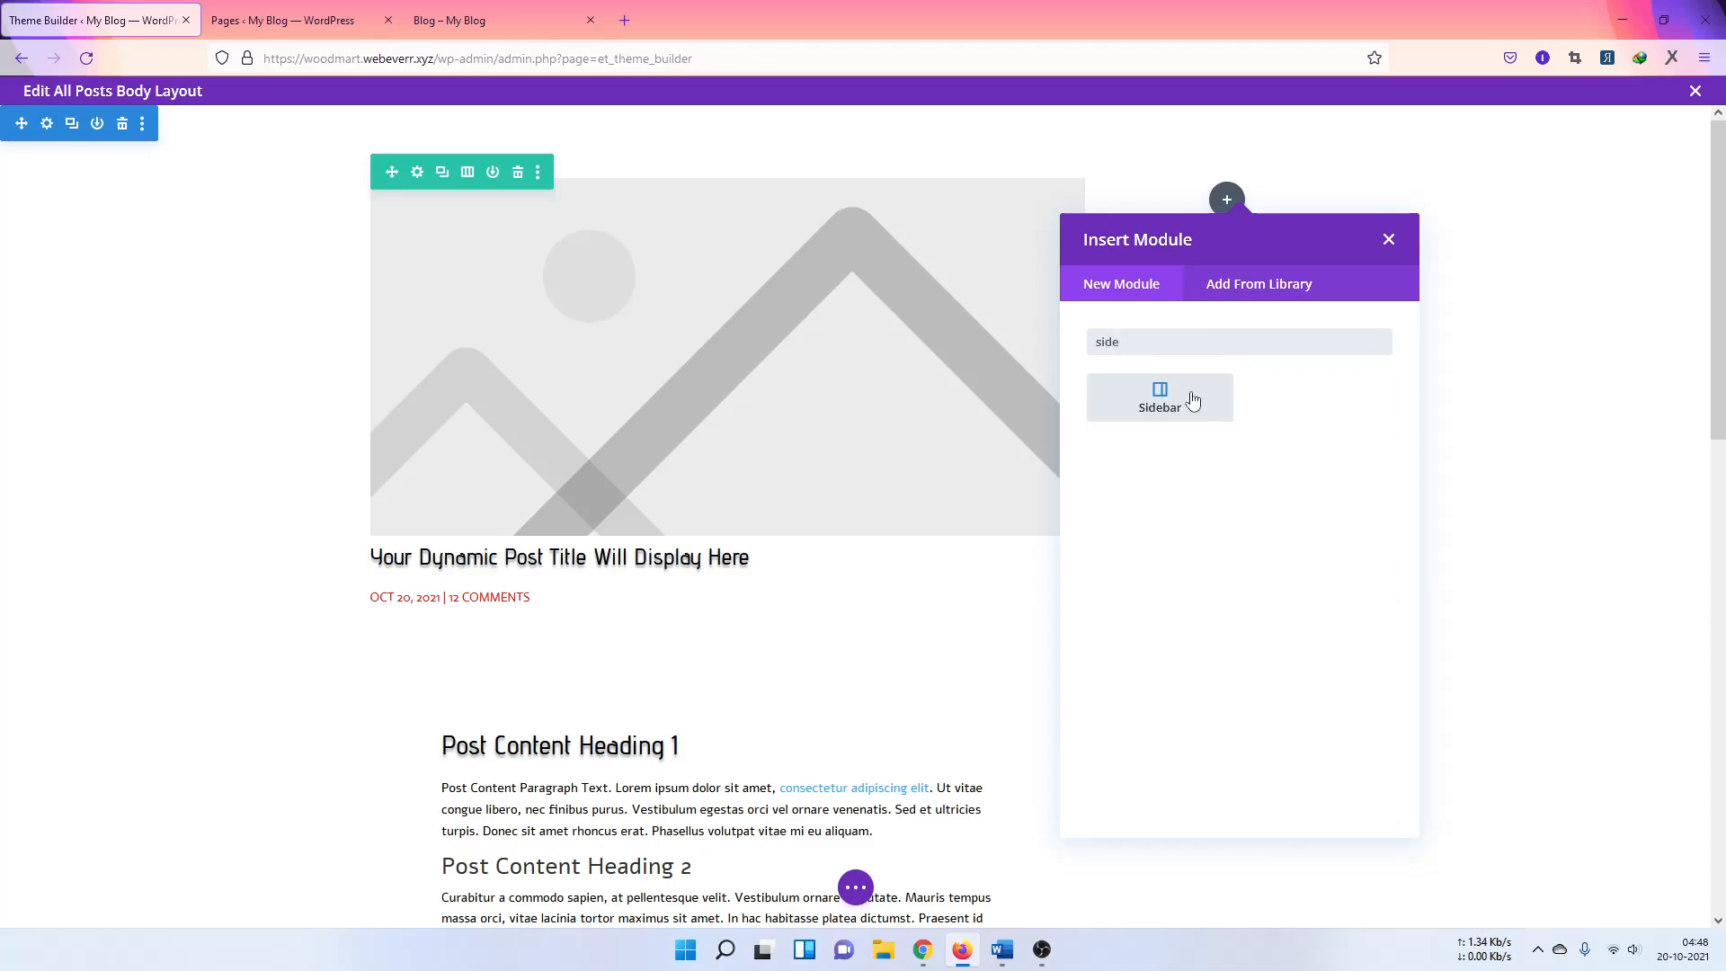
click(1193, 400)
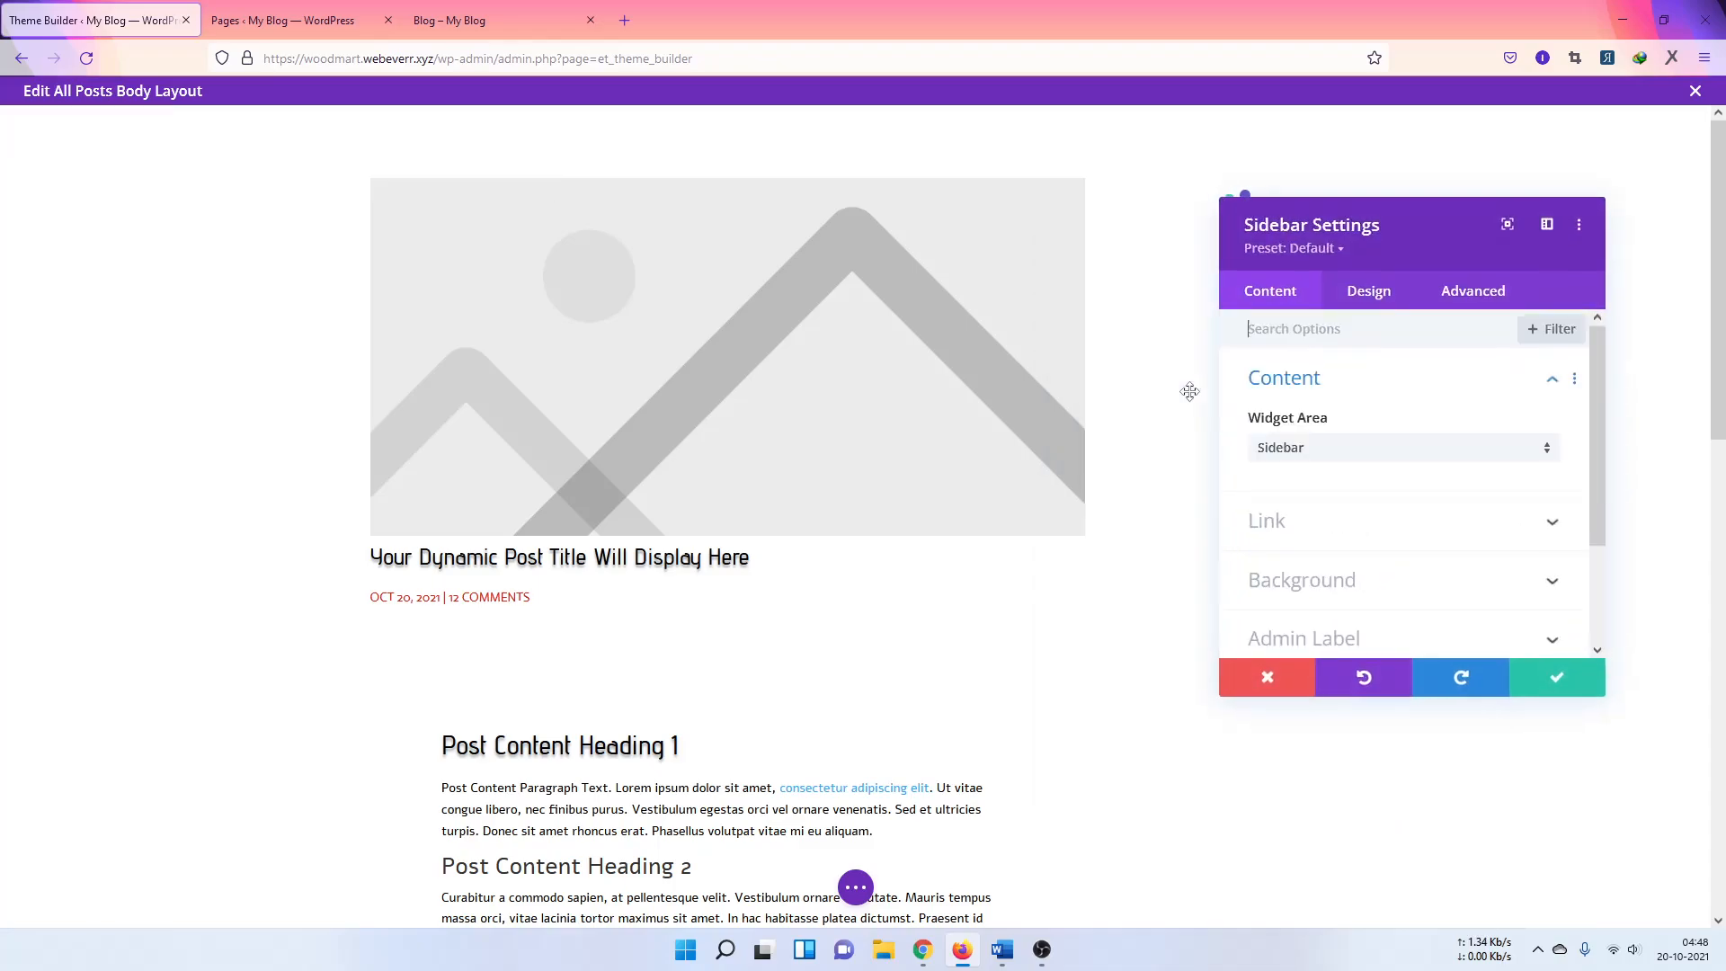
click(1346, 451)
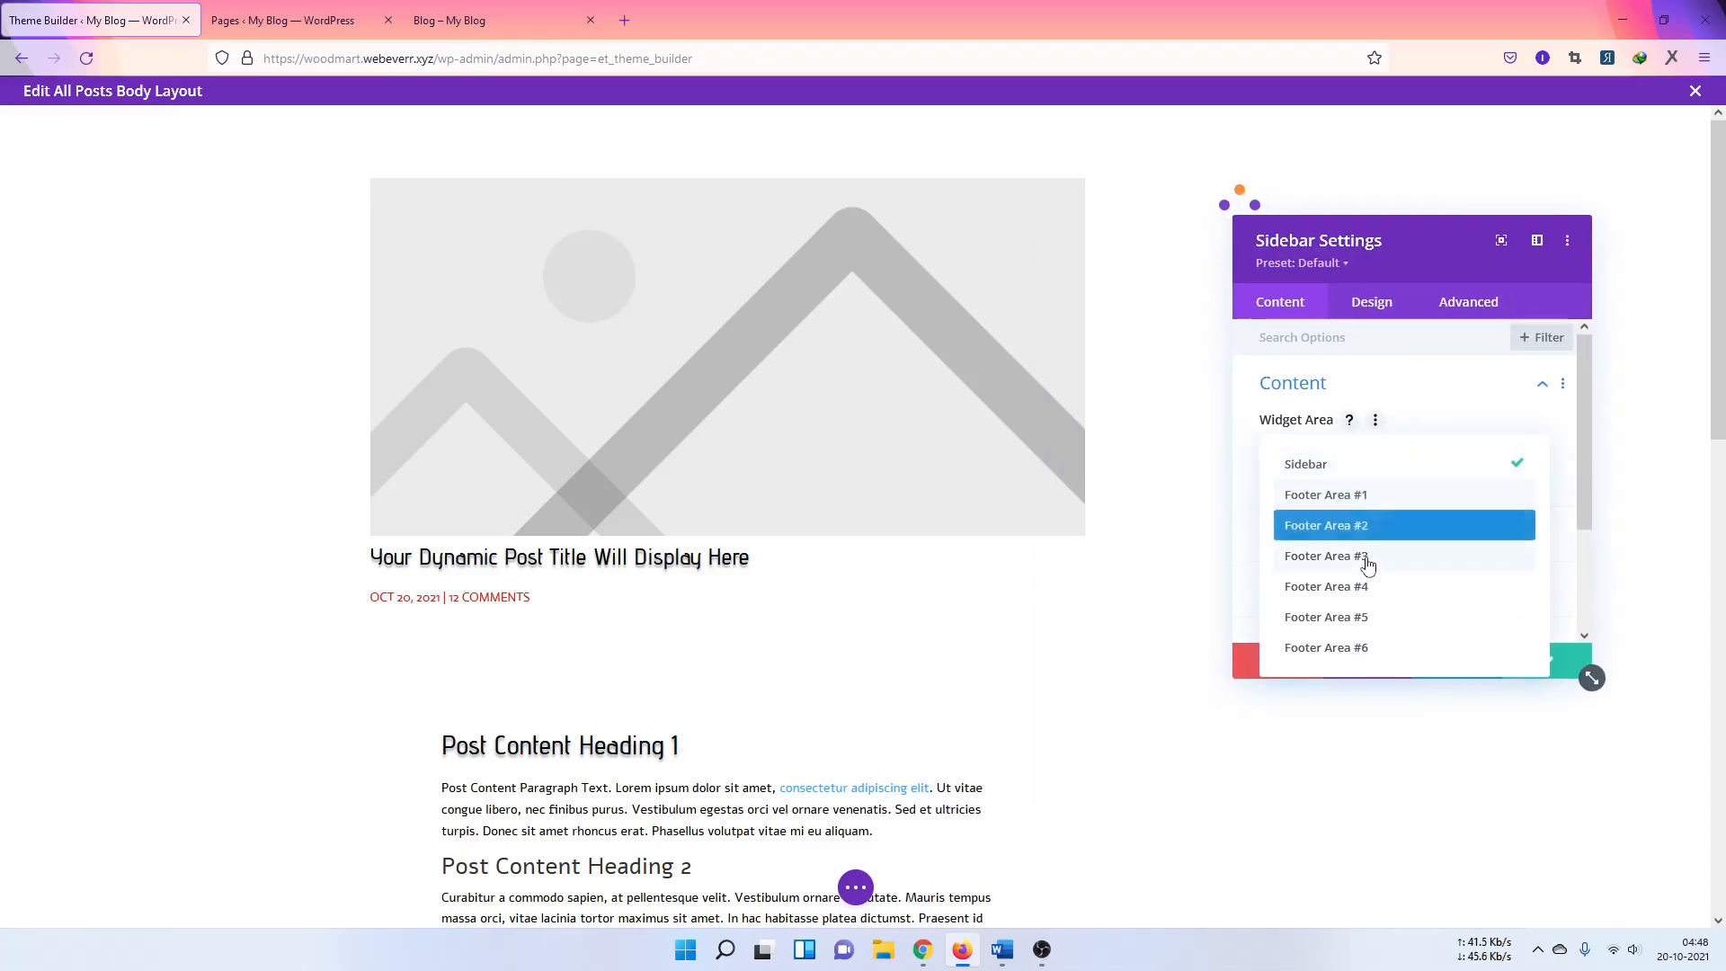
scroll(1362, 630, down, 2)
click(1334, 465)
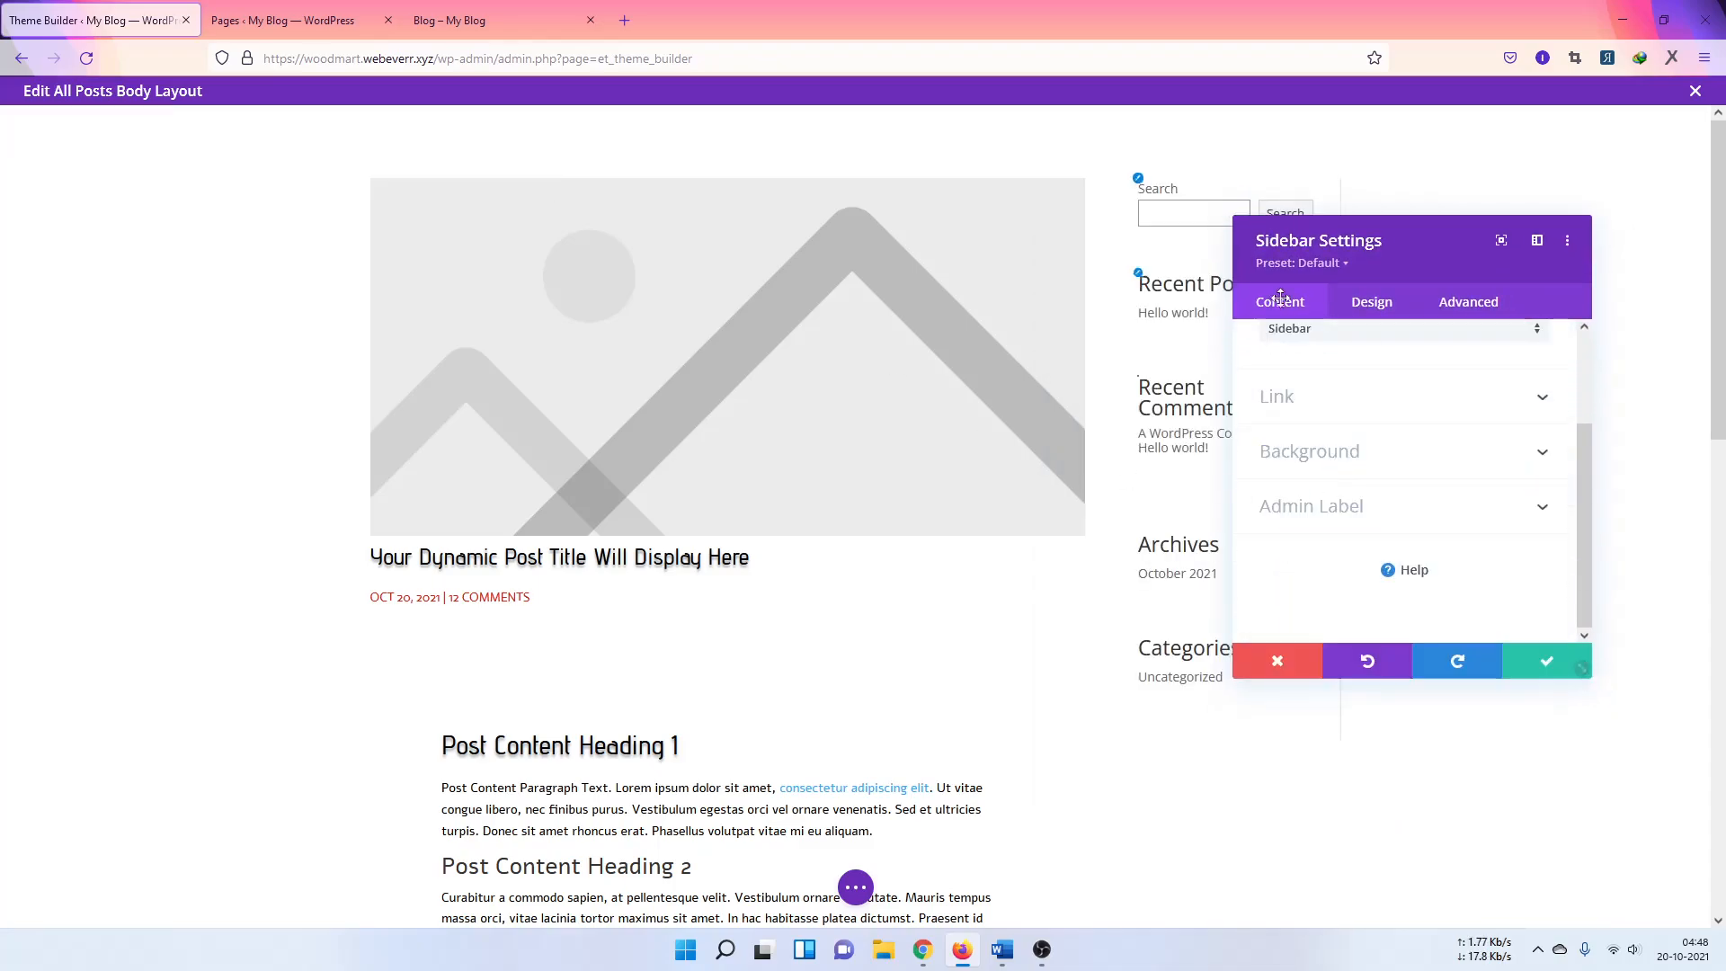
click(1548, 663)
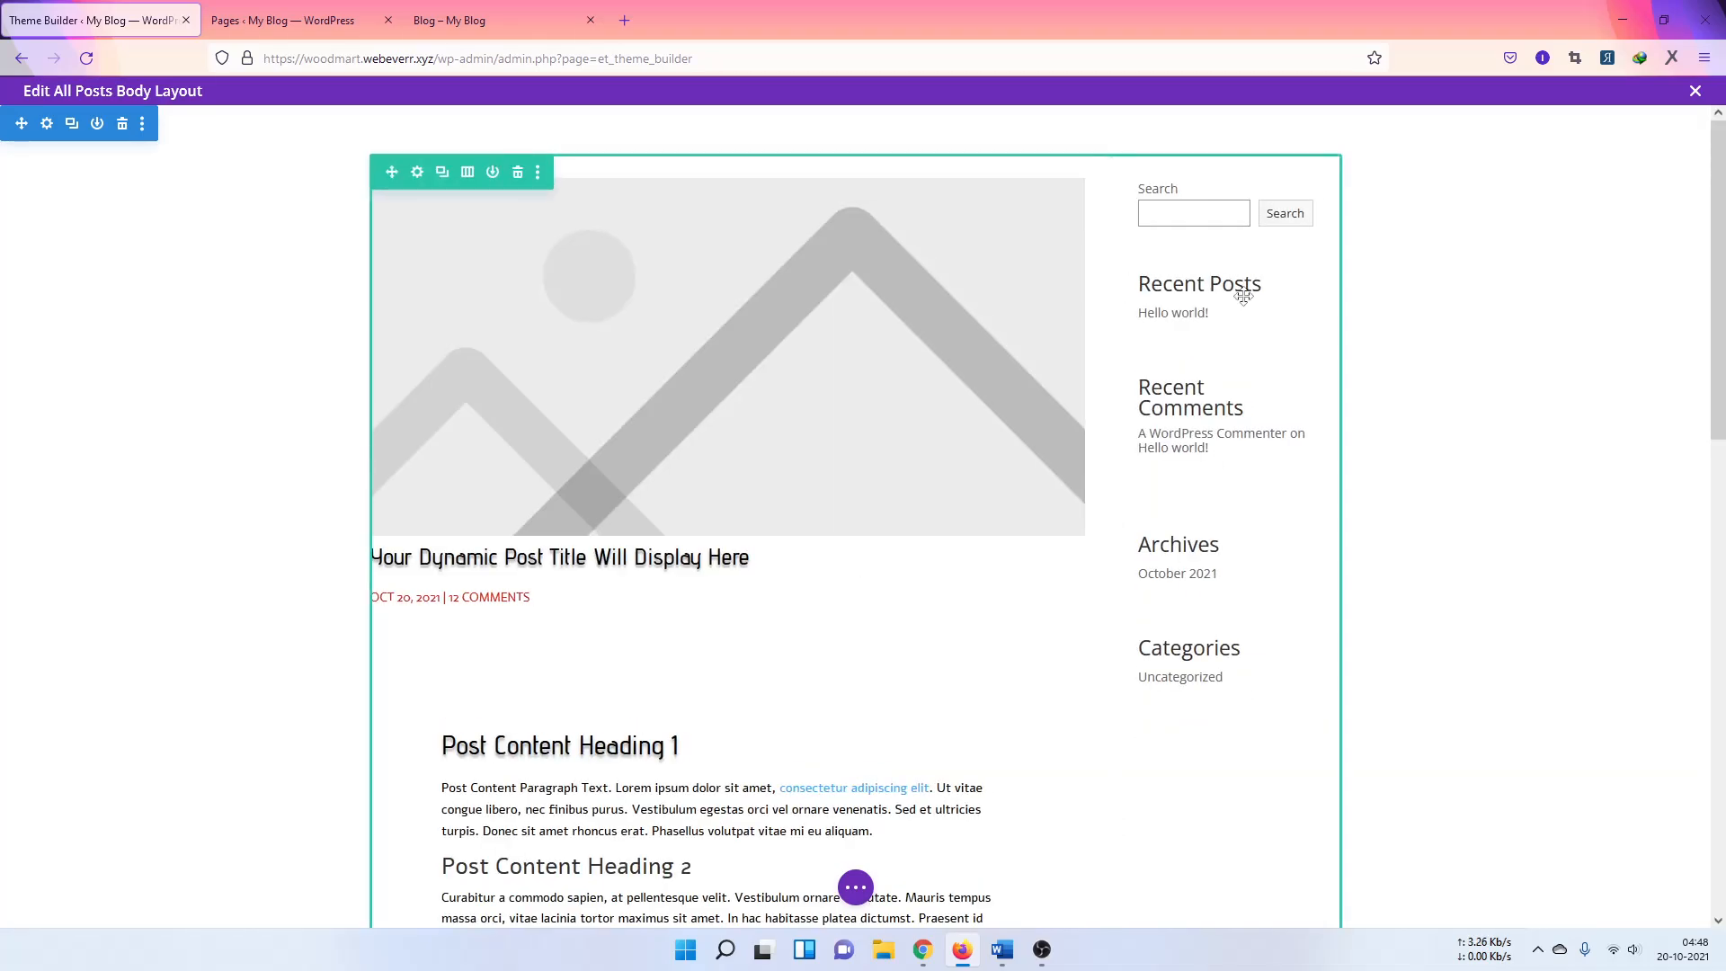
Step: Restore the layout to the Added Sidebar state from the editing history
mouse_move(1128, 302)
mouse_down()
mouse_move(1086, 302)
mouse_move(1140, 310)
mouse_up()
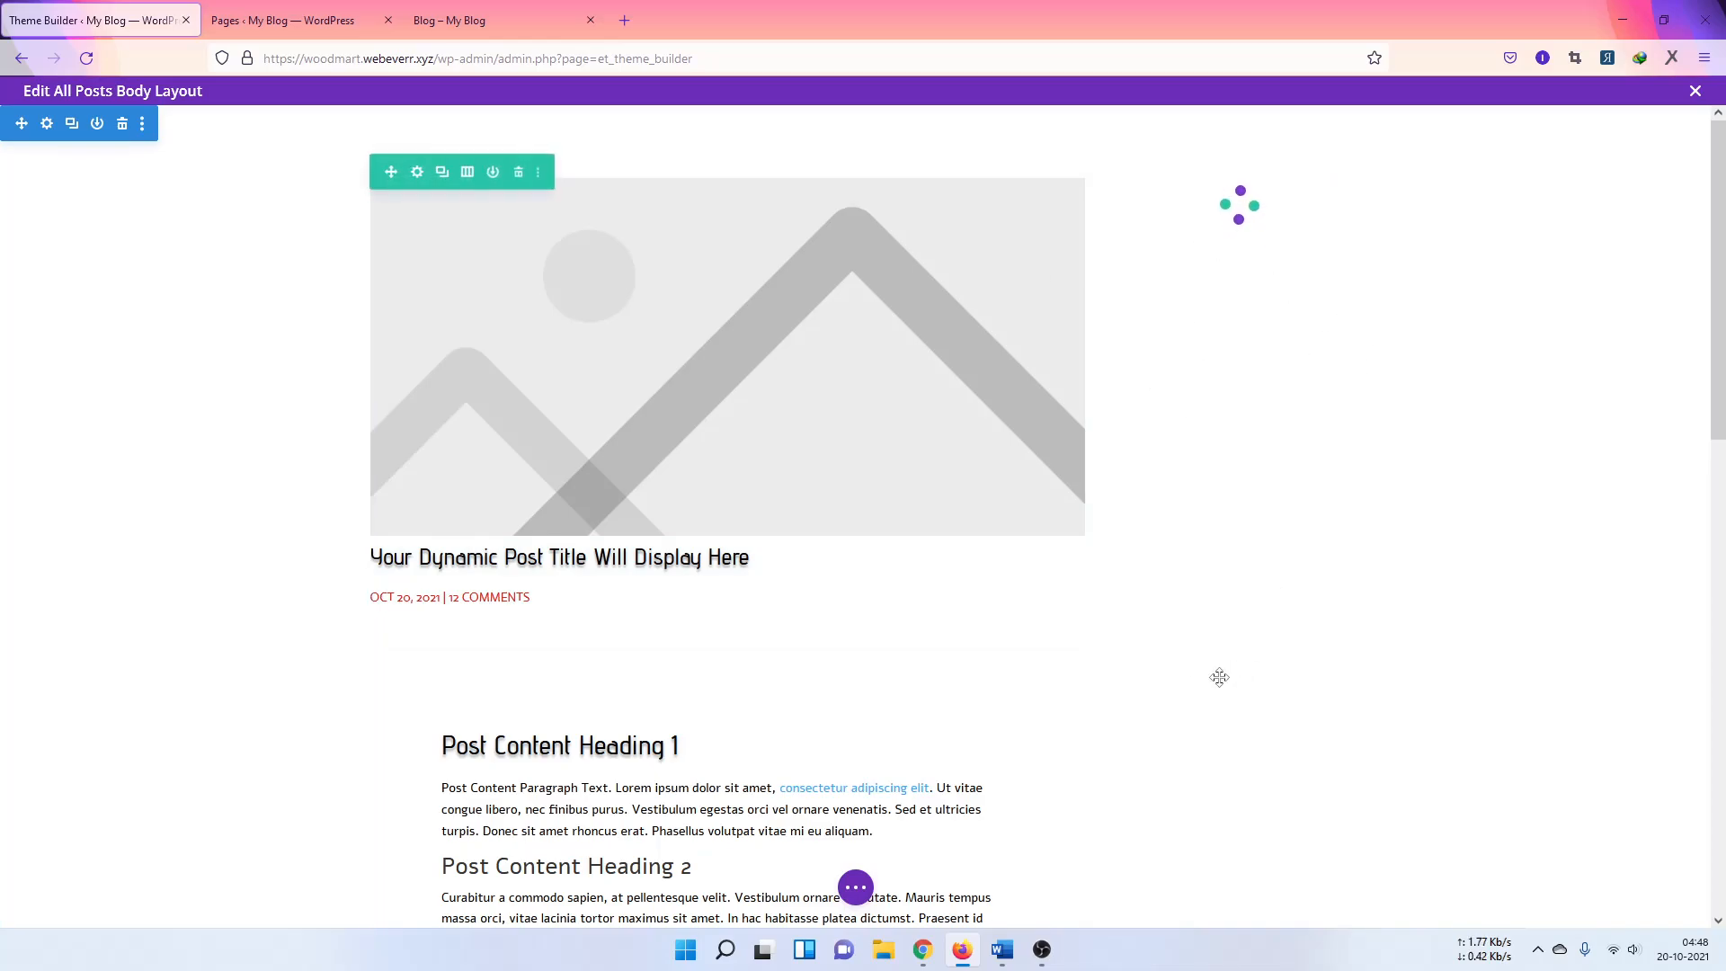
click(855, 894)
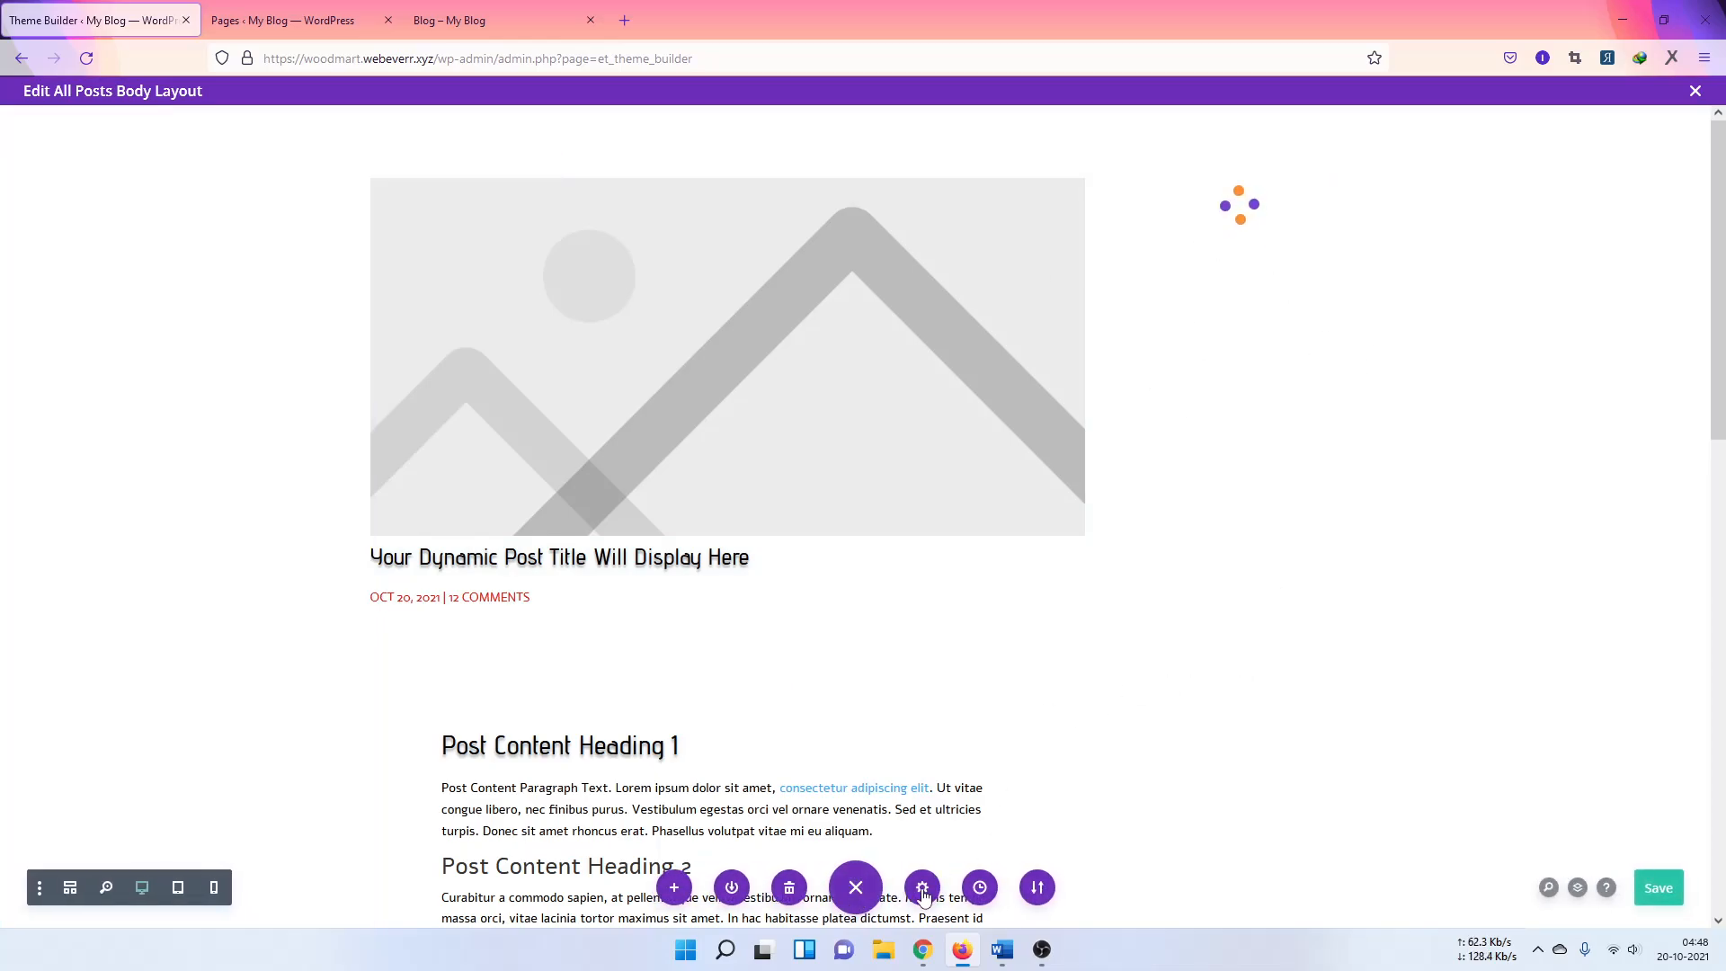
click(980, 888)
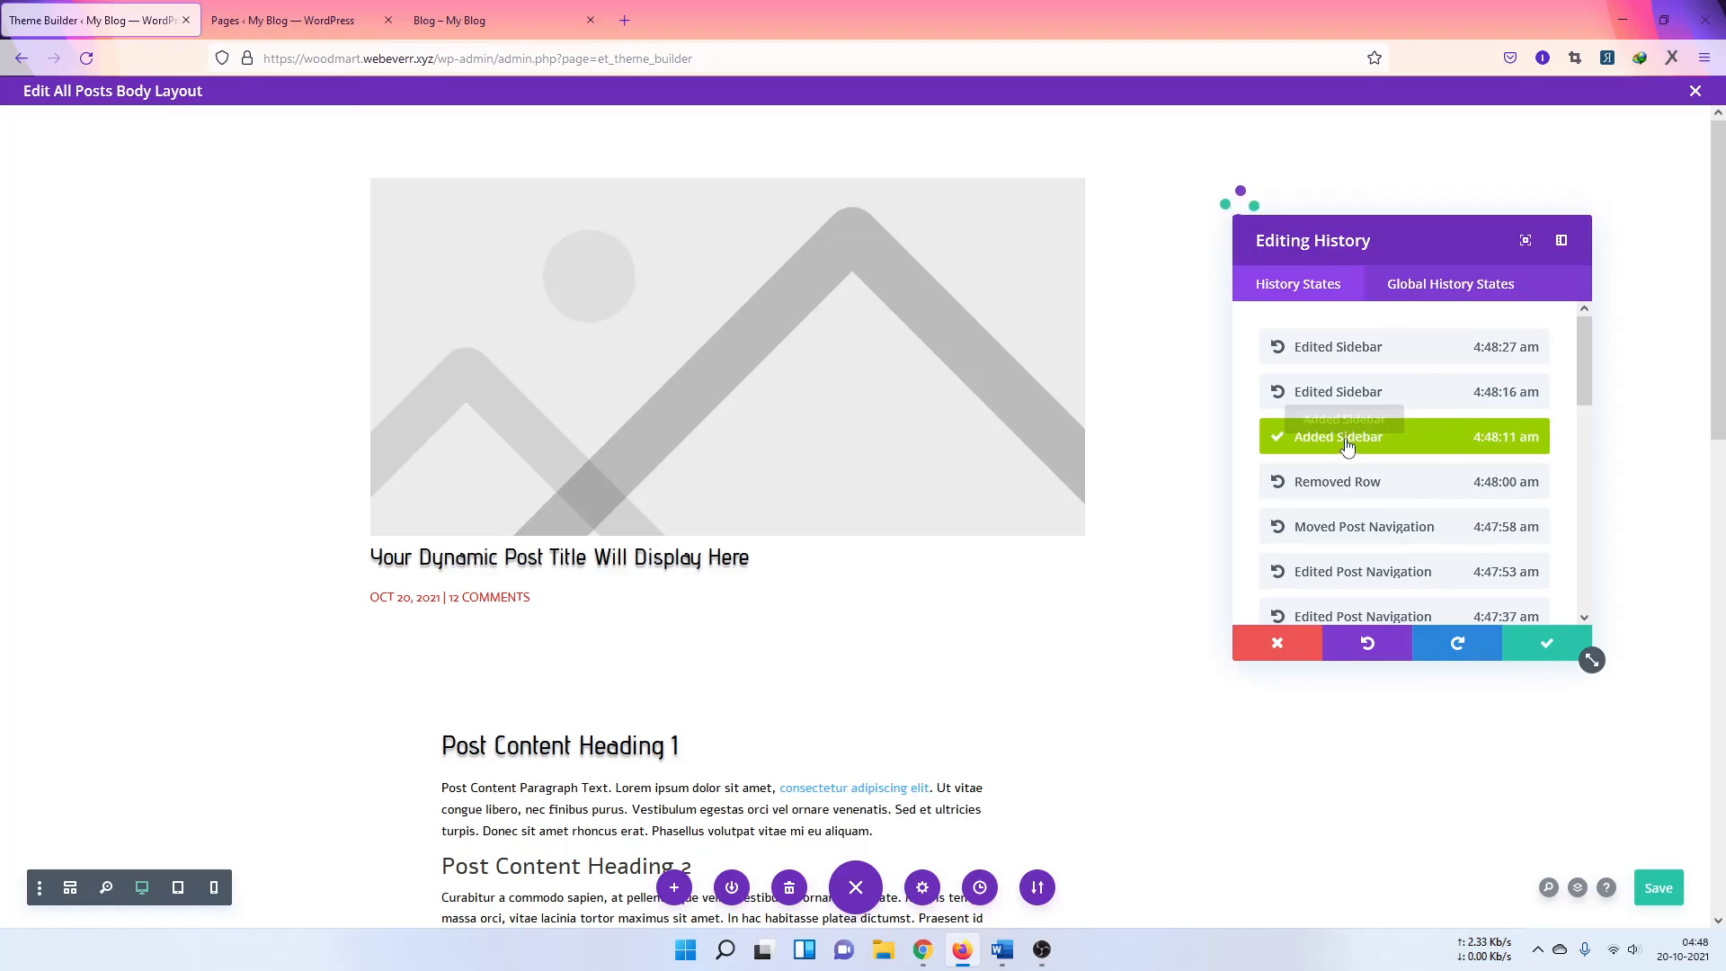
click(1326, 491)
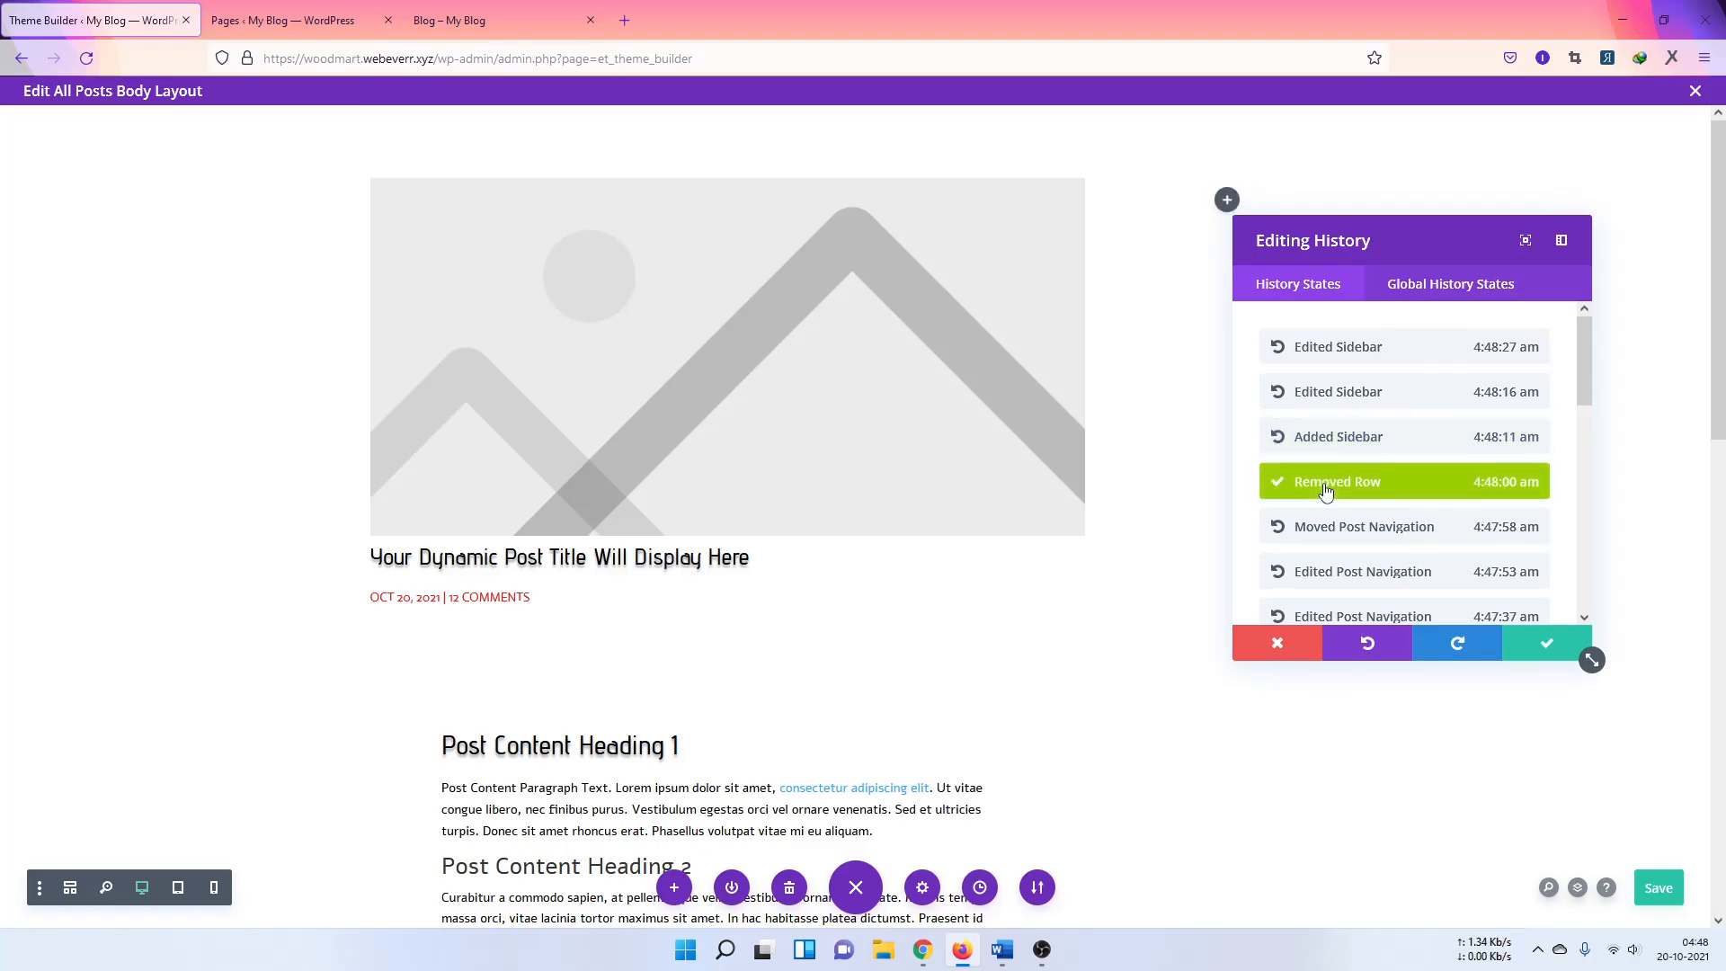
click(1349, 436)
click(1537, 640)
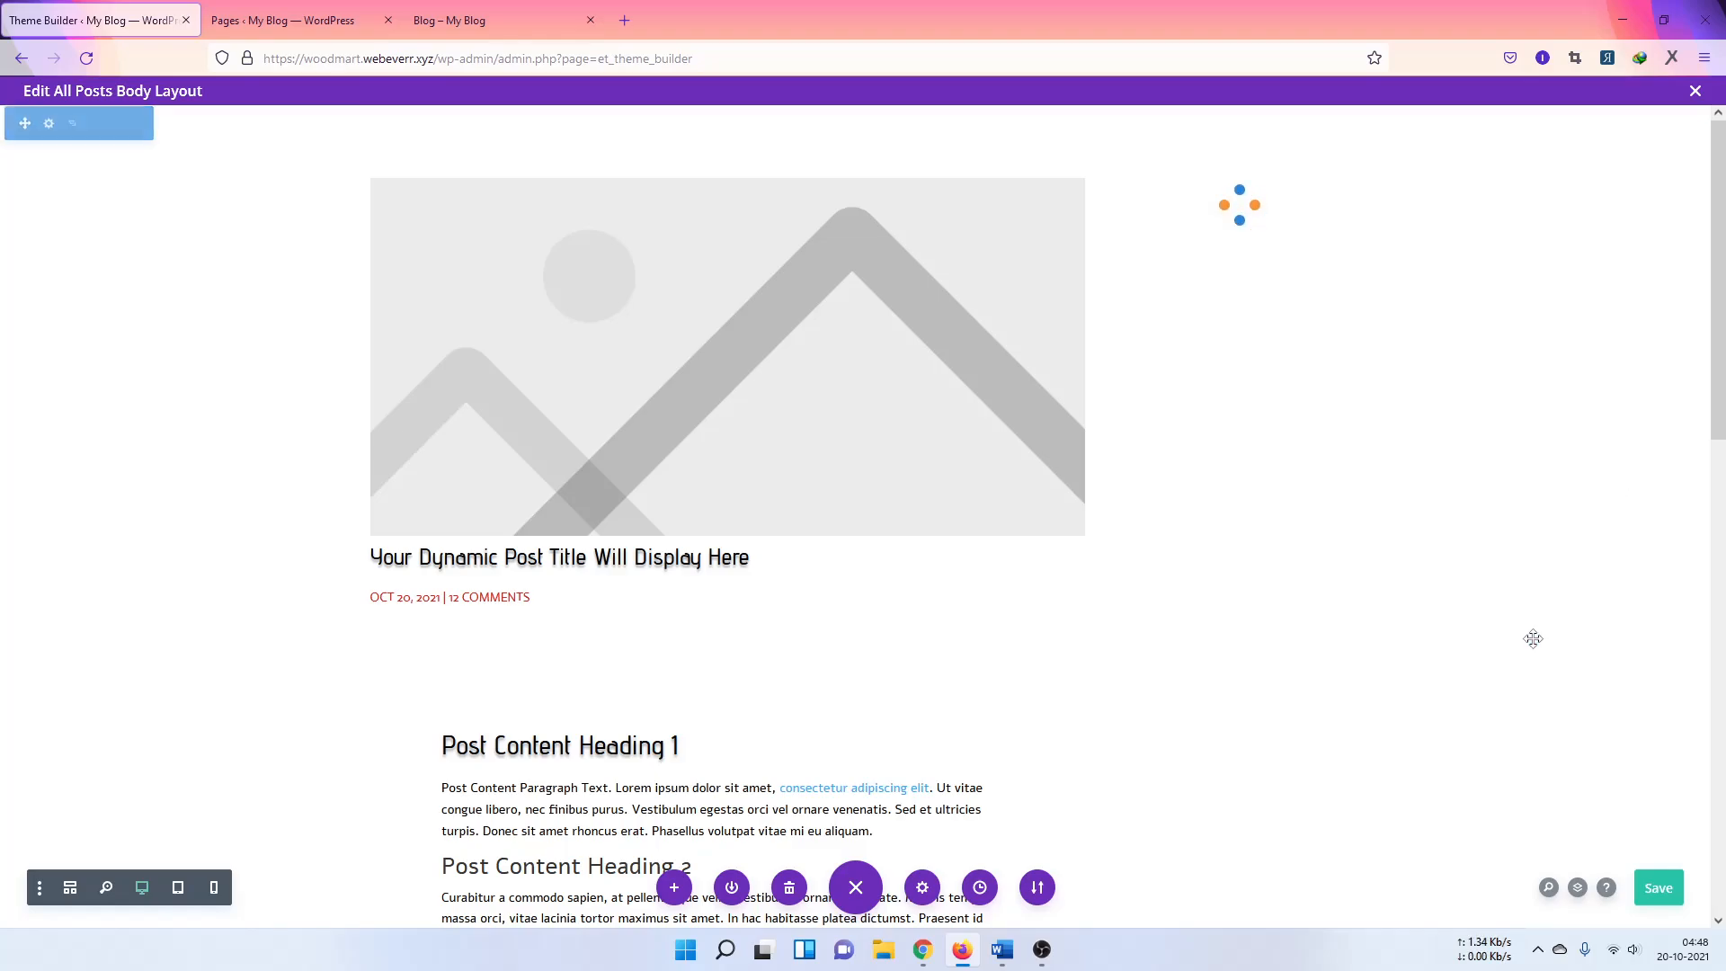
Step: Save the layout, reload the Theme Builder page, and reopen the All Posts template's custom body for editing
click(1659, 887)
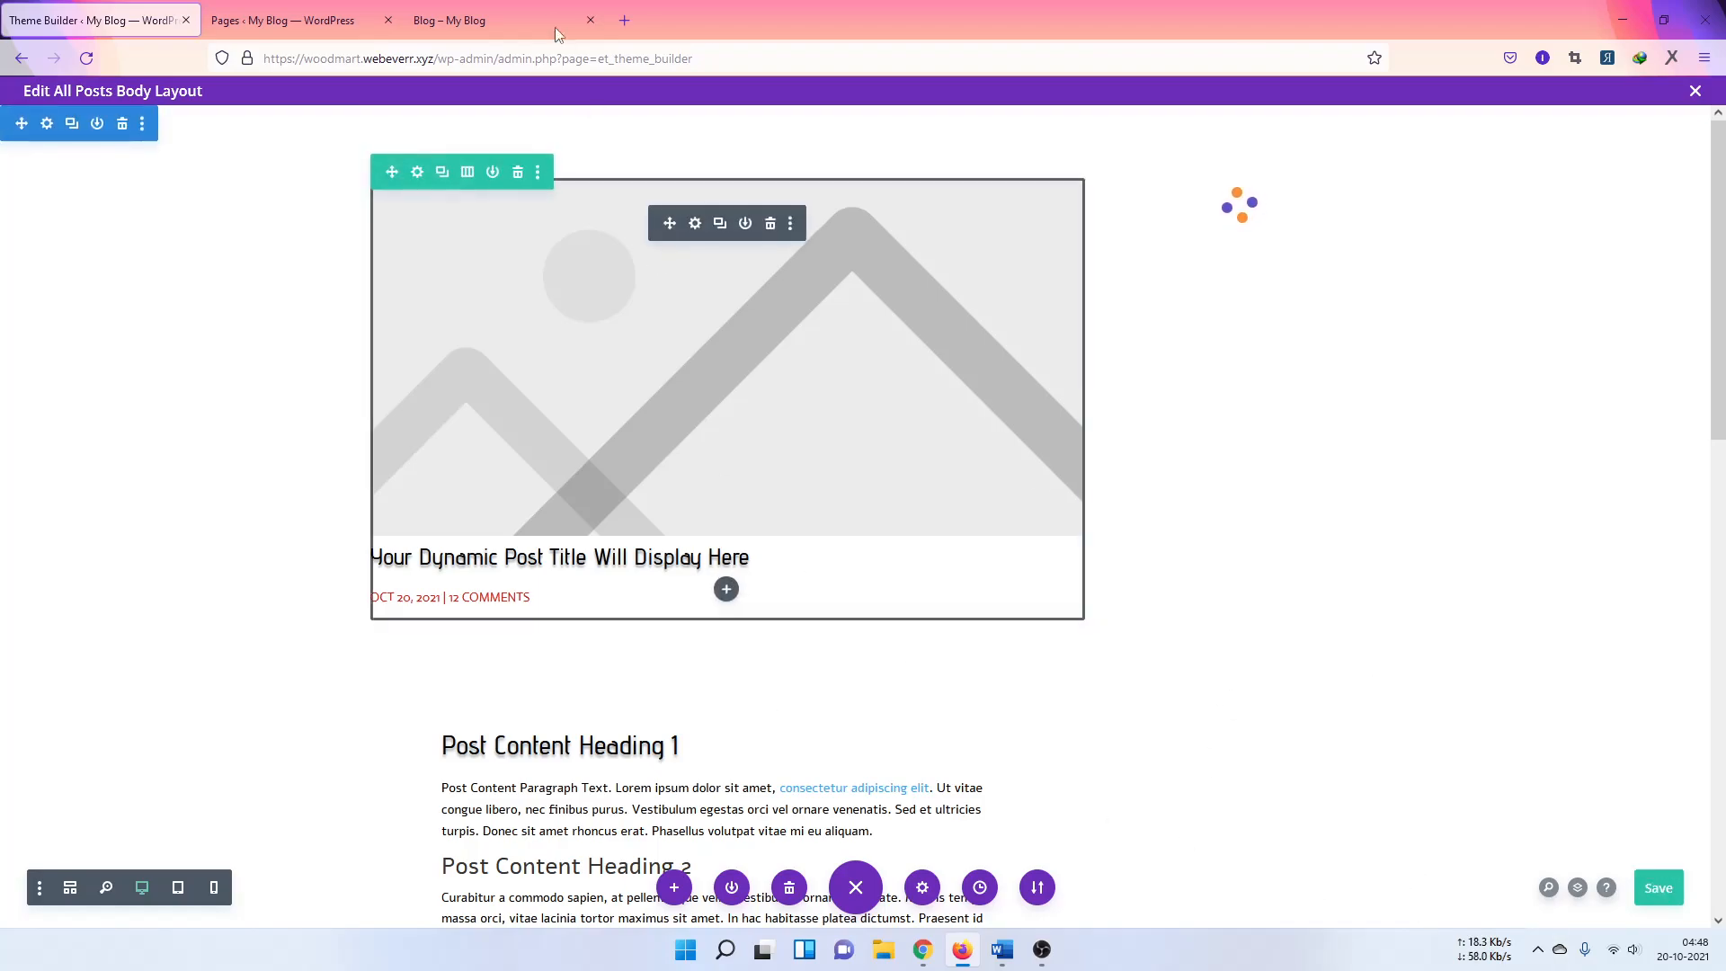
key(F5)
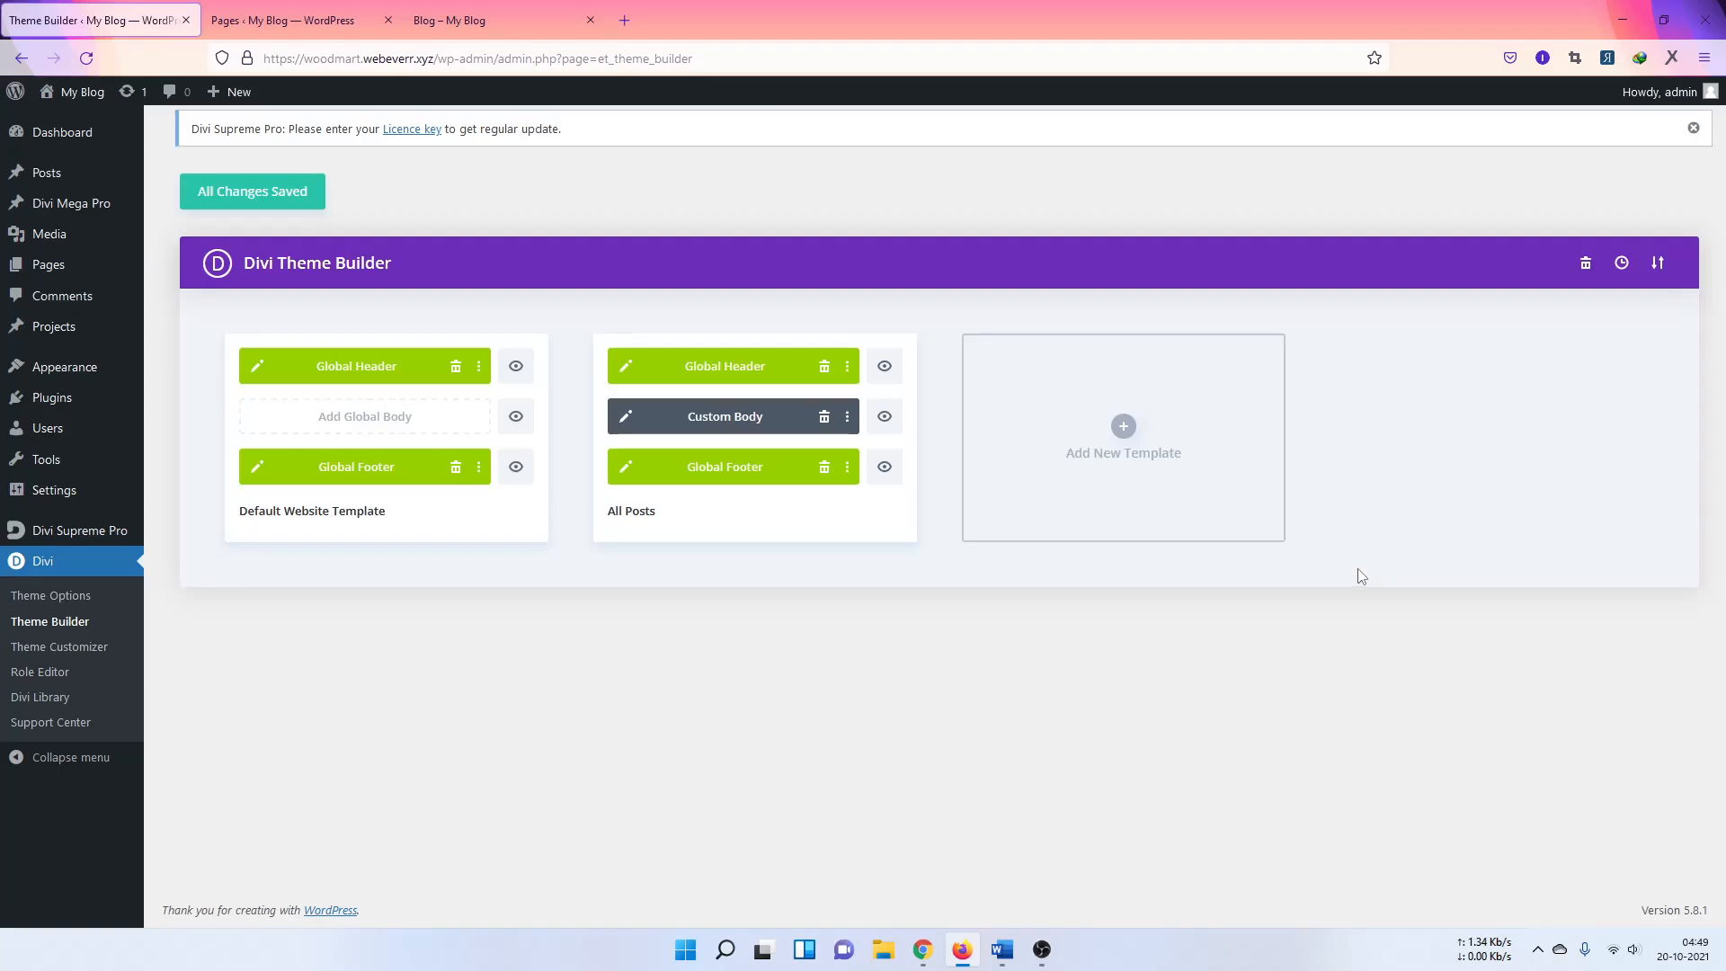
click(249, 199)
click(626, 416)
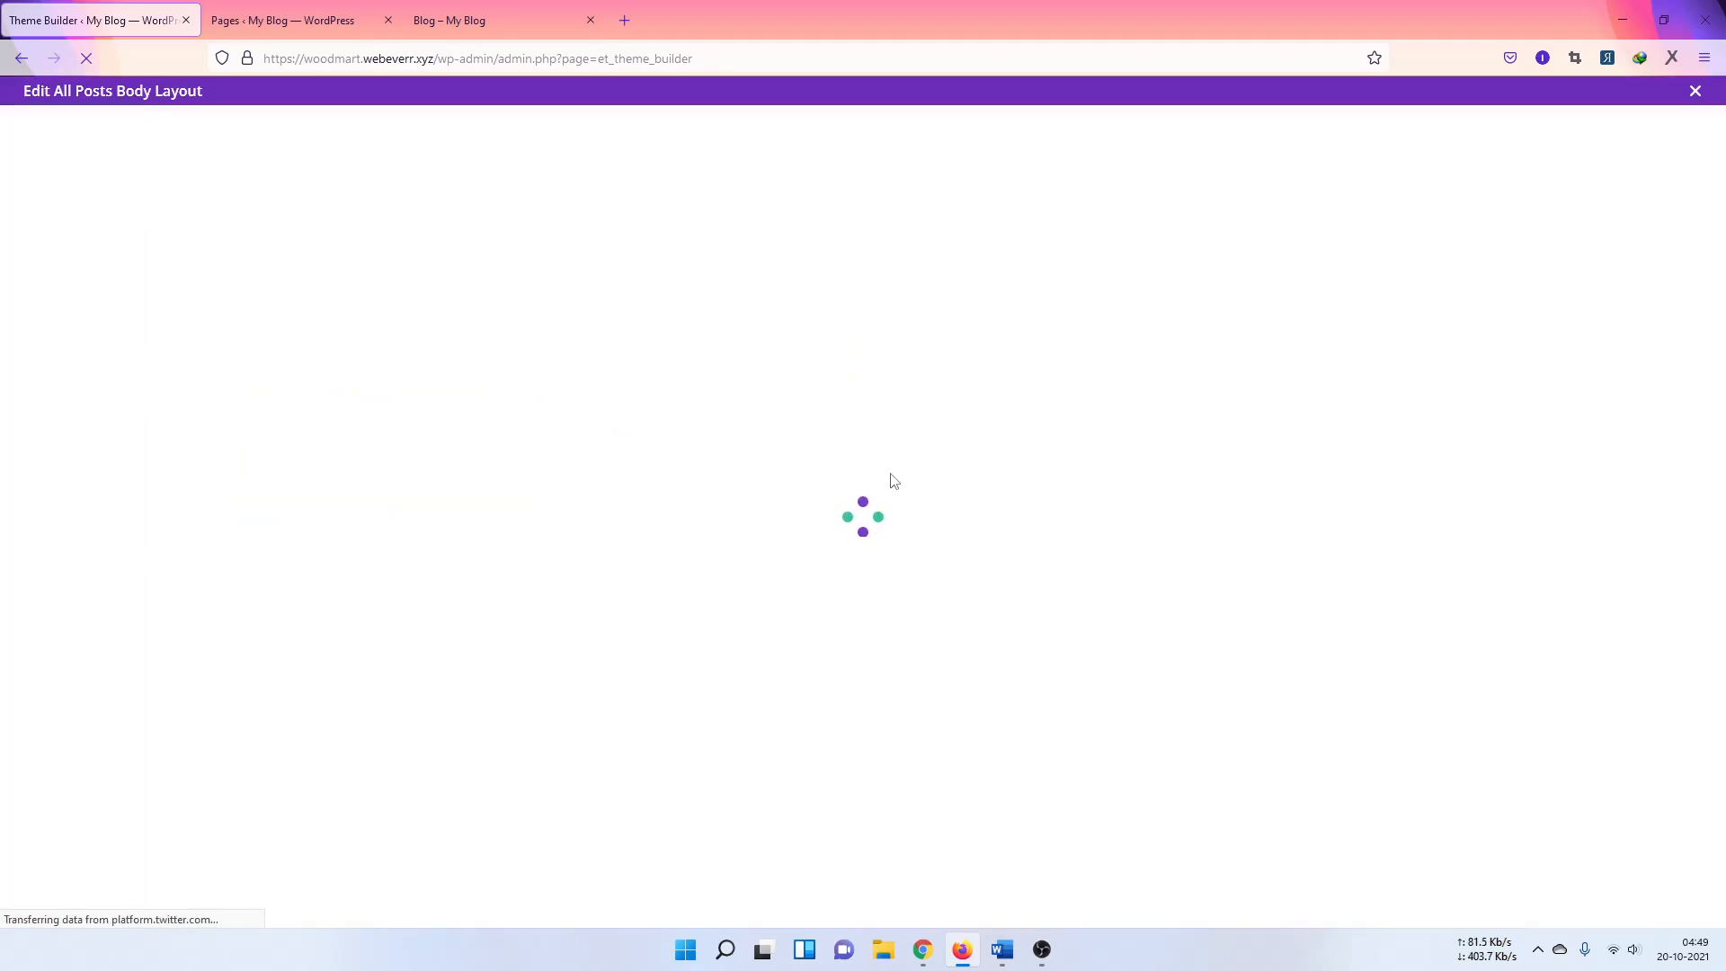
scroll(890, 475, down, 6)
scroll(1205, 408, up, 5)
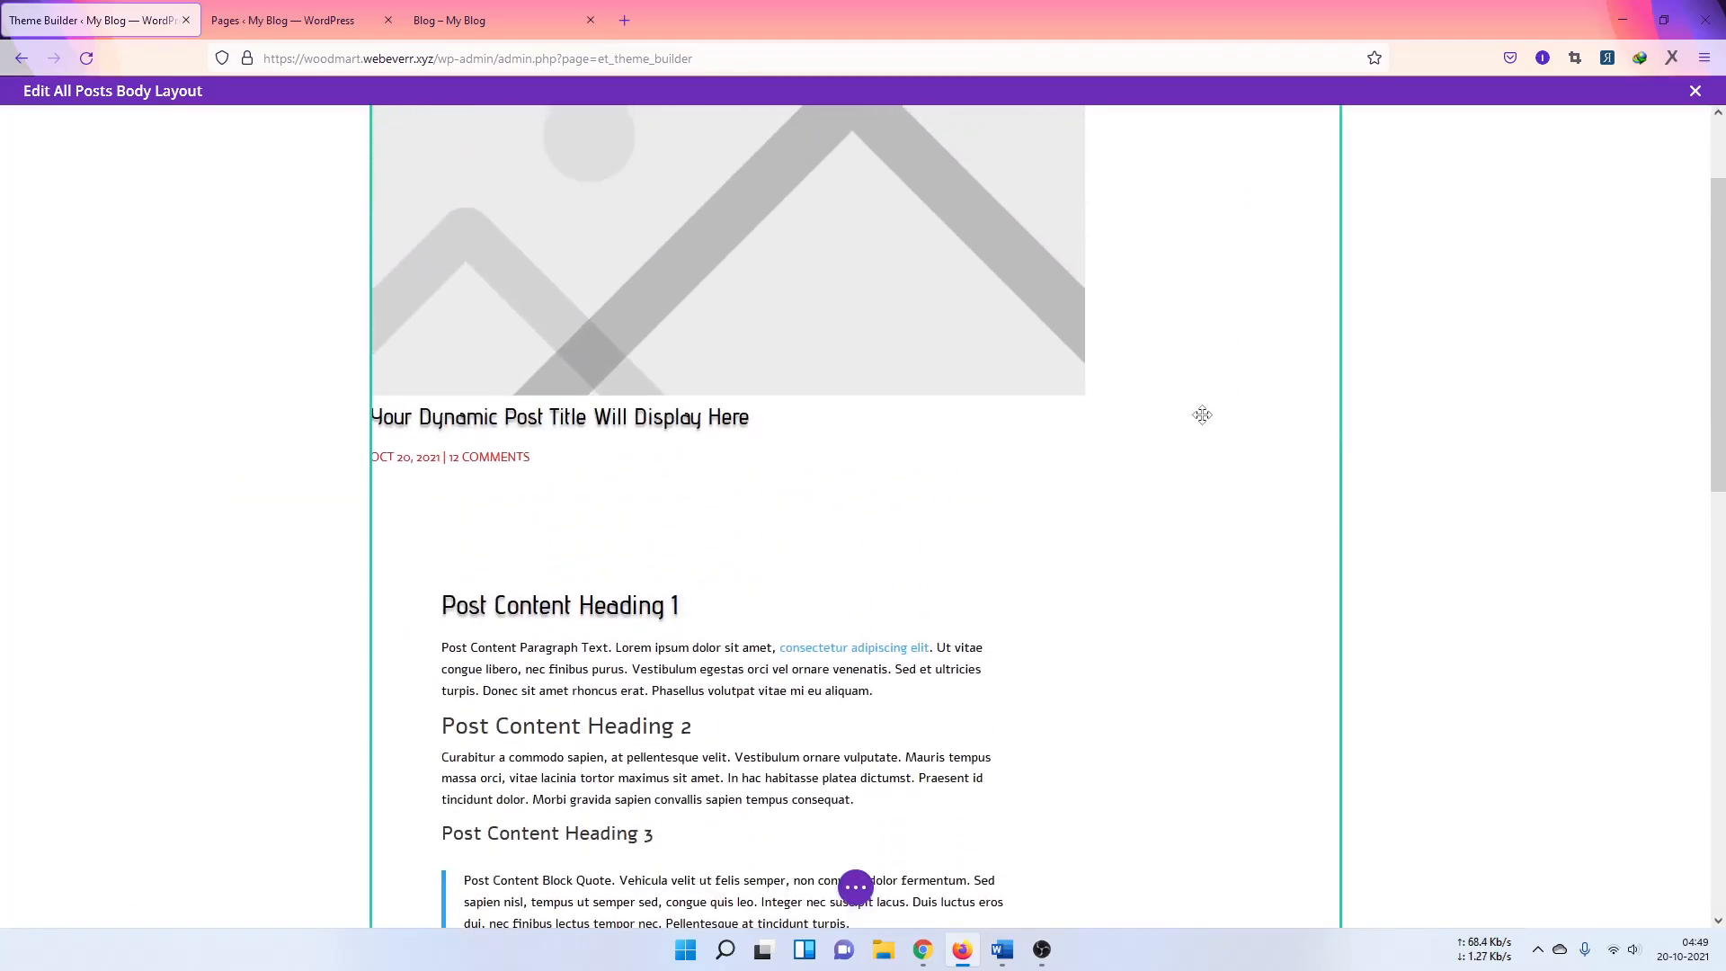
scroll(1205, 359, up, 2)
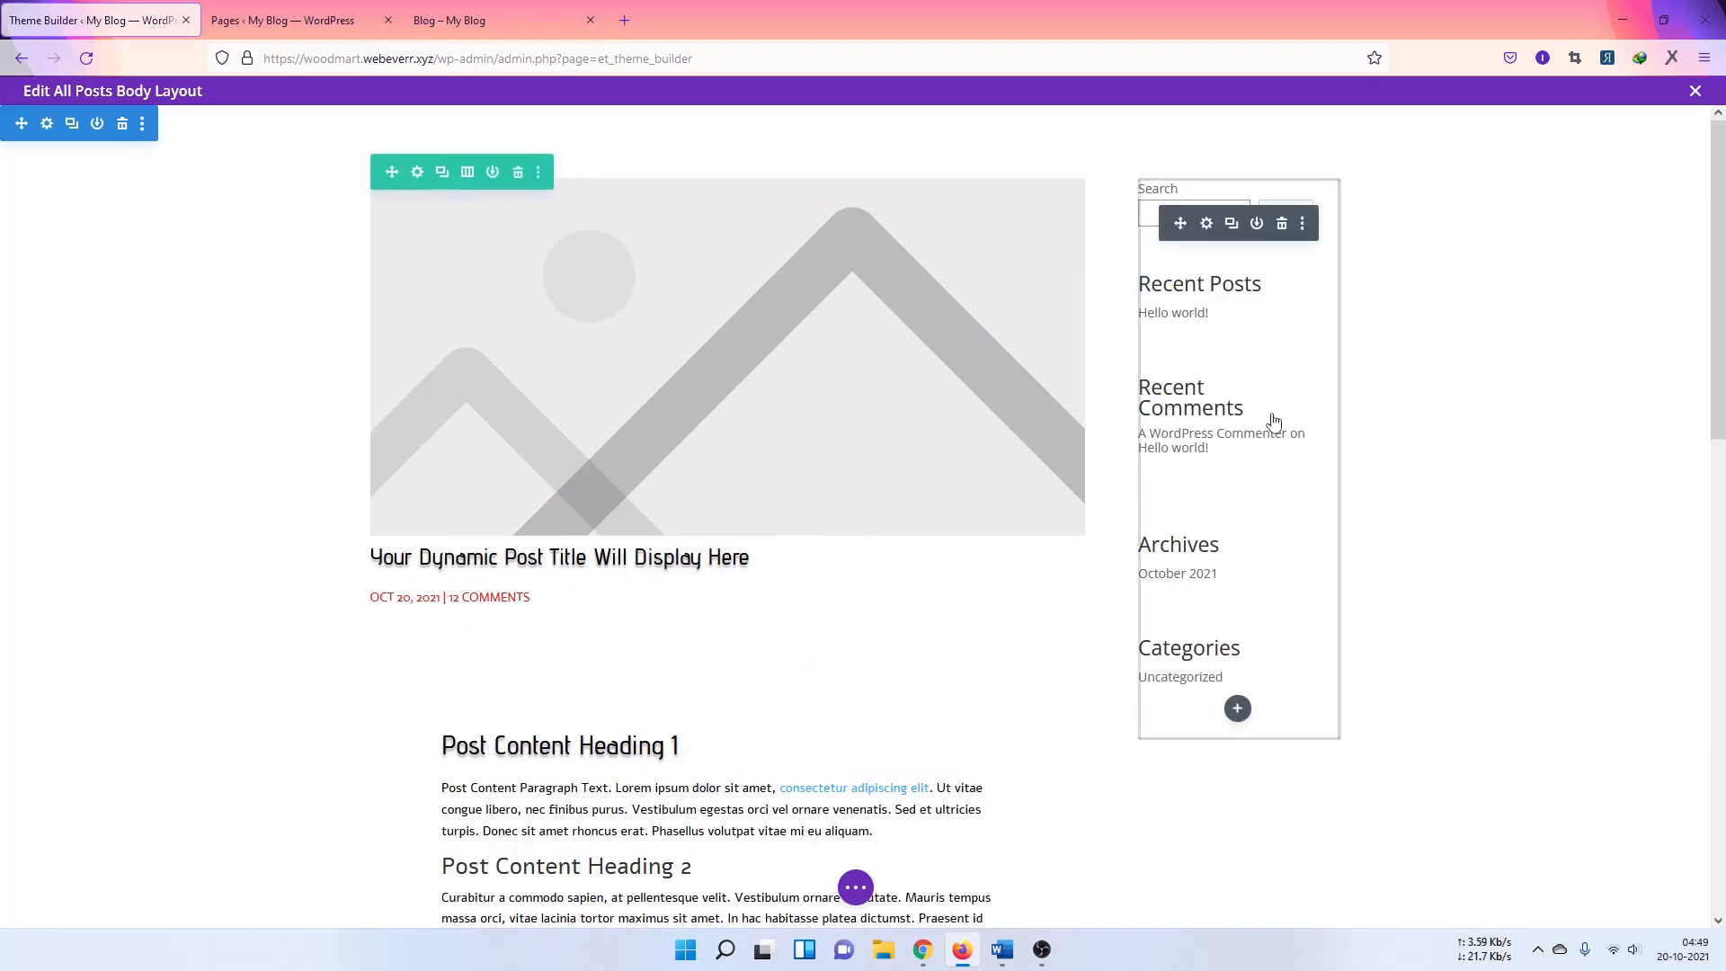
Step: Open the Sizing design options of the row containing the post and sidebar columns
click(417, 174)
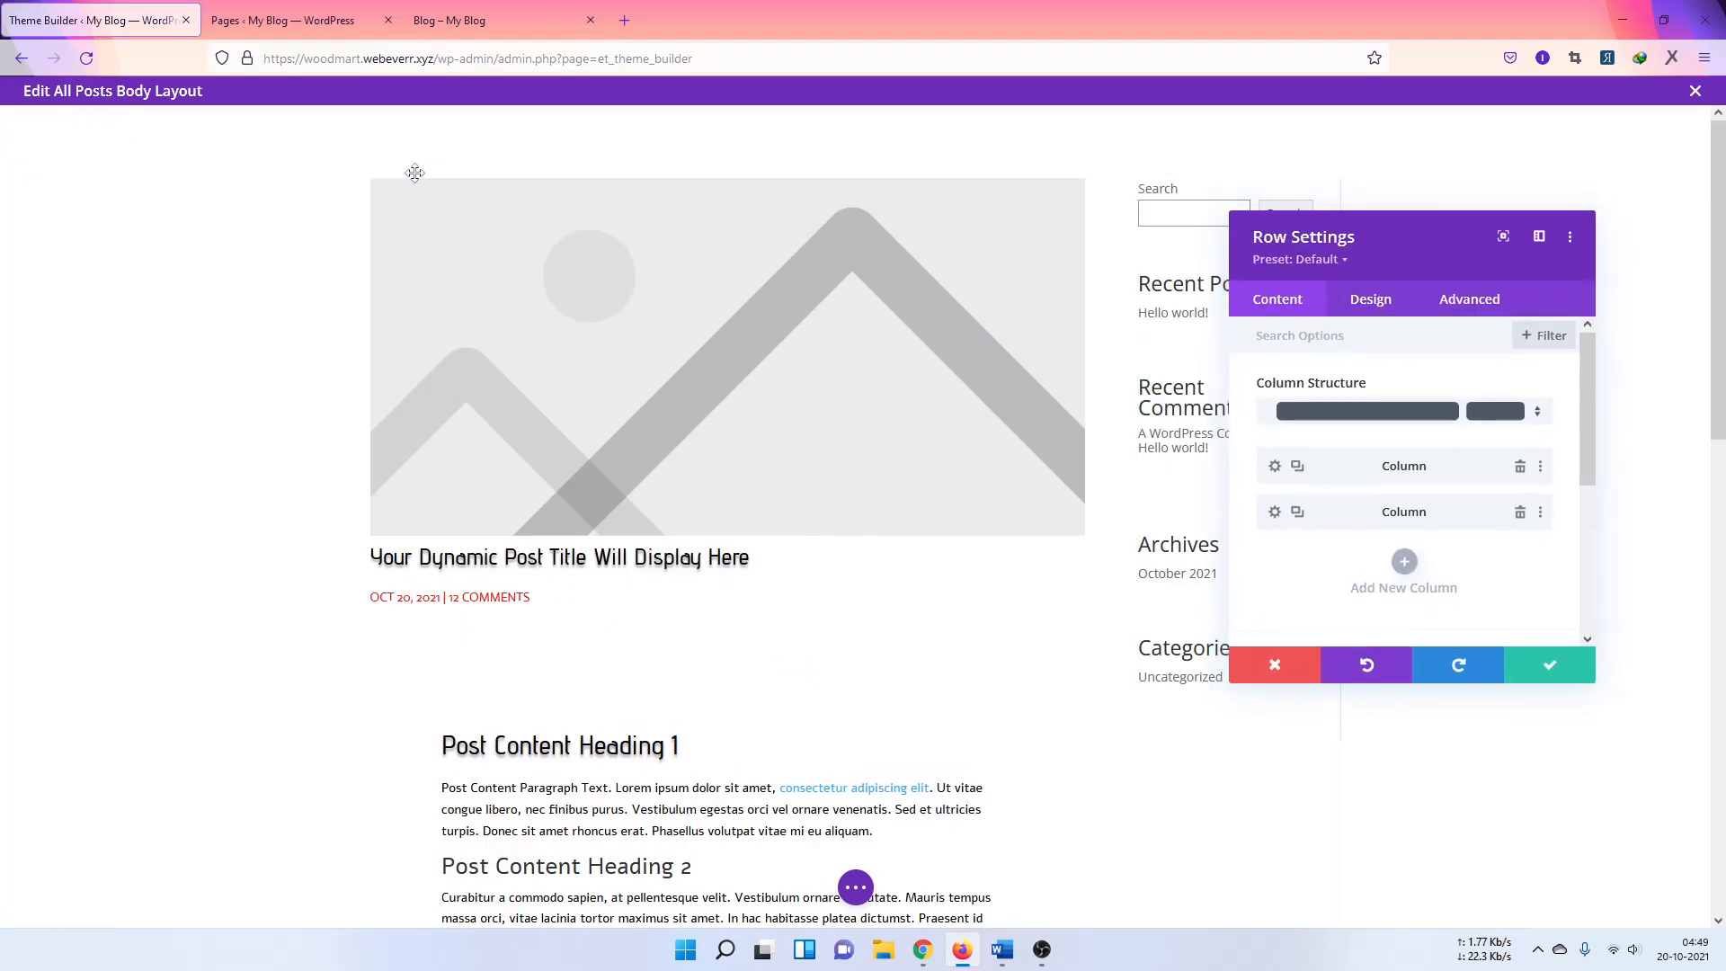
click(1401, 305)
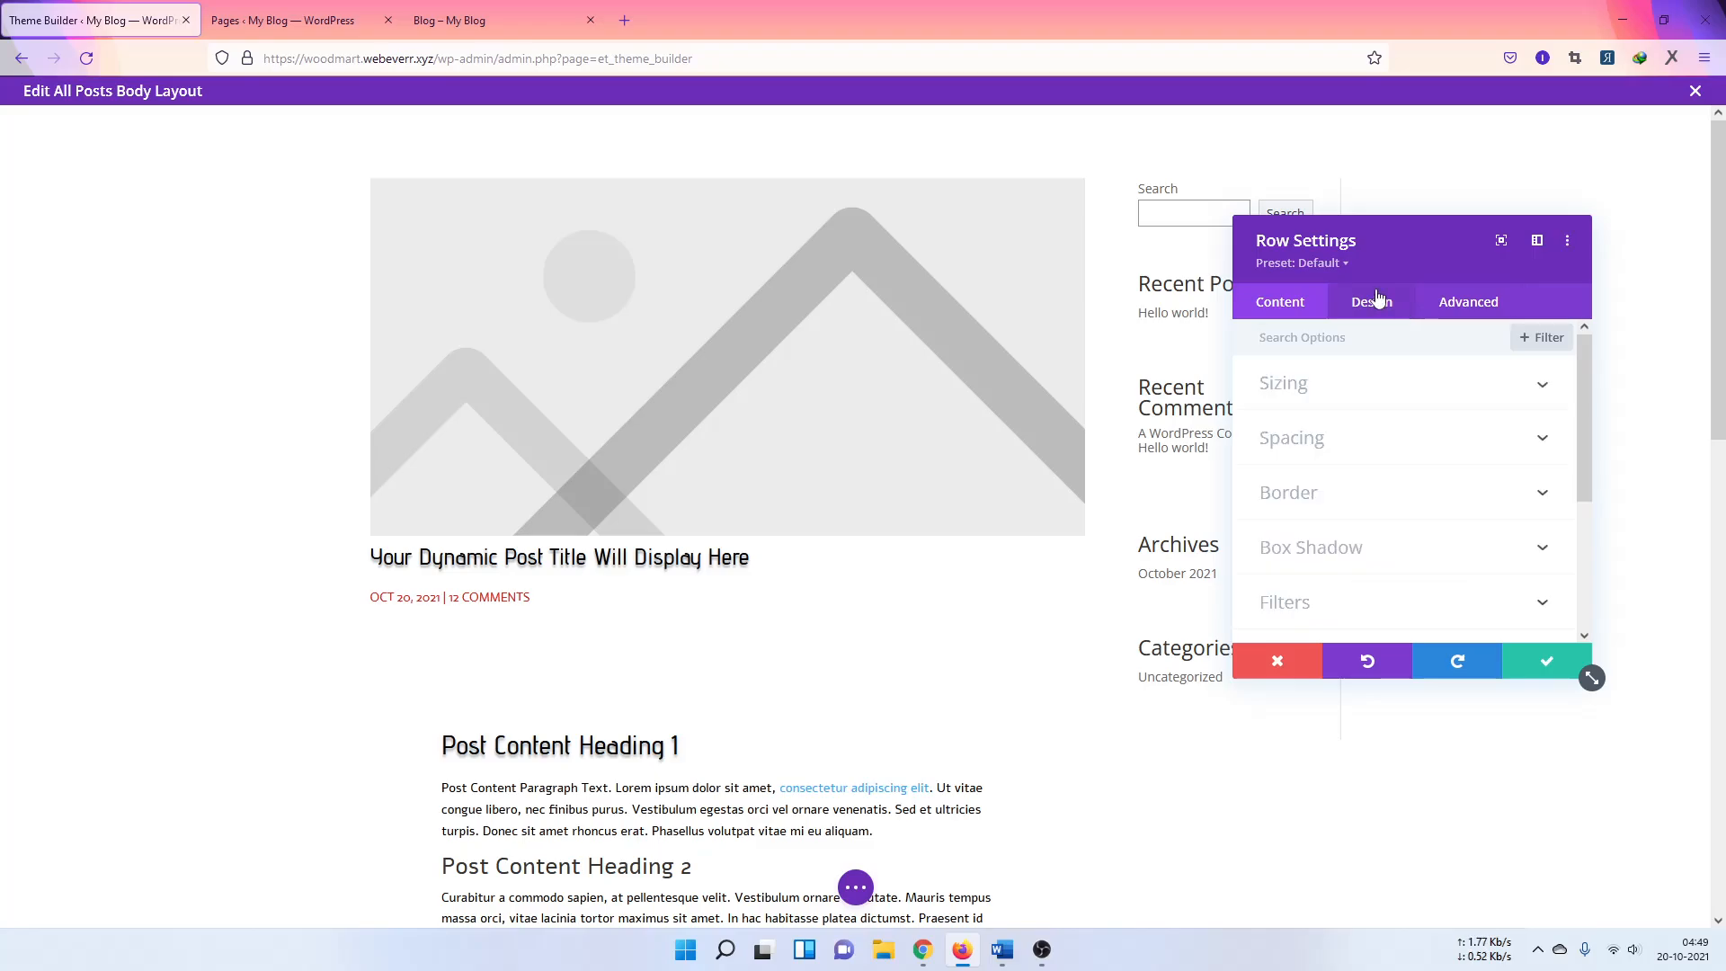
click(1310, 385)
scroll(1375, 467, down, 2)
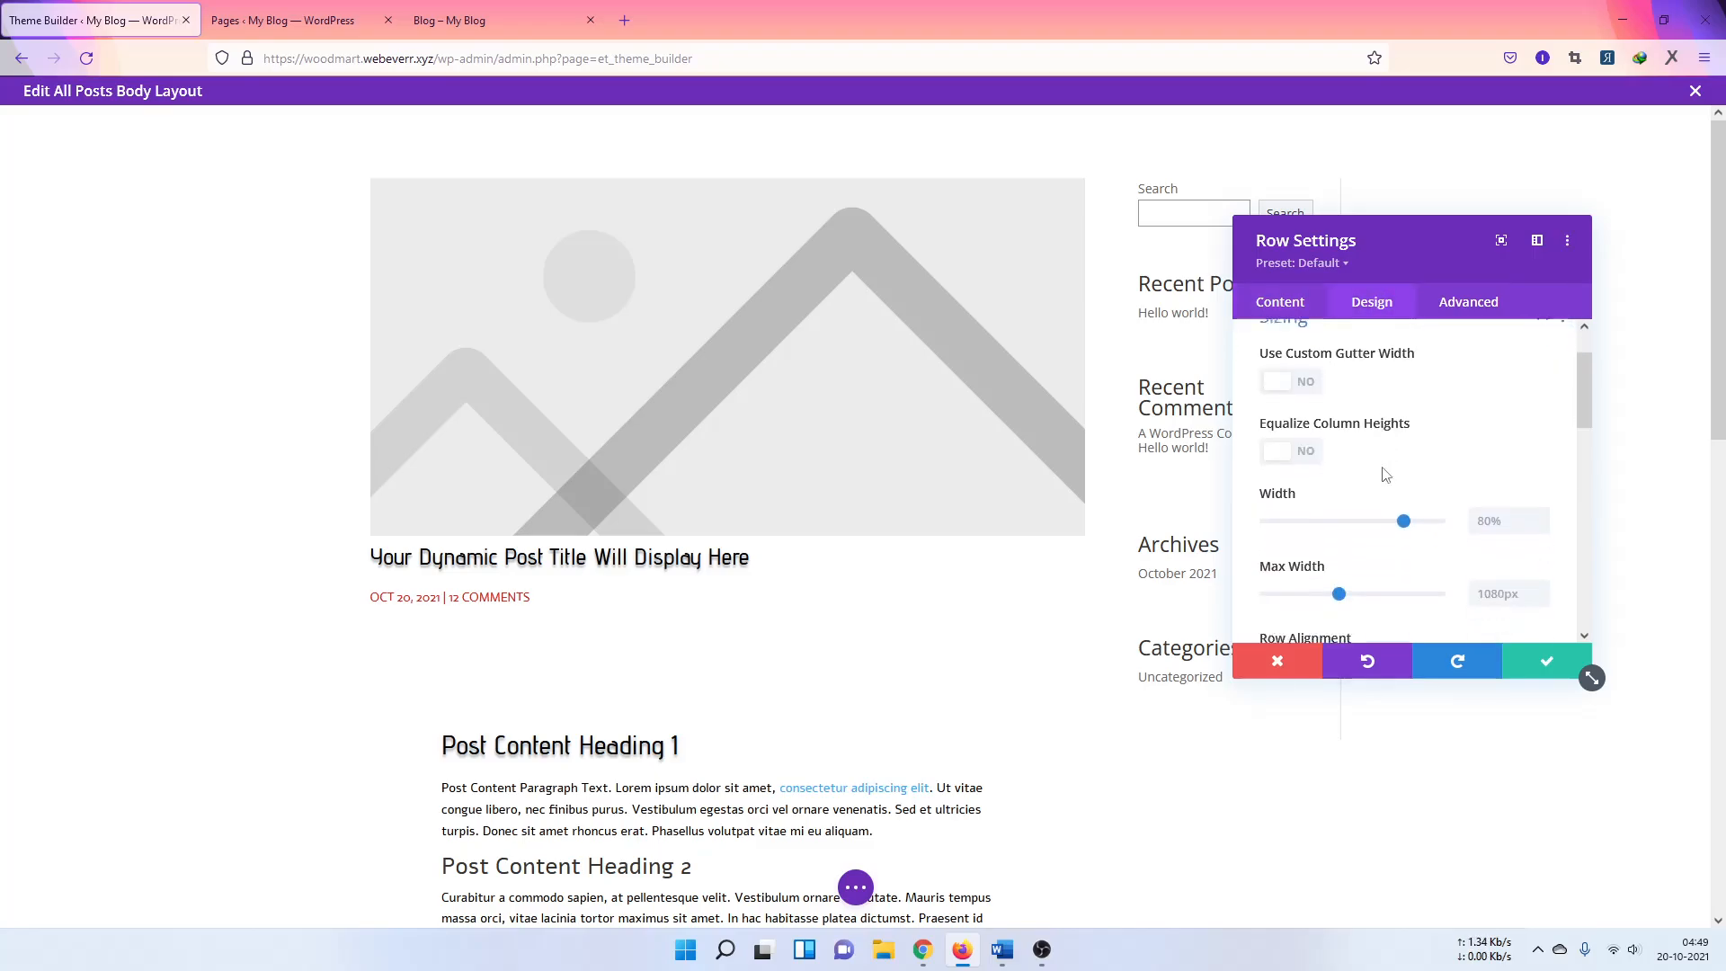
Step: Try a maximum width of 1168px for the row and clear it again
click(1441, 489)
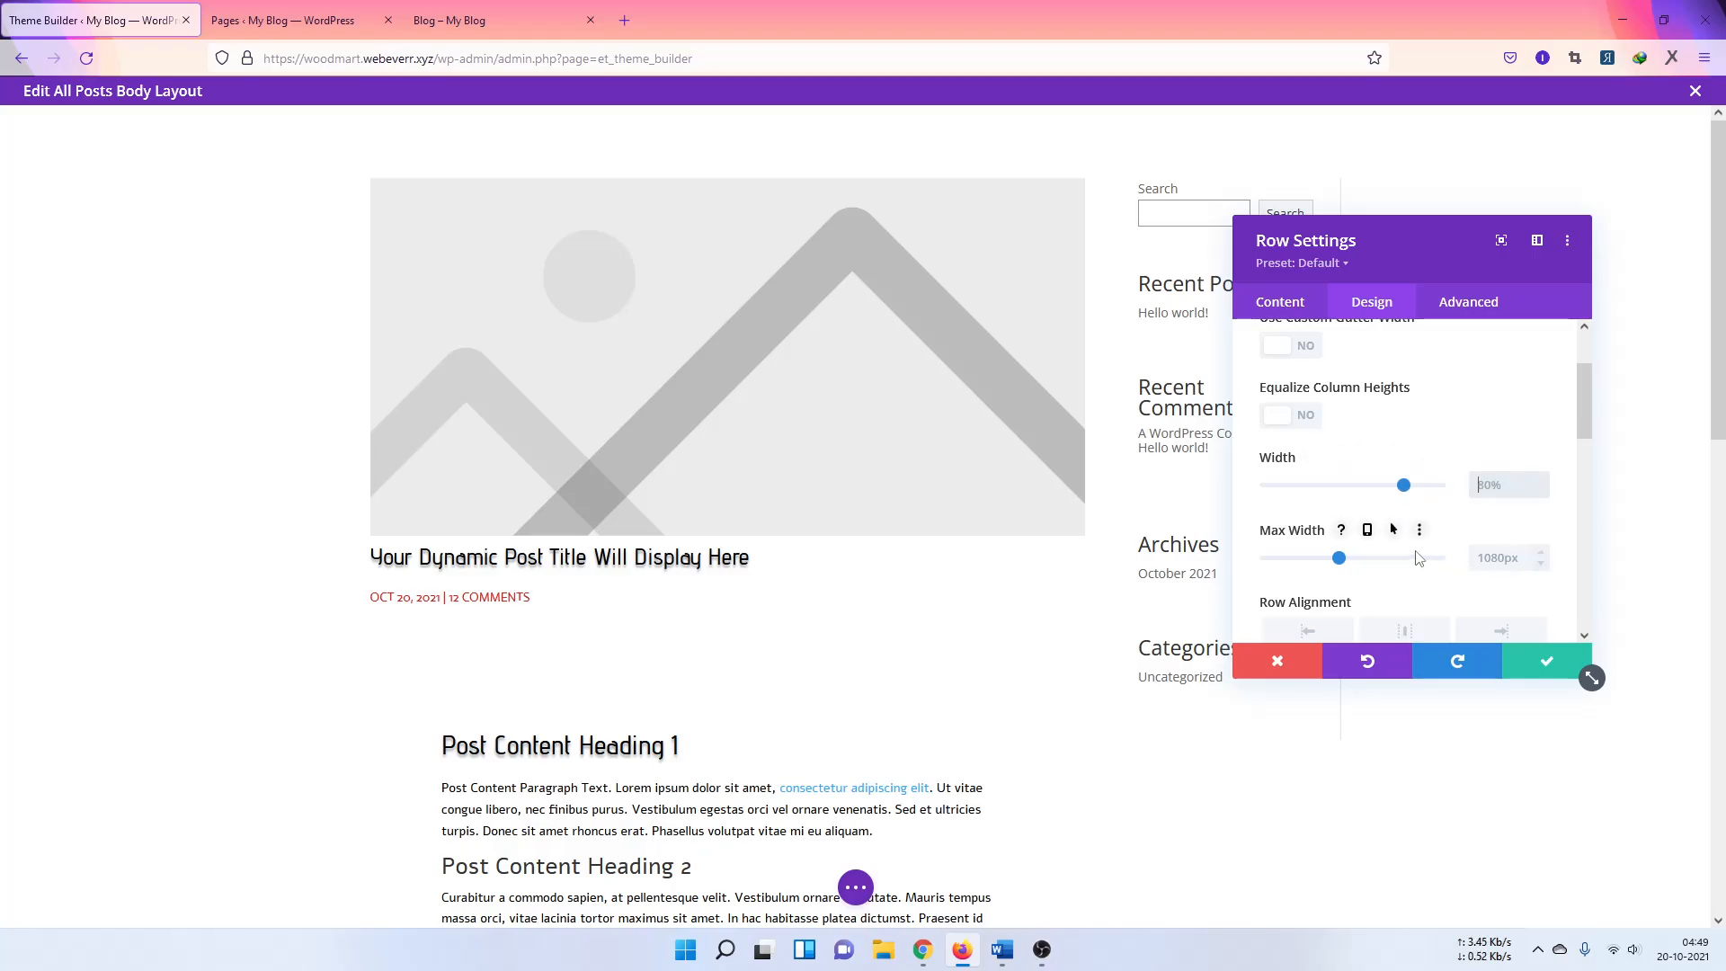
drag(1341, 559, 1347, 563)
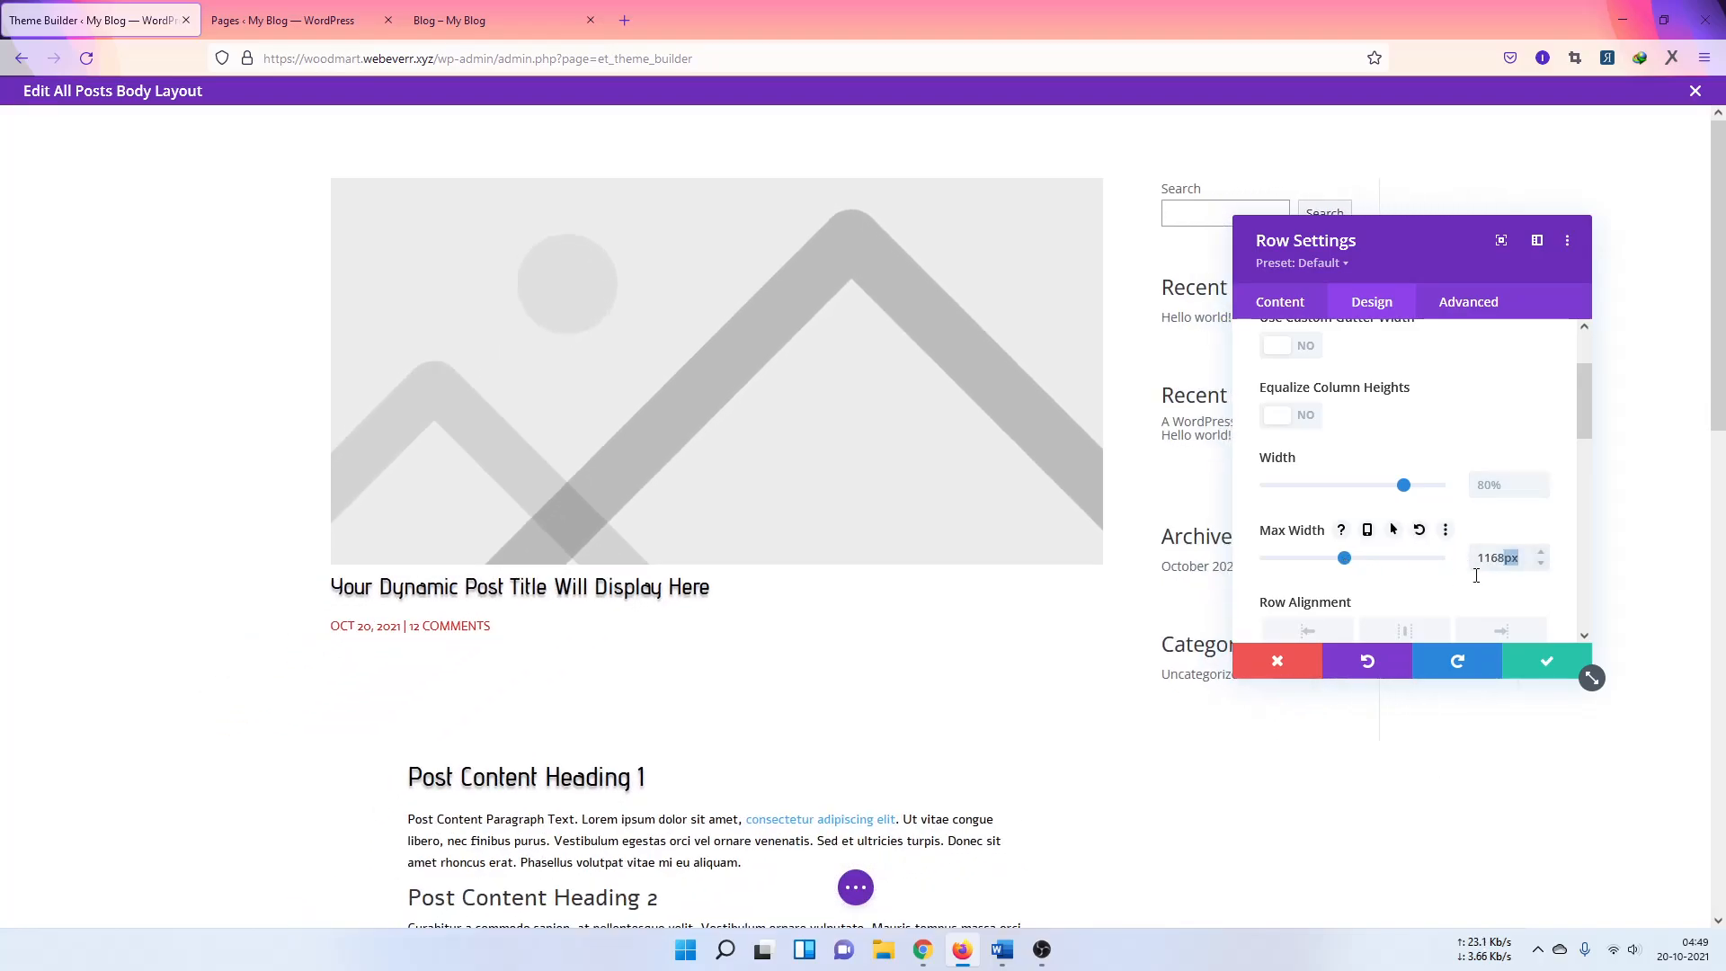
drag(1476, 575, 1472, 578)
key(BackSpace)
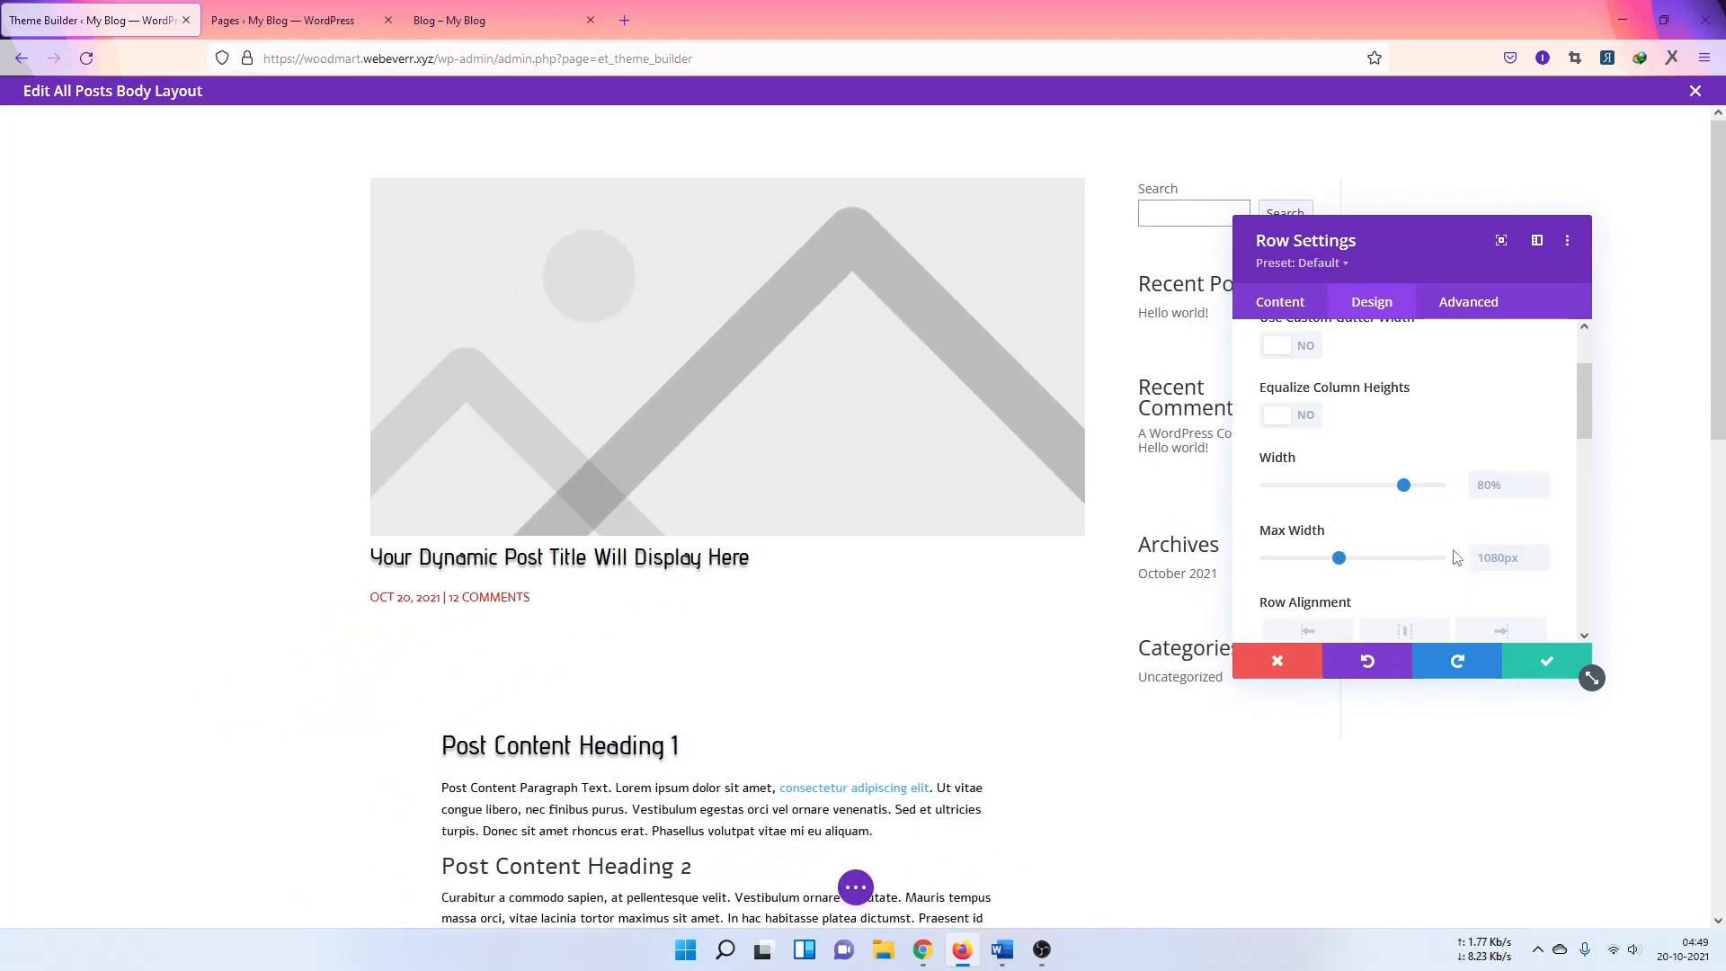
Step: Enable a custom gutter width for the row, set it to 2, and save the row settings
scroll(1317, 499, up, 2)
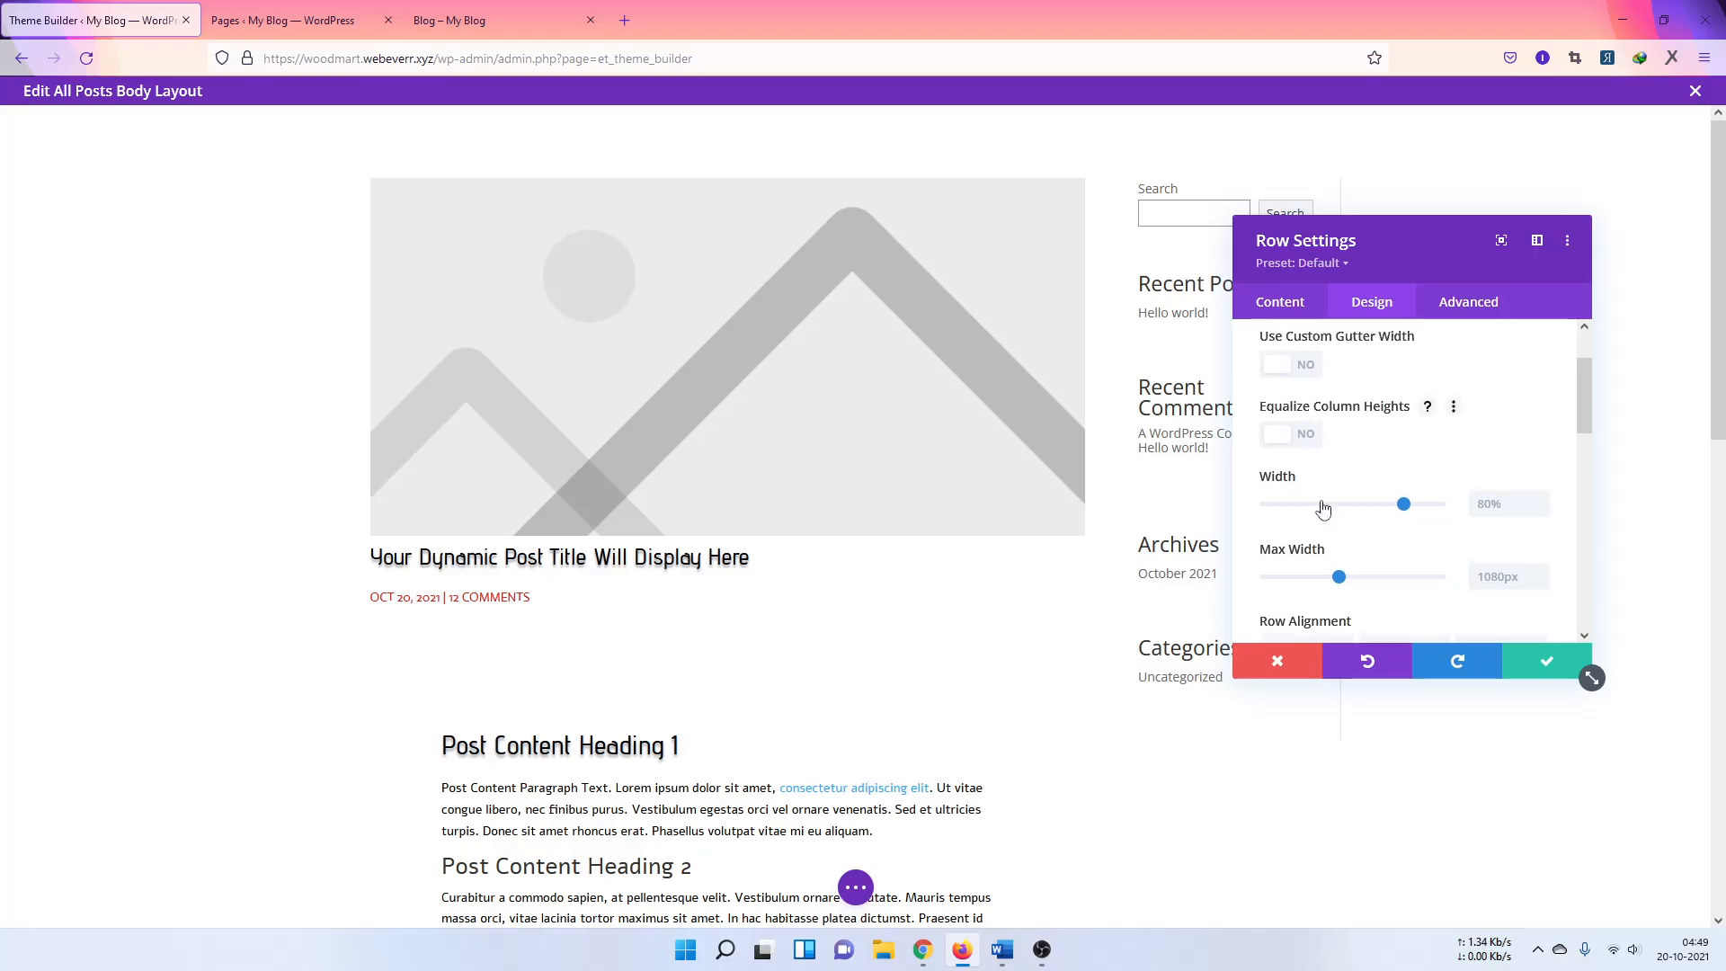
click(1309, 449)
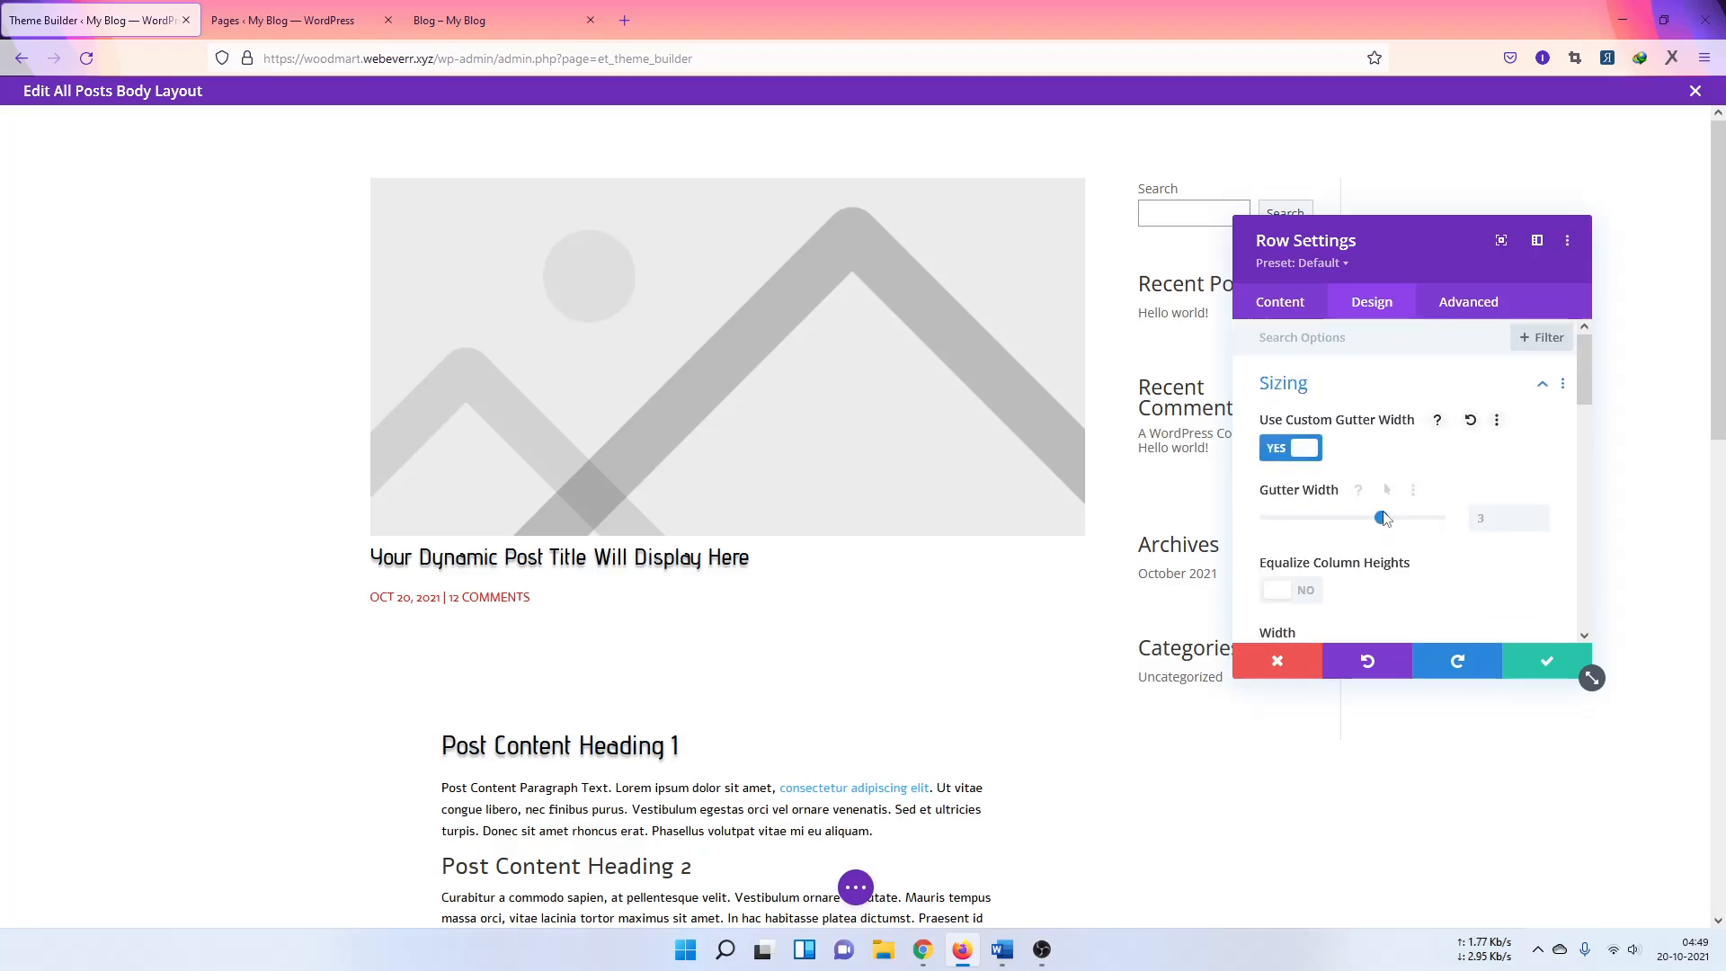
drag(1400, 524, 1481, 536)
drag(1367, 529, 1298, 538)
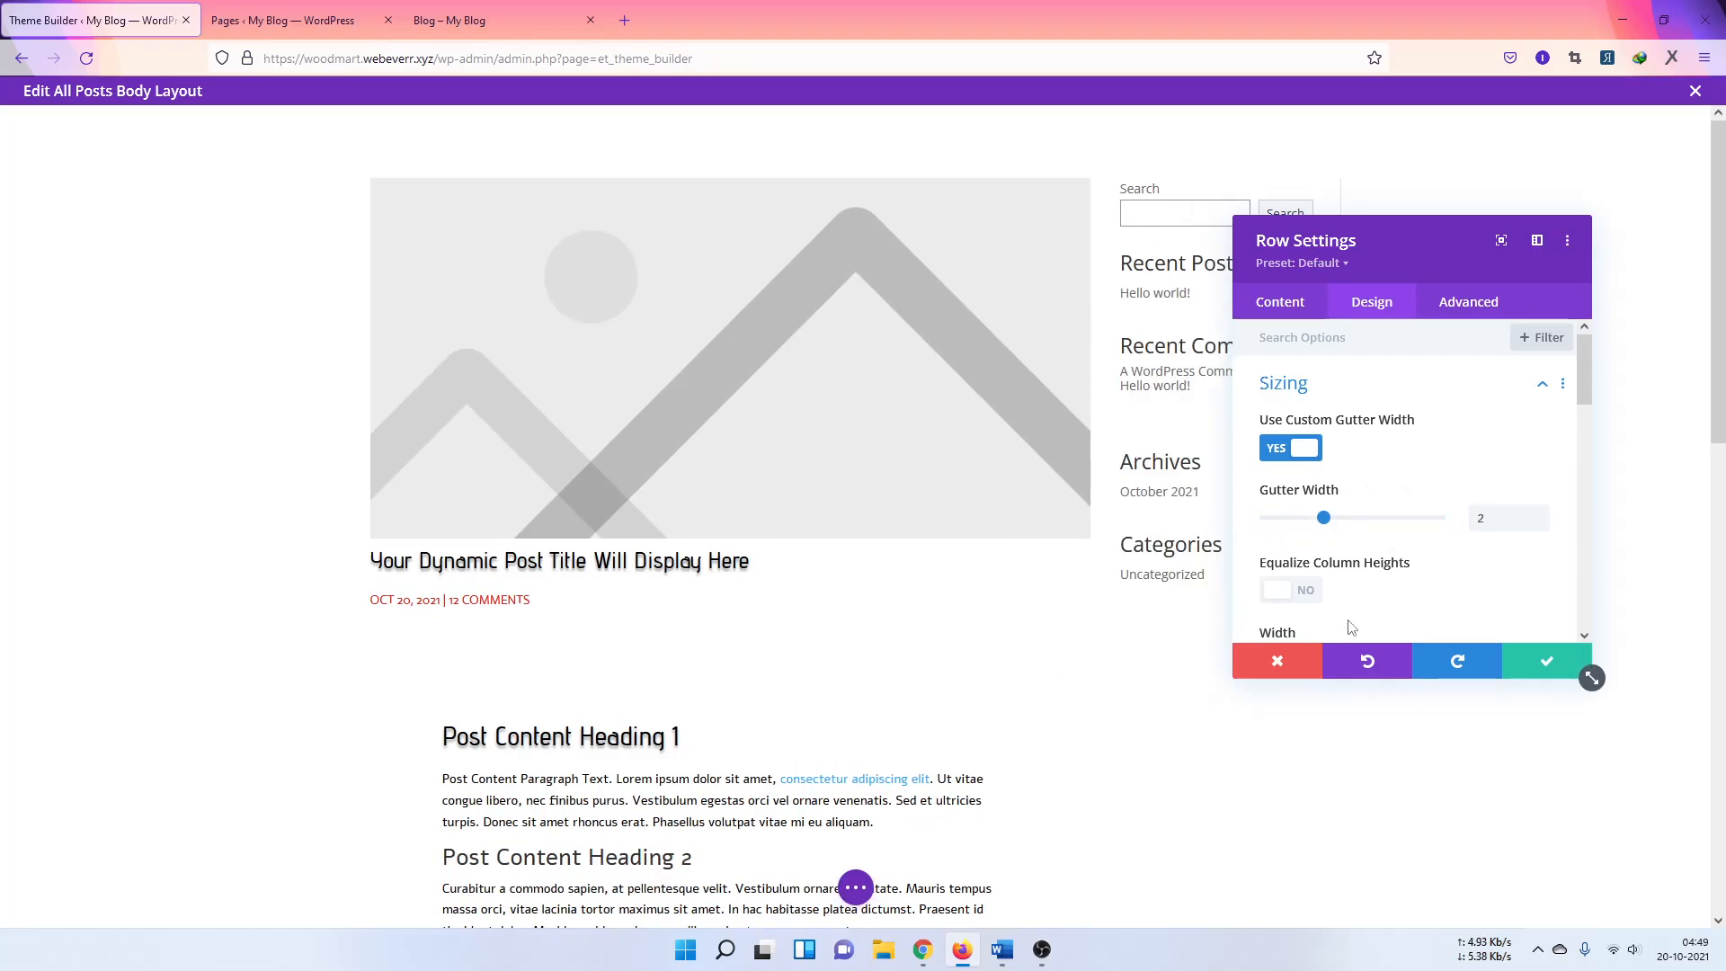
scroll(1435, 593, down, 10)
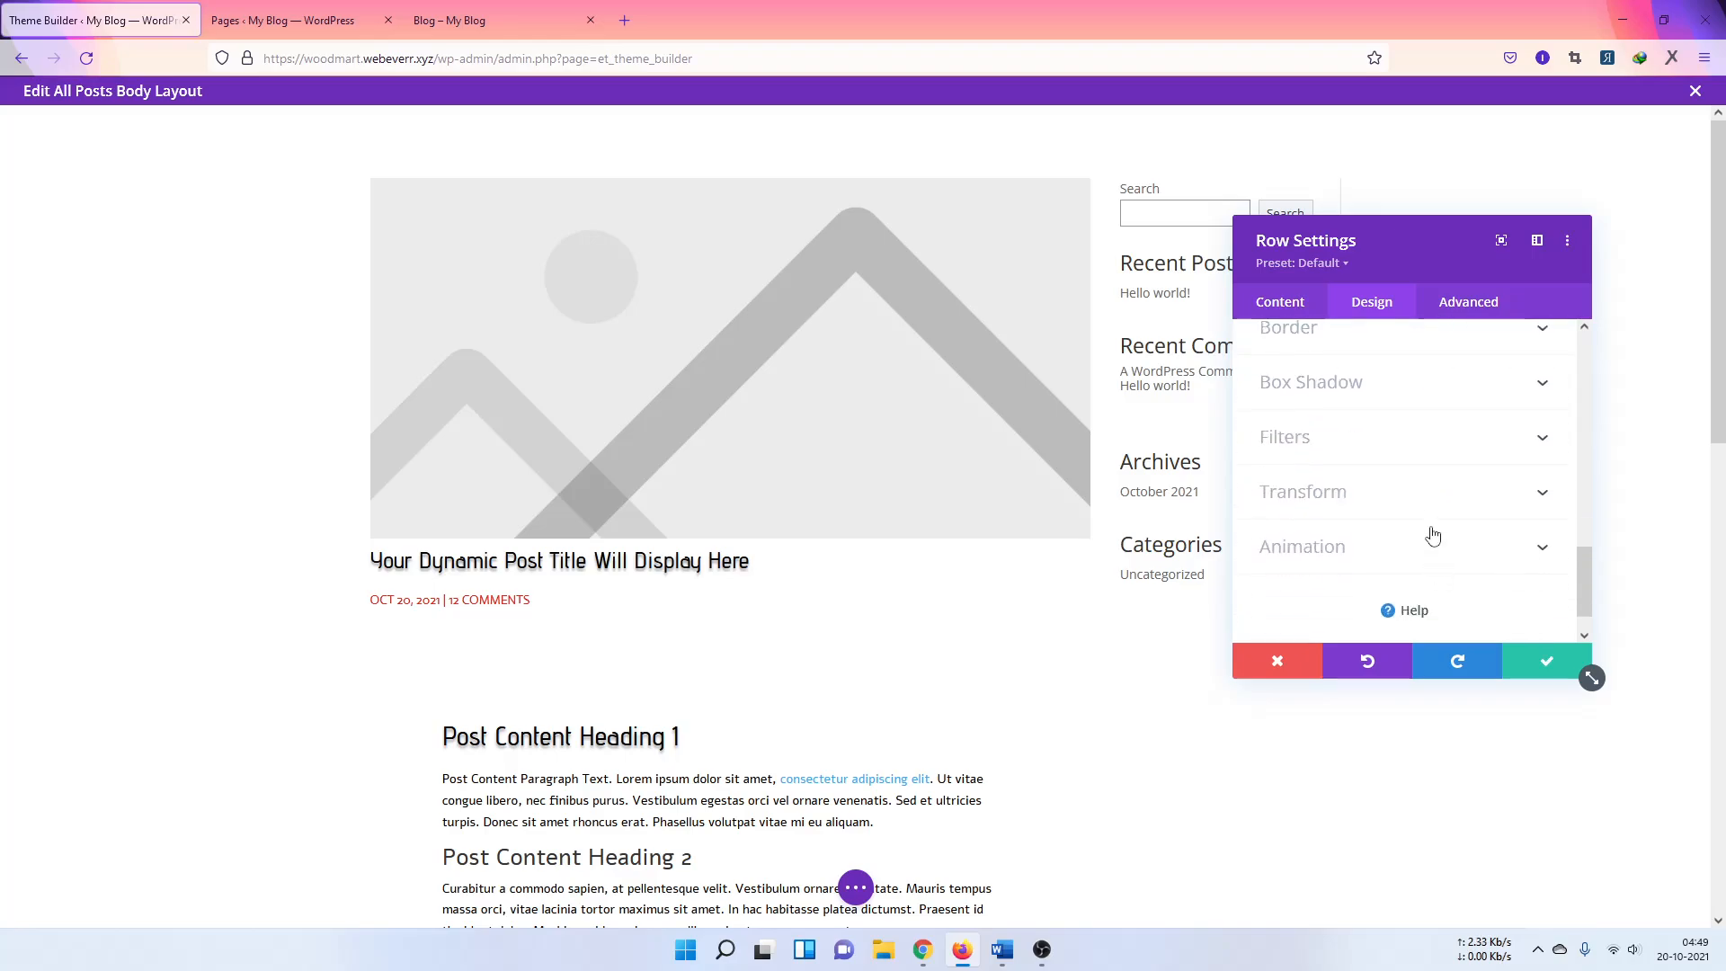
click(1538, 662)
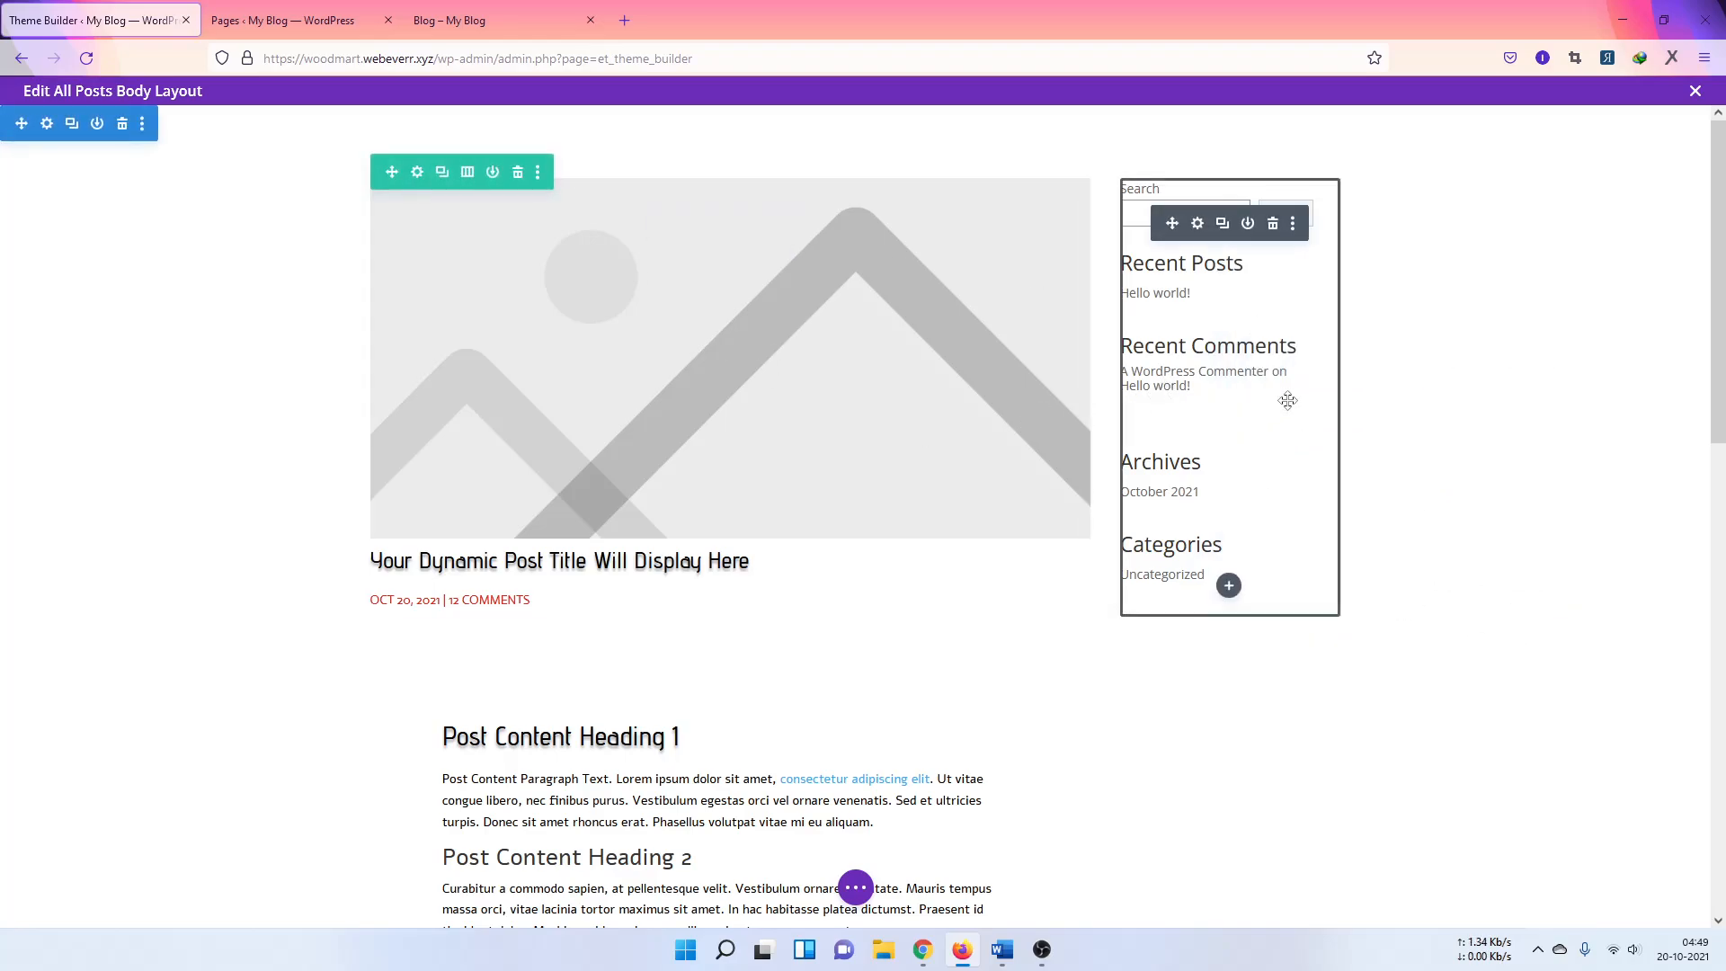
Step: Open the Sidebar module's design settings
mouse_move(1248, 235)
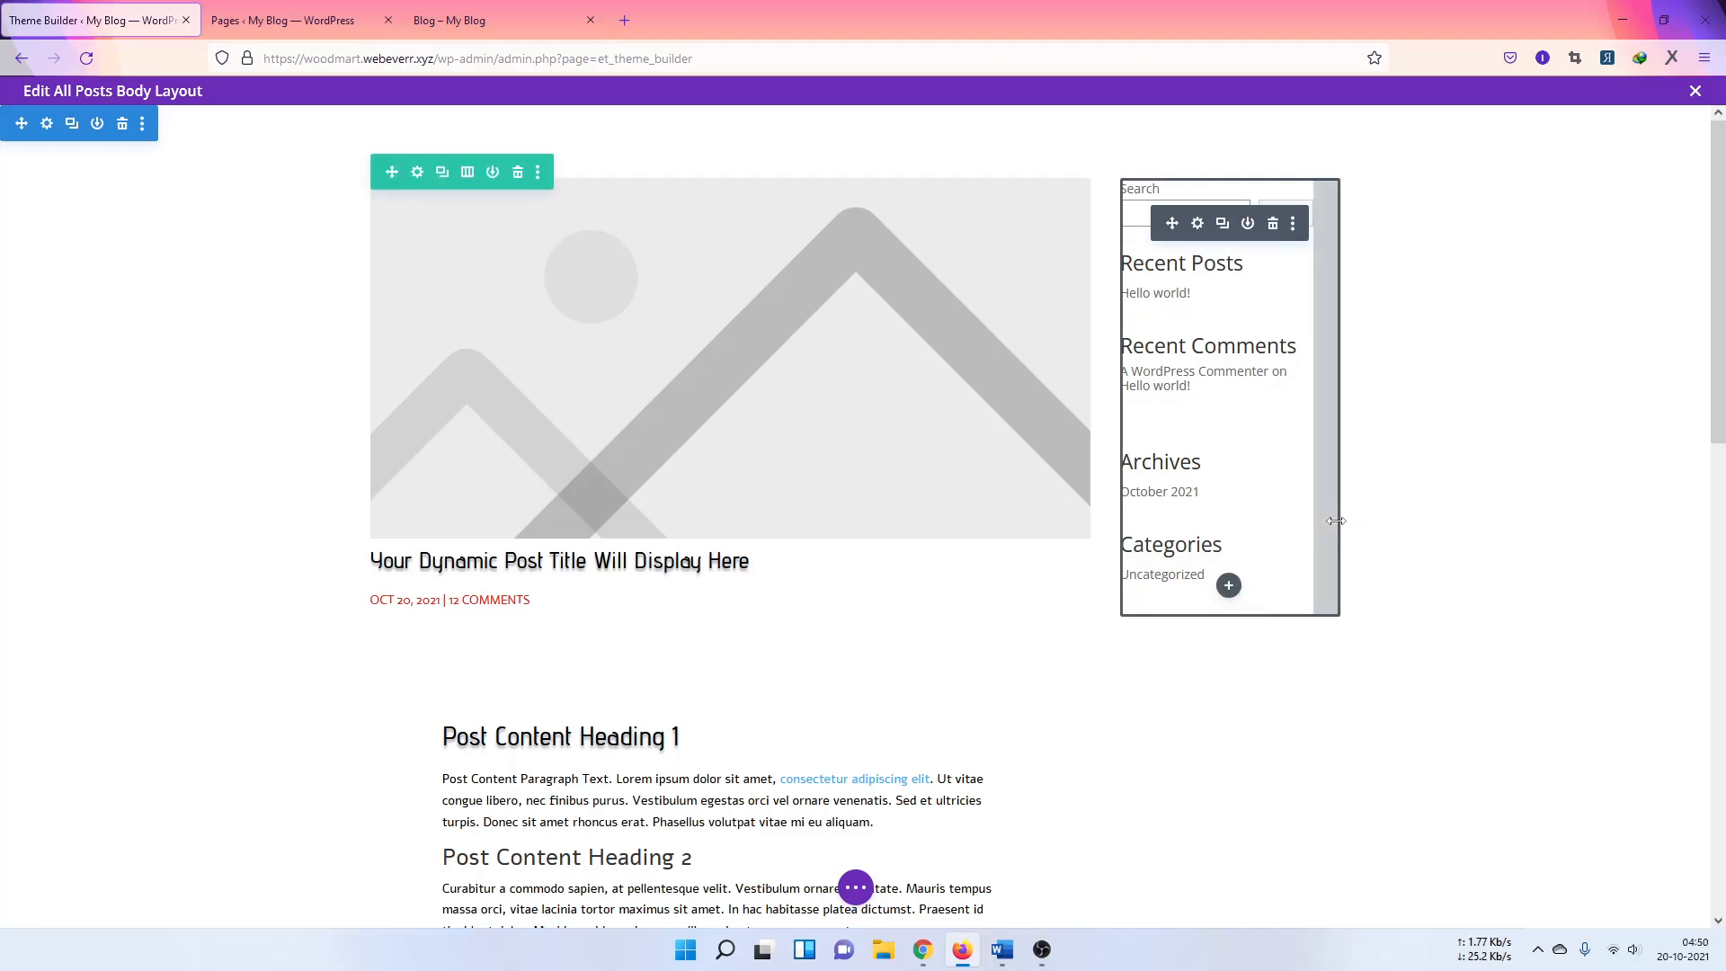
click(1198, 224)
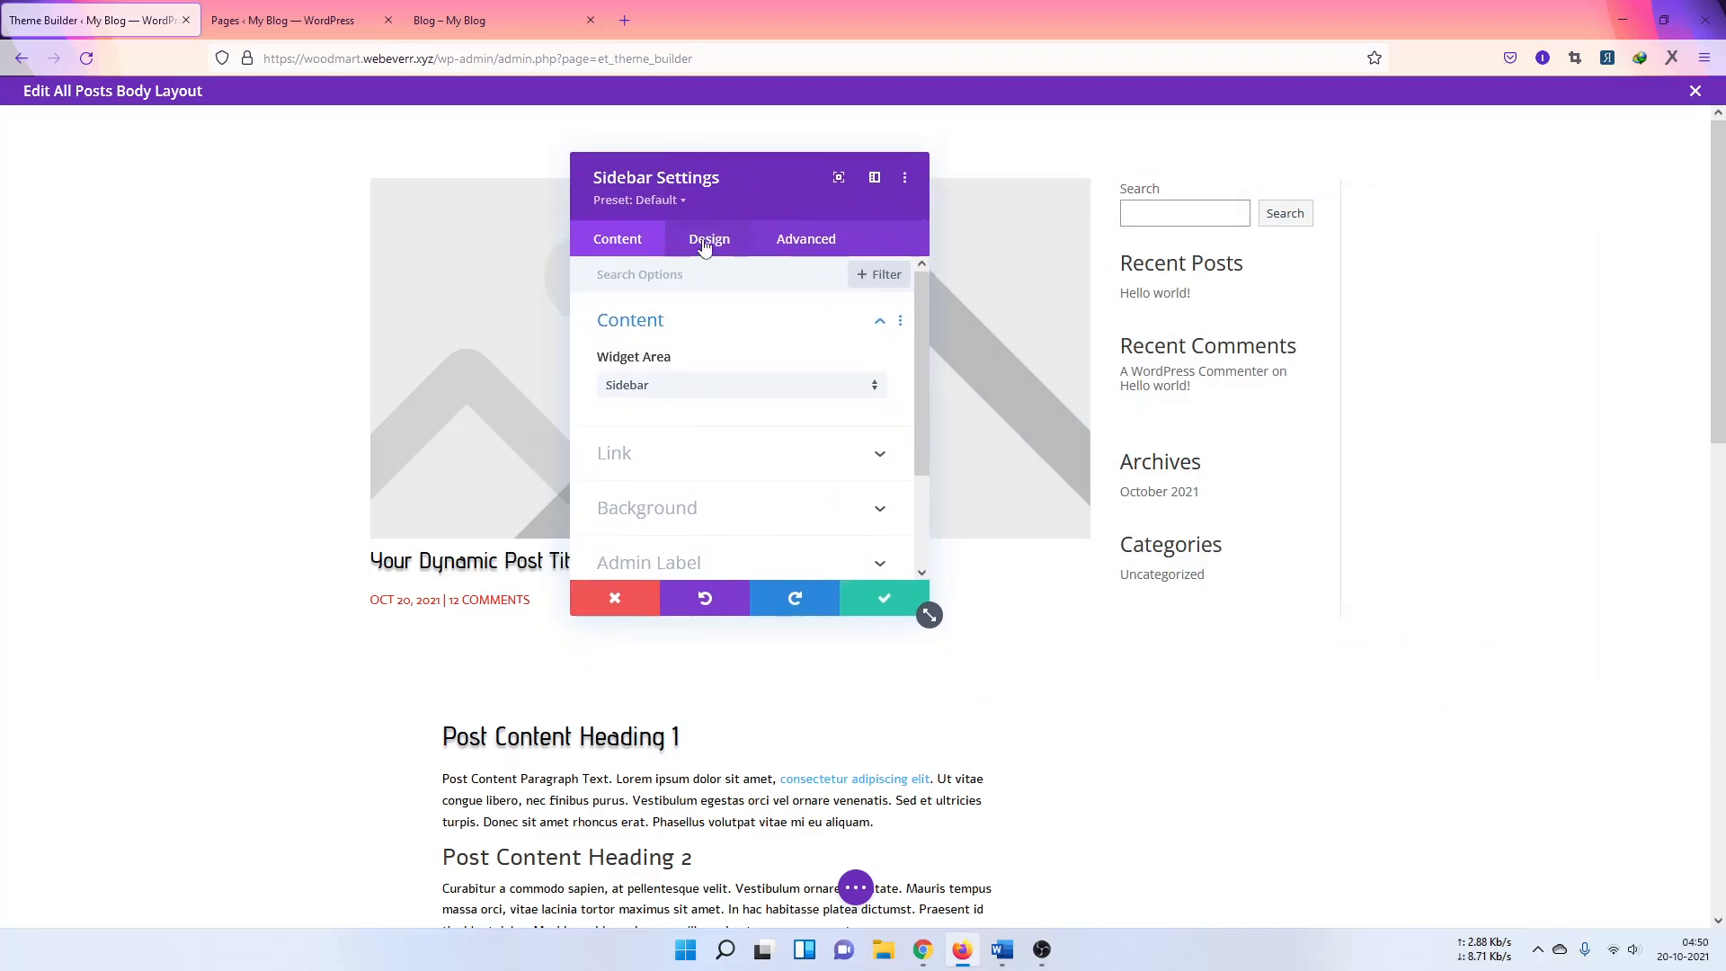
click(710, 240)
scroll(662, 478, down, 4)
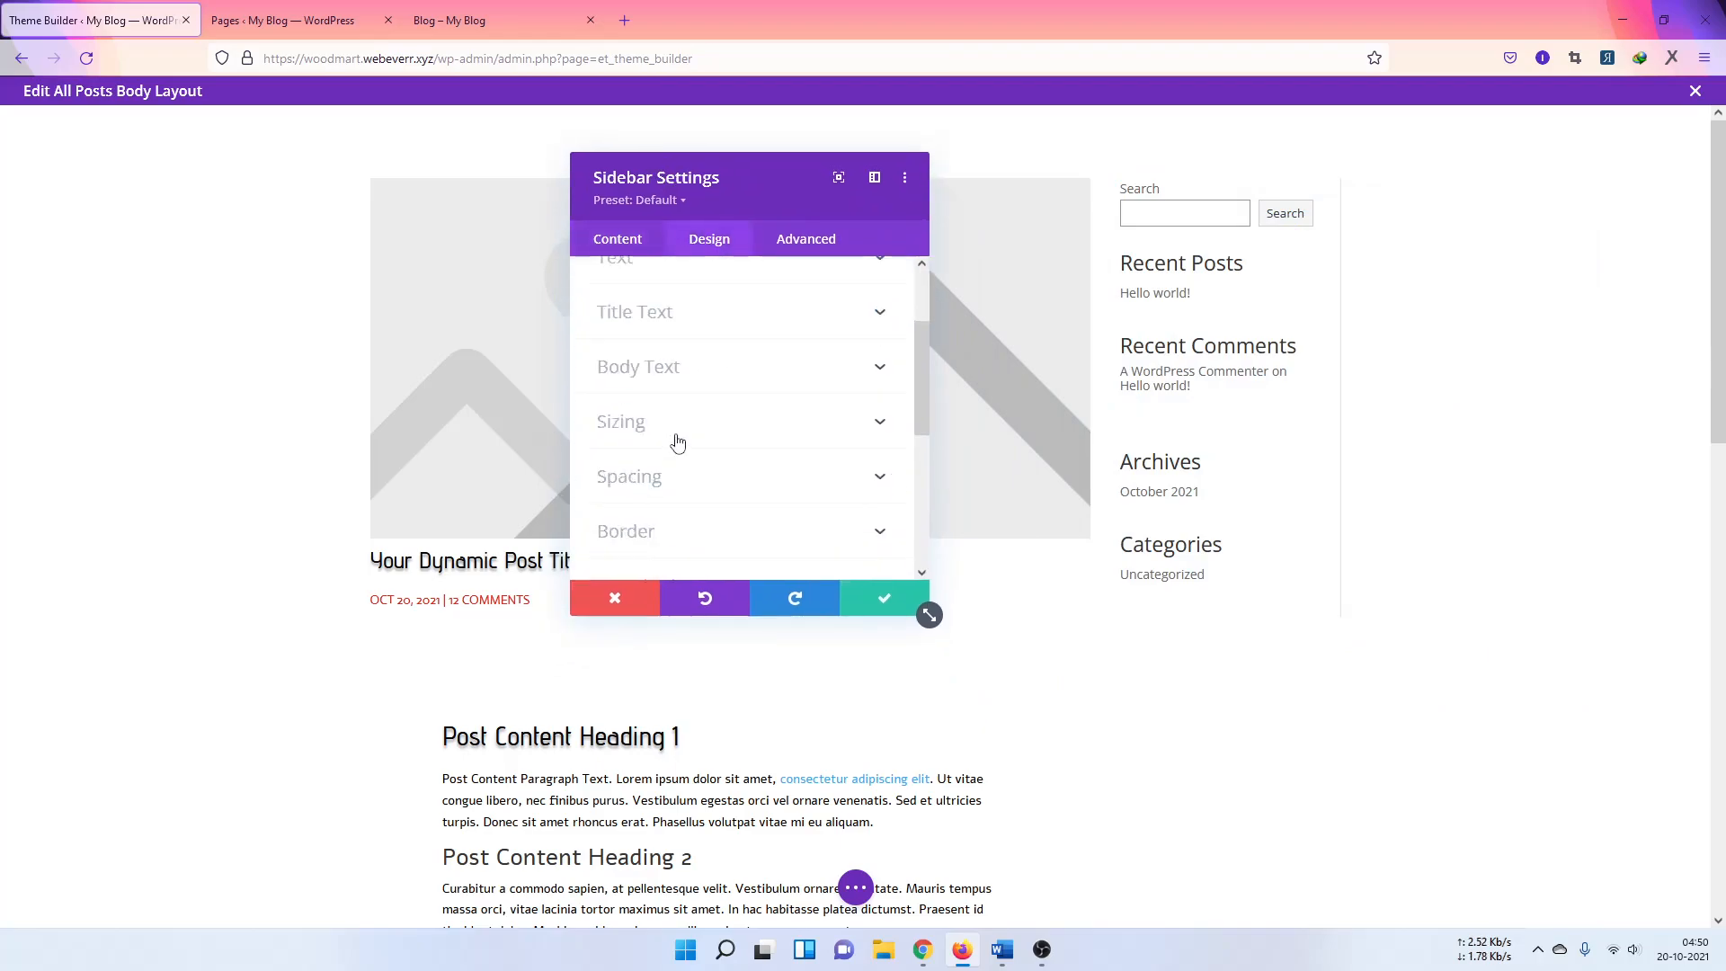
scroll(655, 495, down, 2)
scroll(657, 324, up, 4)
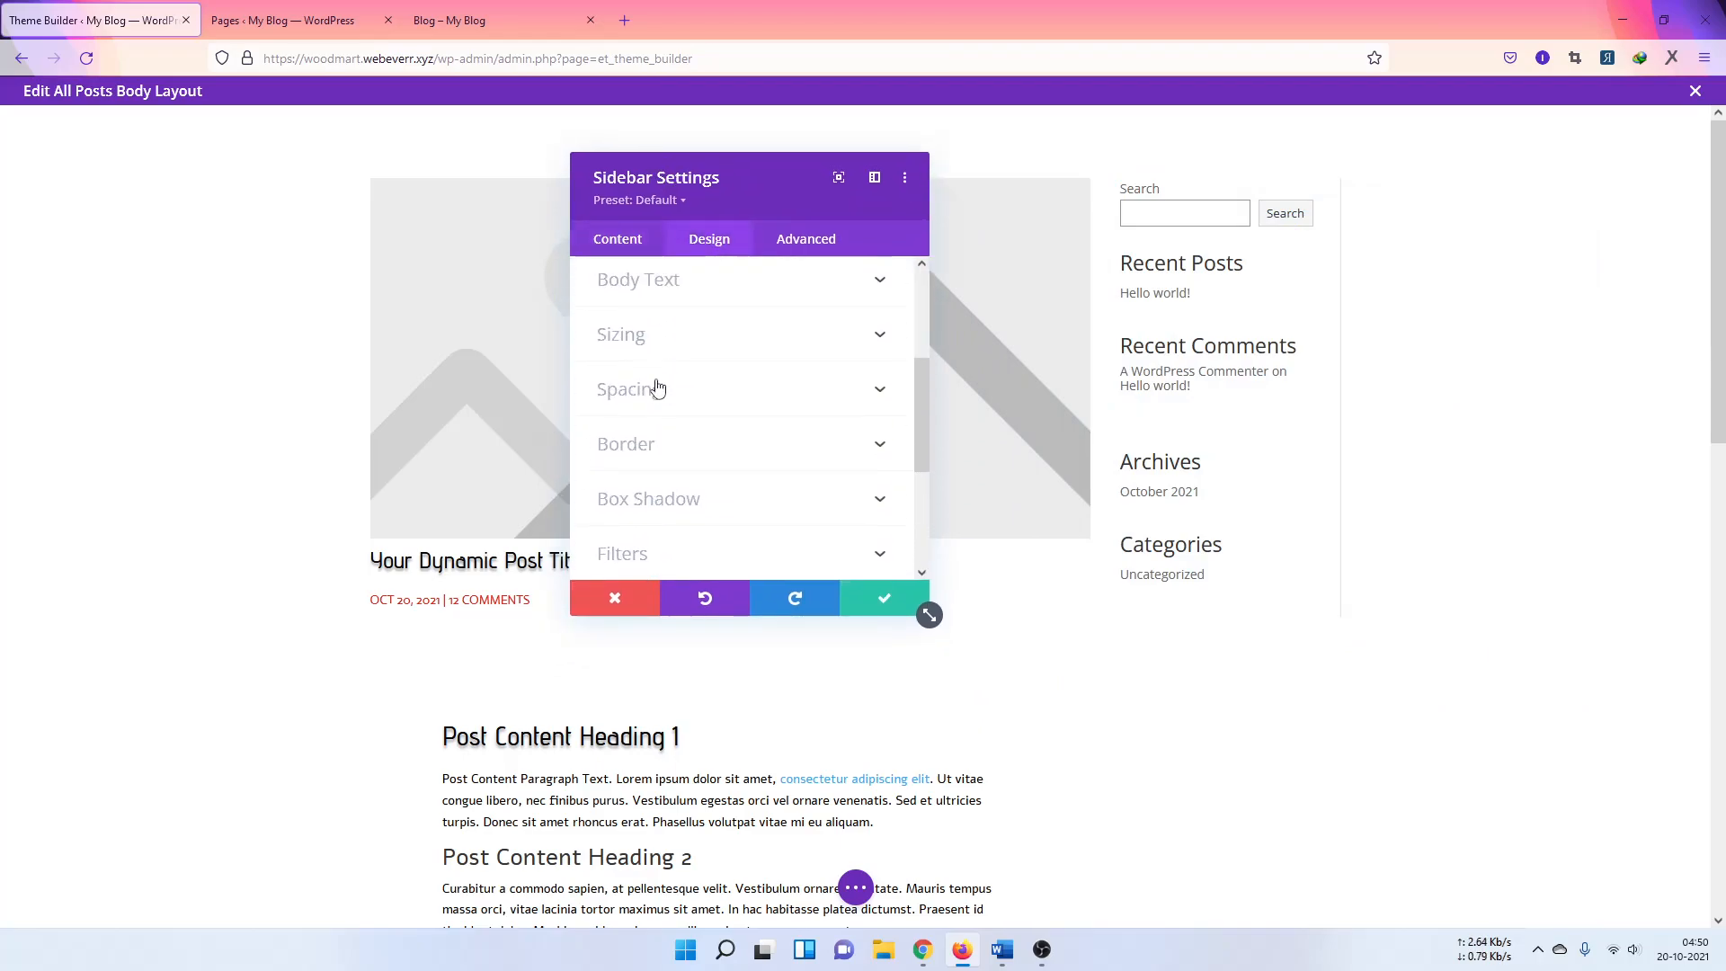
Step: Try the right, left and all-sides border options and 3px rounded corners on the Sidebar module
click(661, 446)
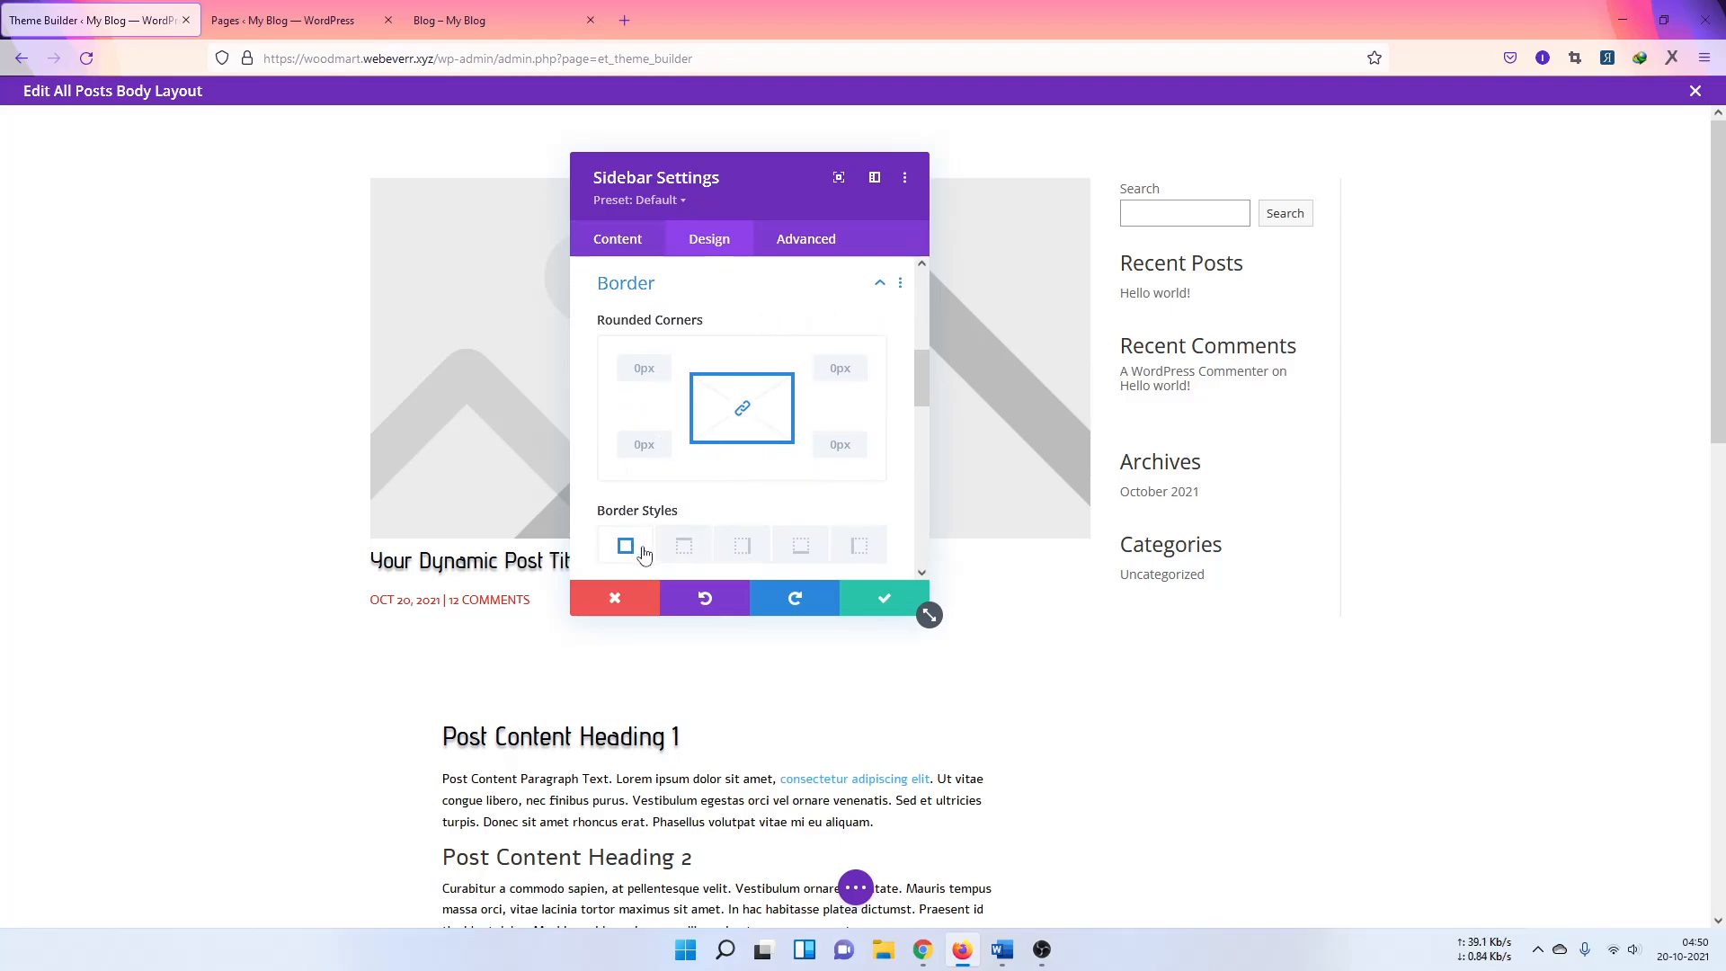
click(742, 546)
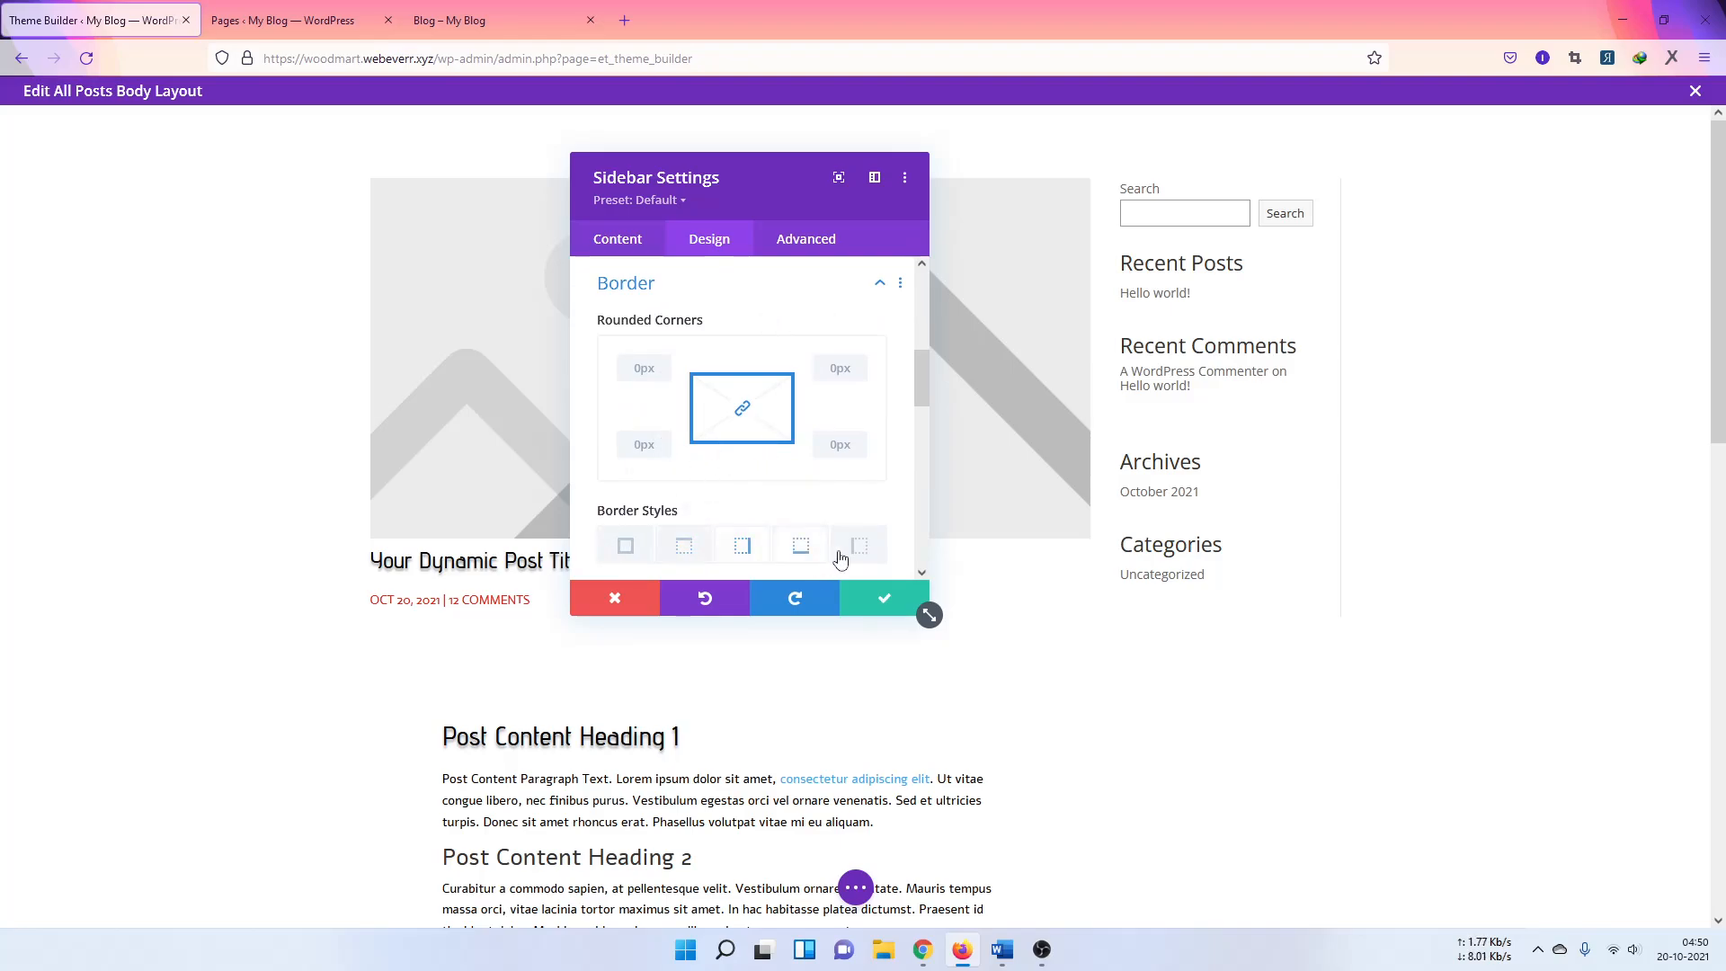
click(846, 557)
click(649, 550)
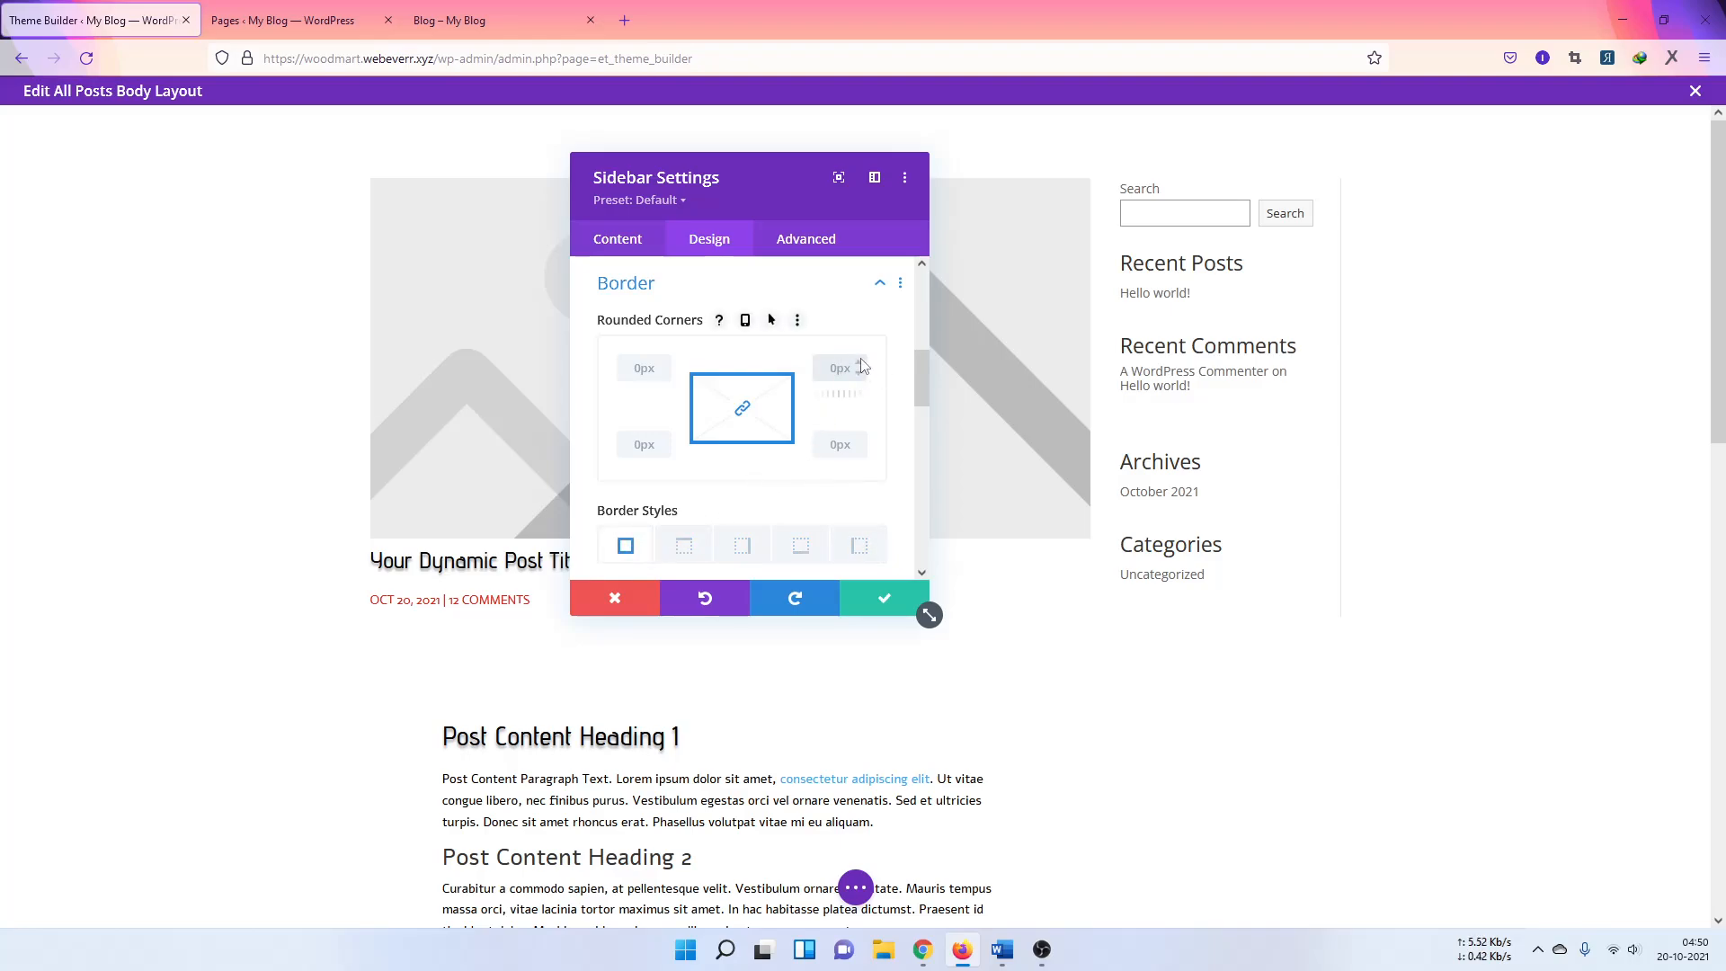
drag(862, 365, 859, 362)
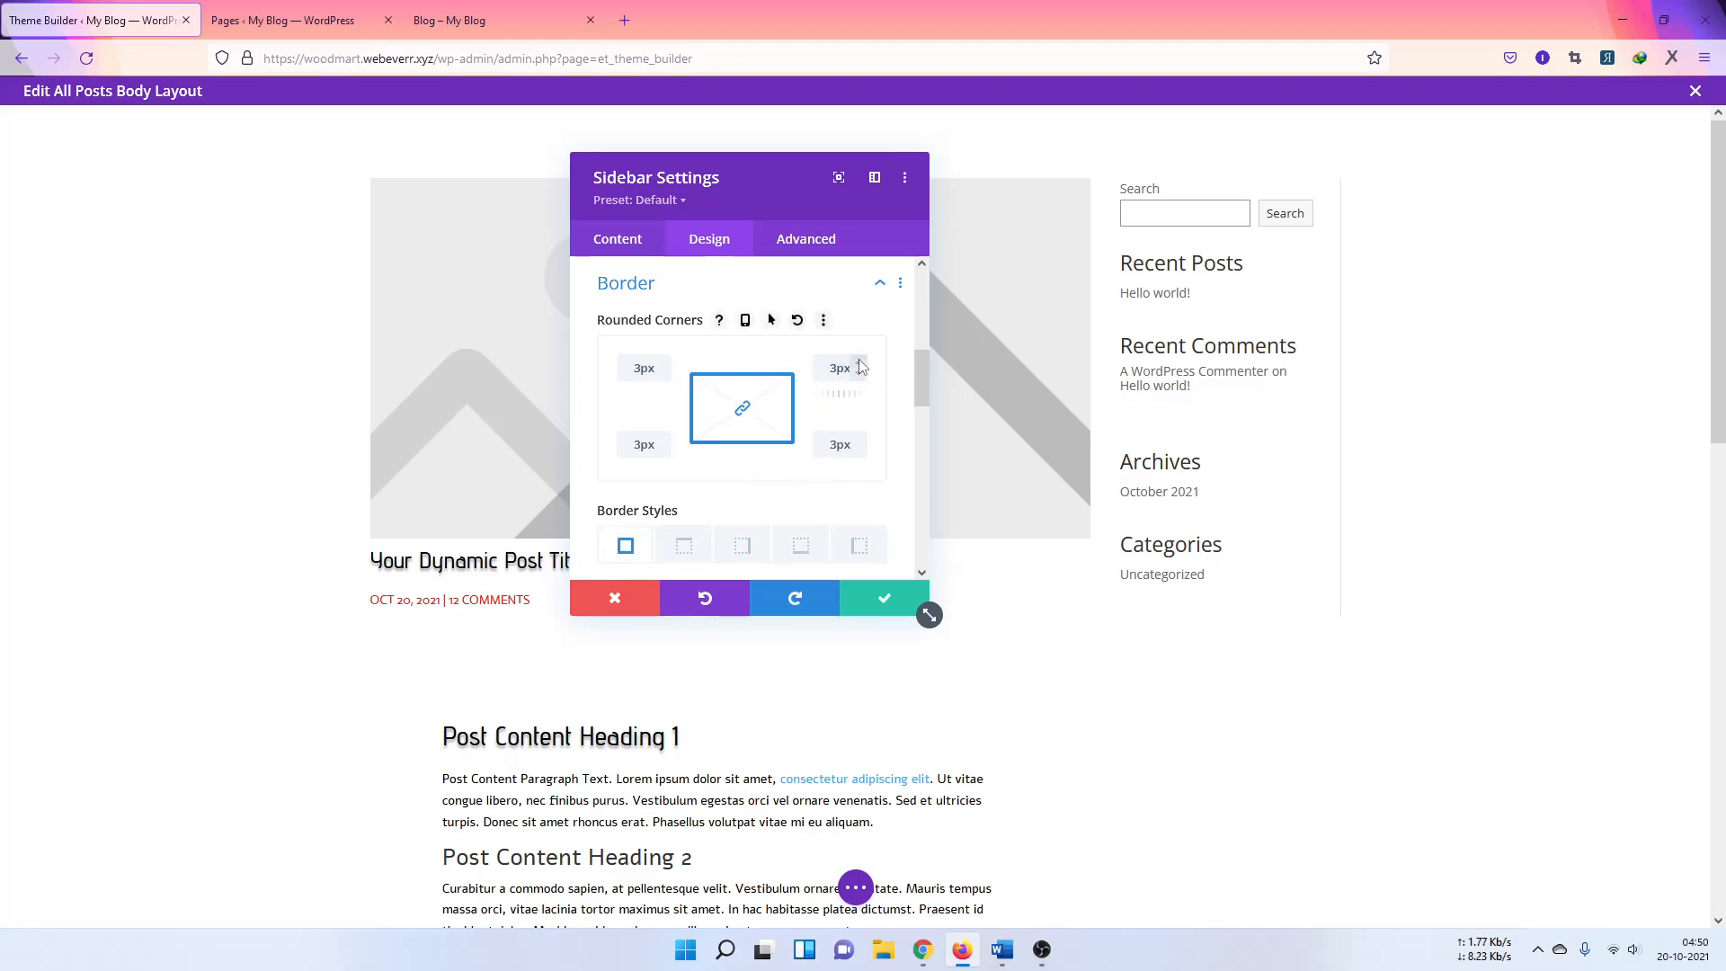
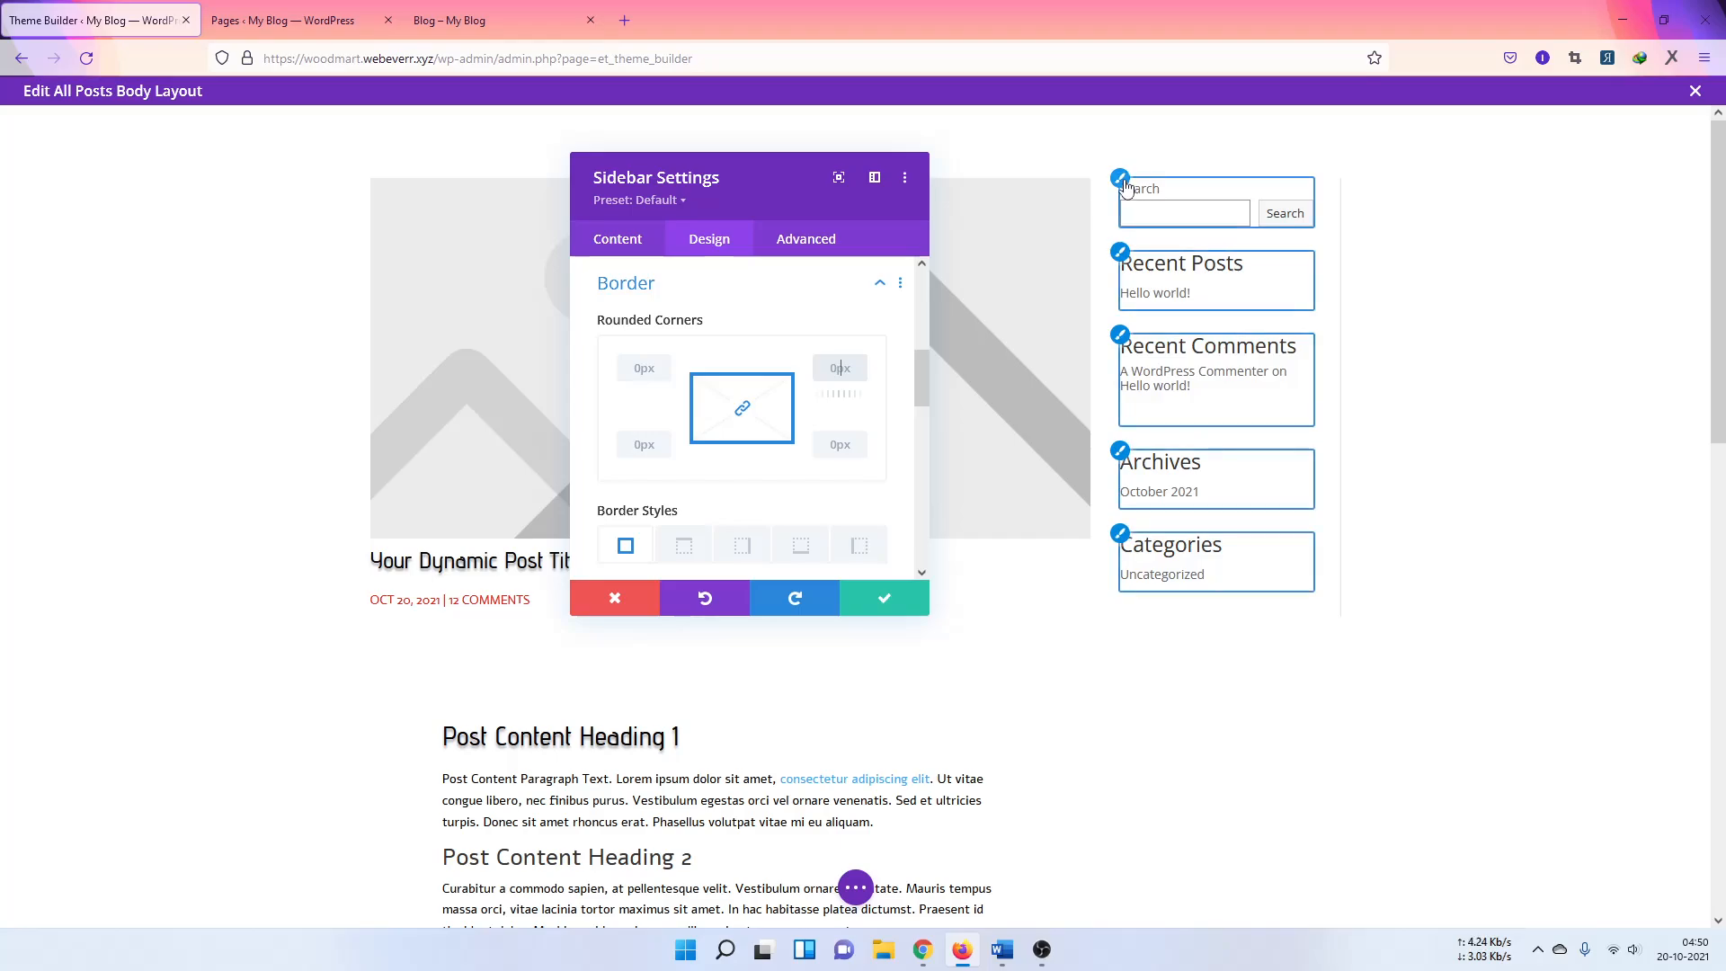
Step: Set the Sidebar's body text to Bold weight and its body font to Actor
click(1125, 187)
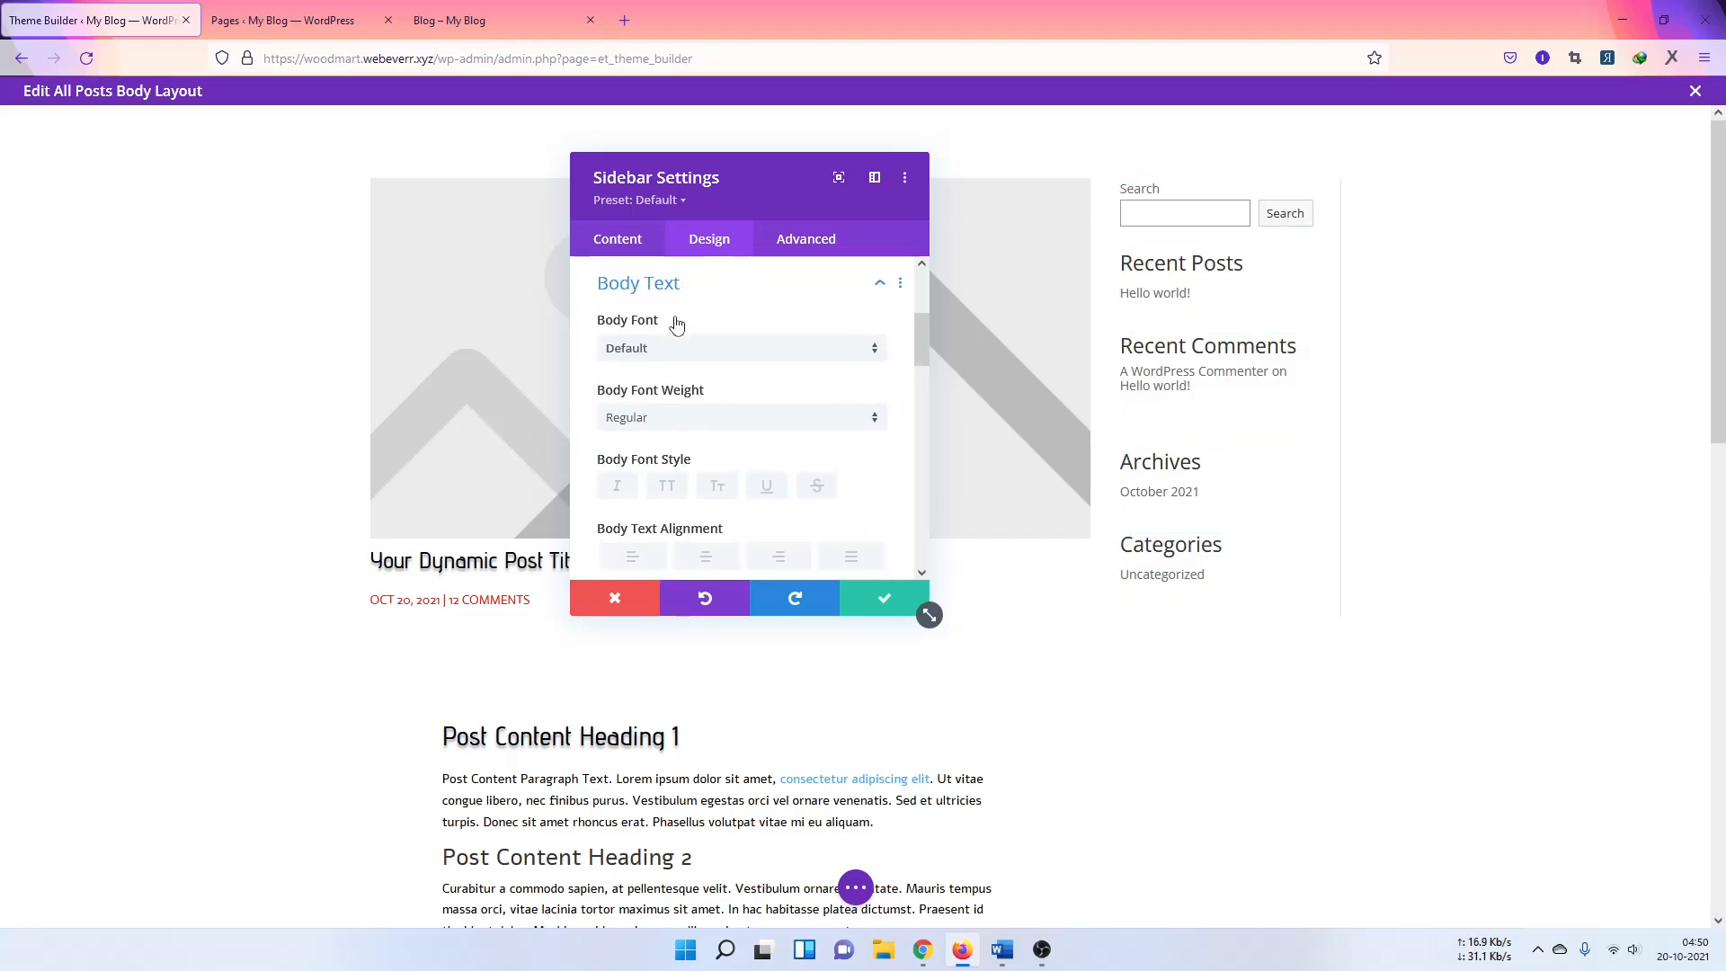
click(637, 418)
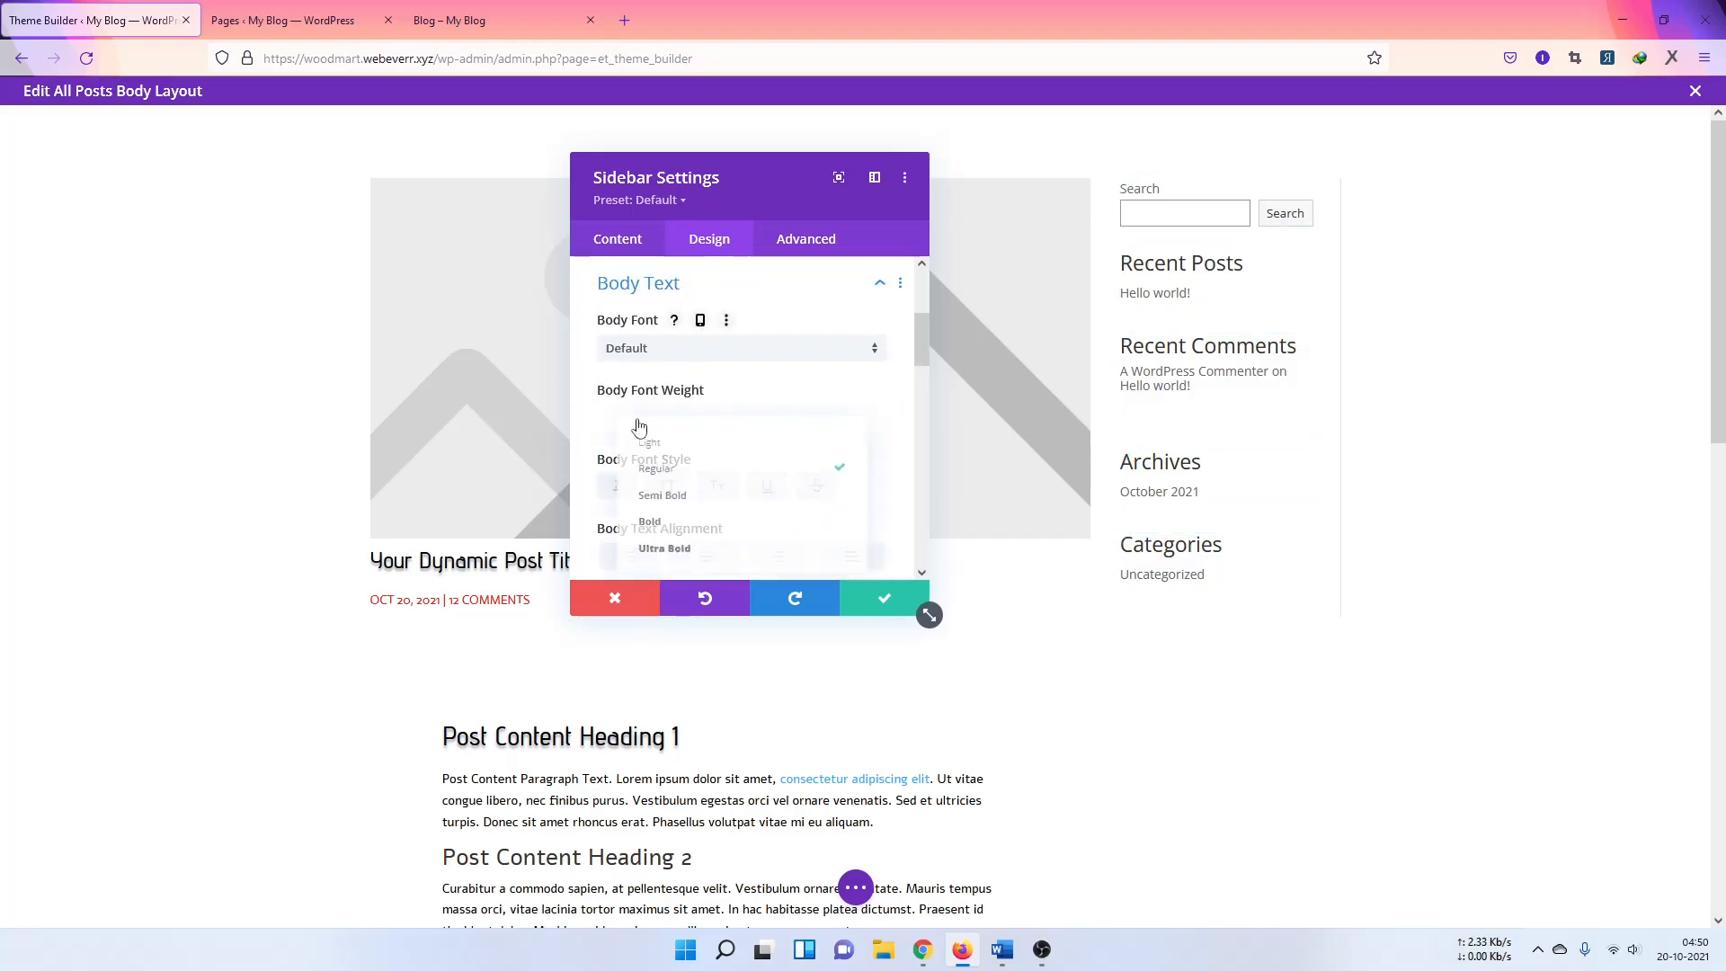
click(657, 514)
click(705, 356)
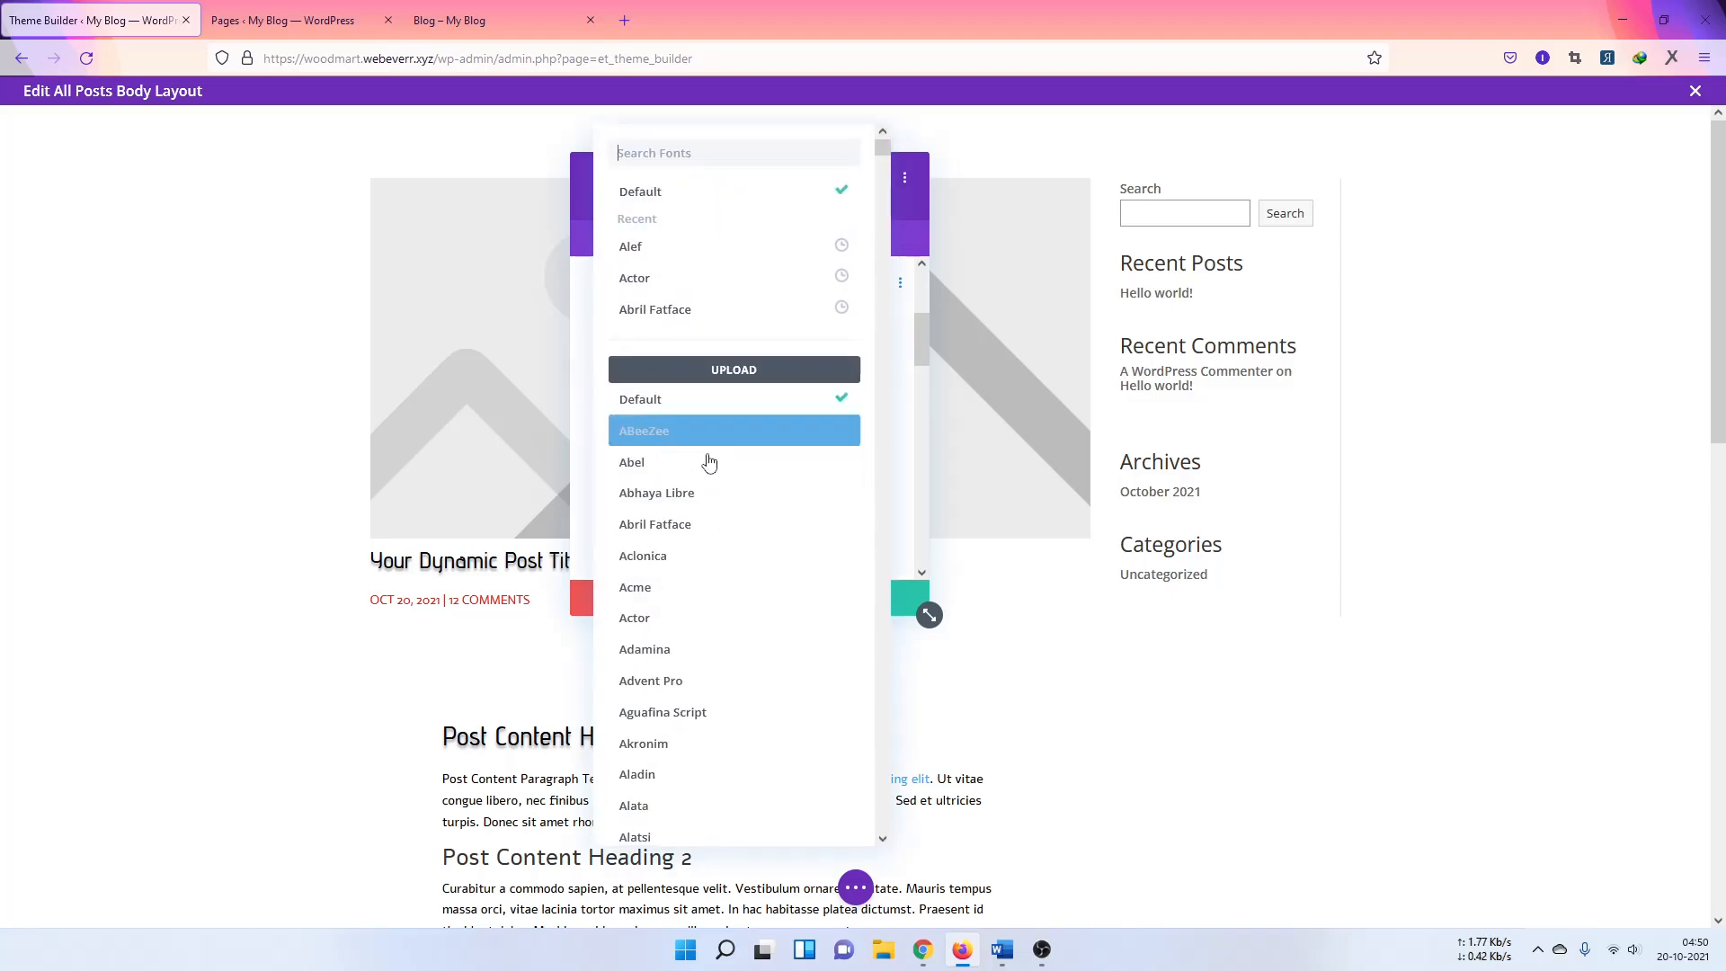
click(679, 618)
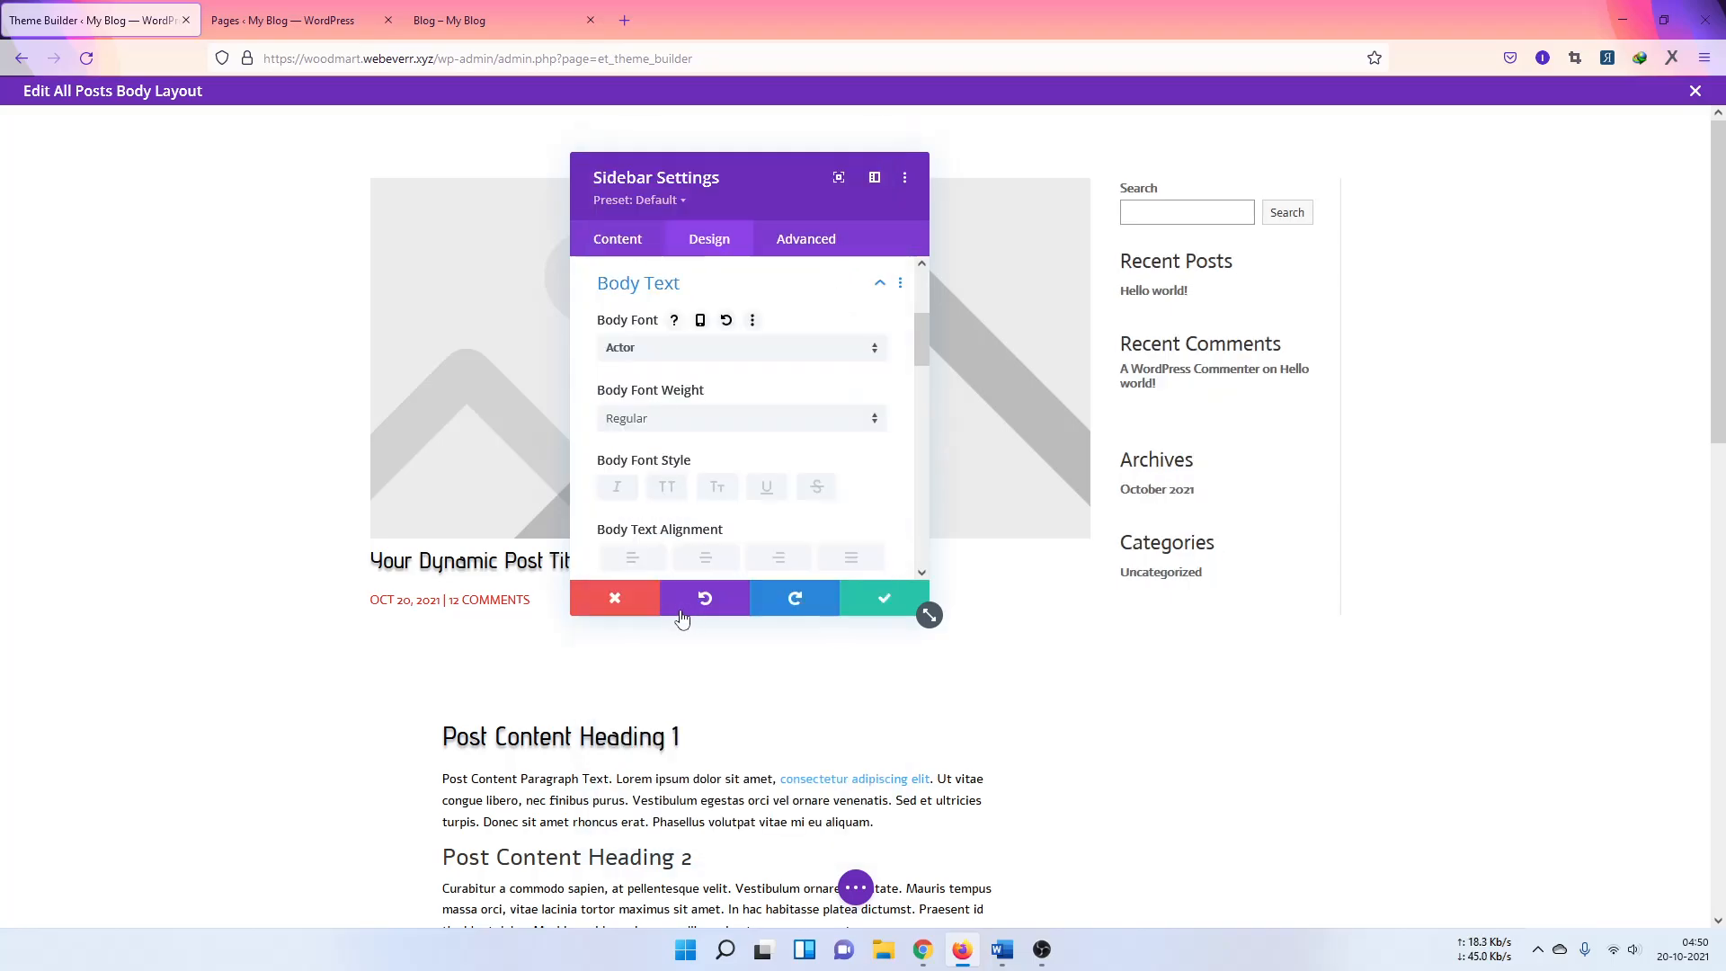
scroll(778, 468, down, 5)
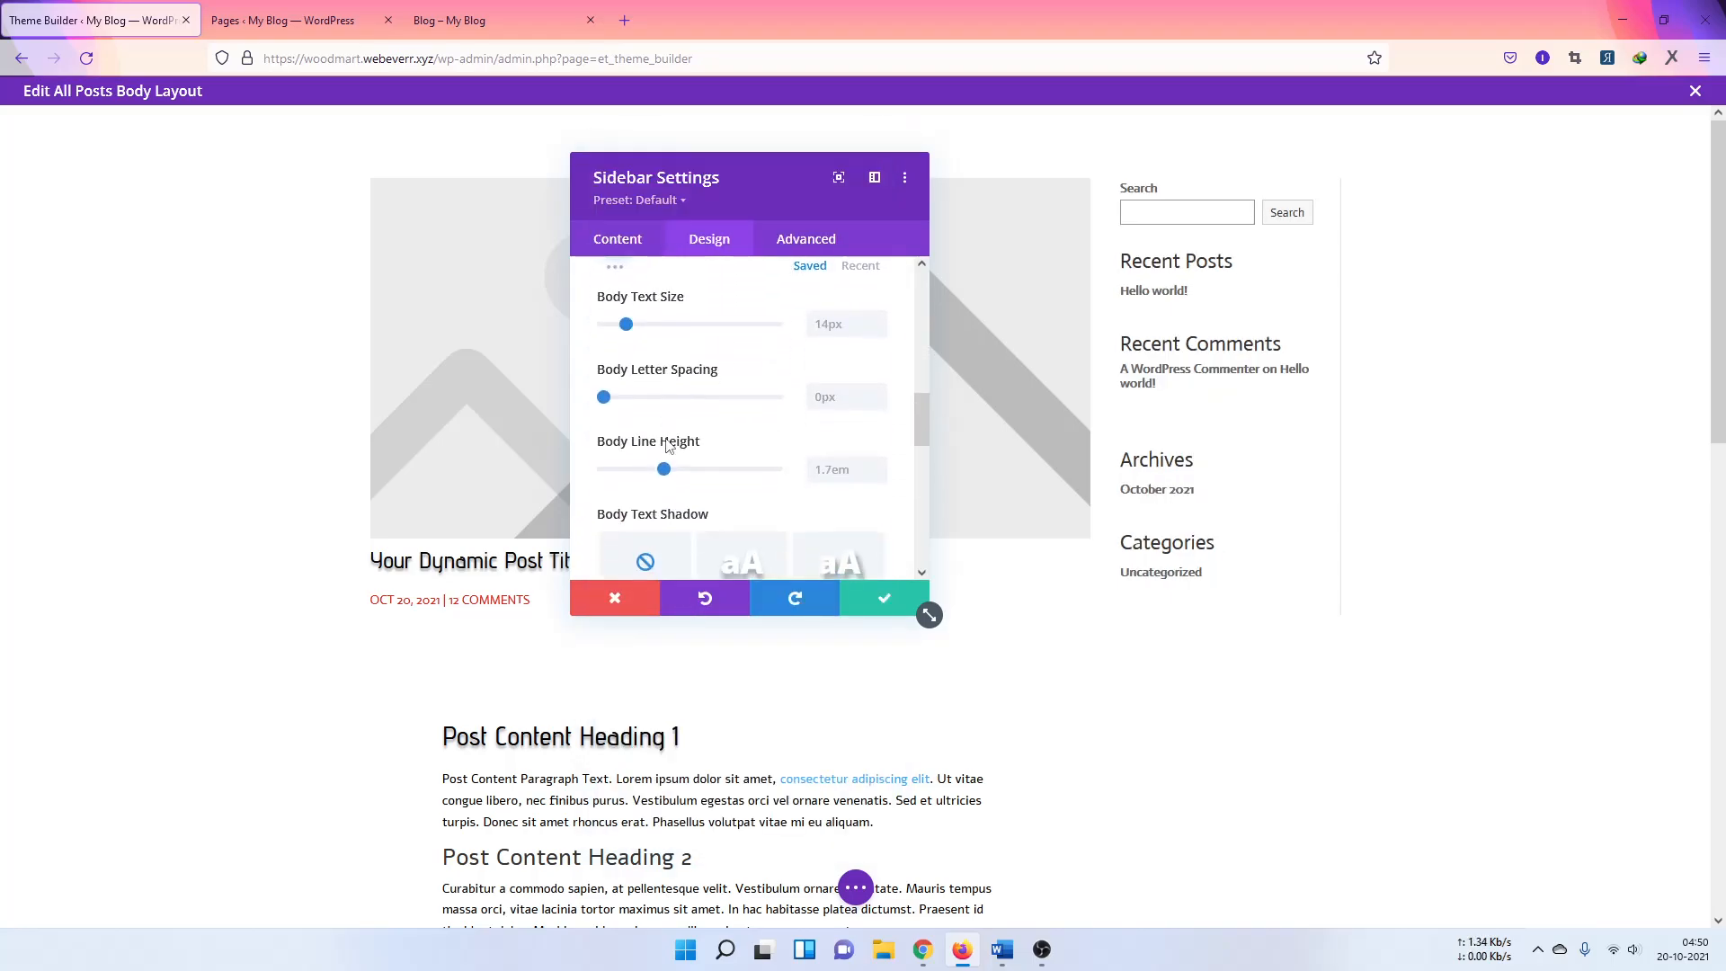
scroll(666, 447, down, 6)
scroll(666, 445, up, 5)
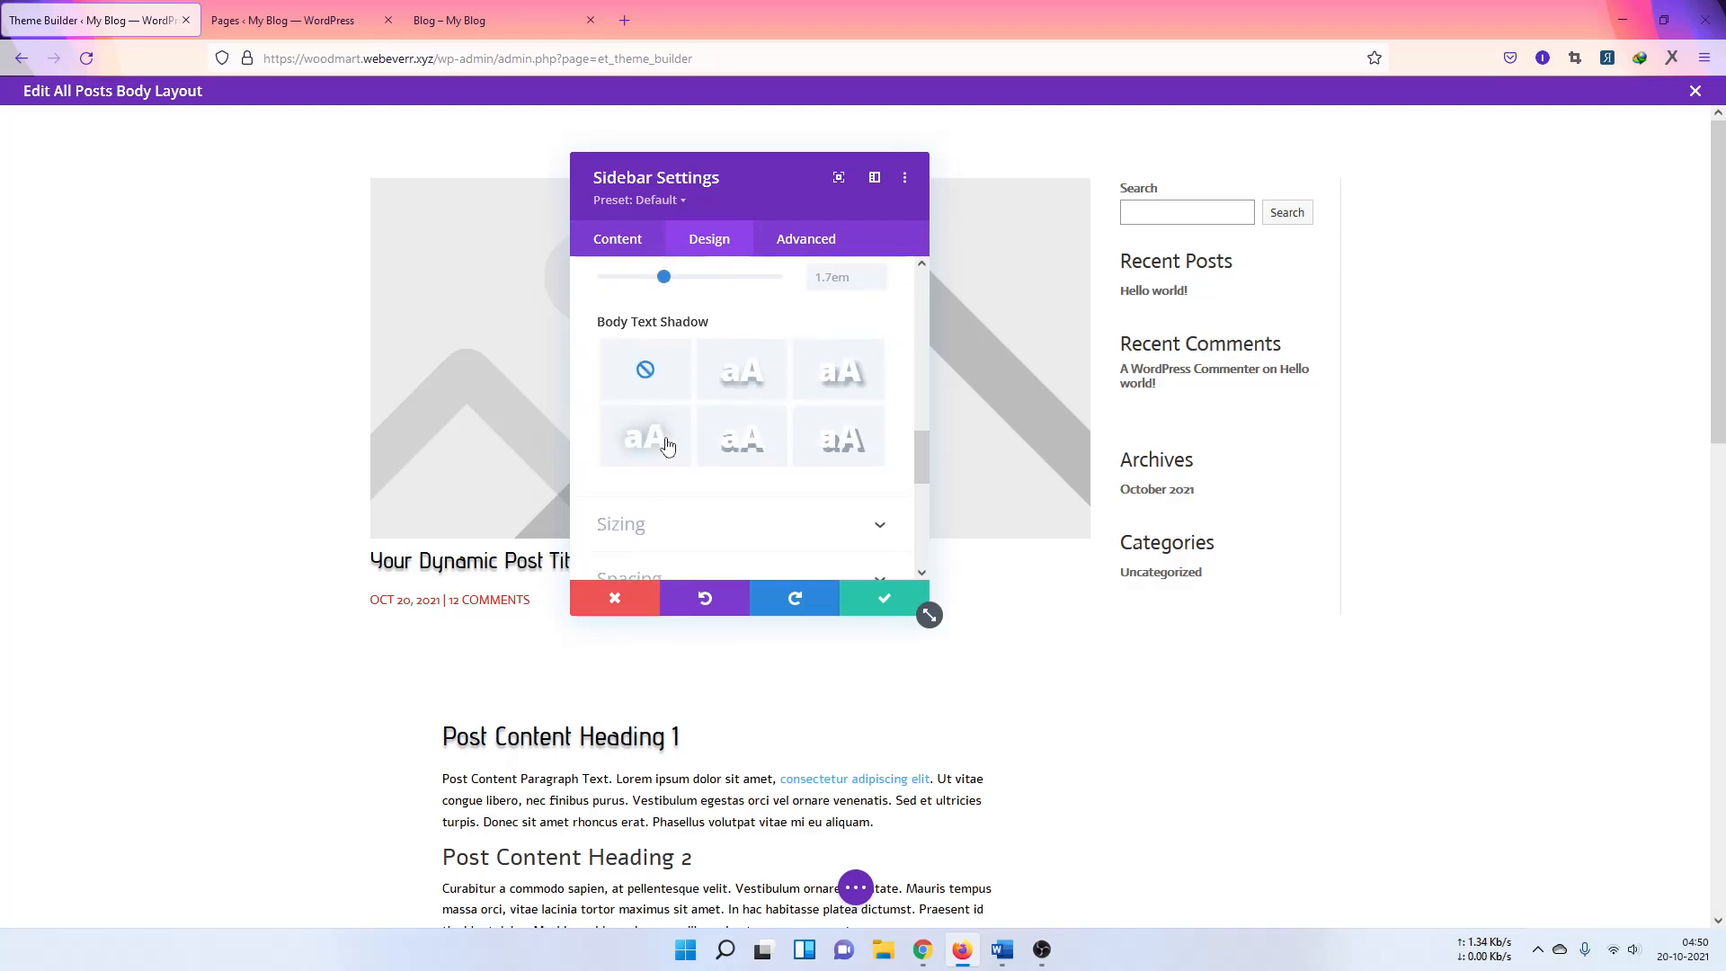
scroll(666, 447, up, 10)
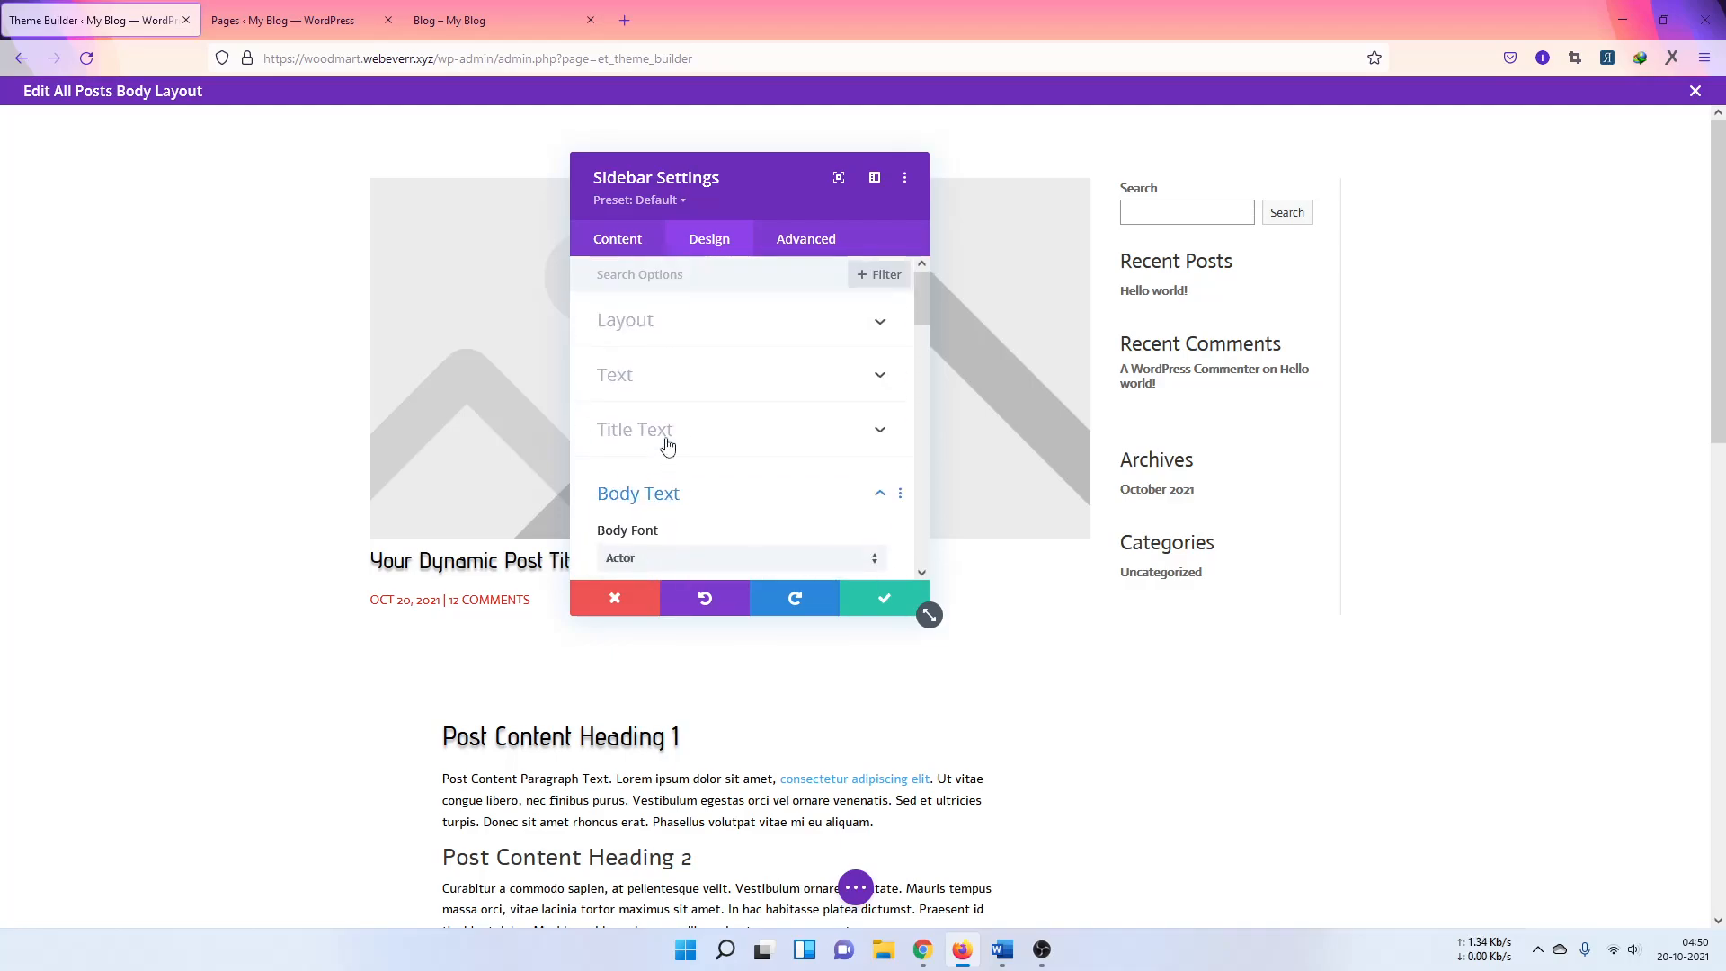
Step: Check the Sidebar's title text and layout options, and save the module
click(640, 447)
scroll(670, 351, up, 2)
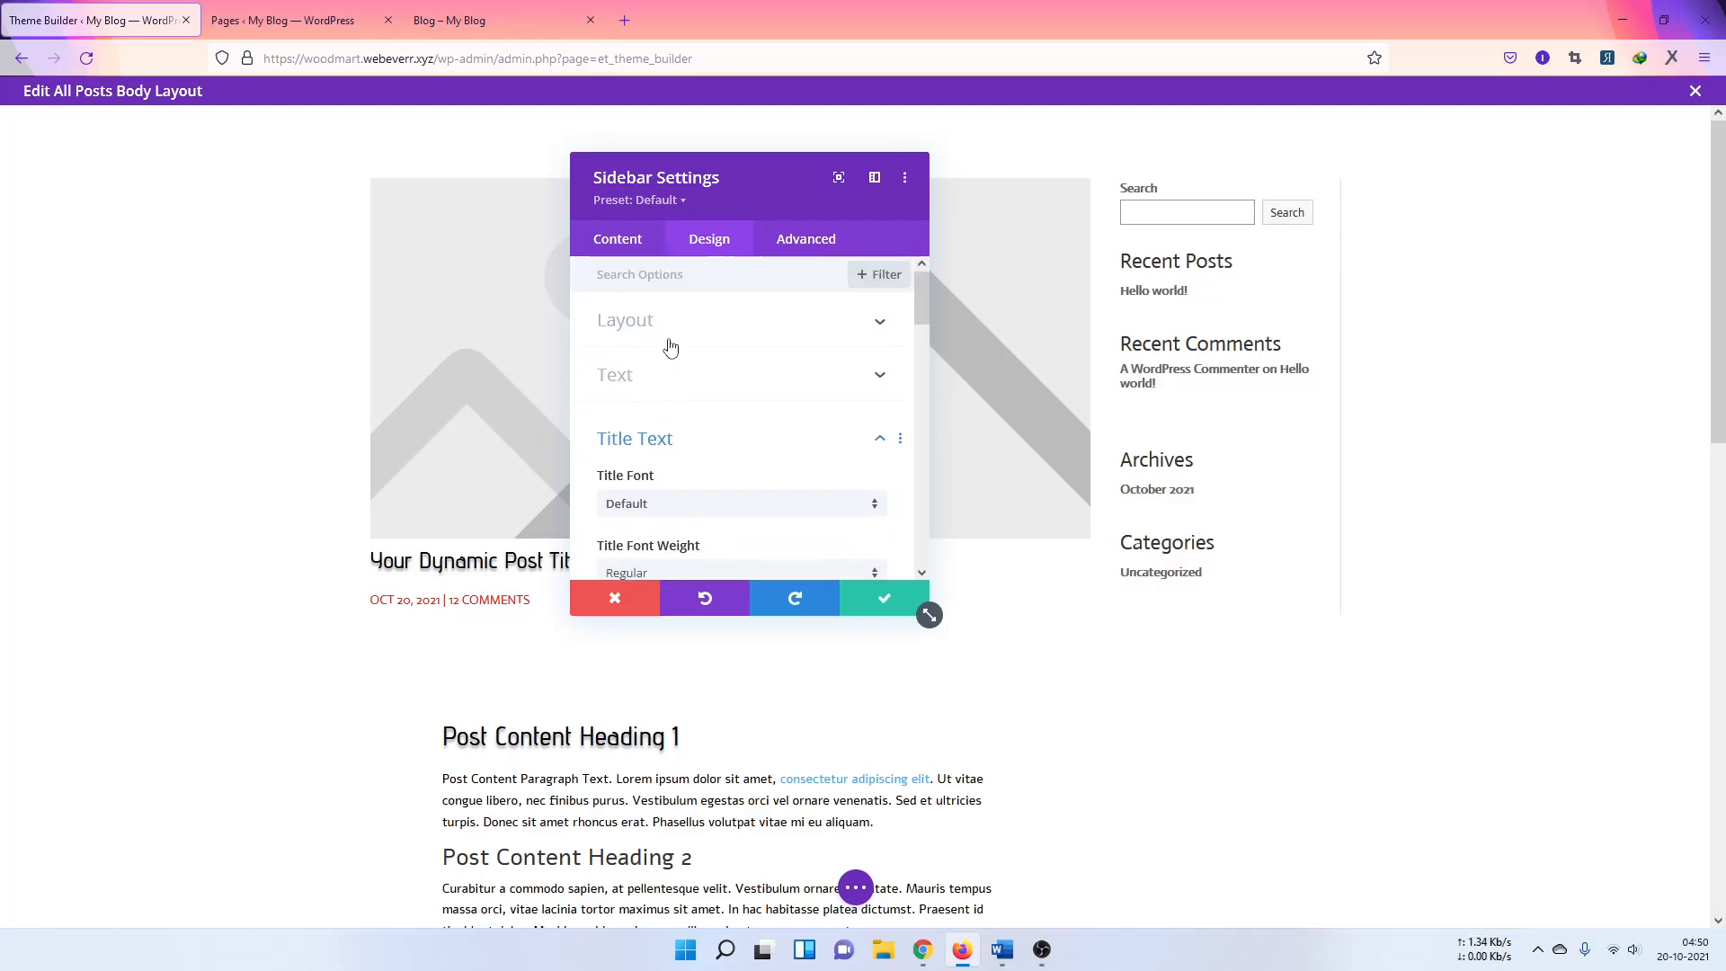
click(670, 347)
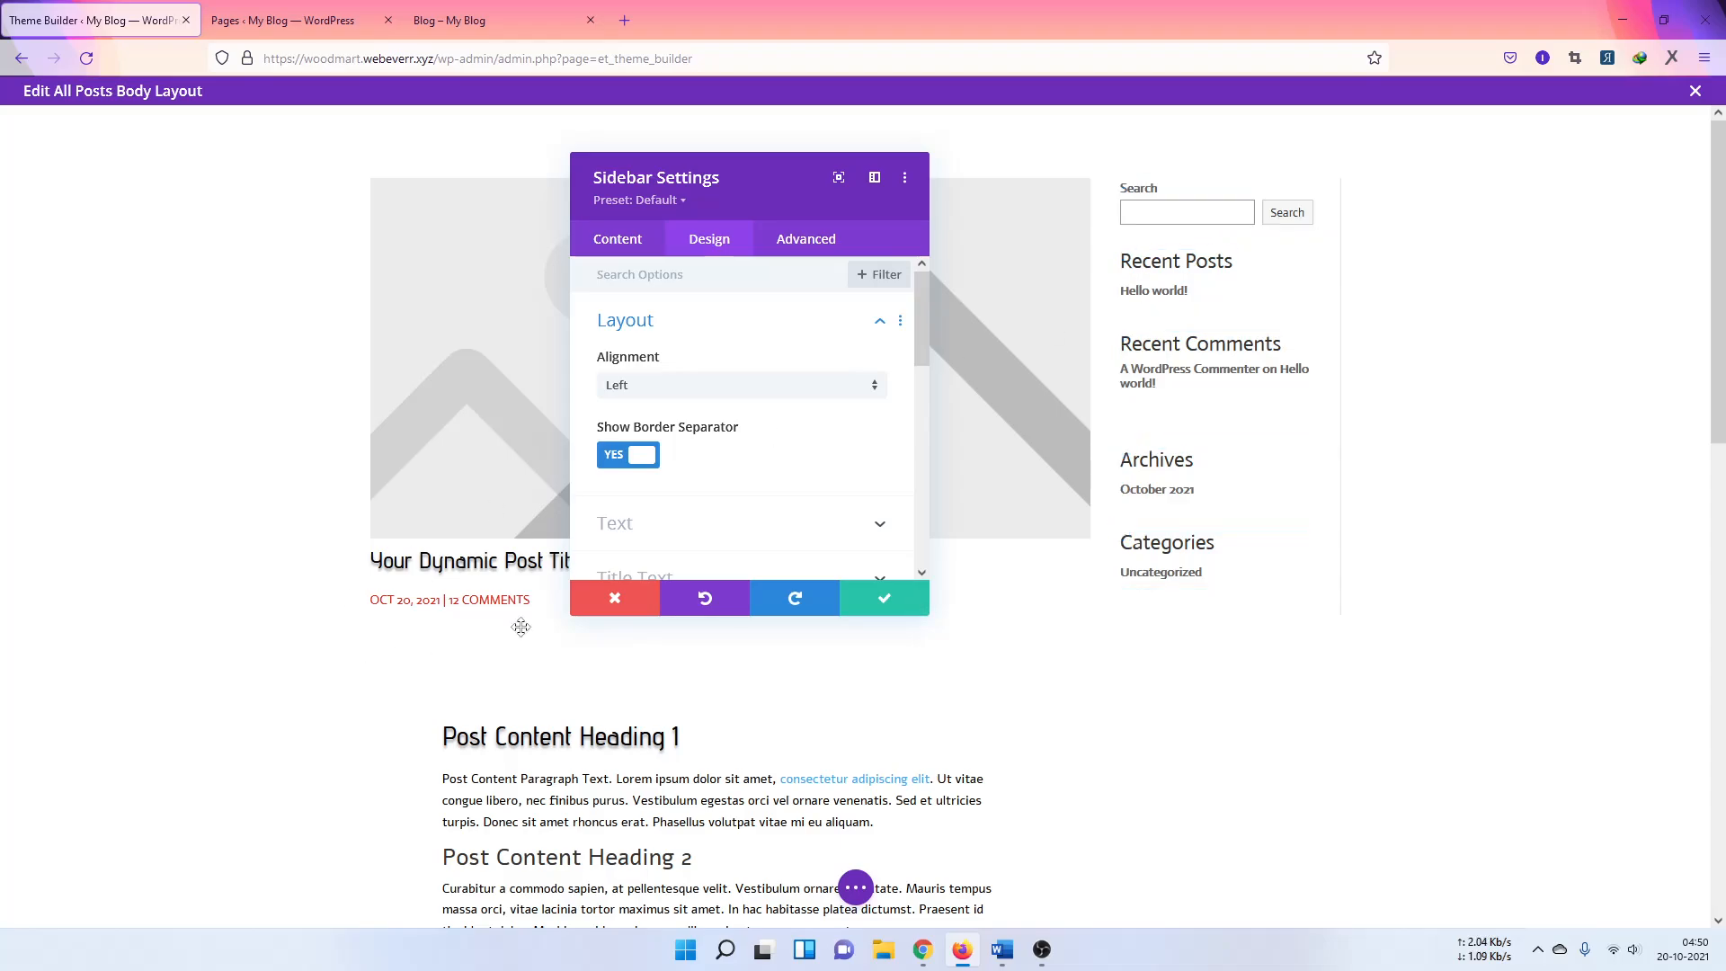
click(923, 606)
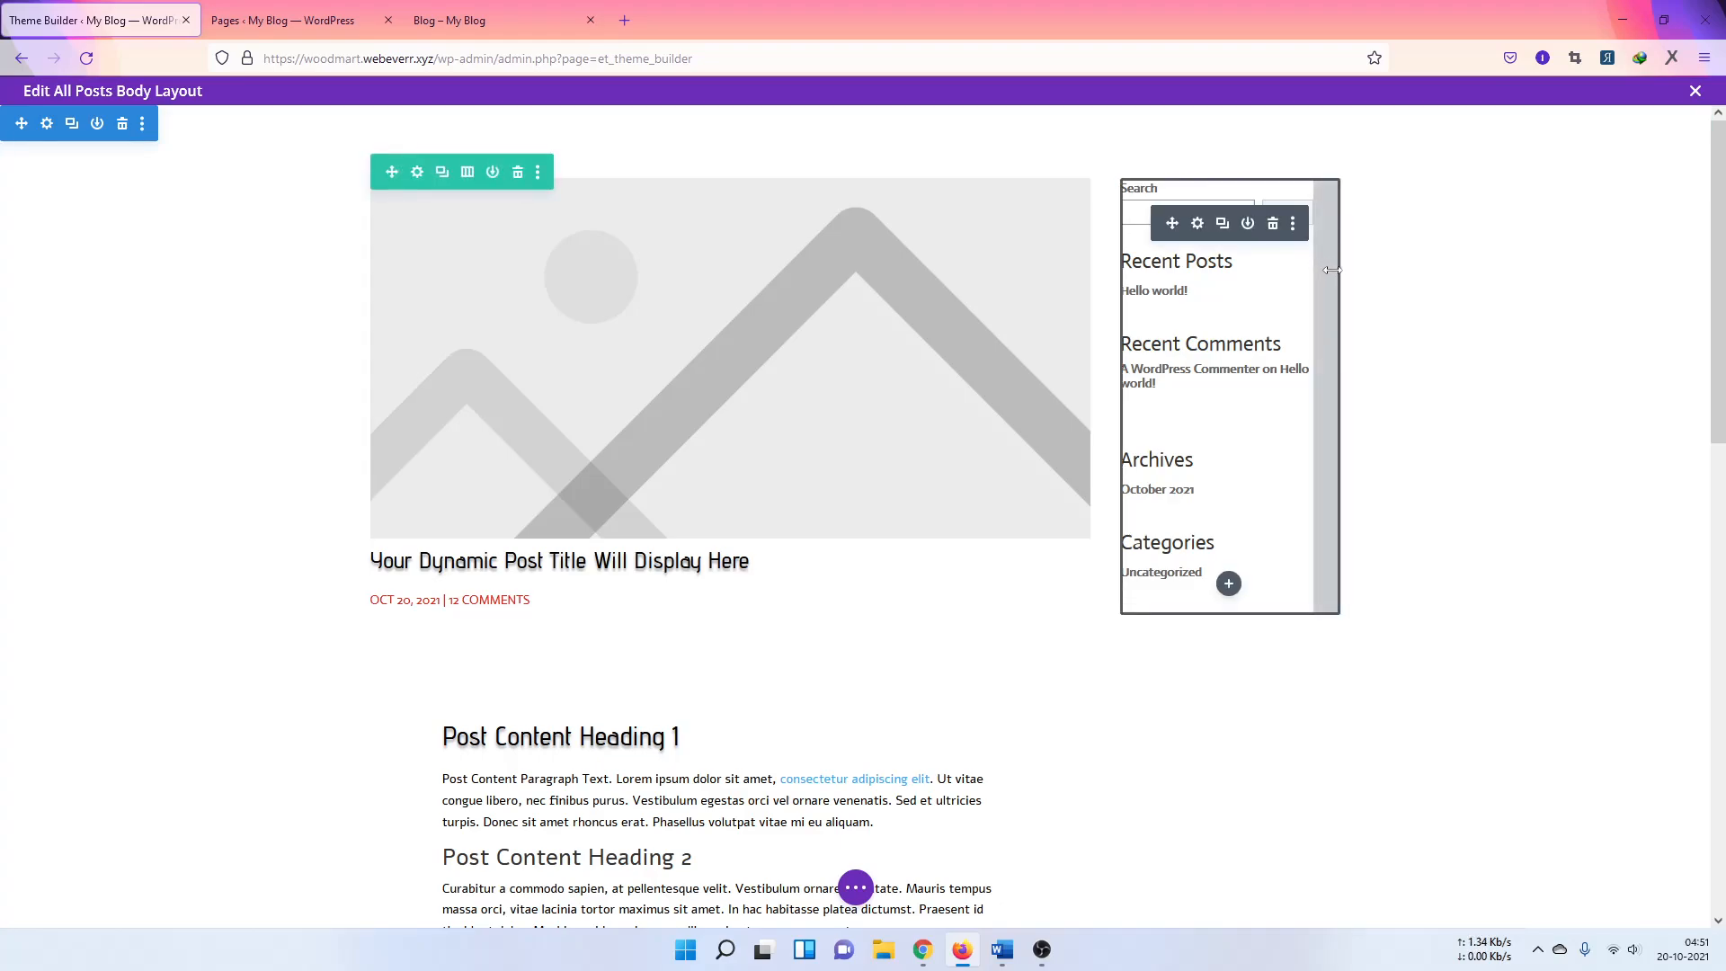
Step: Set the Sidebar module's right padding to 0px on the canvas and open its design settings
mouse_move(1333, 271)
mouse_down()
mouse_move(1363, 276)
mouse_move(1340, 277)
mouse_move(1356, 294)
mouse_up()
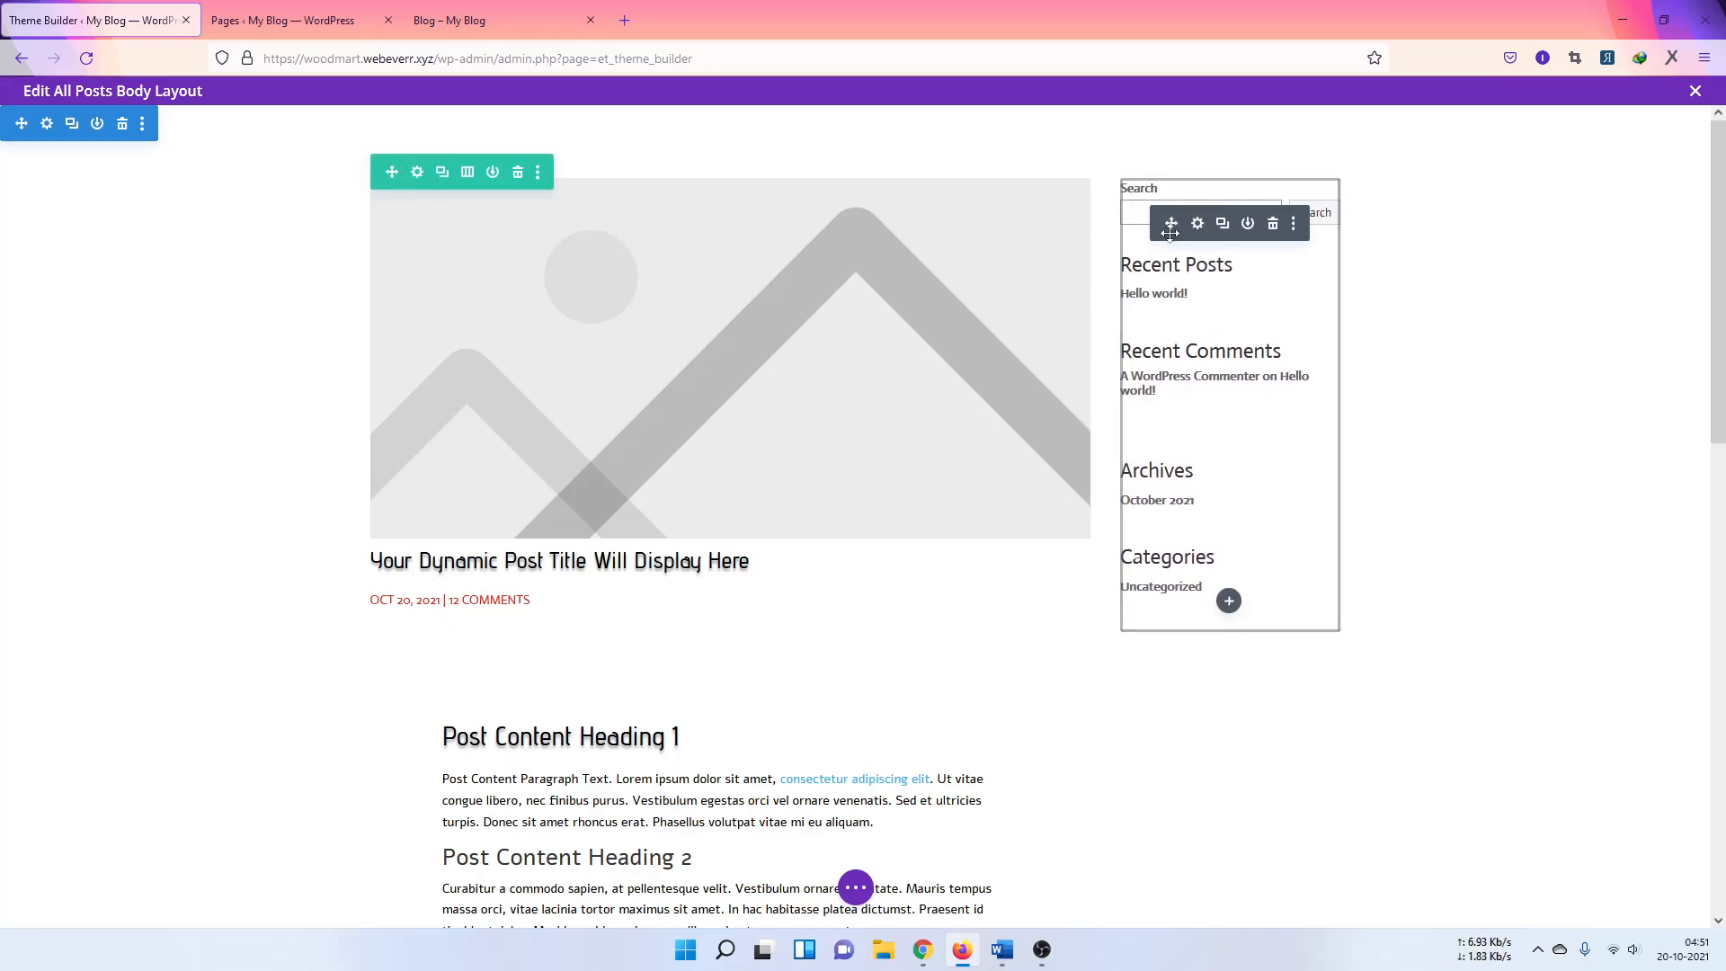
click(1198, 225)
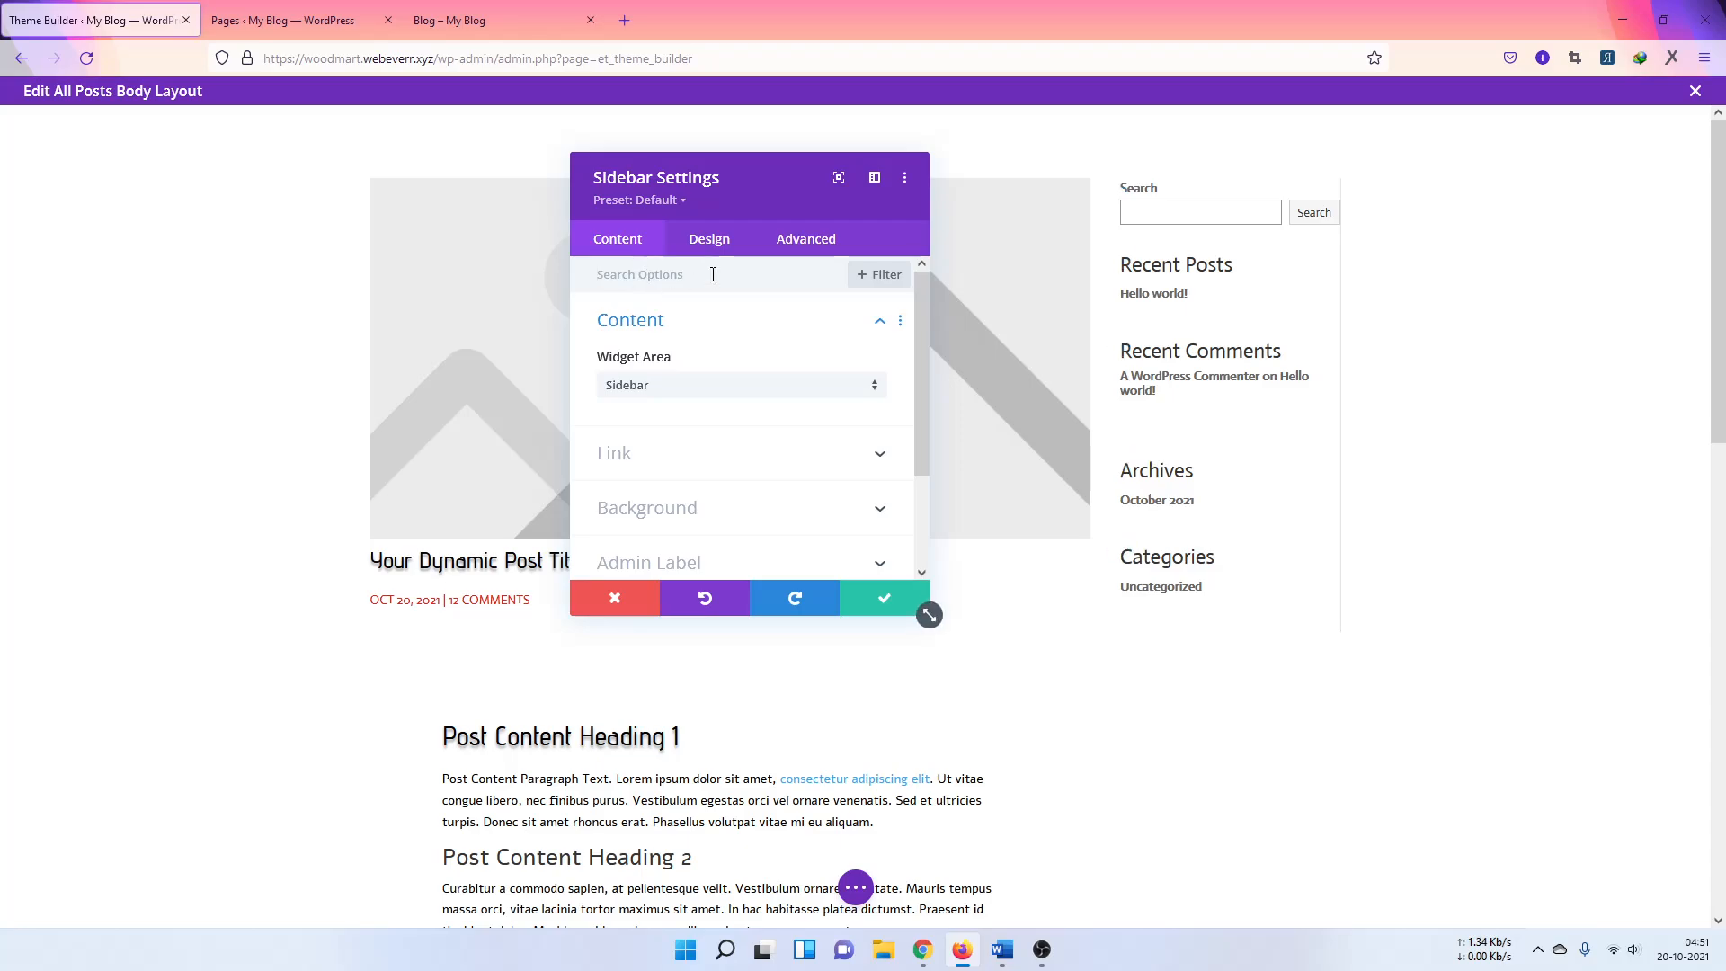
click(709, 239)
Step: Check the Sidebar's box shadow presets and the remaining design option groups
scroll(704, 454, down, 5)
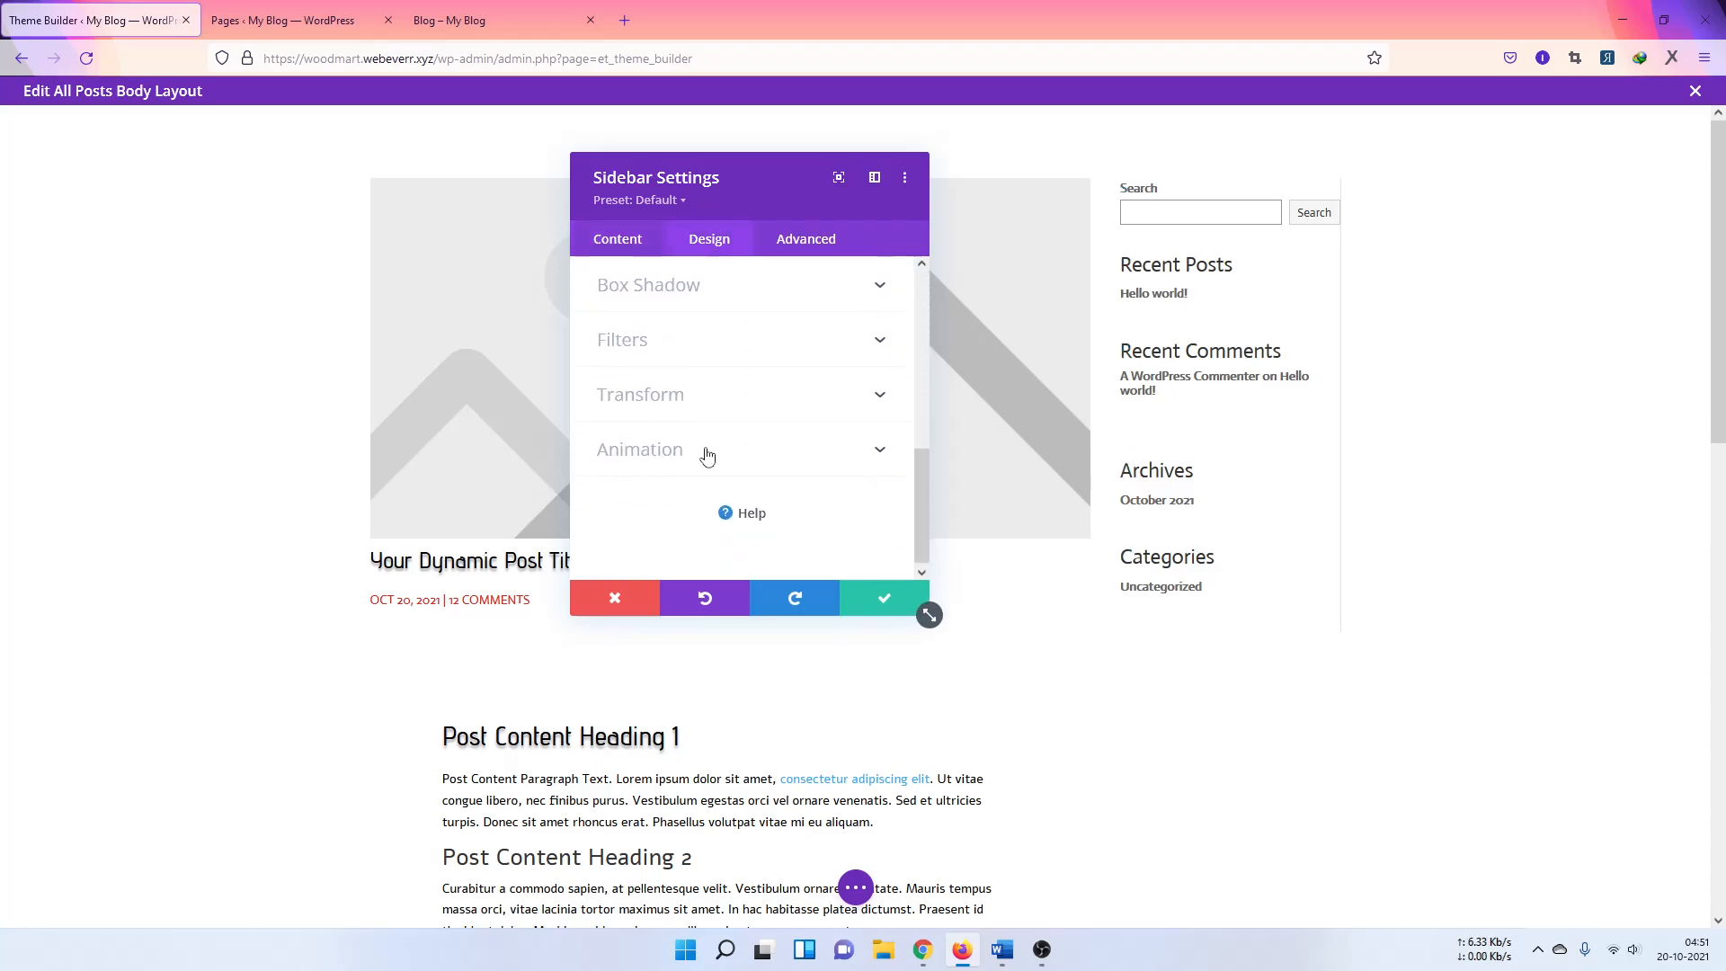
scroll(683, 485, up, 1)
click(670, 486)
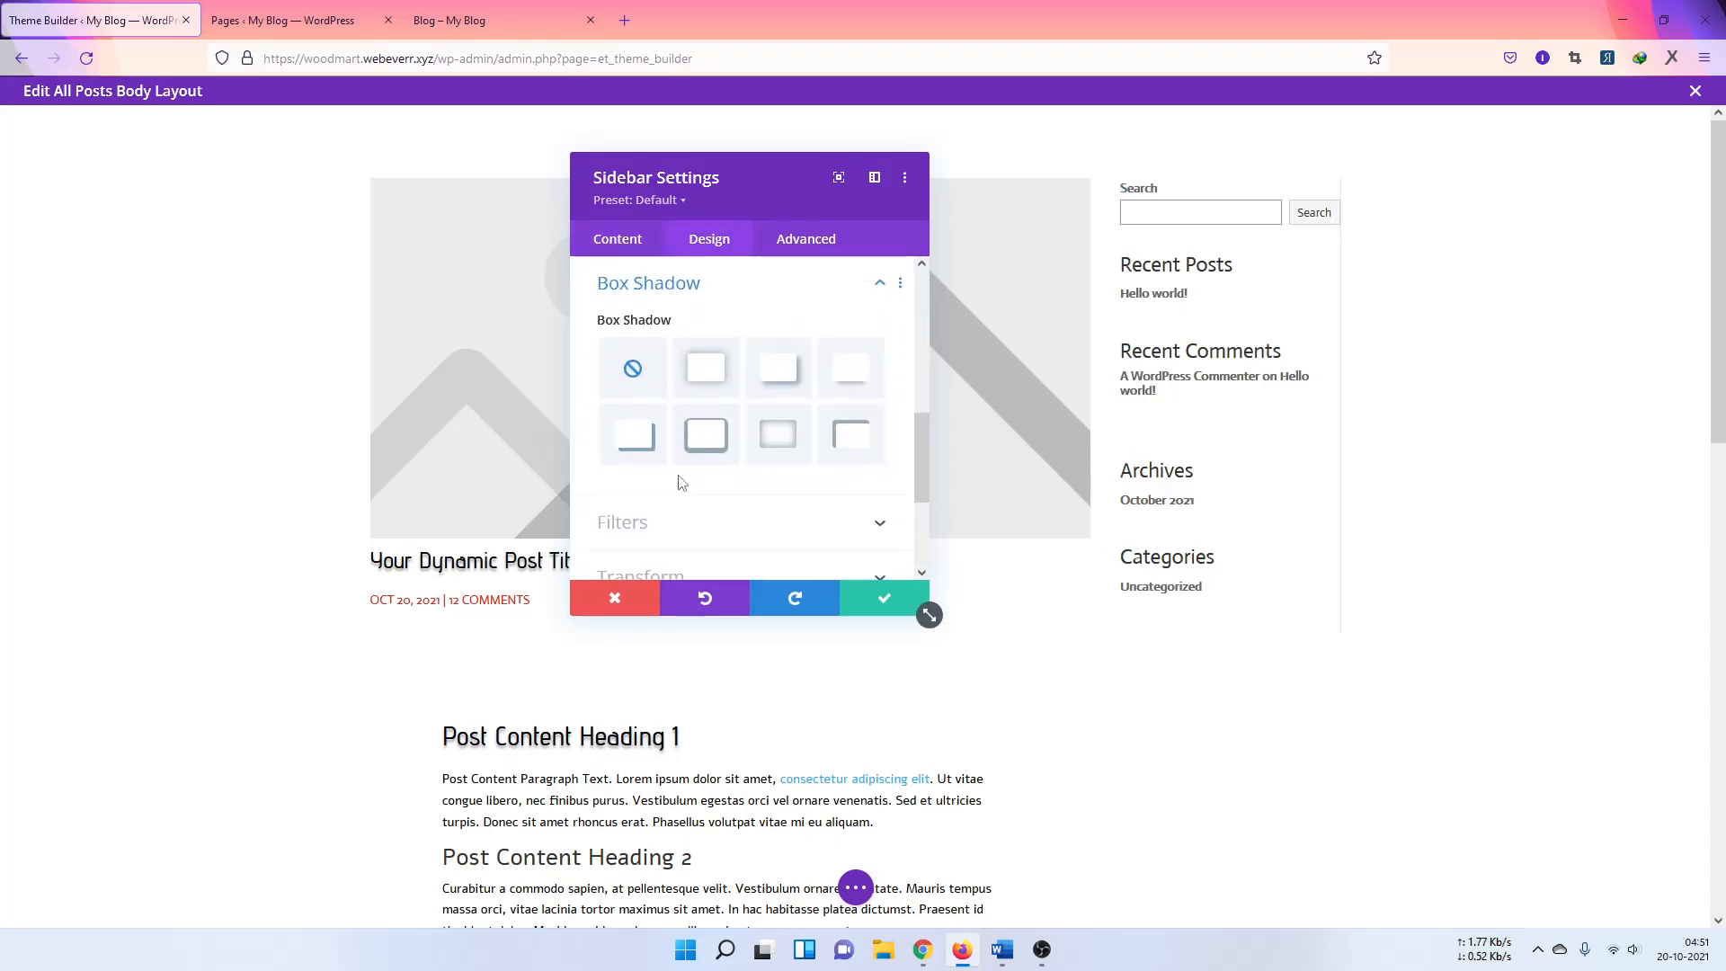
scroll(663, 439, down, 1)
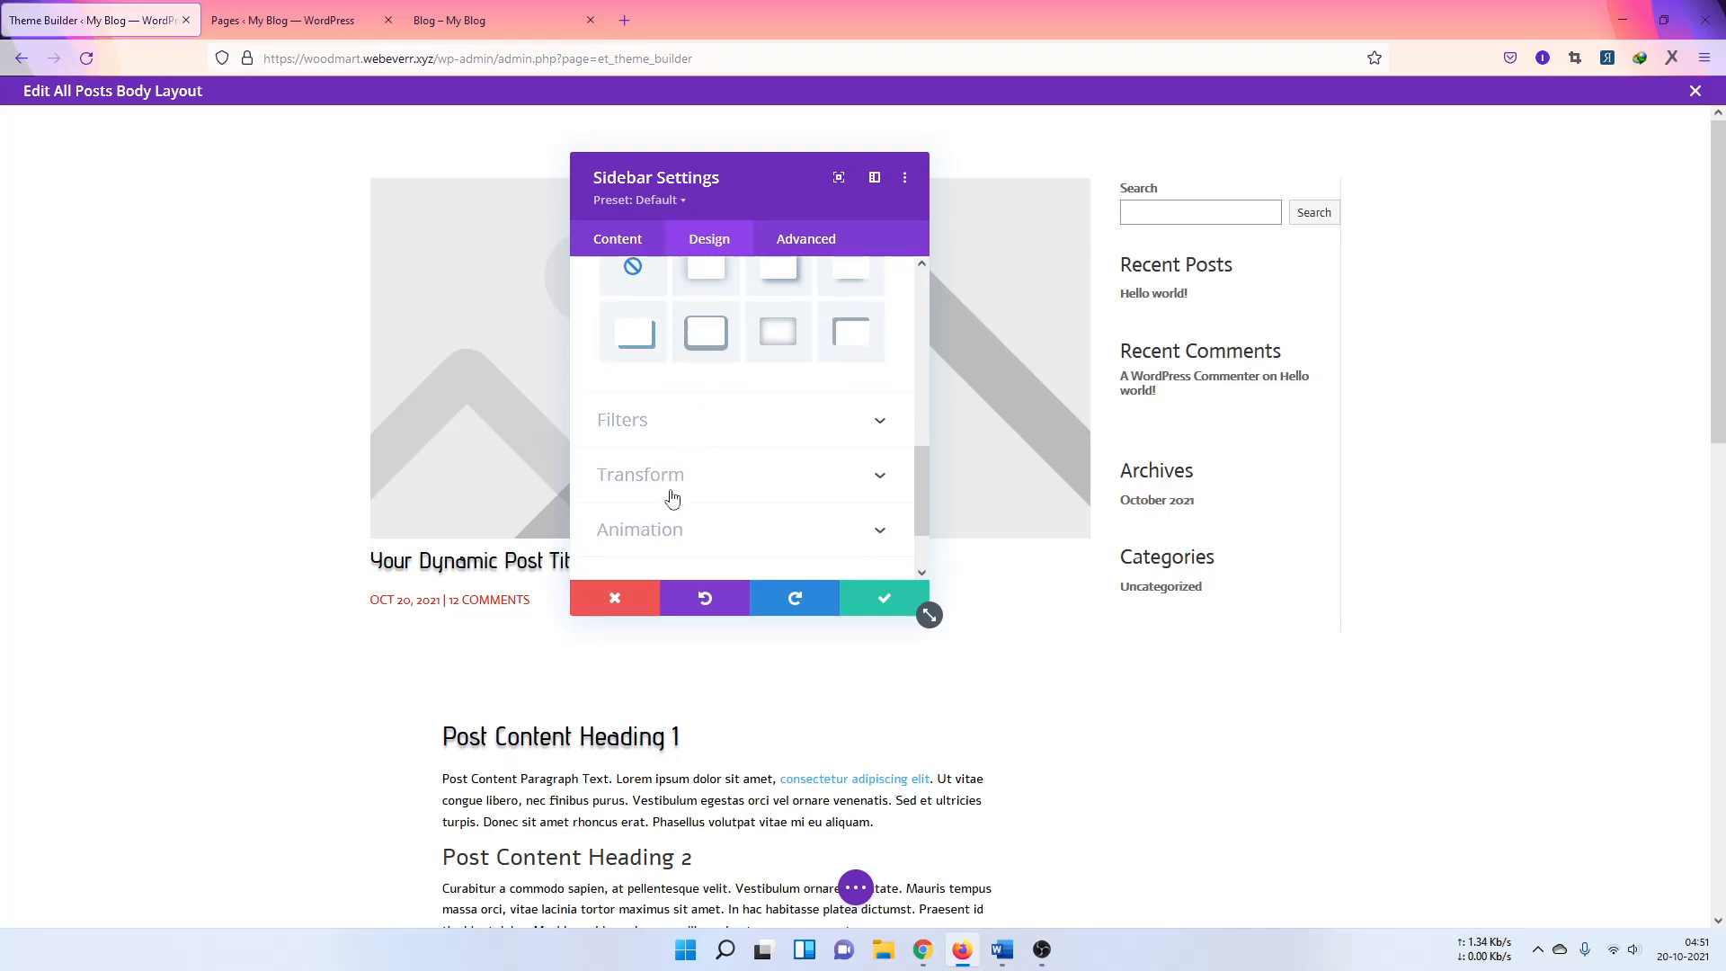
scroll(674, 476, up, 1)
scroll(710, 420, up, 1)
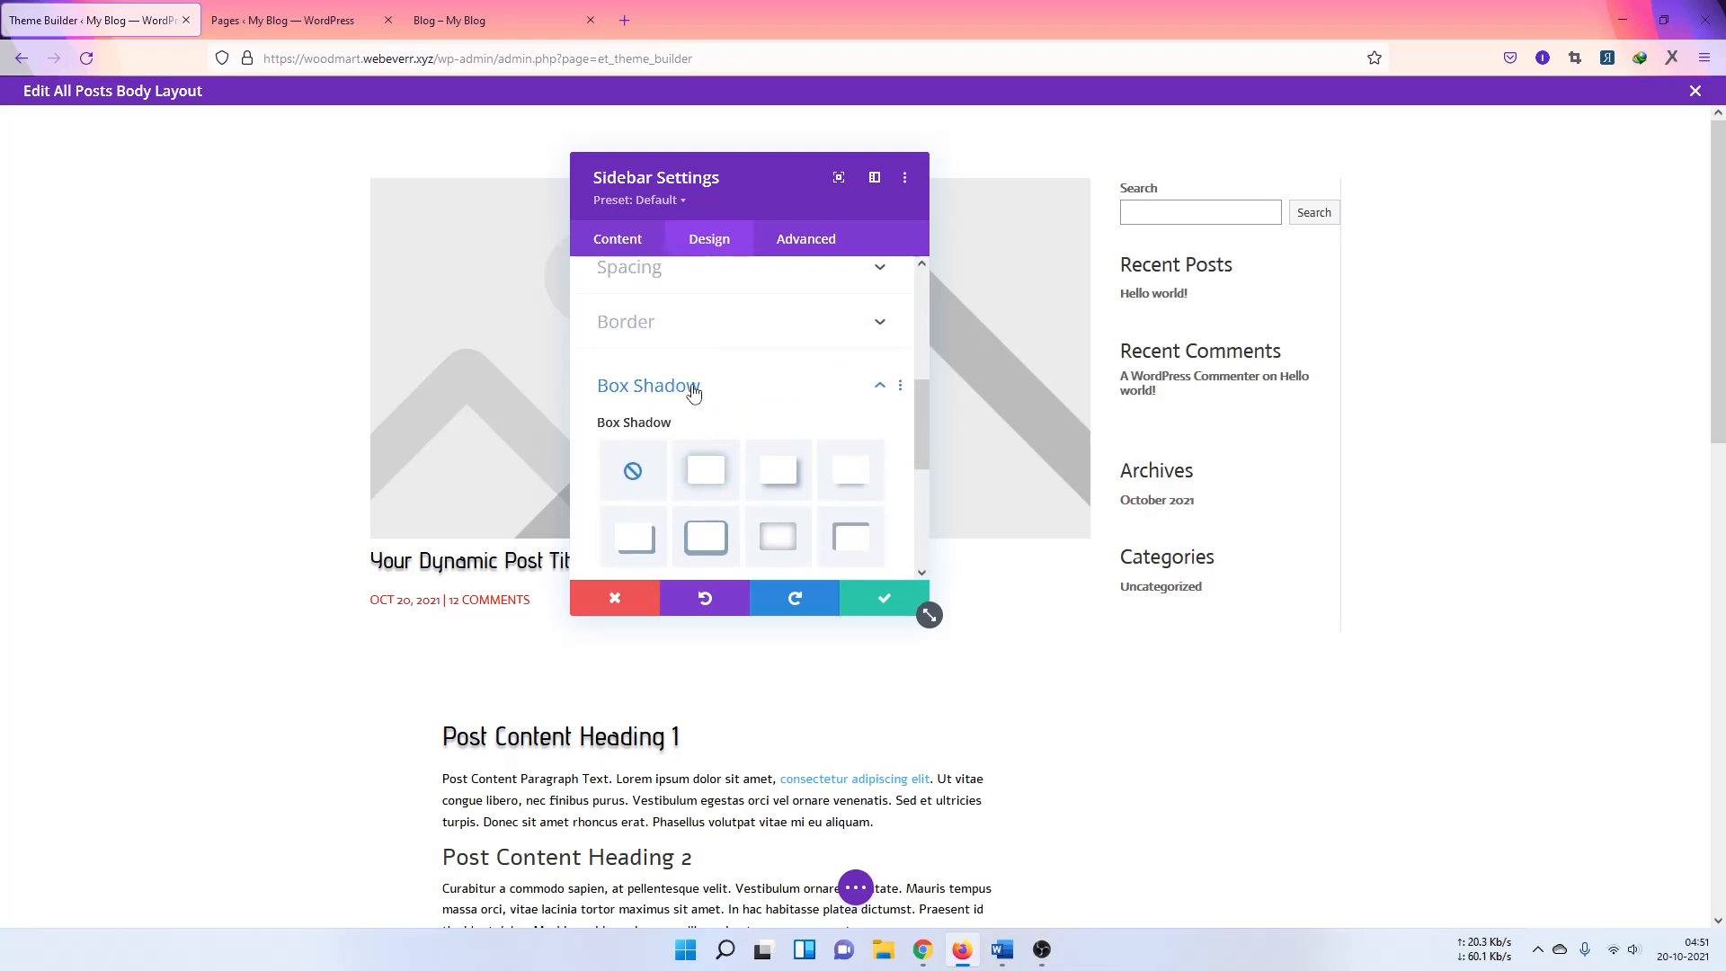
click(694, 386)
Step: Try the None border style on the Sidebar module
click(697, 326)
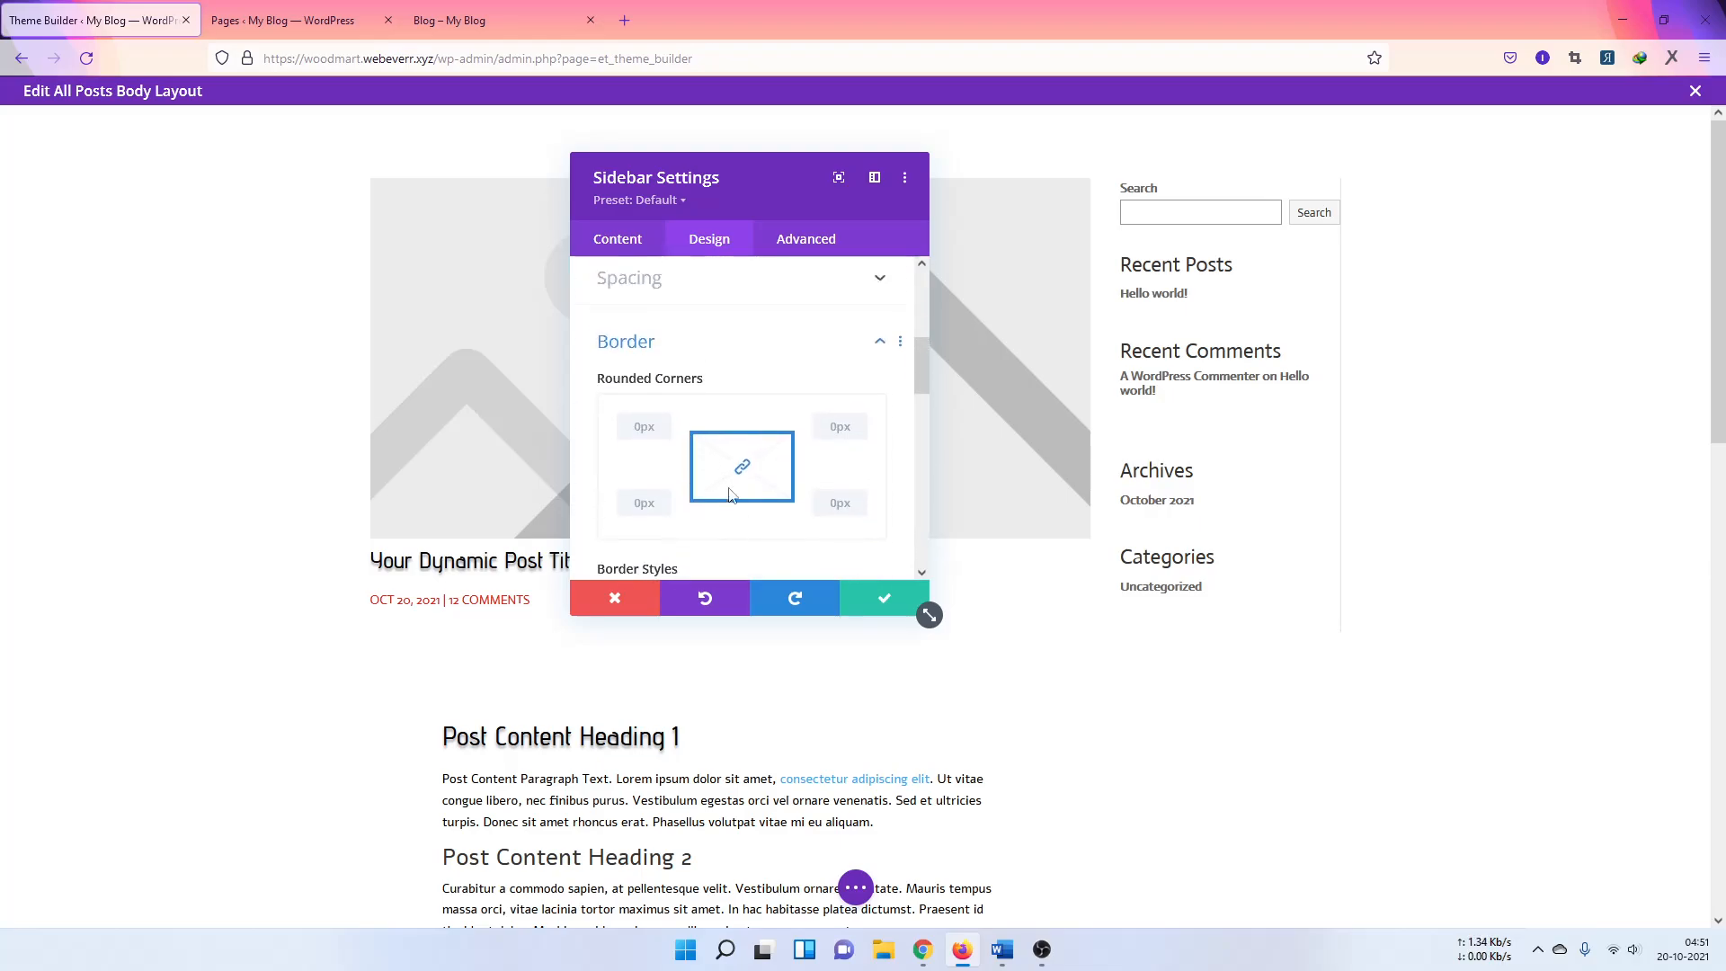
scroll(731, 496, up, 2)
scroll(731, 494, down, 1)
scroll(686, 423, down, 4)
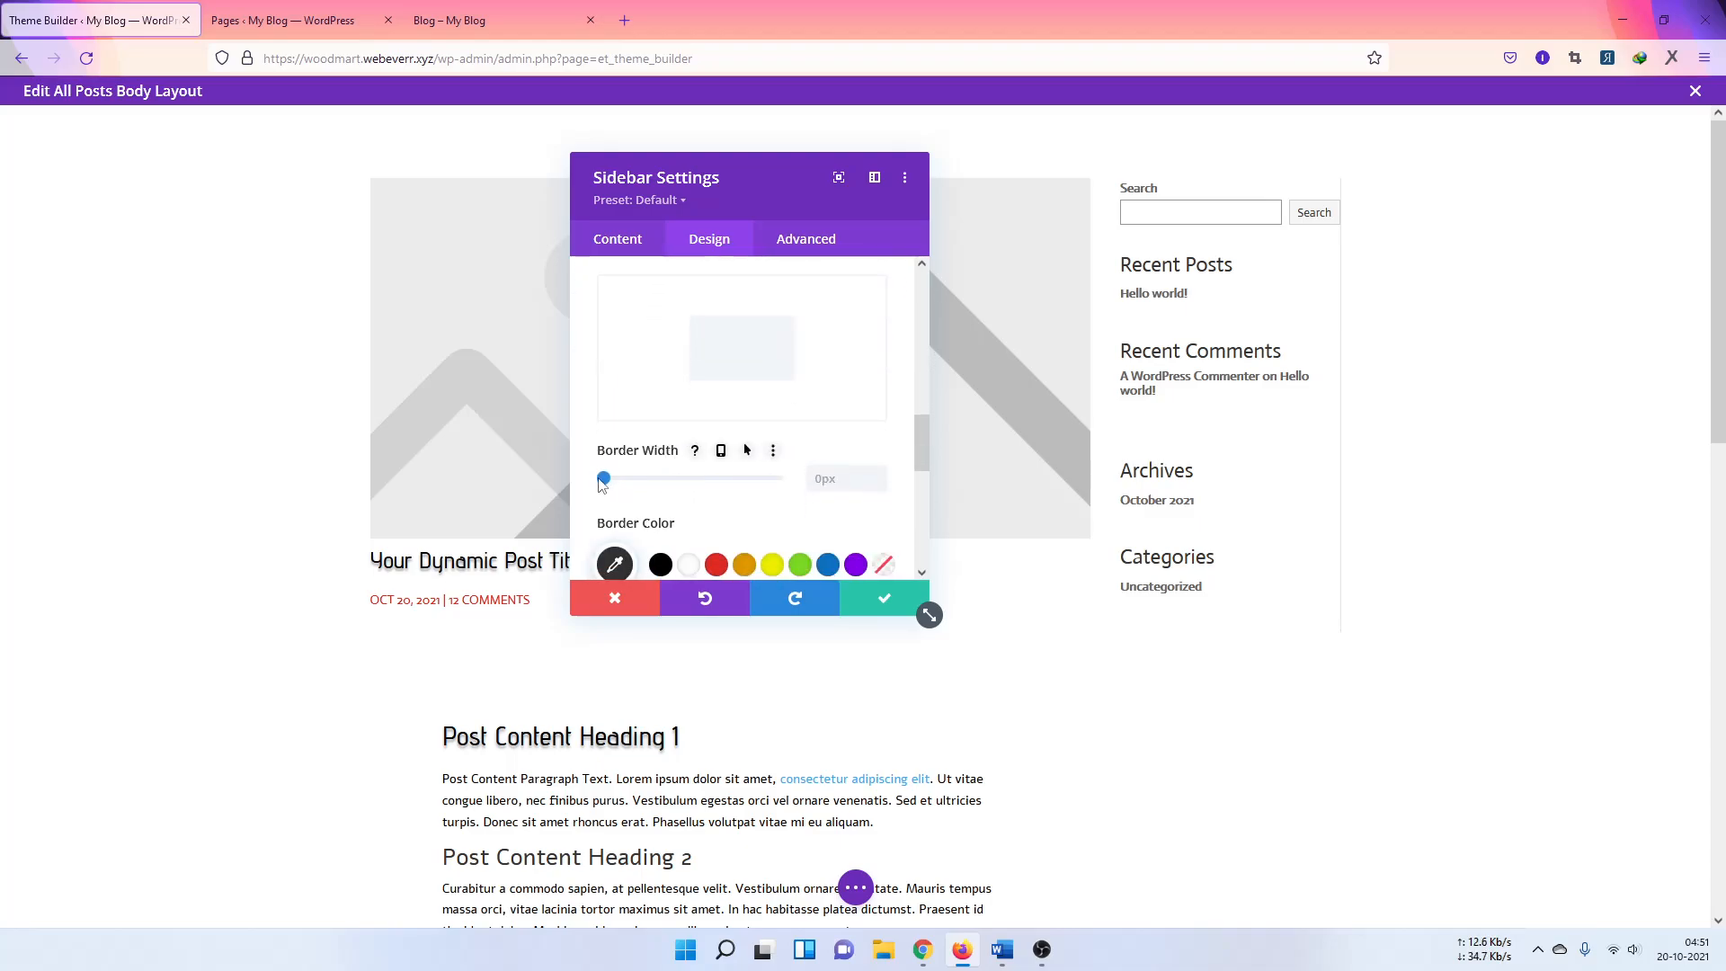
mouse_move(603, 481)
mouse_down()
mouse_move(632, 483)
mouse_move(599, 483)
mouse_up()
scroll(717, 550, down, 2)
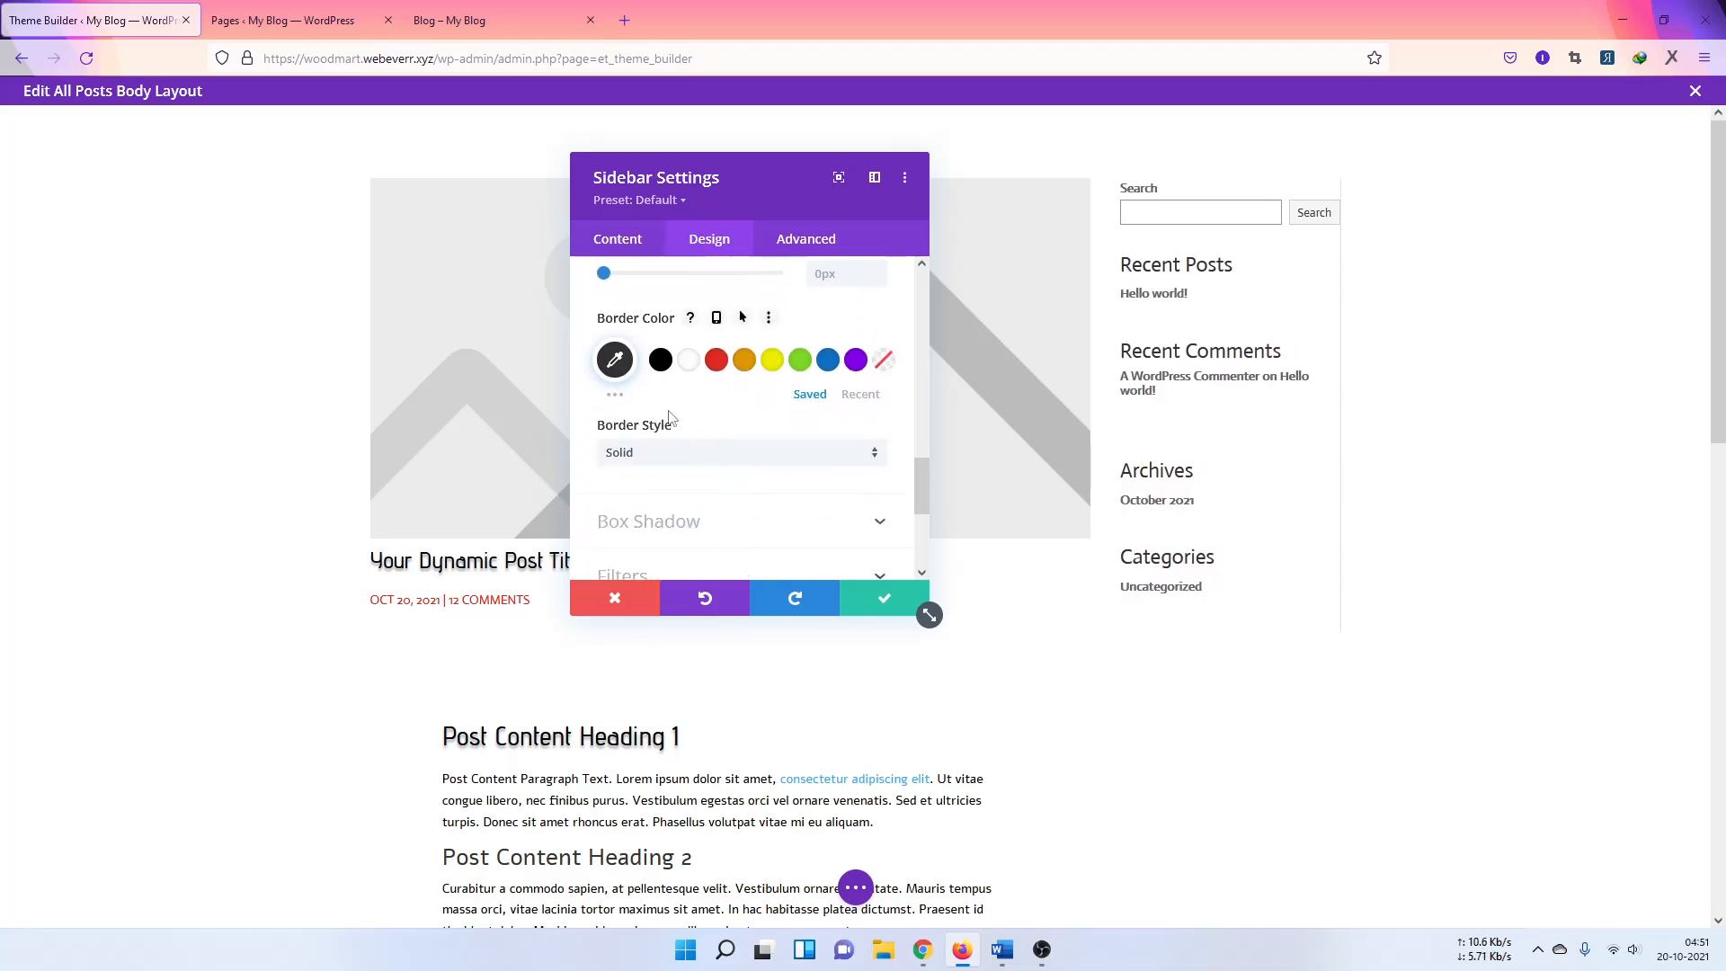
click(630, 454)
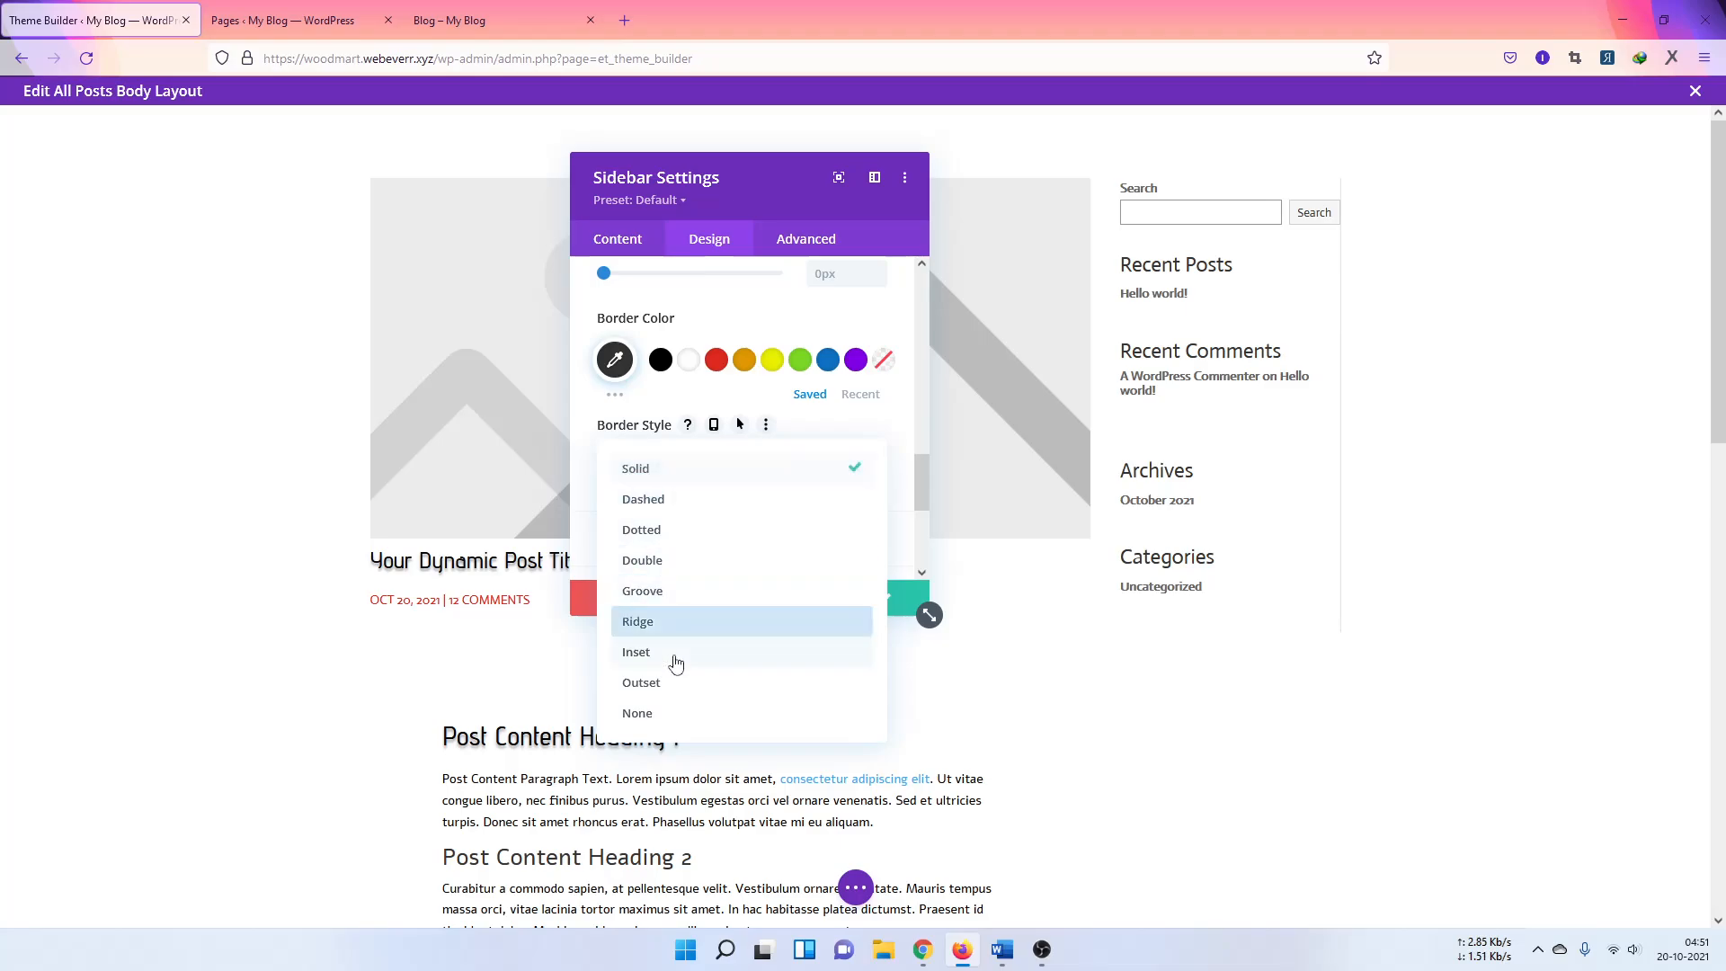
click(657, 712)
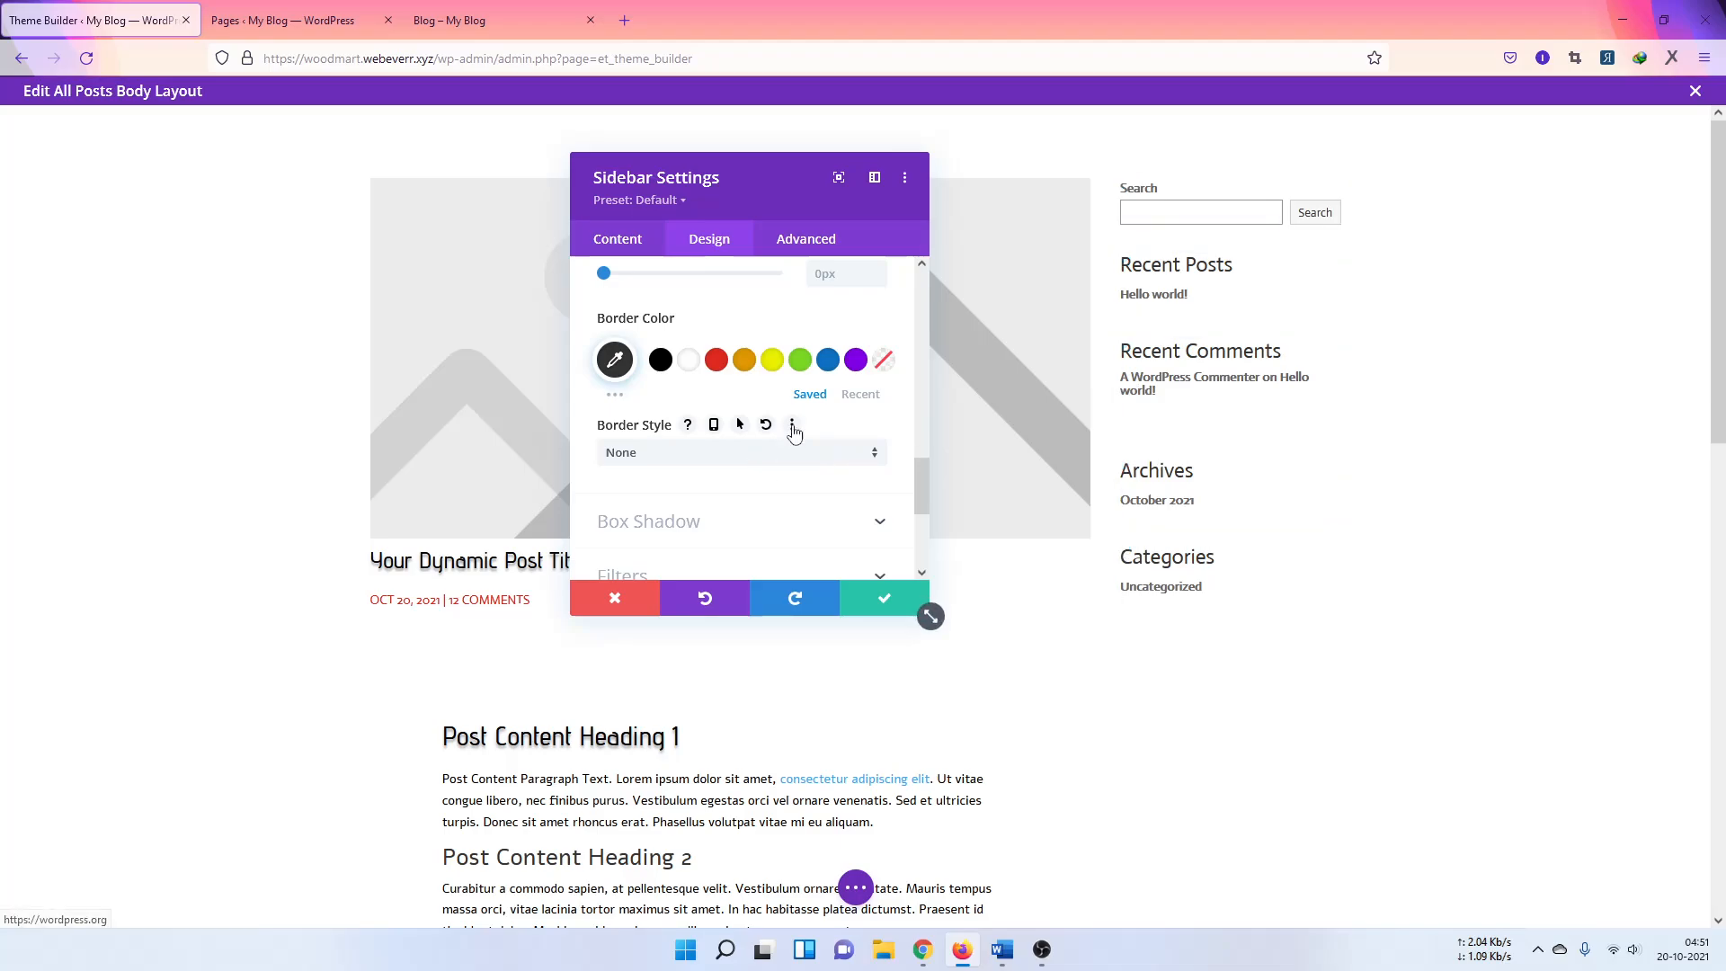
Step: Give the Sidebar a border 1px wide with the Solid style
scroll(756, 458, up, 3)
scroll(756, 481, down, 2)
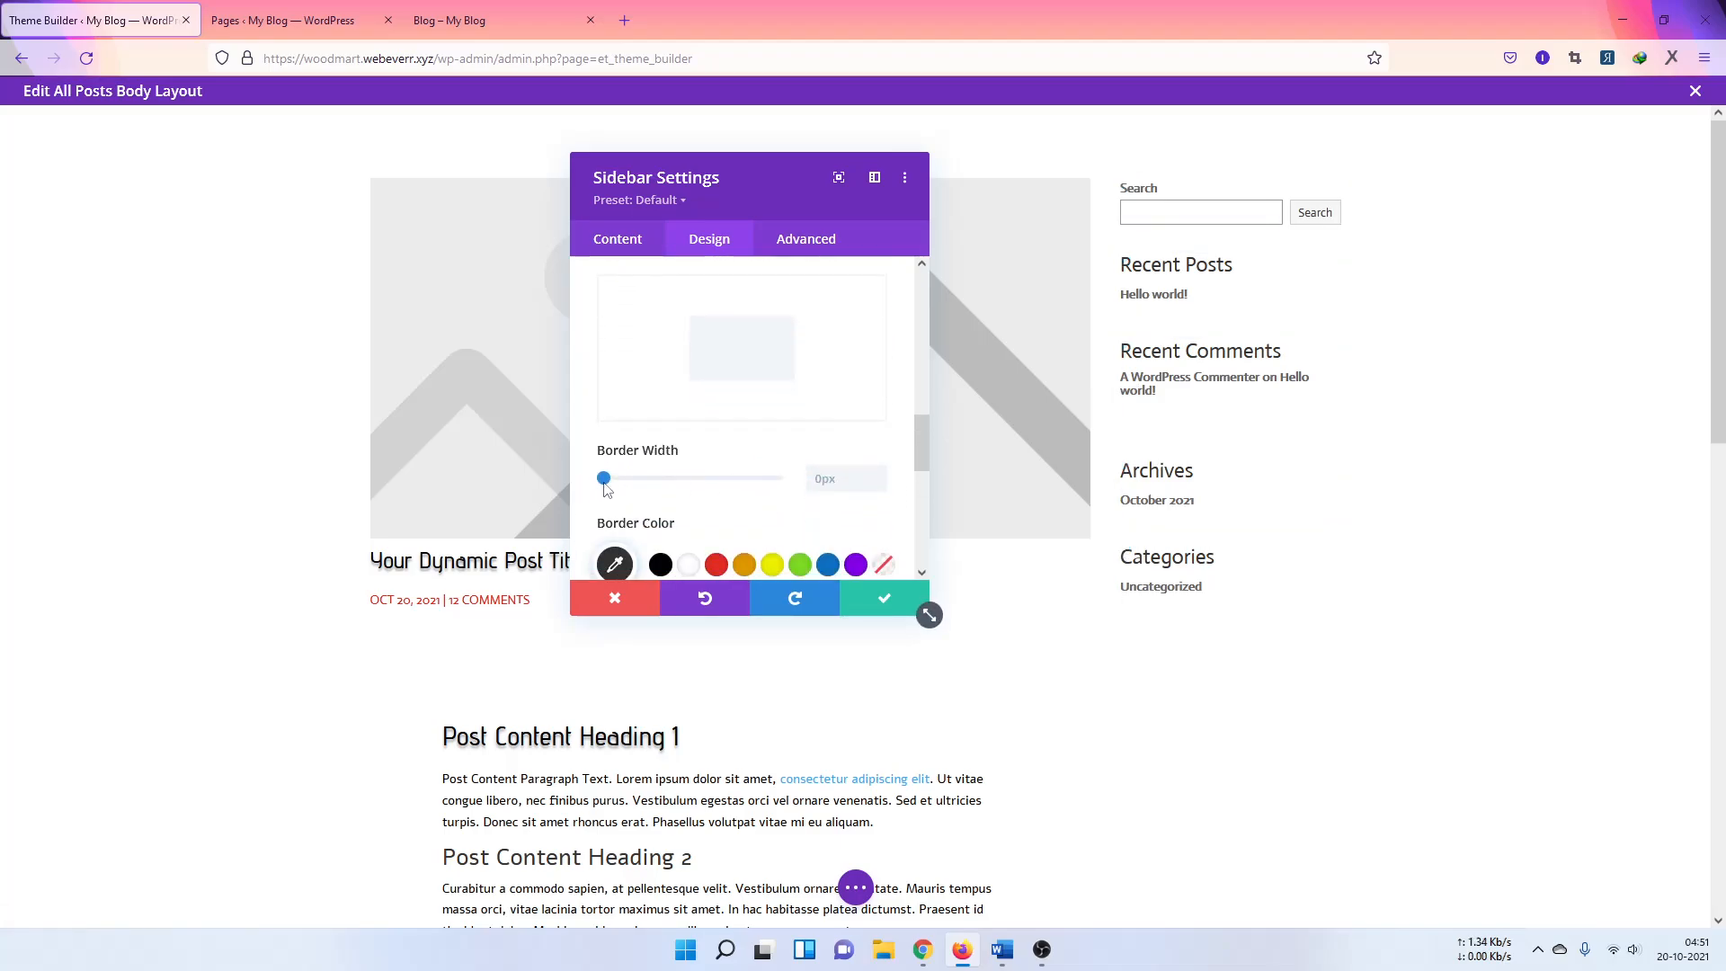
drag(602, 482, 607, 484)
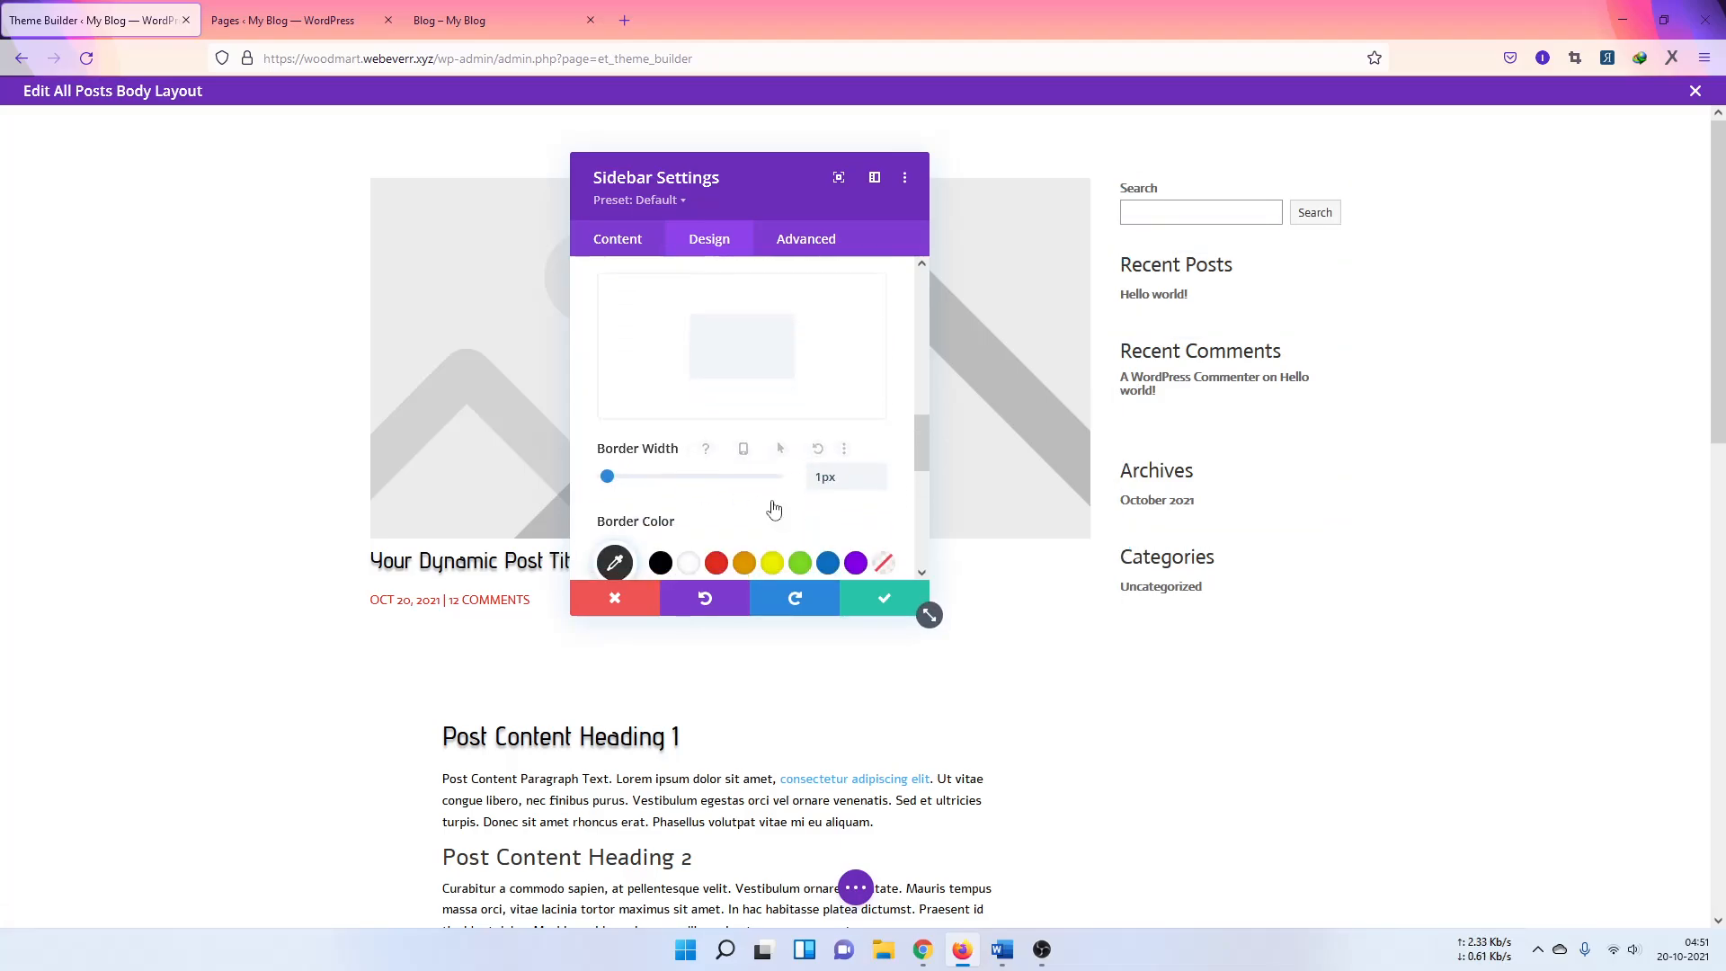
scroll(760, 508, down, 4)
click(661, 454)
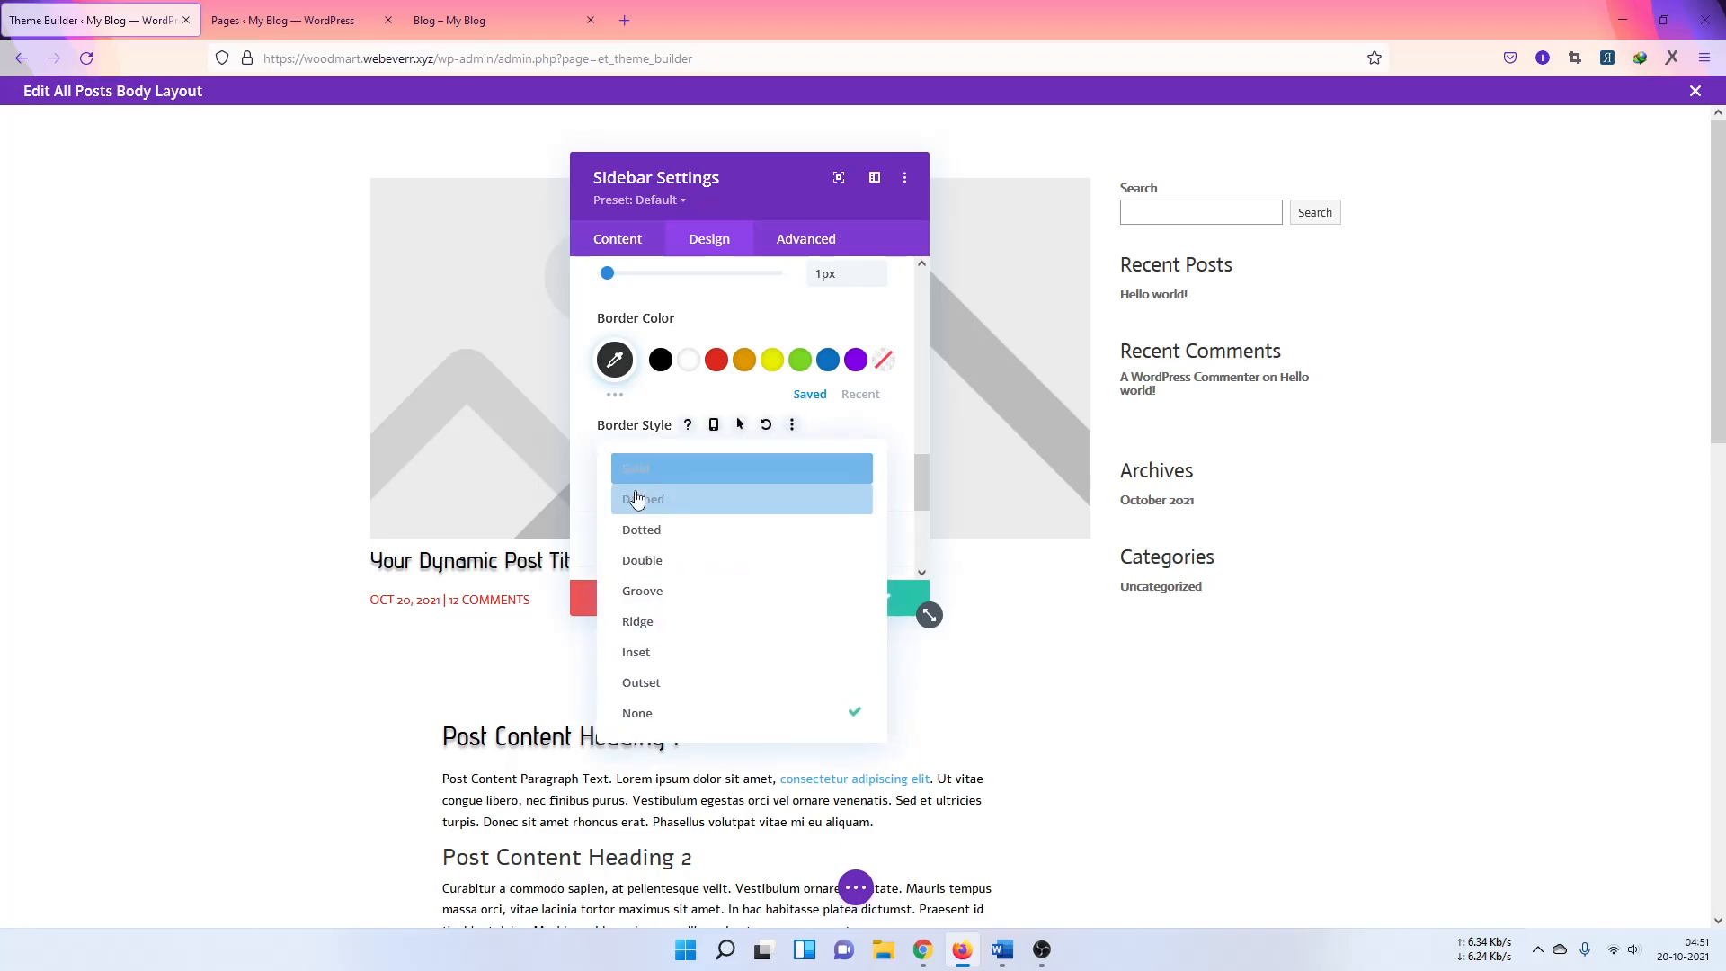
click(649, 474)
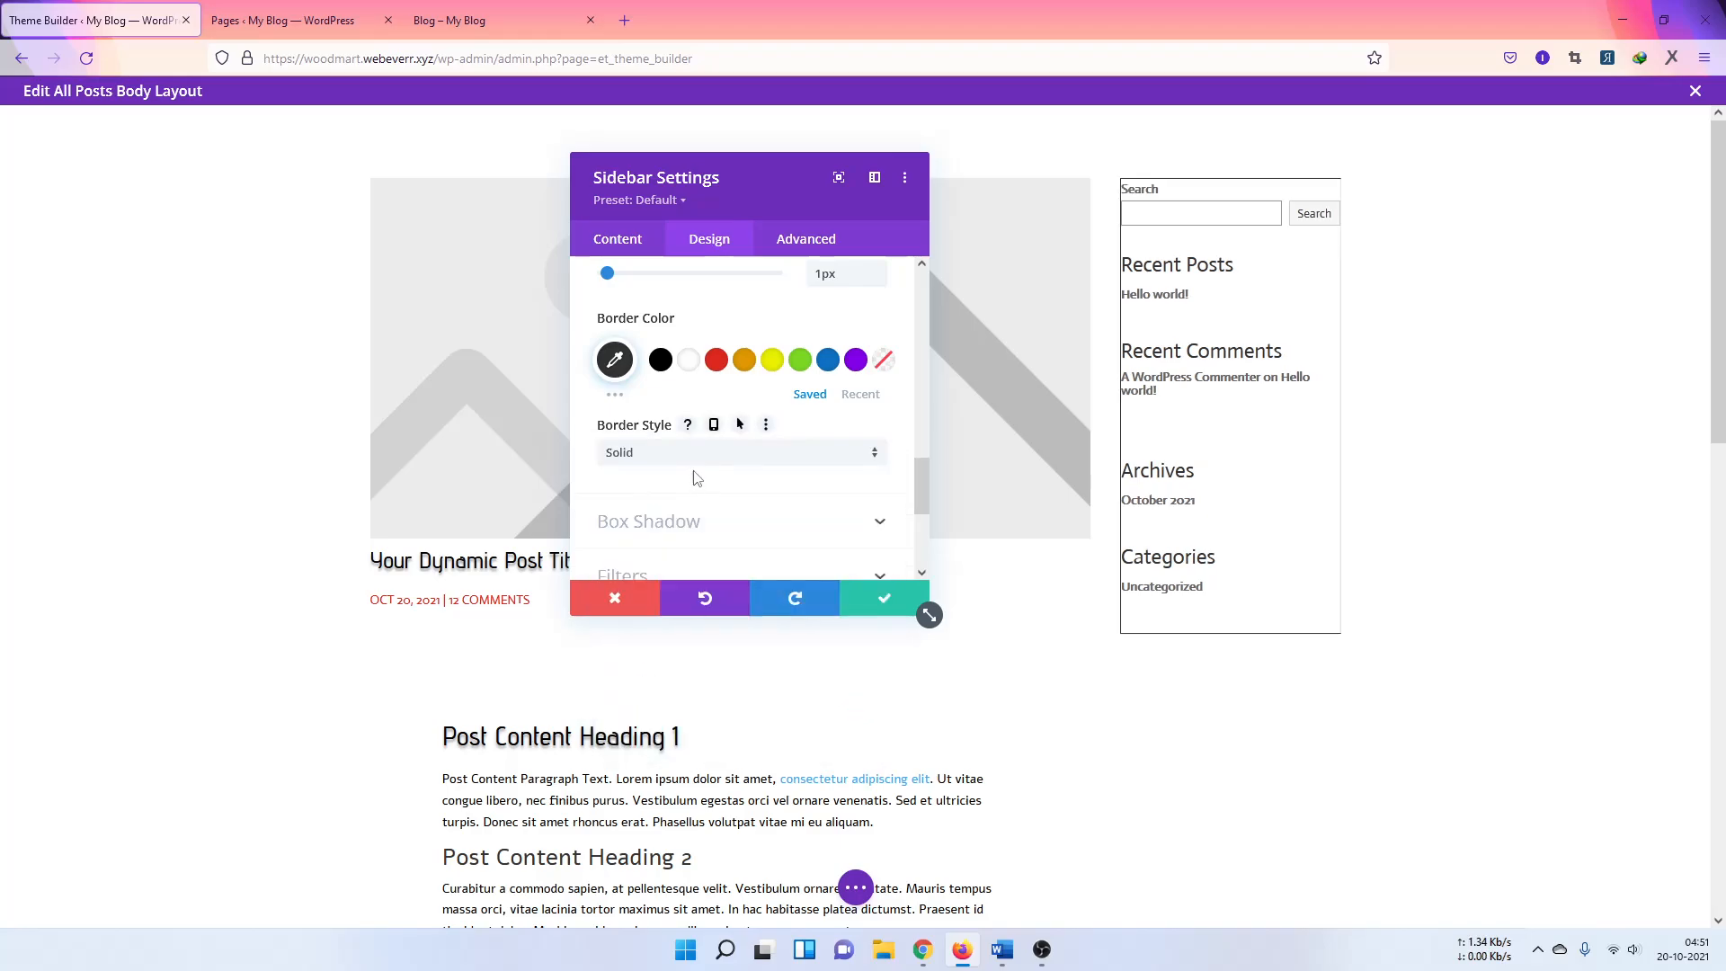
Step: Slightly round all four linked corners of the Sidebar's border
scroll(699, 477, up, 5)
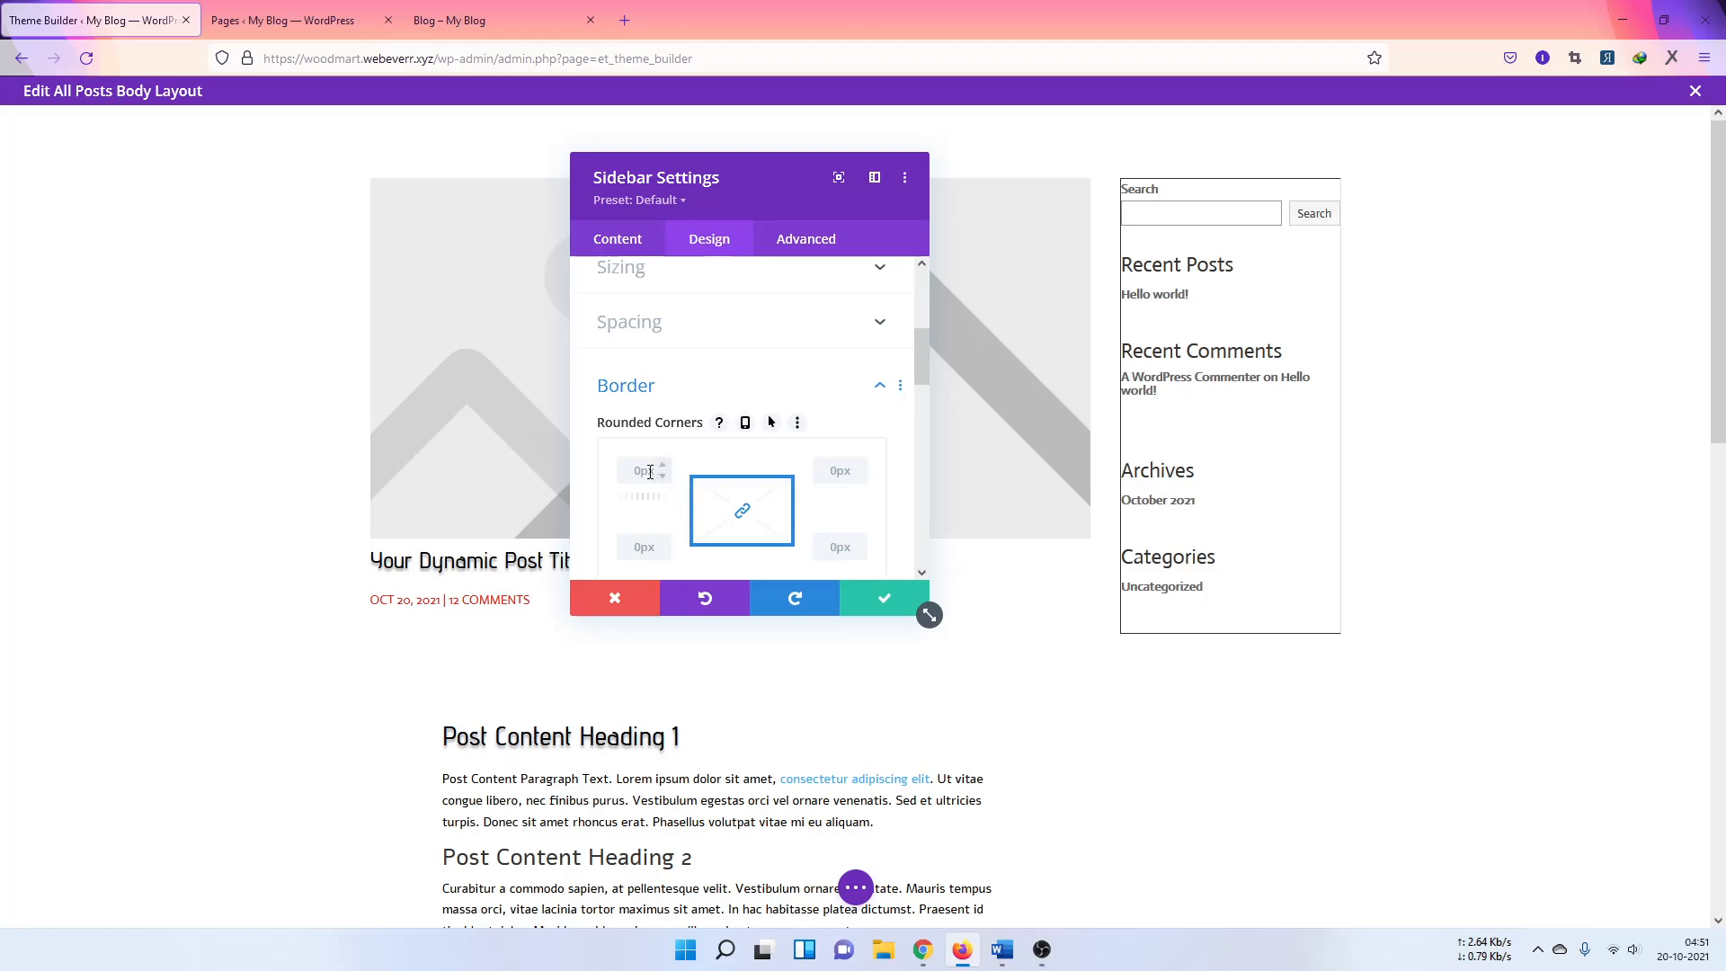
triple_click(662, 465)
double_click(662, 464)
Step: Link the Sidebar's top and bottom padding and set both to 20px
scroll(740, 501, up, 5)
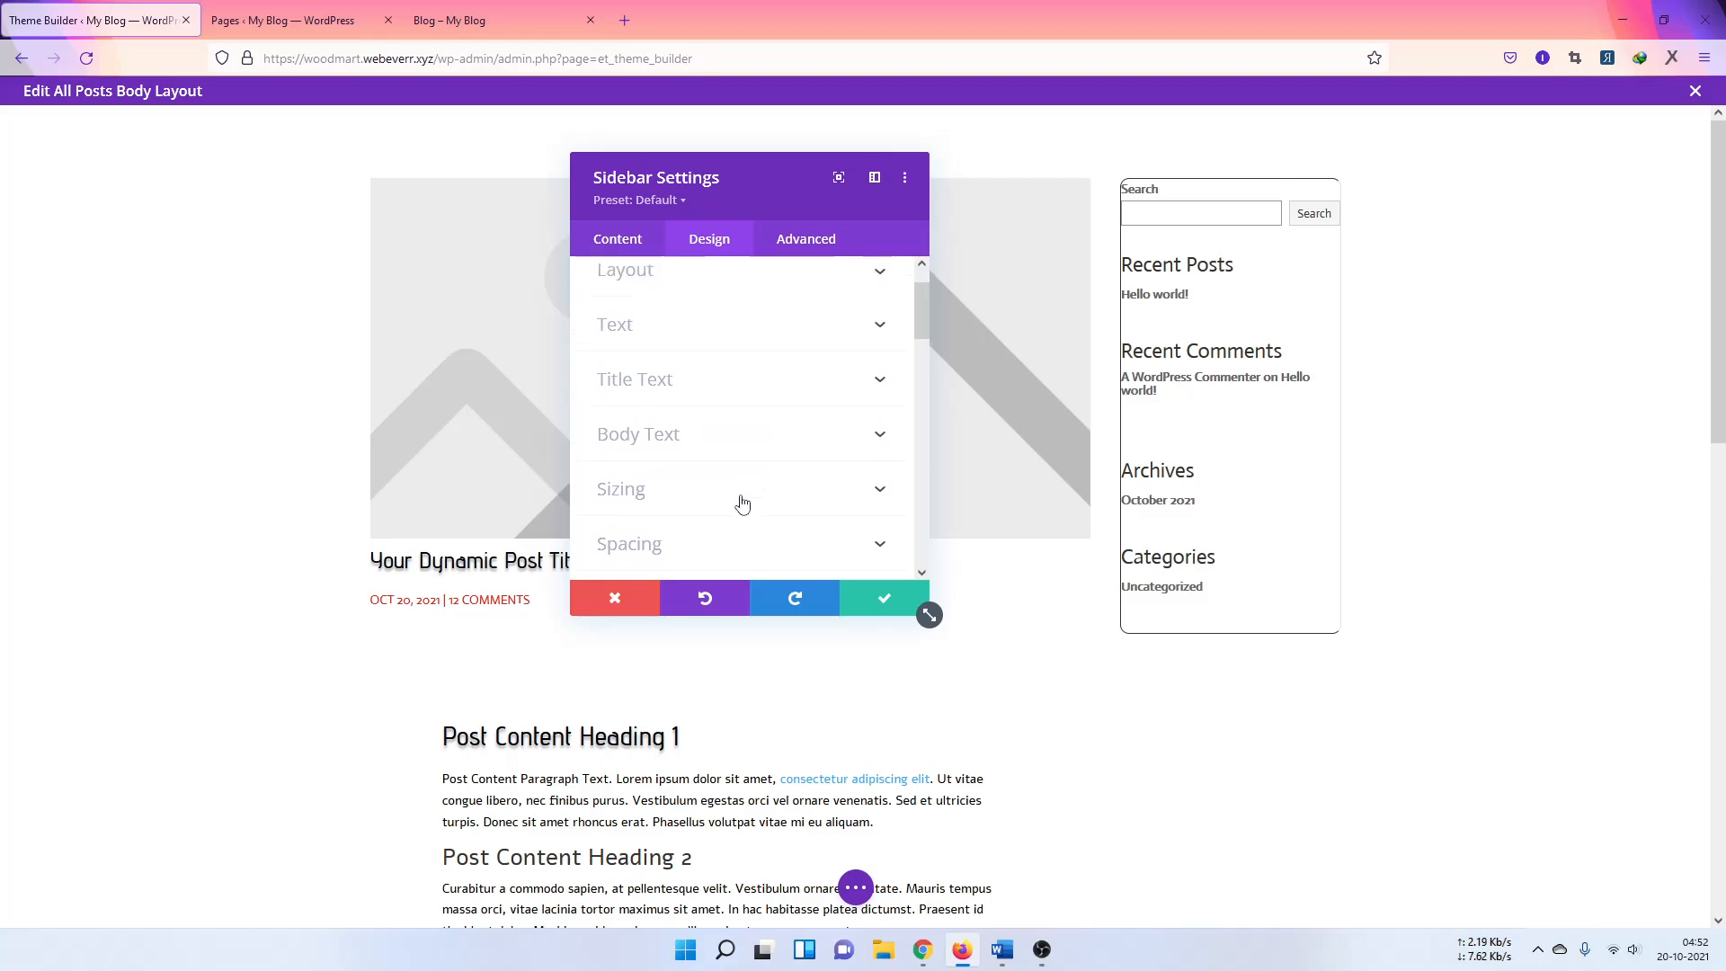
click(679, 346)
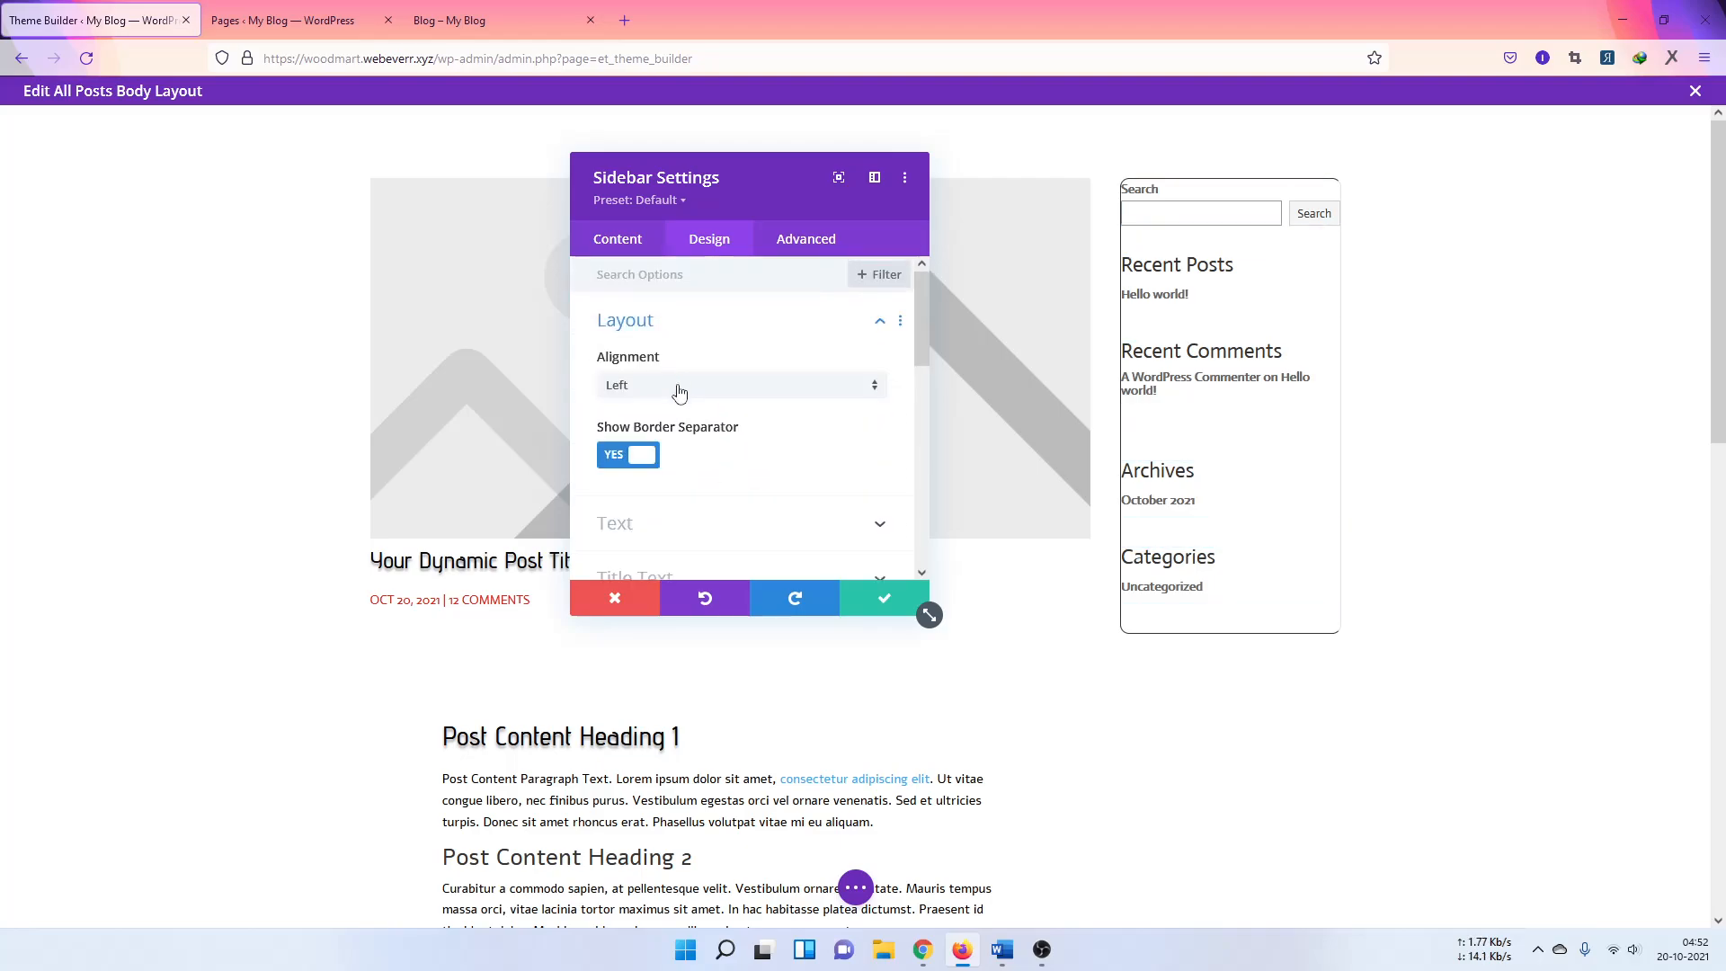
scroll(684, 431, down, 2)
click(649, 544)
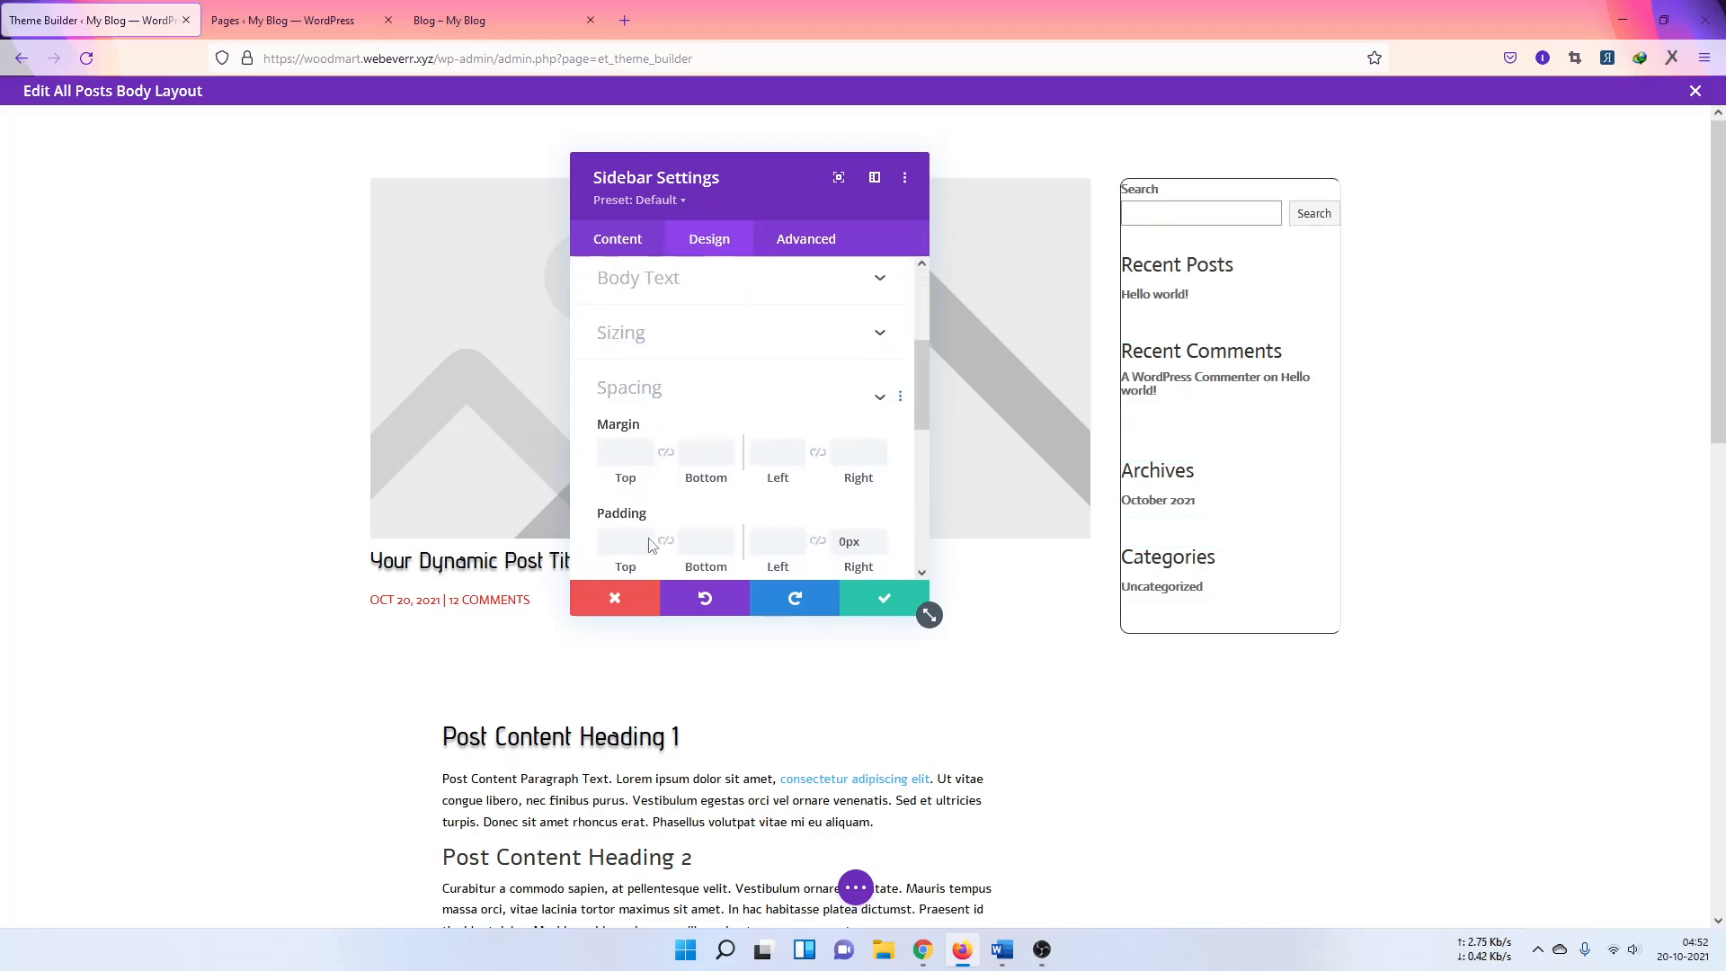
click(665, 437)
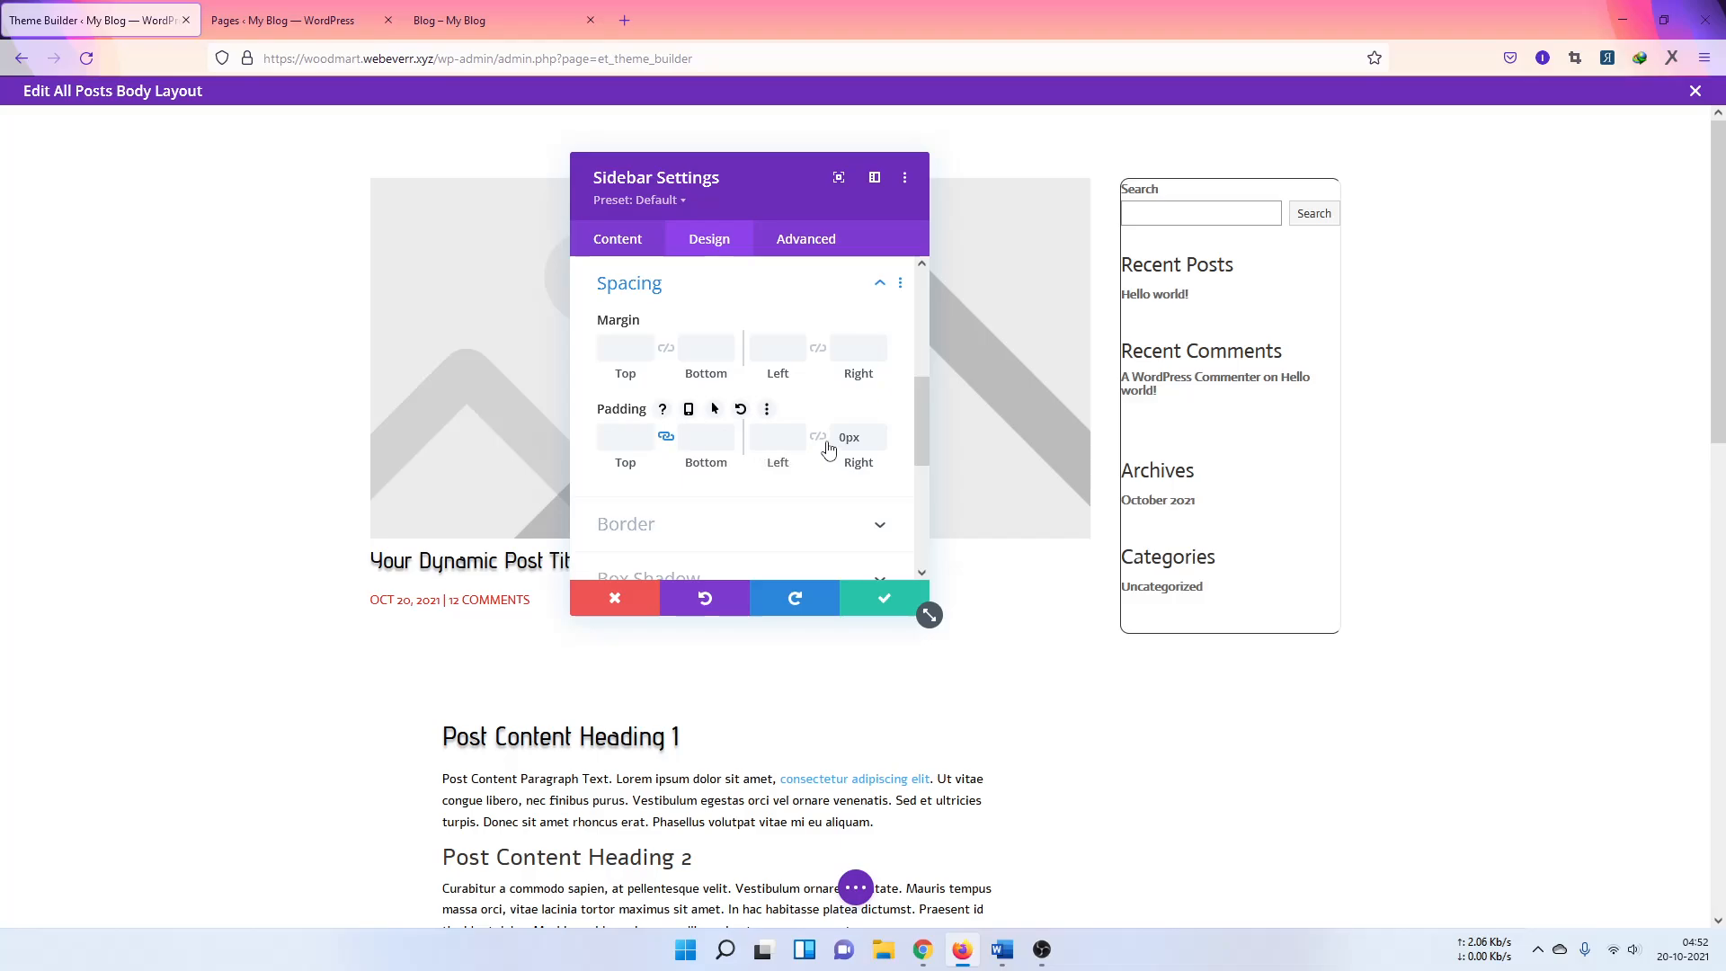
click(645, 433)
key(Up)
key(Up)
key(Up)
key(Up)
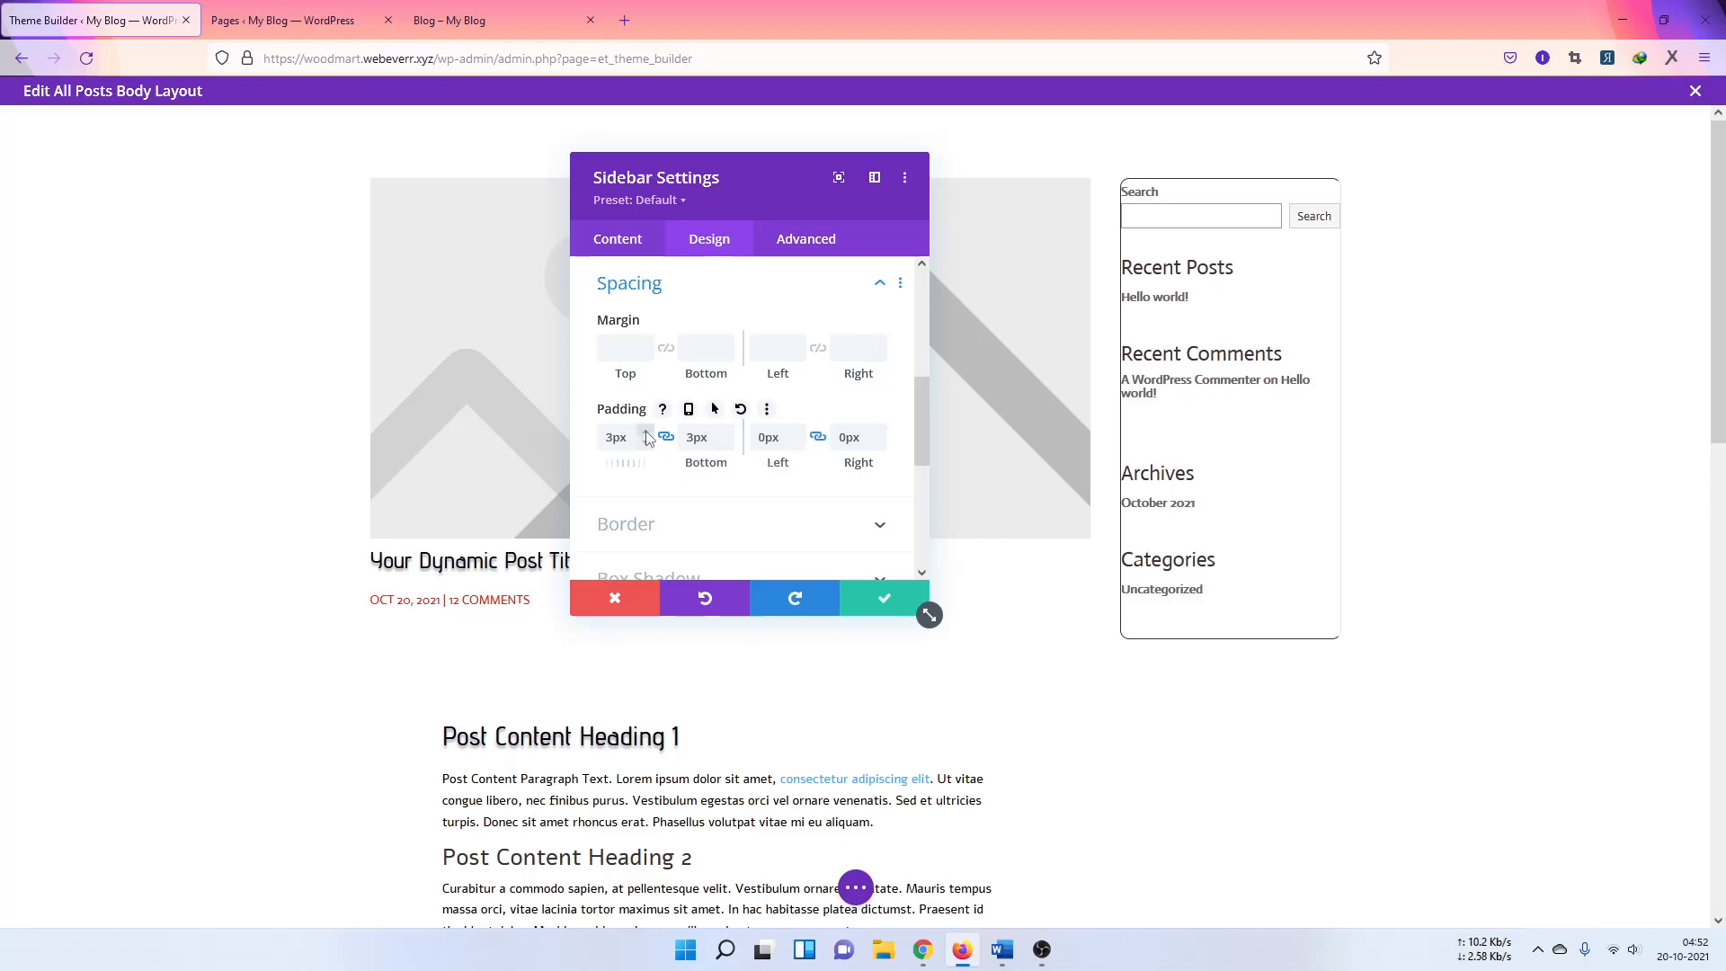
key(Up)
key(Up)
key(Up)
key(Up)
key(Up)
key(Up)
key(Up)
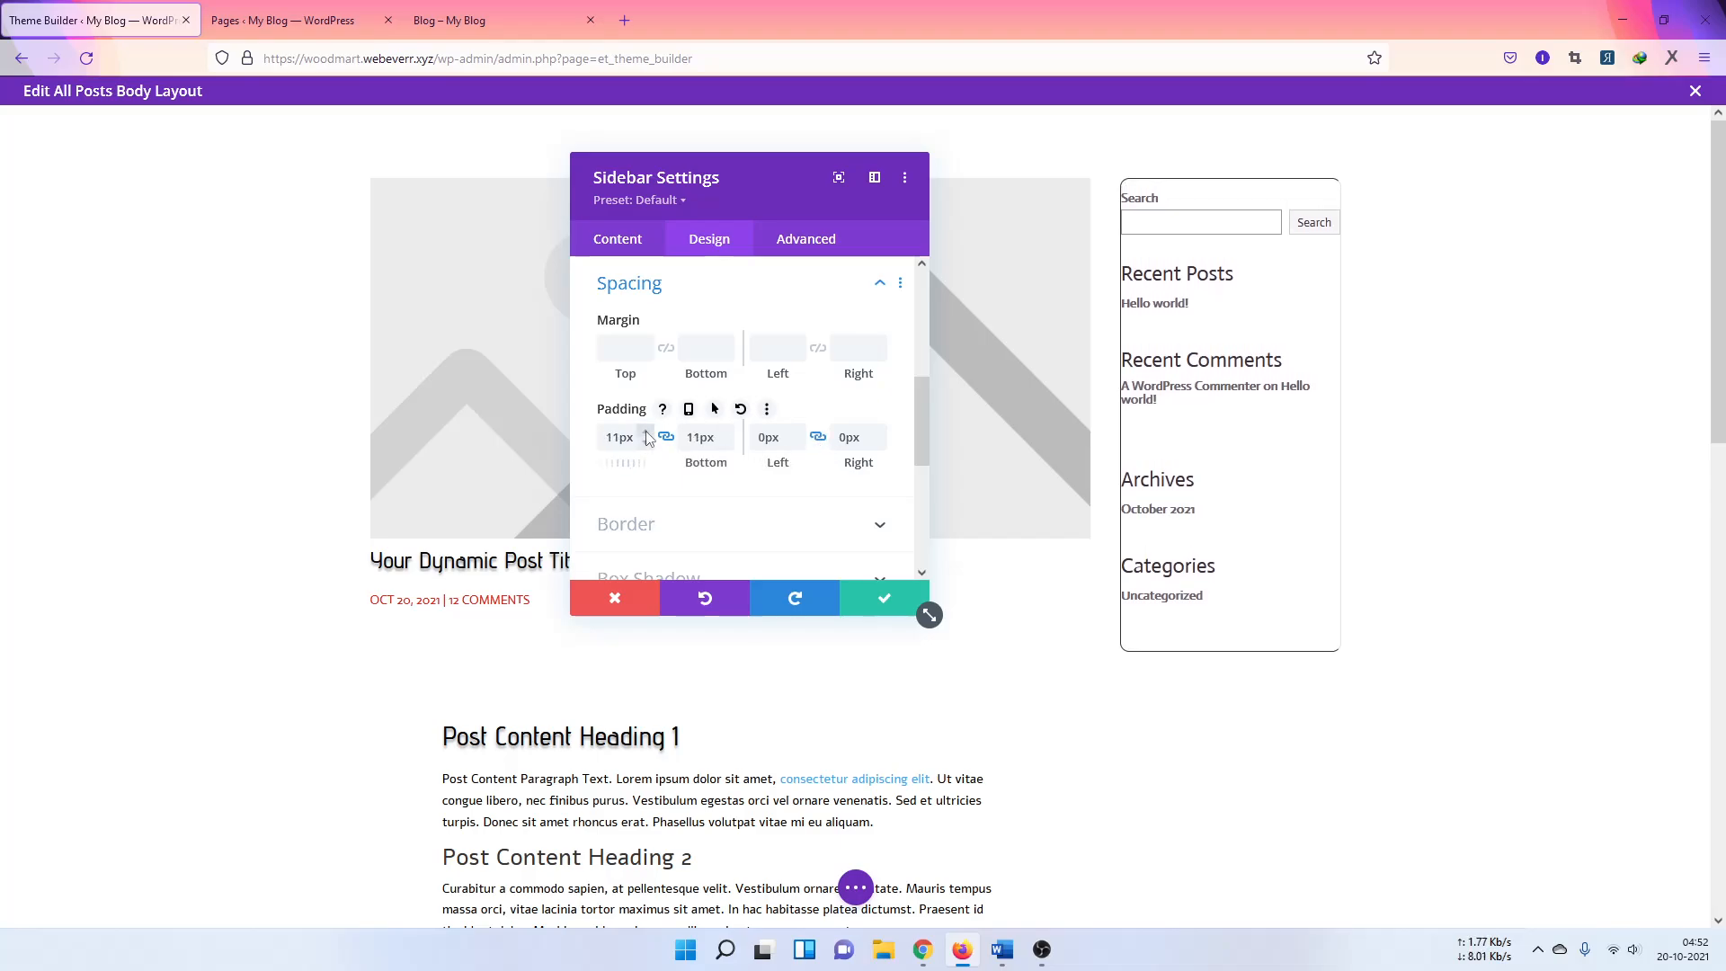
key(Up)
key(Up)
key(Up)
key(Up)
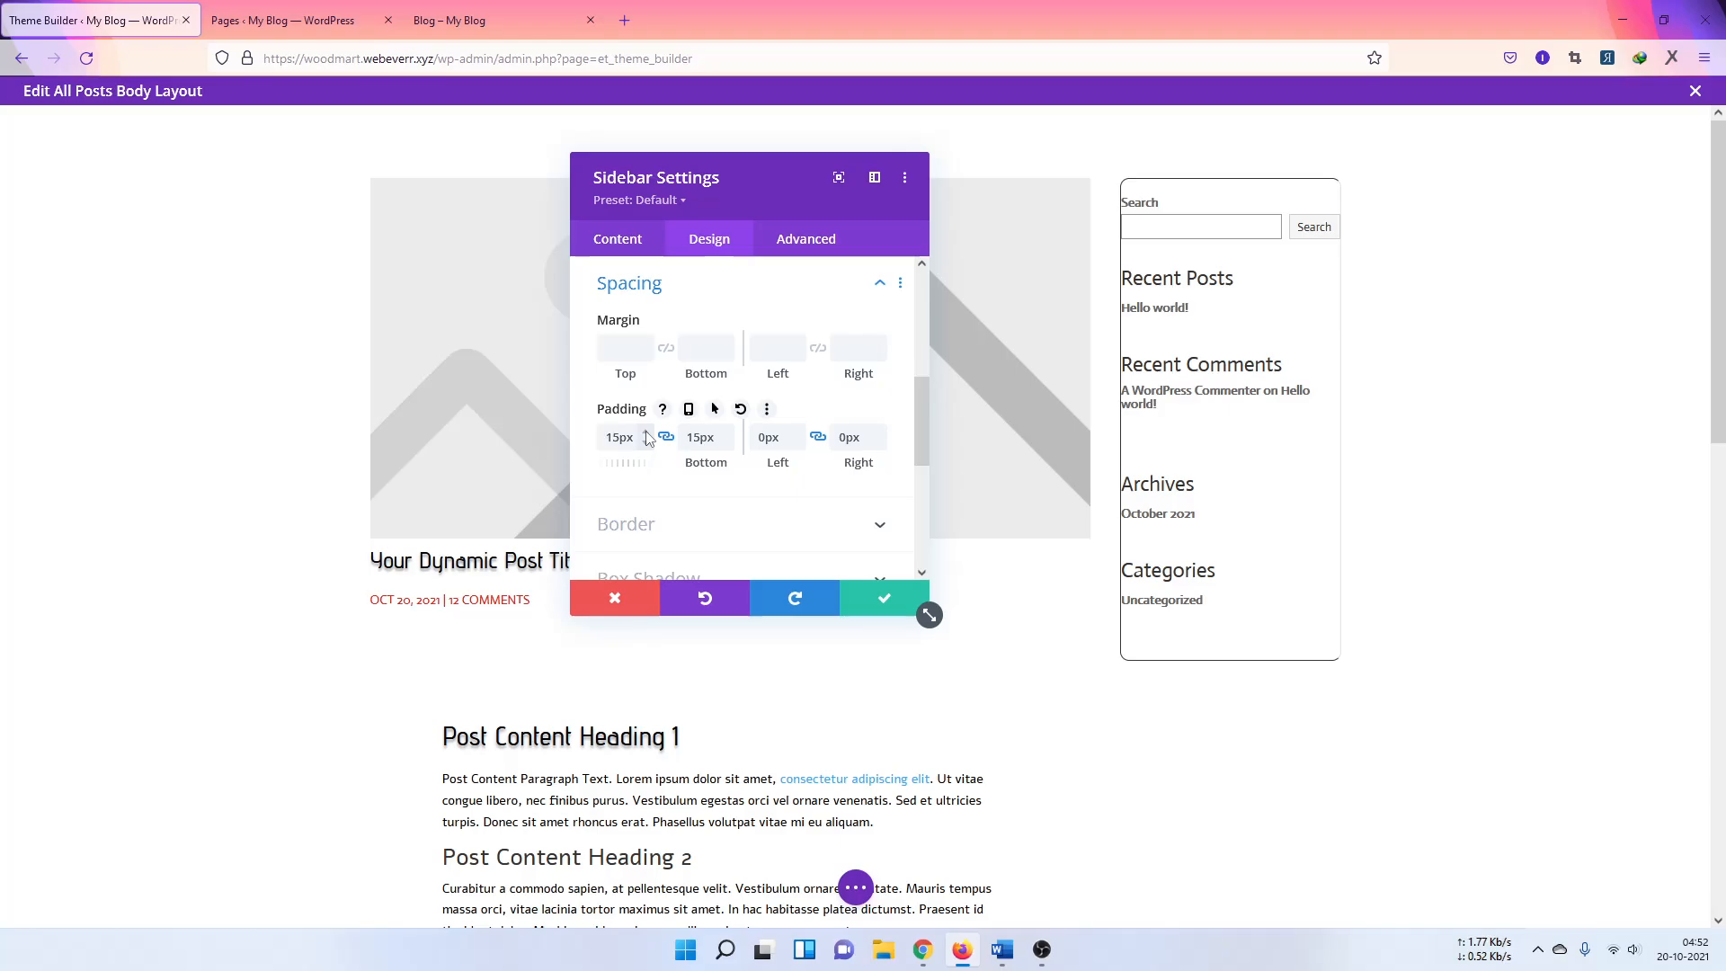
key(Up)
key(Up)
key(Up)
key(Up)
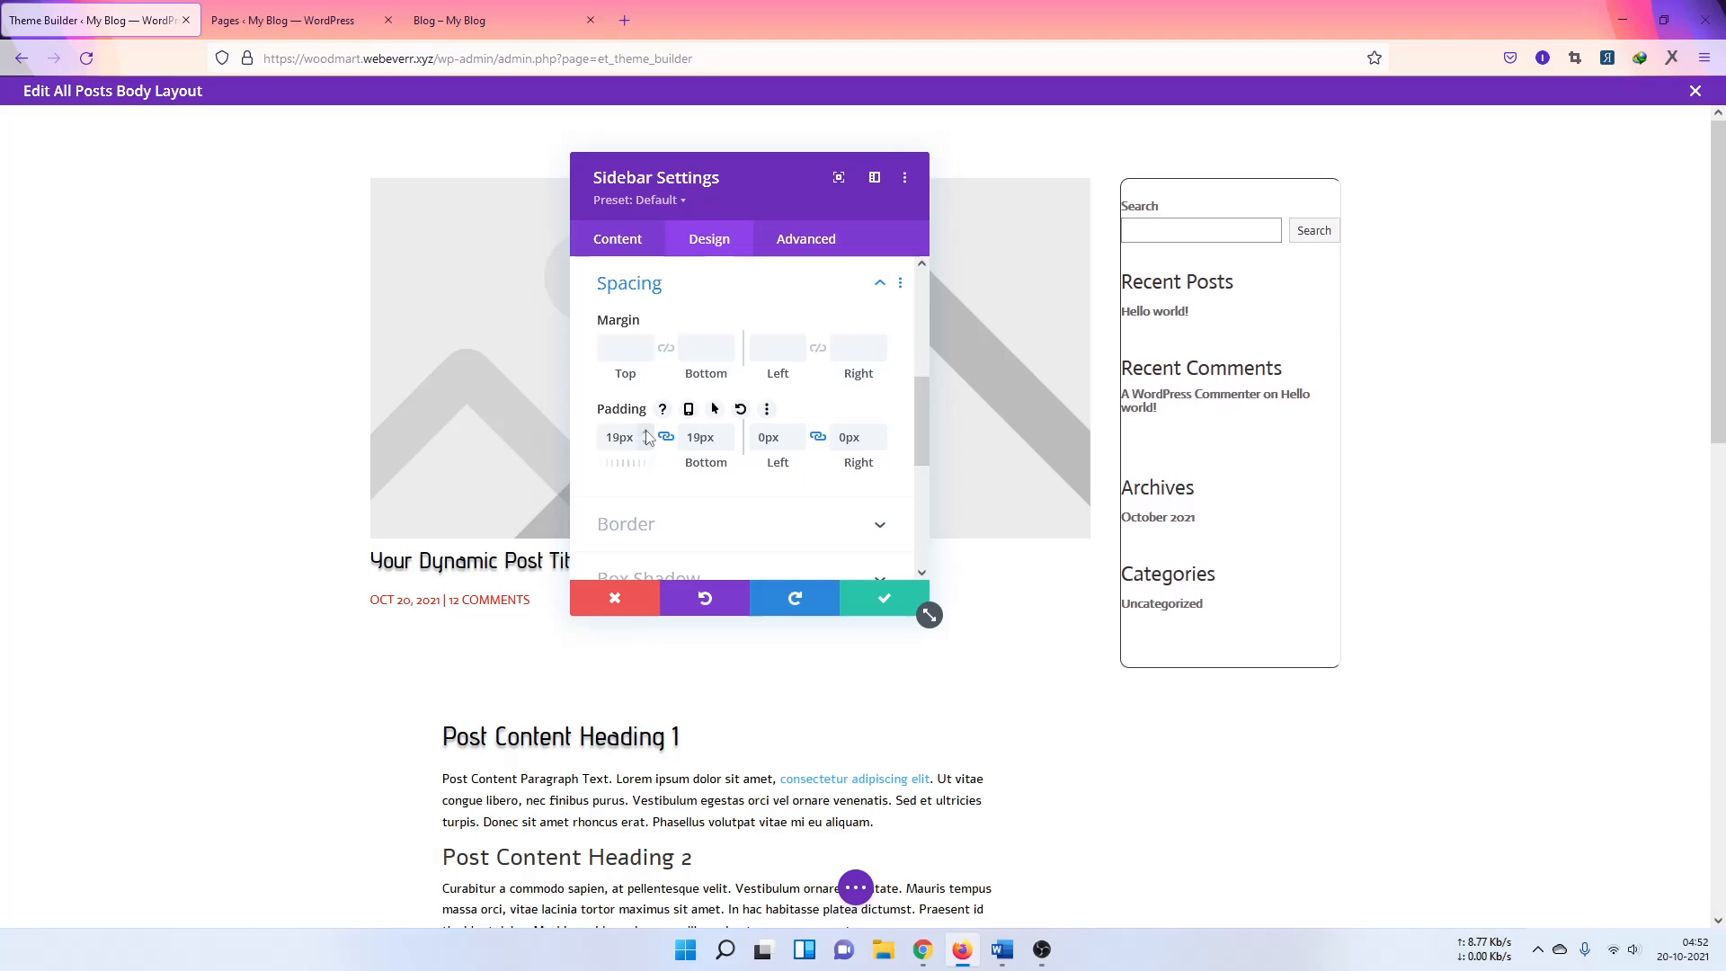
key(Up)
Step: Set the Sidebar's linked left and right padding to 20px and save the module
click(795, 439)
key(Up)
key(Up)
key(Up)
key(Up)
key(Up)
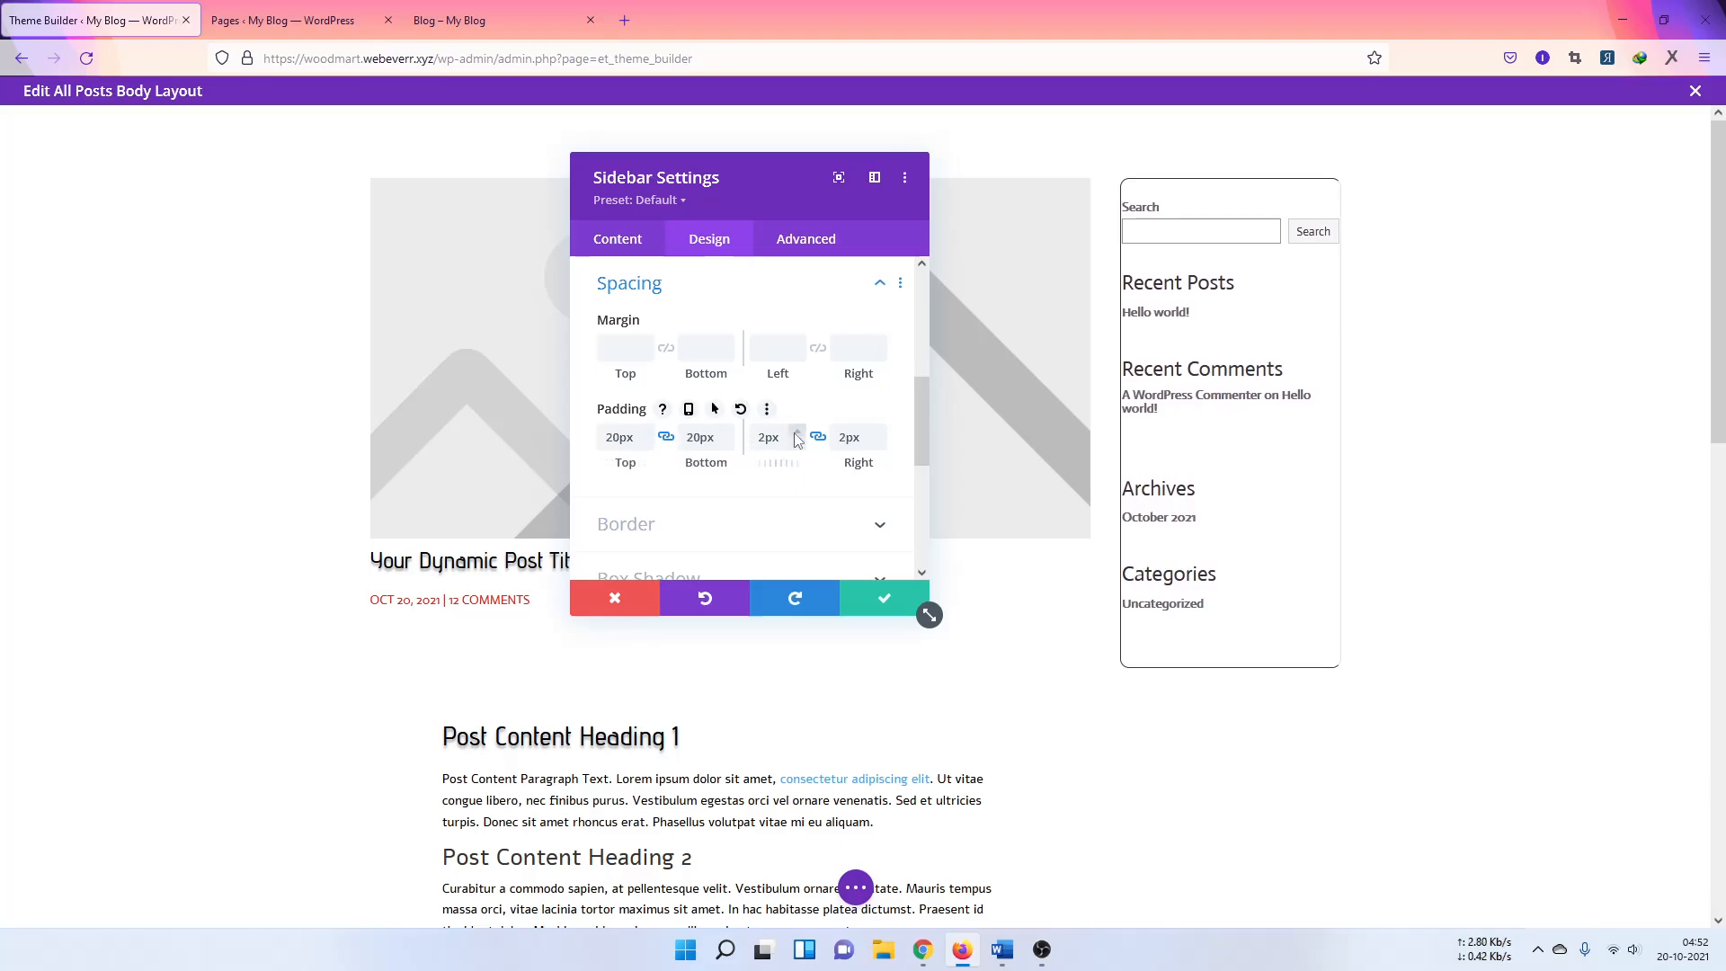
key(Up)
key(Up)
key(Up)
key(Up)
key(Up)
key(Up)
key(Up)
key(Up)
key(Up)
key(Up)
key(Up)
key(Up)
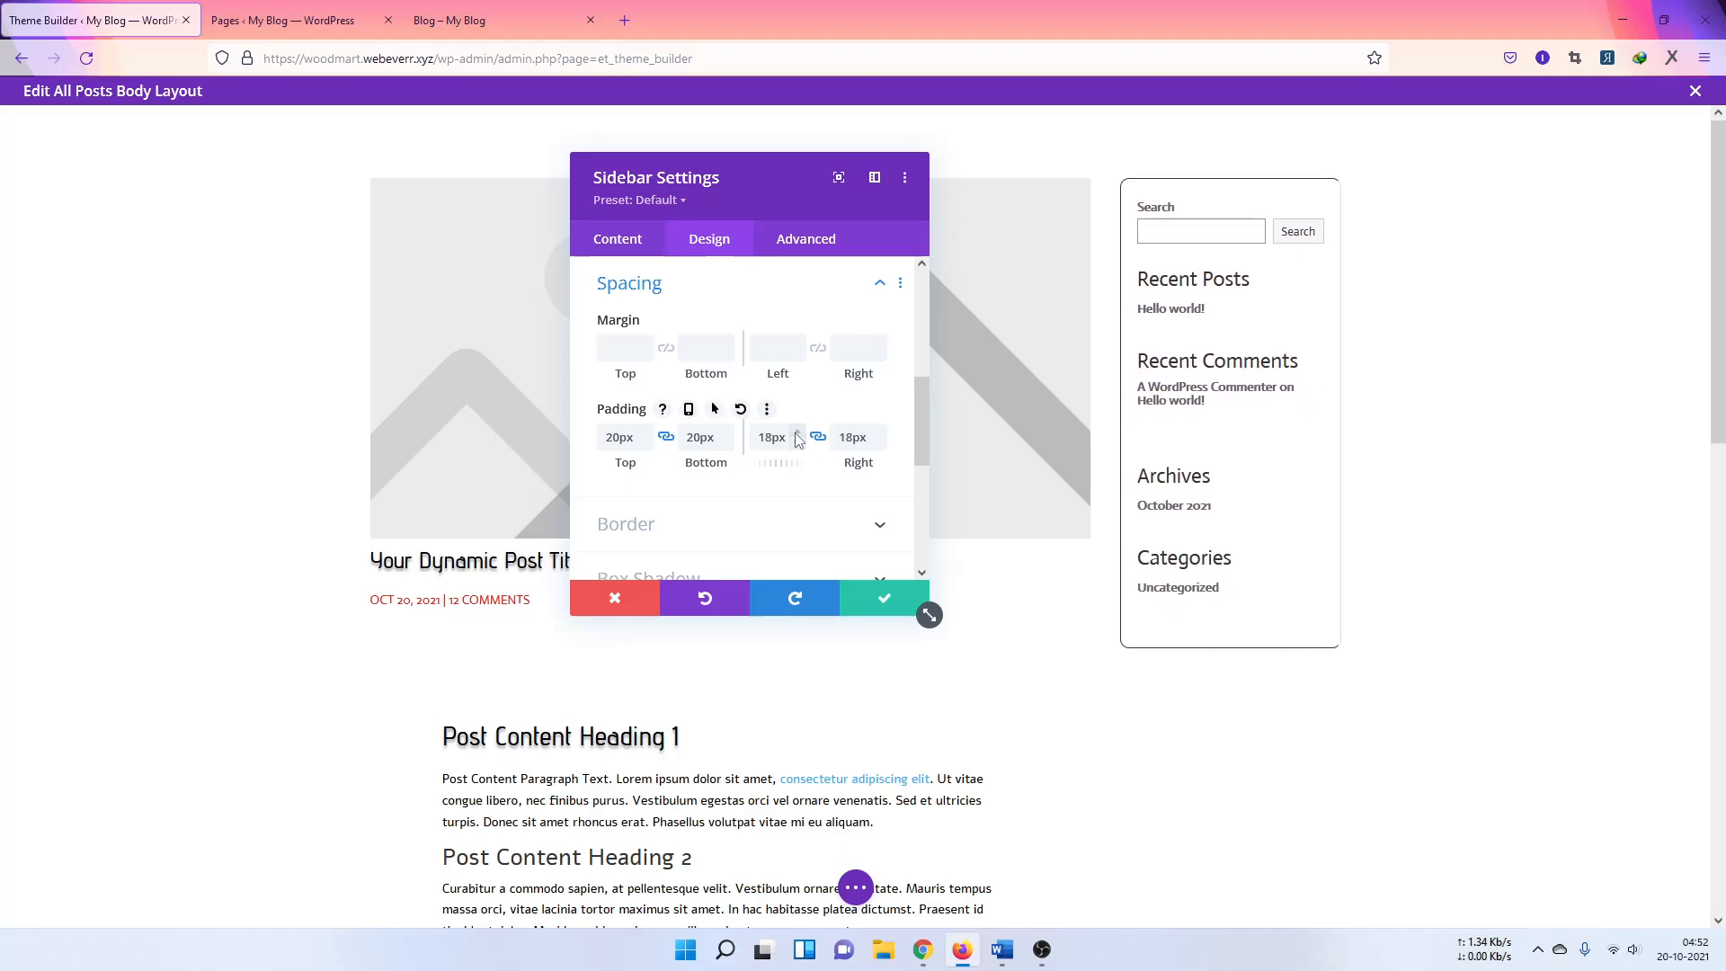
key(Up)
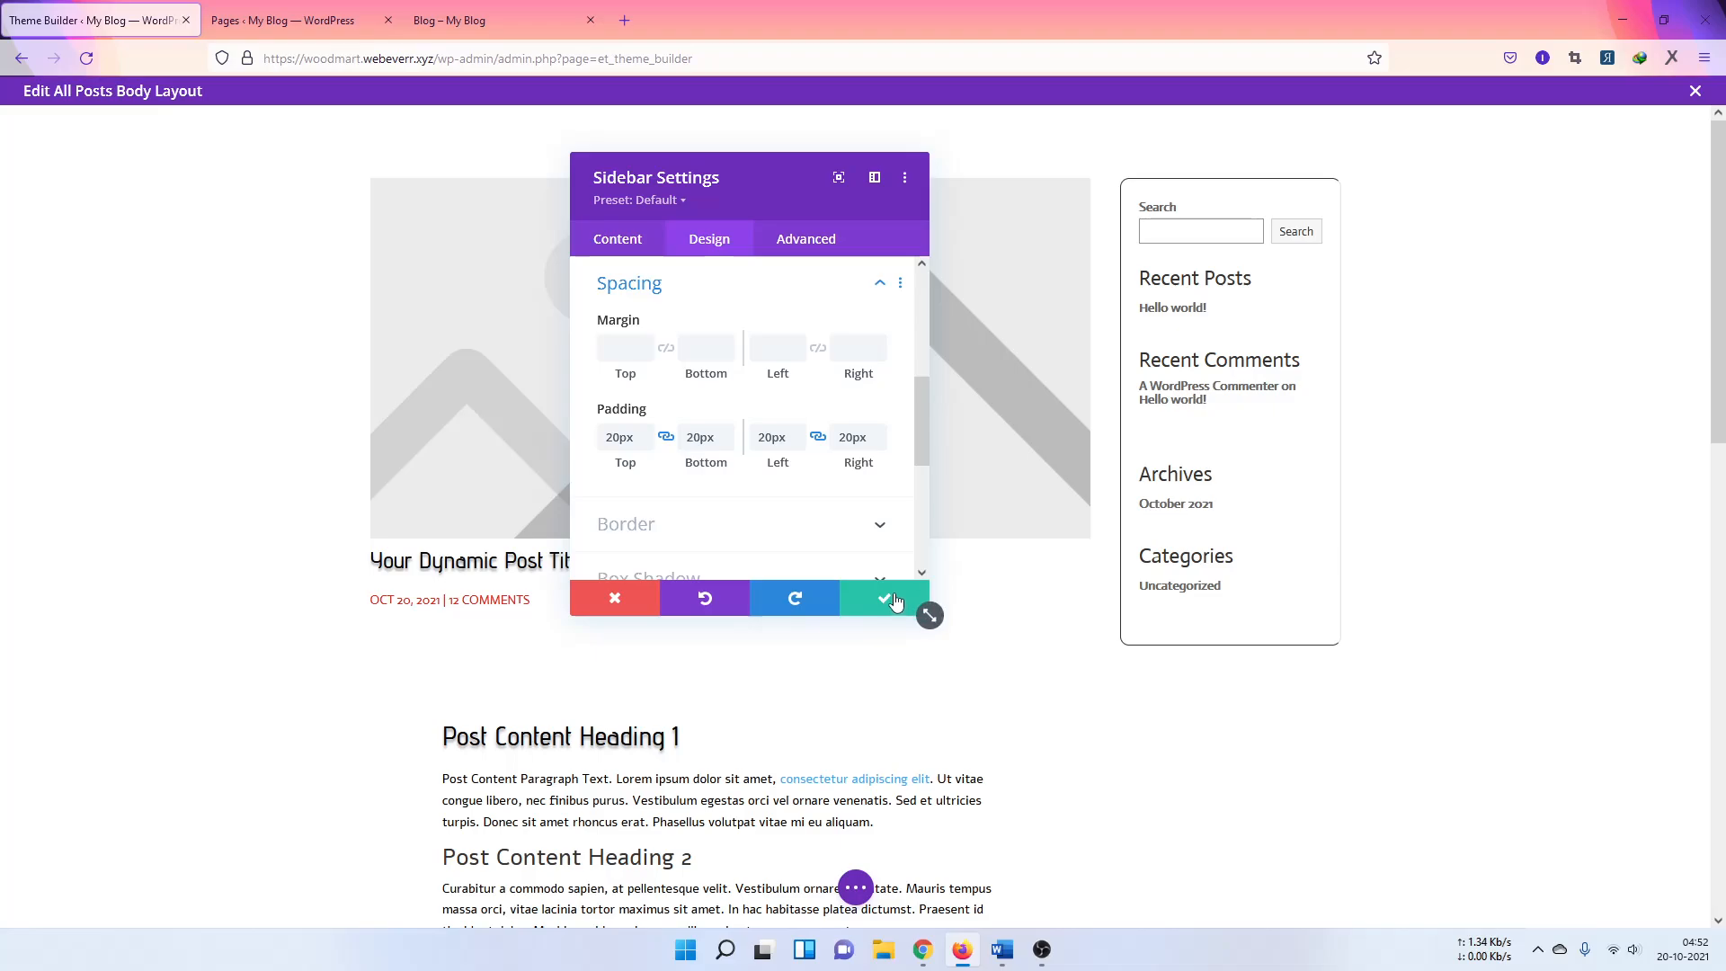
click(895, 601)
Step: Review the whole All Posts body layout from the Post Title and Sidebar down to the Post Navigation
scroll(863, 667, down, 4)
scroll(783, 653, up, 3)
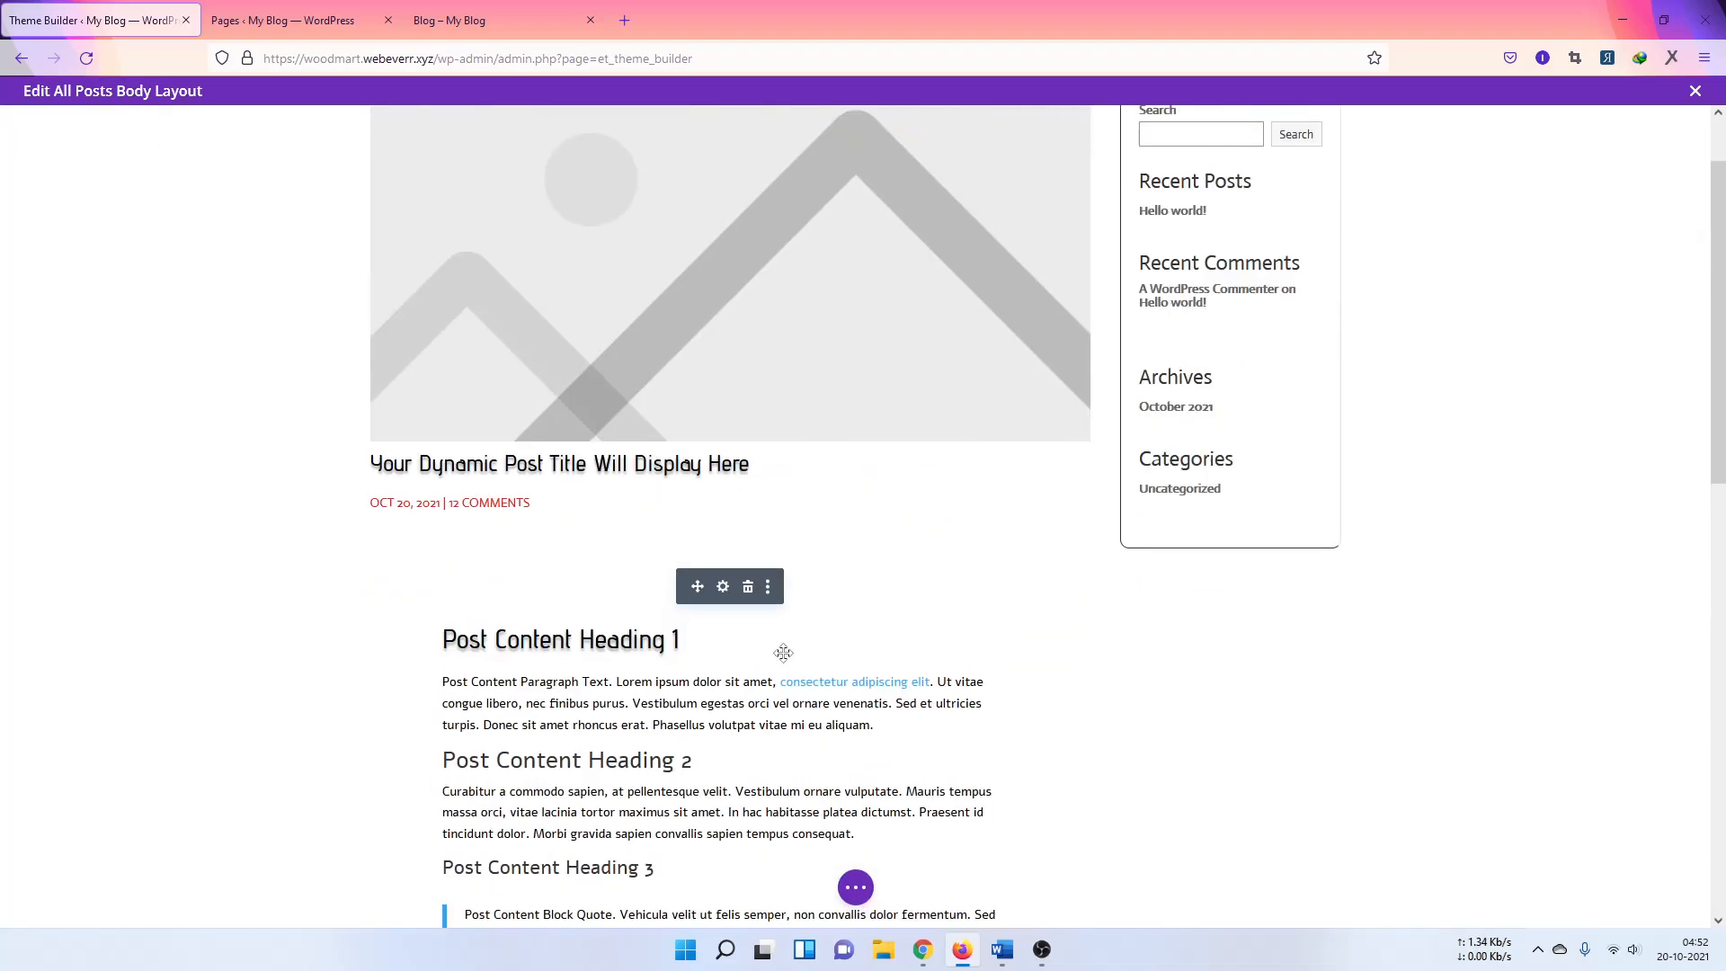
scroll(710, 652, down, 6)
scroll(630, 620, up, 7)
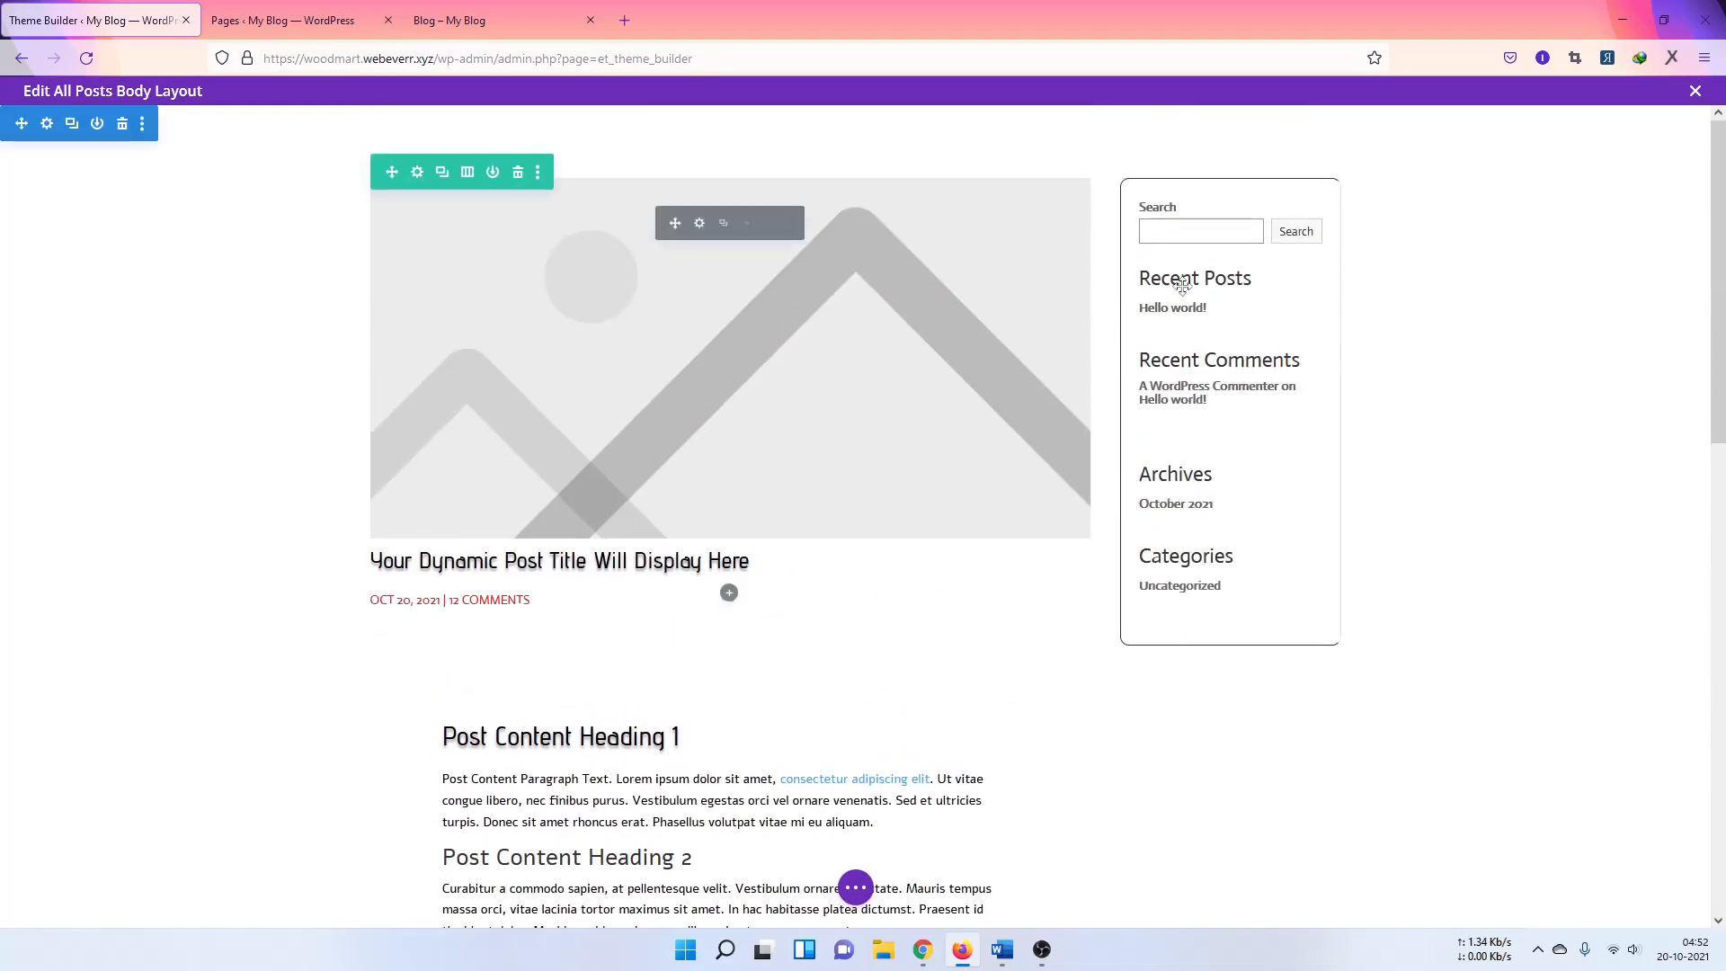
scroll(798, 486, down, 4)
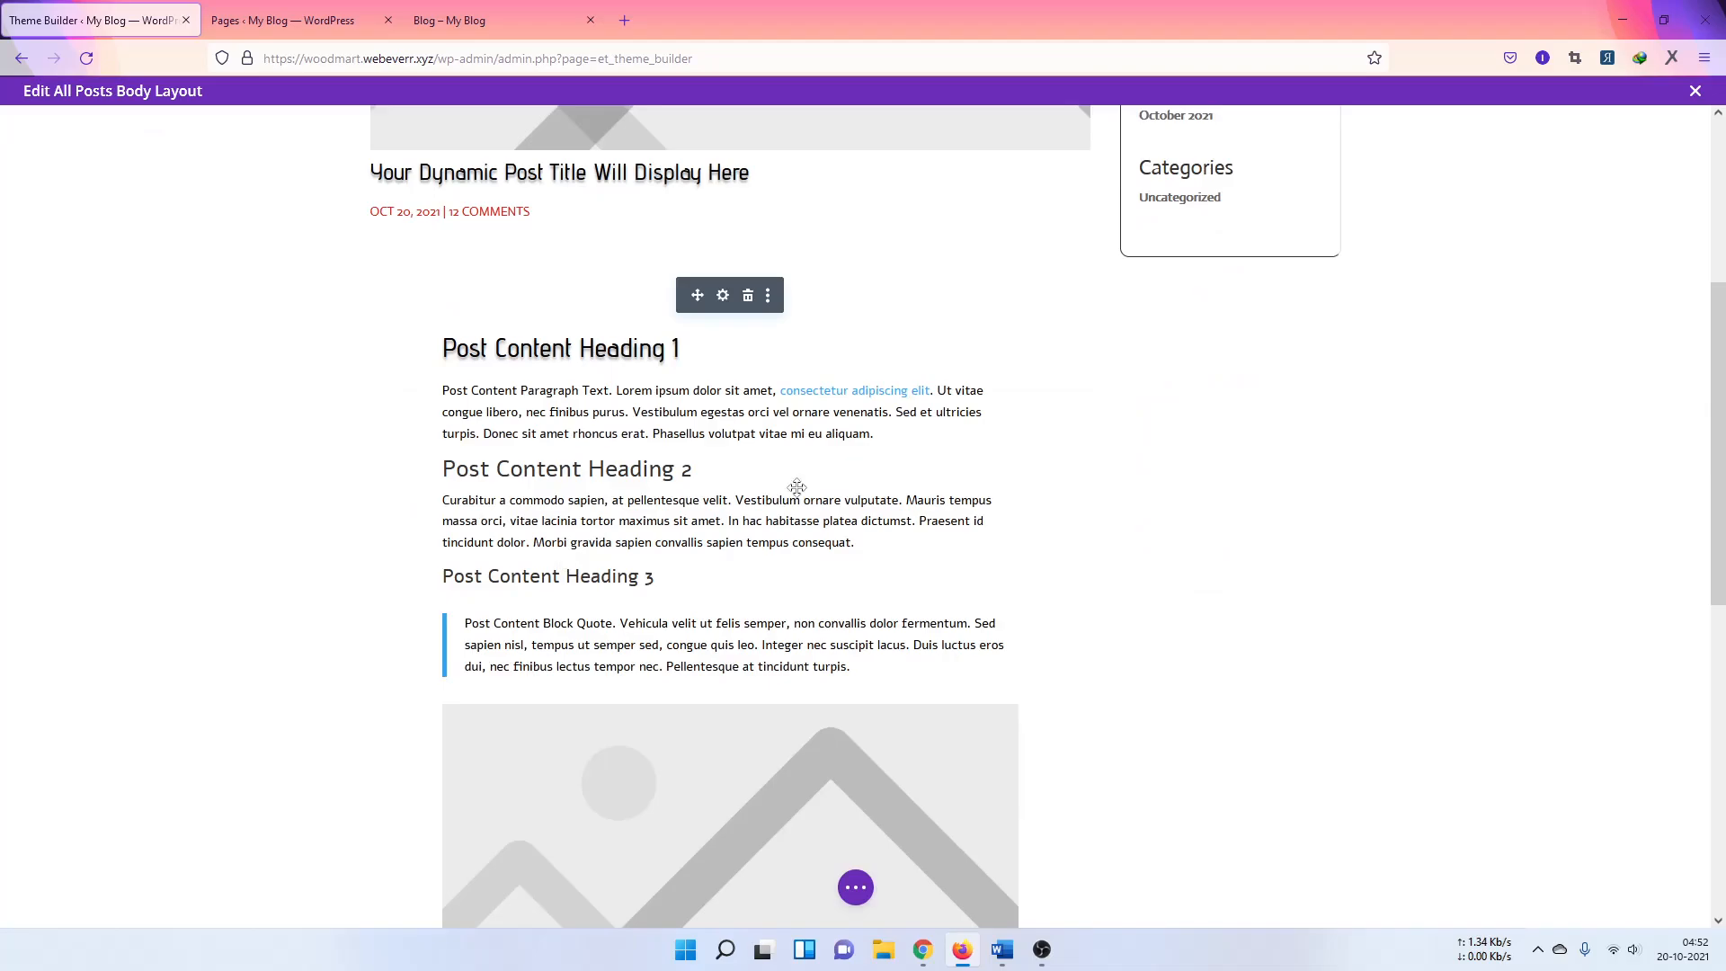
scroll(797, 486, down, 8)
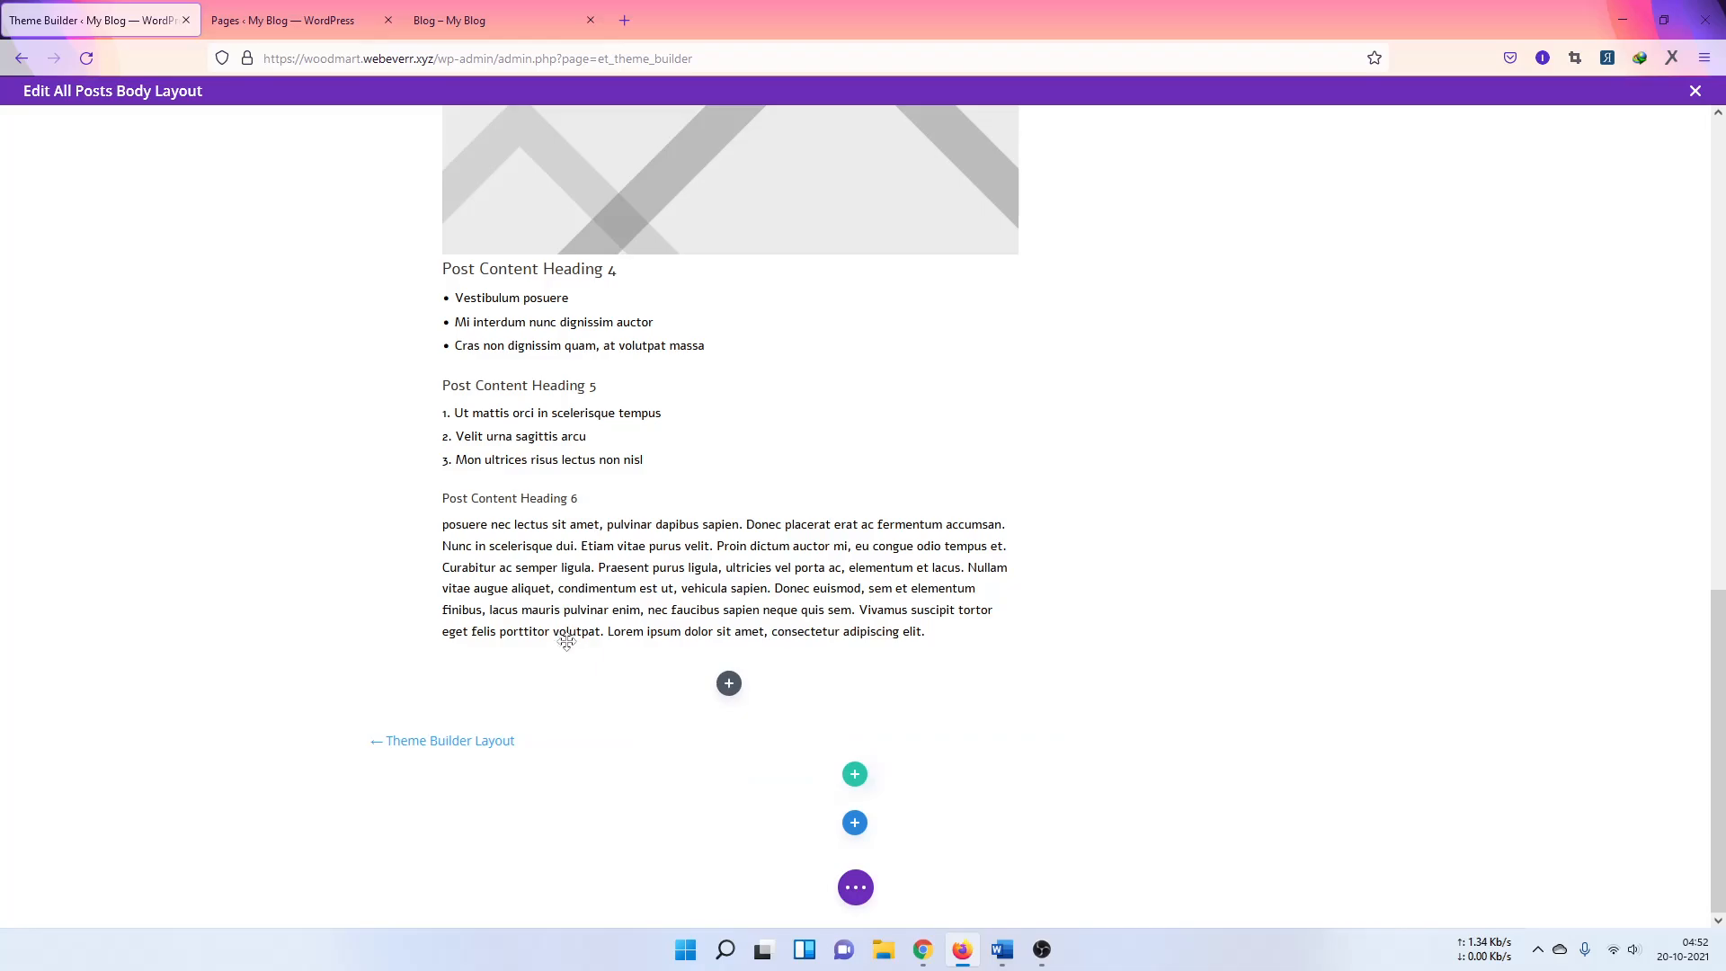
Step: Check the Post Navigation module's design option groups and close its settings with the changes saved
mouse_move(534, 757)
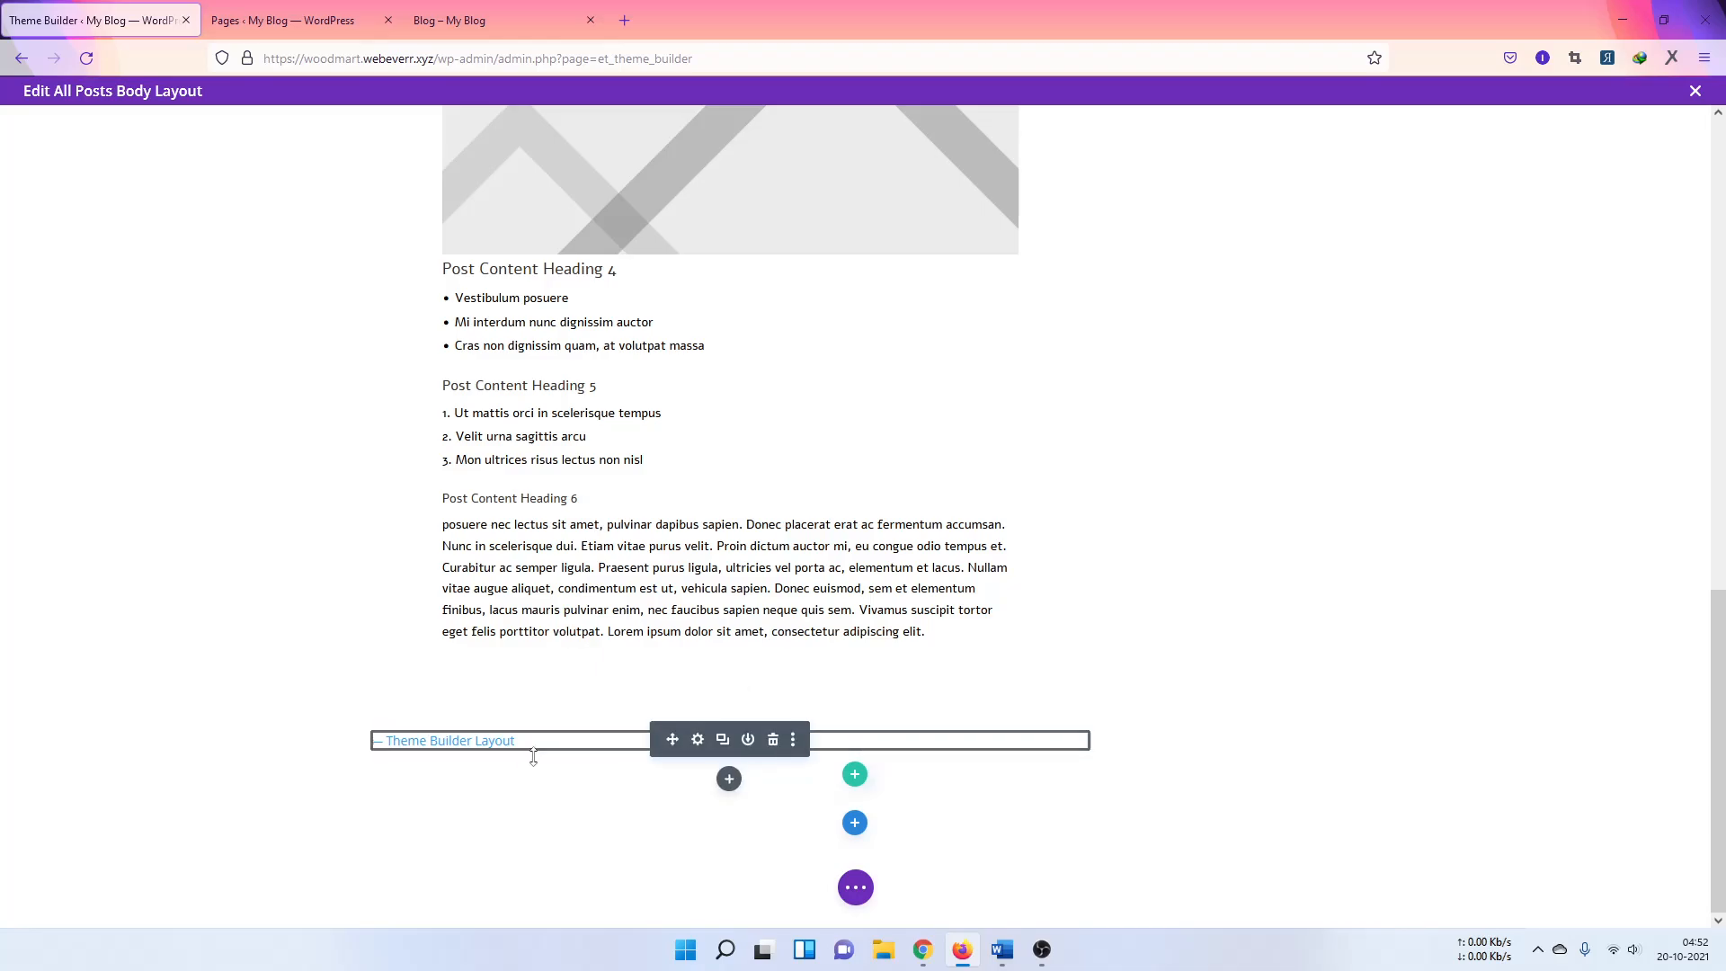
click(696, 743)
click(693, 248)
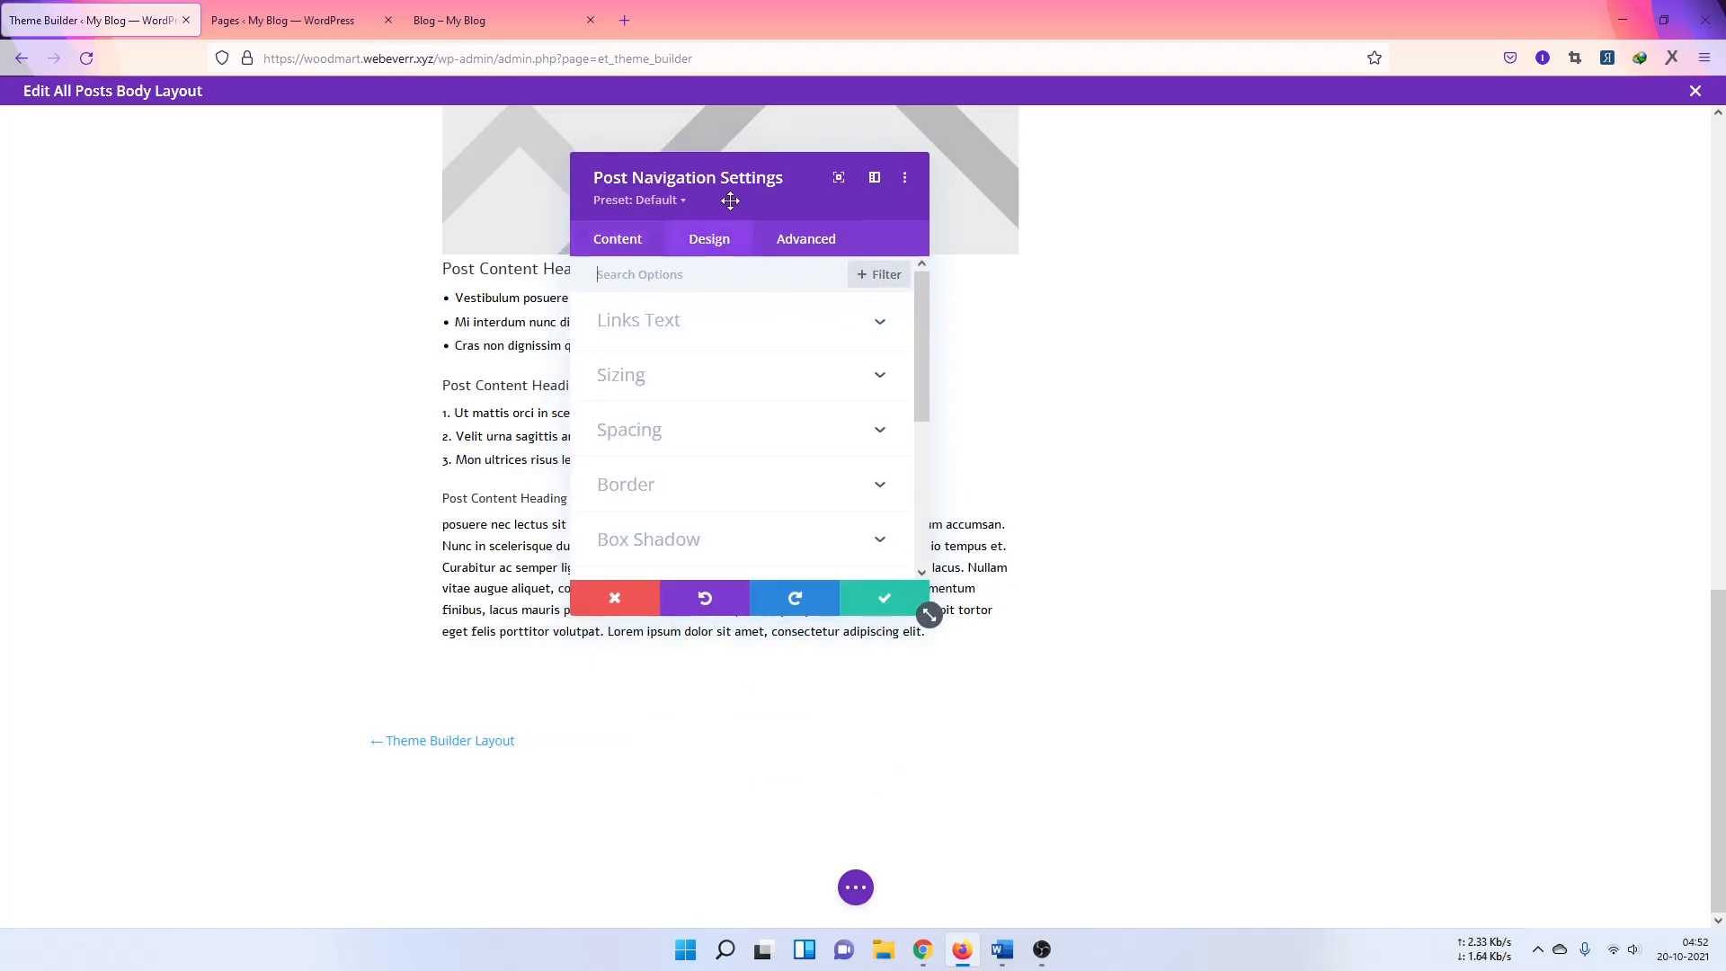
drag(781, 182, 1162, 264)
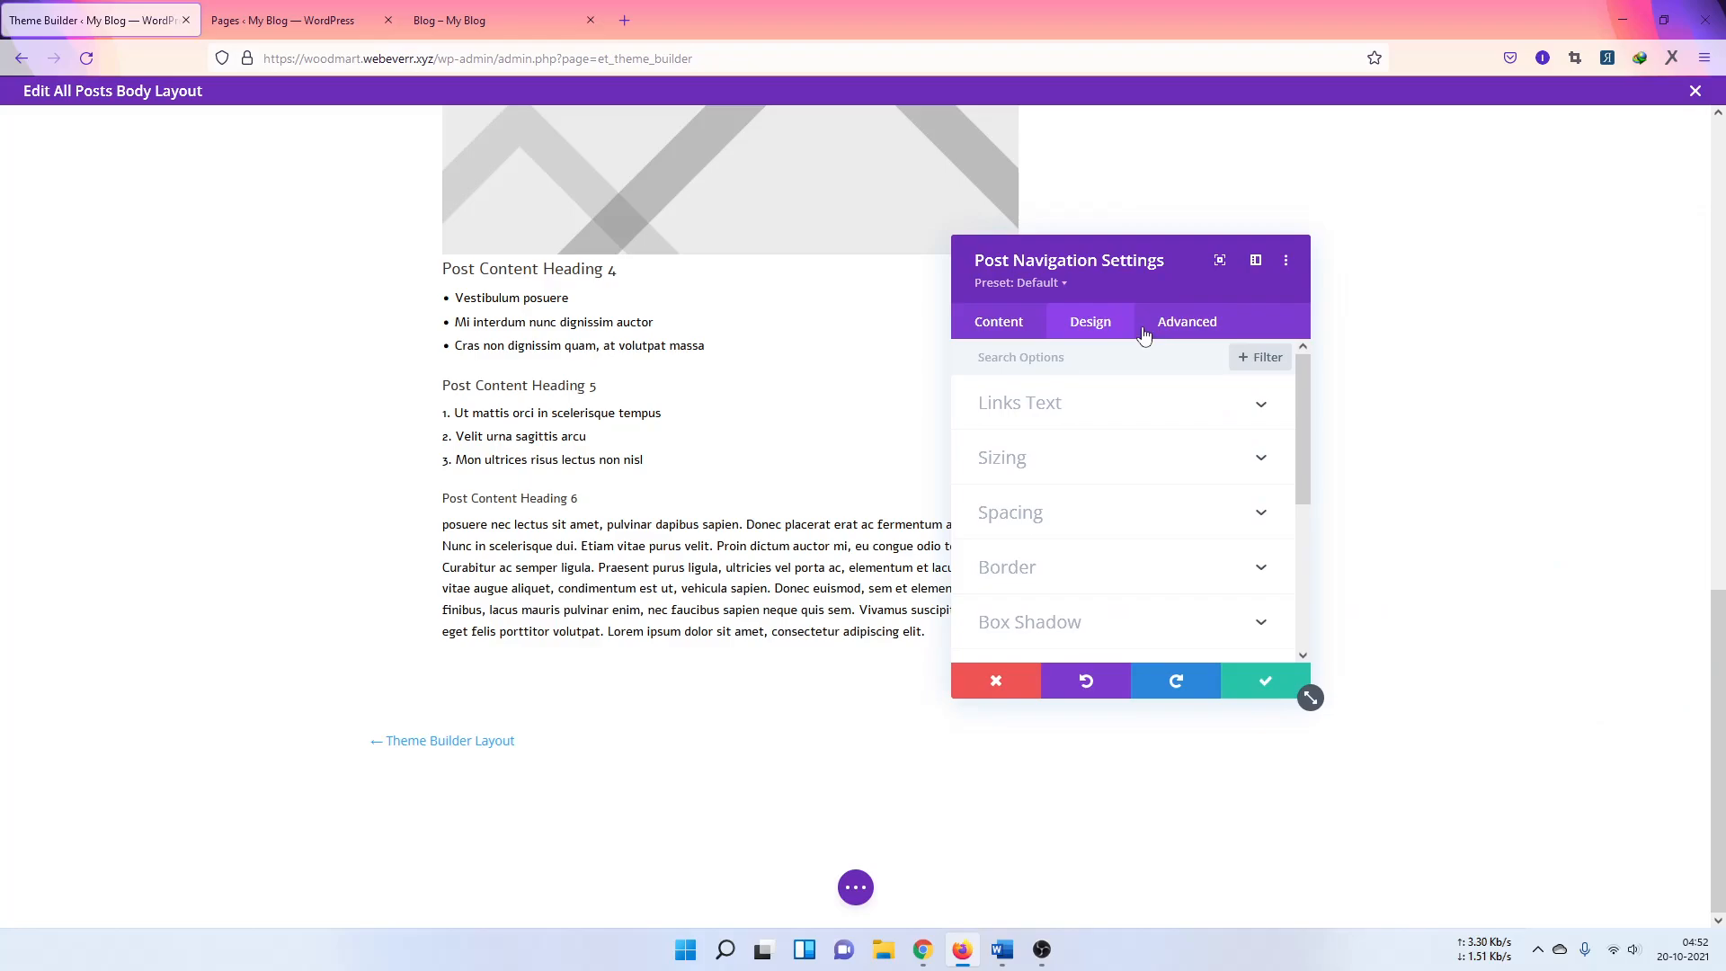
click(1237, 687)
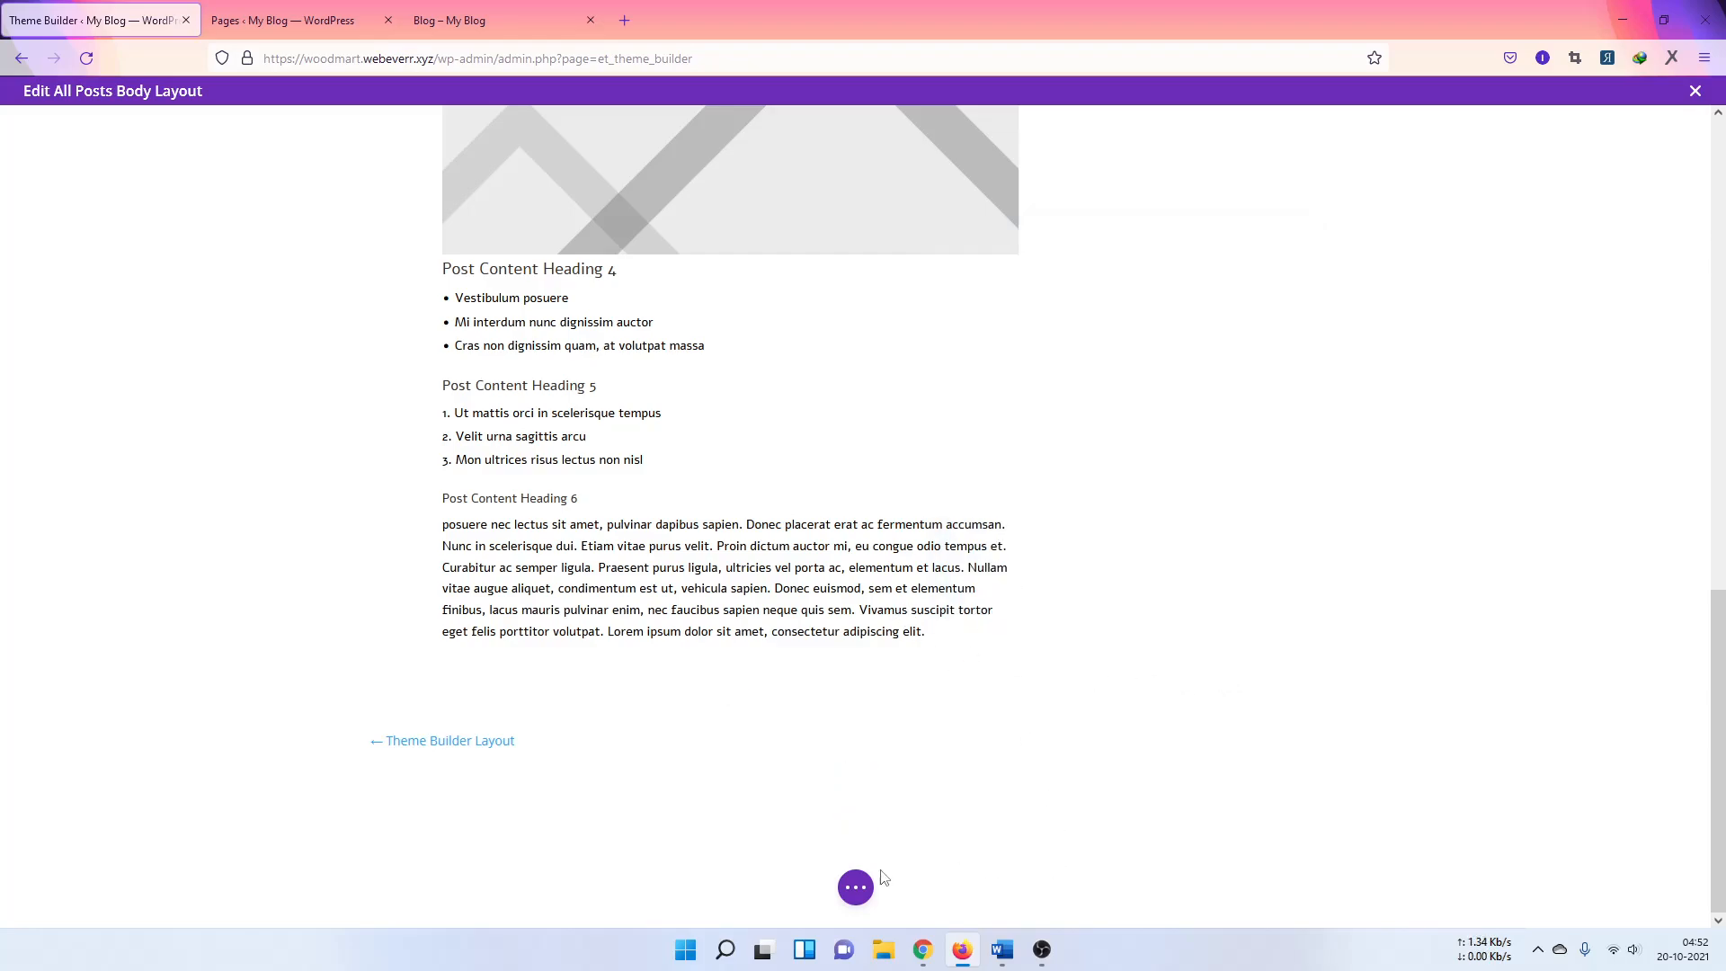
Step: Save the All Posts body layout, return to the template overview and save the Theme Builder changes
click(855, 894)
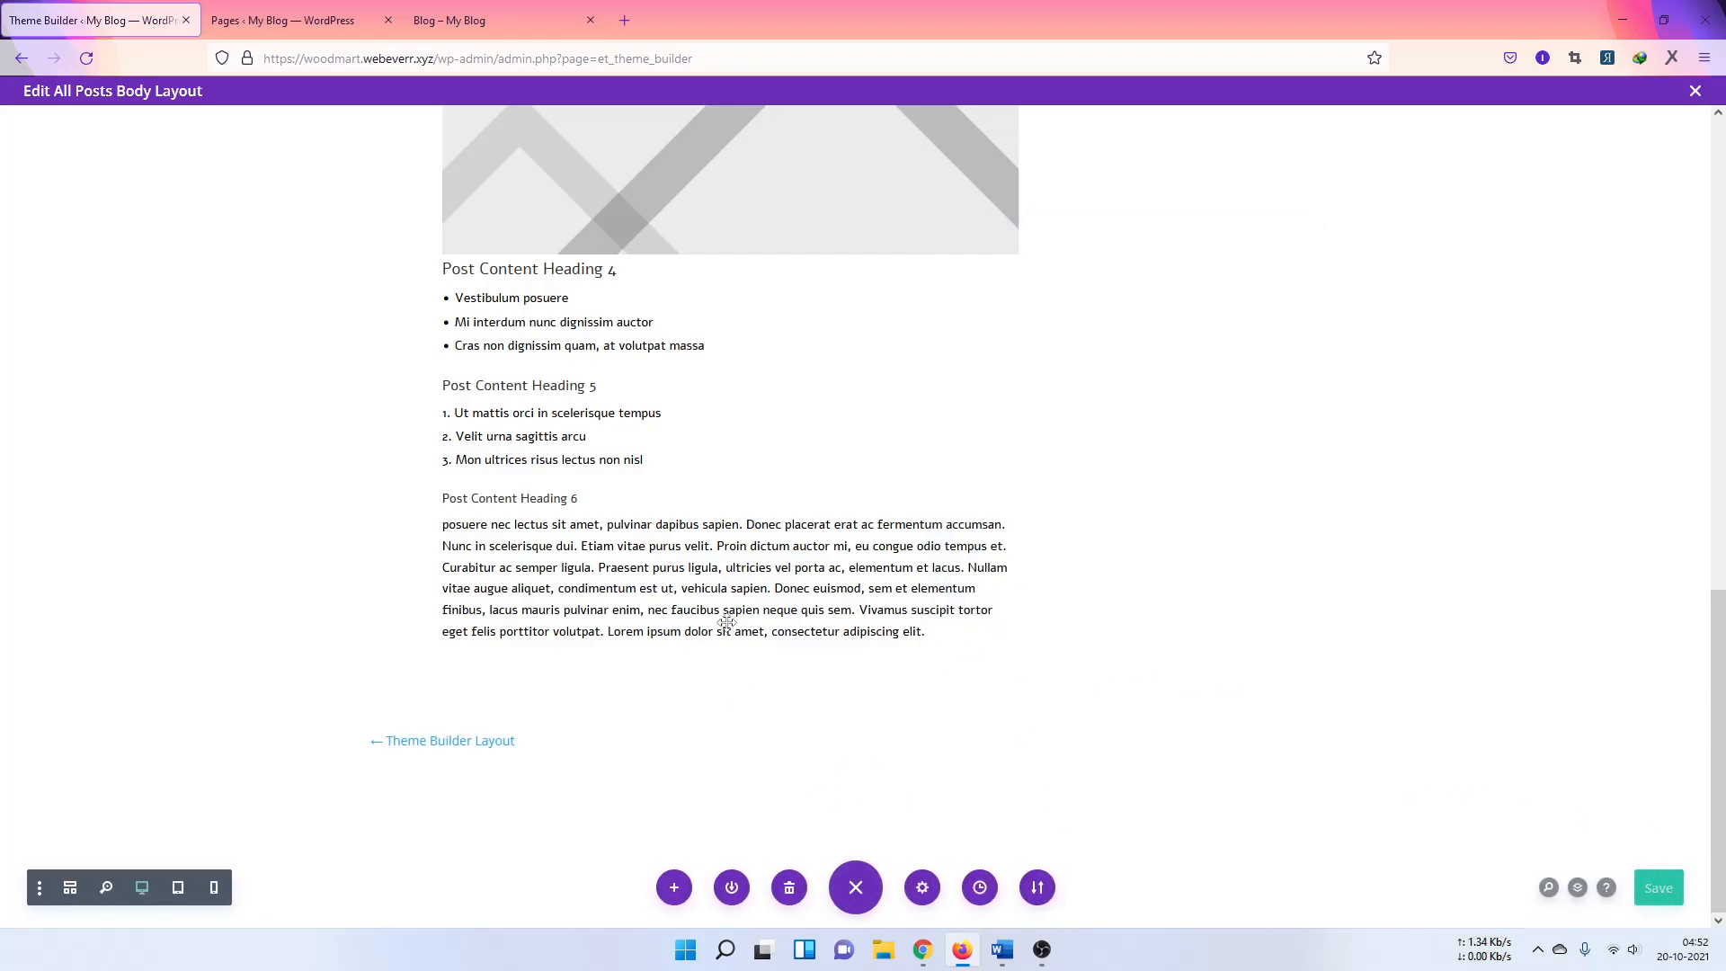
key(ctrl+s)
scroll(609, 464, up, 12)
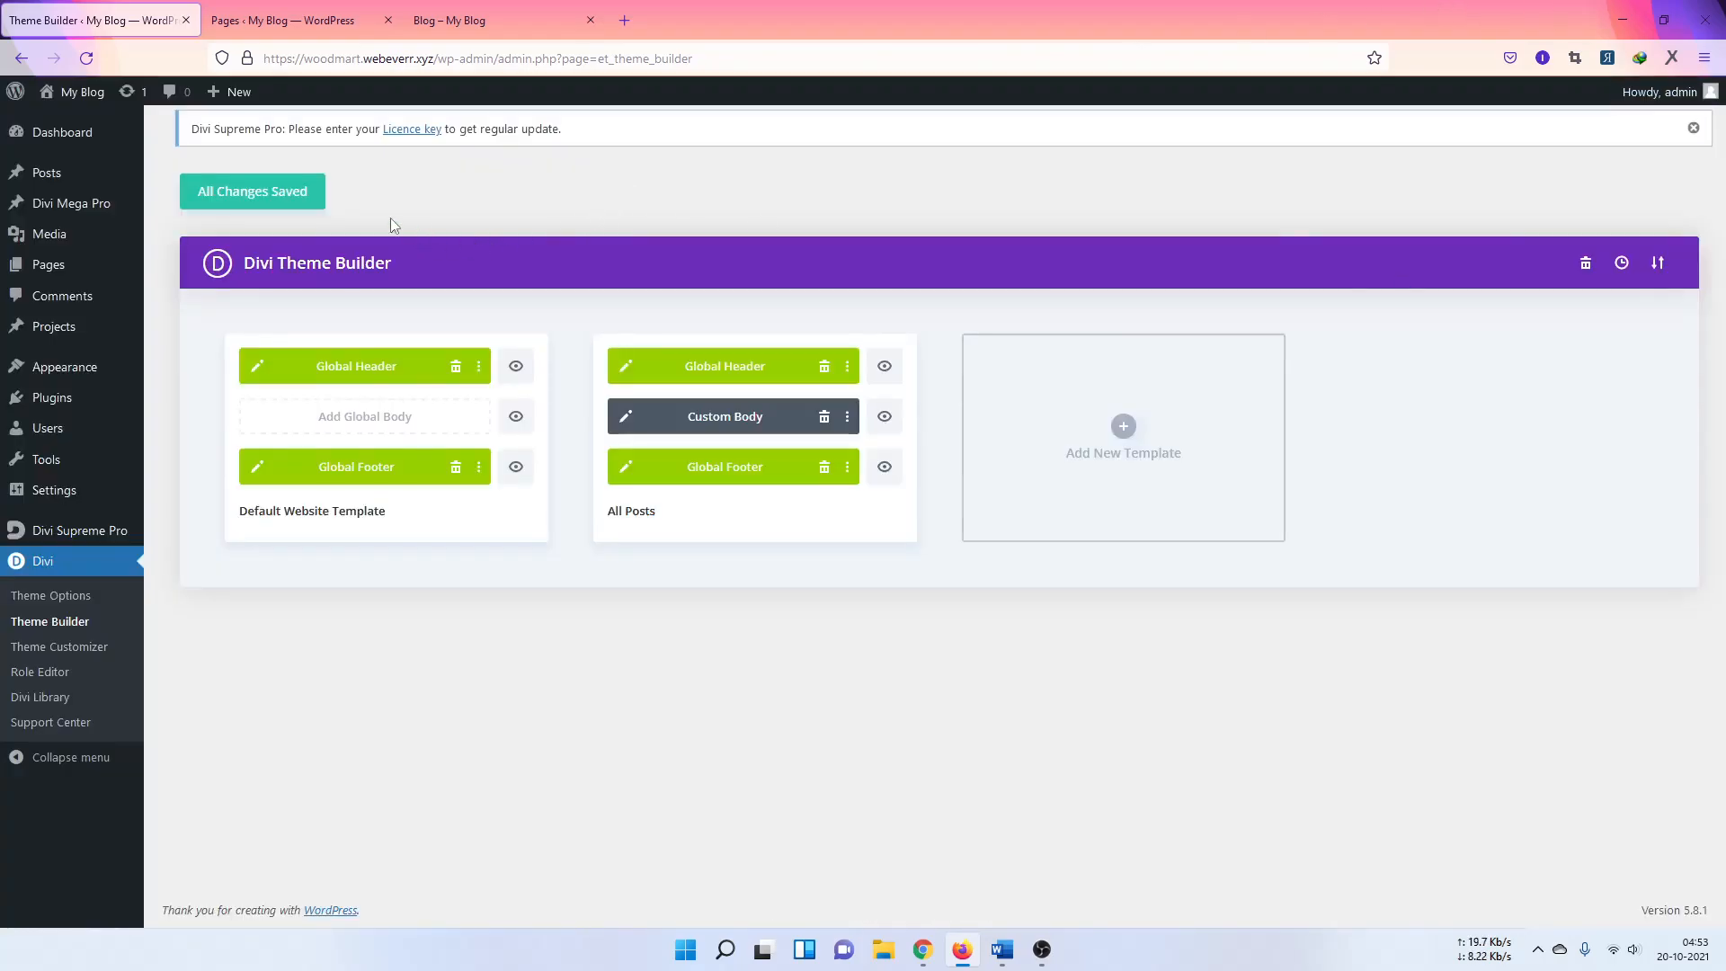
click(269, 205)
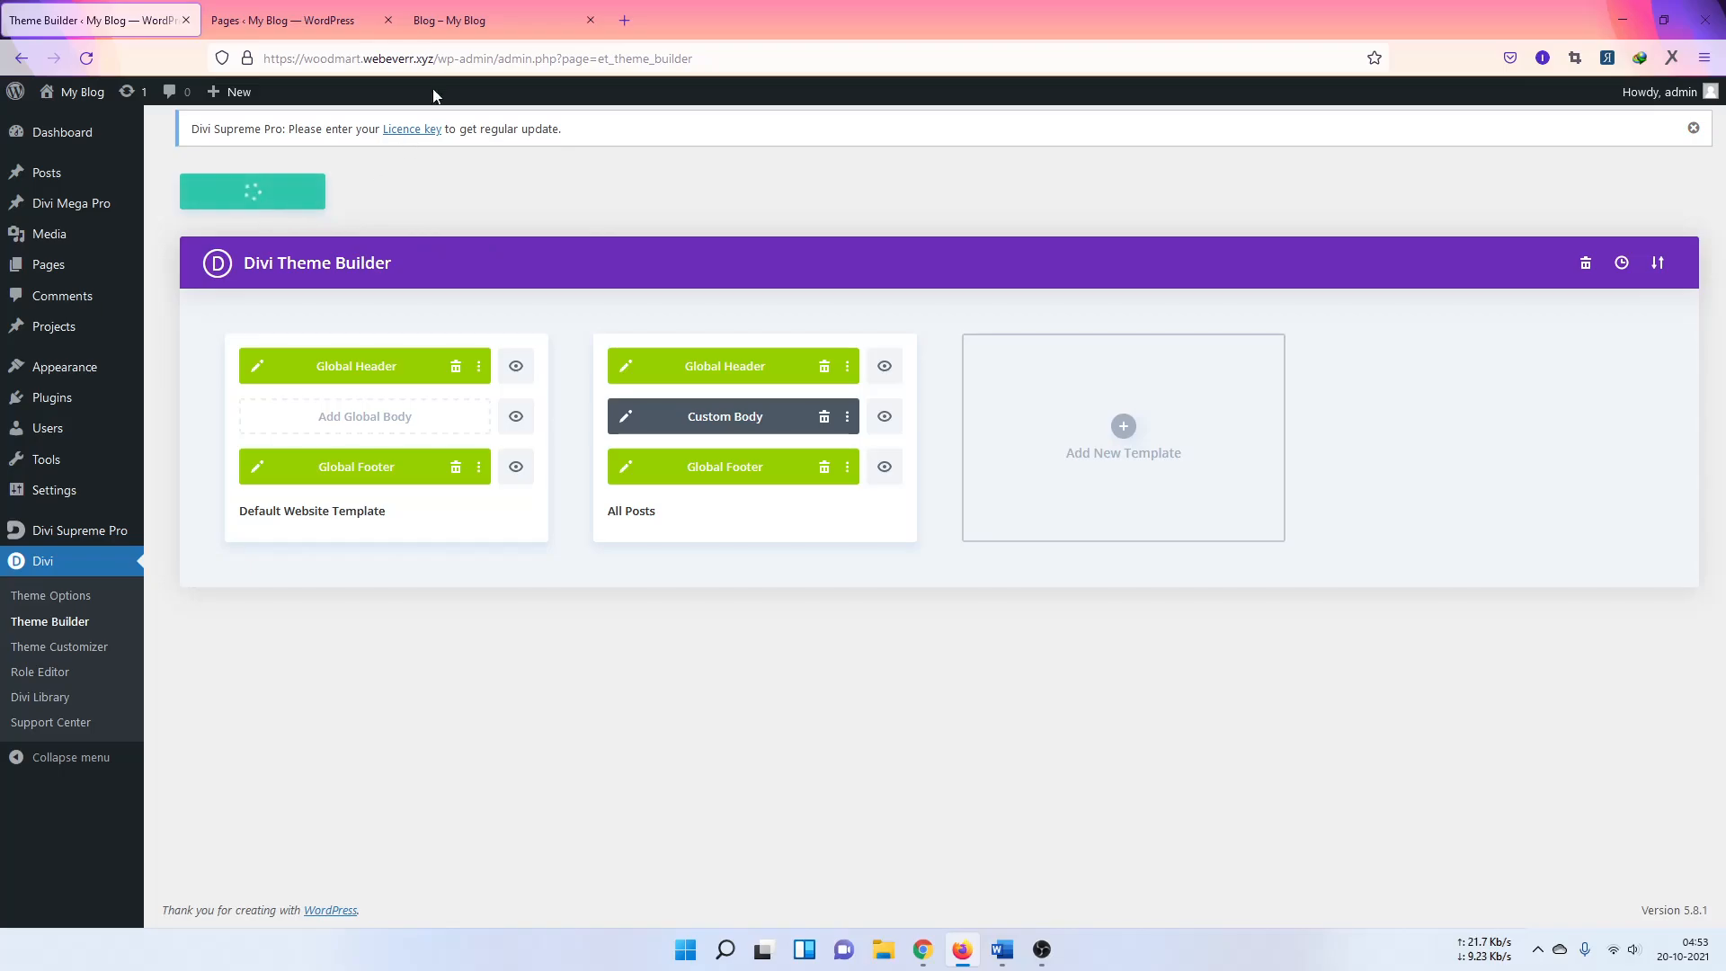
Step: Reload the live blog page and open the Hello world! post to check the new post template
click(484, 23)
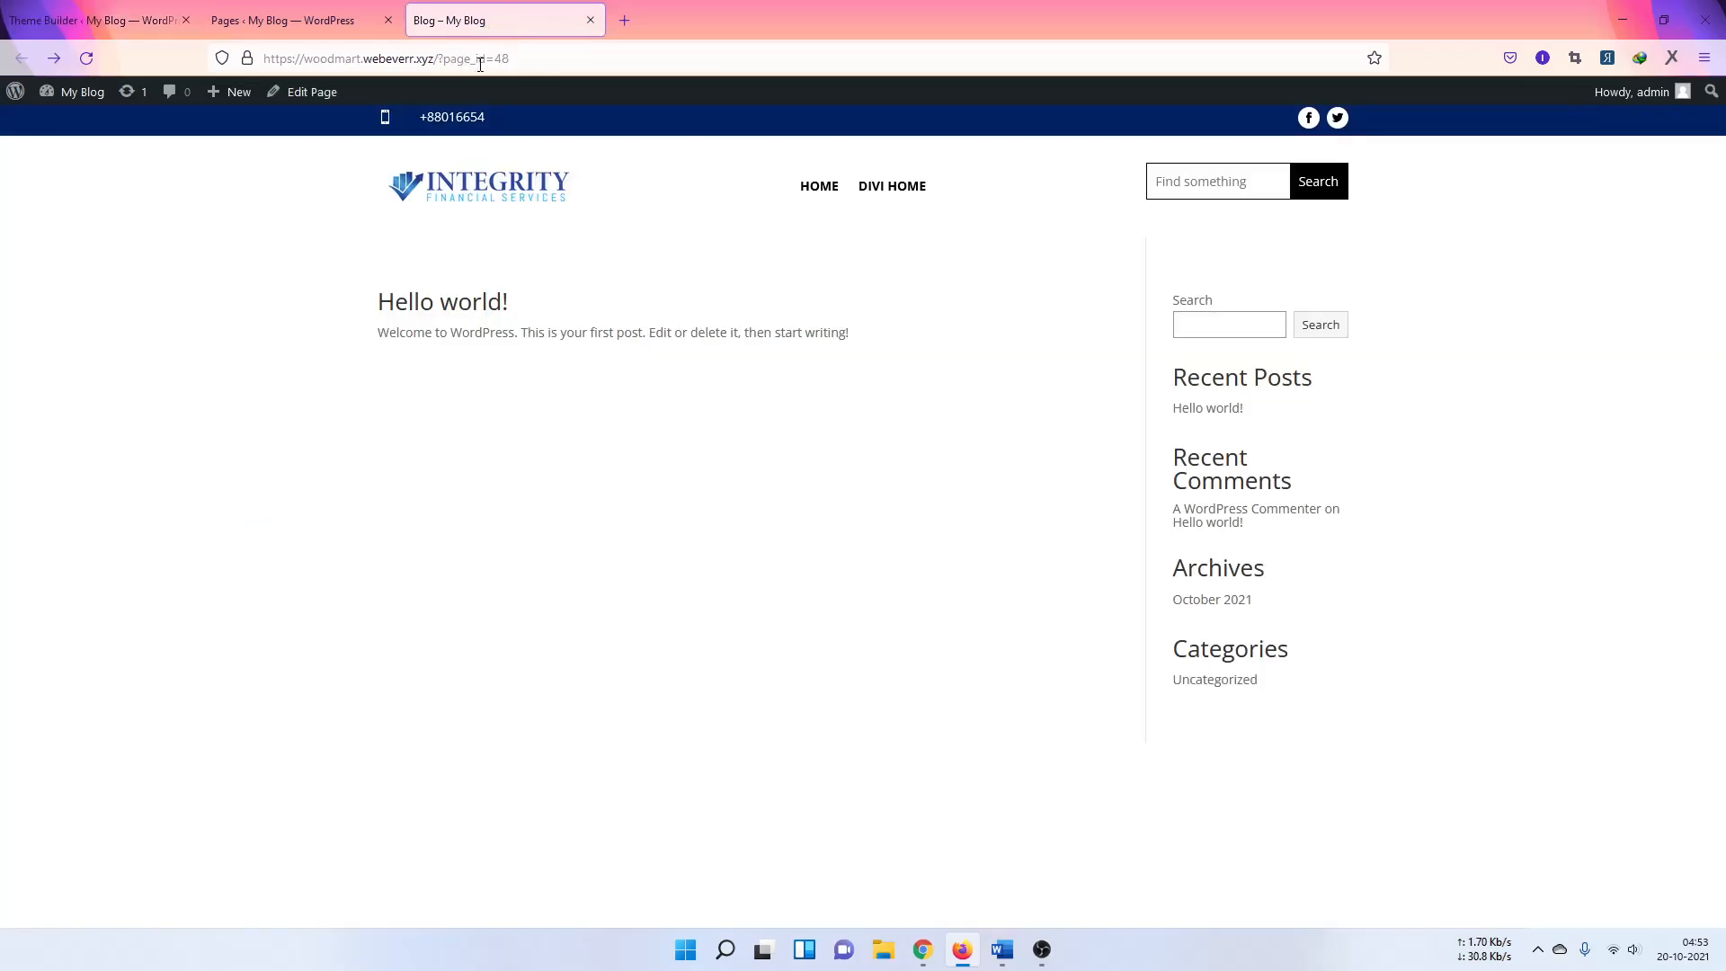
click(87, 60)
click(442, 309)
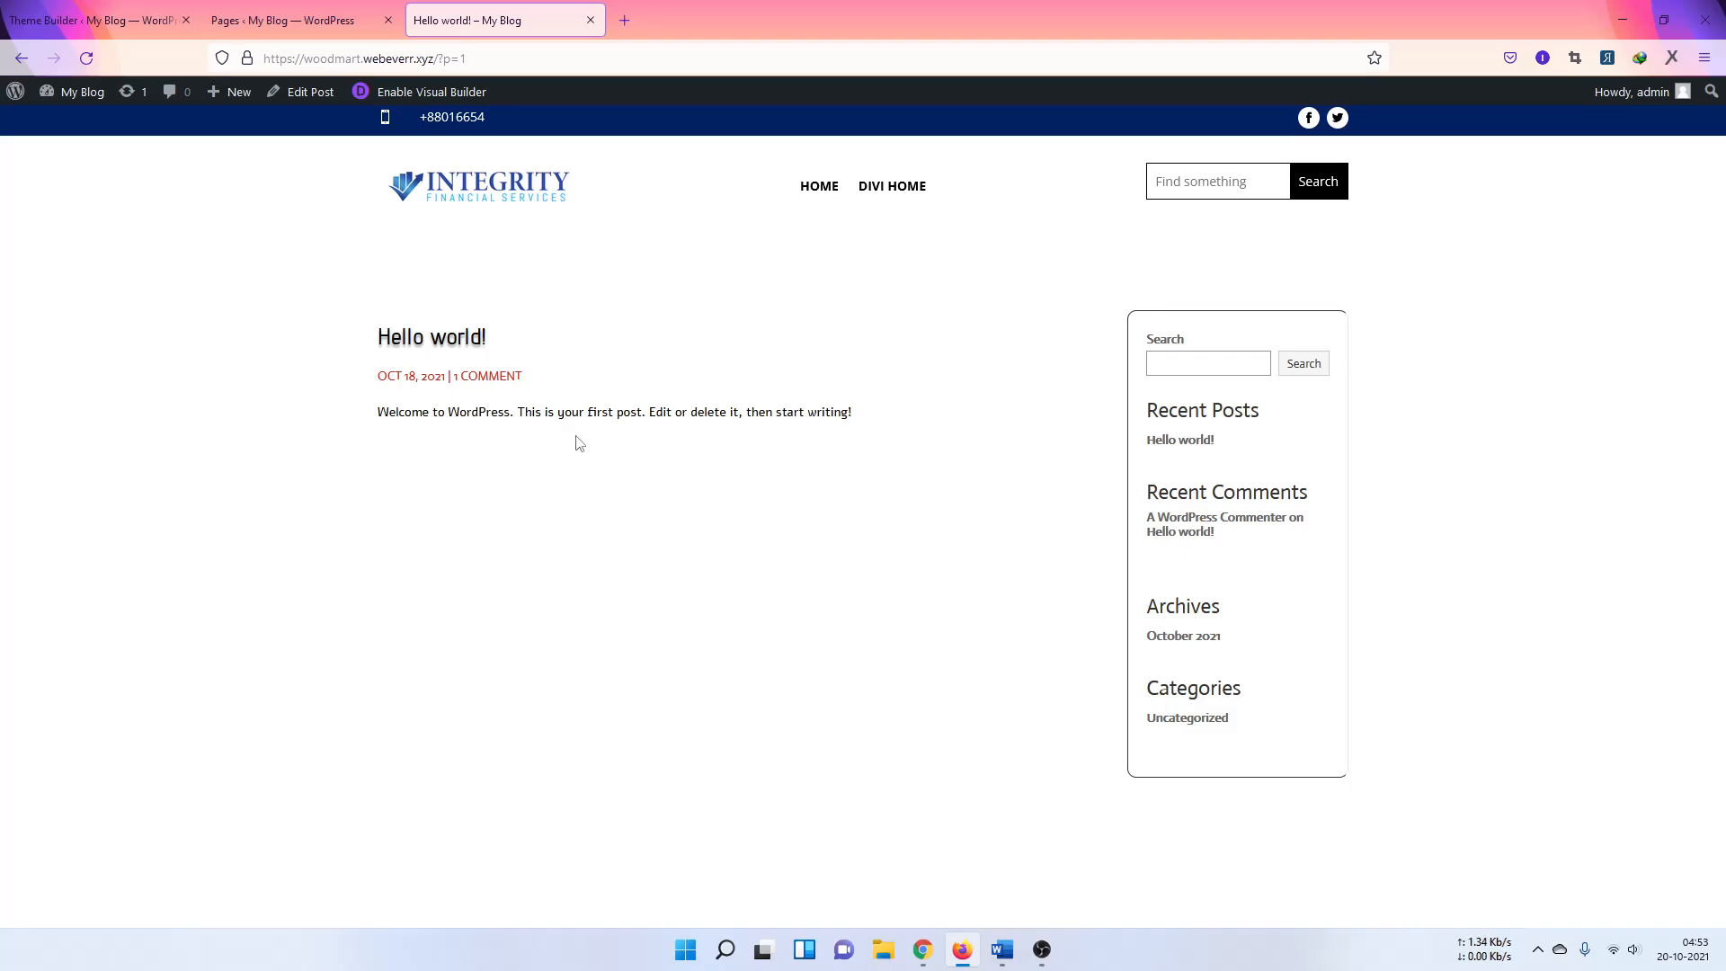
Step: Return to the Theme Builder and create a new template used on Blog
click(268, 19)
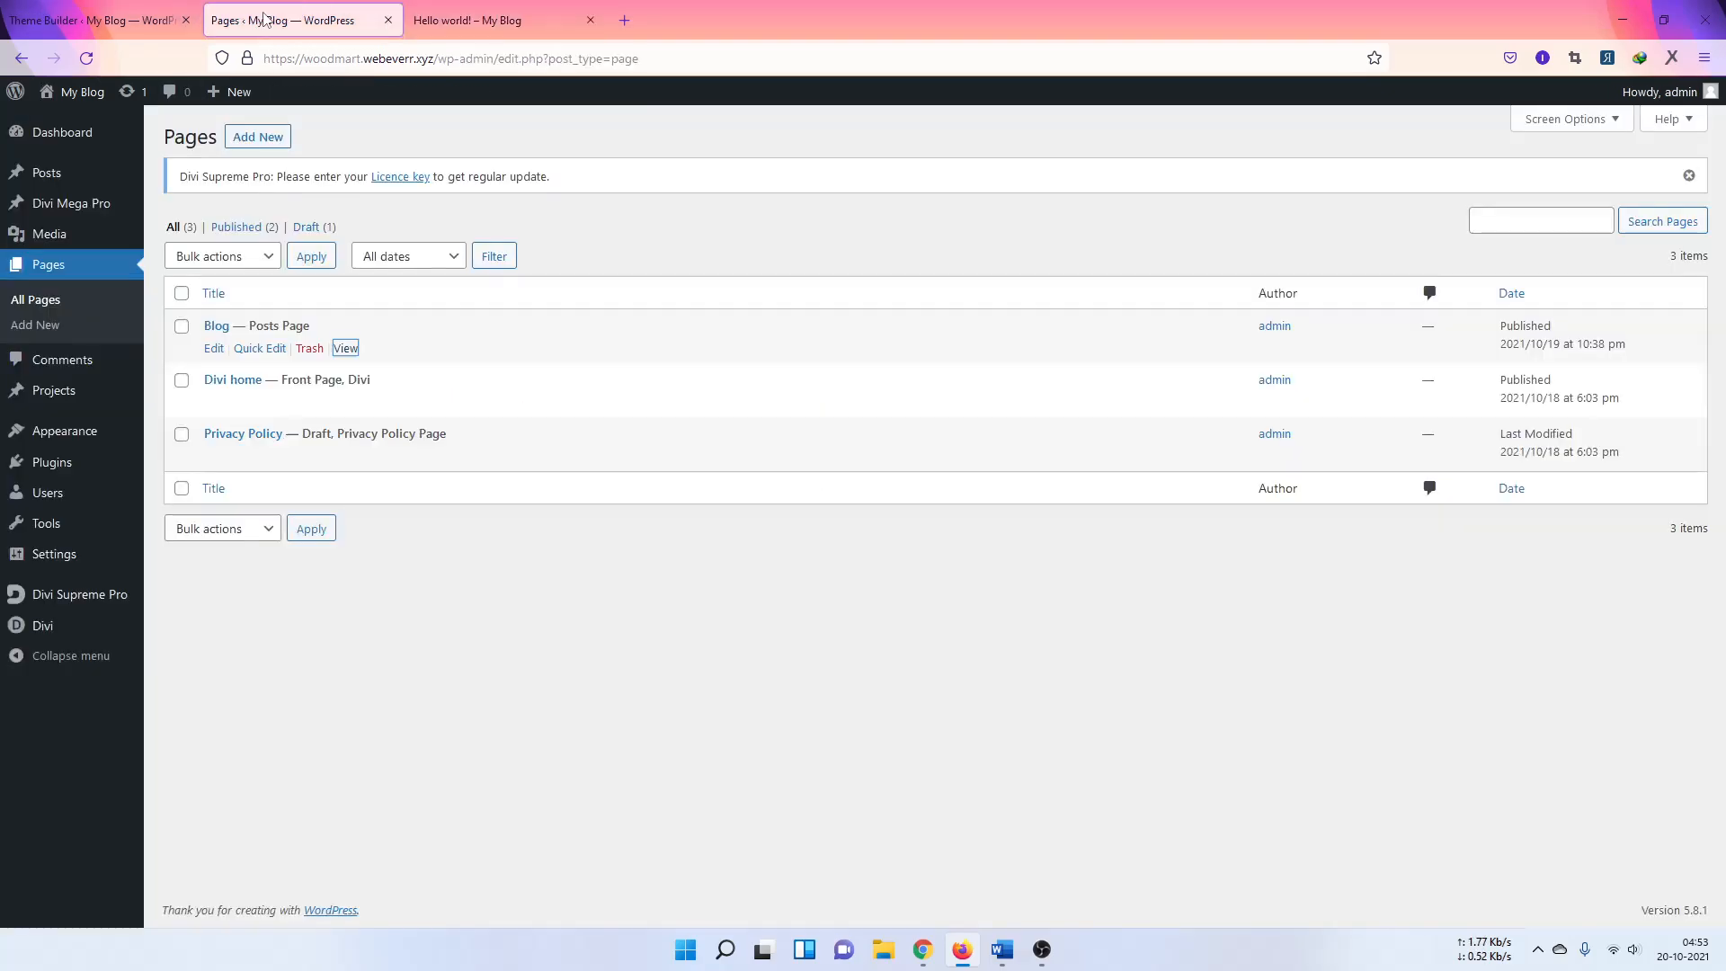
click(171, 22)
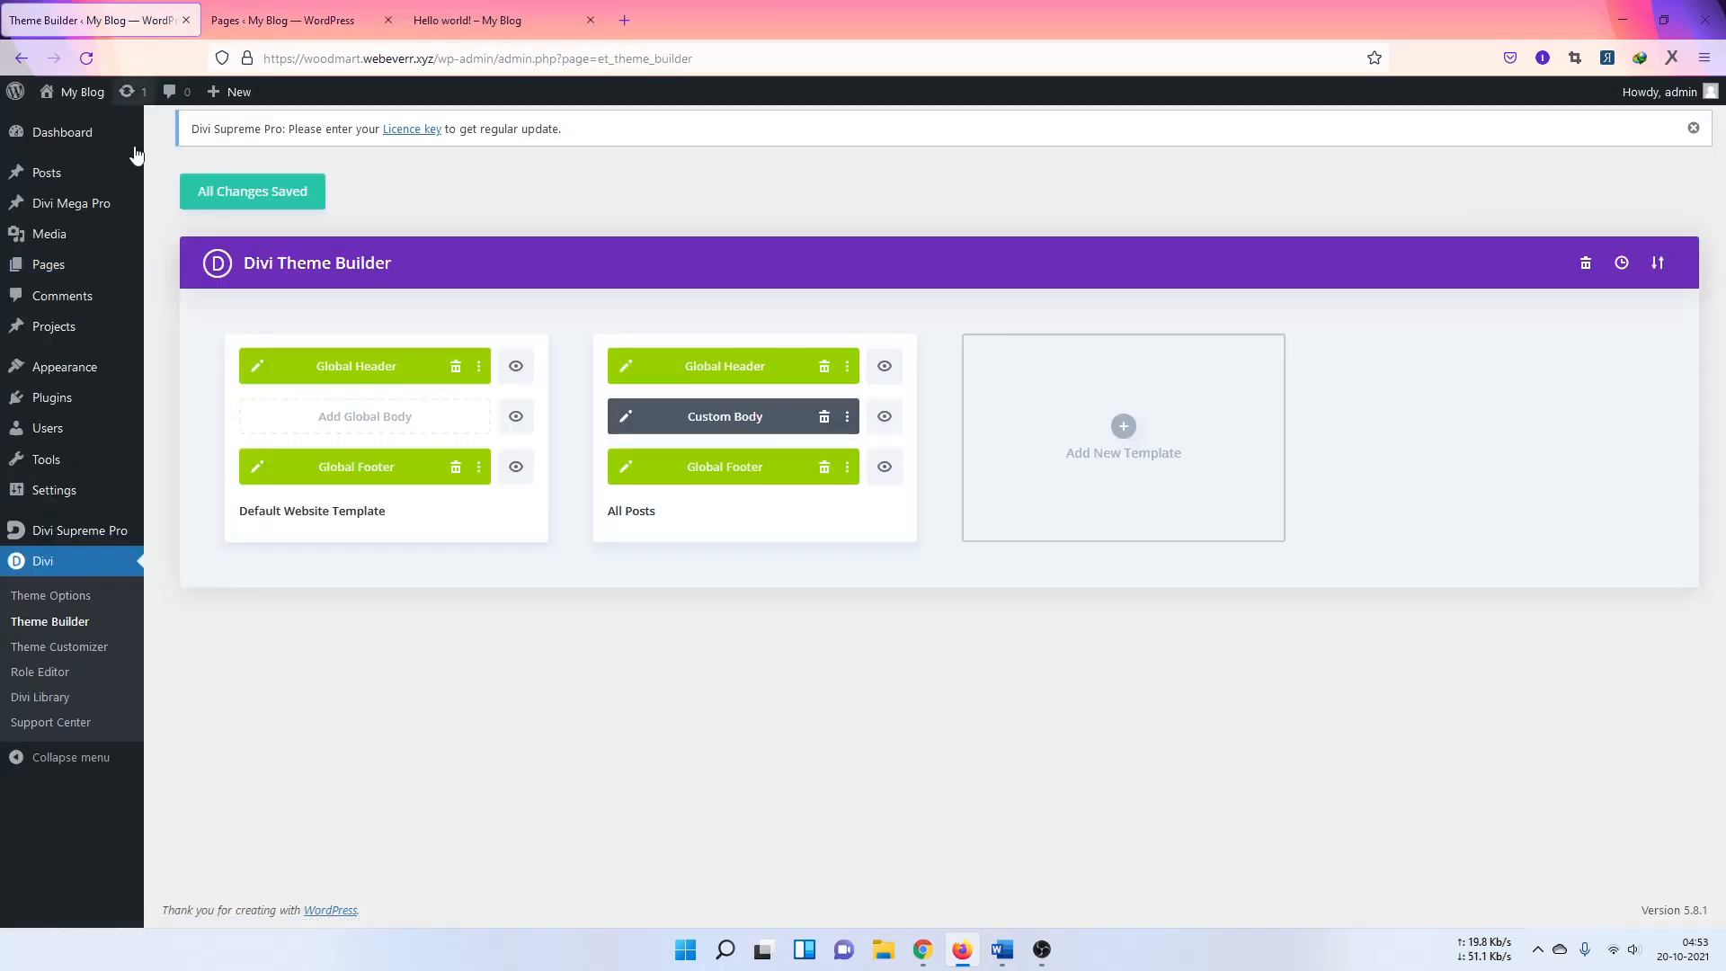
click(1124, 430)
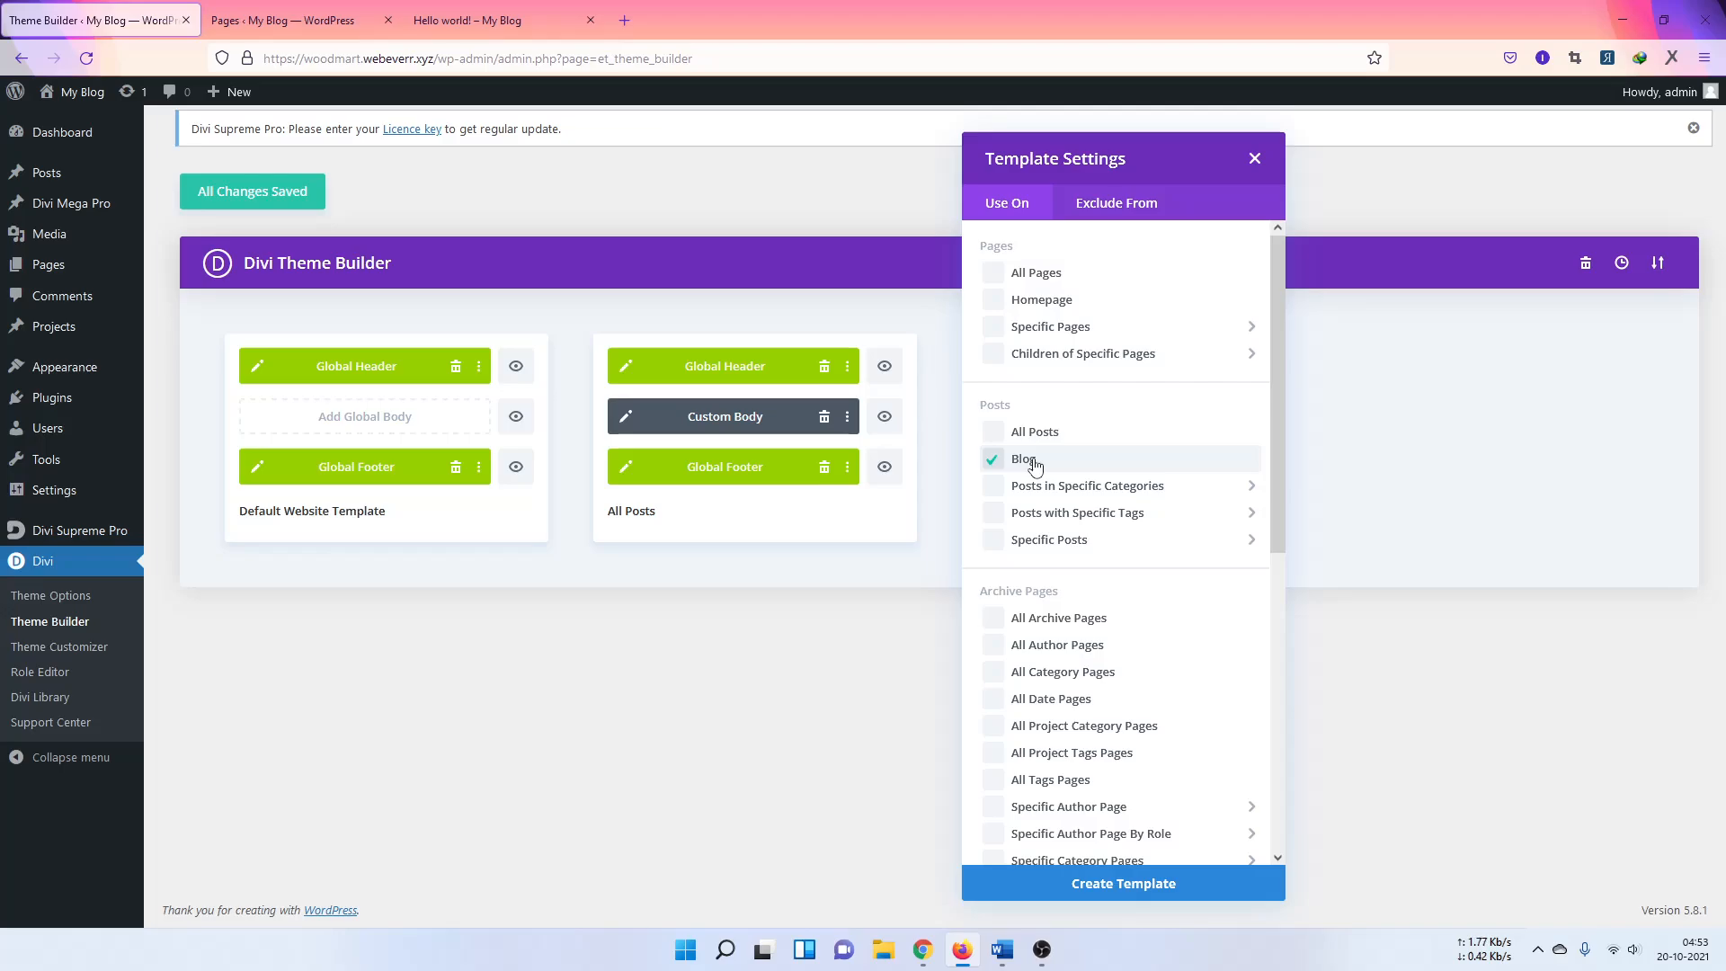
click(1105, 883)
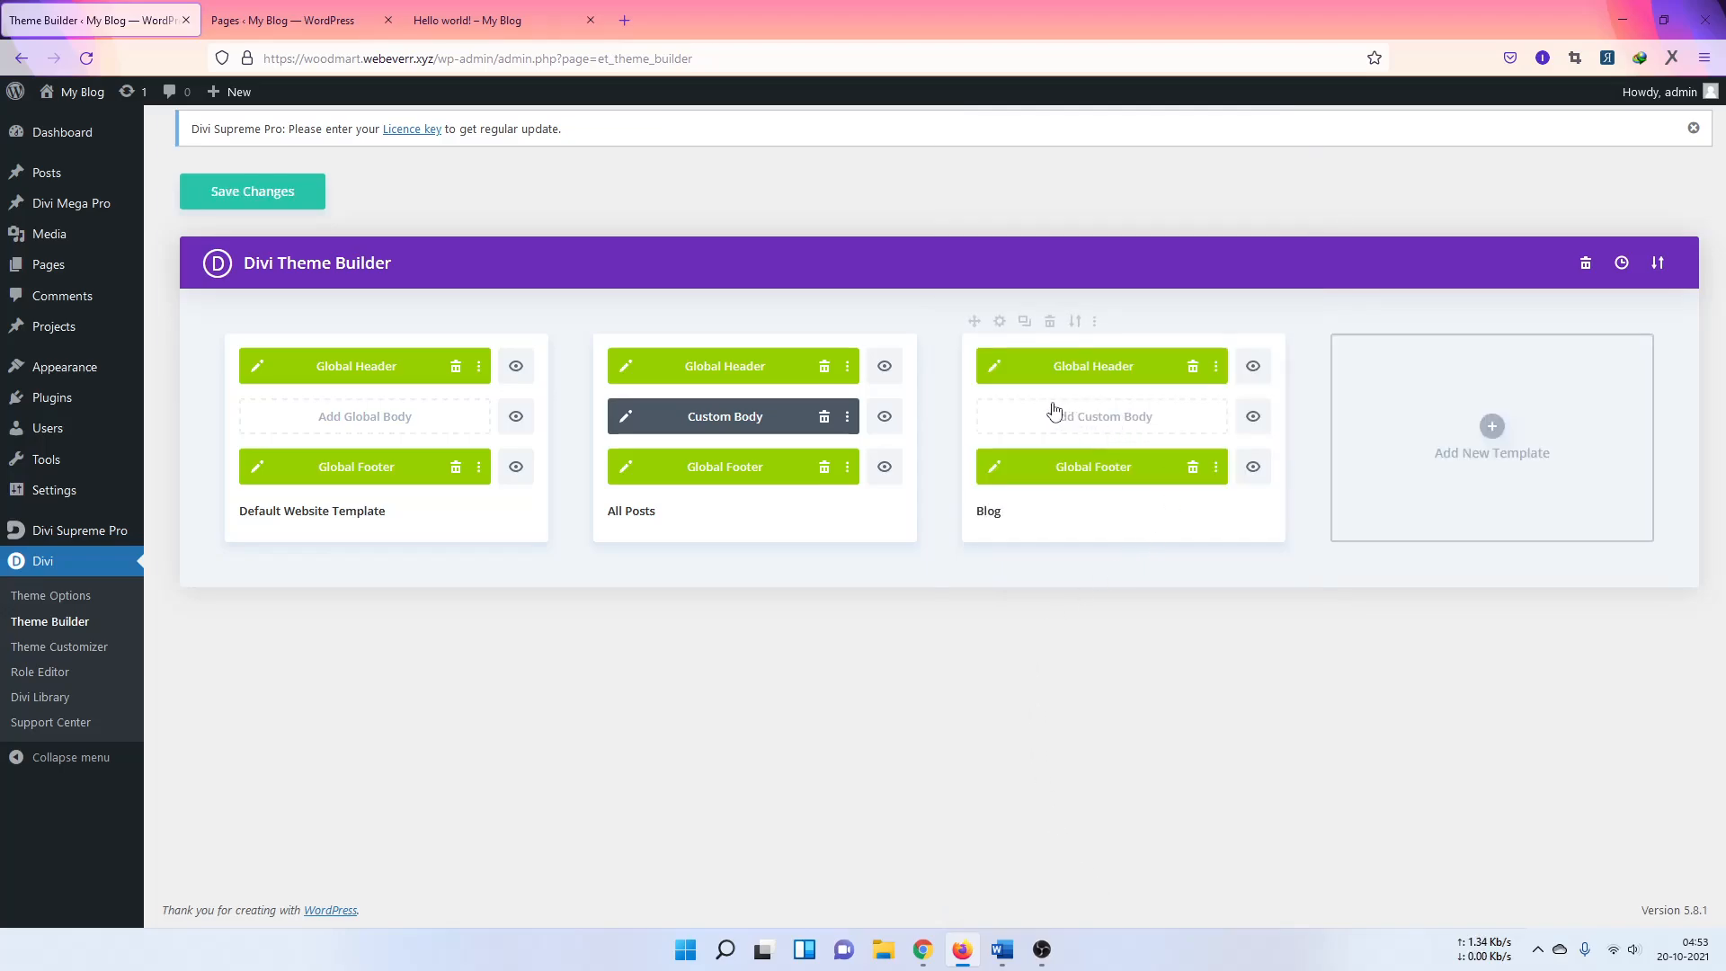
Step: Copy the custom body from the All Posts template into the Blog template and save the changes
click(1110, 423)
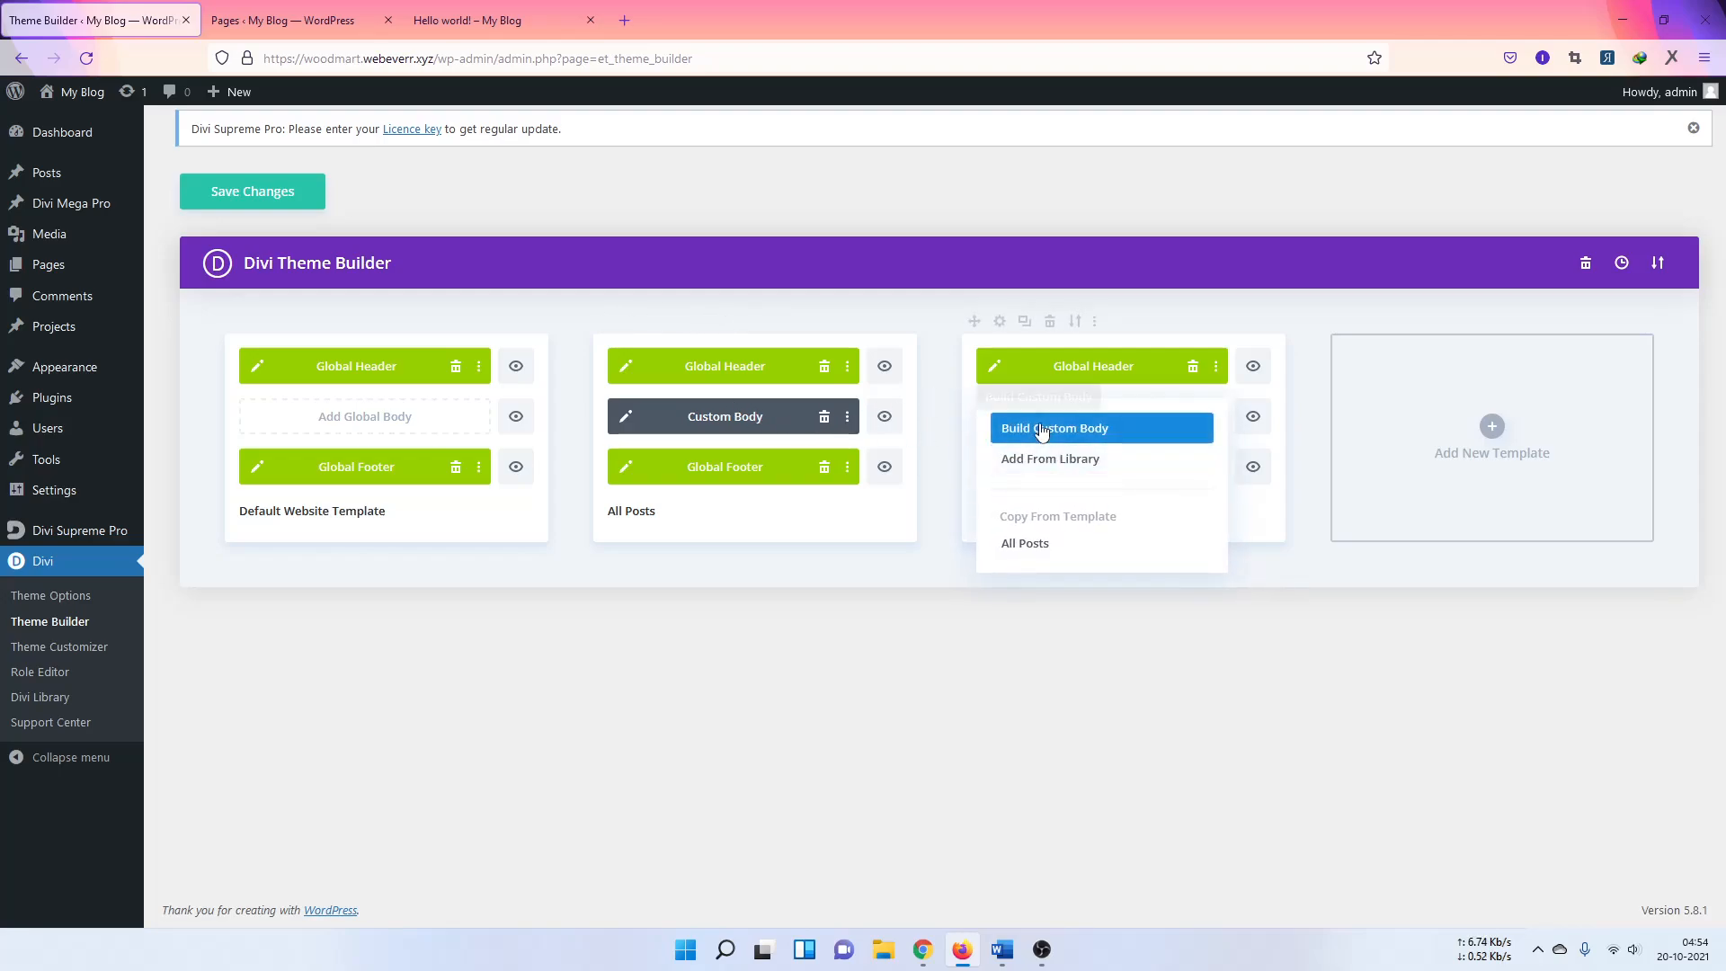
click(1036, 544)
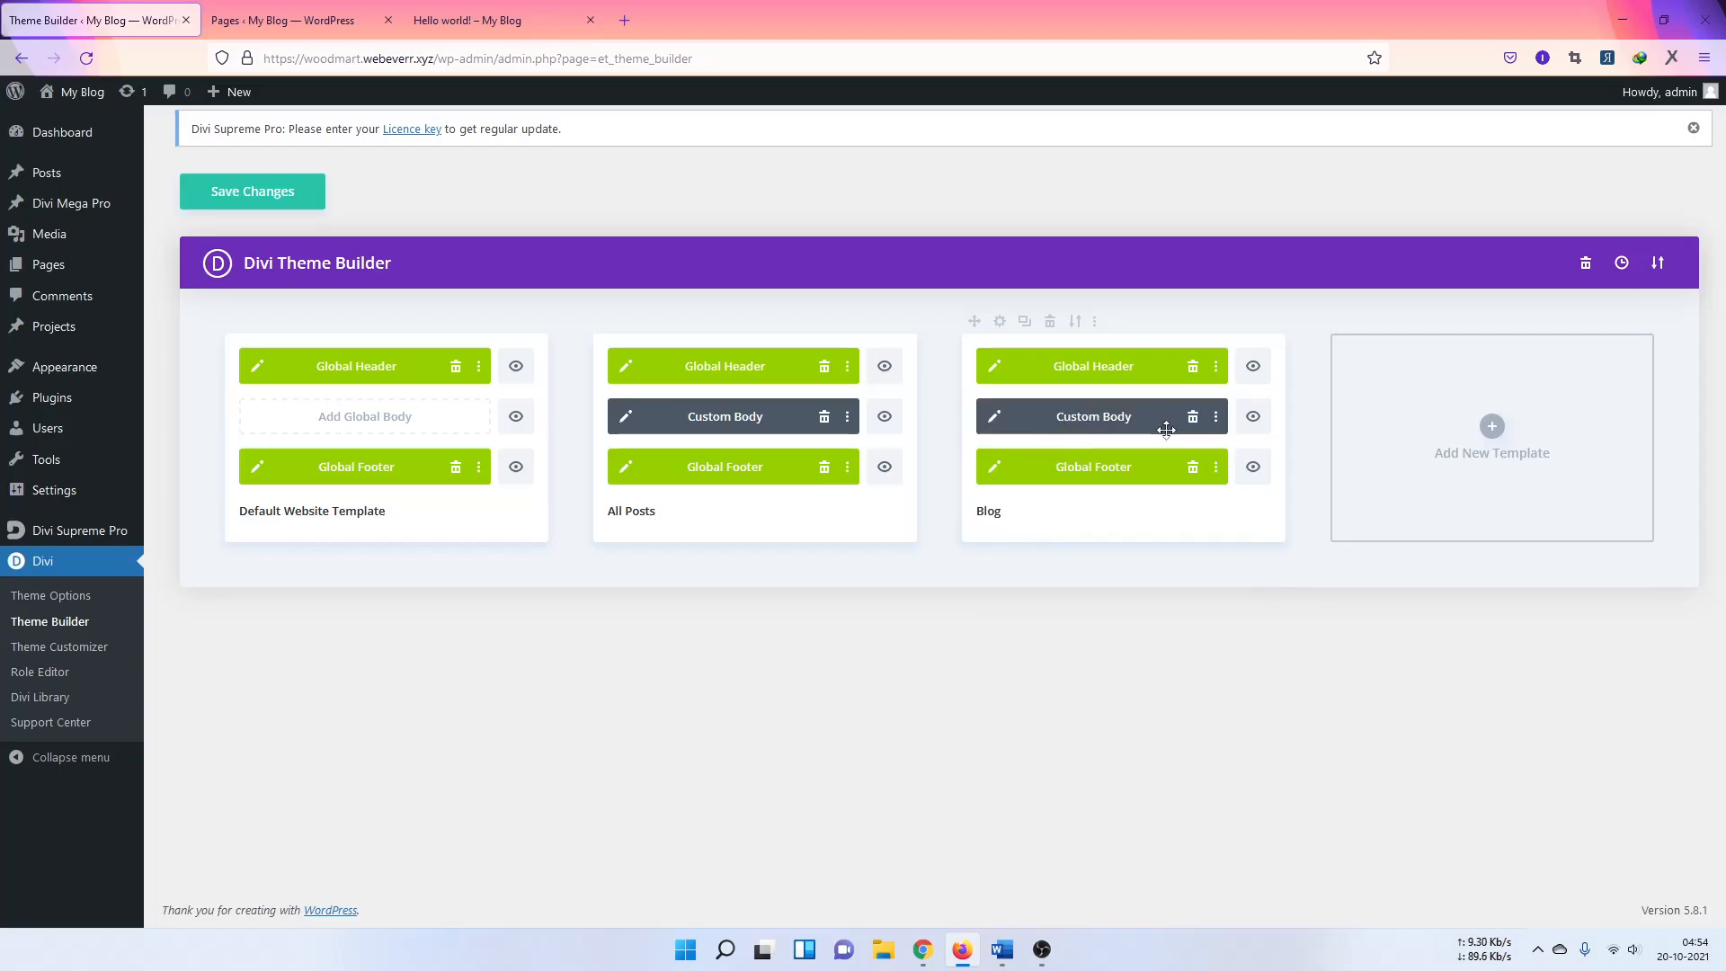
click(275, 189)
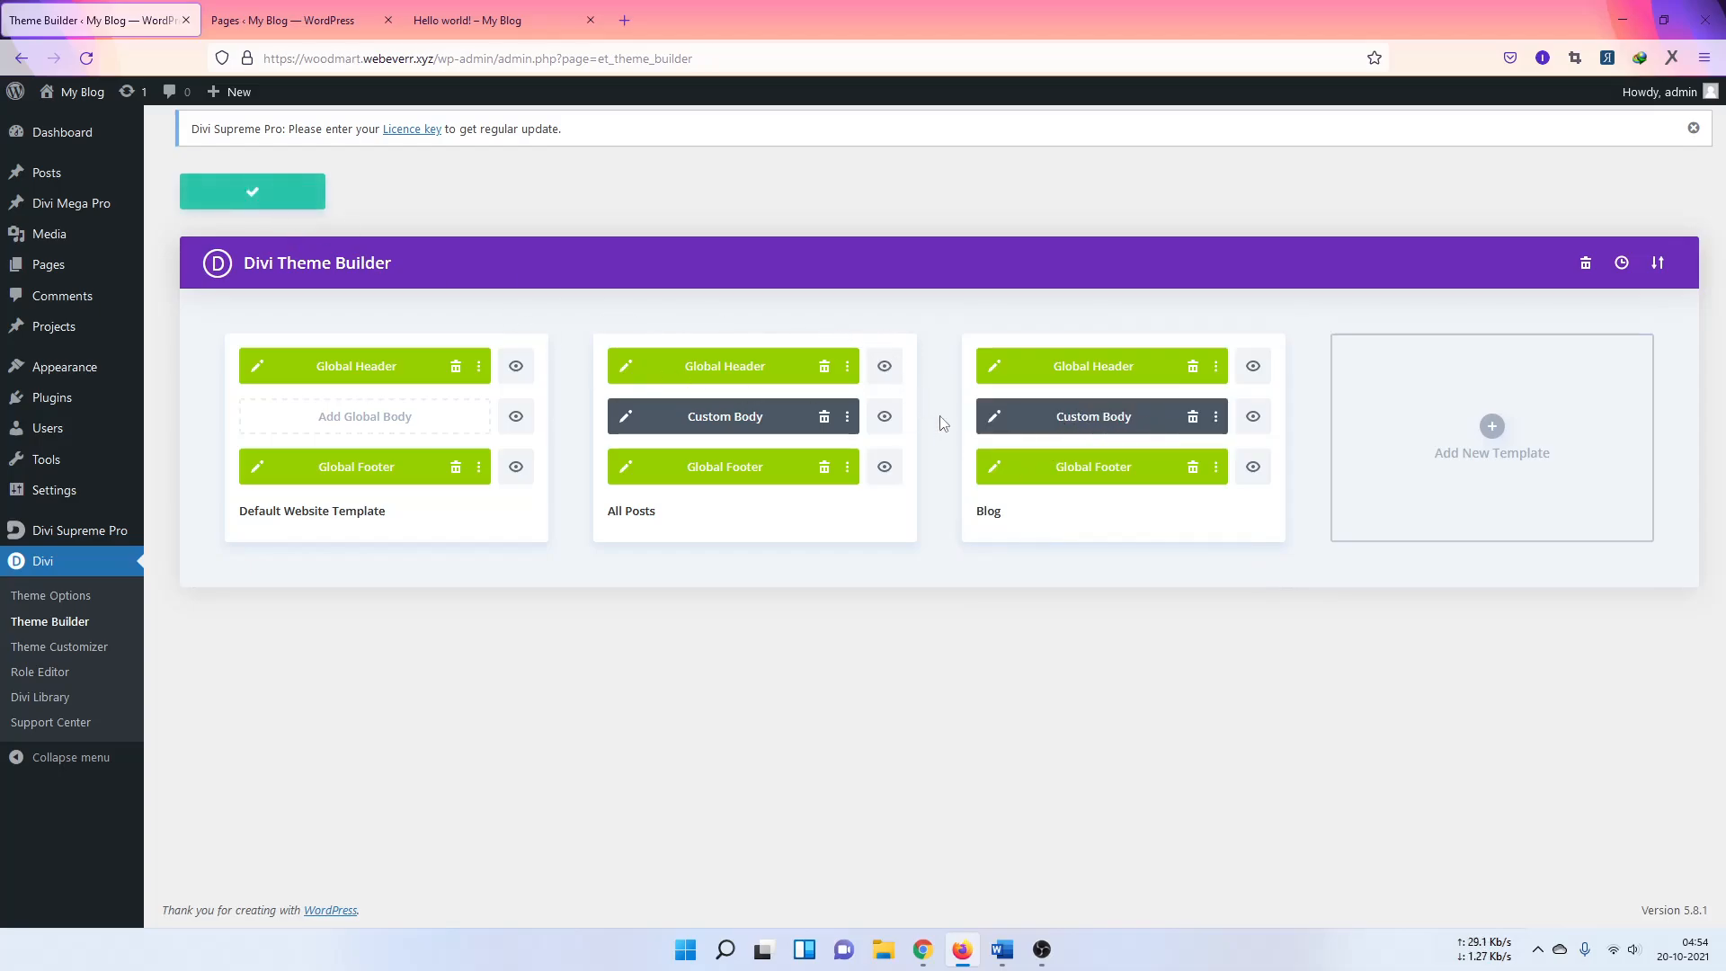
Step: Open the Blog body layout for editing and delete its Post Title and Post Content modules
click(994, 416)
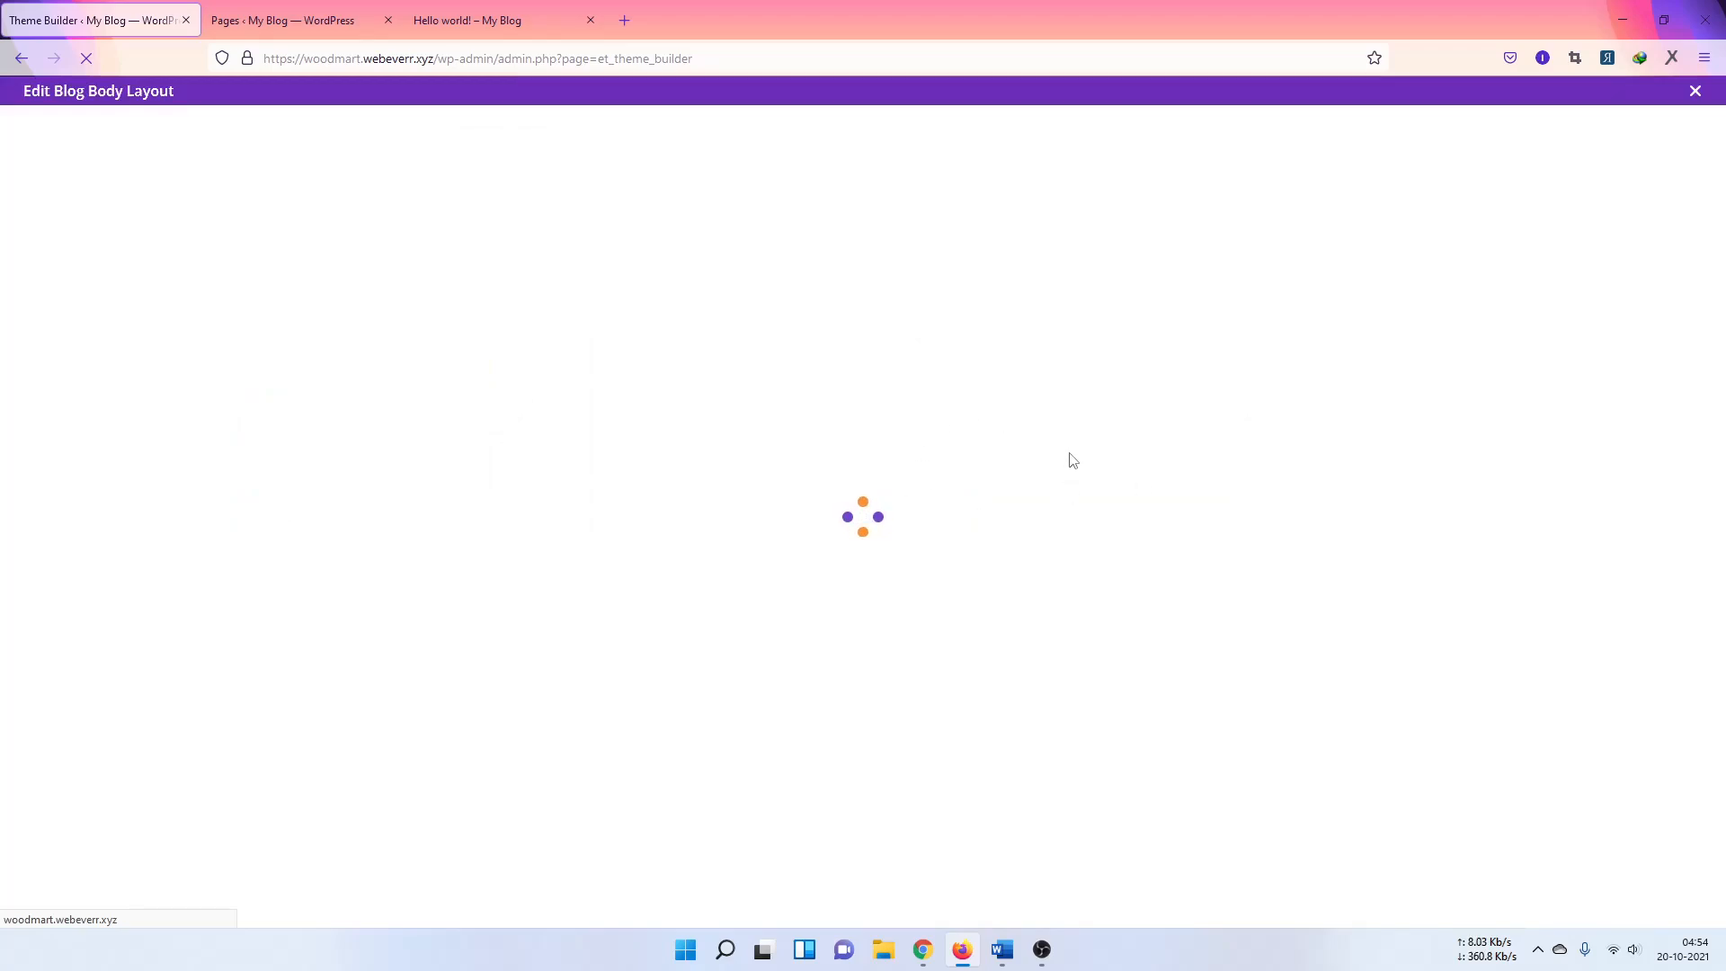
scroll(1066, 441, down, 6)
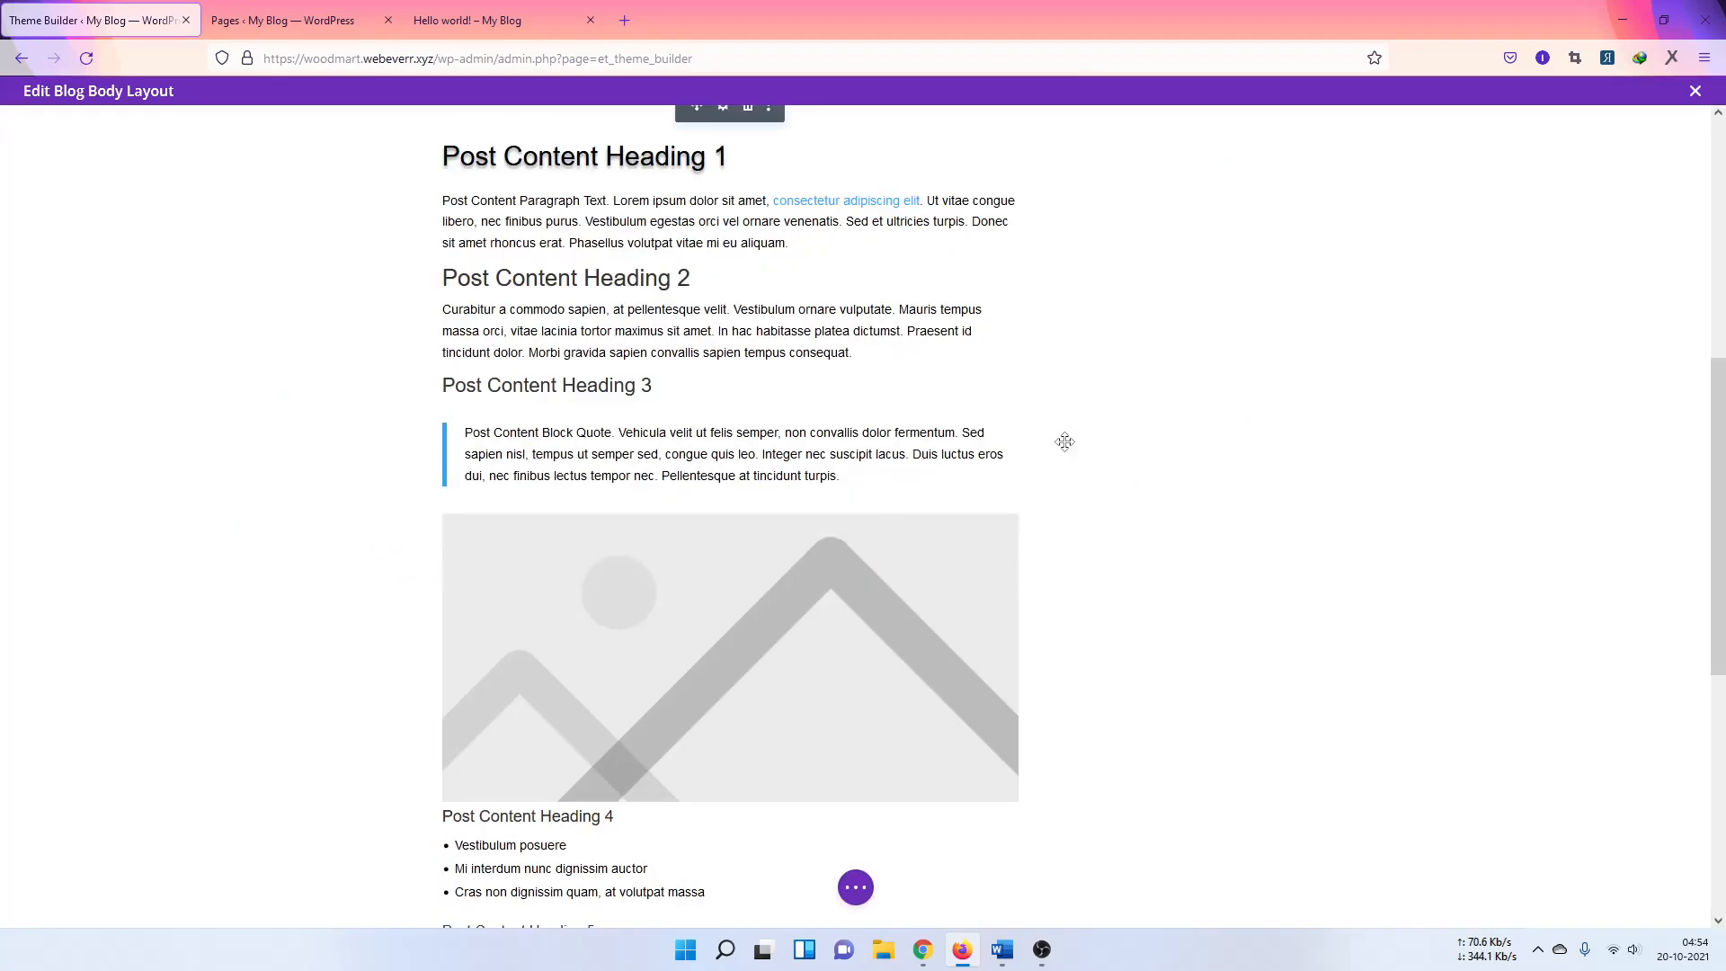
scroll(1202, 397, down, 2)
scroll(1201, 401, up, 7)
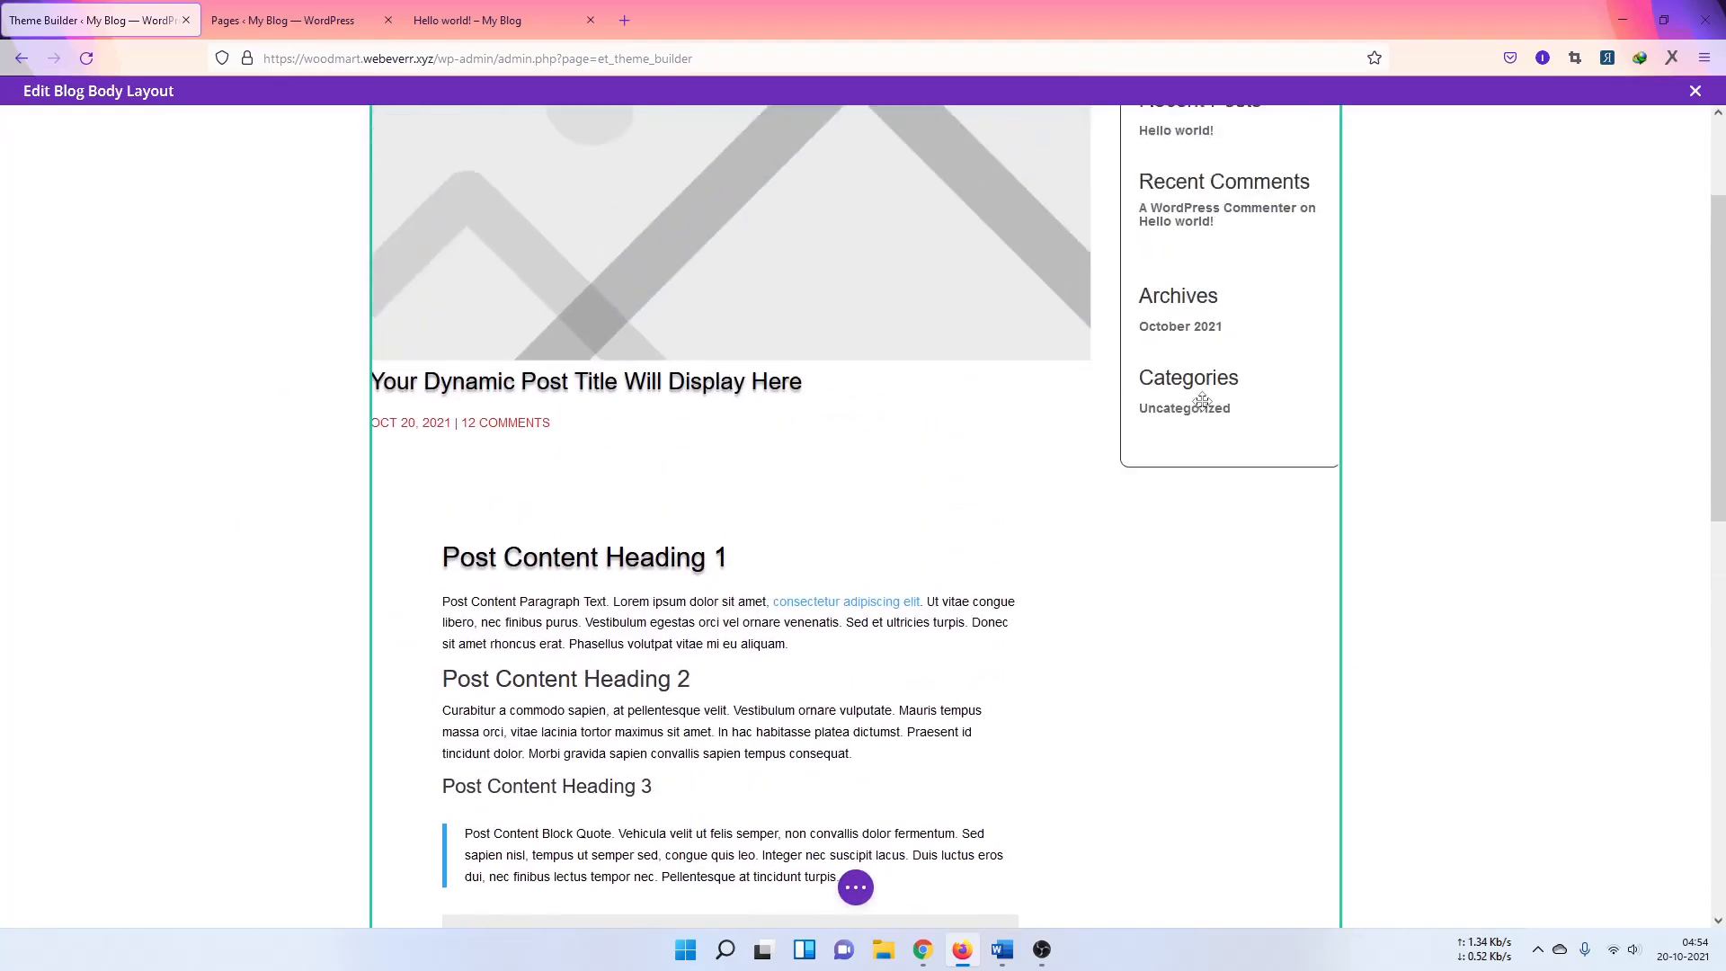
scroll(1123, 290, up, 2)
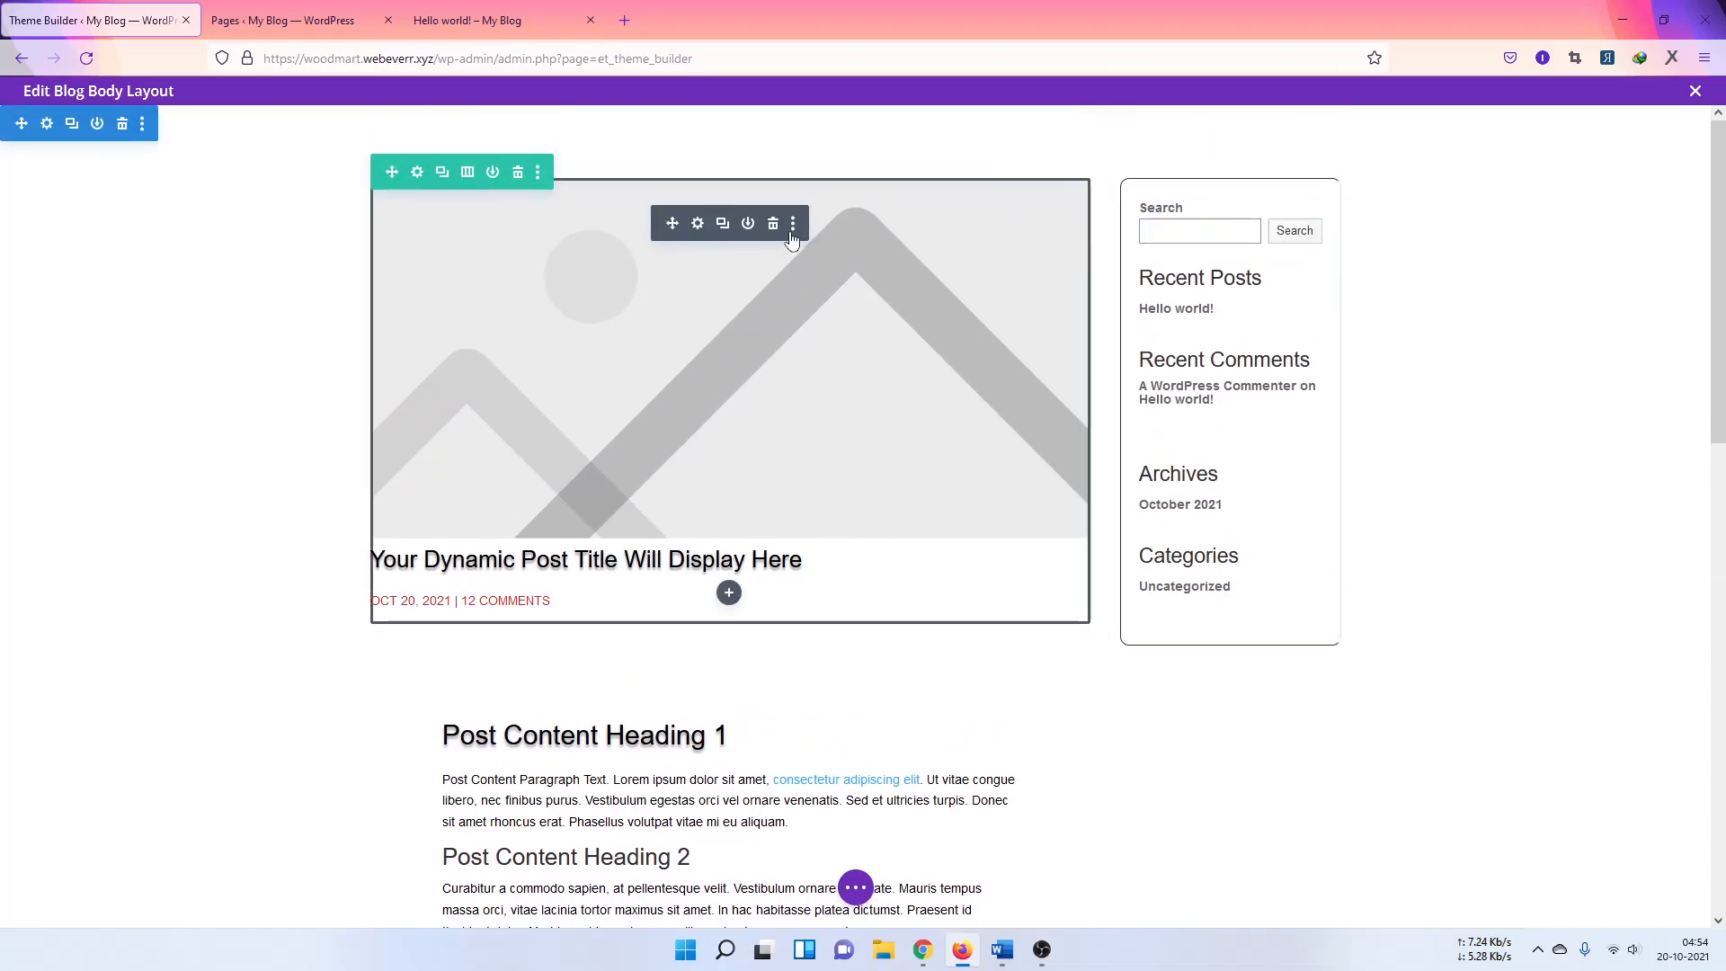
click(773, 226)
click(773, 228)
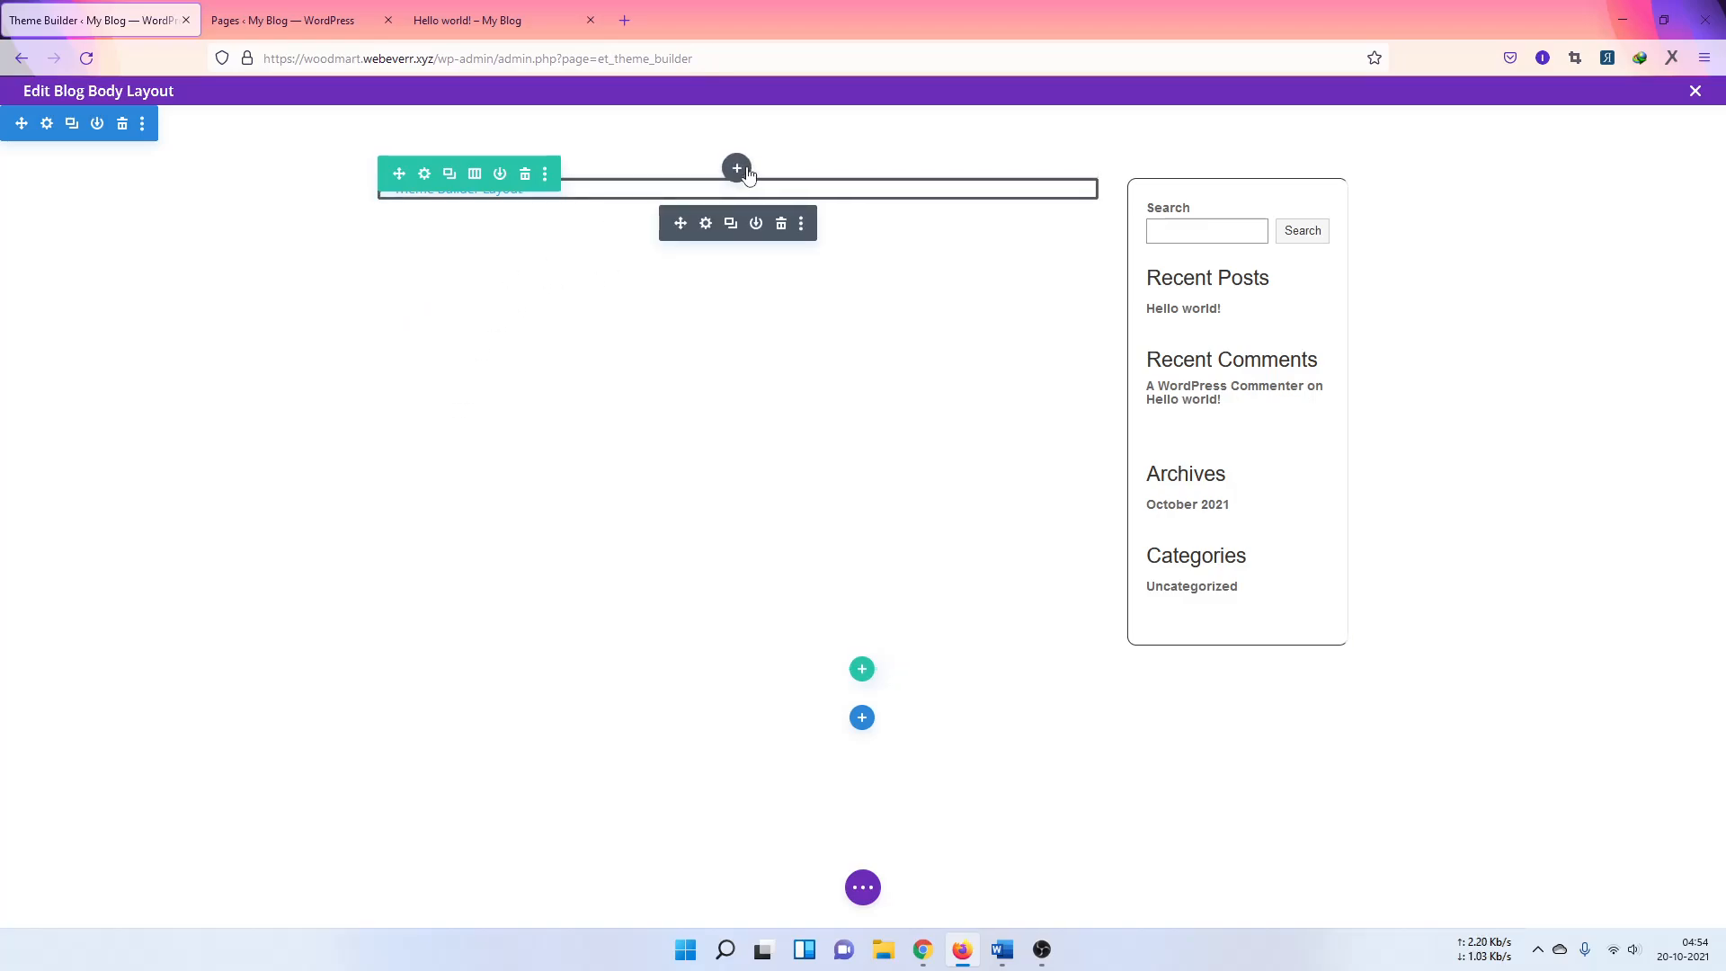
Step: Insert a Blog module in the wide column beside the sidebar and select Posts as its post type
click(738, 168)
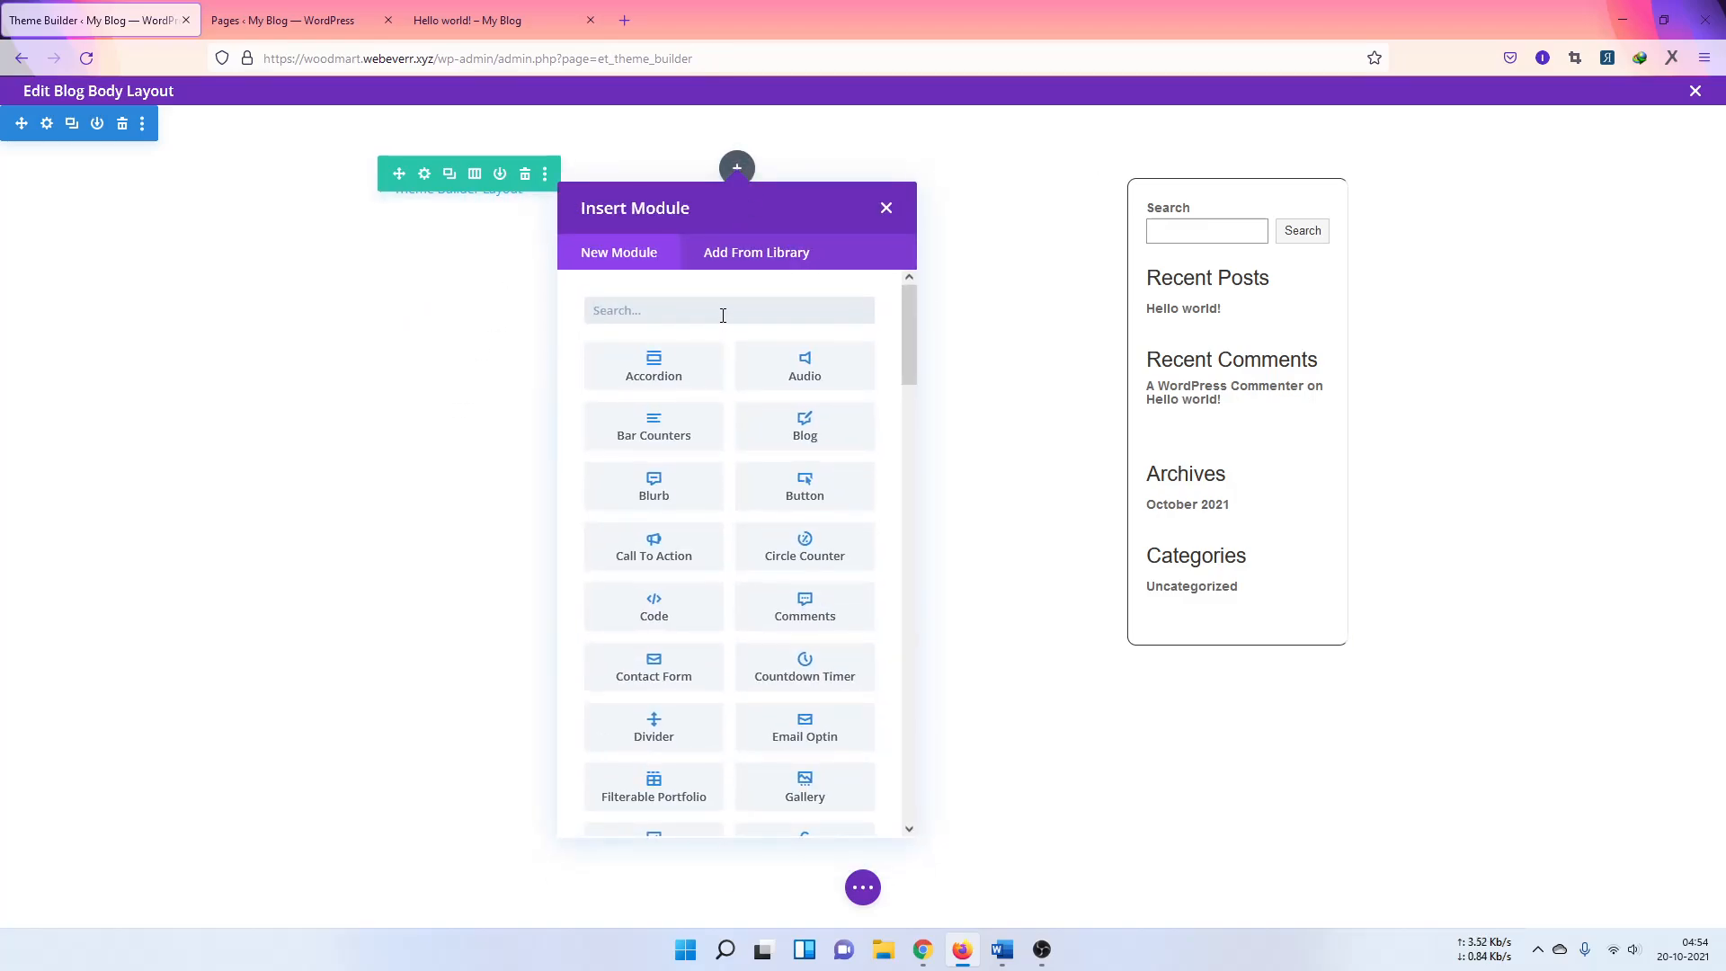
text(blog)
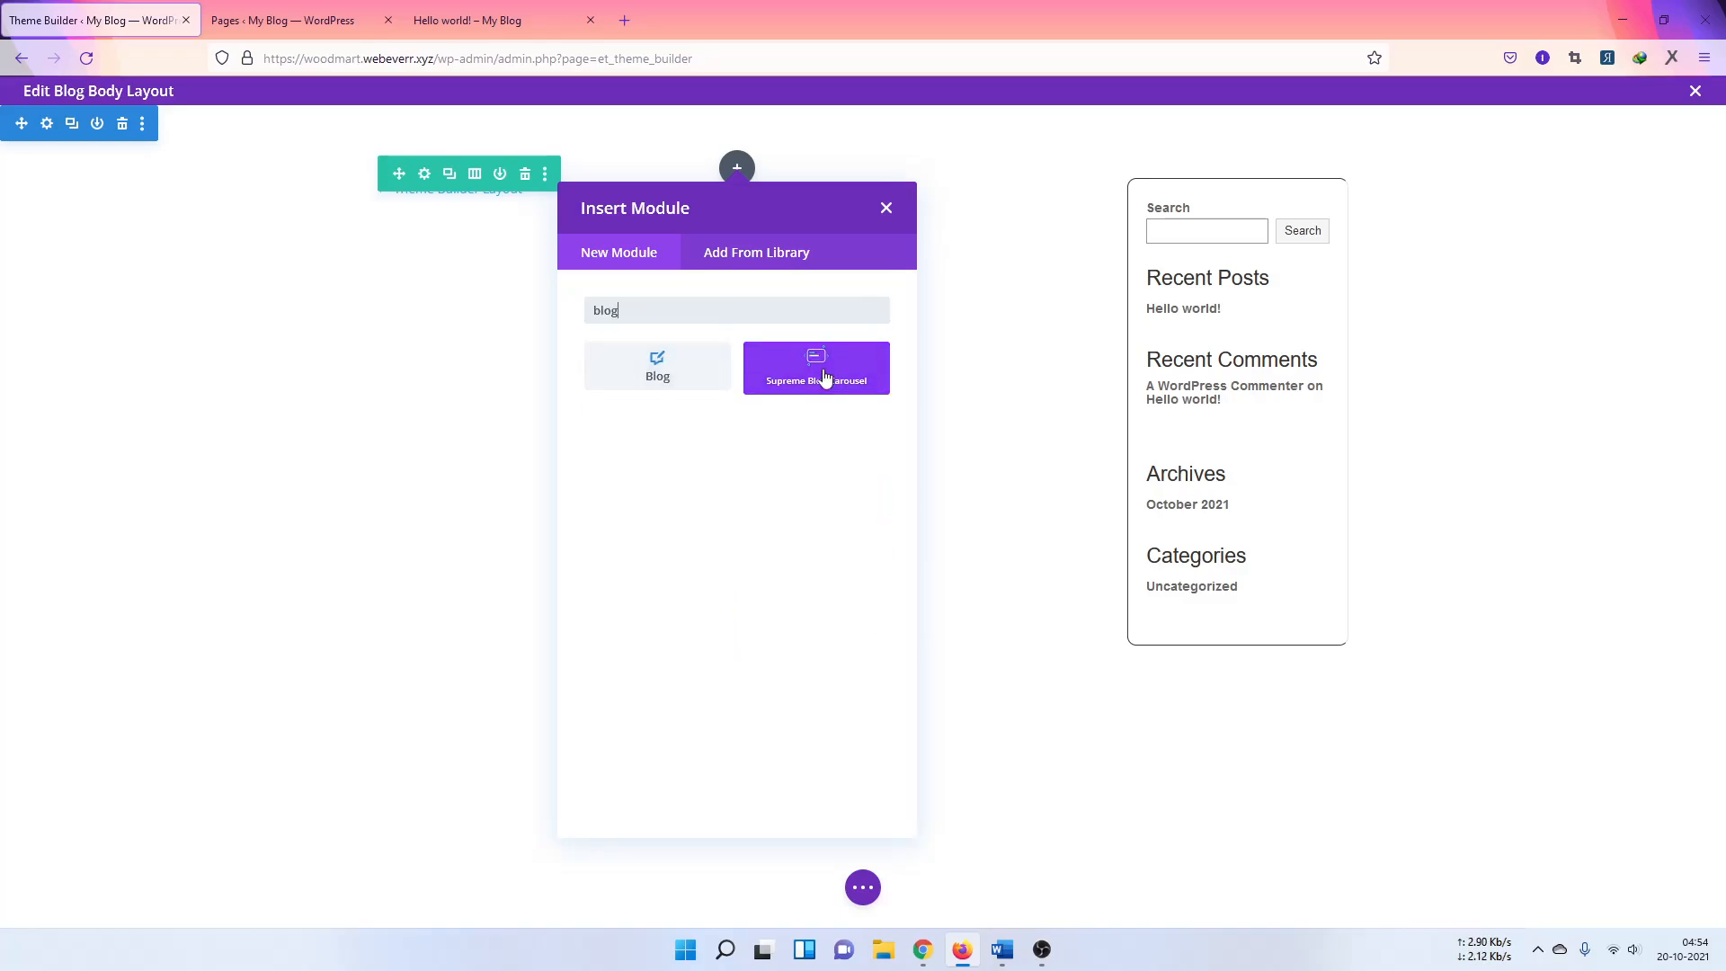
click(664, 378)
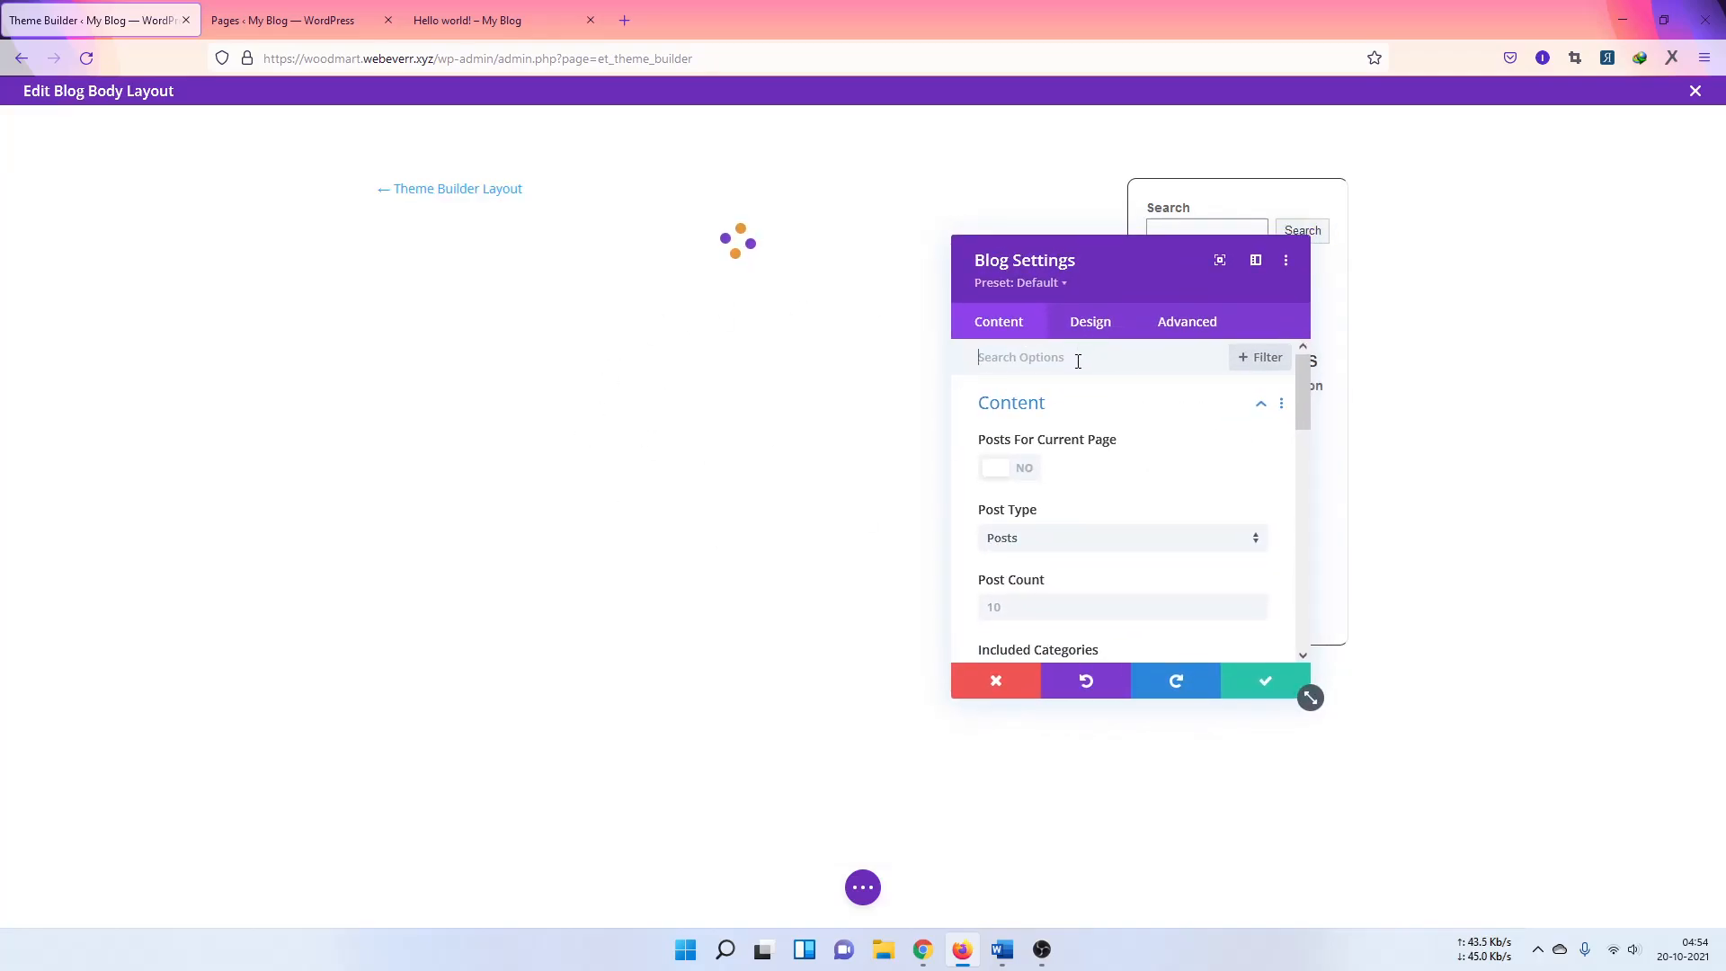
click(1065, 539)
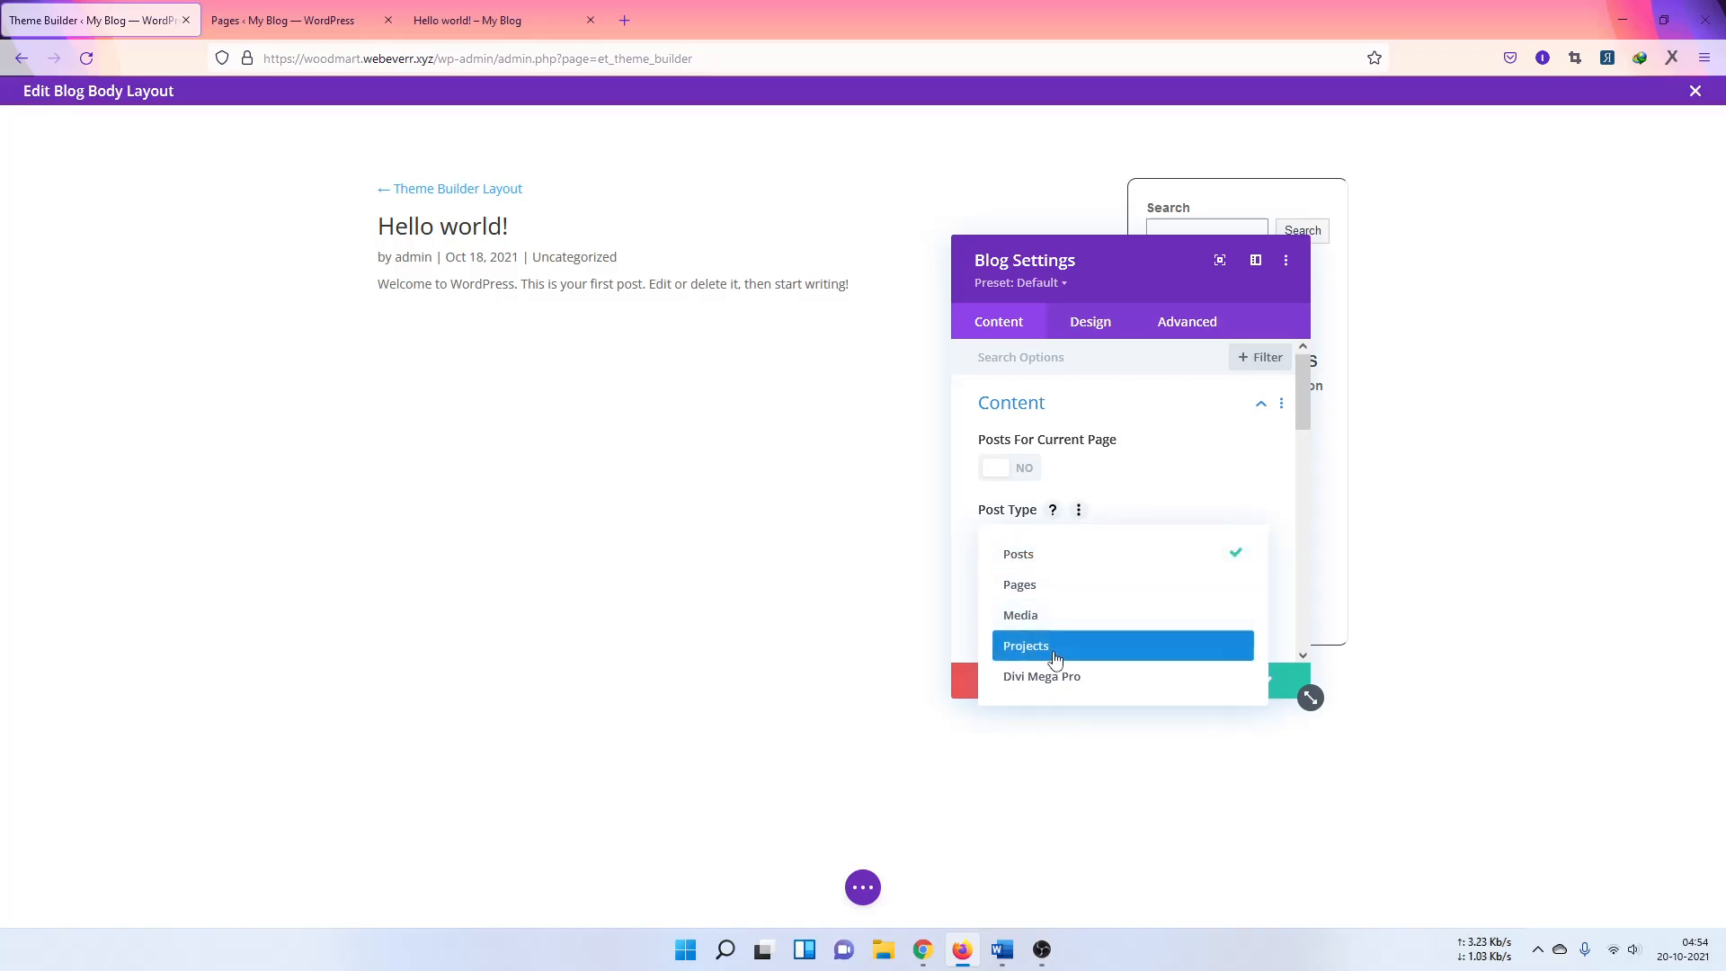
click(1044, 564)
Step: Enable the Blog module's read more button and hide its author, date and categories
scroll(1133, 503, down, 2)
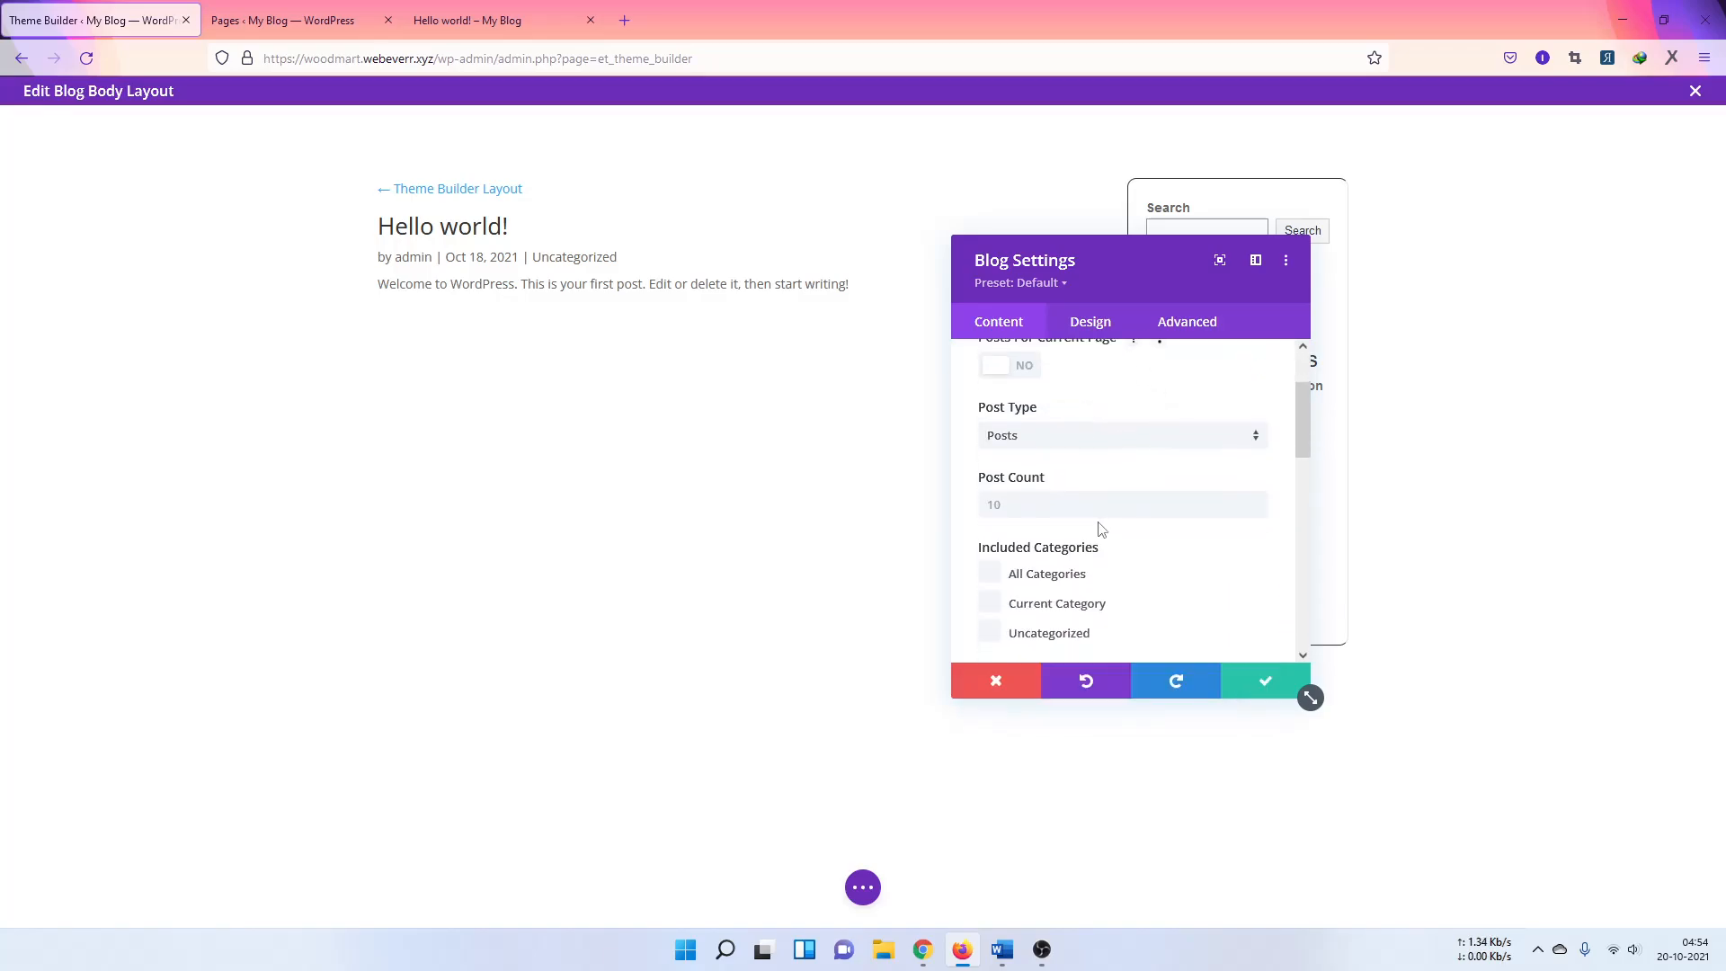
scroll(1092, 513, down, 6)
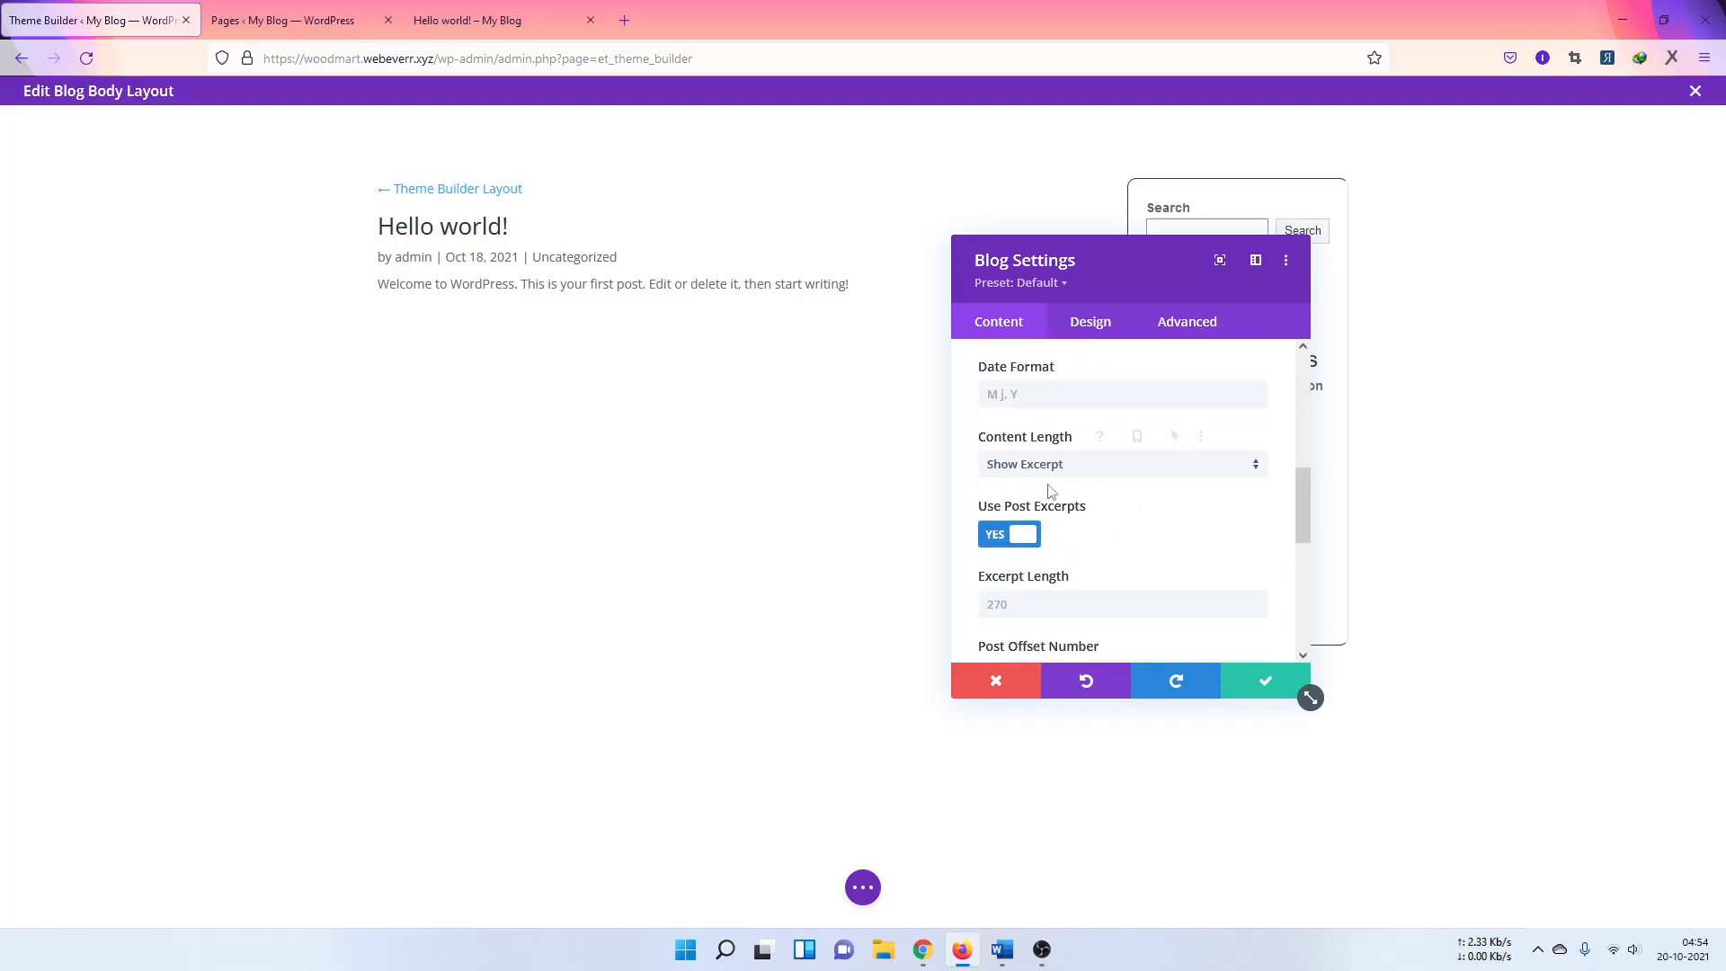
scroll(1112, 493, down, 4)
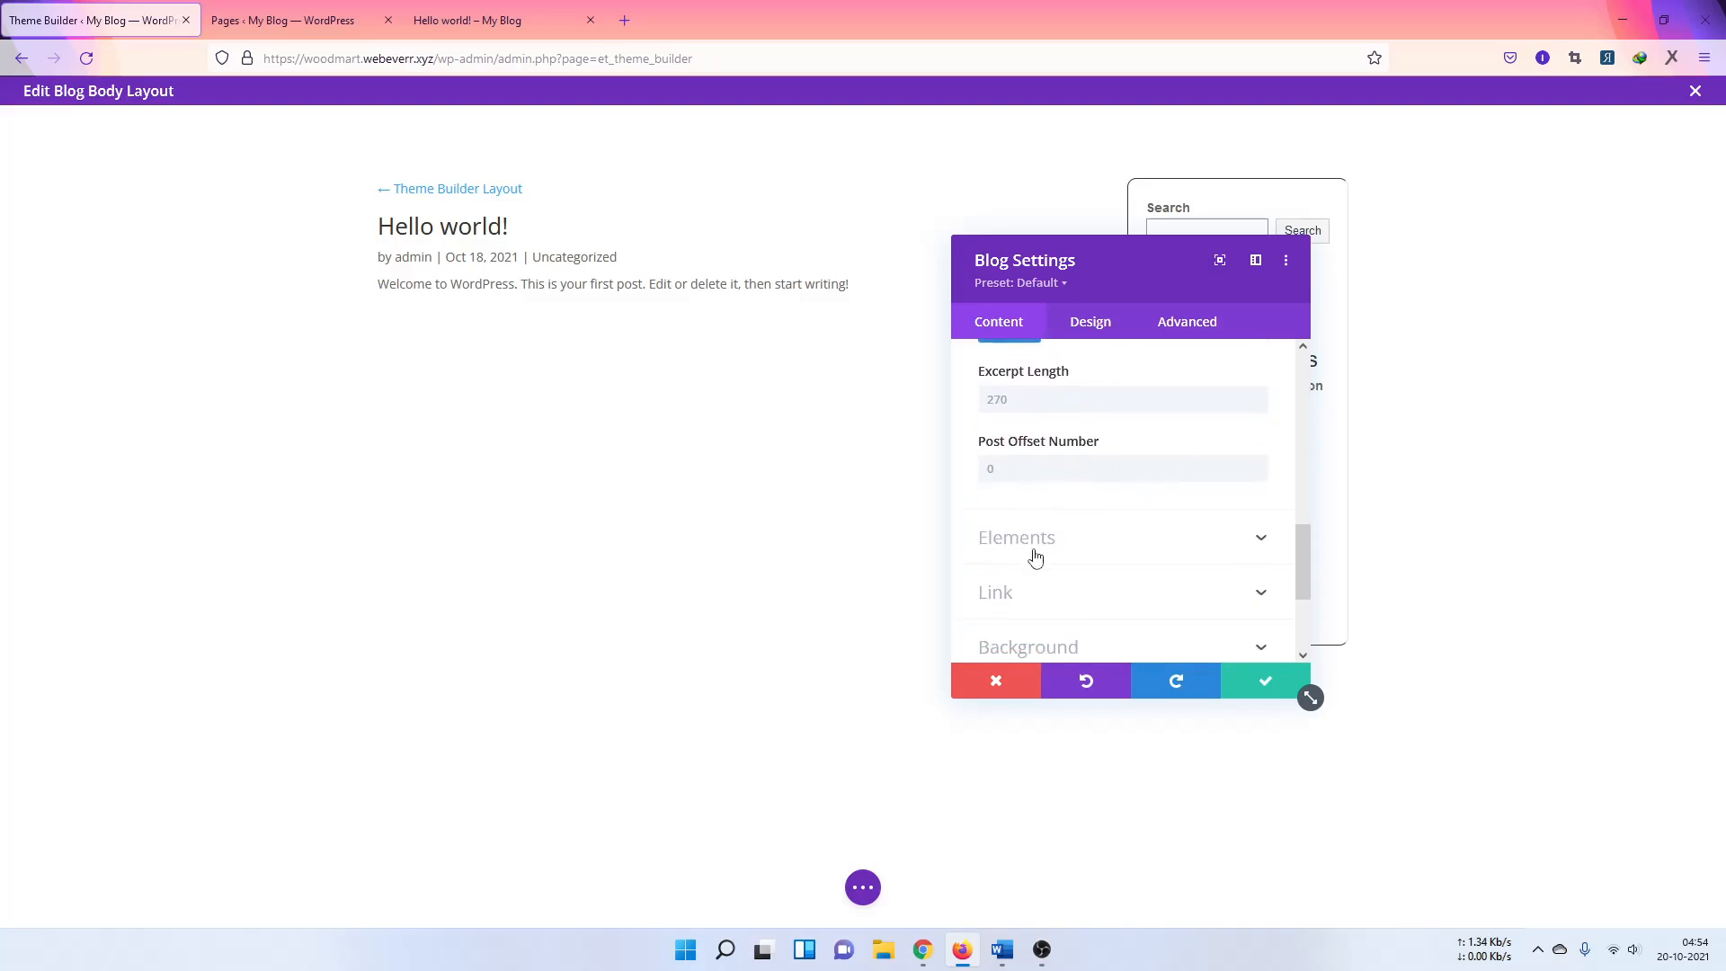
click(1036, 558)
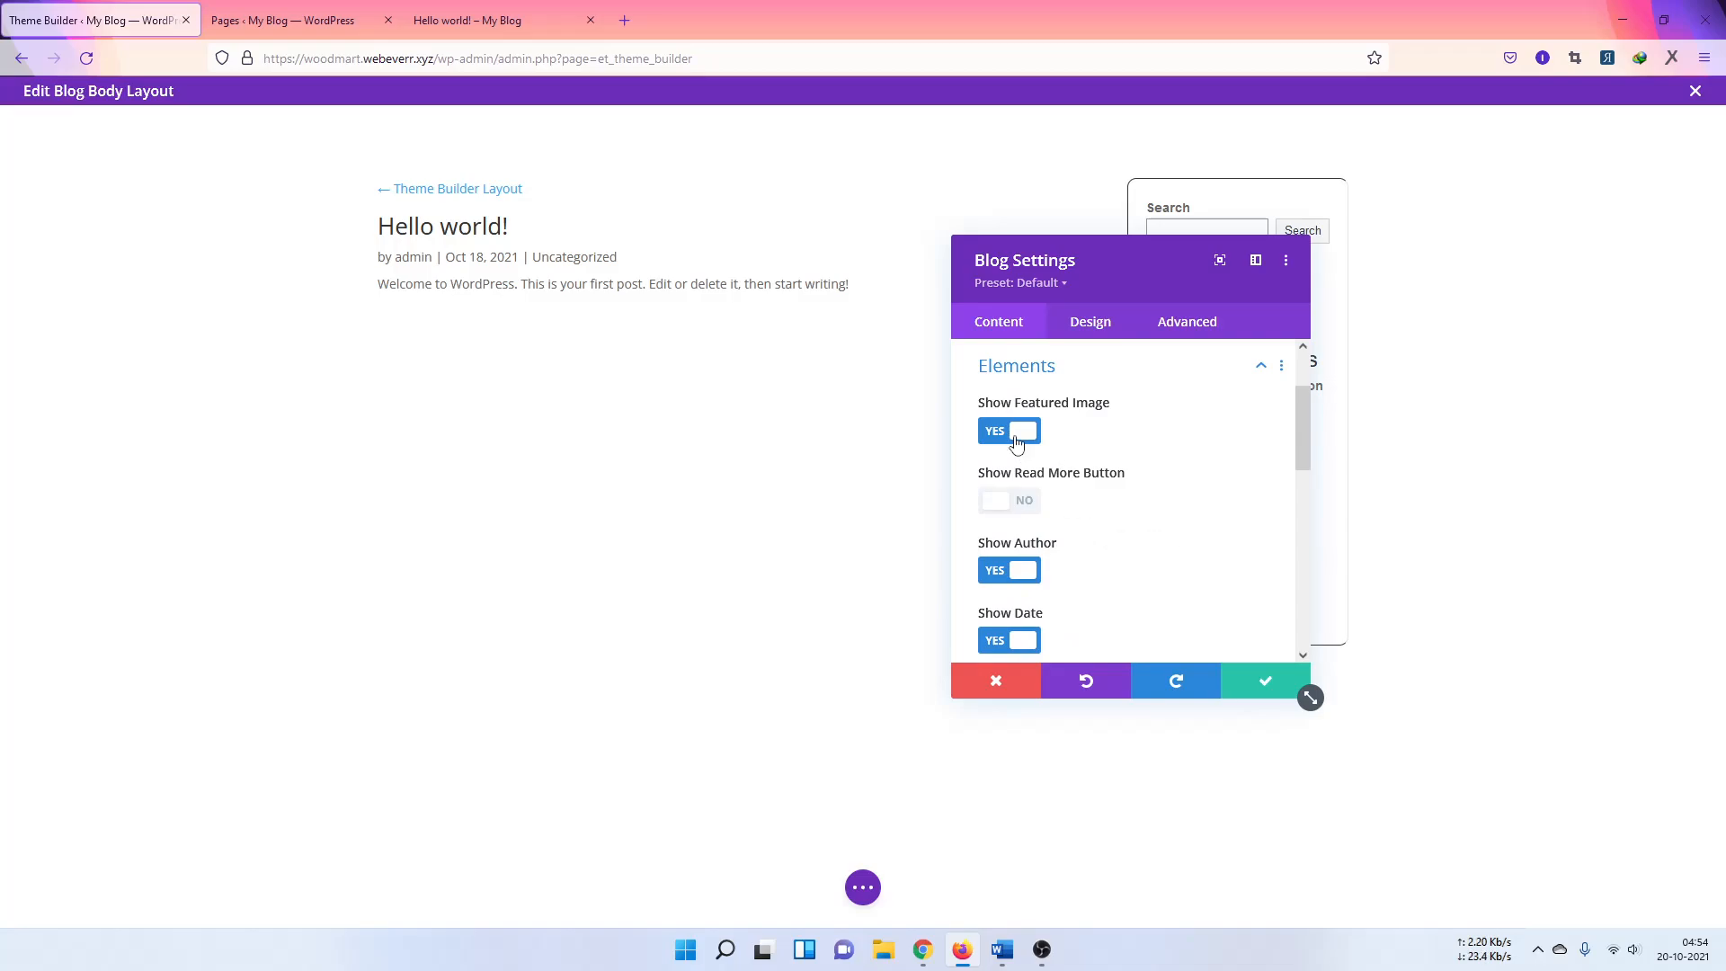
click(1016, 499)
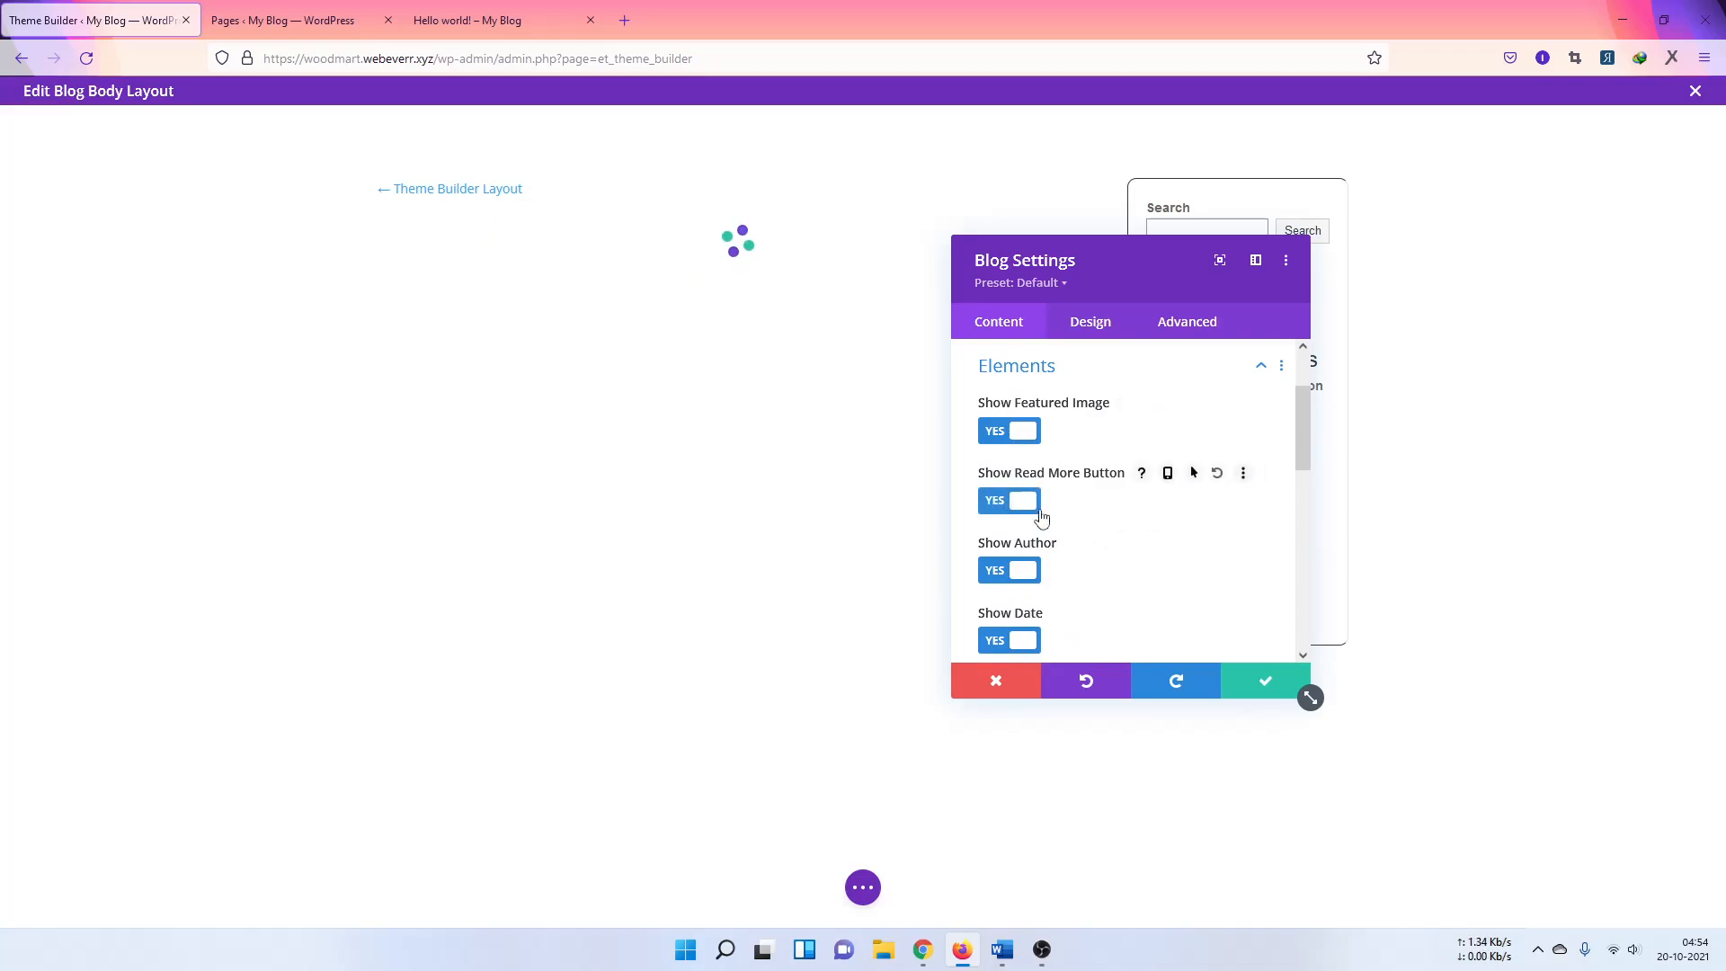
scroll(1053, 520, down, 2)
click(1008, 467)
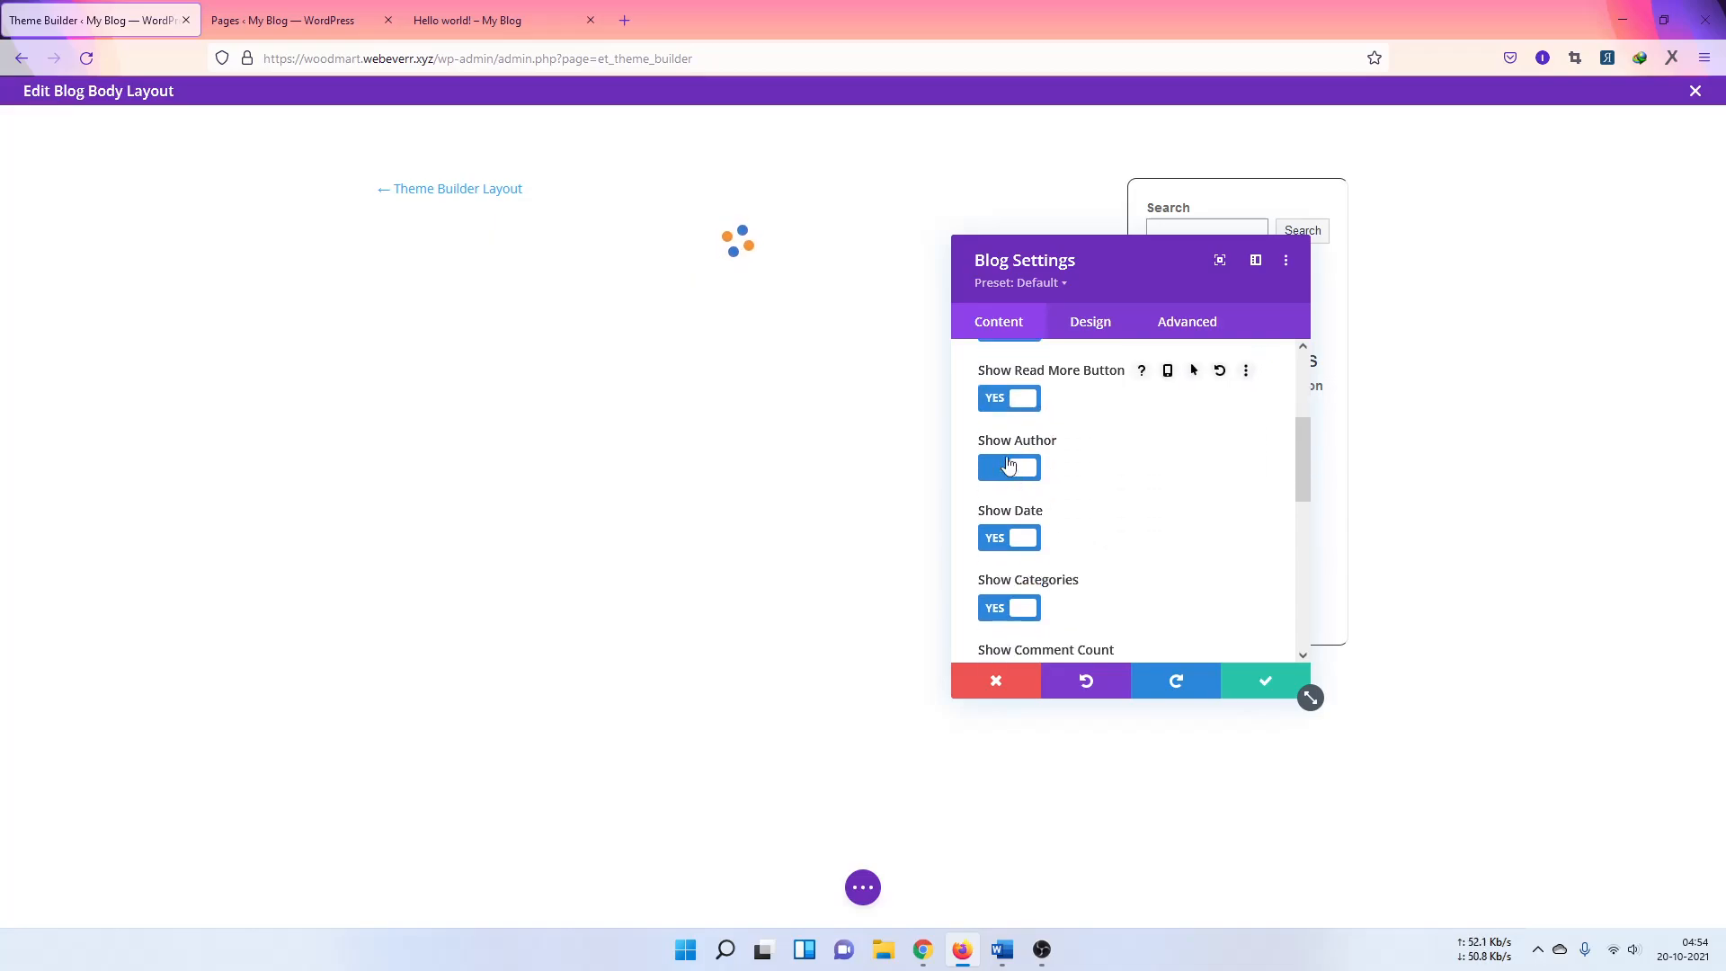
click(1024, 541)
scroll(1024, 543, down, 3)
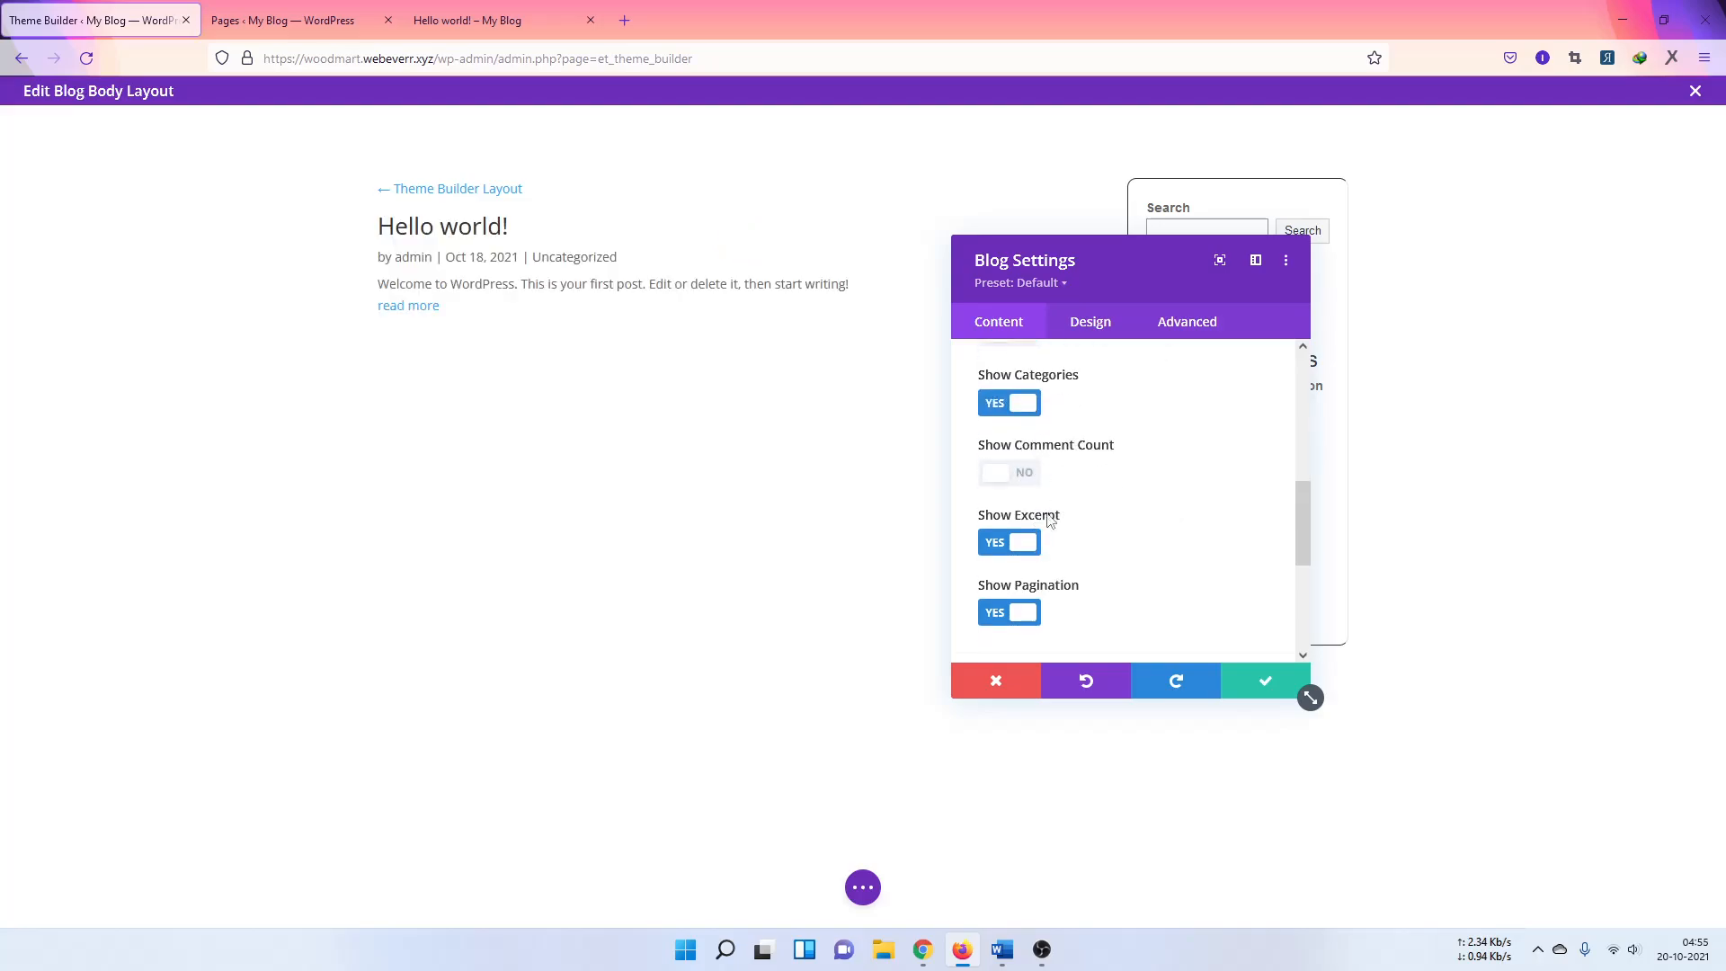
click(1021, 407)
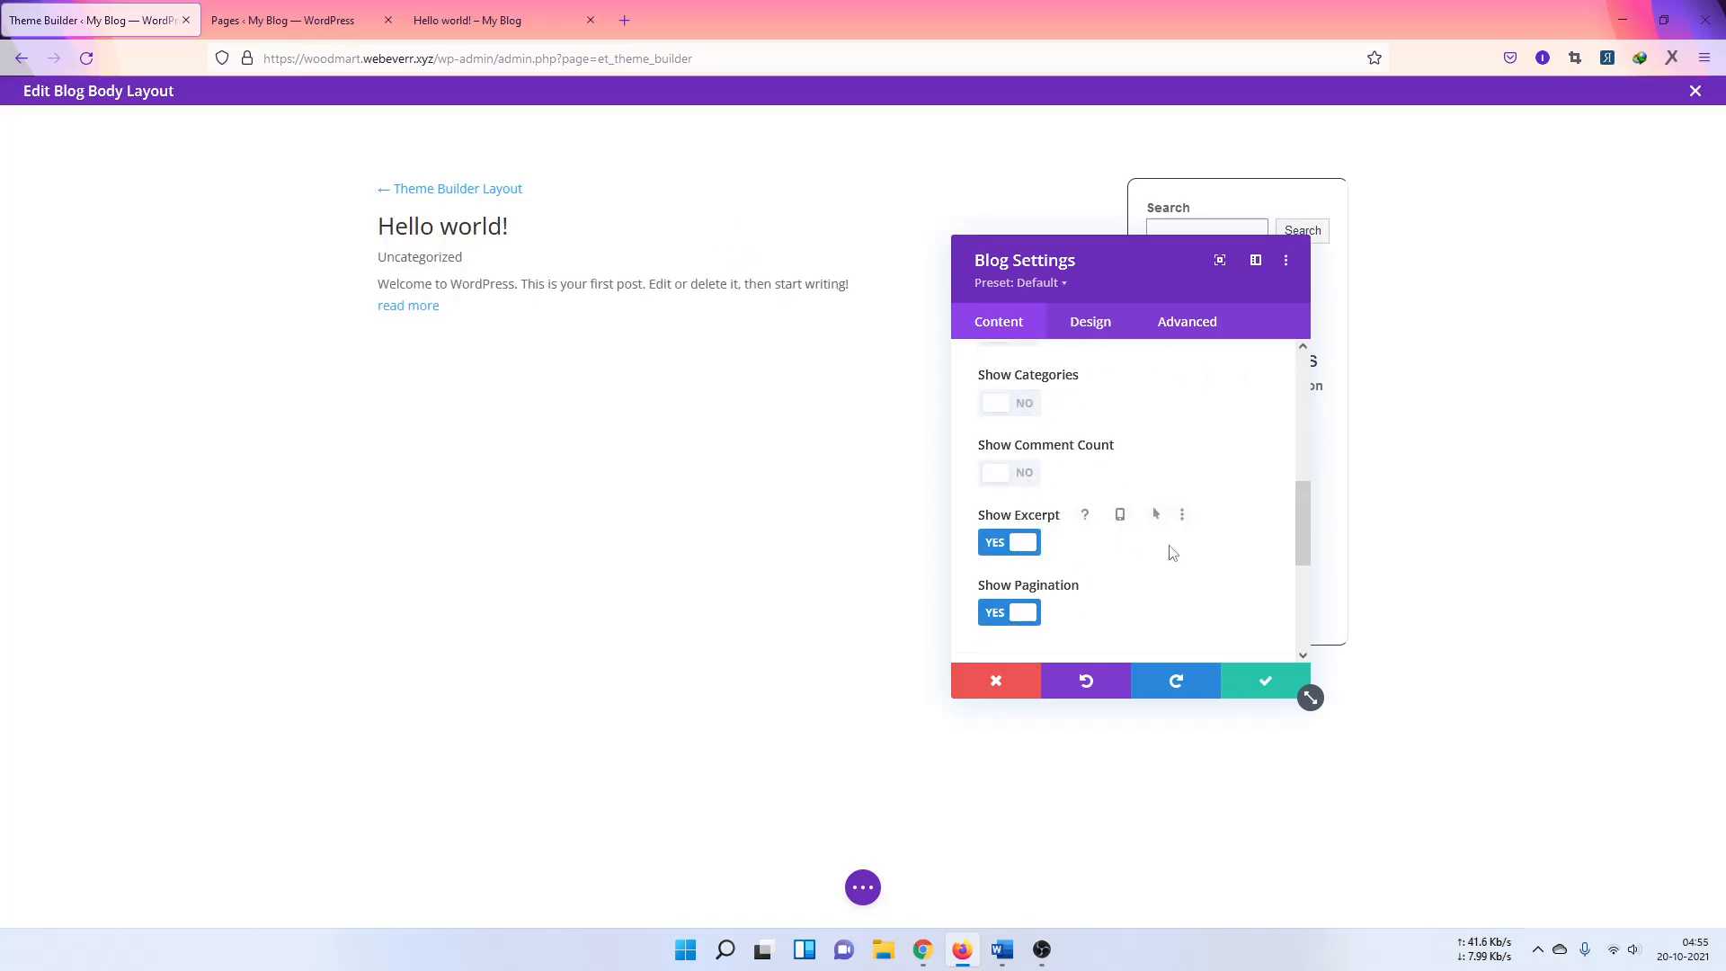
Step: Set the Blog module's layout to Grid in its design settings
scroll(1057, 361, up, 2)
click(1071, 323)
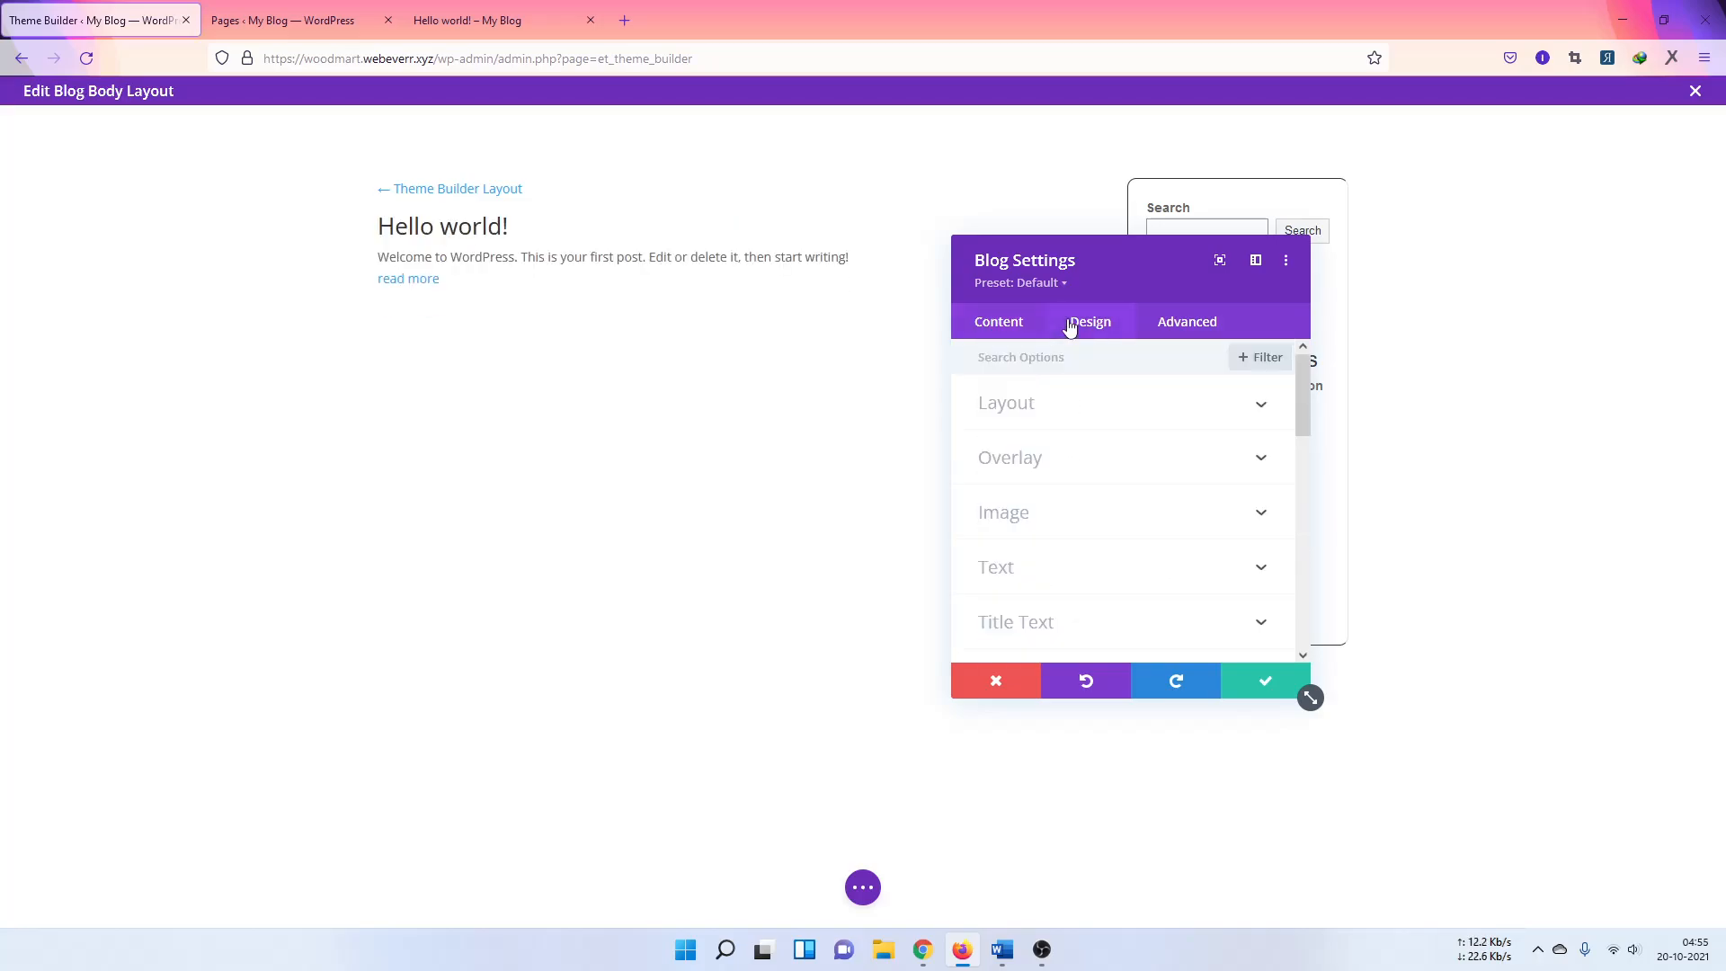
click(1067, 401)
click(1117, 467)
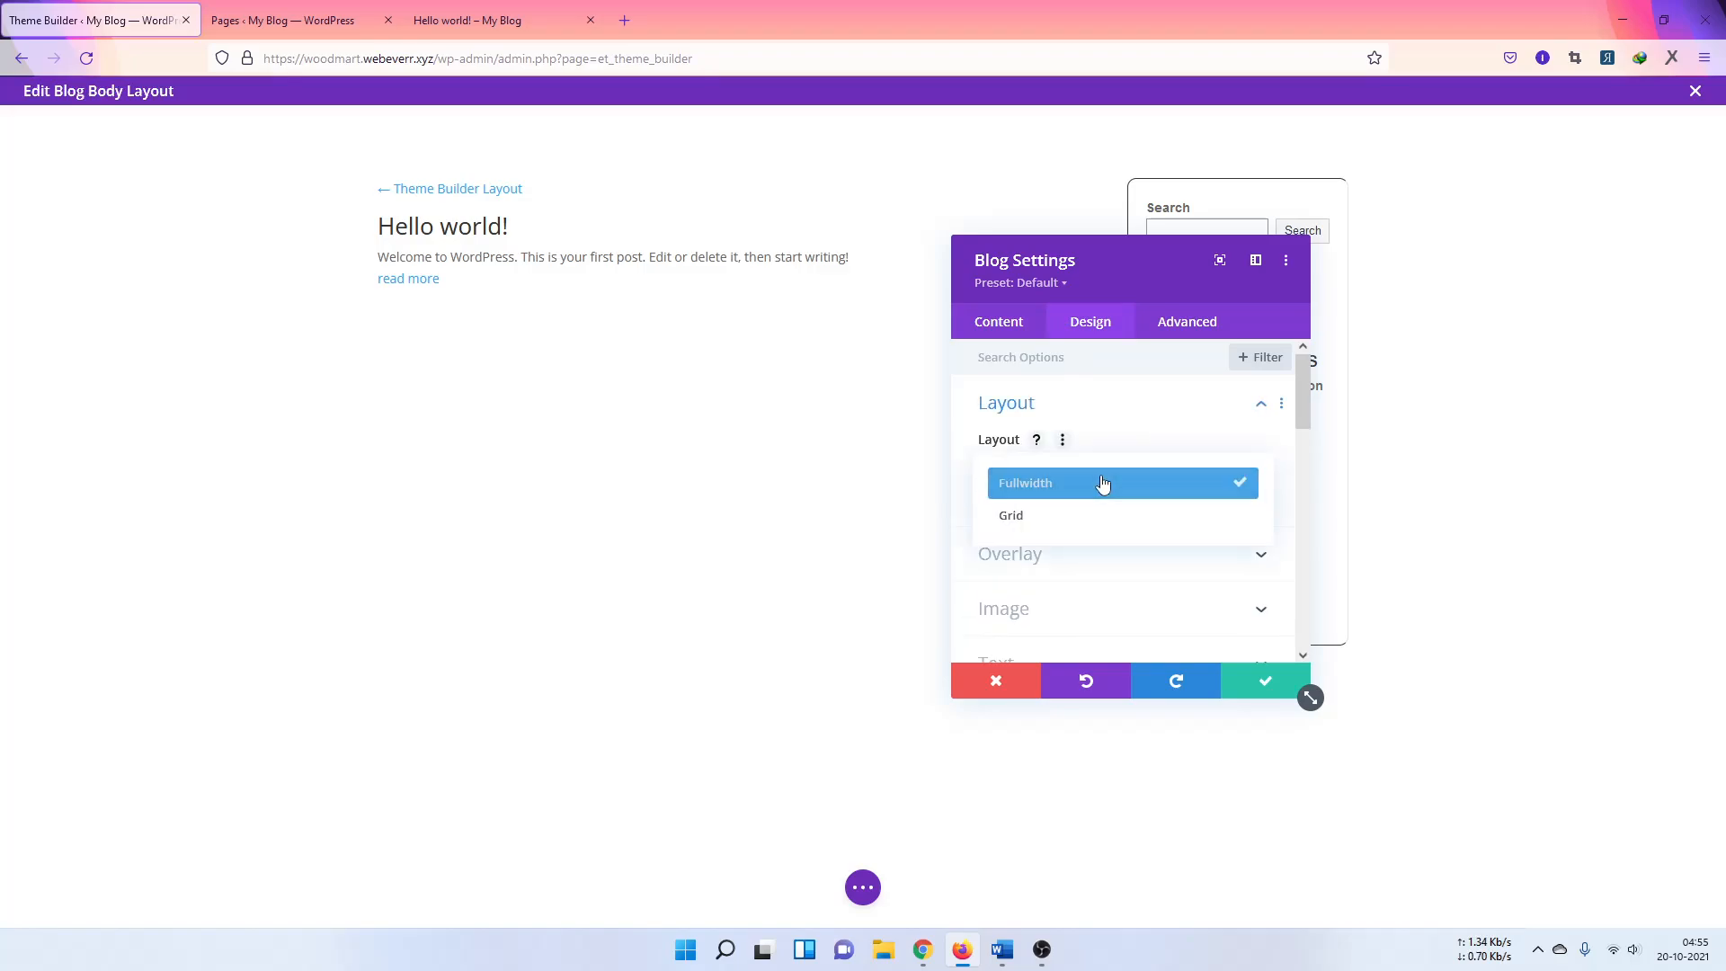
click(1022, 516)
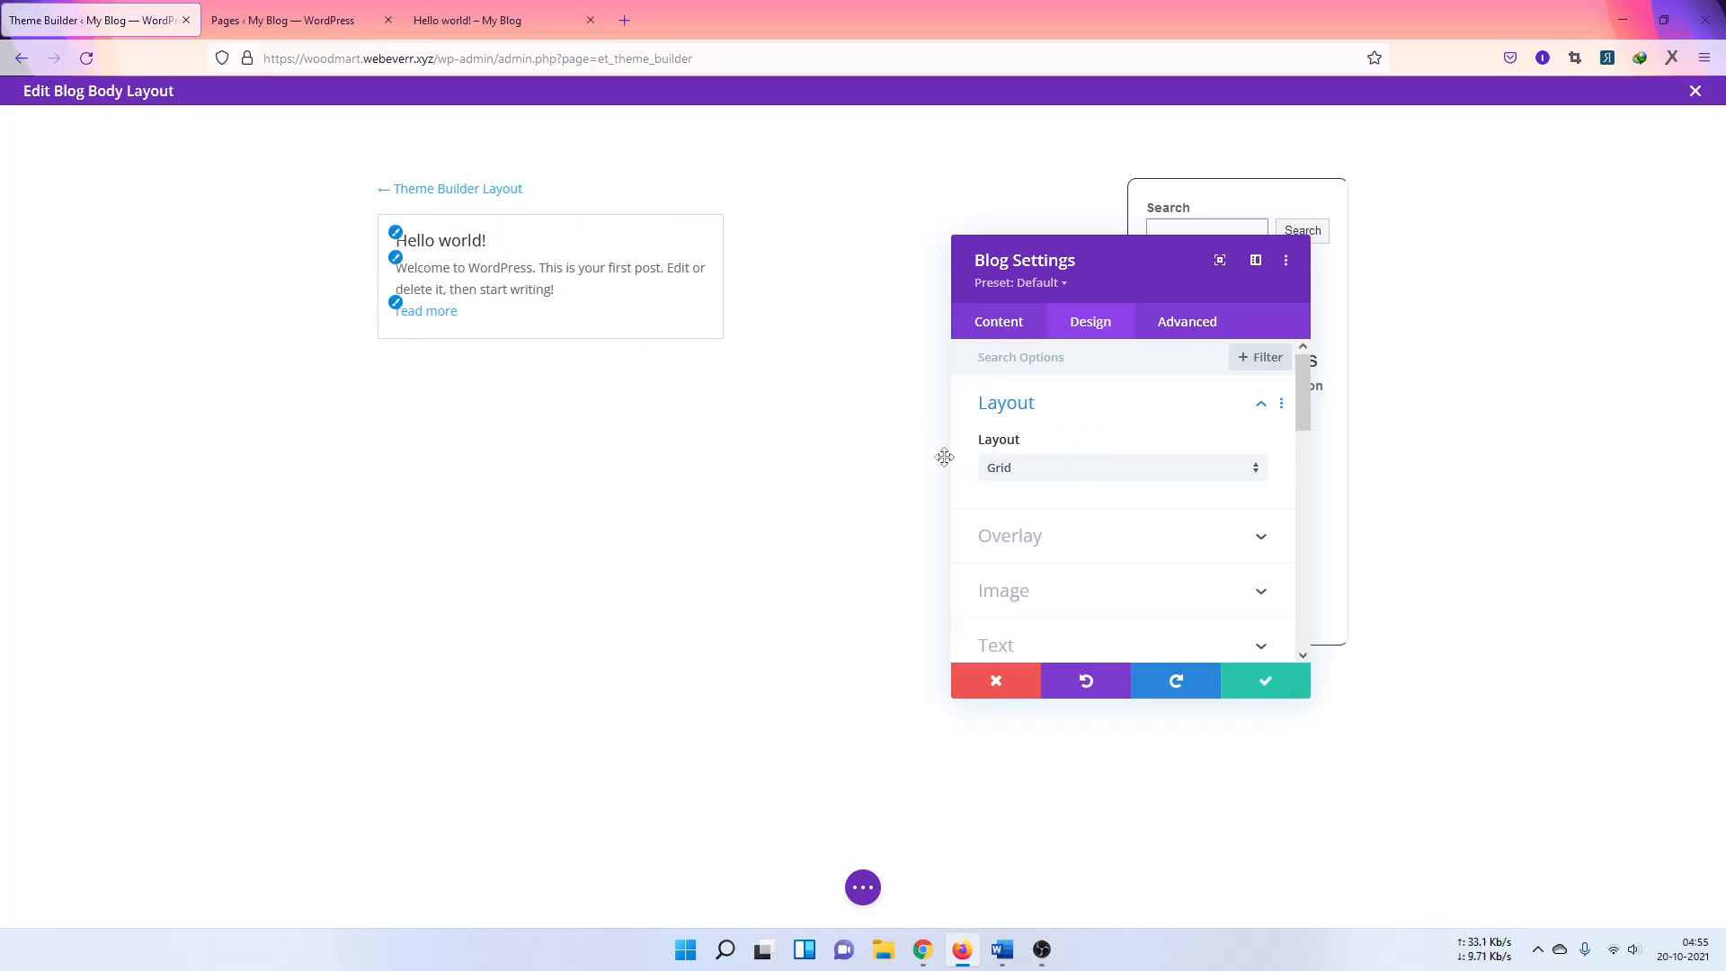
Step: Examine the Blog module's overlay and image design options, including rounded corners, border styles and box shadow
click(1106, 538)
click(1038, 515)
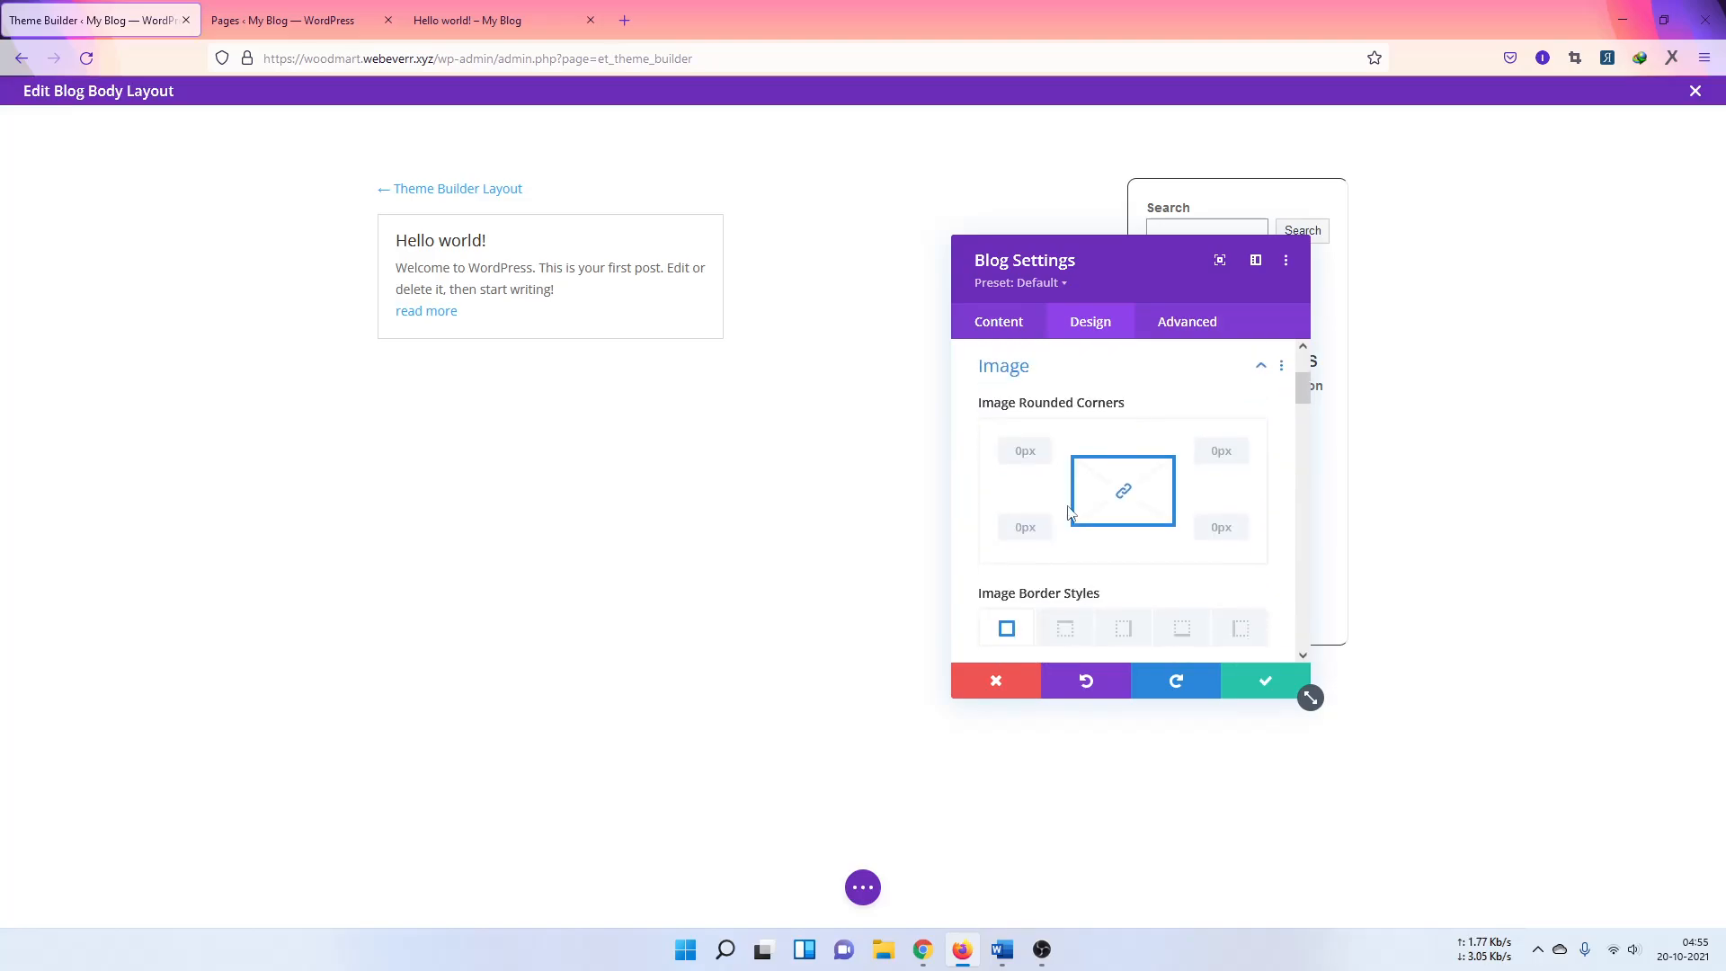
scroll(1061, 517, down, 5)
scroll(1069, 514, down, 3)
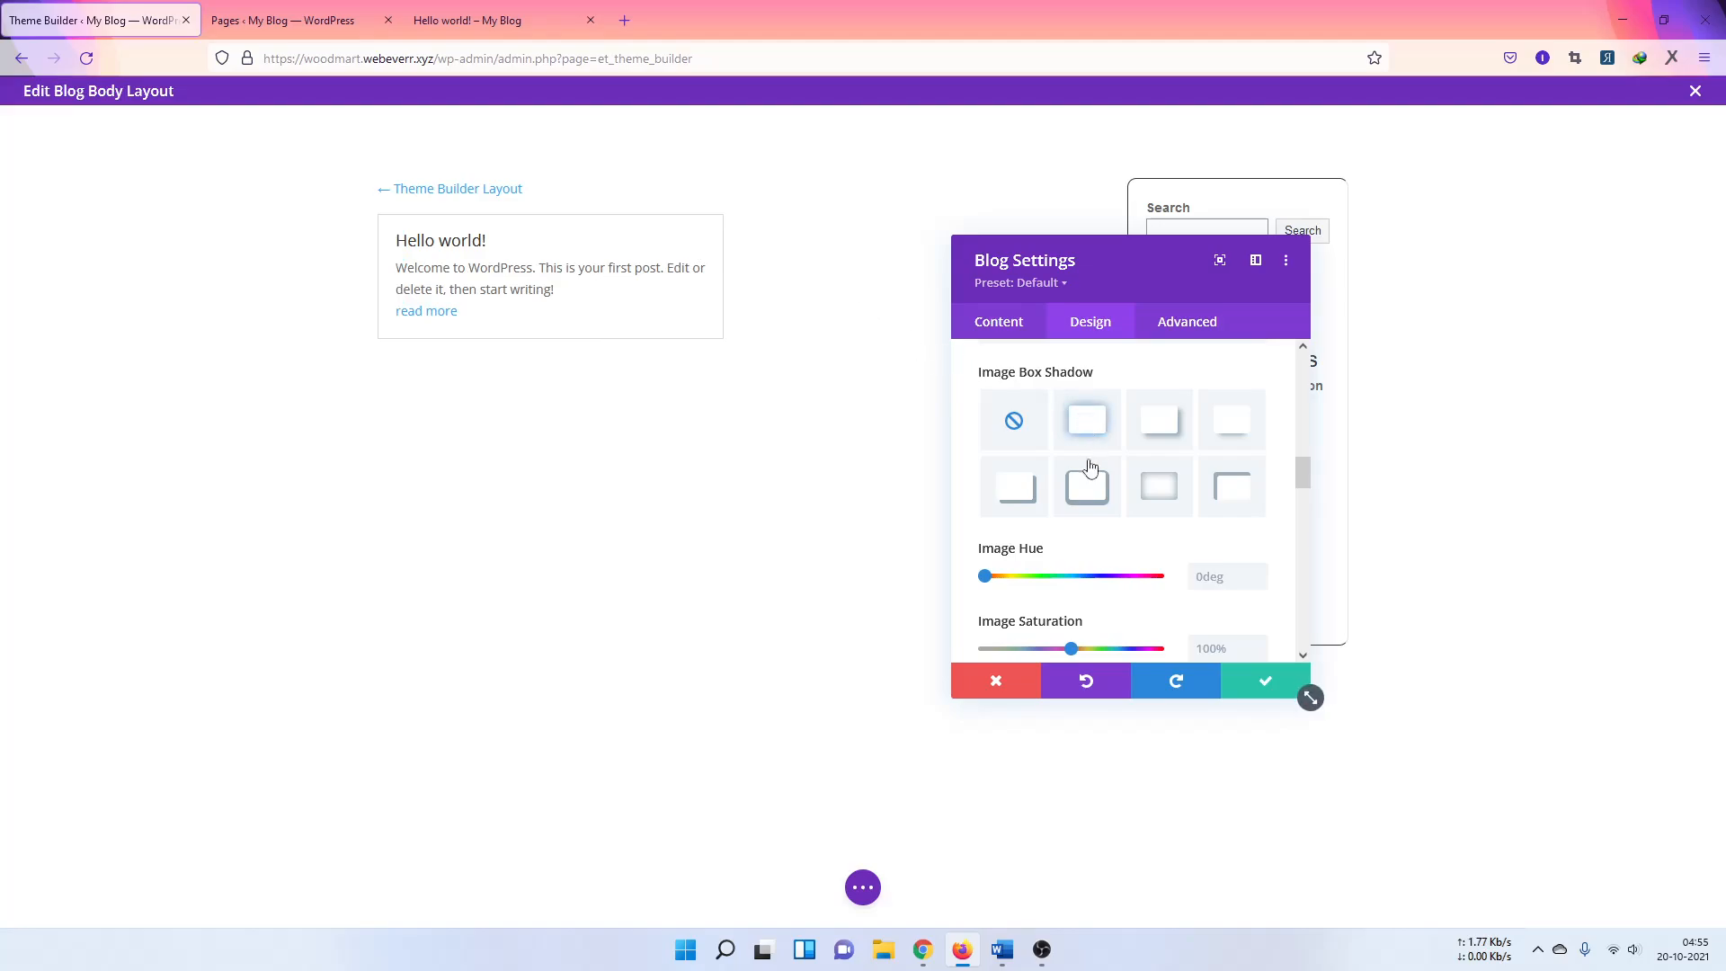
scroll(1086, 546, down, 10)
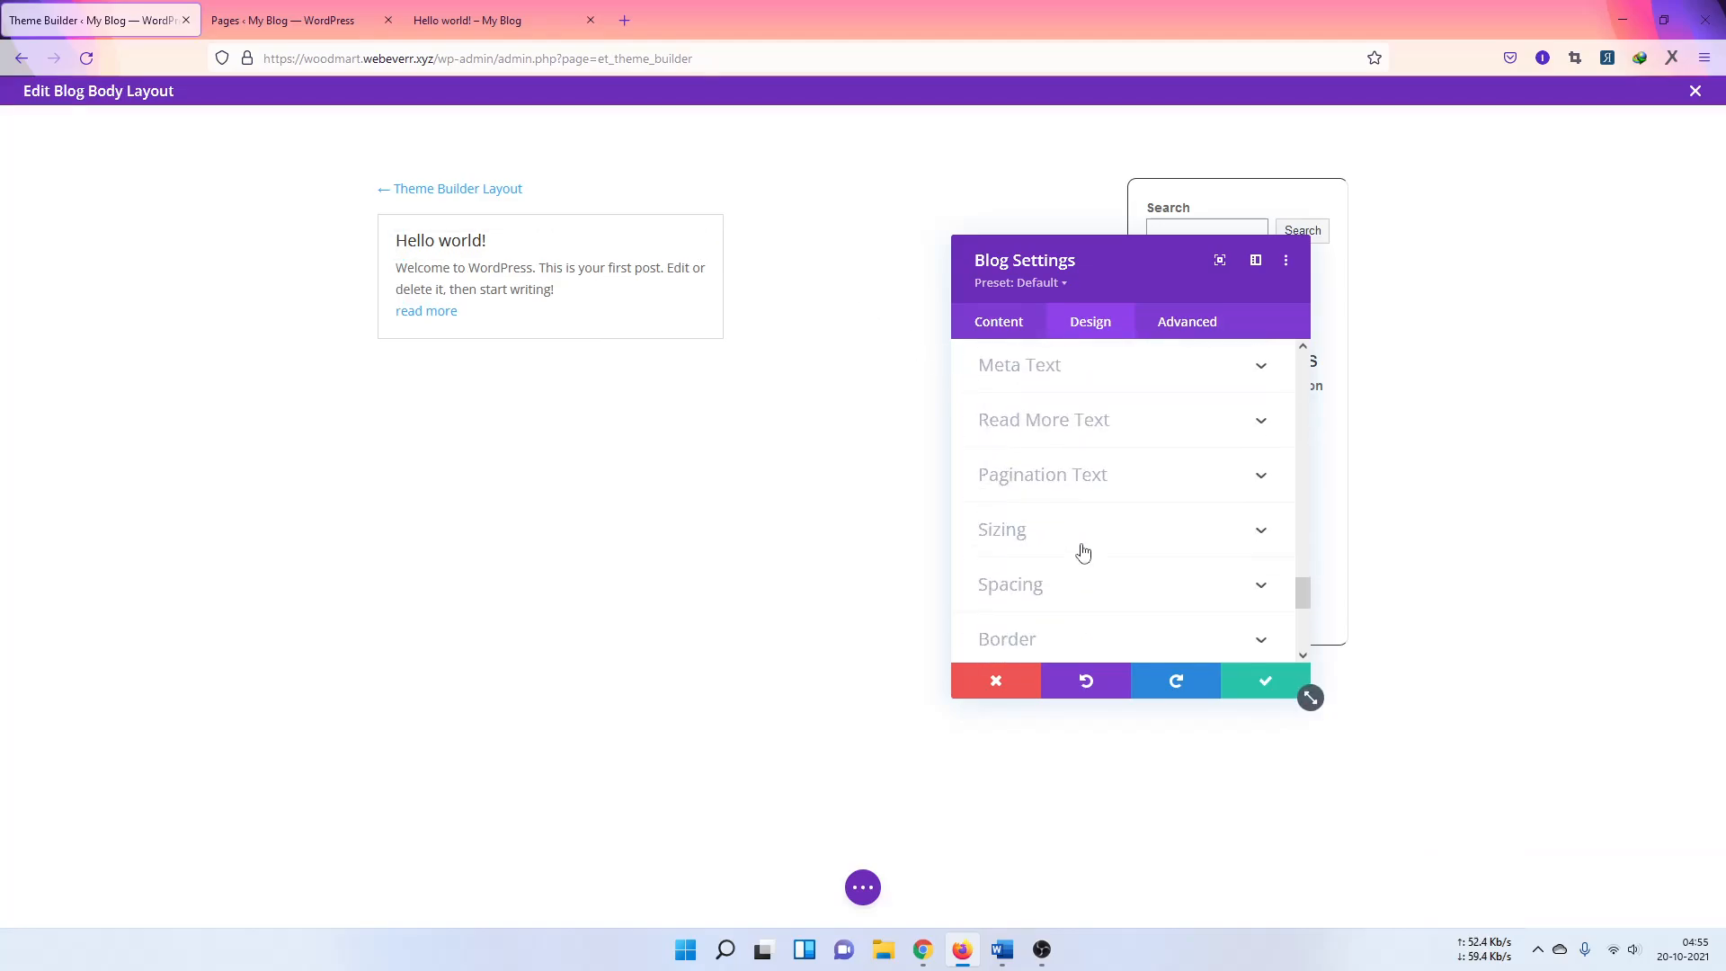
scroll(1083, 551, up, 15)
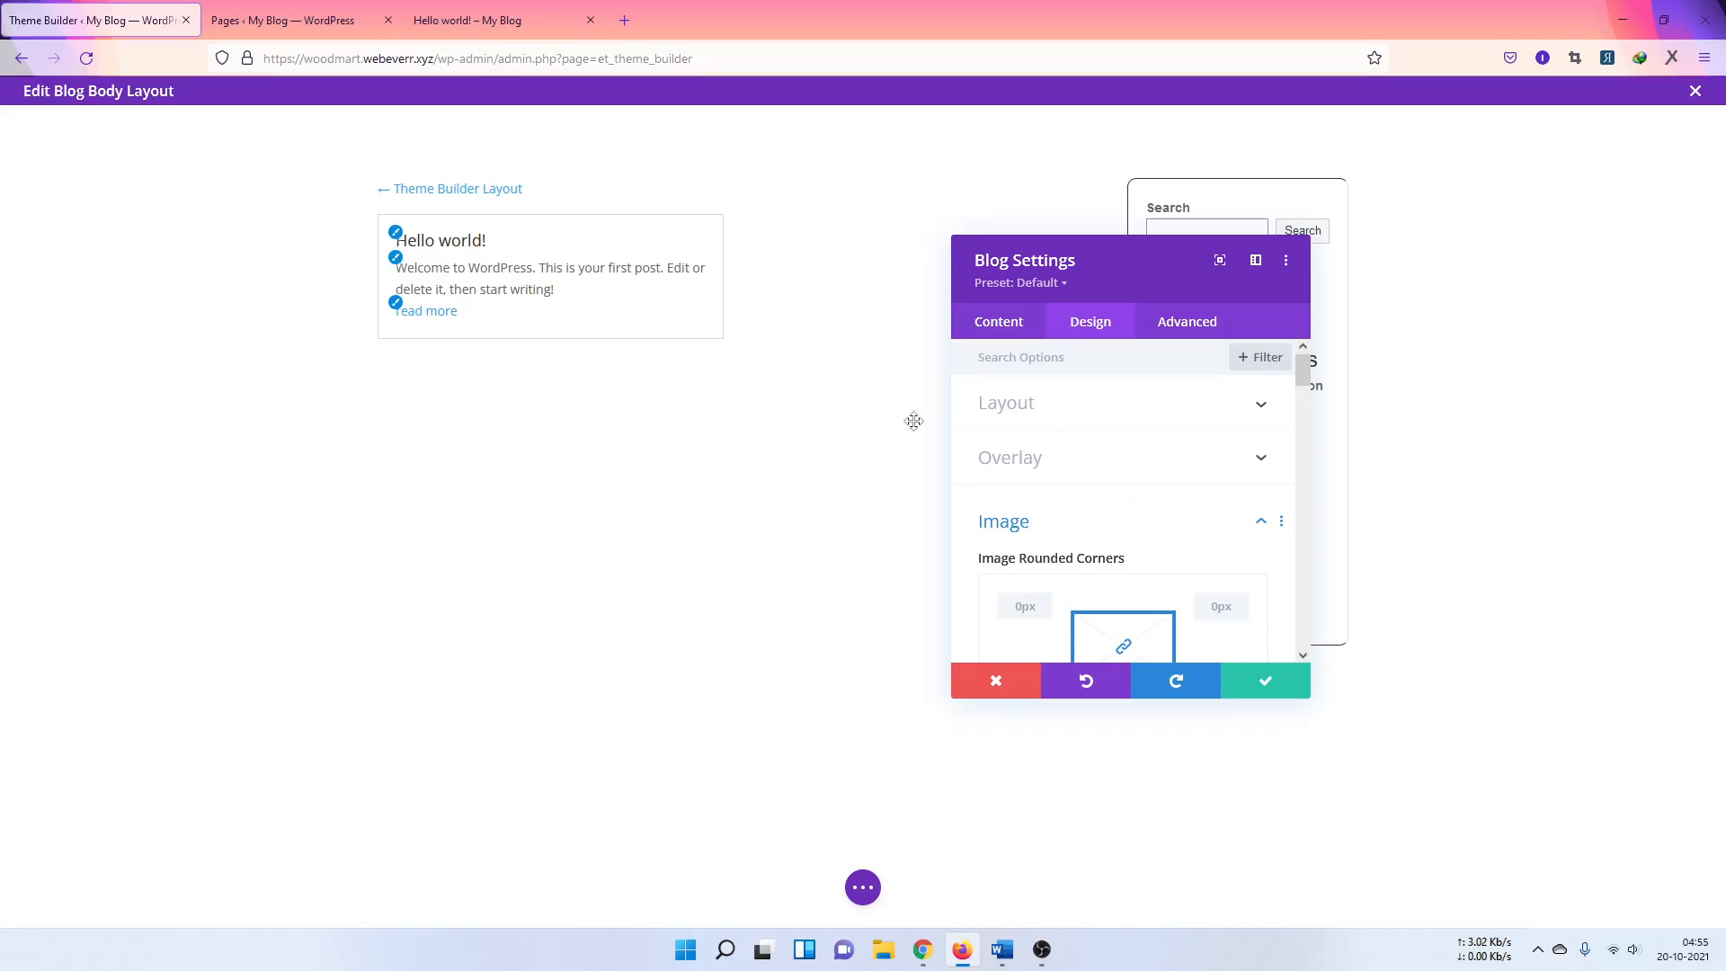
click(1056, 406)
click(1076, 534)
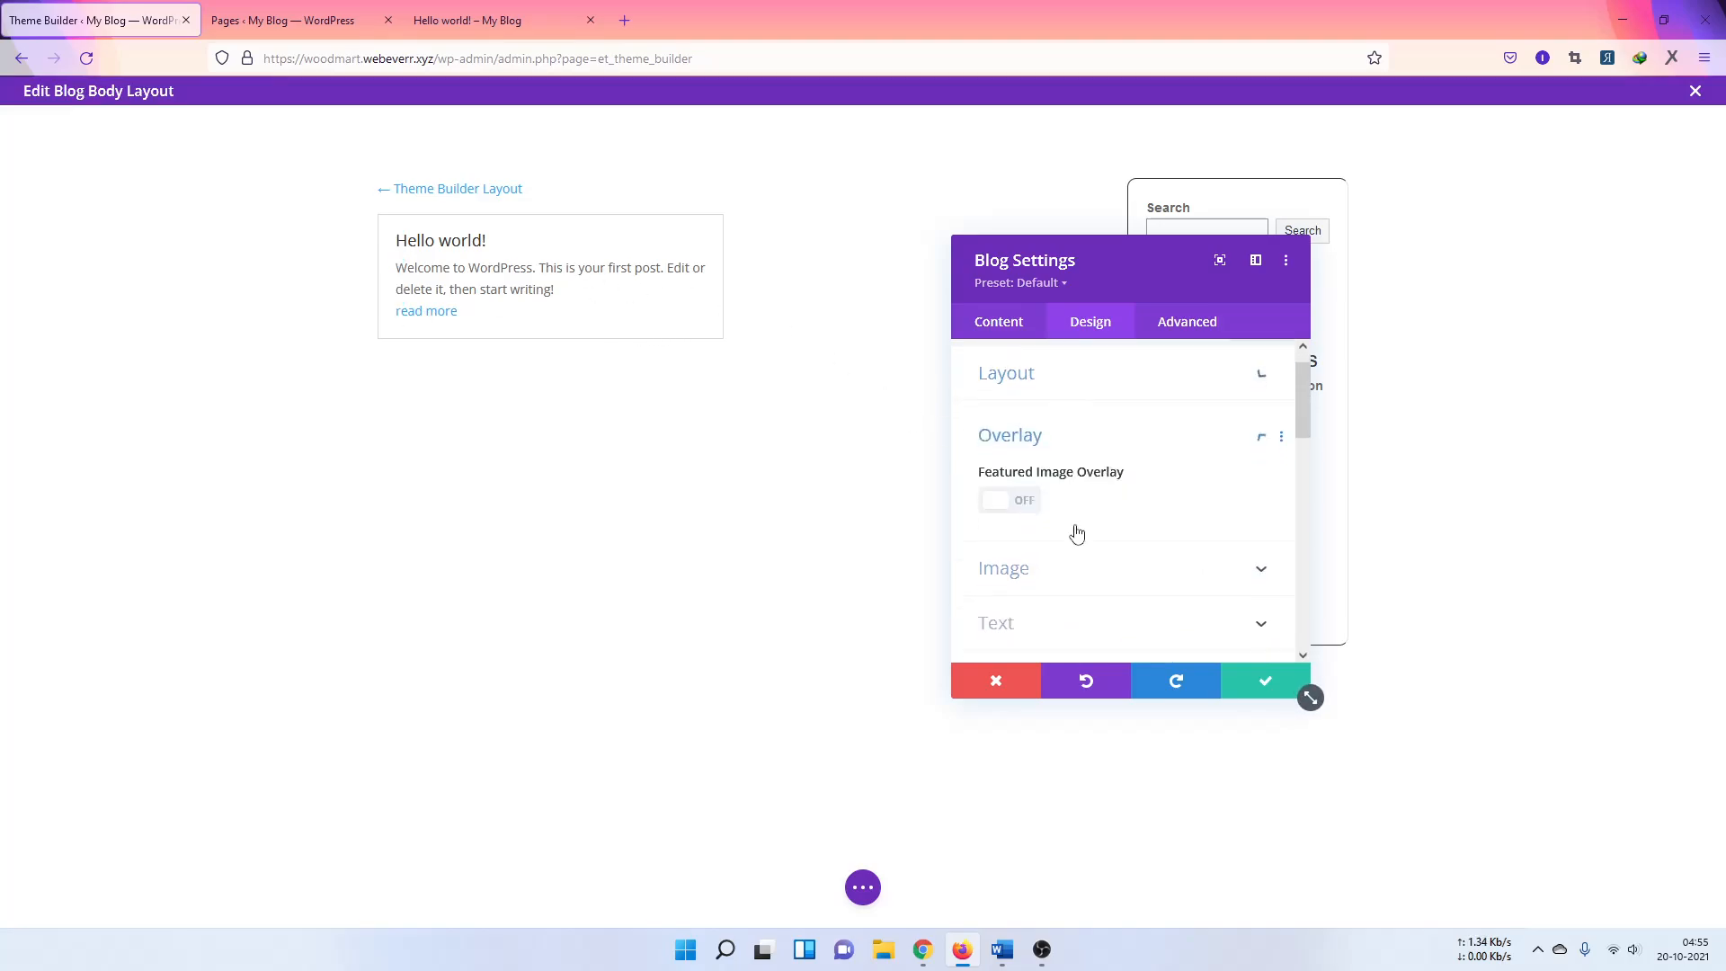
scroll(1087, 520, down, 2)
click(1045, 423)
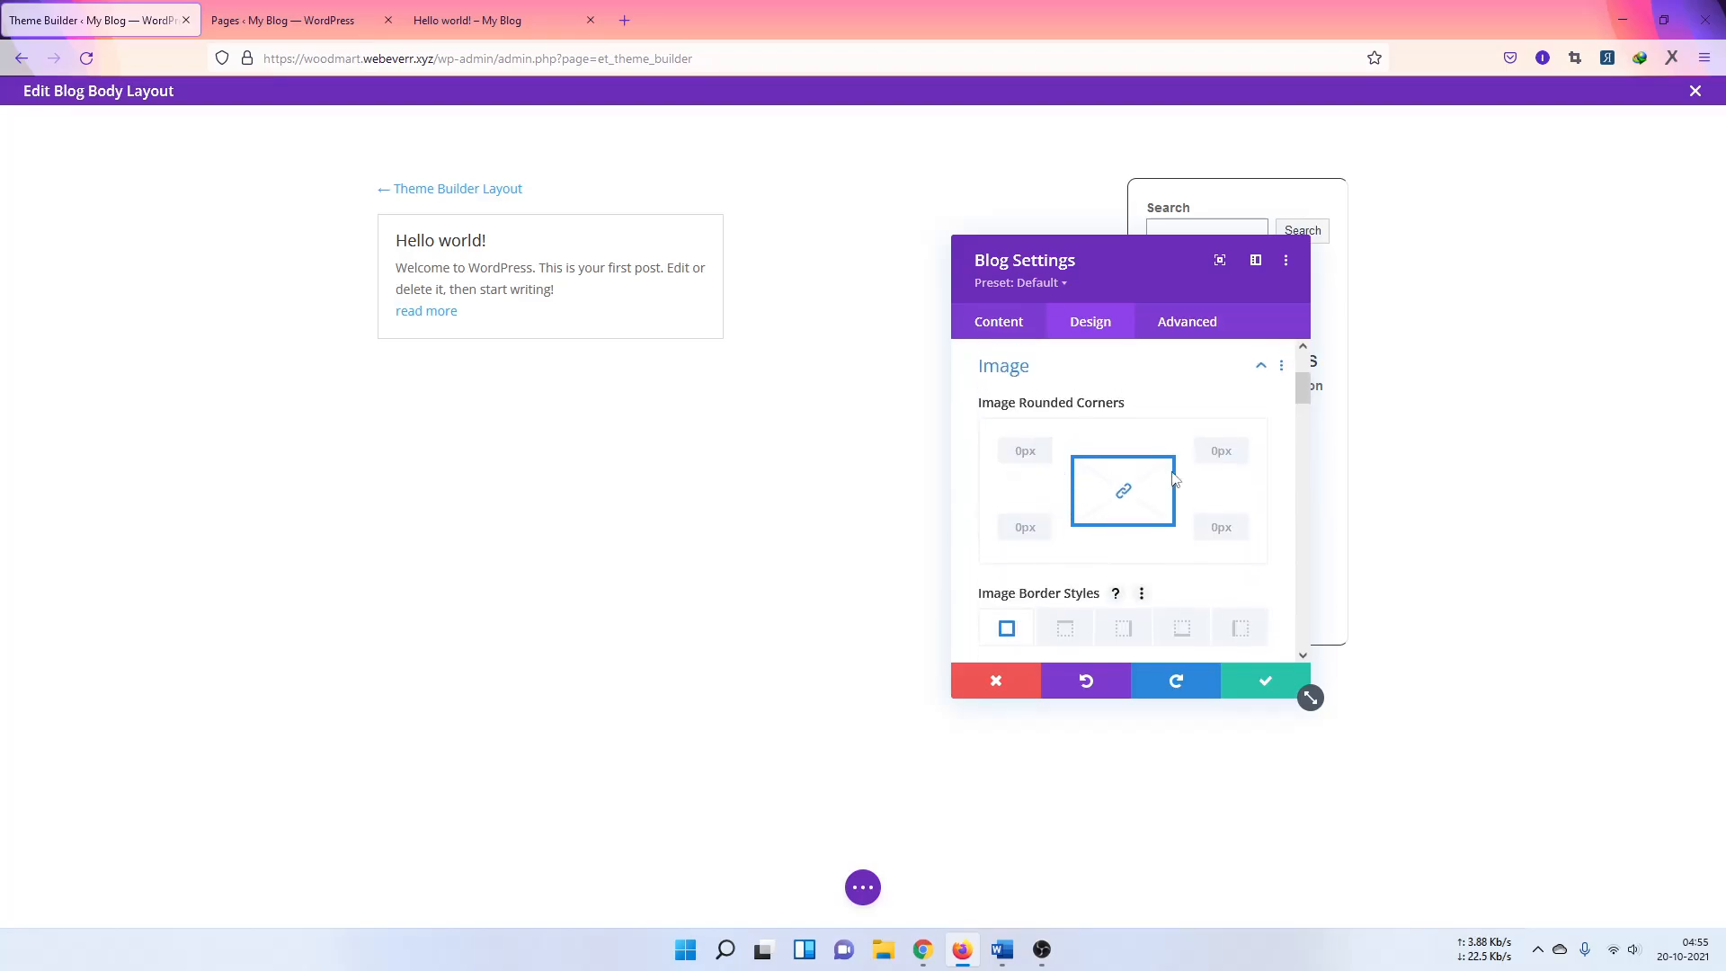
scroll(1086, 480, down, 5)
scroll(1034, 470, down, 10)
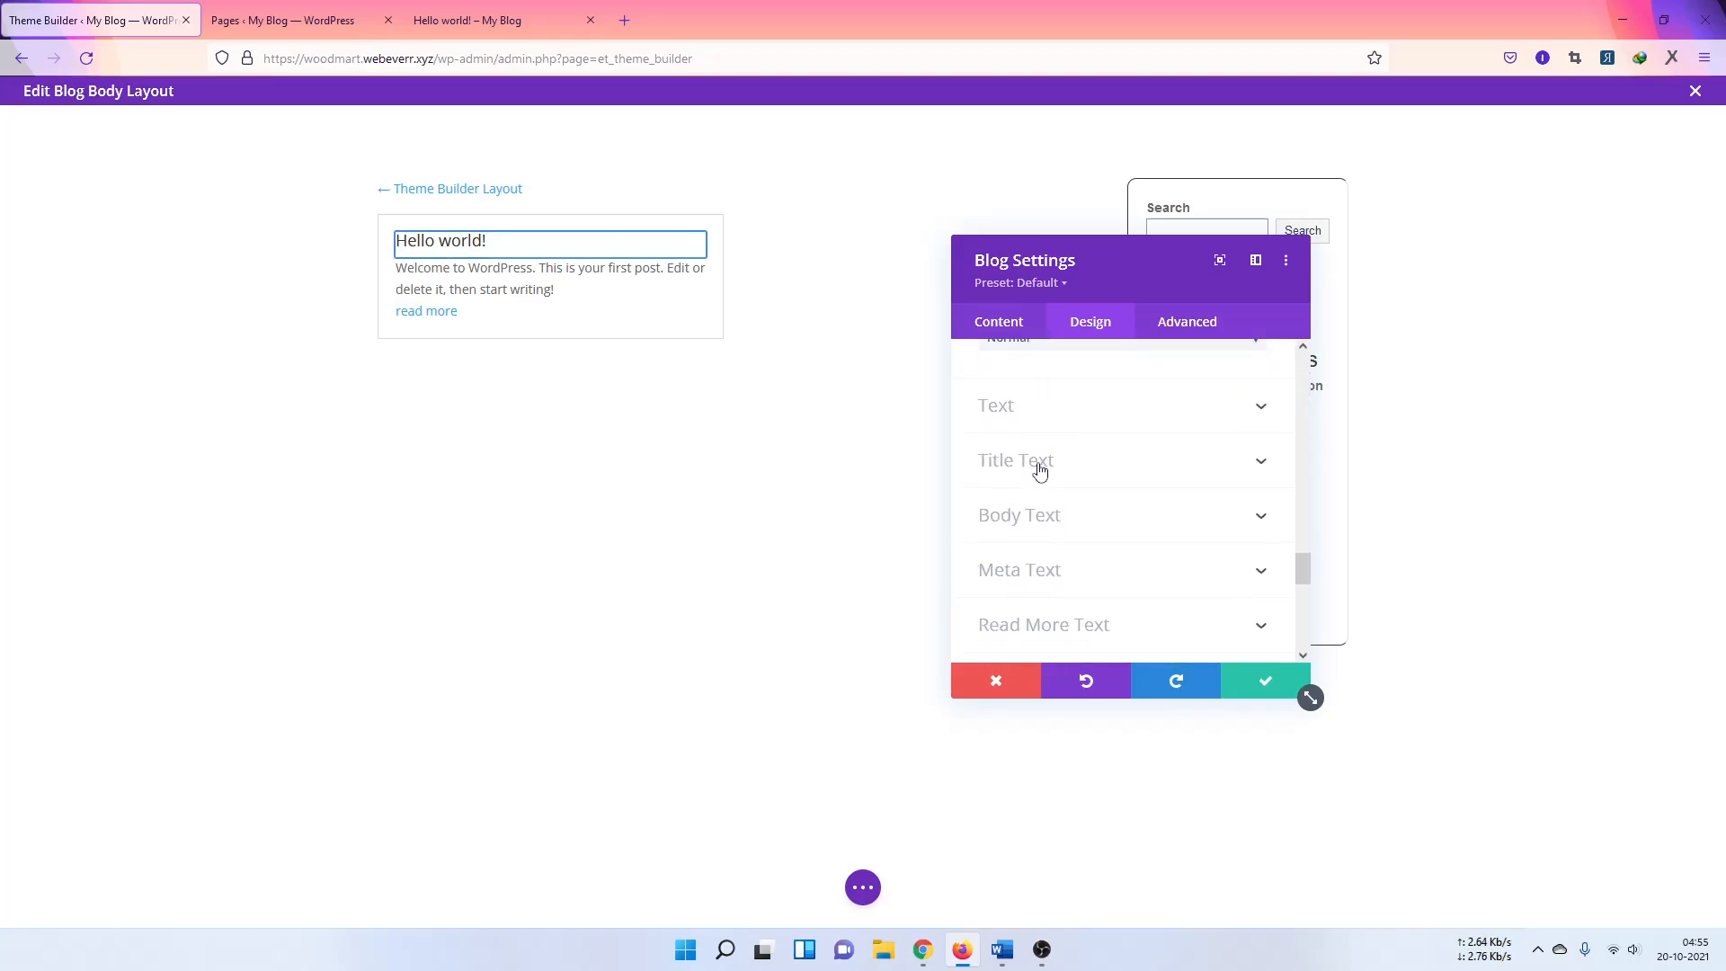
scroll(1079, 486, down, 3)
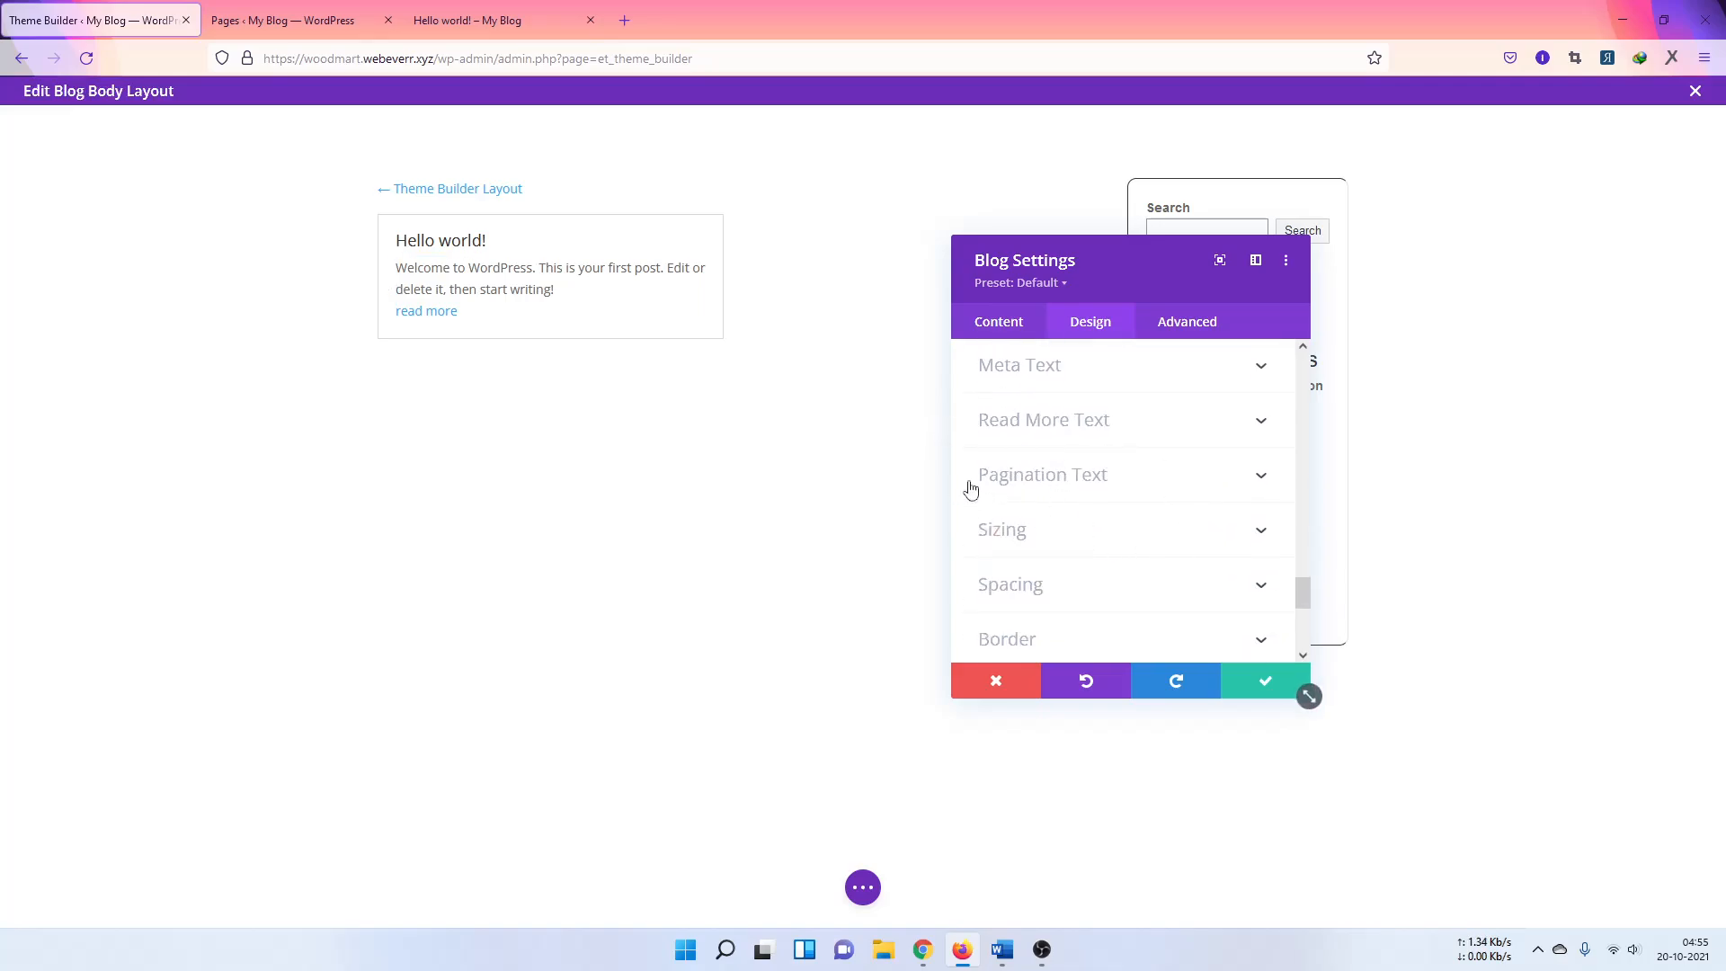
Step: Review the Blog module's sizing, spacing and border options, and discard the changes made in its settings
click(1045, 539)
scroll(1043, 535, up, 3)
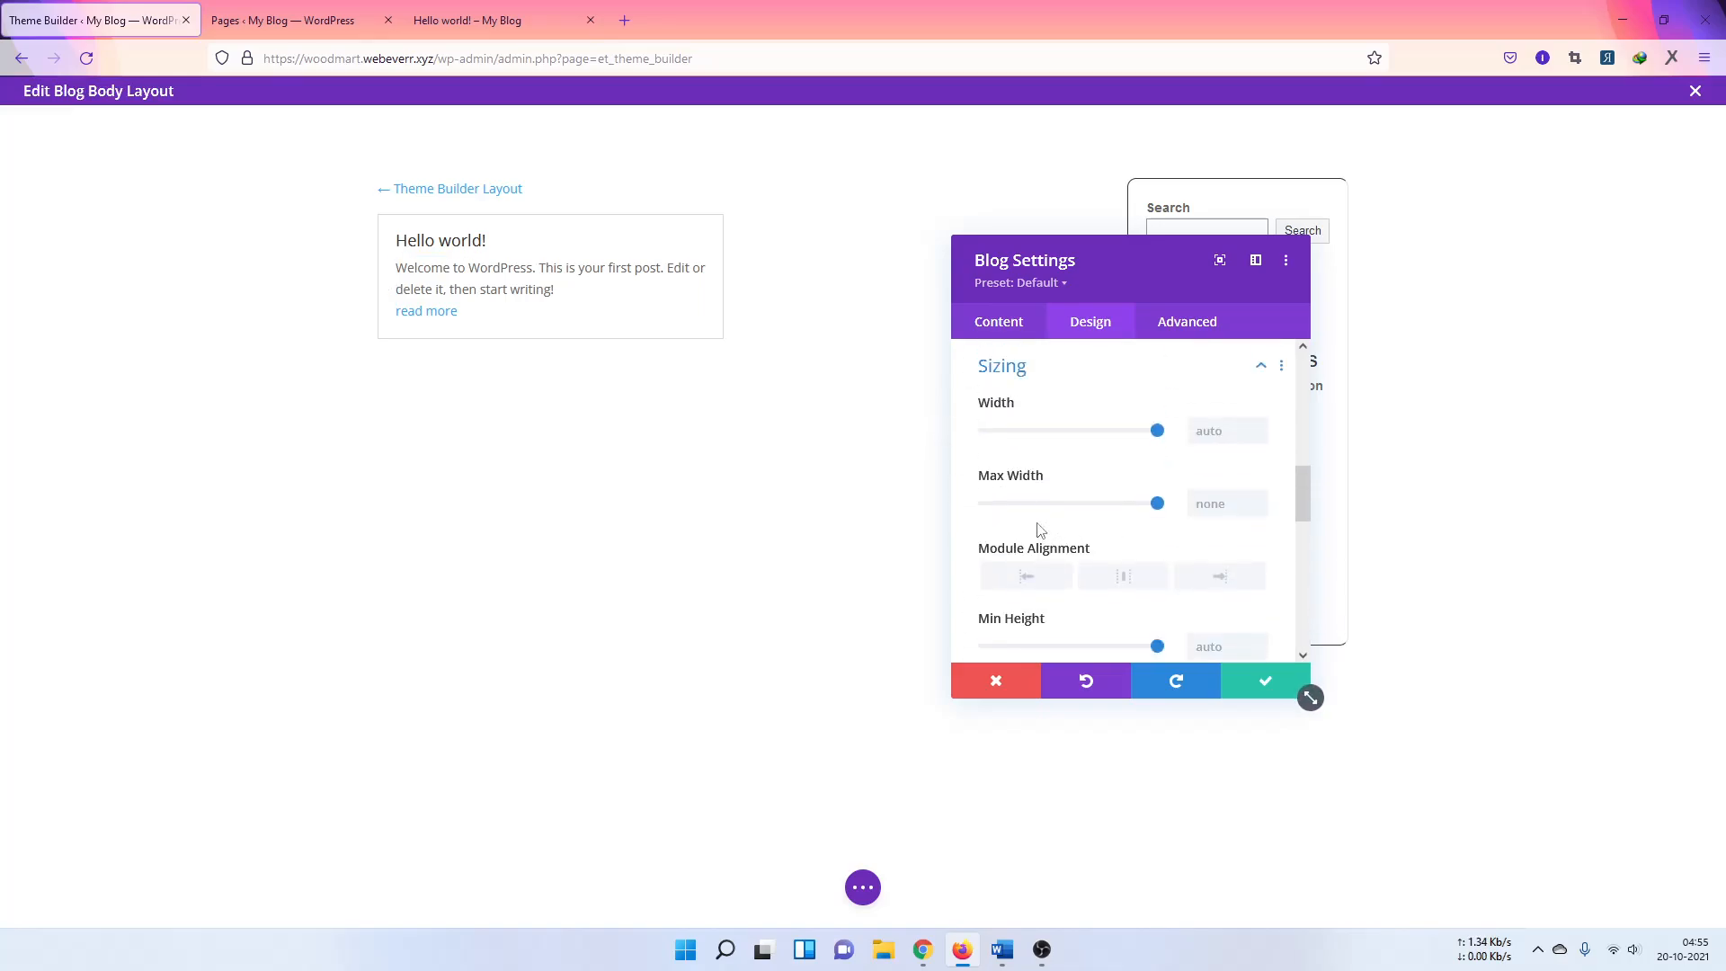
scroll(1144, 486, down, 6)
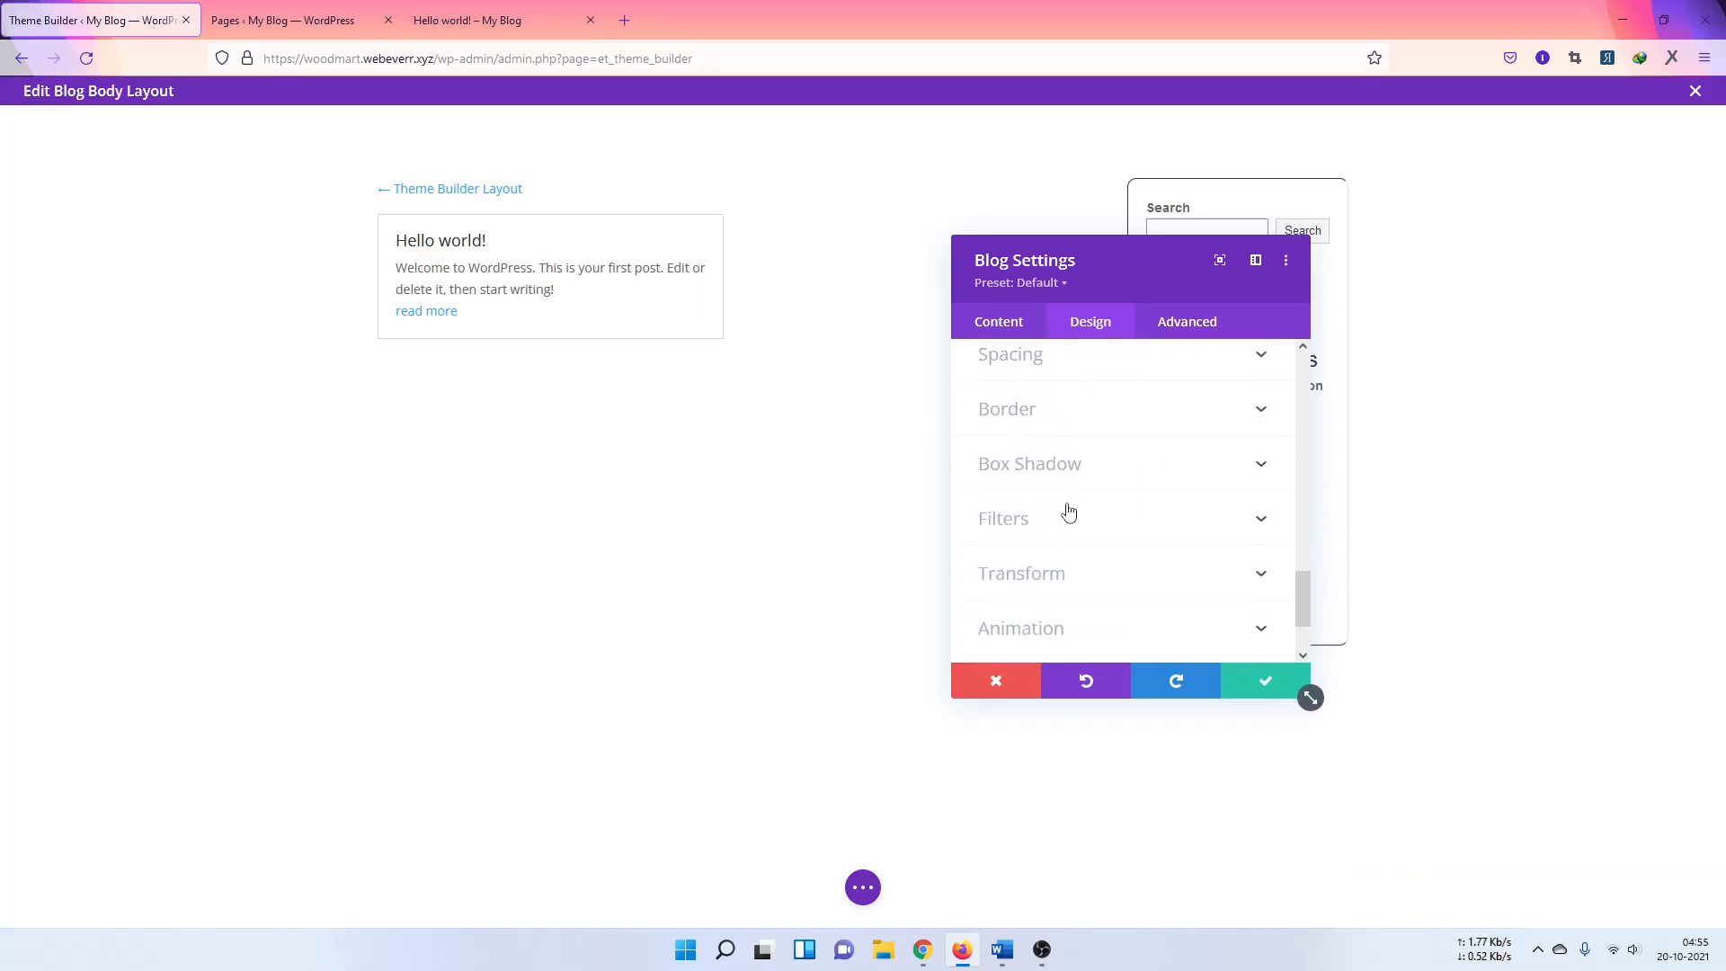
click(1009, 358)
scroll(1075, 512, down, 3)
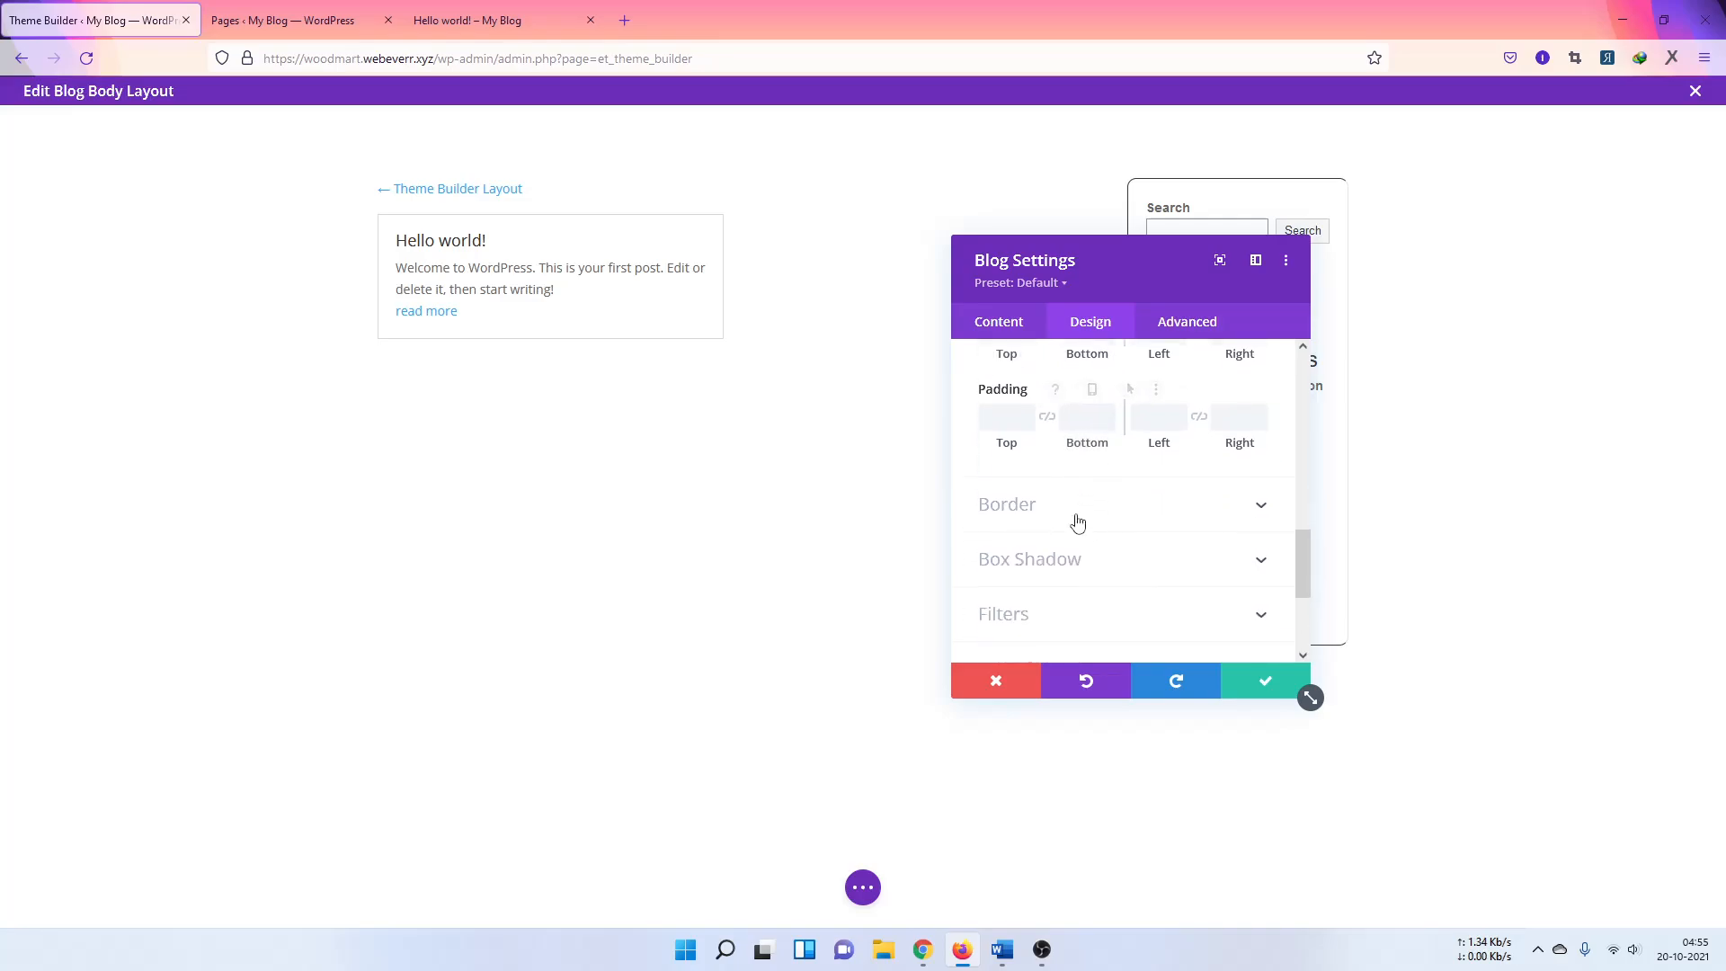
click(1029, 424)
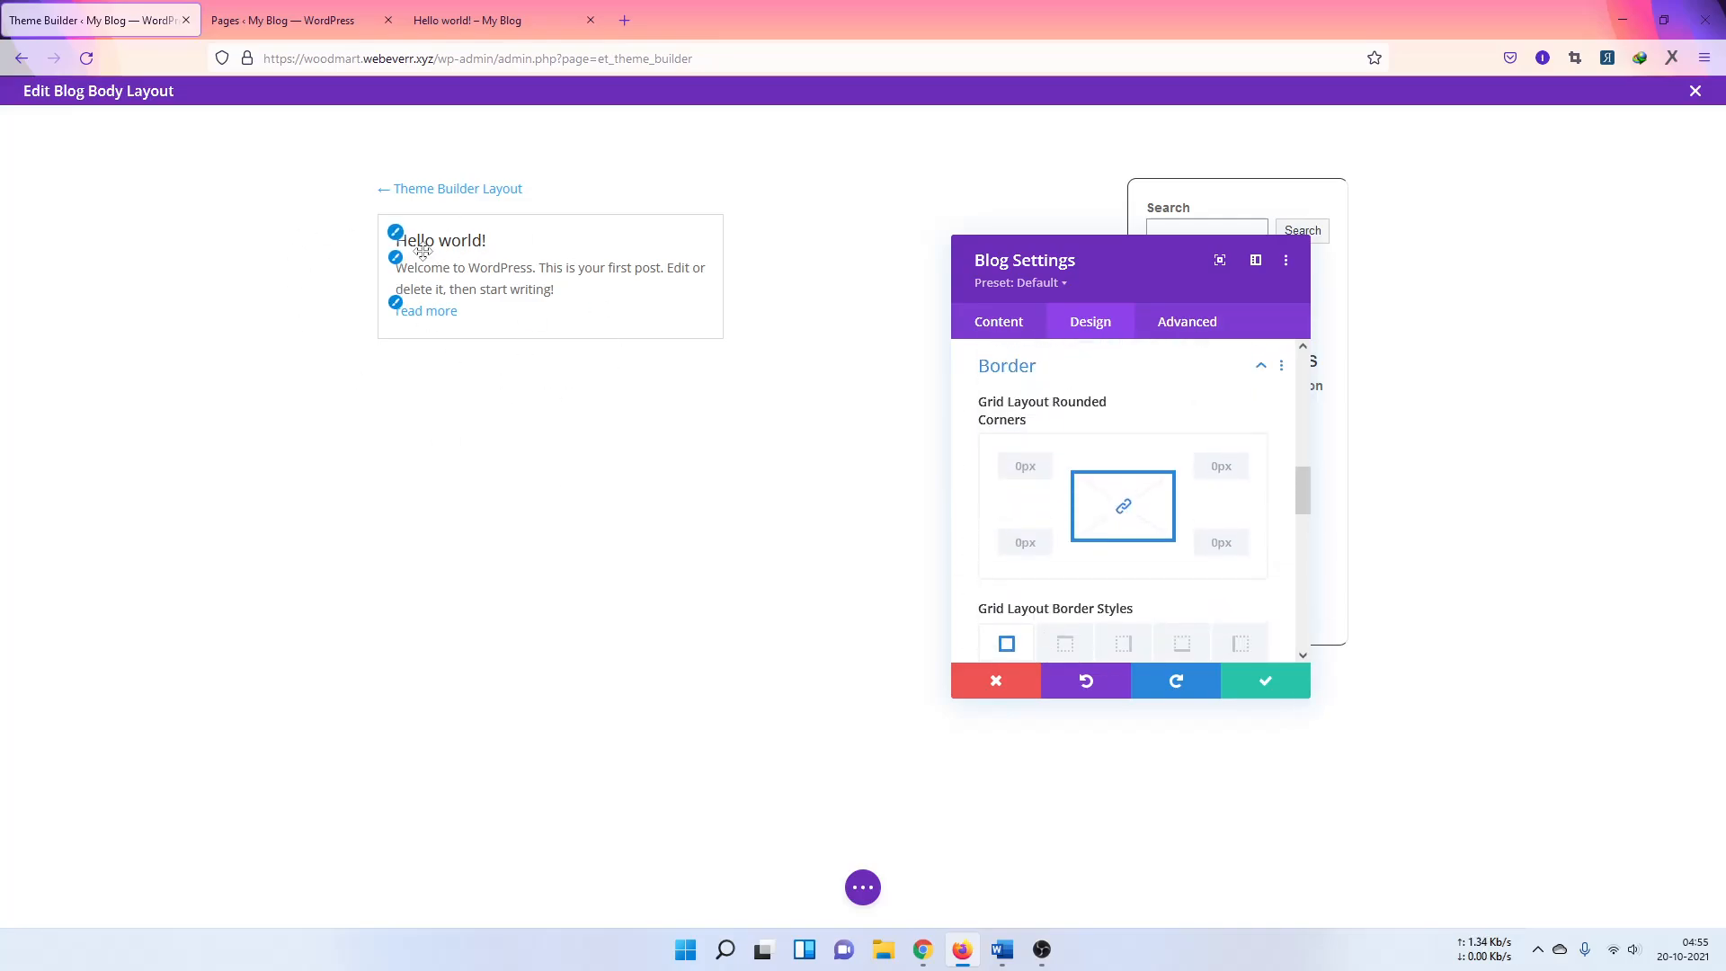
scroll(1123, 580, down, 3)
scroll(1122, 578, down, 5)
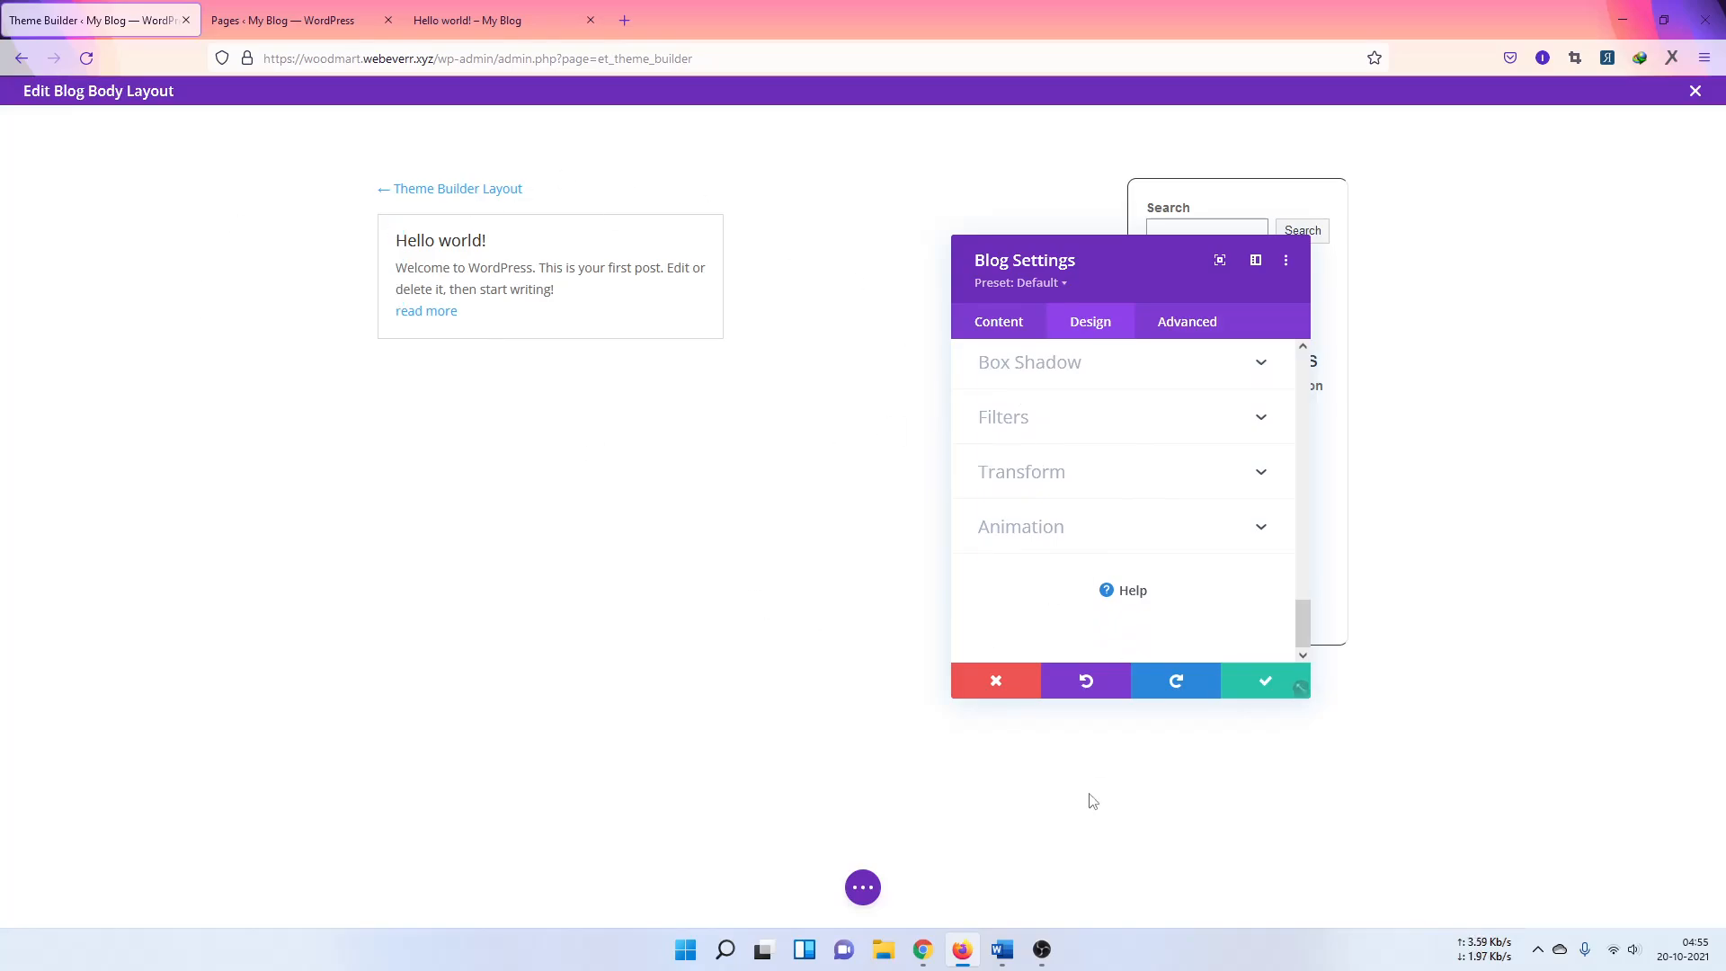
click(1006, 693)
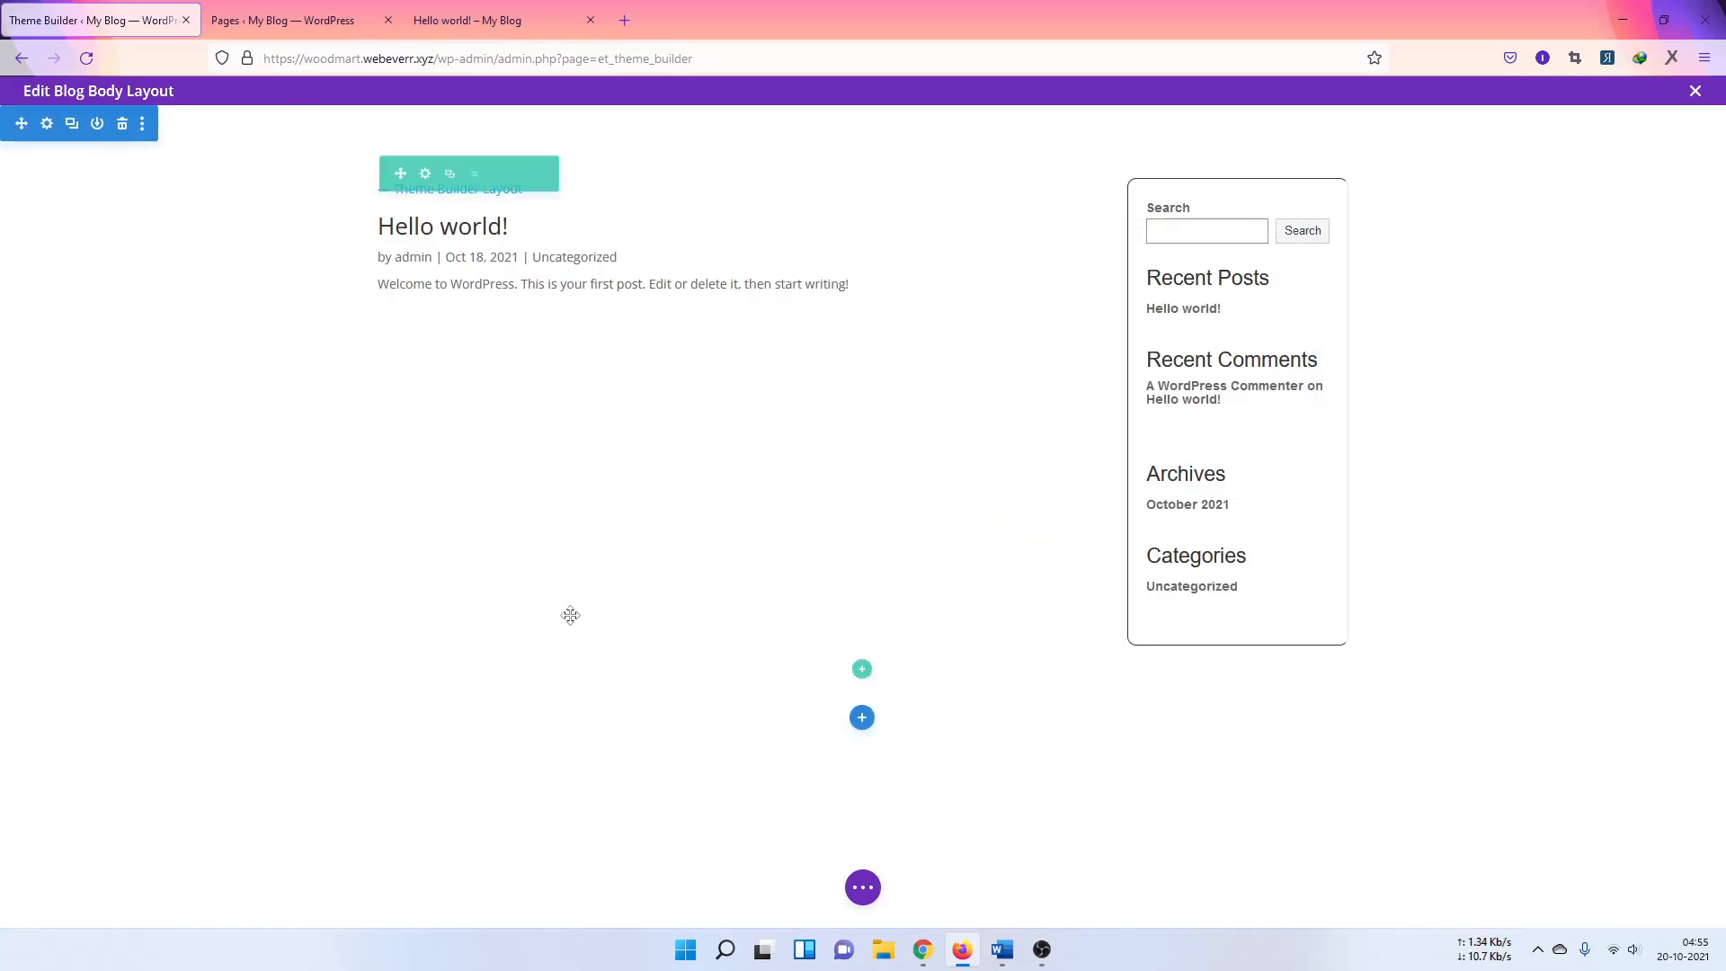
click(862, 669)
click(1010, 237)
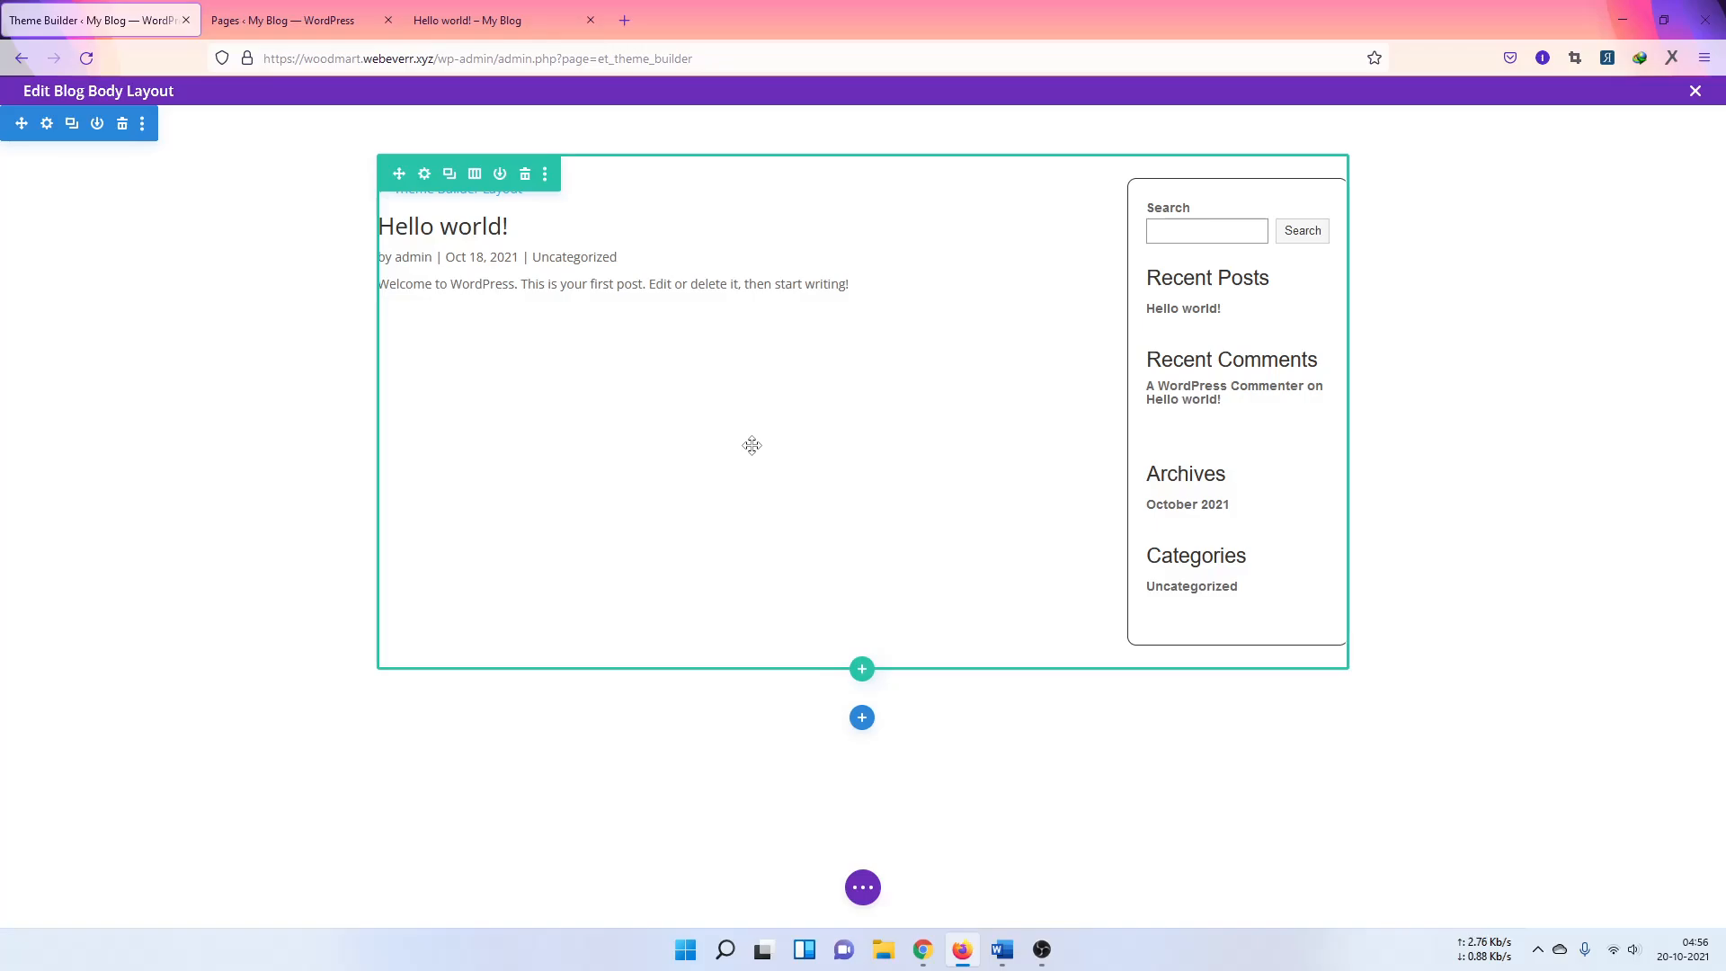
click(347, 12)
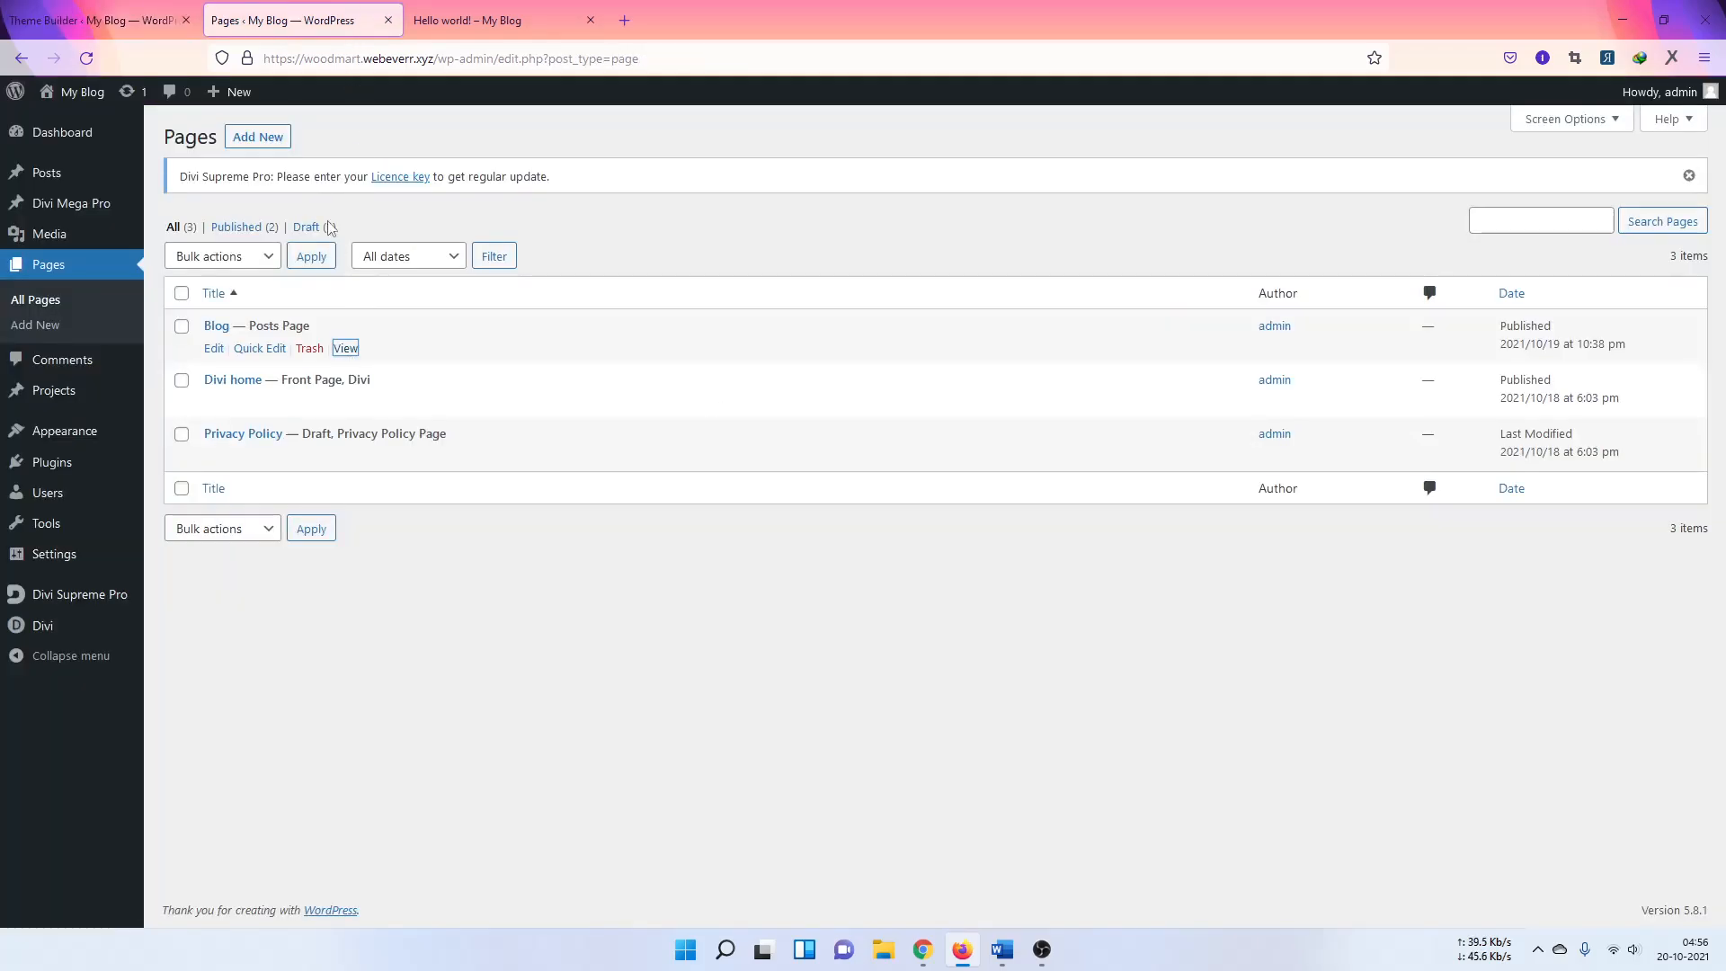
click(105, 22)
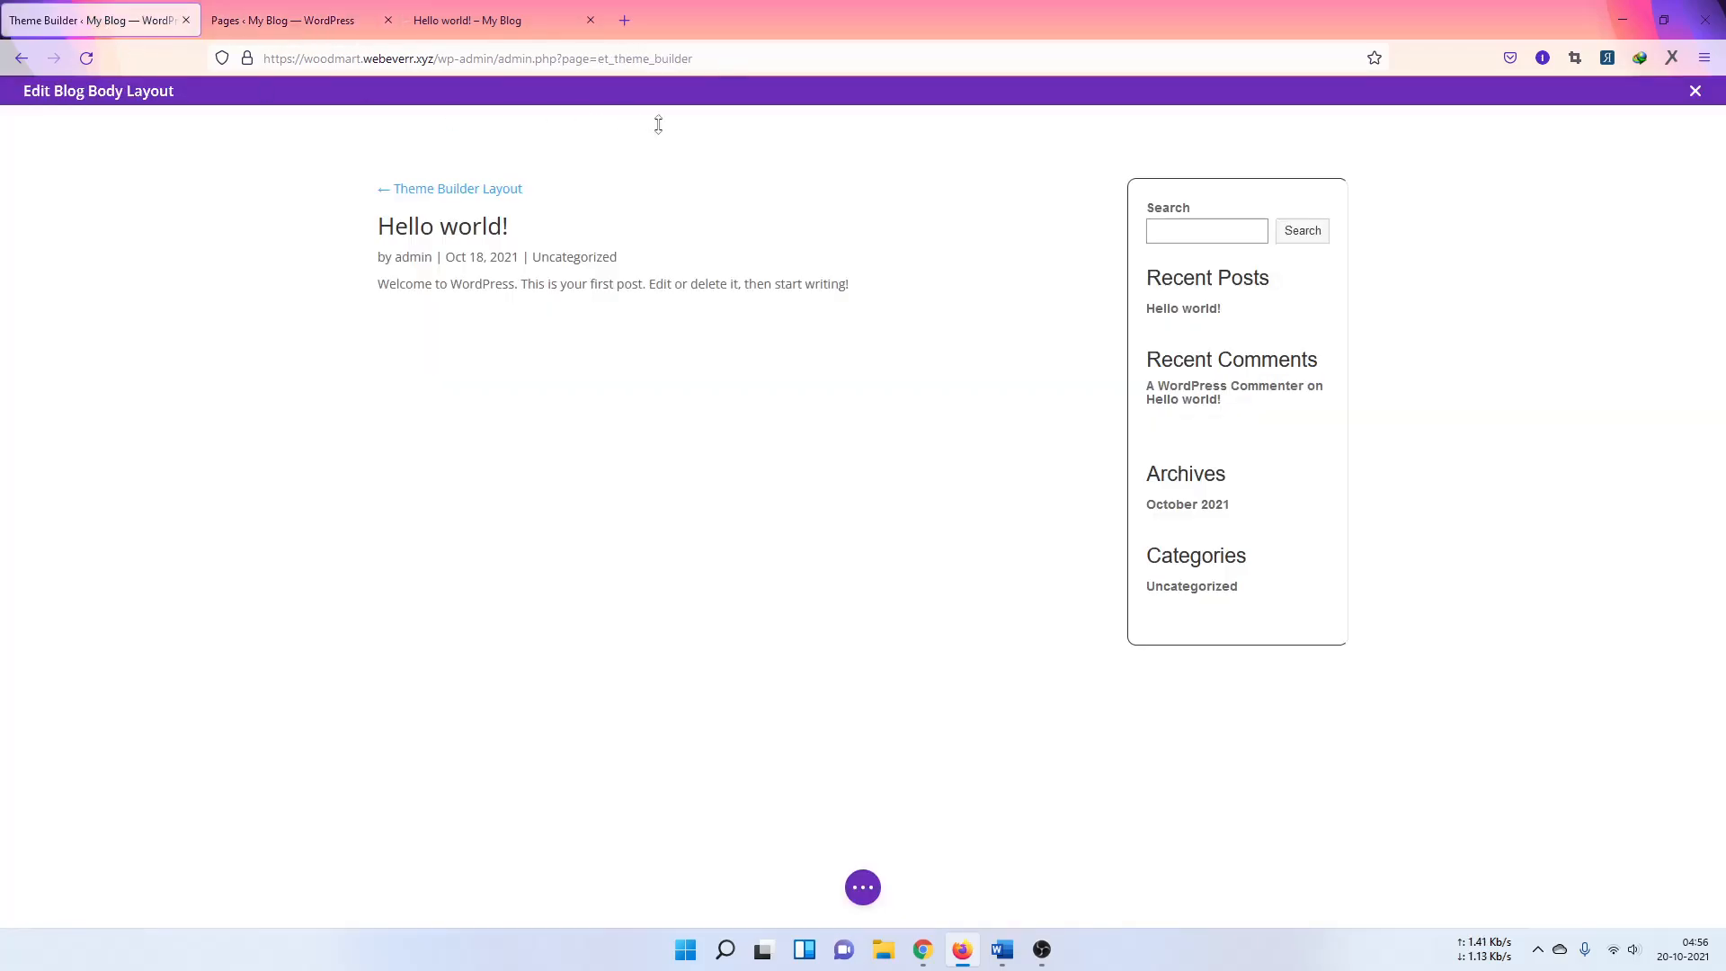
Step: Exit the Blog body layout editor, saving its changes
click(1695, 92)
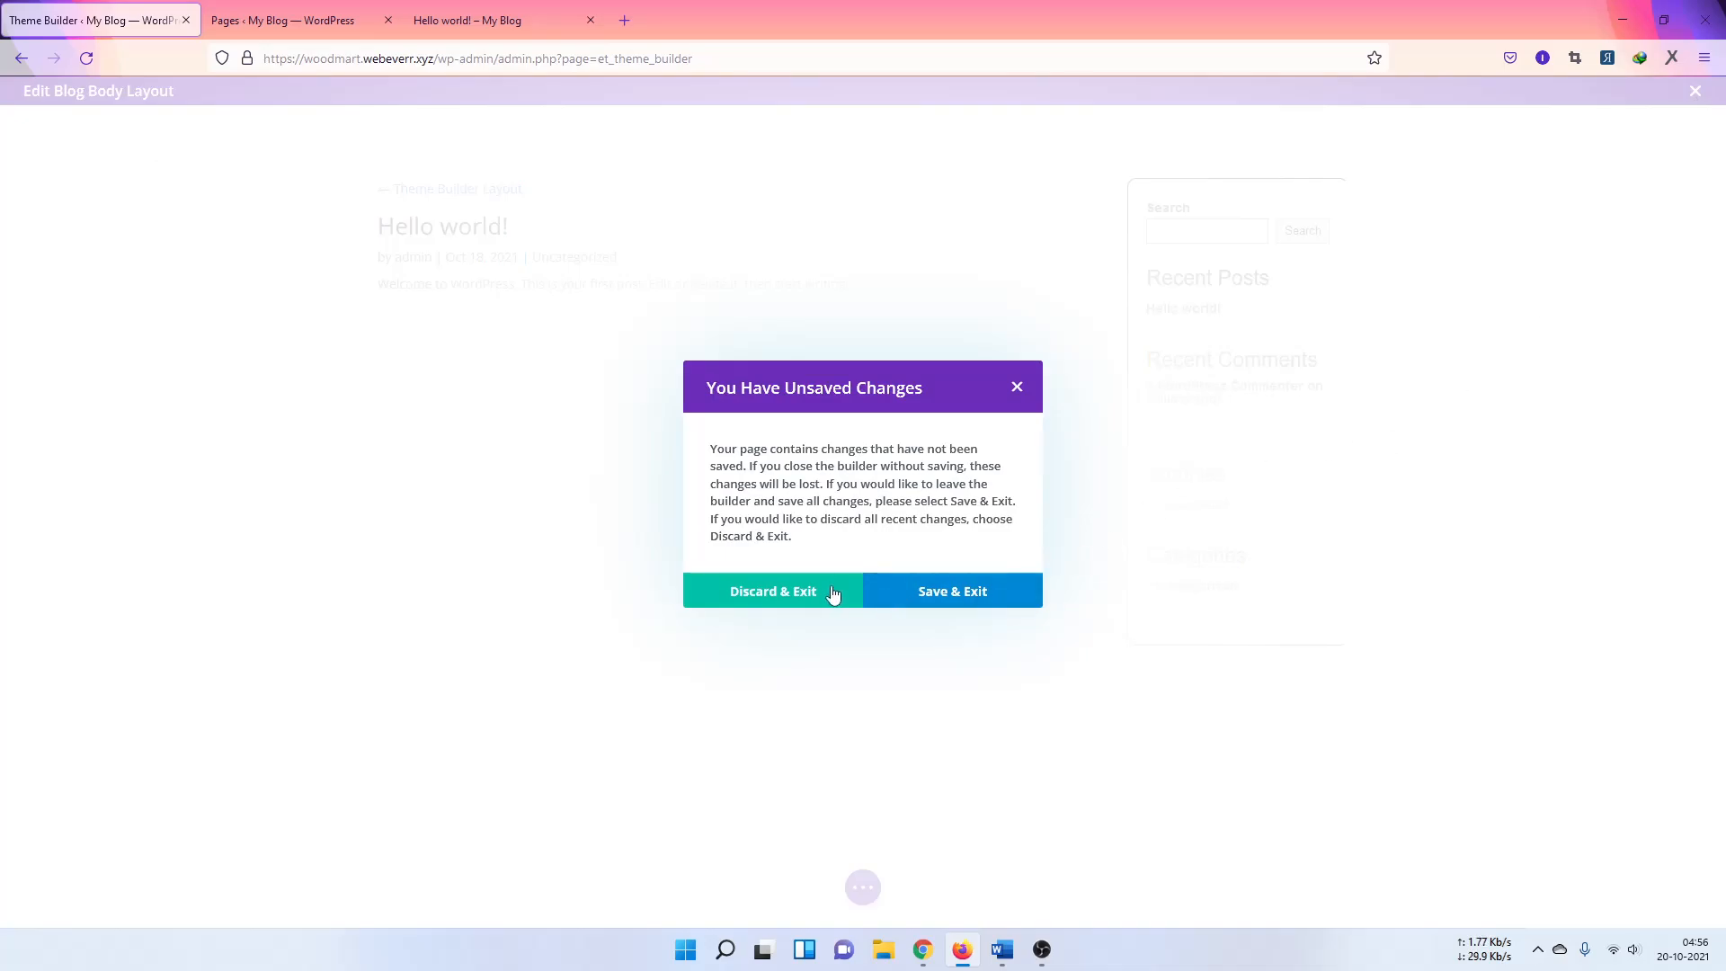
click(926, 592)
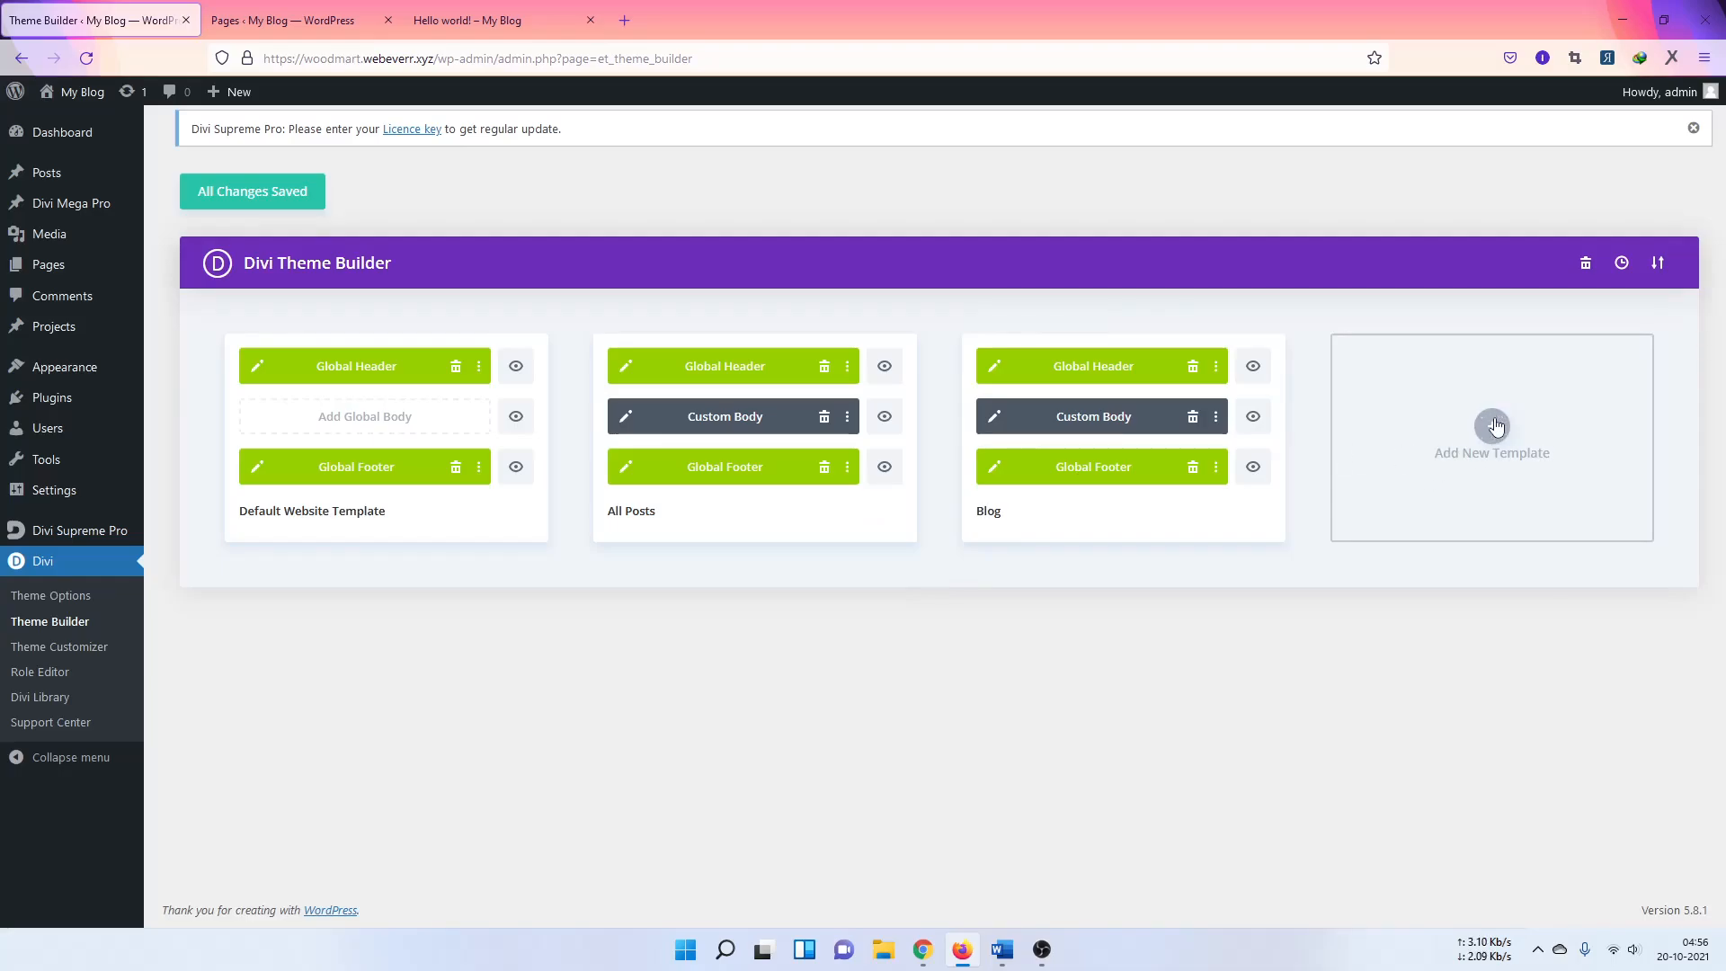
Step: Examine the assignment conditions offered for a new template, from pages and posts to archives and projects, and close the settings without creating one
click(1493, 426)
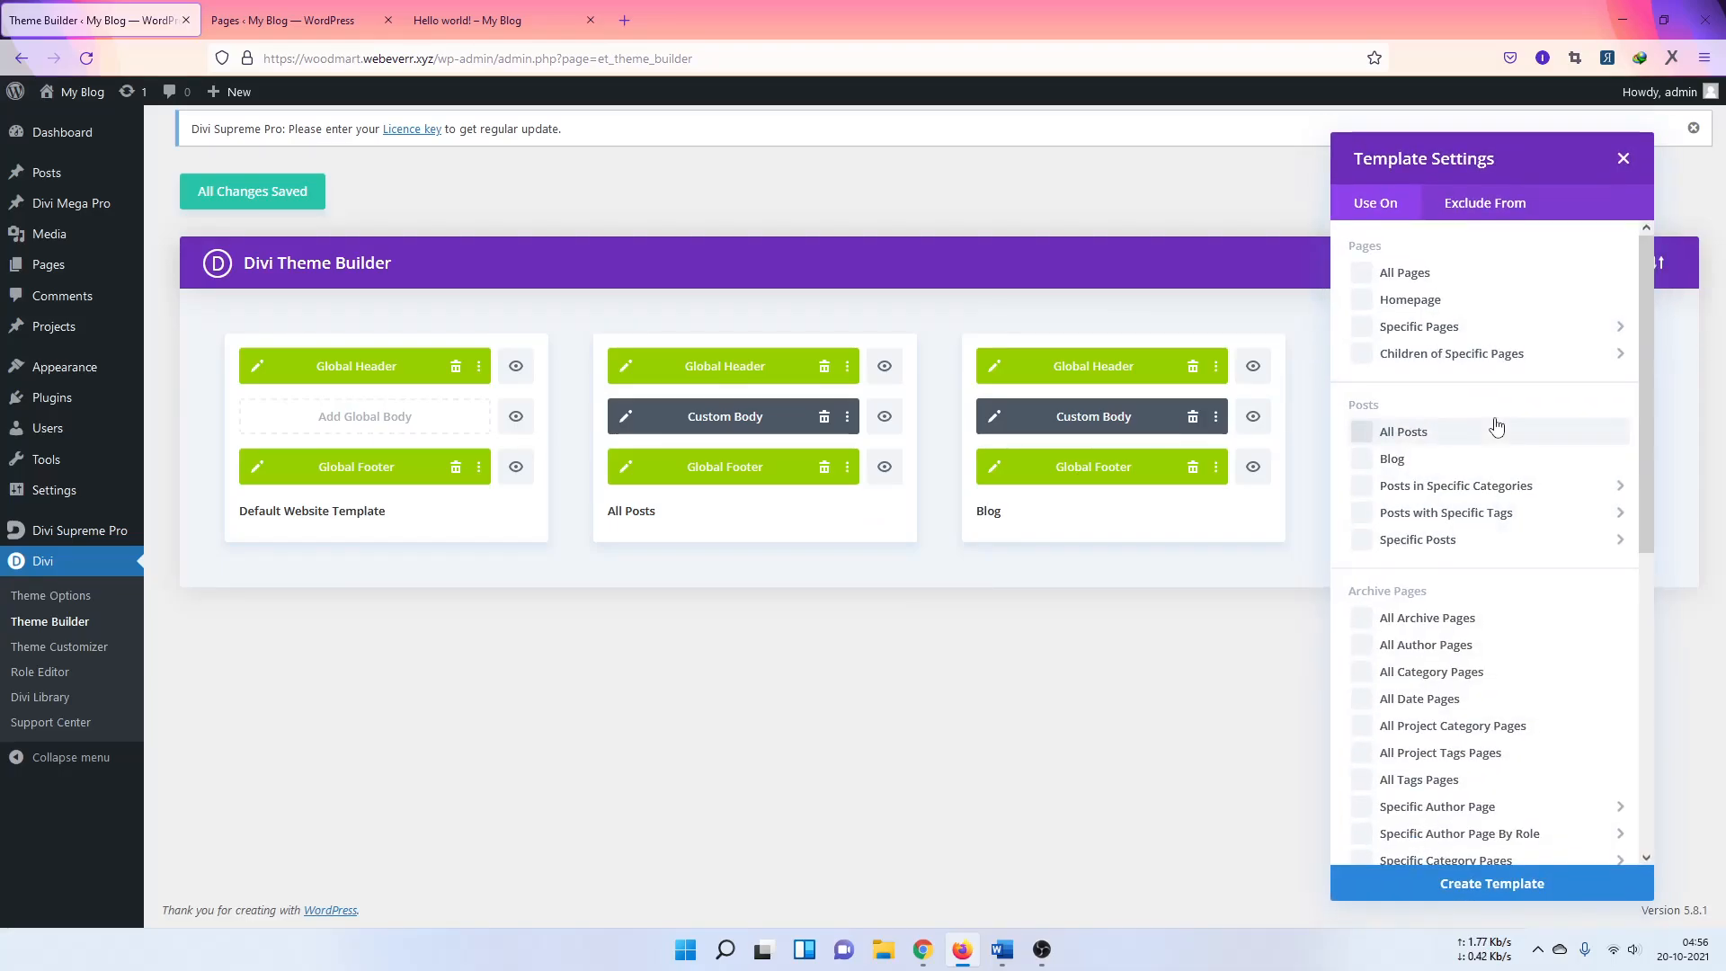
mouse_move(1434, 541)
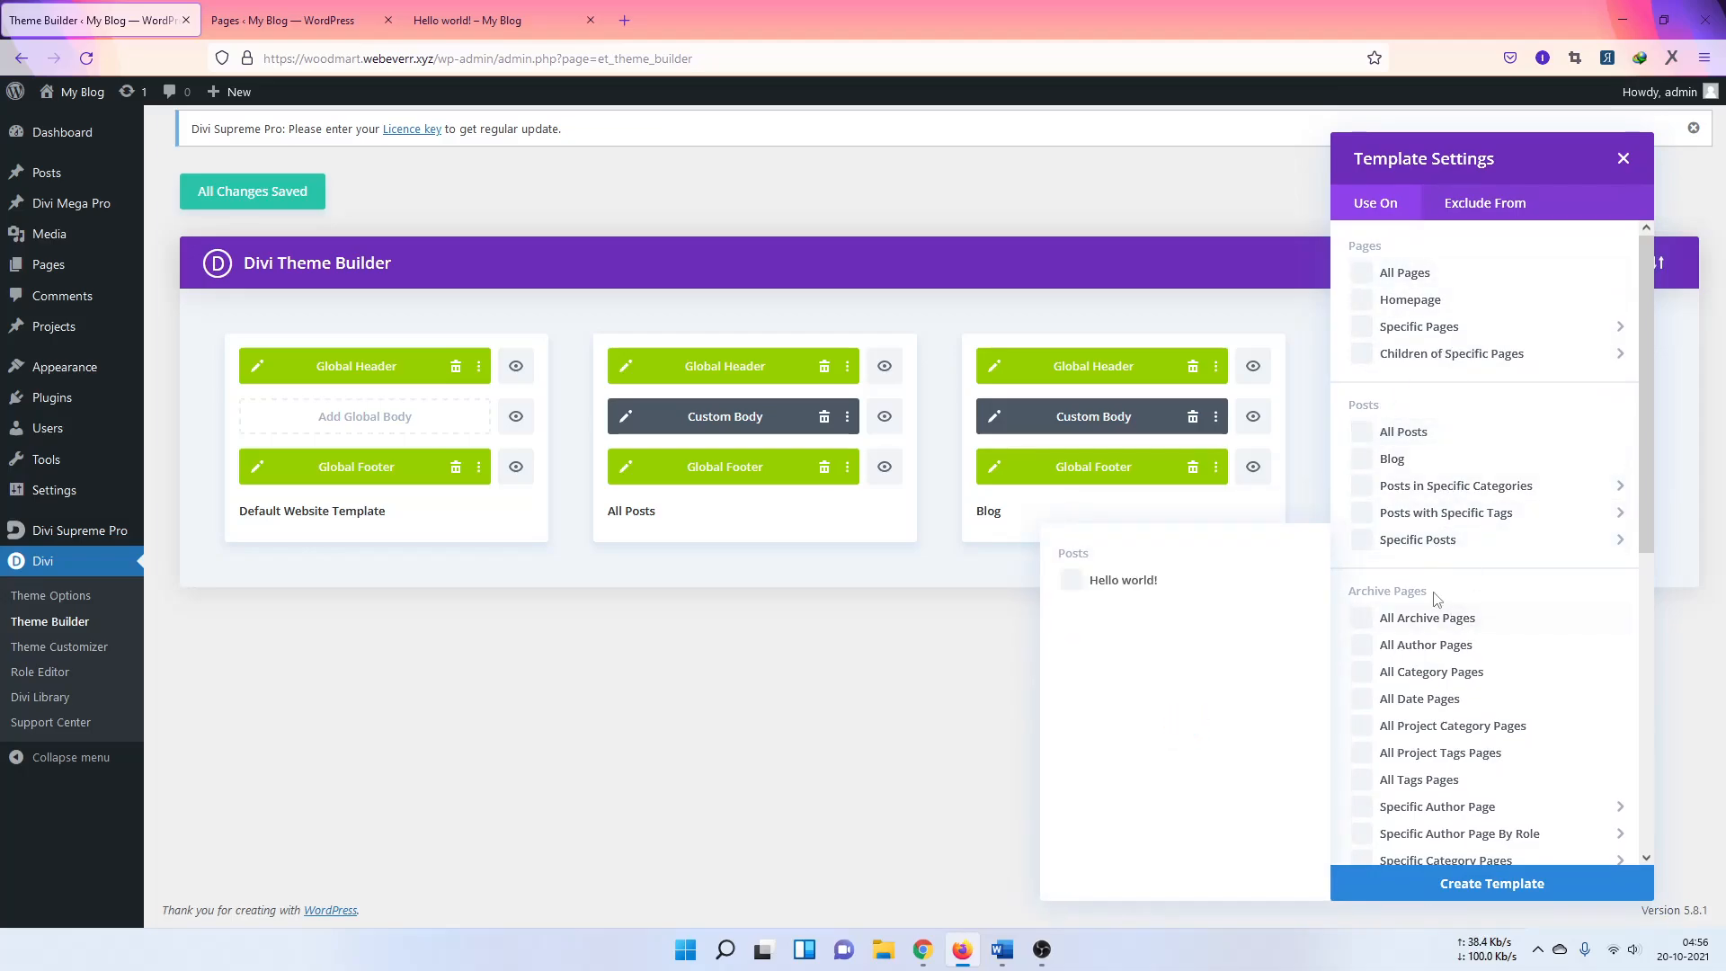
scroll(1449, 614, down, 2)
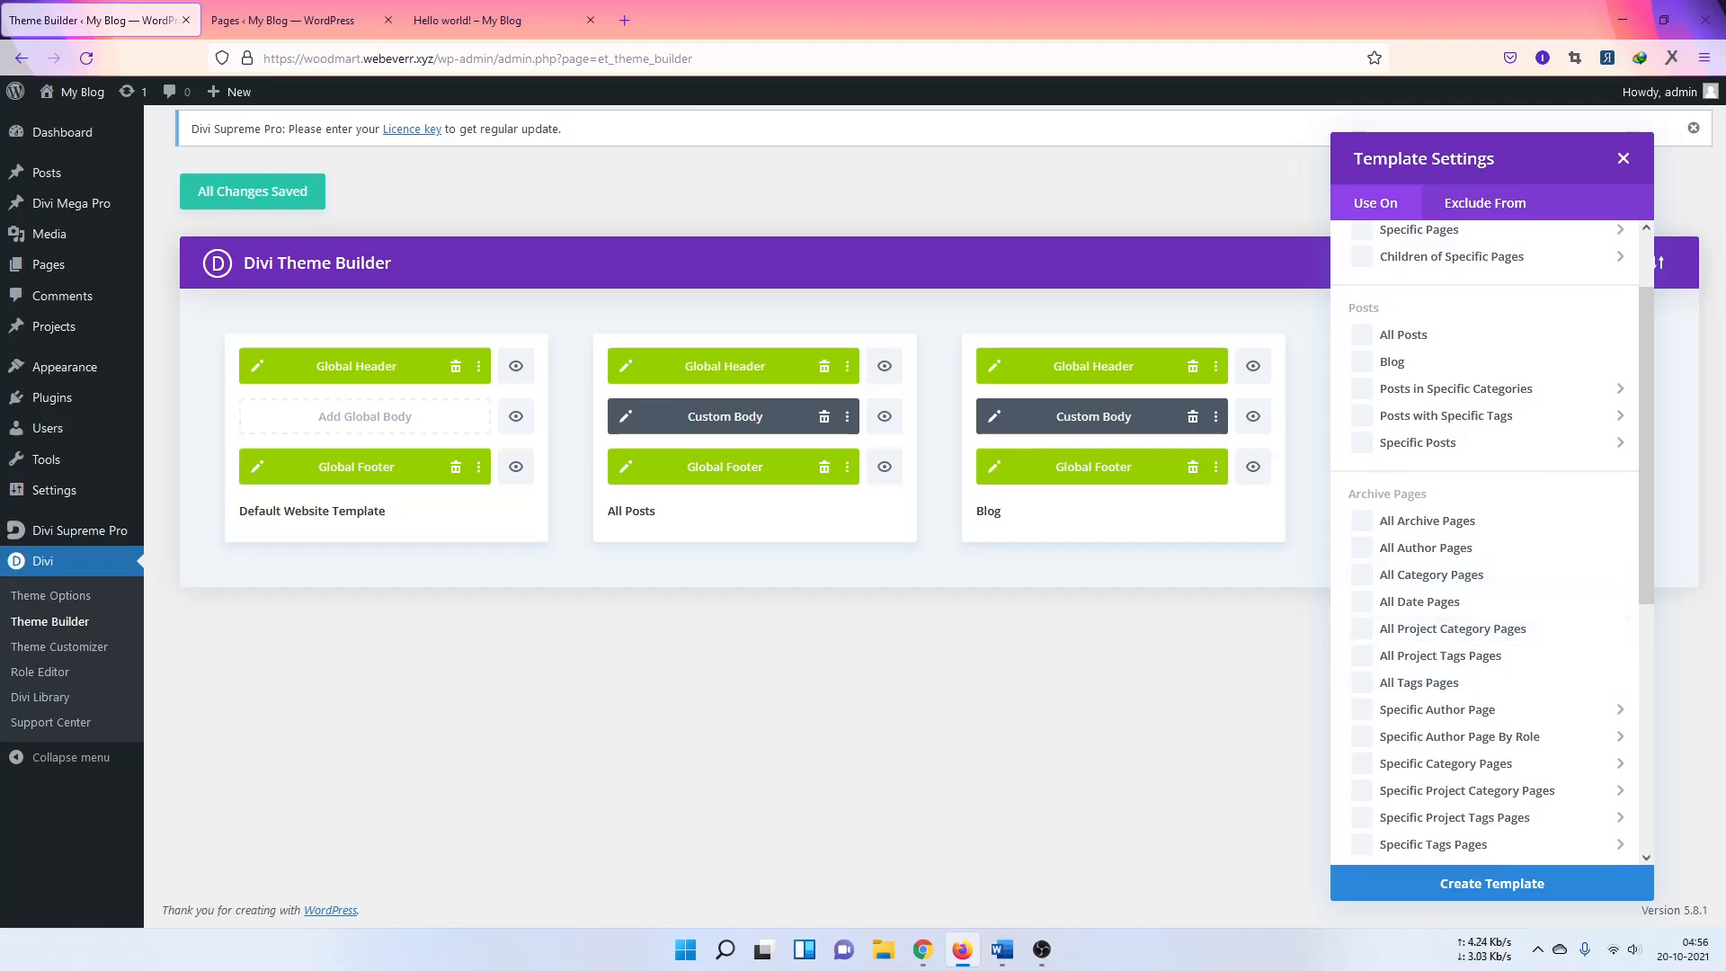
key(alt+Tab)
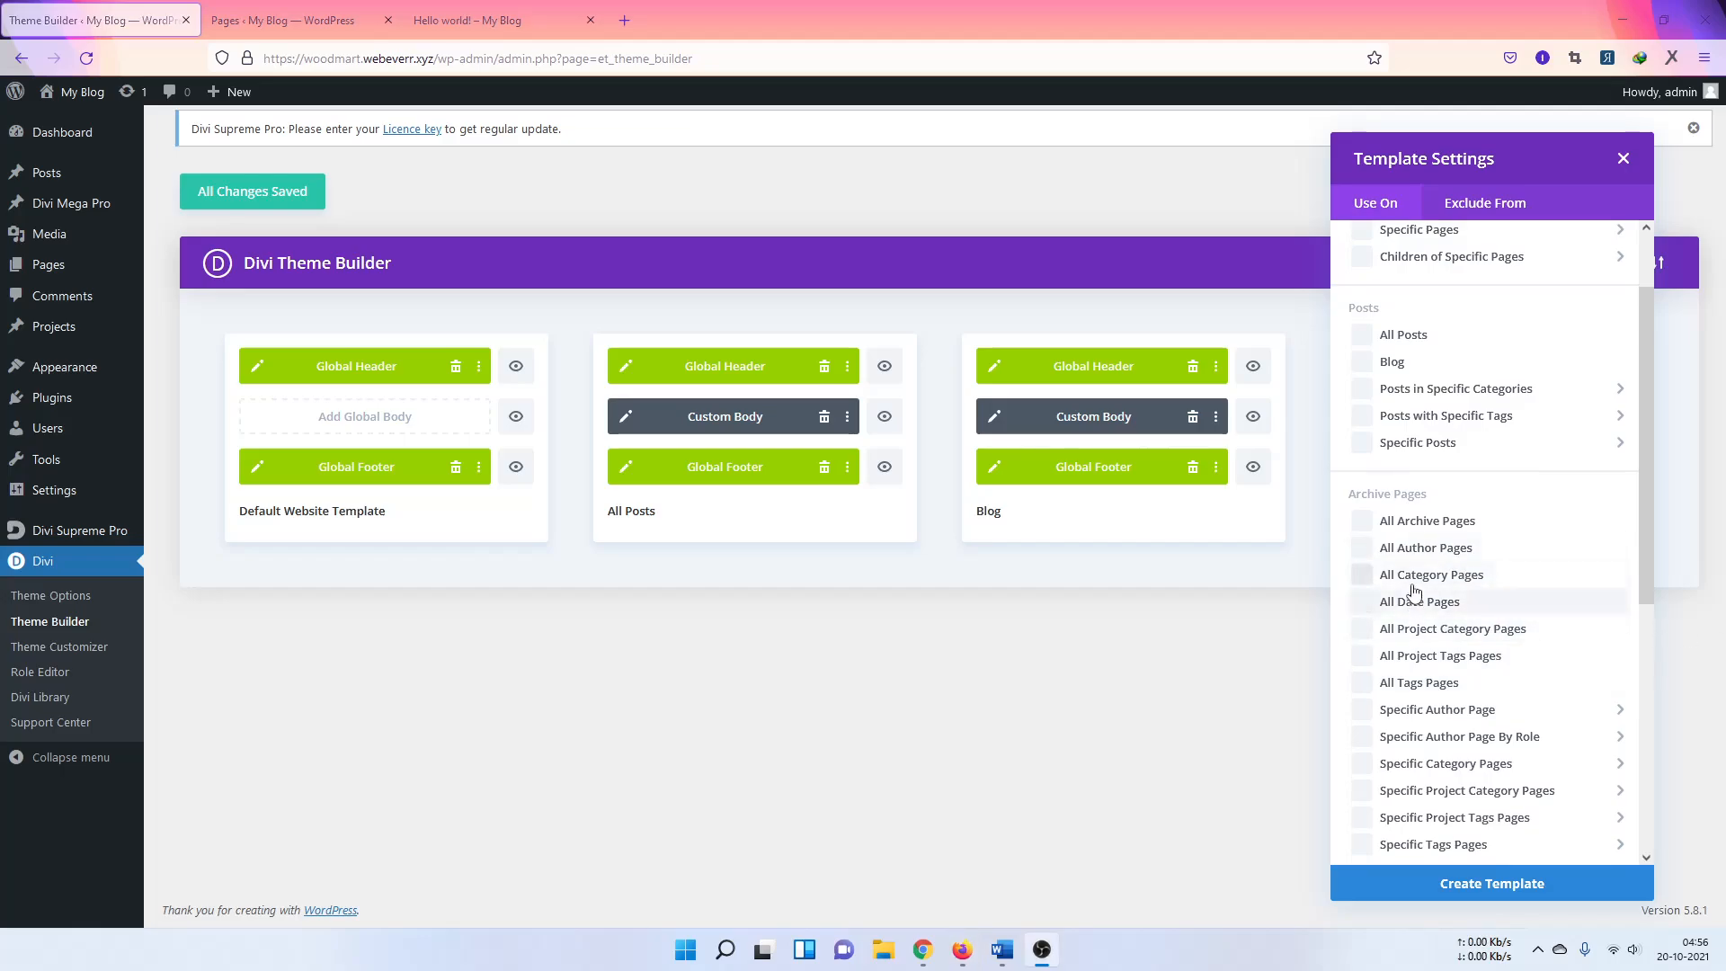
scroll(1474, 575, down, 2)
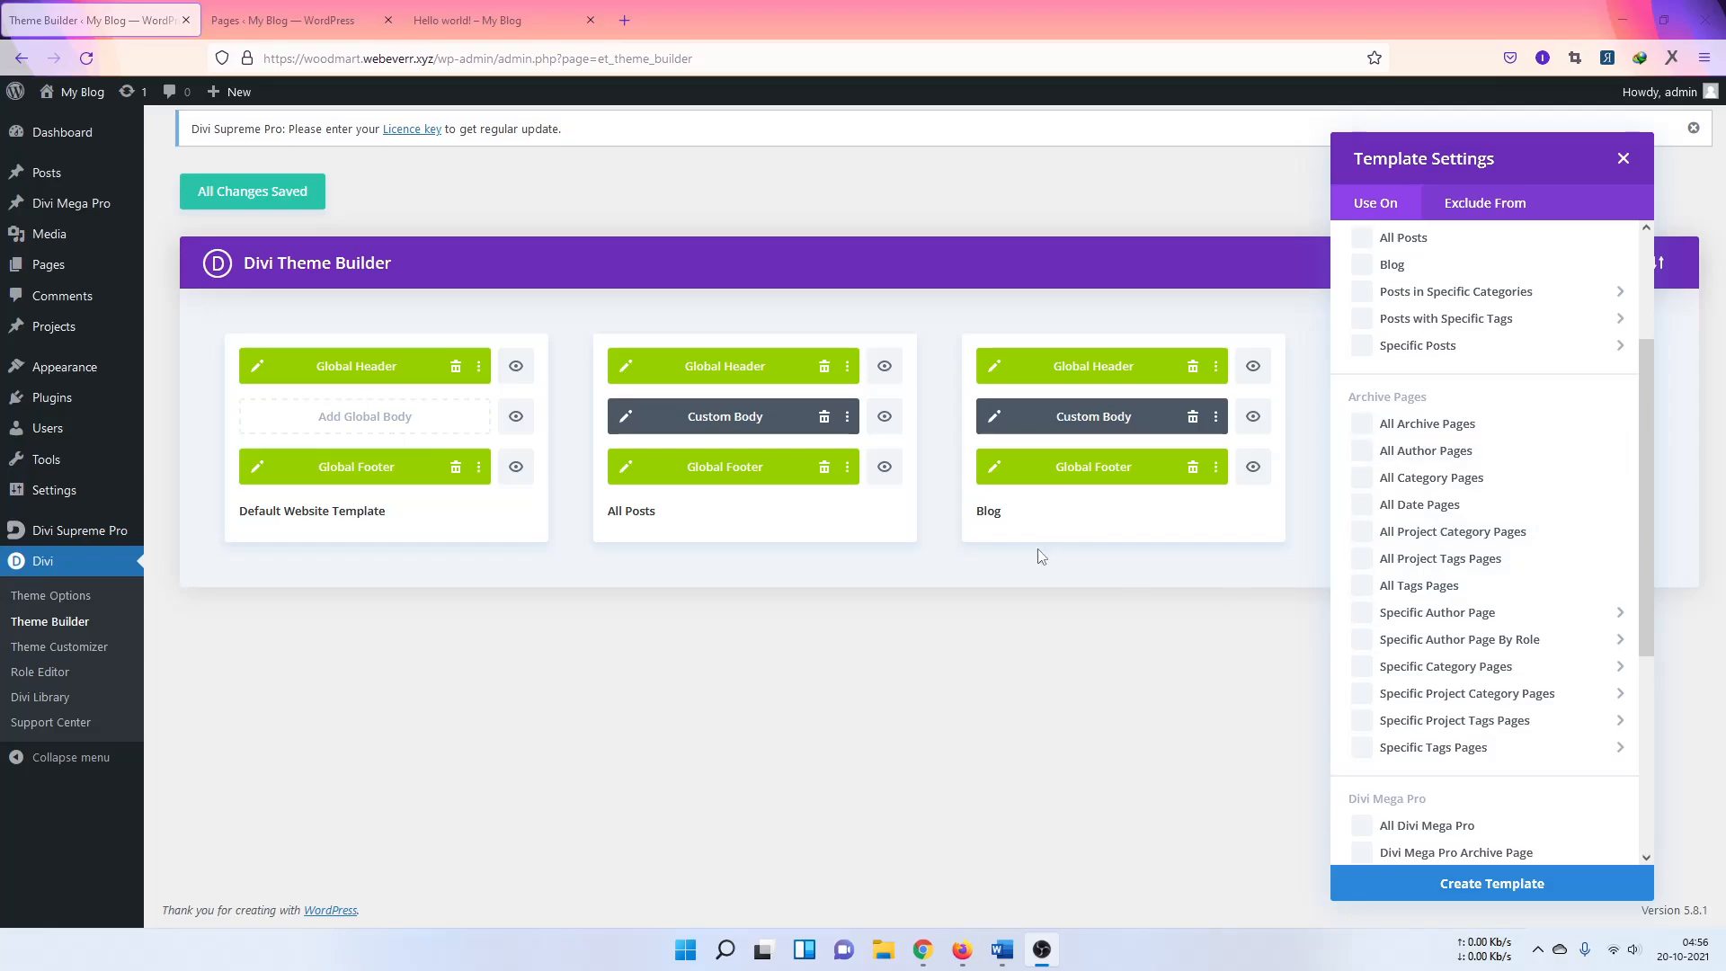
scroll(1471, 612, down, 4)
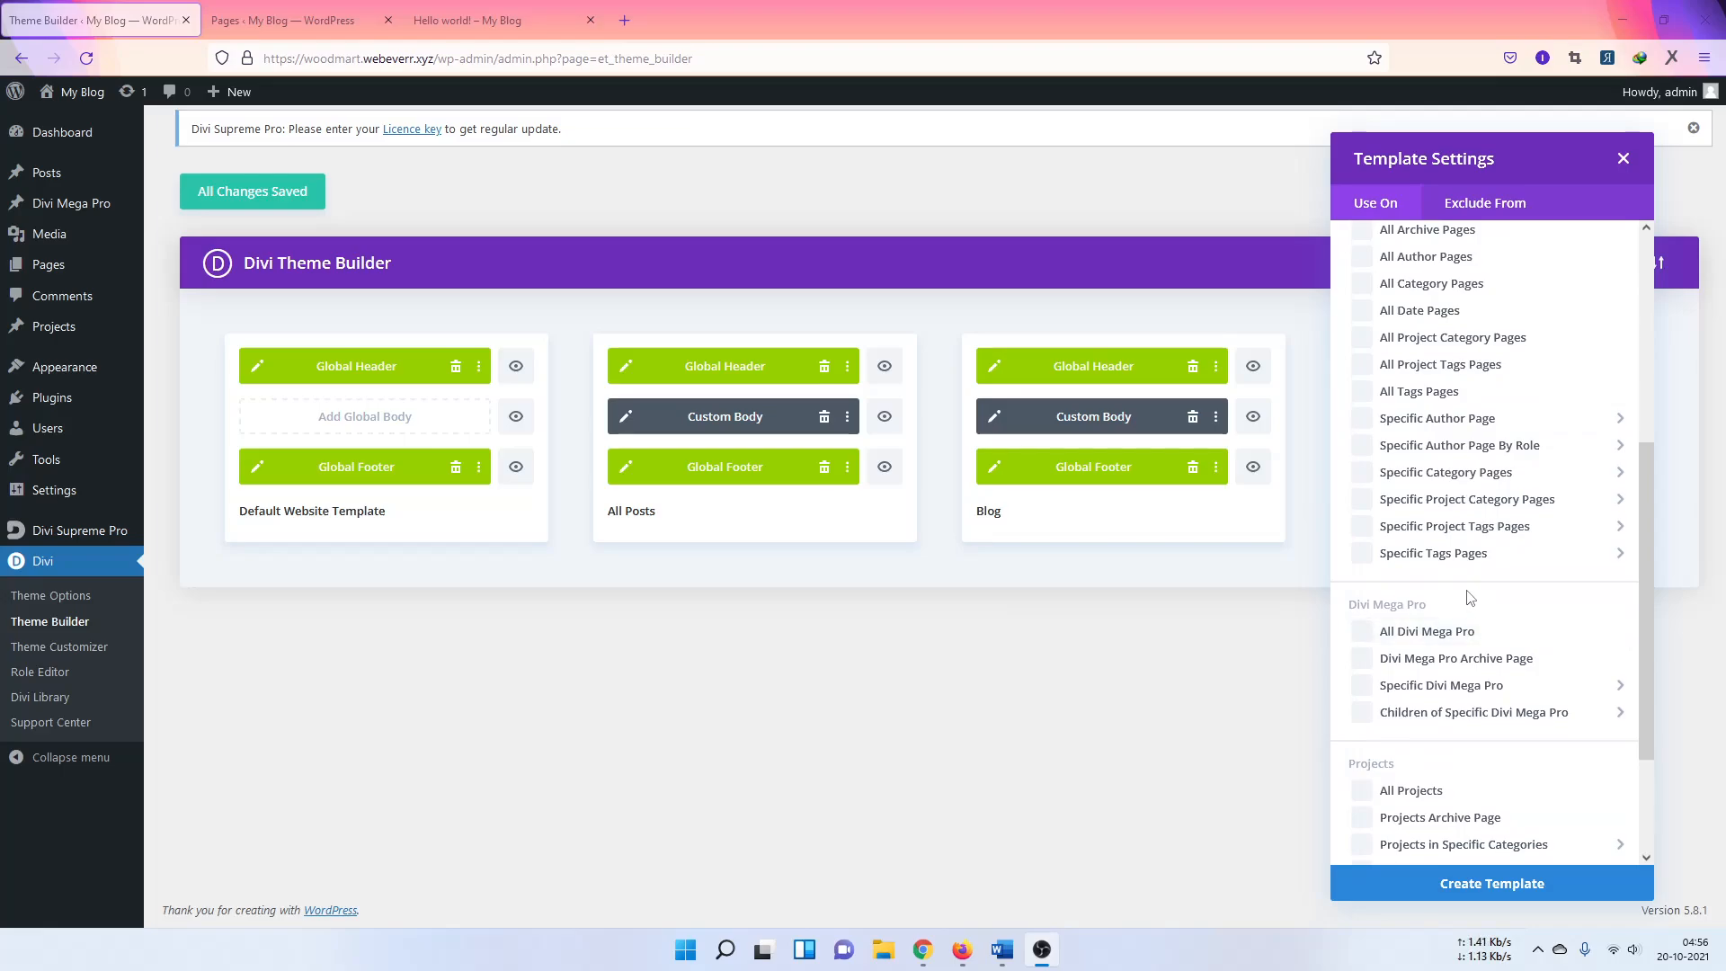
scroll(1470, 597, down, 4)
mouse_move(1468, 593)
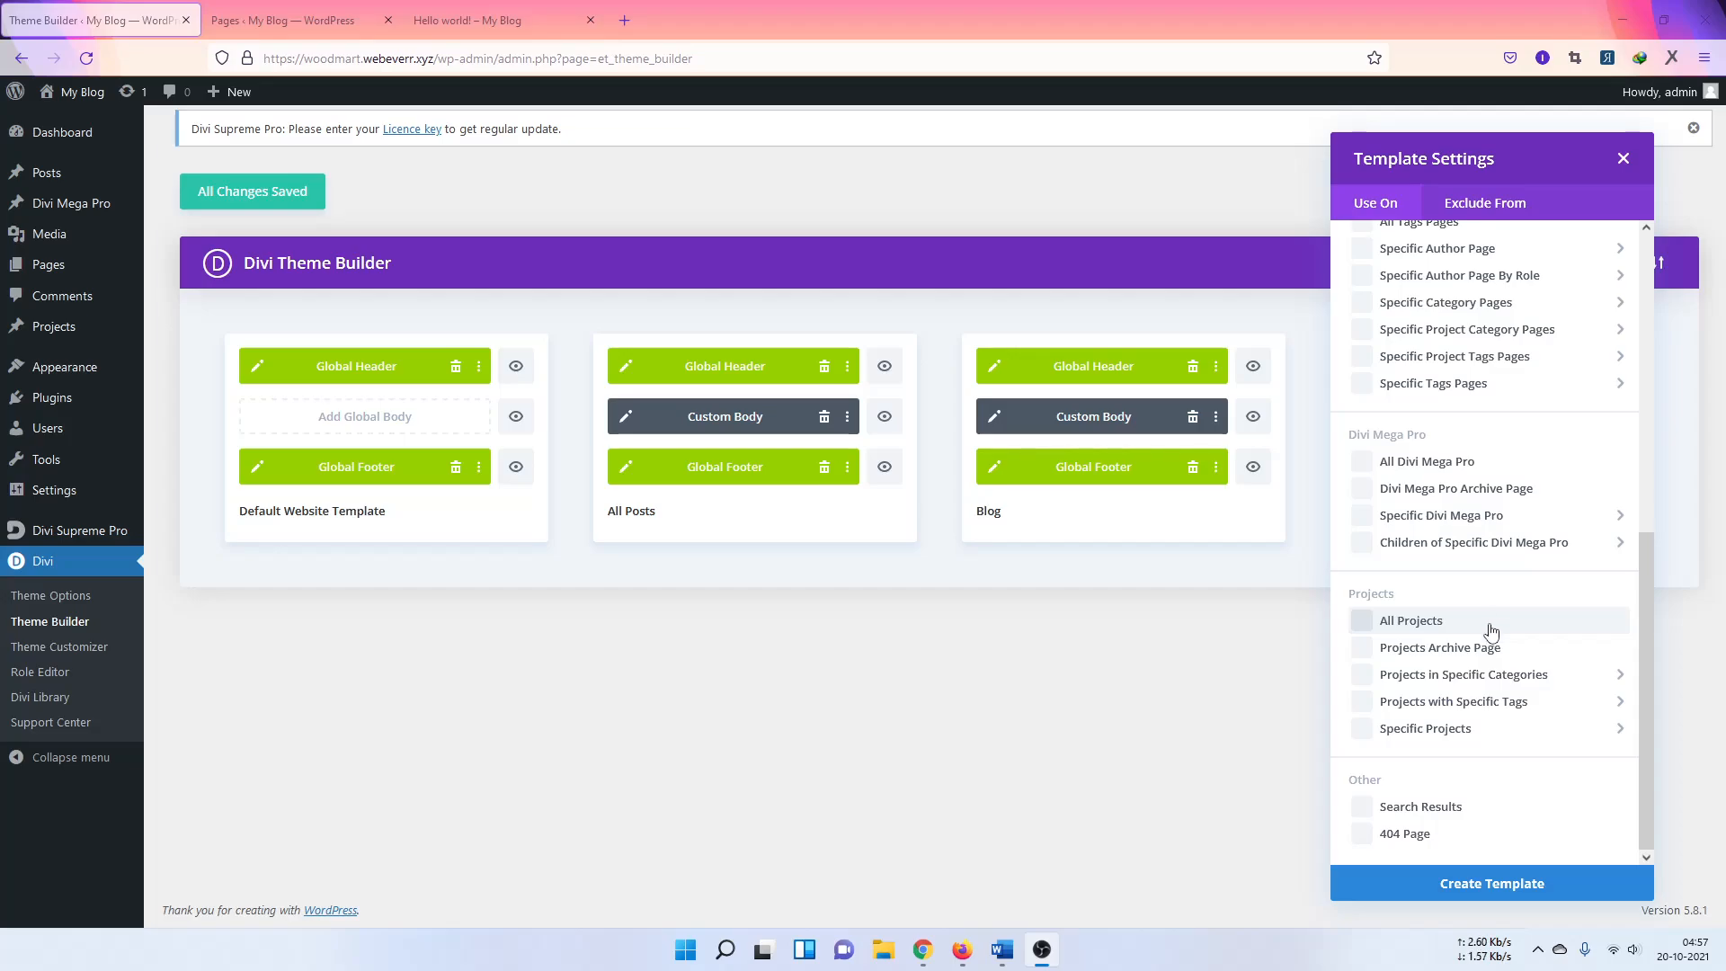
mouse_move(1456, 676)
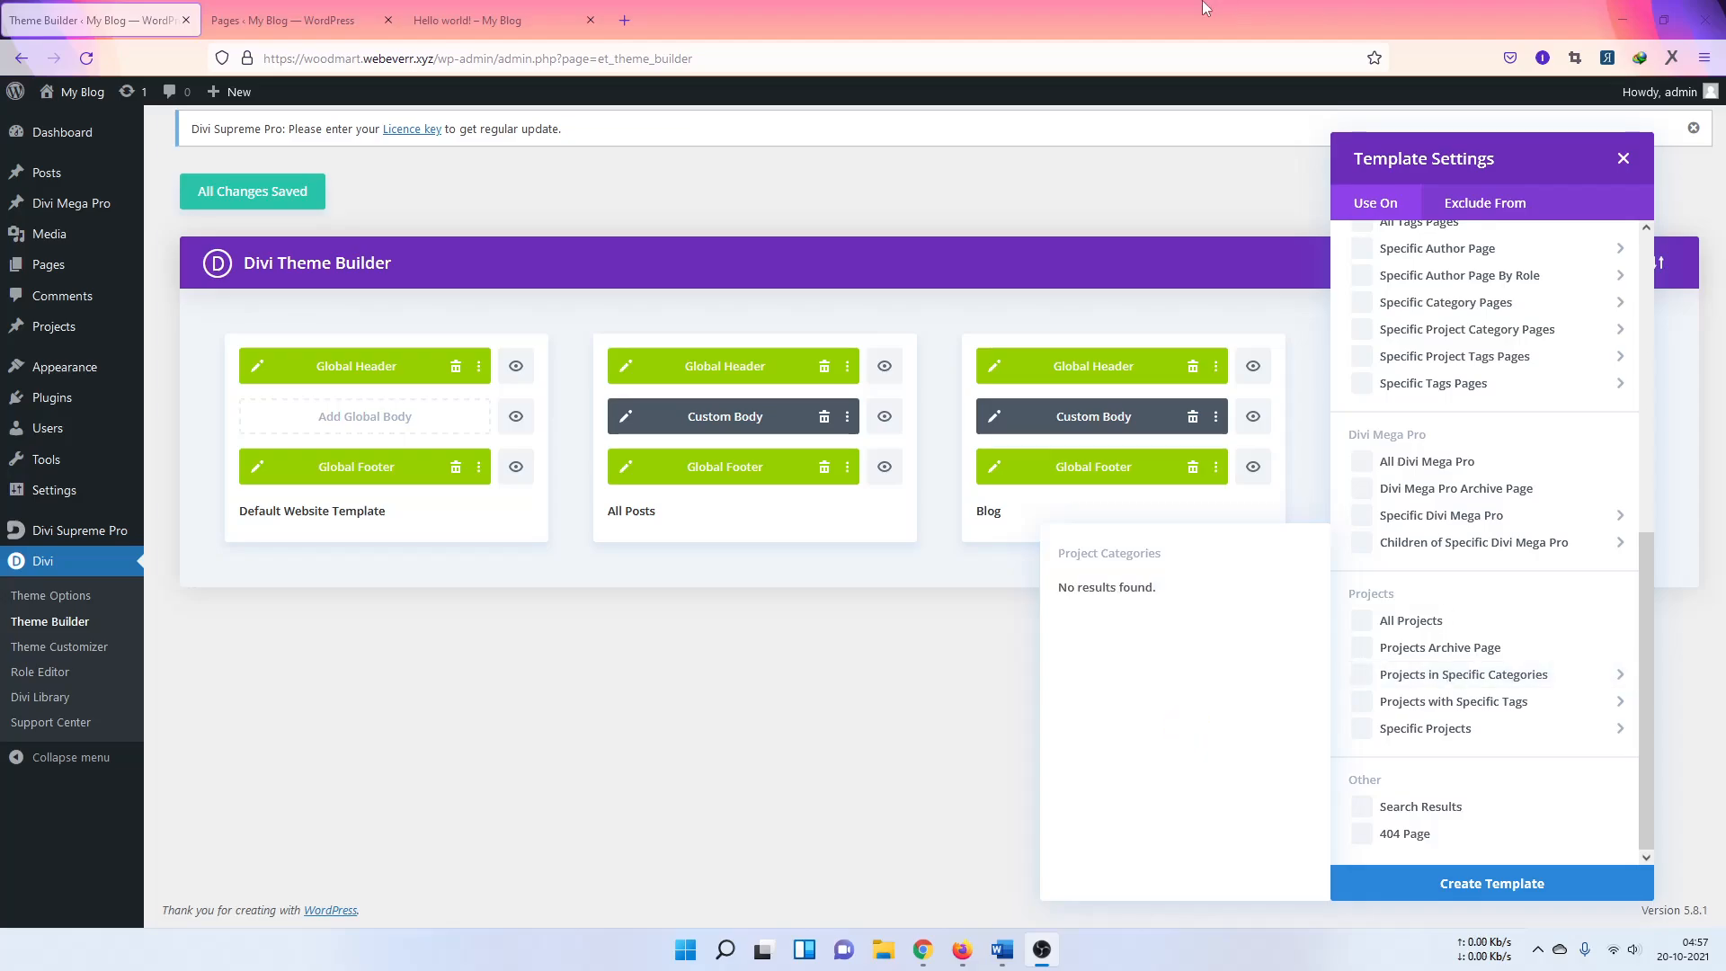
click(1622, 160)
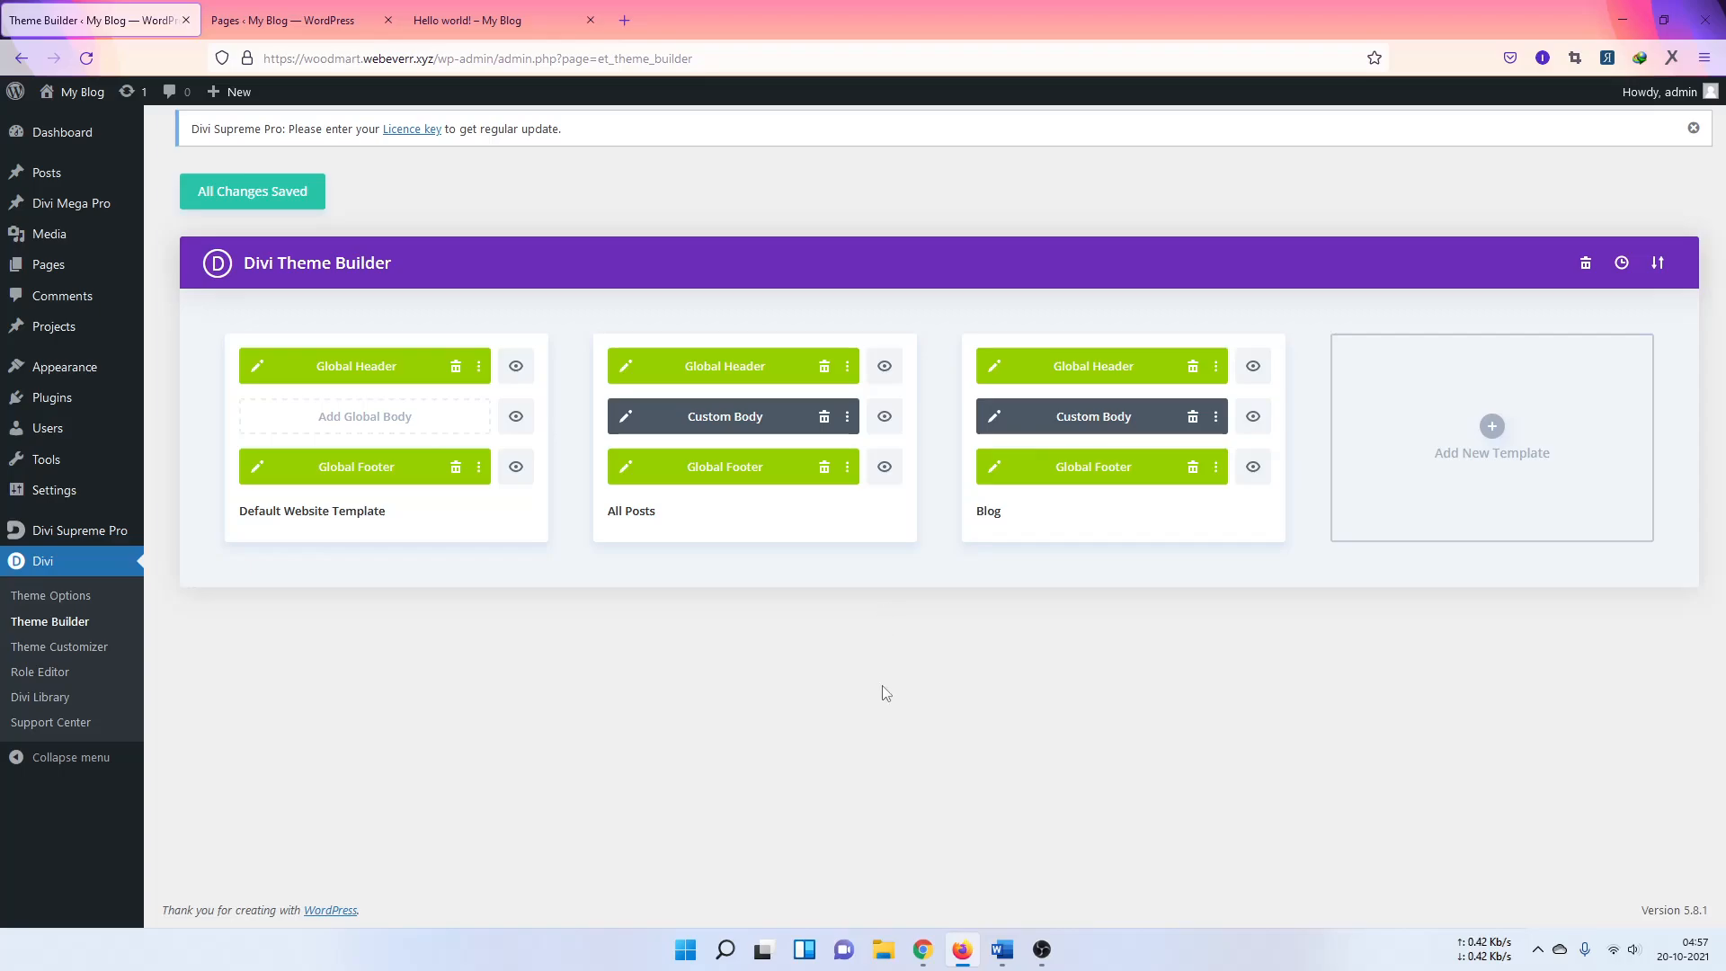
Step: Open the Divi home page for editing and launch it in the front-end visual builder
mouse_move(90, 270)
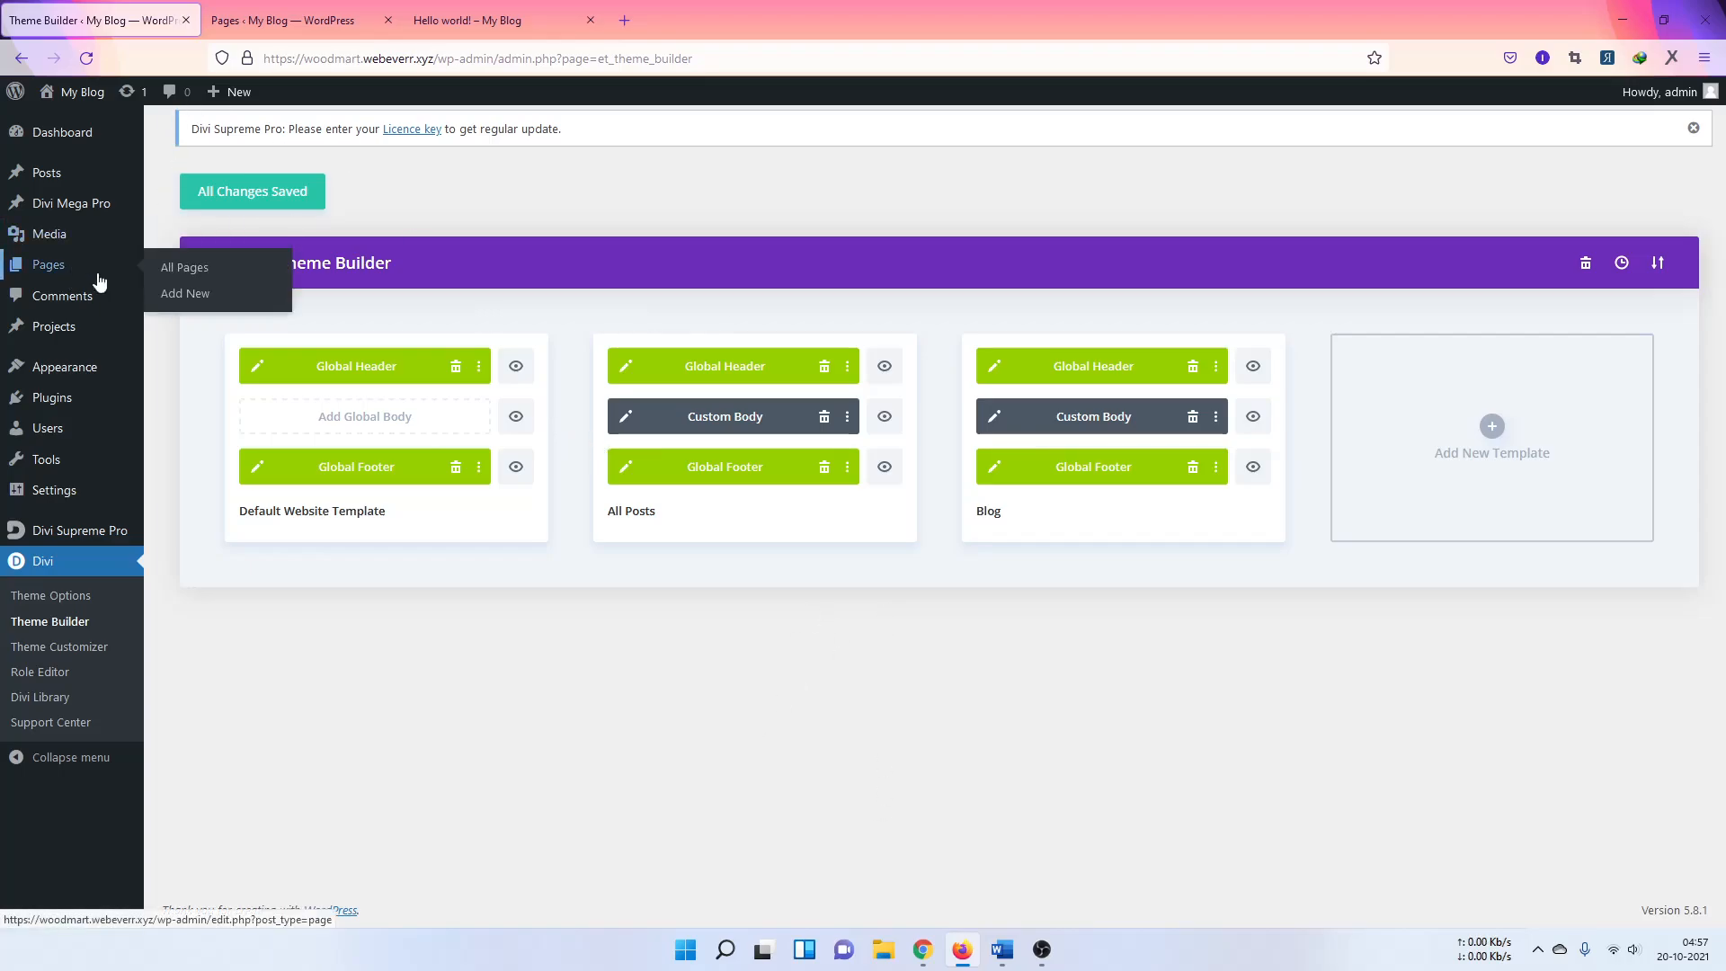
click(184, 279)
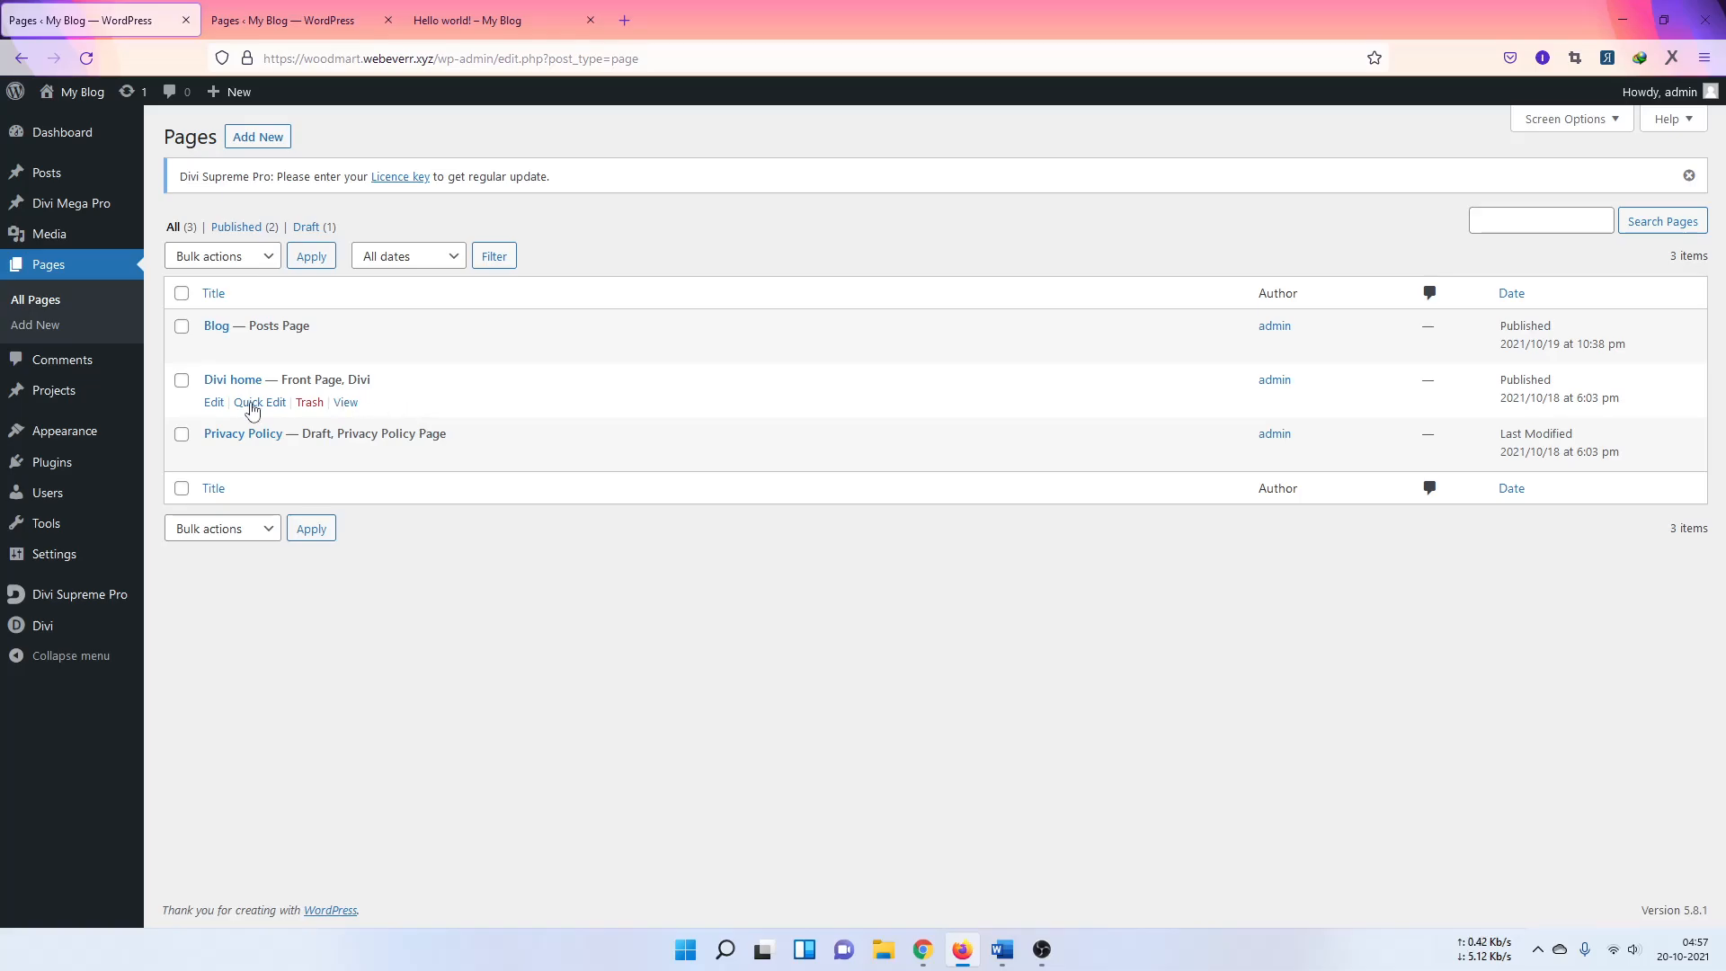
click(216, 403)
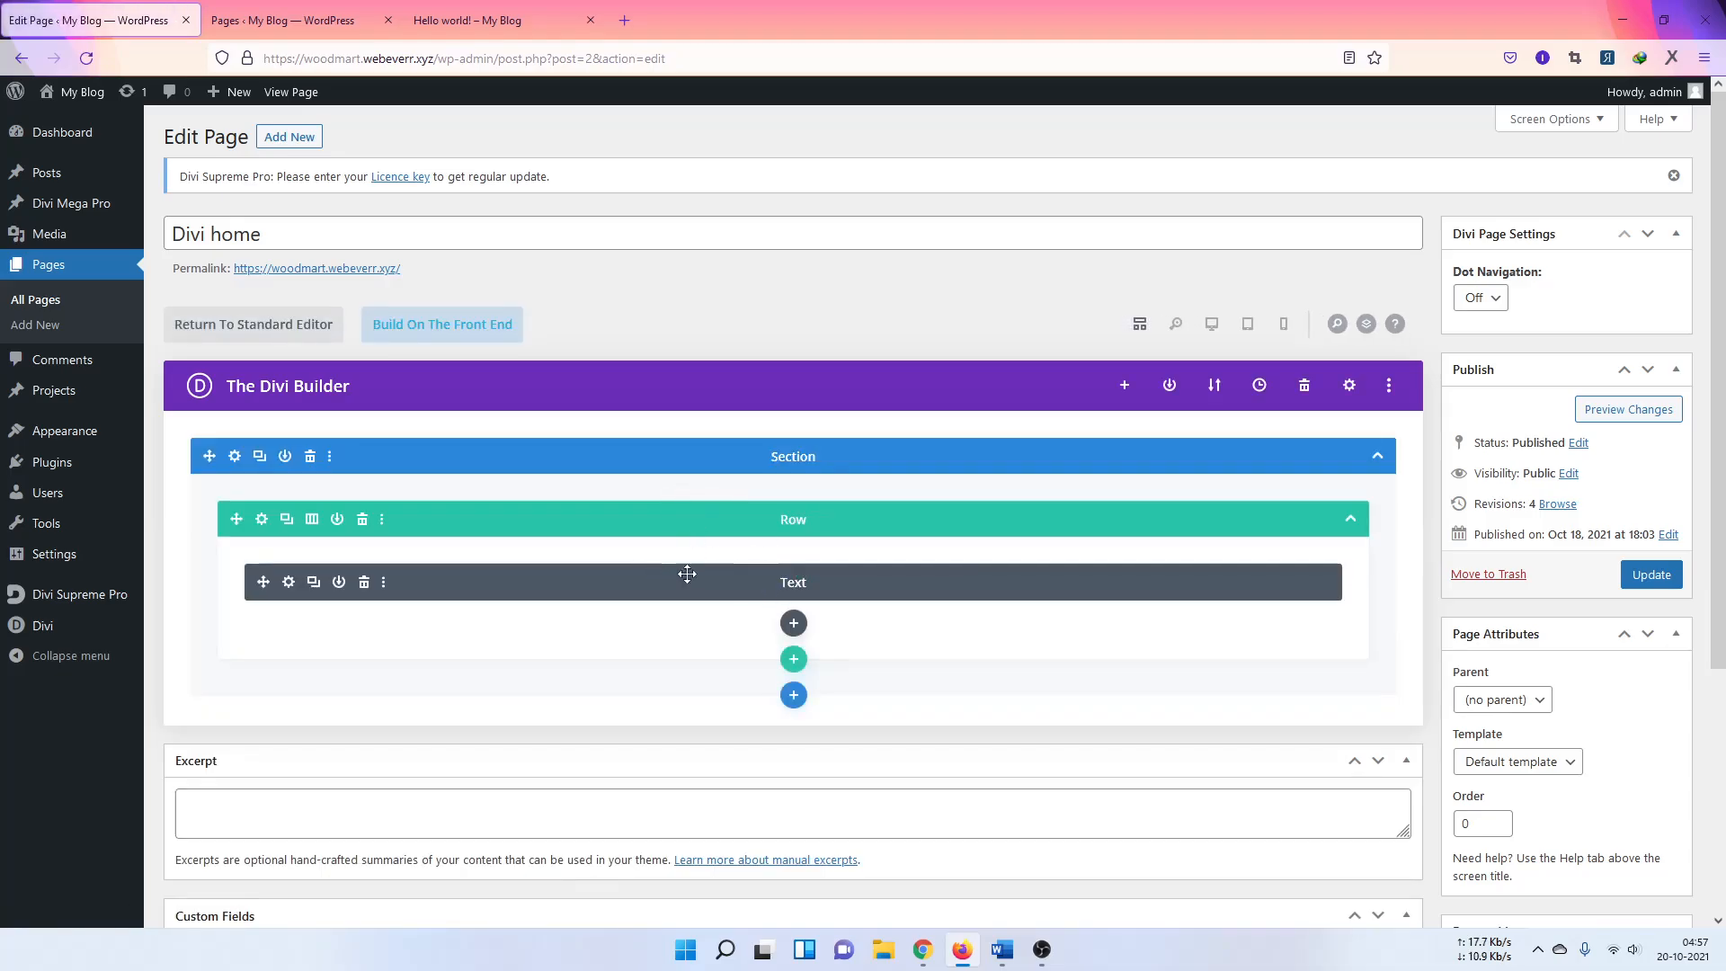
click(439, 332)
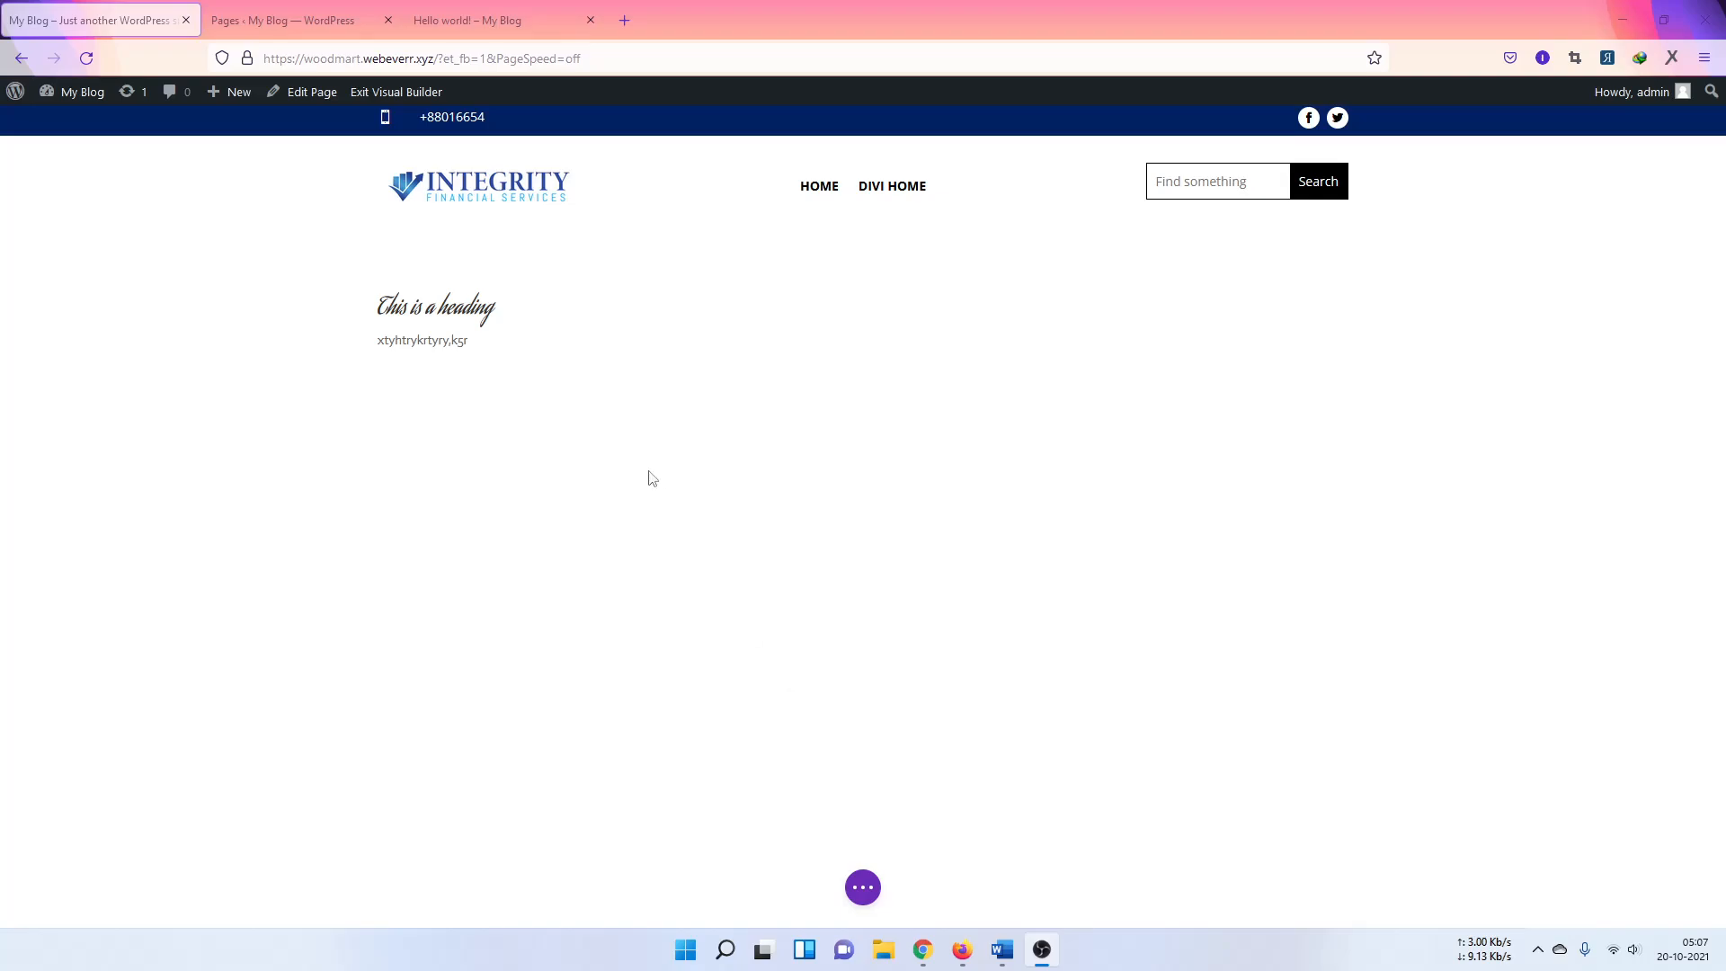
Step: Insert an Accordion module below the existing text module on the Divi home page
mouse_move(481, 327)
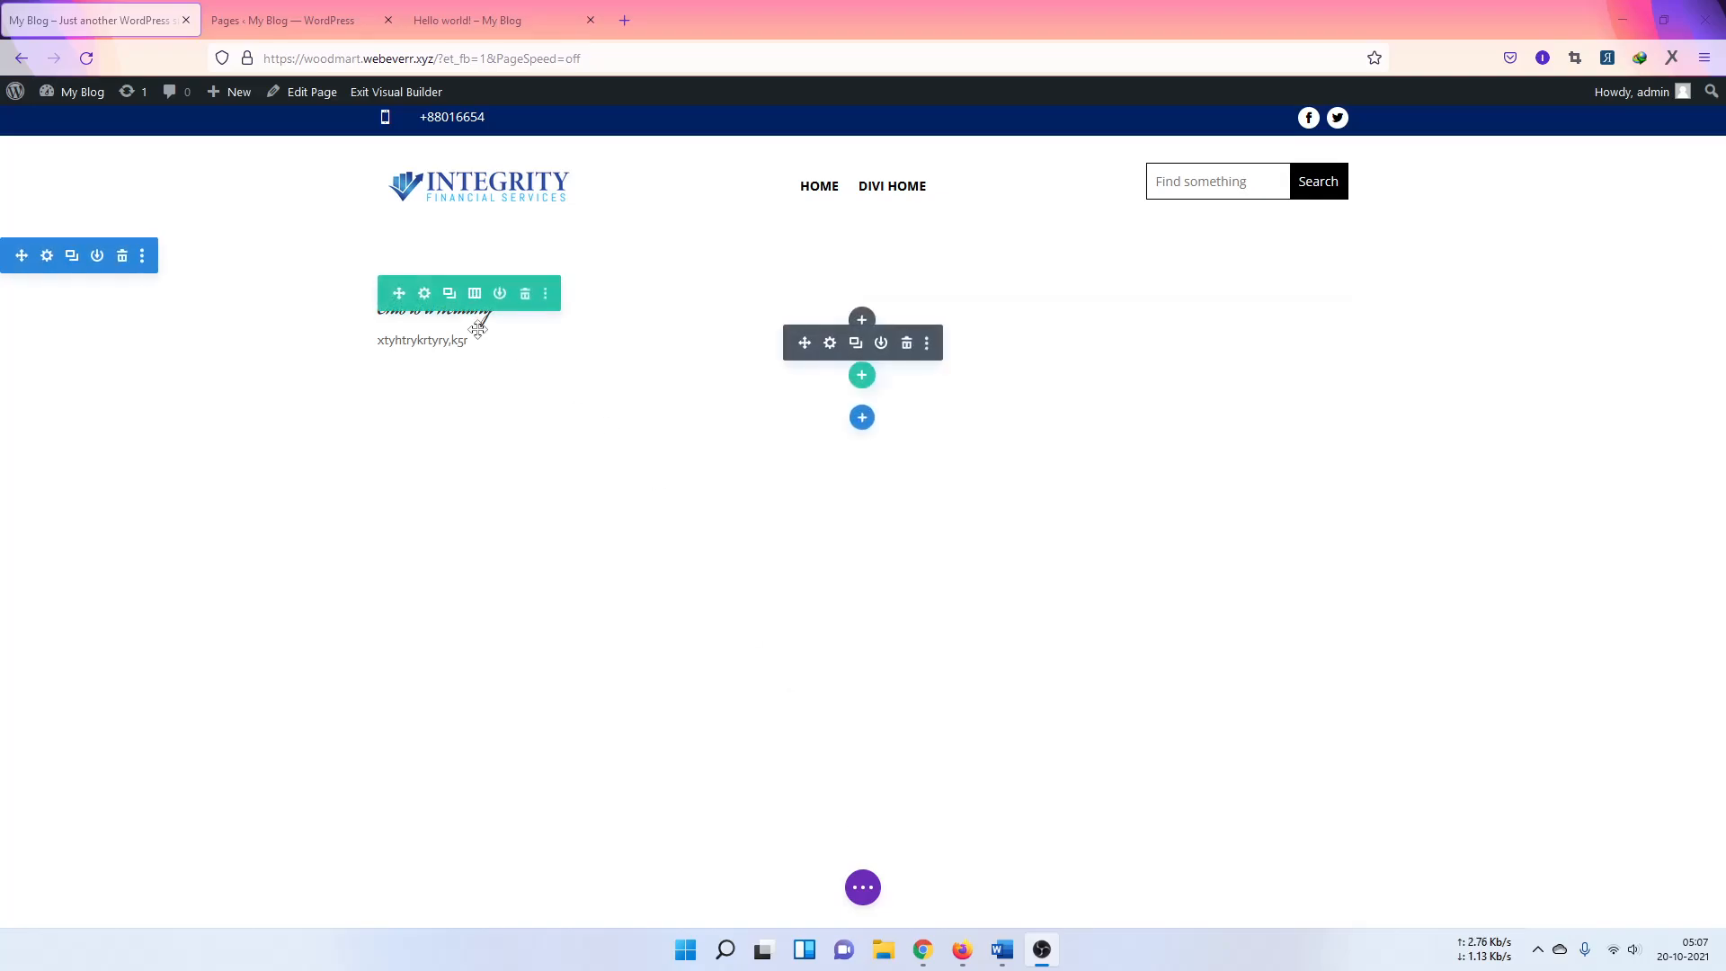
click(863, 321)
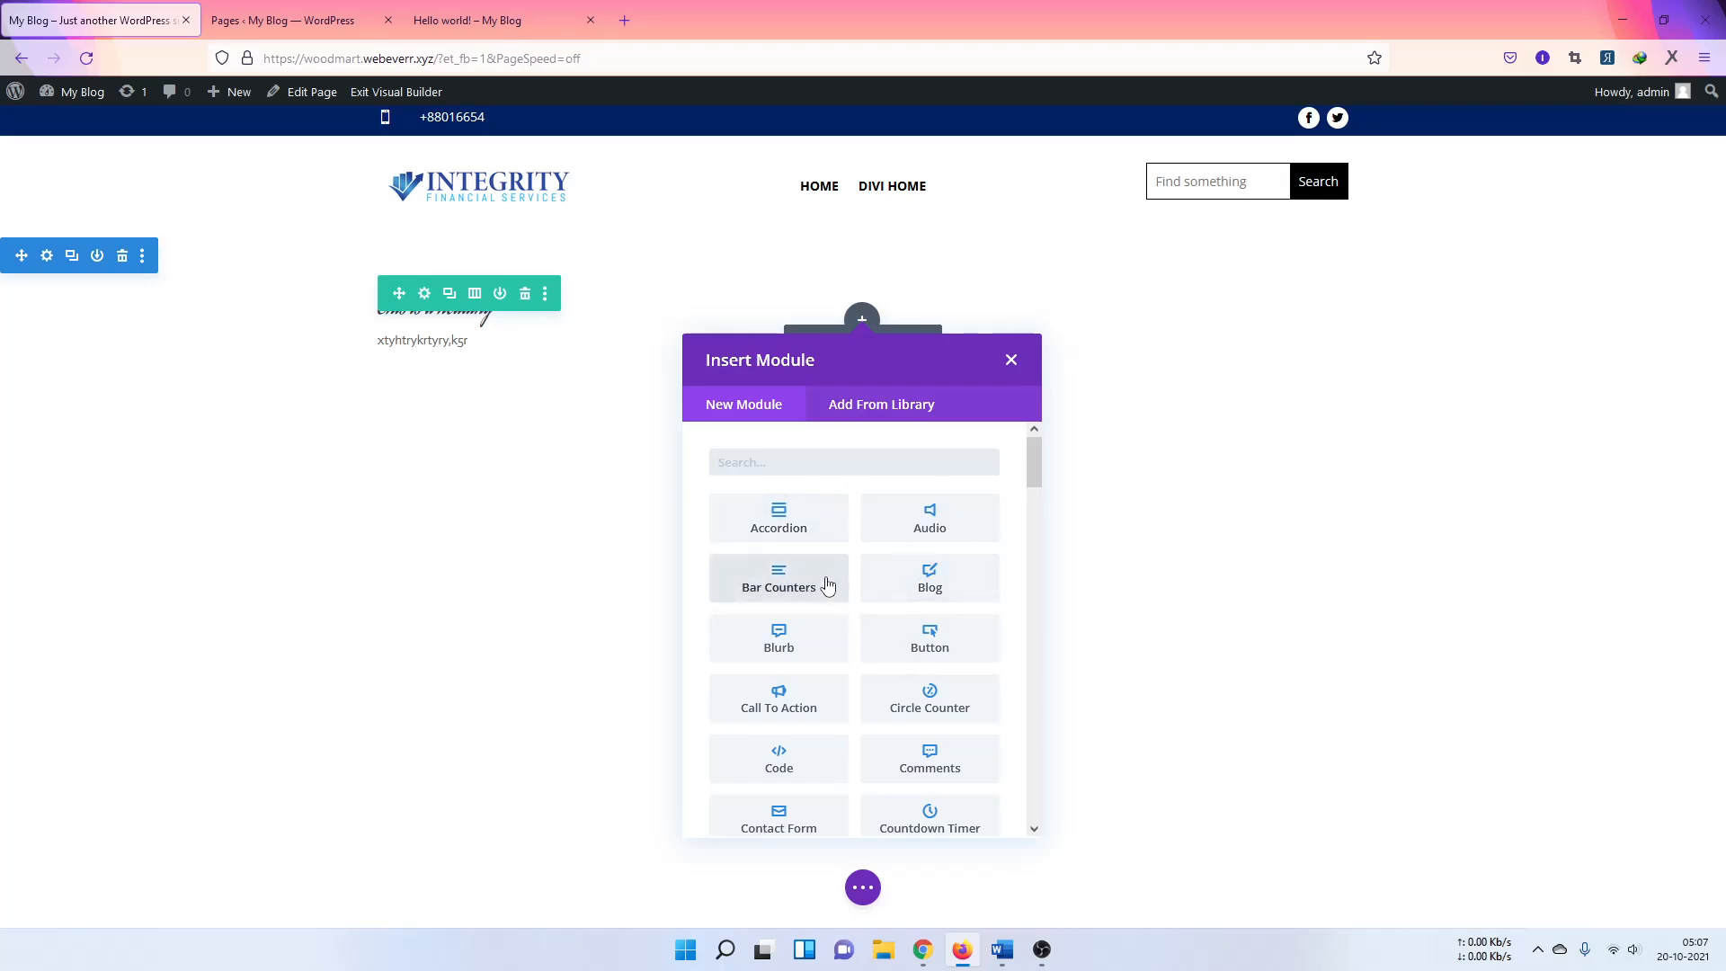
click(791, 517)
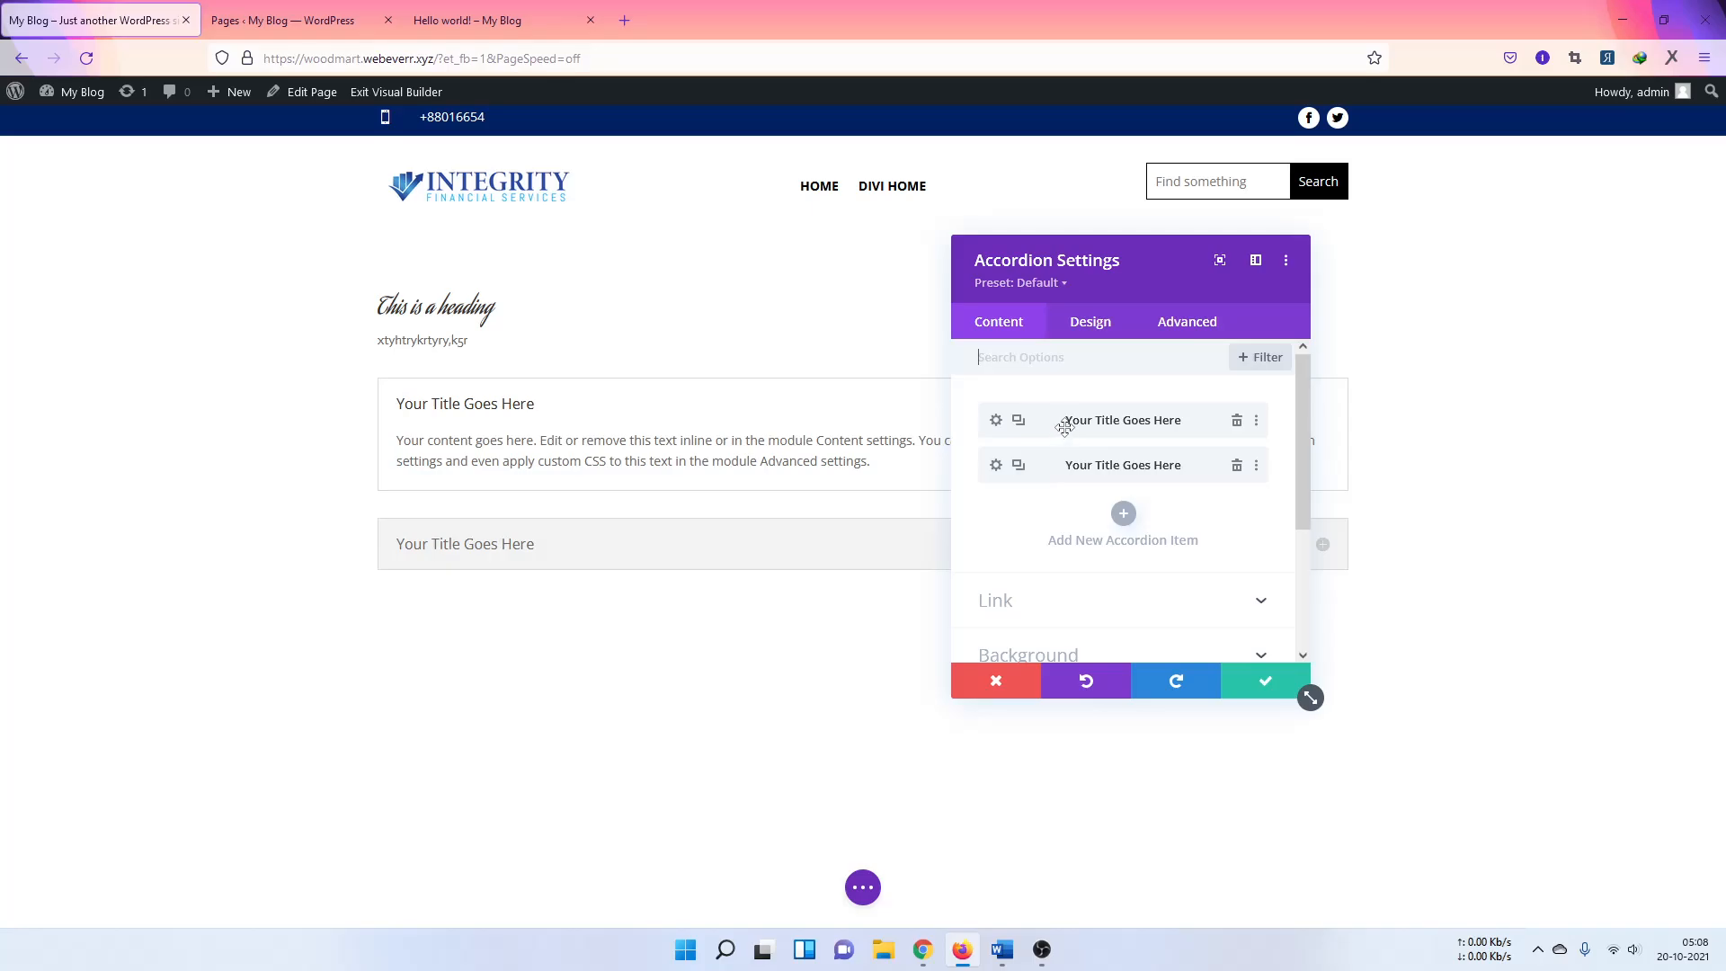
Step: Review the content settings of the first accordion item, including its title, body text, link and background options
click(995, 421)
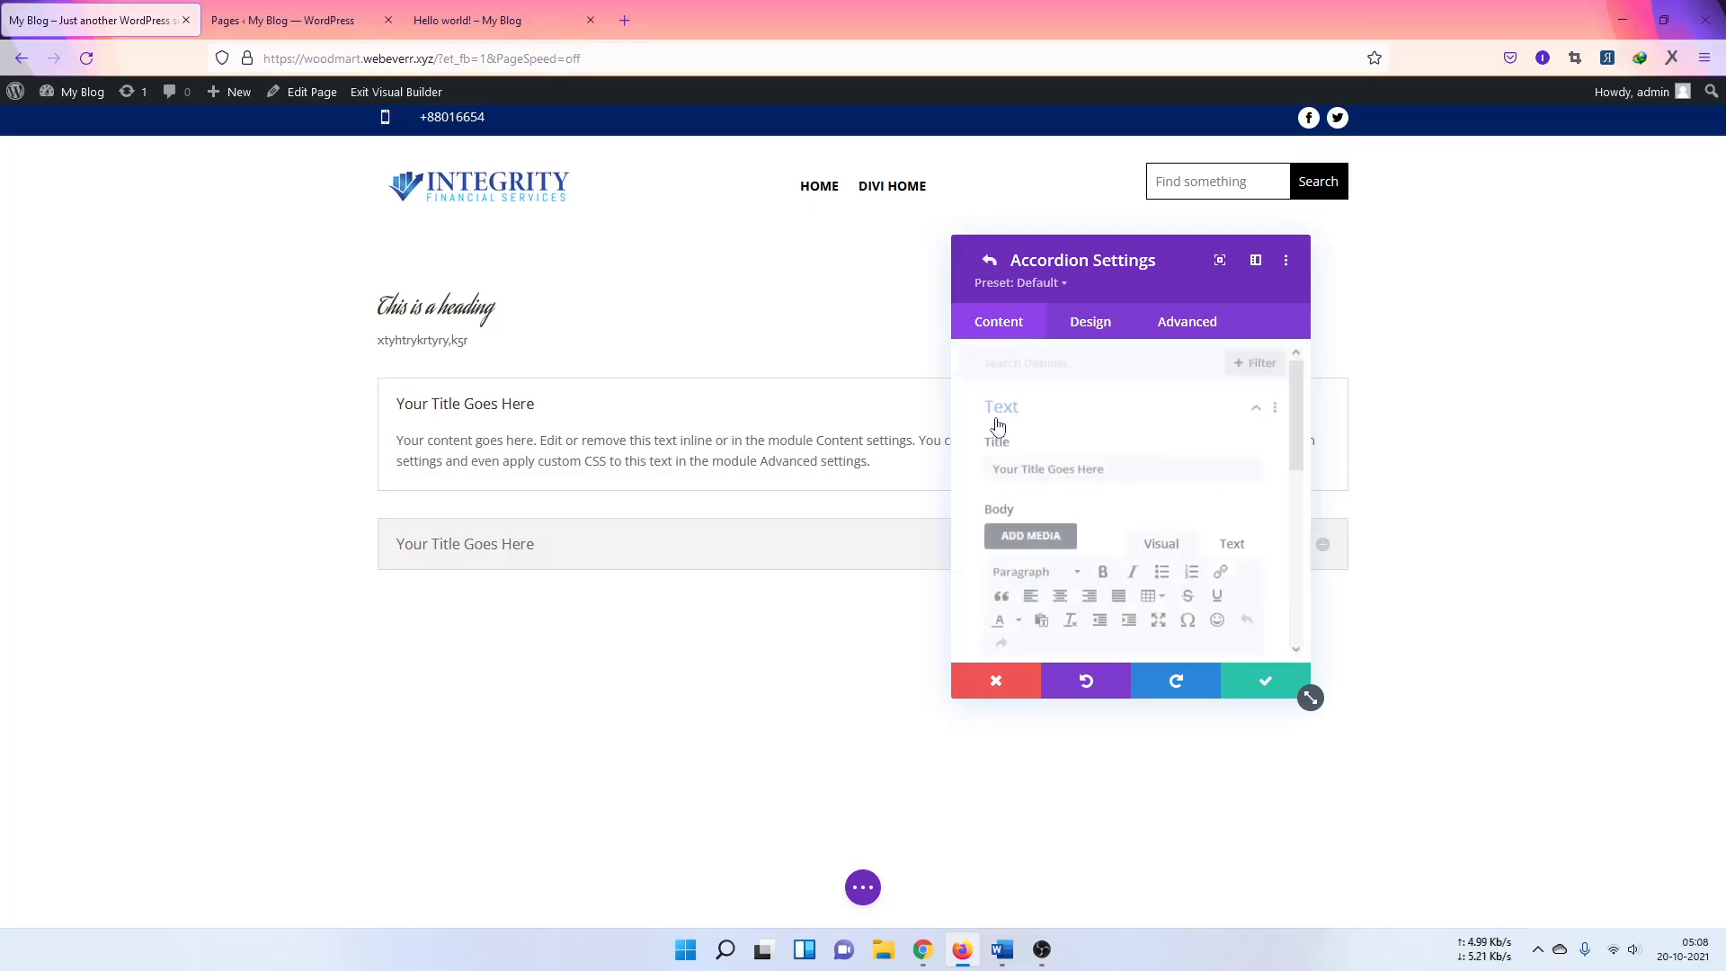
scroll(1034, 445, down, 2)
scroll(1033, 584, up, 1)
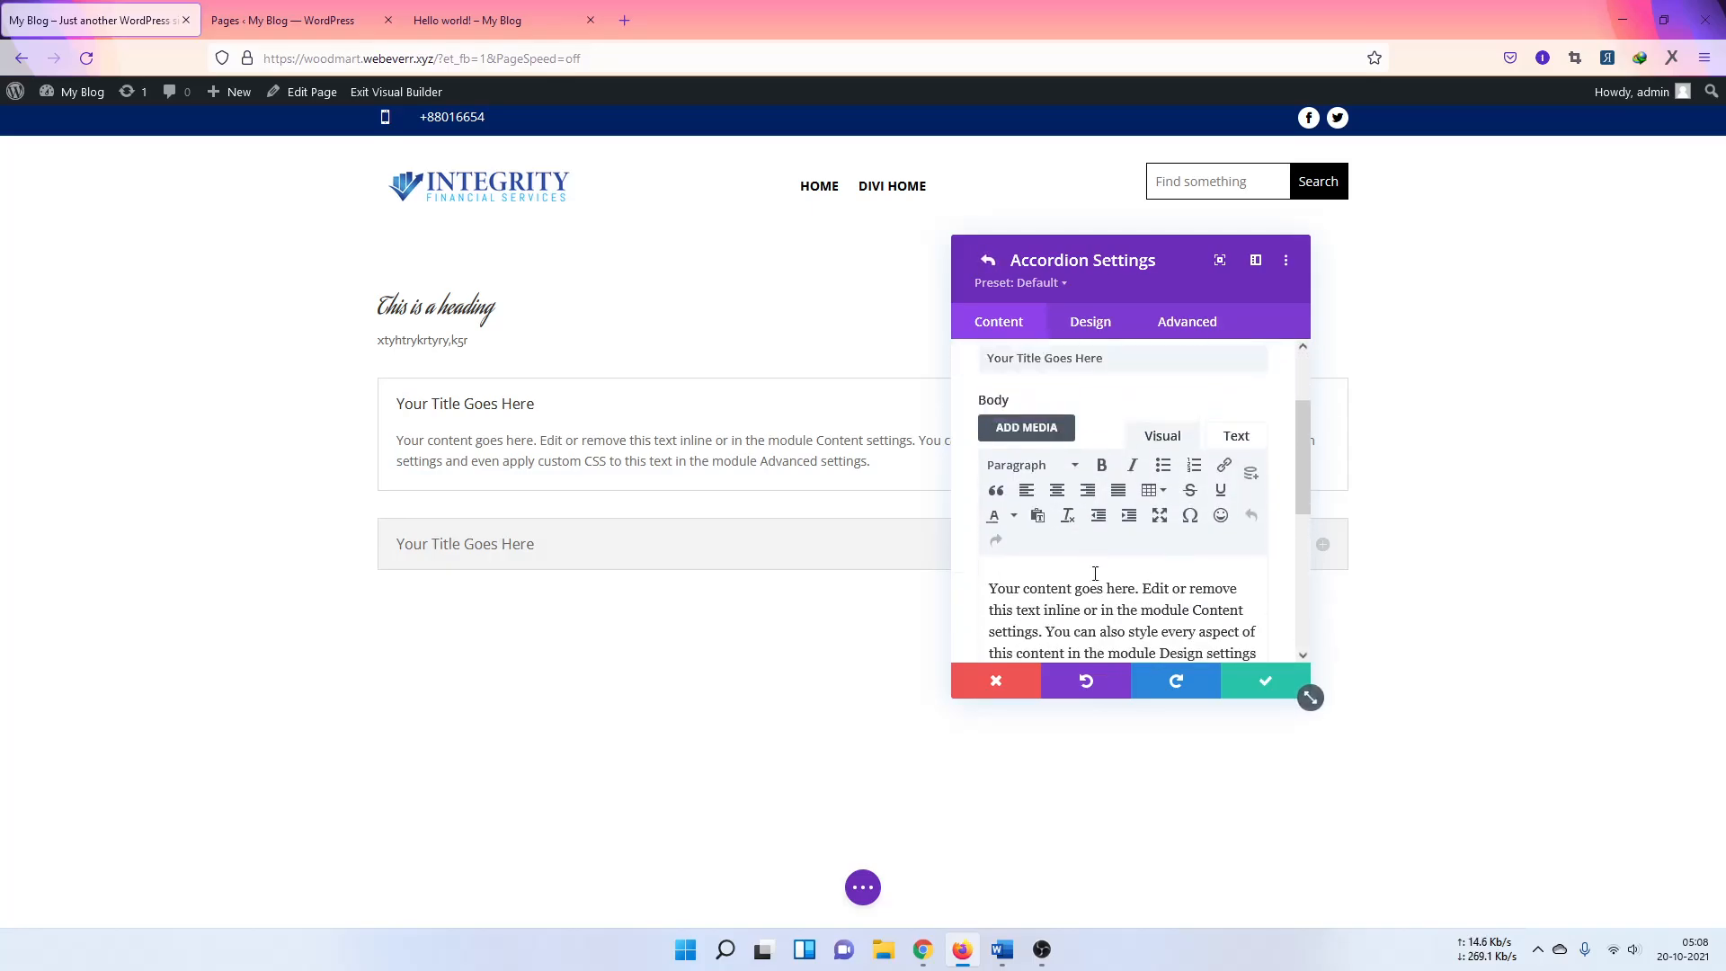
scroll(1085, 540, down, 1)
scroll(1134, 558, down, 3)
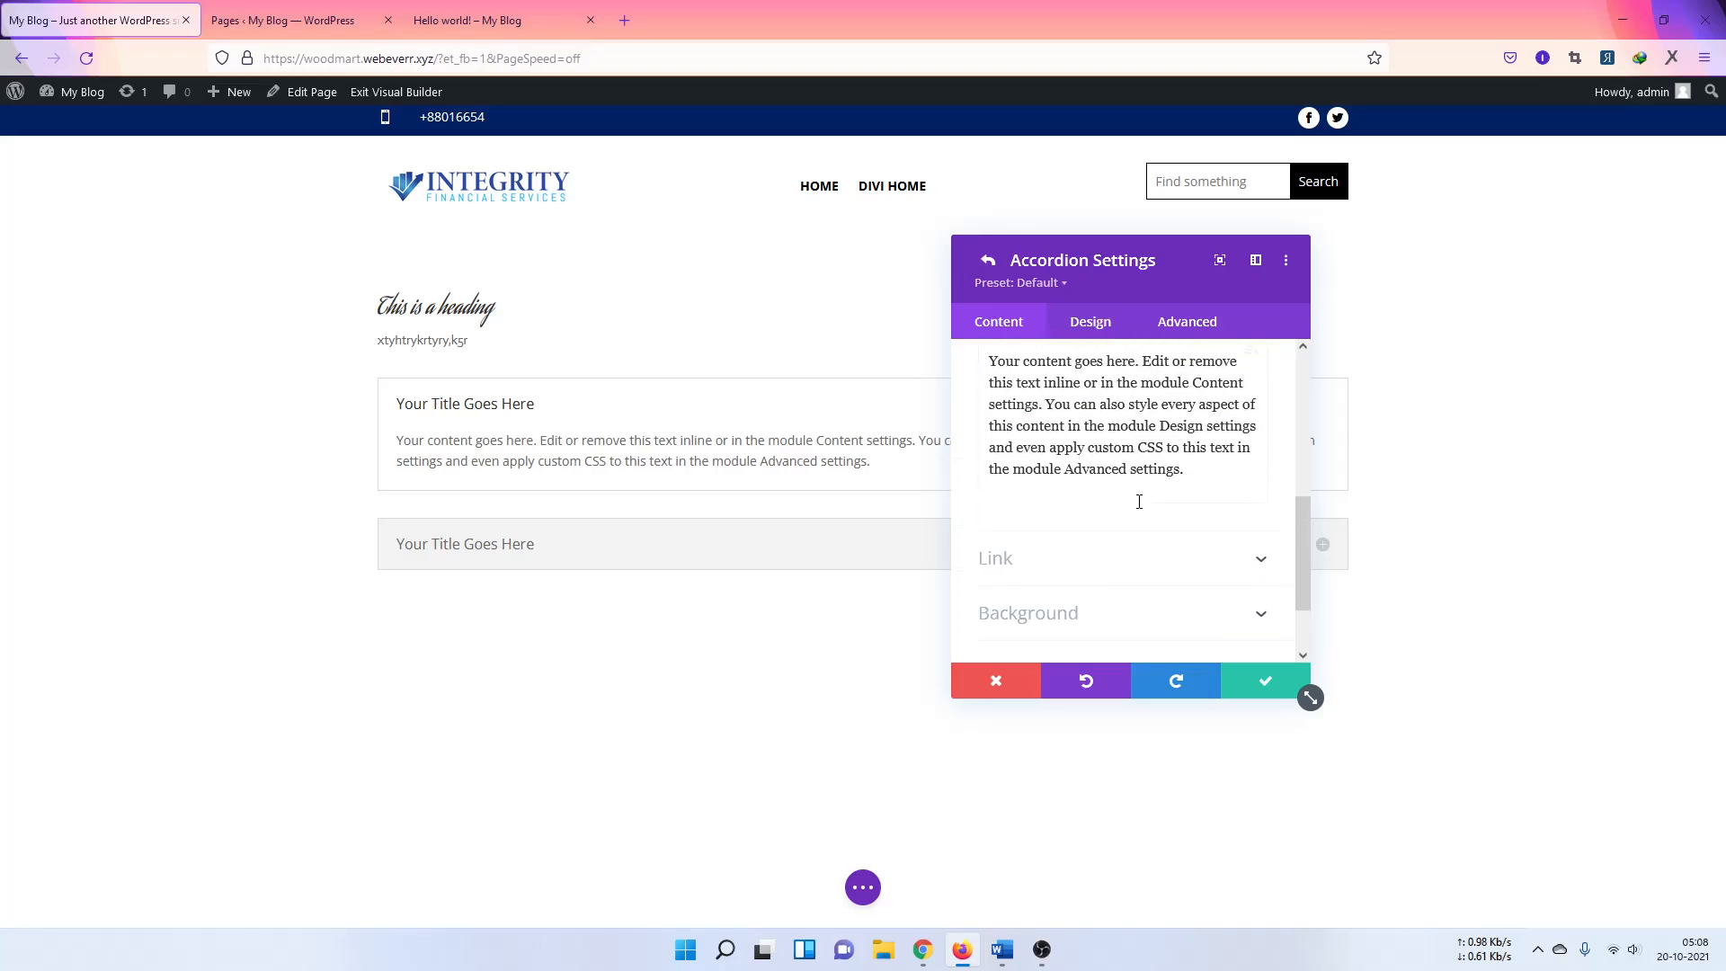
scroll(1115, 432, up, 5)
Step: Try enabling the custom icon font size for the first accordion item, and switch it back off
click(1093, 324)
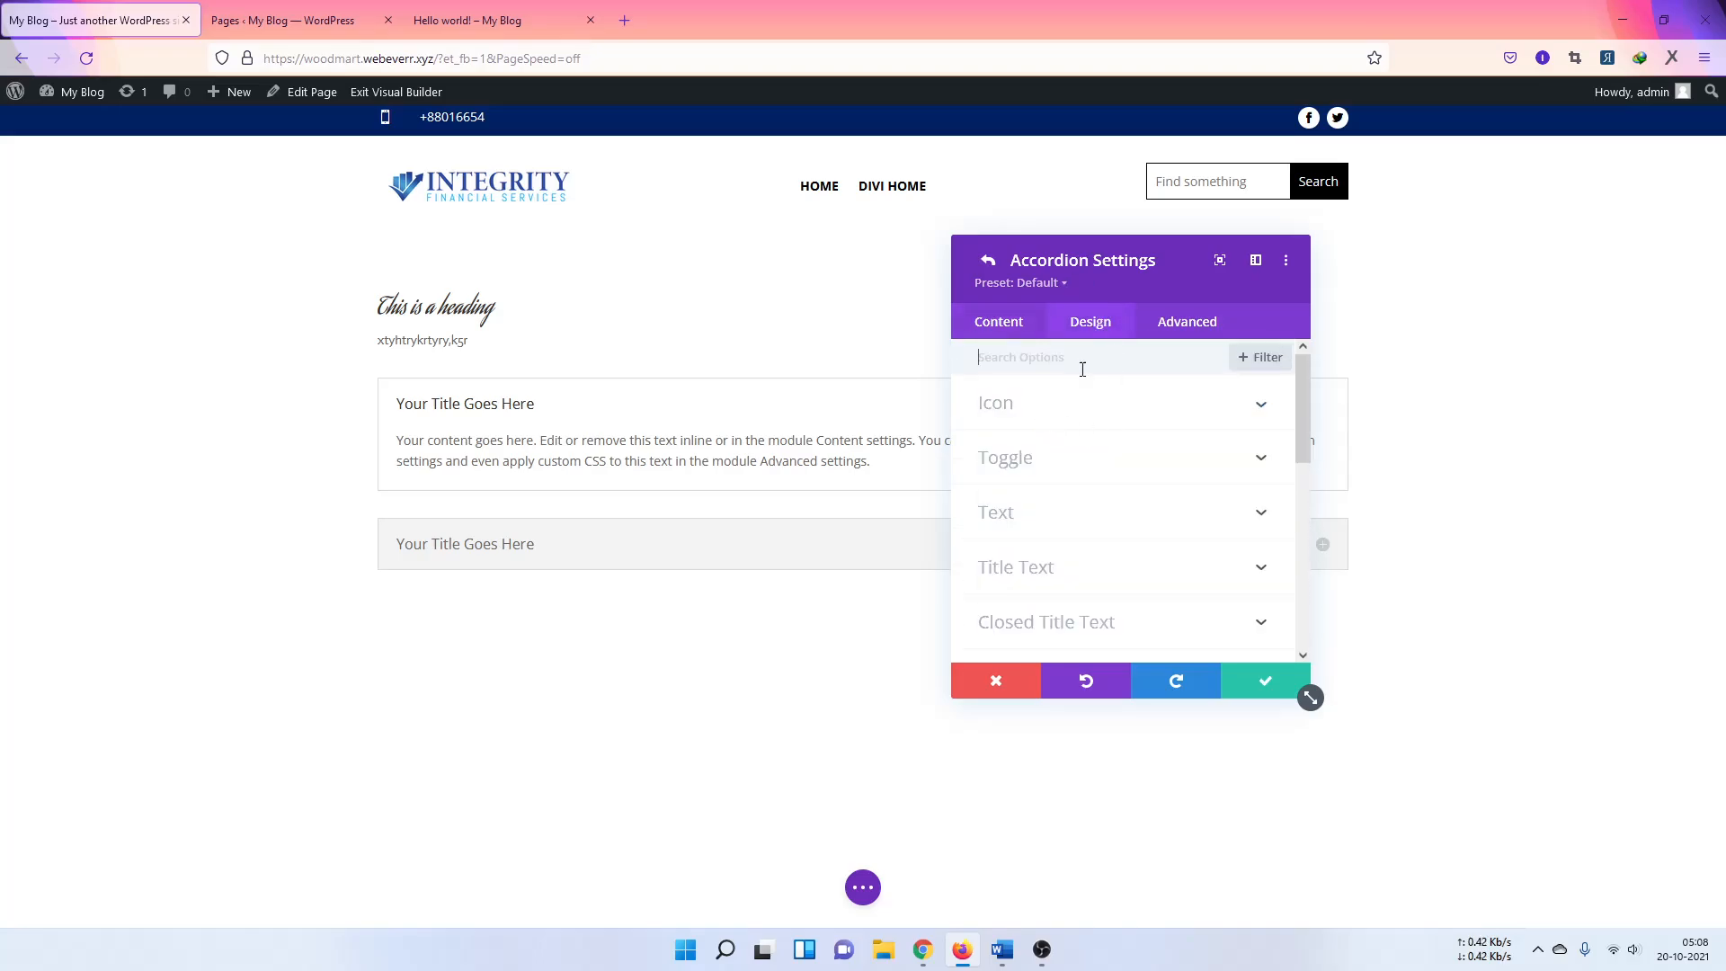
click(1050, 402)
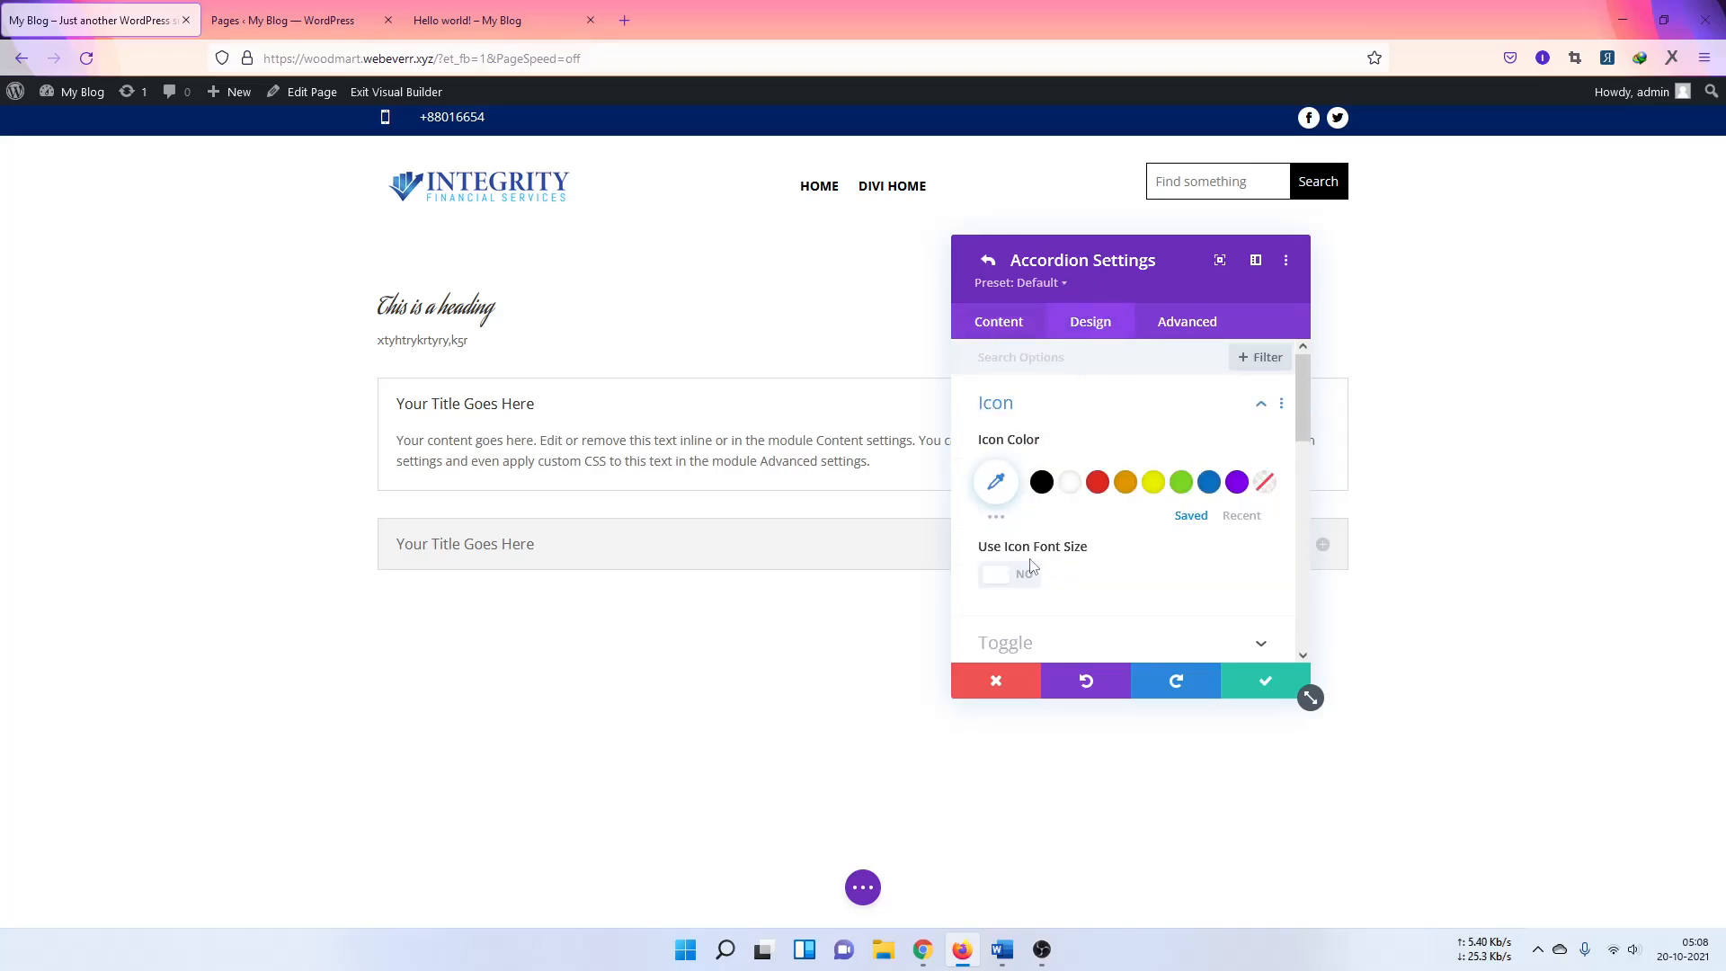
click(1034, 589)
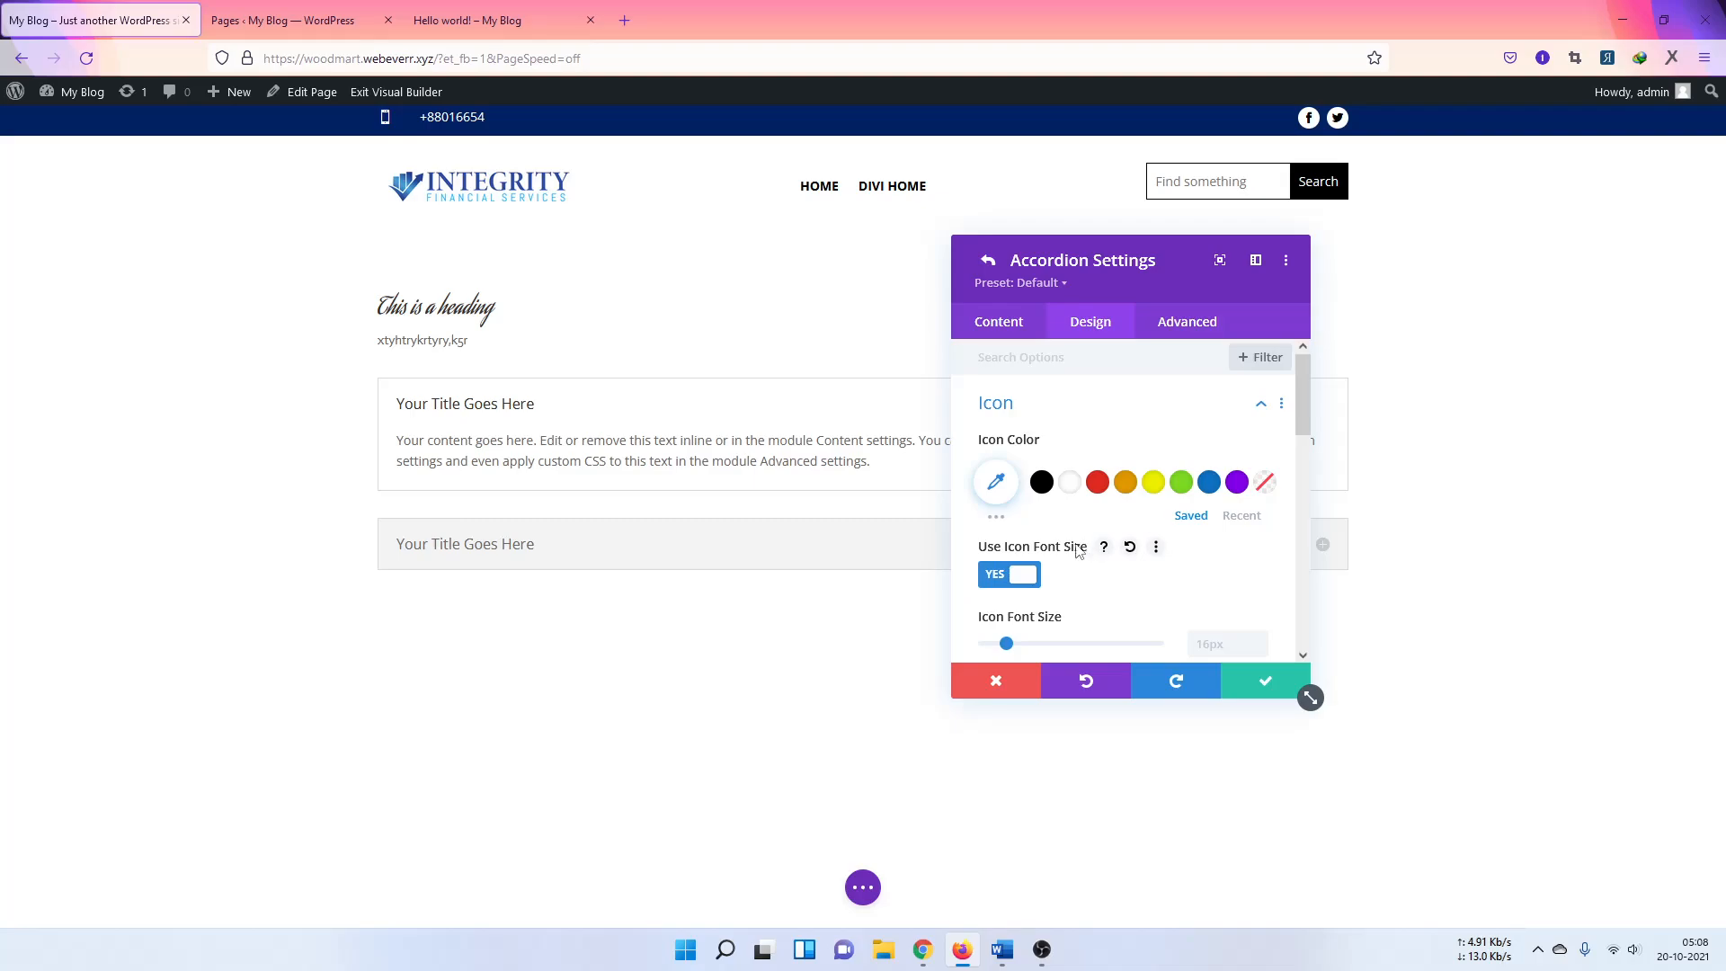
click(1034, 580)
Step: Recheck the first accordion item's text content and examine its icon and toggle background color design options
click(1007, 326)
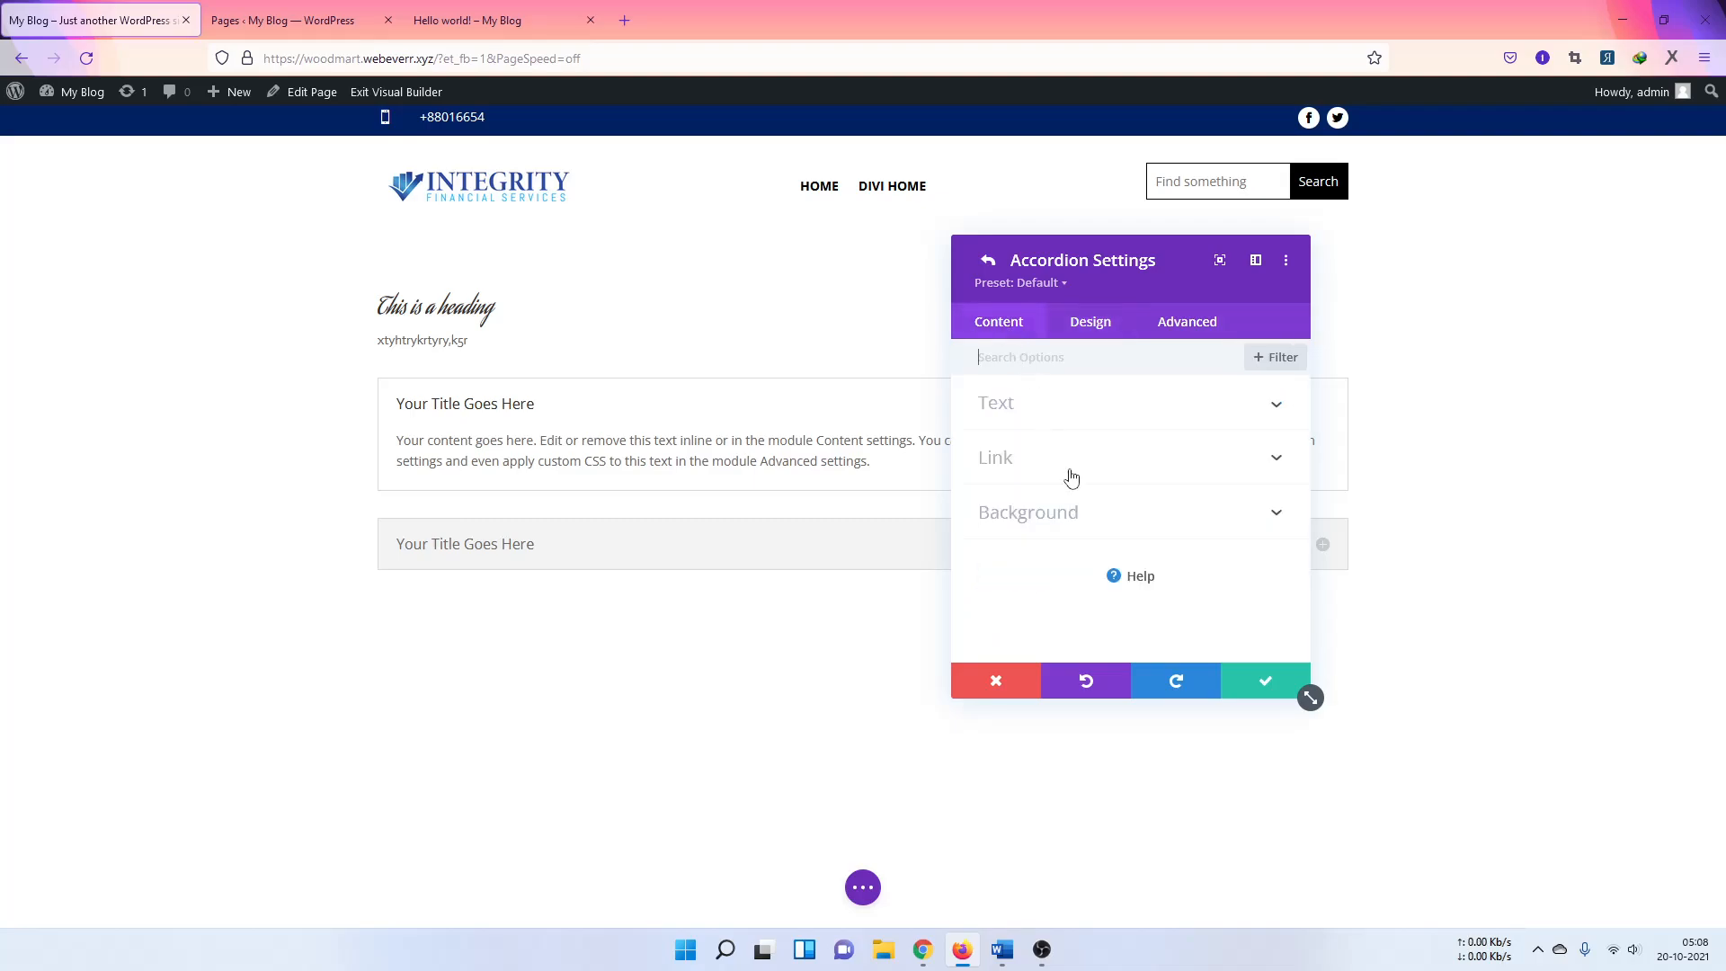
click(1085, 412)
scroll(1088, 449, down, 5)
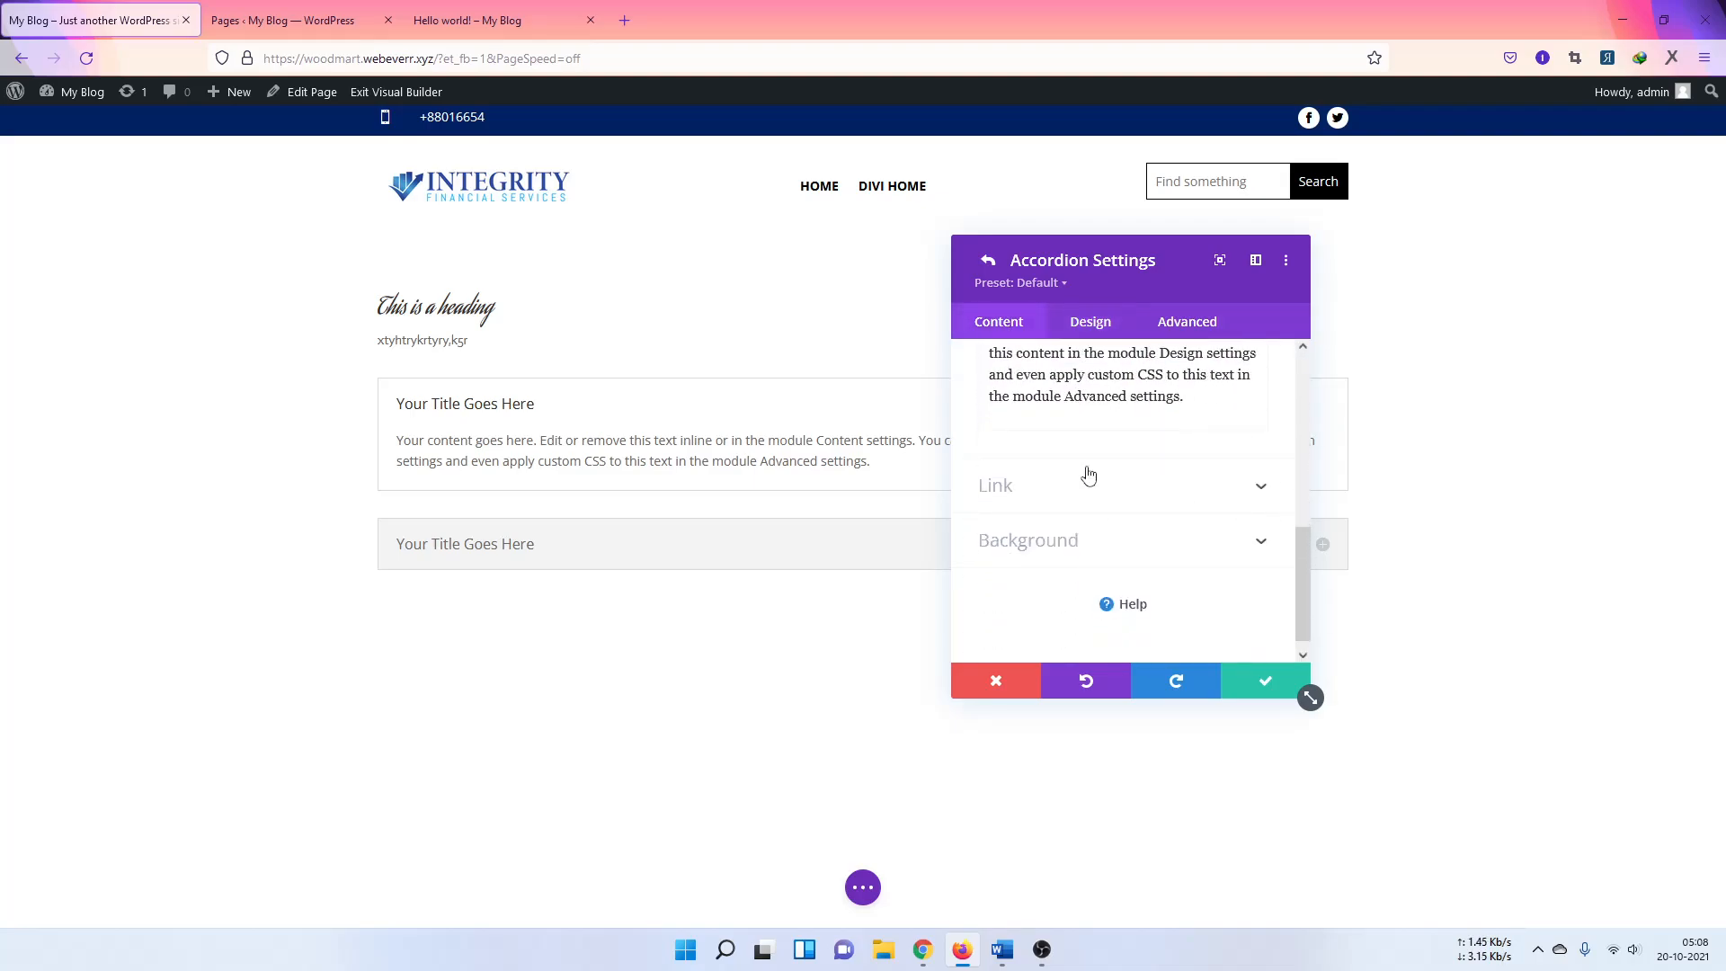
click(1090, 322)
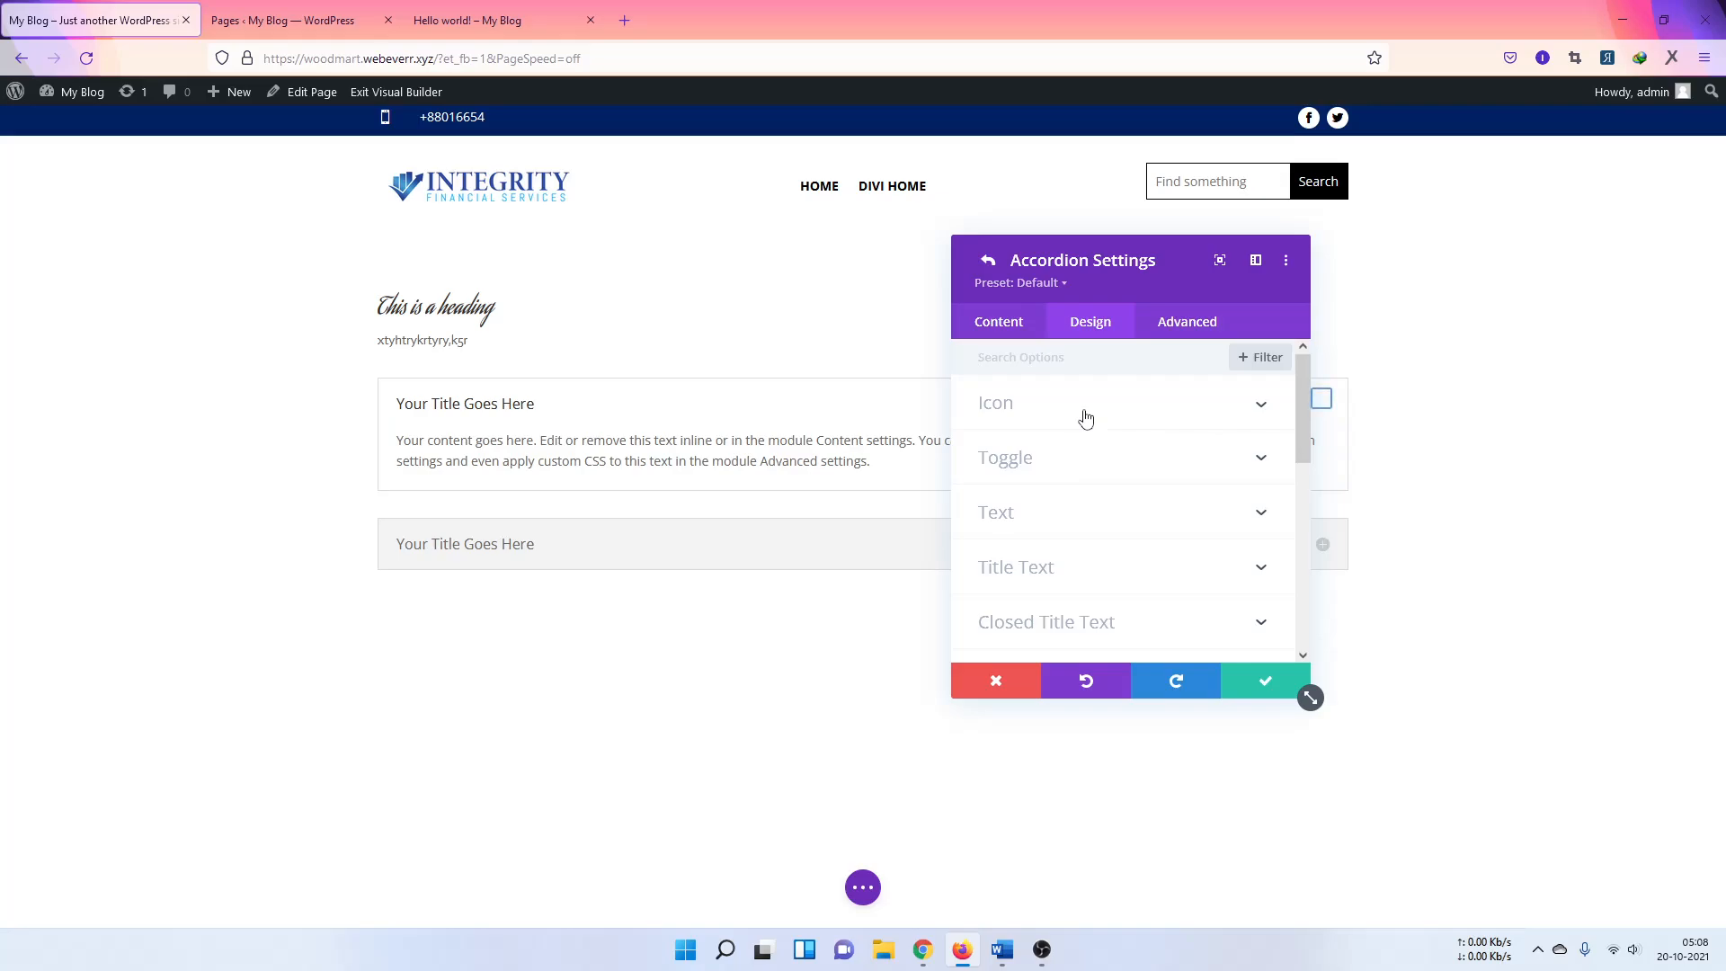
drag(1157, 265, 655, 202)
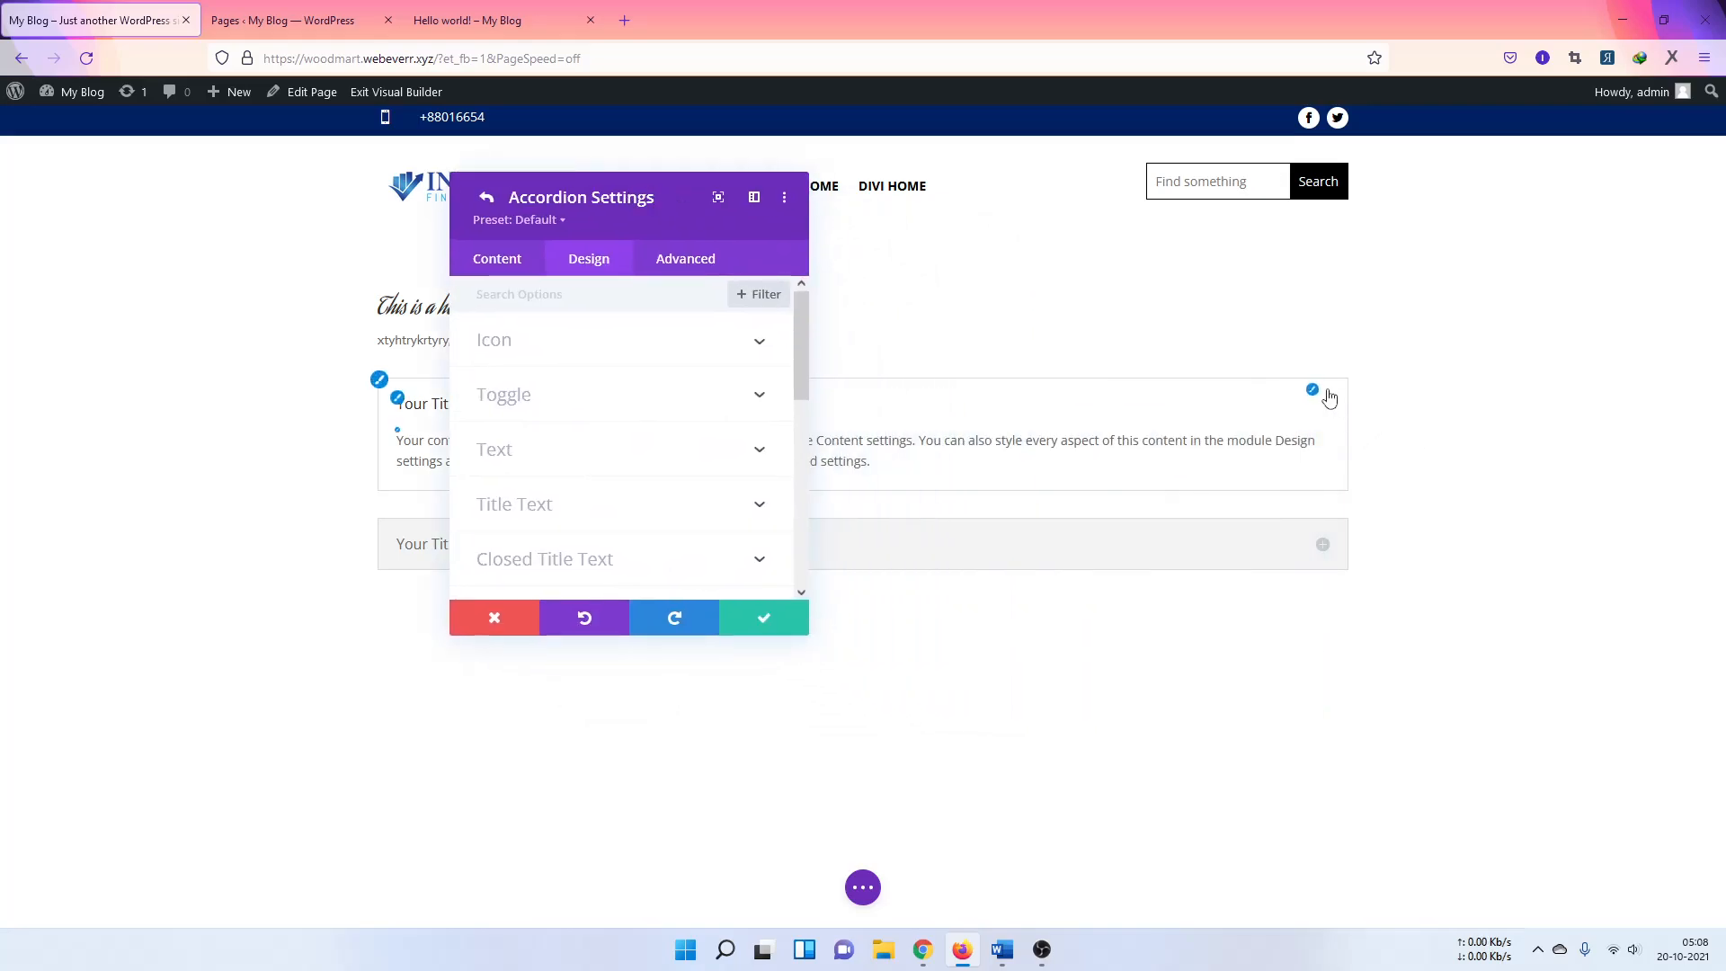
click(635, 341)
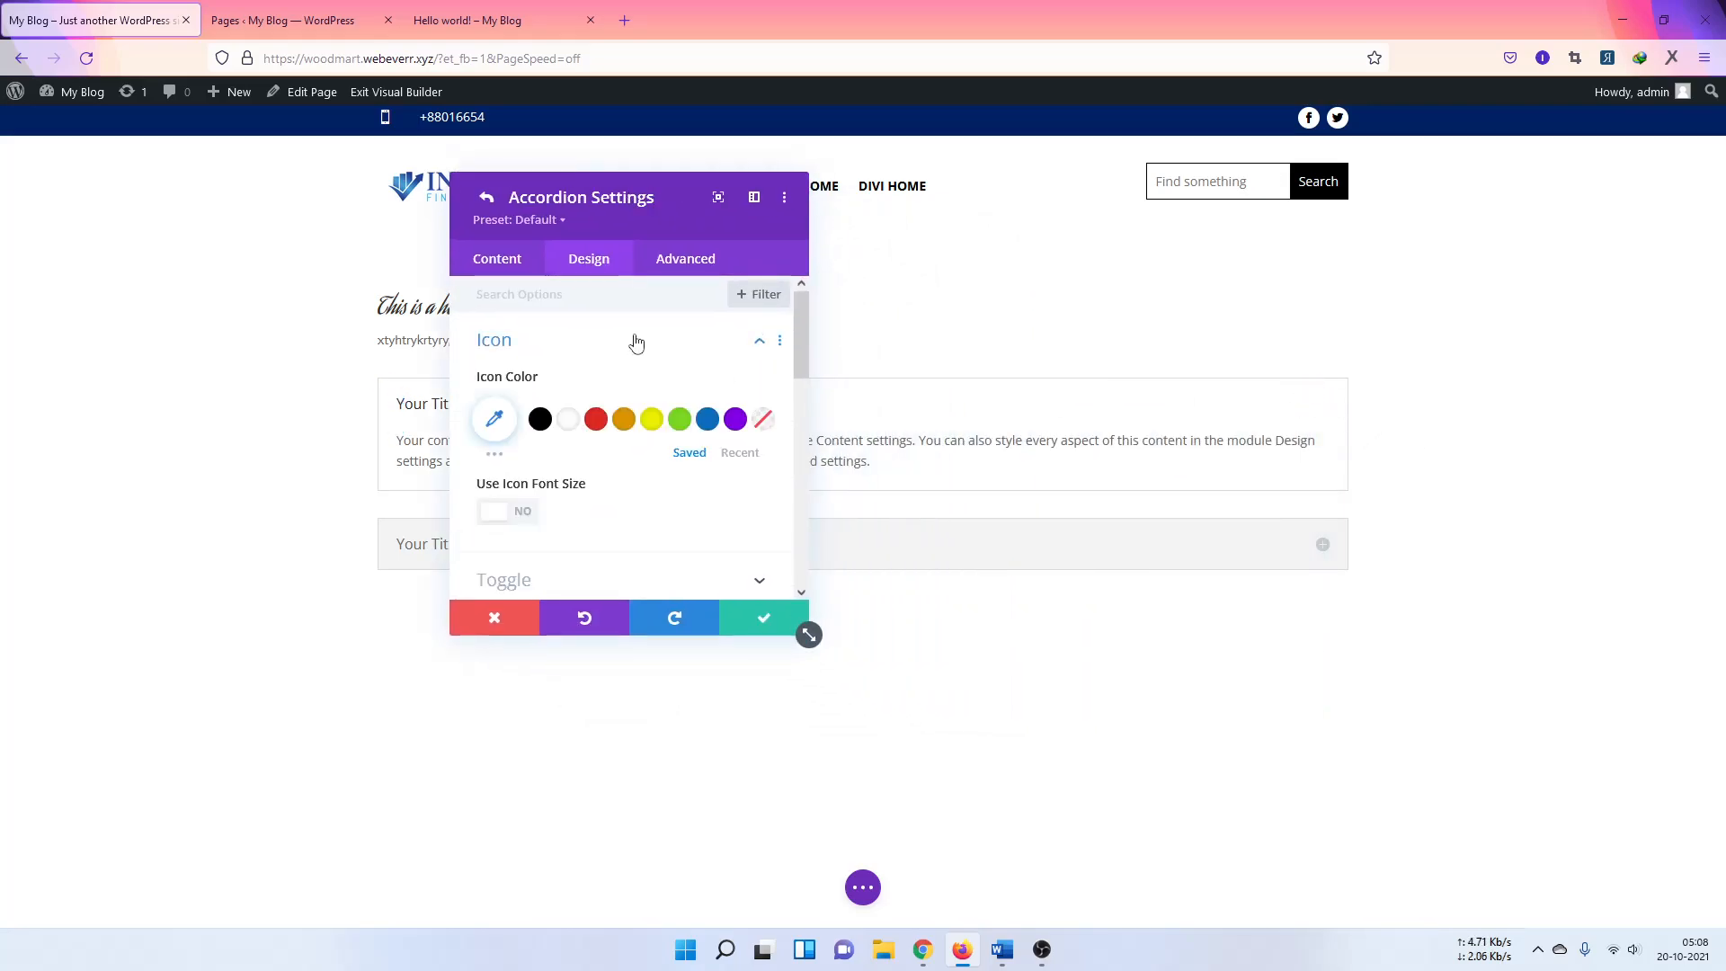
click(637, 343)
click(609, 395)
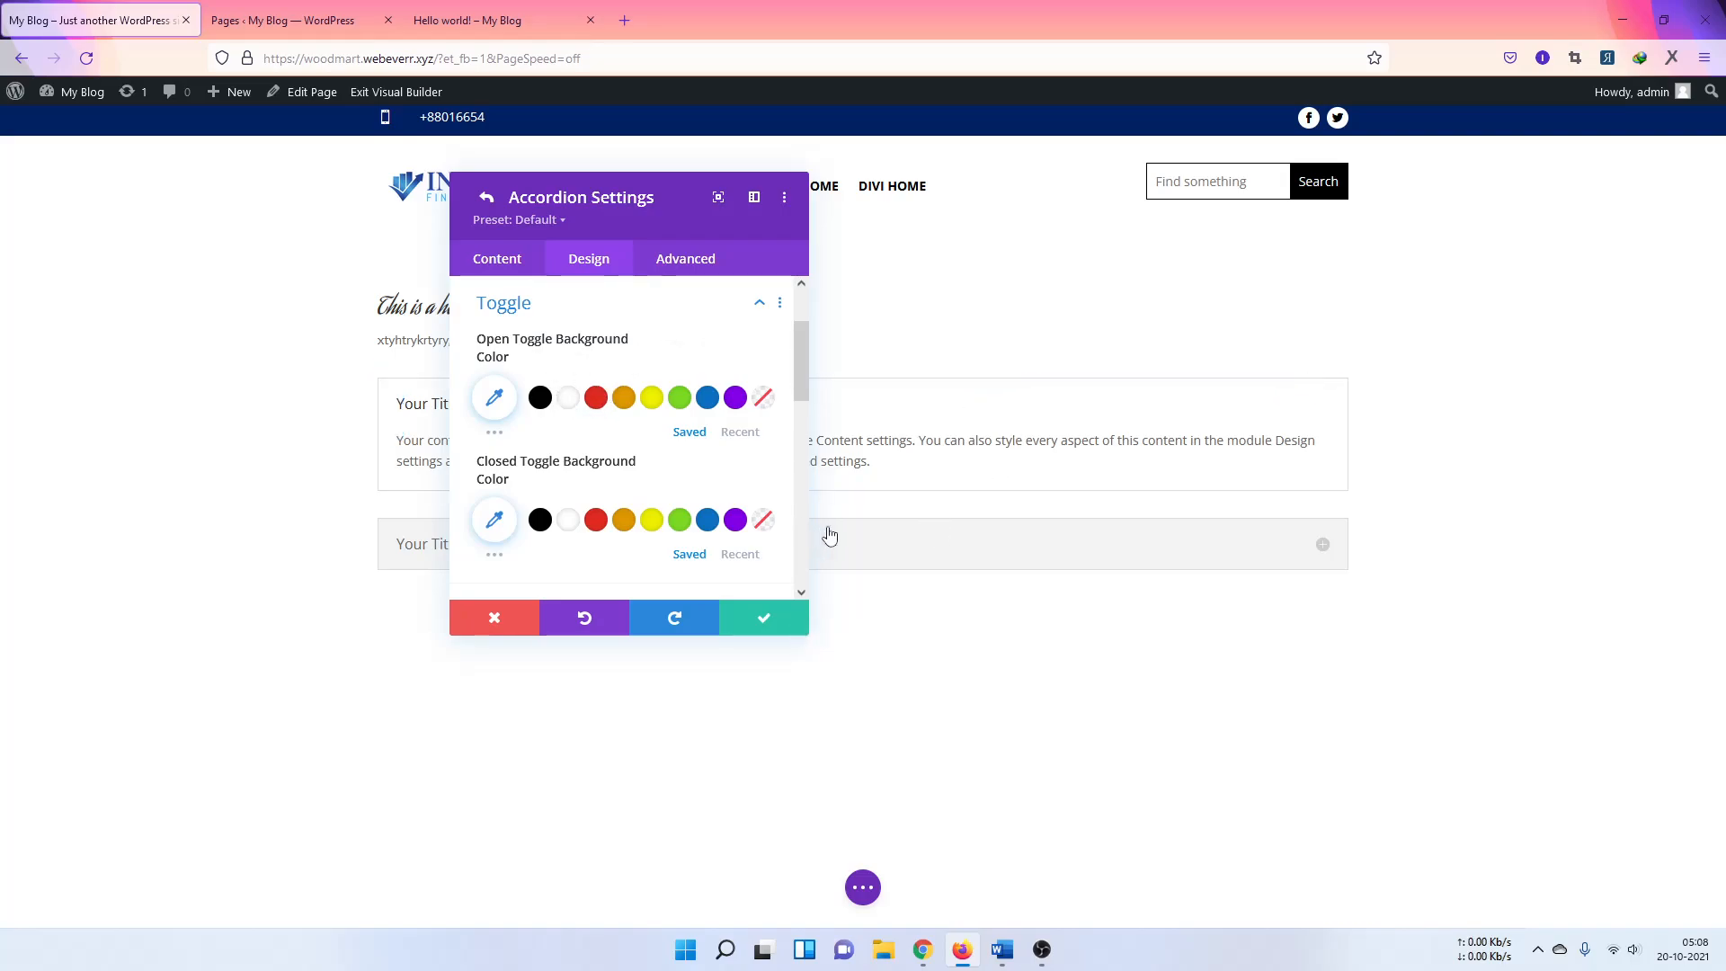
Step: Expand the second accordion item on the page, review the remaining design option groups, and close the accordion settings without saving
click(1323, 548)
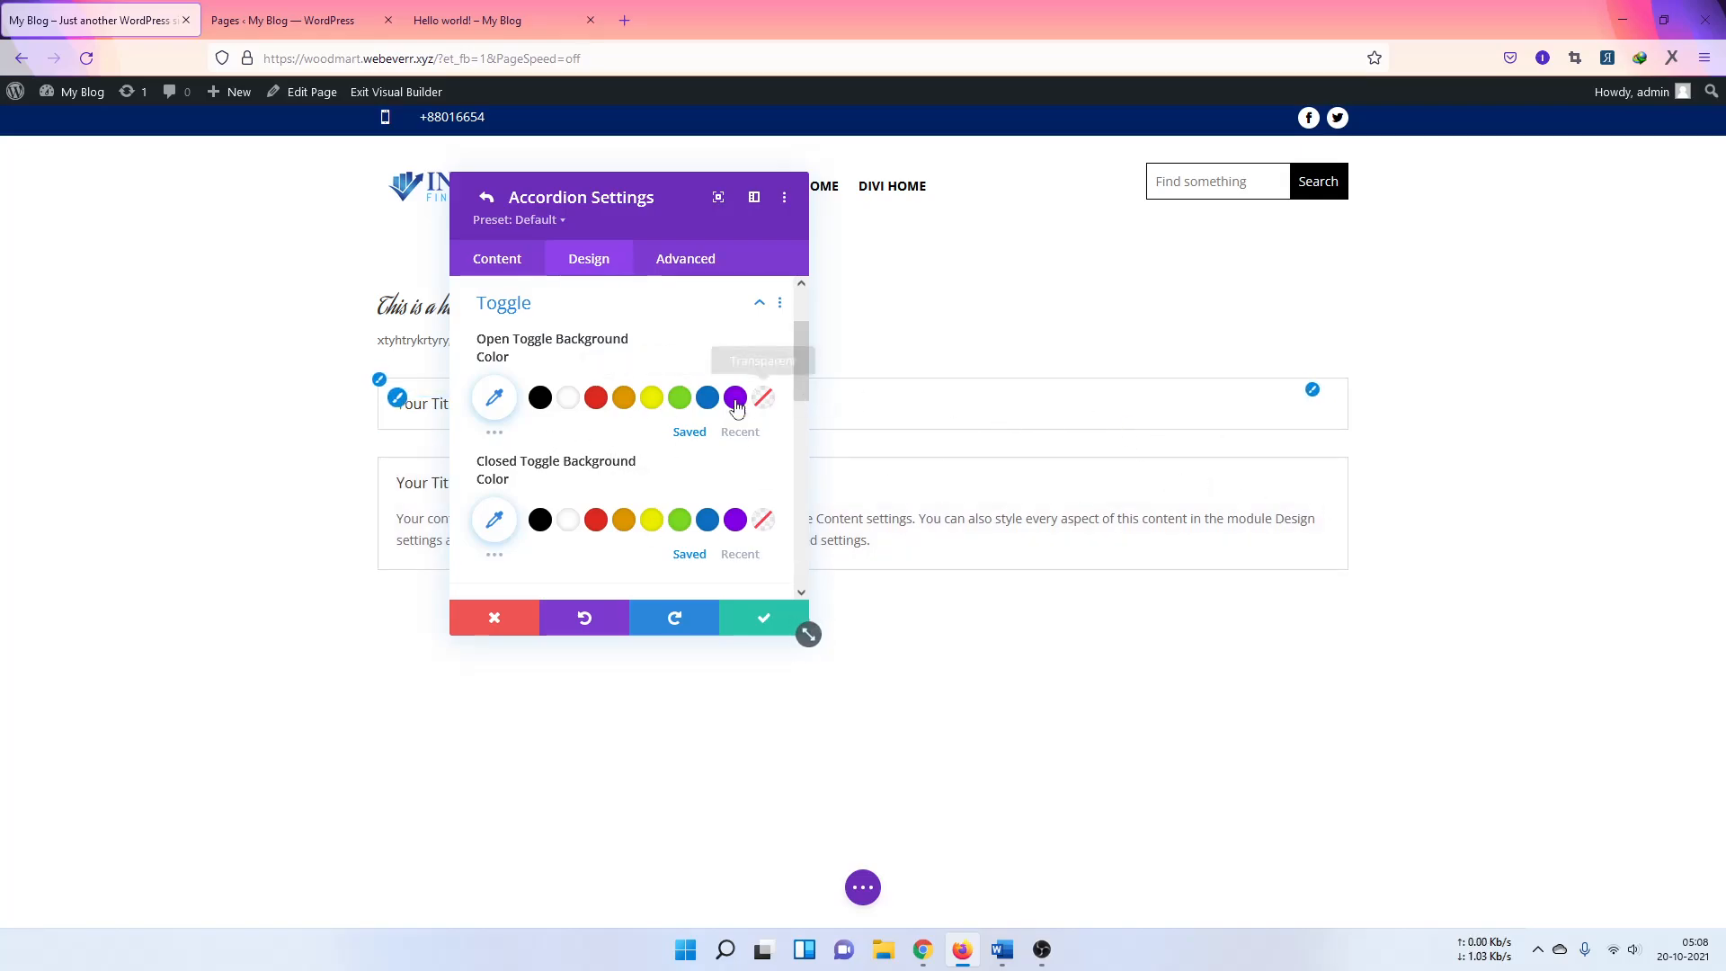
scroll(605, 485, down, 2)
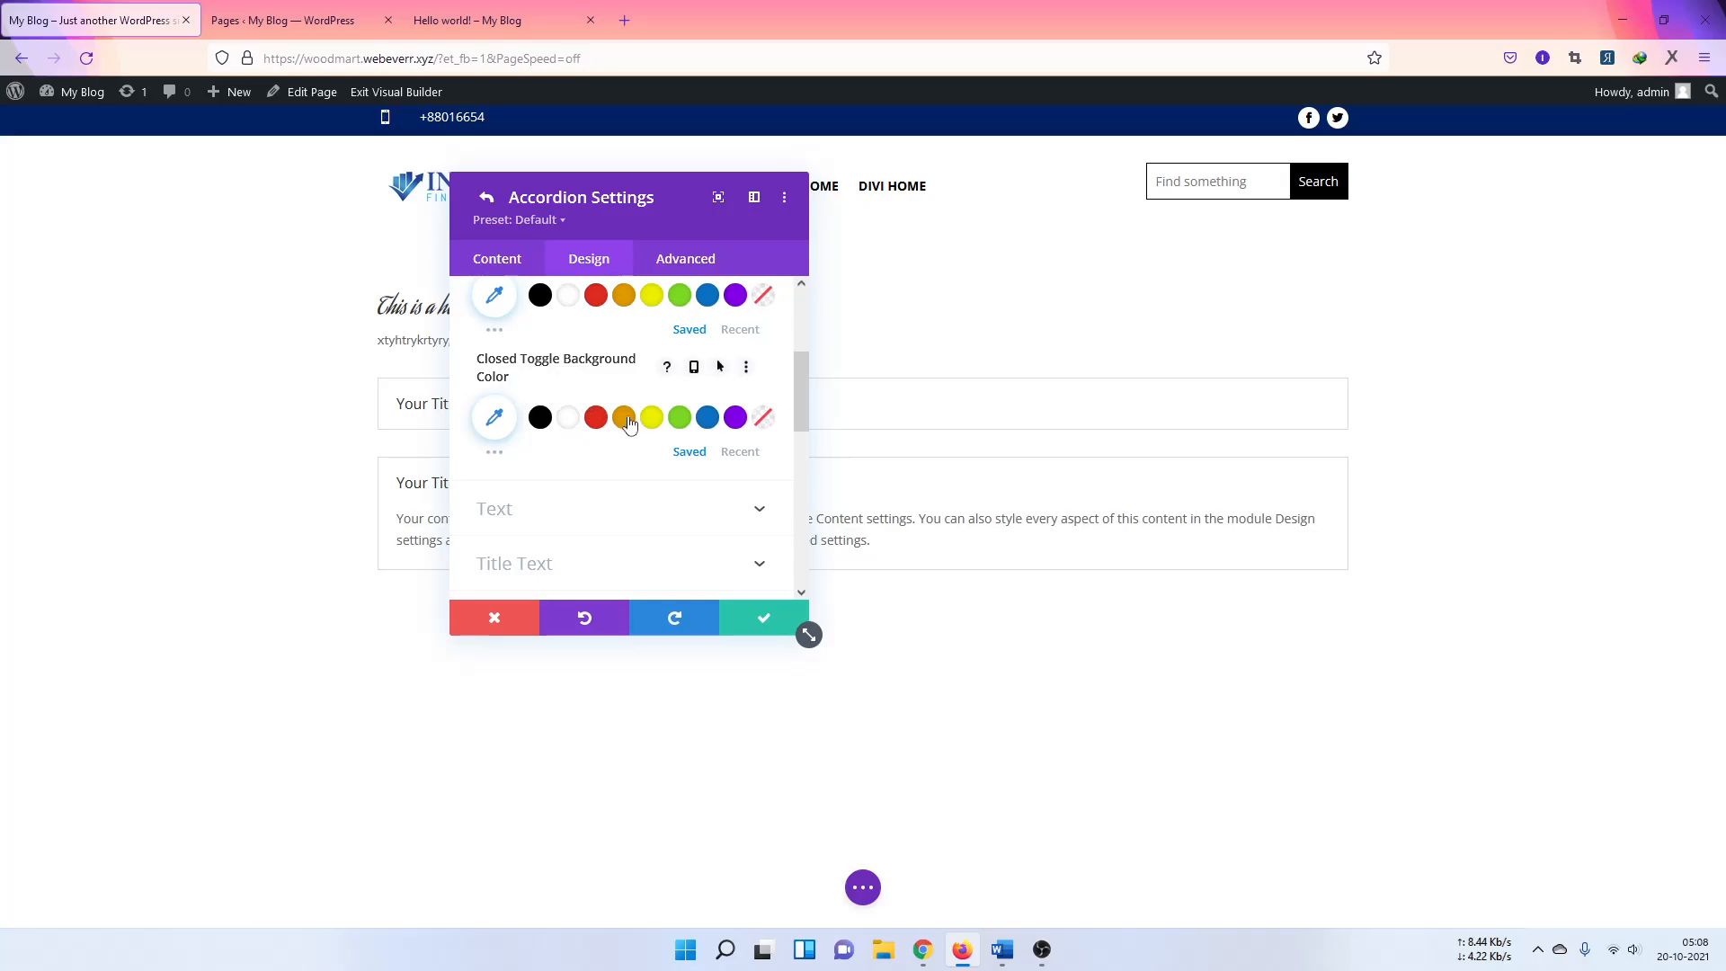
scroll(605, 517, down, 2)
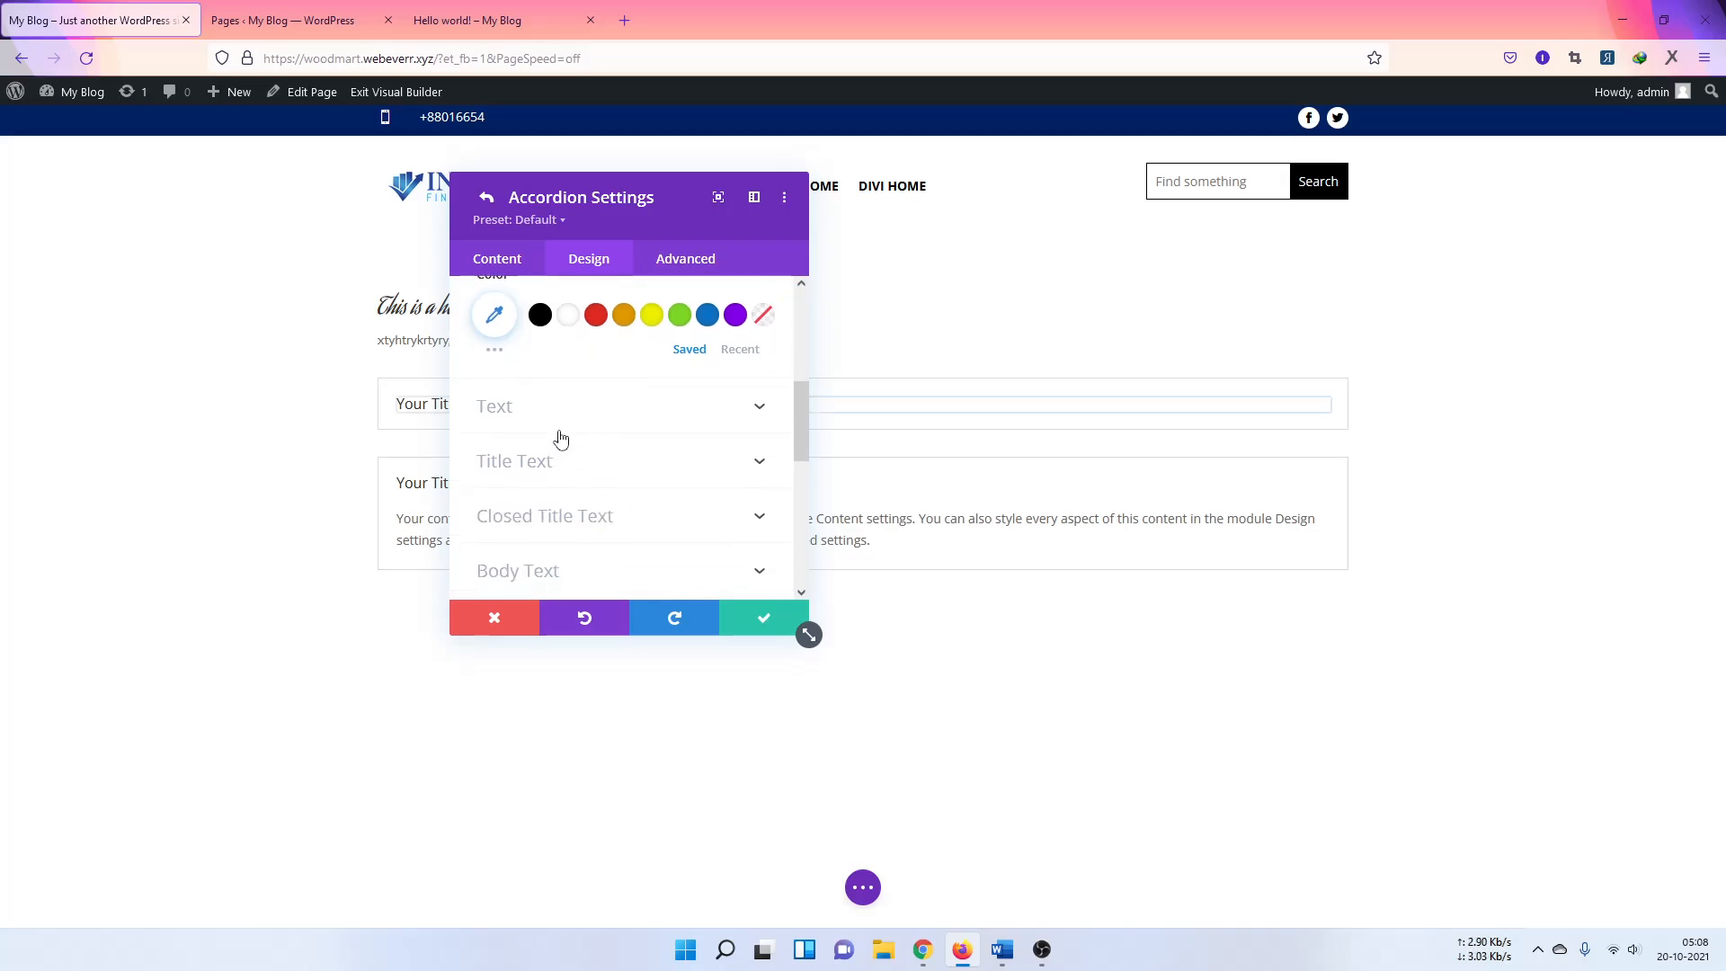
scroll(577, 526, down, 2)
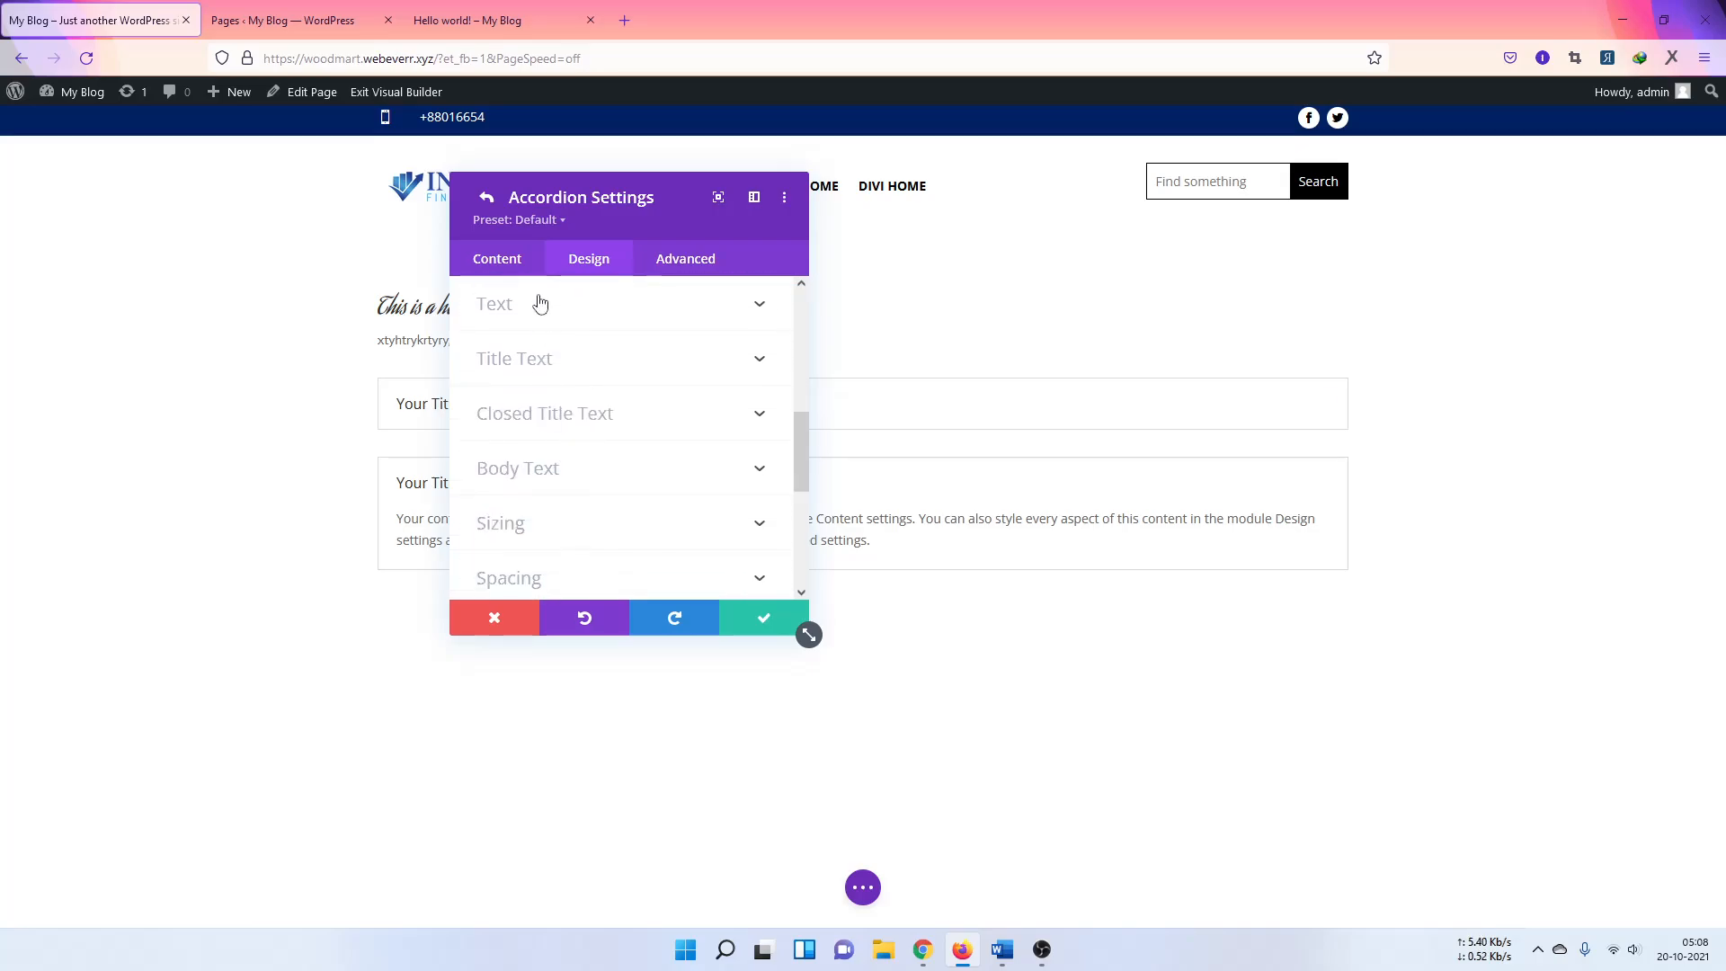
click(496, 259)
click(494, 619)
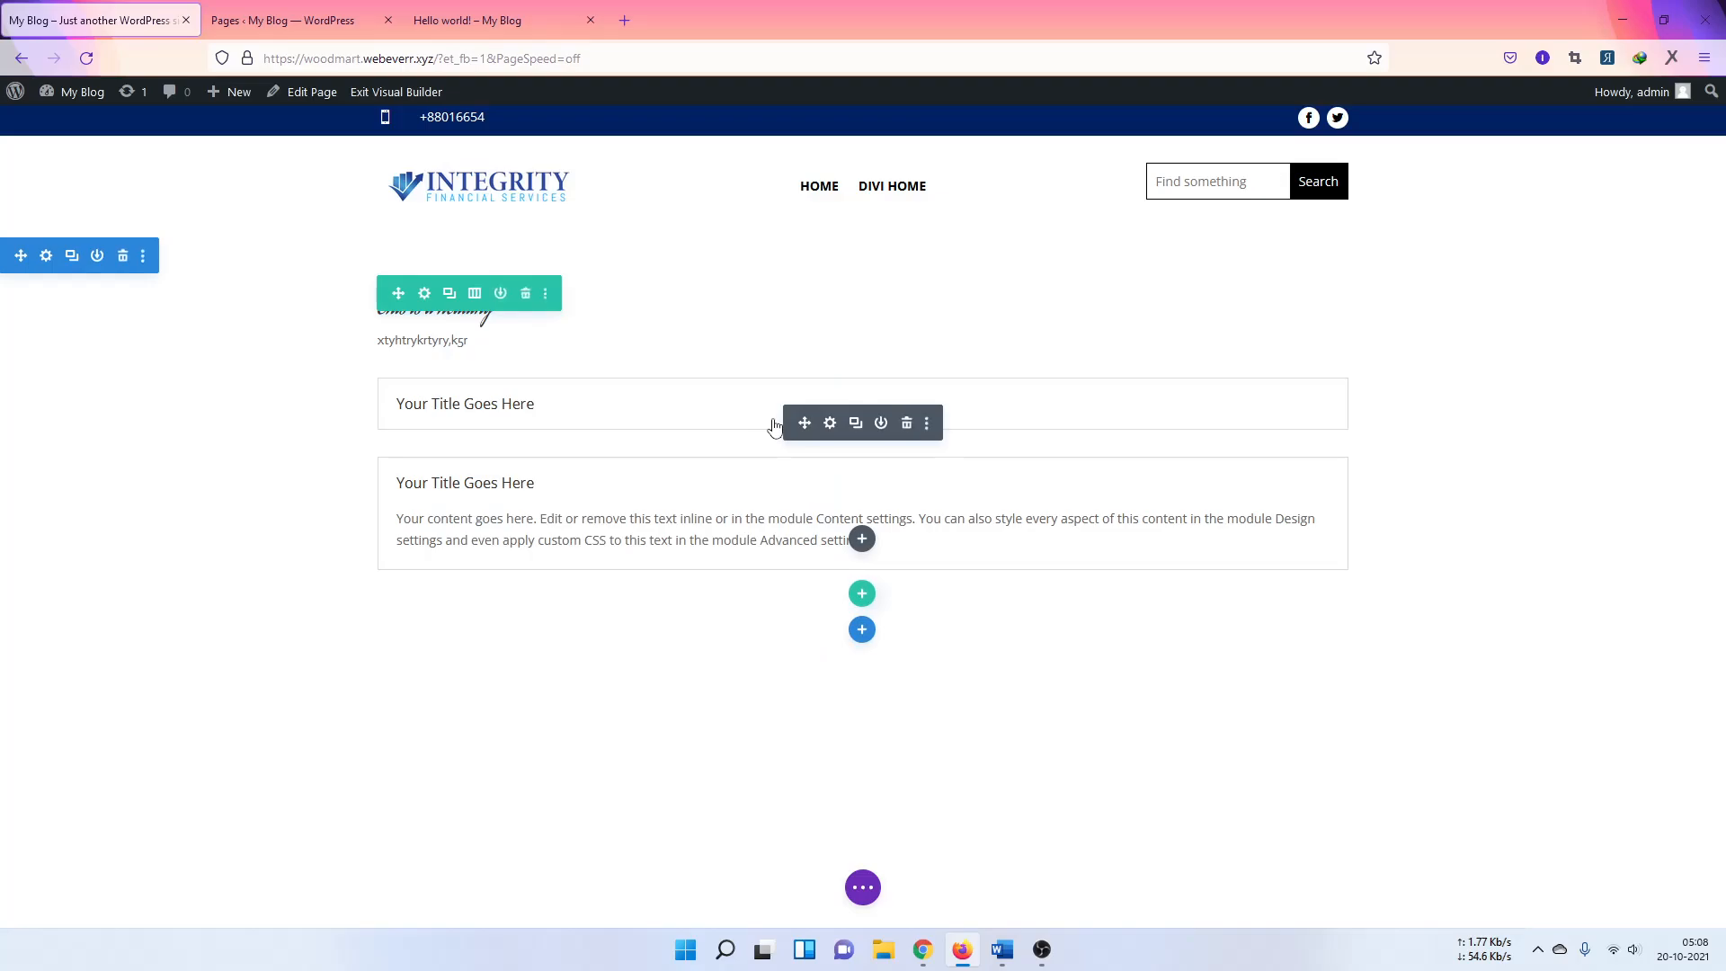
Step: Insert a Bar Counters module directly below the accordion
click(862, 540)
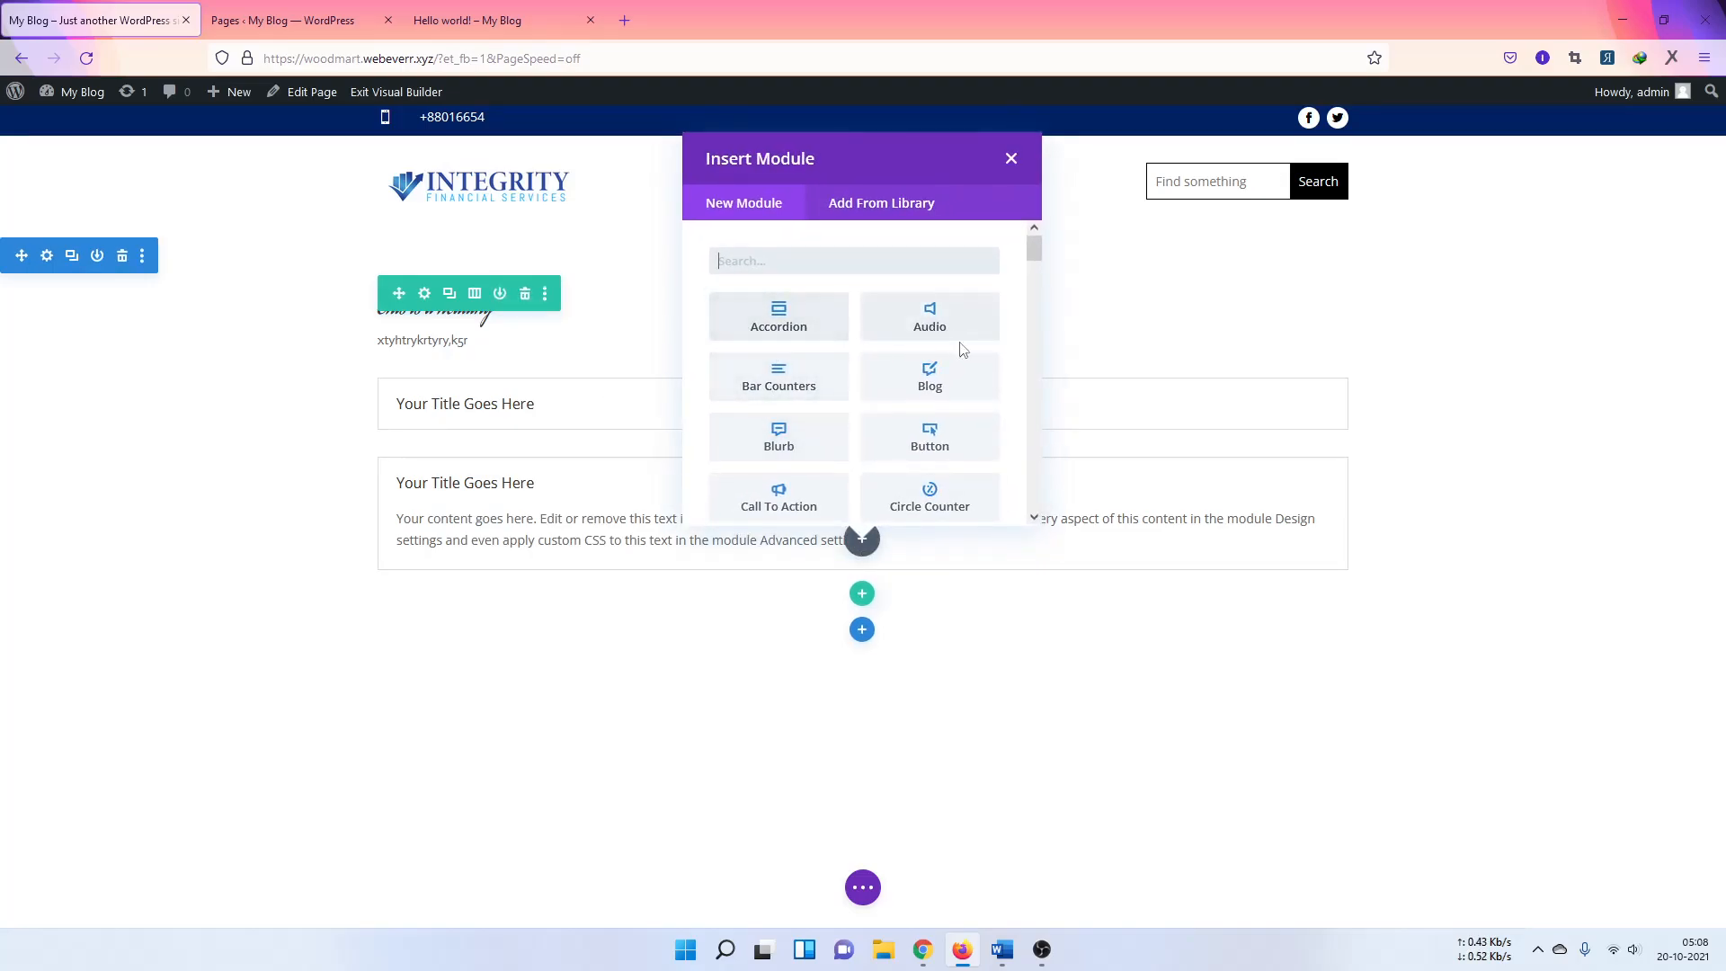
click(774, 390)
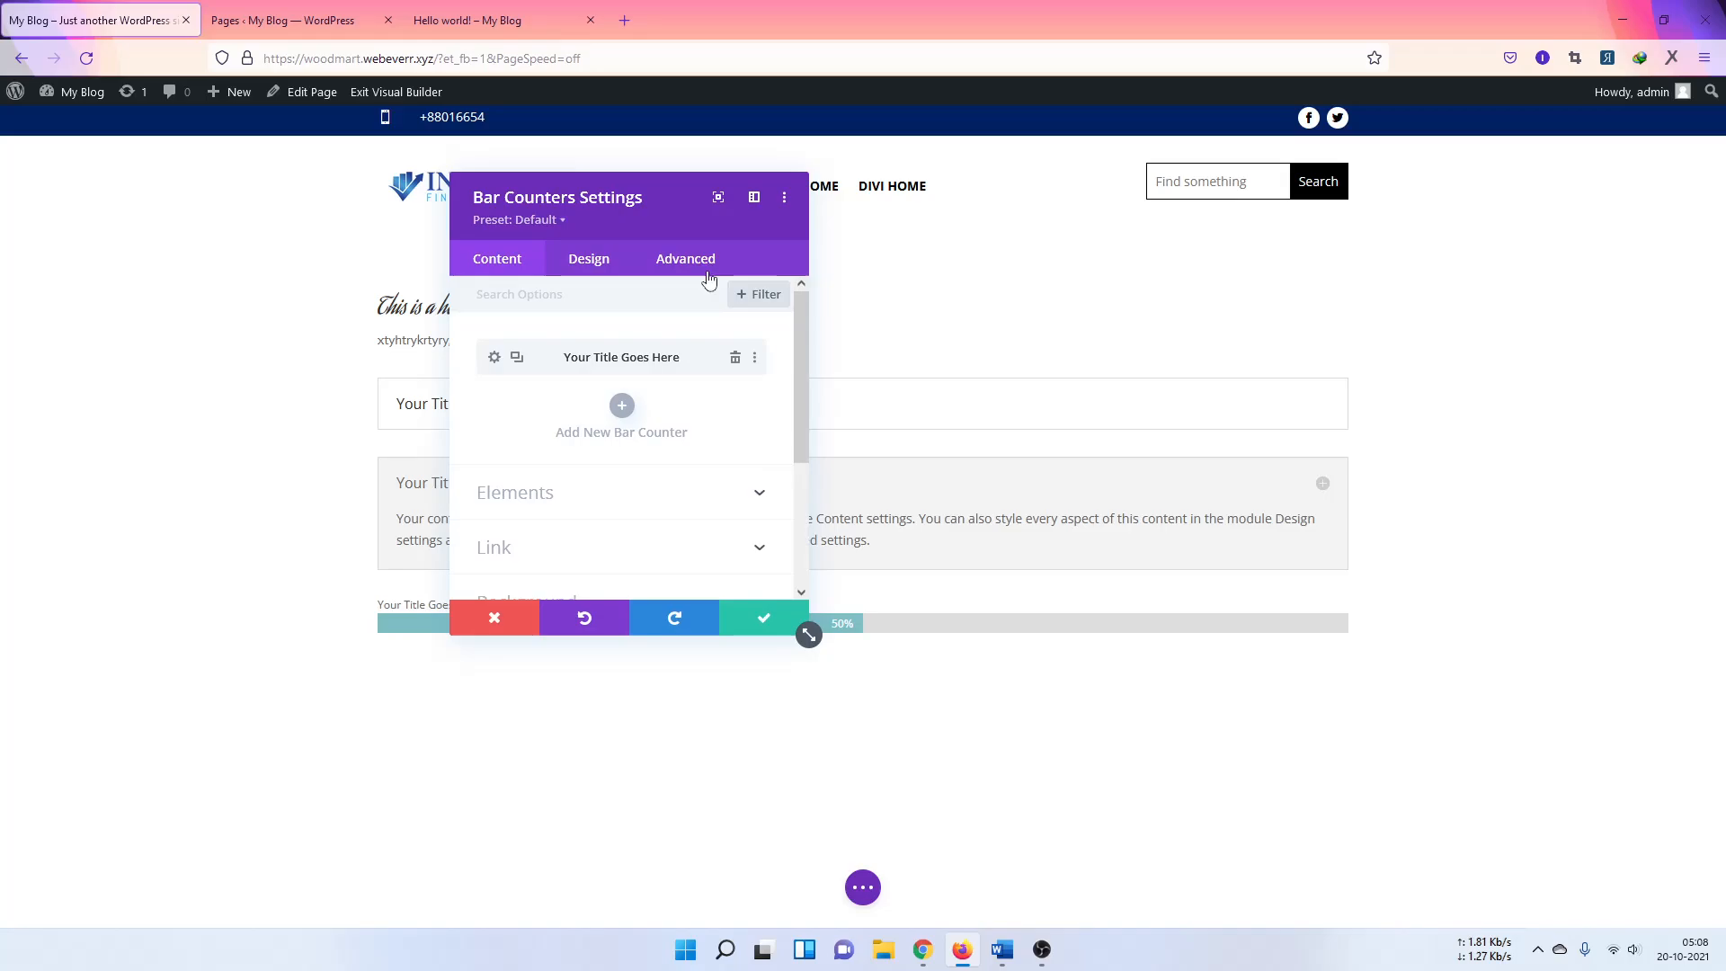
Step: Try adding a second bar counter with its percent set to 60, and discard the Bar Counters changes
drag(742, 231, 1448, 205)
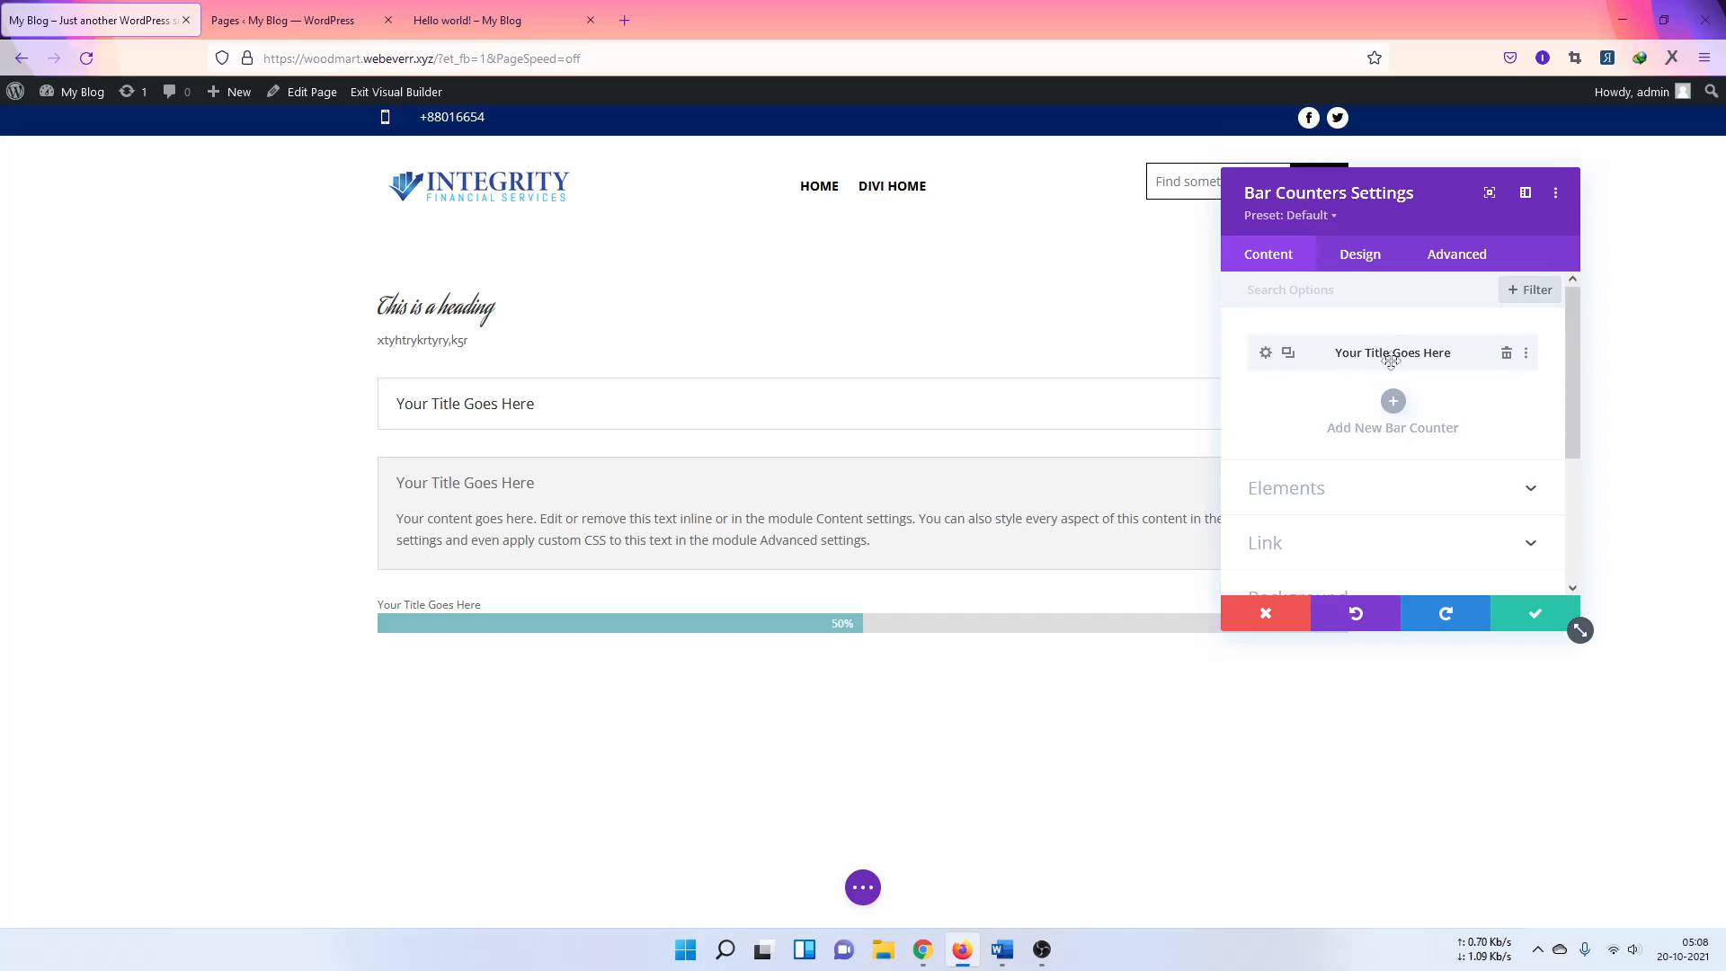
click(1394, 402)
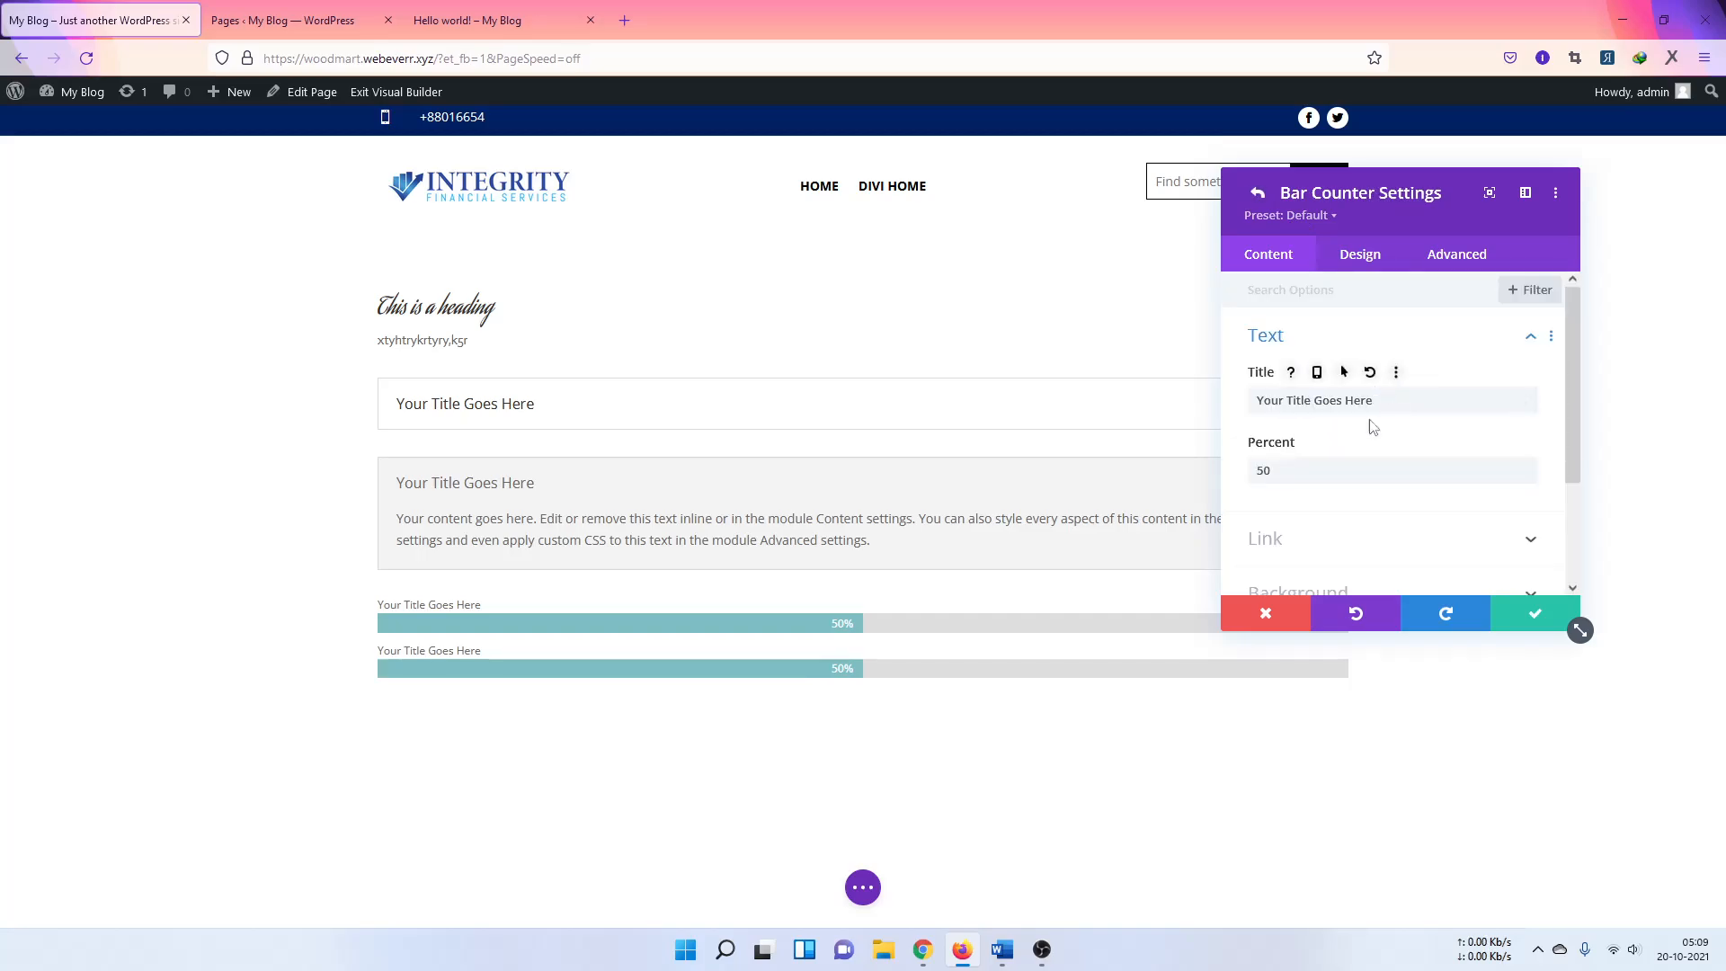
scroll(1357, 431, down, 3)
scroll(1325, 448, up, 2)
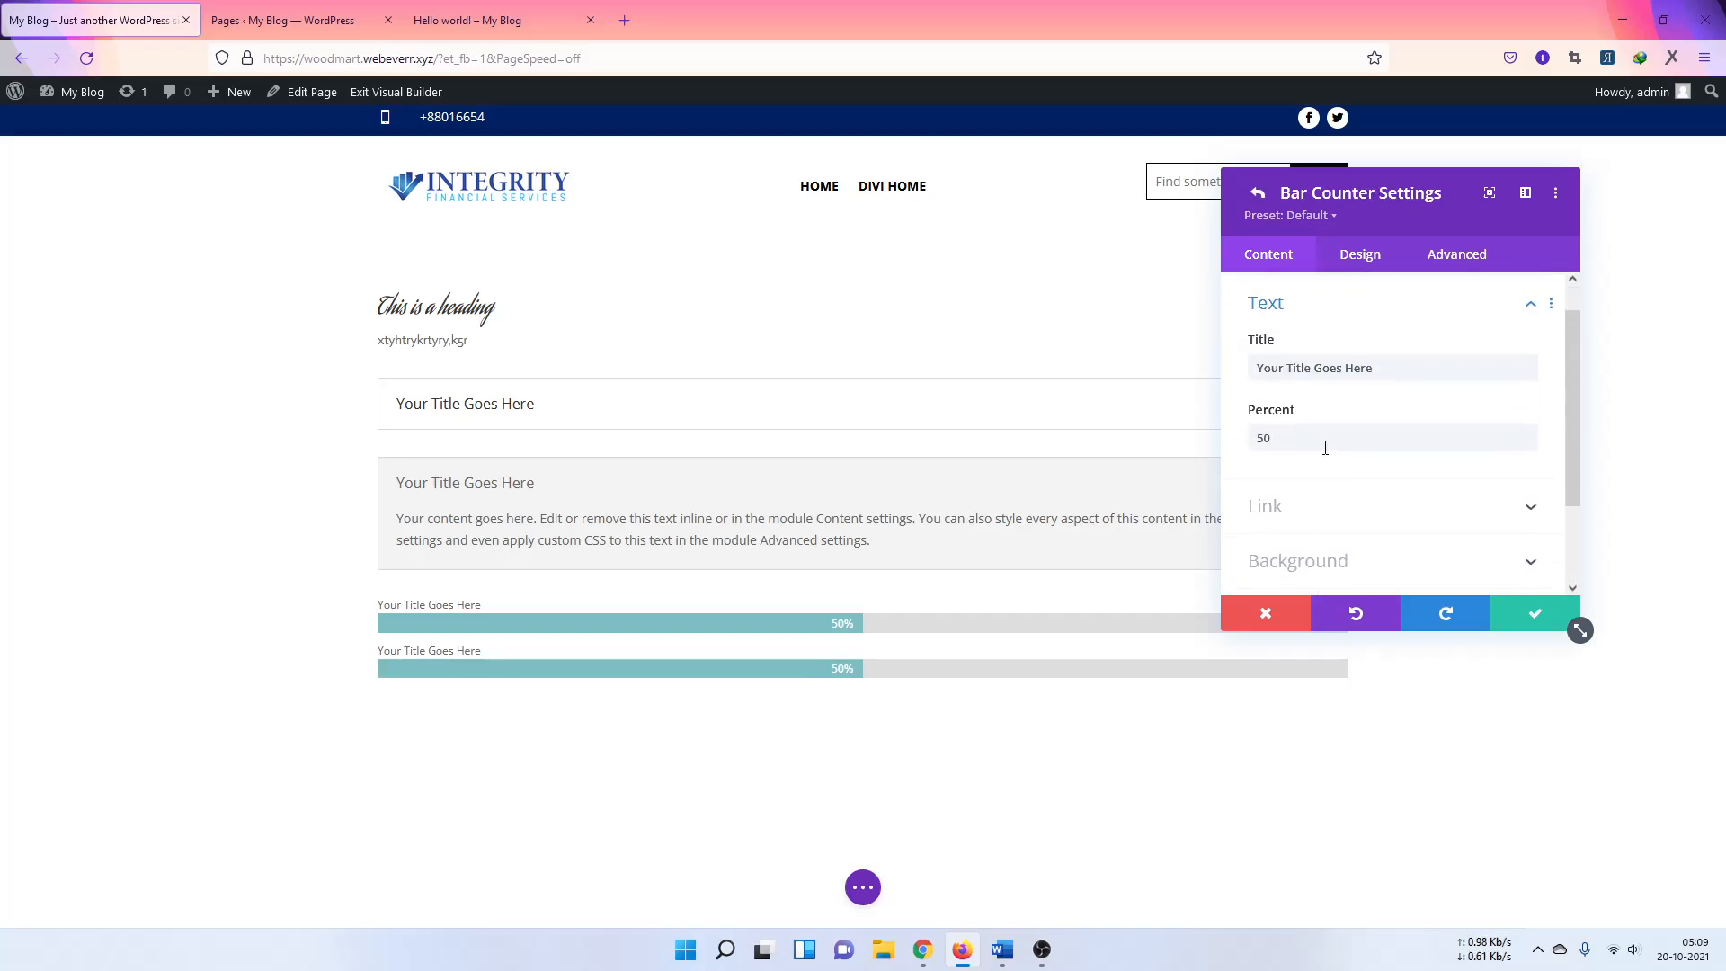
drag(1325, 448, 1249, 440)
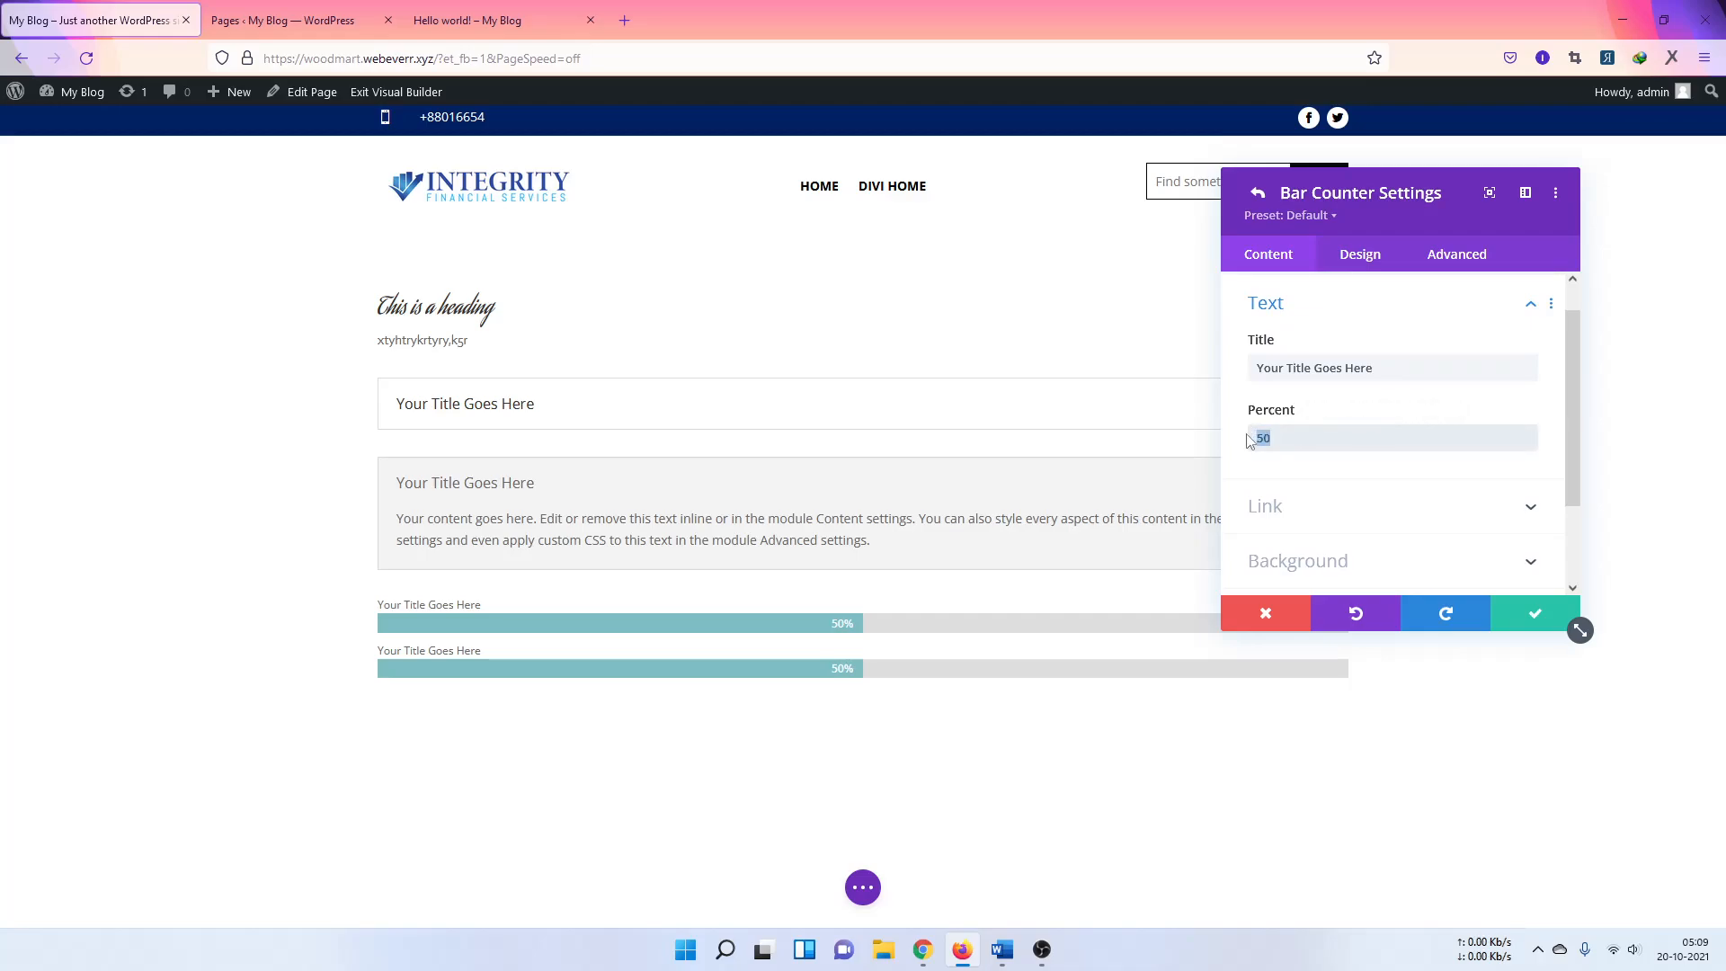
text(60)
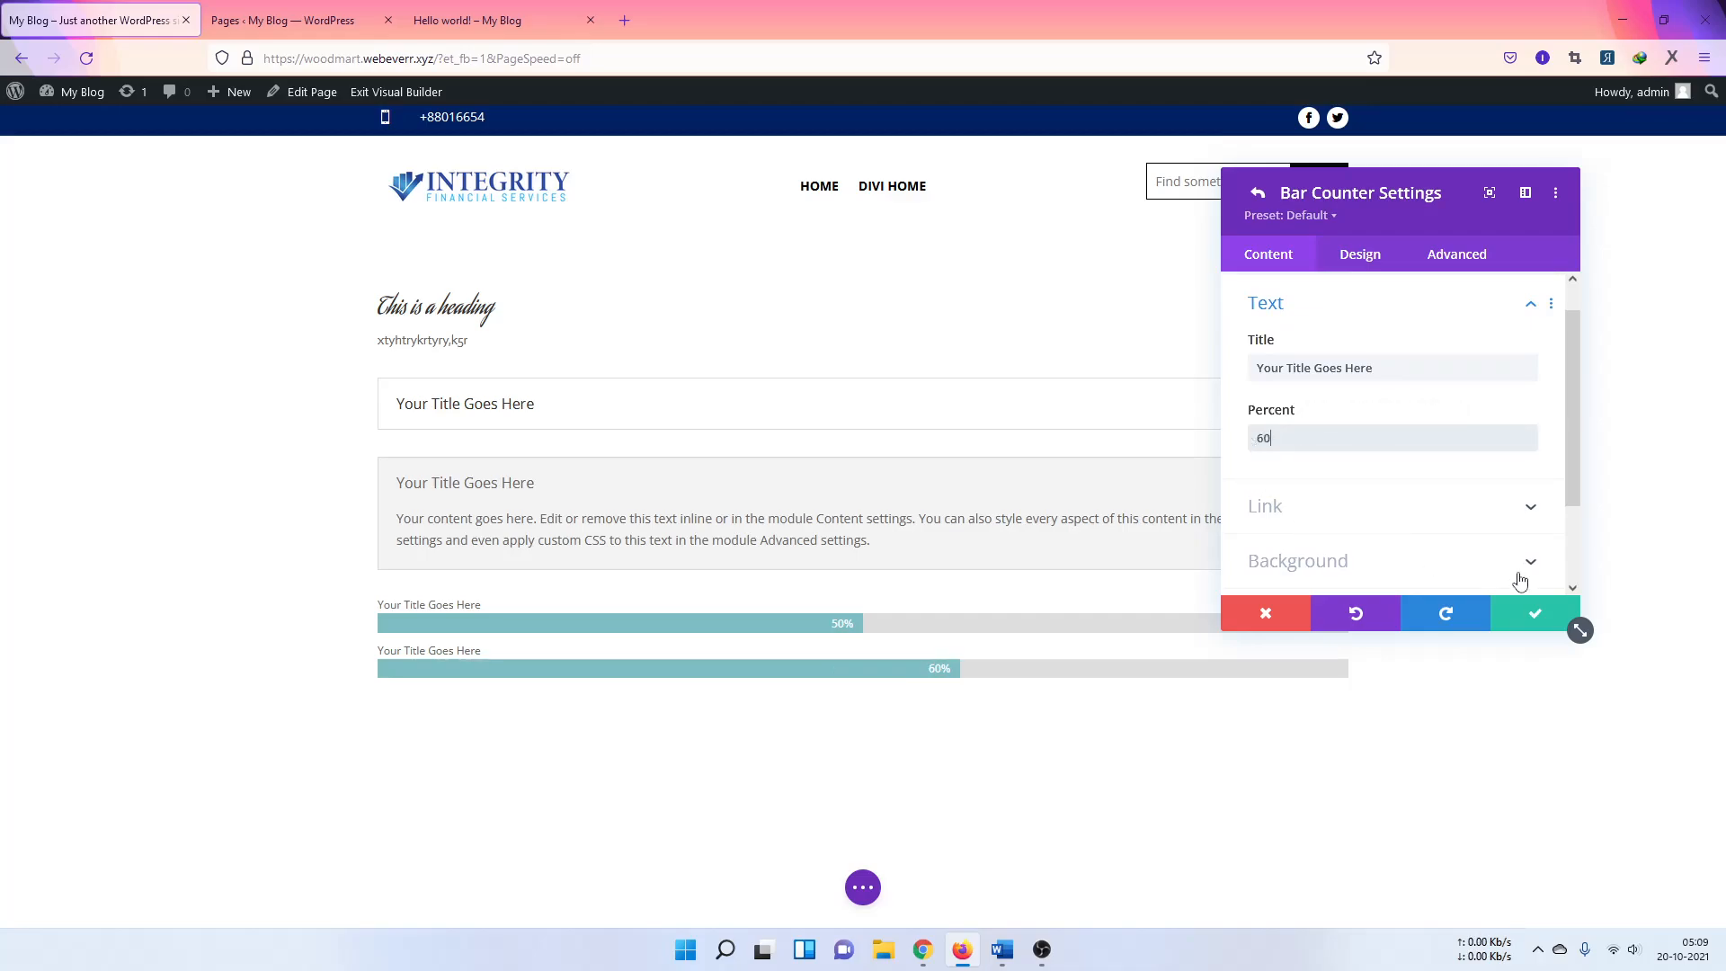
click(1258, 192)
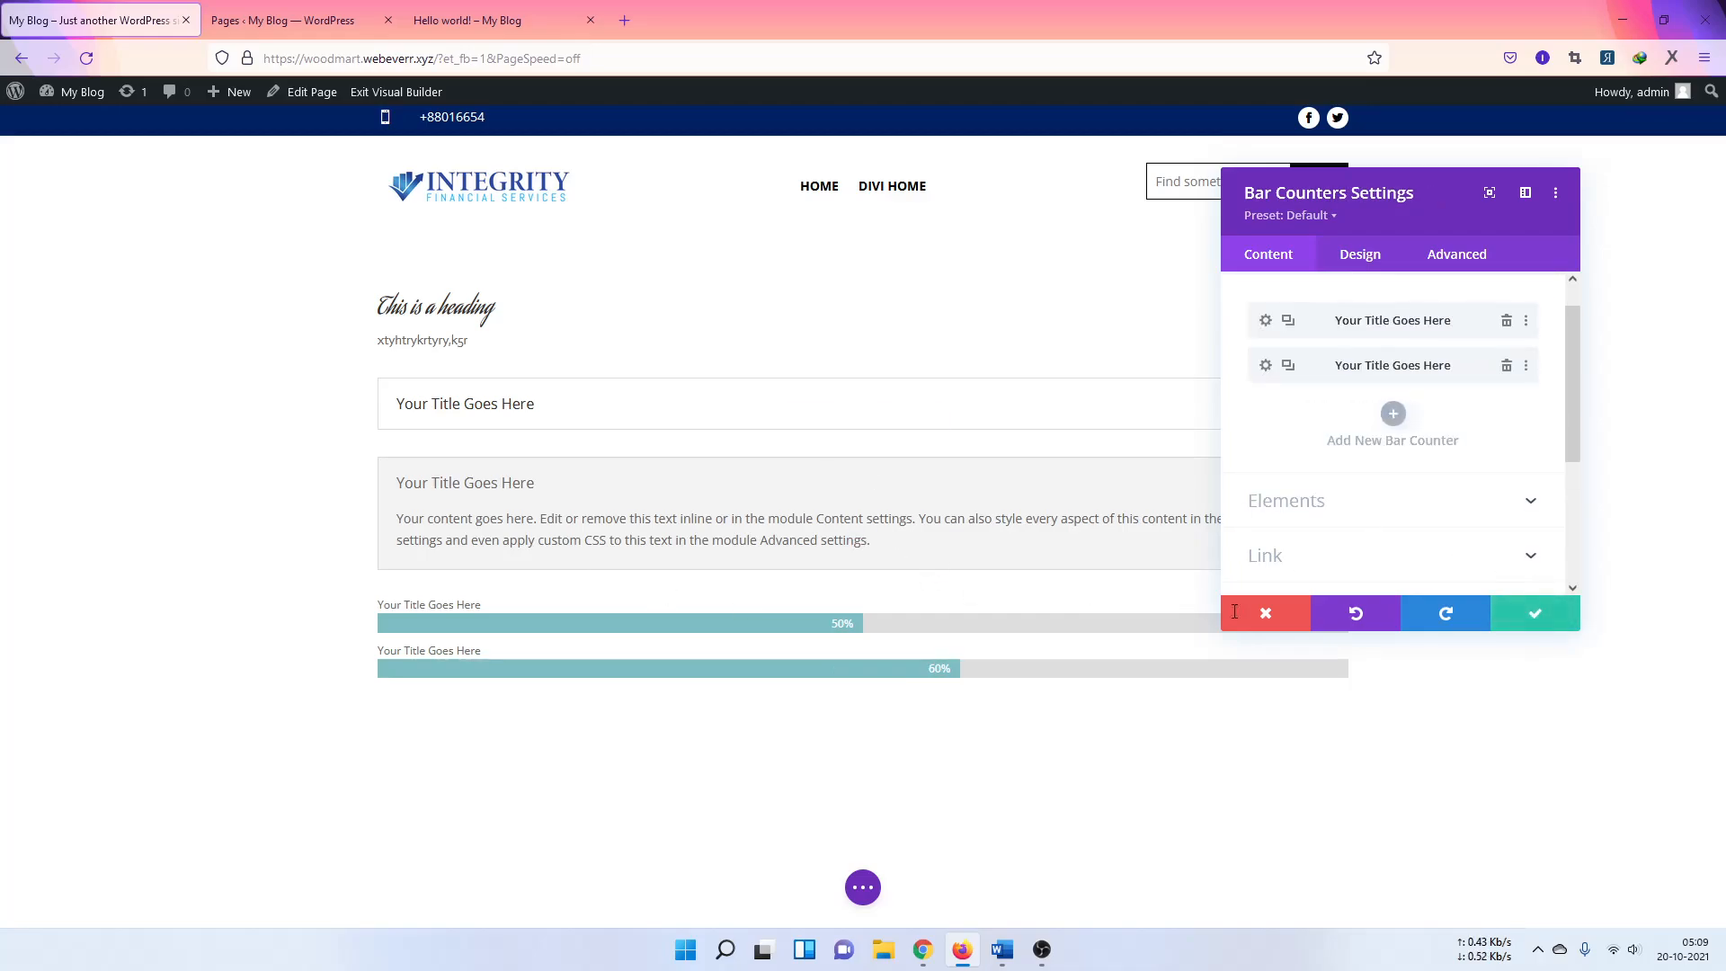
click(1263, 612)
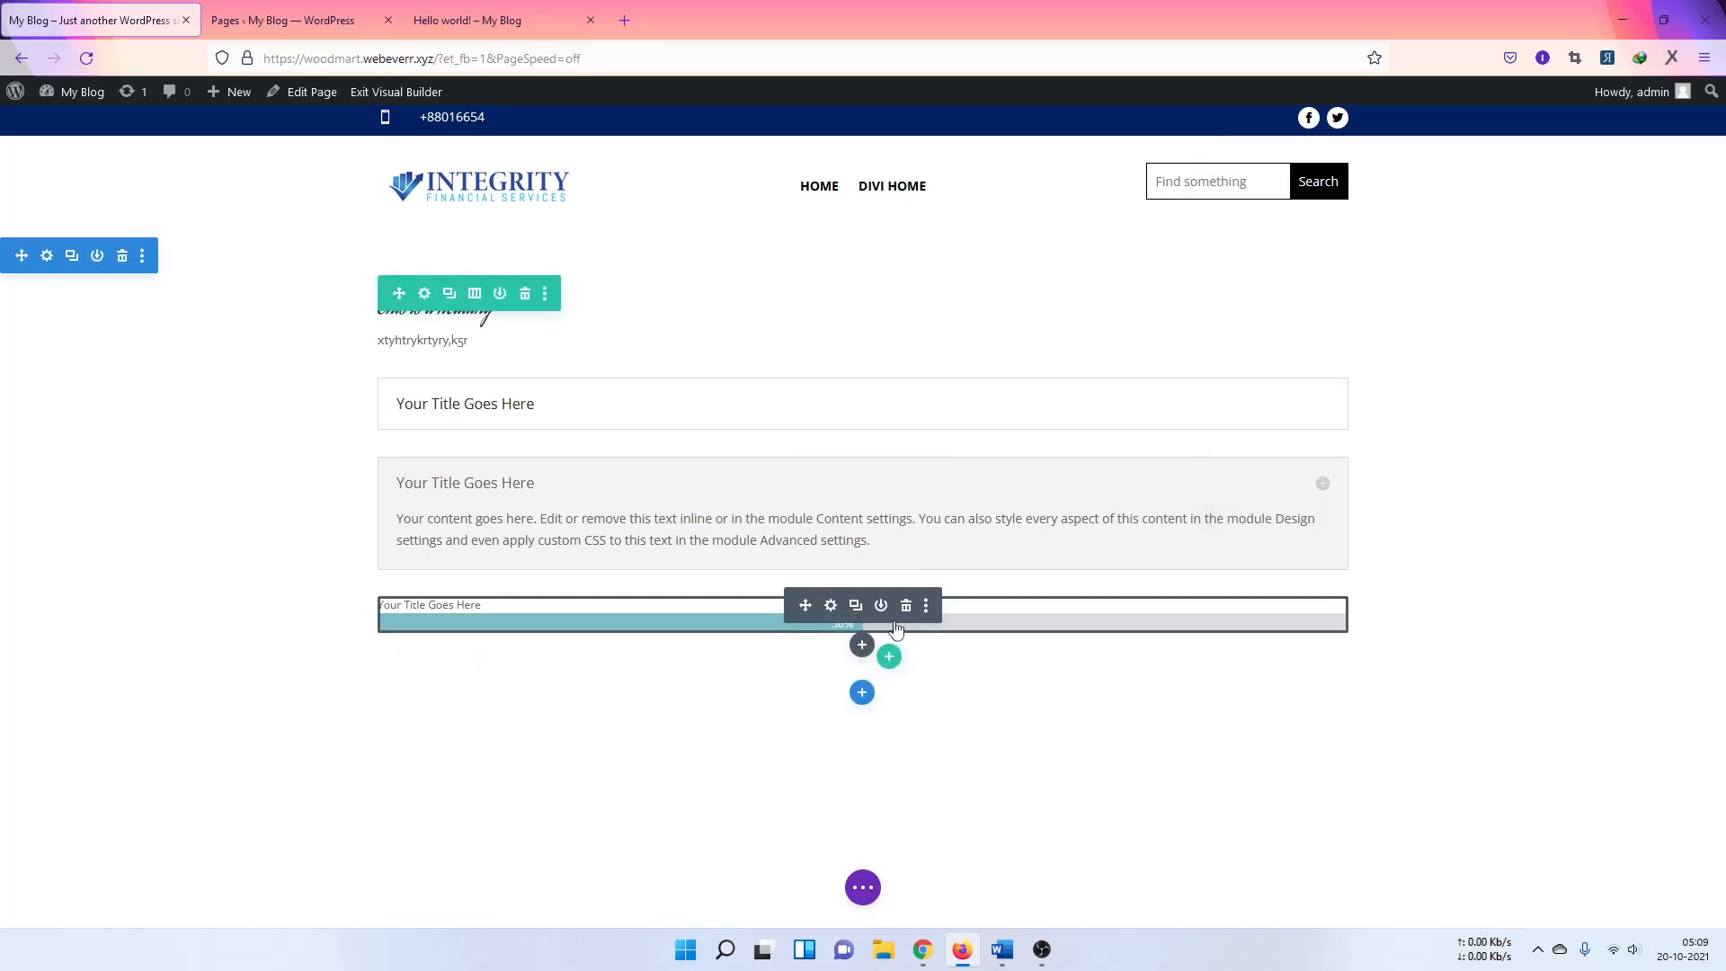
Step: Delete the Bar Counters and Accordion modules, and insert a Blurb module below the heading text
click(906, 607)
click(906, 422)
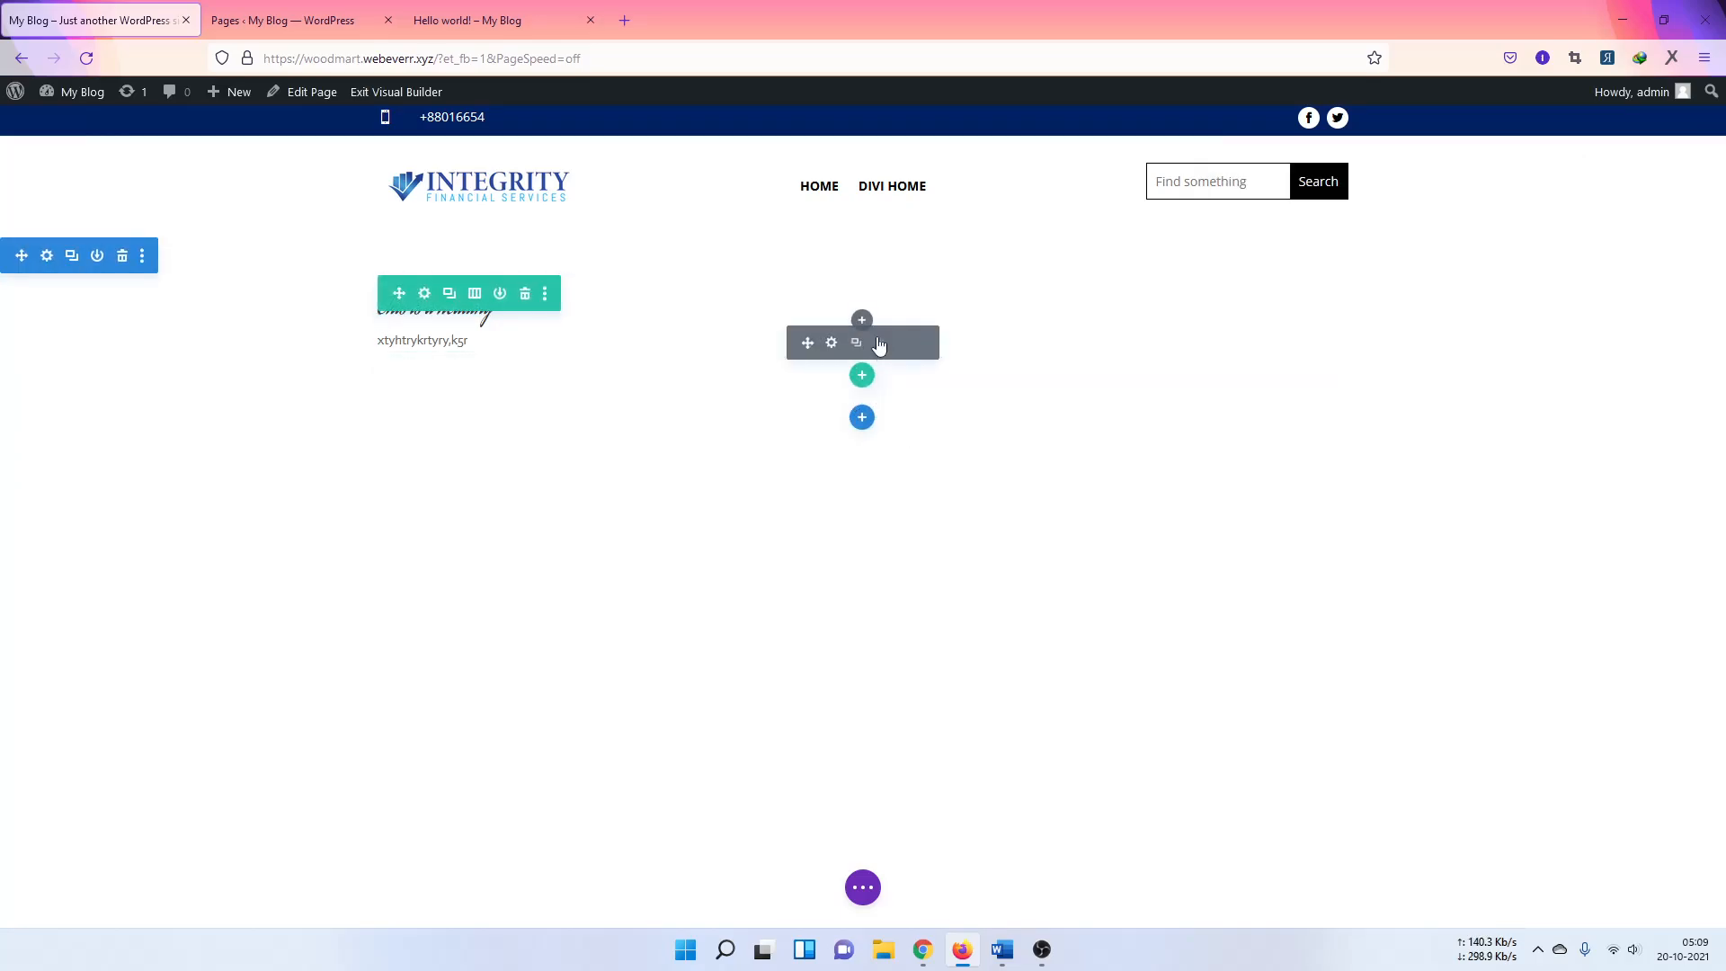
click(862, 321)
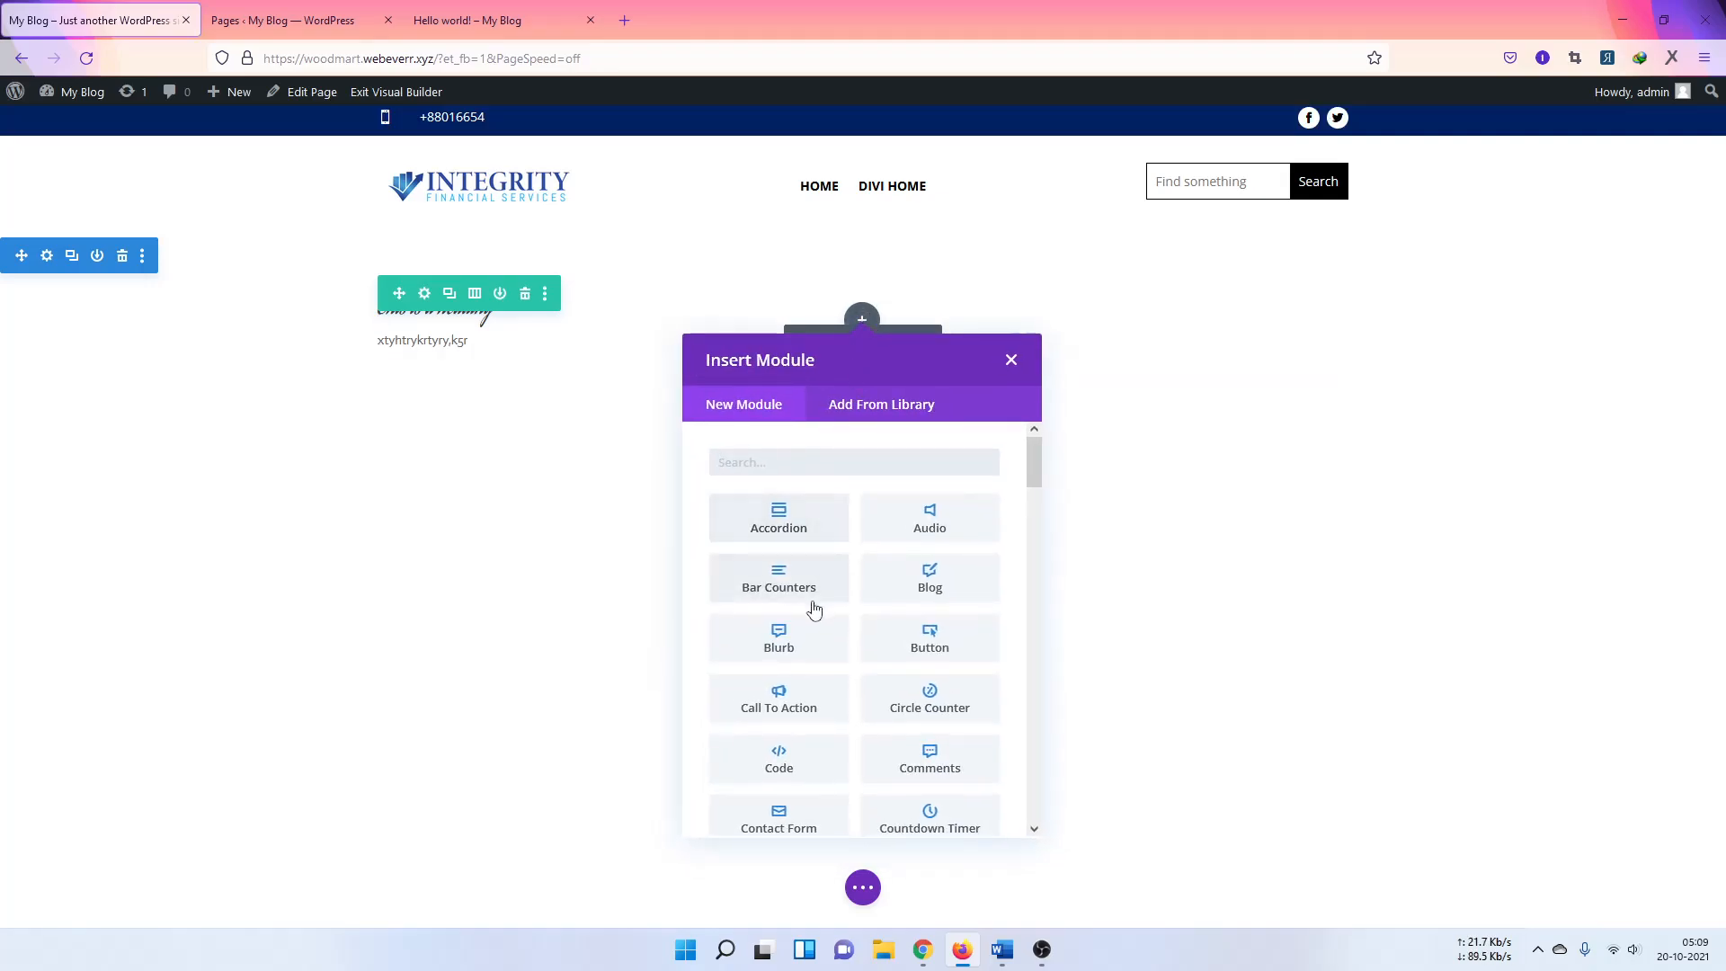
scroll(882, 629, down, 1)
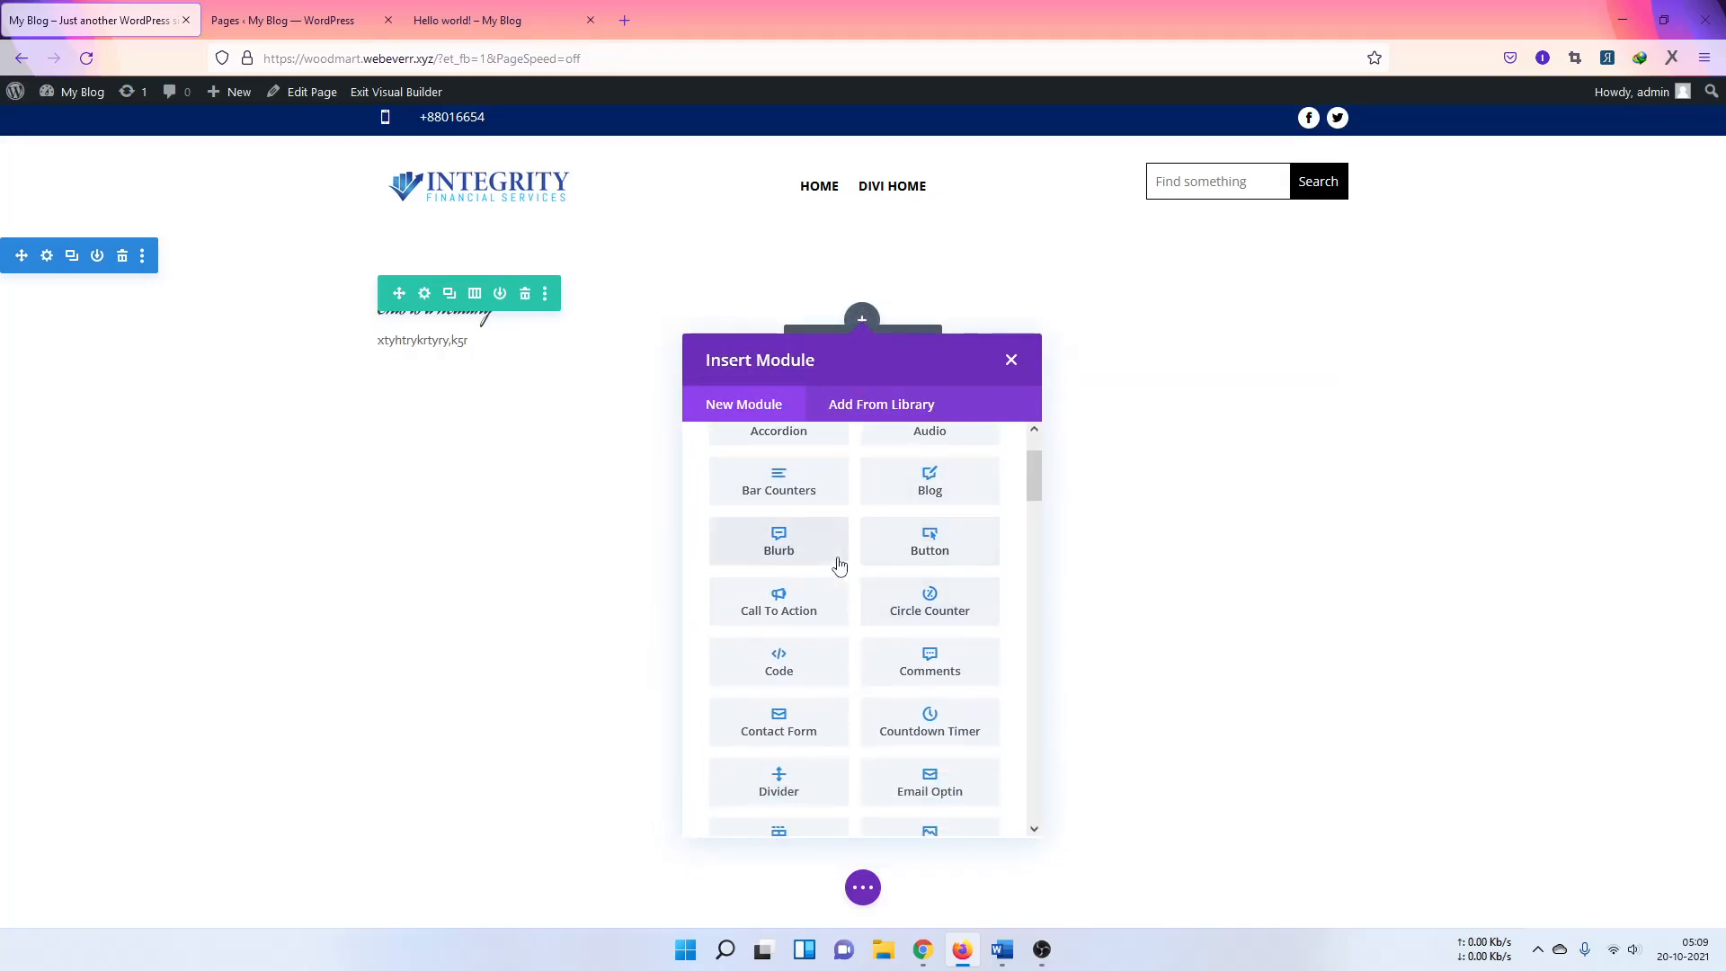
click(775, 550)
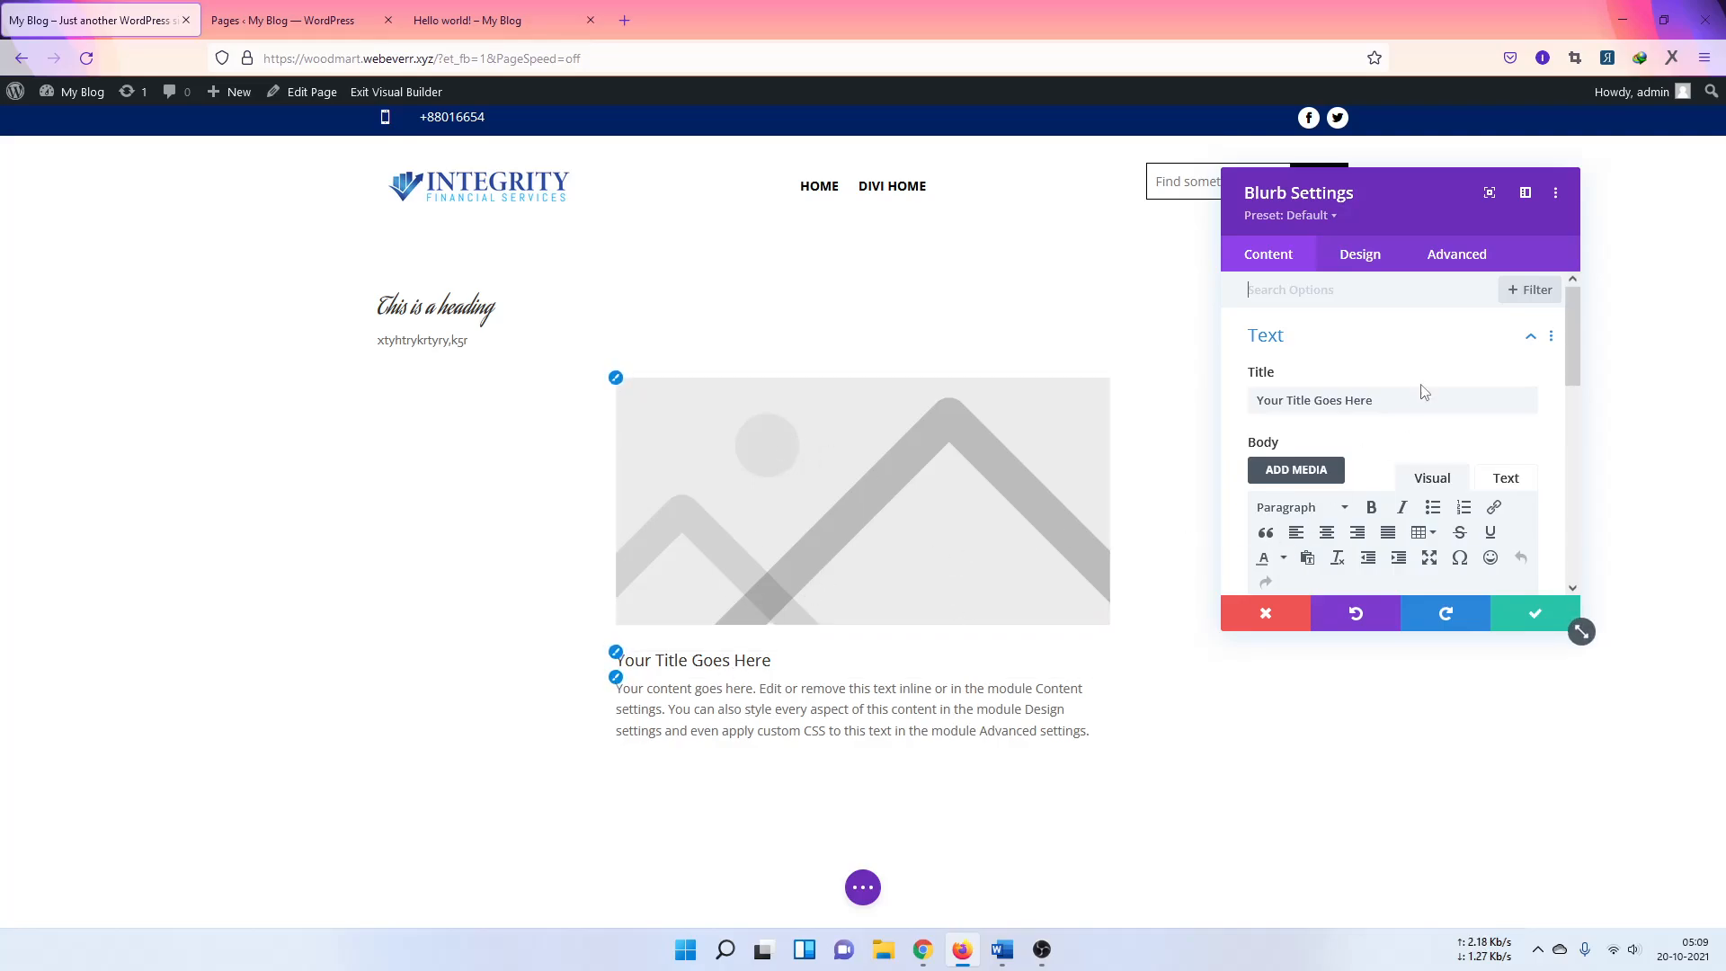
Step: Examine the blurb's image and icon content options and its image design options, including placement, rounded corners, box shadow and filters
scroll(1418, 389, down, 3)
scroll(1381, 445, down, 4)
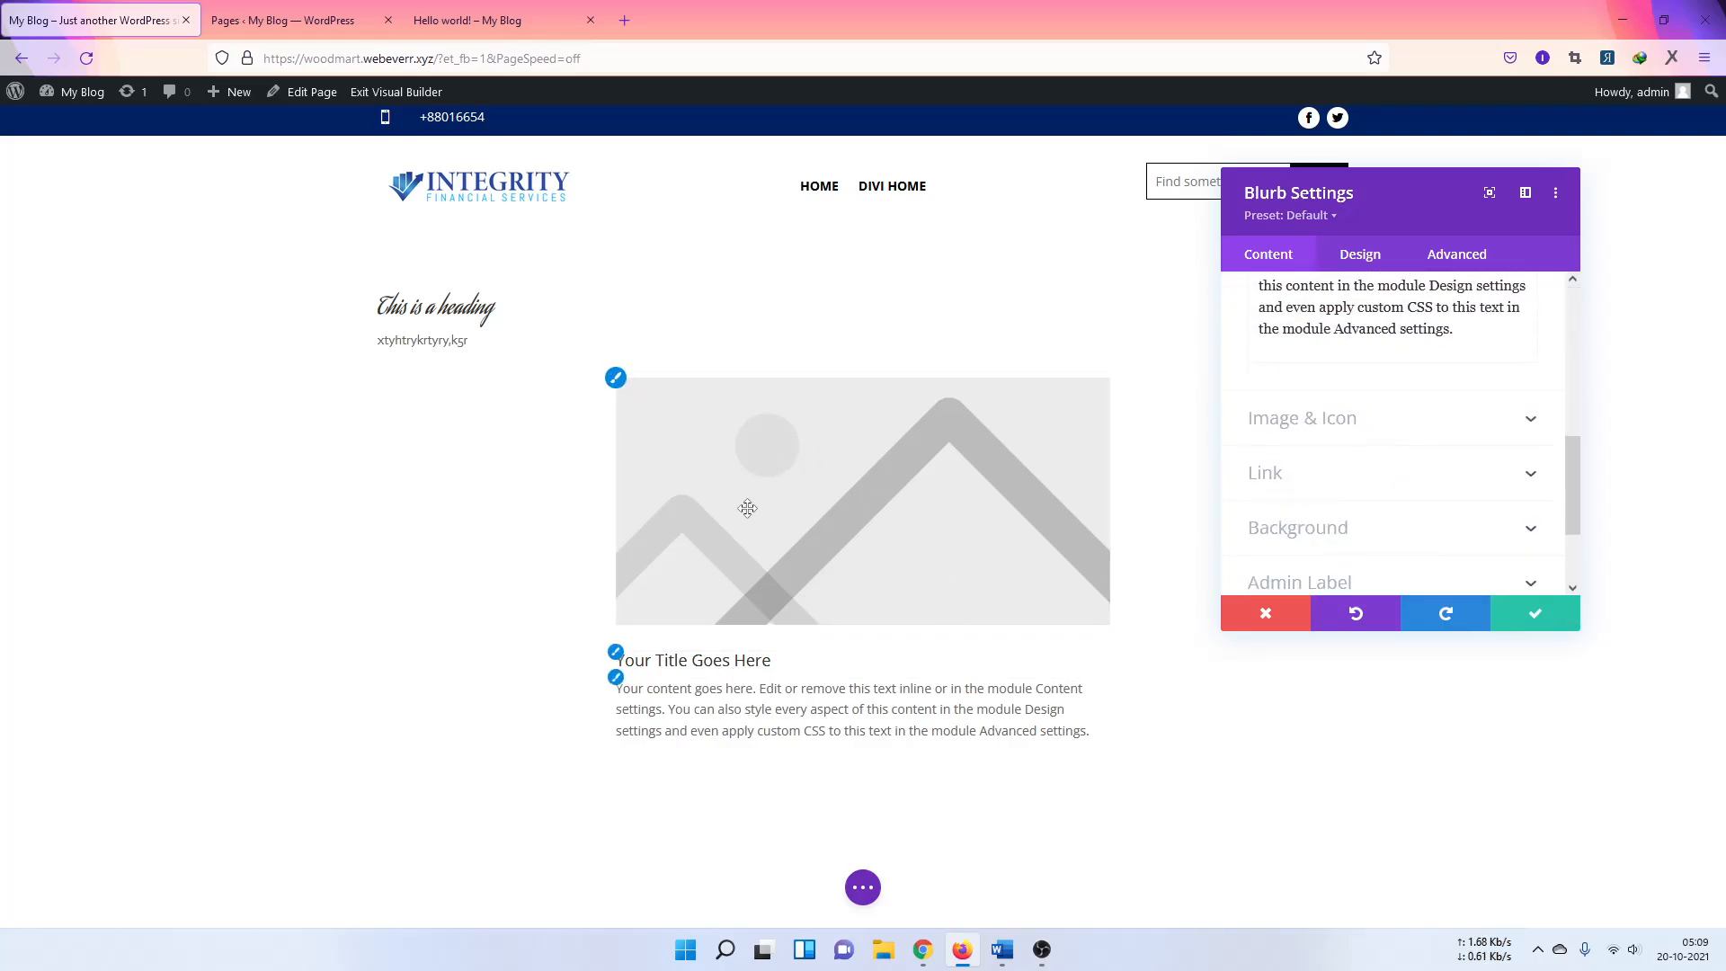
click(1259, 416)
scroll(1296, 433, up, 2)
scroll(1371, 405, down, 2)
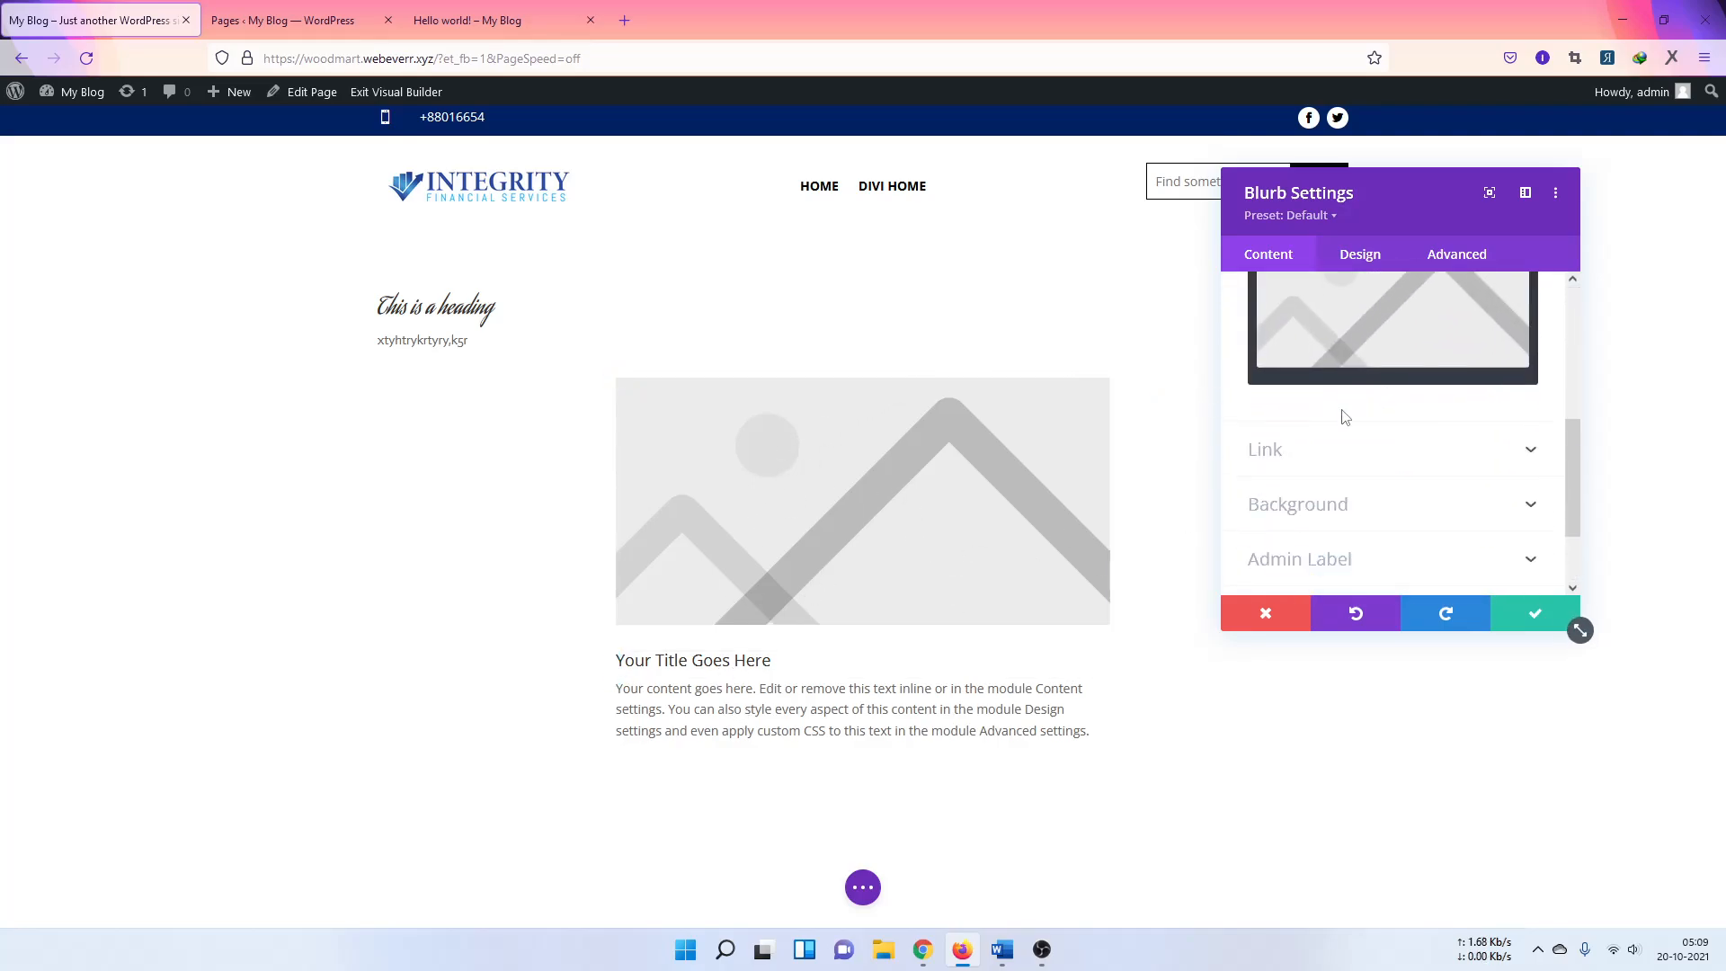
scroll(1340, 416, up, 2)
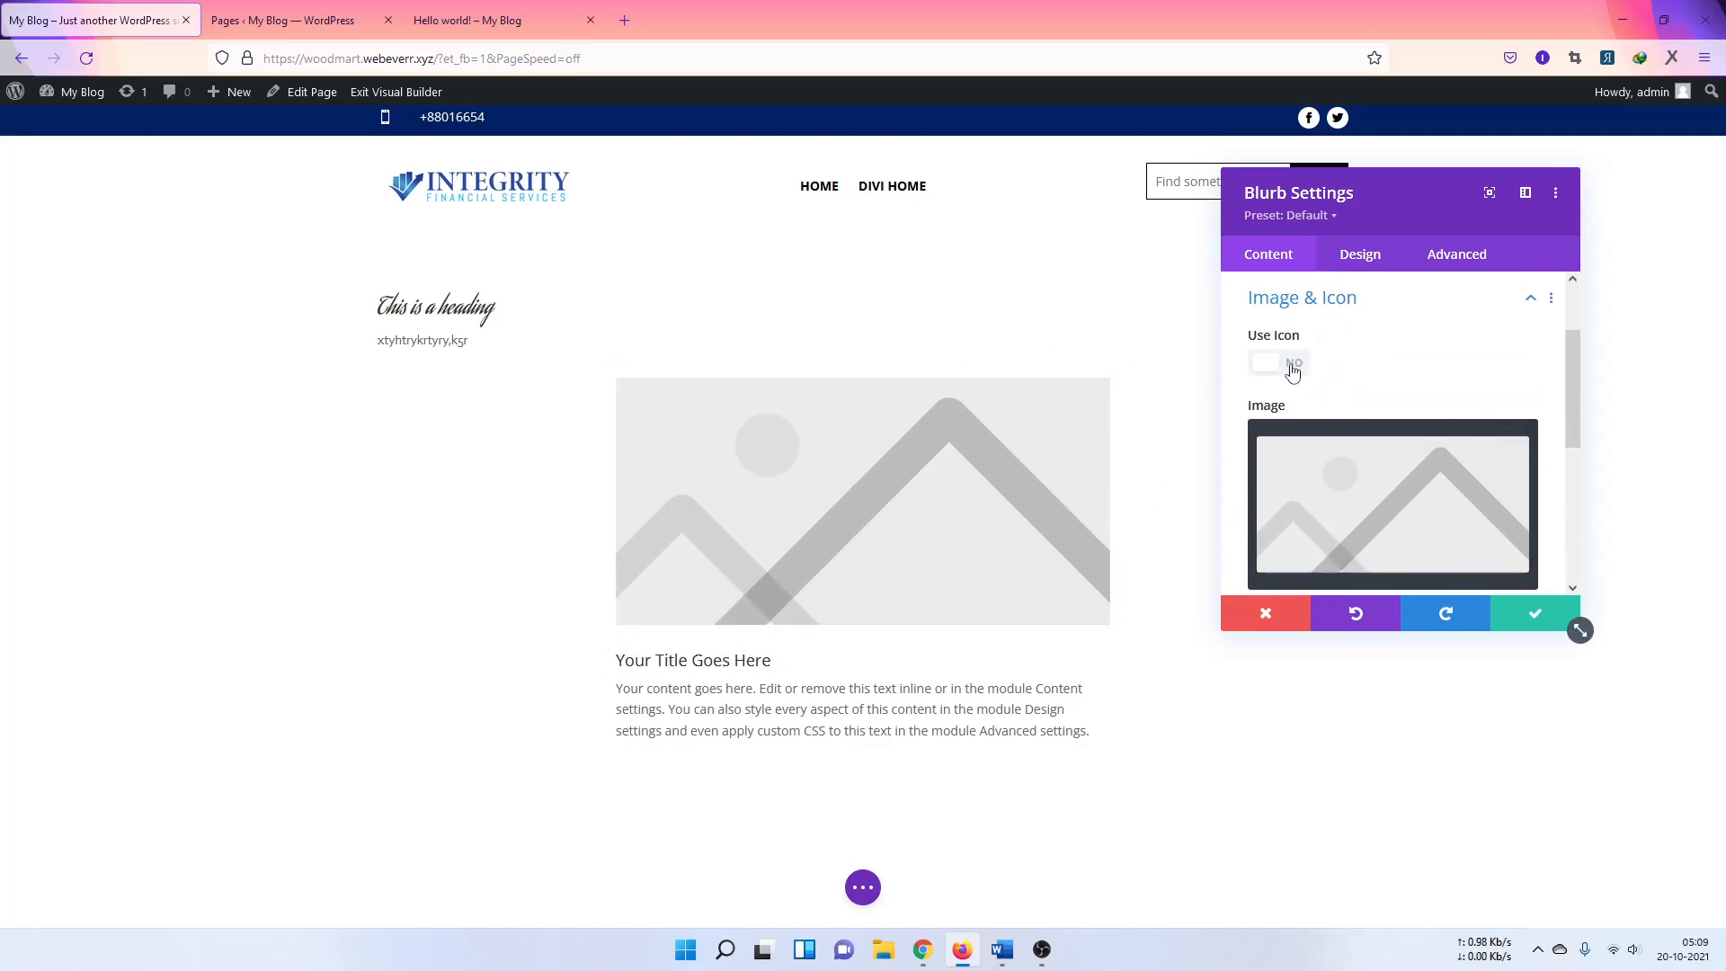
scroll(1375, 395, down, 1)
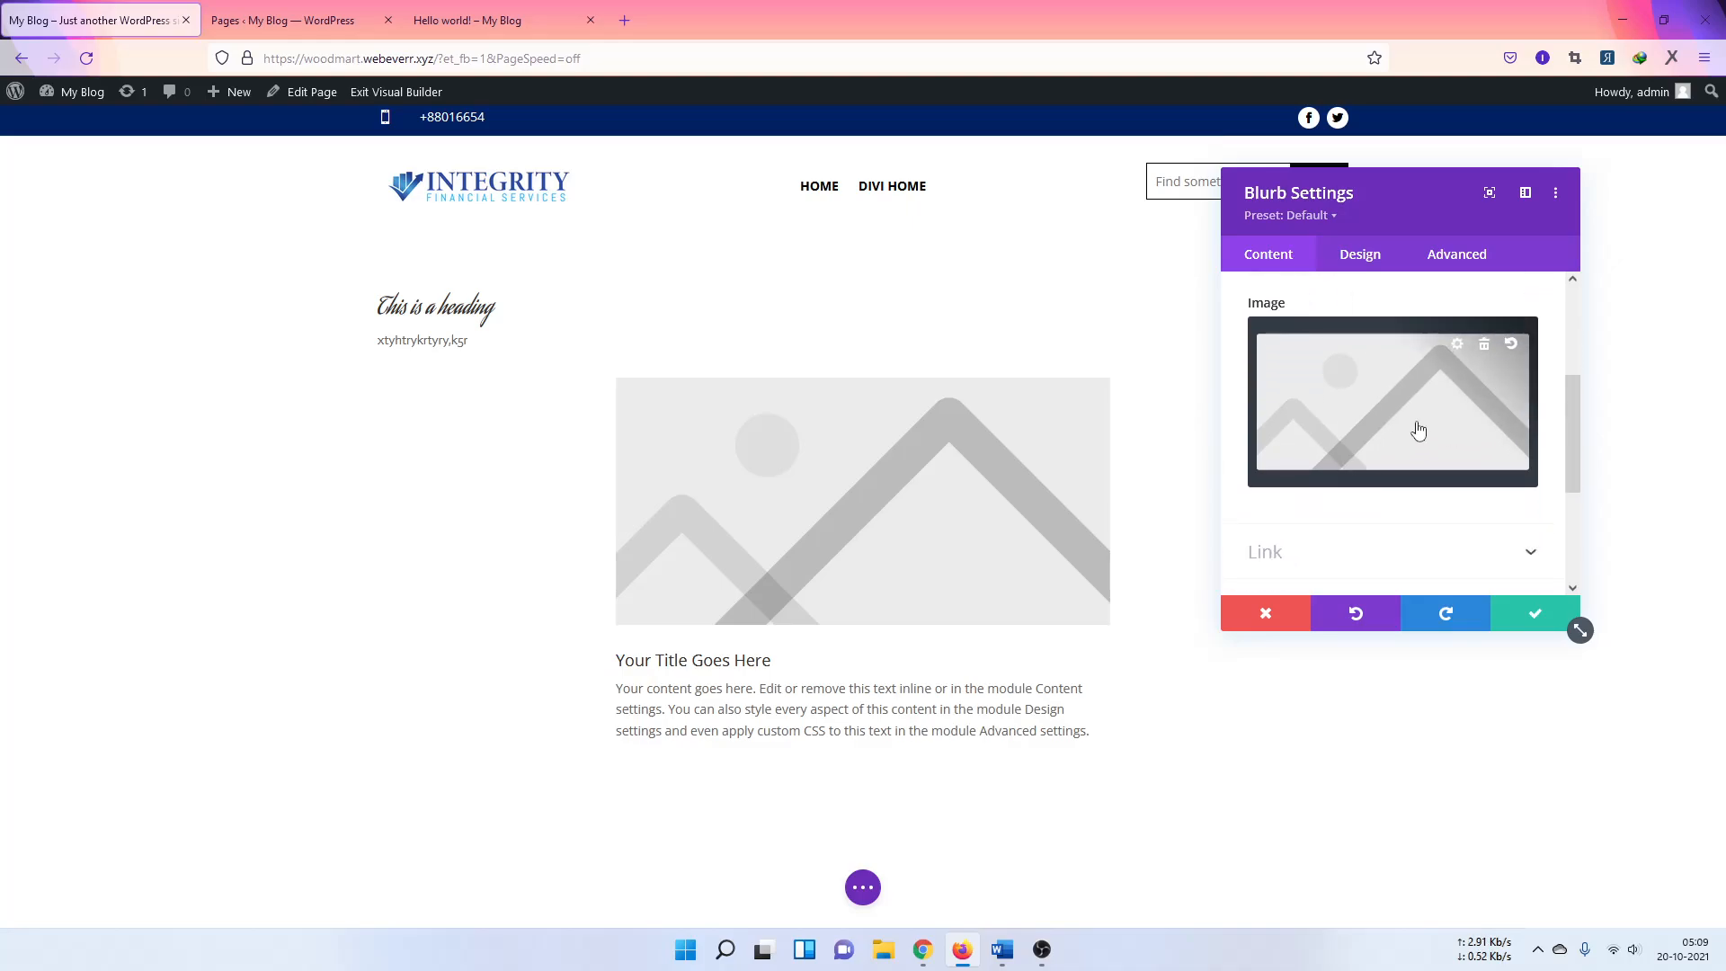
click(1347, 254)
click(1338, 351)
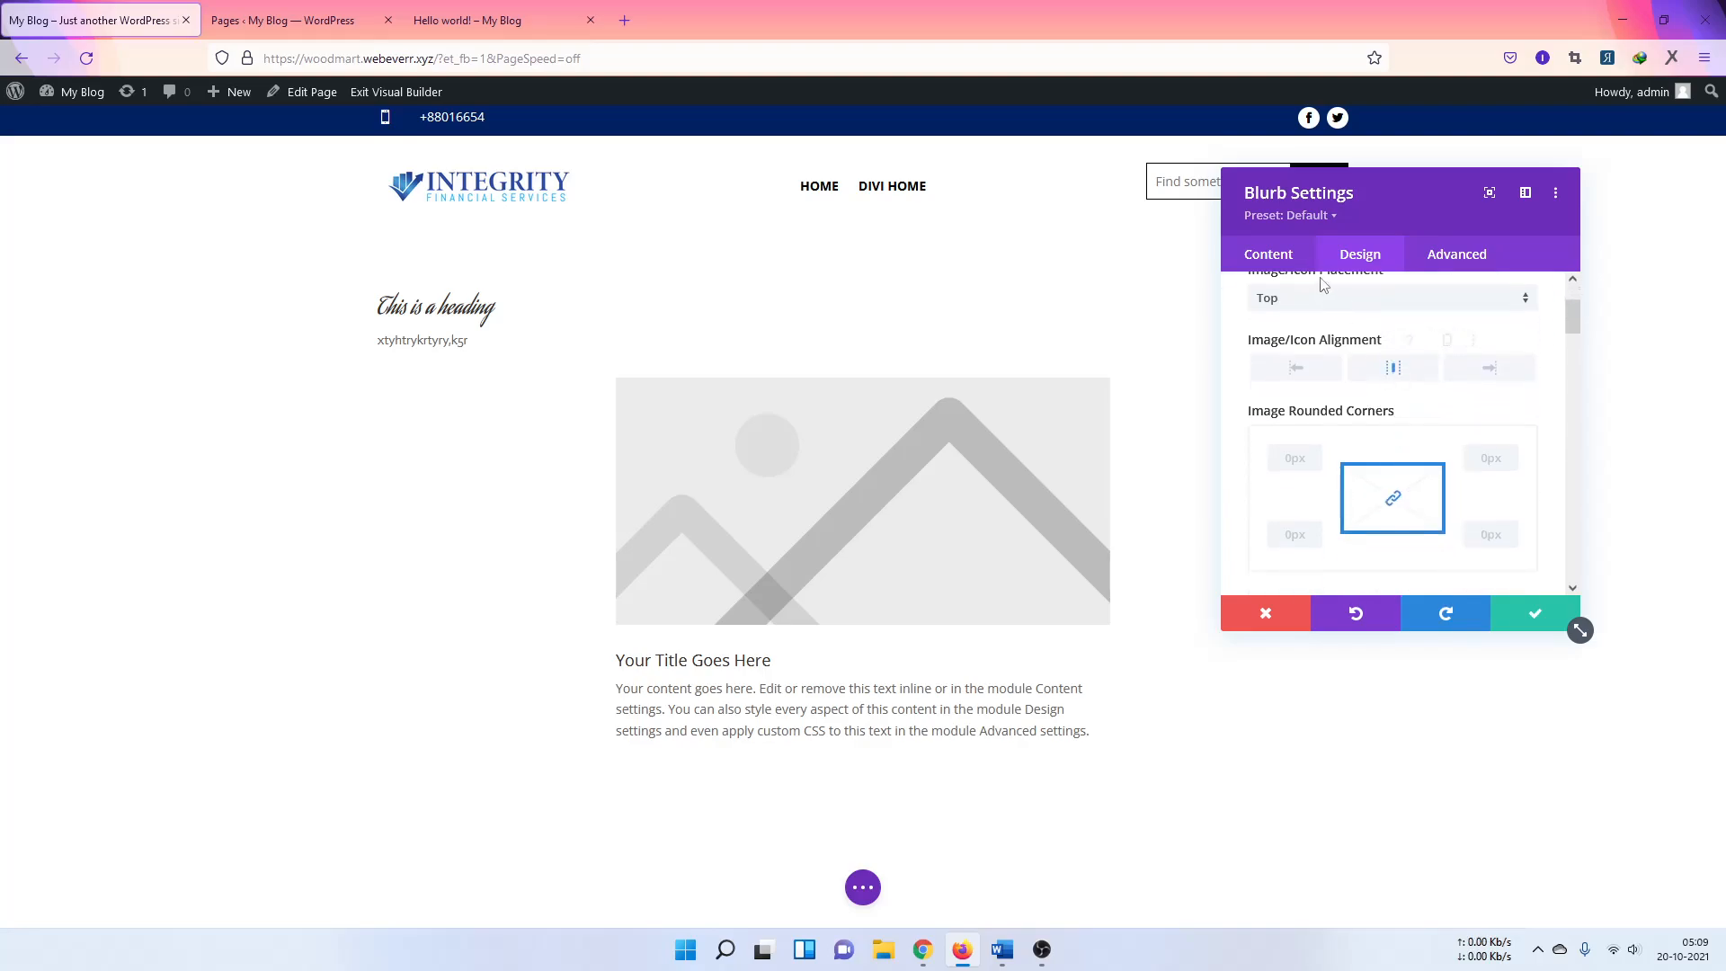
scroll(1339, 386, down, 5)
scroll(1340, 392, down, 10)
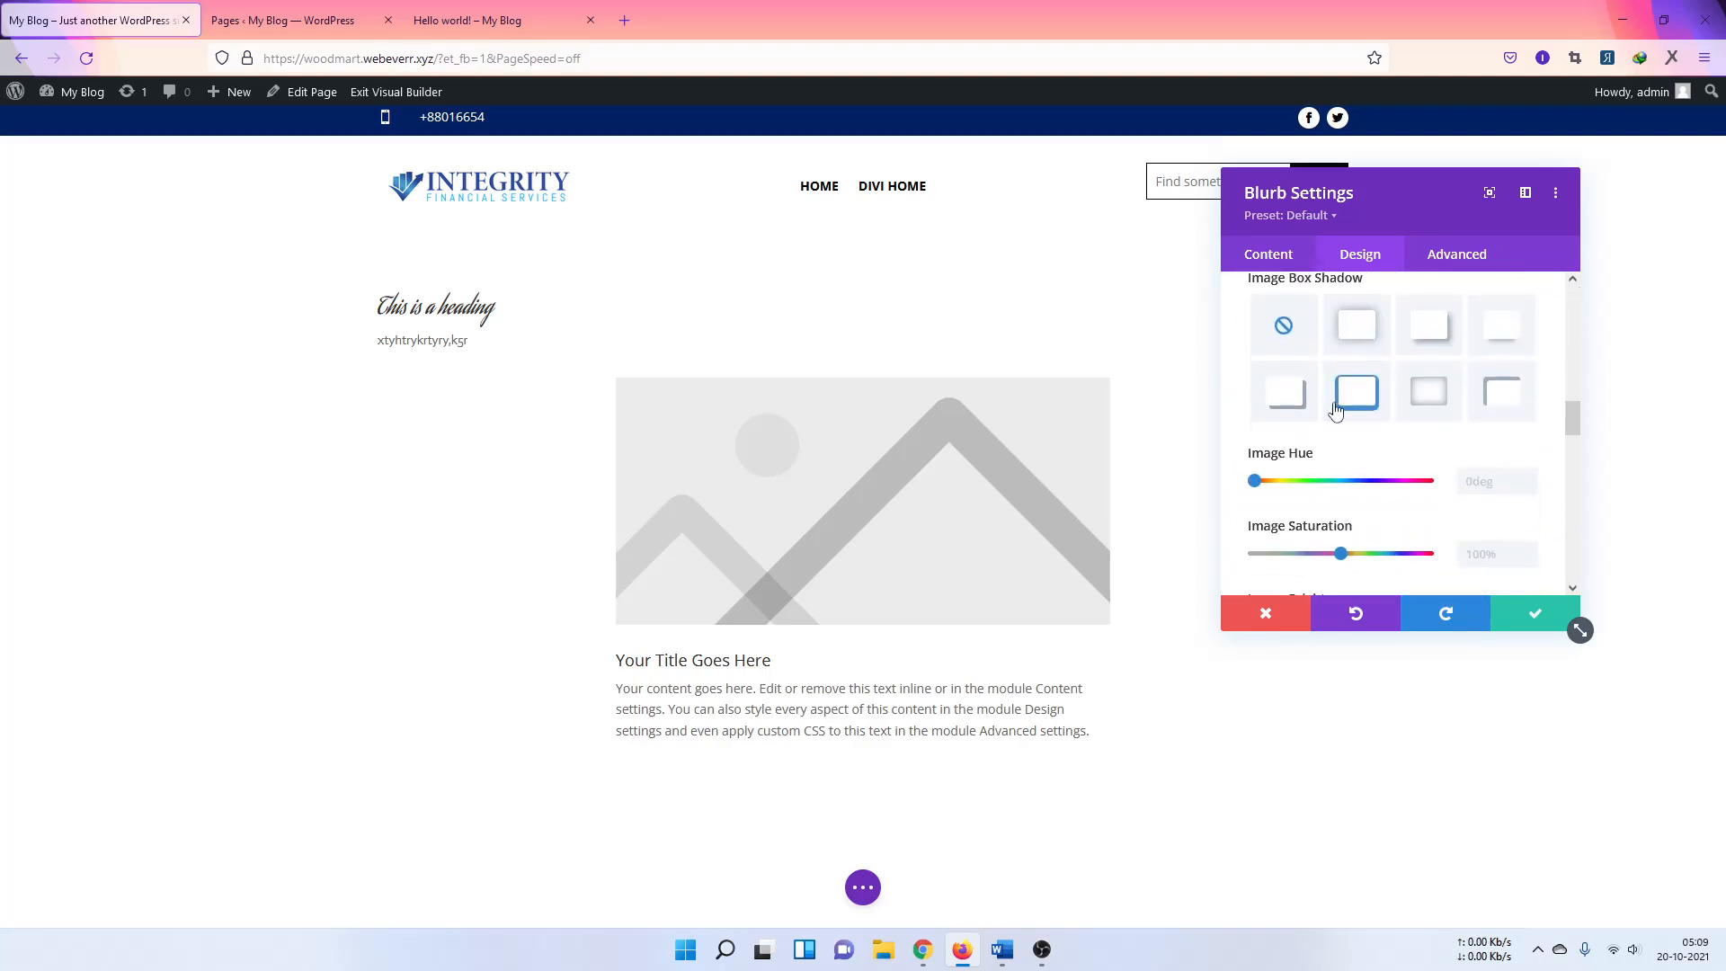
scroll(1330, 414, up, 1)
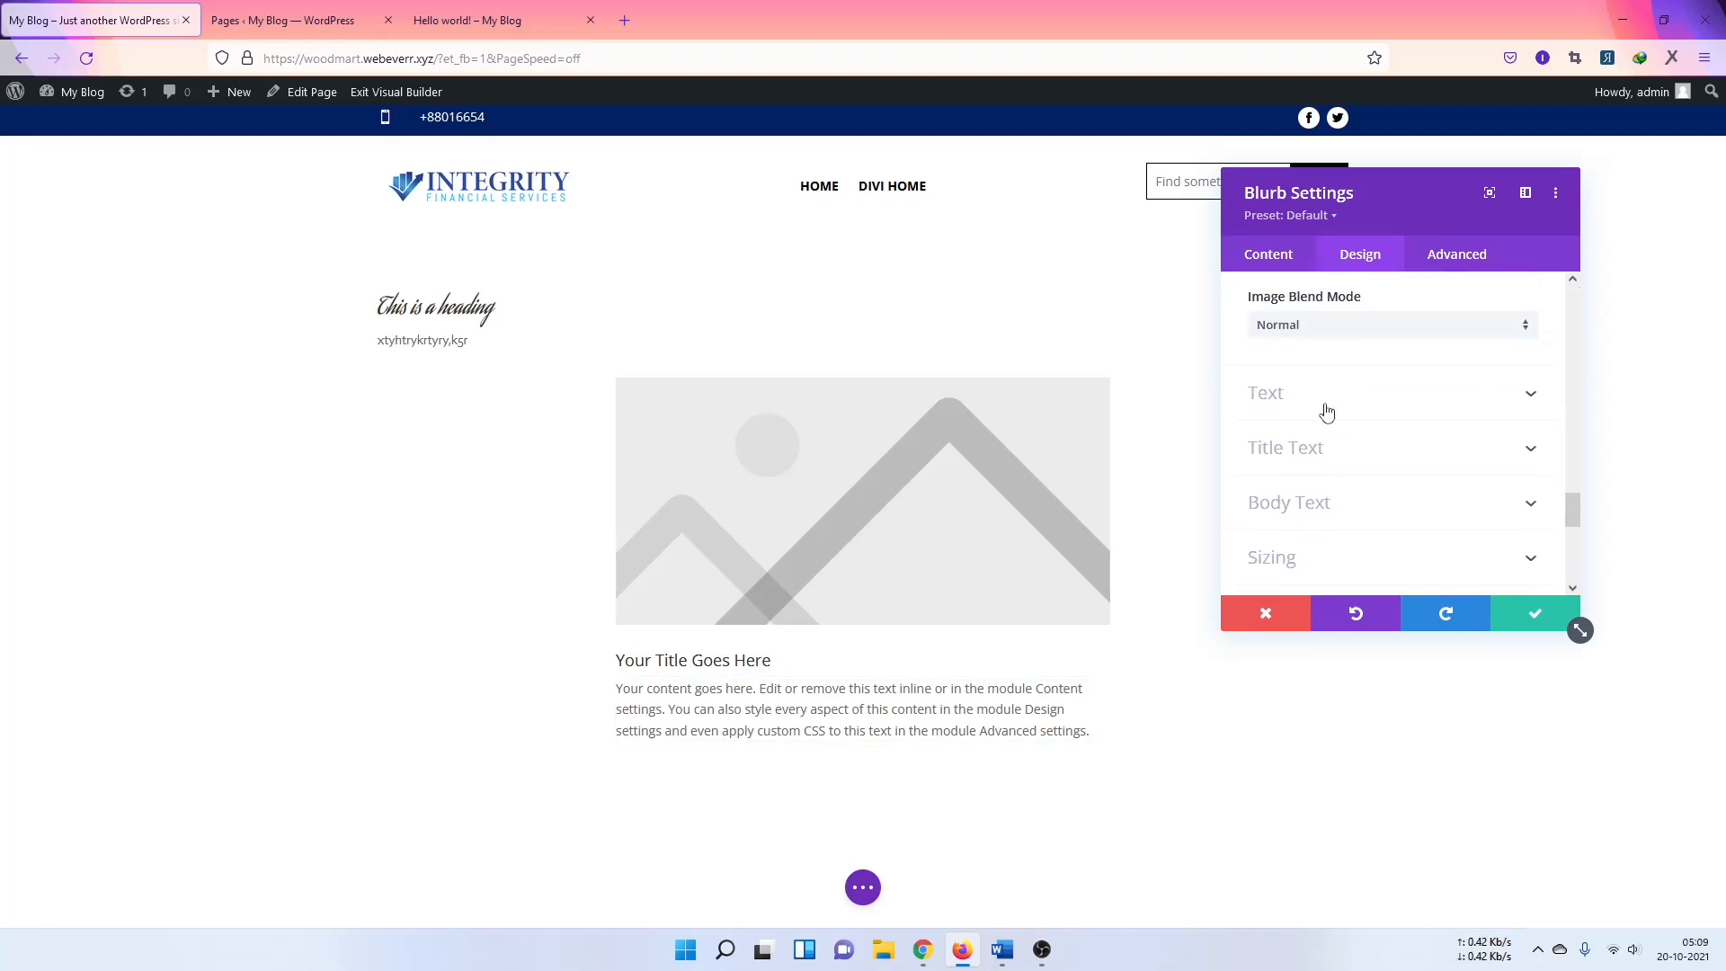
Step: Try centering the blurb's text alignment, and discard the change
click(1325, 406)
click(1368, 368)
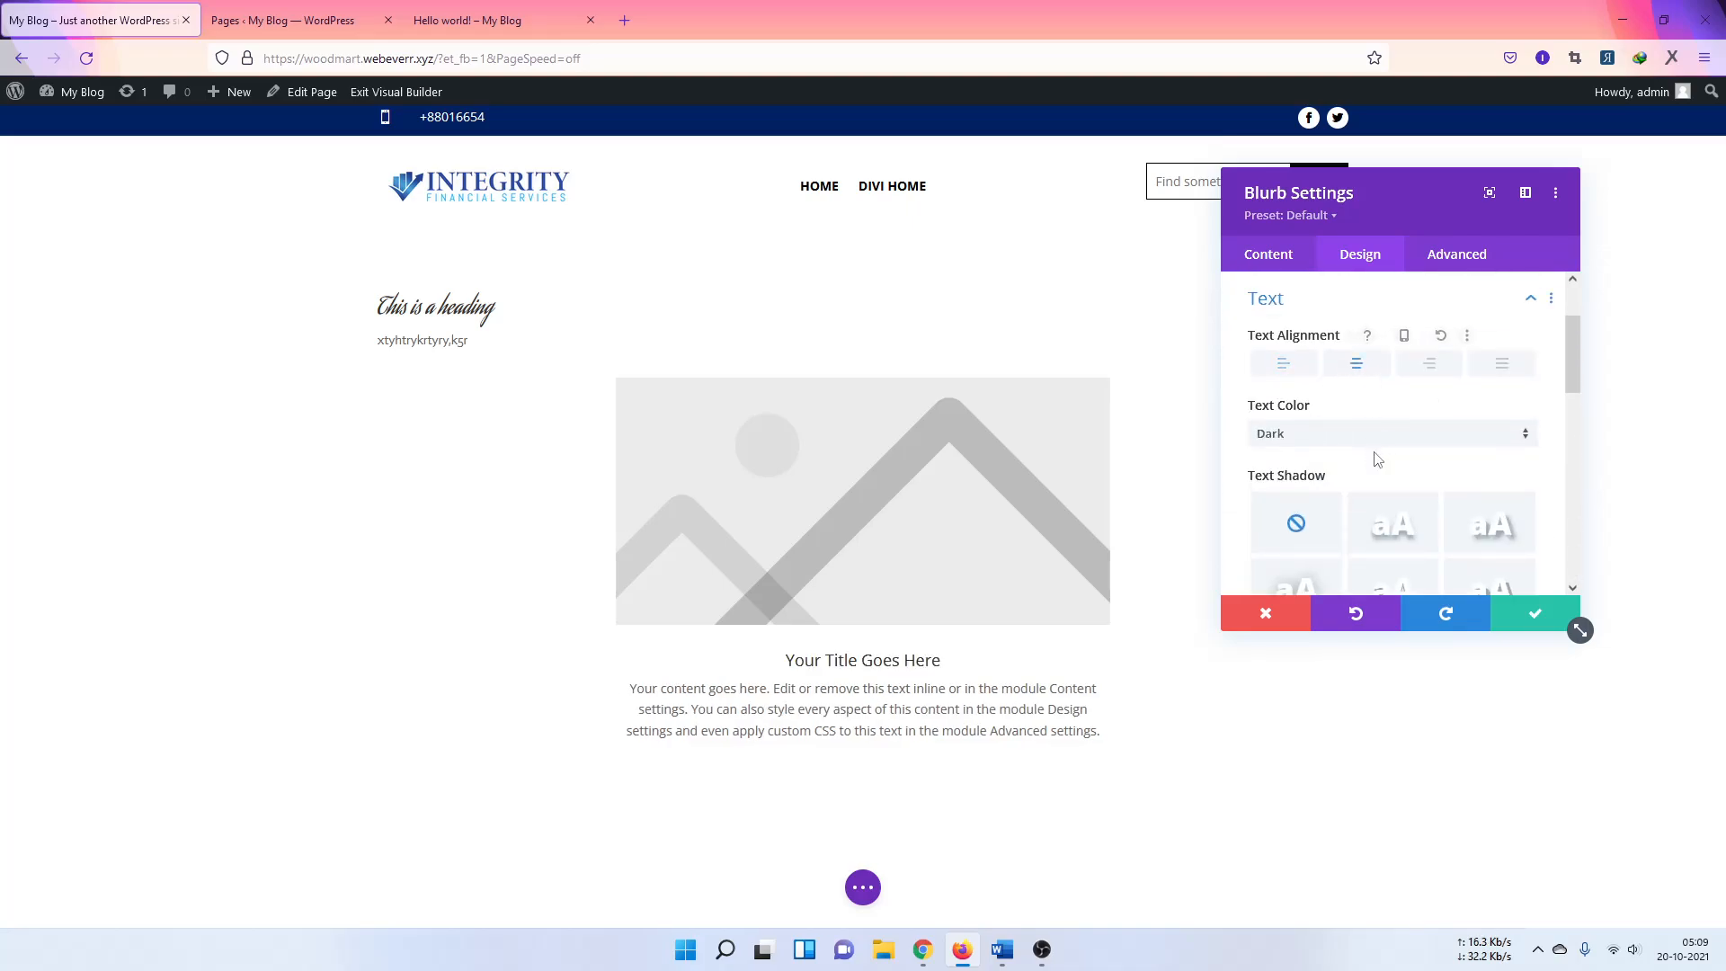
scroll(1367, 431, down, 2)
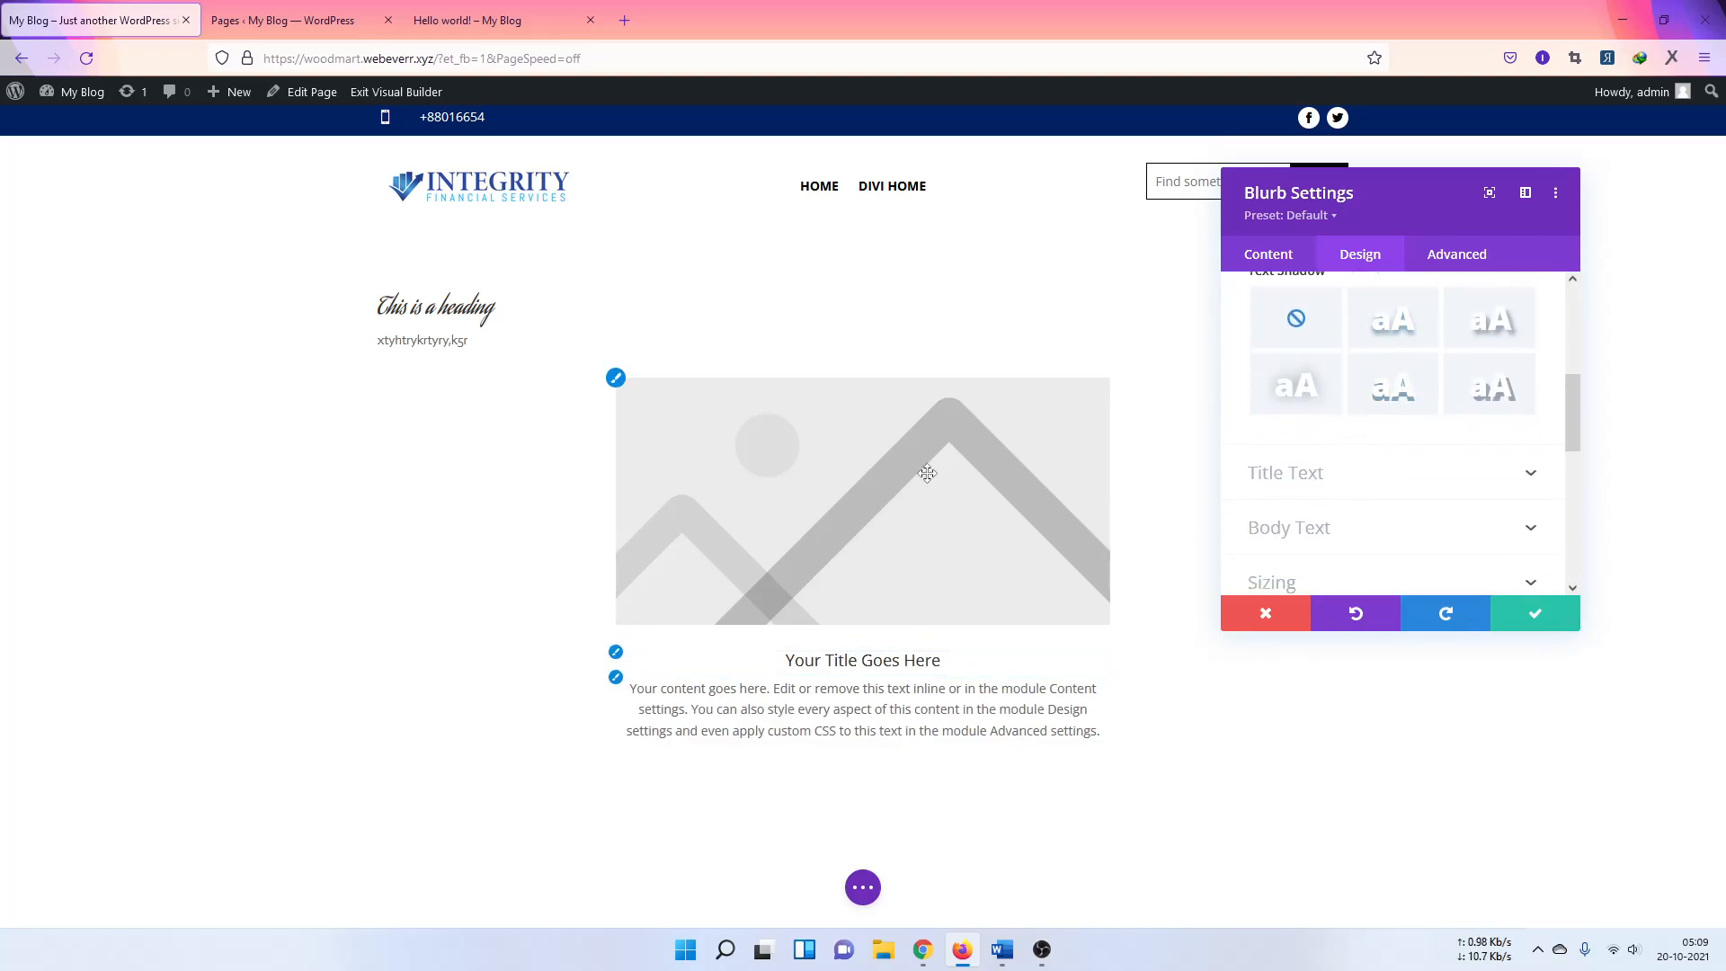
click(1275, 615)
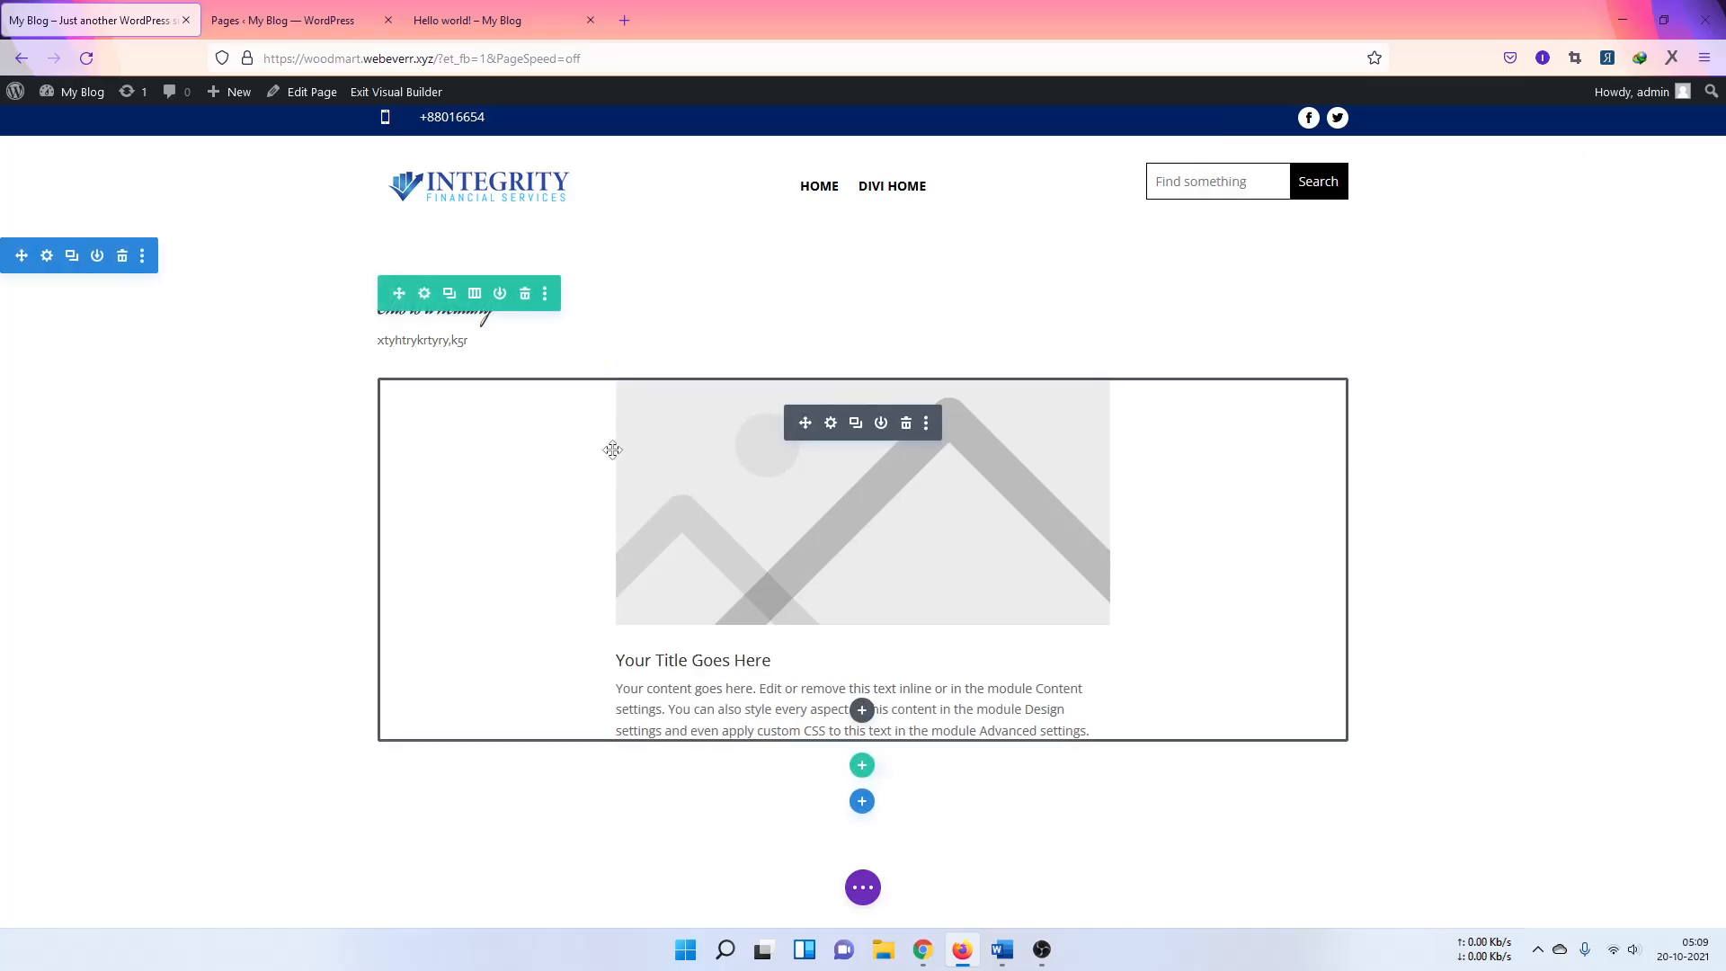
Step: Reopen the blurb settings and bring up the design options of its image, title and body text from the page
click(832, 424)
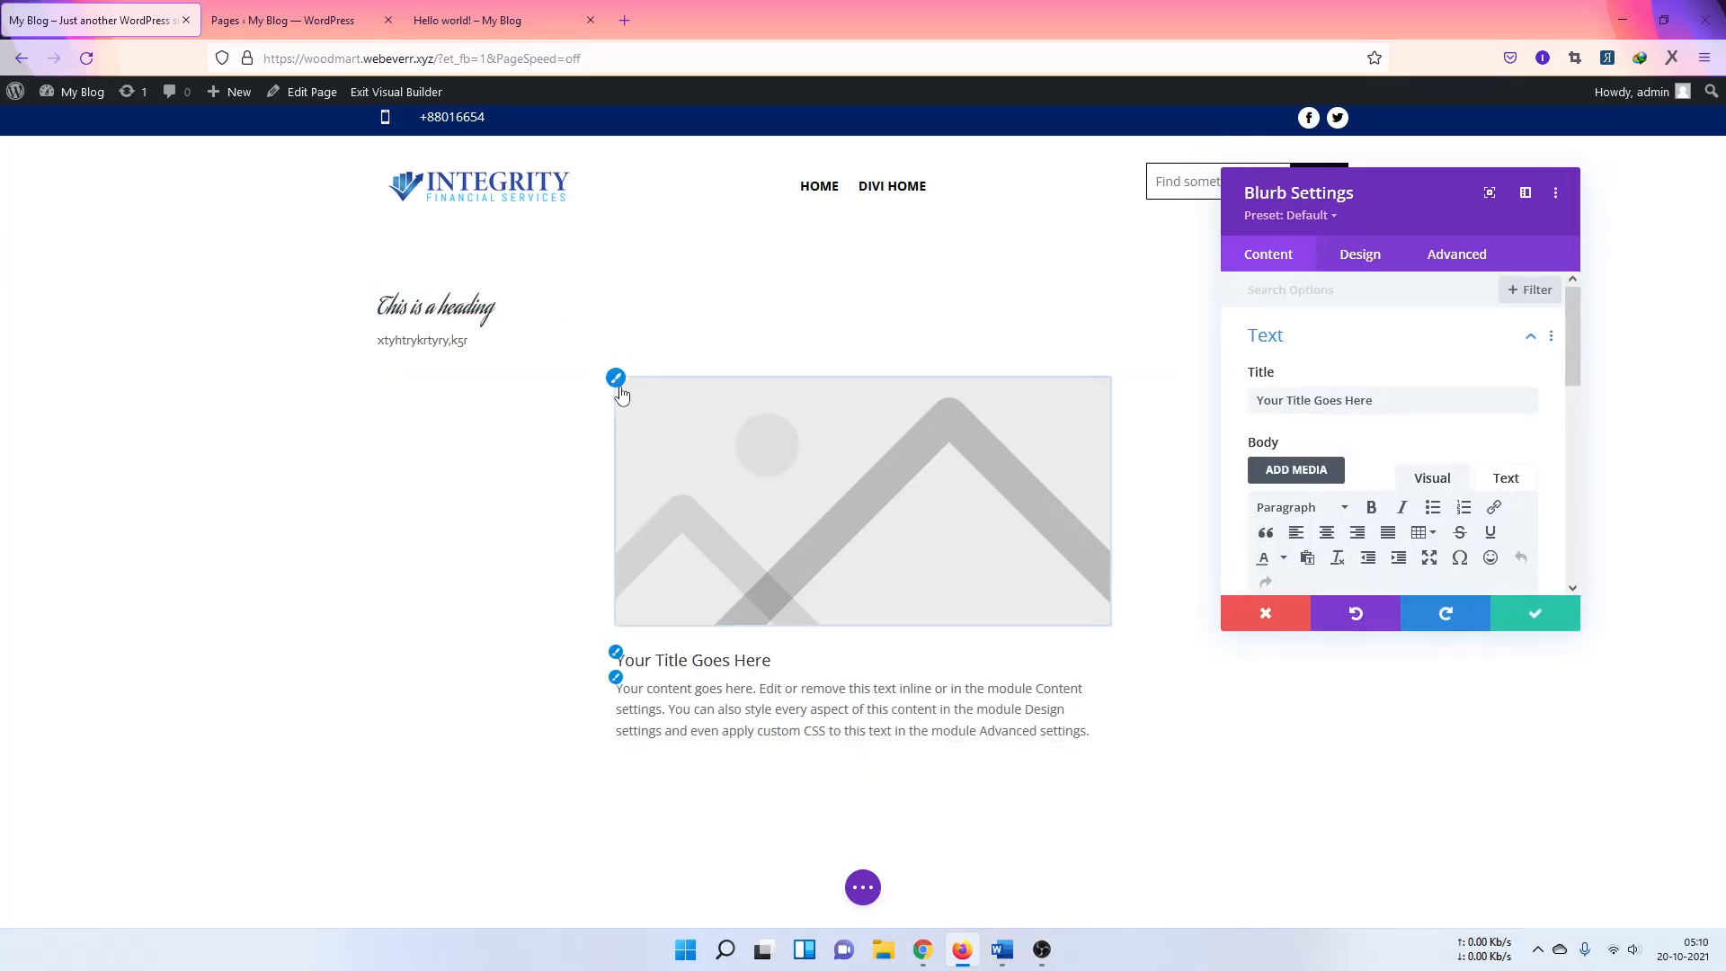
click(616, 382)
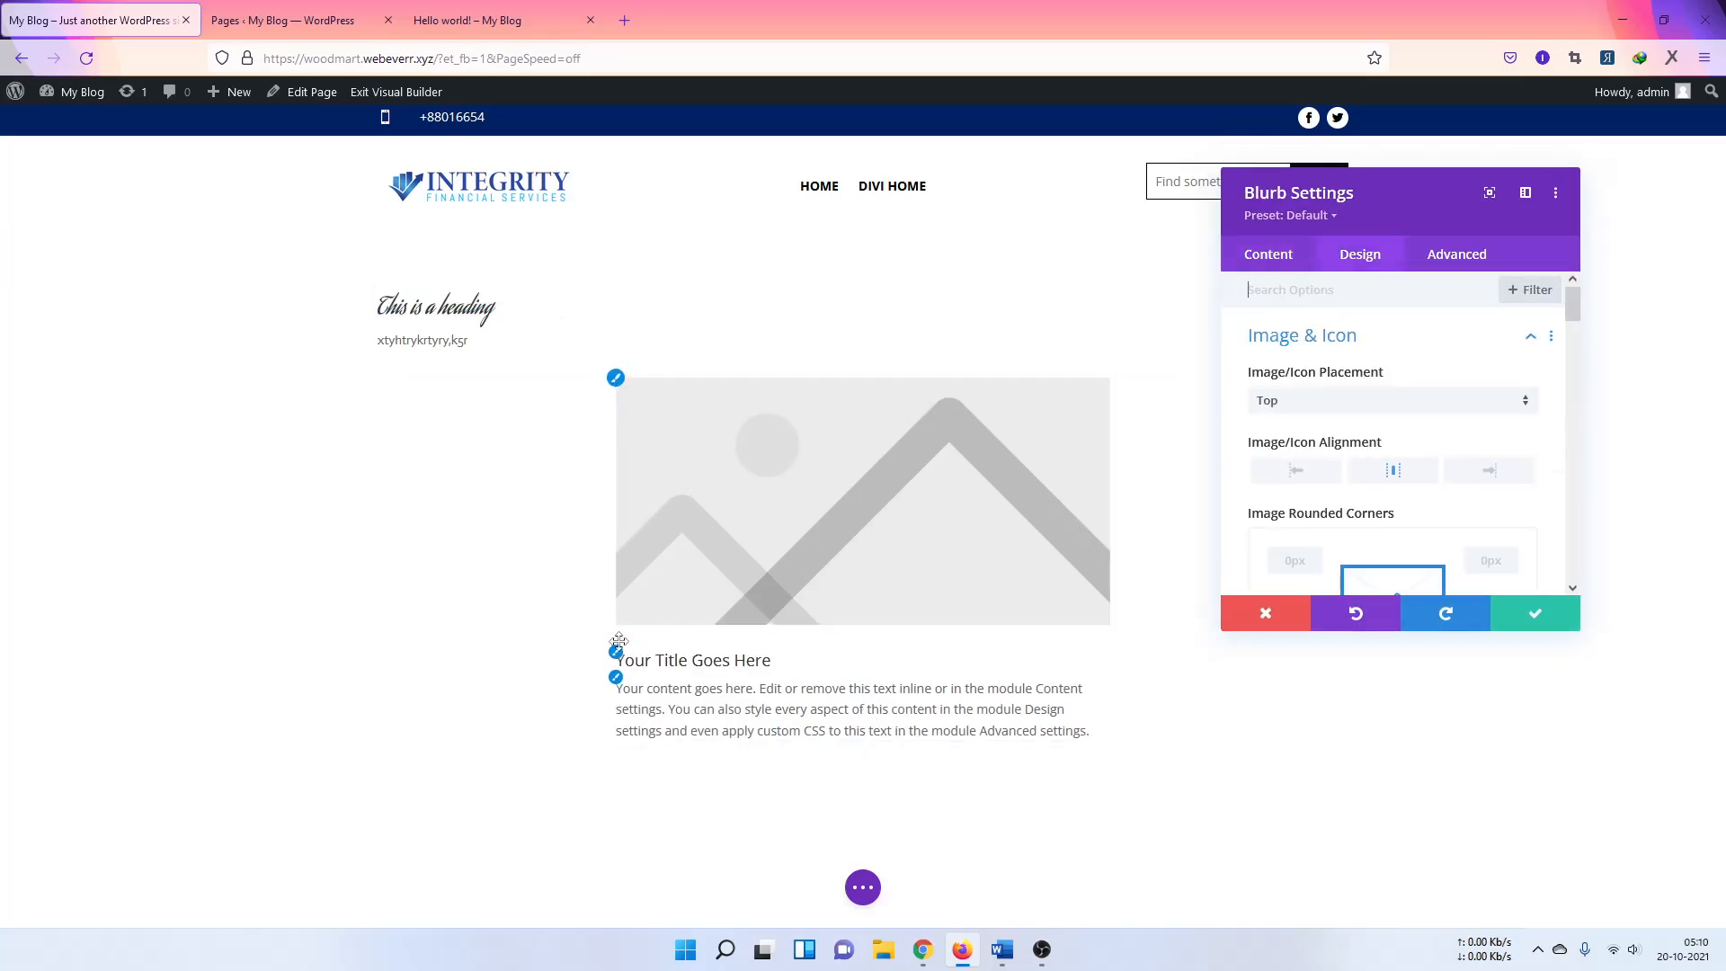
click(615, 652)
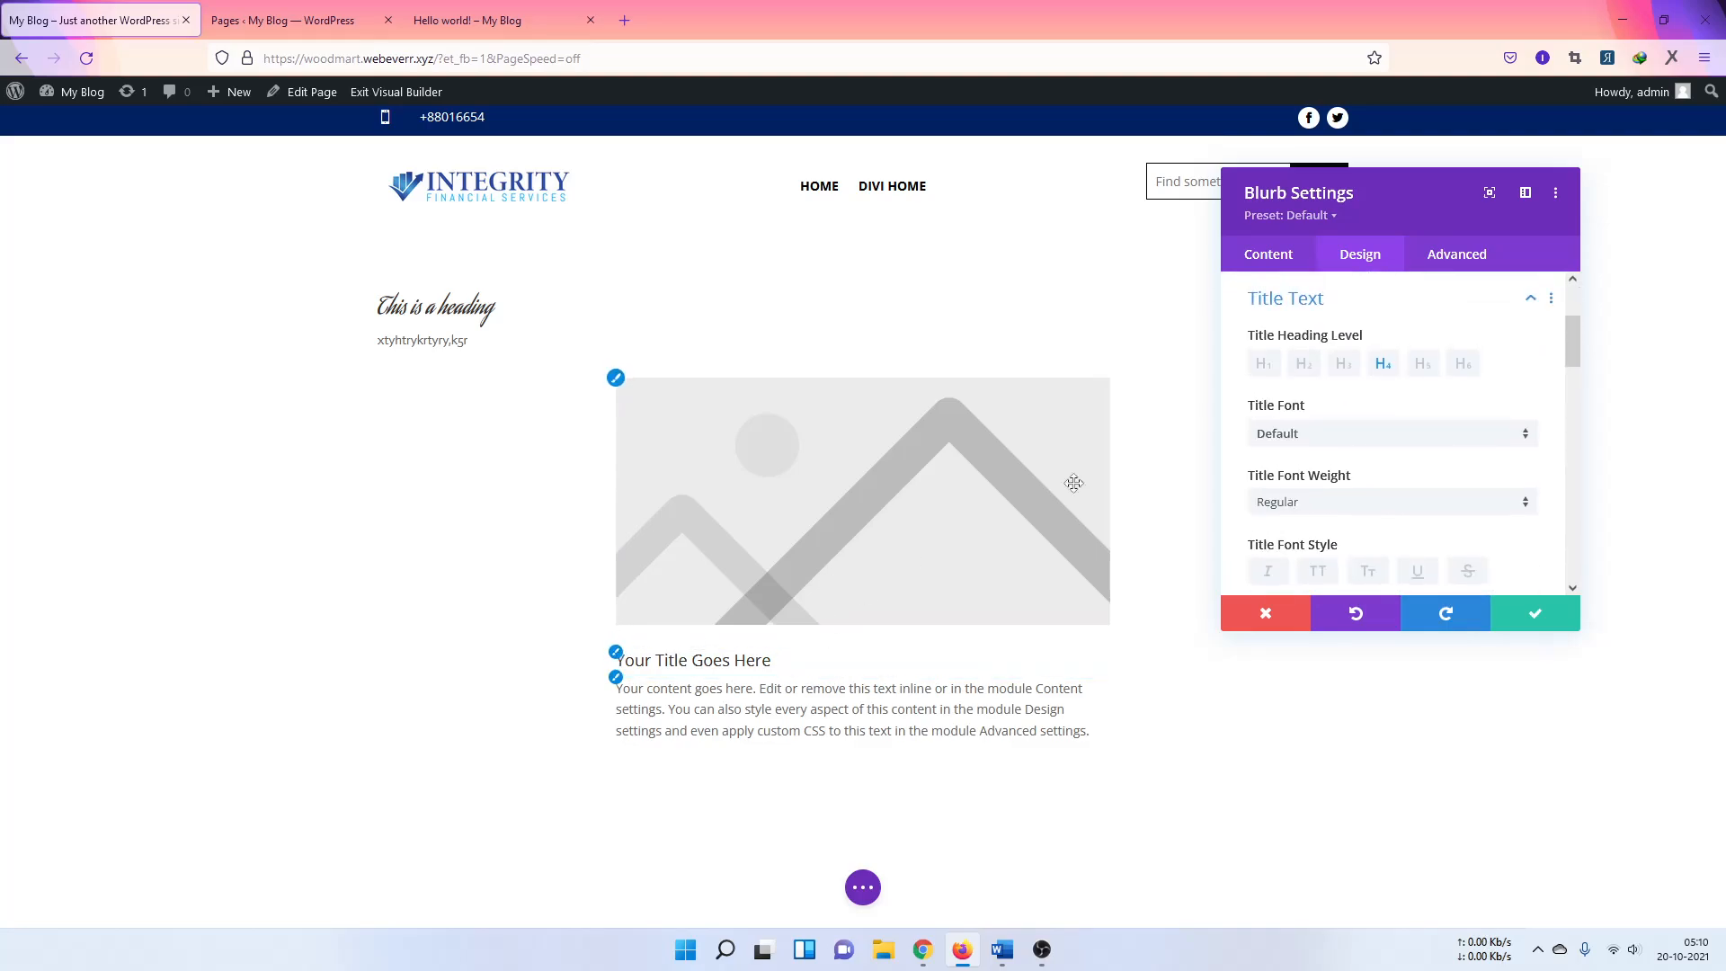
click(616, 676)
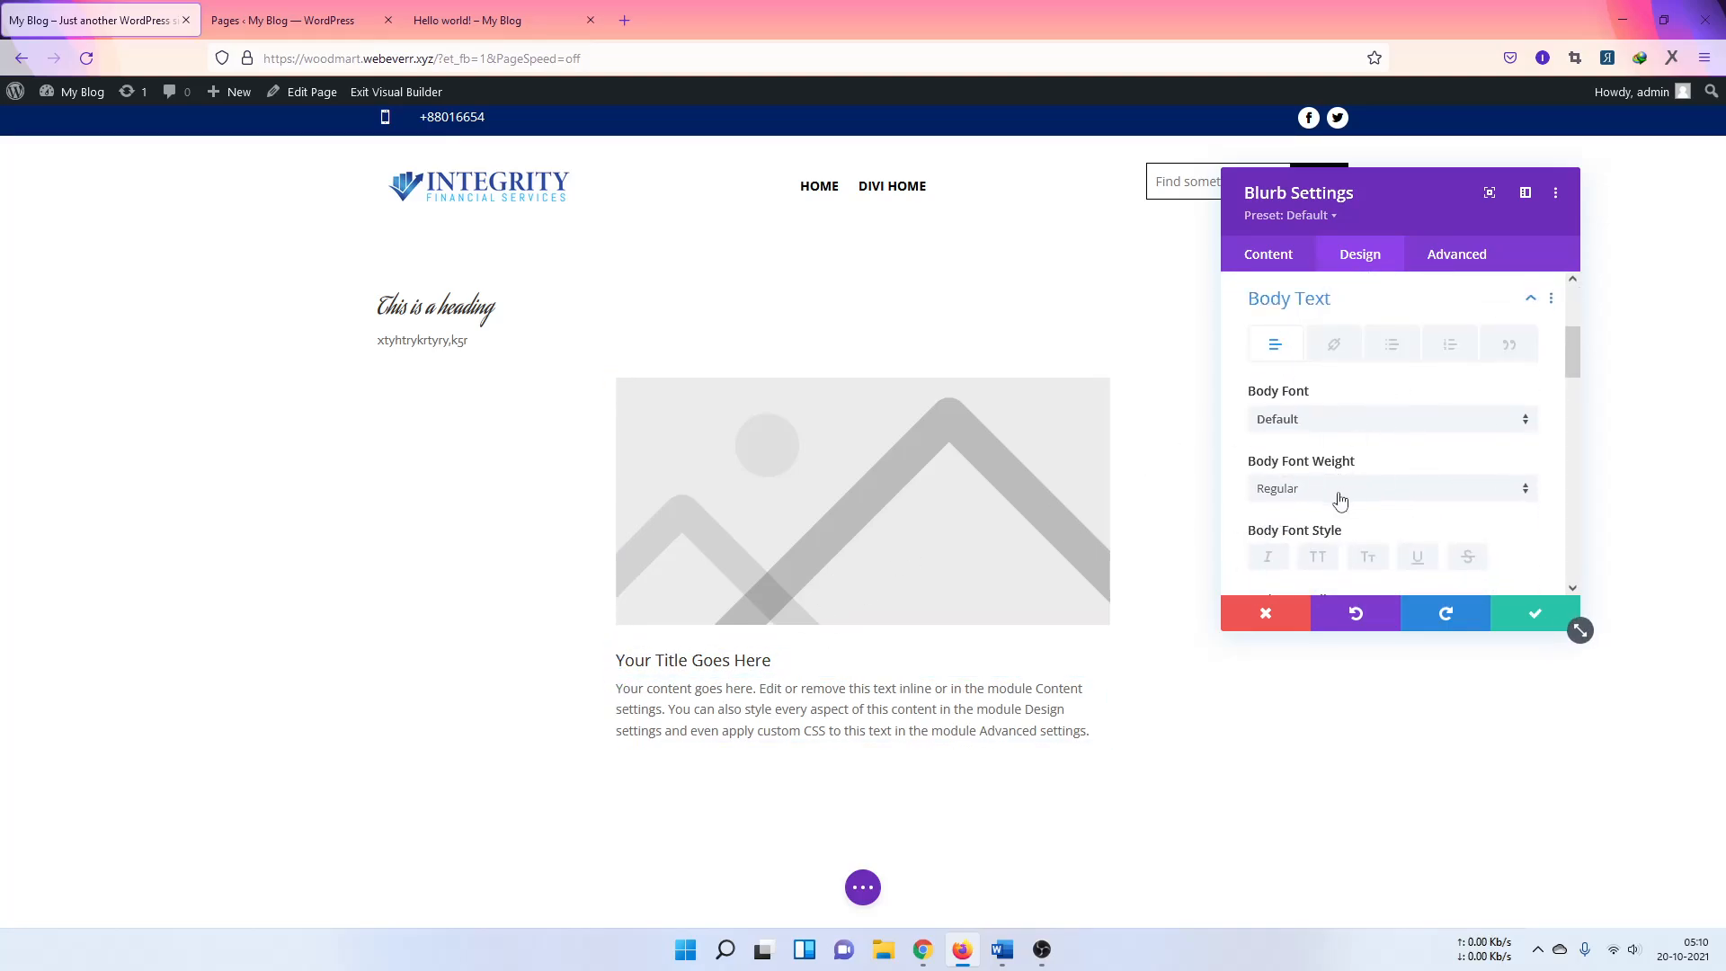
Step: Try the Semi Bold weight and the Adamina font on the blurb's body text, and discard the changes
scroll(1362, 486, down, 1)
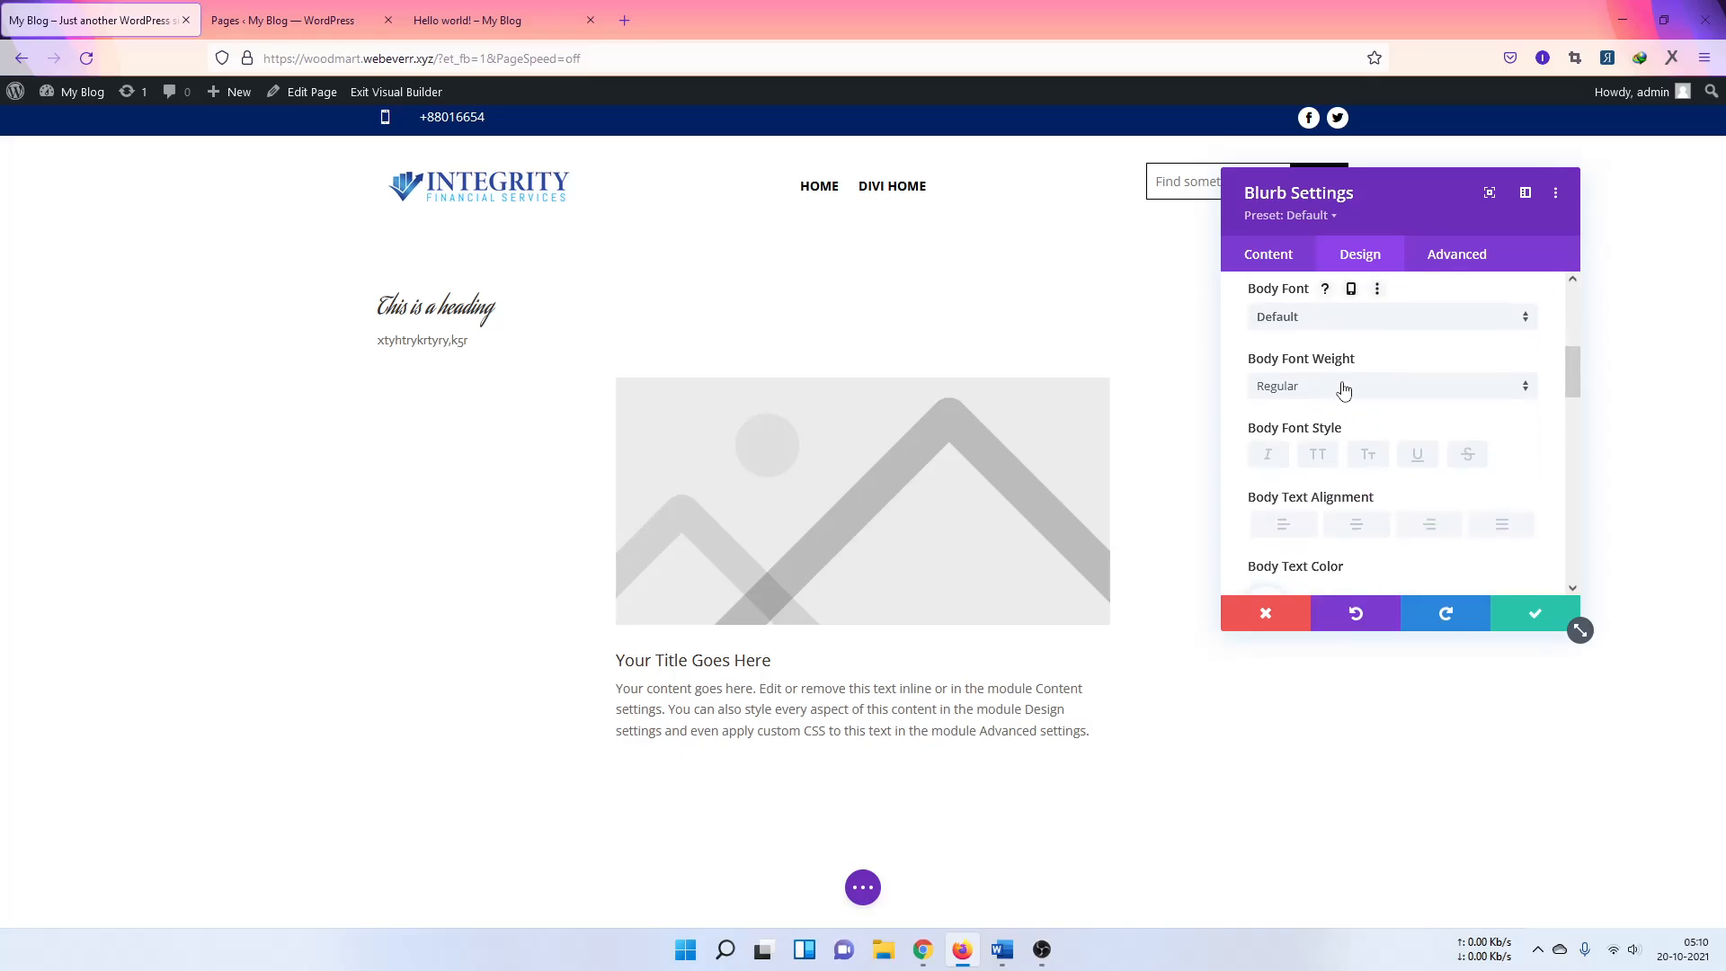
click(1344, 388)
click(1322, 459)
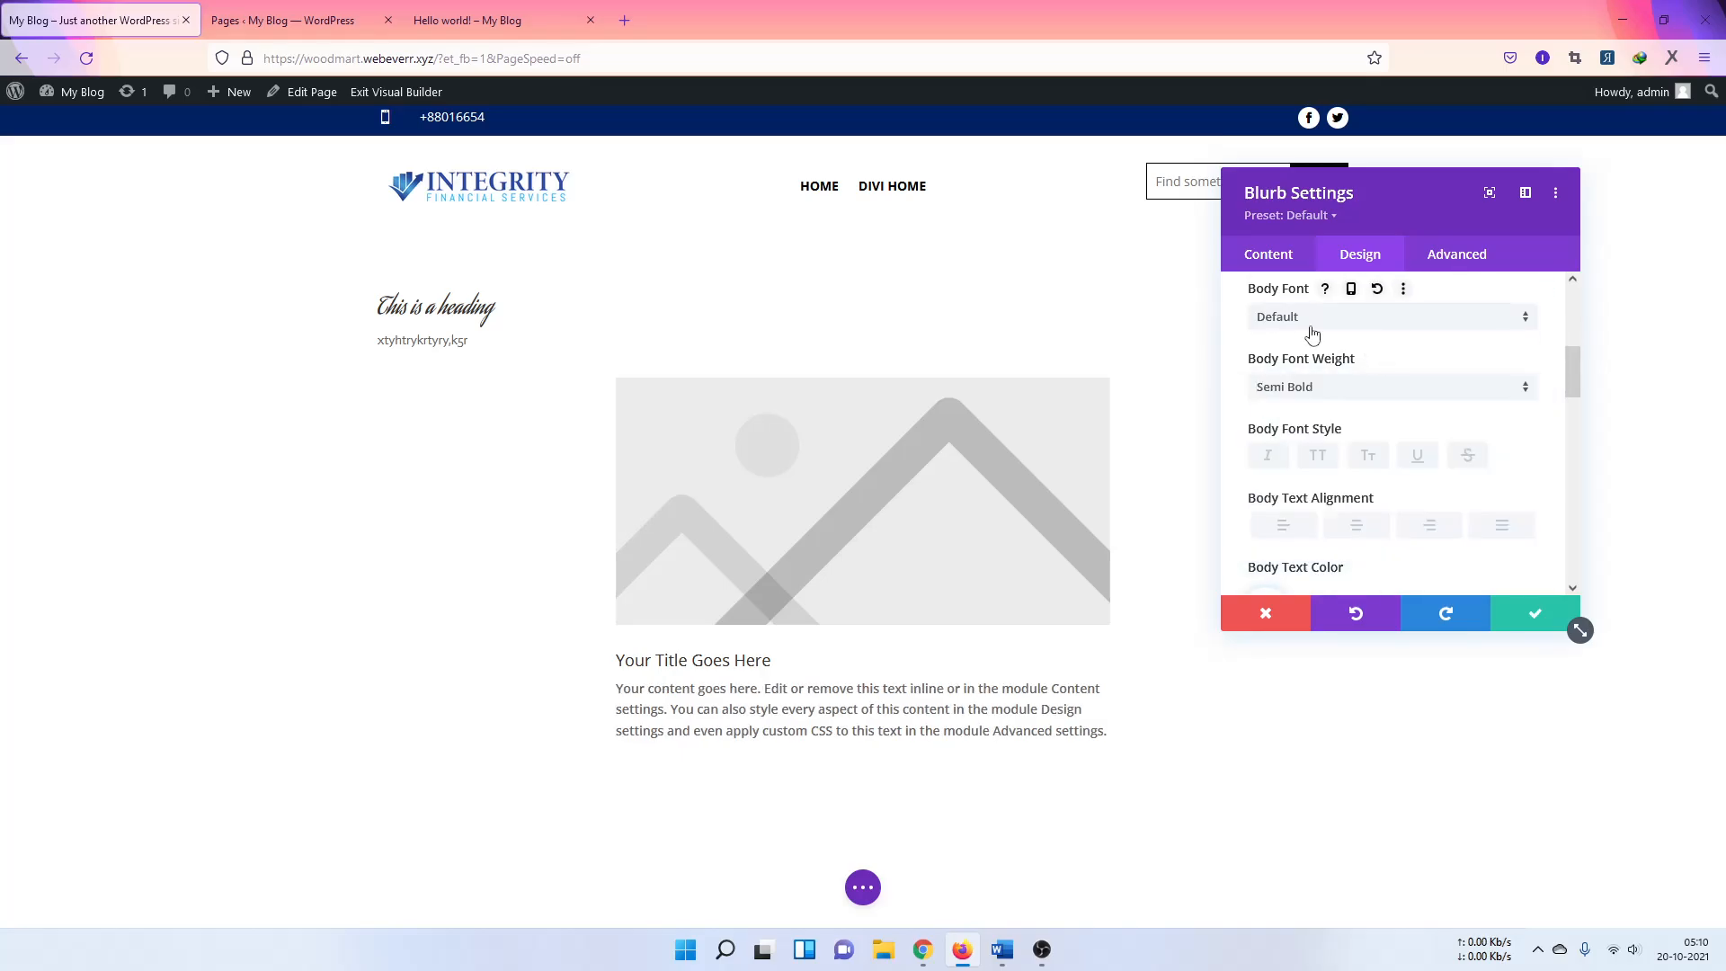
click(1310, 323)
click(1323, 628)
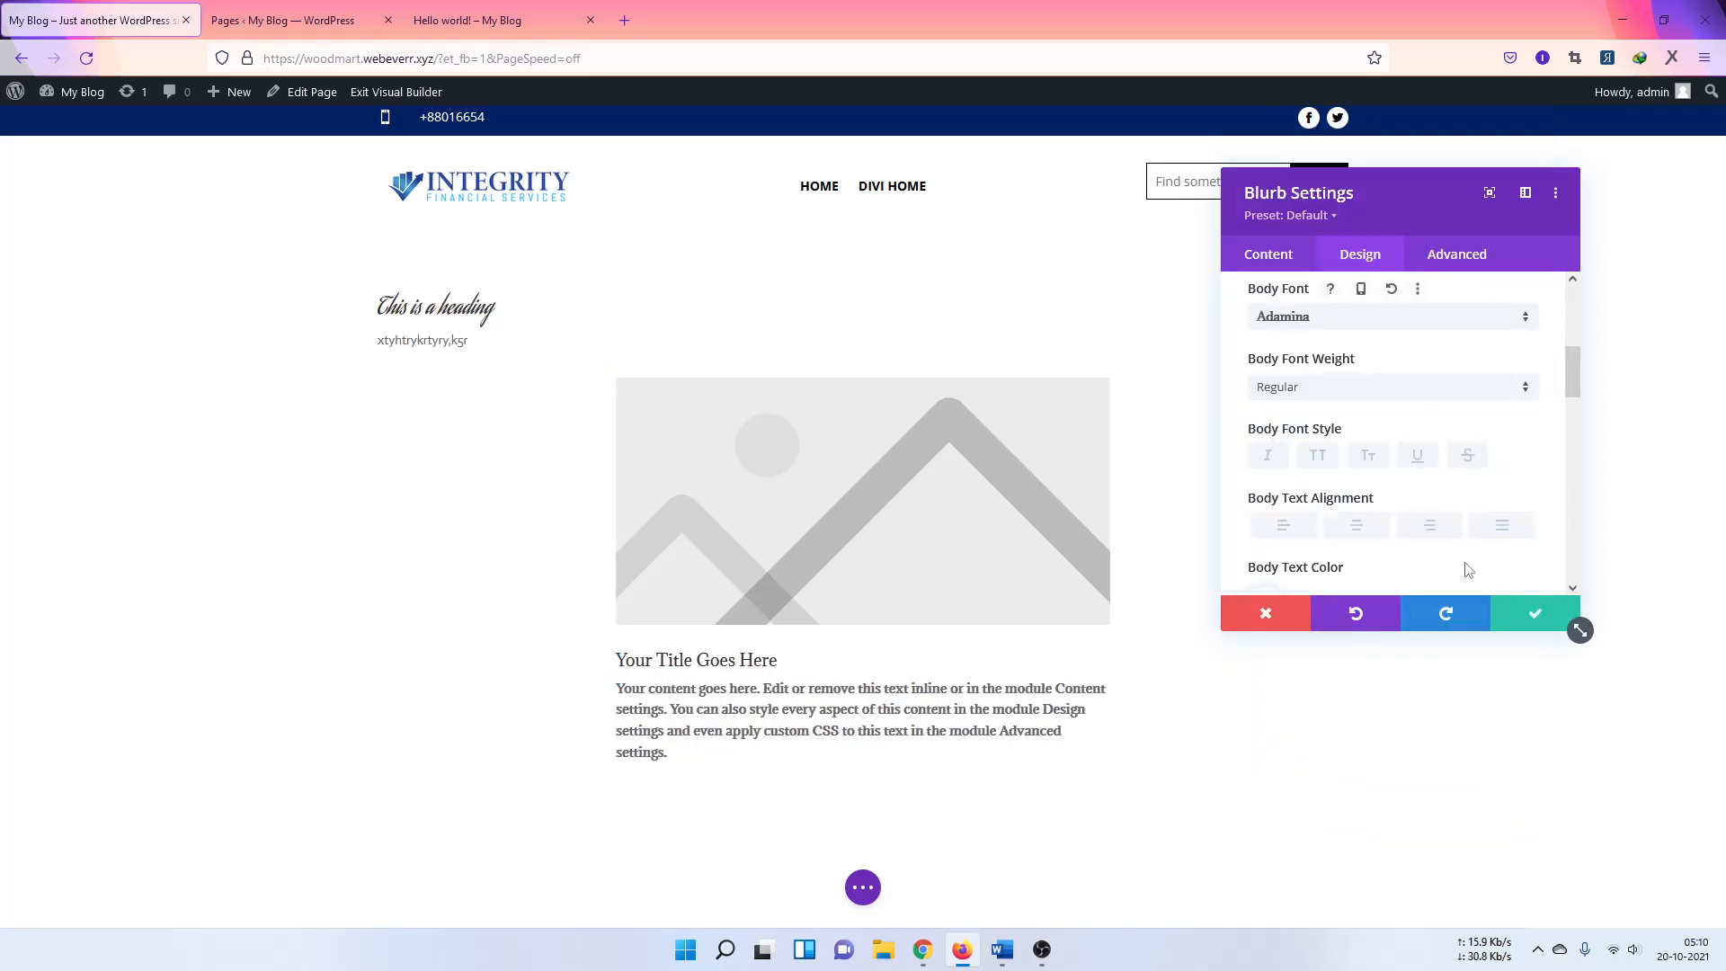
click(1268, 617)
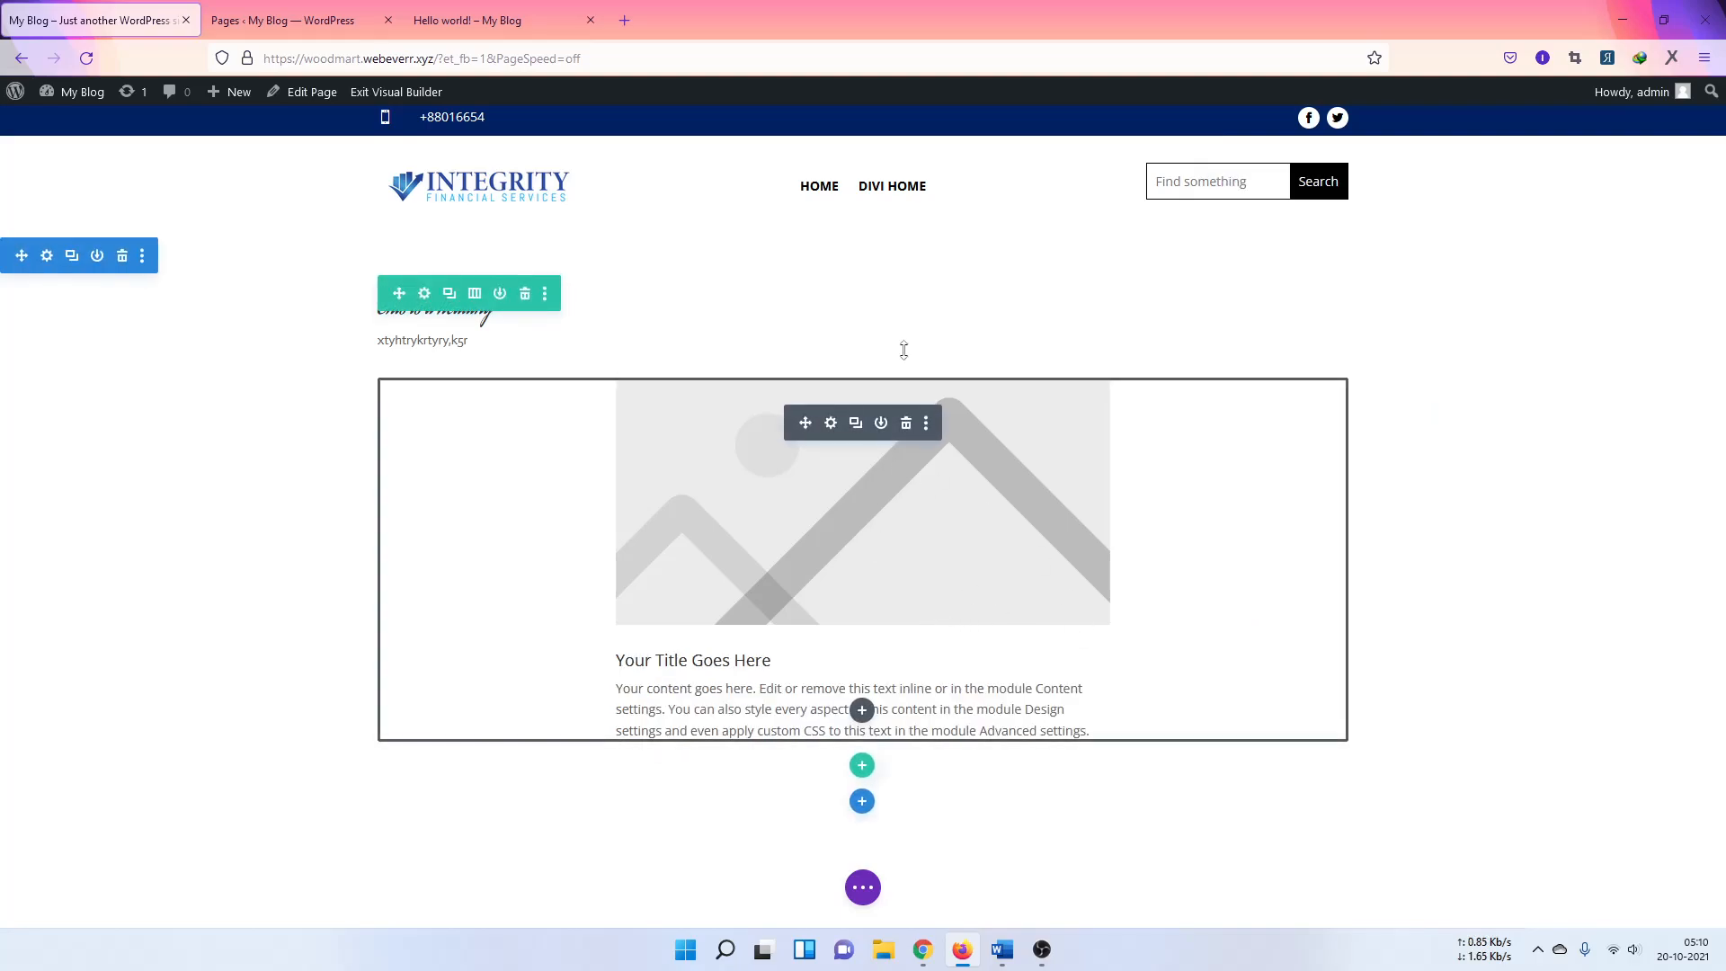
Step: Delete the Blurb module and insert a Button module below the heading text
click(904, 429)
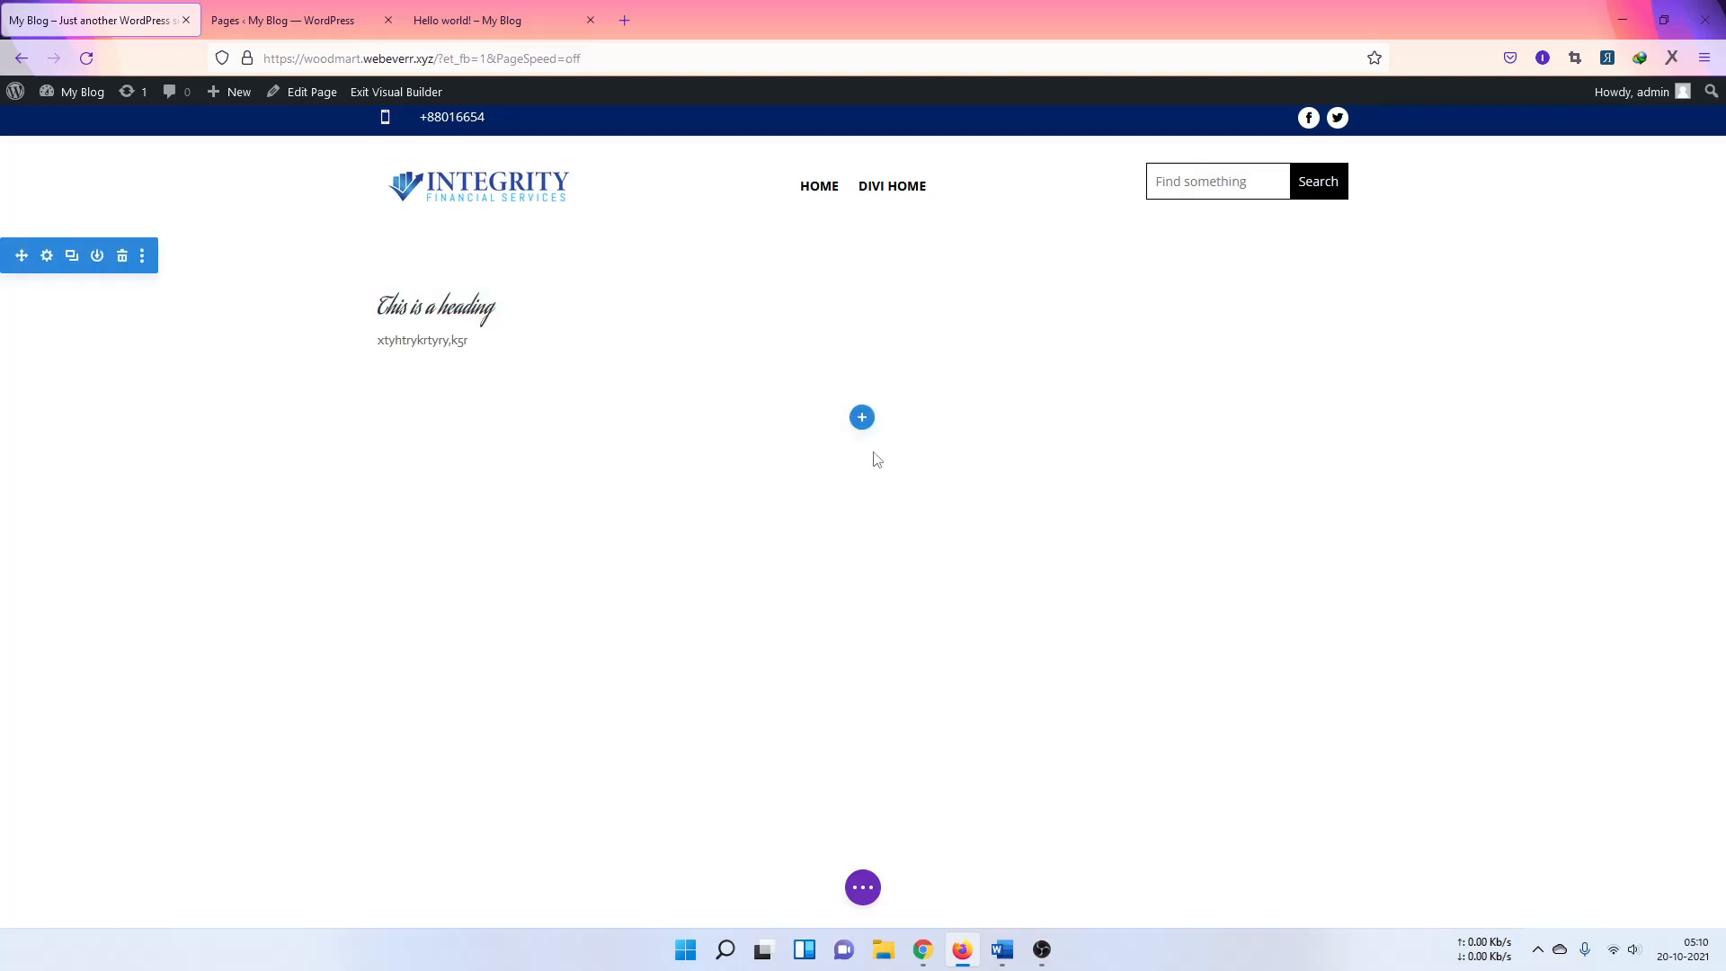
click(862, 319)
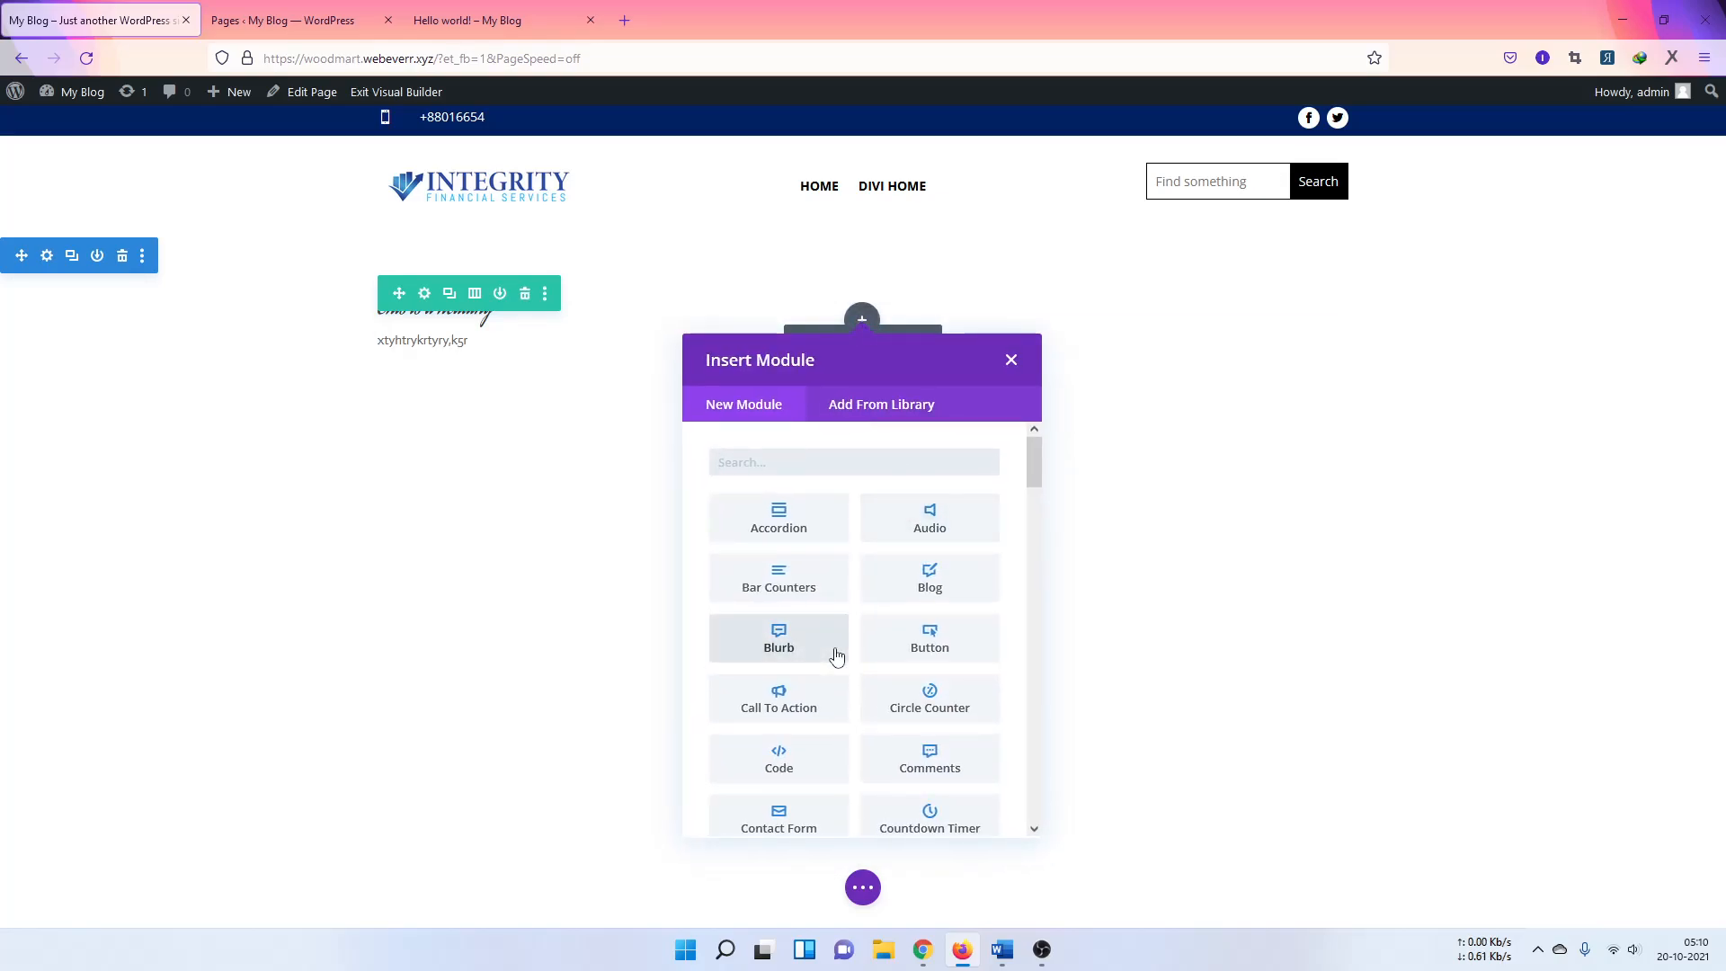
click(878, 653)
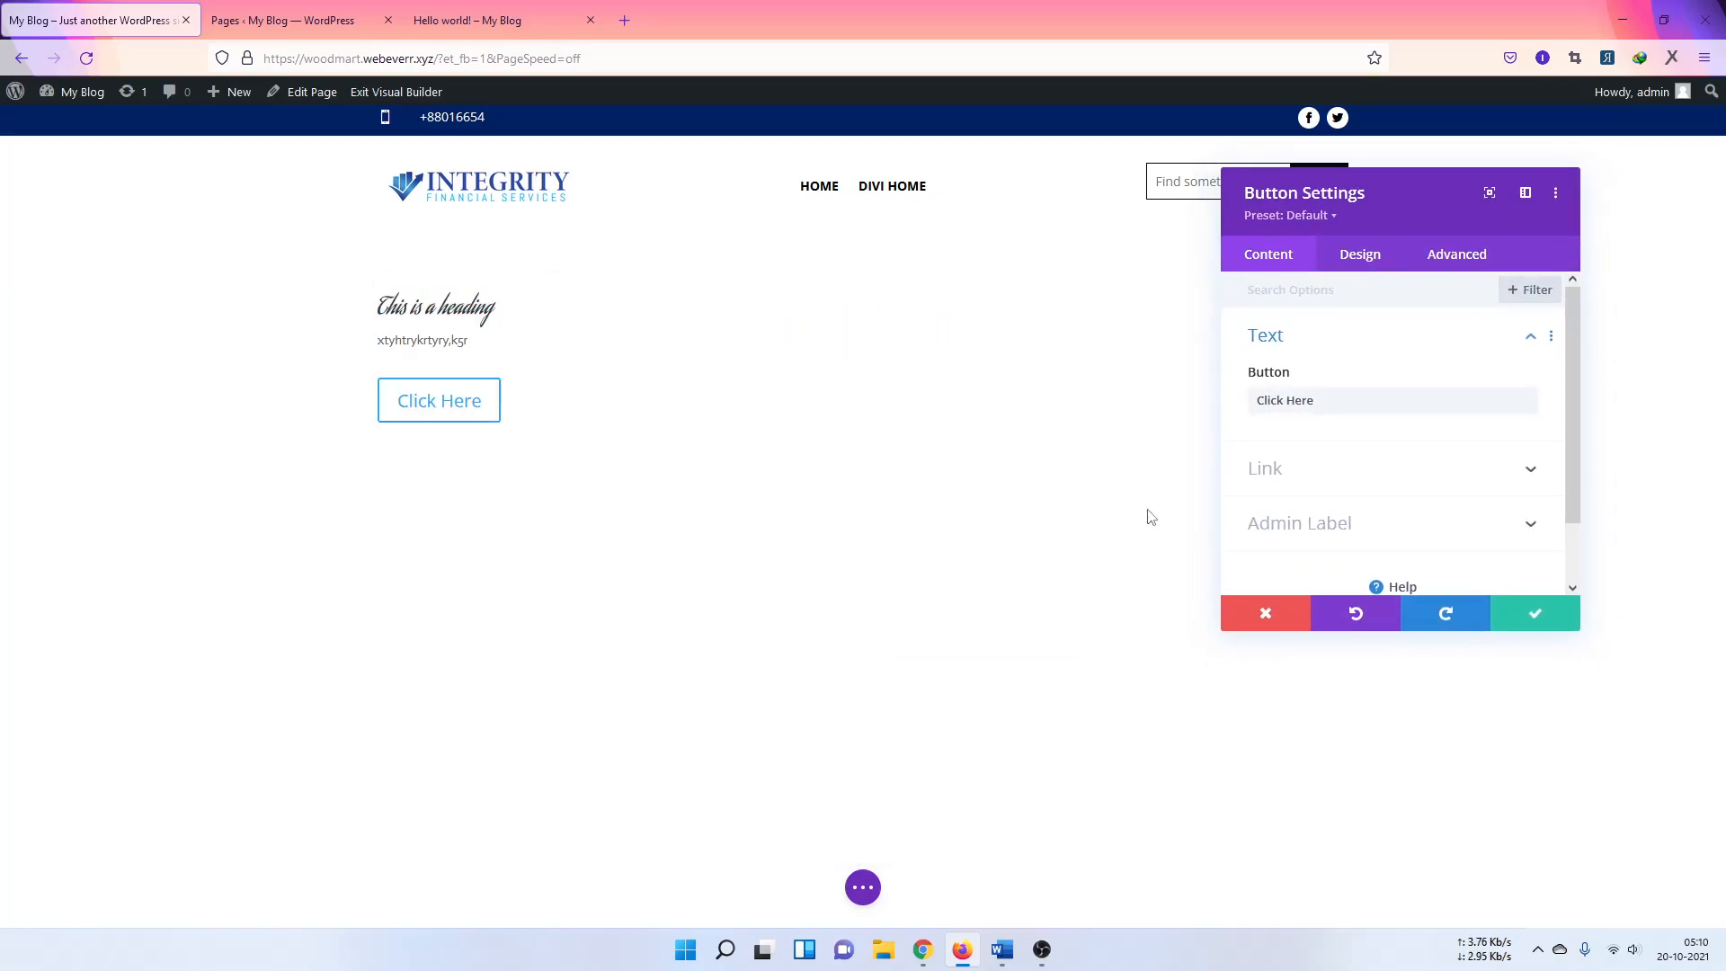
Step: Check the button's text setting without changing it, and open the button's design options
click(1379, 404)
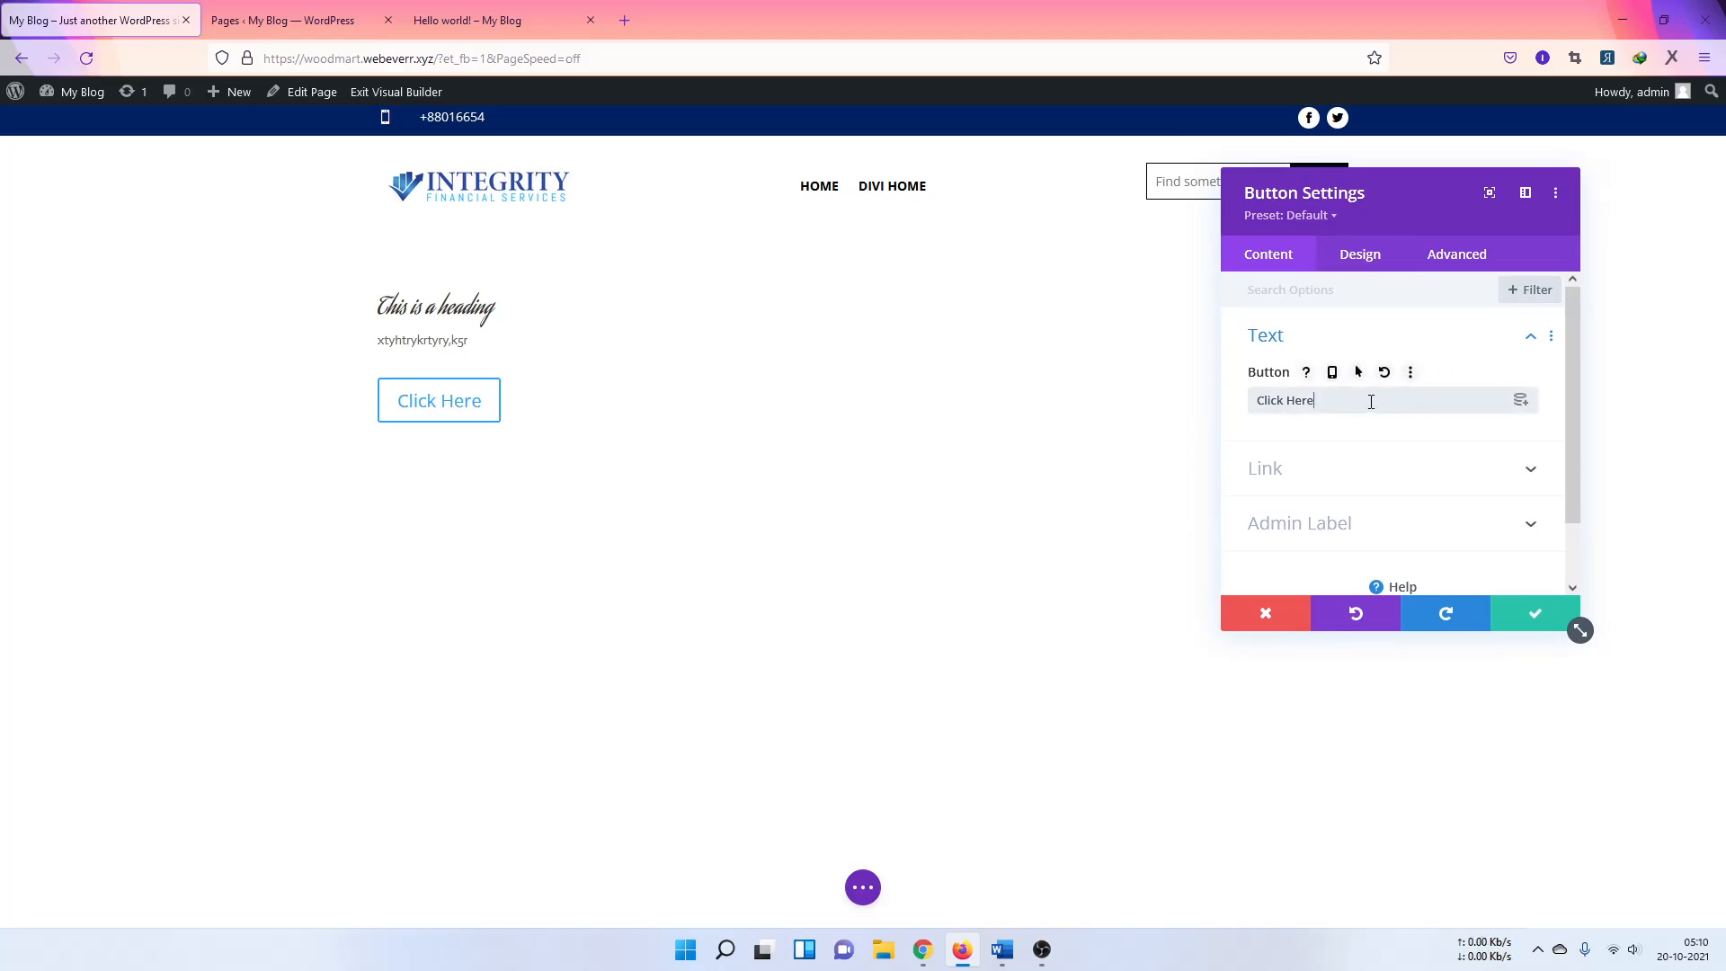
triple_click(1371, 402)
click(1338, 438)
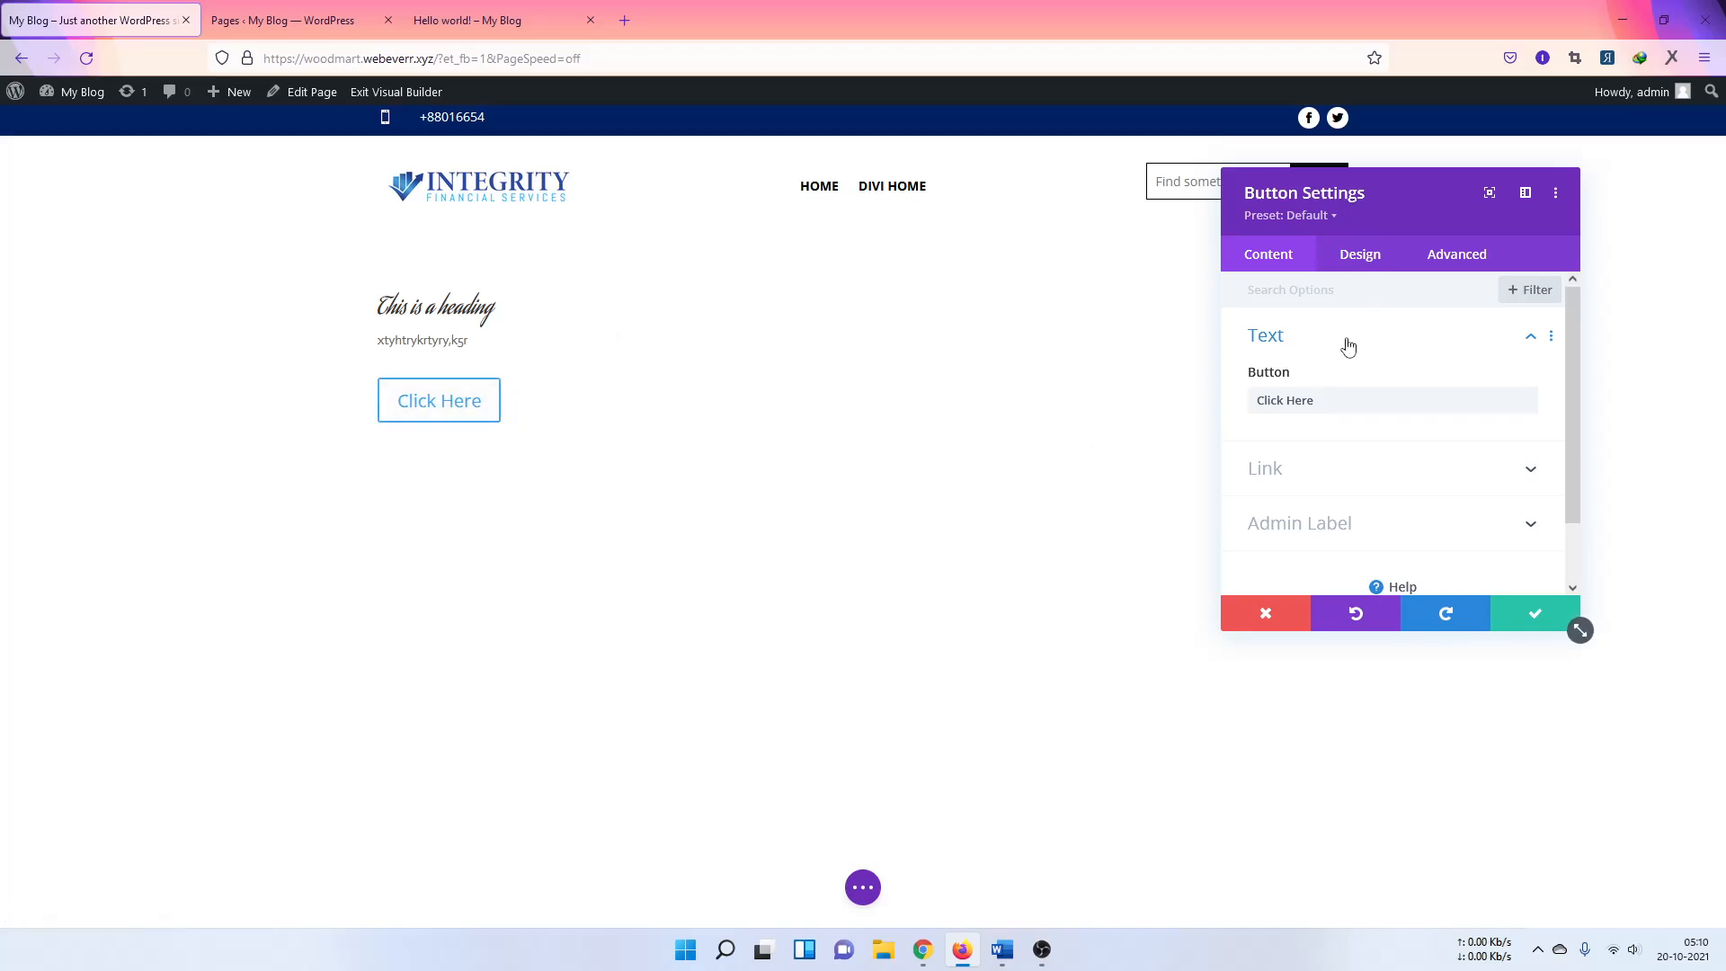
click(1361, 258)
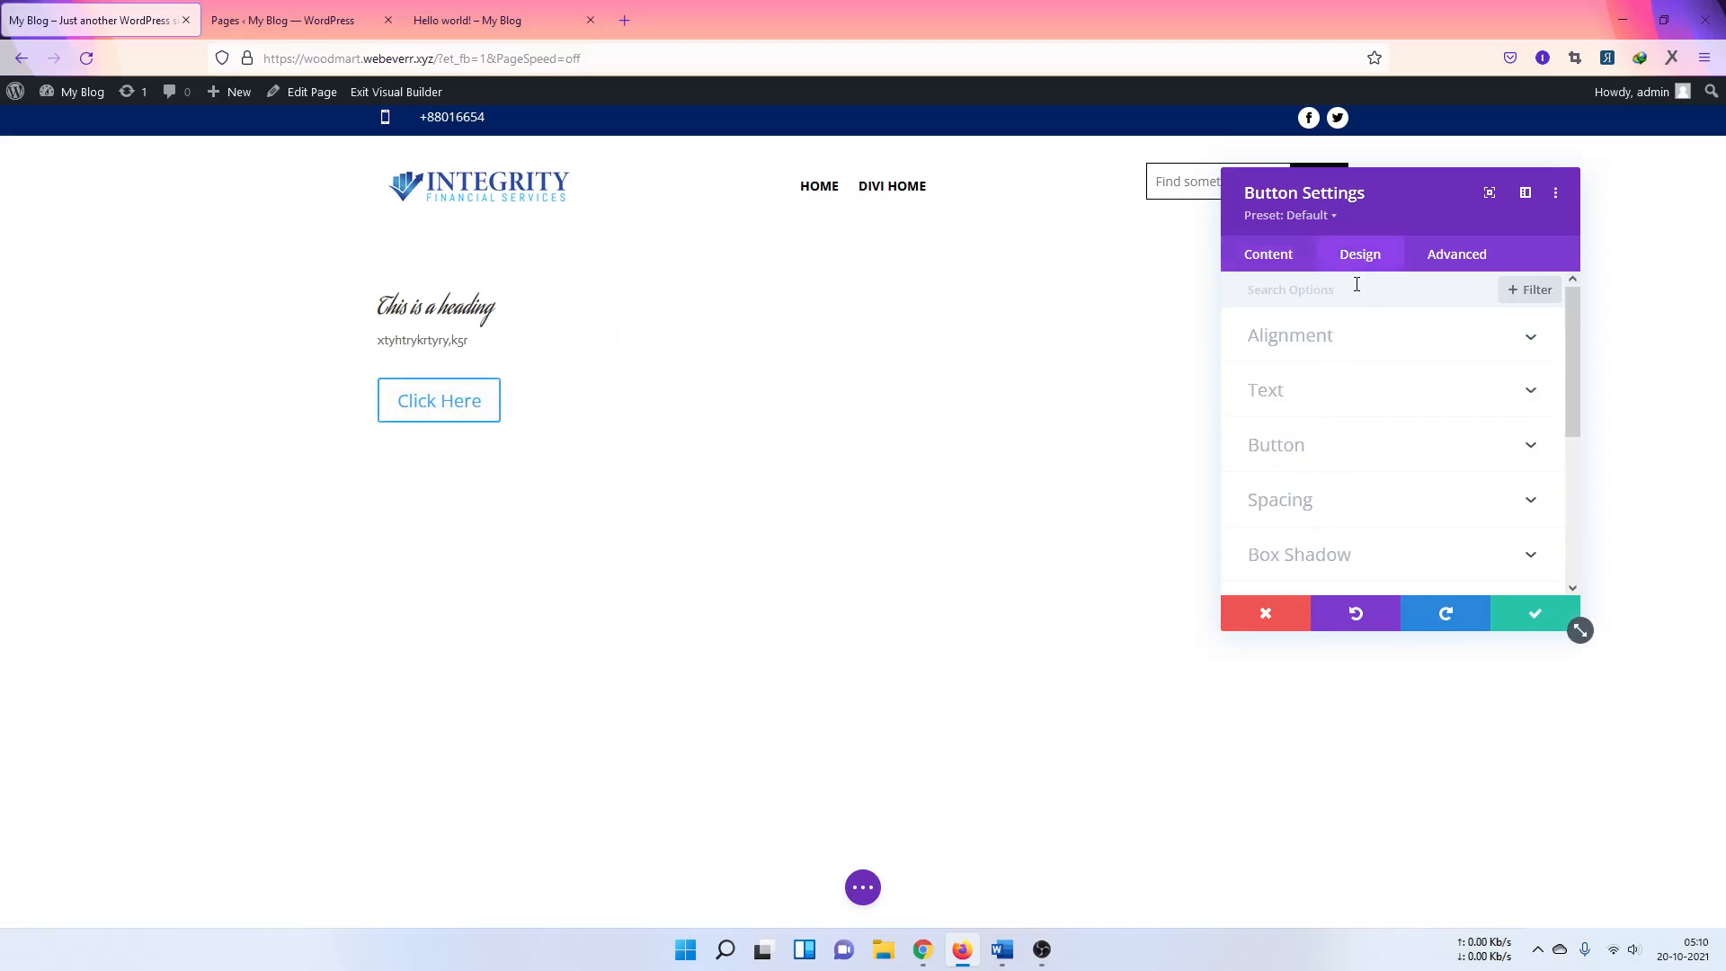
Step: Center the button horizontally and enable custom styles for it
click(1367, 343)
click(1396, 402)
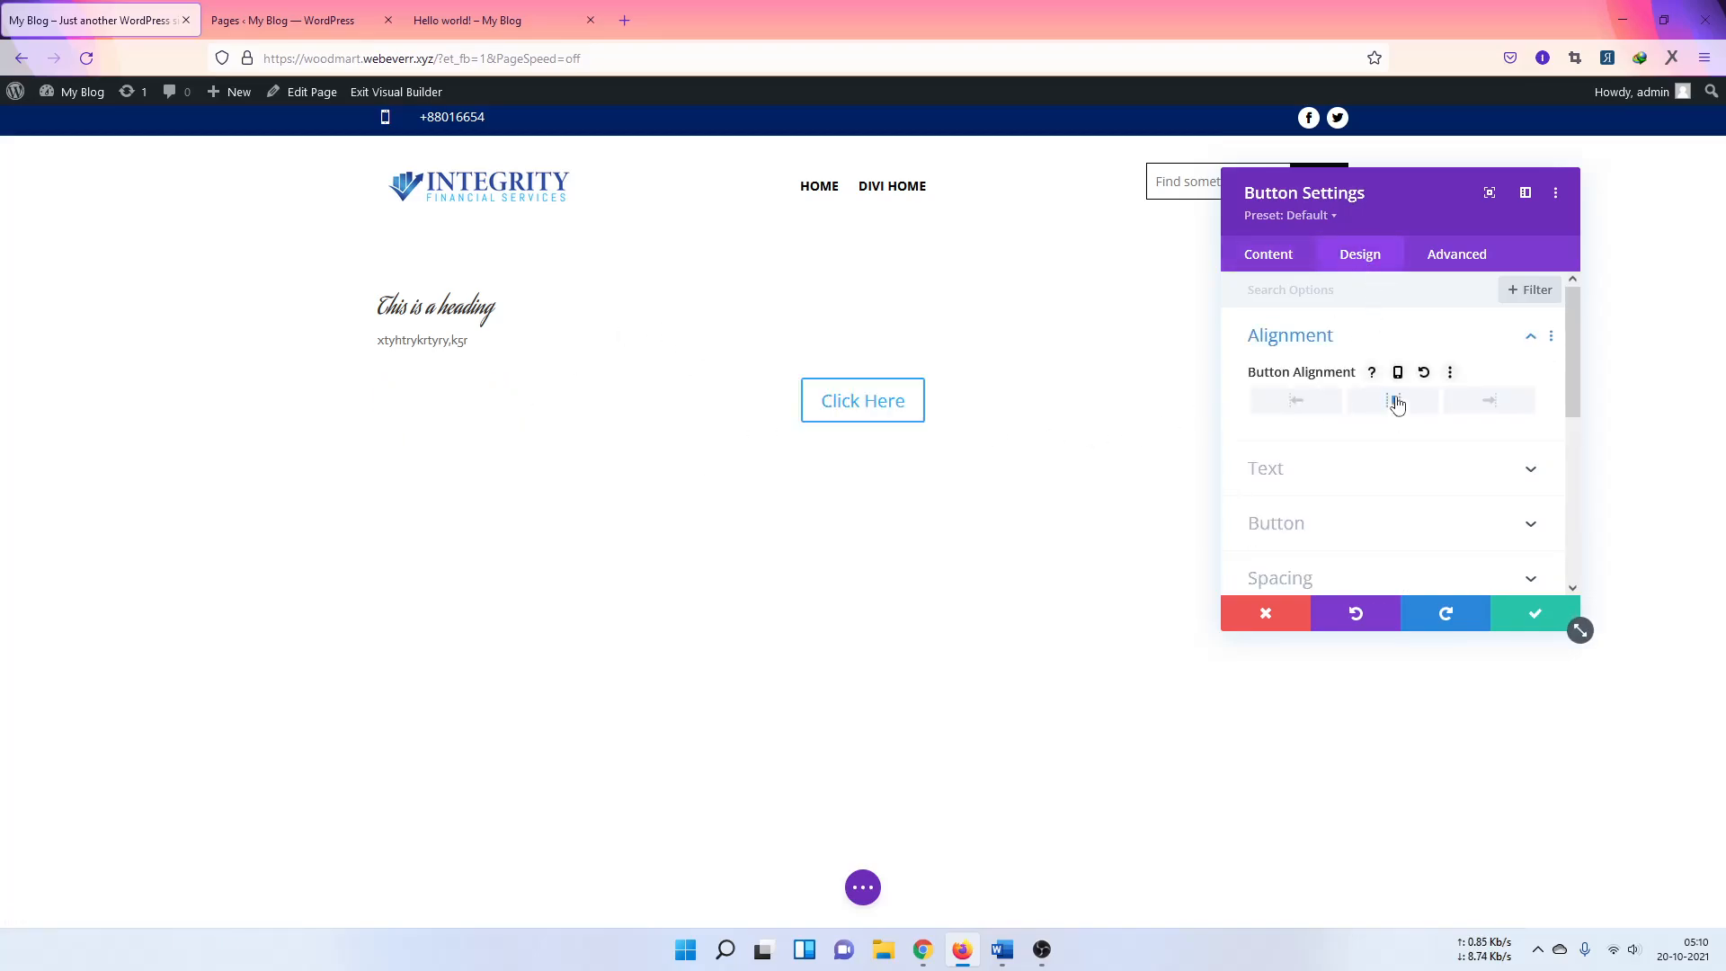
click(1327, 468)
click(1311, 434)
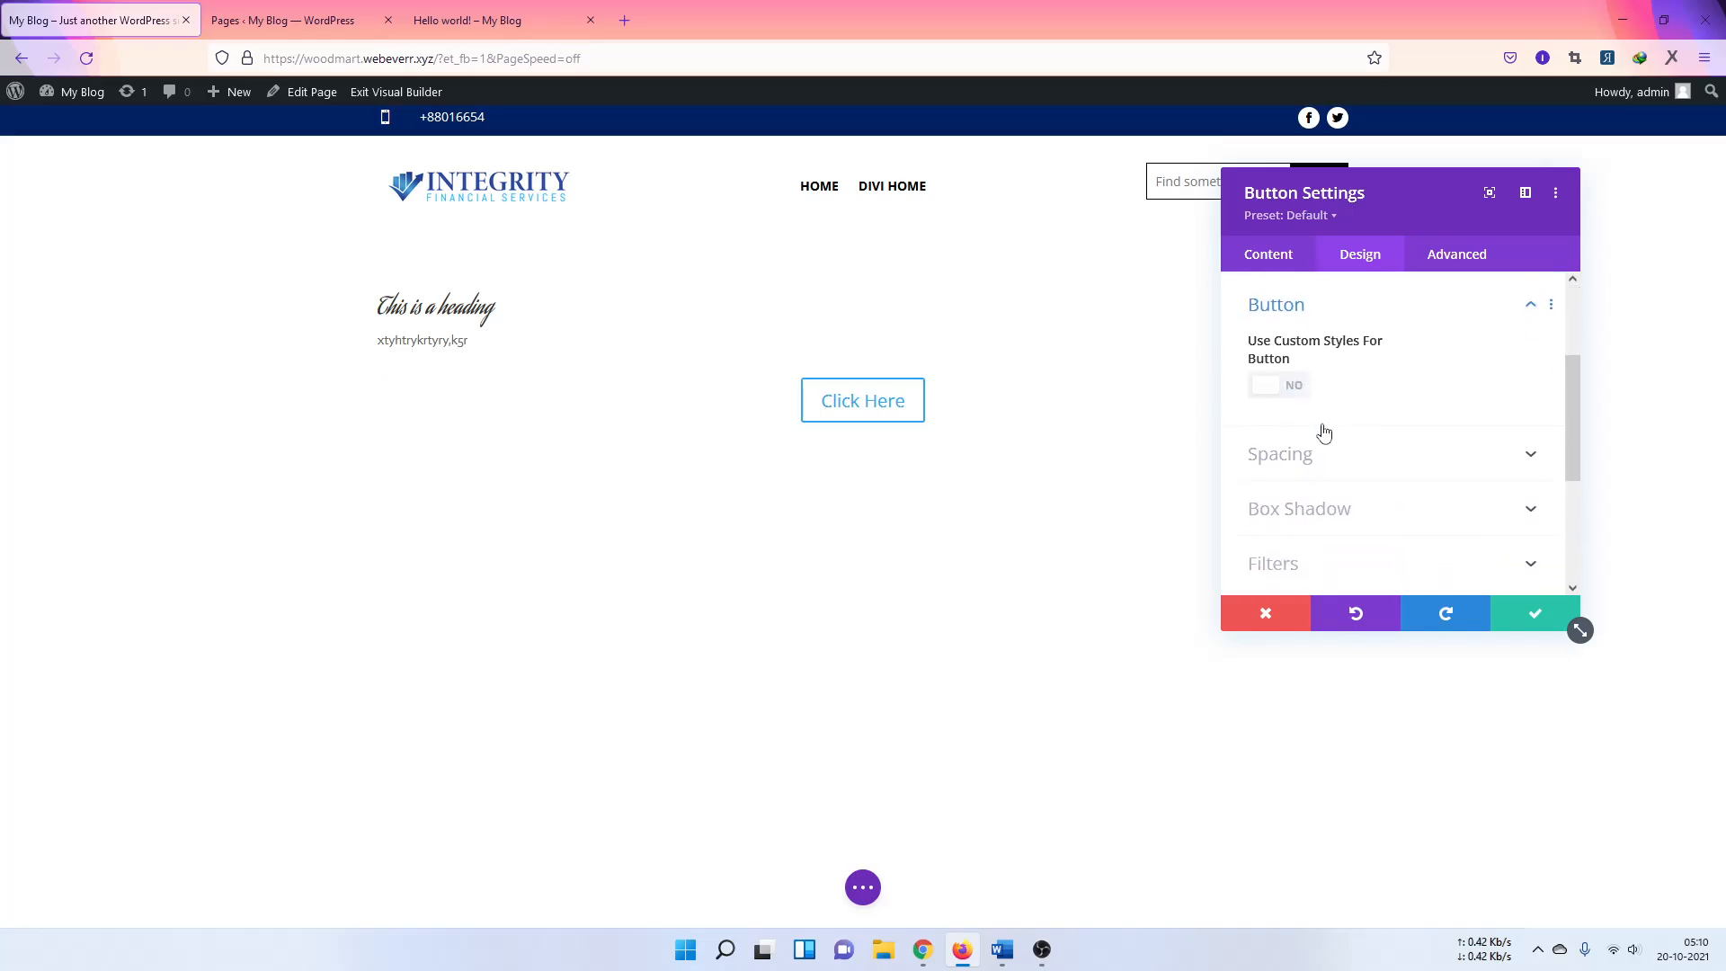
click(1294, 392)
scroll(1292, 360, down, 1)
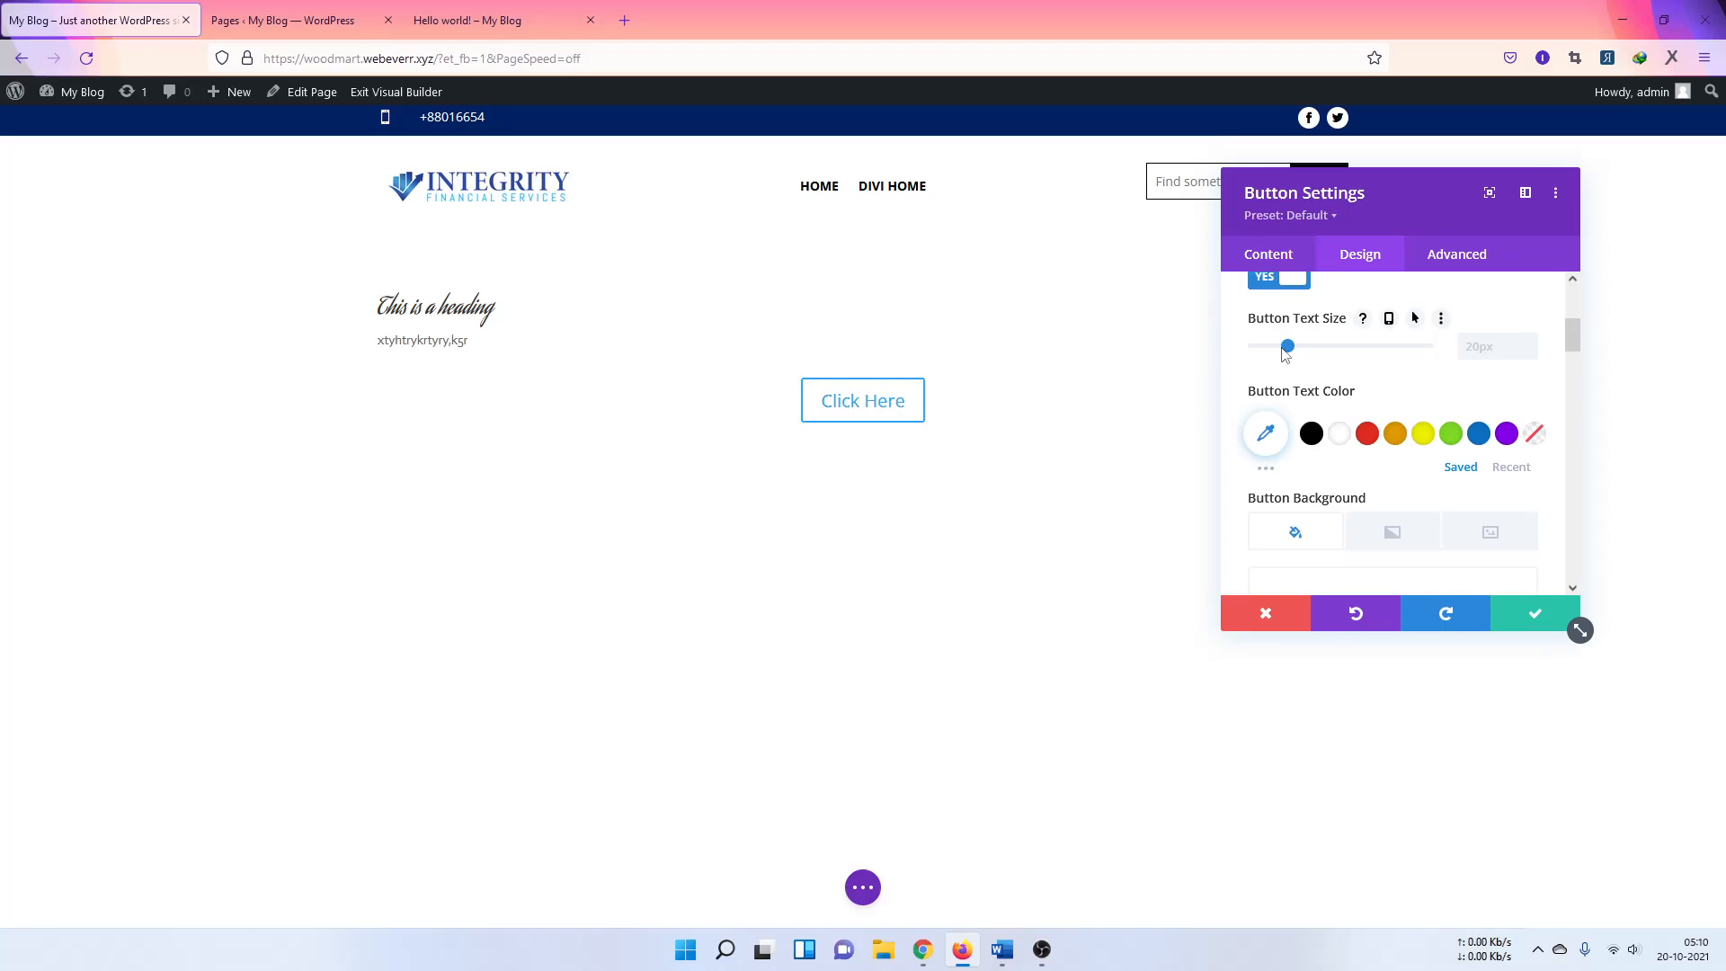
Step: Try black button text on a red #e02b20 button background
click(1312, 434)
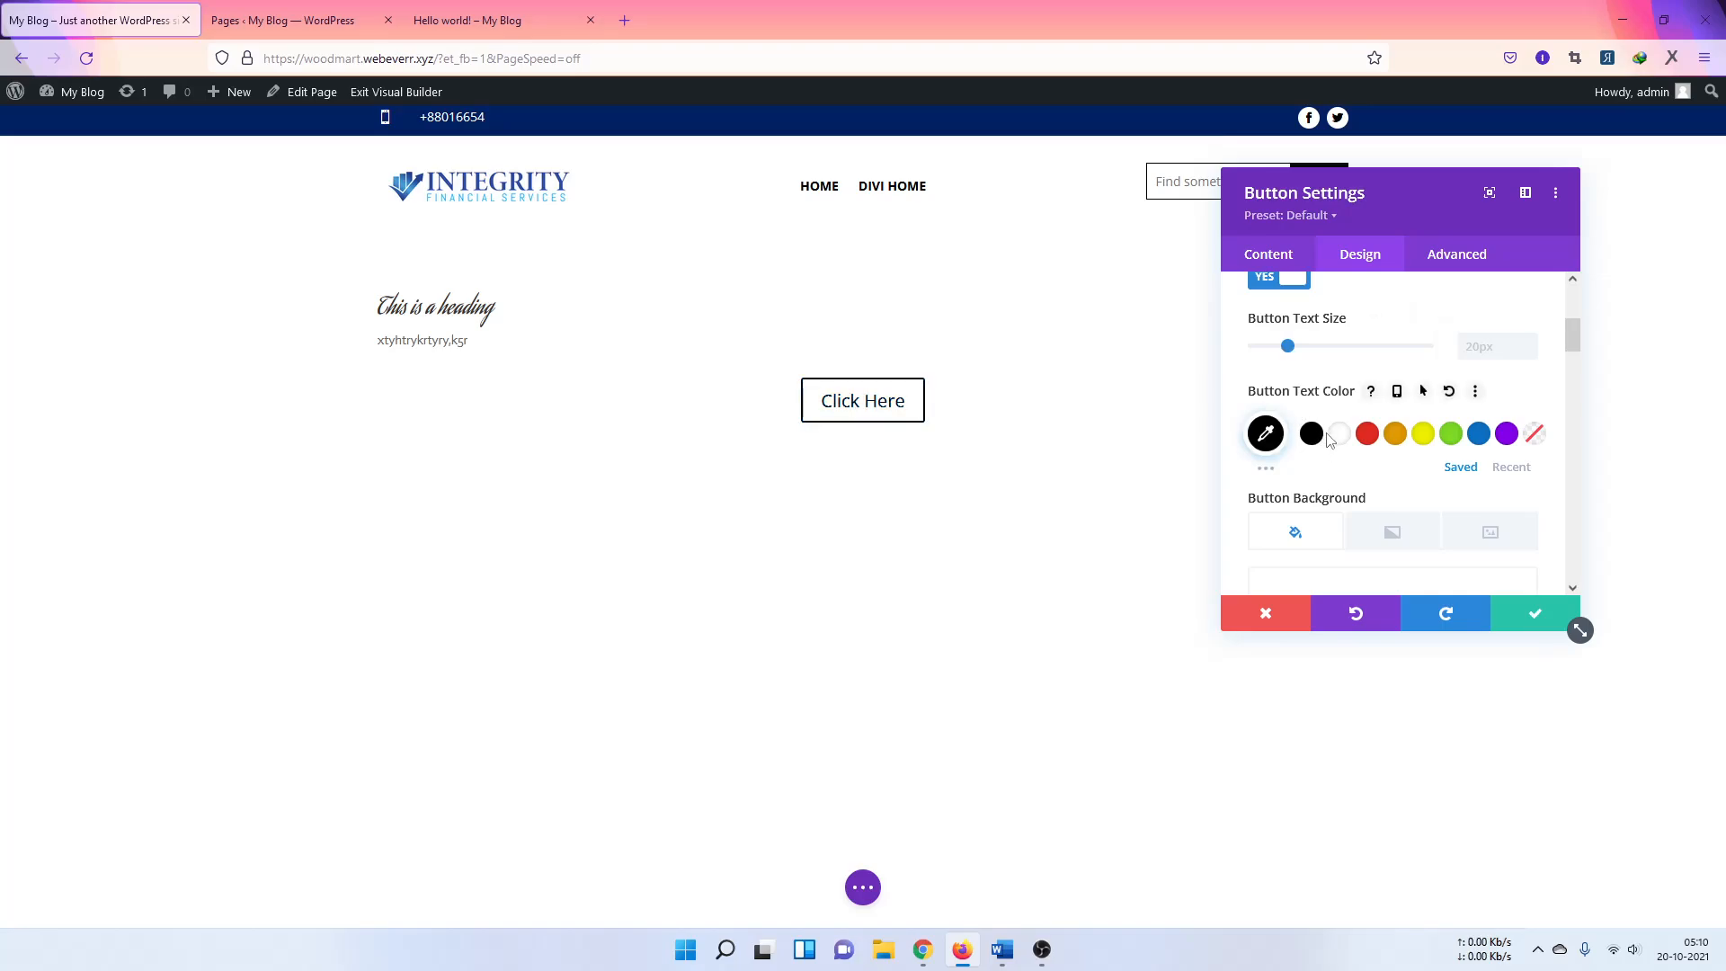
scroll(1357, 476, down, 1)
click(1394, 533)
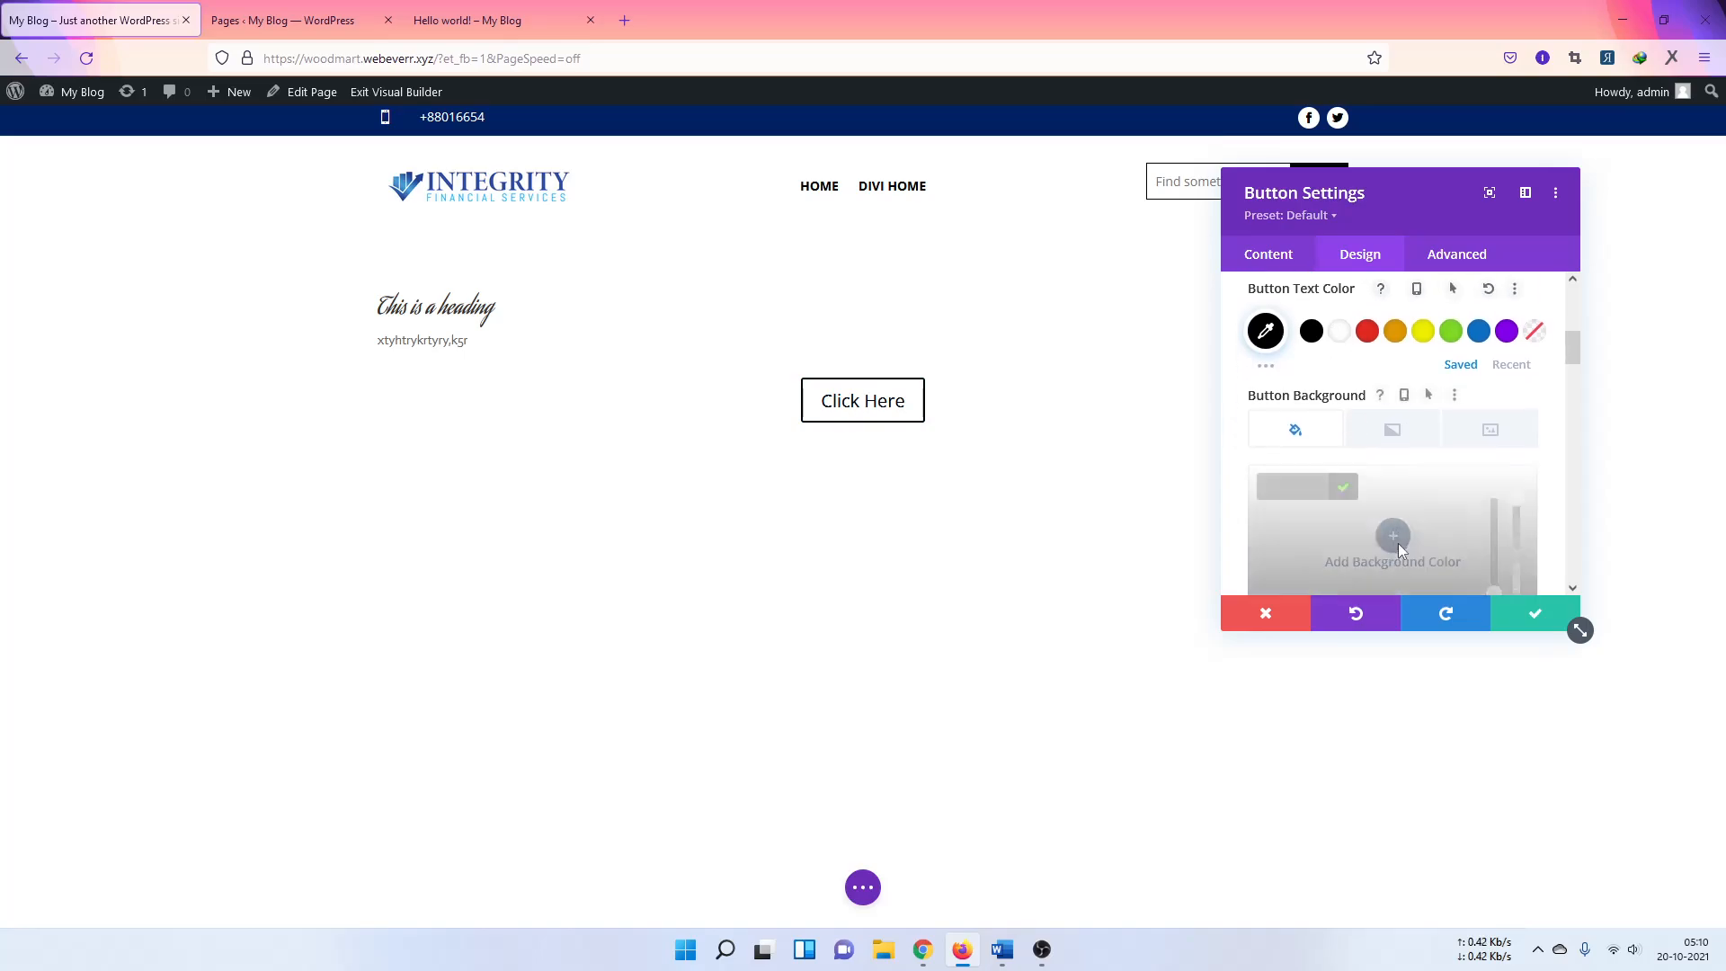
scroll(1395, 518, down, 1)
click(1358, 455)
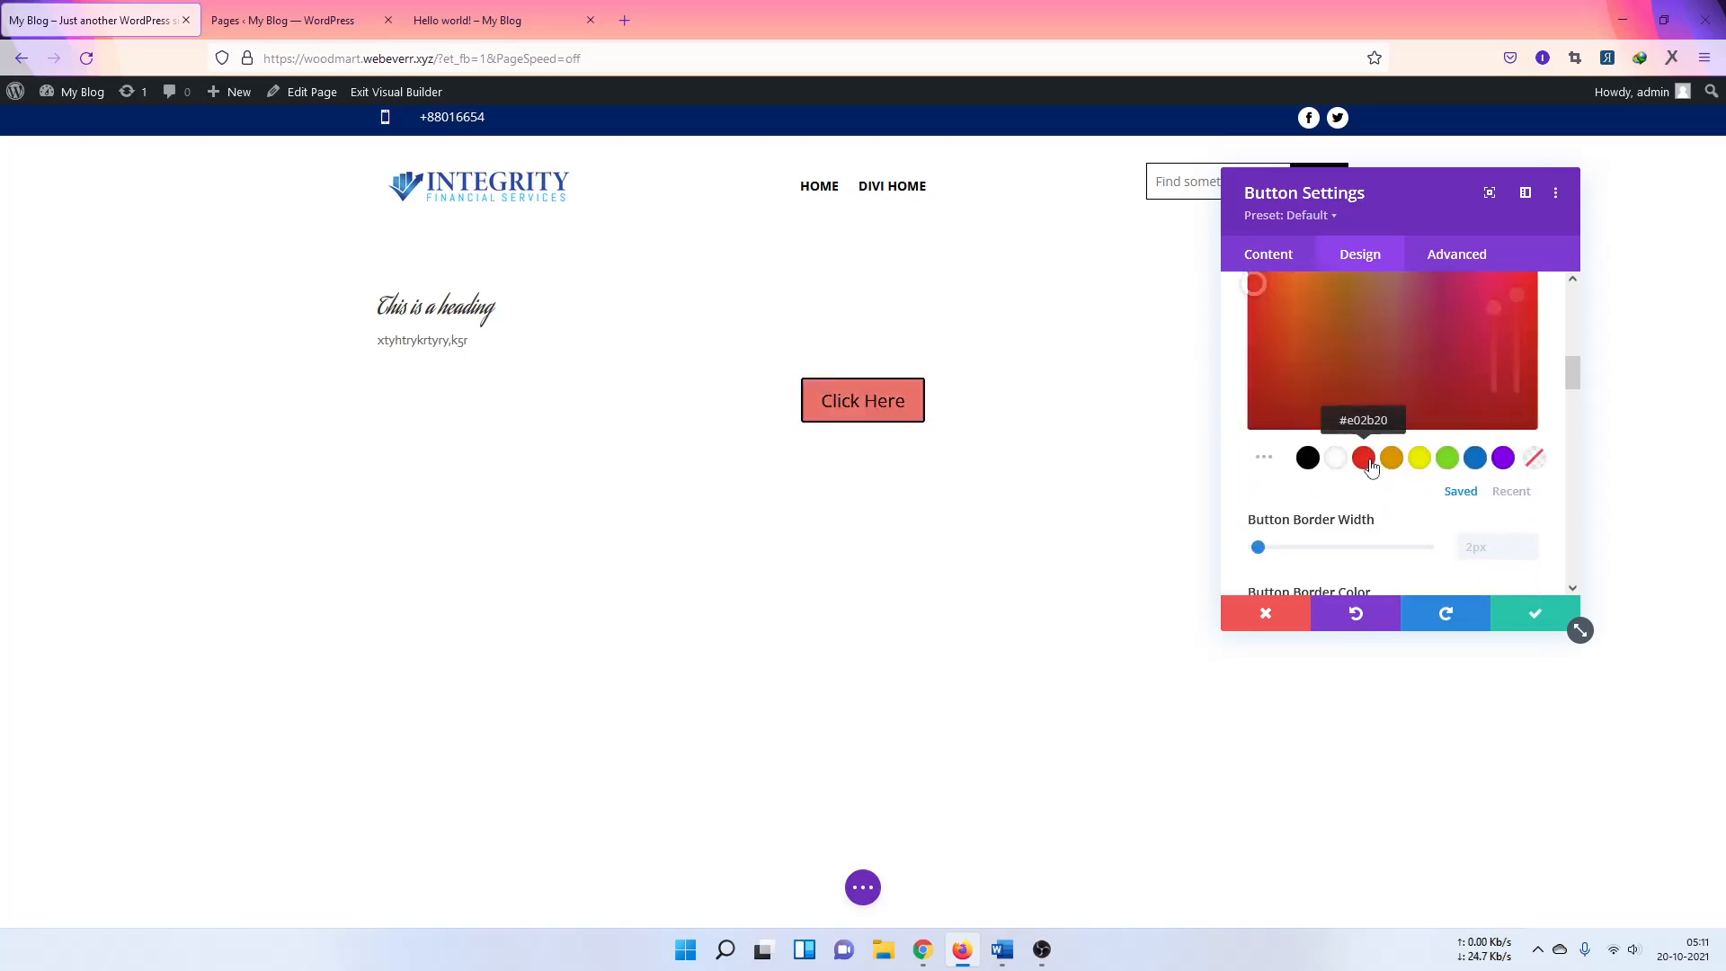
scroll(1373, 468, up, 1)
scroll(1462, 505, down, 1)
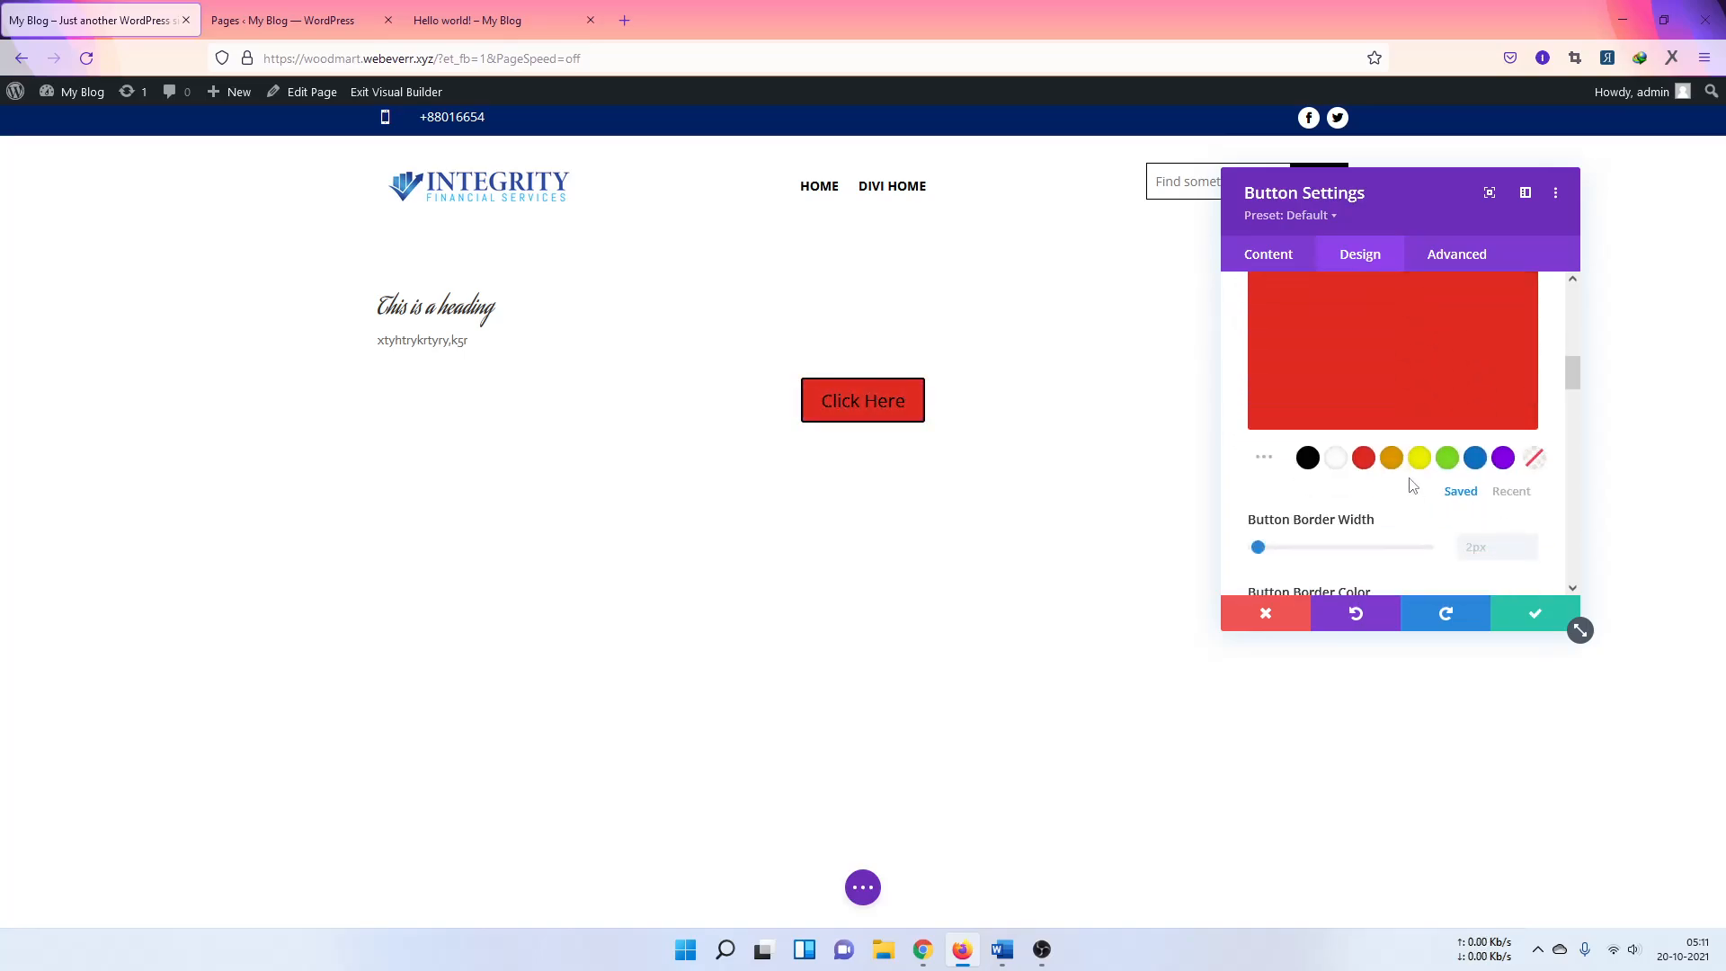
Step: Set the button's background color to black and its text color to white
click(1307, 459)
scroll(1307, 462, up, 2)
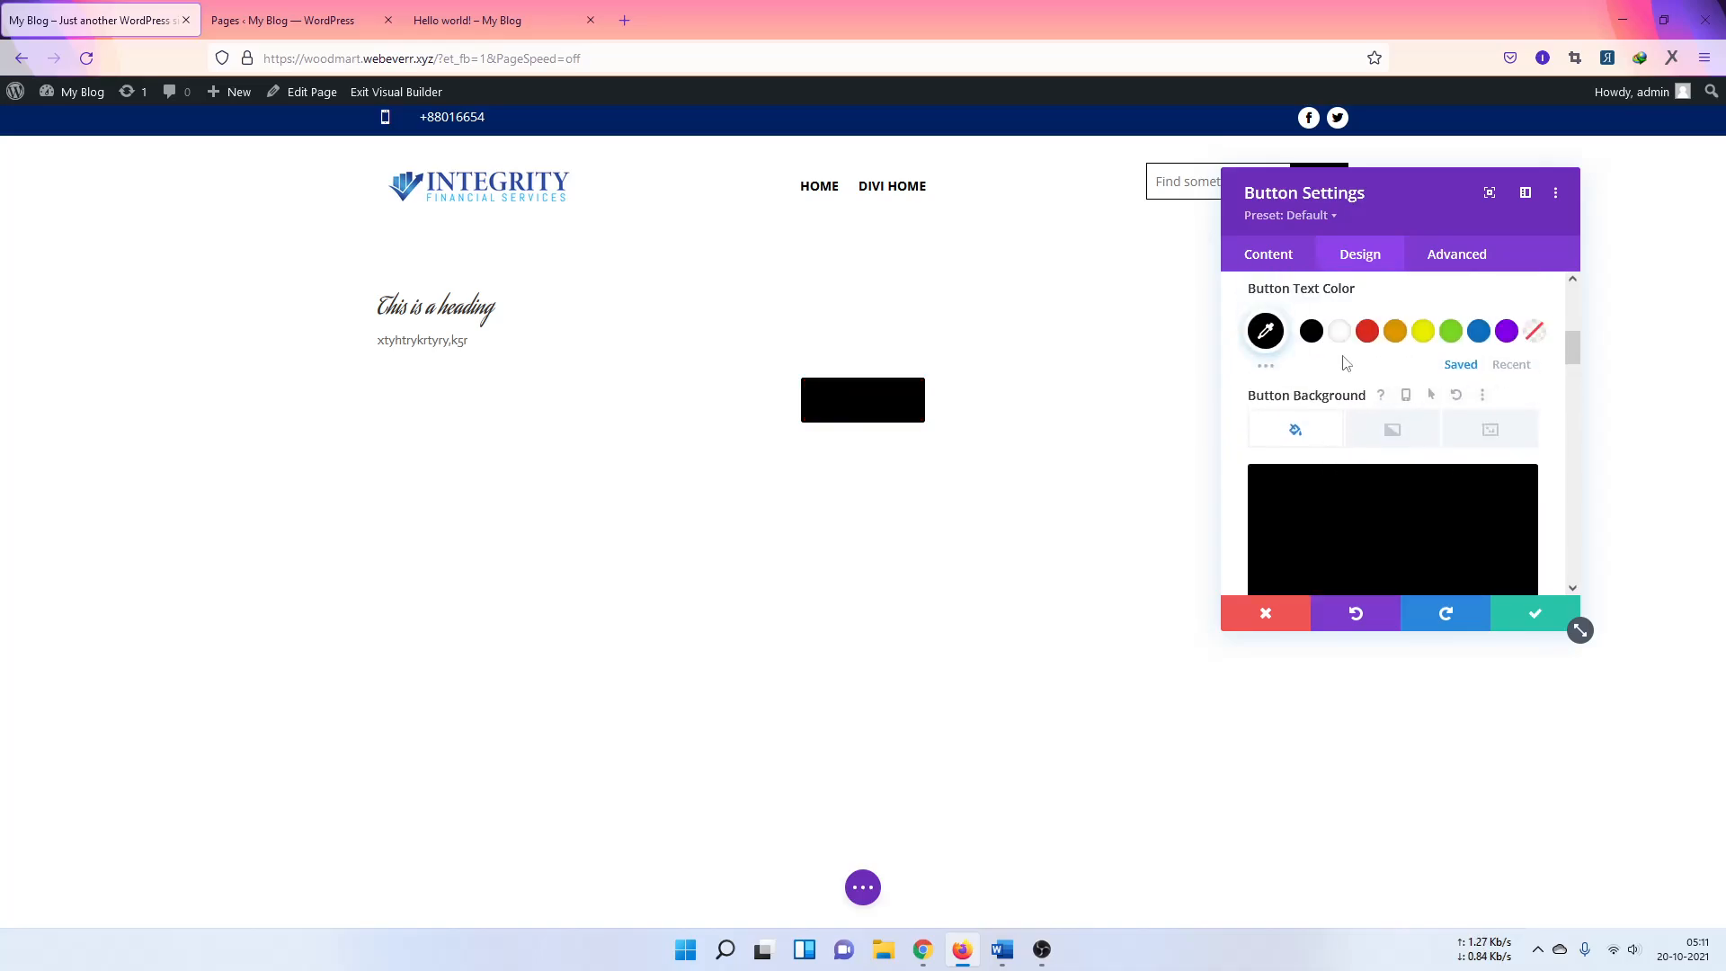
click(1268, 333)
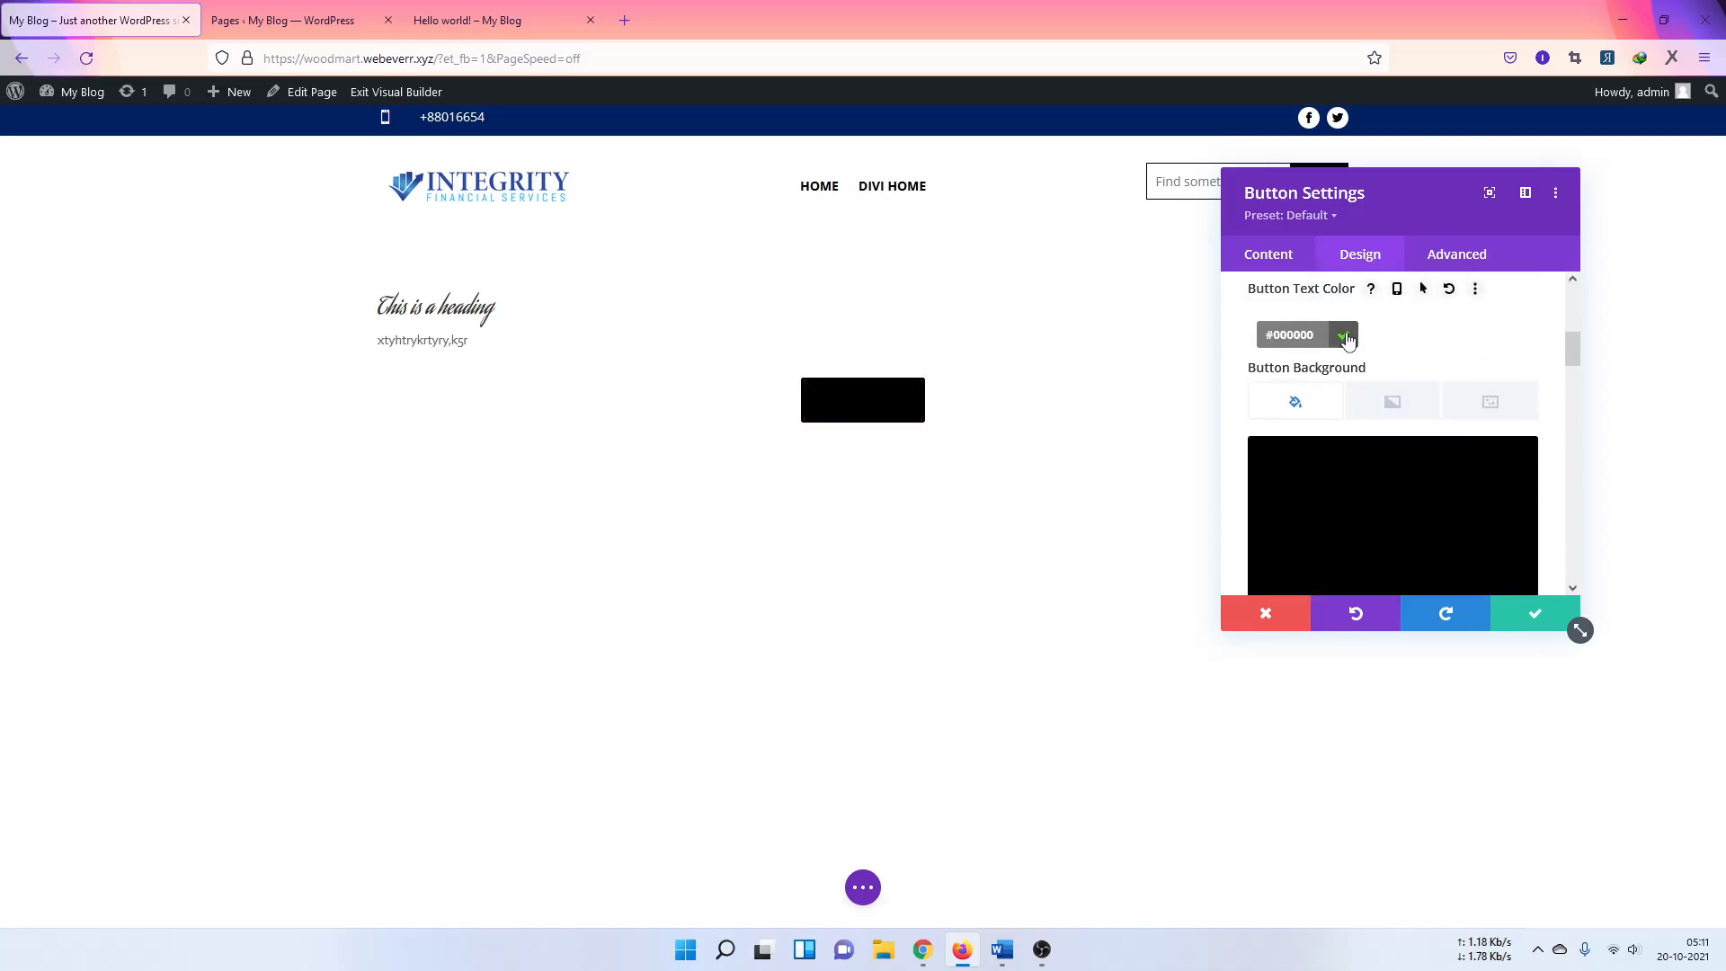
click(1346, 337)
click(1337, 334)
scroll(1366, 393, down, 1)
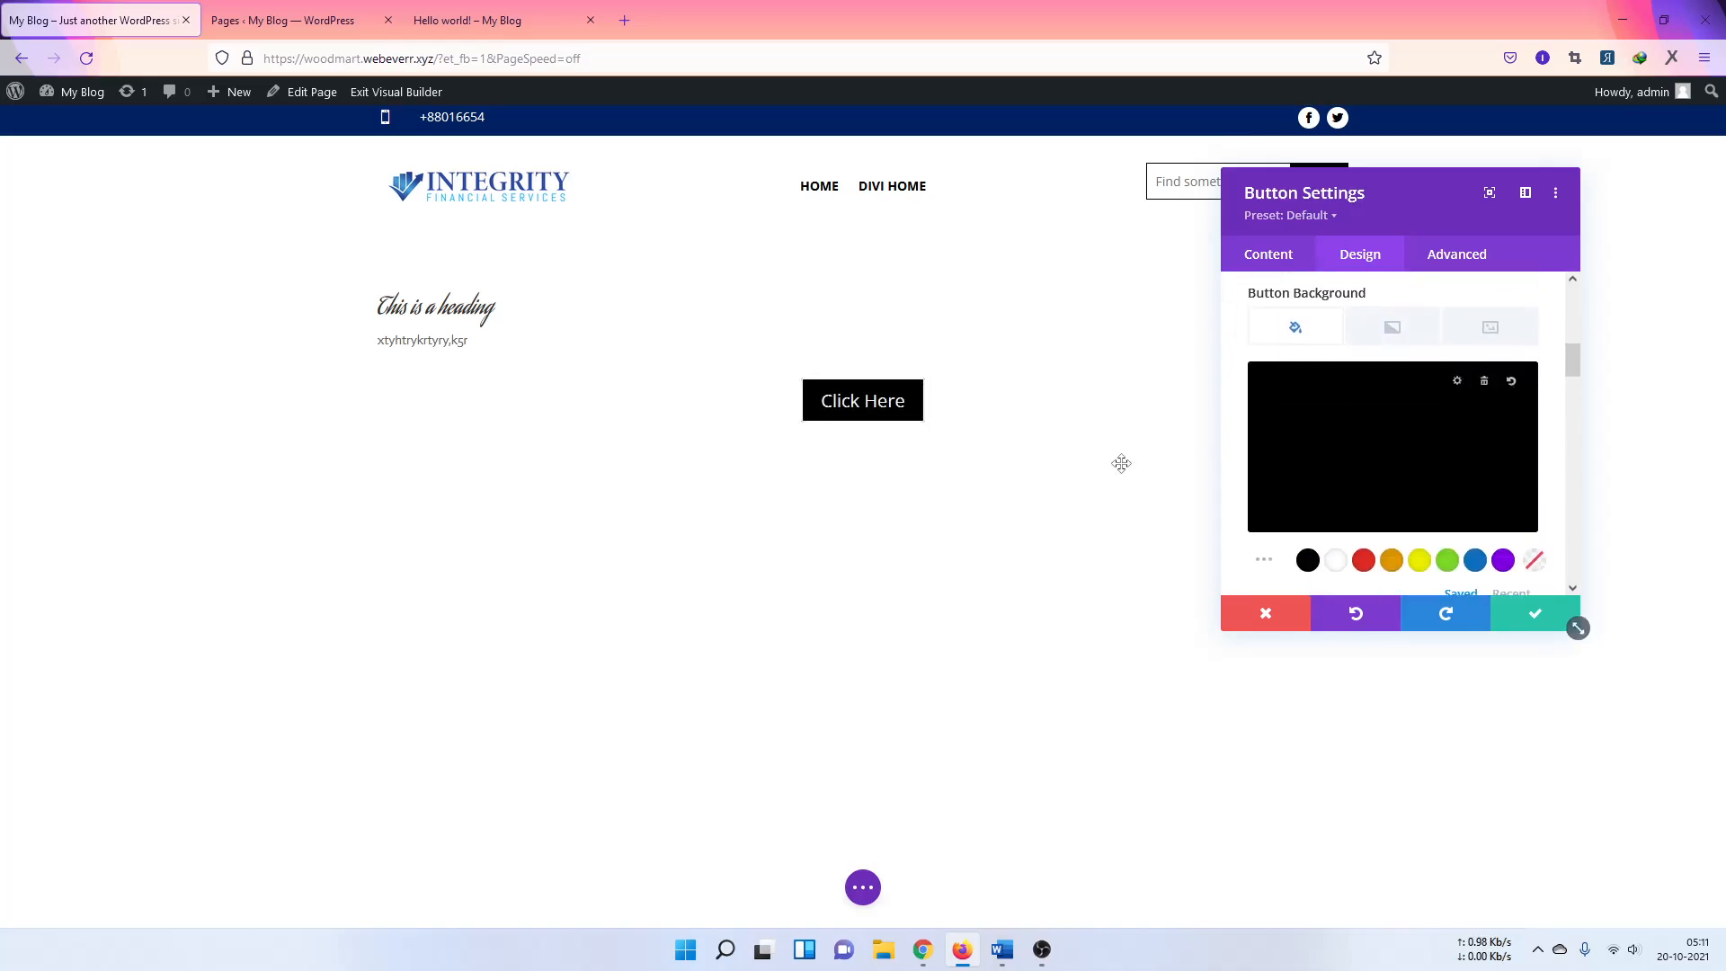
Step: Choose the circled right chevron as the button's icon and save the button settings
scroll(1296, 443, down, 3)
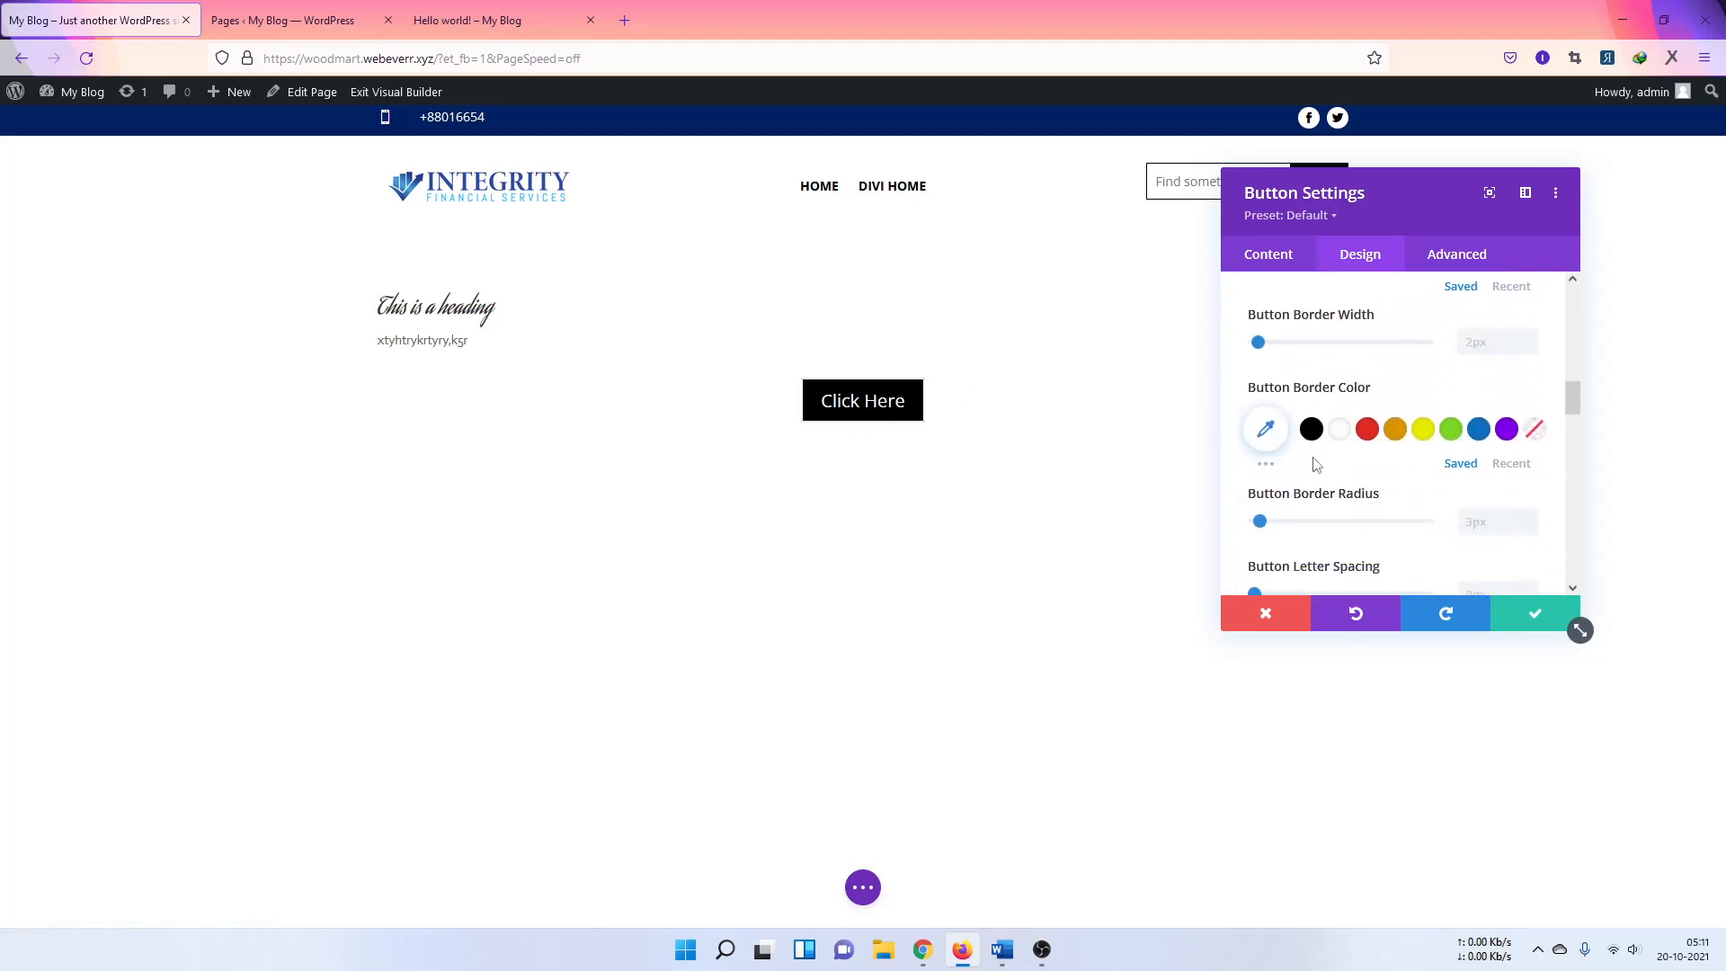
scroll(1315, 464, down, 5)
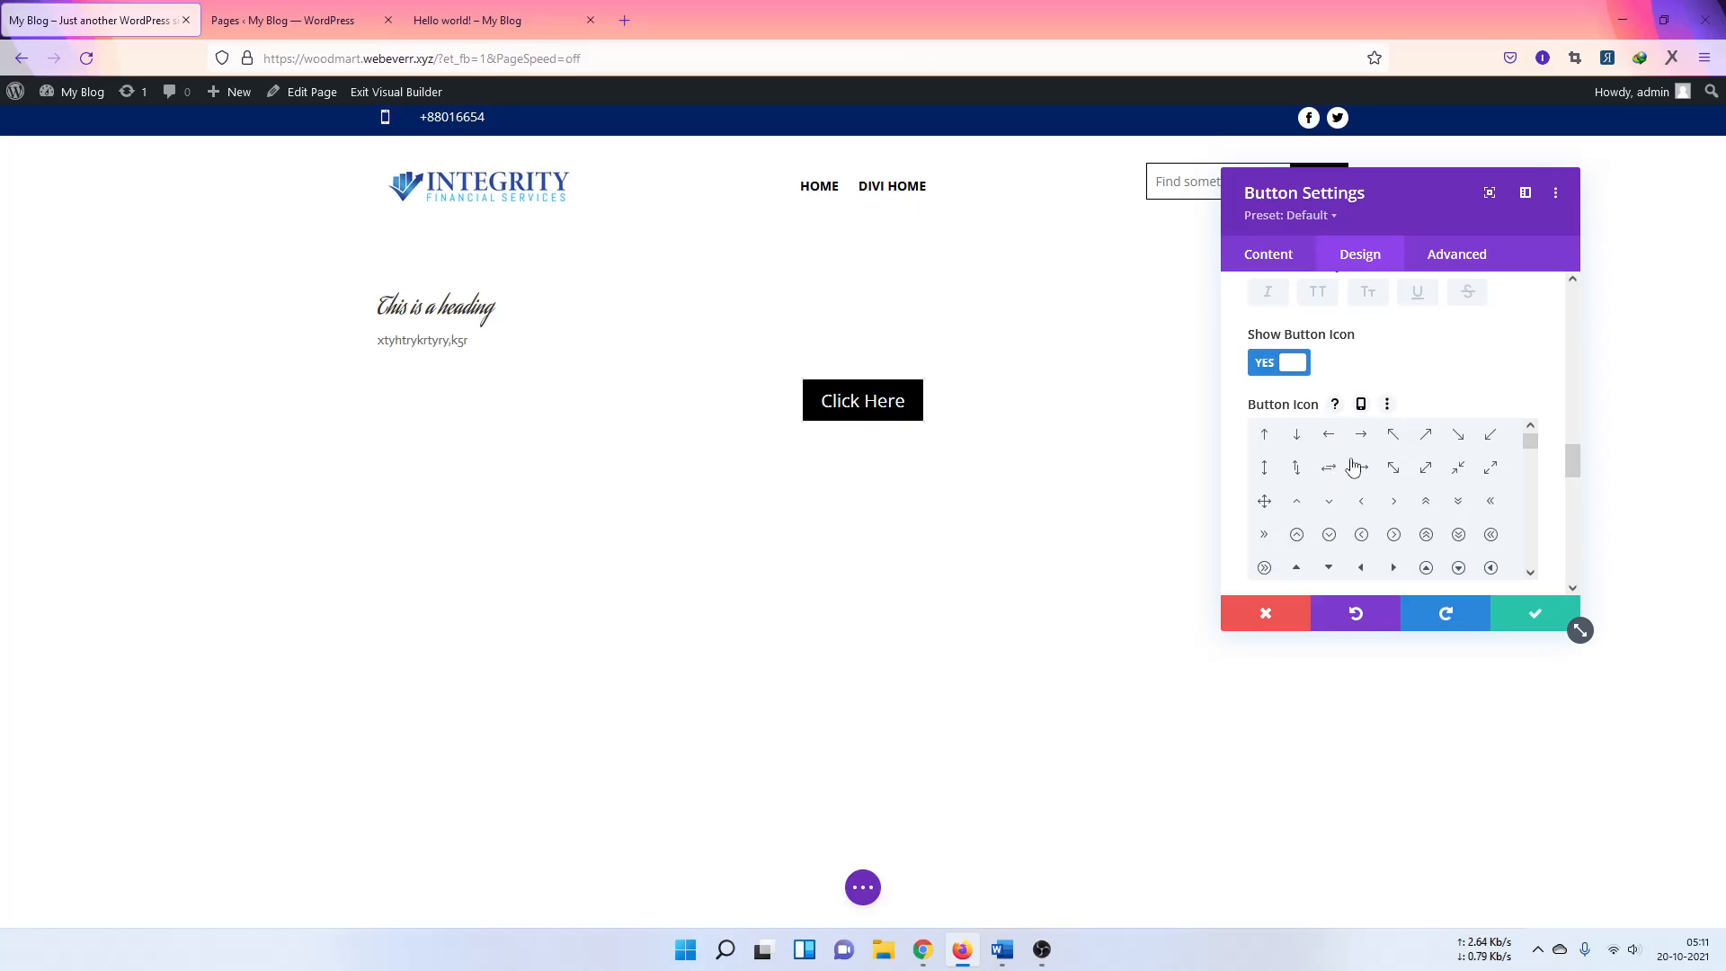
click(1394, 535)
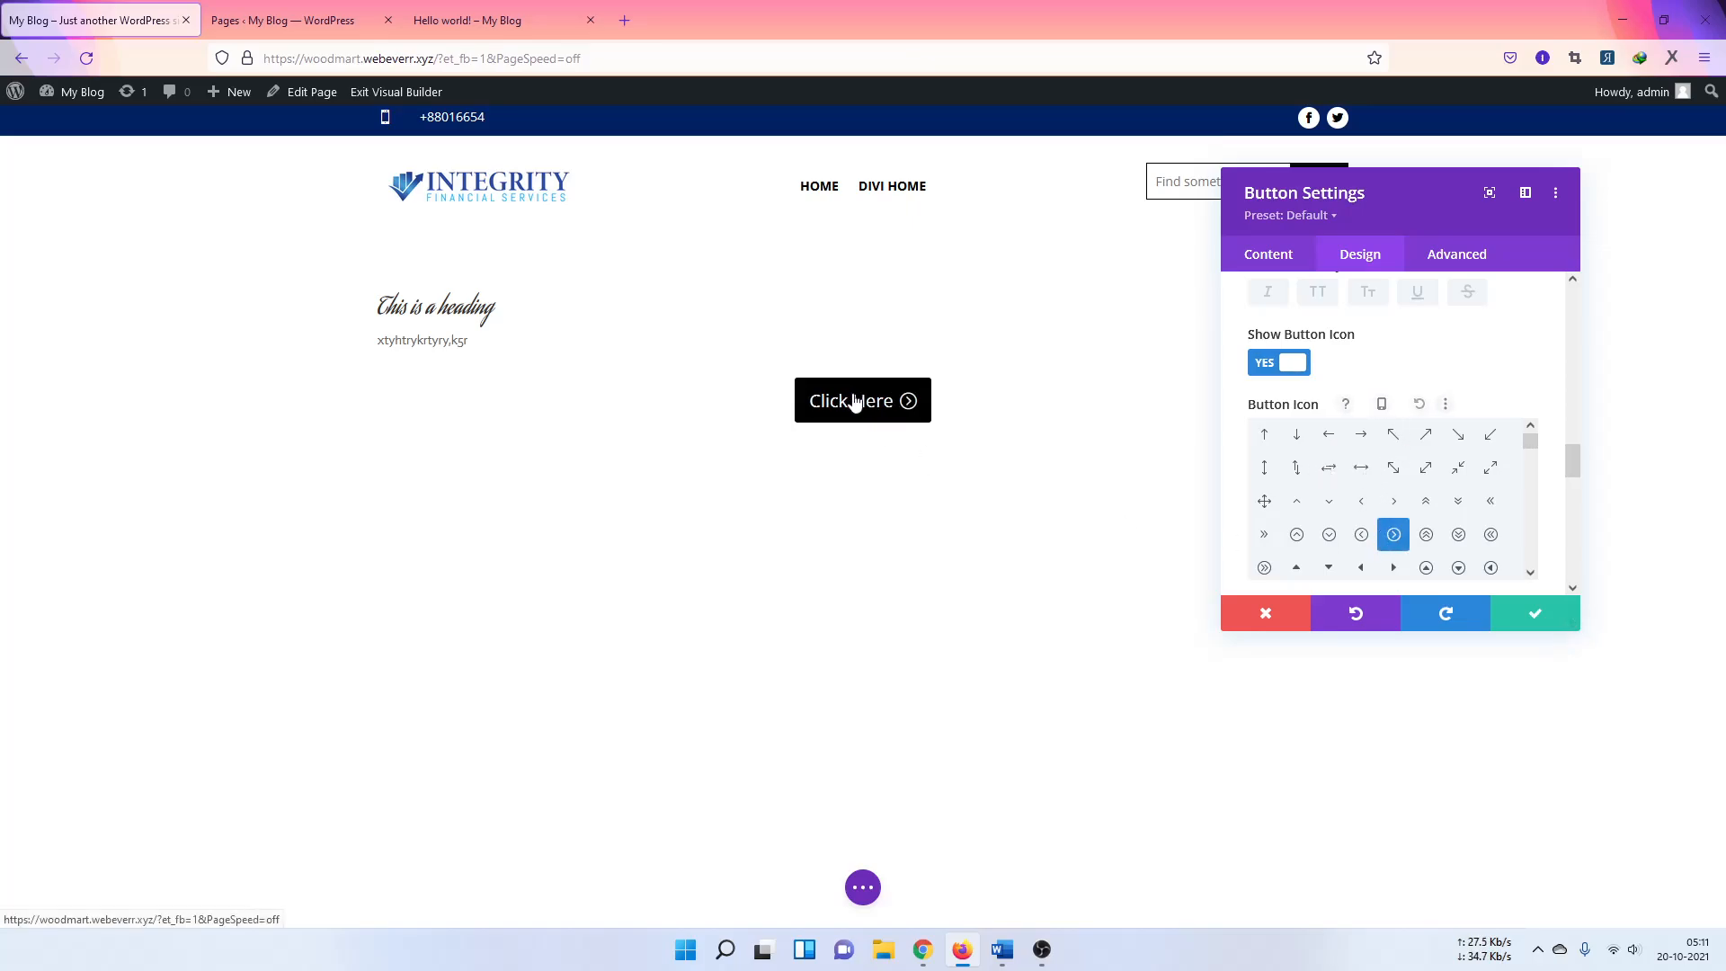
scroll(1375, 521, down, 5)
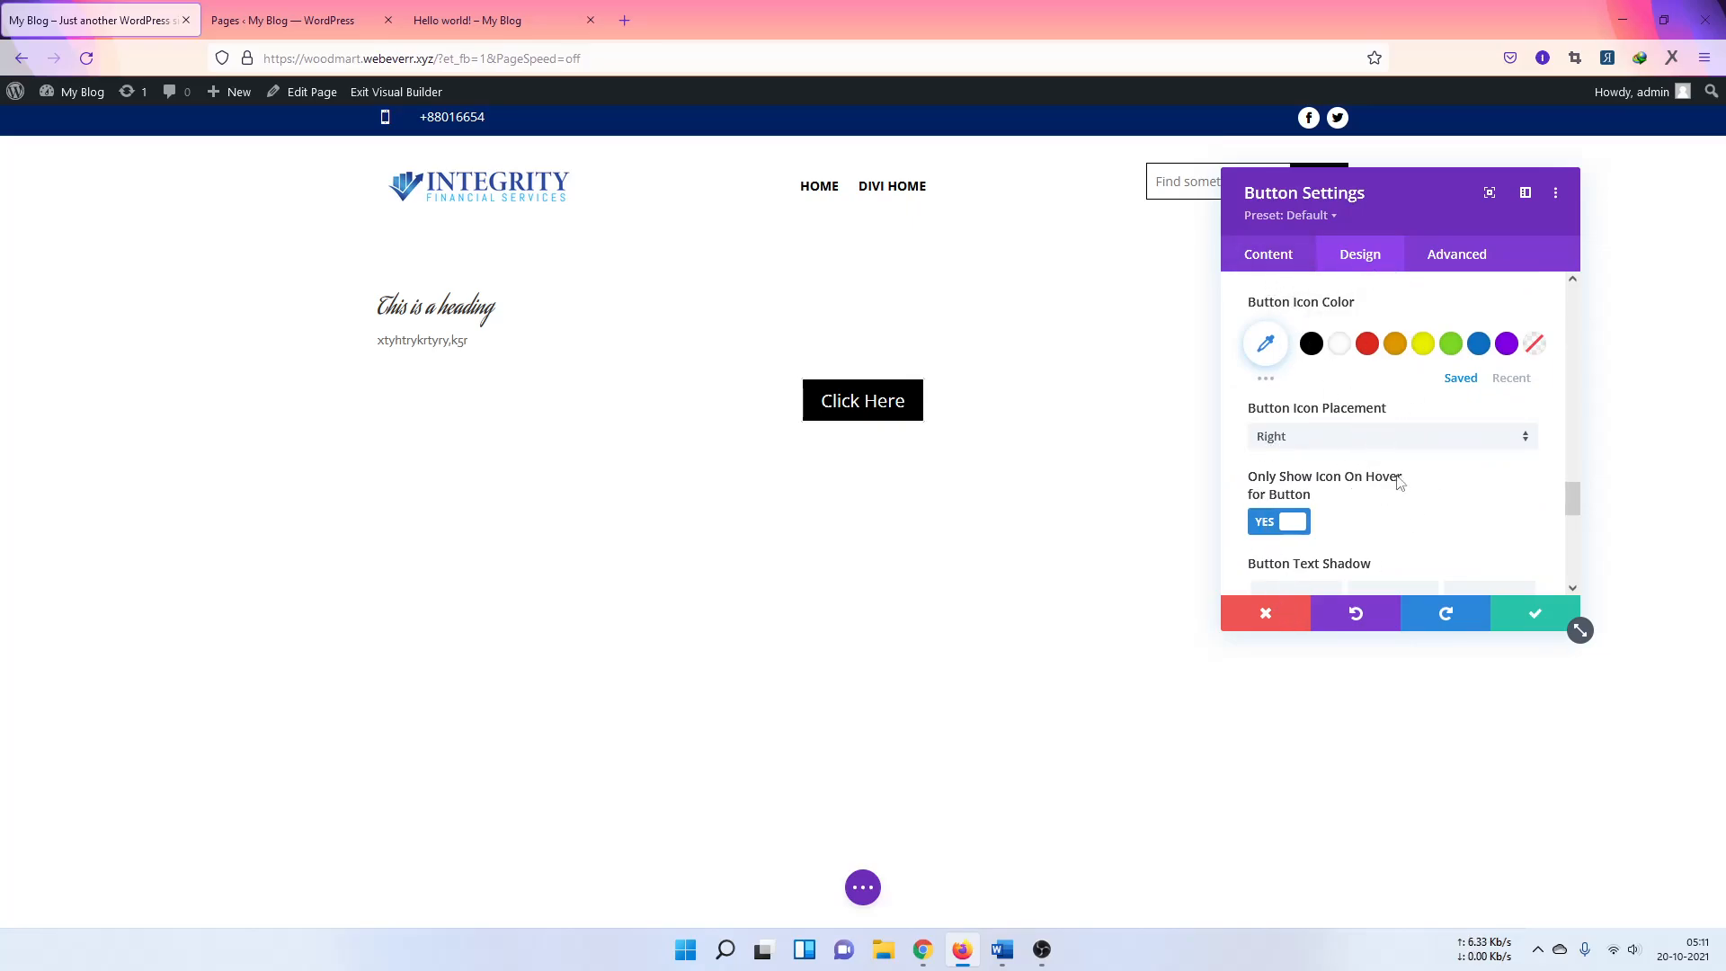
click(1499, 618)
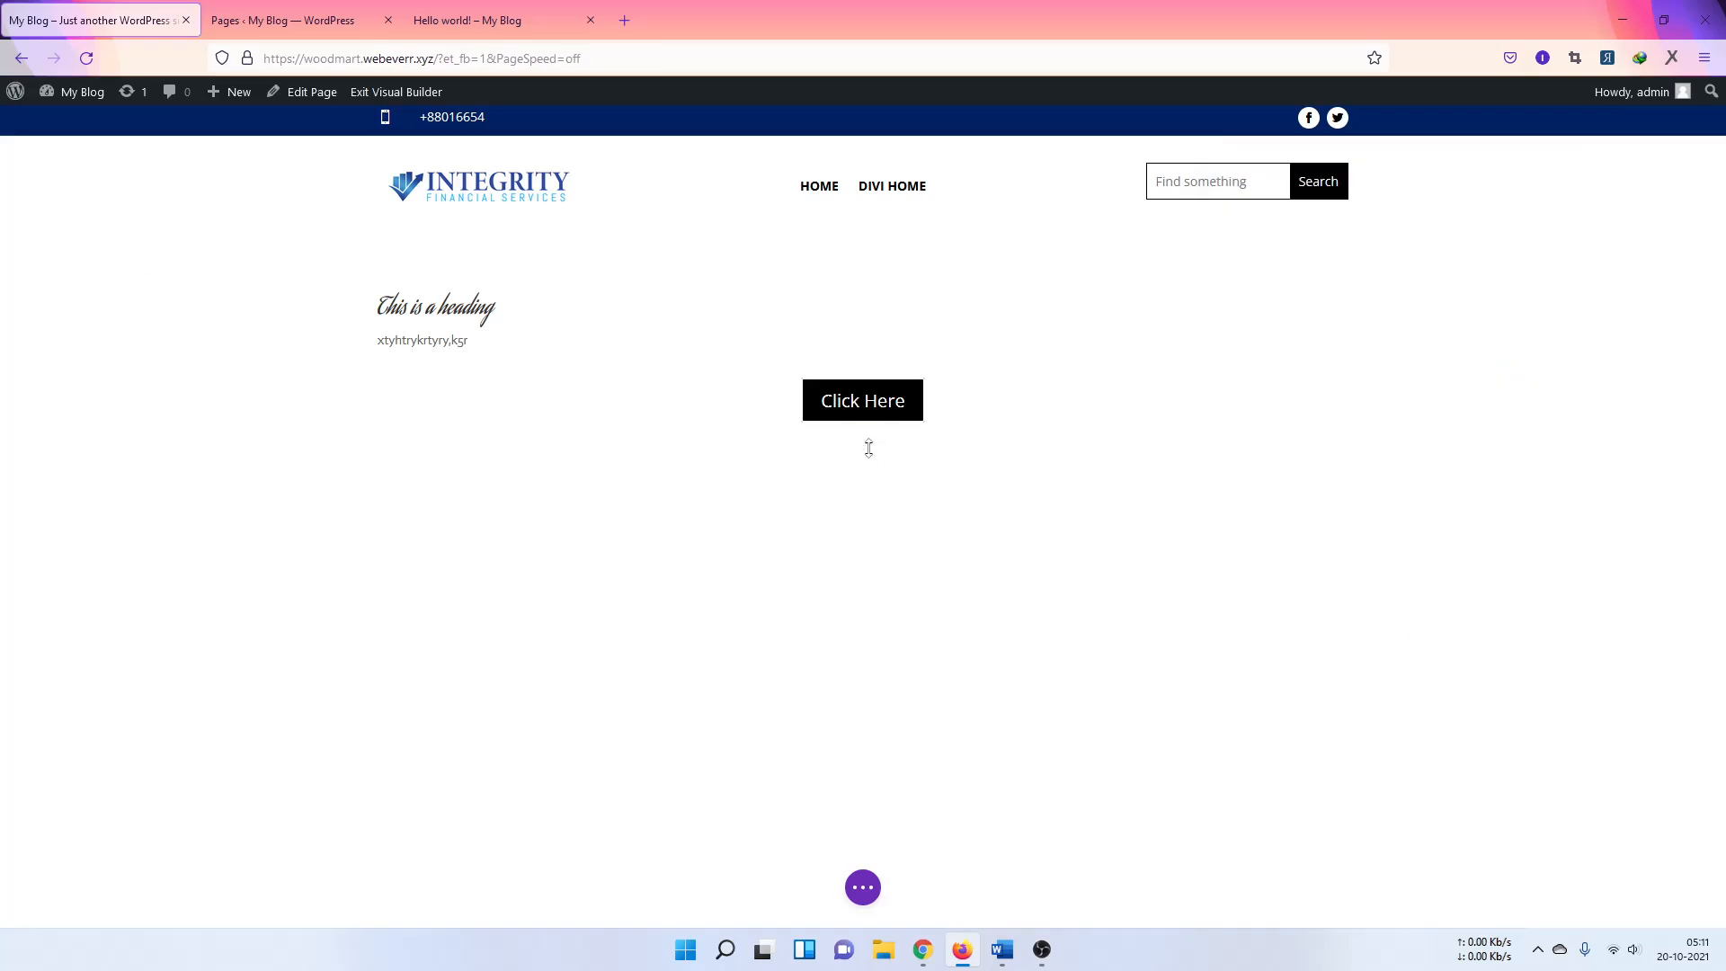
Step: Browse the available modules and insert a Supreme Animated Gradient Text module below the button
mouse_move(864, 448)
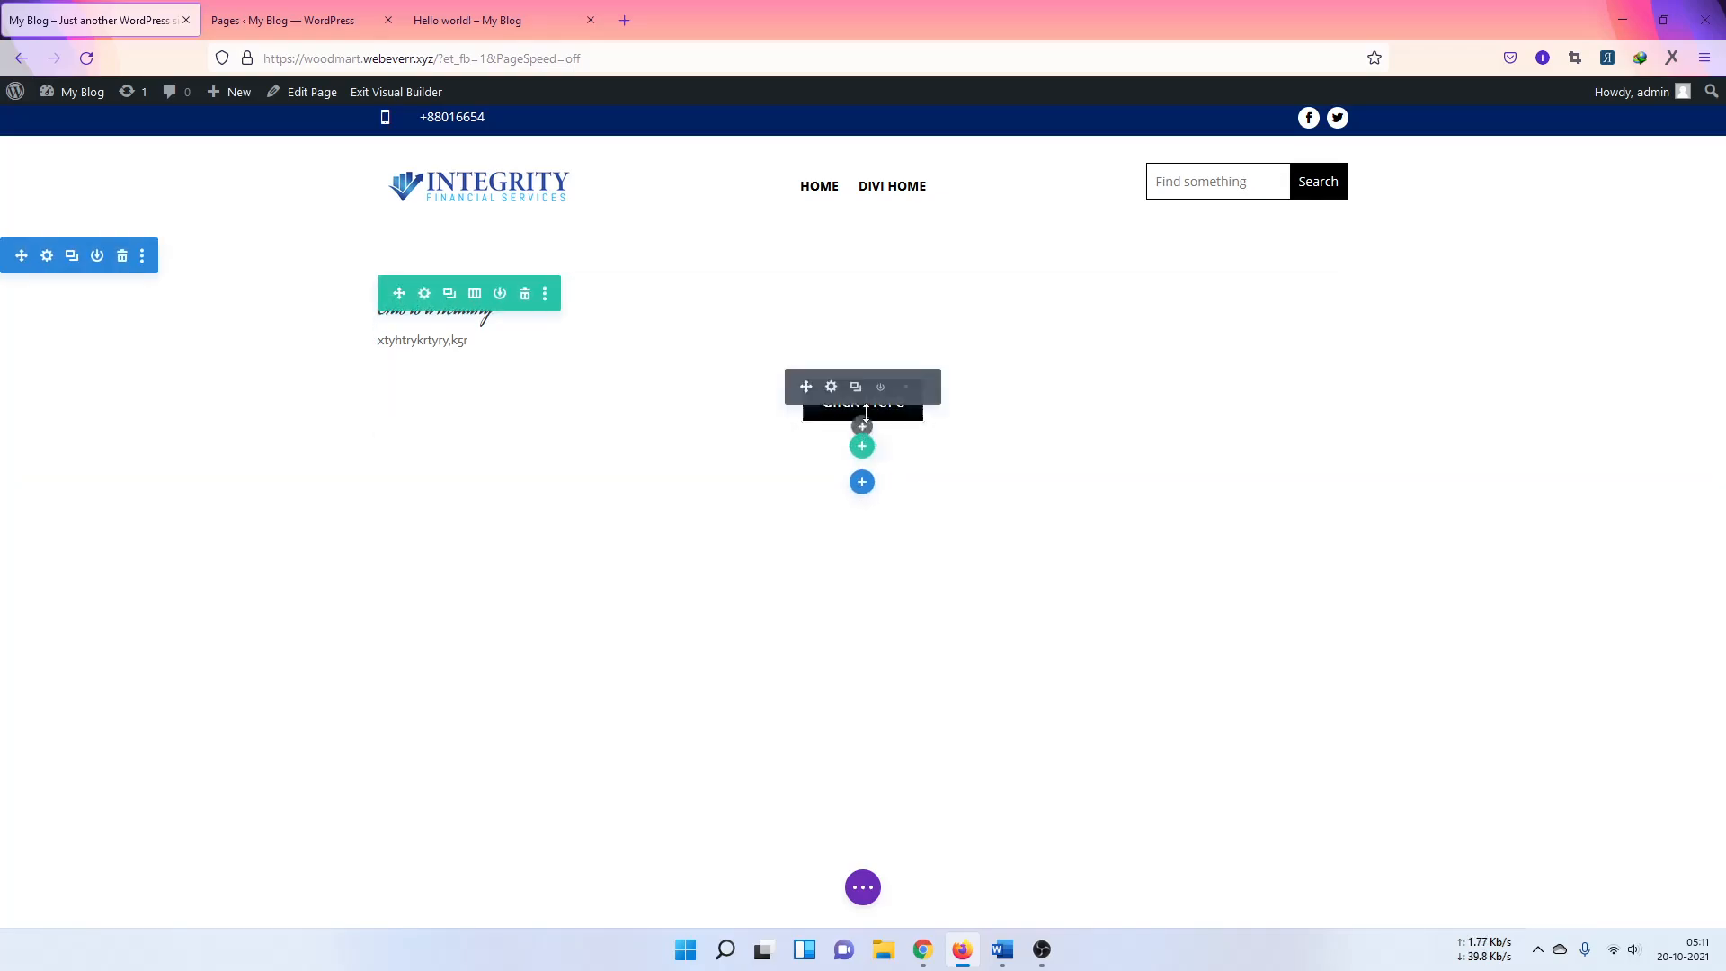
click(862, 424)
scroll(899, 694, down, 5)
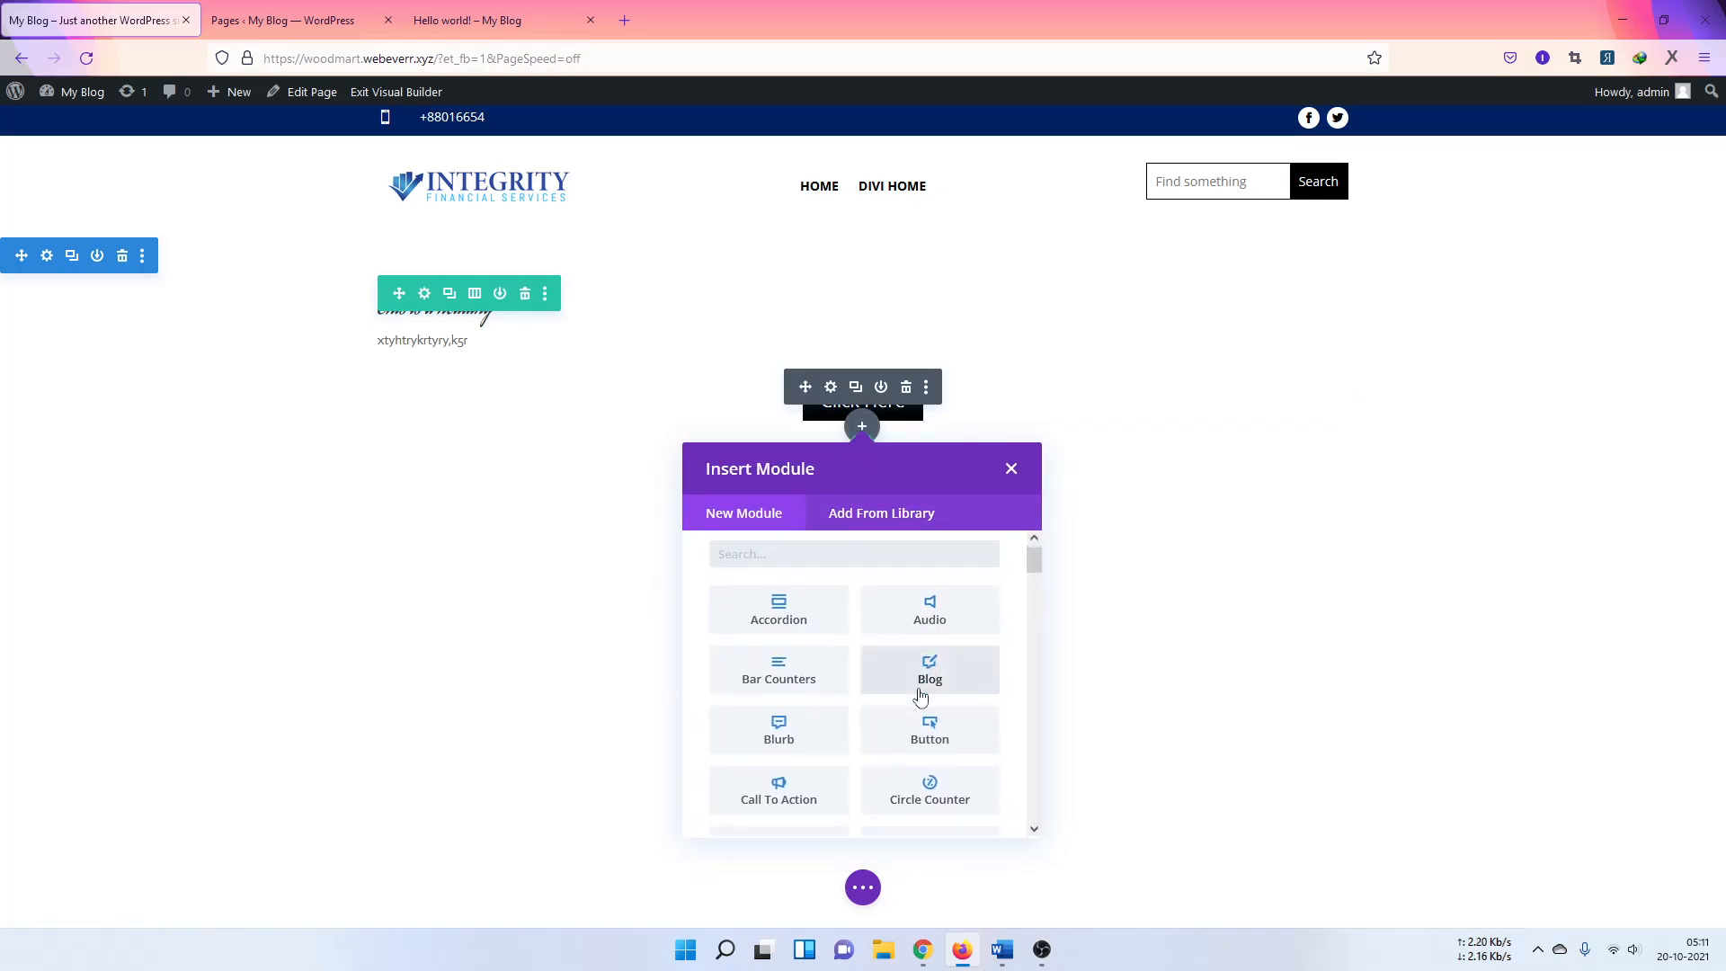
scroll(919, 697, down, 5)
scroll(919, 697, up, 3)
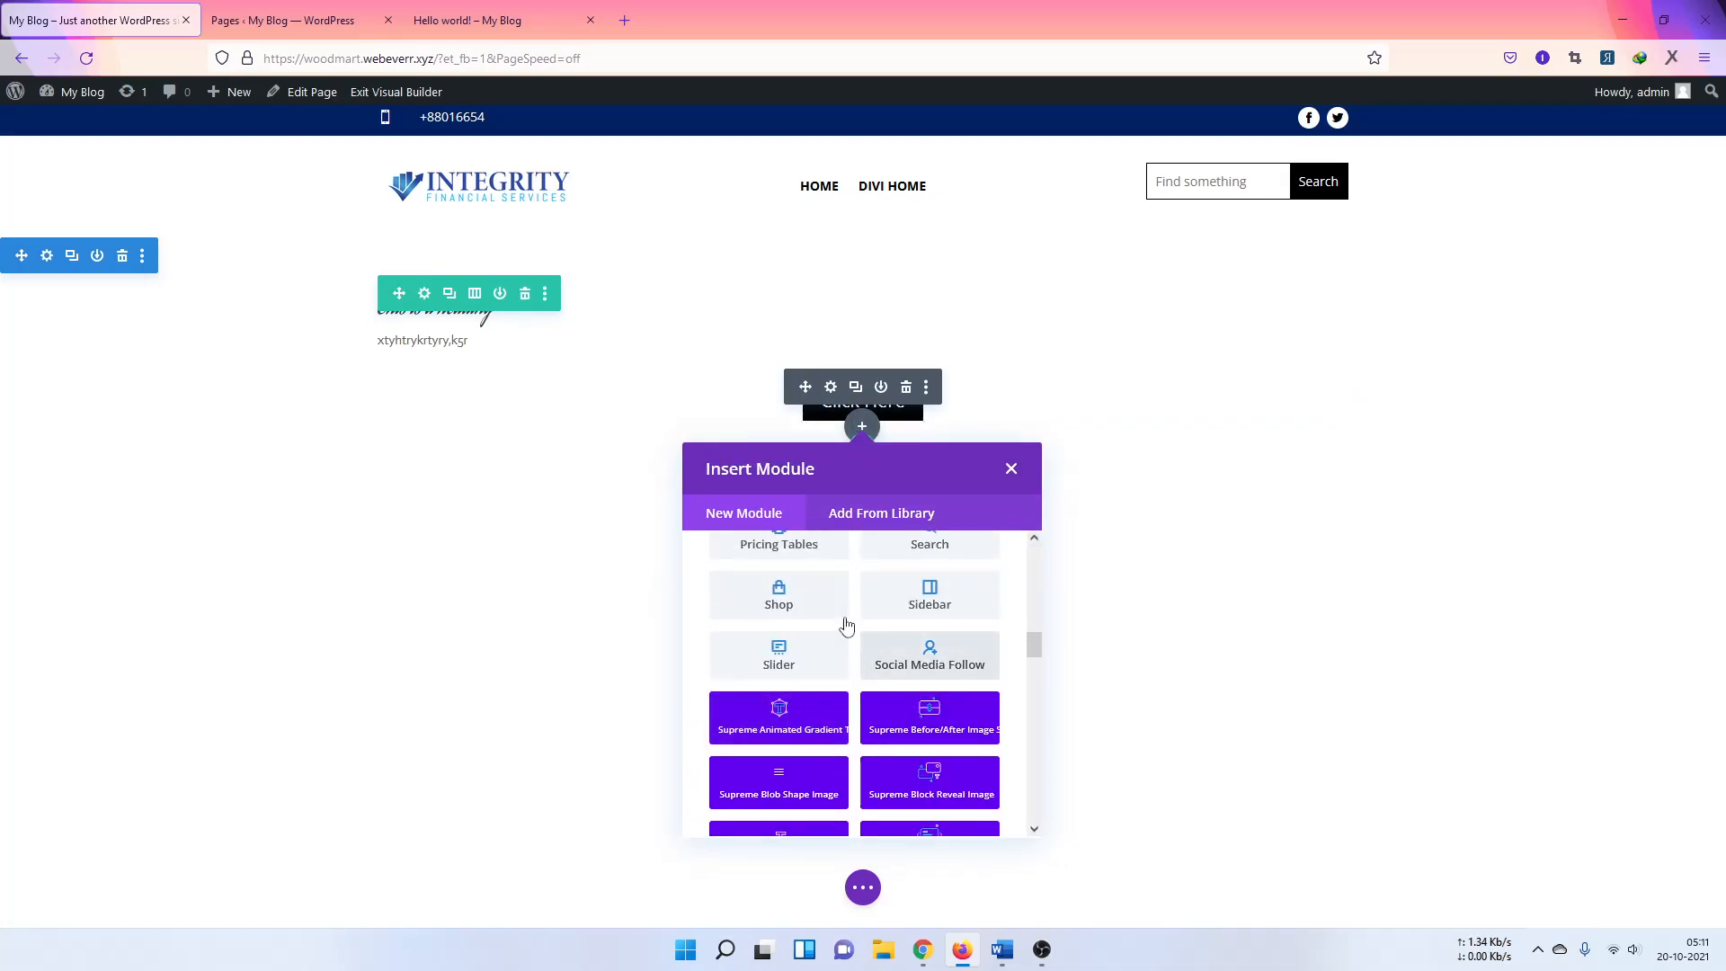
scroll(859, 647, up, 1)
scroll(779, 710, up, 2)
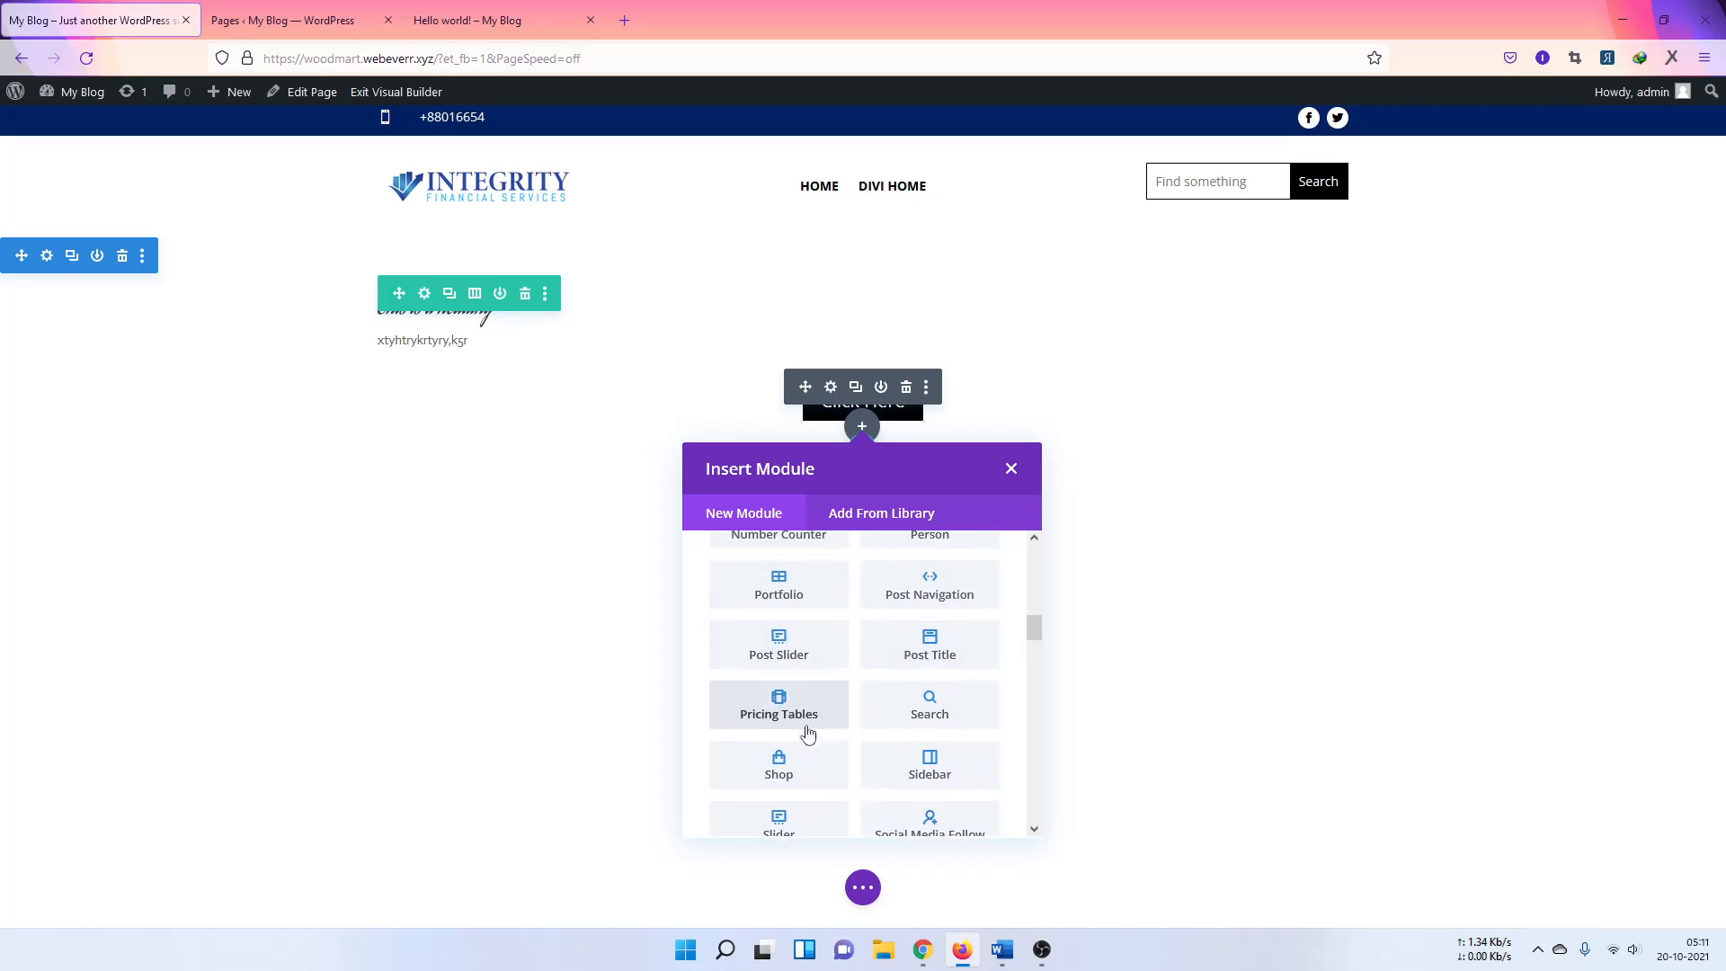
scroll(781, 739, up, 3)
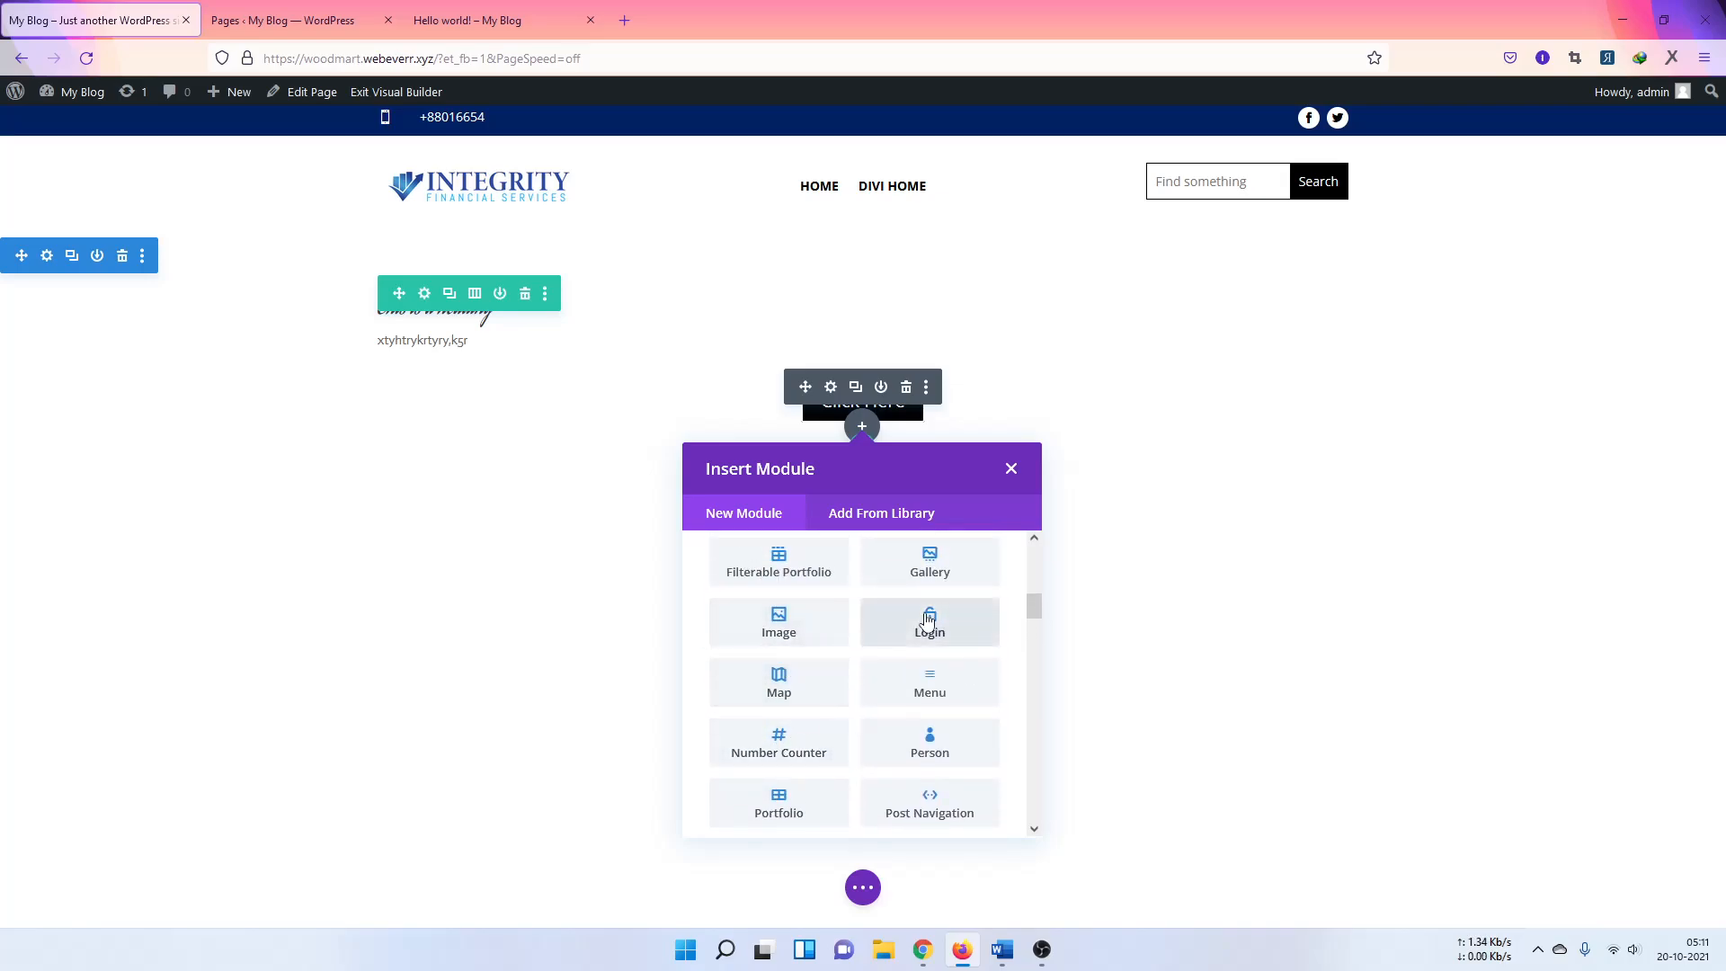
scroll(930, 630, down, 5)
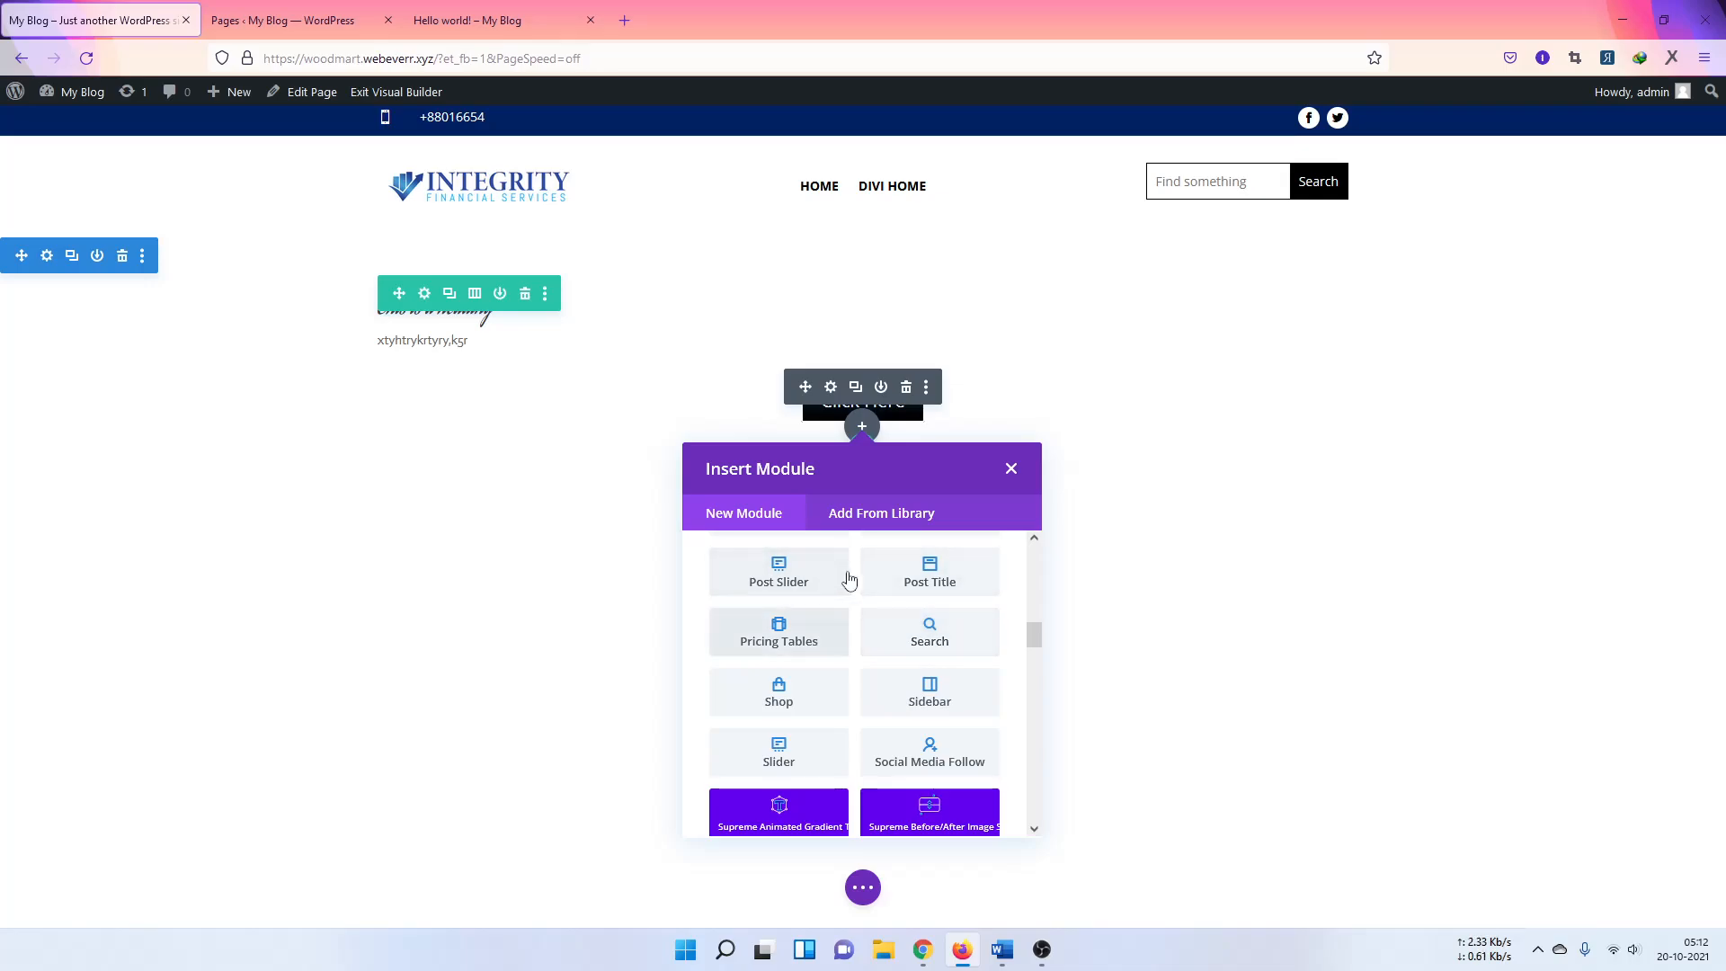
scroll(862, 661, down, 2)
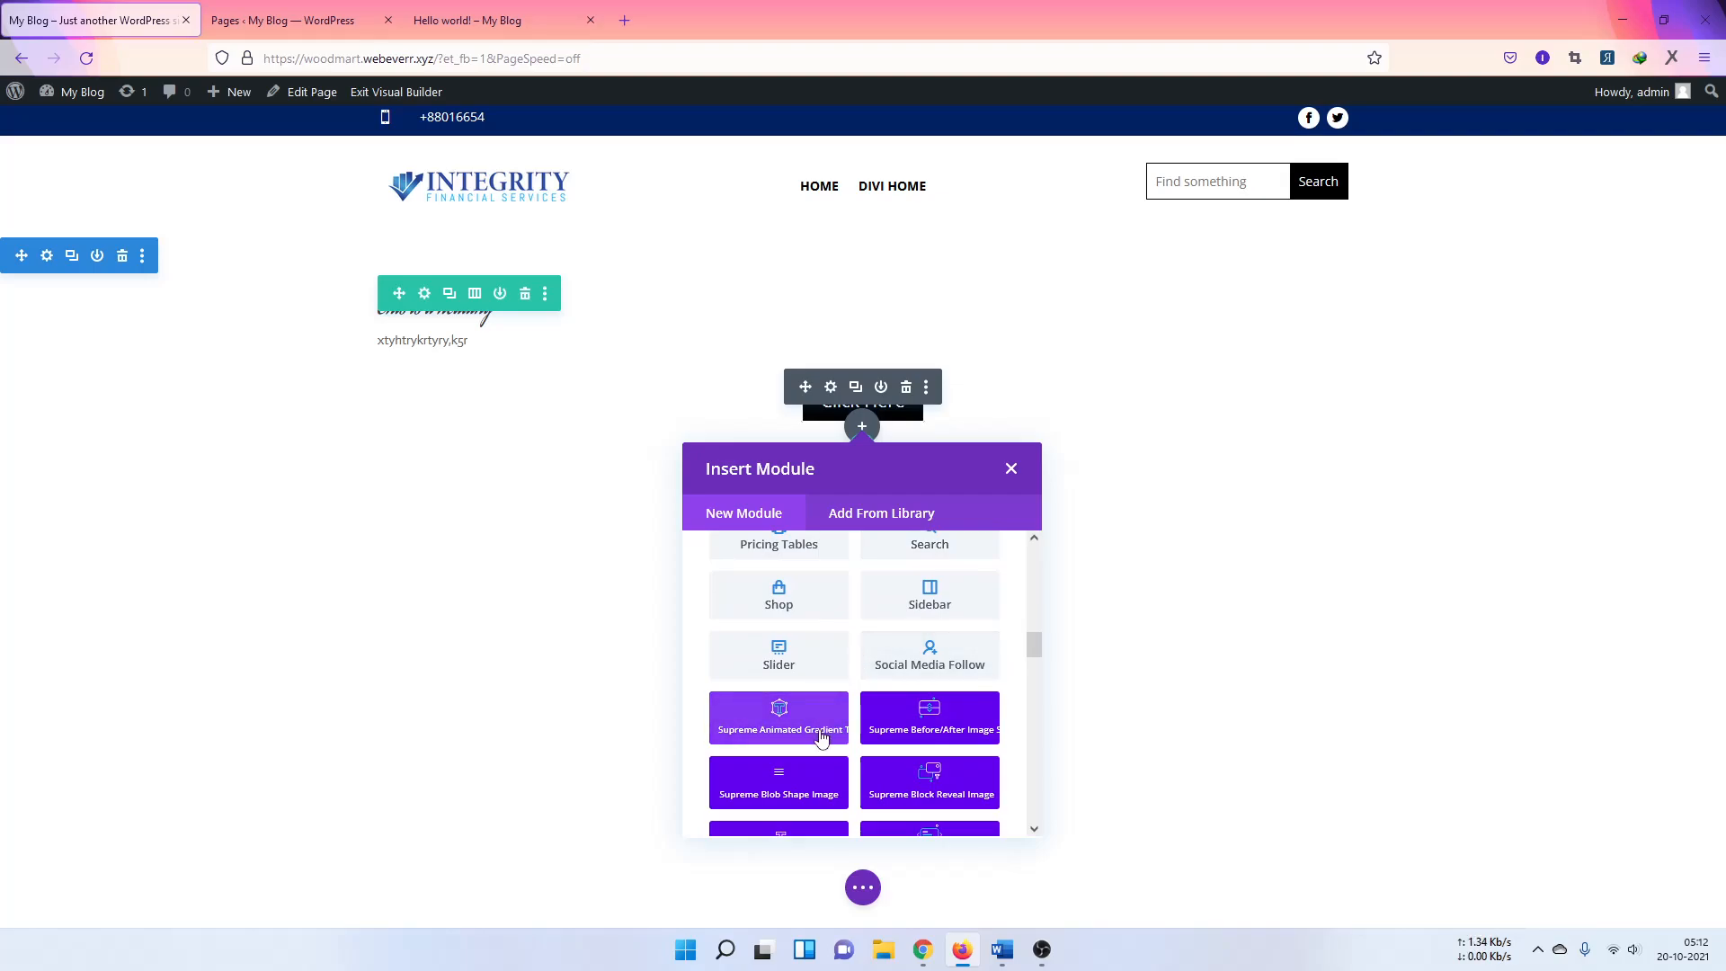
click(766, 715)
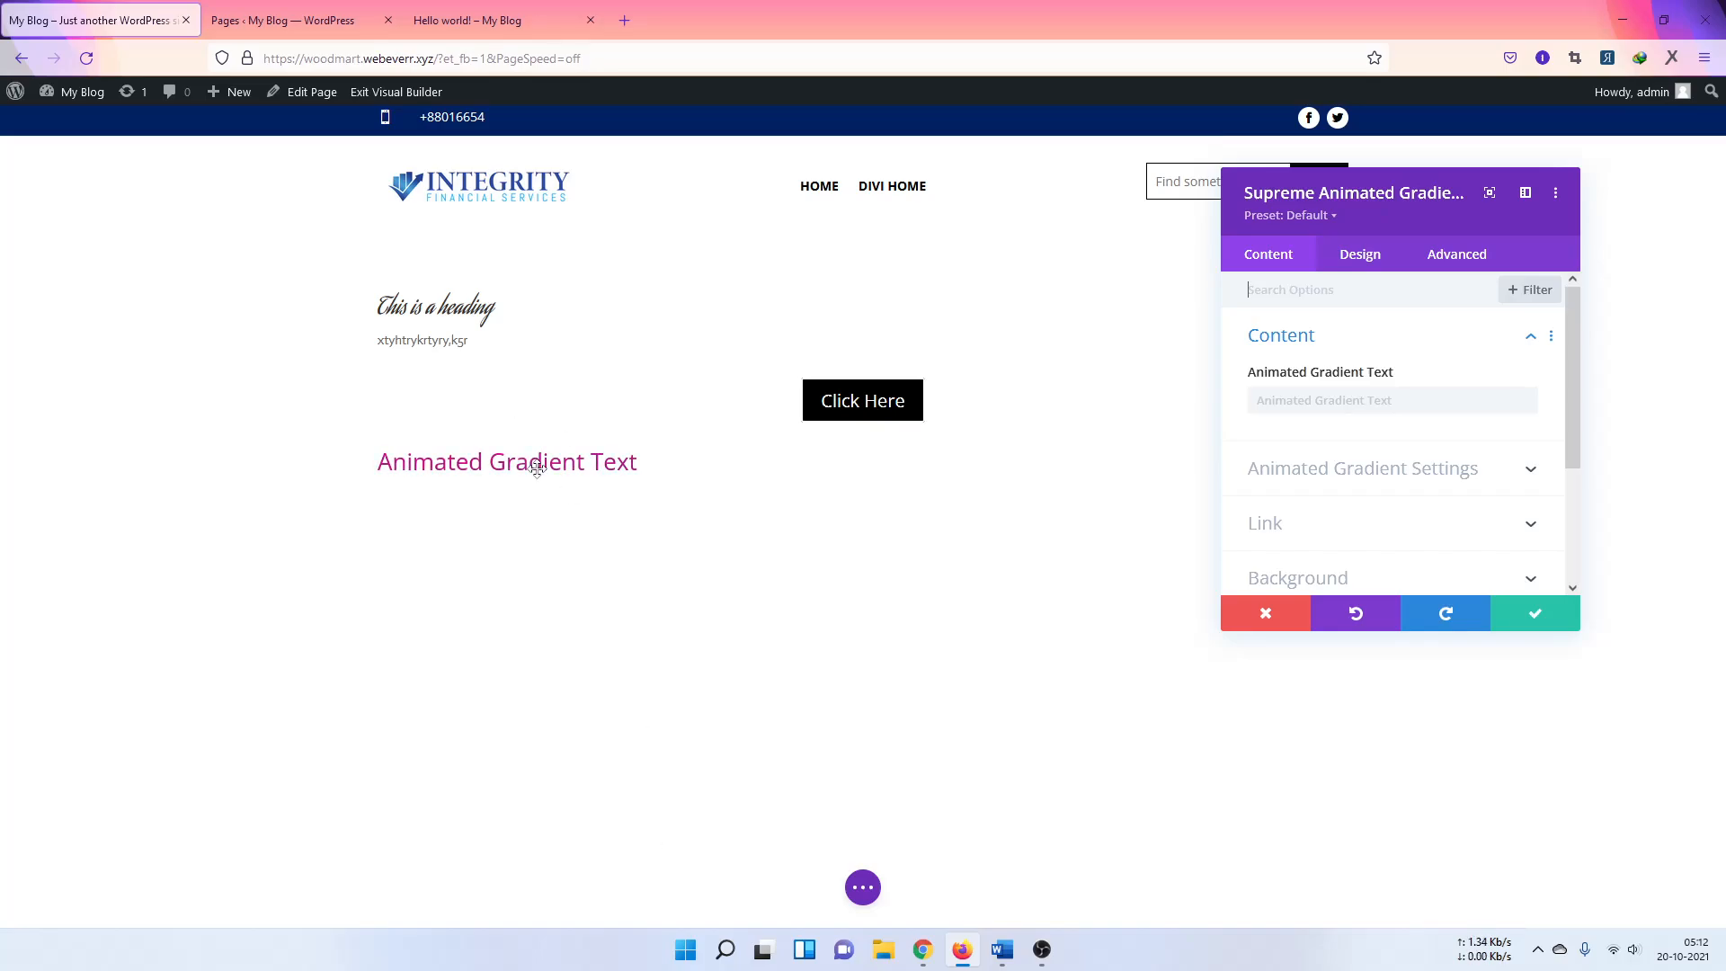
Step: Review the animated text's gradient direction, animation speed and heading tag options
click(1386, 469)
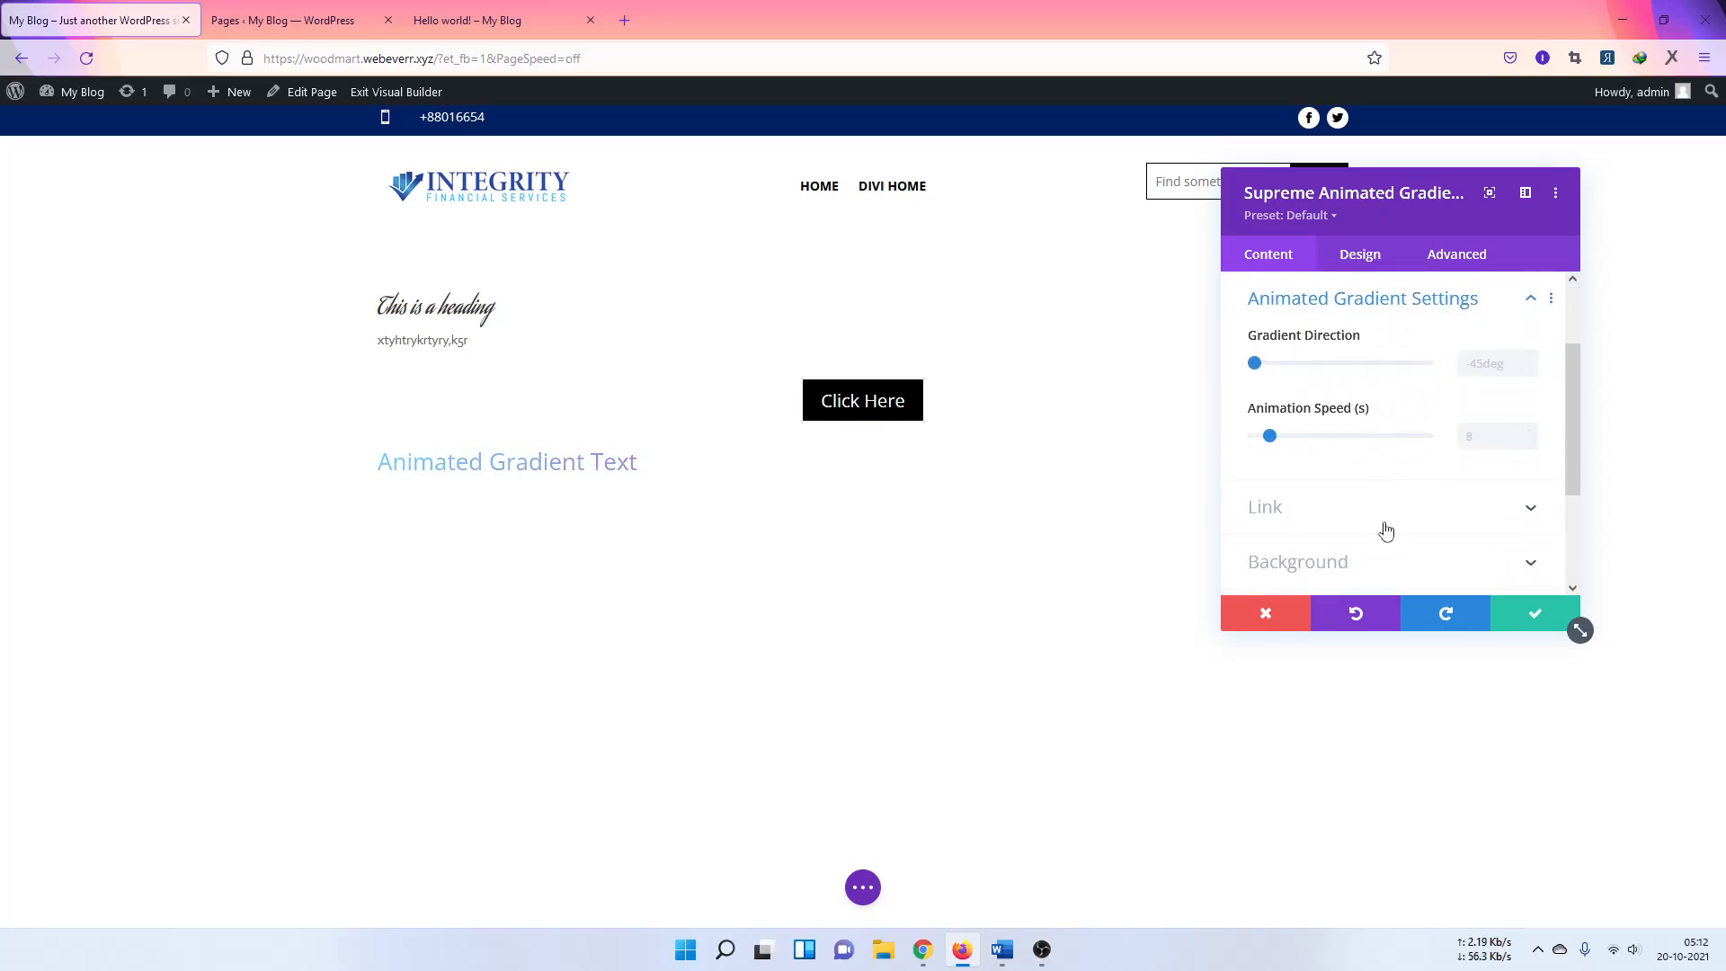
scroll(1383, 528, down, 2)
click(1359, 256)
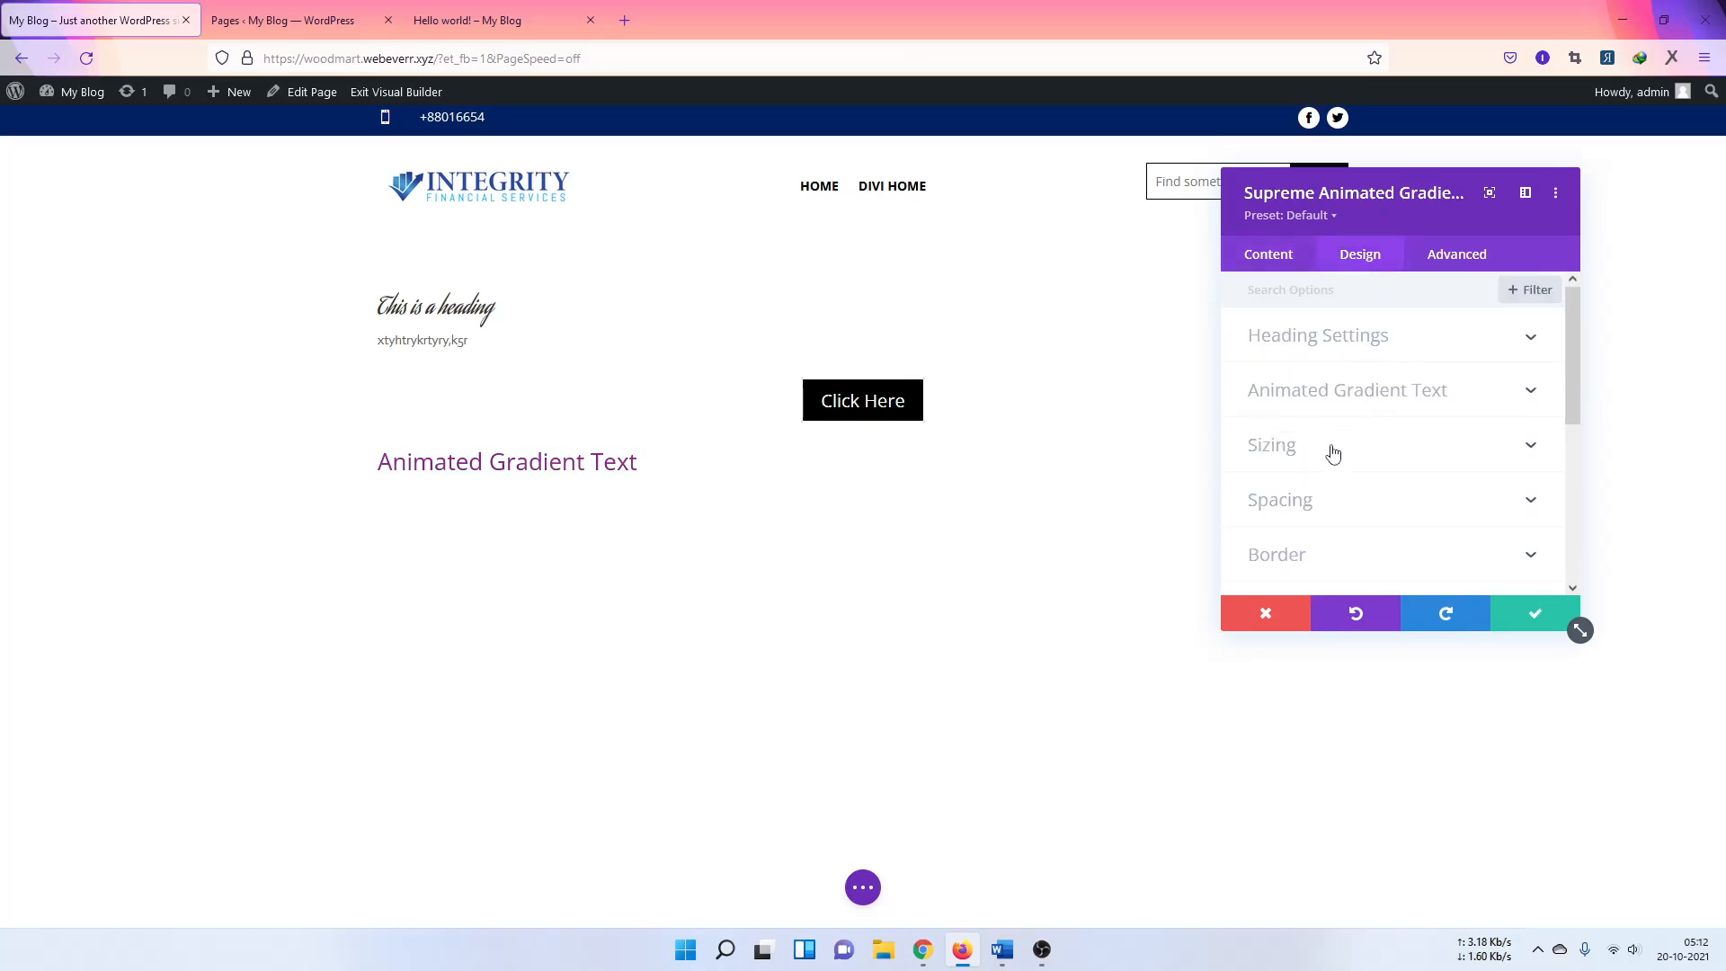
click(1352, 357)
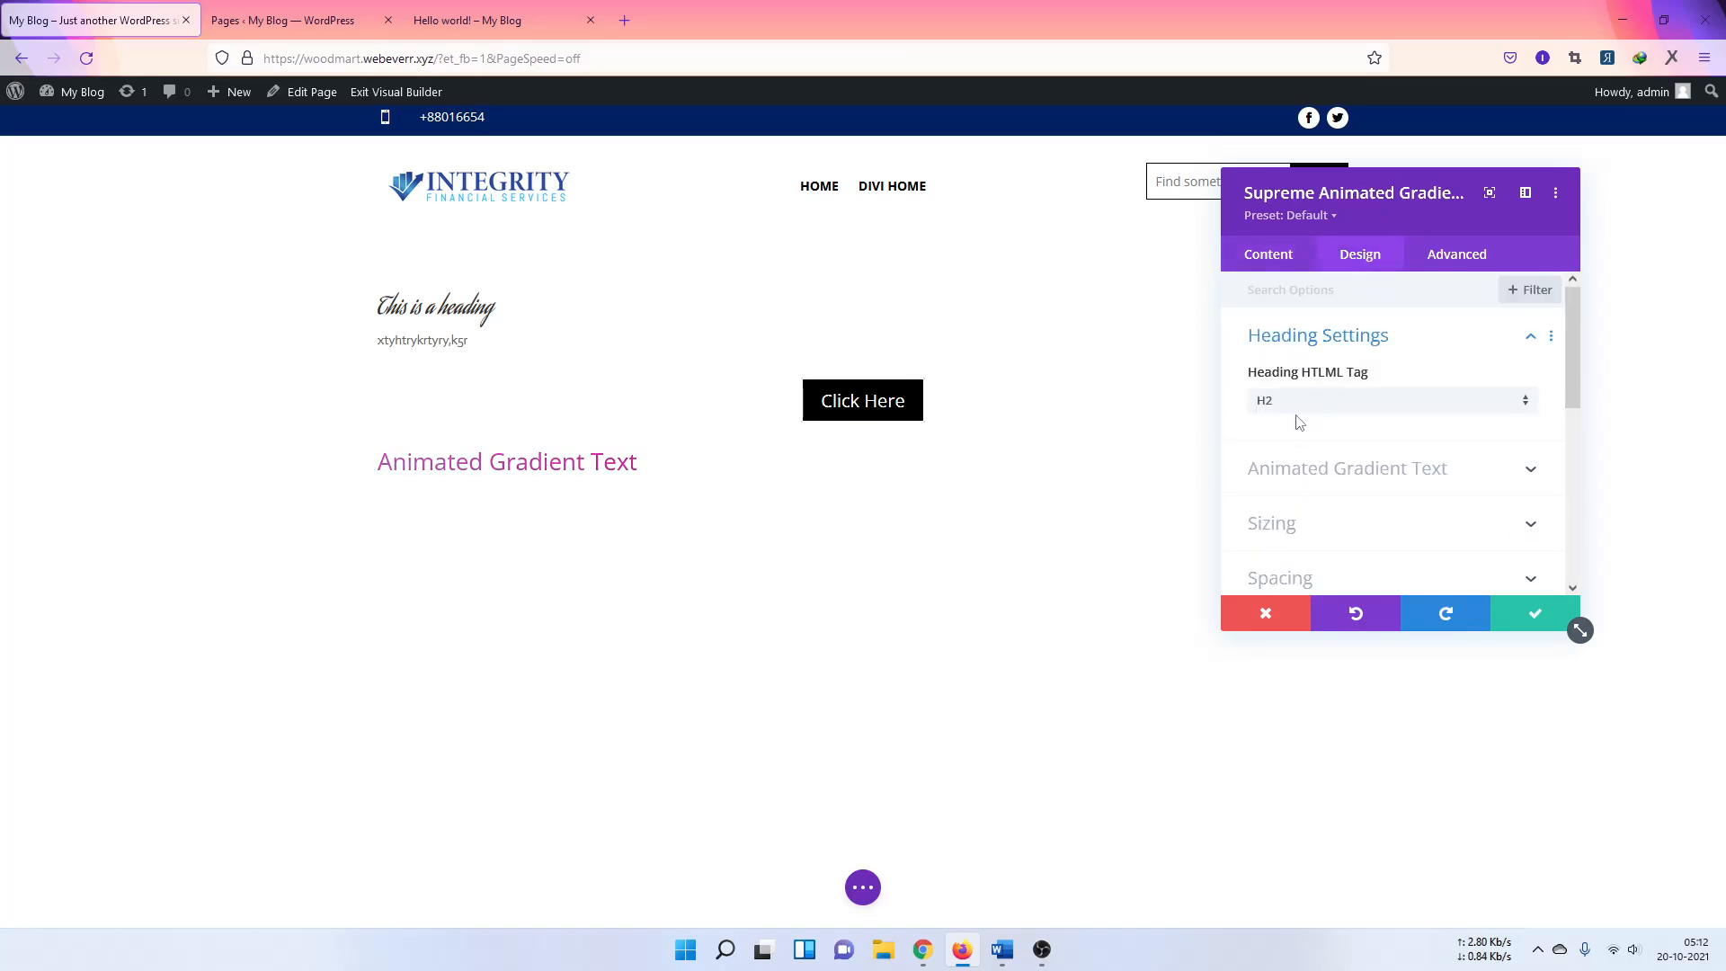
Step: Examine the animated text's gradient color, font, weight, style and alignment options, and close its settings without changes
click(1314, 464)
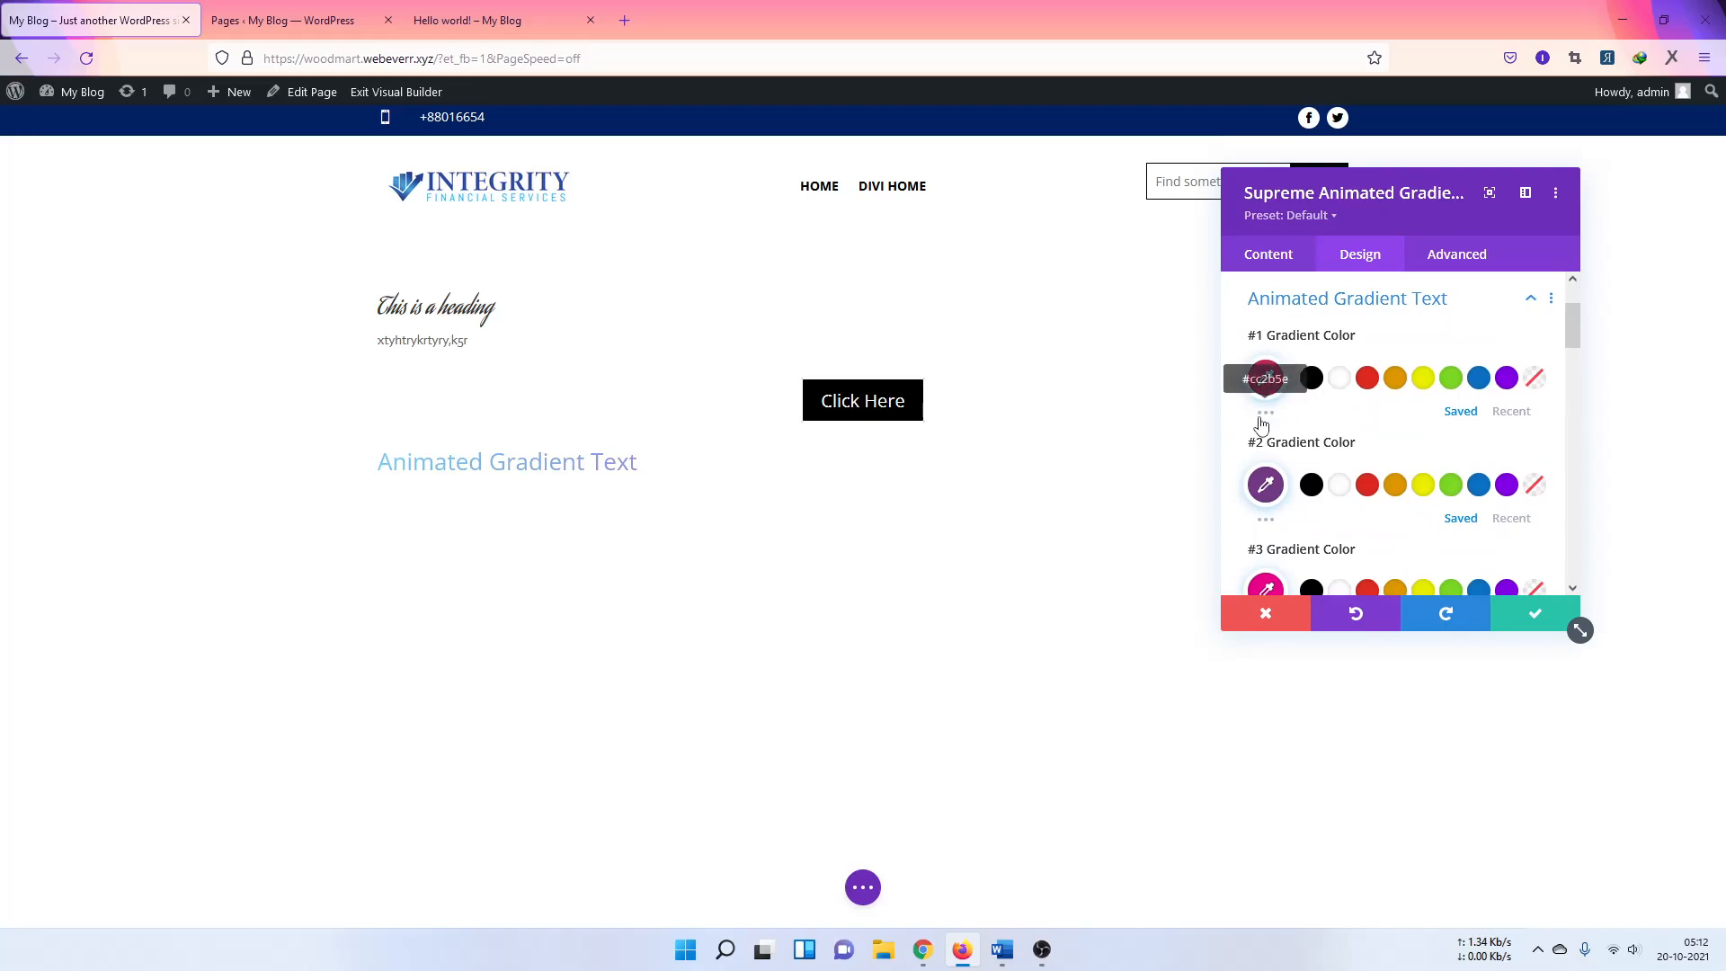
scroll(1309, 425, down, 3)
scroll(1309, 424, down, 3)
scroll(1344, 423, up, 3)
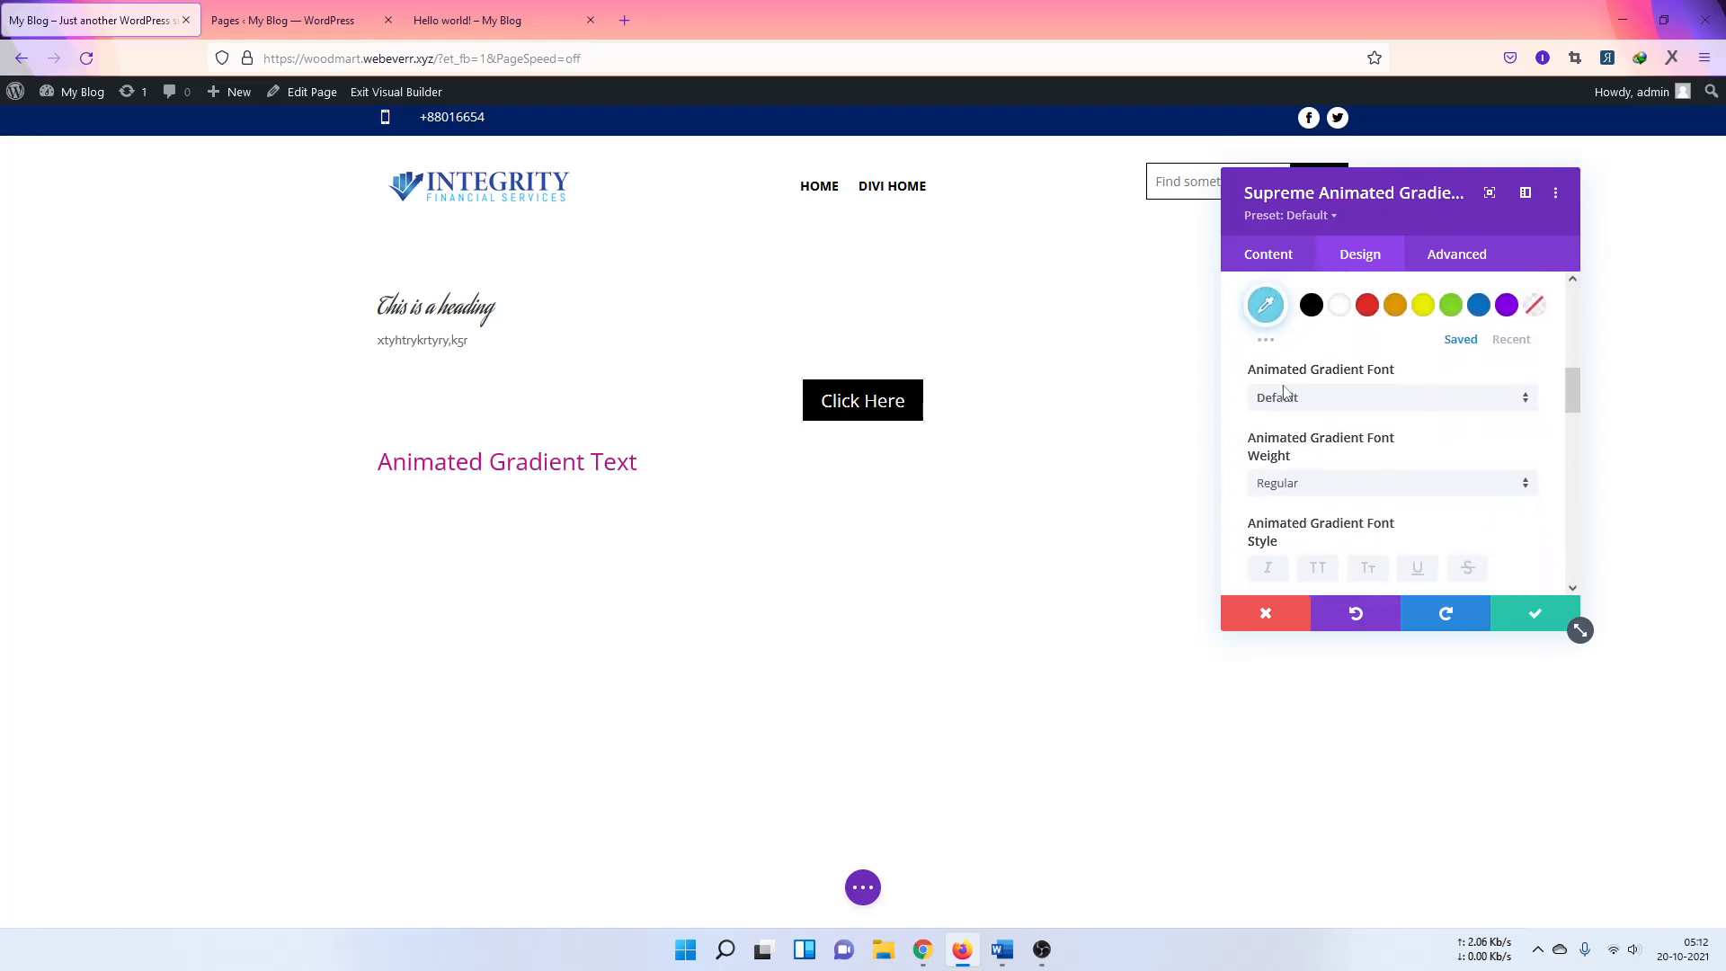
scroll(1339, 431, down, 1)
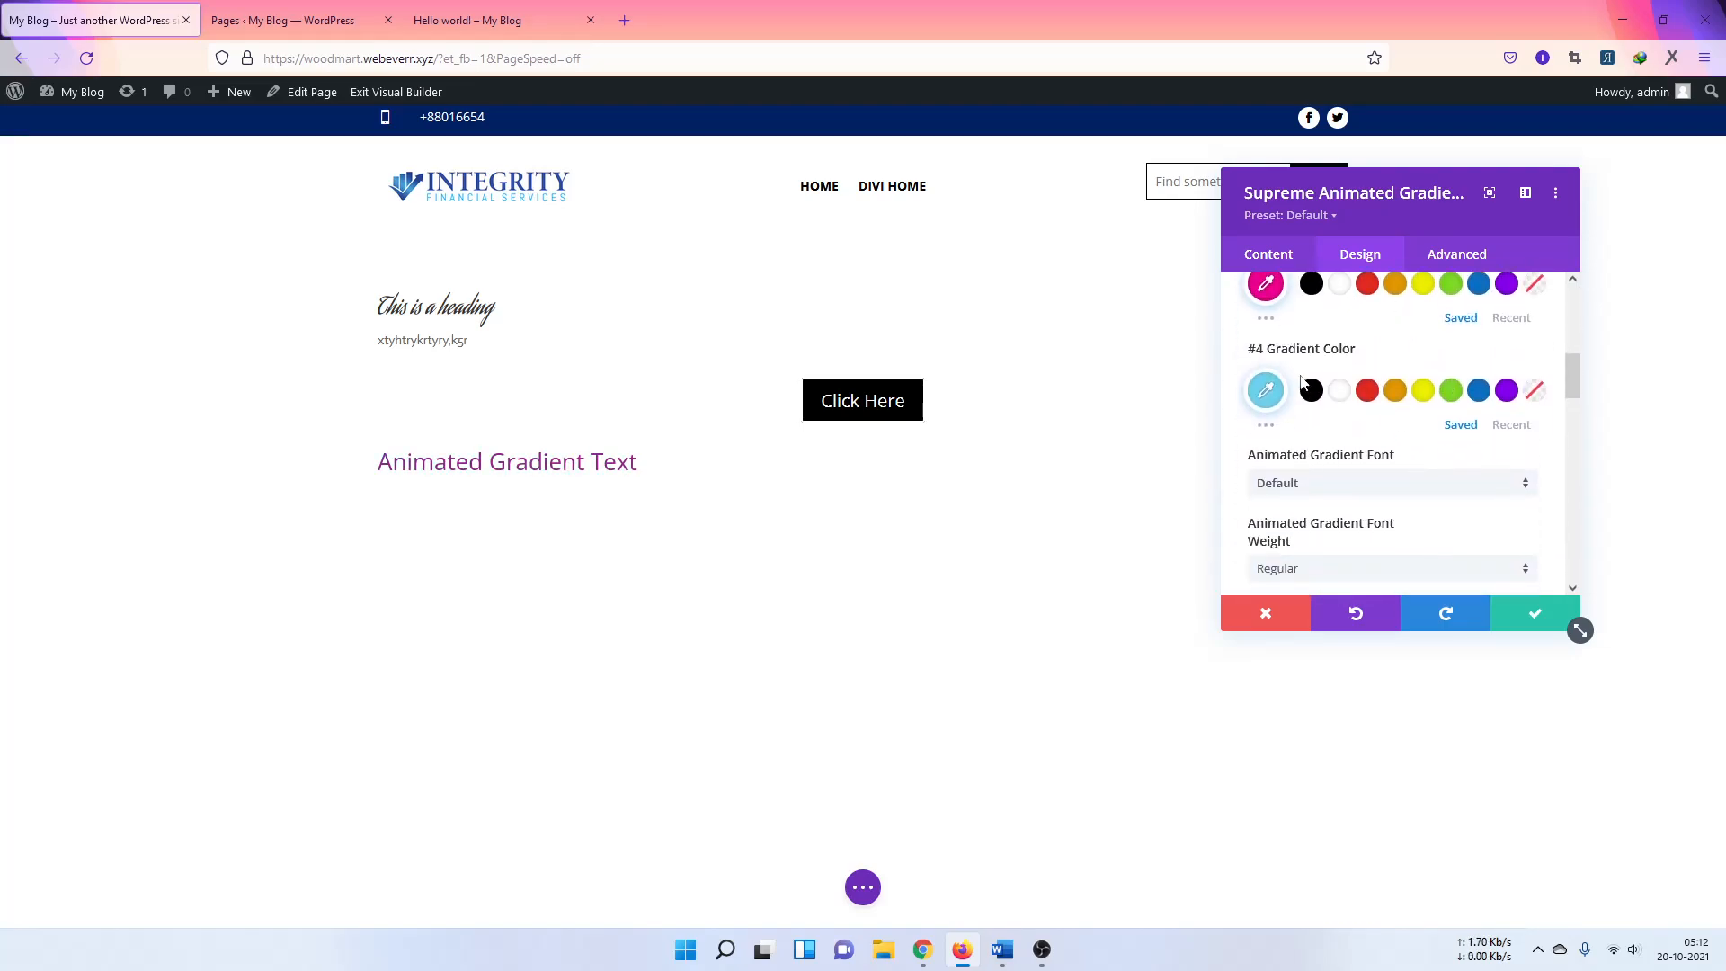
scroll(1295, 418, up, 1)
scroll(1312, 432, down, 2)
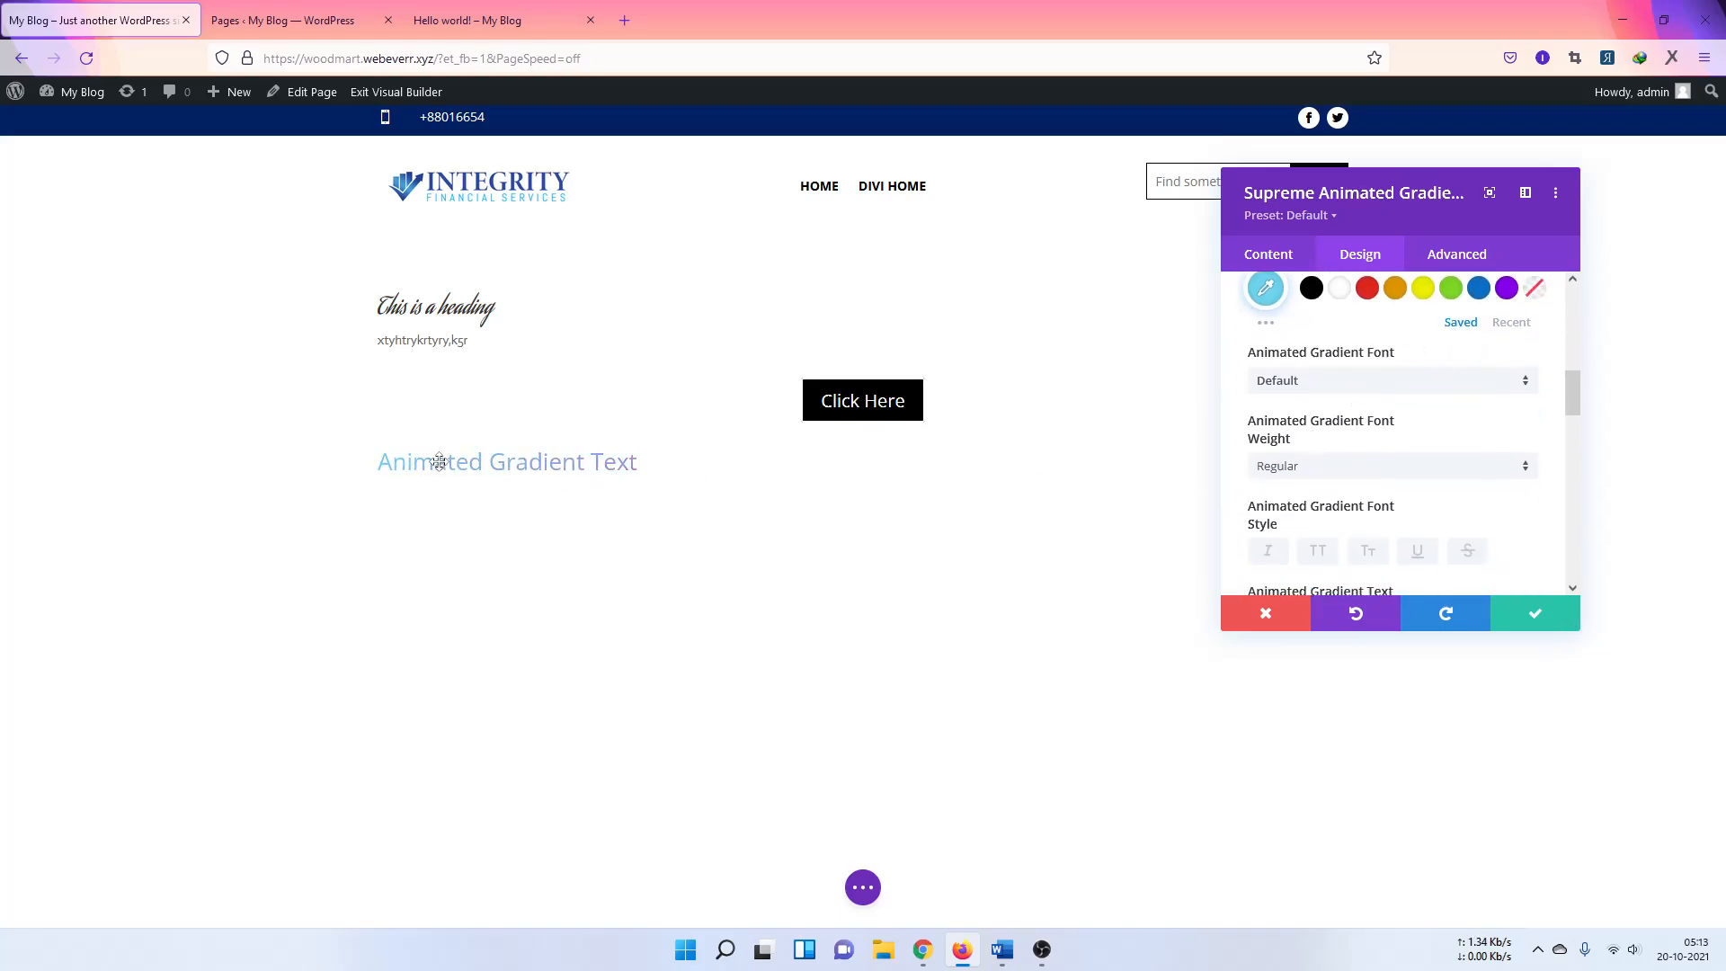
scroll(1314, 426, down, 1)
scroll(1321, 440, up, 1)
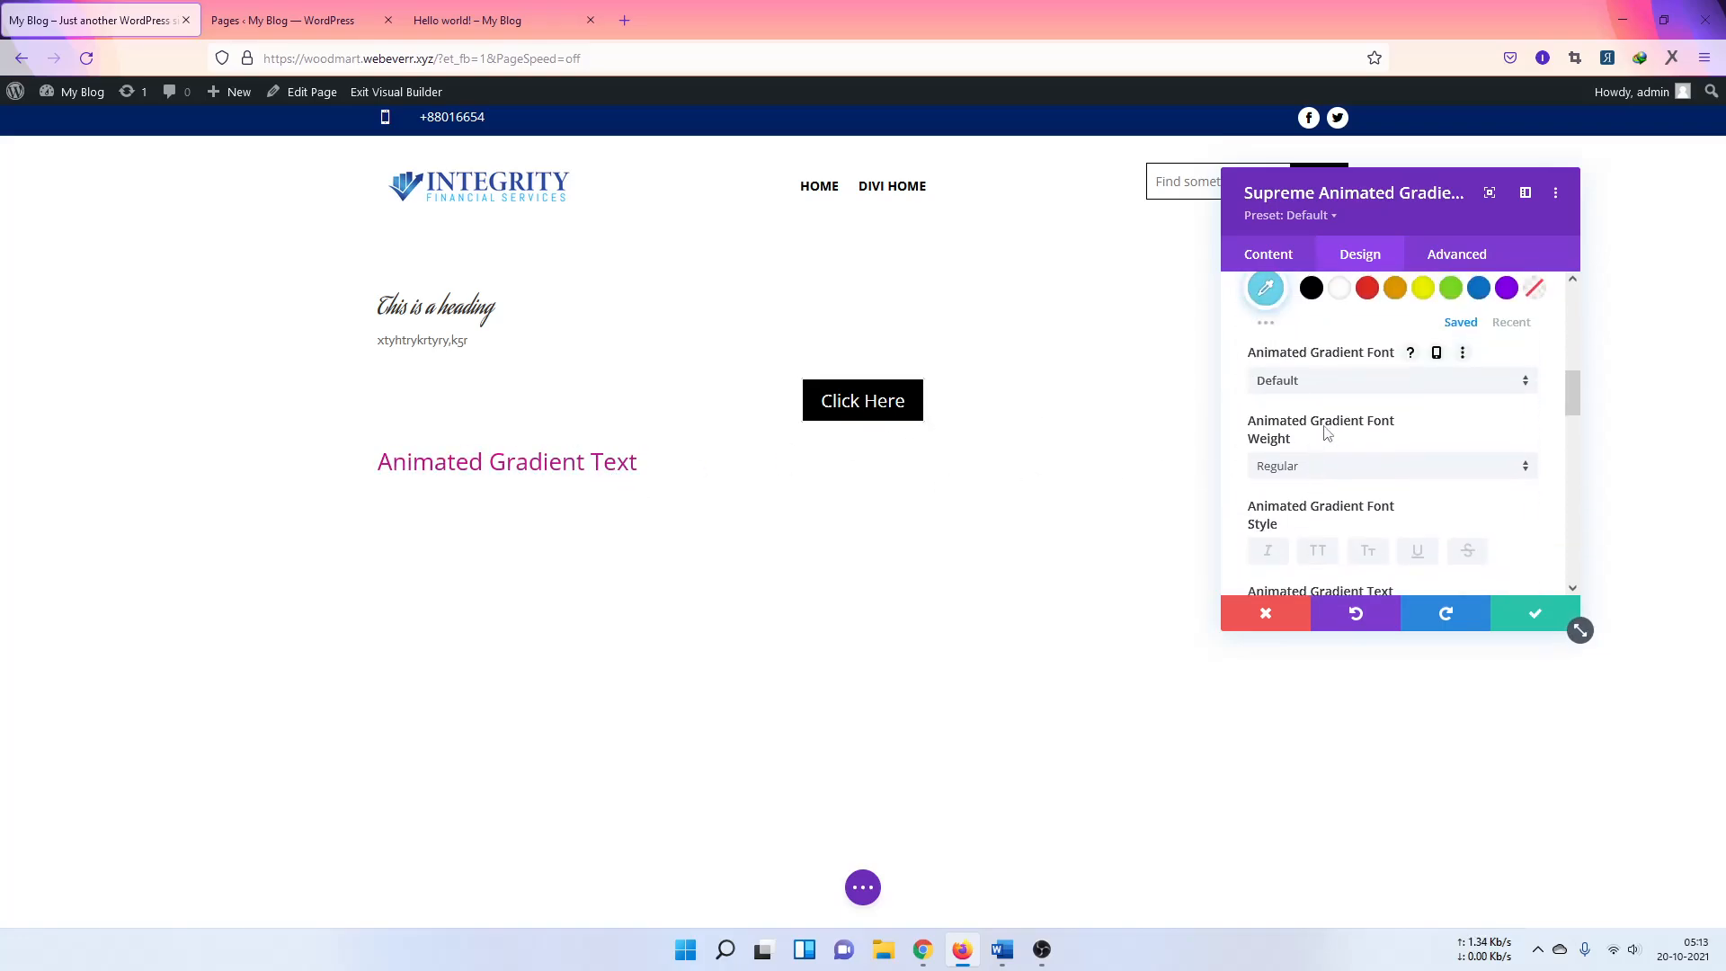
scroll(1348, 431, down, 1)
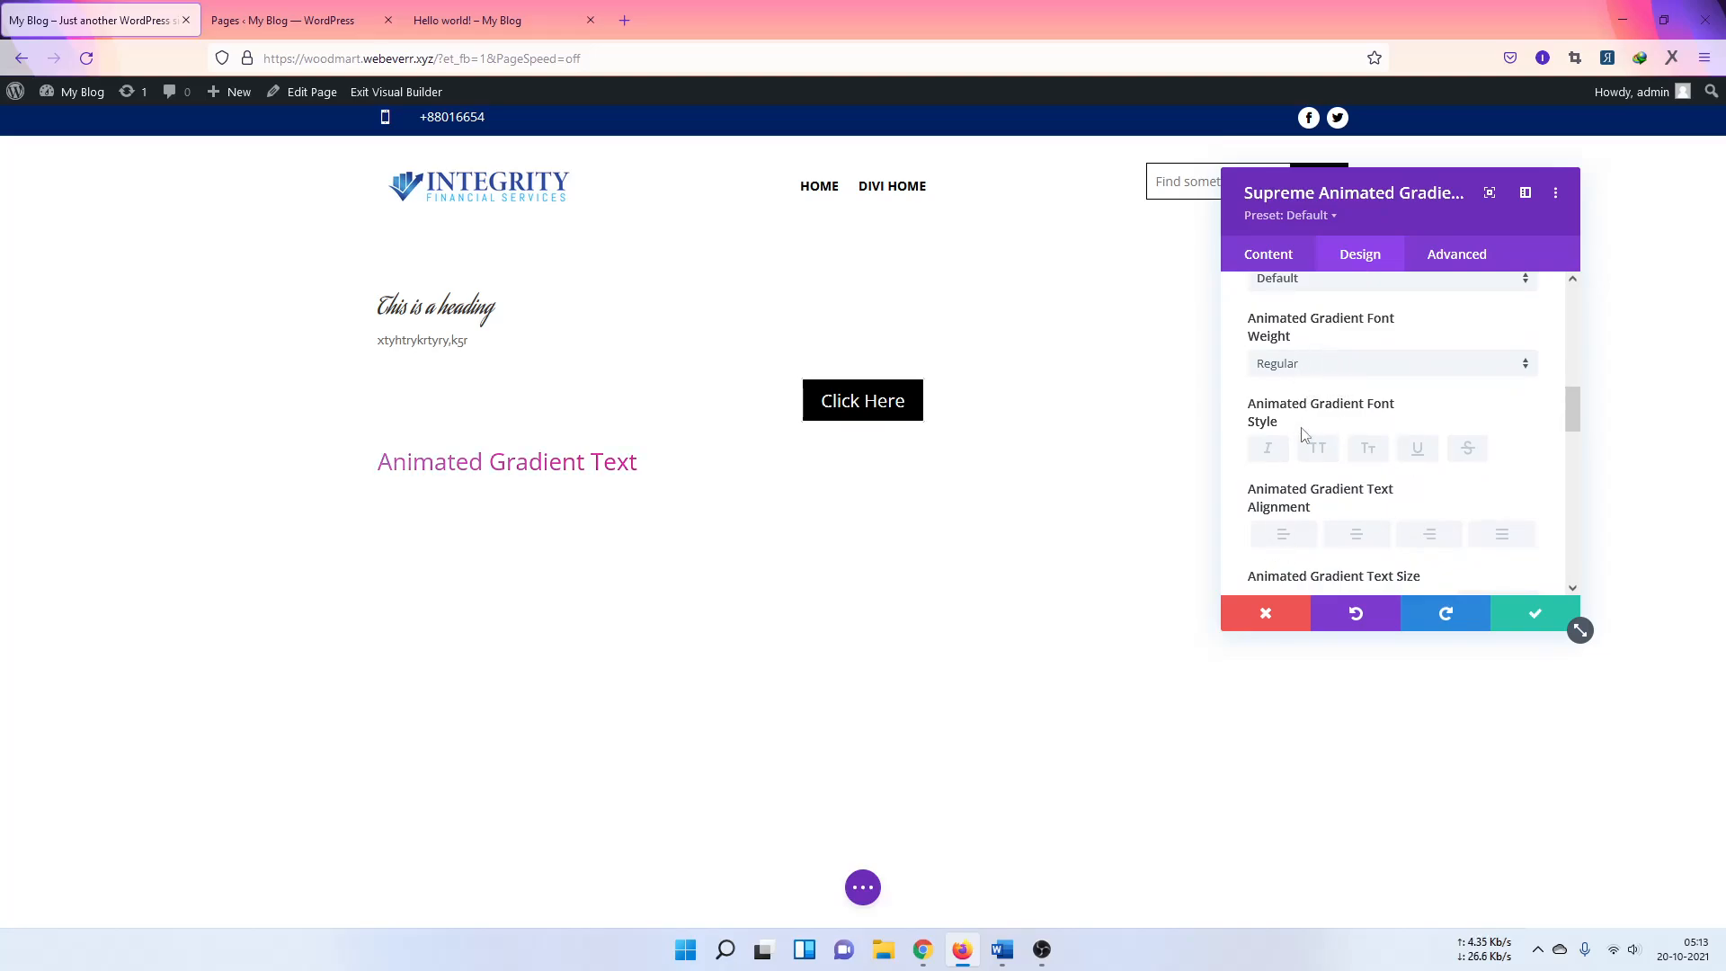
scroll(1305, 503, down, 3)
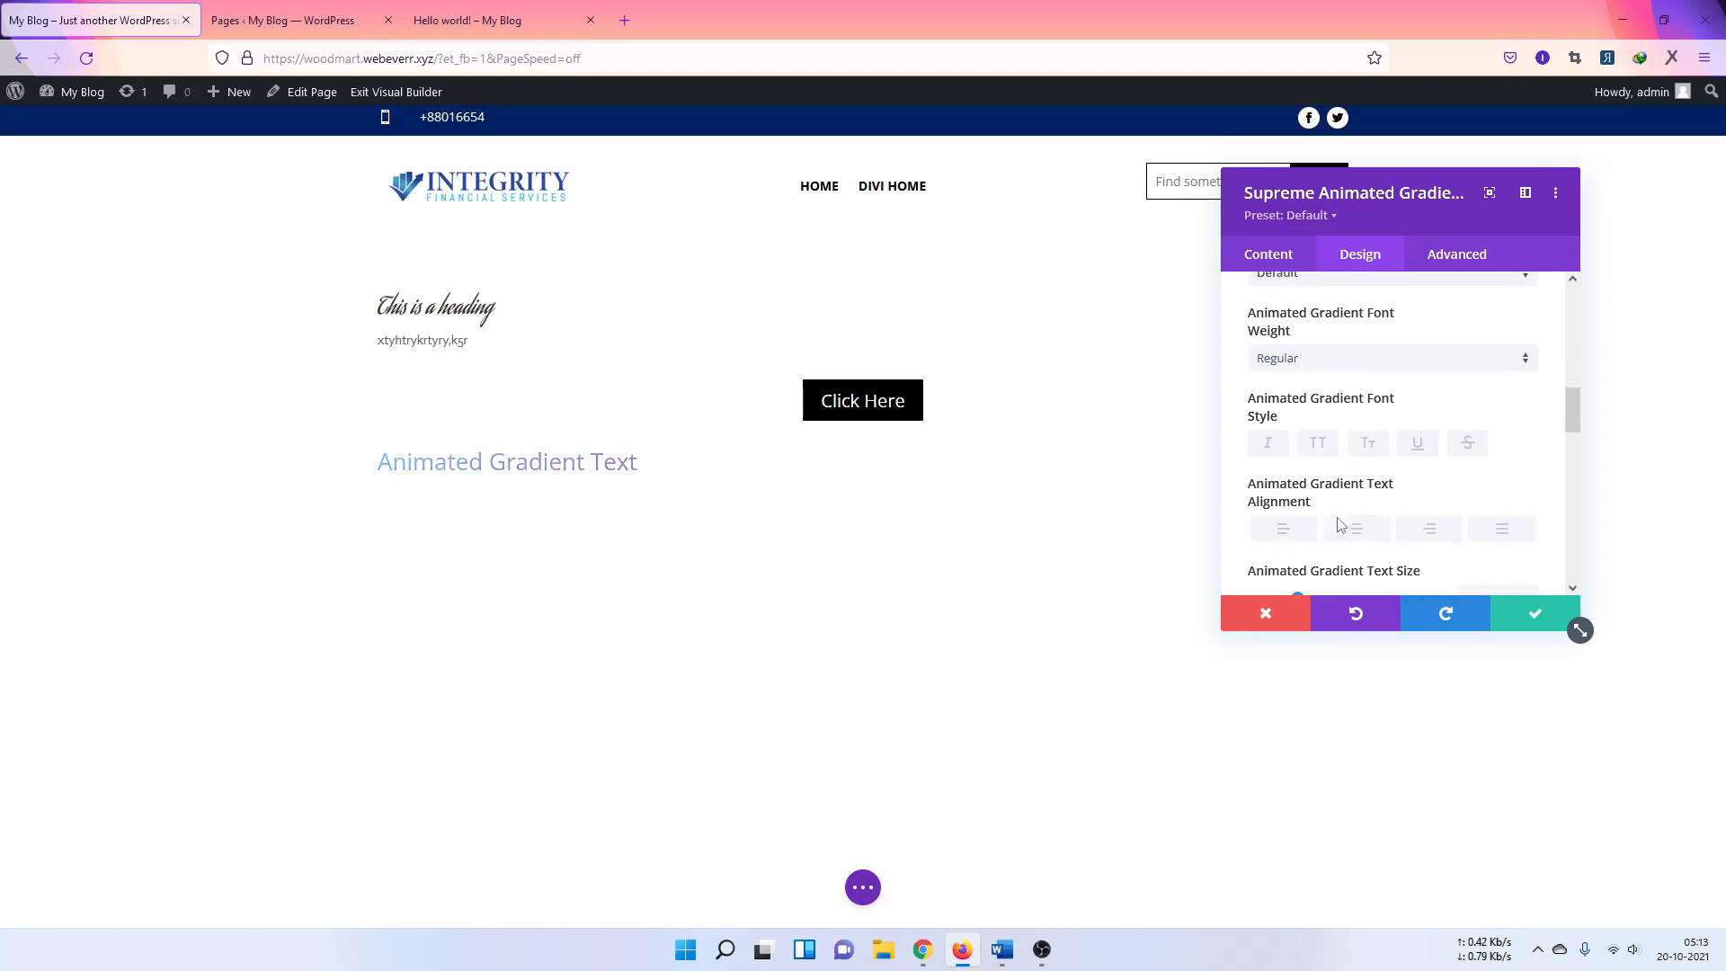
click(1268, 611)
Step: Insert a Supreme Before/After Image slider module below the animated gradient text
click(864, 501)
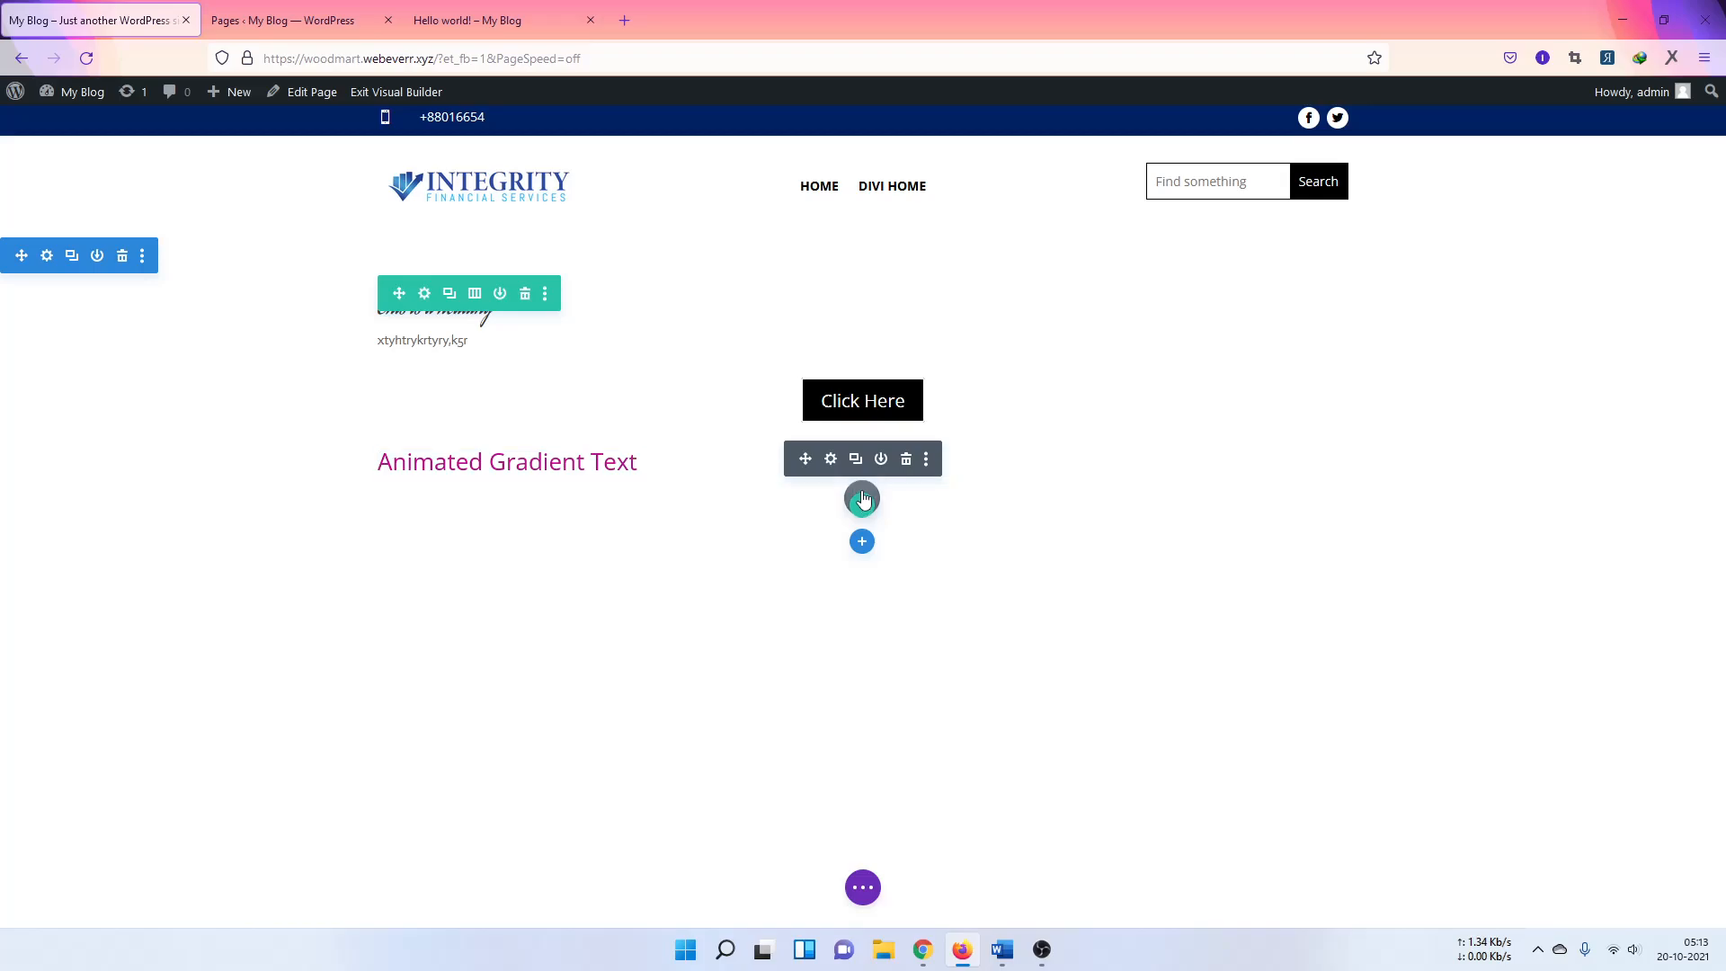
scroll(804, 719, down, 10)
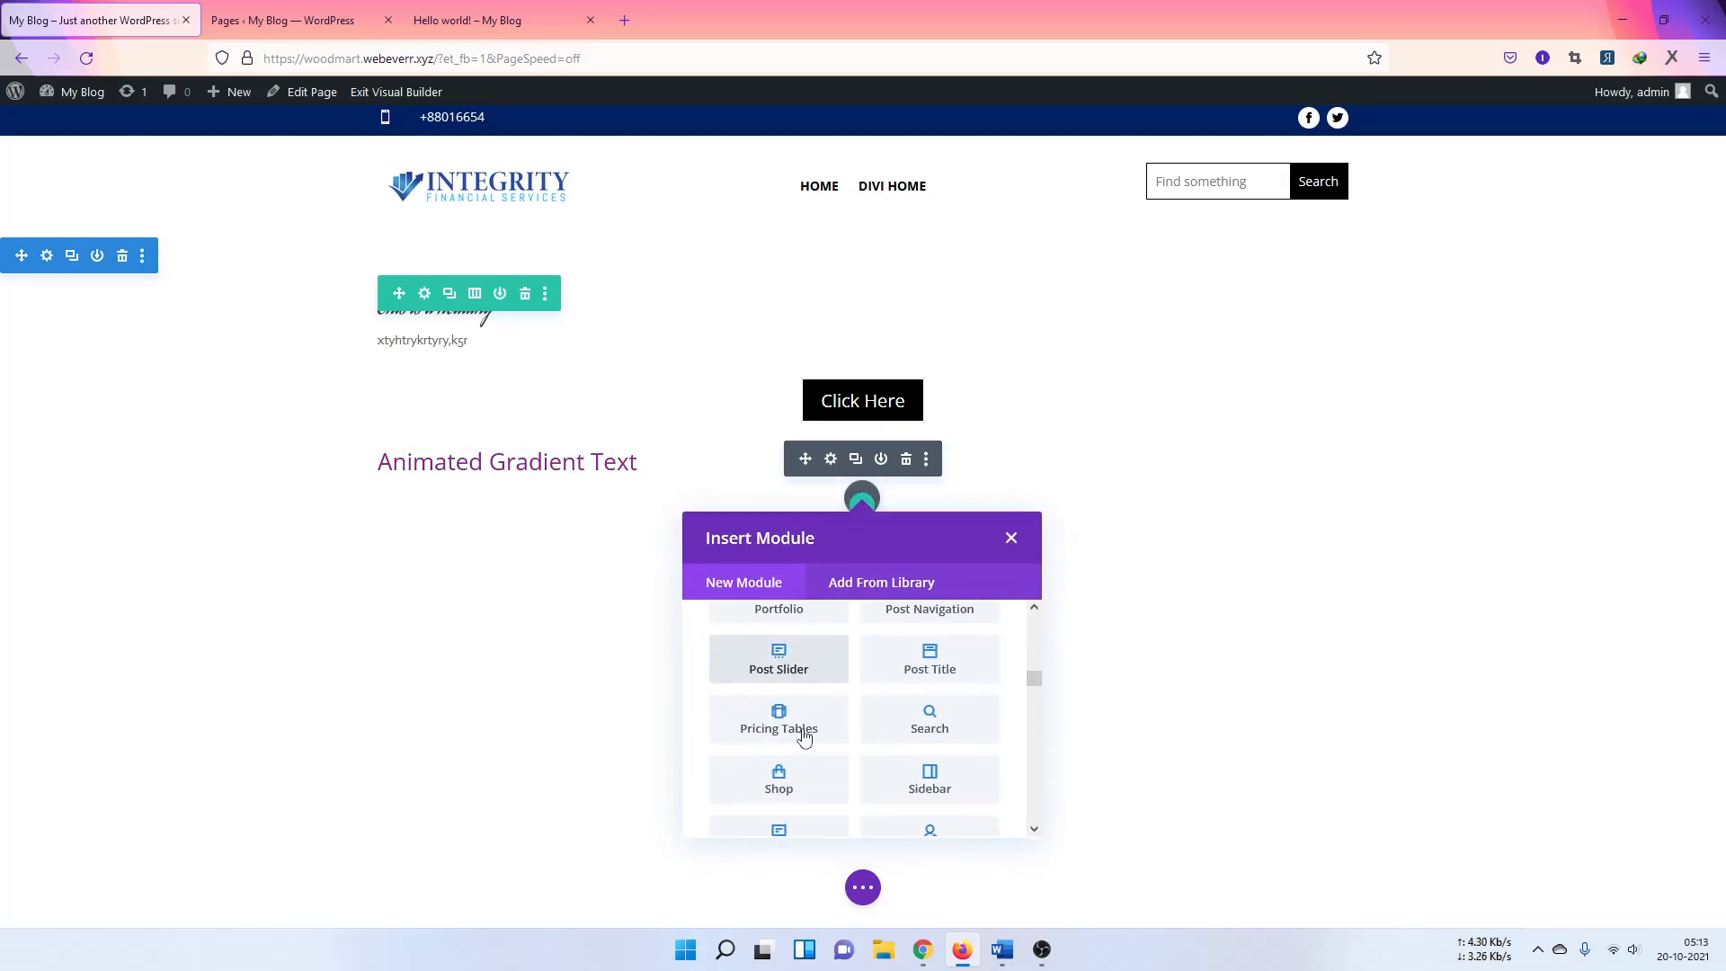
scroll(804, 735, up, 1)
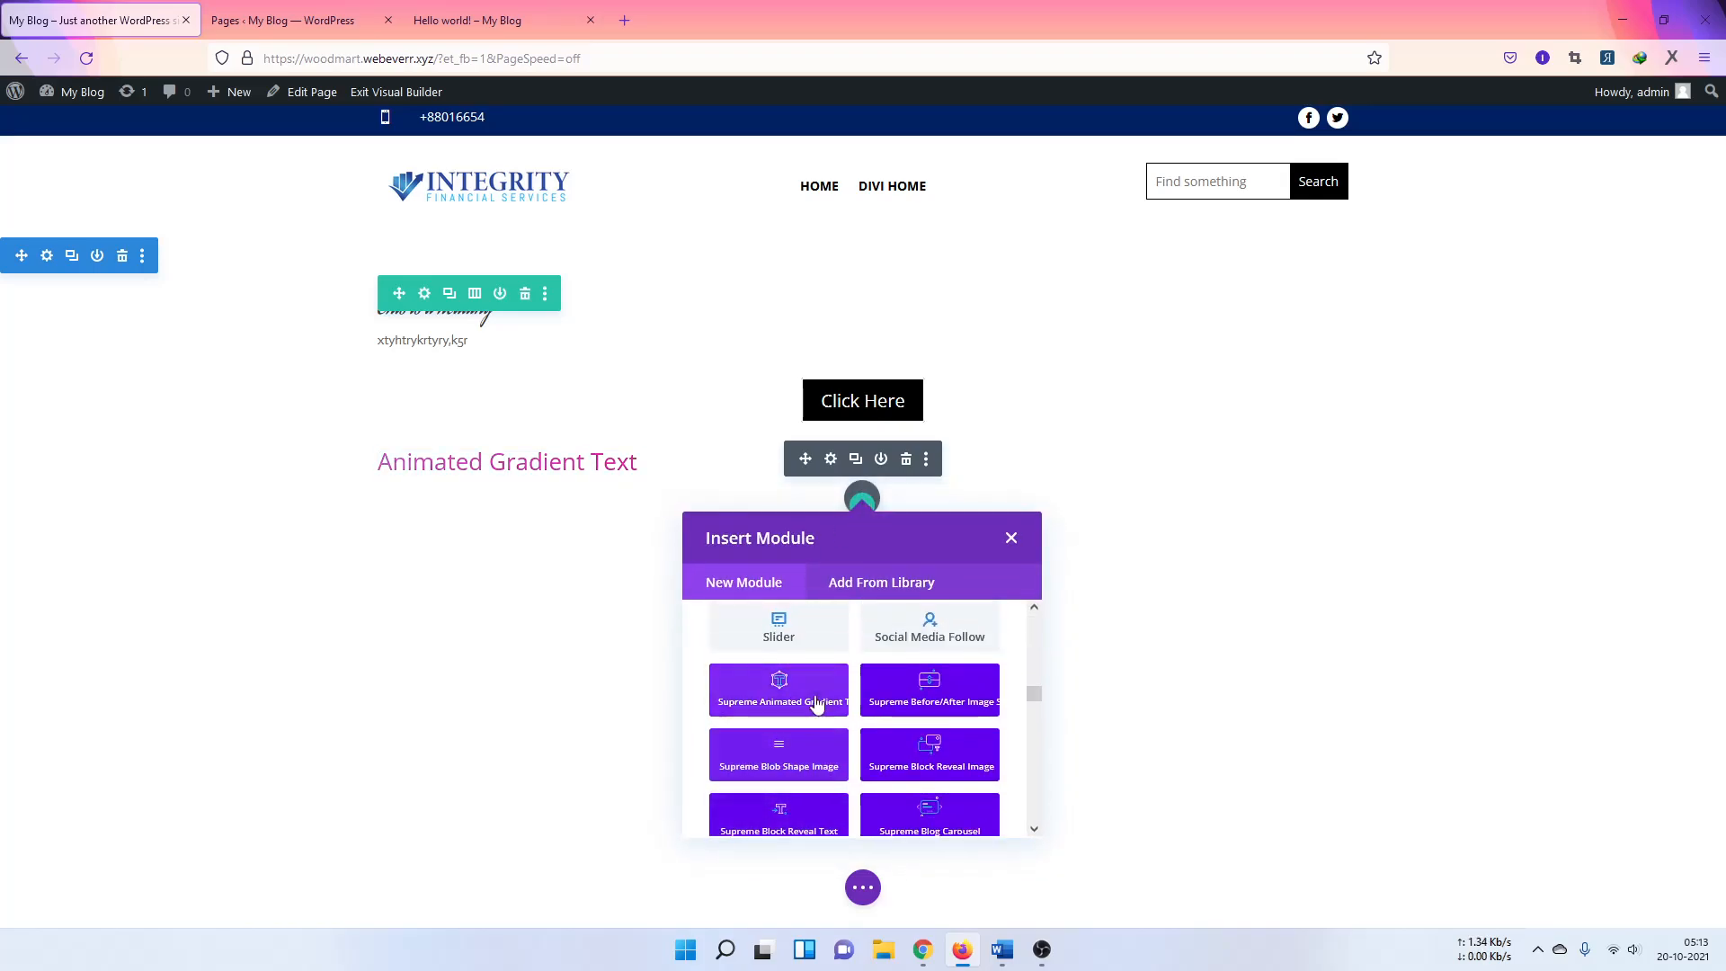
click(926, 704)
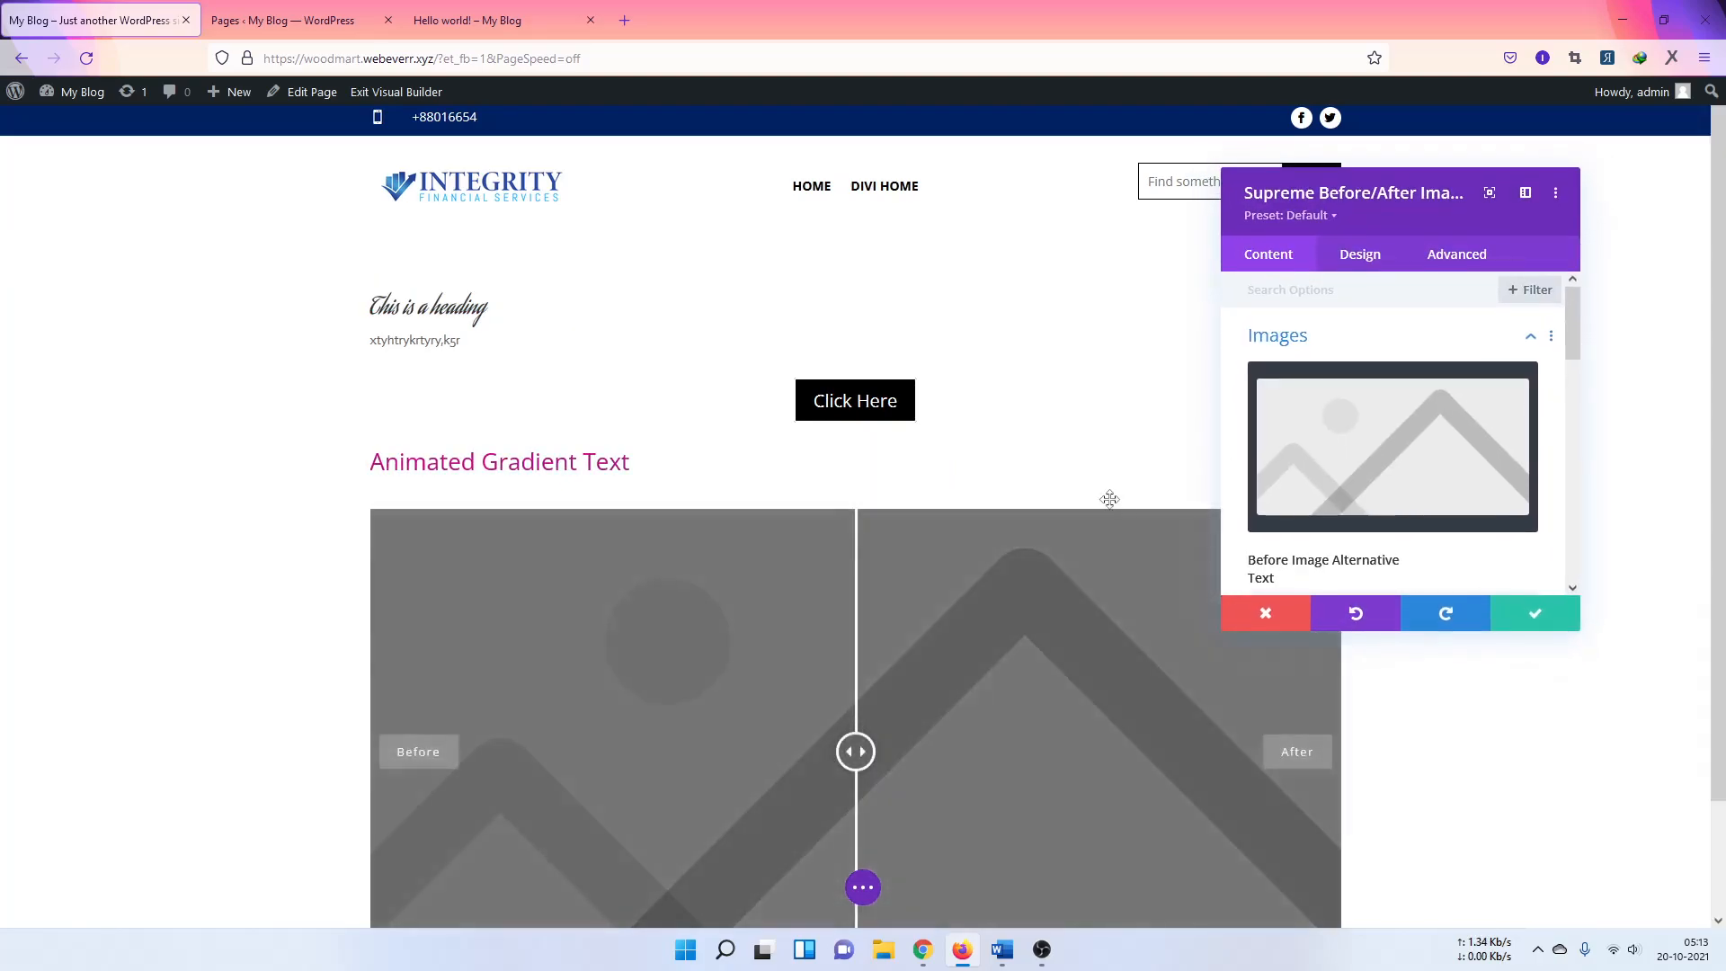
scroll(1014, 529, down, 2)
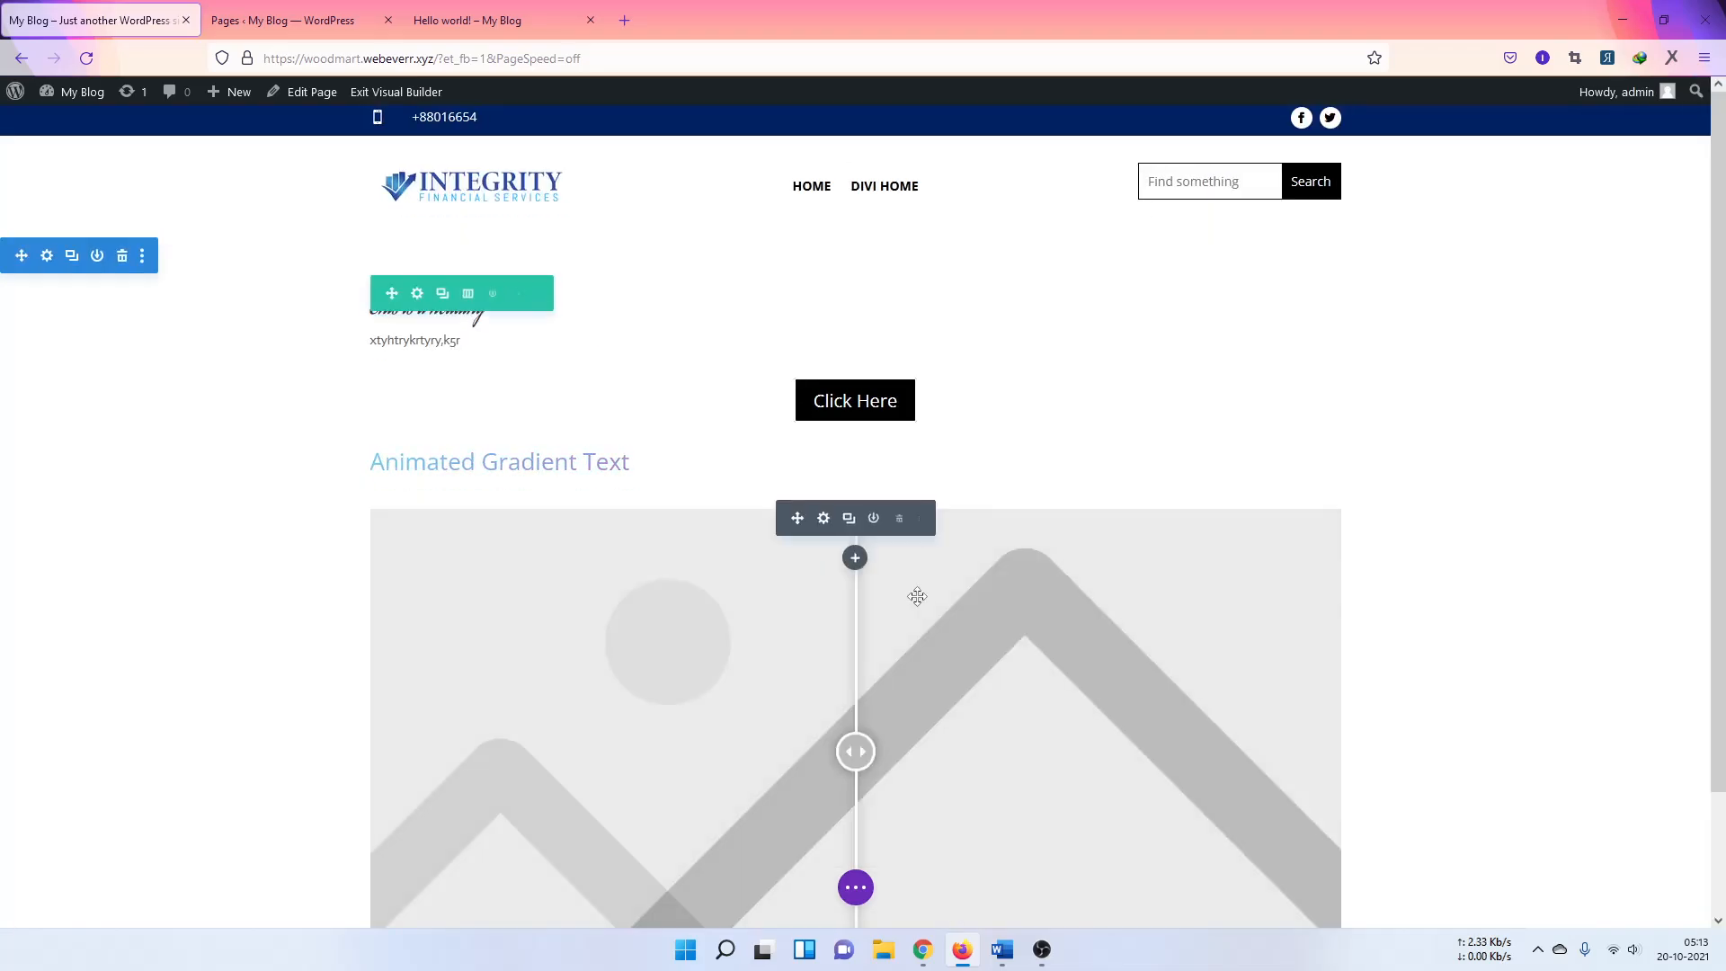
scroll(946, 548, down, 2)
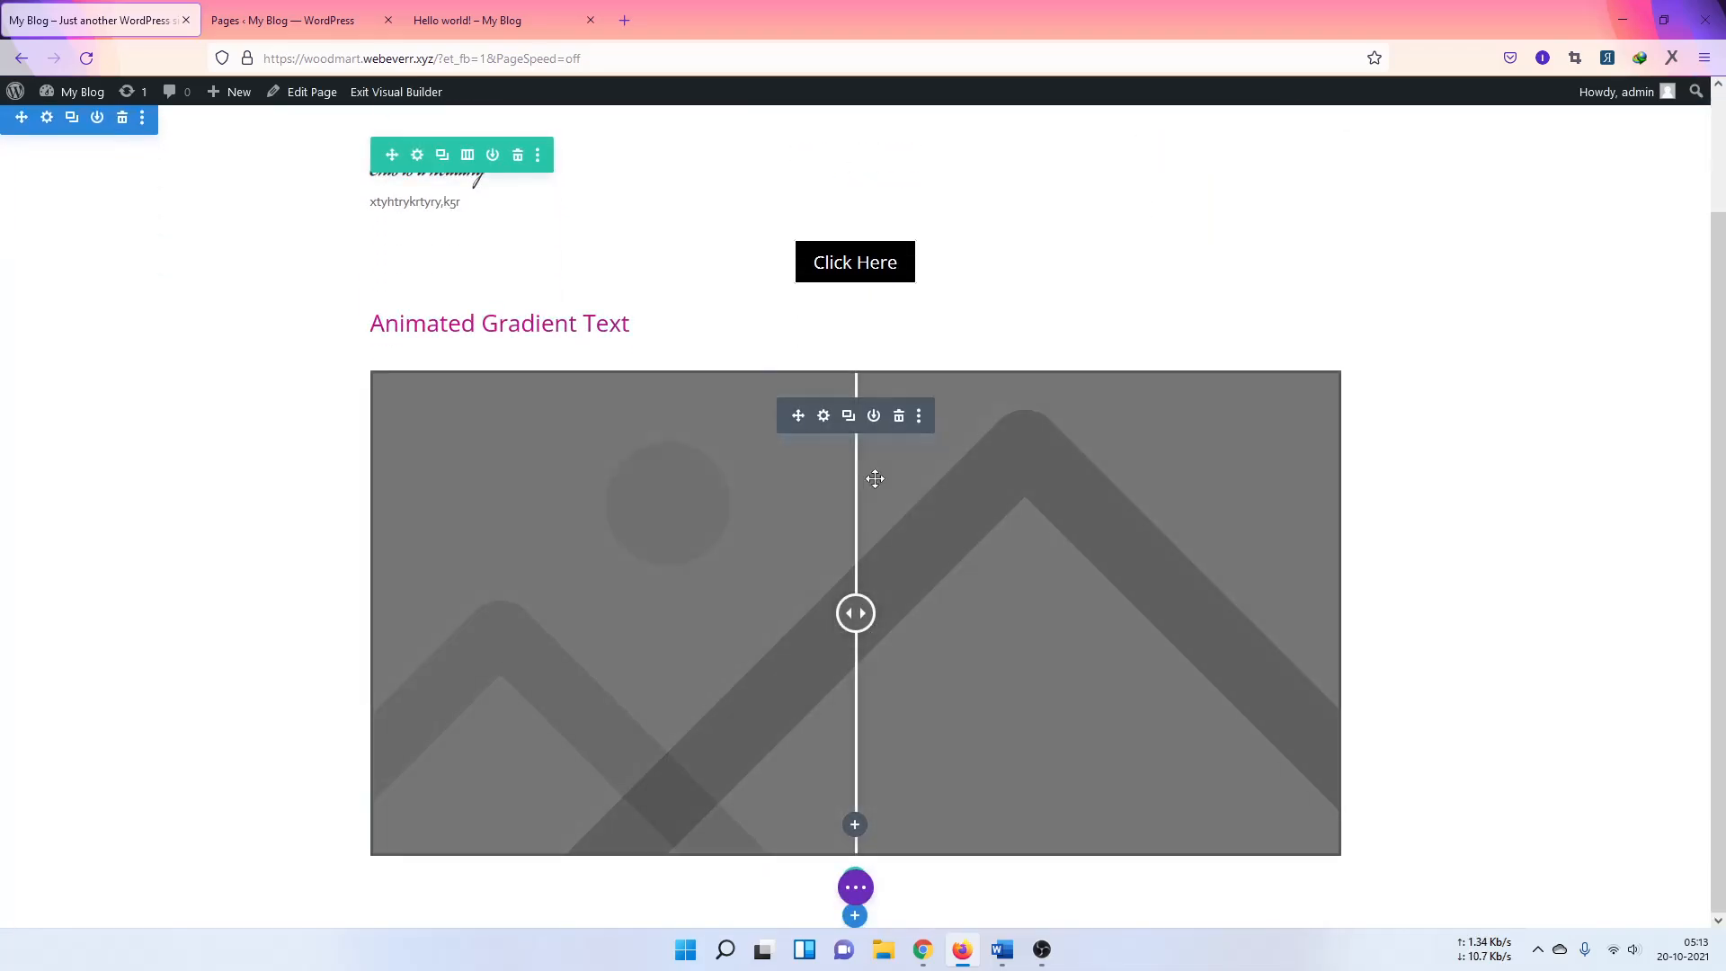
Step: Open the before/after module's settings and review its image, alternative text and title text options
click(821, 414)
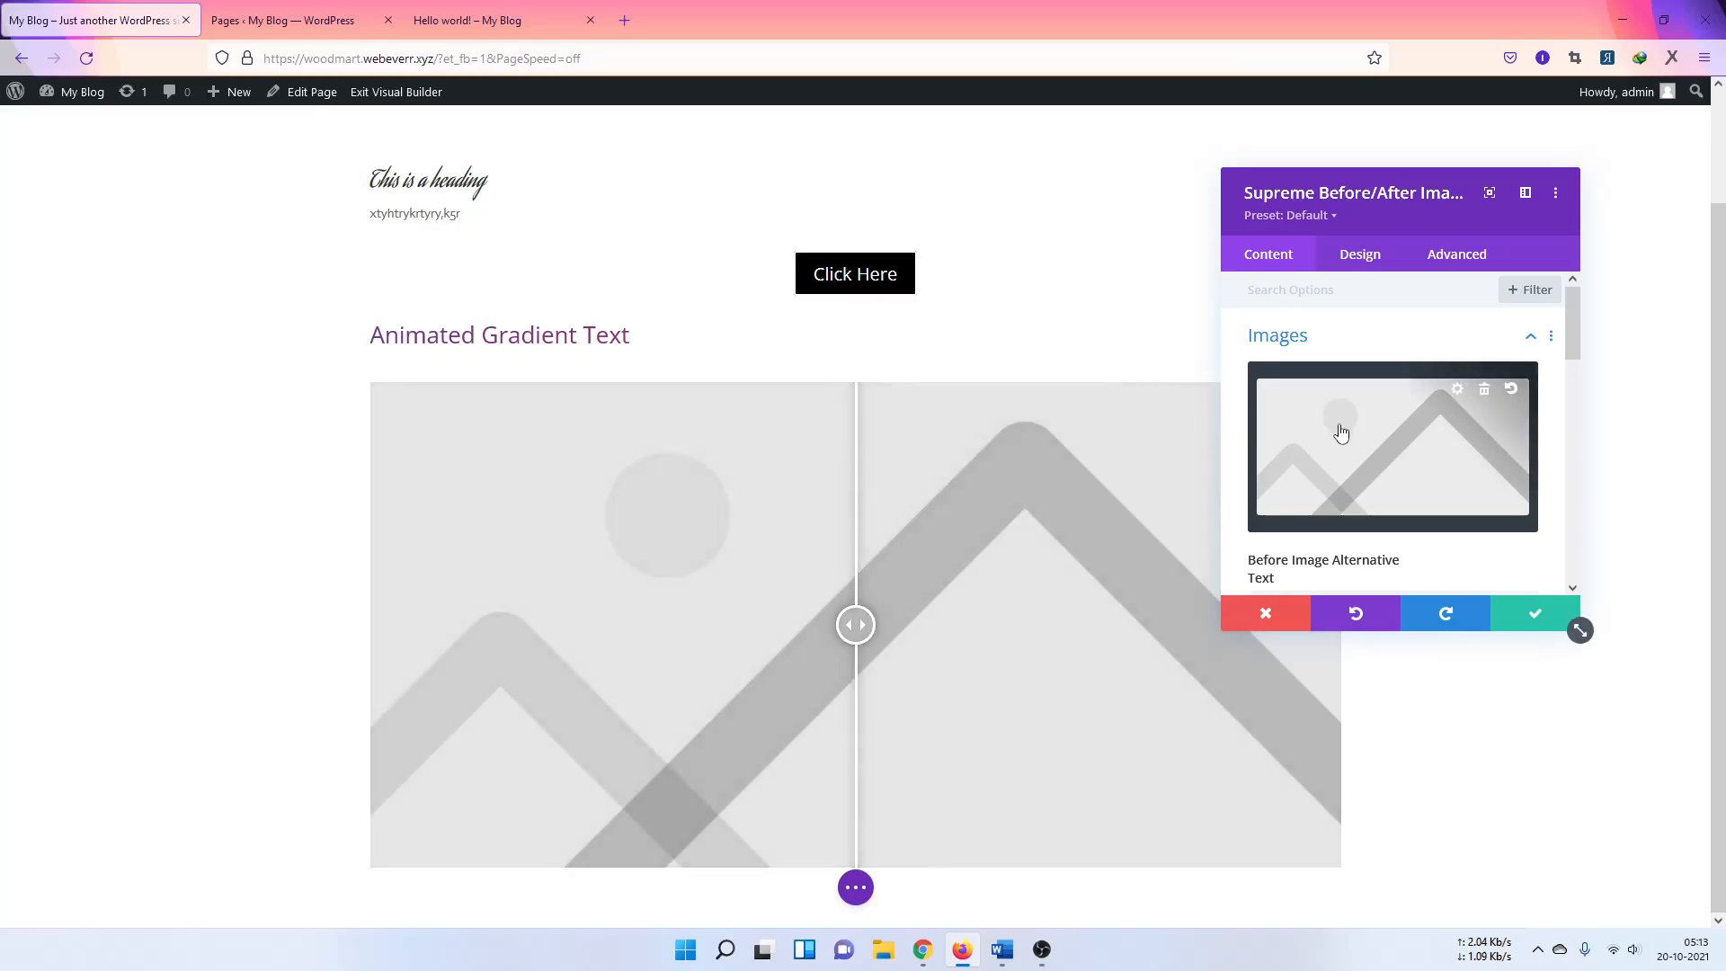
scroll(1340, 431, down, 5)
scroll(1340, 428, up, 3)
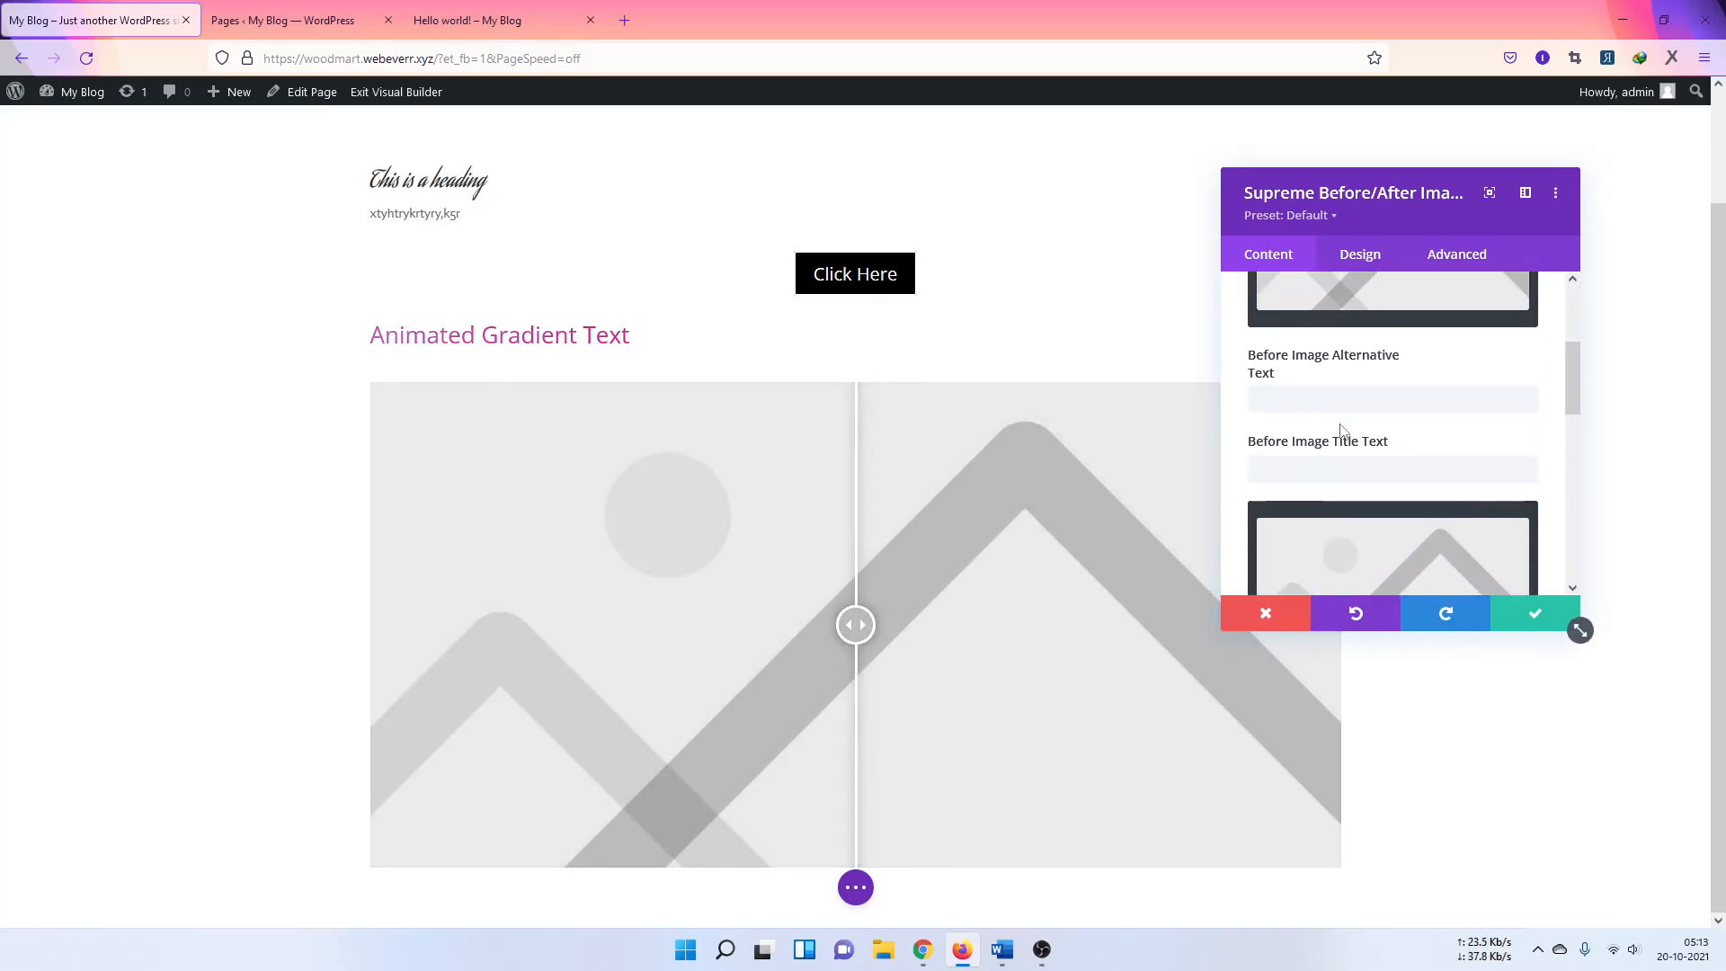
scroll(1348, 500, down, 4)
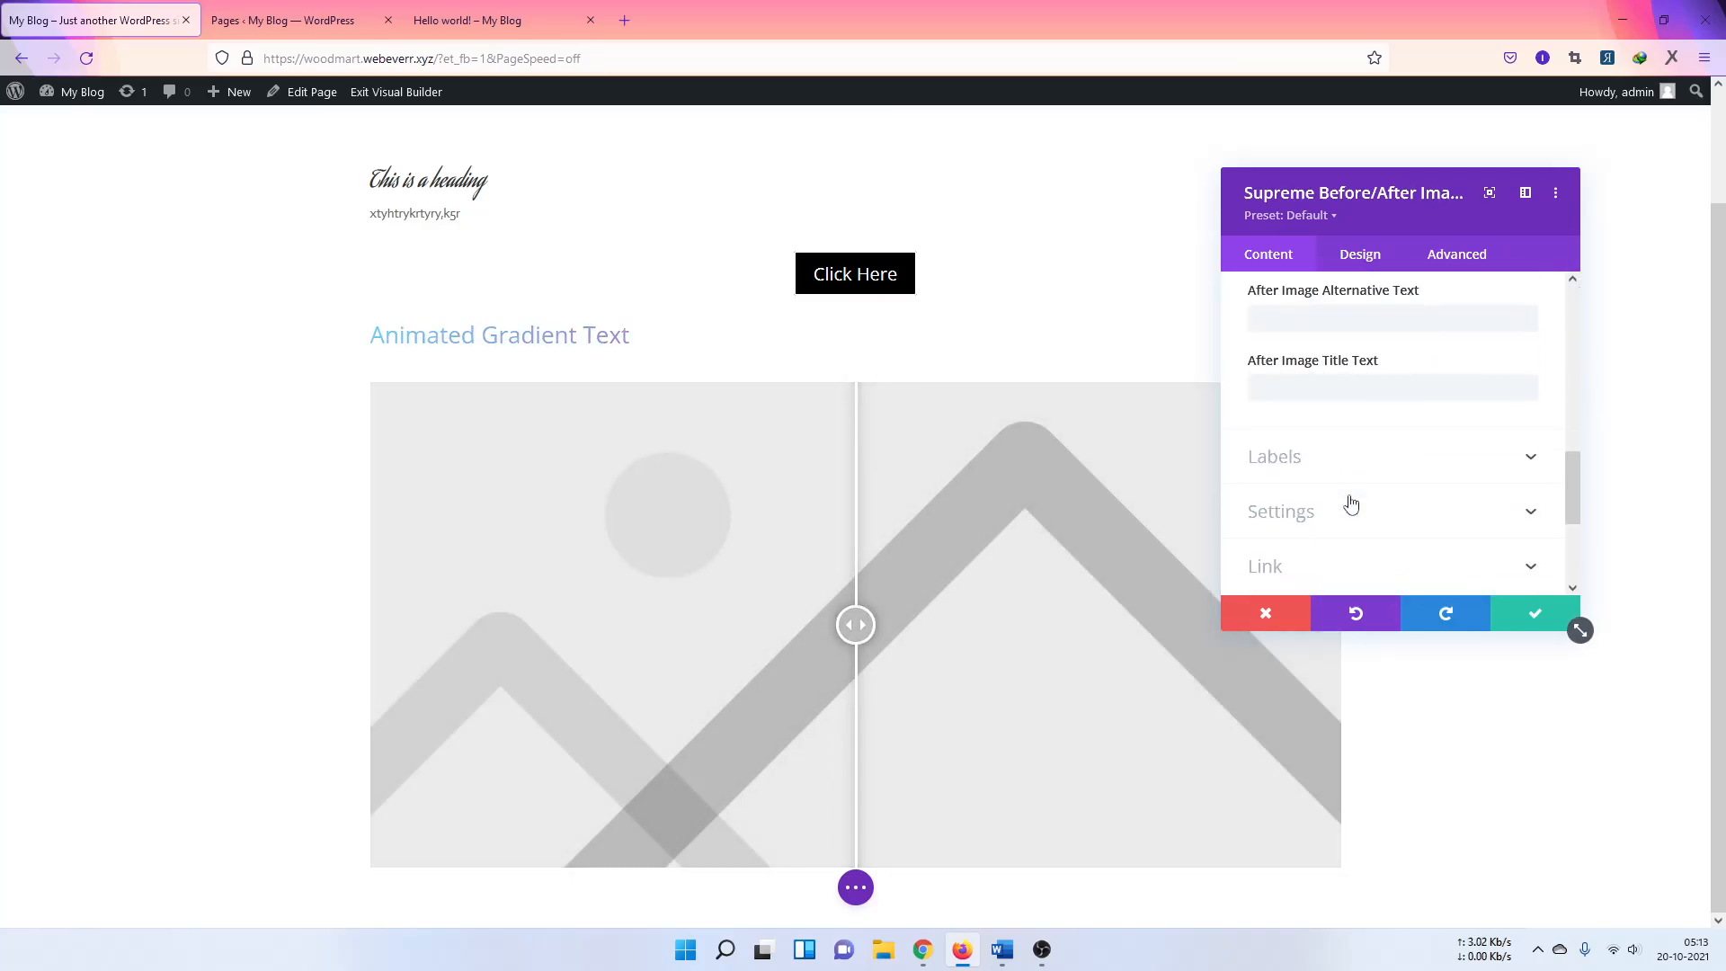
scroll(1348, 499, up, 5)
scroll(1350, 495, up, 2)
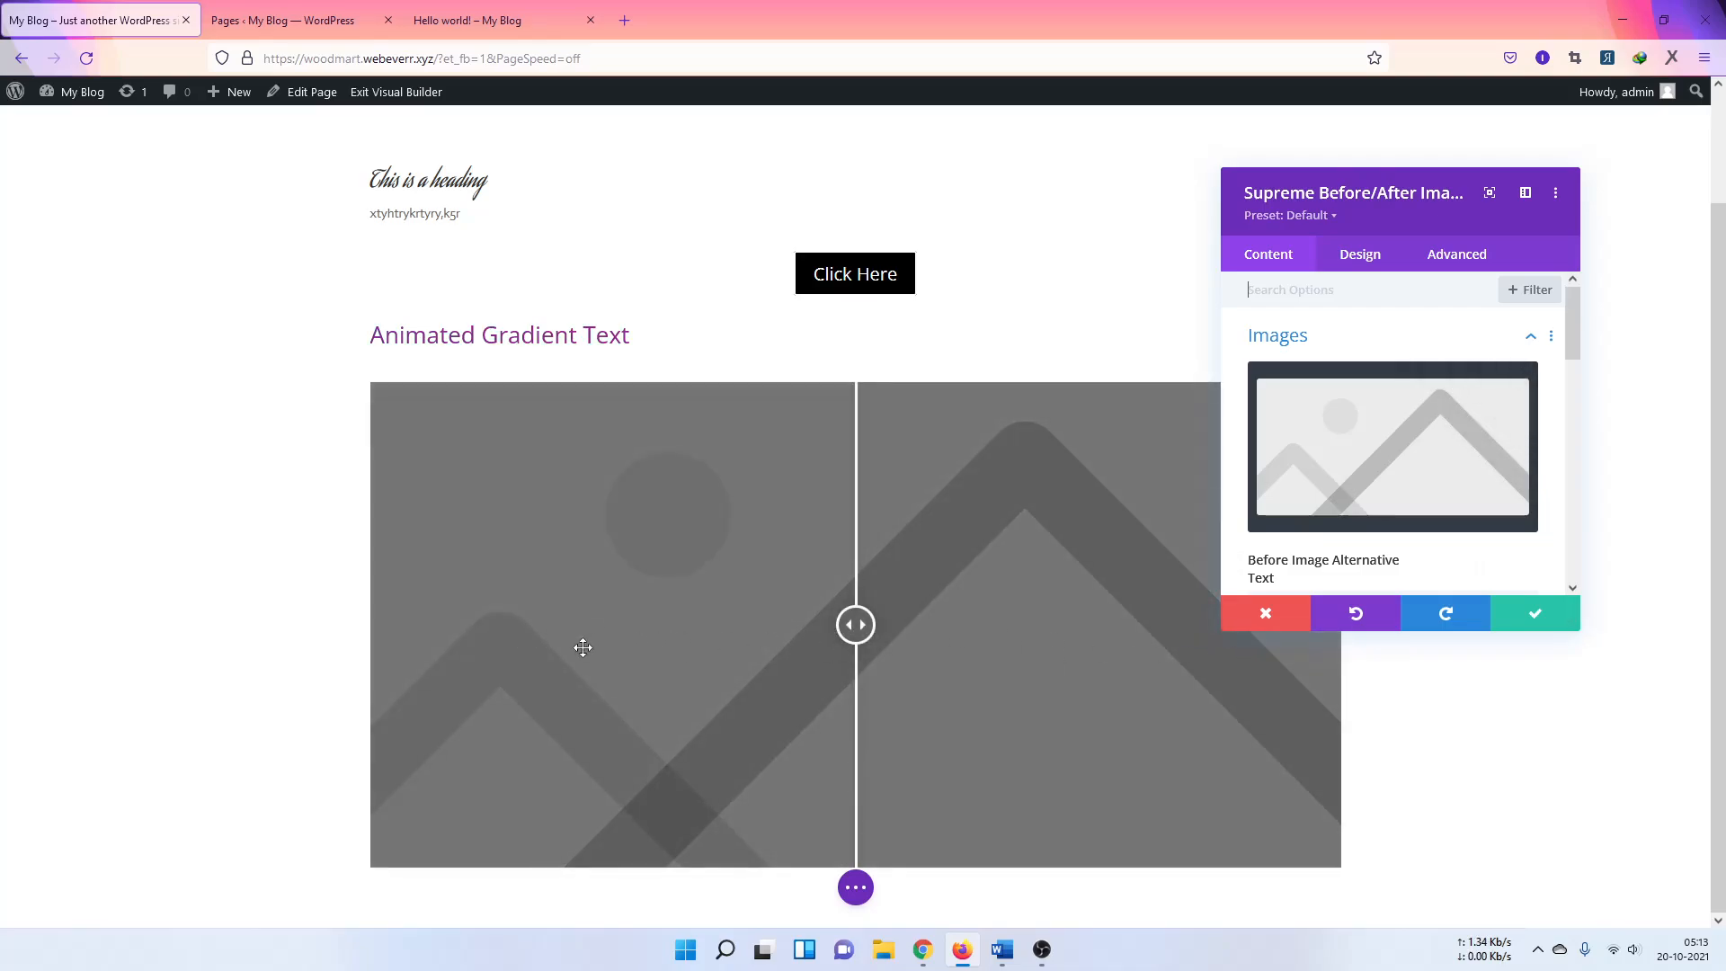
Step: Upload 05_ECommerceDevelopmentwithWoocommerce_Instructory.png from the Downloads folder on Project (F:) as the slider's before image
mouse_move(1384, 435)
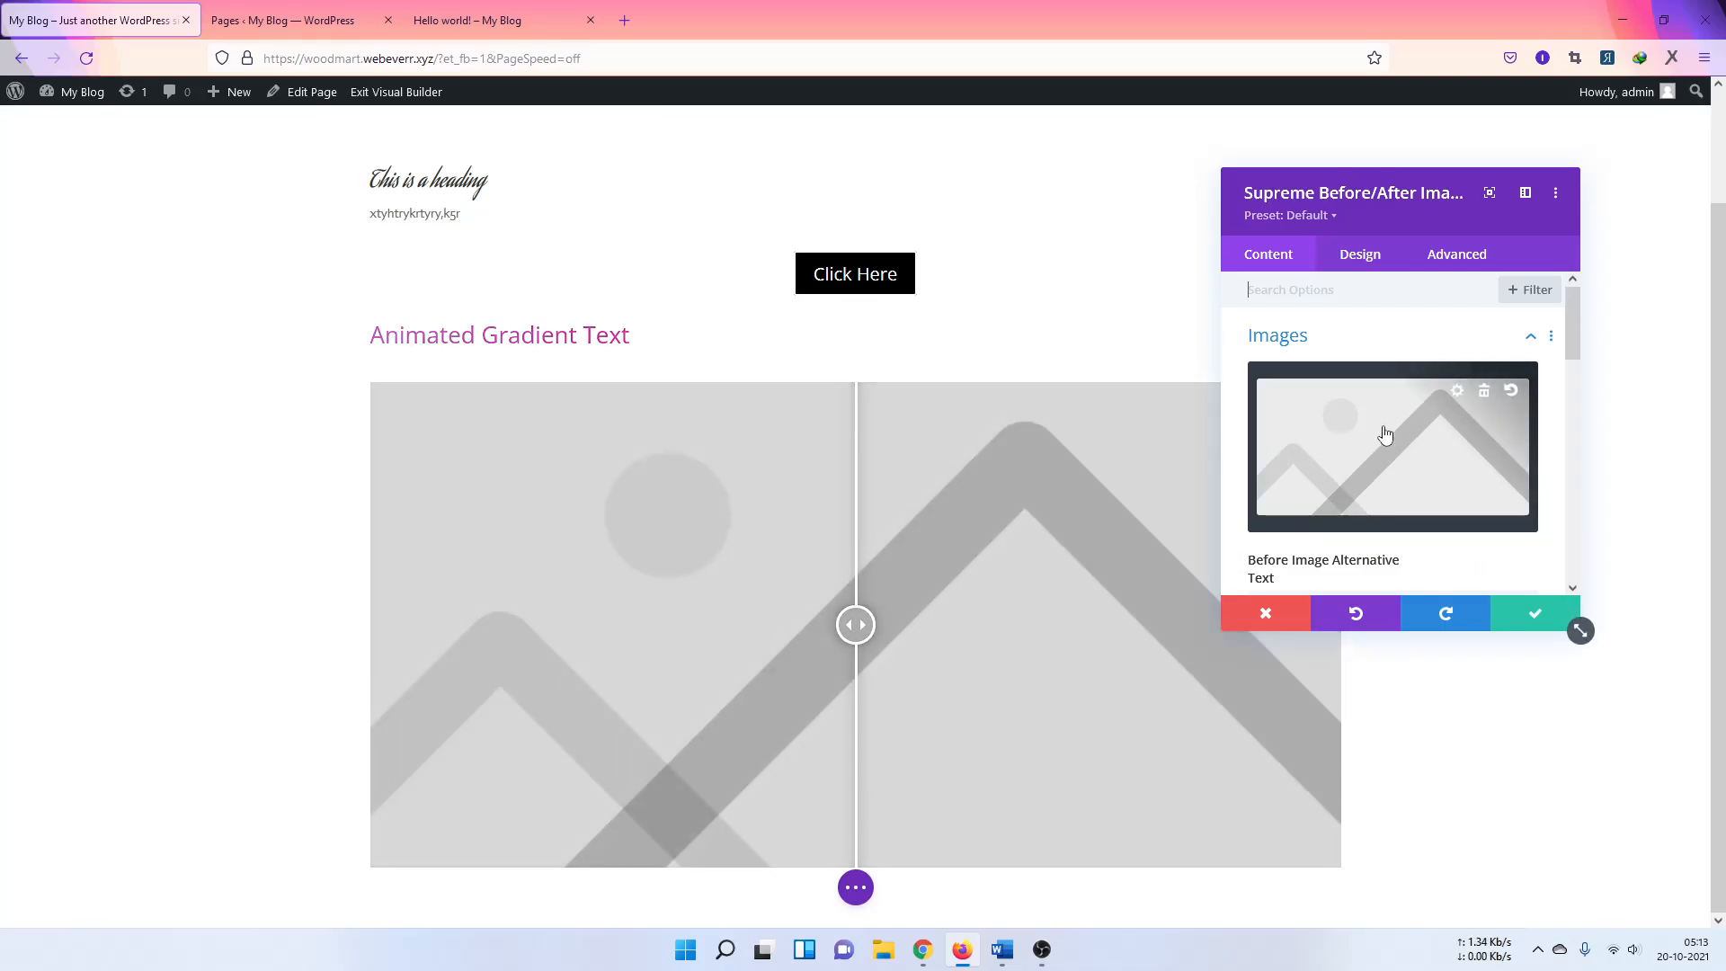
click(1458, 393)
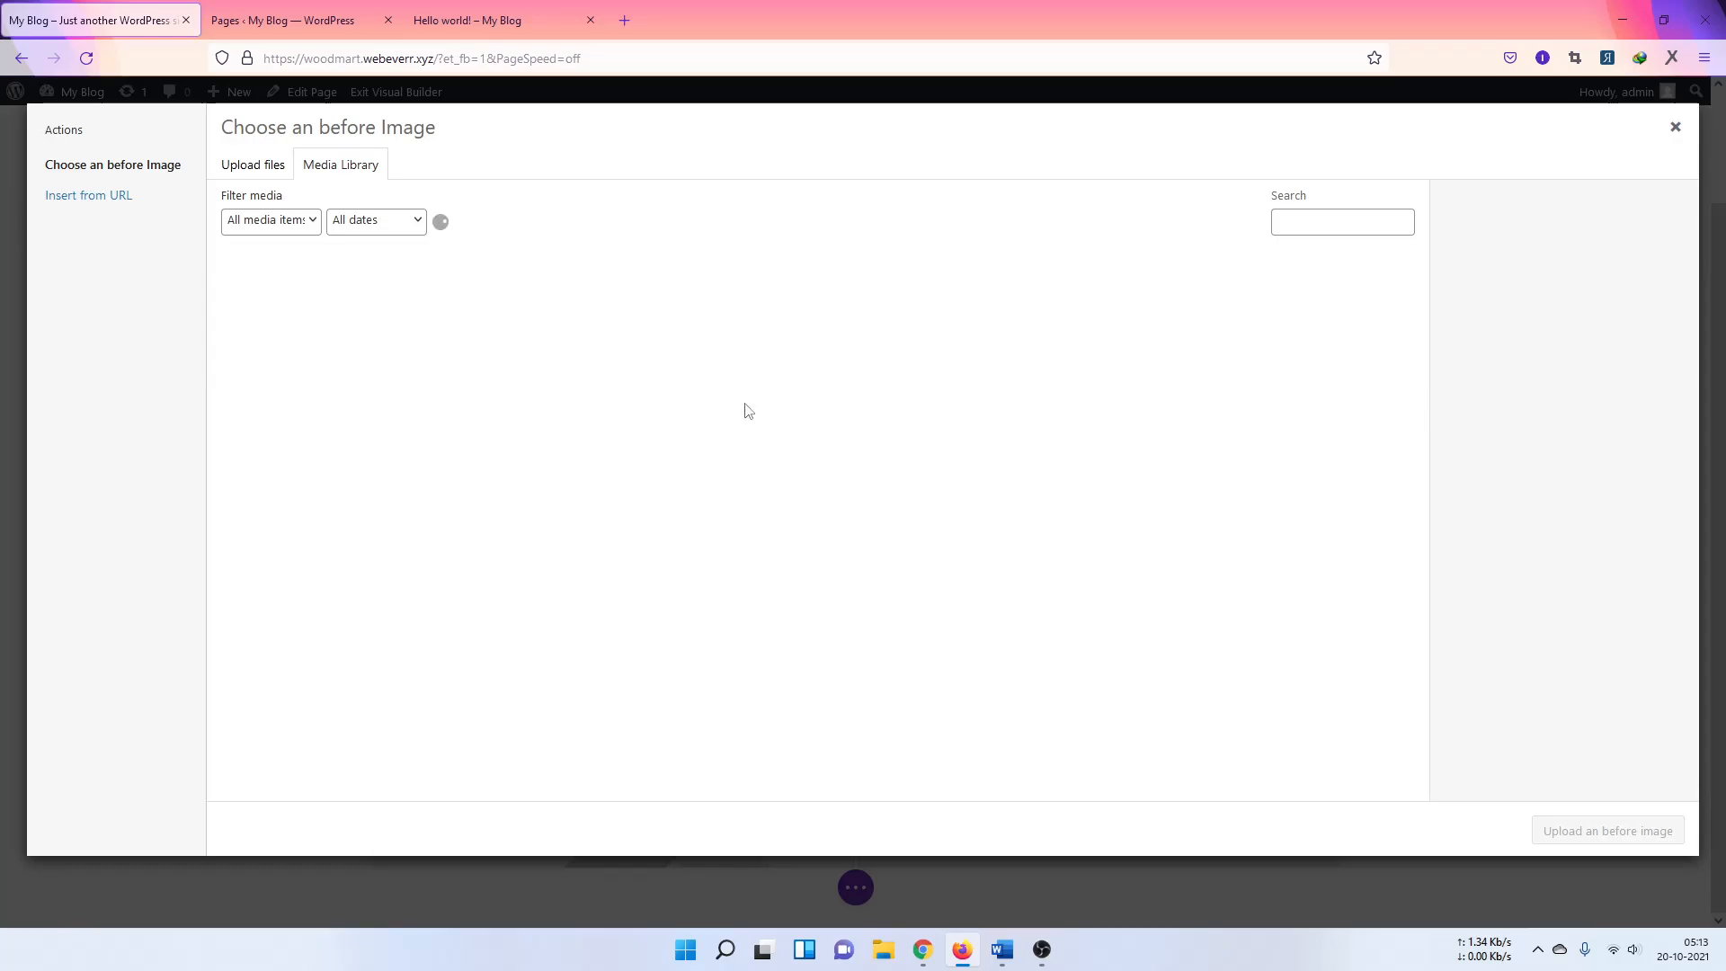
click(272, 167)
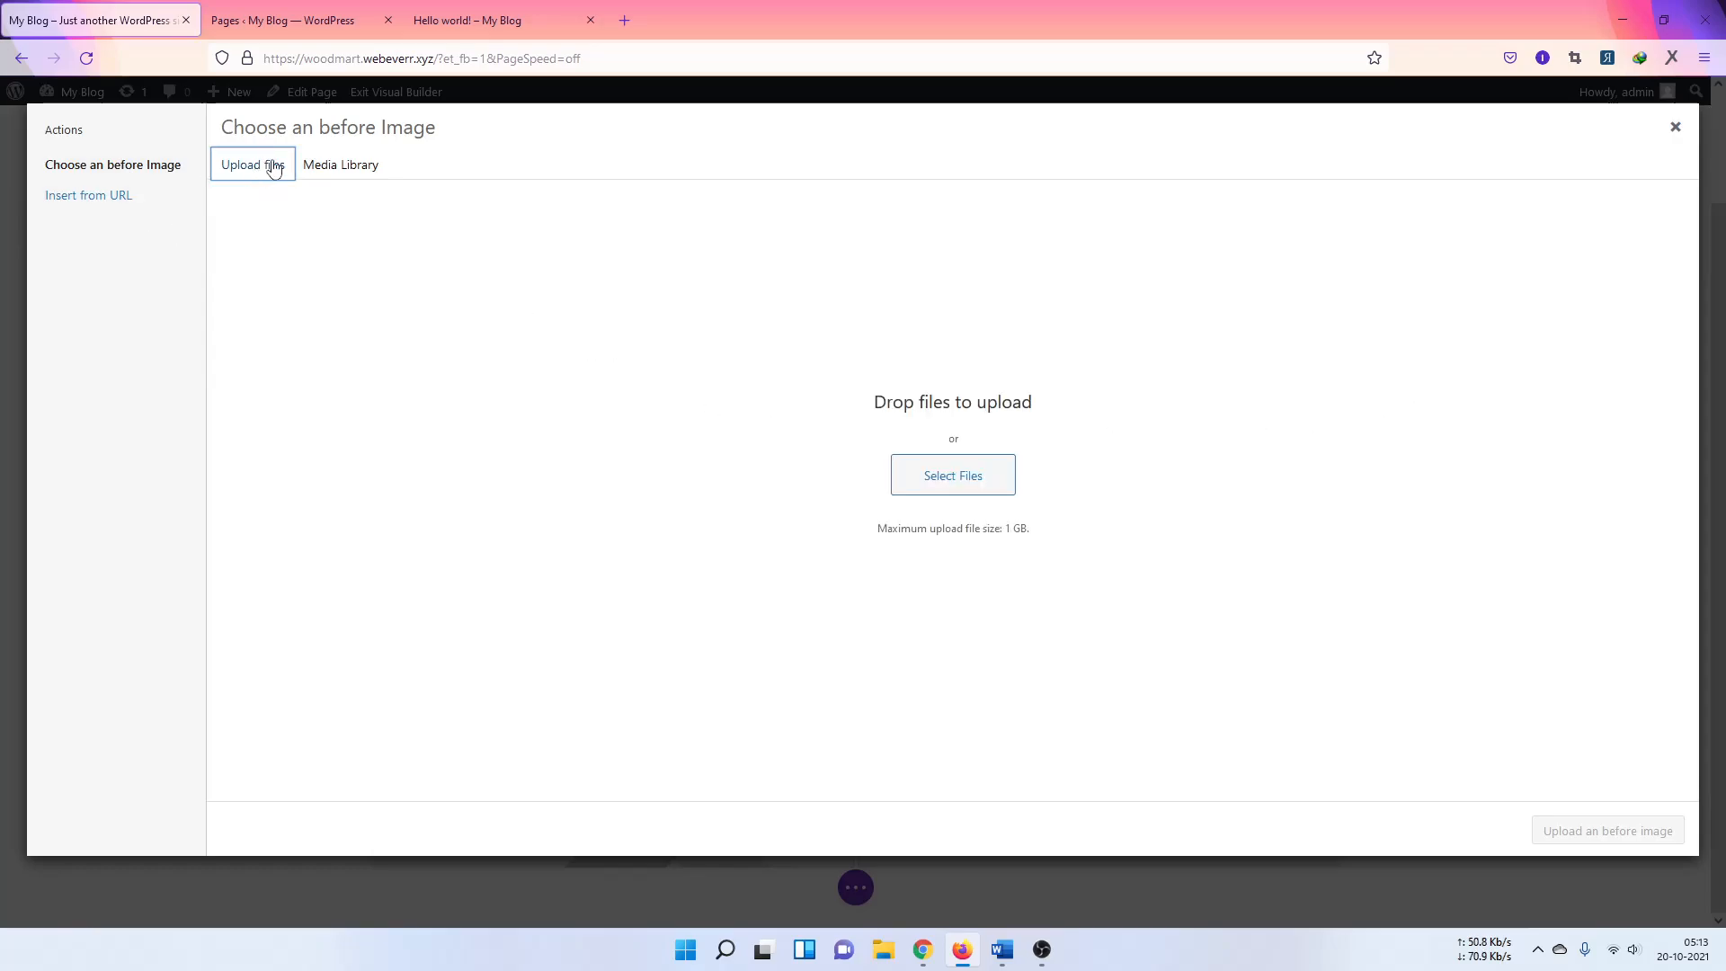
click(925, 481)
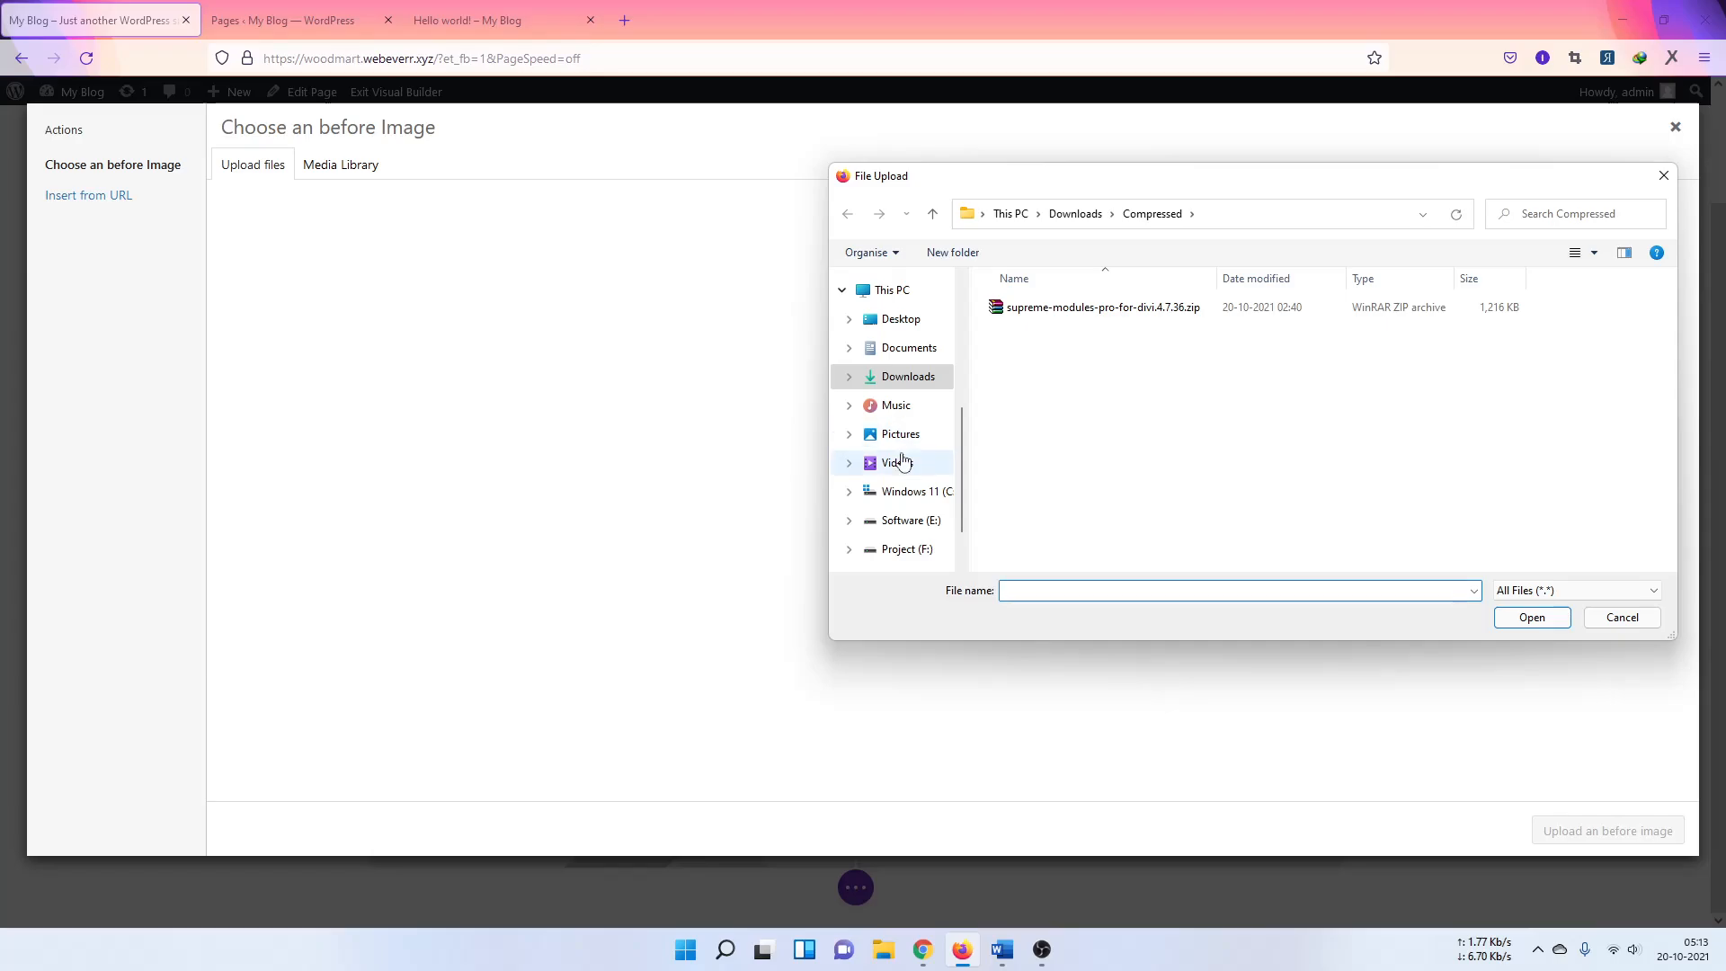
scroll(902, 529, down, 1)
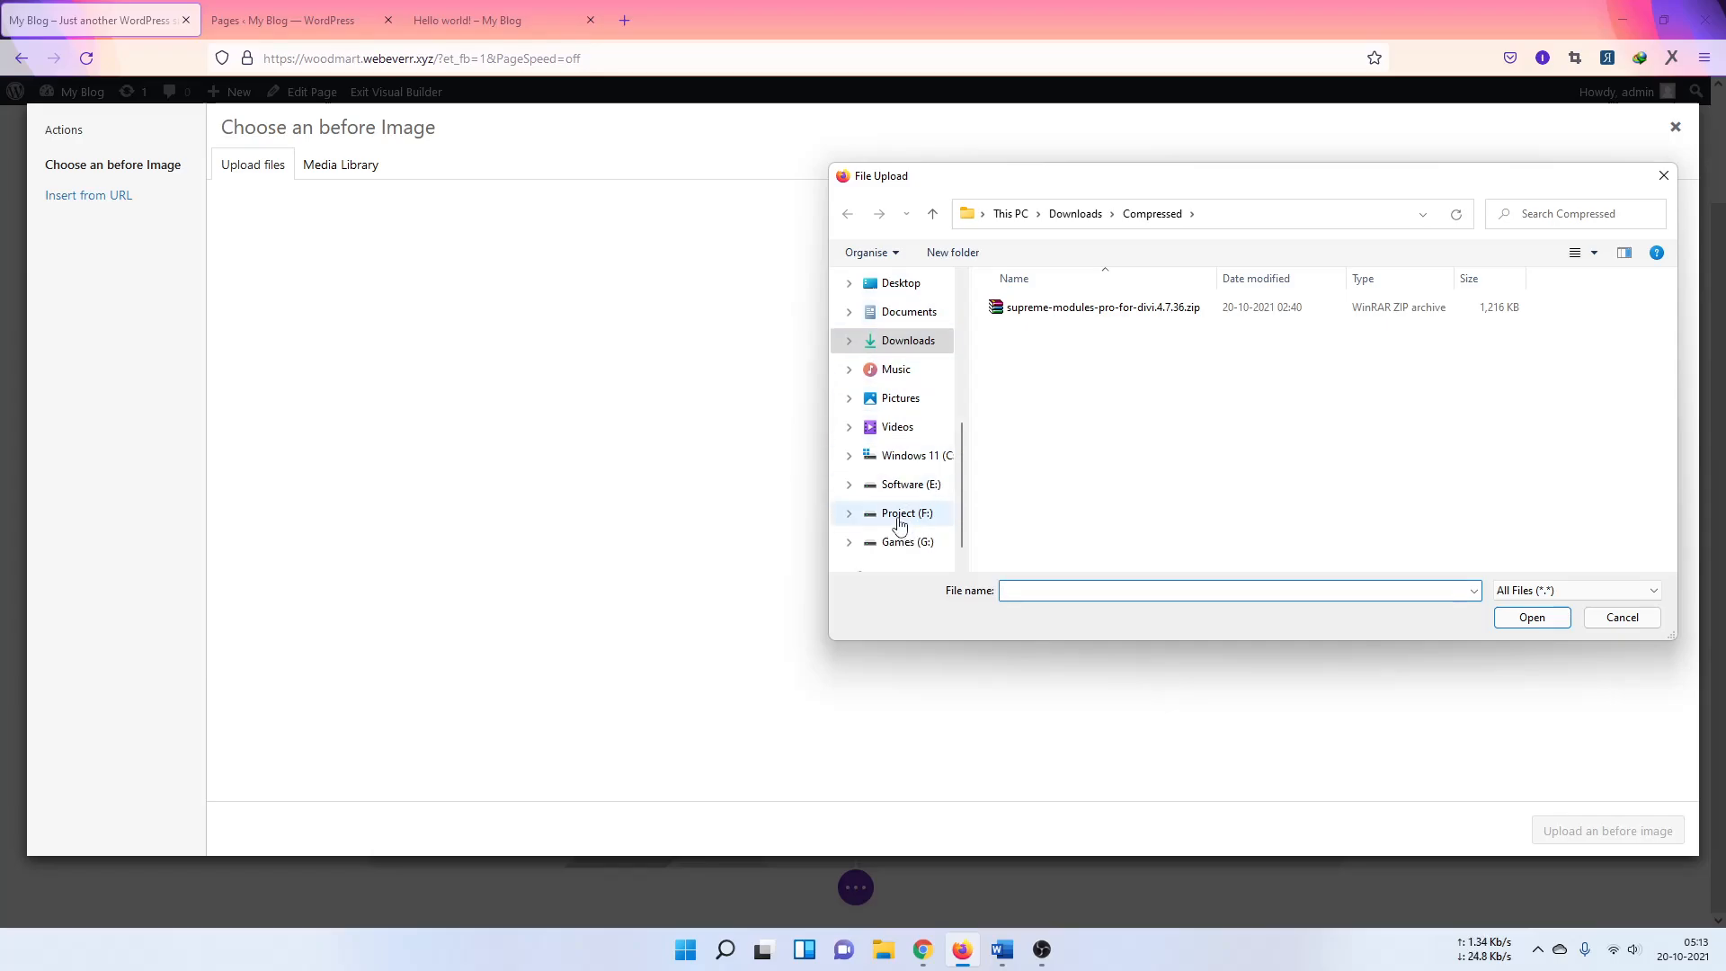
click(902, 517)
double_click(1036, 342)
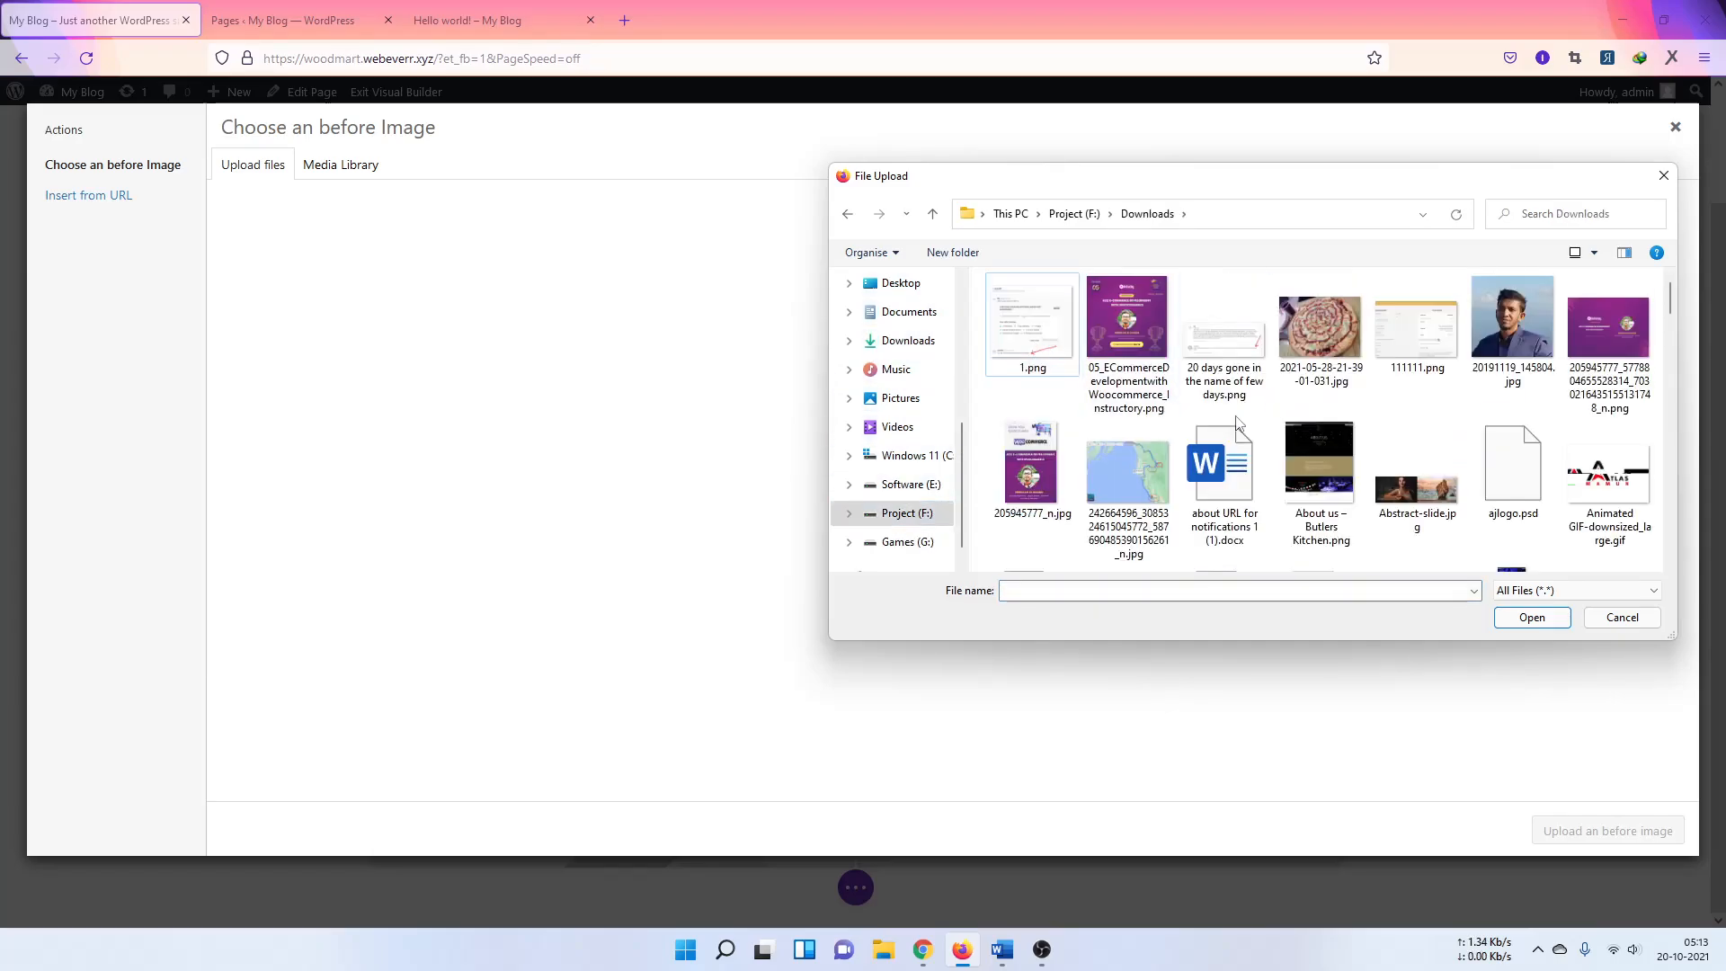
click(1131, 332)
double_click(1131, 333)
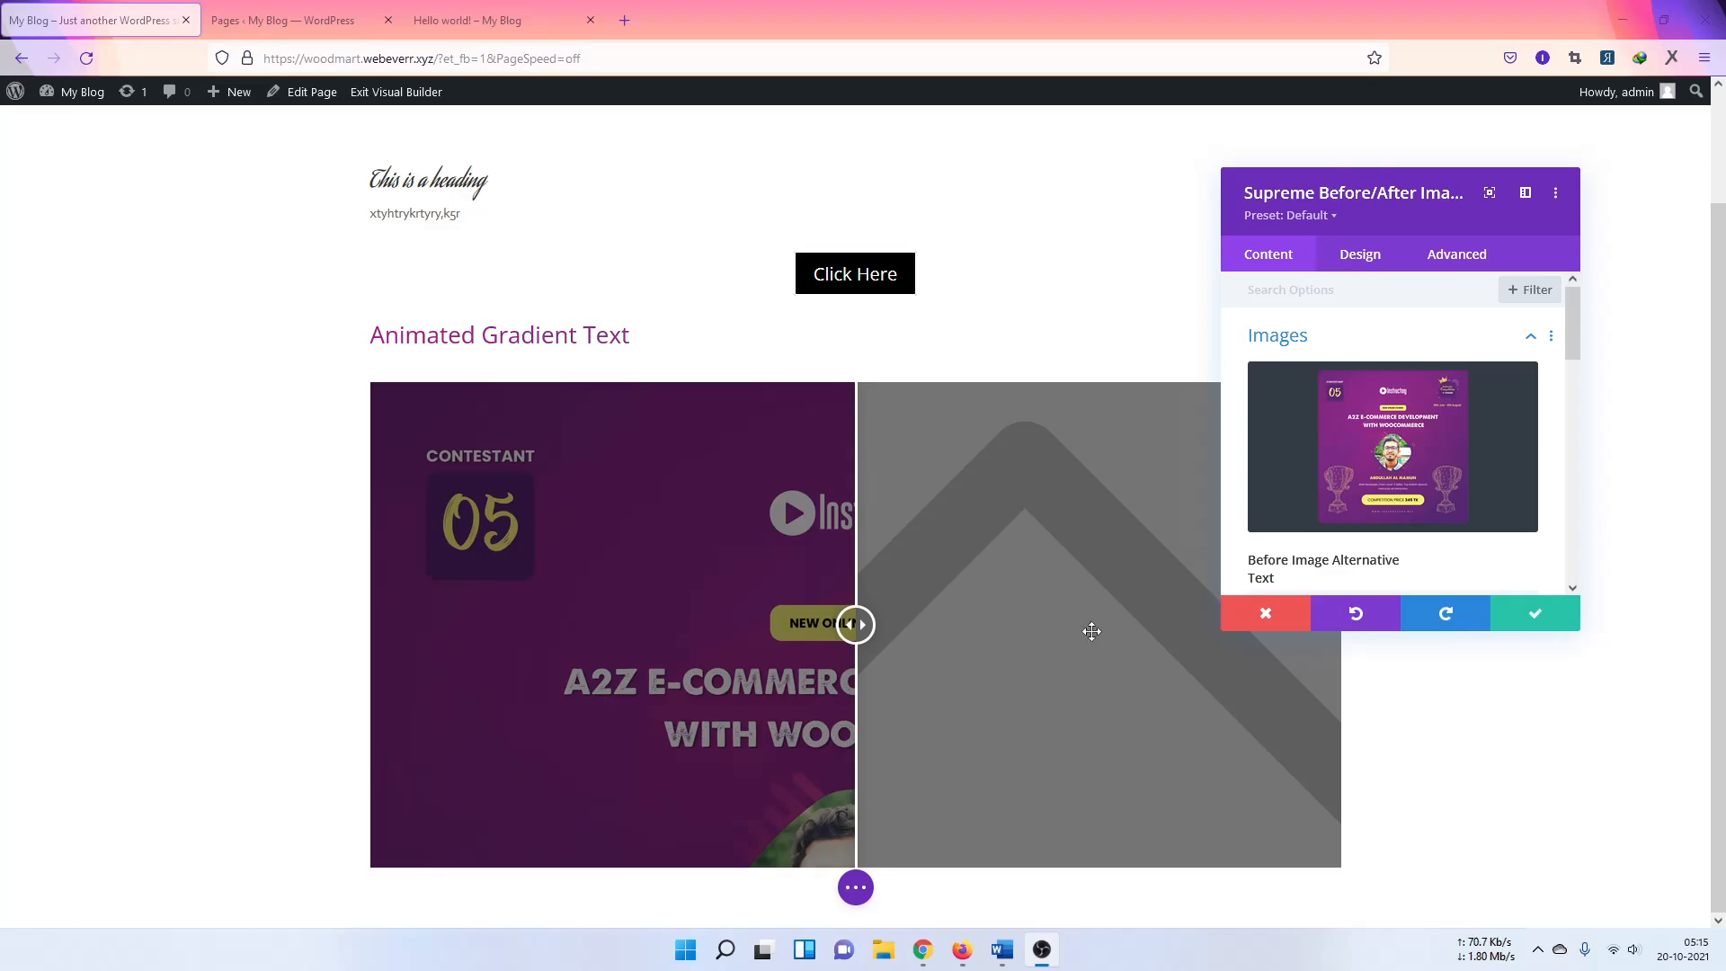
scroll(1359, 490, down, 5)
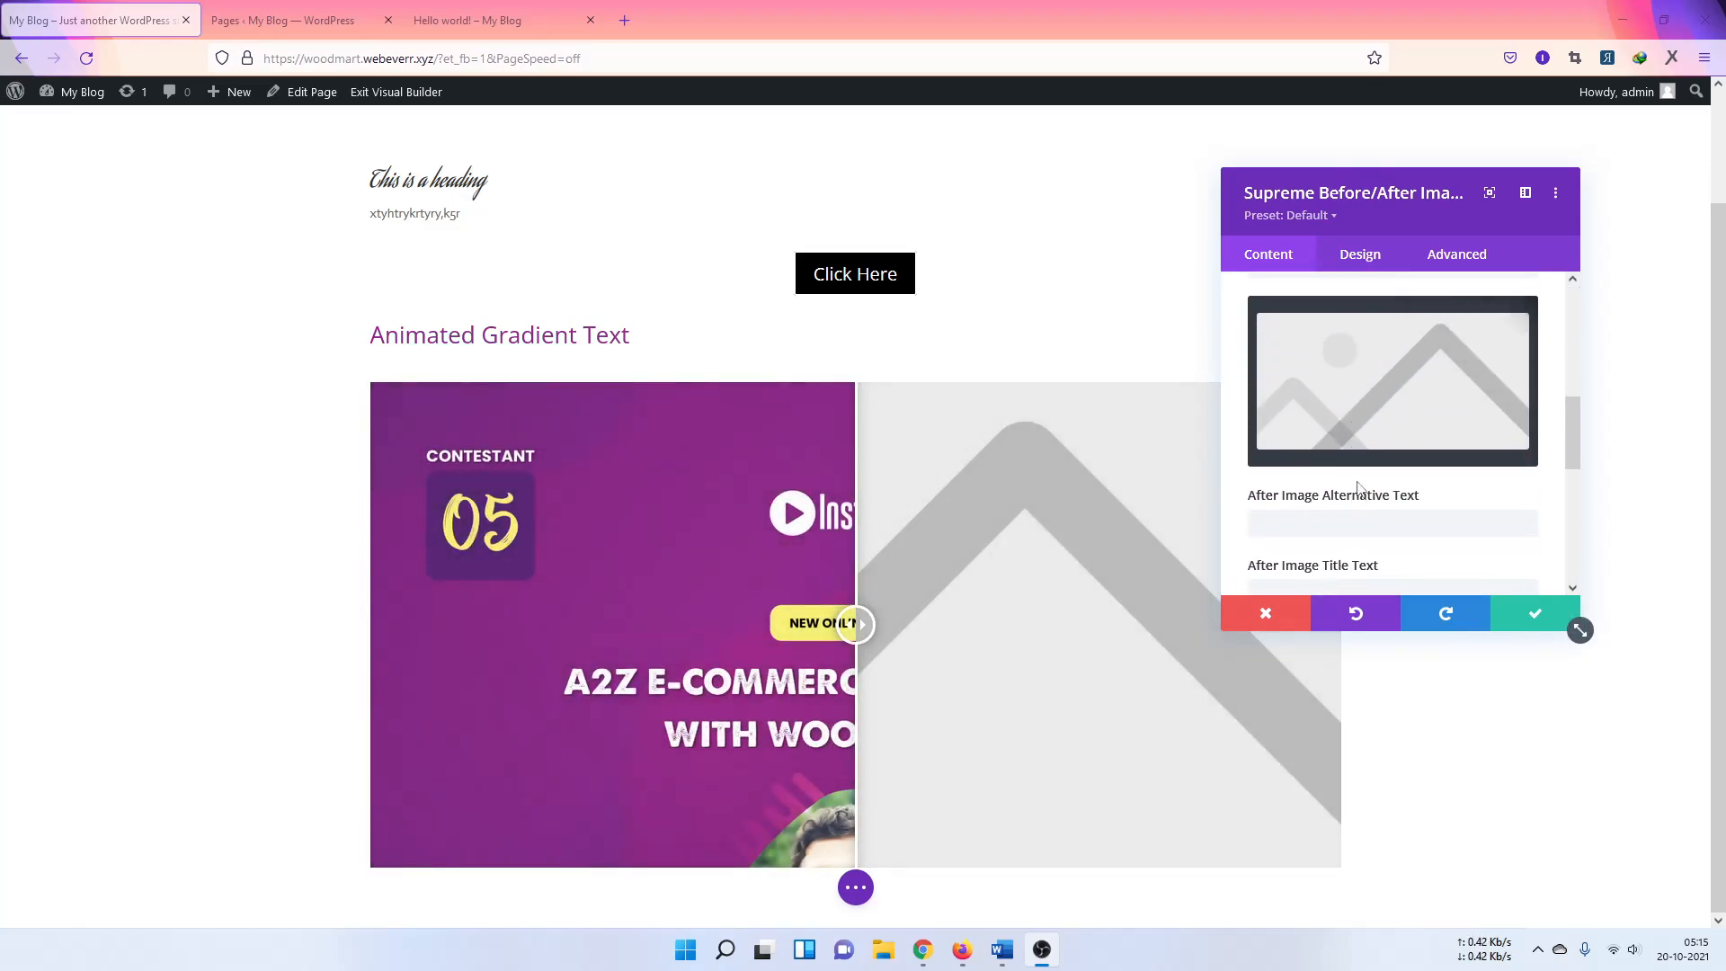
scroll(1376, 492, up, 1)
scroll(1438, 468, down, 3)
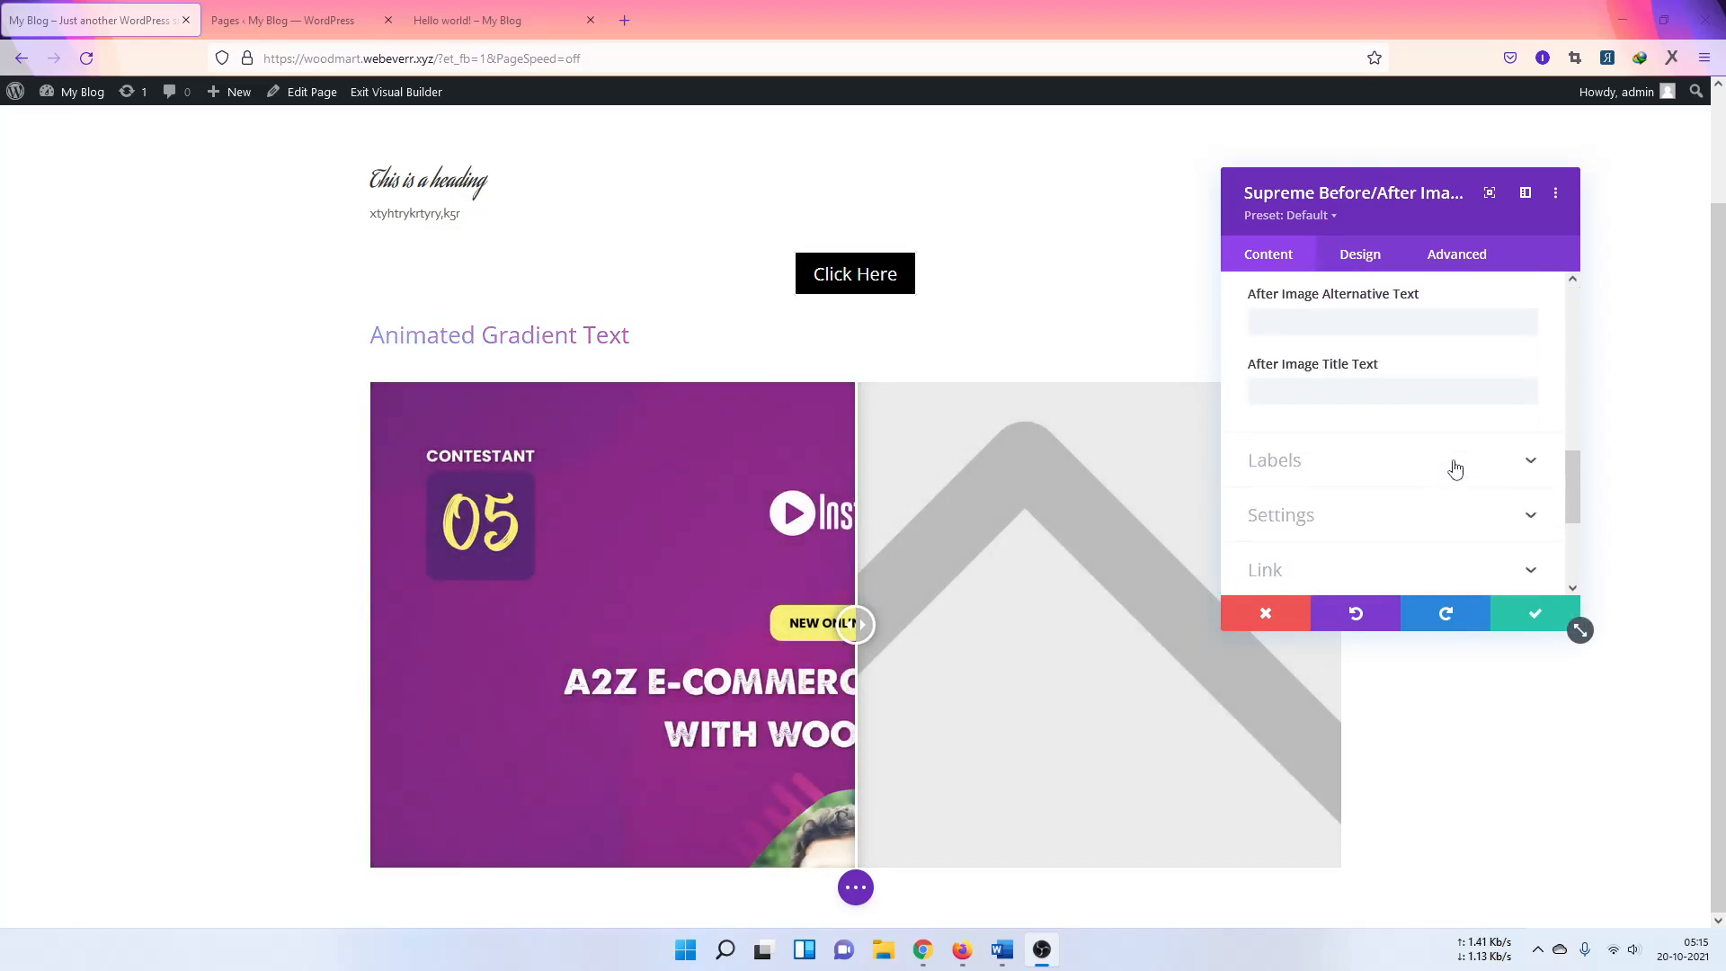
scroll(1448, 467, up, 1)
scroll(1442, 472, up, 2)
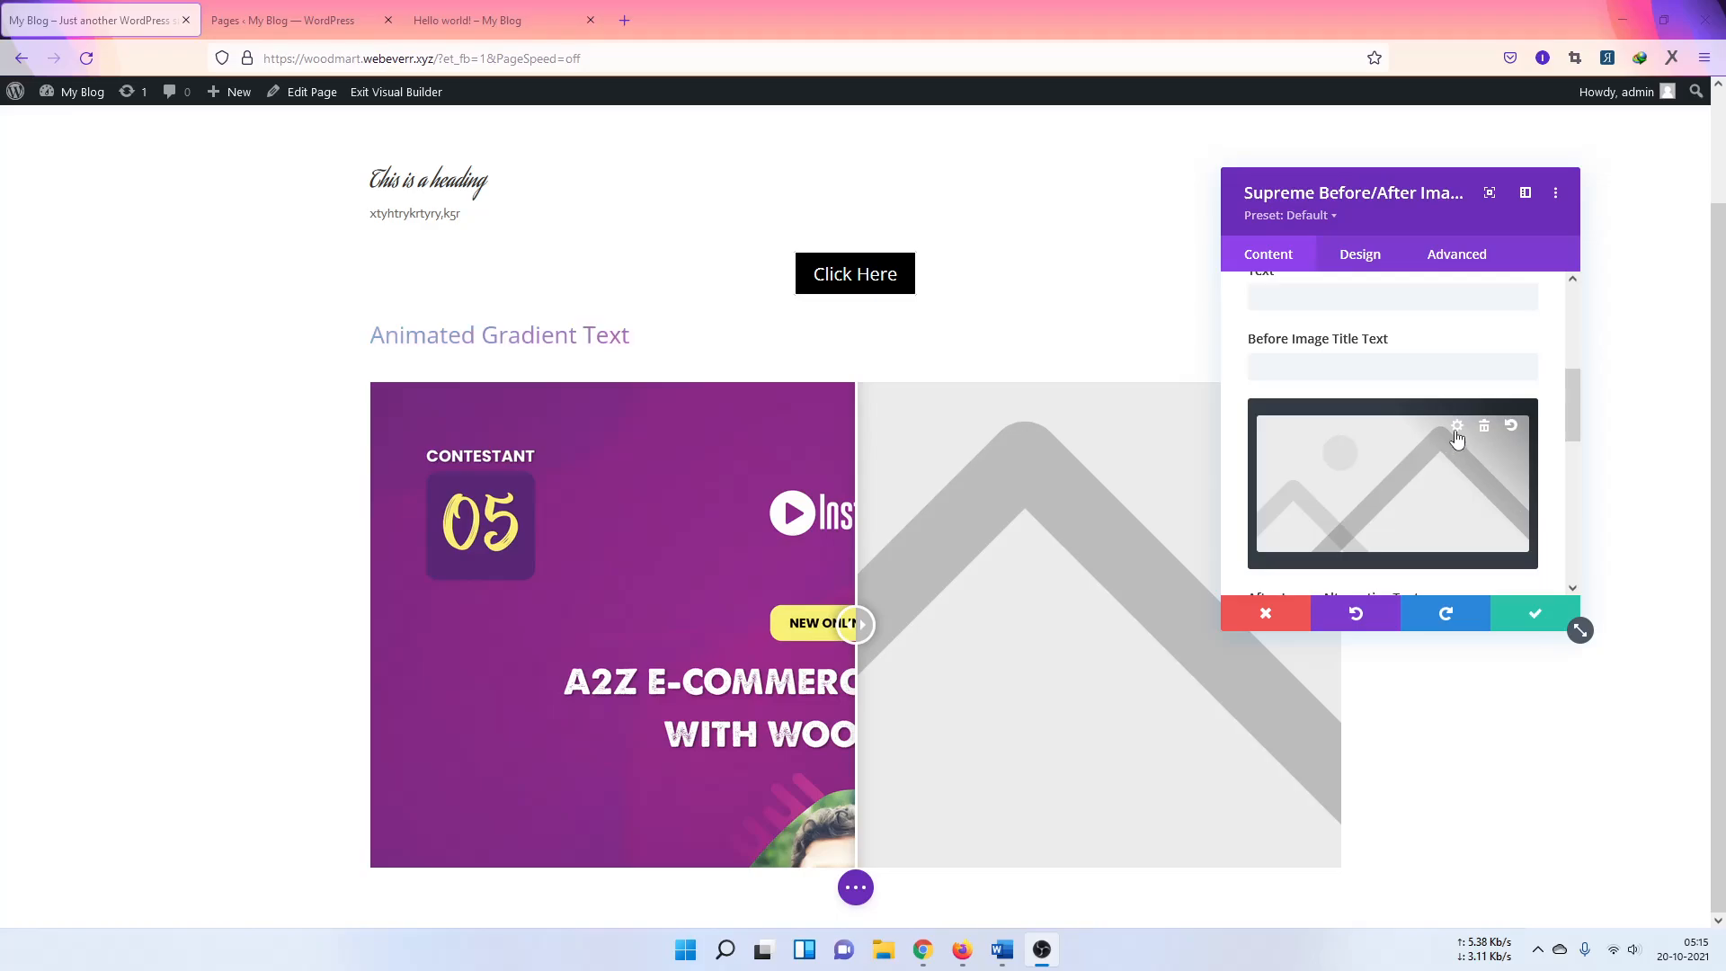
click(1457, 431)
click(274, 167)
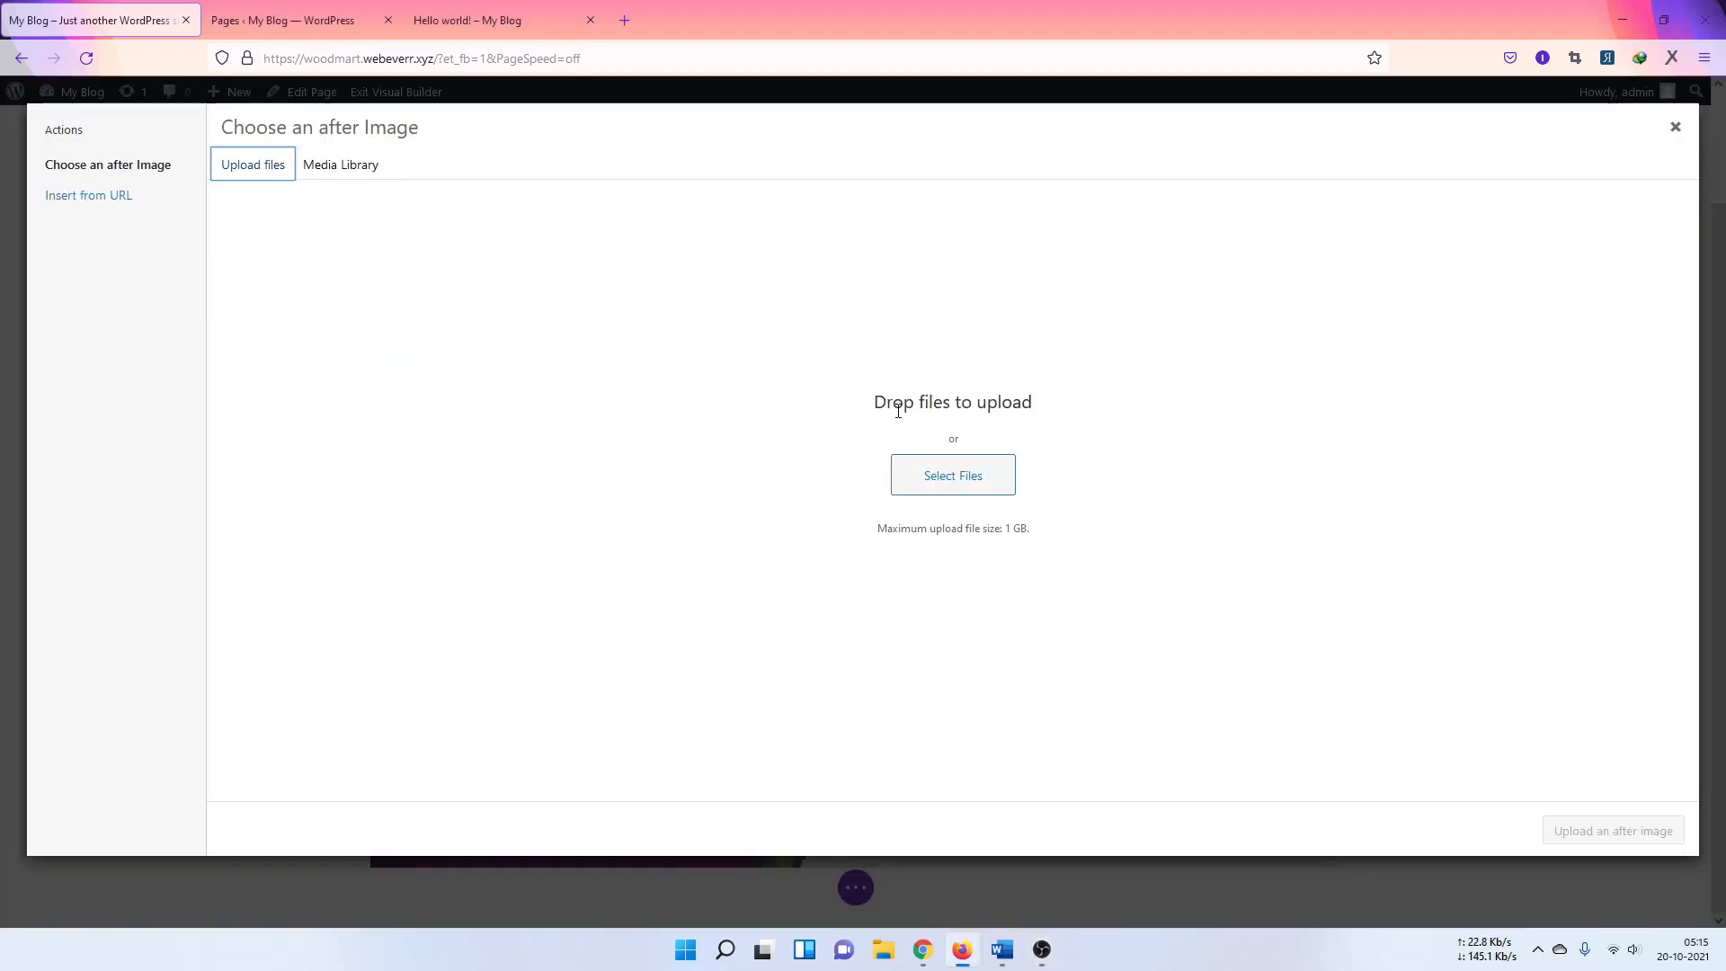
click(951, 473)
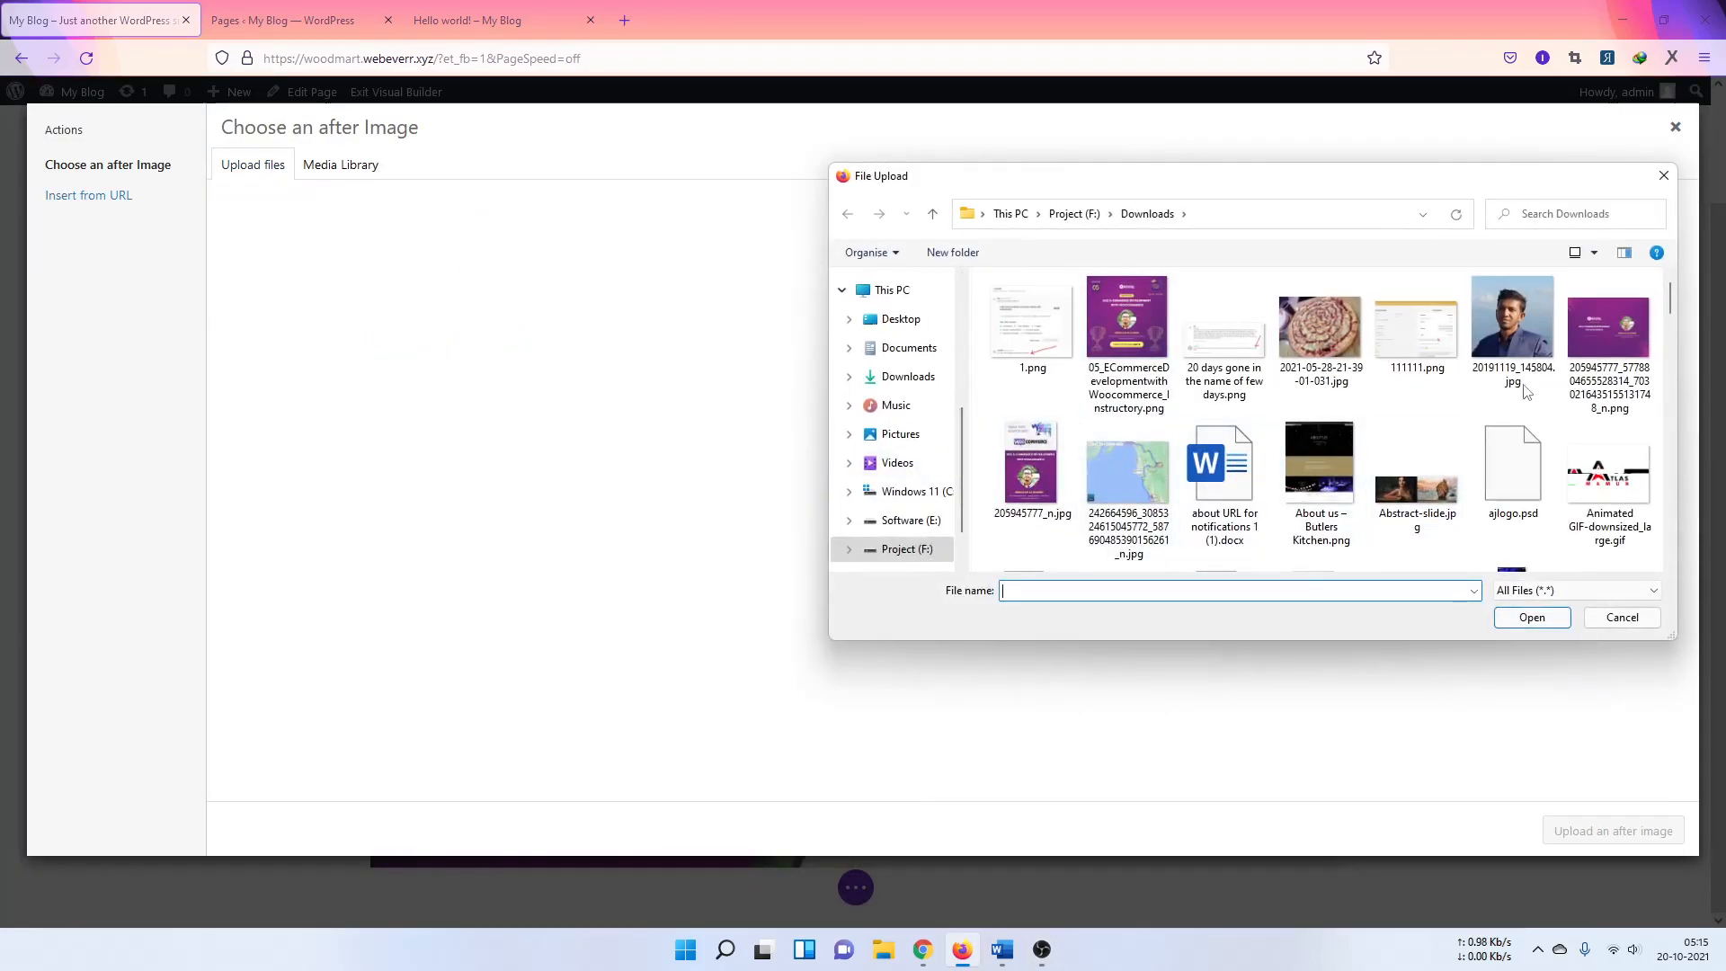
click(1608, 337)
click(1530, 619)
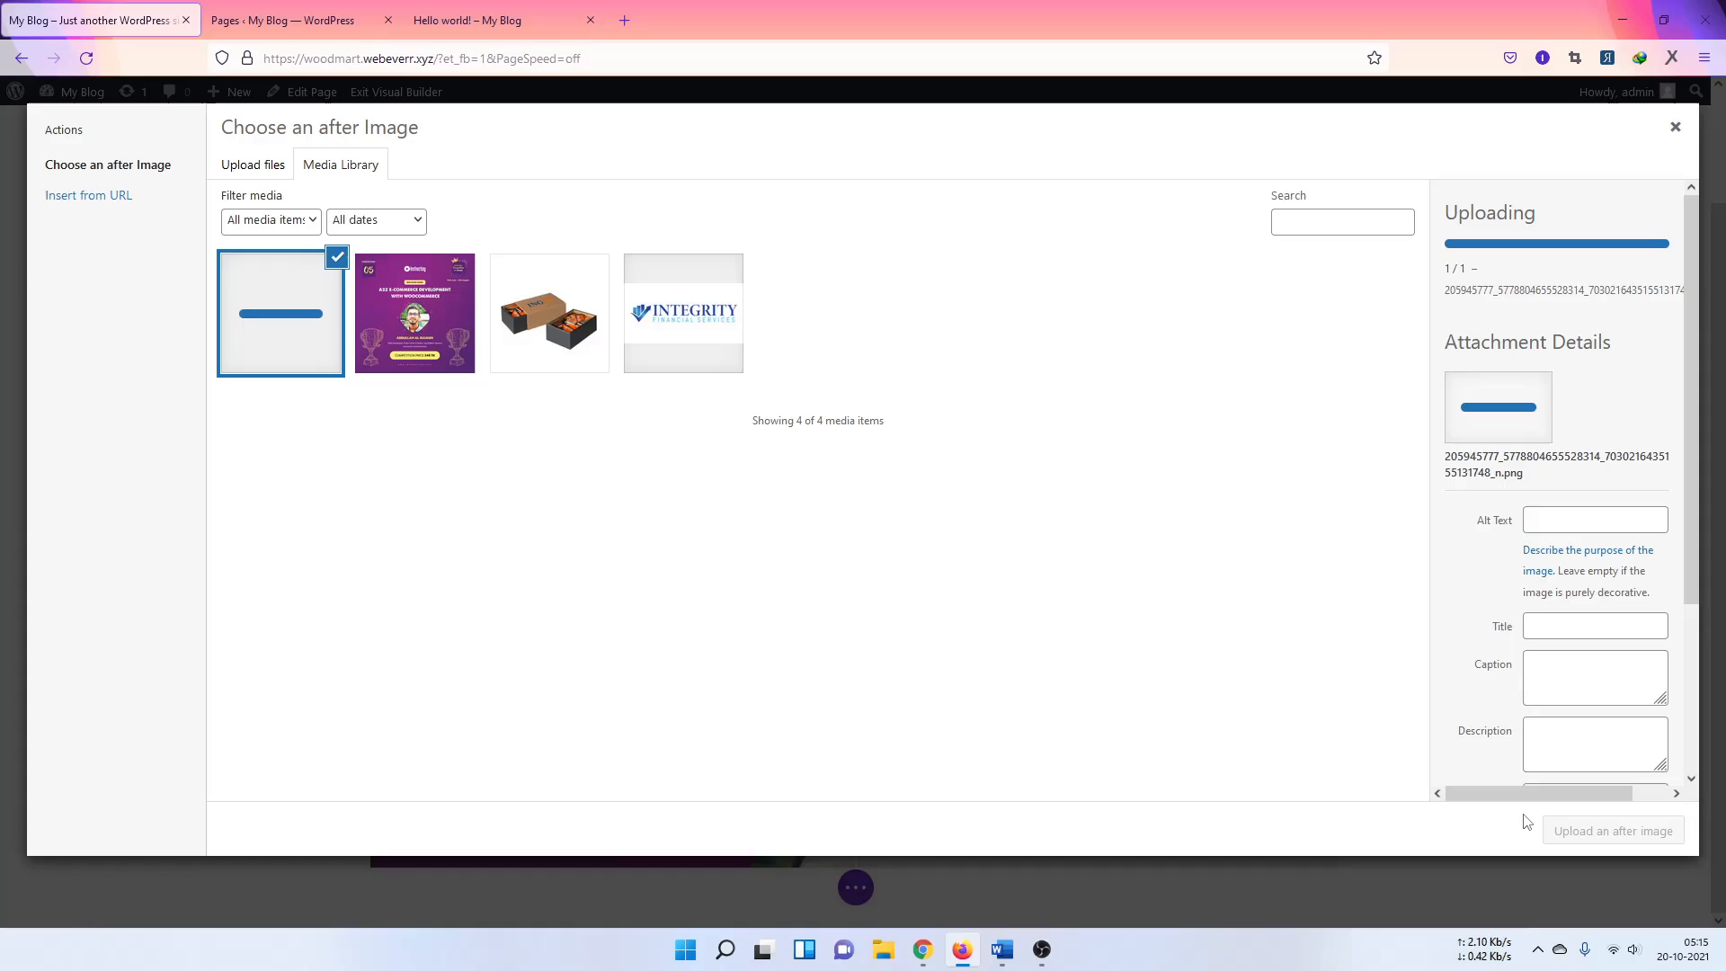
click(1613, 831)
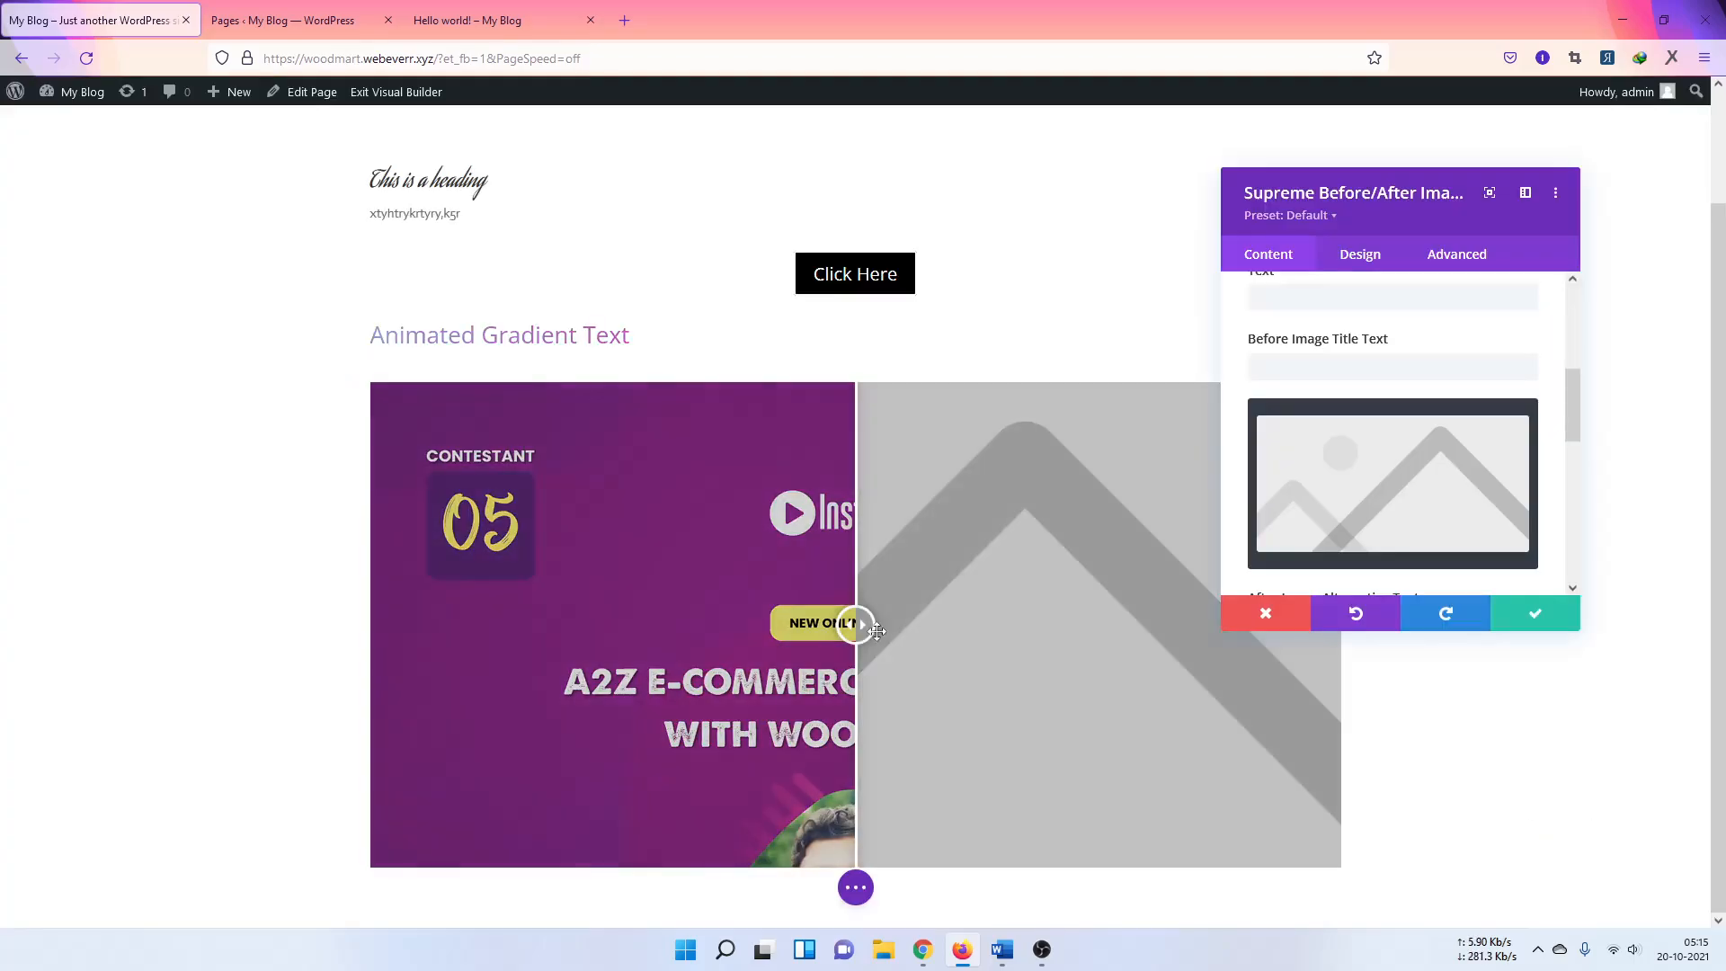
Step: Check both images in the slider, close the module's settings and save the page
scroll(951, 616, down, 5)
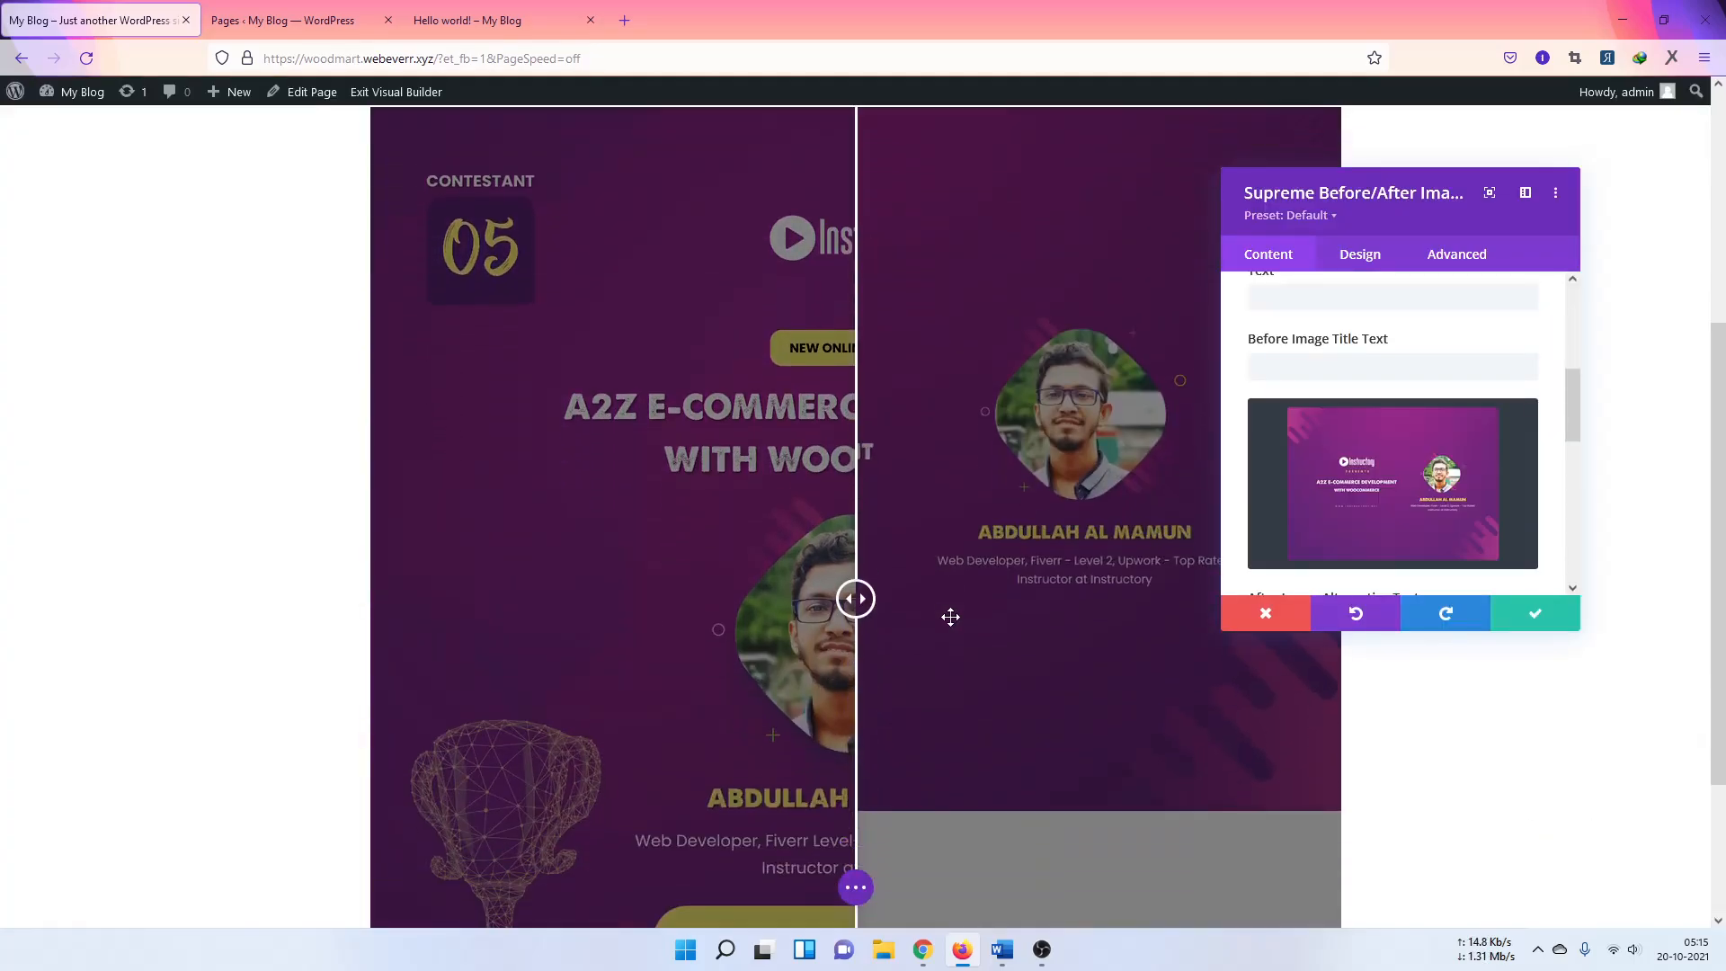
scroll(950, 617, up, 1)
drag(856, 606, 851, 609)
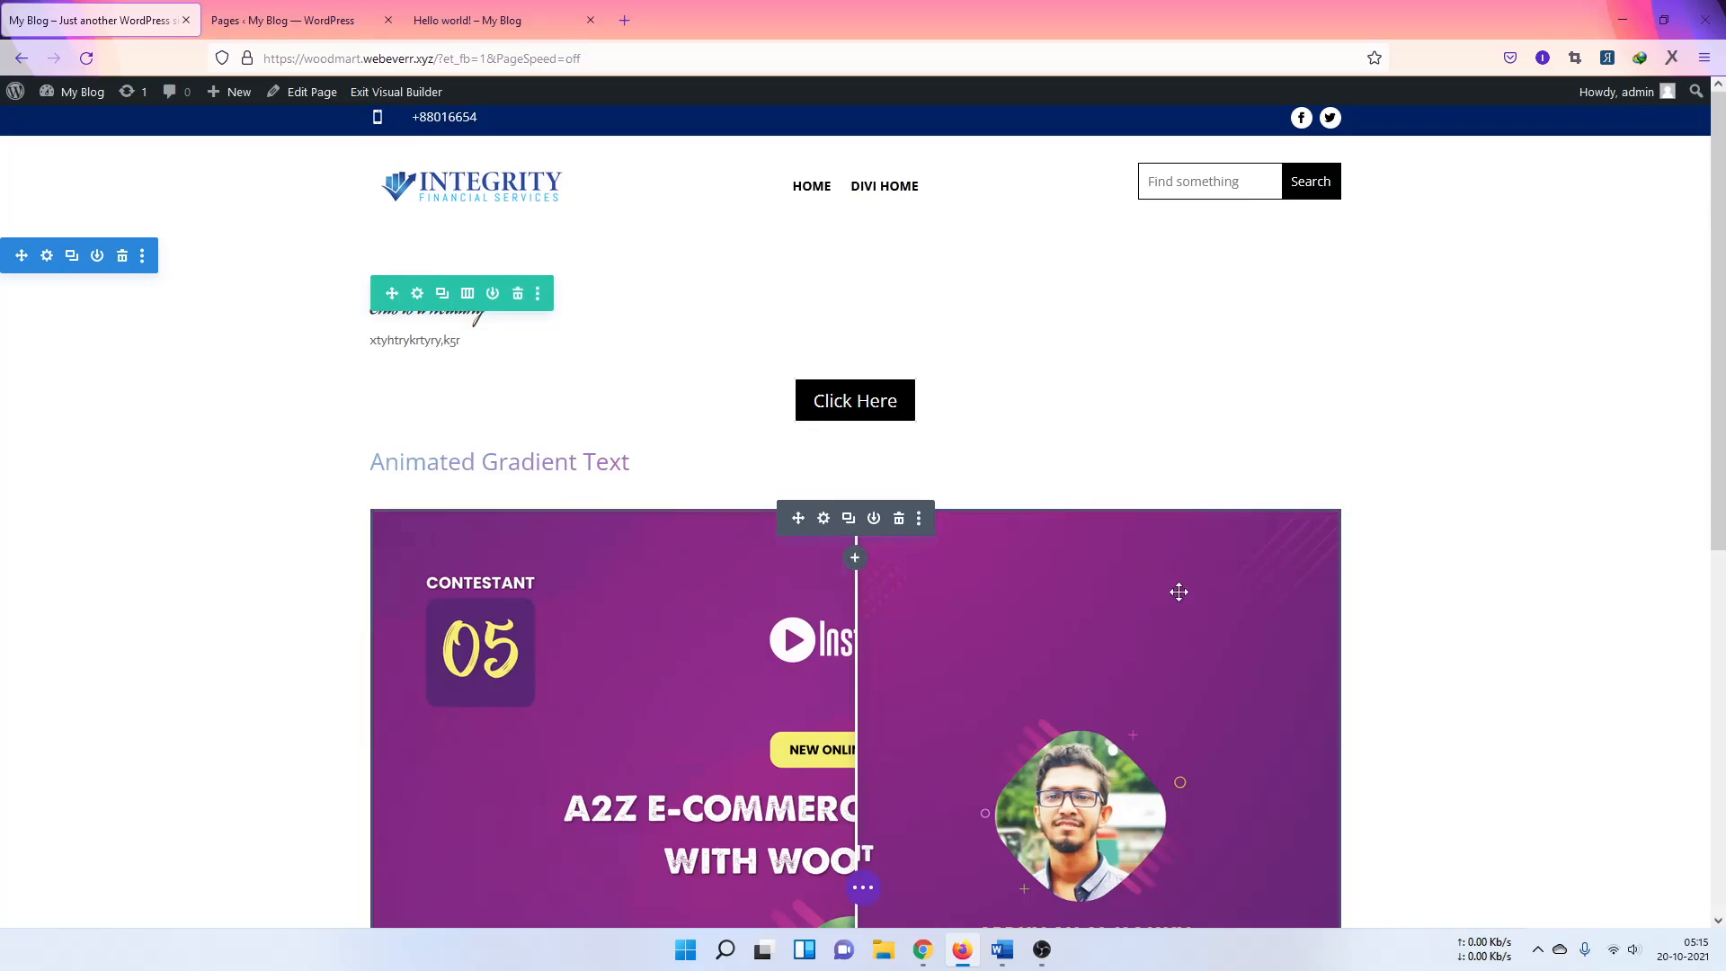
scroll(1169, 603, down, 3)
scroll(1211, 679, down, 3)
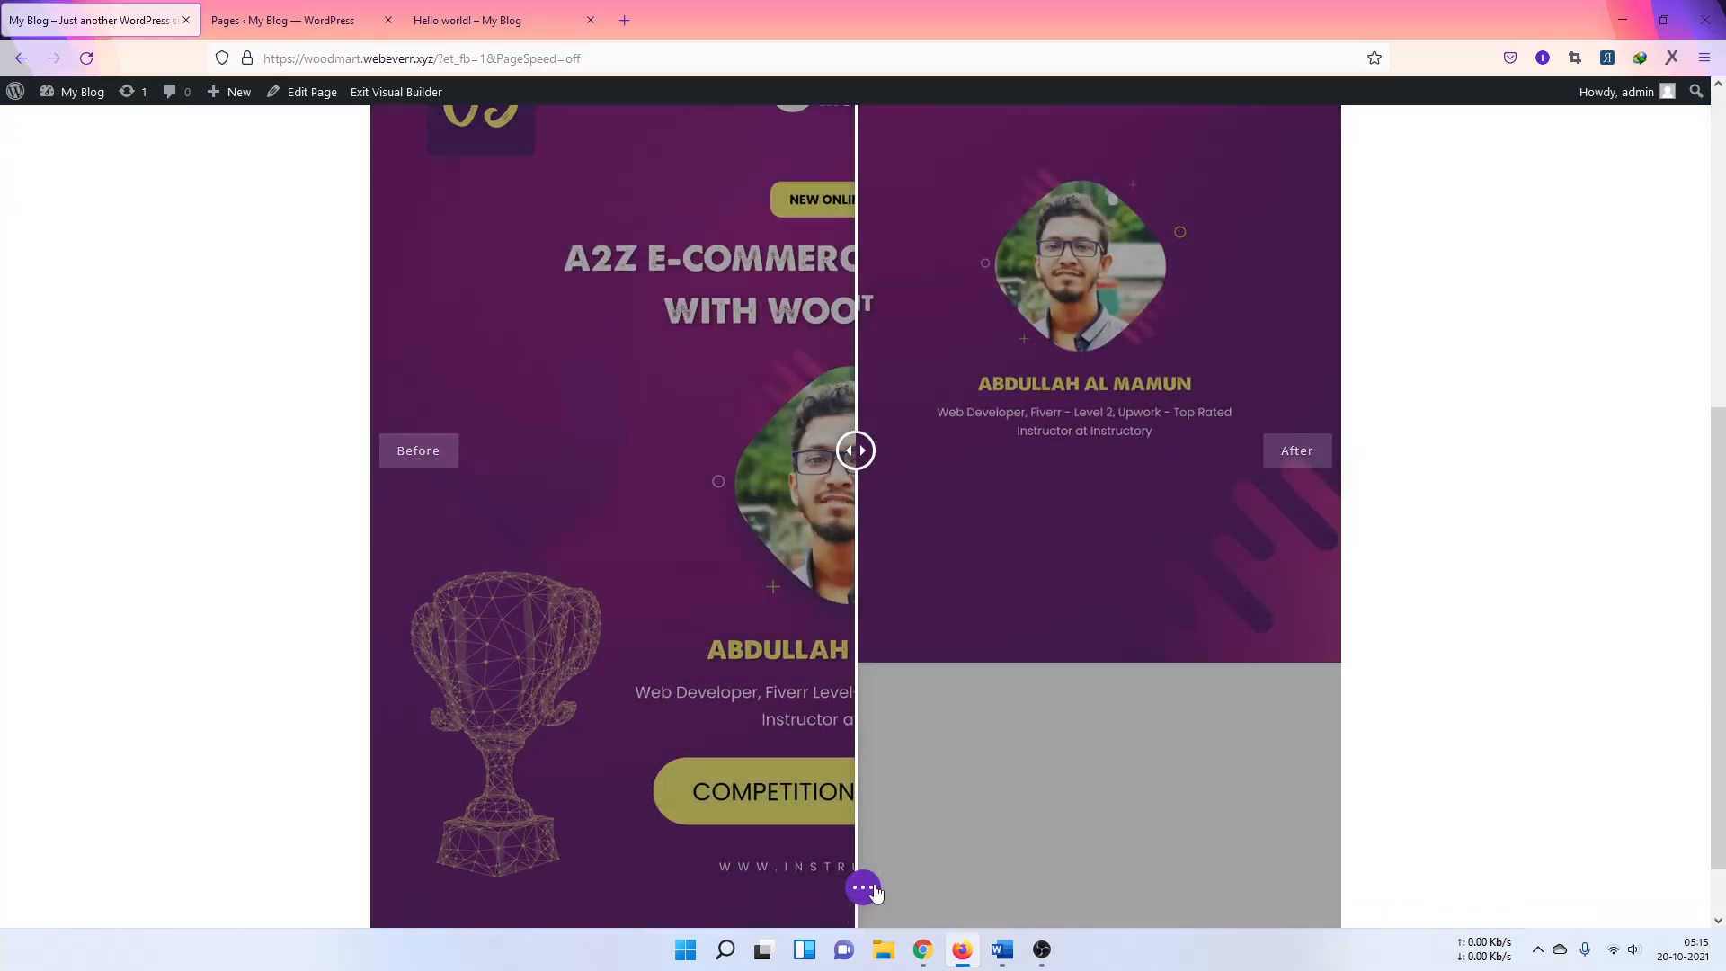
click(861, 889)
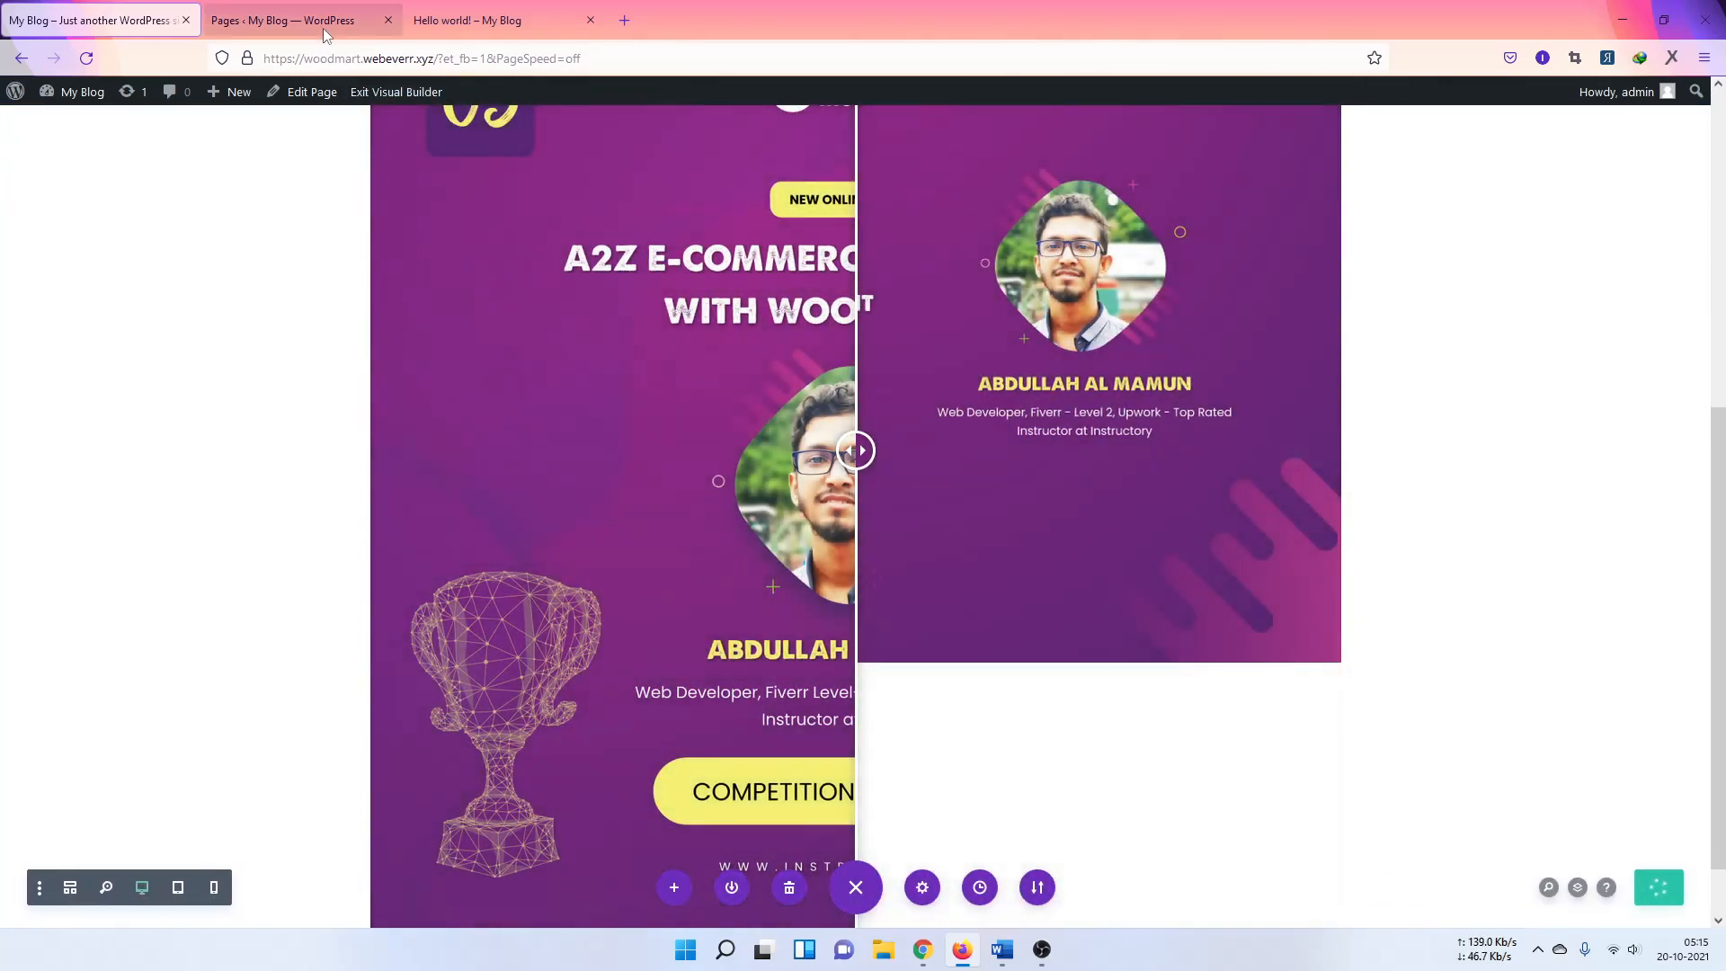
Step: Open the site's homepage from the Hello world! post and test the slider by moving its handle toward the after image
click(439, 20)
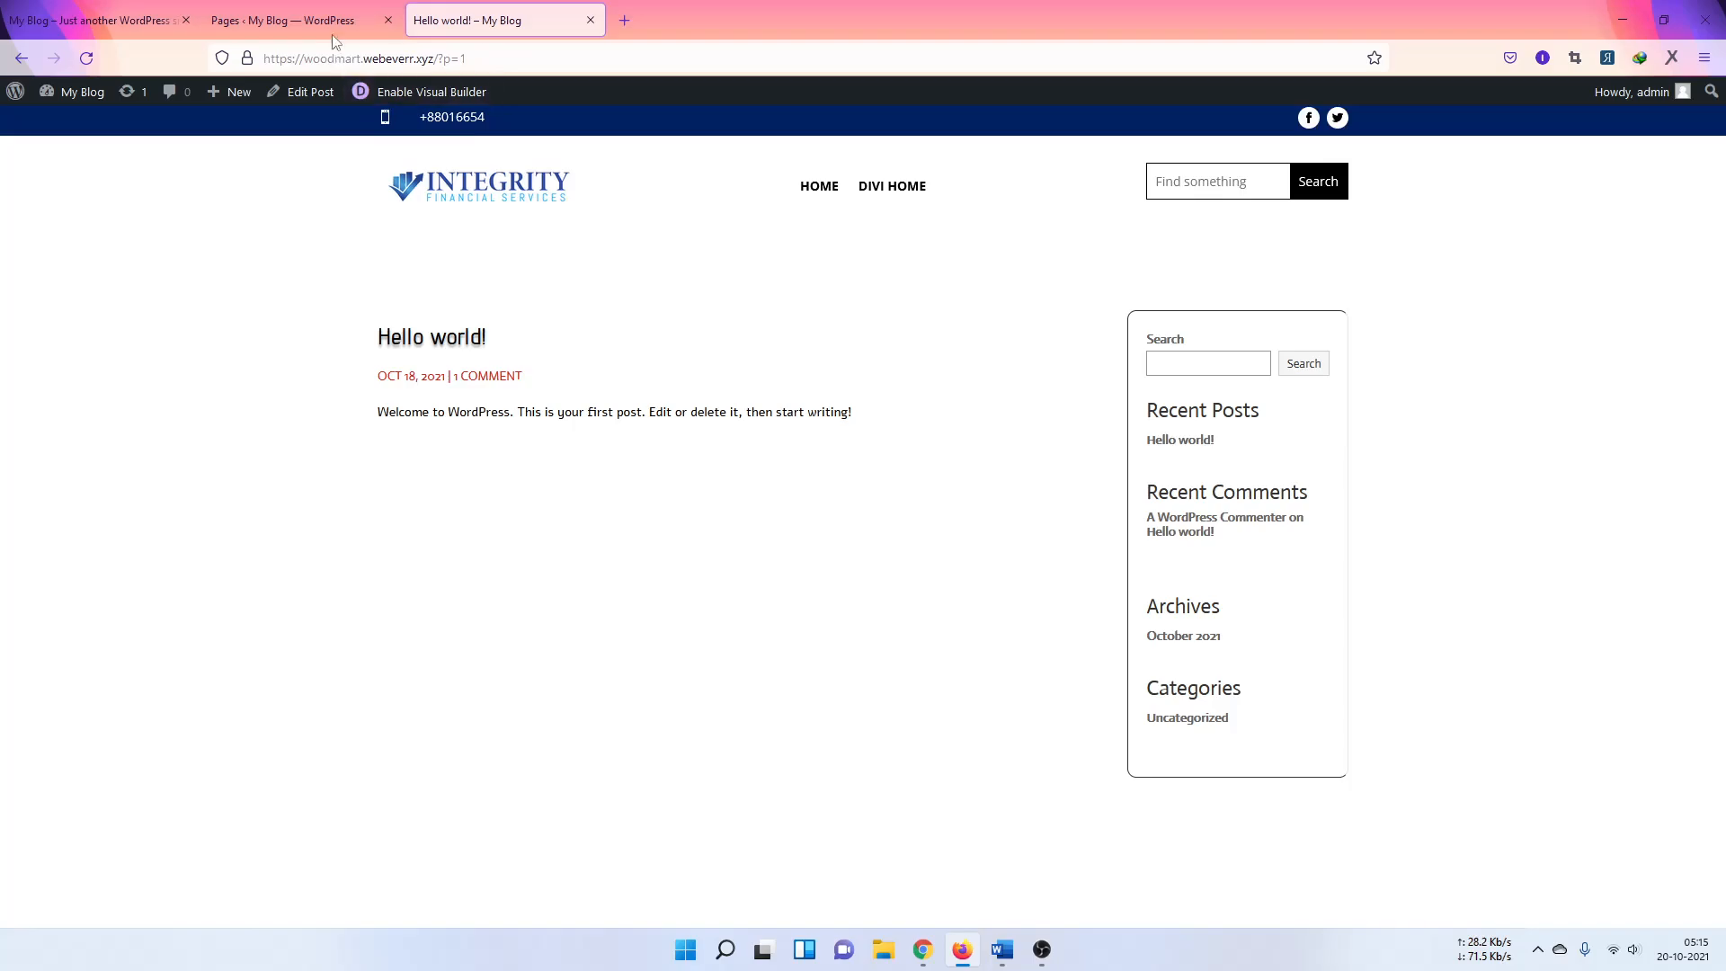
click(332, 27)
click(476, 22)
click(447, 177)
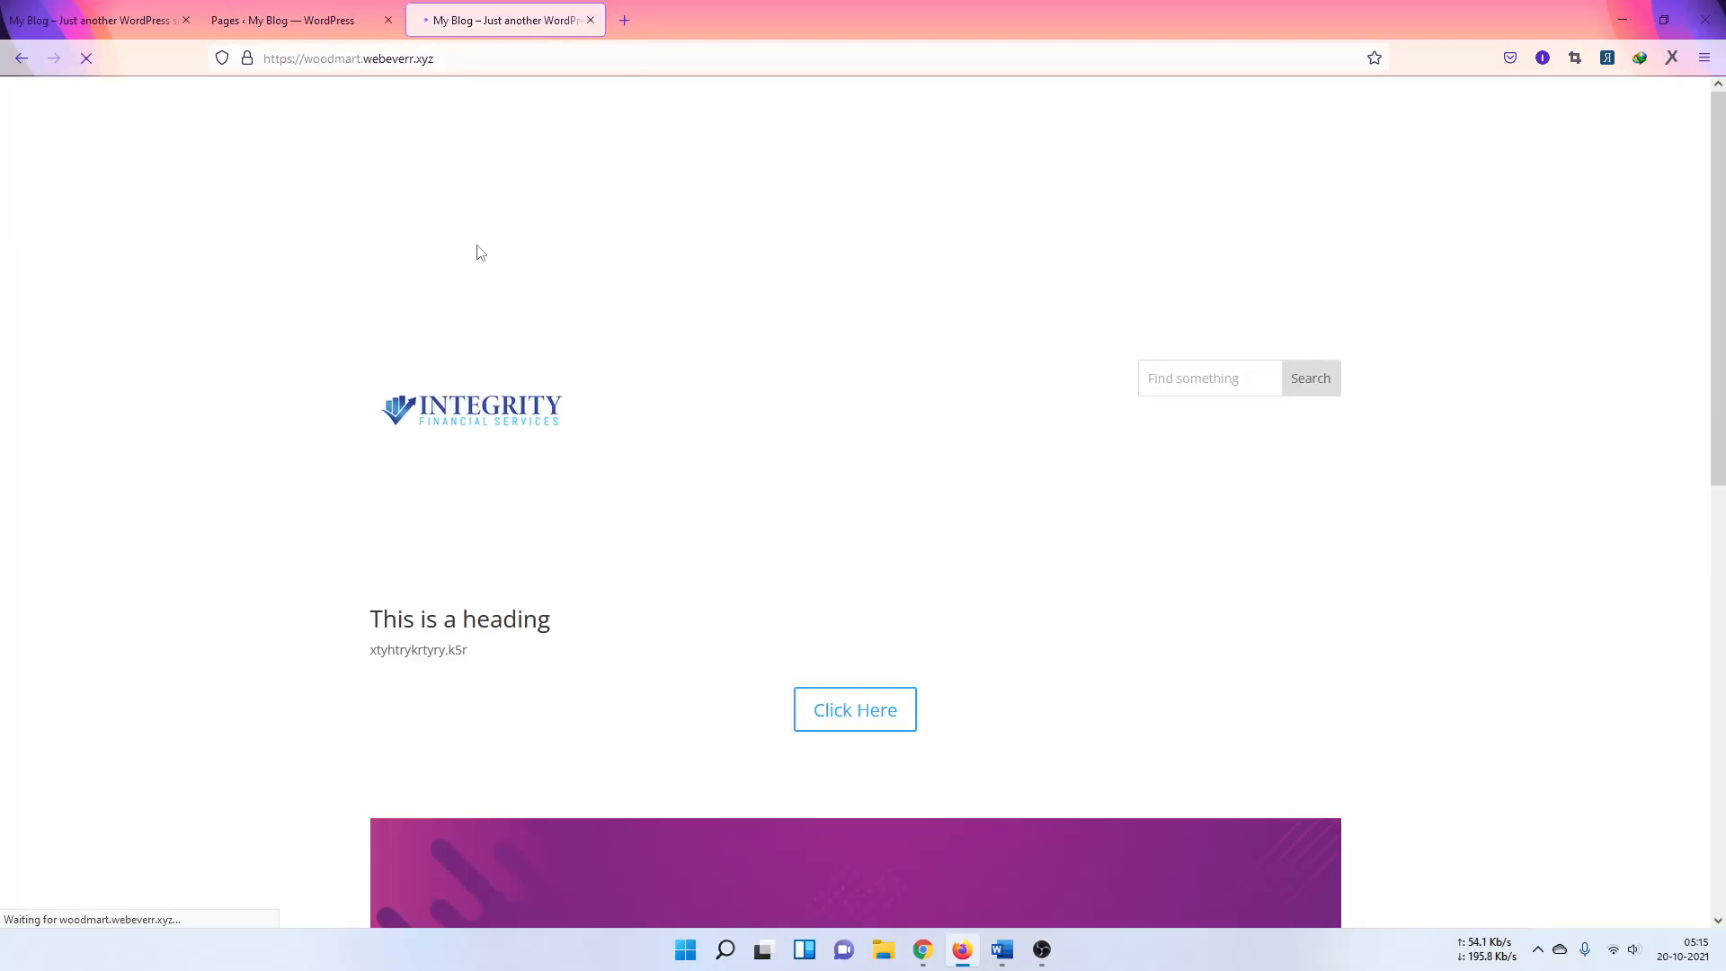
scroll(586, 326, down, 7)
scroll(631, 363, down, 2)
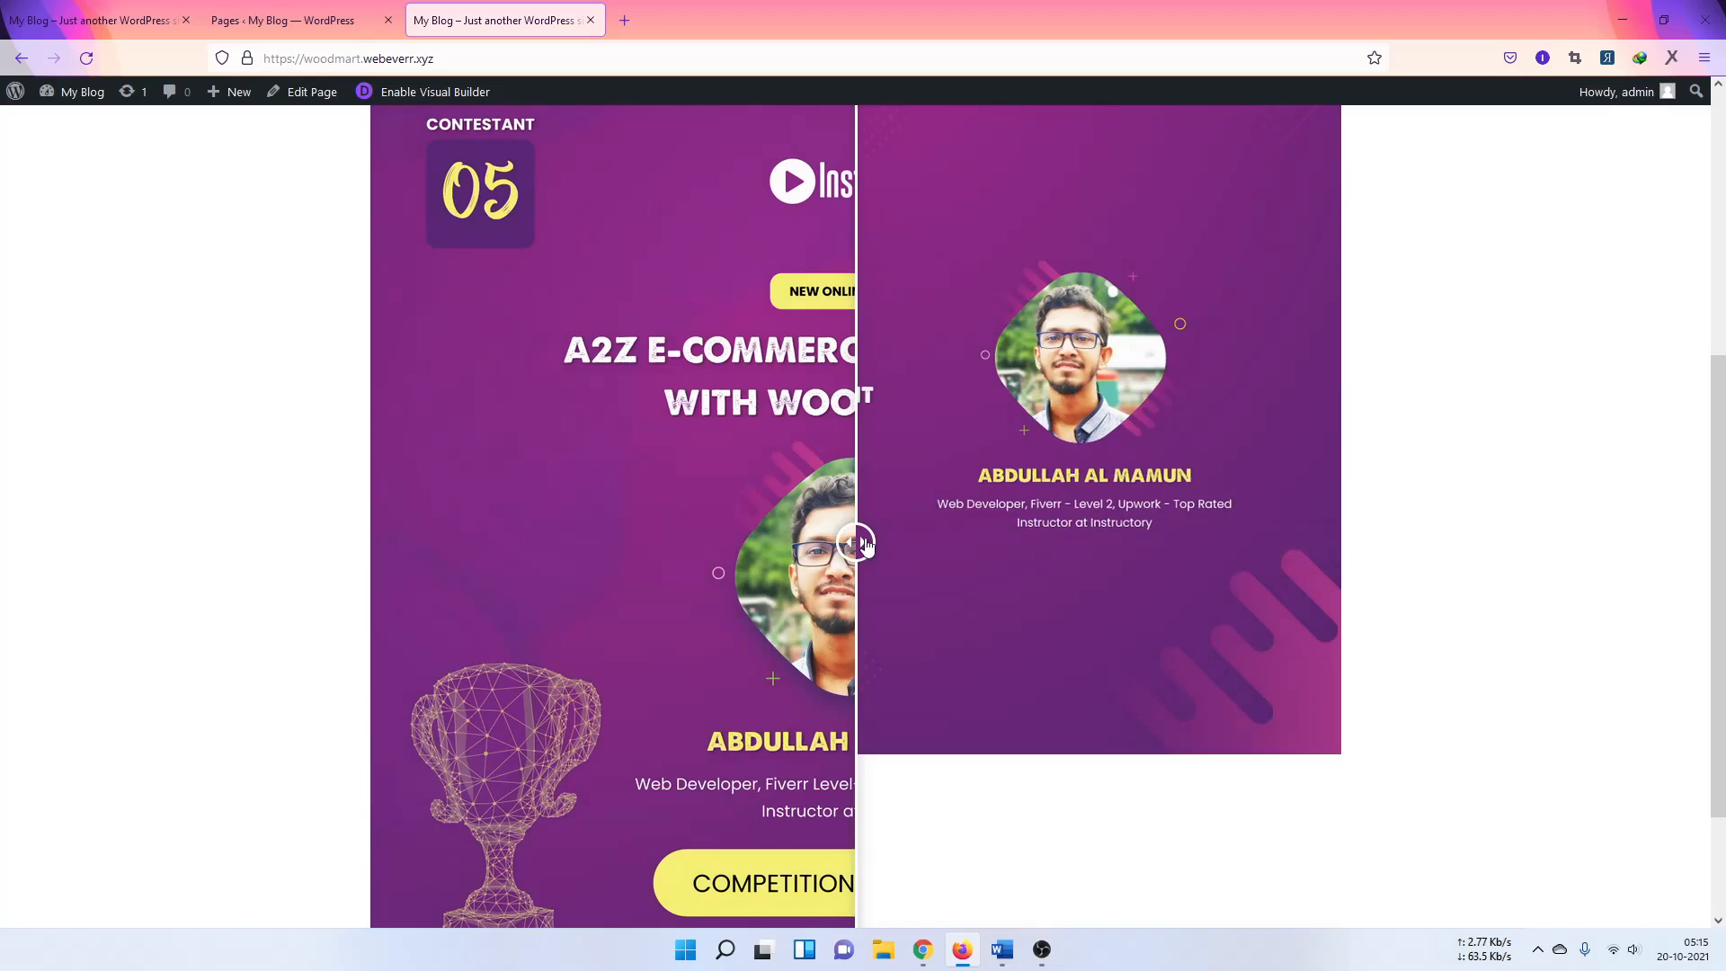
drag(856, 542, 1003, 503)
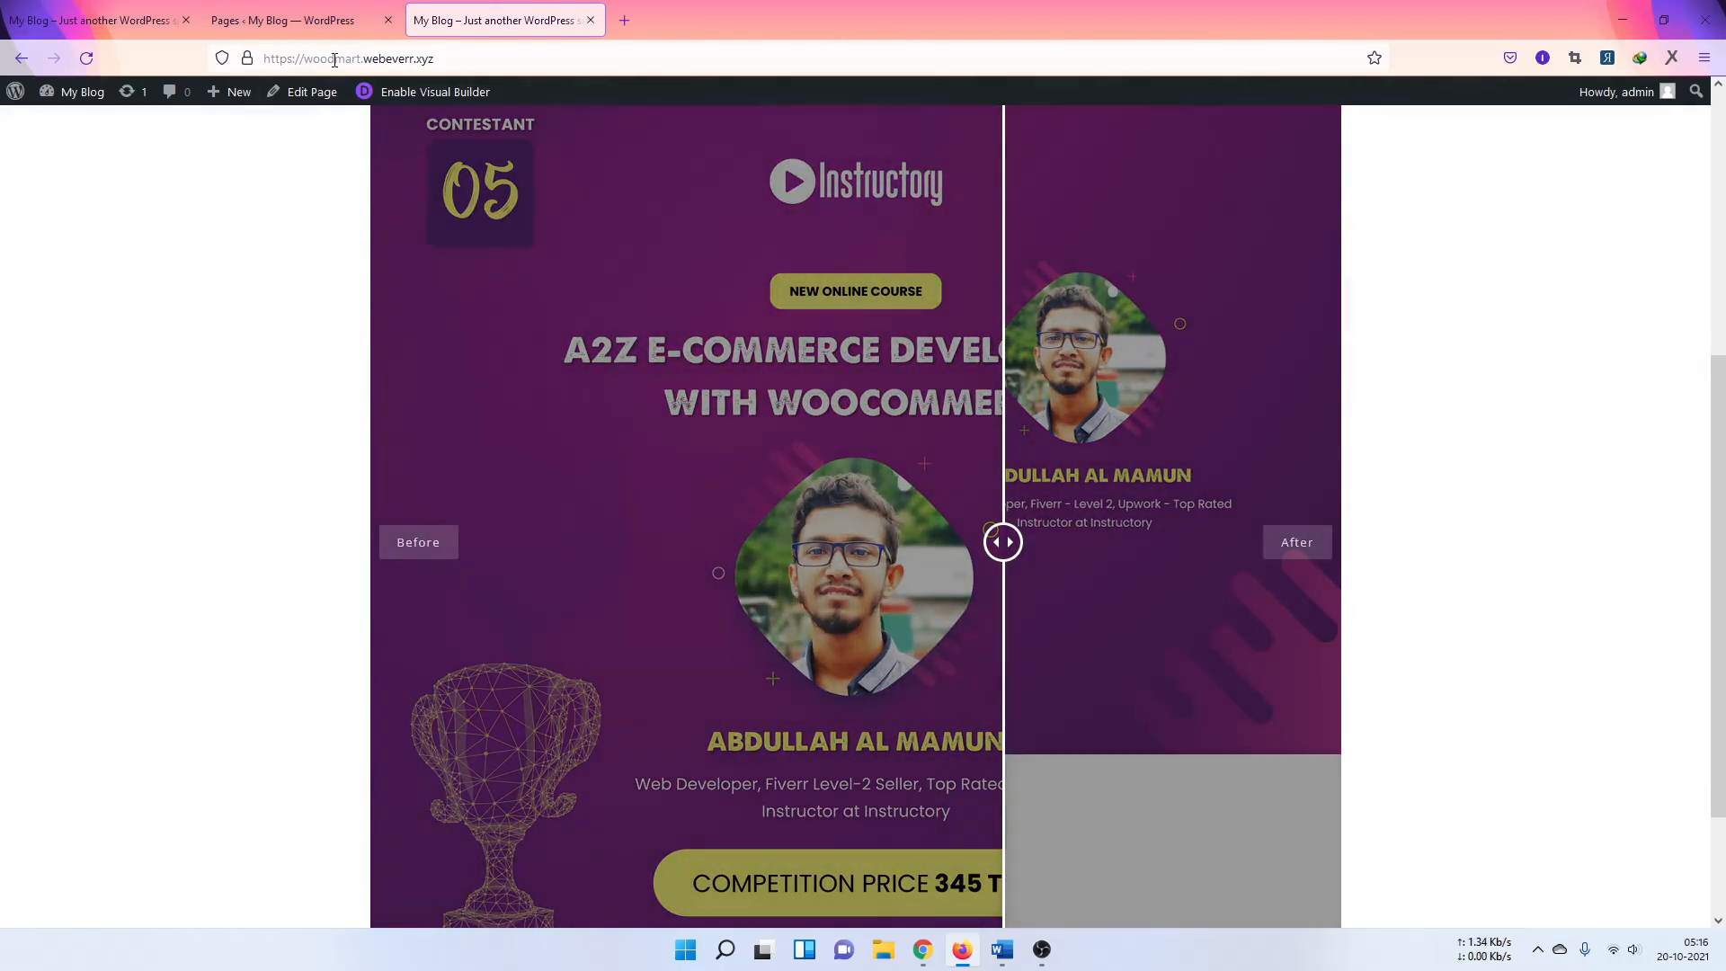
Step: Return to the page builder and insert a Supreme Block Reveal Text module below the before/after image slider
click(296, 20)
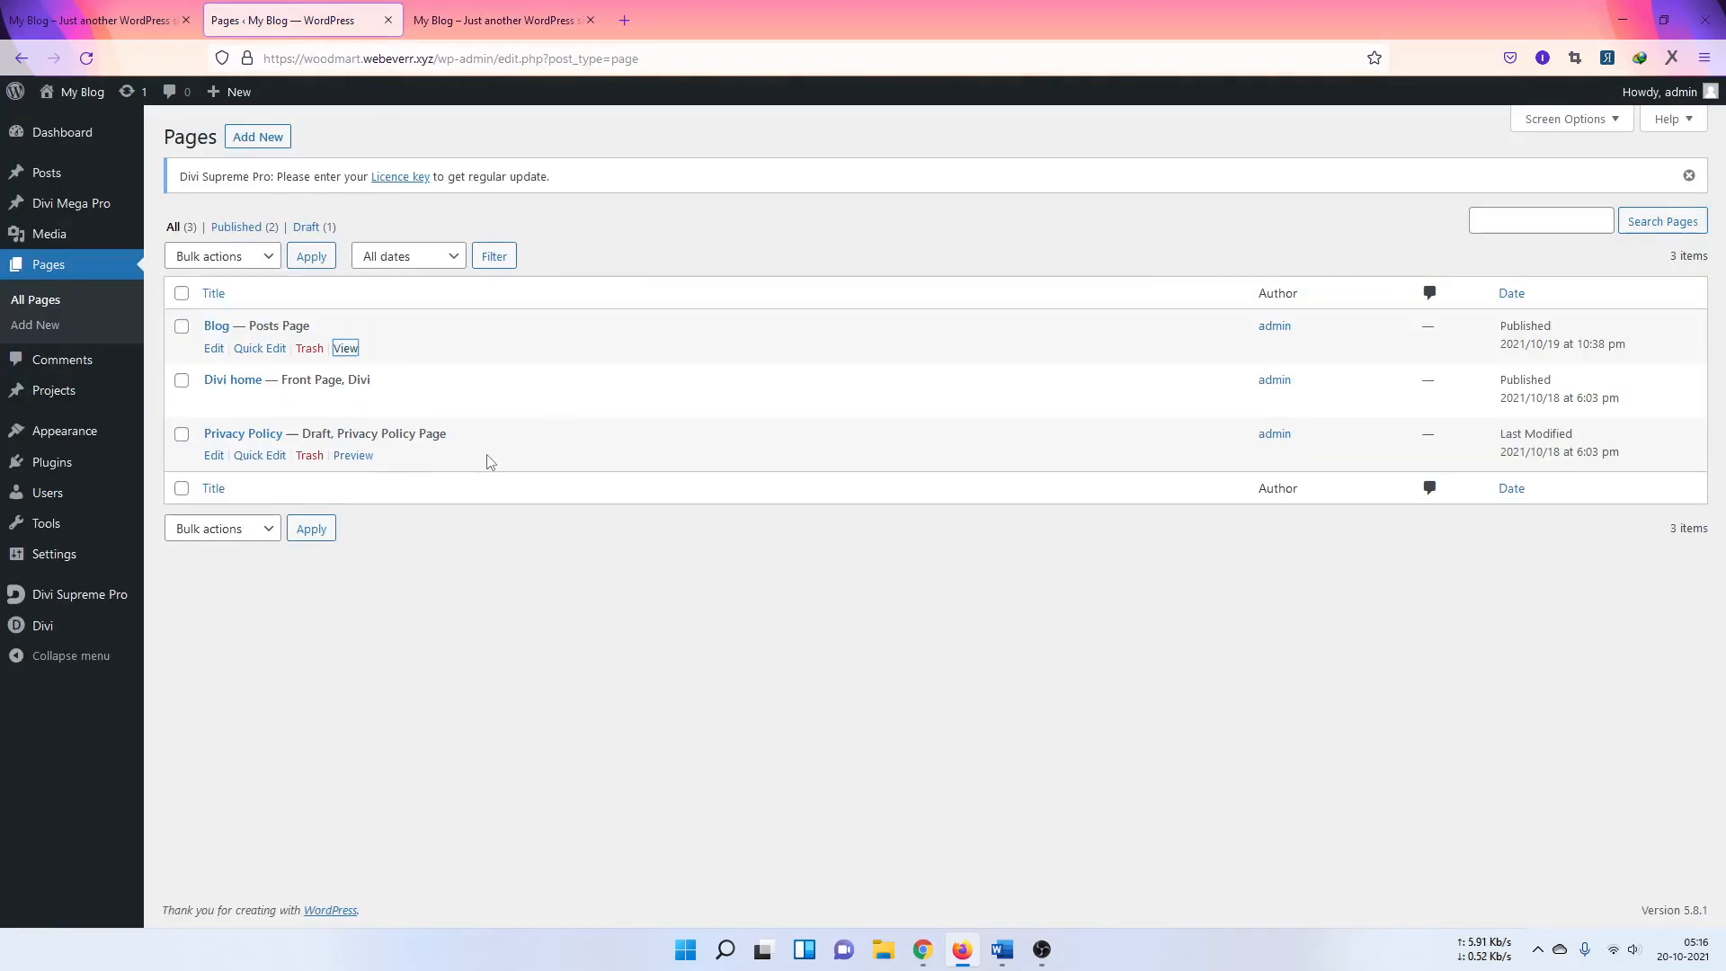
click(139, 15)
scroll(813, 528, down, 2)
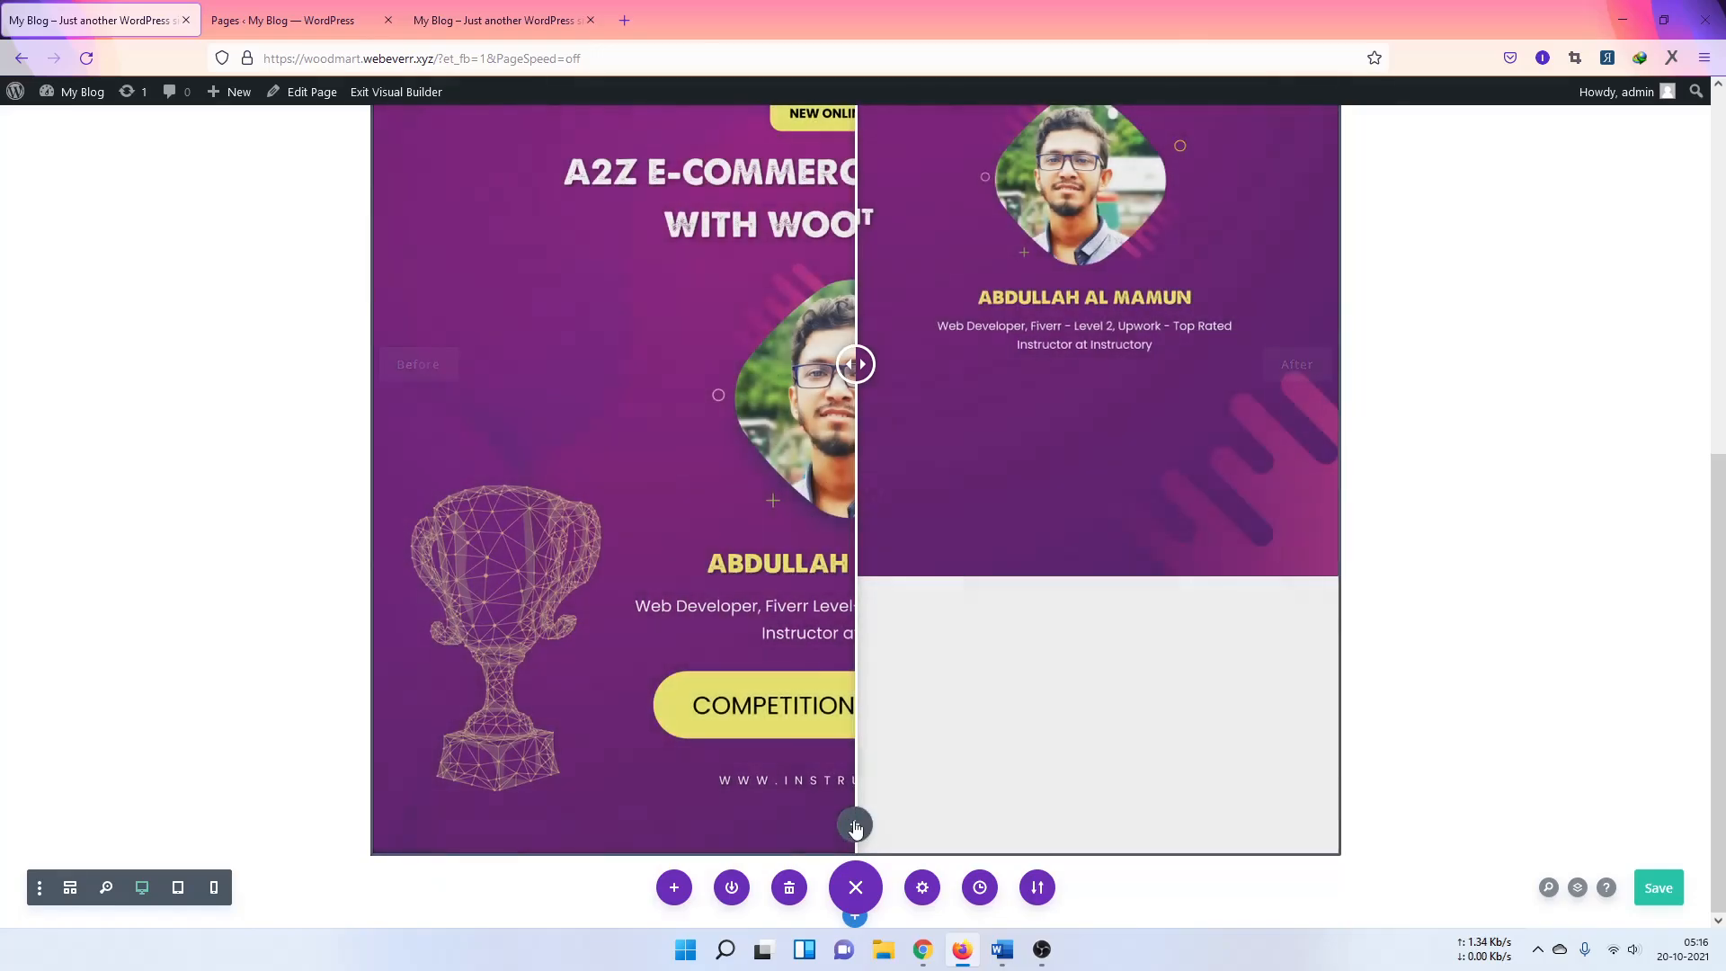
click(855, 825)
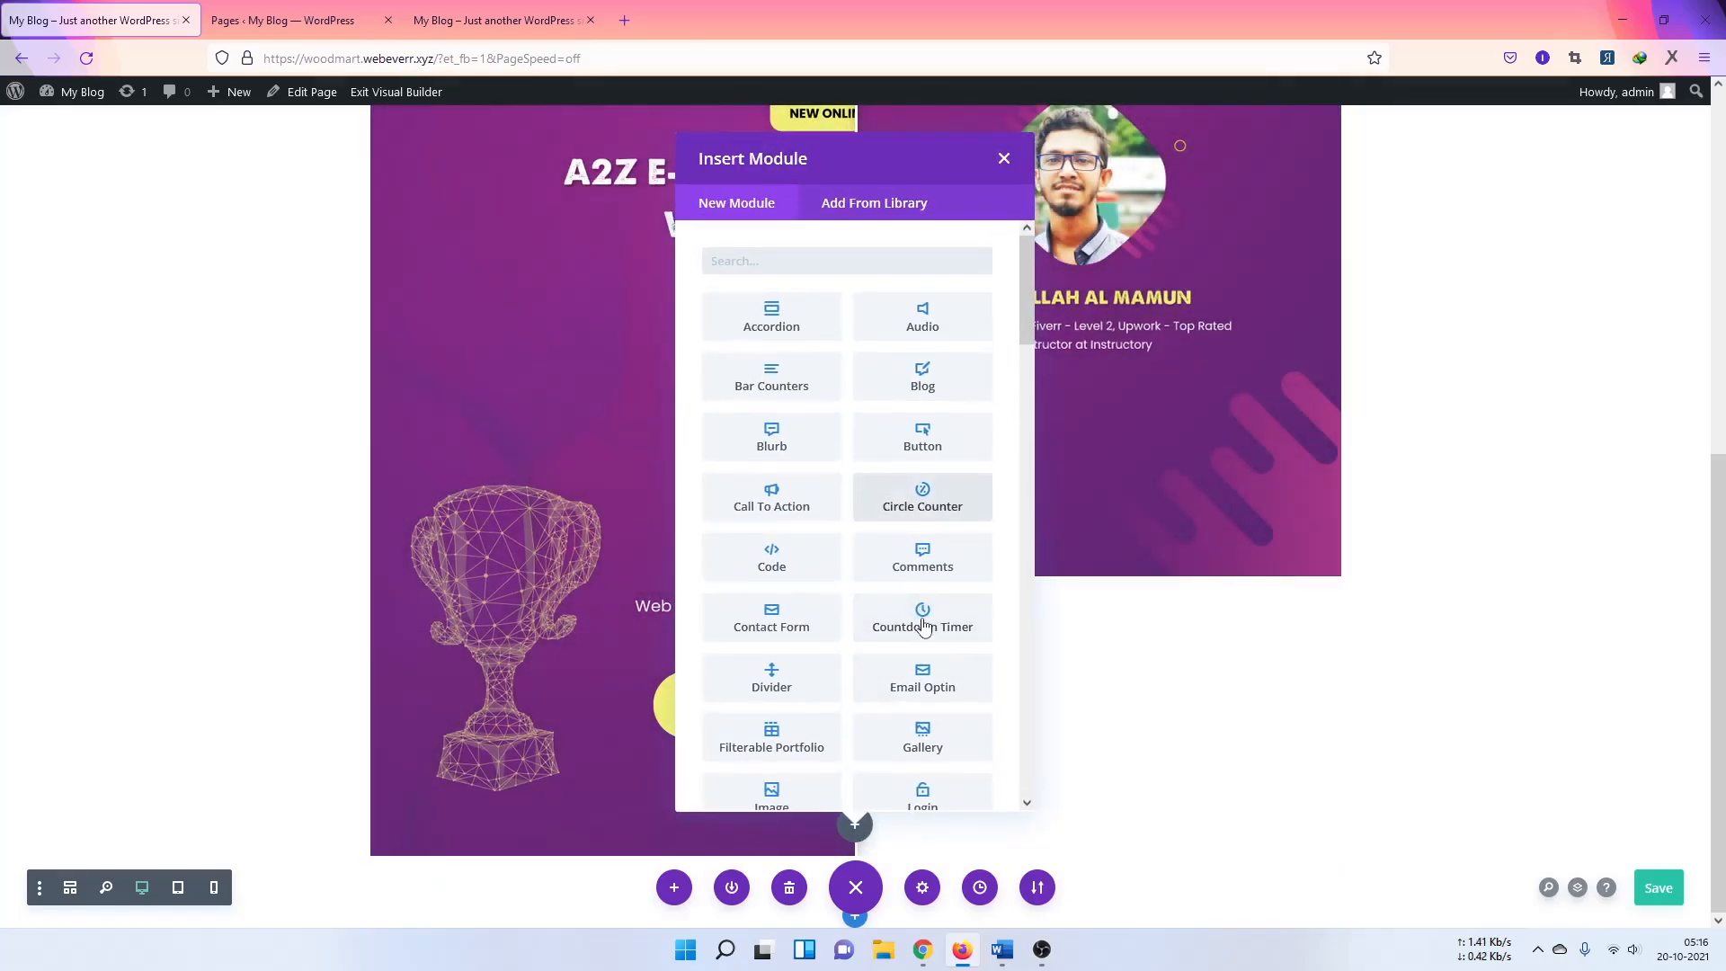
scroll(923, 626, down, 8)
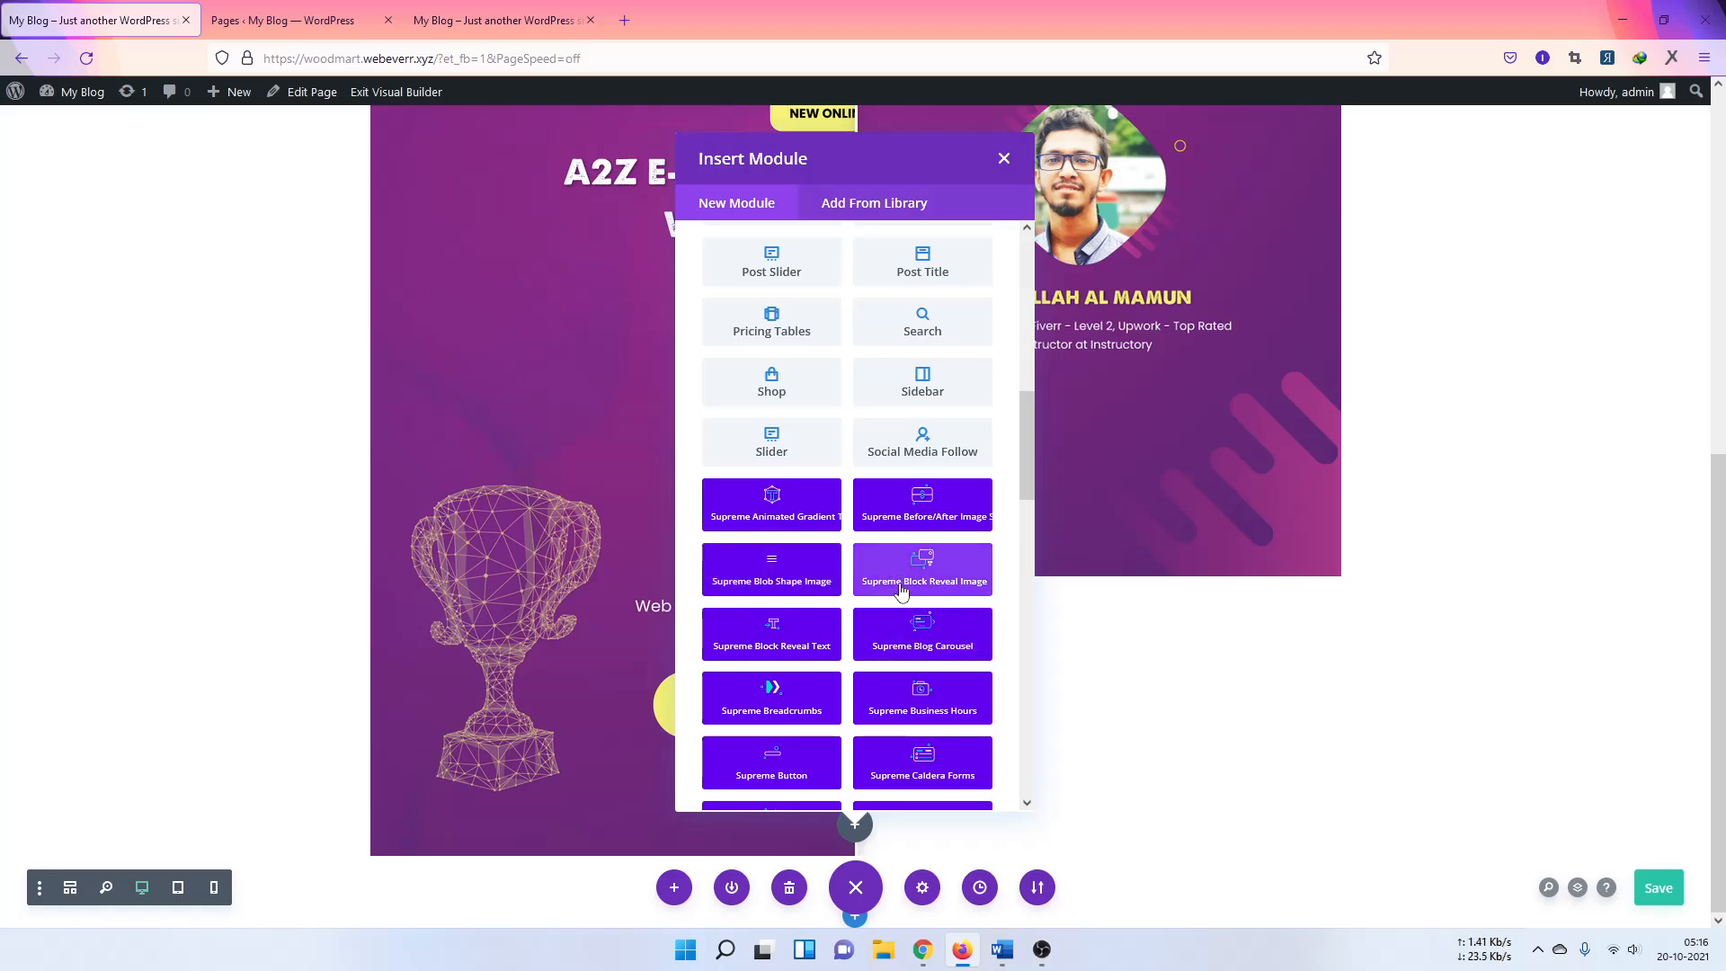
scroll(905, 590, down, 2)
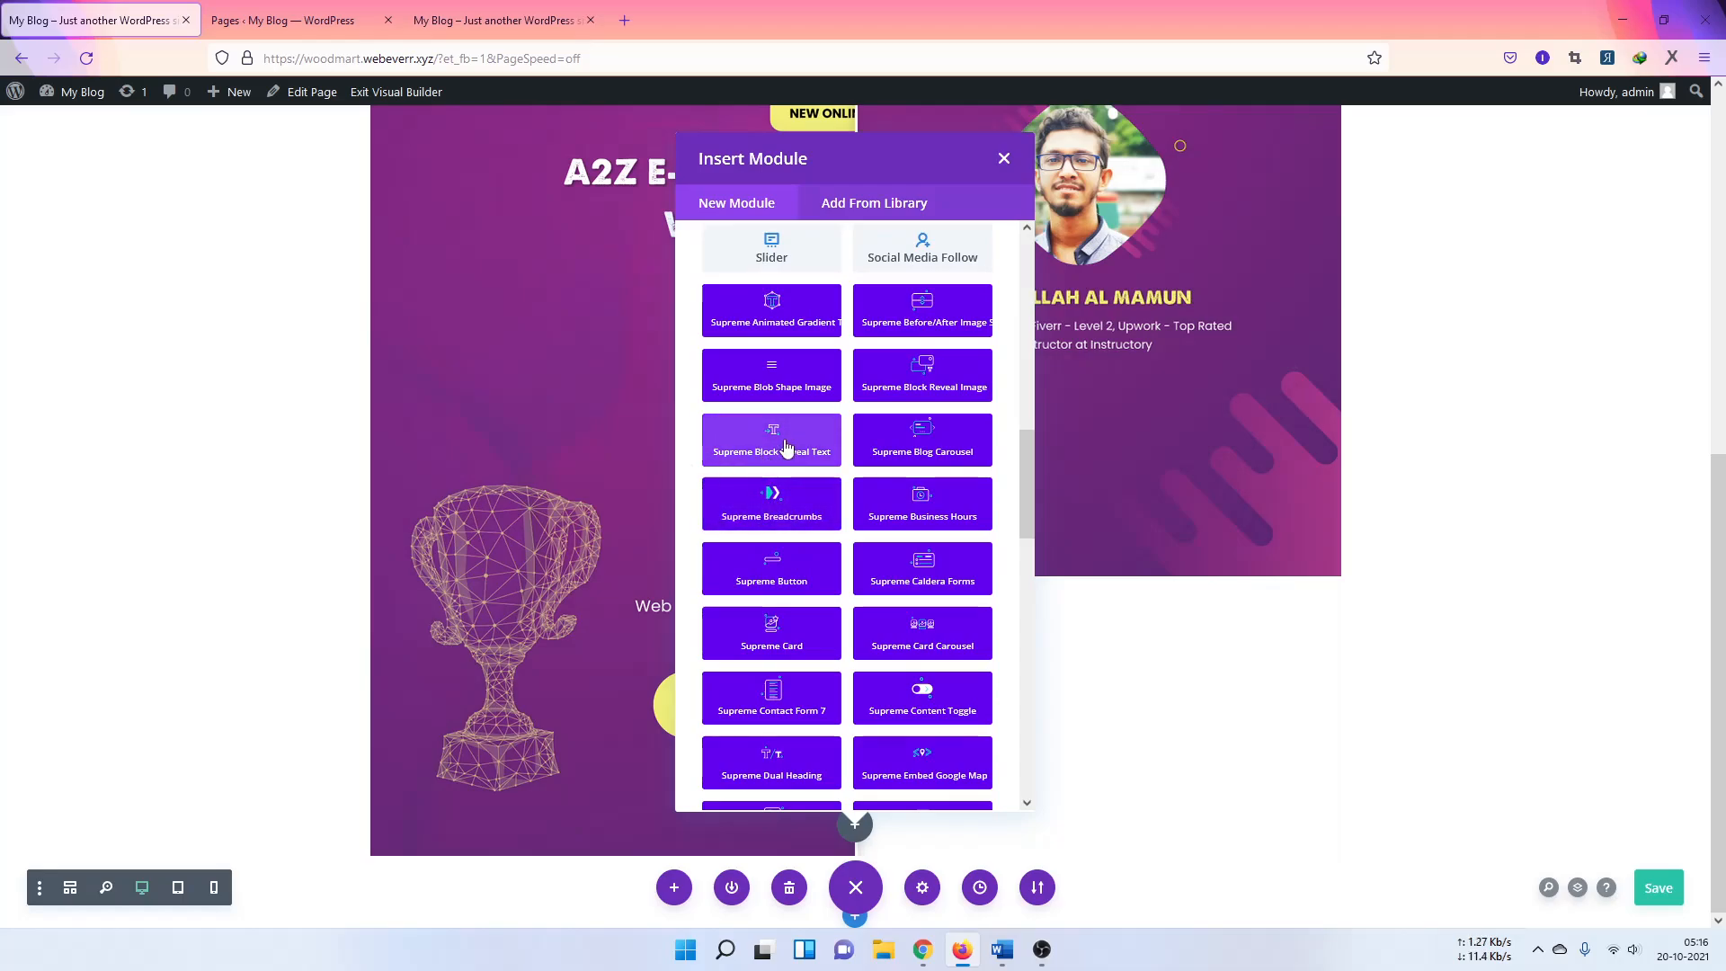
click(785, 447)
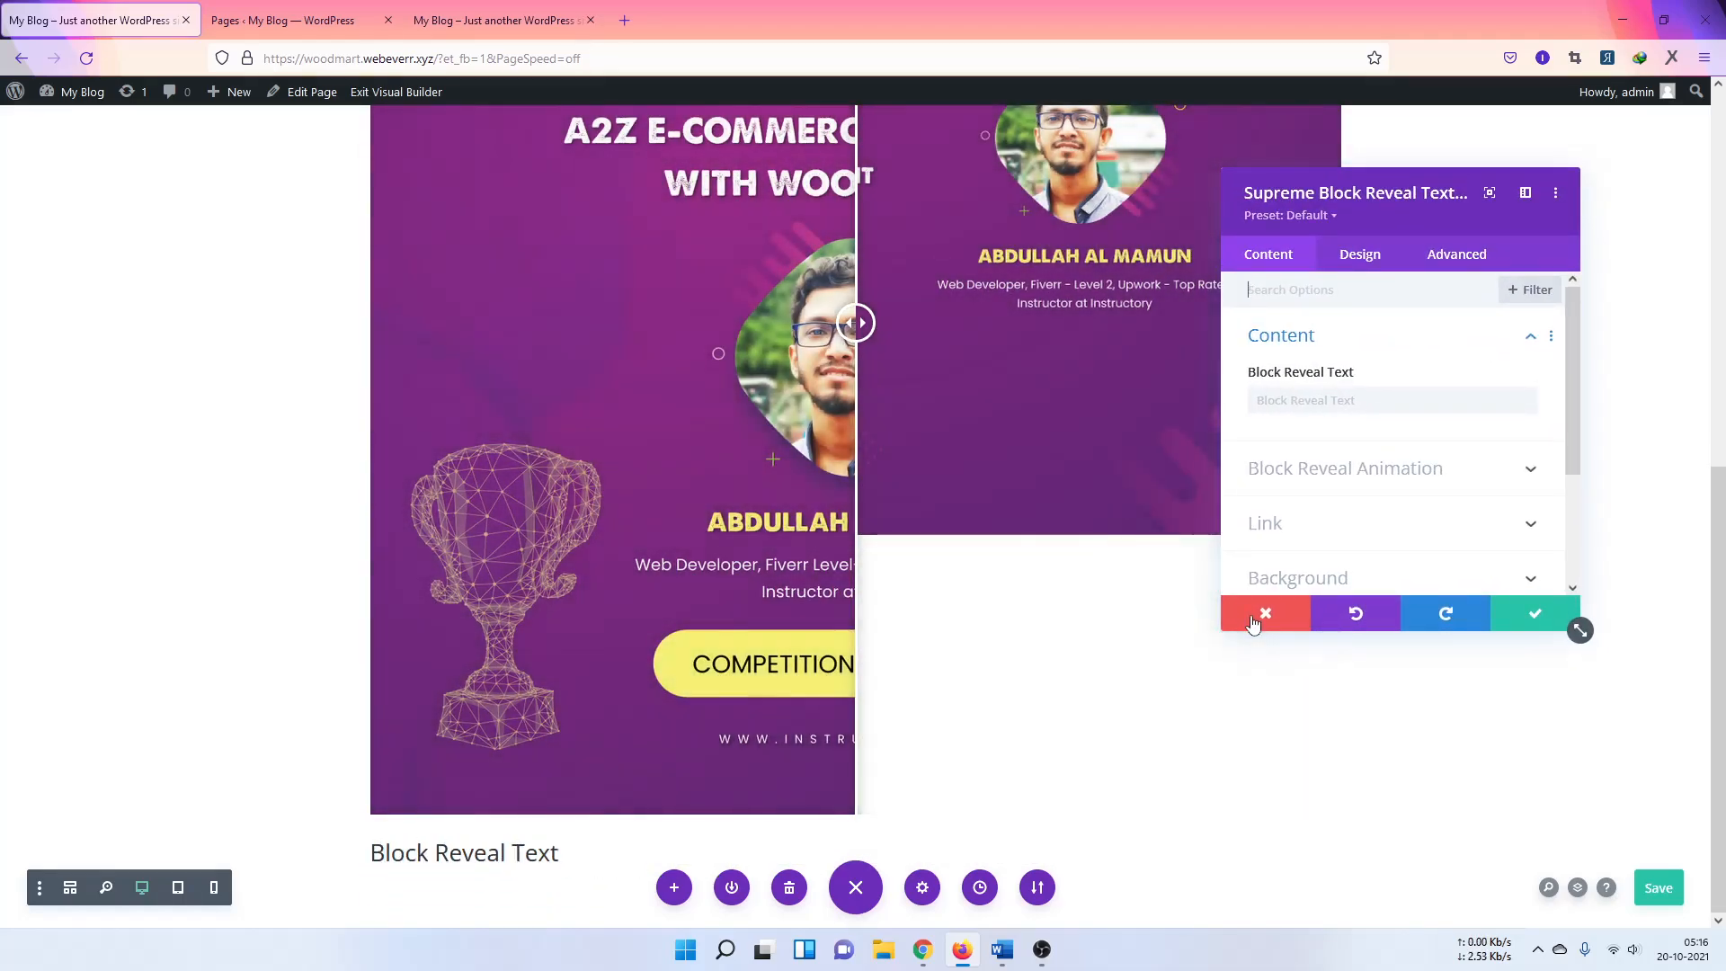
Step: Look through the module's design options, then try the Top to Bottom and Bottom to Top block reveal animations
click(1356, 262)
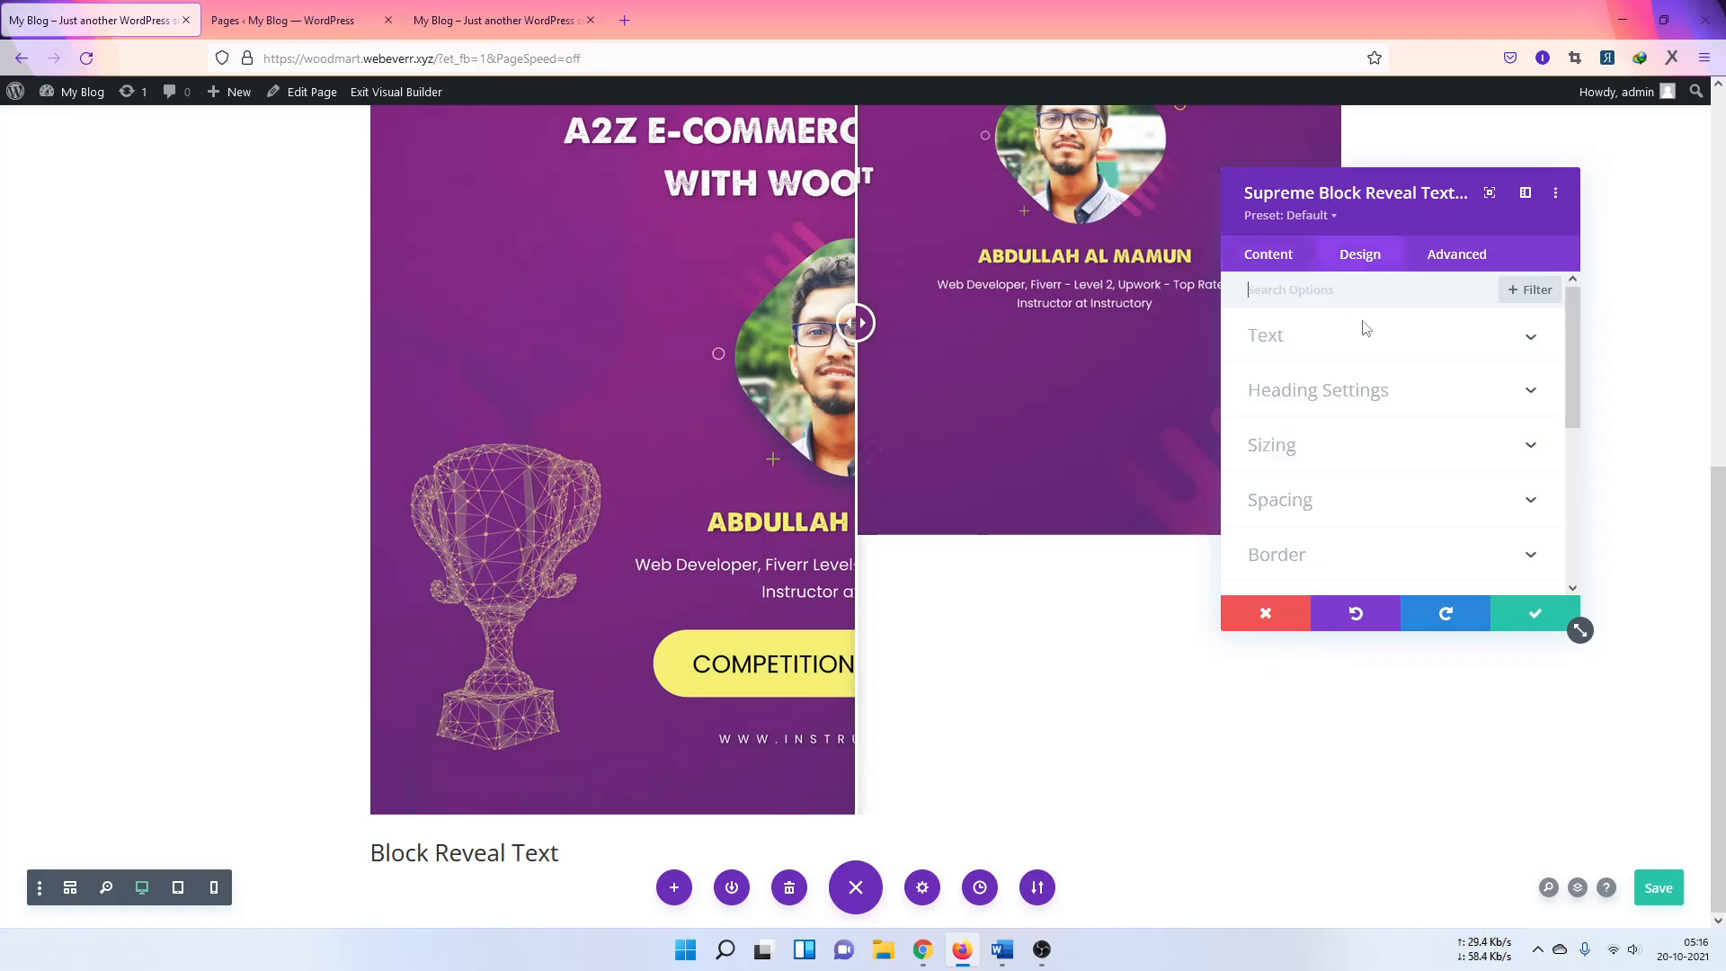
scroll(1424, 446, down, 2)
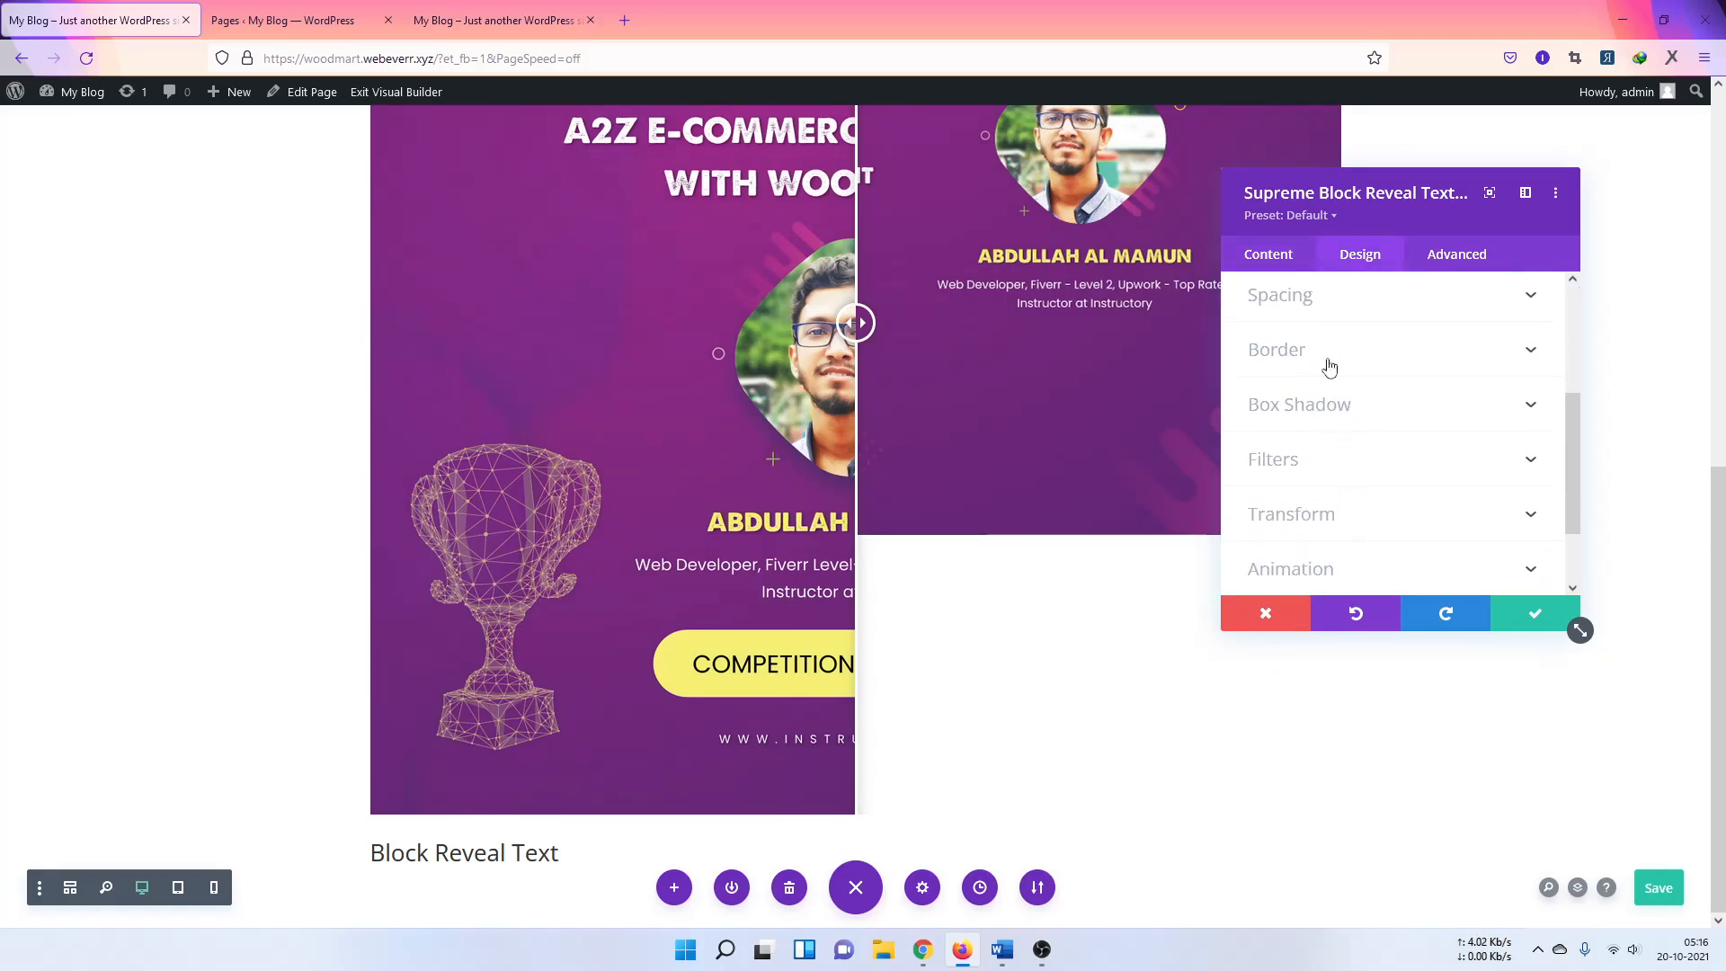
click(1264, 245)
scroll(1303, 447, down, 2)
click(1351, 337)
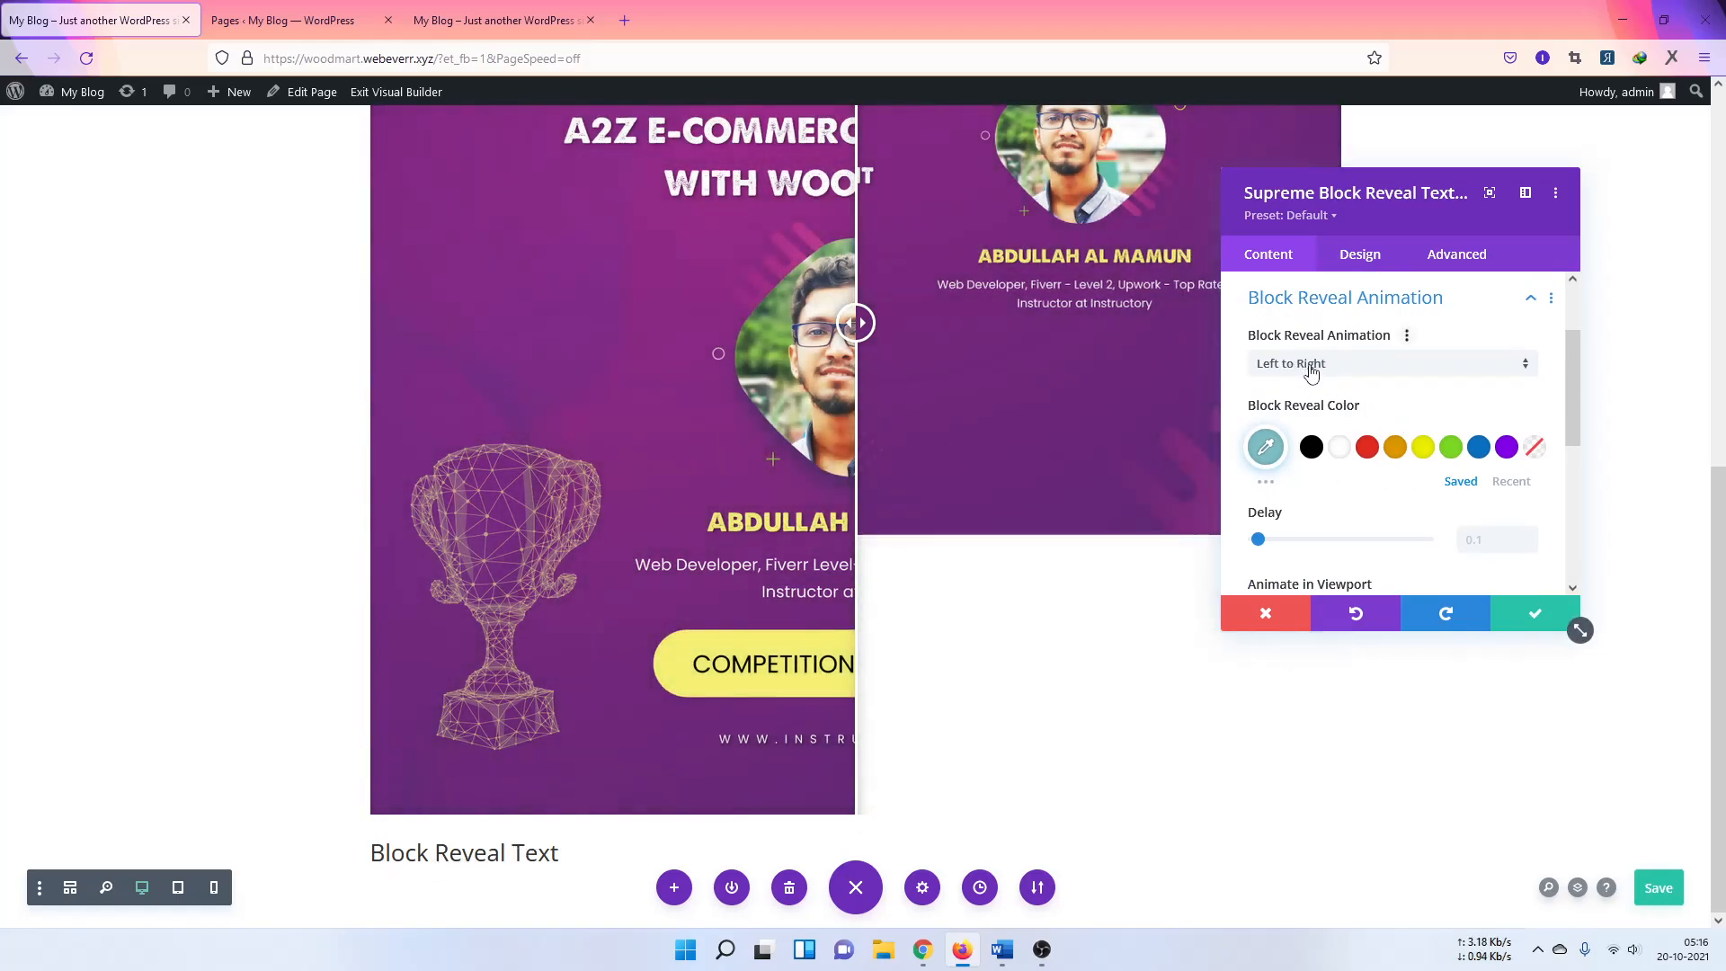
click(1303, 364)
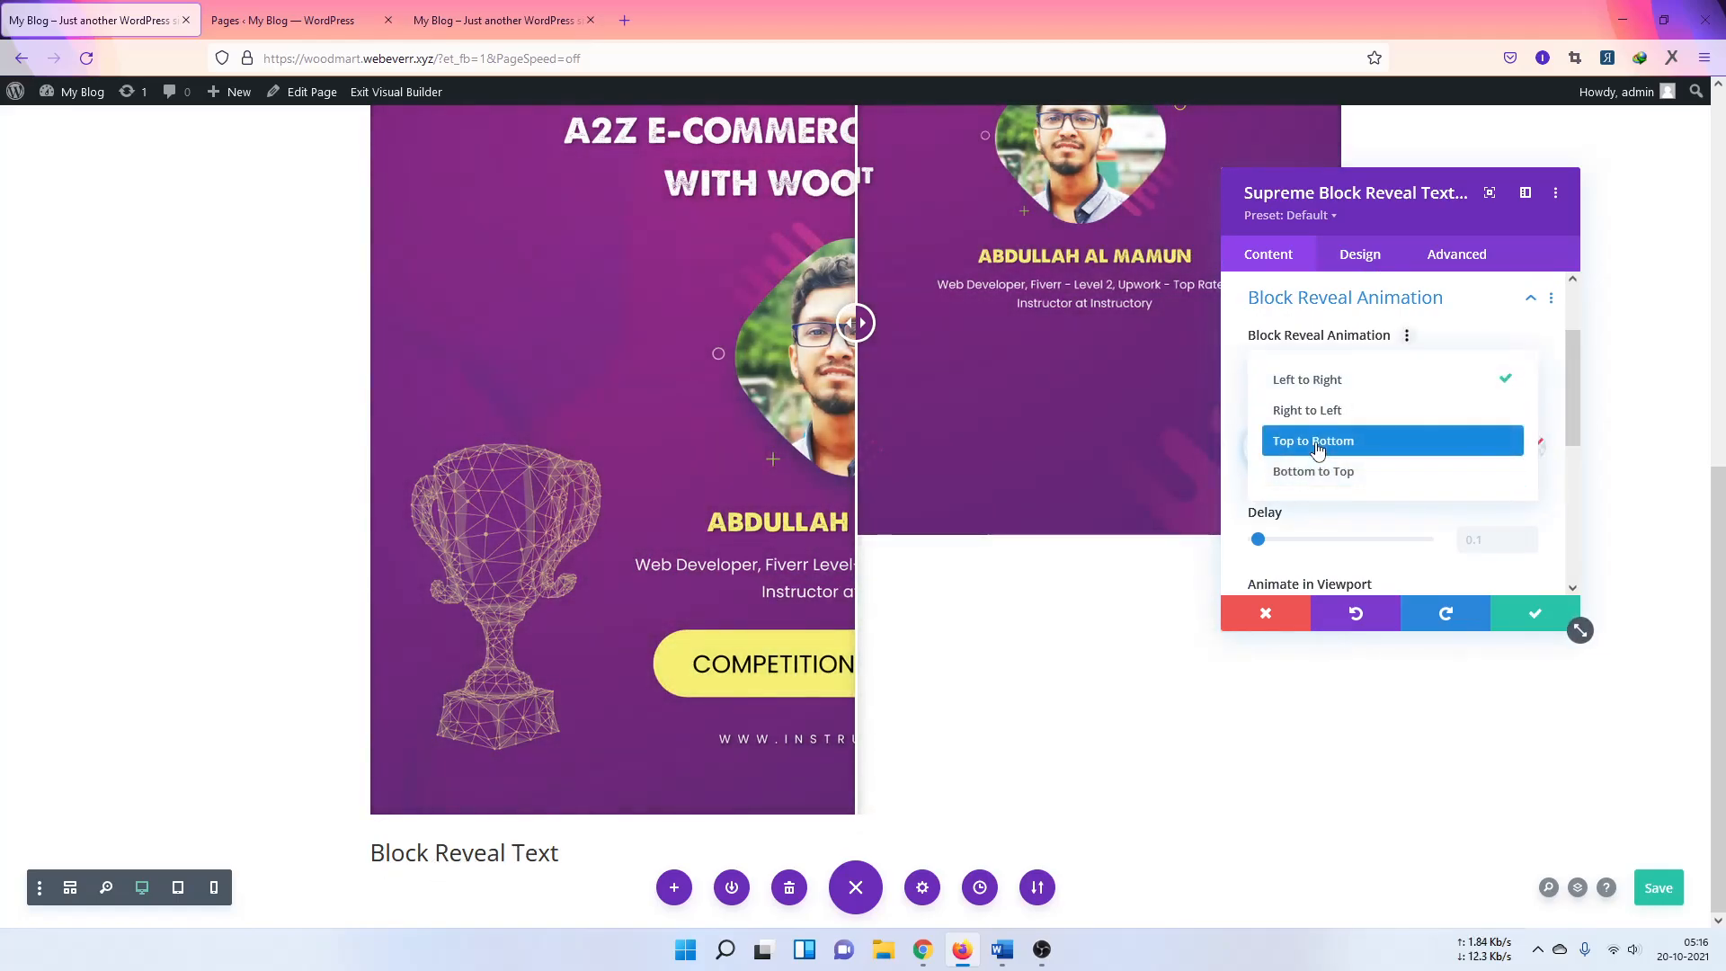
click(1318, 444)
click(1317, 369)
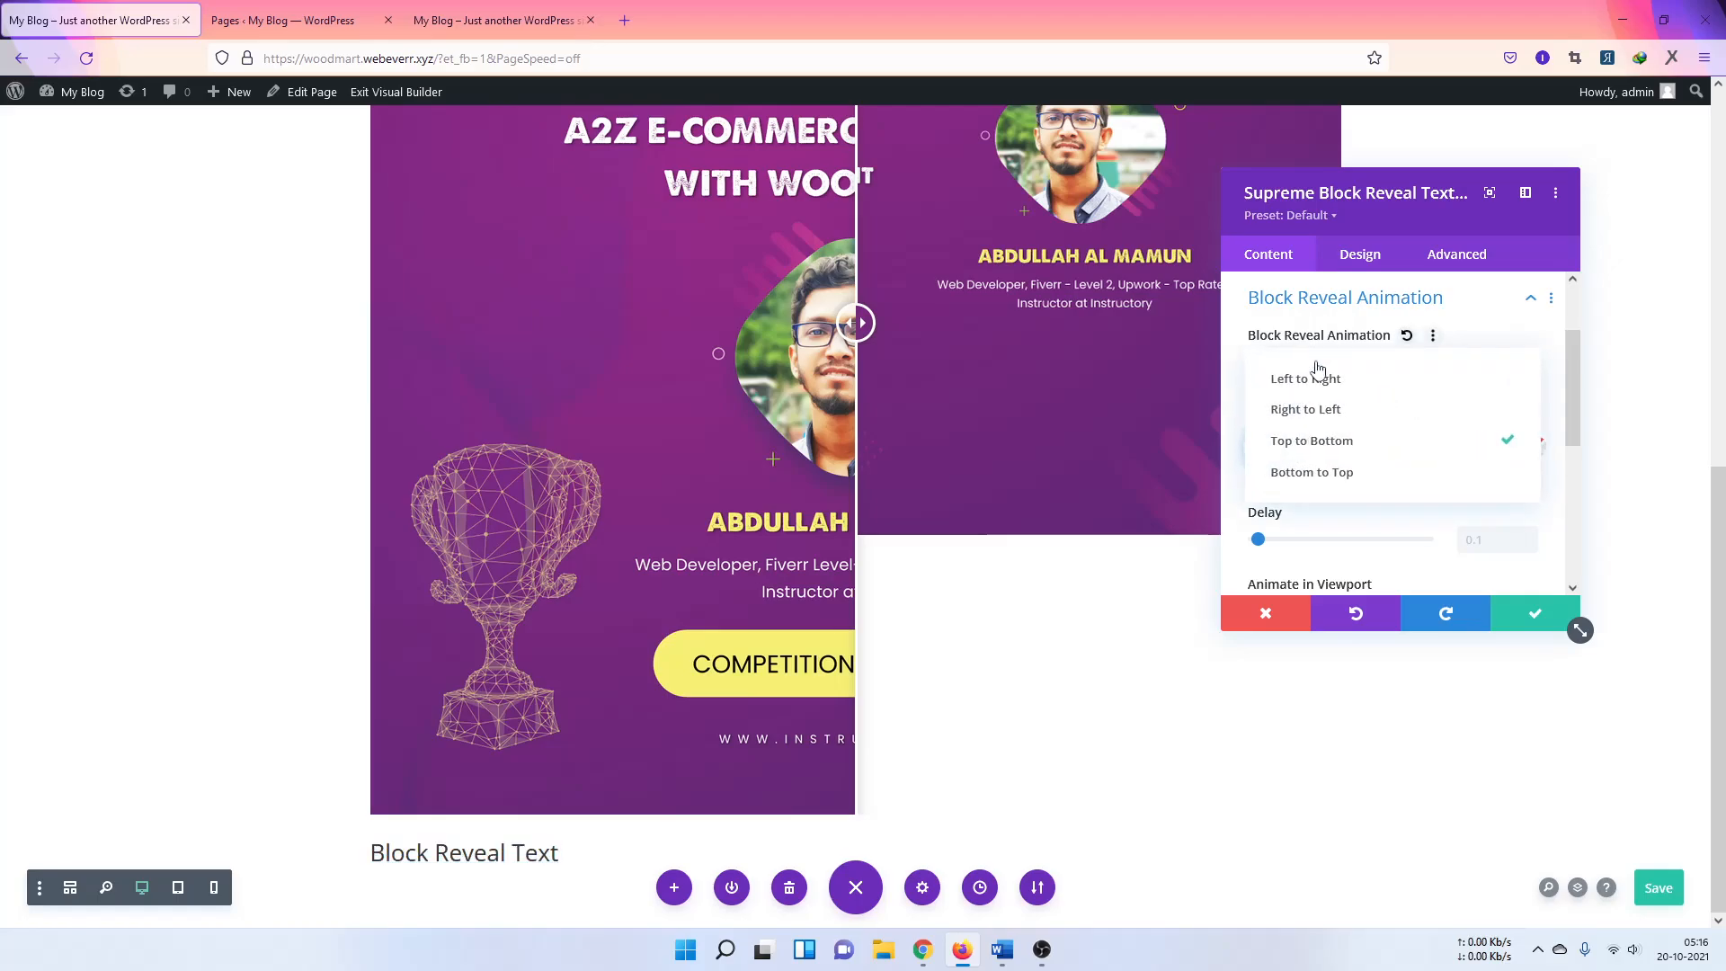
click(1313, 463)
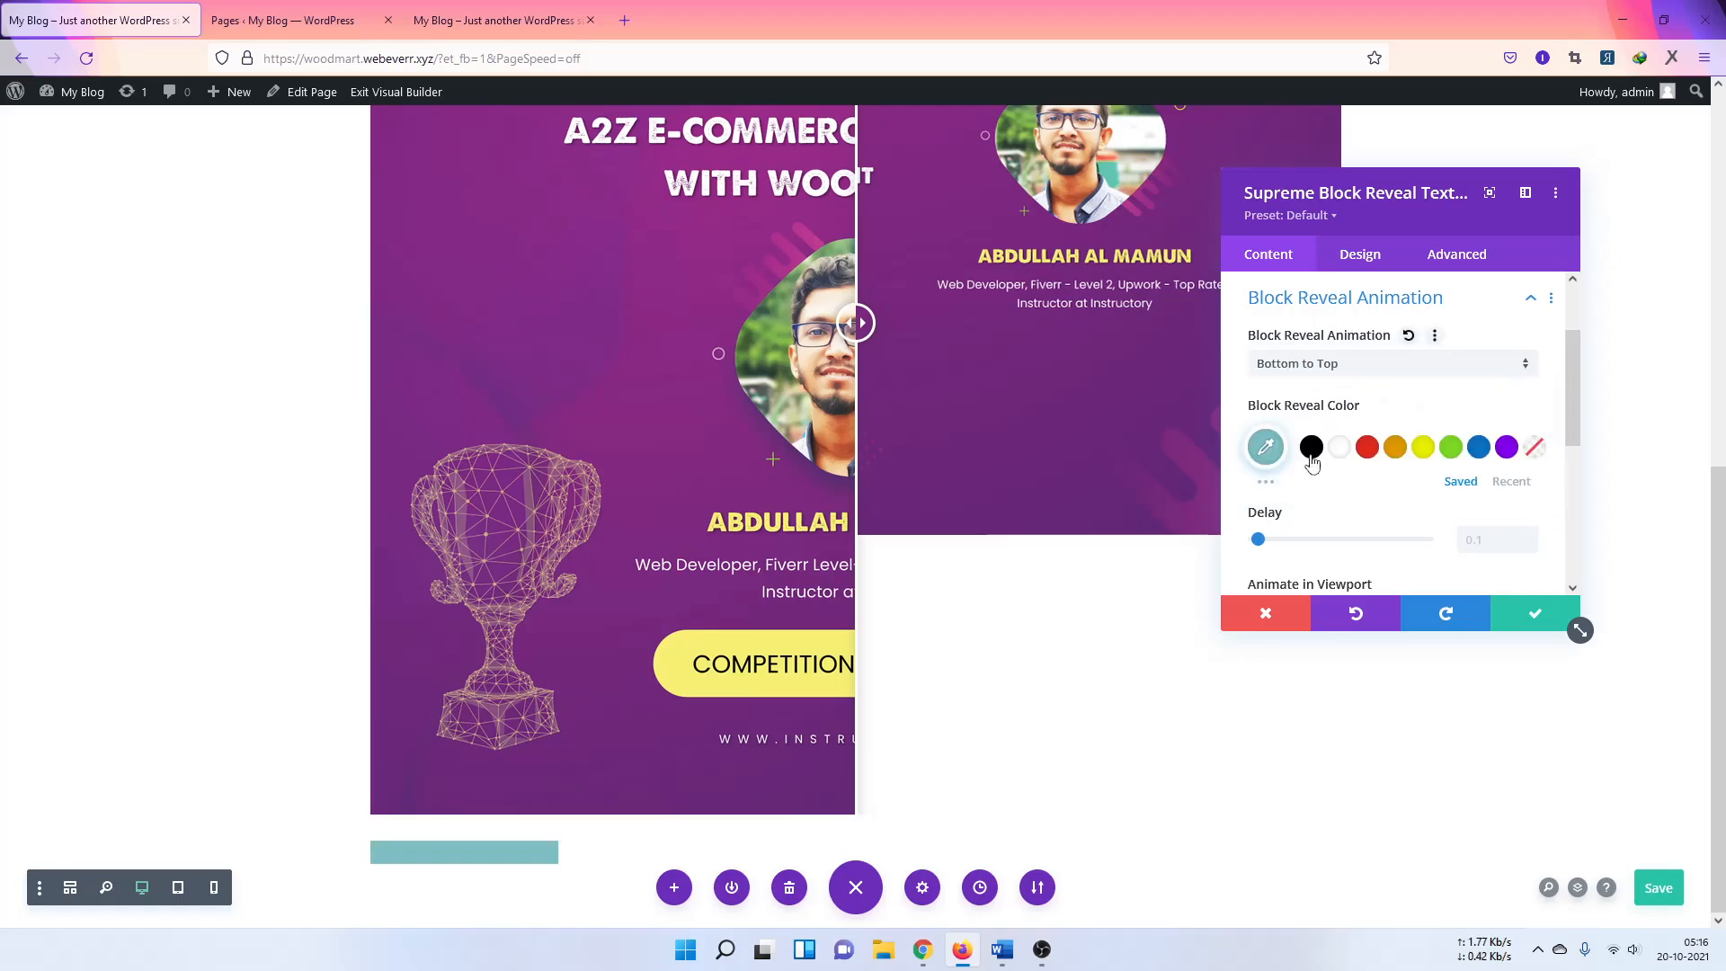
Step: Set the block reveal animation to Right to Left with reveal color #000000 and save the module's settings
click(1322, 368)
click(1322, 408)
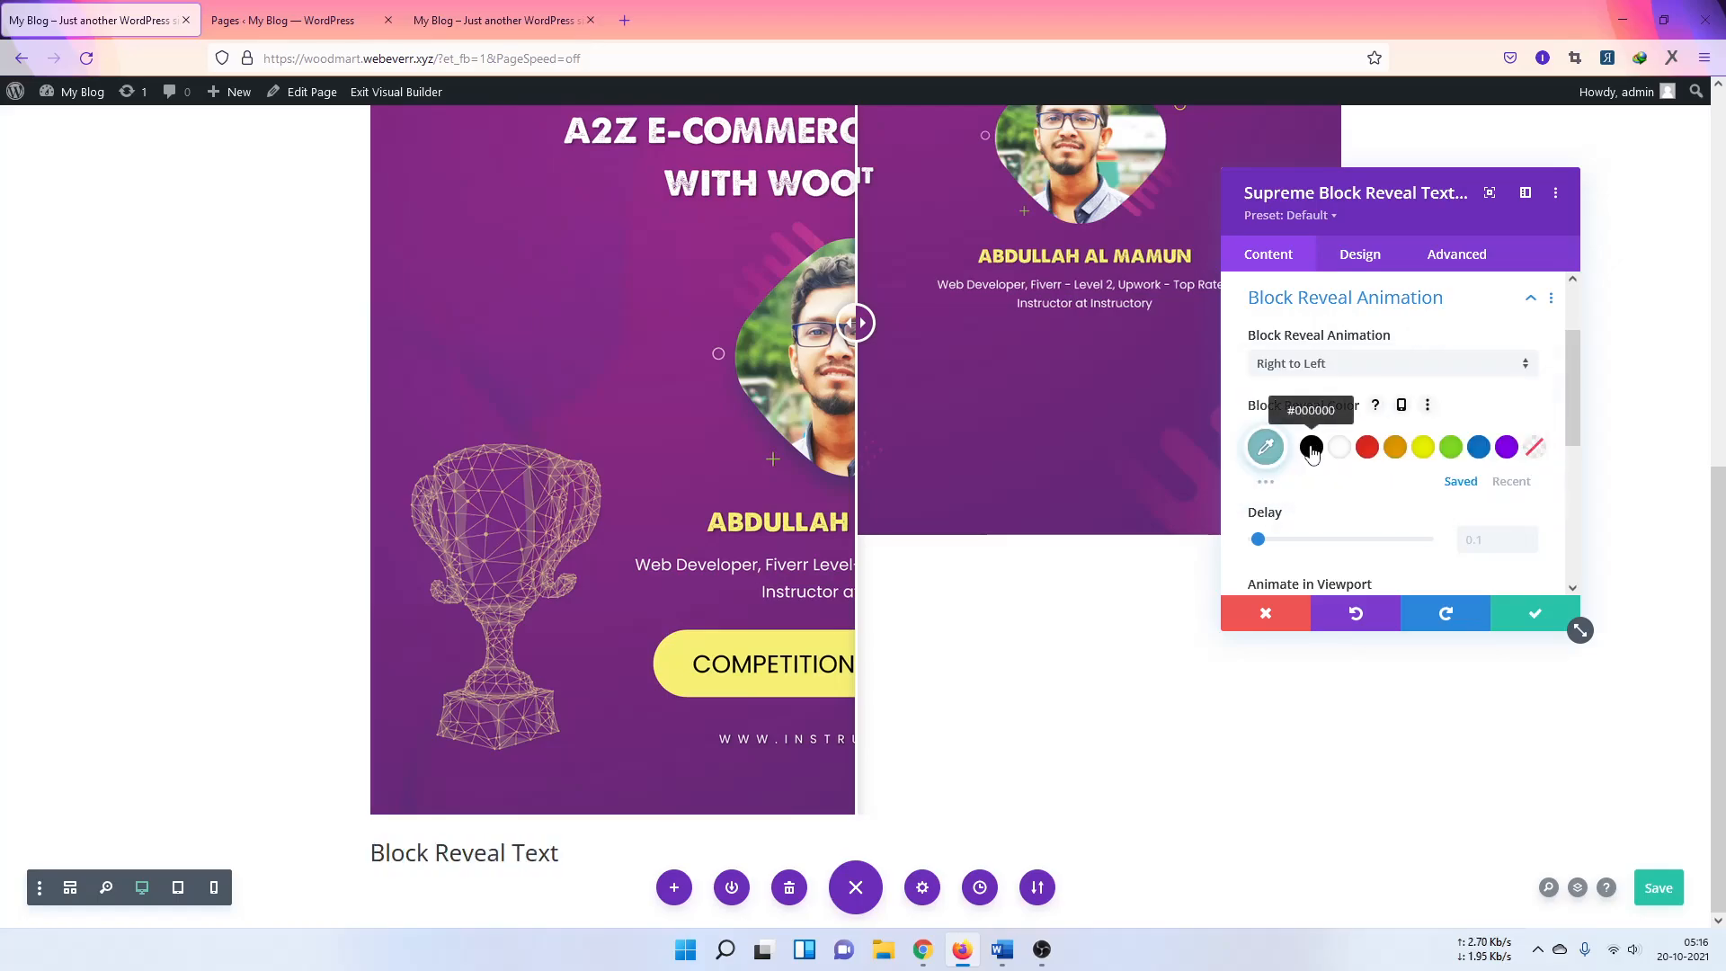
click(1317, 444)
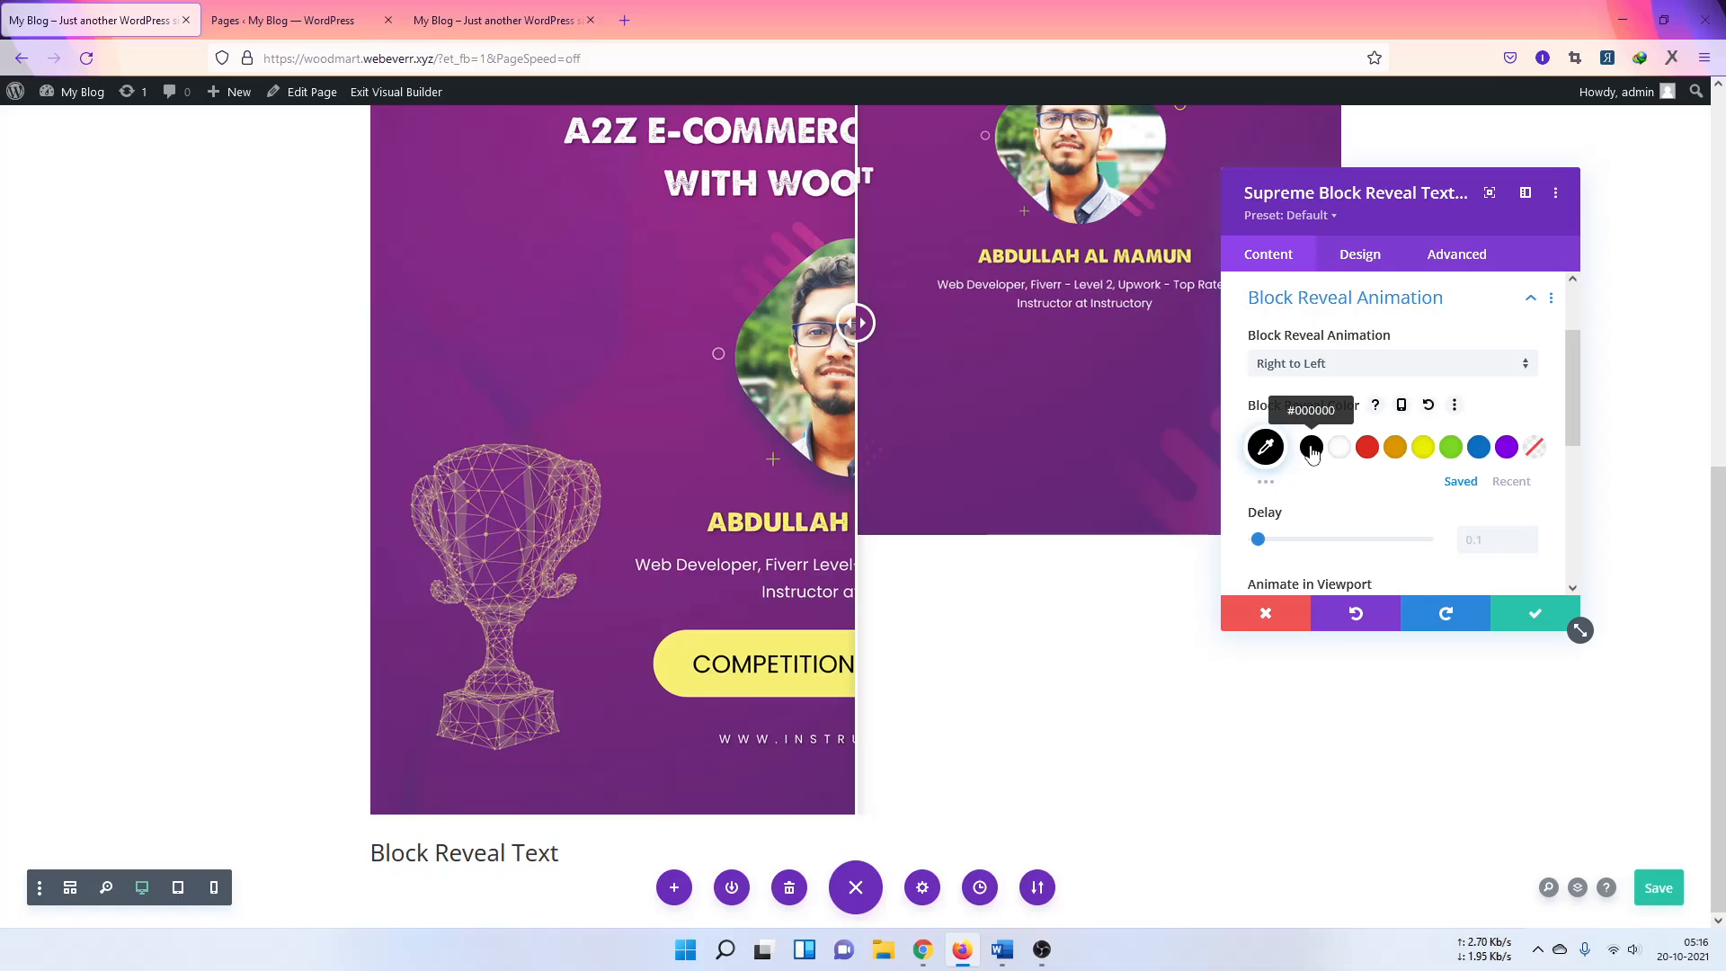
click(1536, 615)
Step: Delete the before/after slider, Block Reveal Text, Animated Gradient Text, Click Here button and heading text modules to empty the row
scroll(959, 544, up, 2)
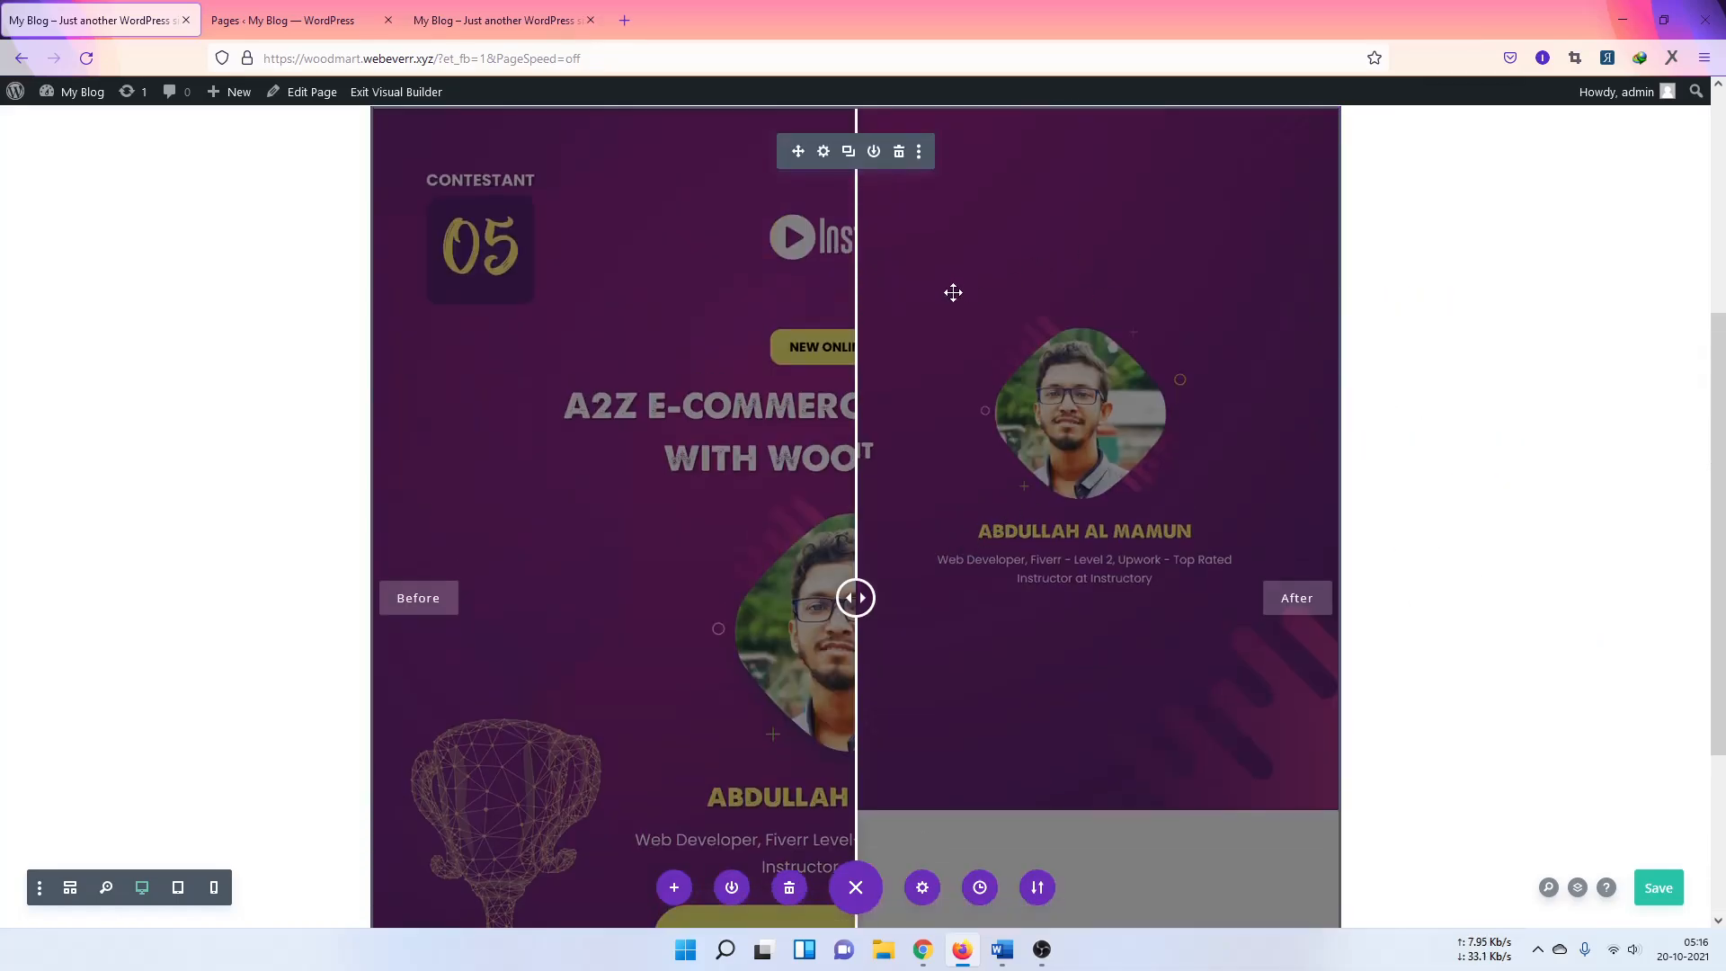
click(898, 158)
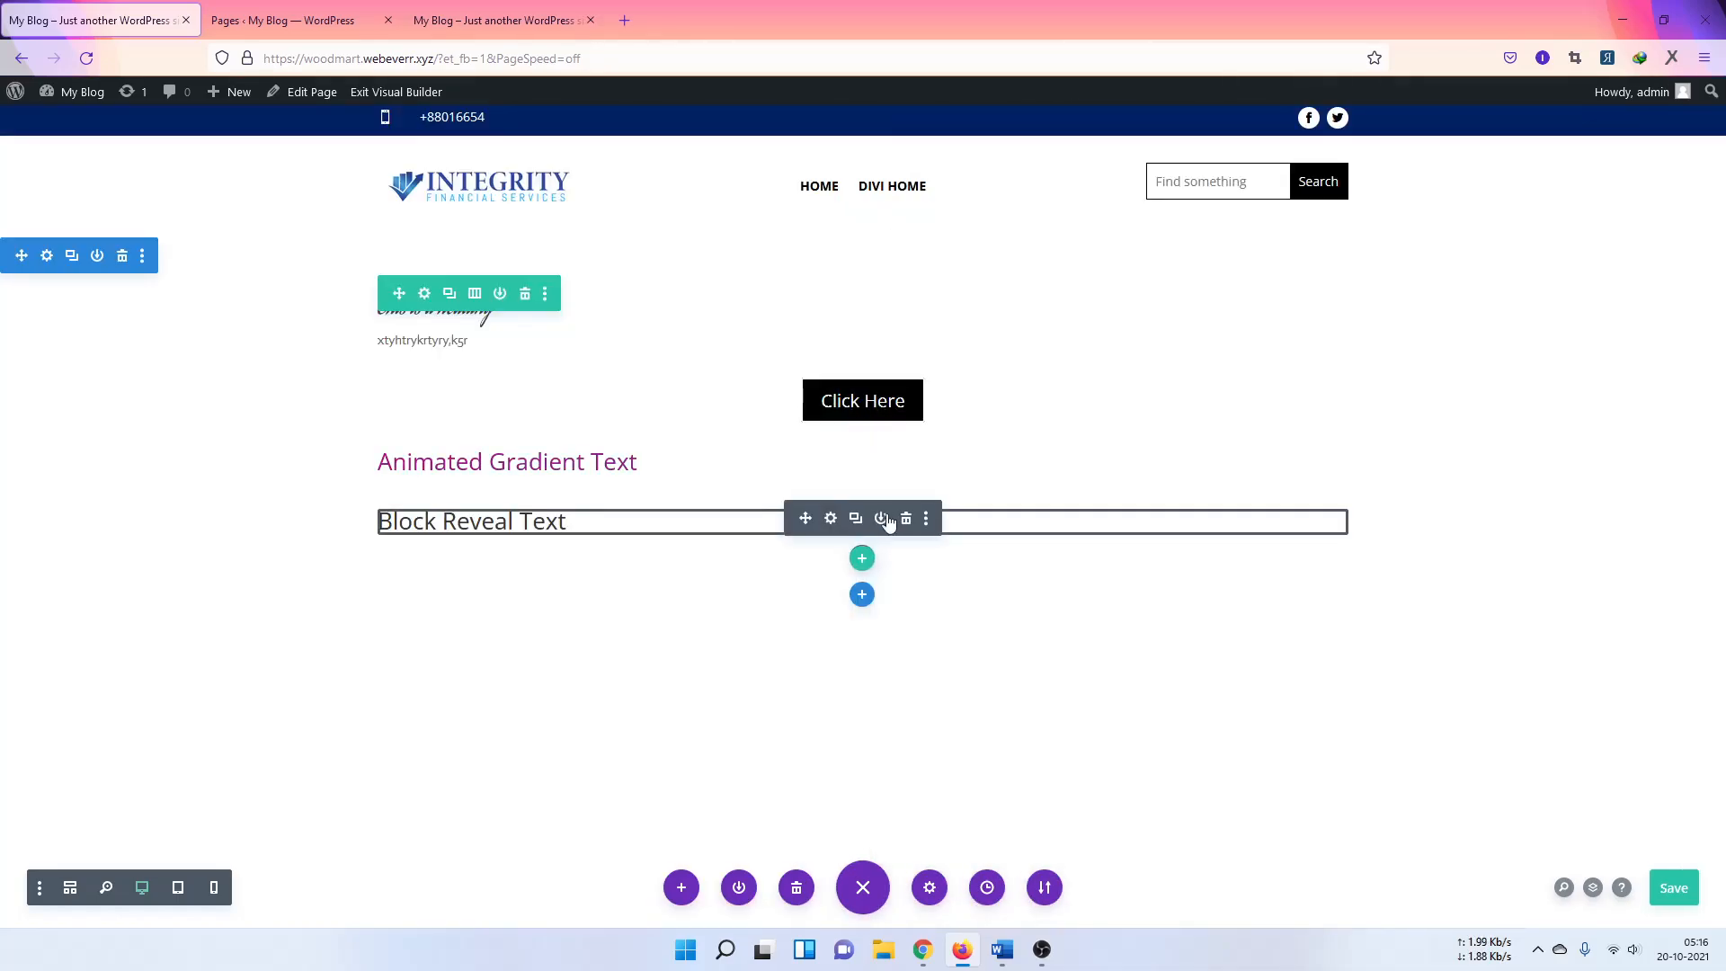
click(906, 519)
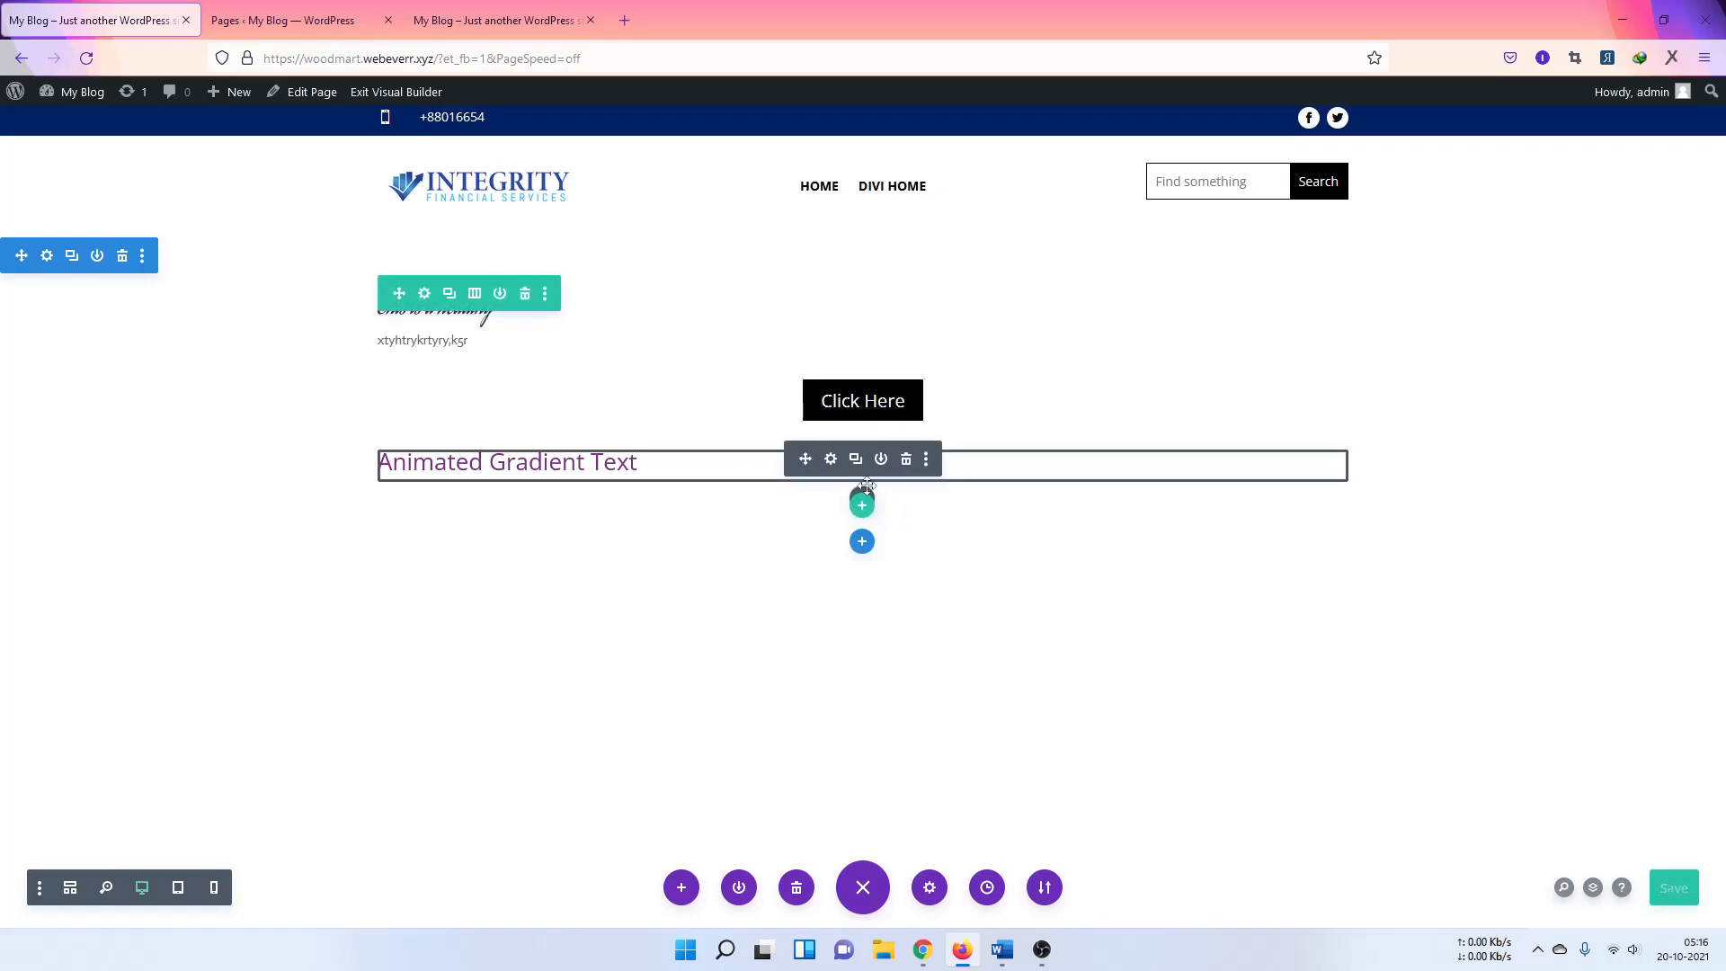
click(863, 498)
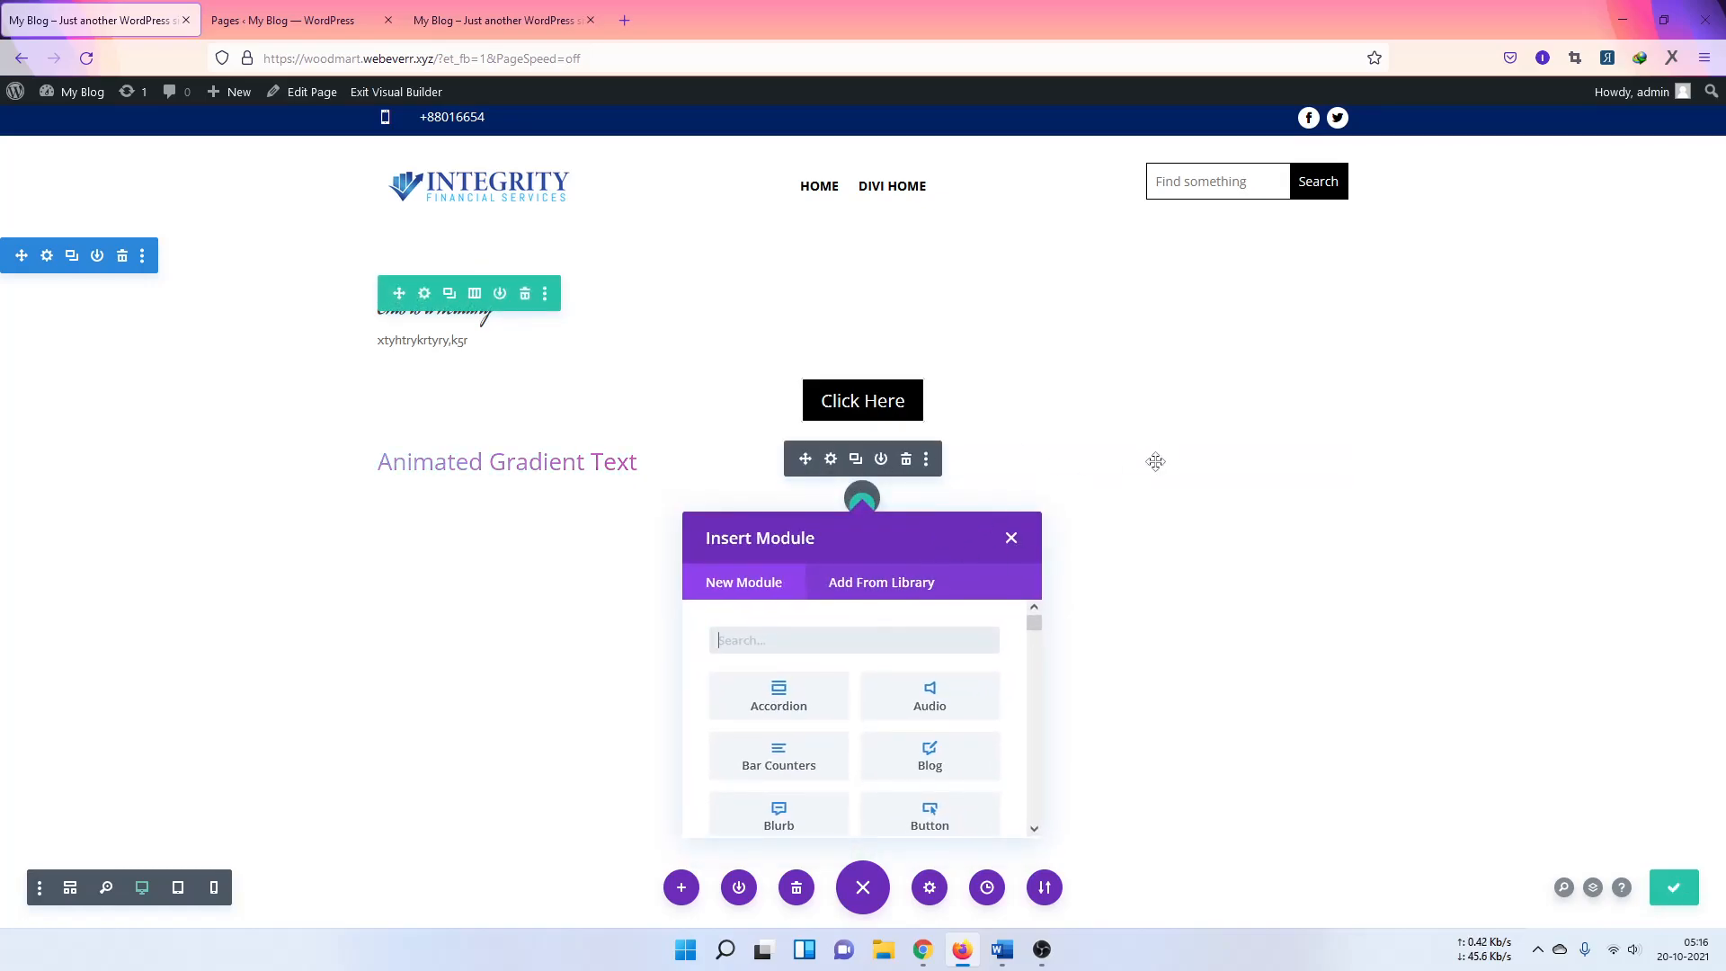
click(907, 459)
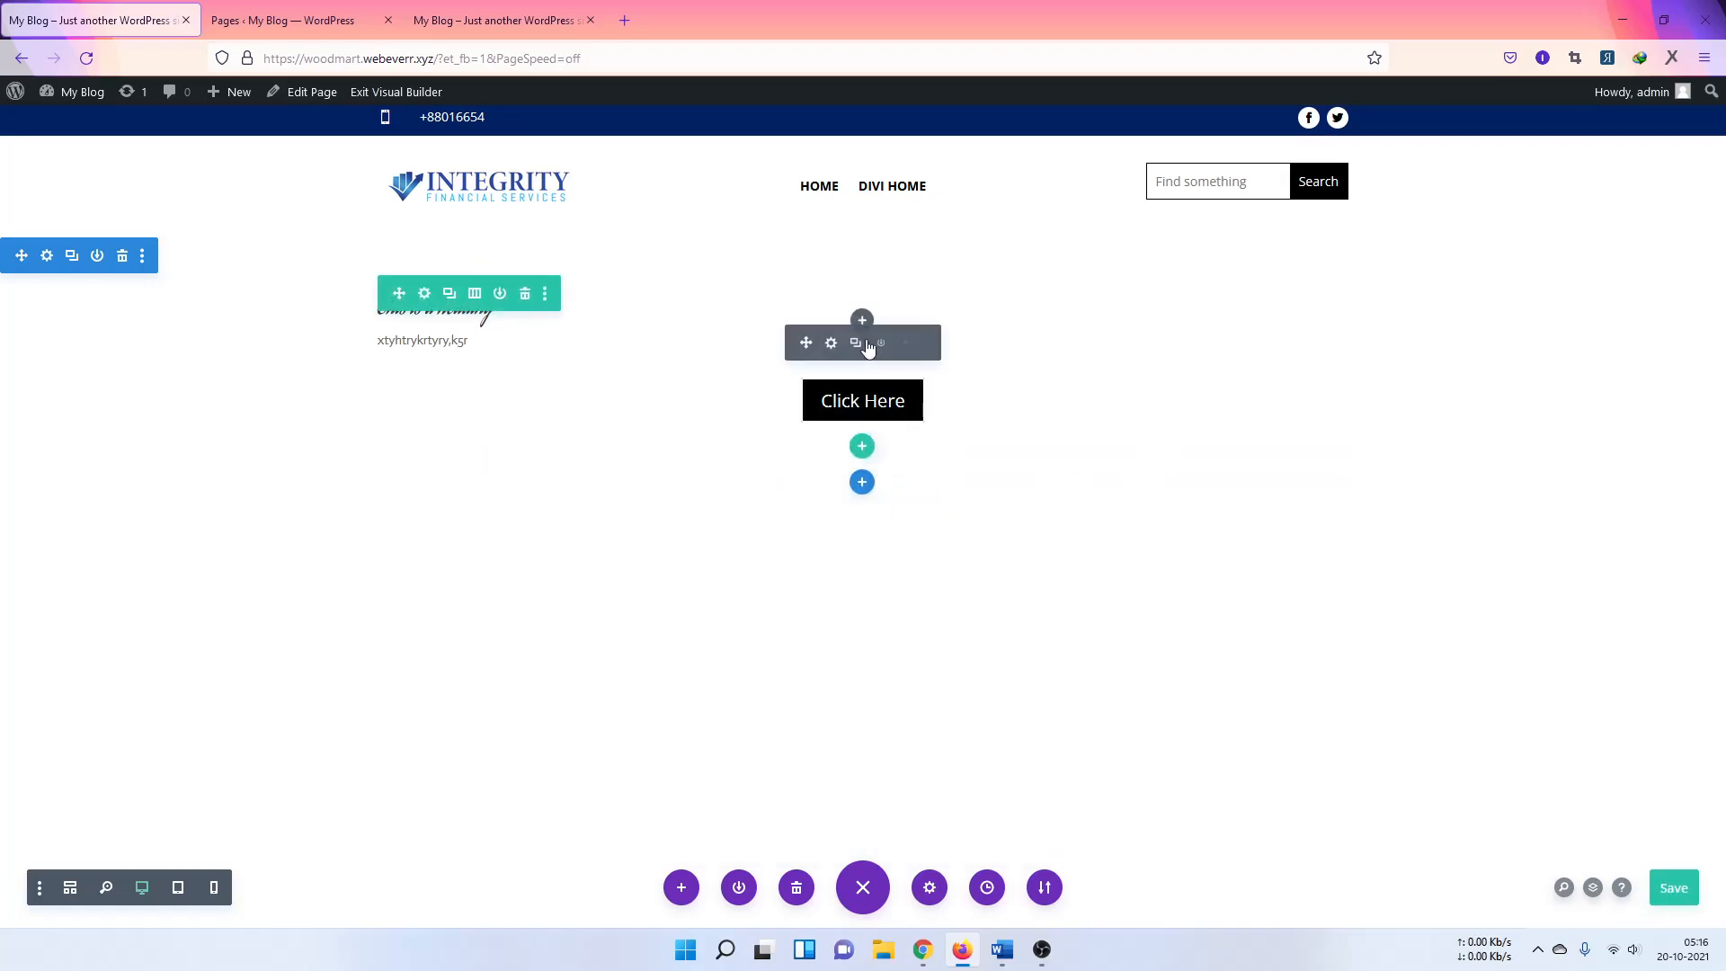
click(906, 388)
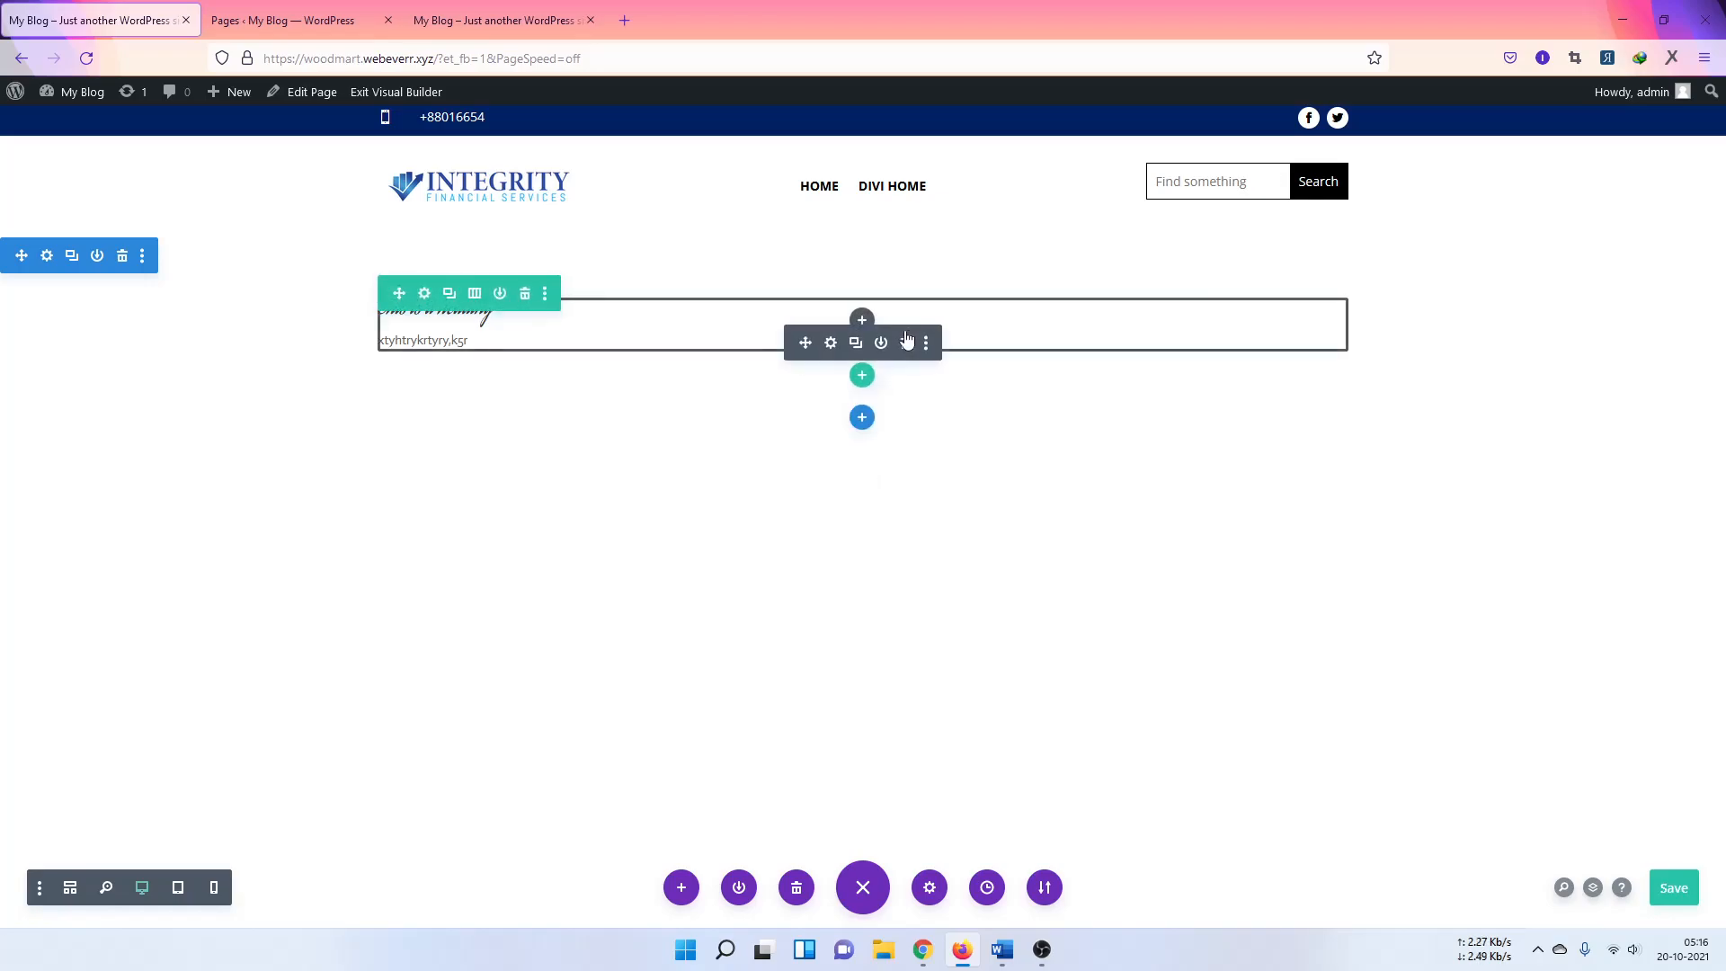
click(909, 346)
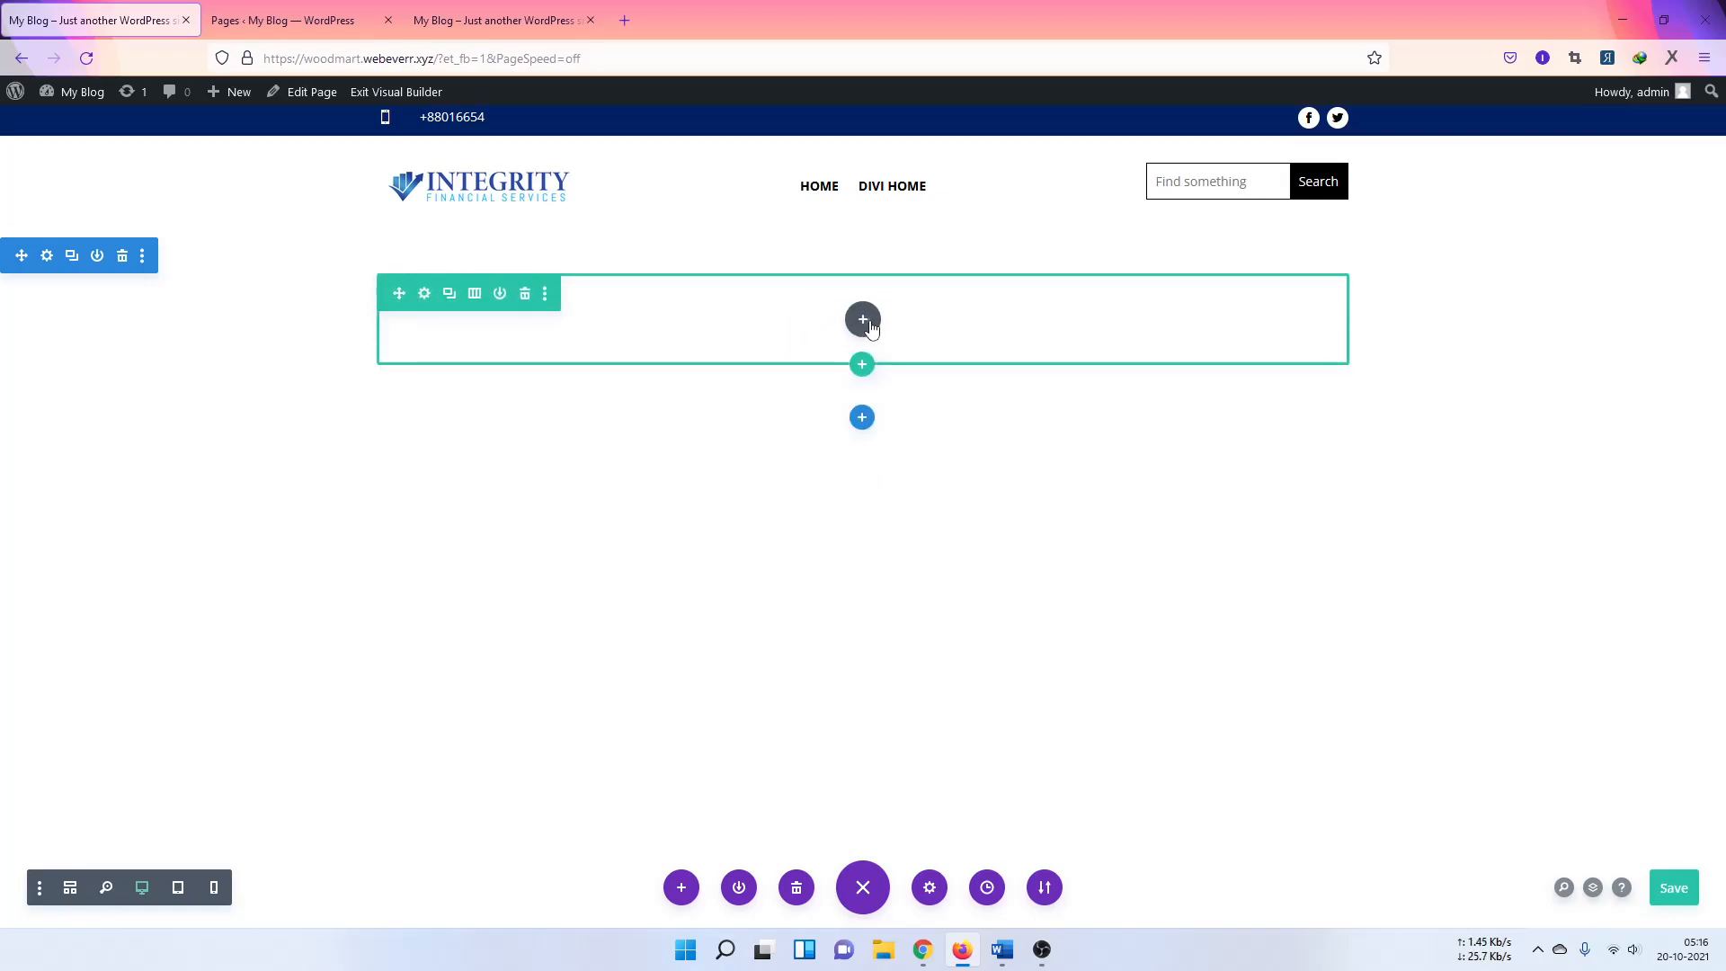
Step: Insert a Supreme Business Hours module in the empty row and add a new item to it
click(863, 321)
scroll(863, 505, down, 10)
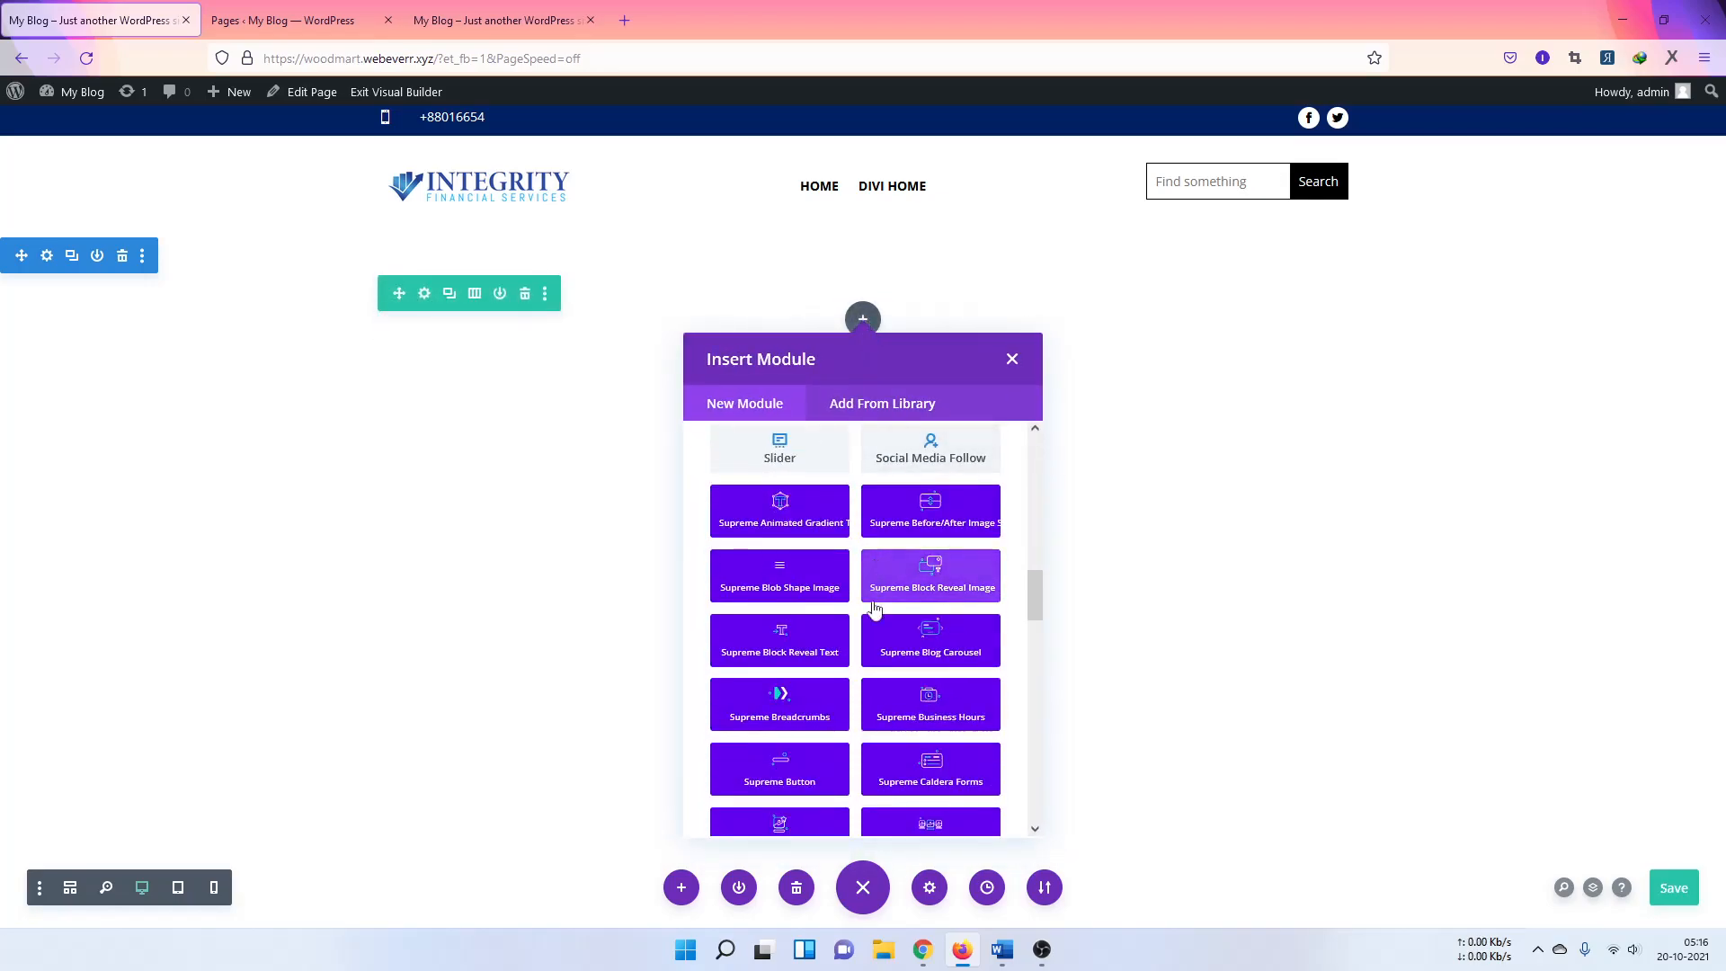
scroll(875, 609, down, 3)
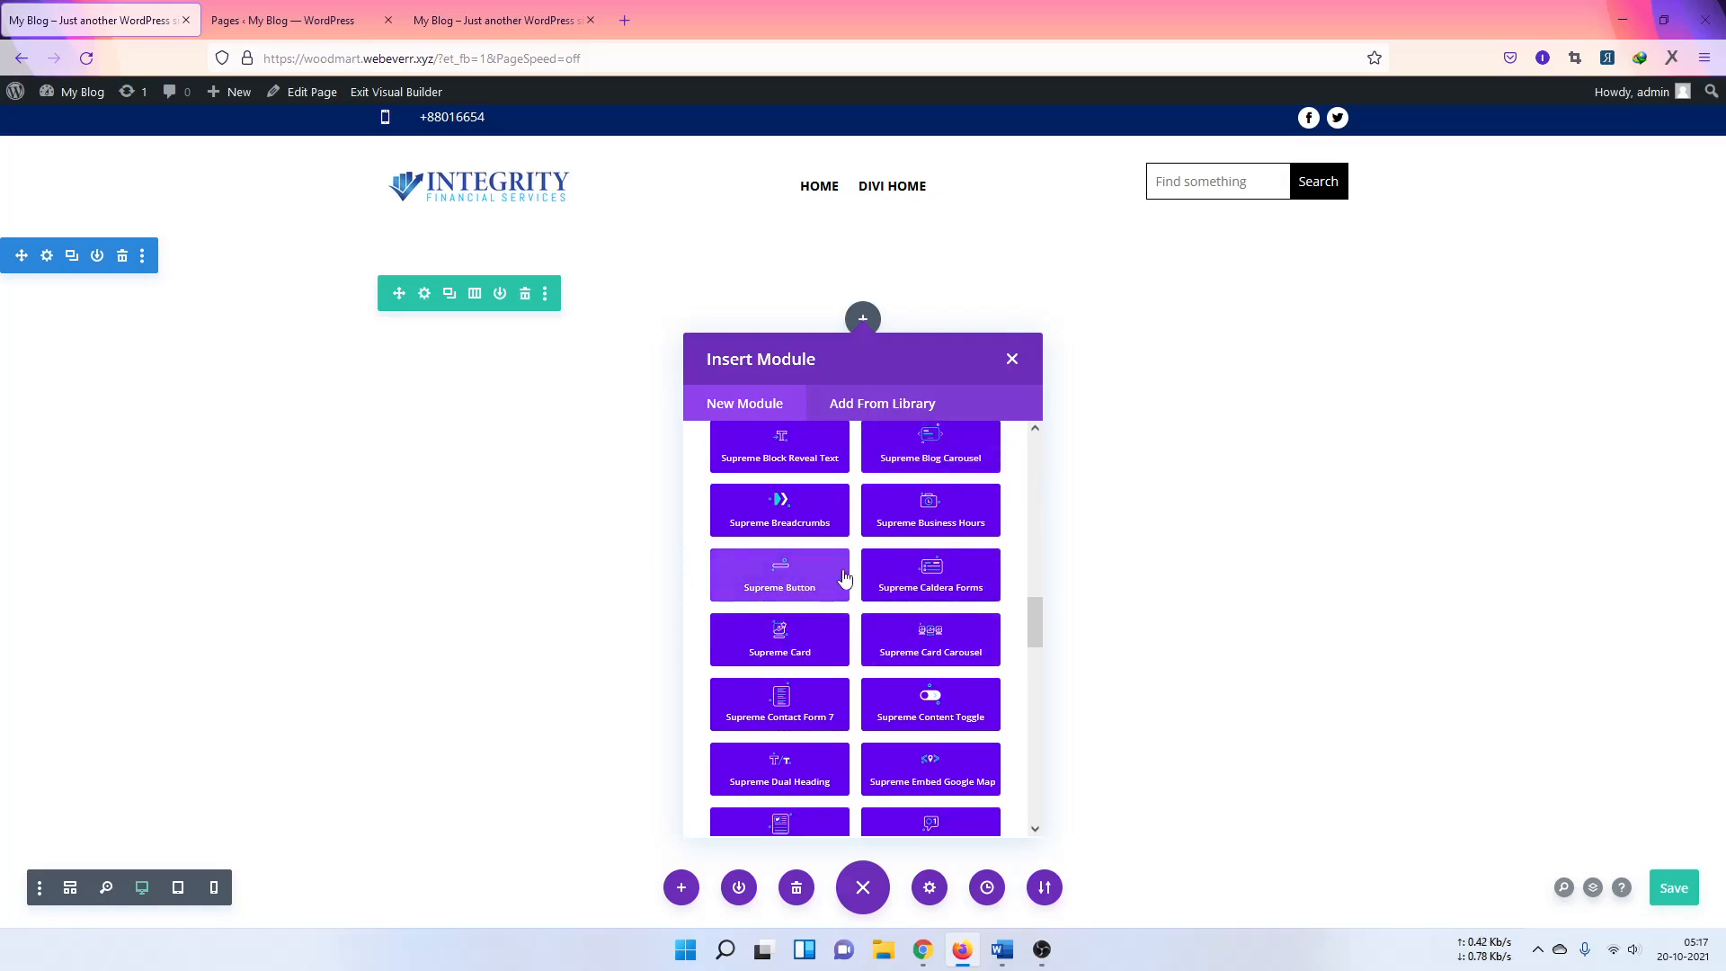
click(941, 519)
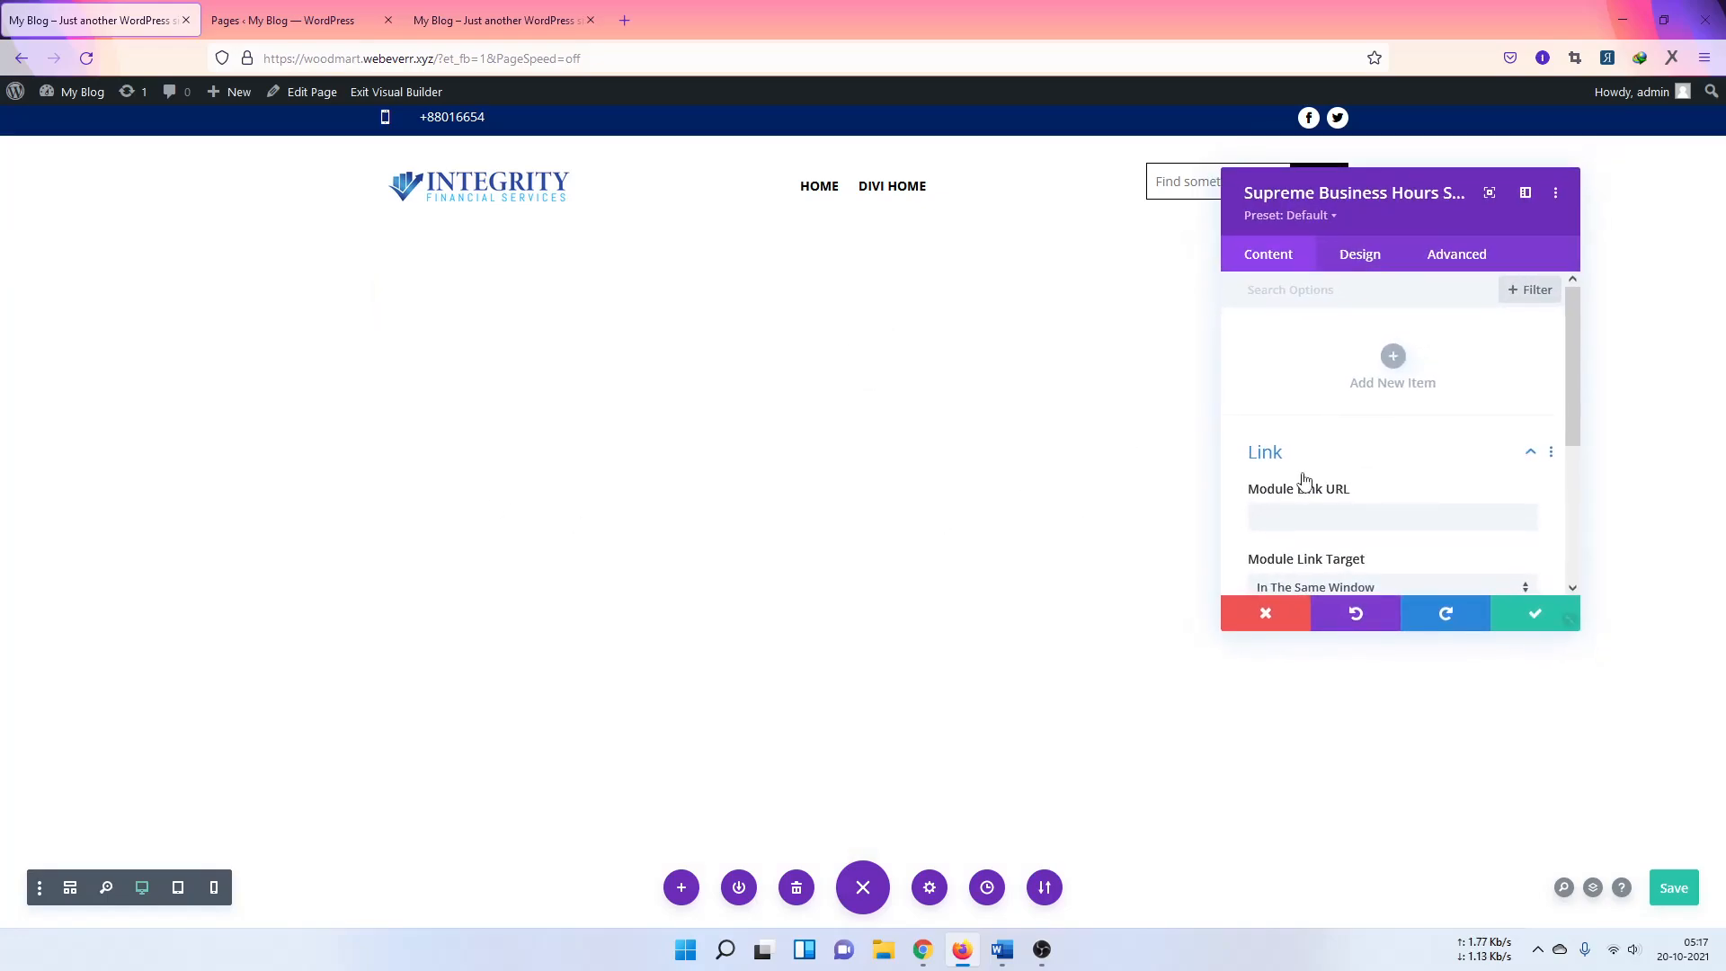
click(1395, 359)
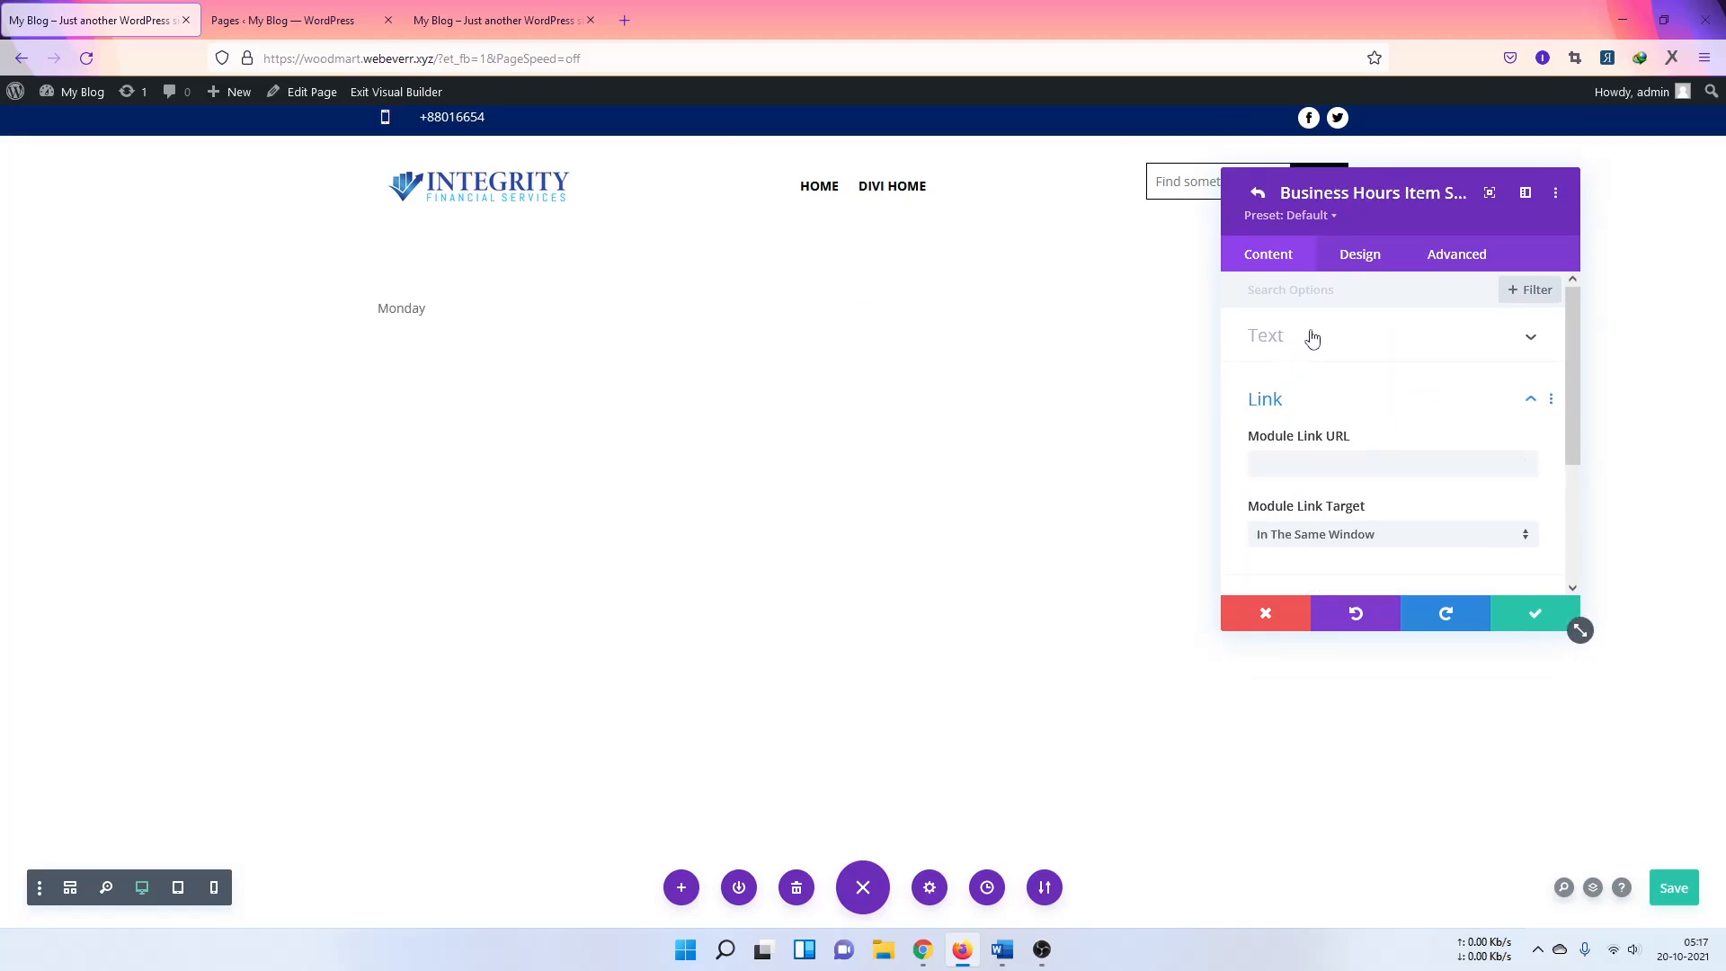
Step: Inspect the business hours item's Time and Day fields, then discard its settings and remove the Business Hours module
scroll(1352, 387, down, 2)
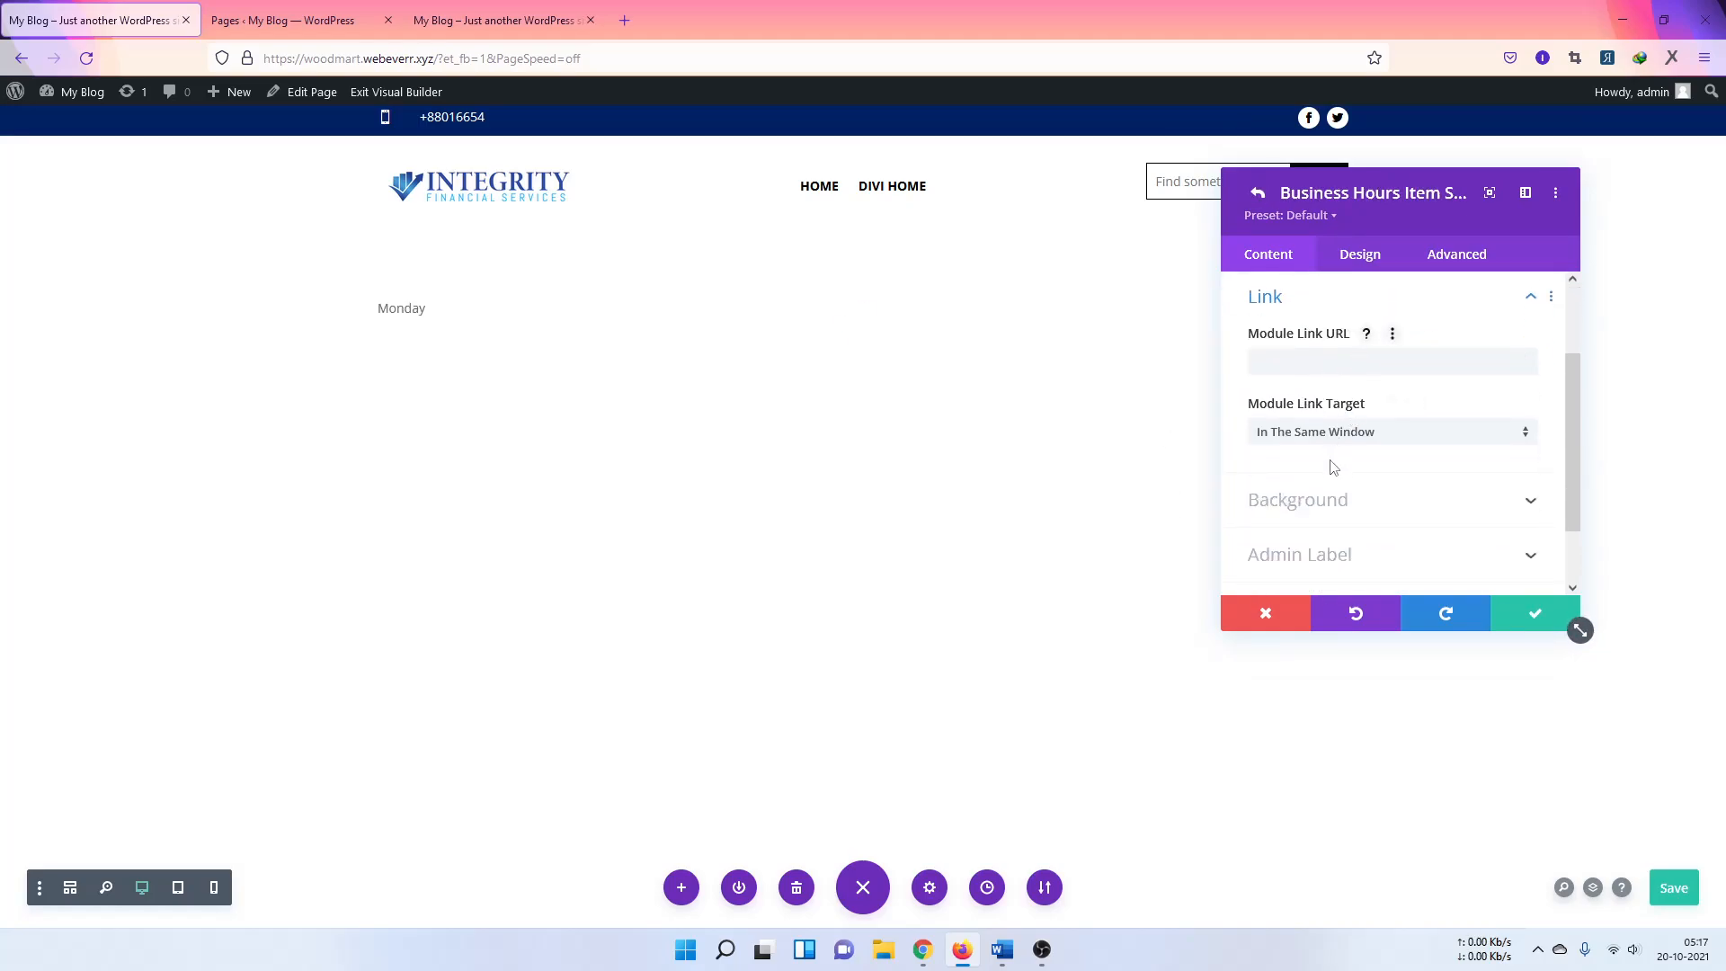
scroll(1333, 467, up, 2)
click(1318, 350)
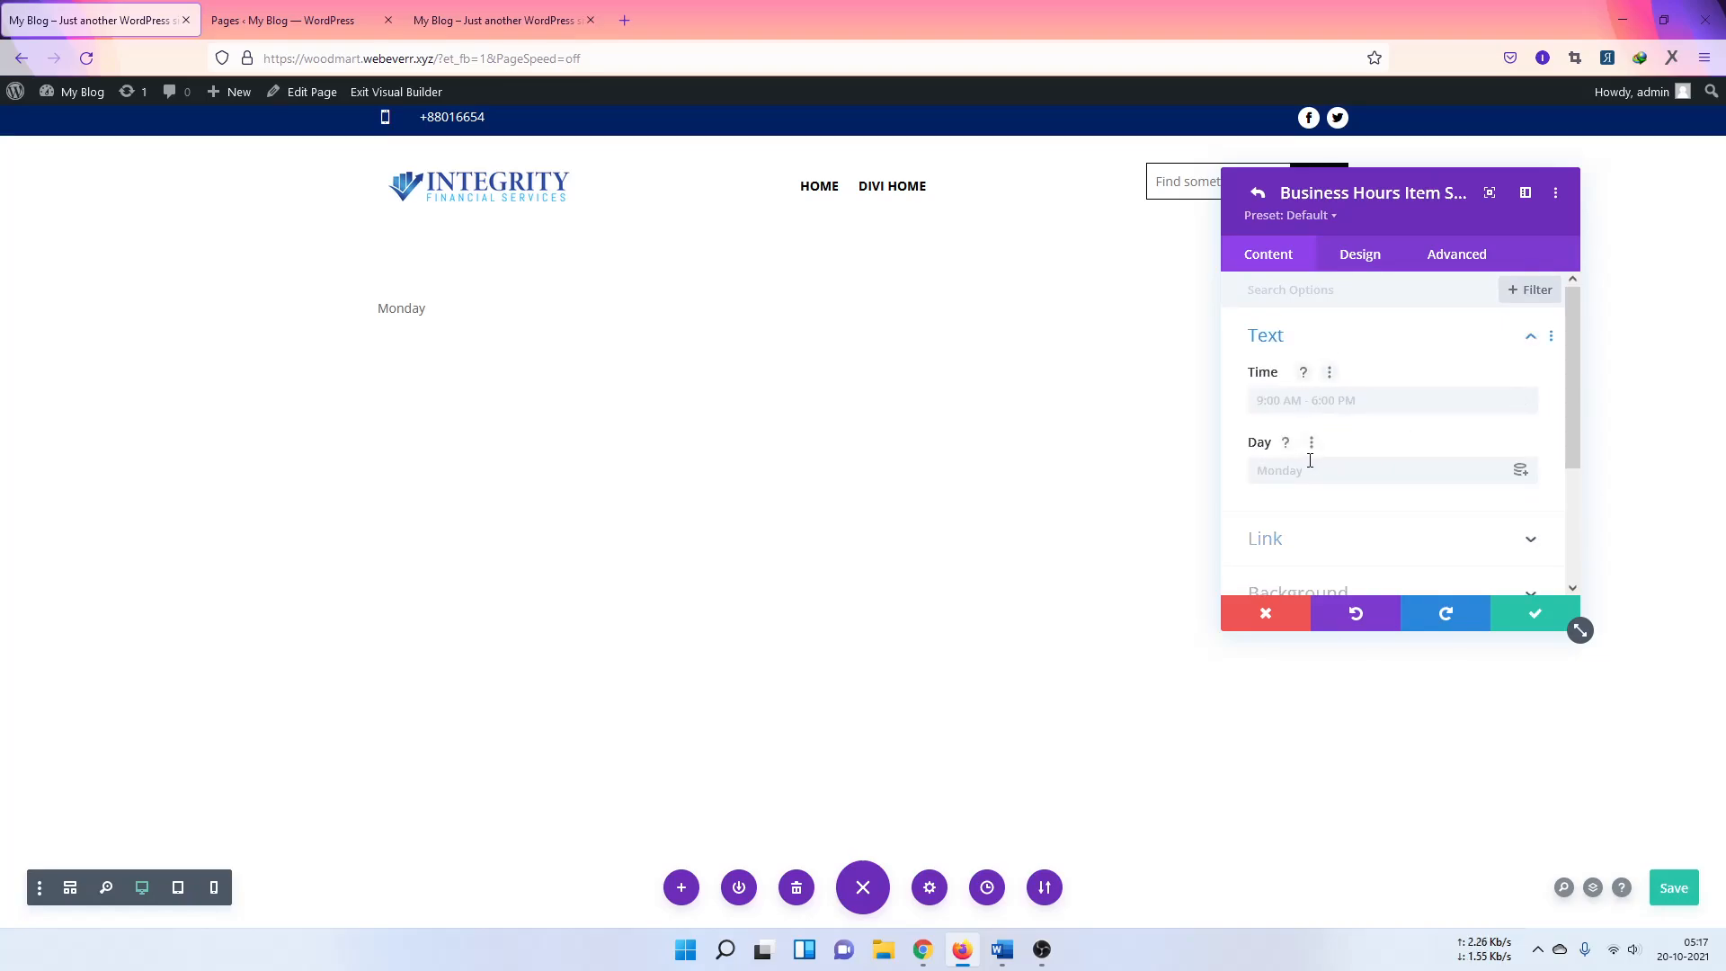
click(1280, 409)
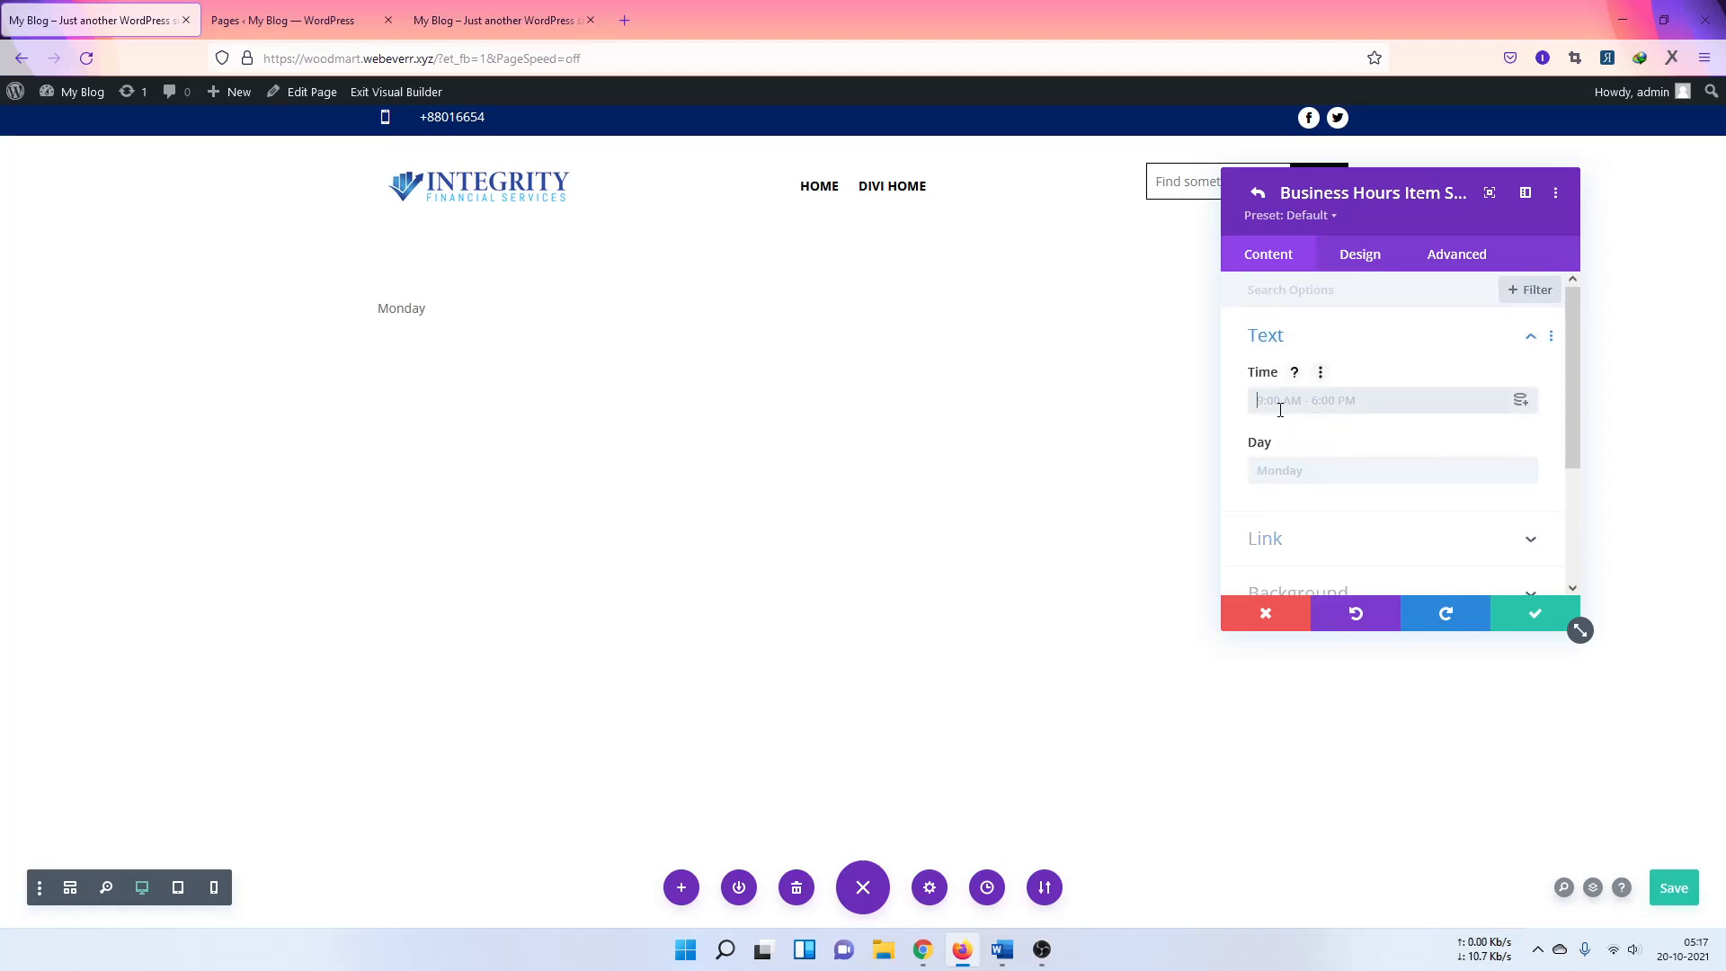
click(1233, 618)
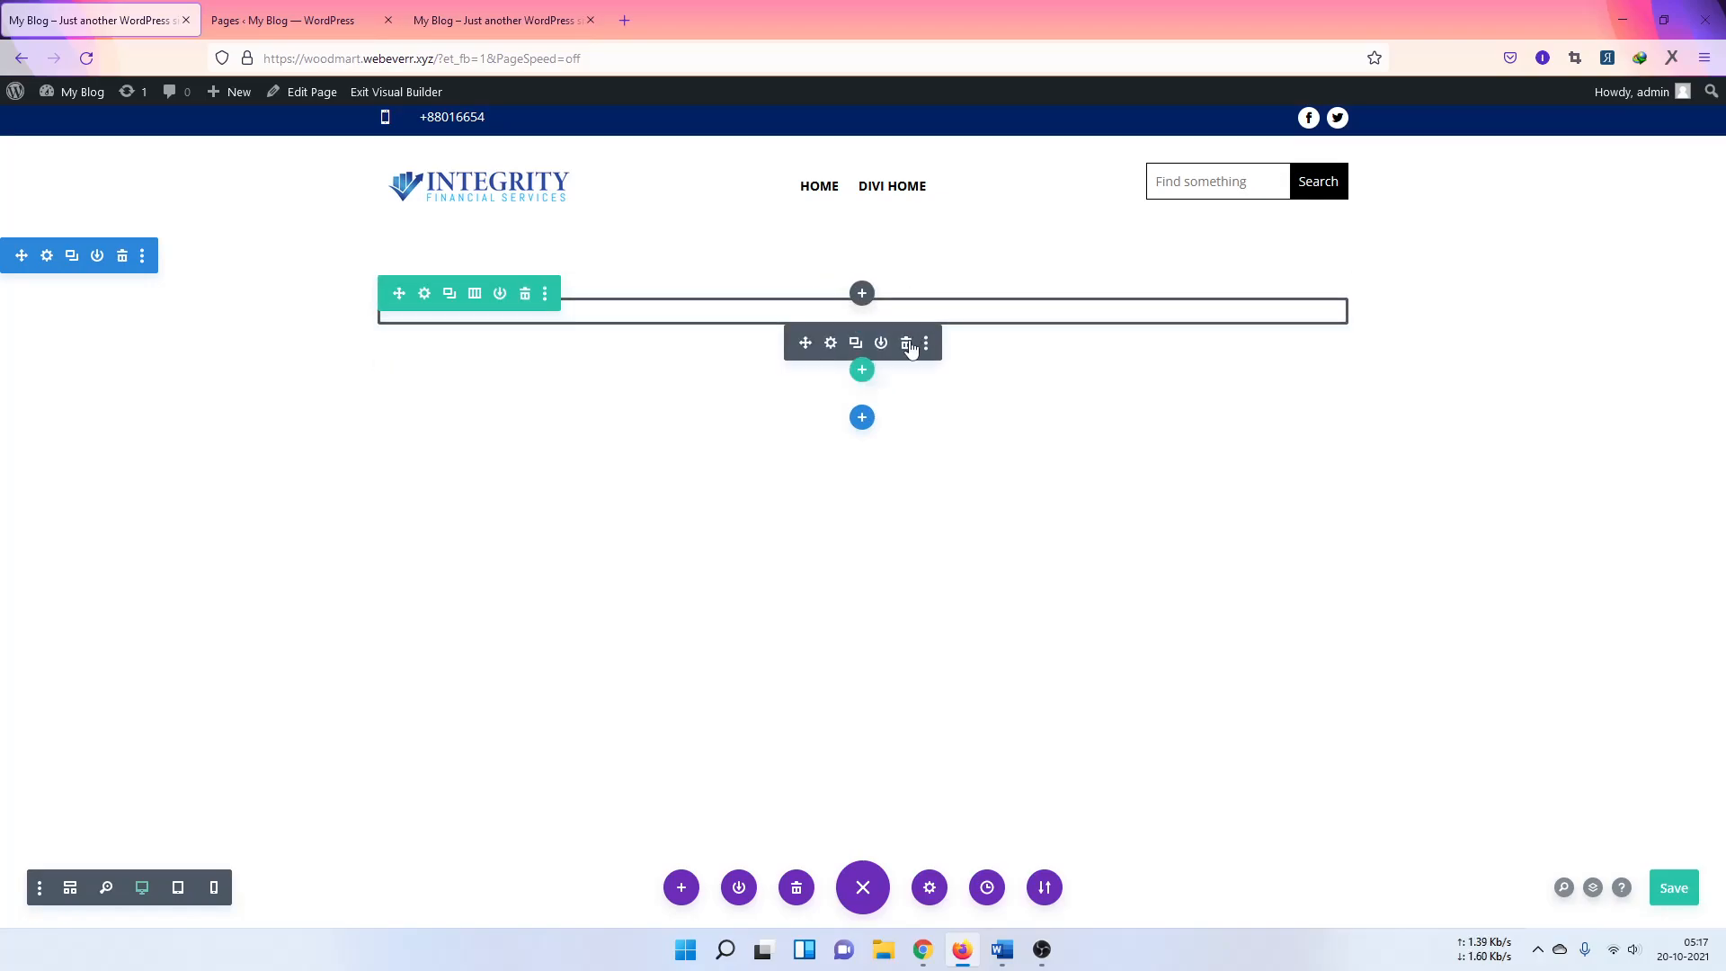
Step: Insert a Supreme Breadcrumbs module in the empty row
click(864, 321)
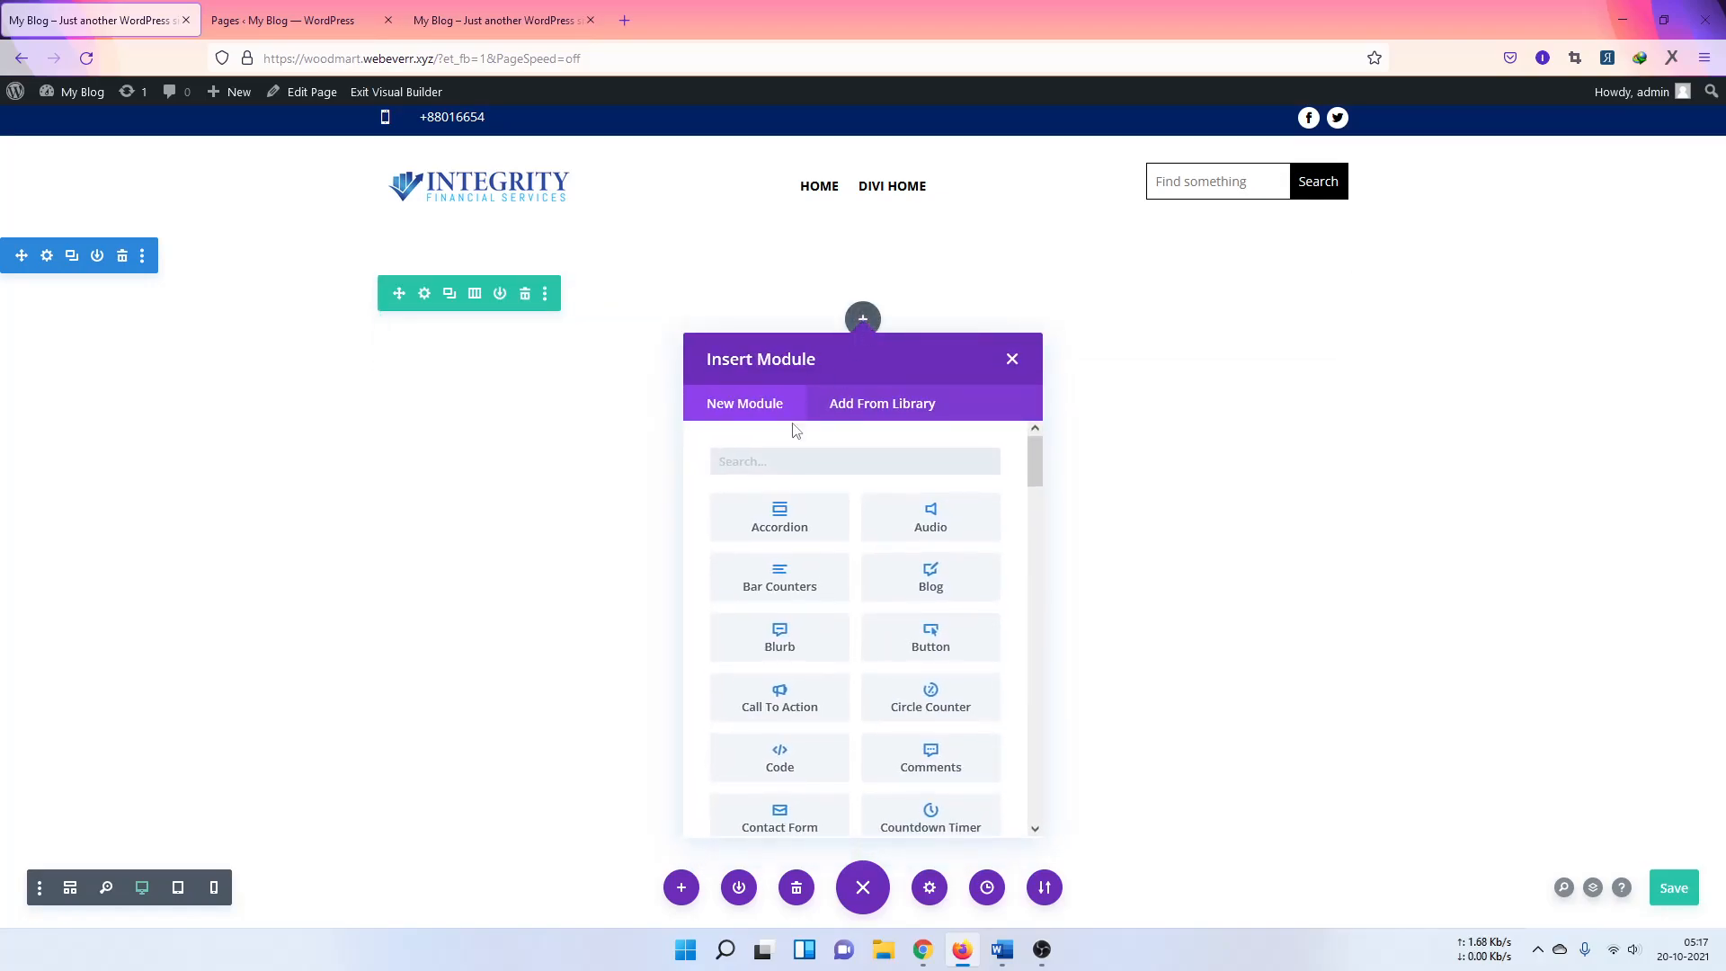
scroll(890, 593, down, 10)
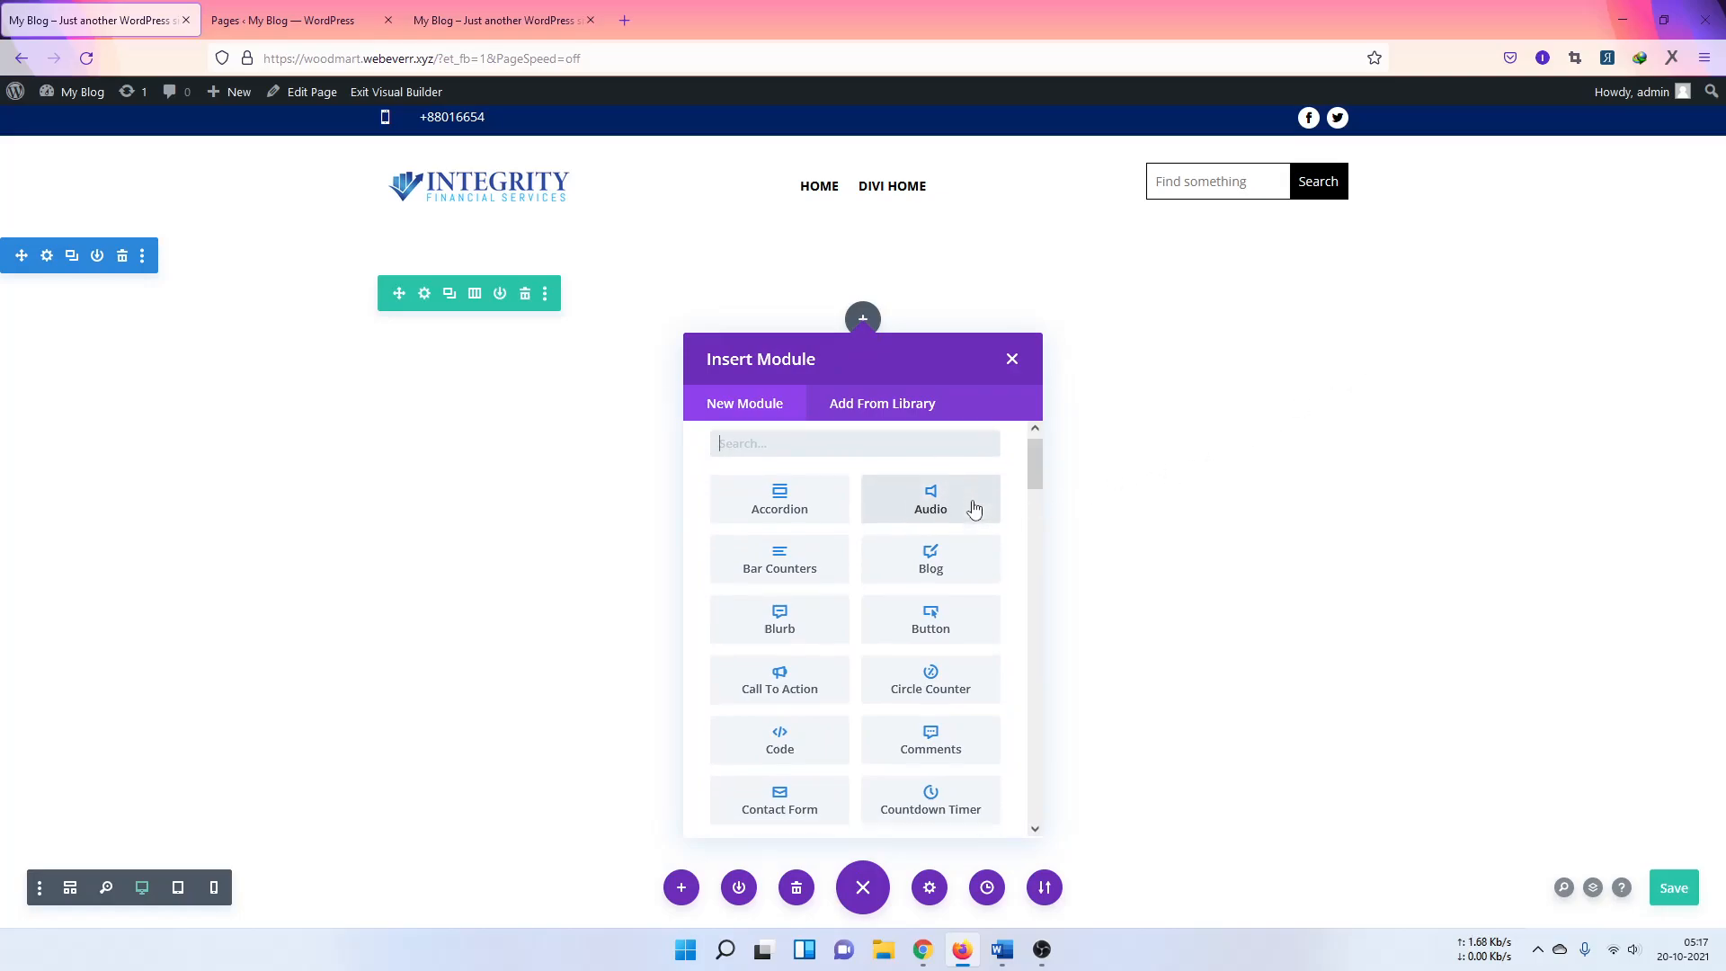
scroll(885, 595, up, 3)
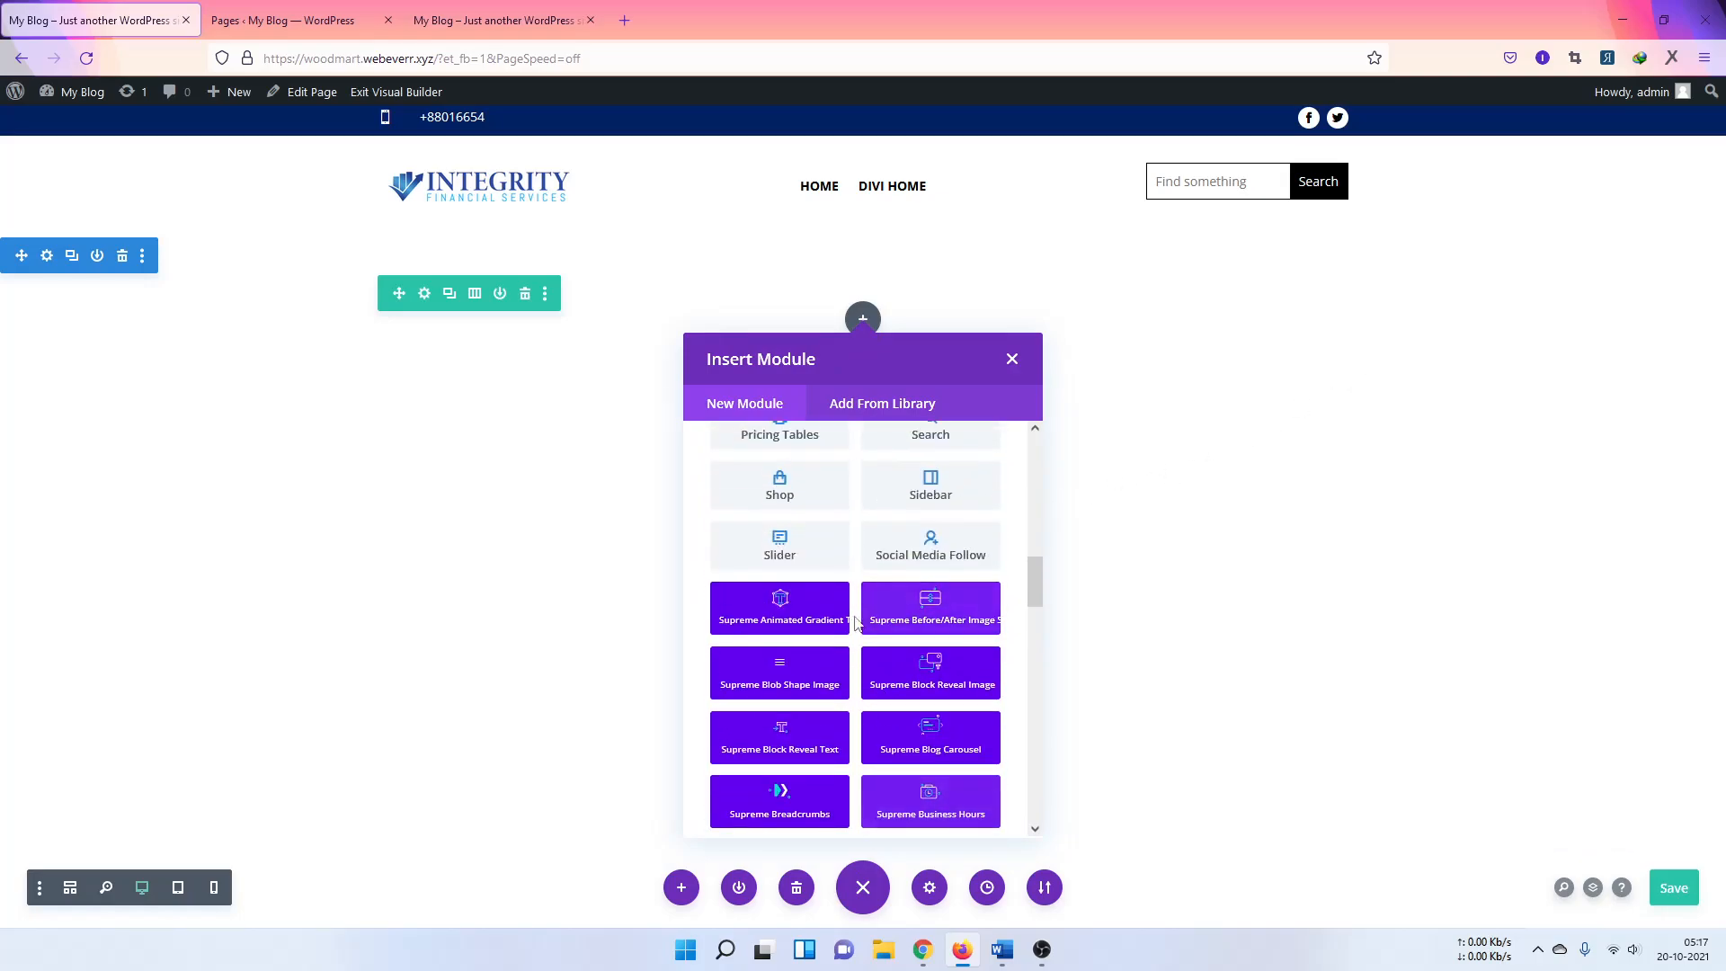
scroll(777, 728, down, 2)
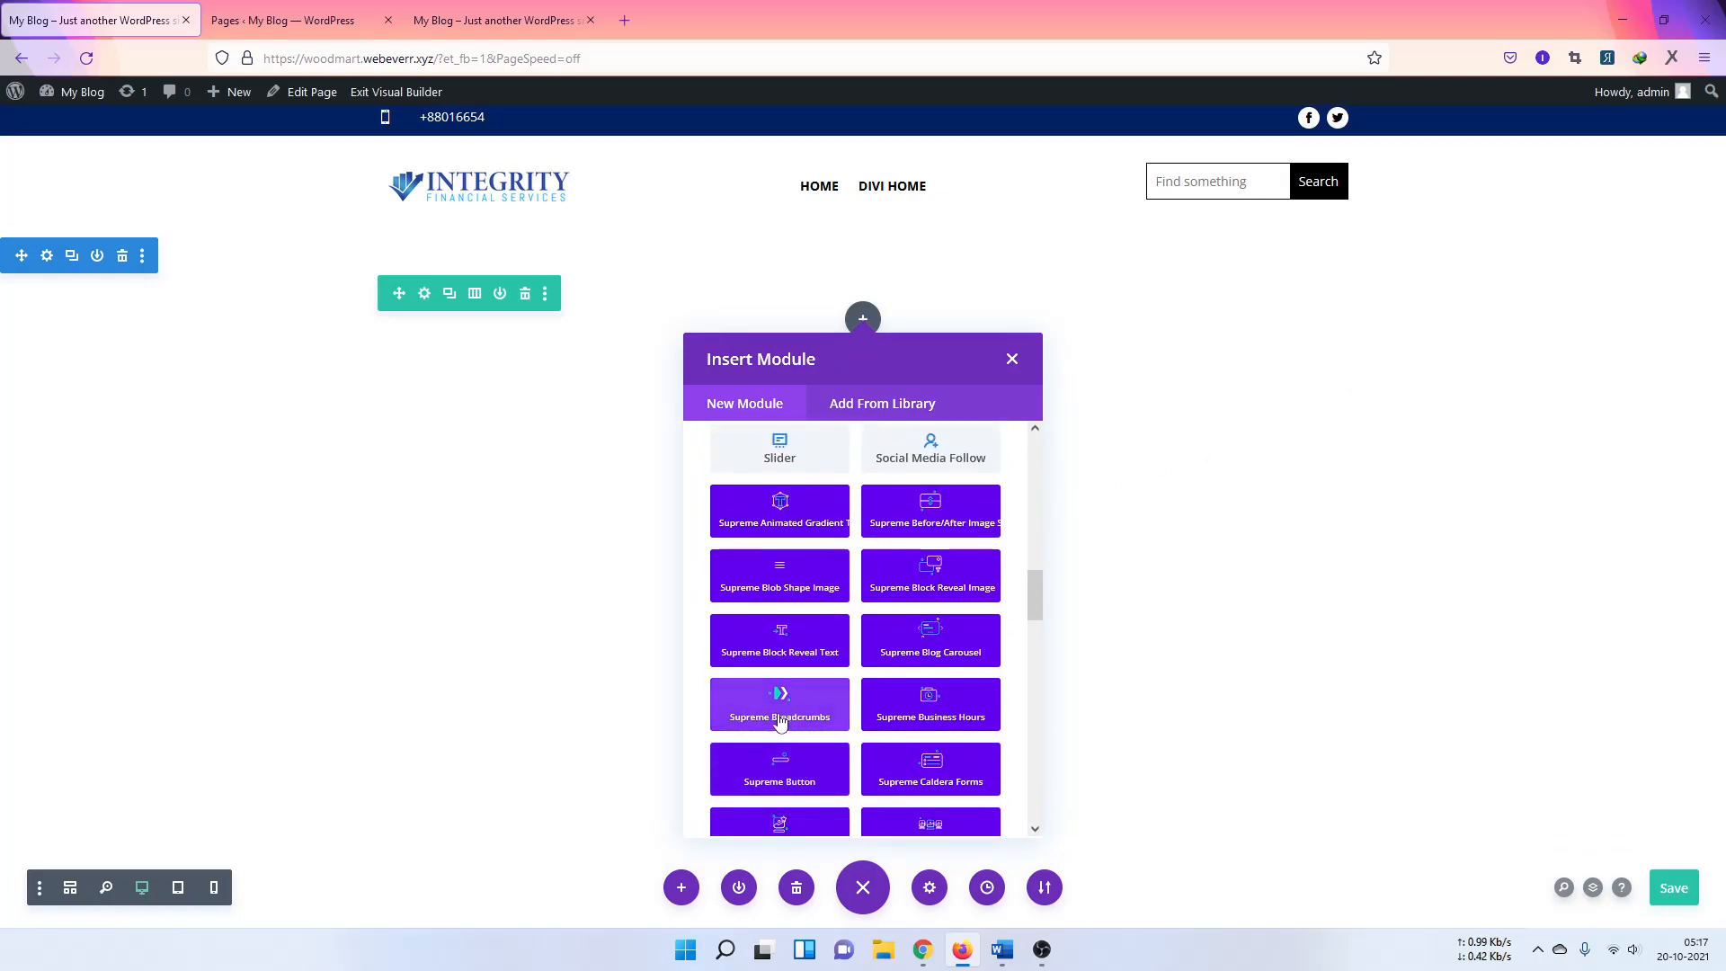
click(772, 712)
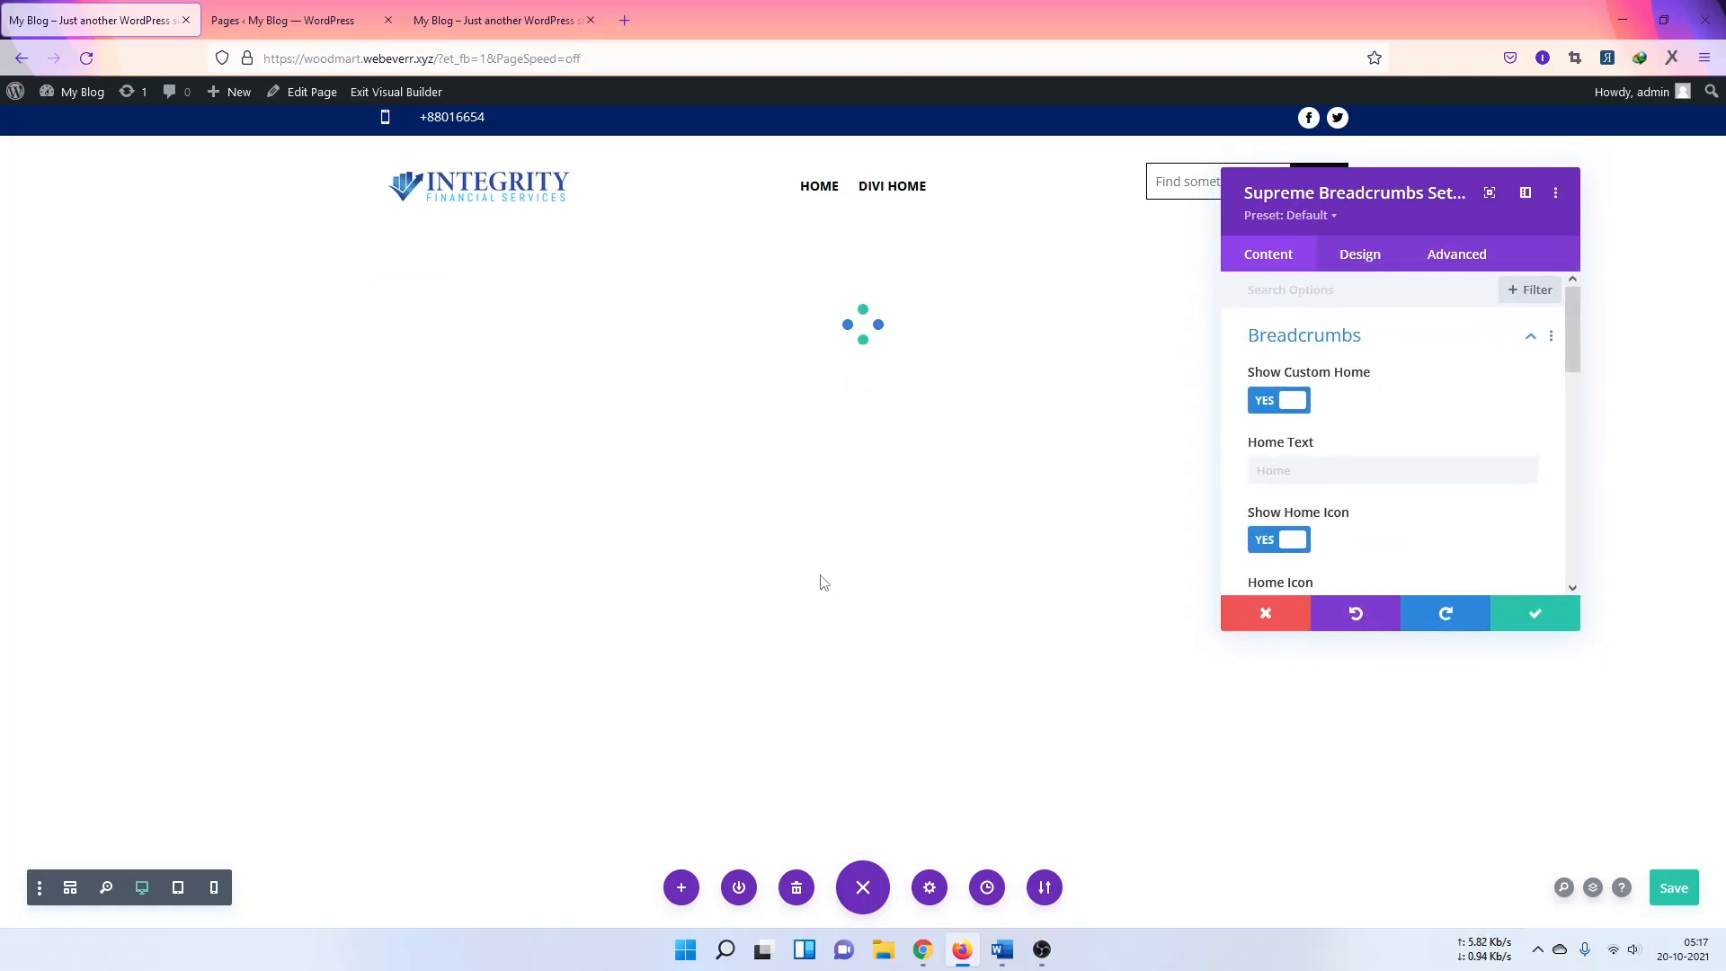
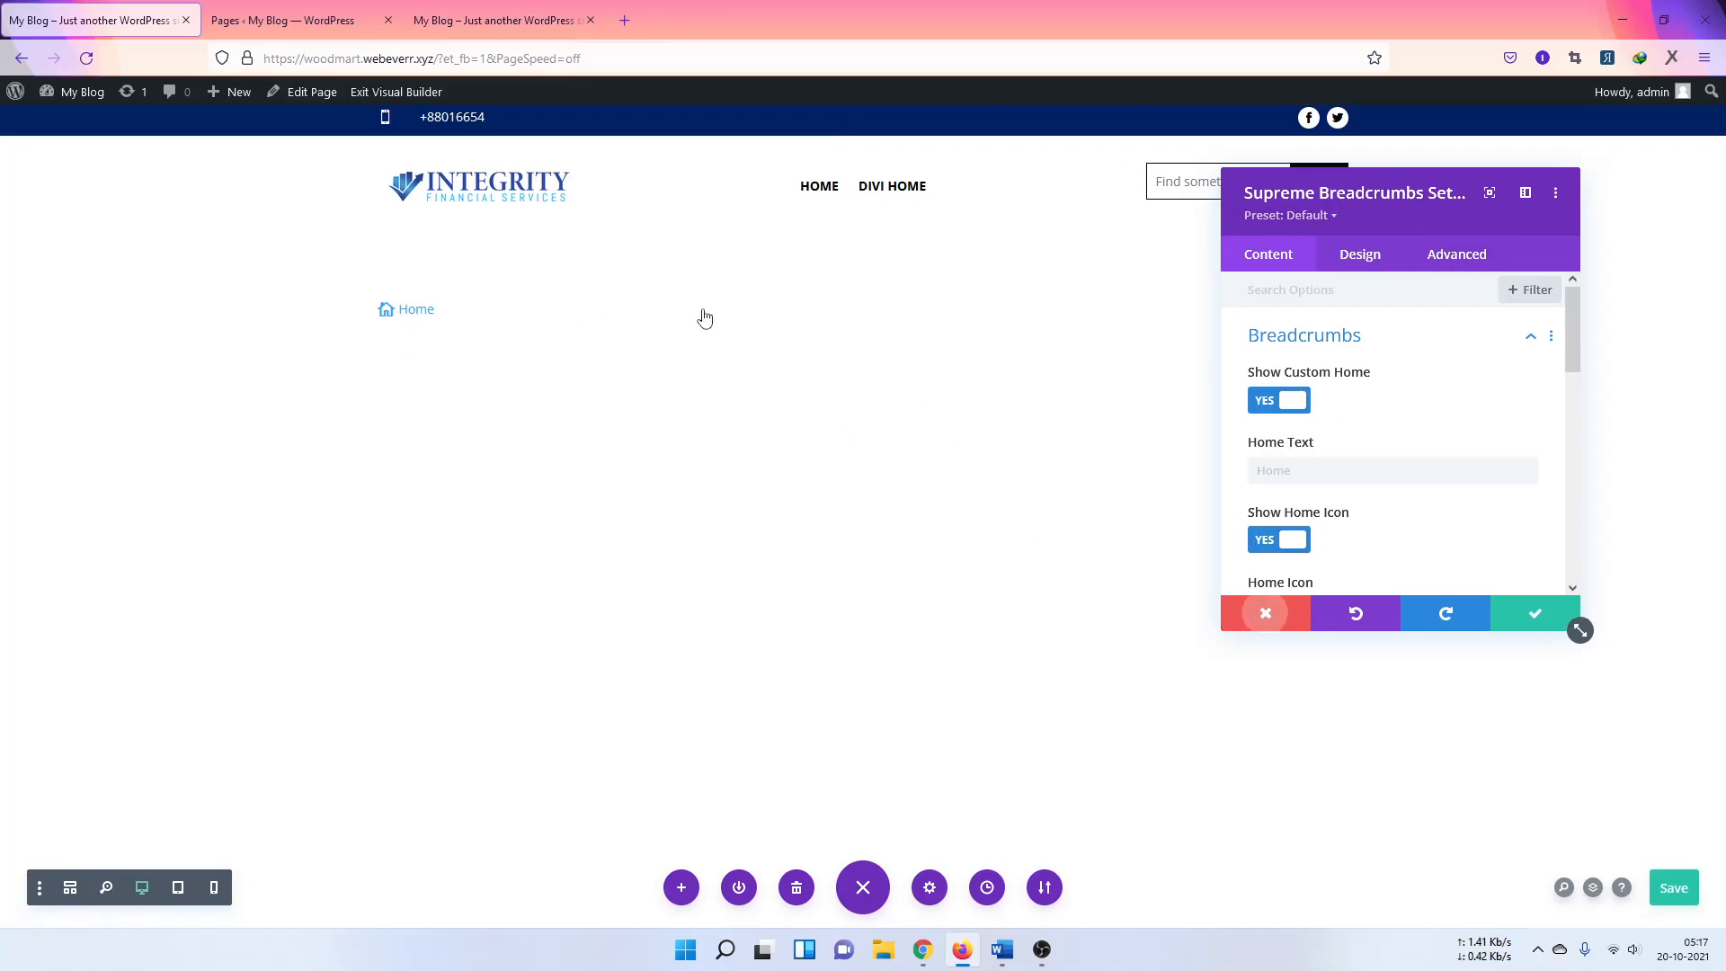
Step: Close the Supreme Breadcrumbs settings and delete the Breadcrumbs module from the row
click(1575, 622)
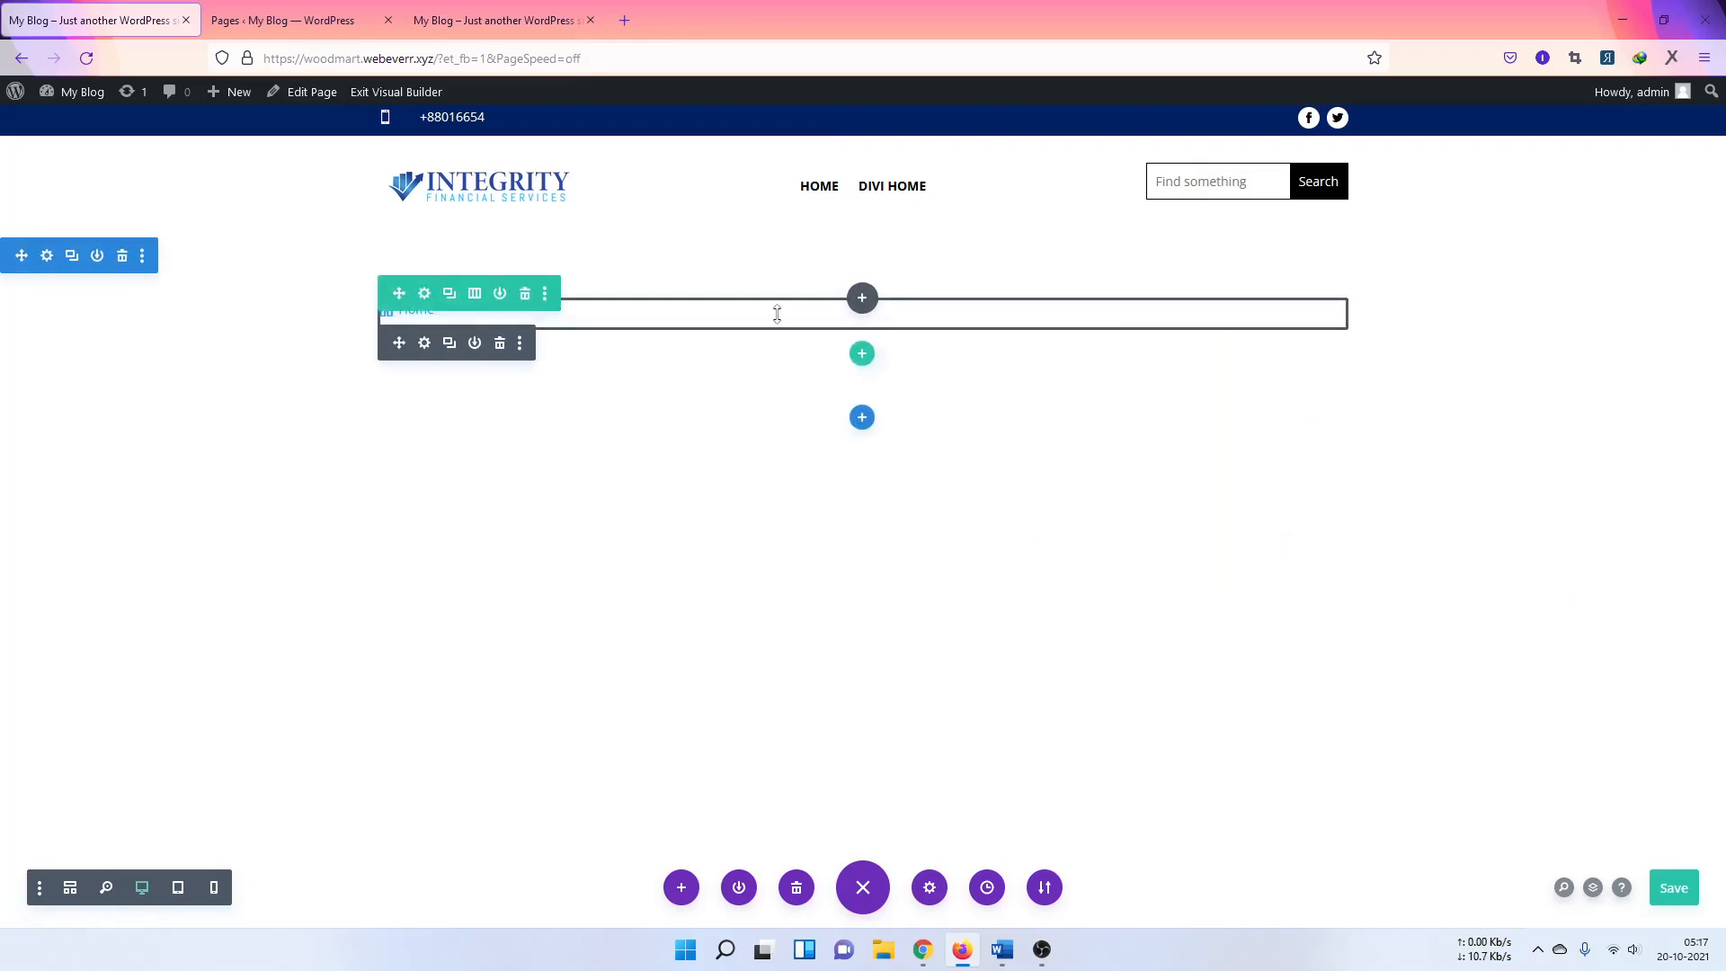
right_click(861, 314)
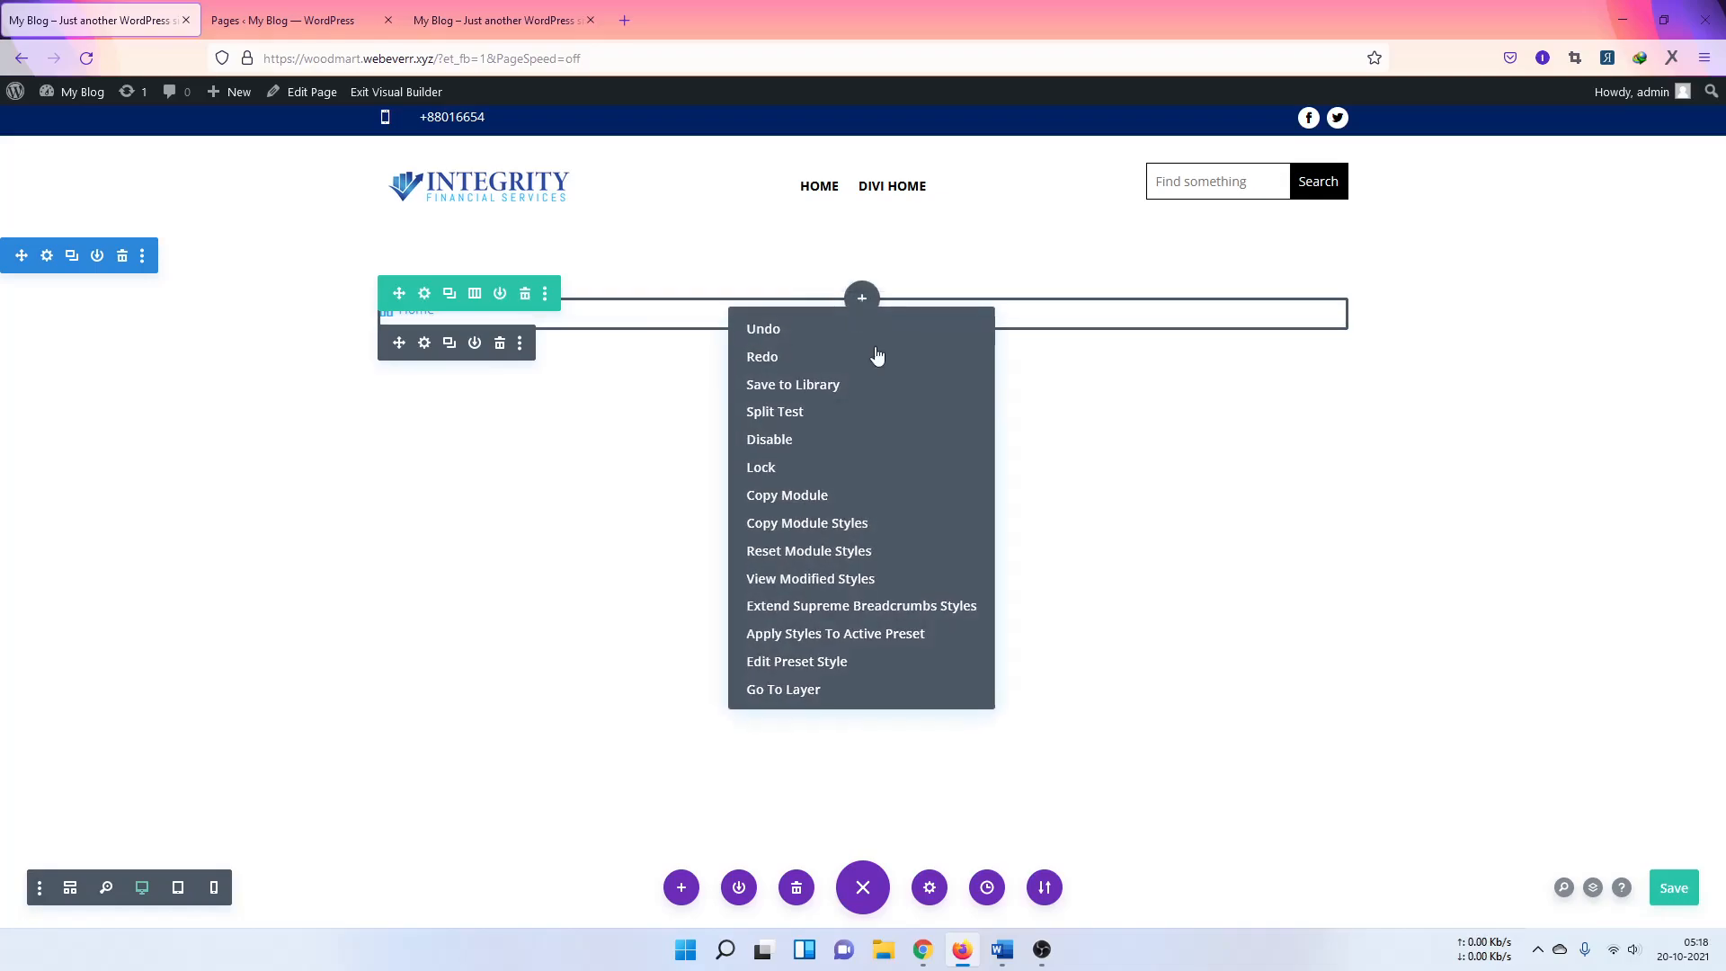
click(1043, 310)
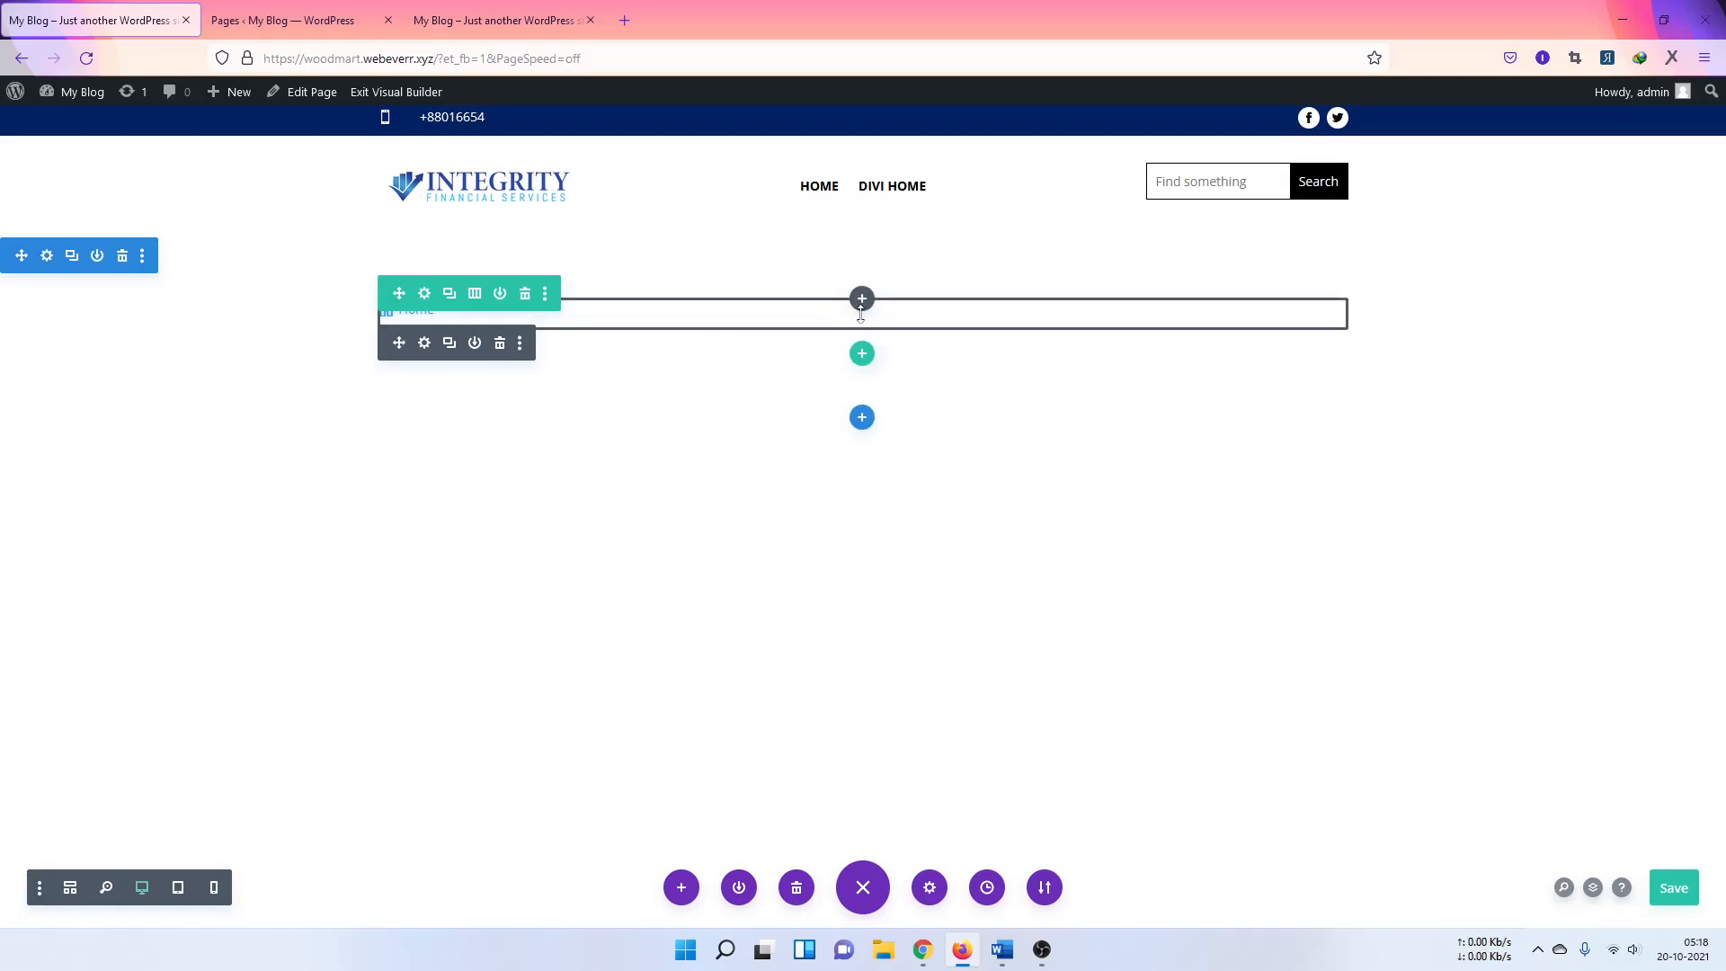
click(500, 342)
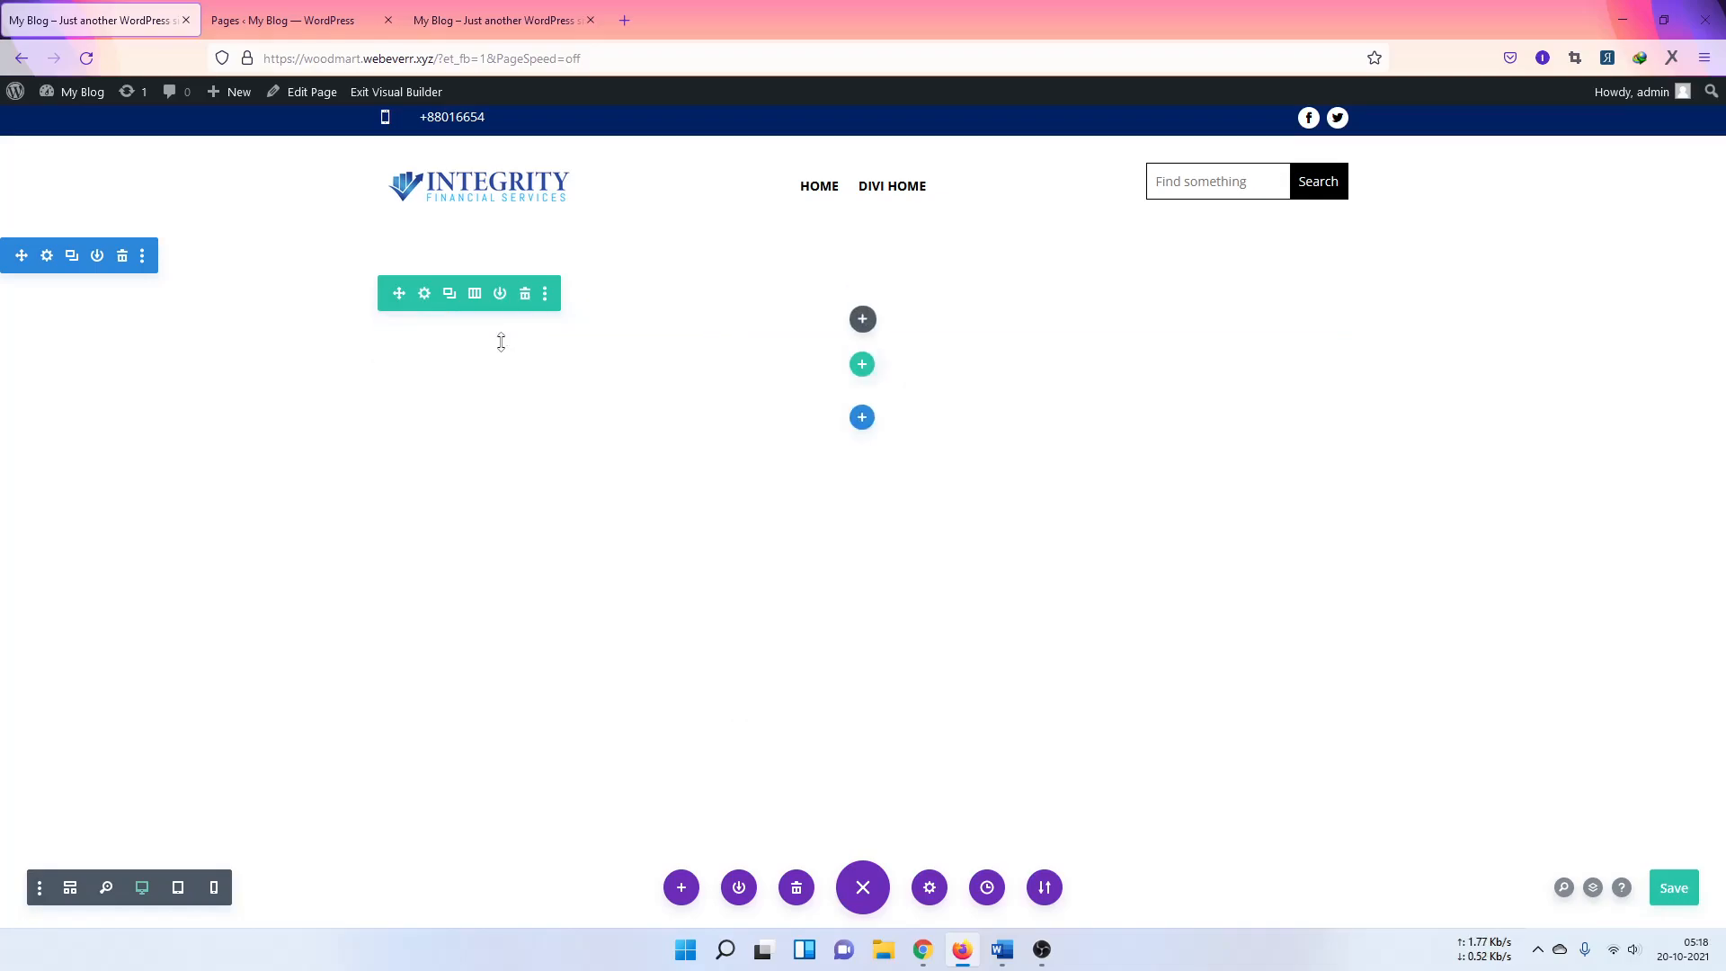
Step: Insert a Supreme Button module in the empty row
click(862, 319)
scroll(809, 551, down, 10)
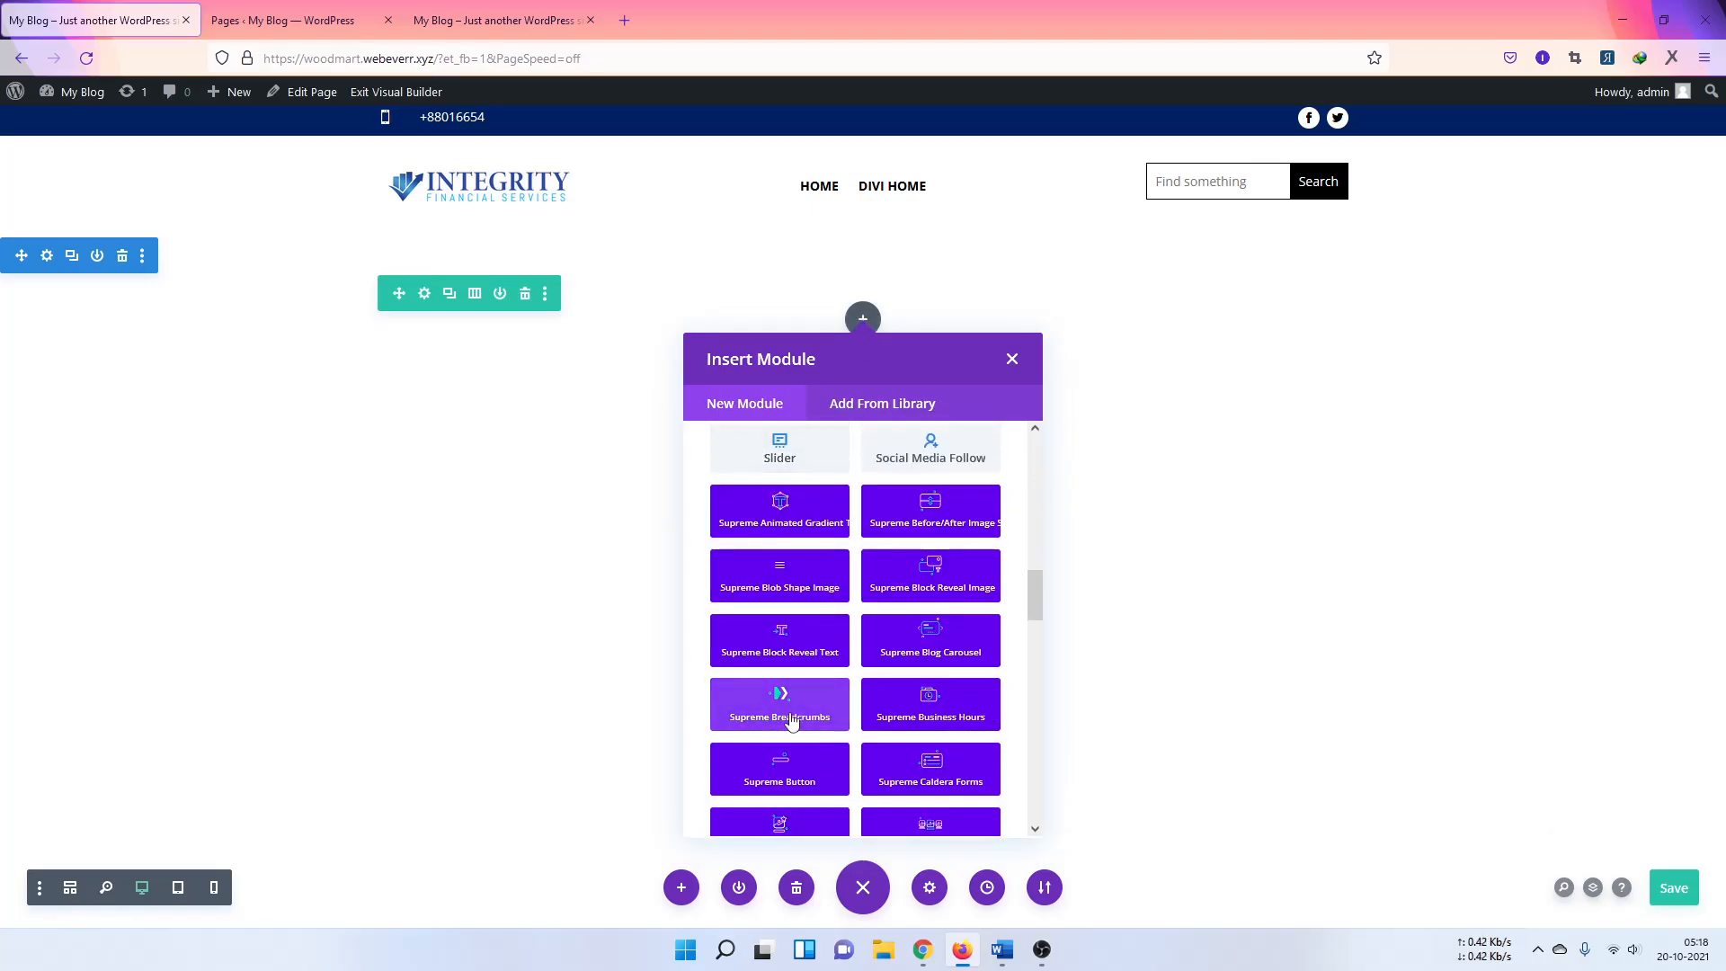
scroll(796, 719, down, 4)
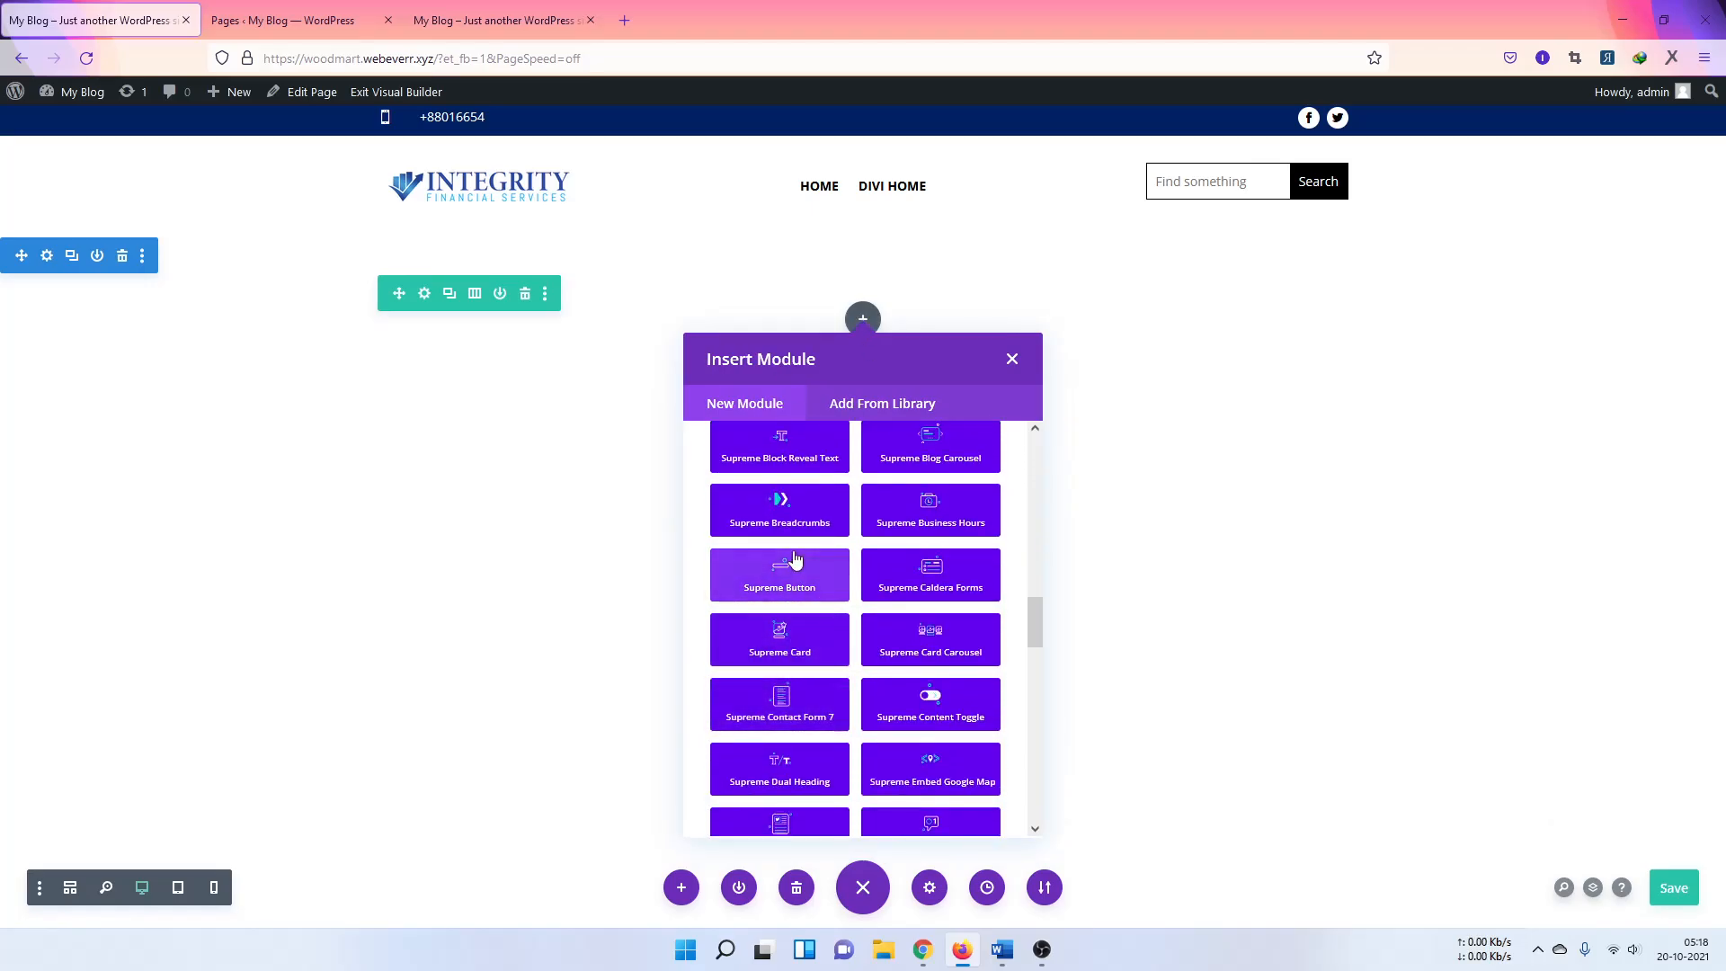
click(790, 571)
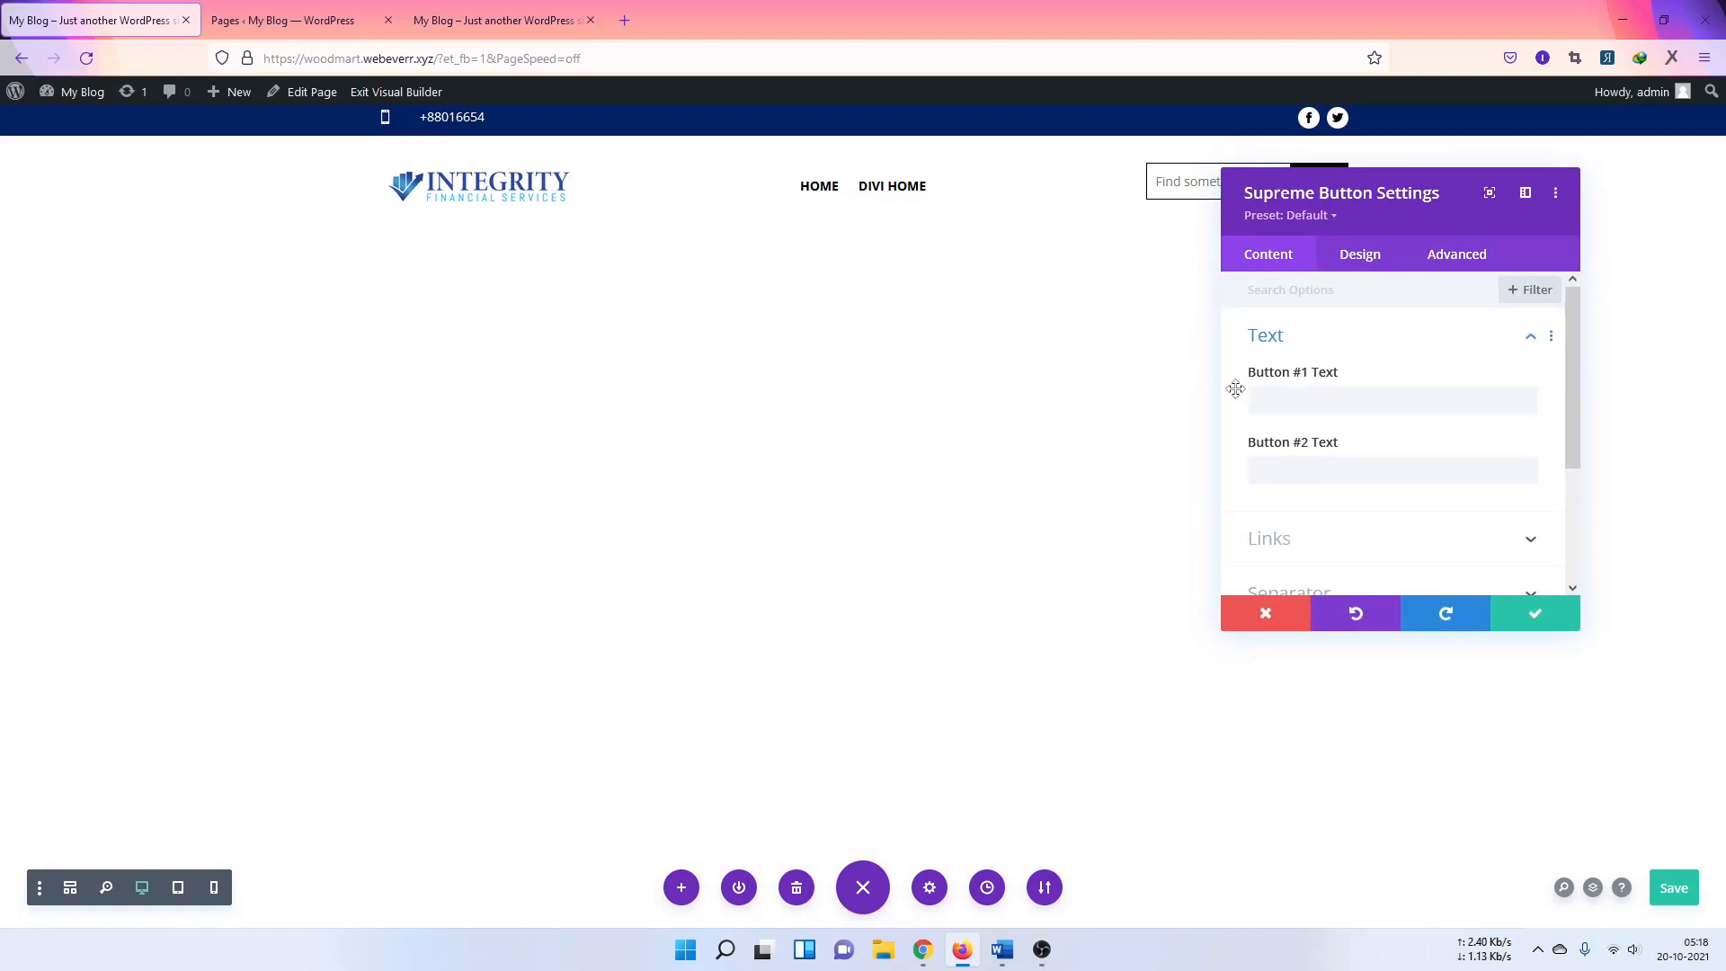
Step: Set the Button #1 text to "Shop now" and the Button #2 text to "Read more"
click(1309, 405)
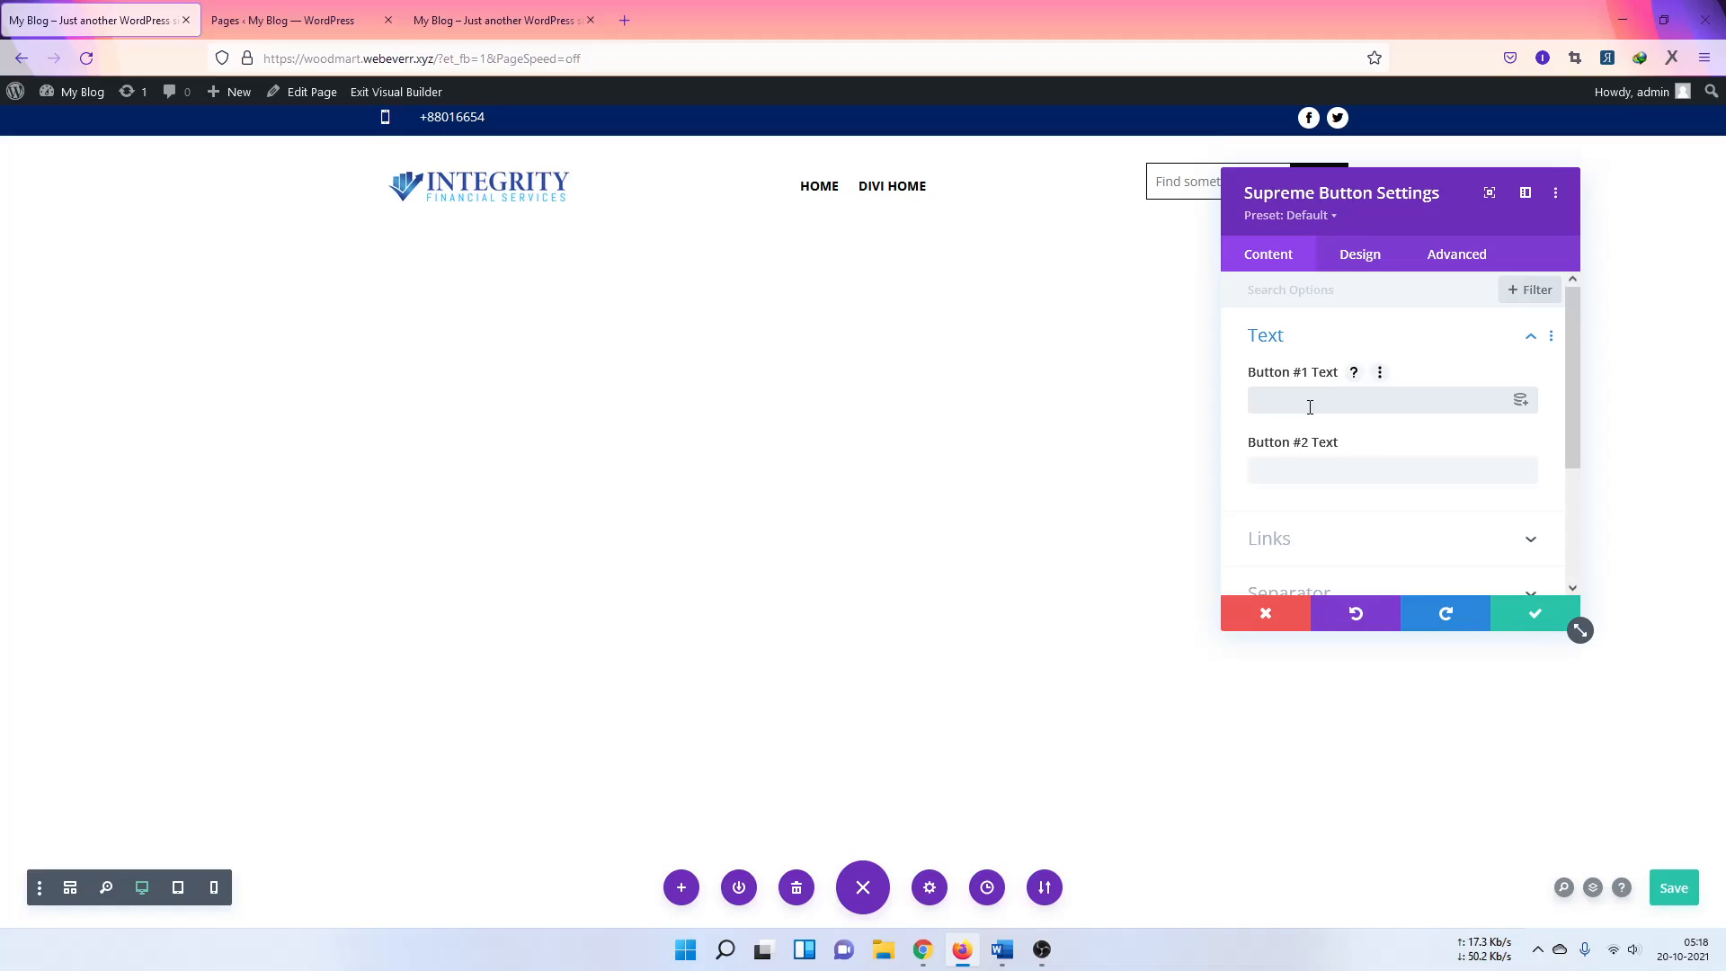
text(Sho)
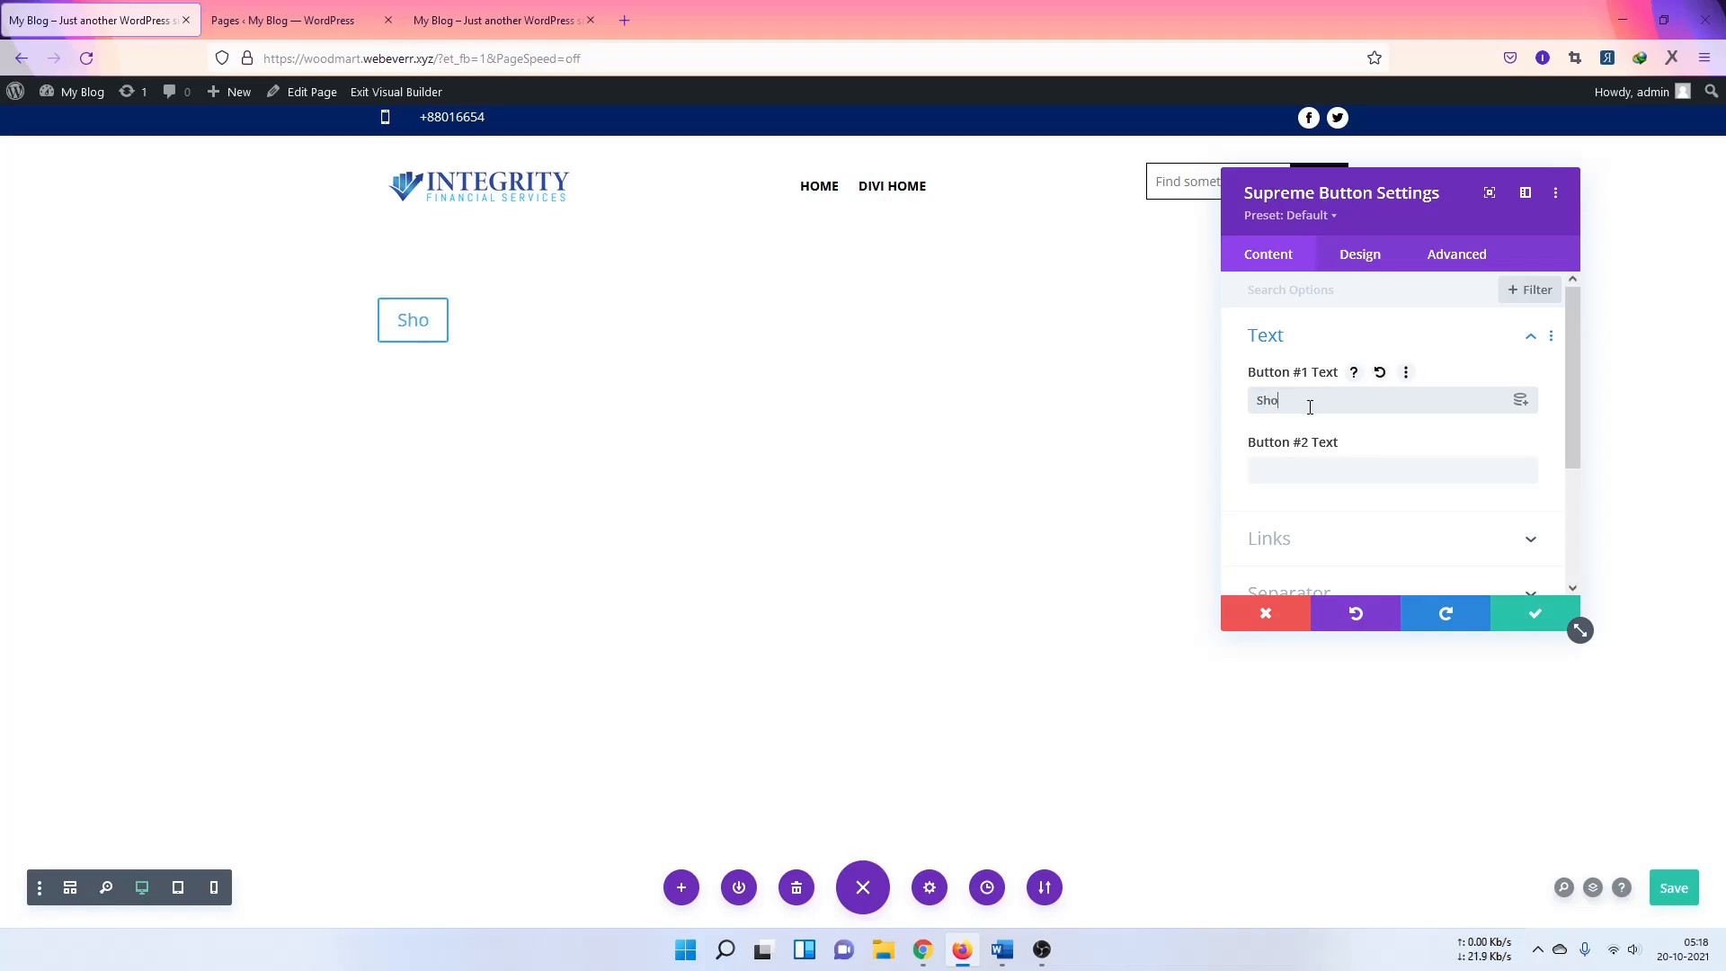
text(p now)
click(1311, 467)
text(Rea)
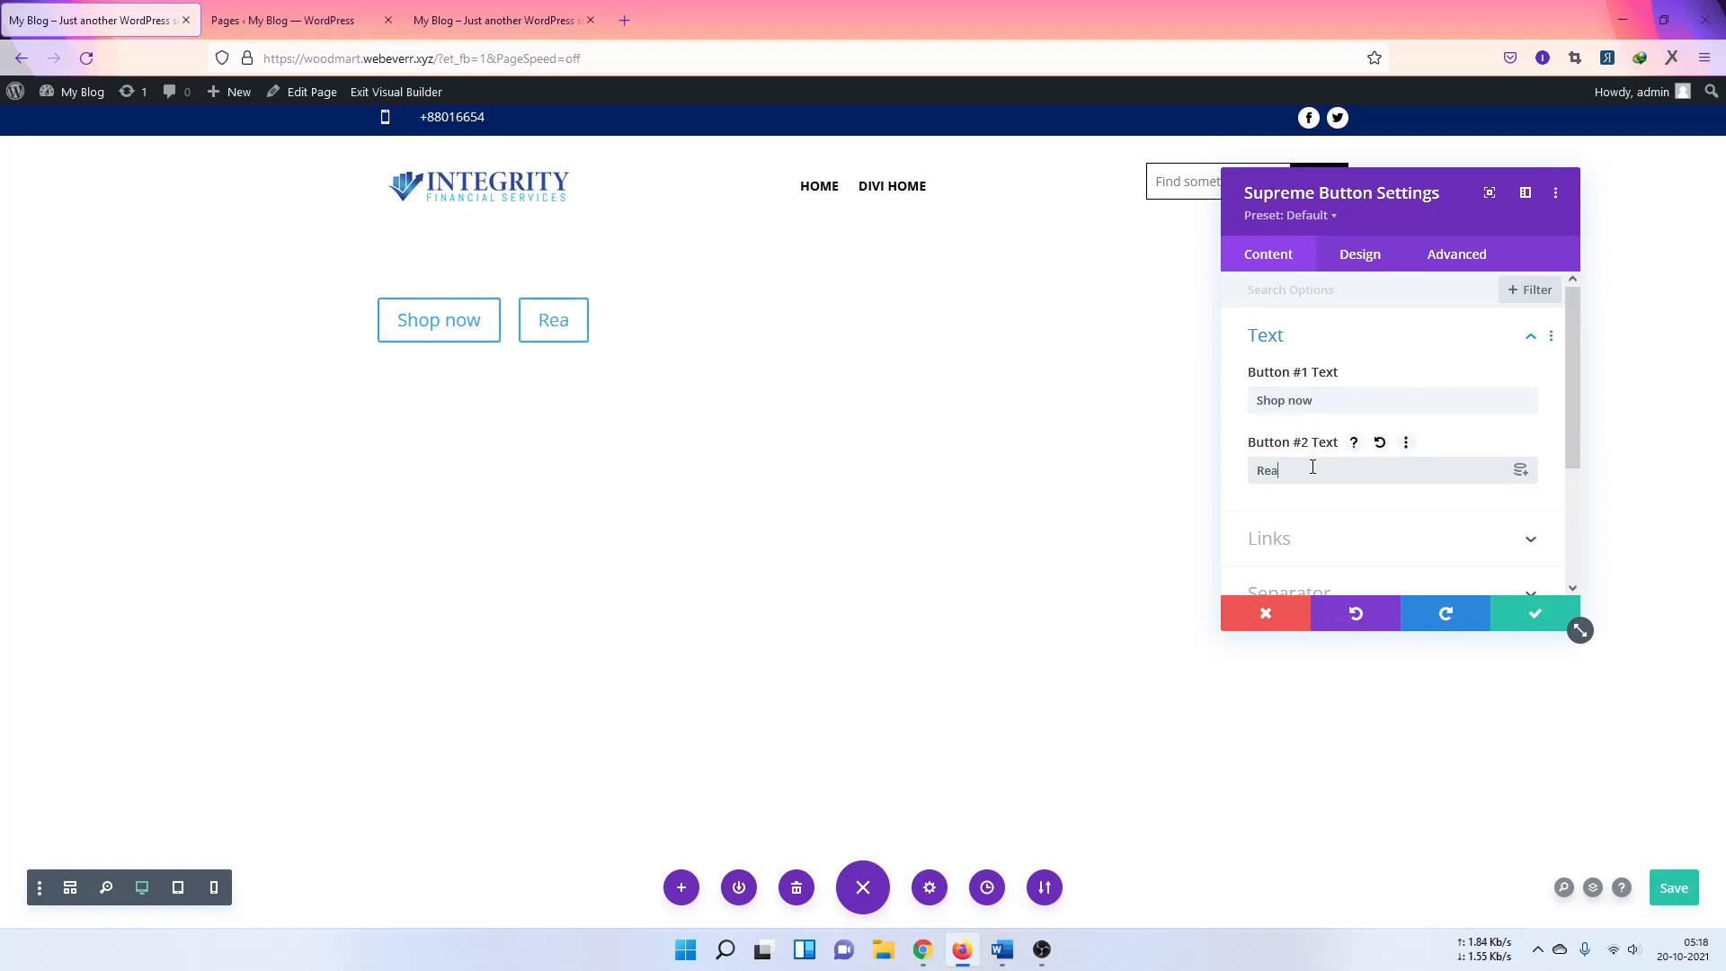
text(d more)
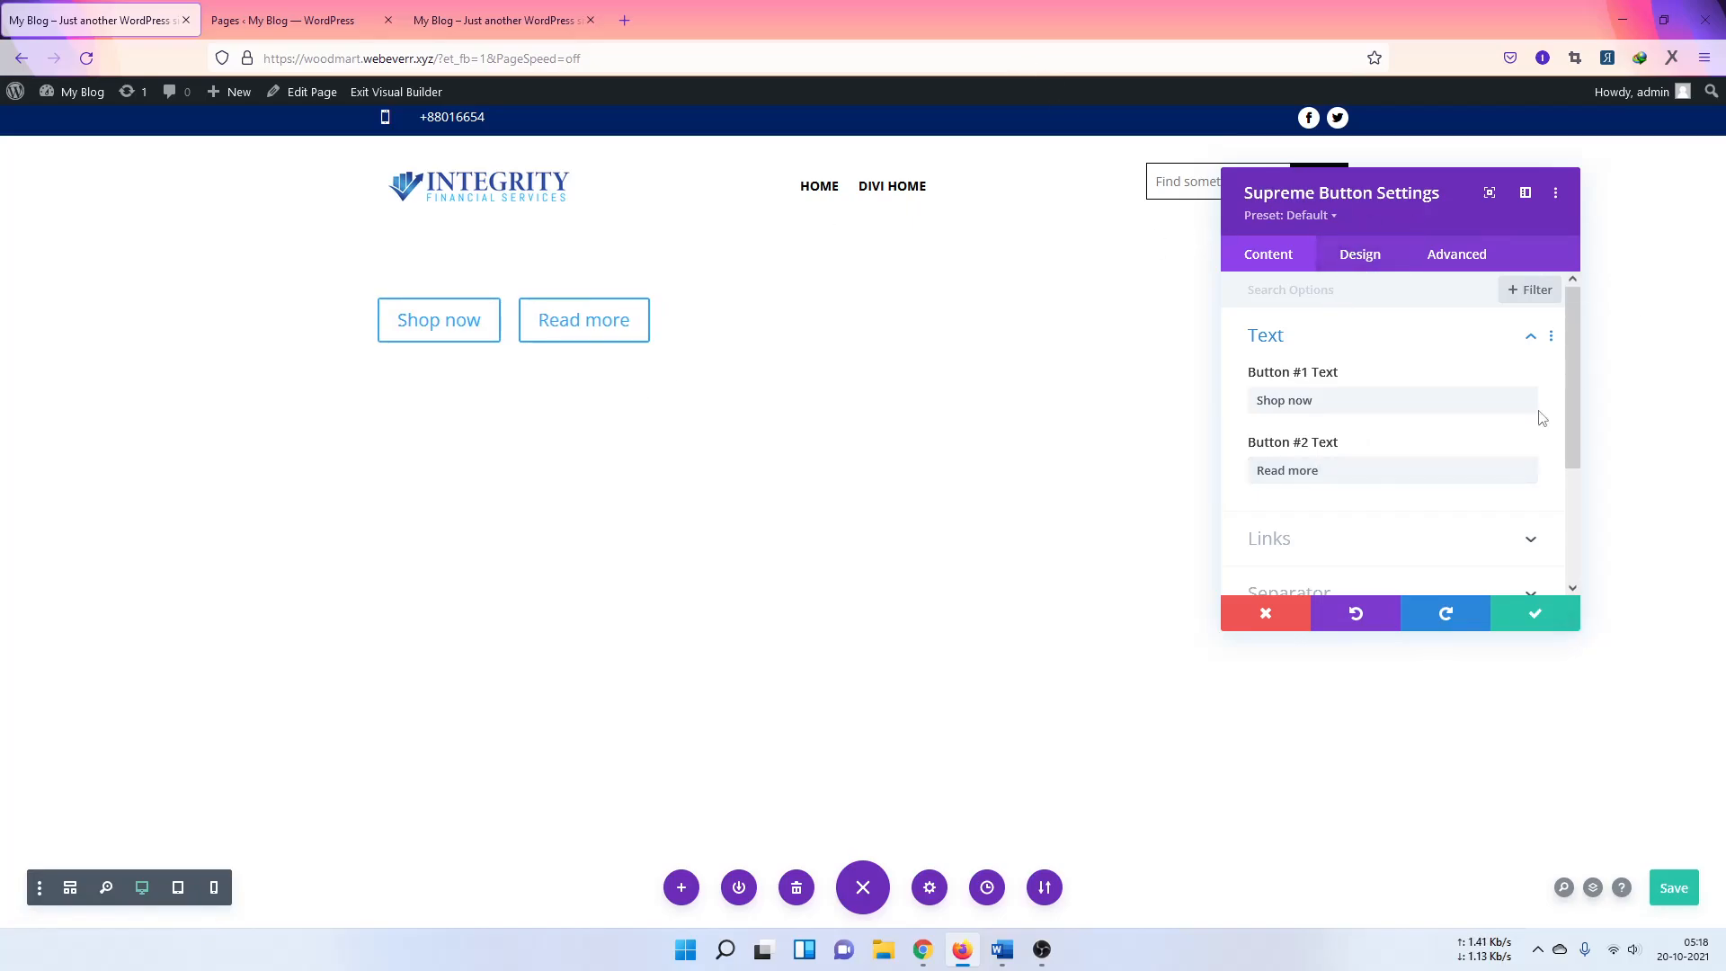
Step: Examine the Supreme Button's Alignment and Lightbox design options, and discard the module's settings
scroll(1519, 441, down, 2)
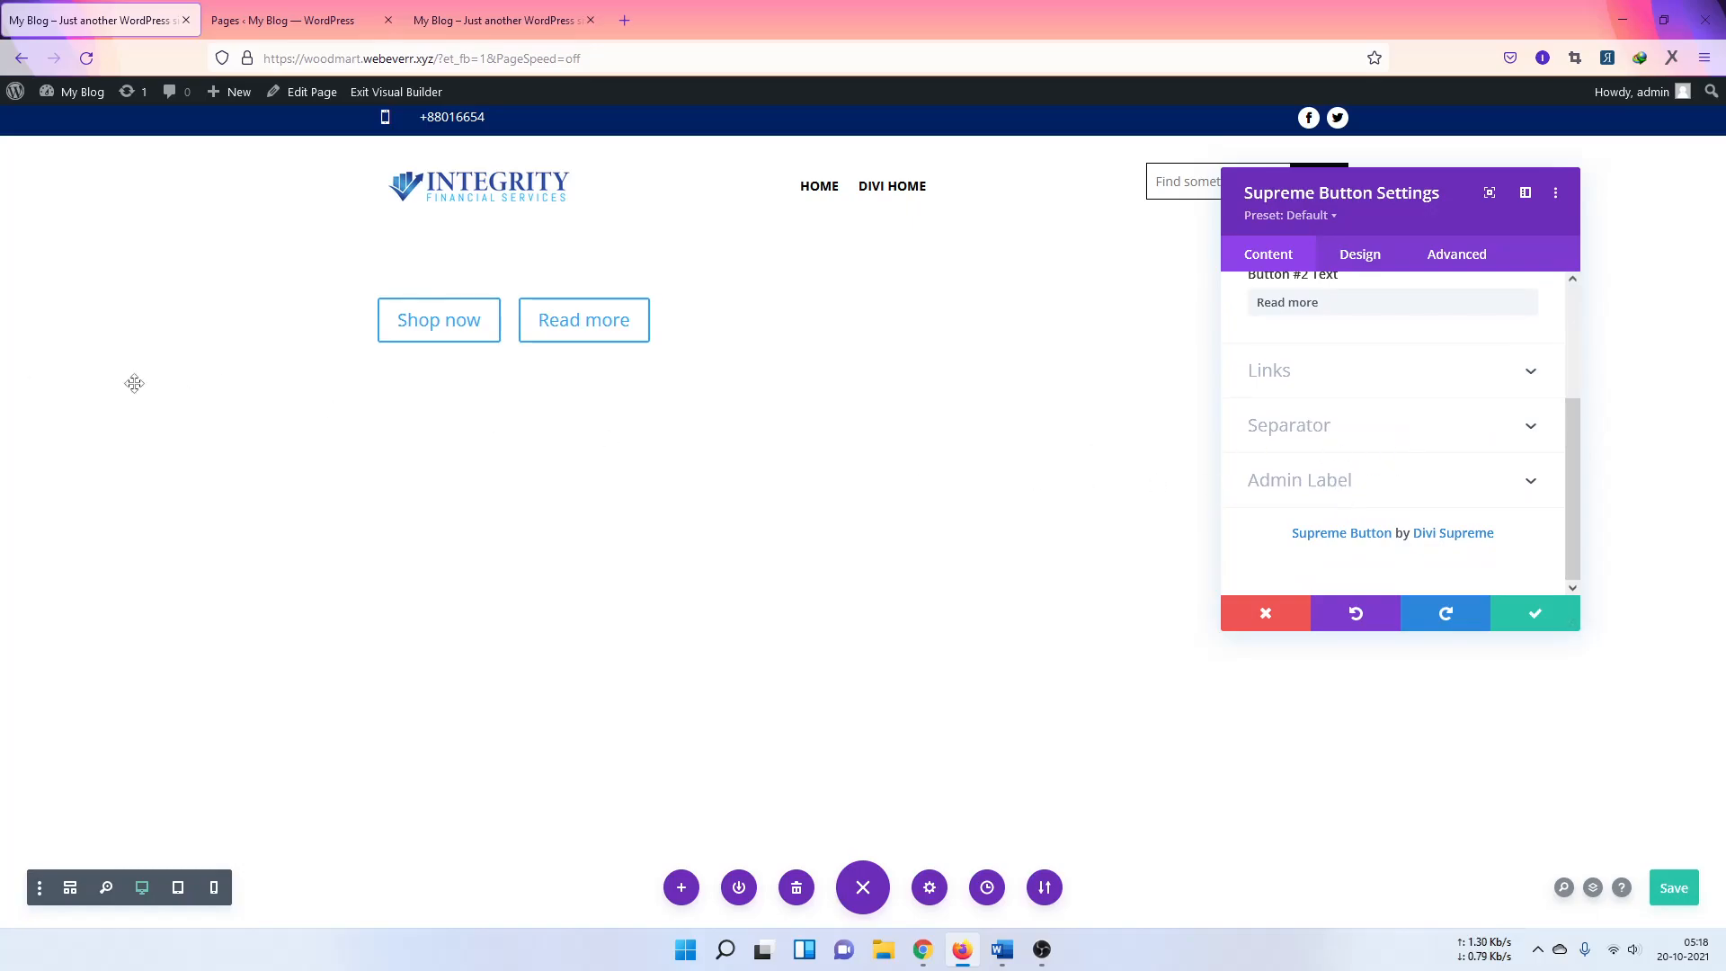
click(1358, 254)
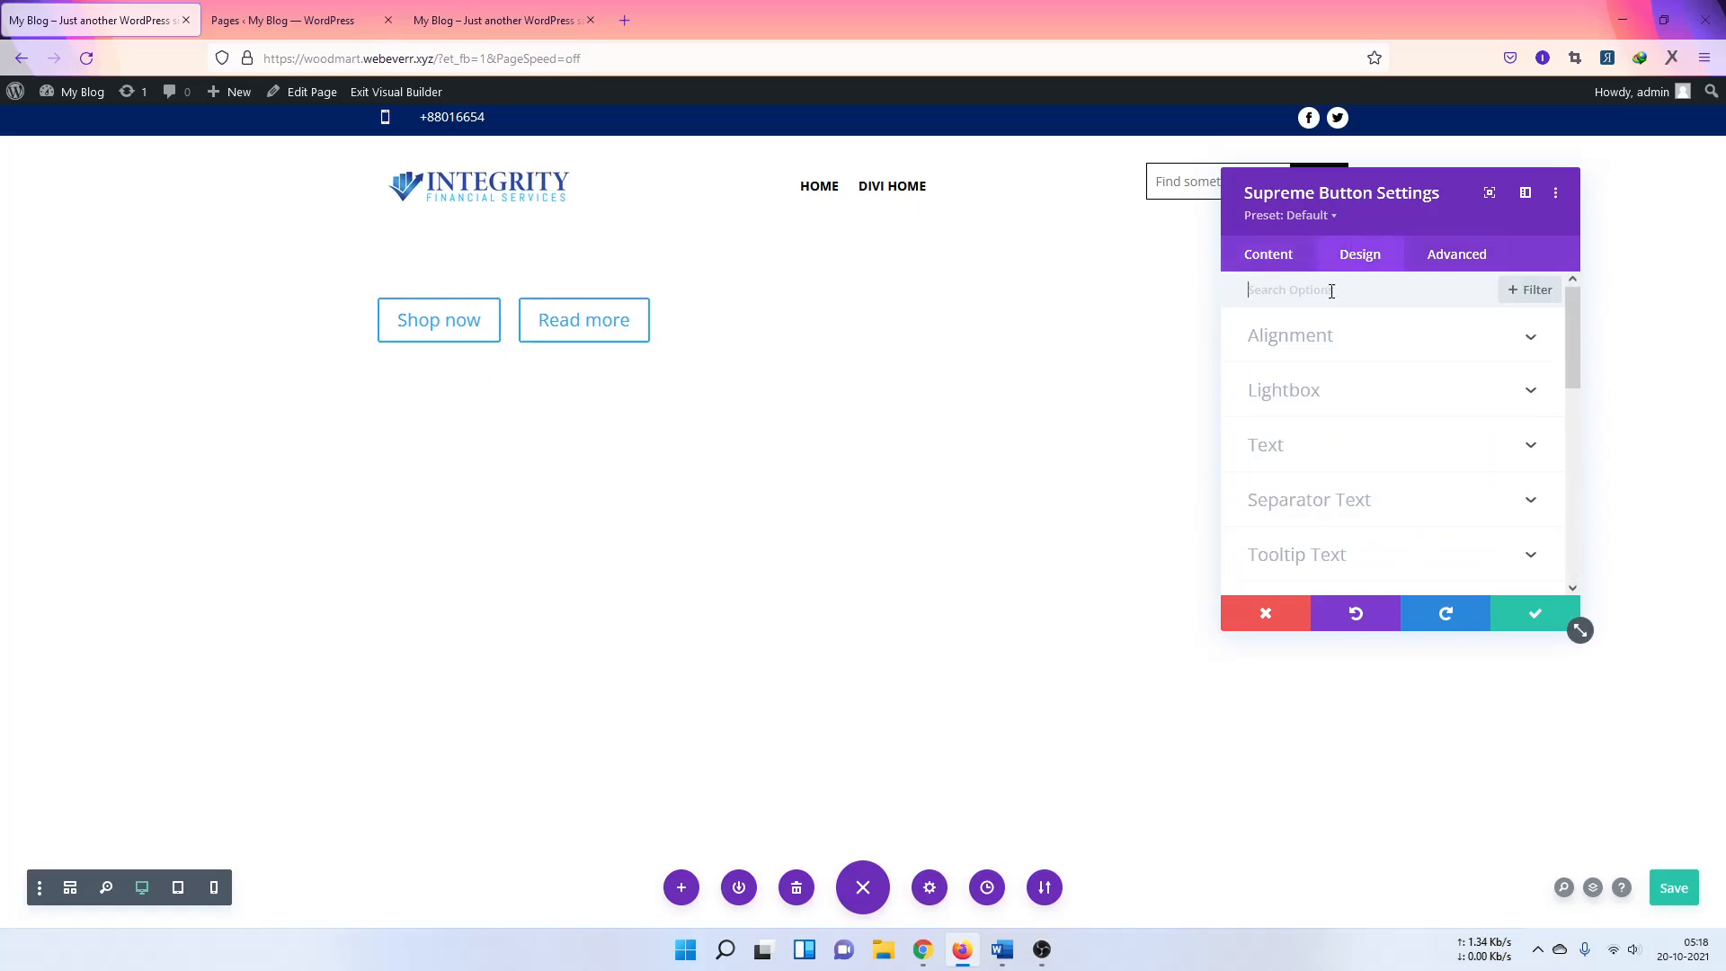
click(1322, 353)
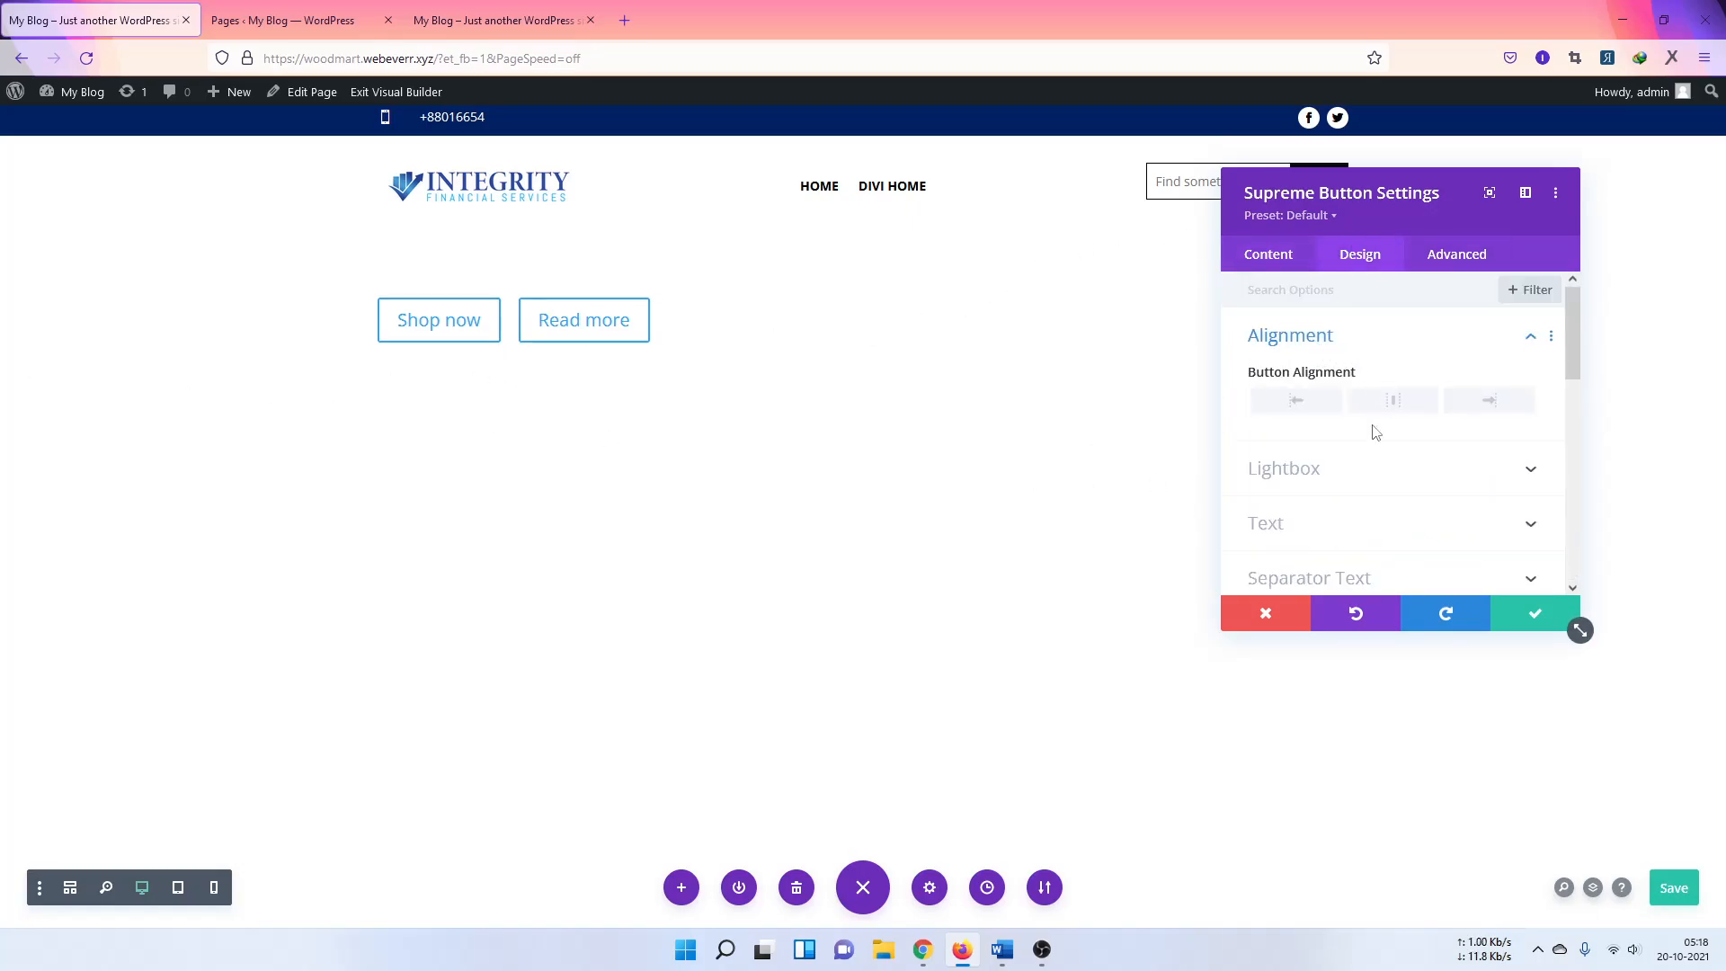
click(1291, 477)
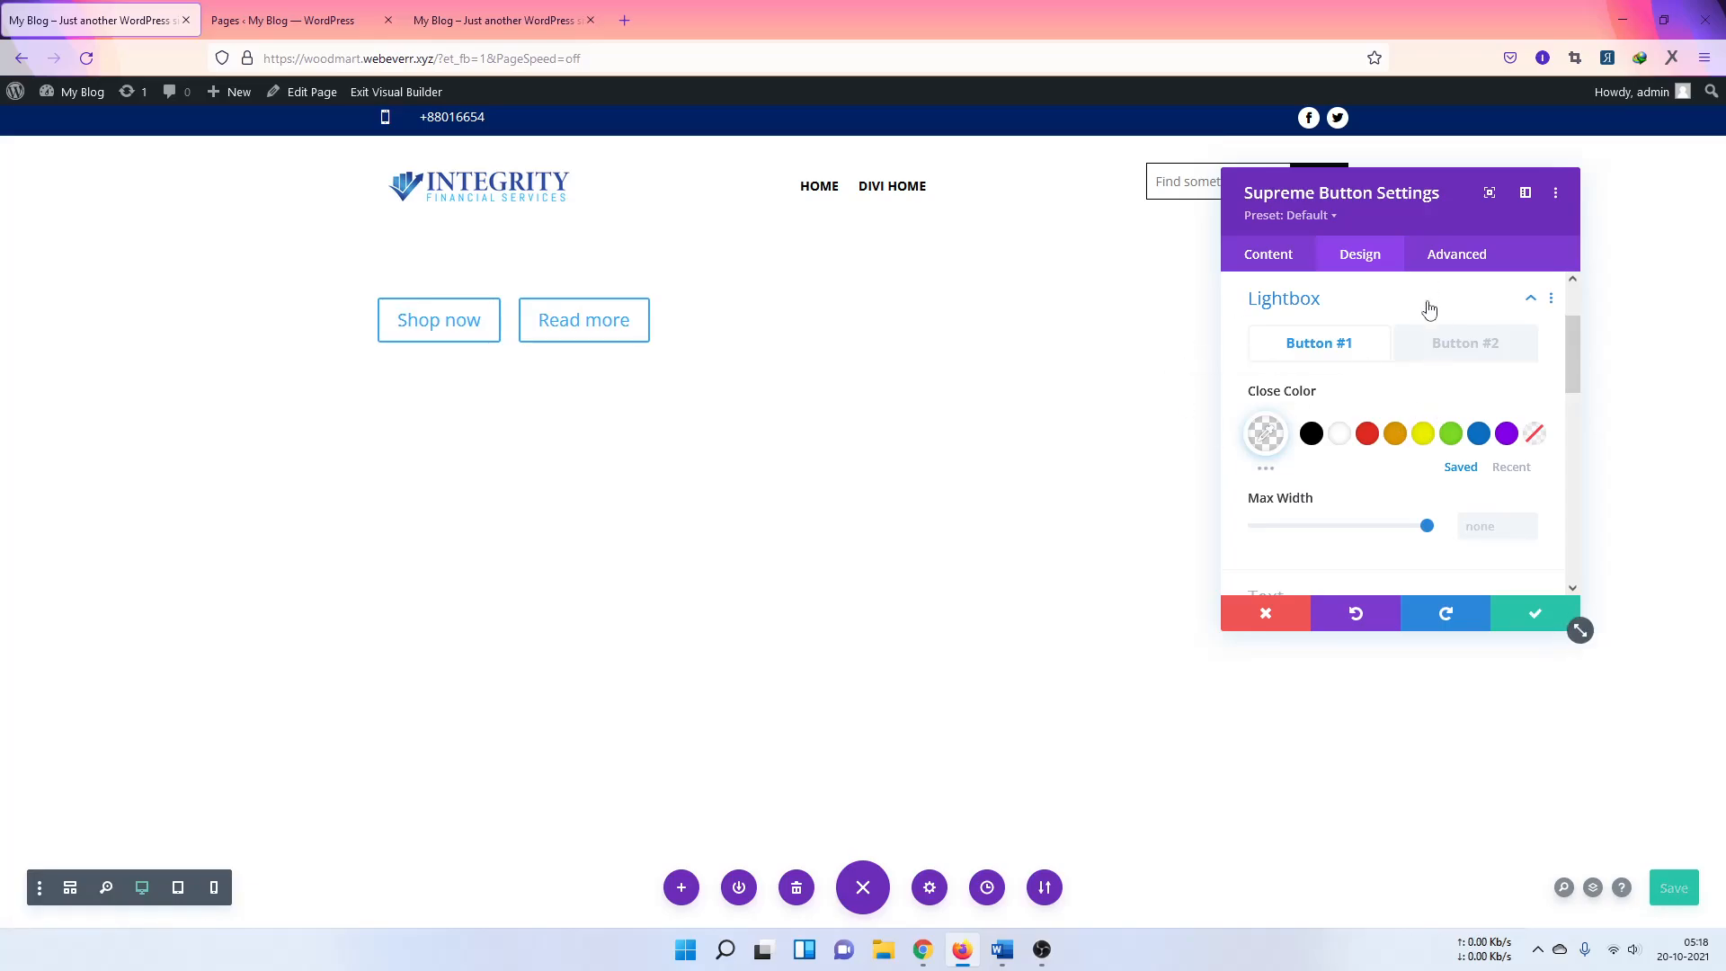
click(1265, 613)
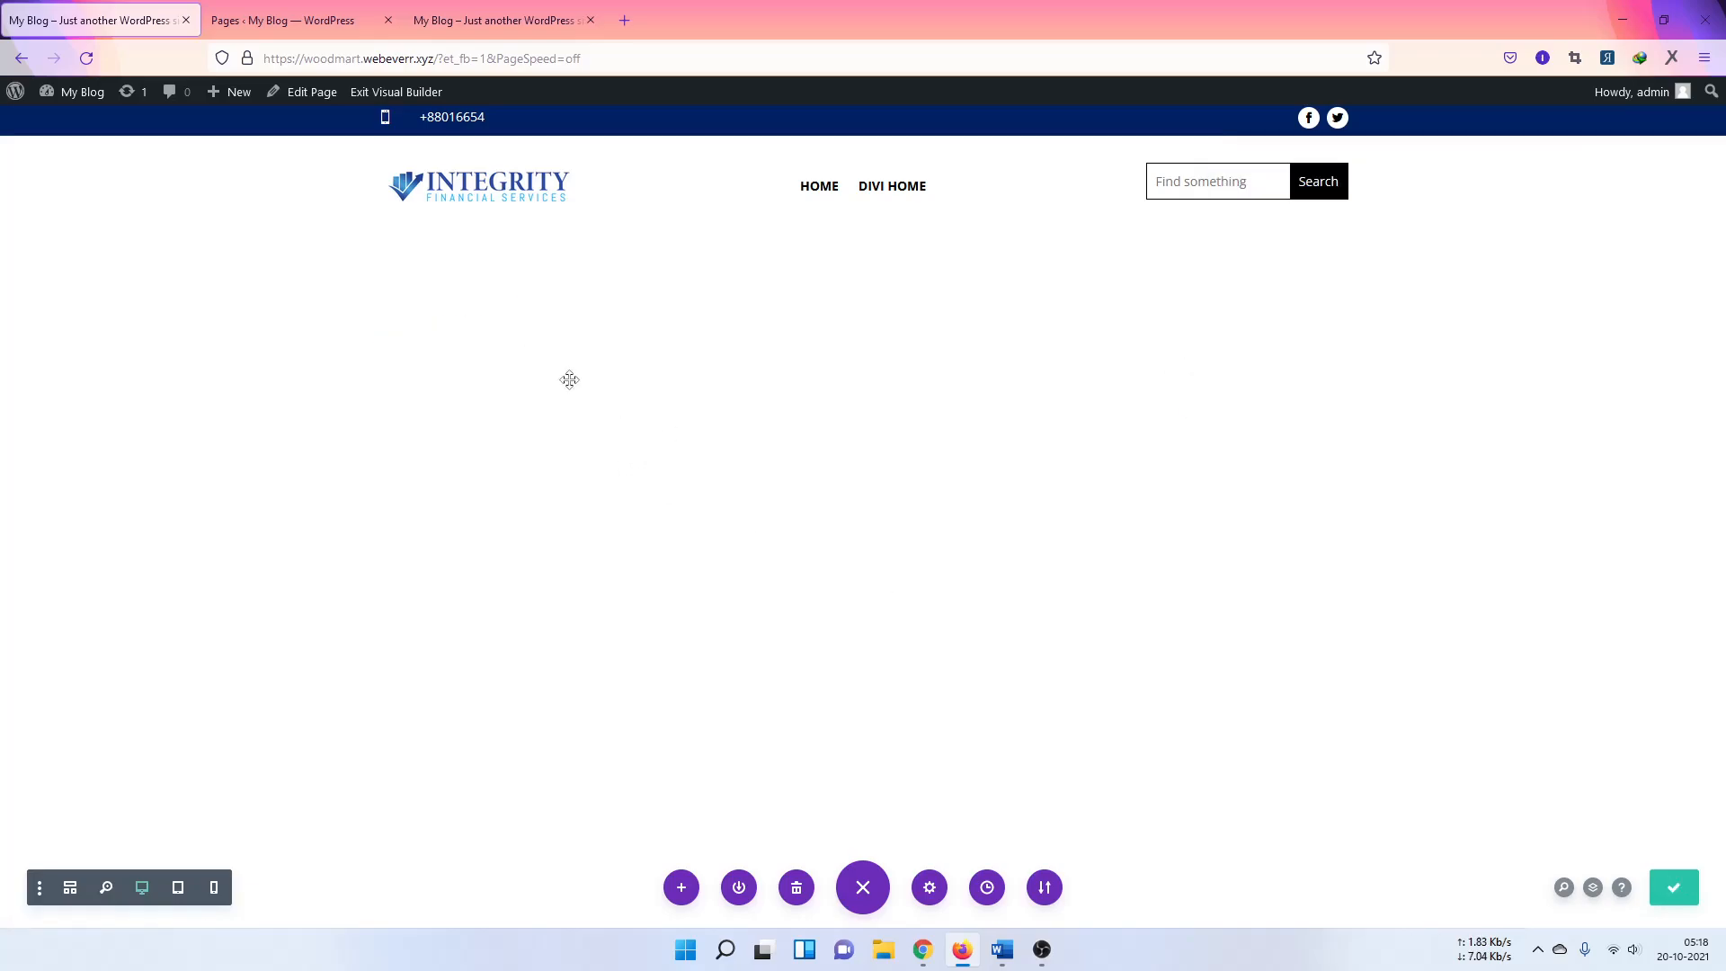
Step: Delete the row that held the Supreme Button module
click(863, 322)
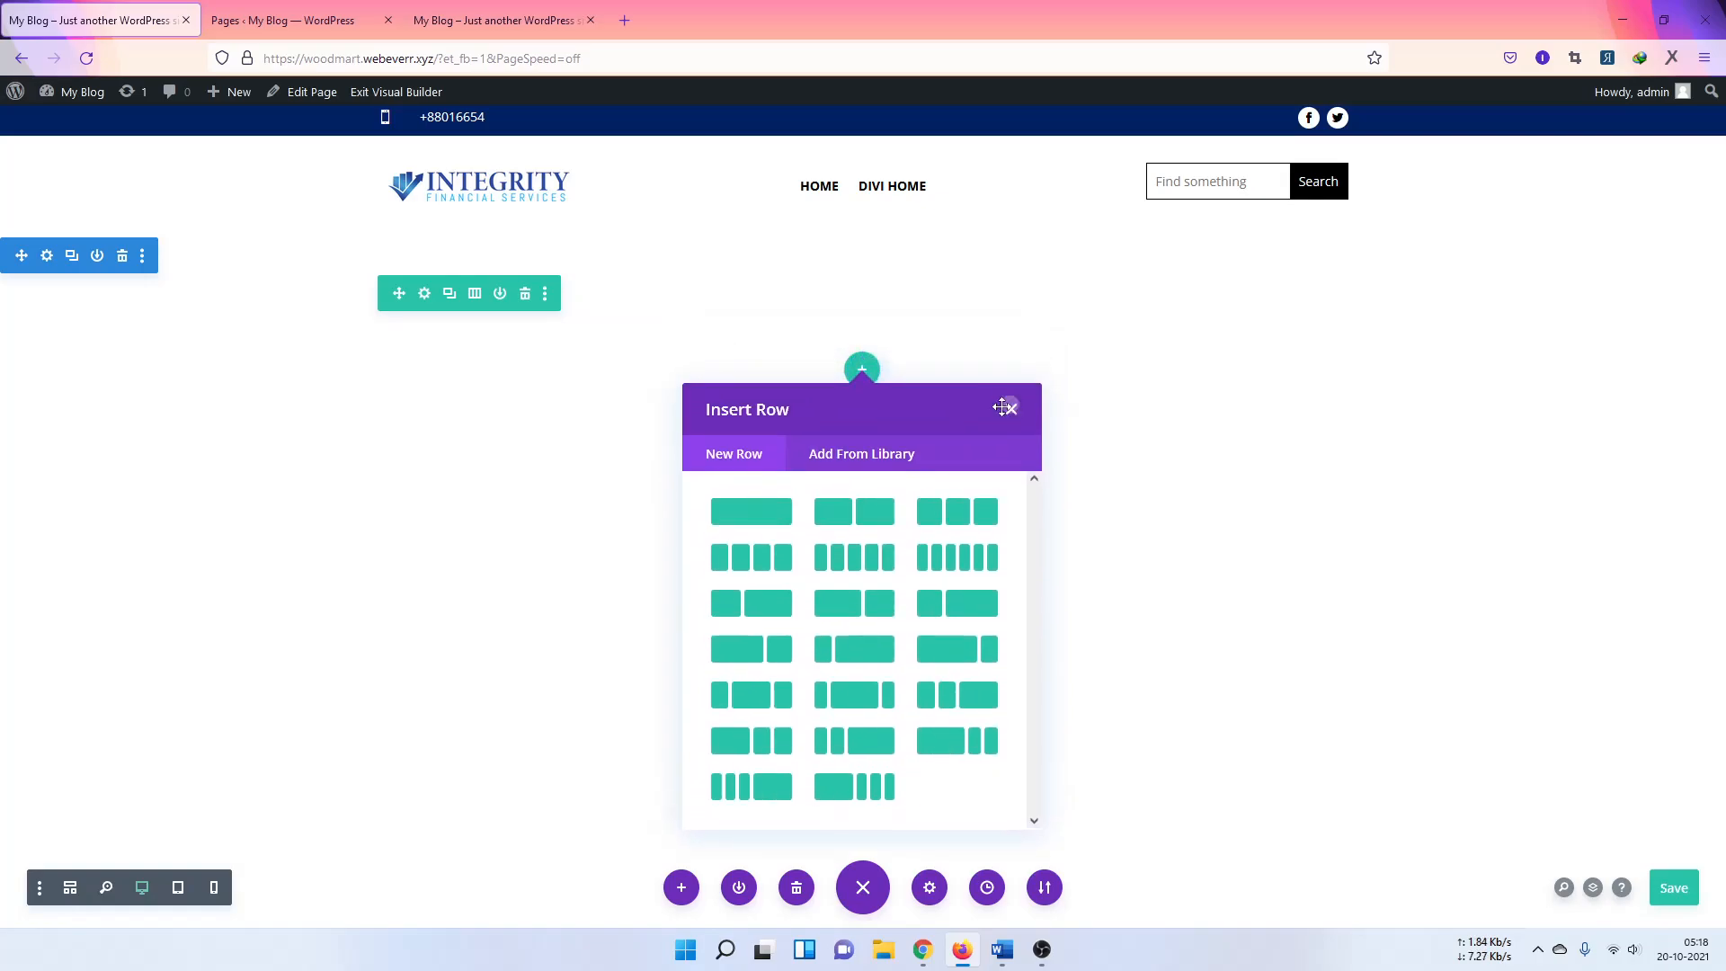
click(1007, 398)
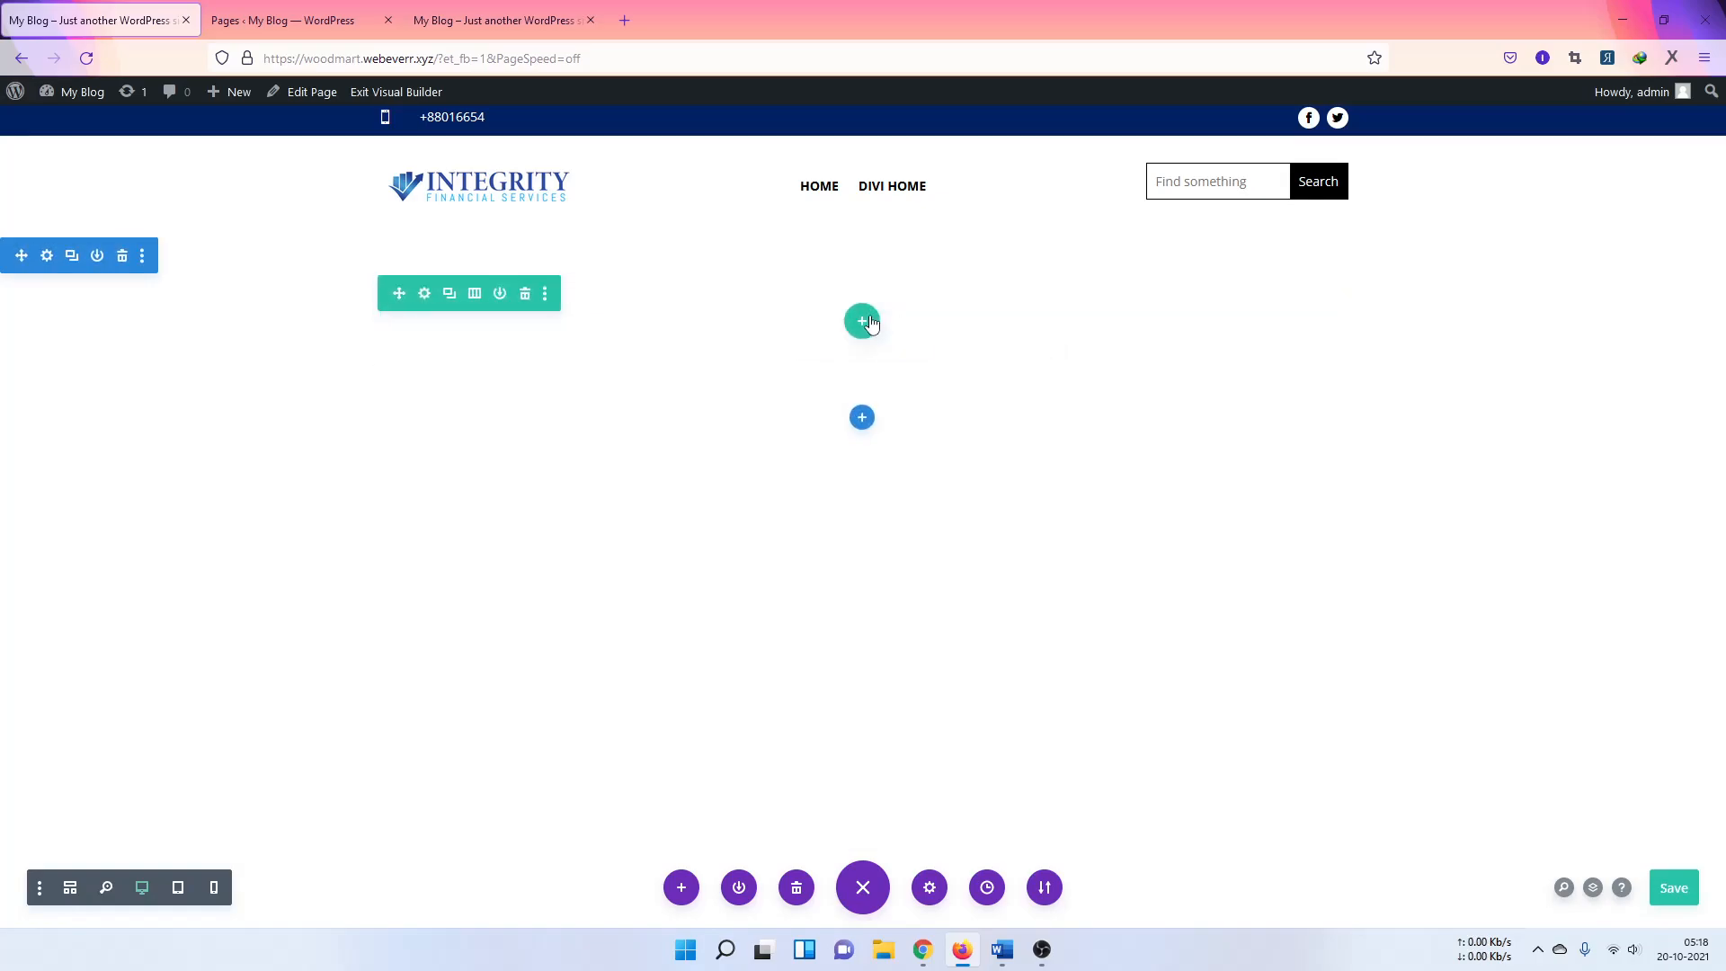
click(864, 319)
click(594, 302)
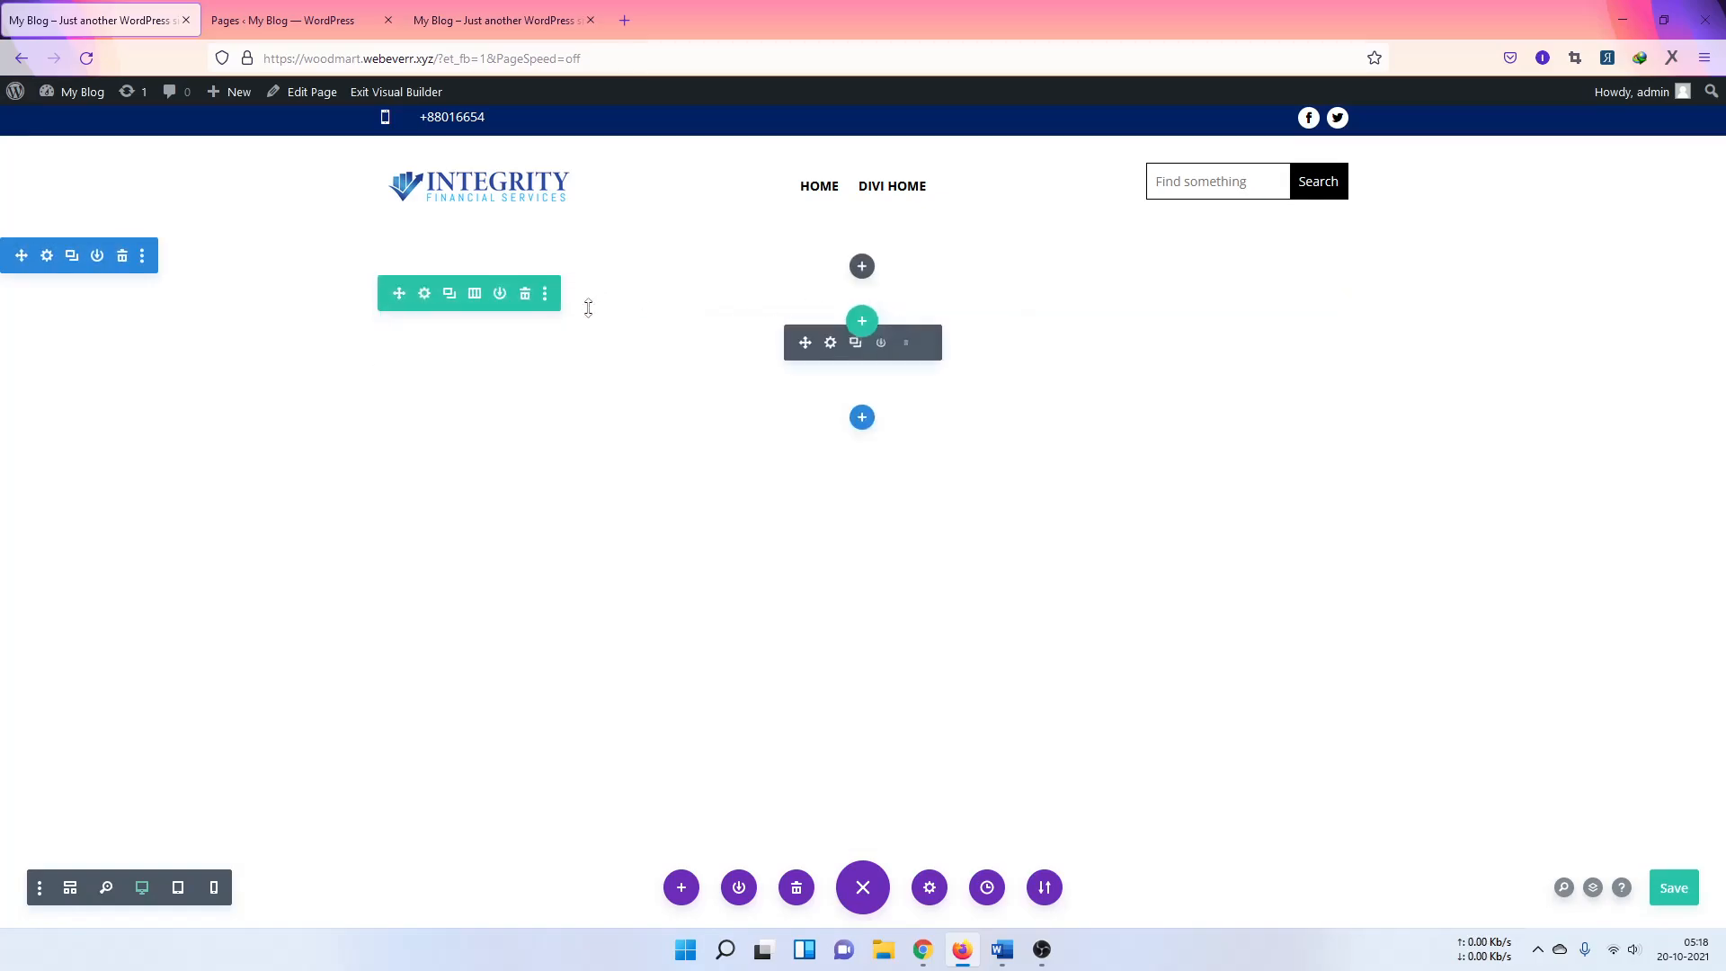
click(525, 294)
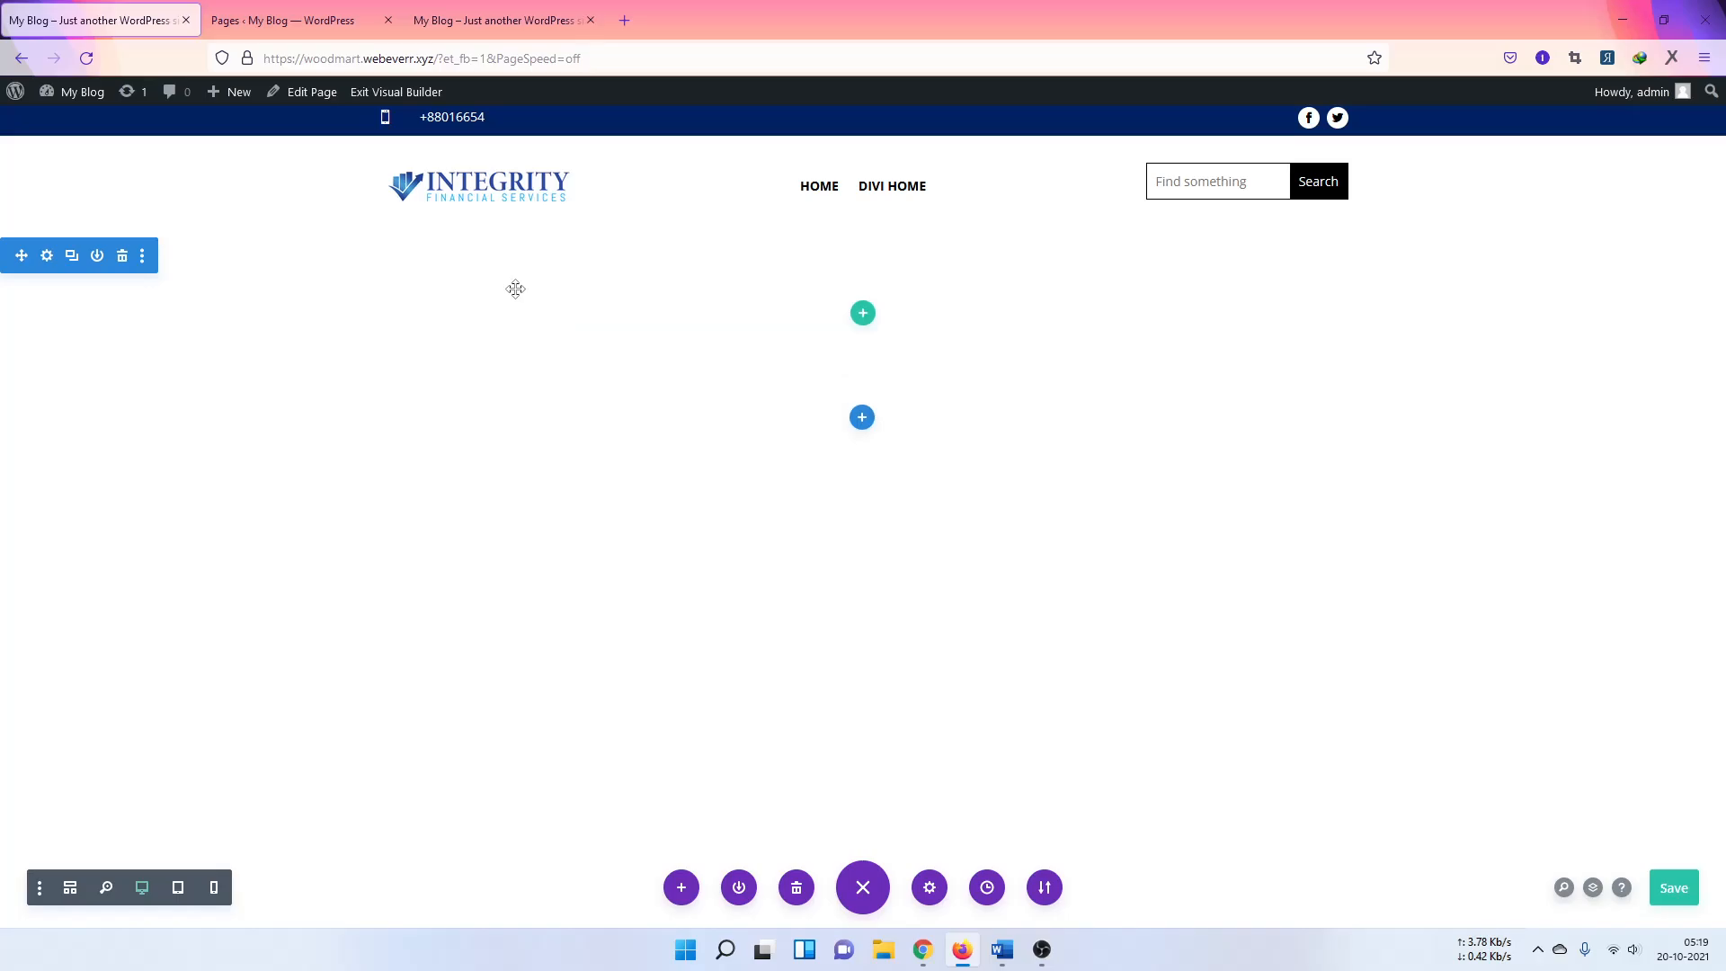
Step: Insert a one-column row with a Supreme Card Carousel module and add a new card item to the carousel
click(865, 316)
click(764, 468)
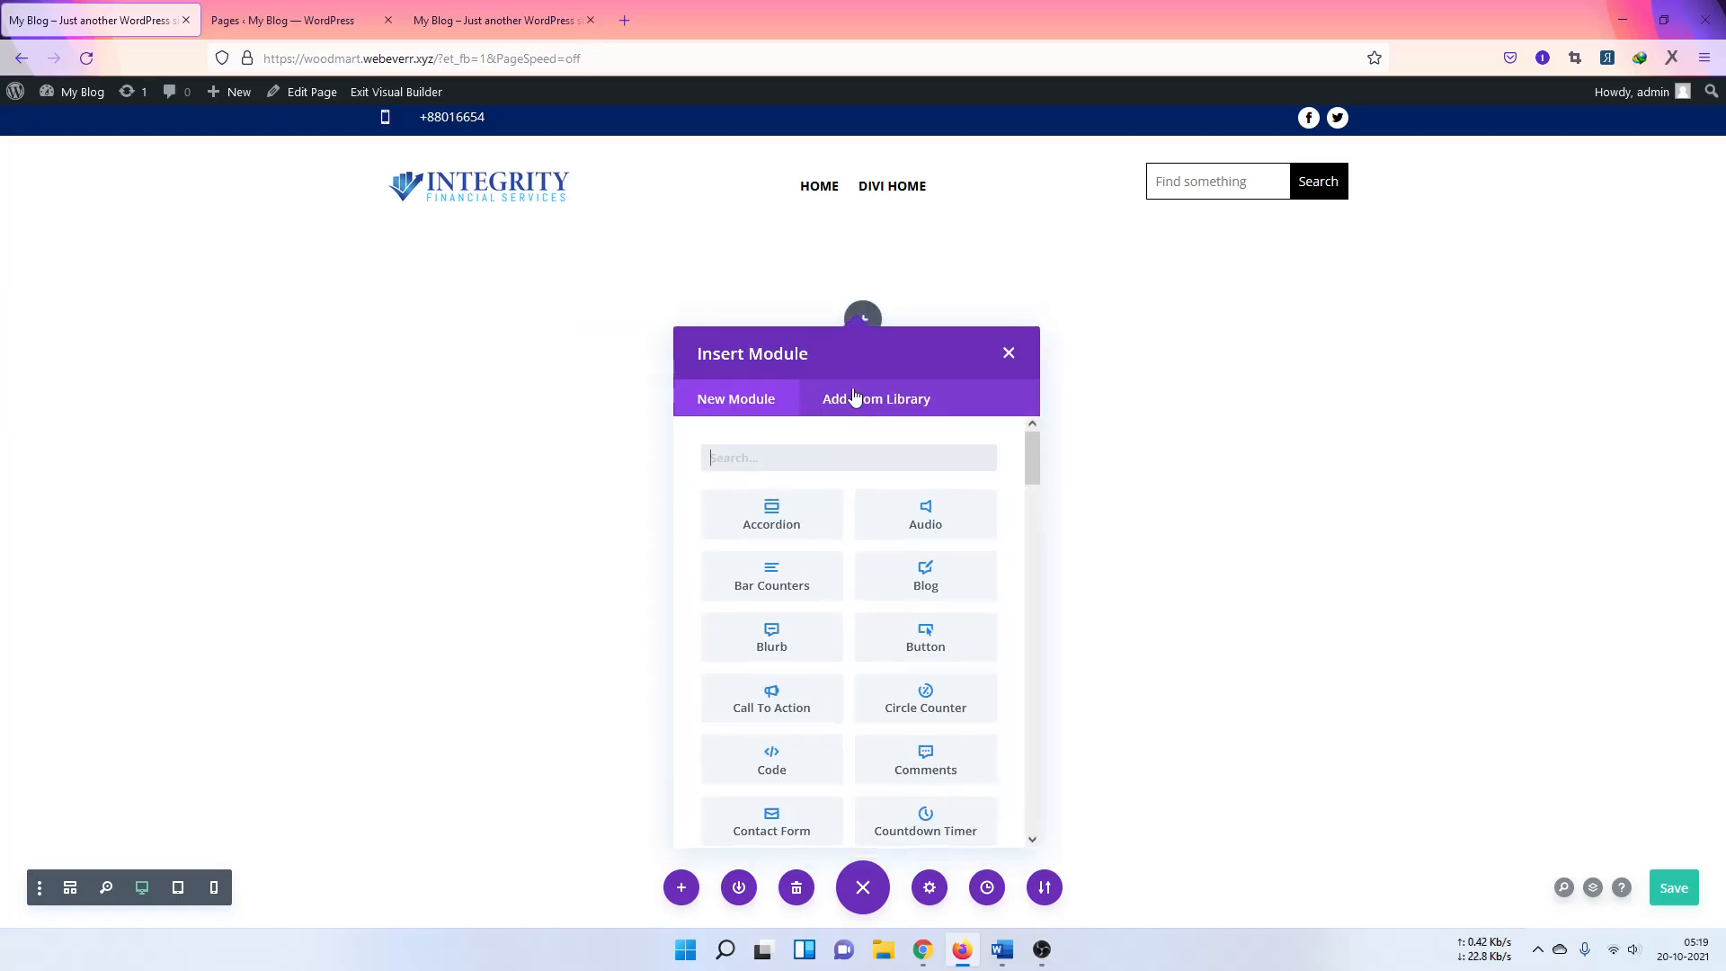
scroll(836, 584, down, 10)
scroll(831, 627, down, 1)
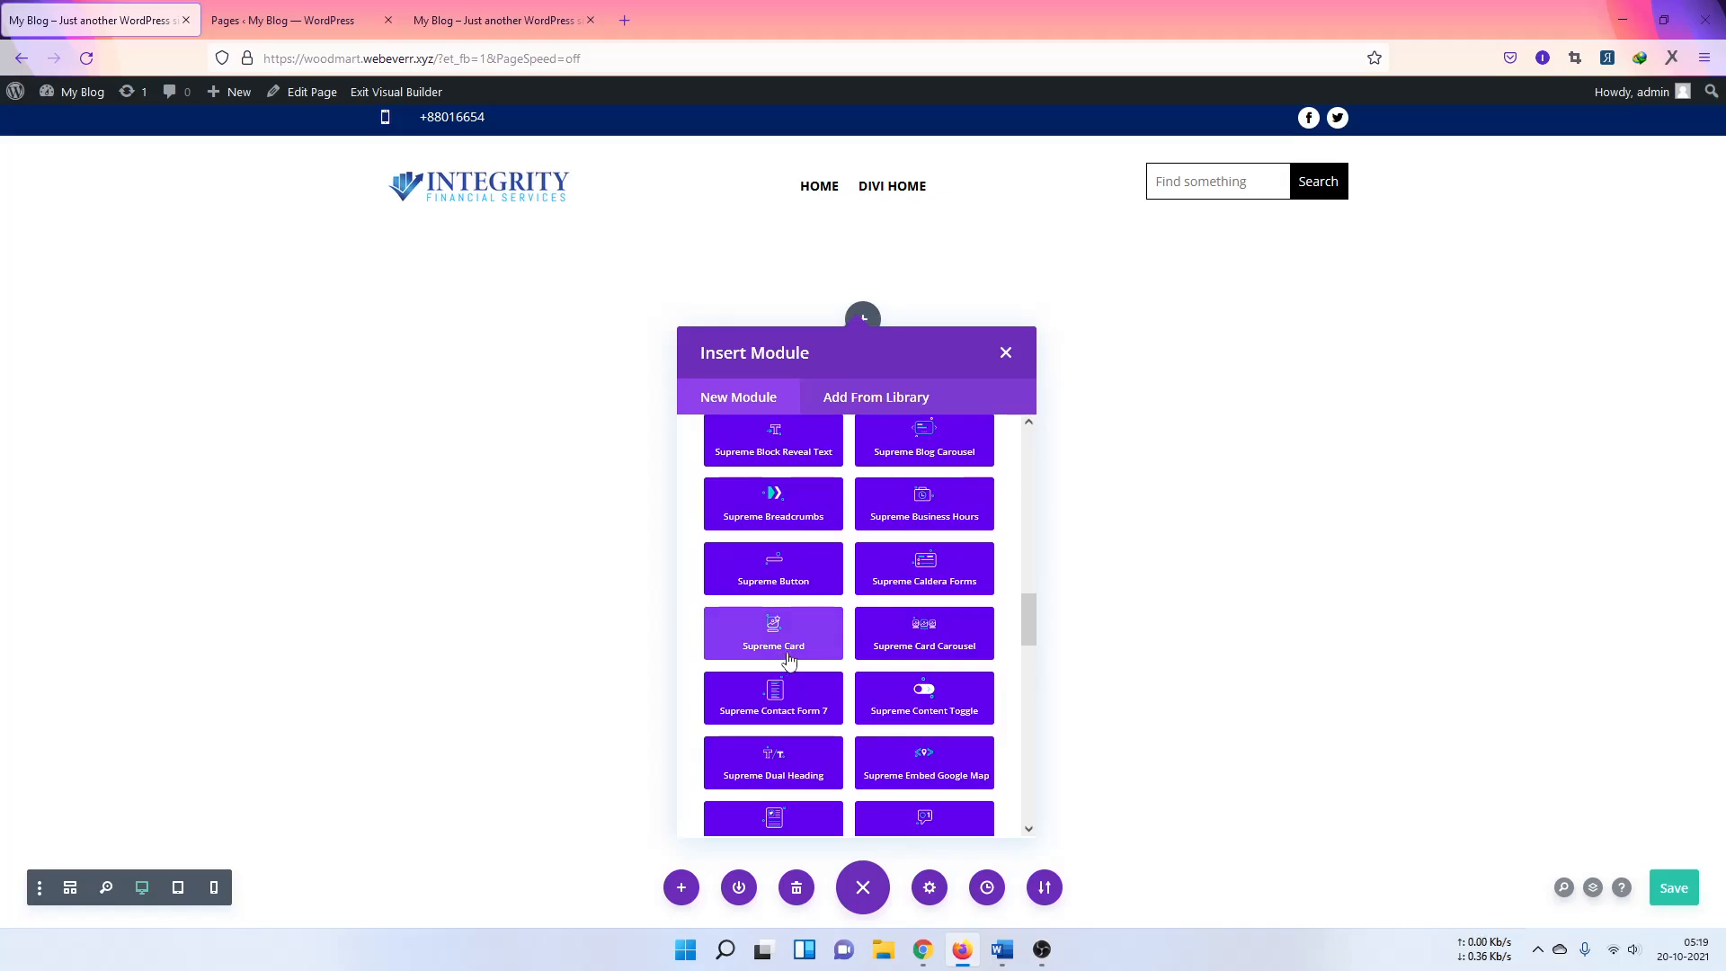
click(925, 654)
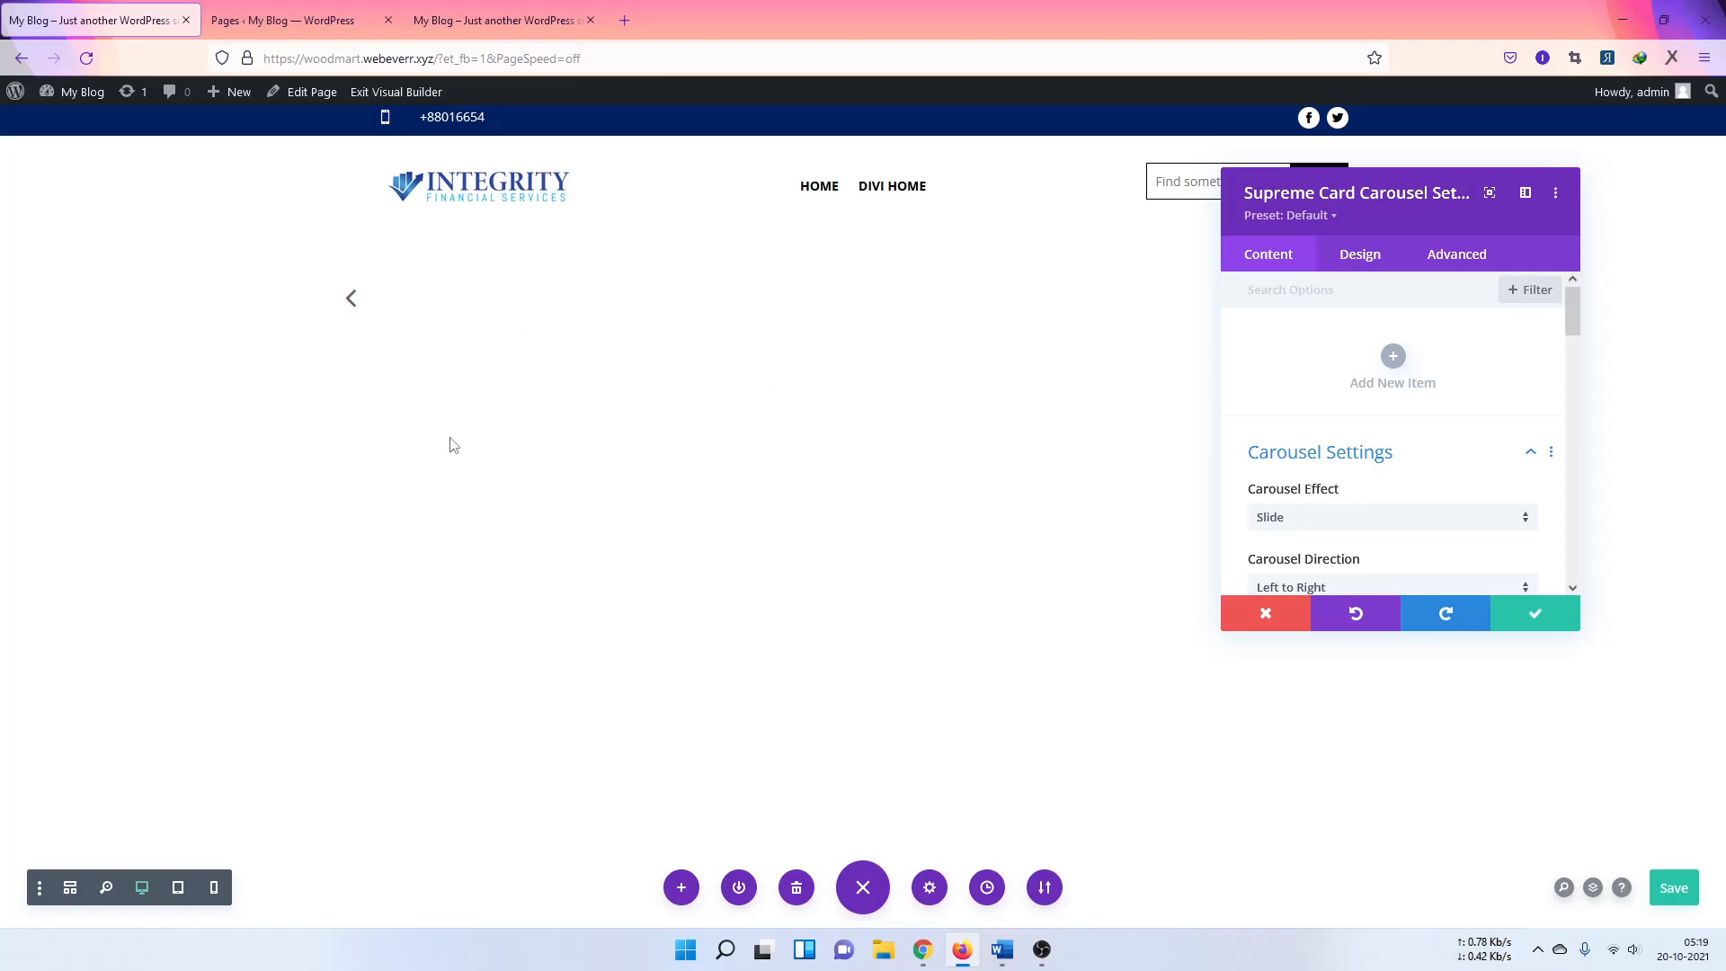
click(1392, 360)
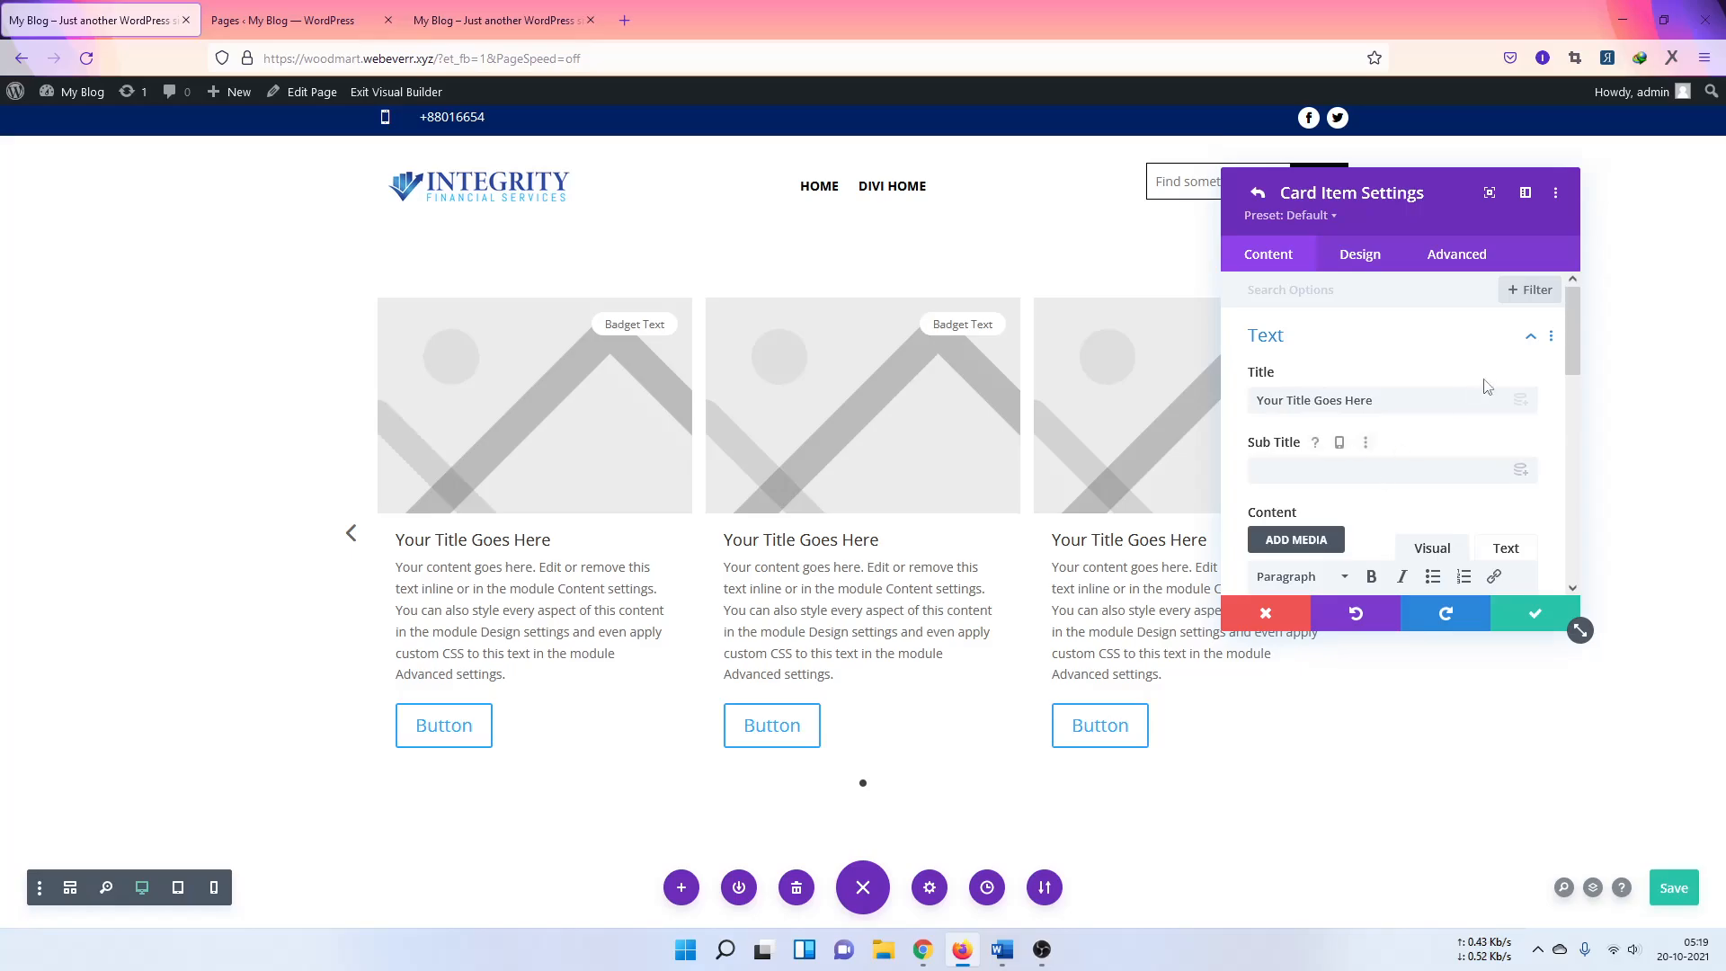
Step: Examine the card item's content options and the dynamic content sources offered for its Title
scroll(1492, 368, down, 4)
scroll(1483, 382, down, 2)
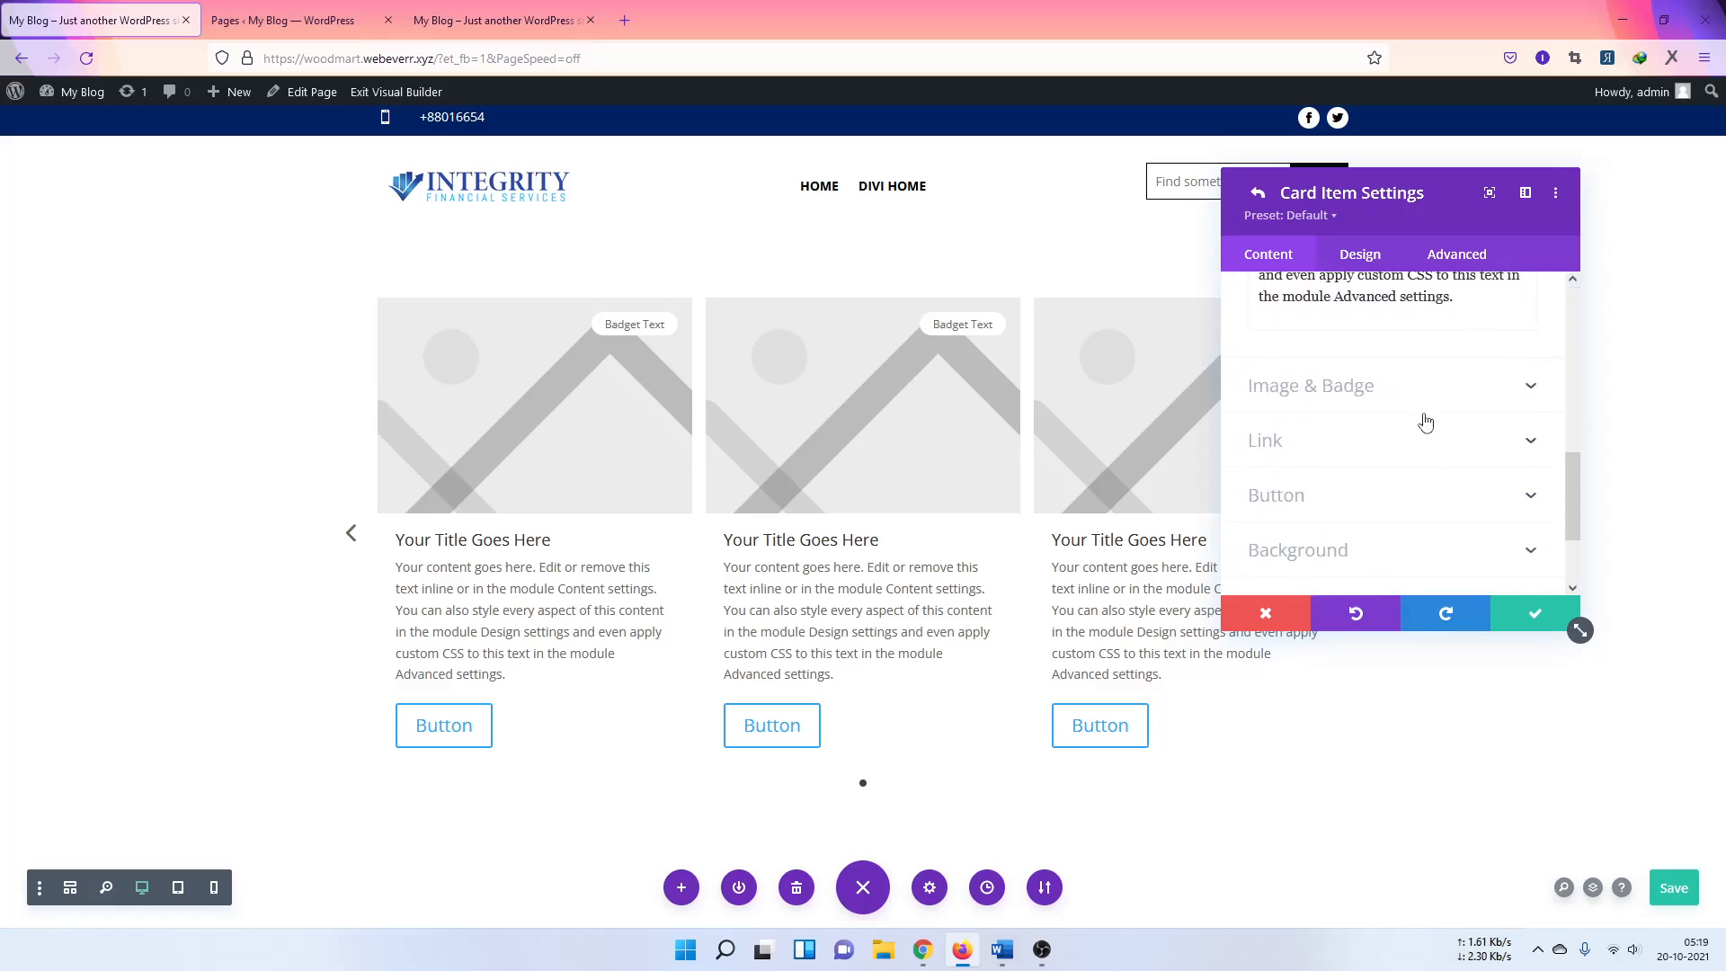
scroll(1425, 416, up, 6)
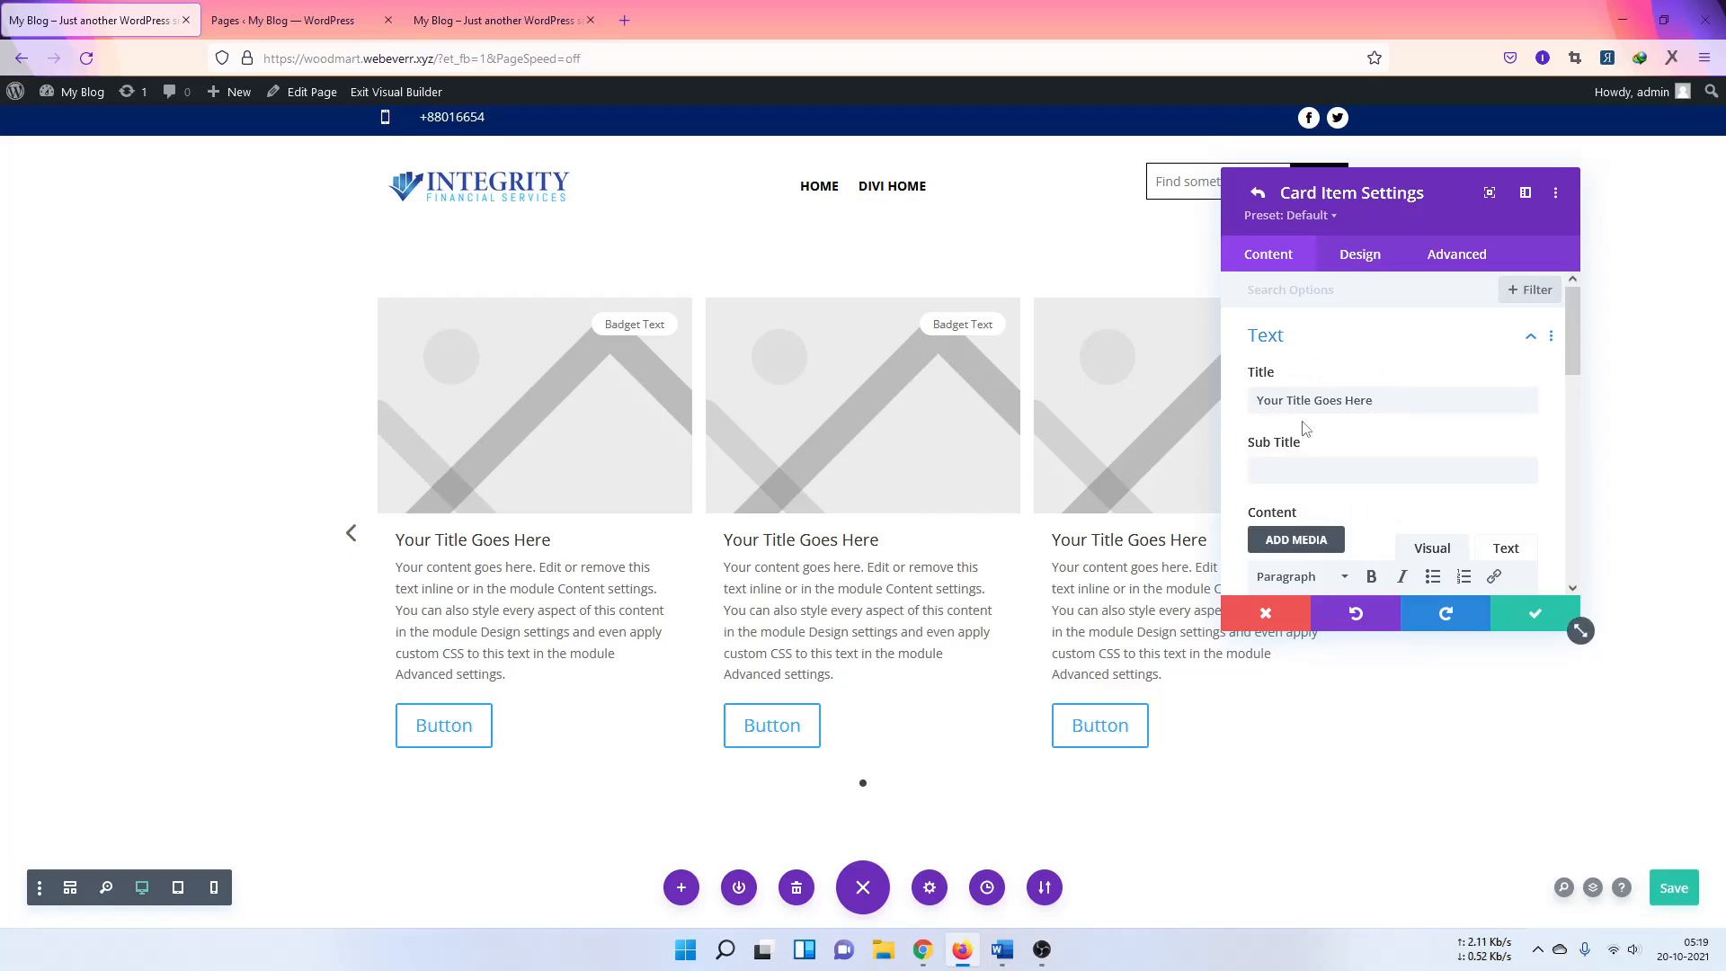
click(1519, 401)
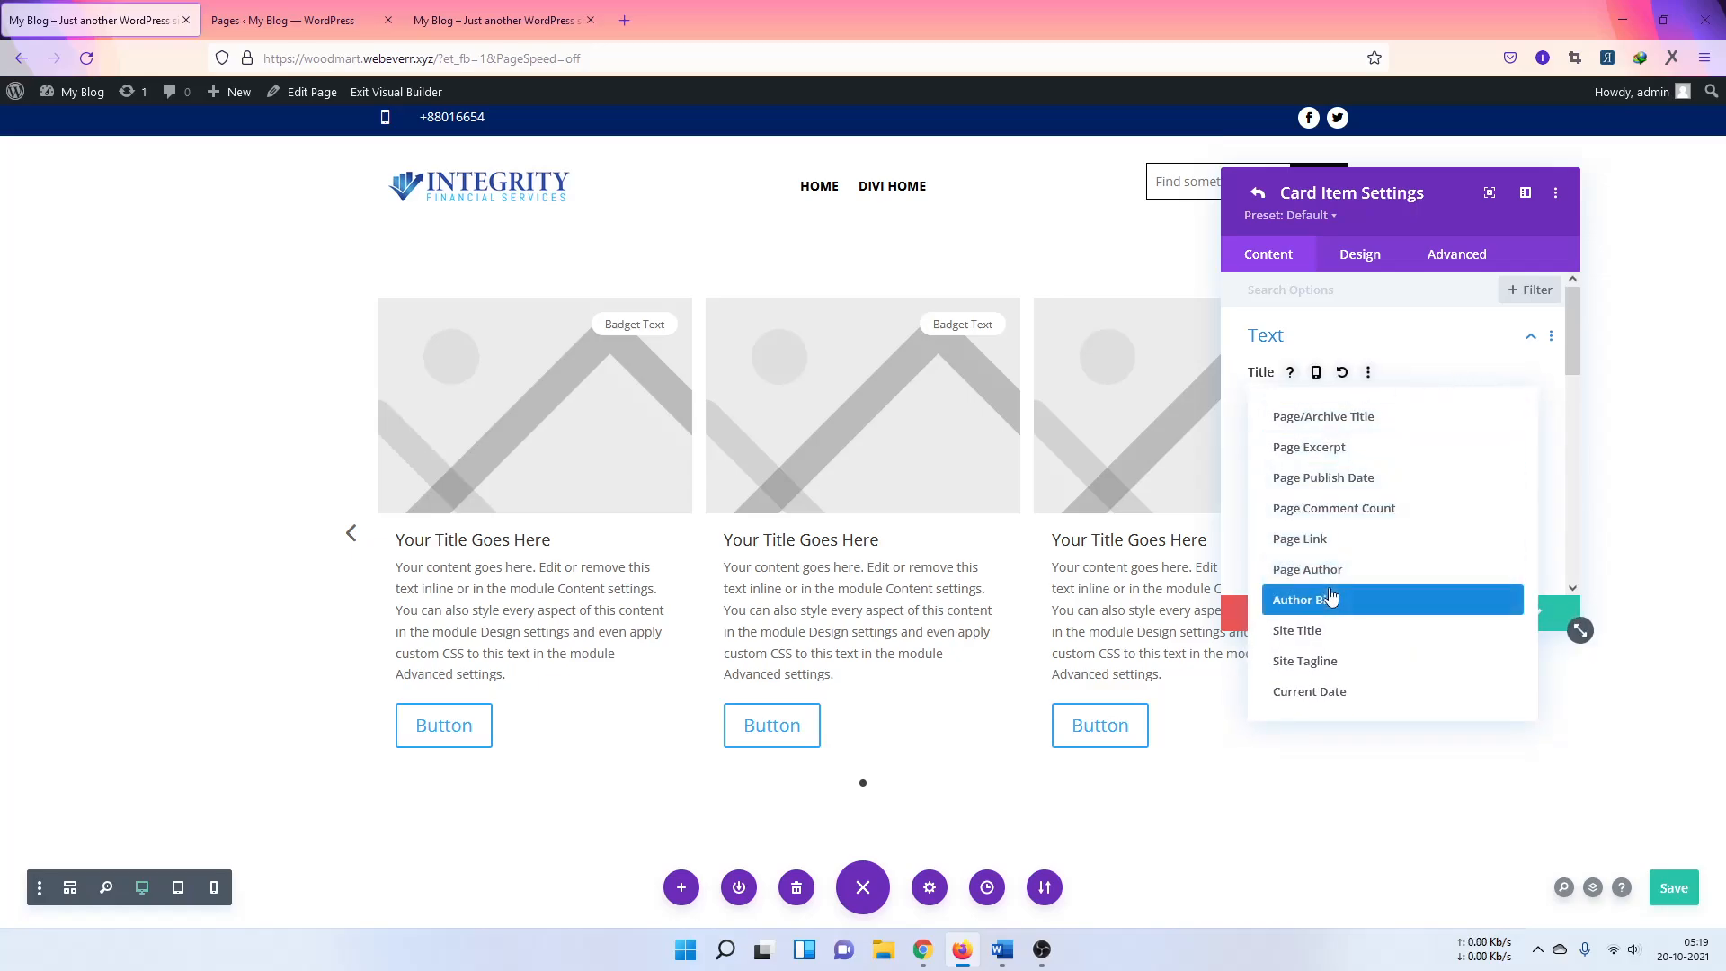
scroll(1329, 603, down, 2)
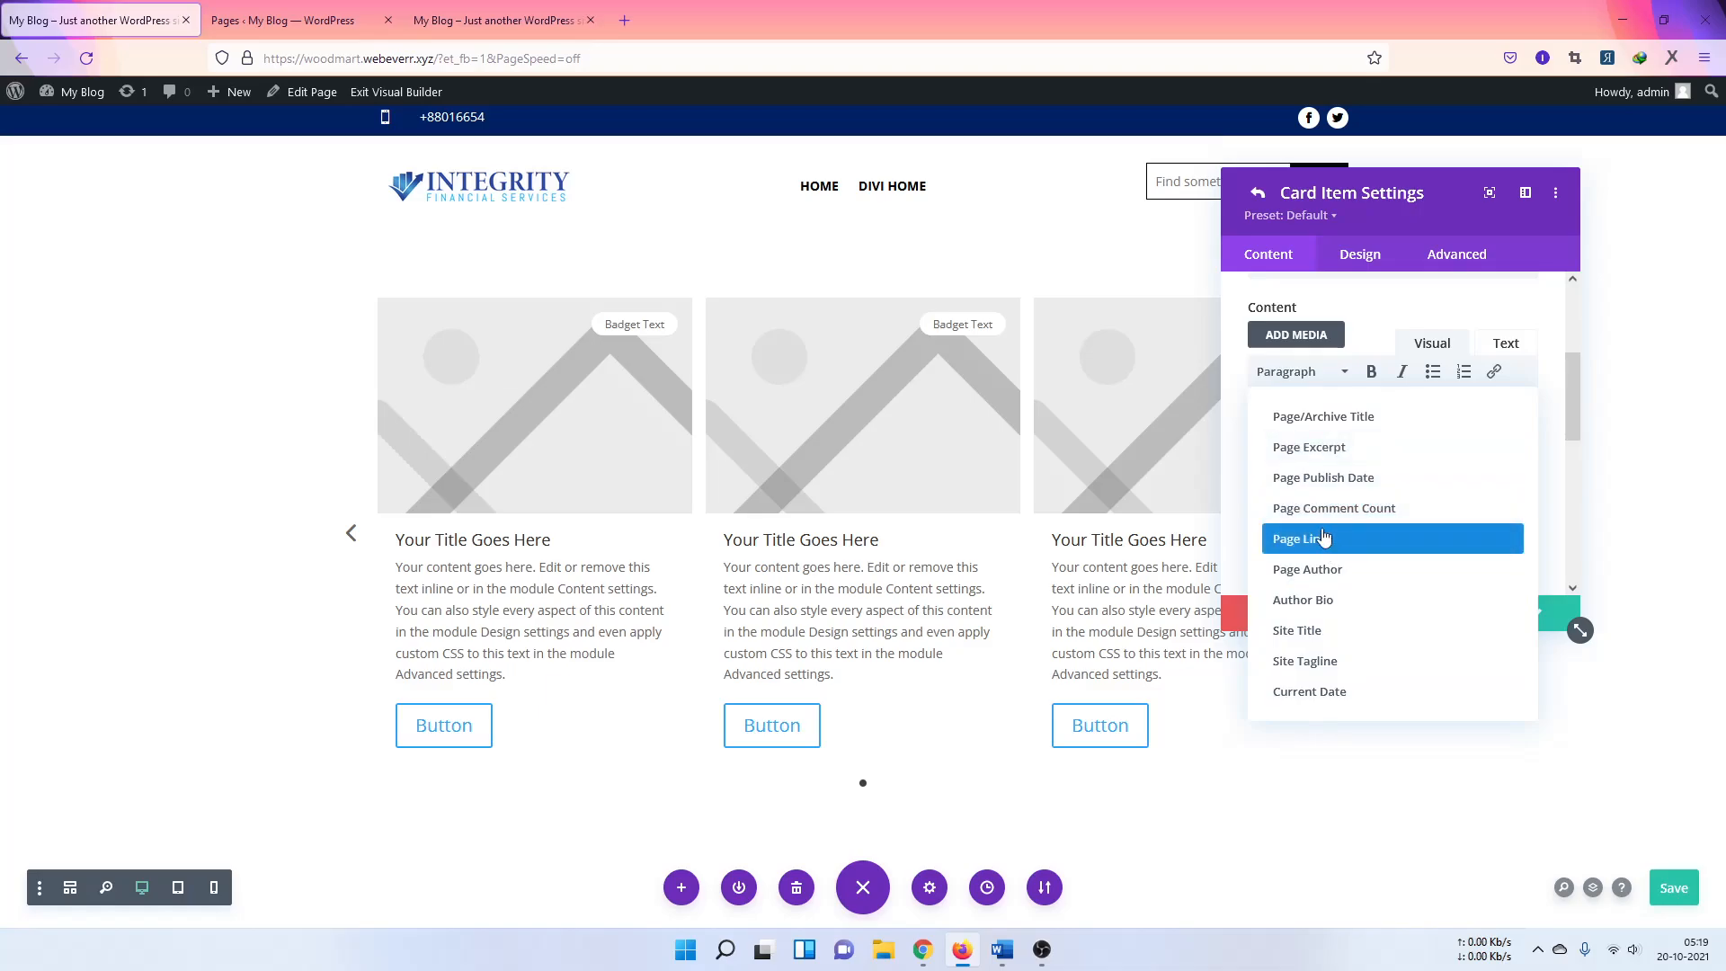
scroll(1335, 438, up, 2)
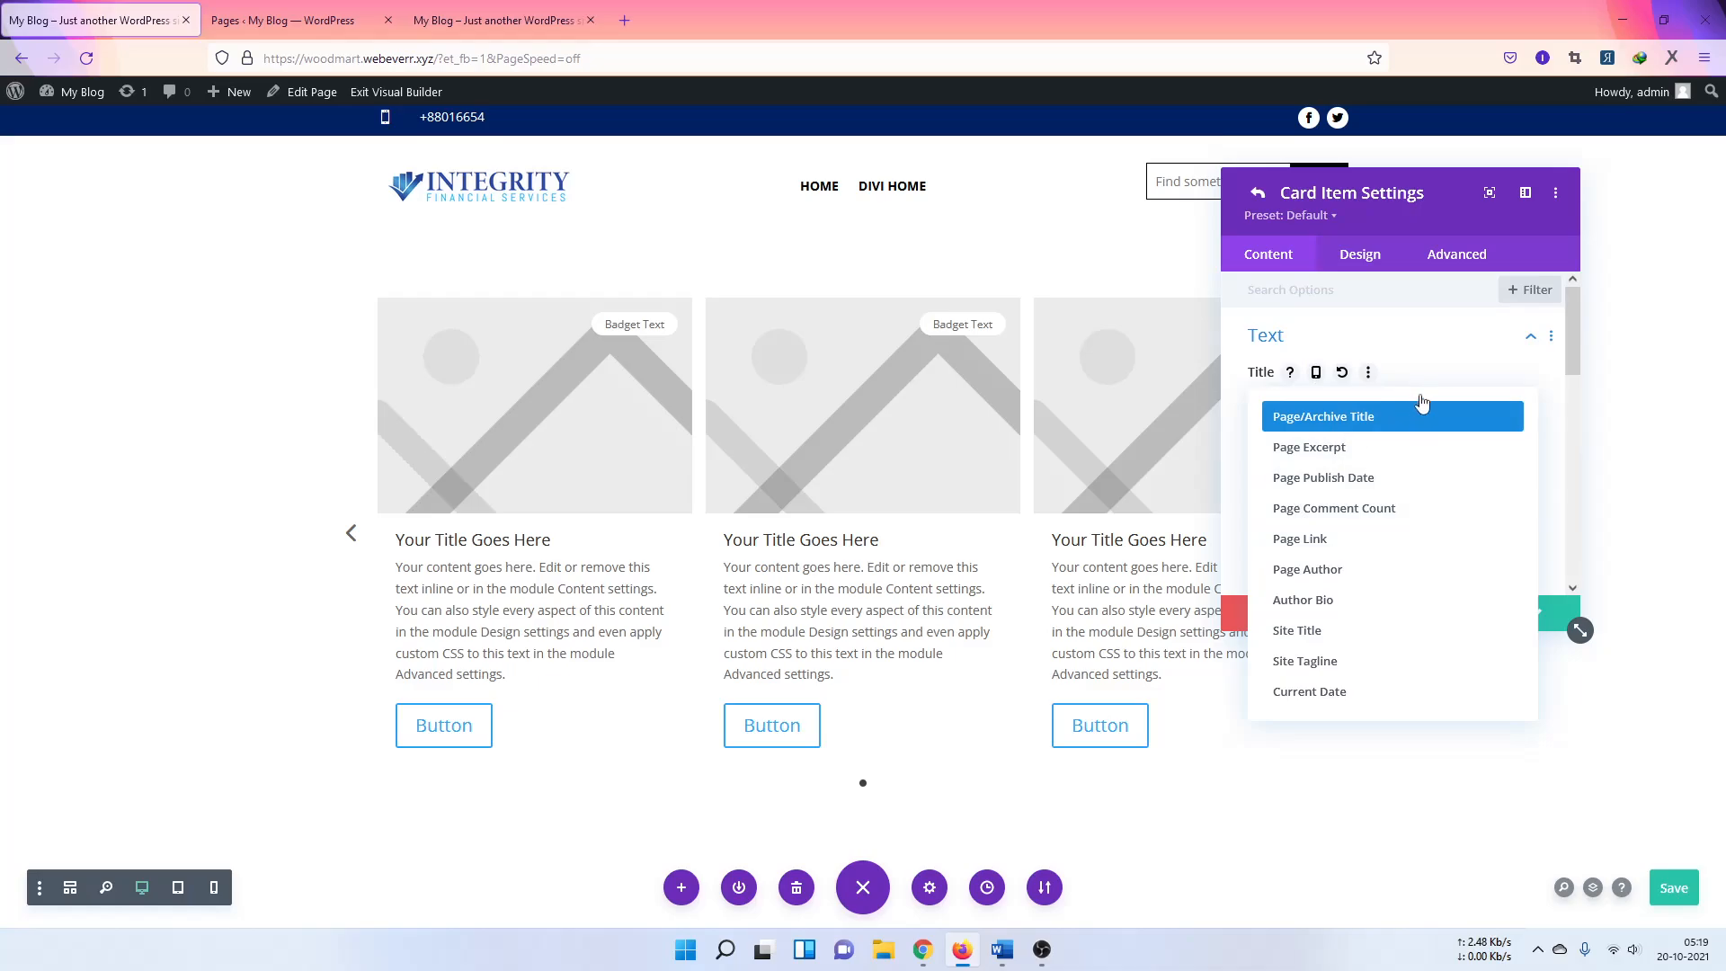
click(1432, 350)
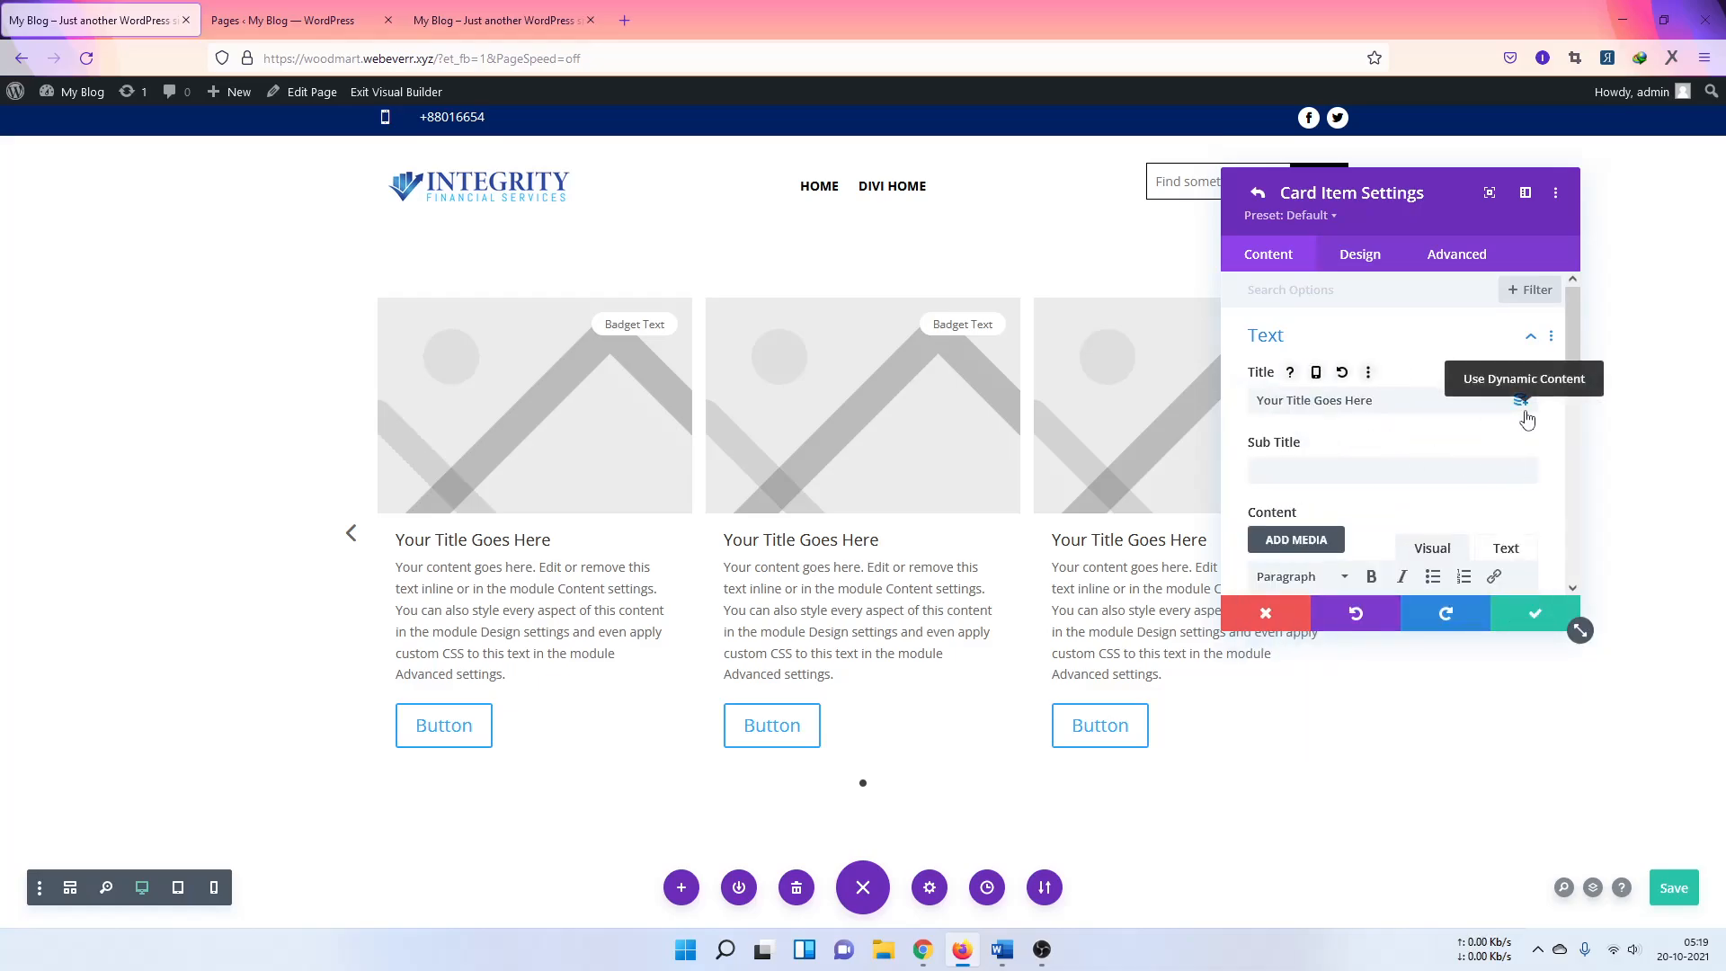
Step: Review the card item's Text section and other content sections, and return to the carousel's main settings
scroll(1515, 493, down, 5)
scroll(1520, 494, down, 2)
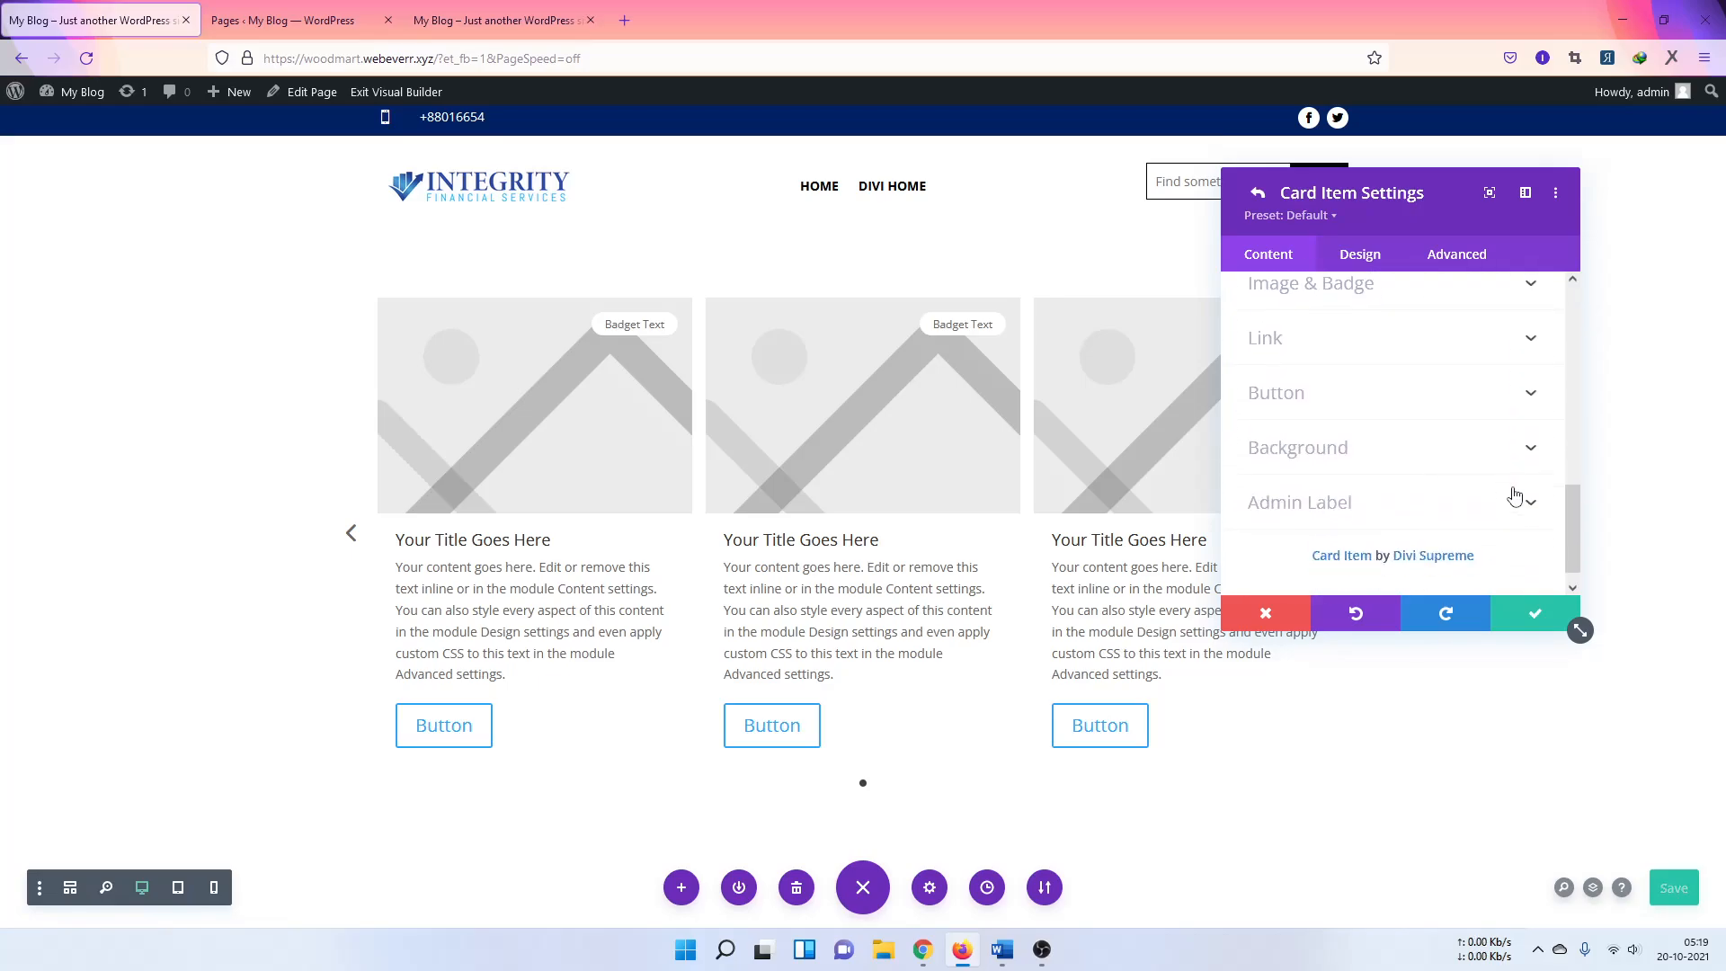
scroll(1522, 489, up, 5)
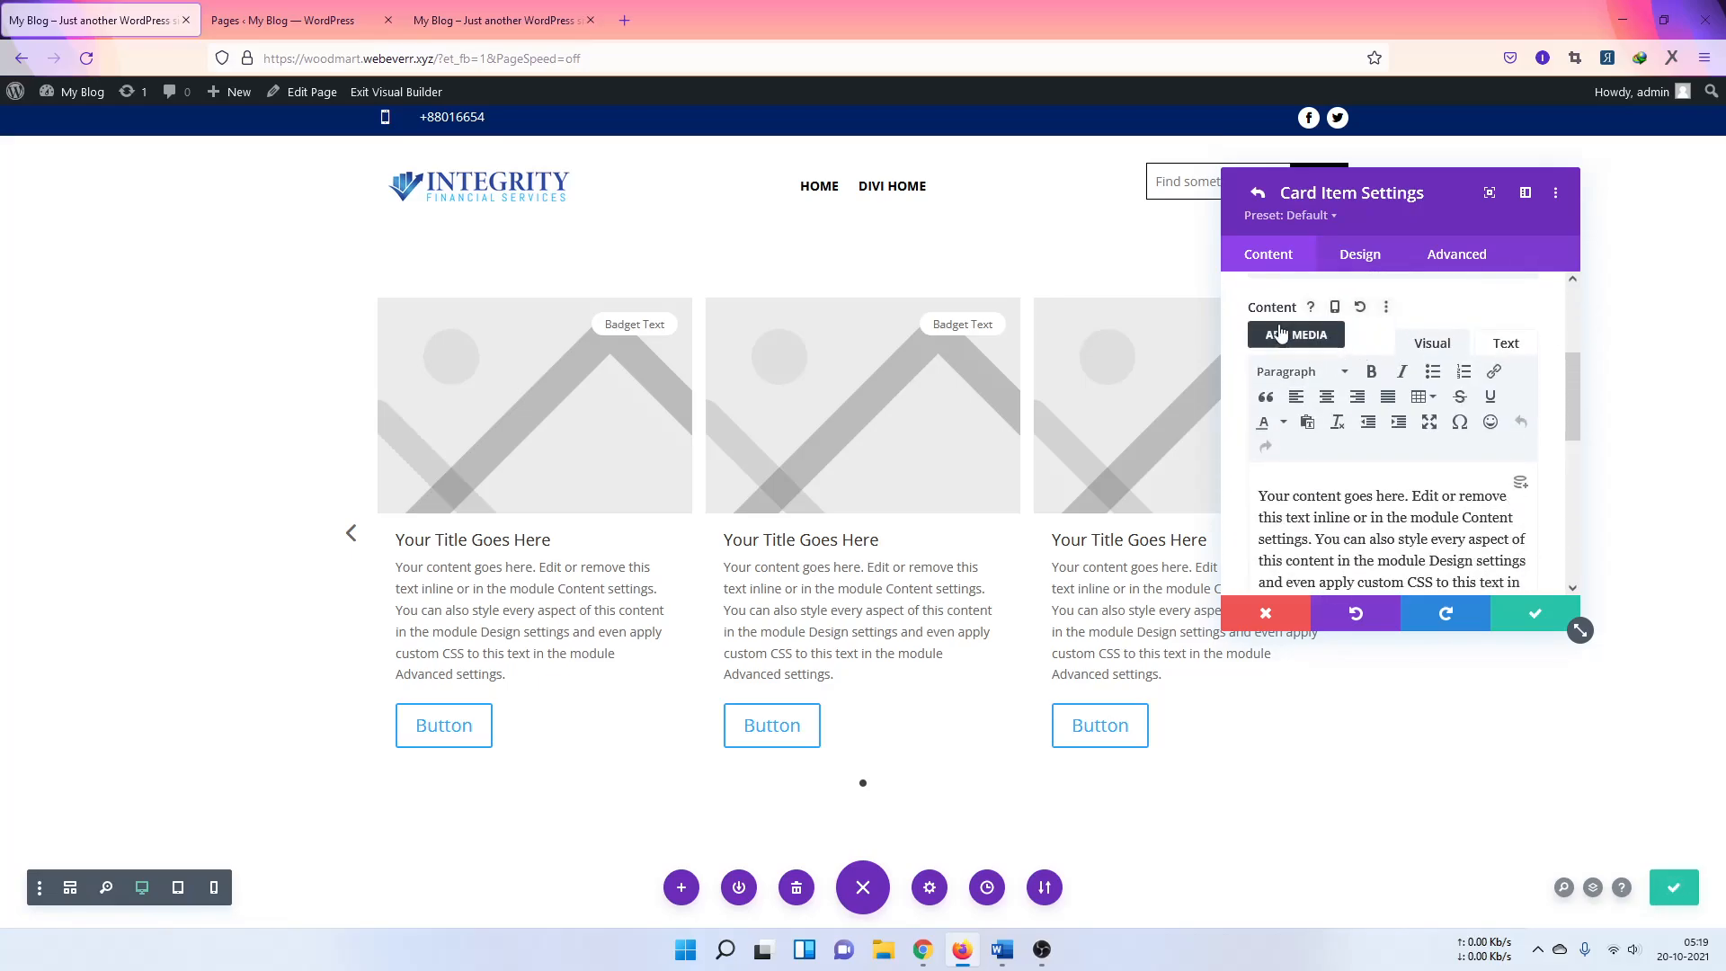
scroll(1290, 334, up, 2)
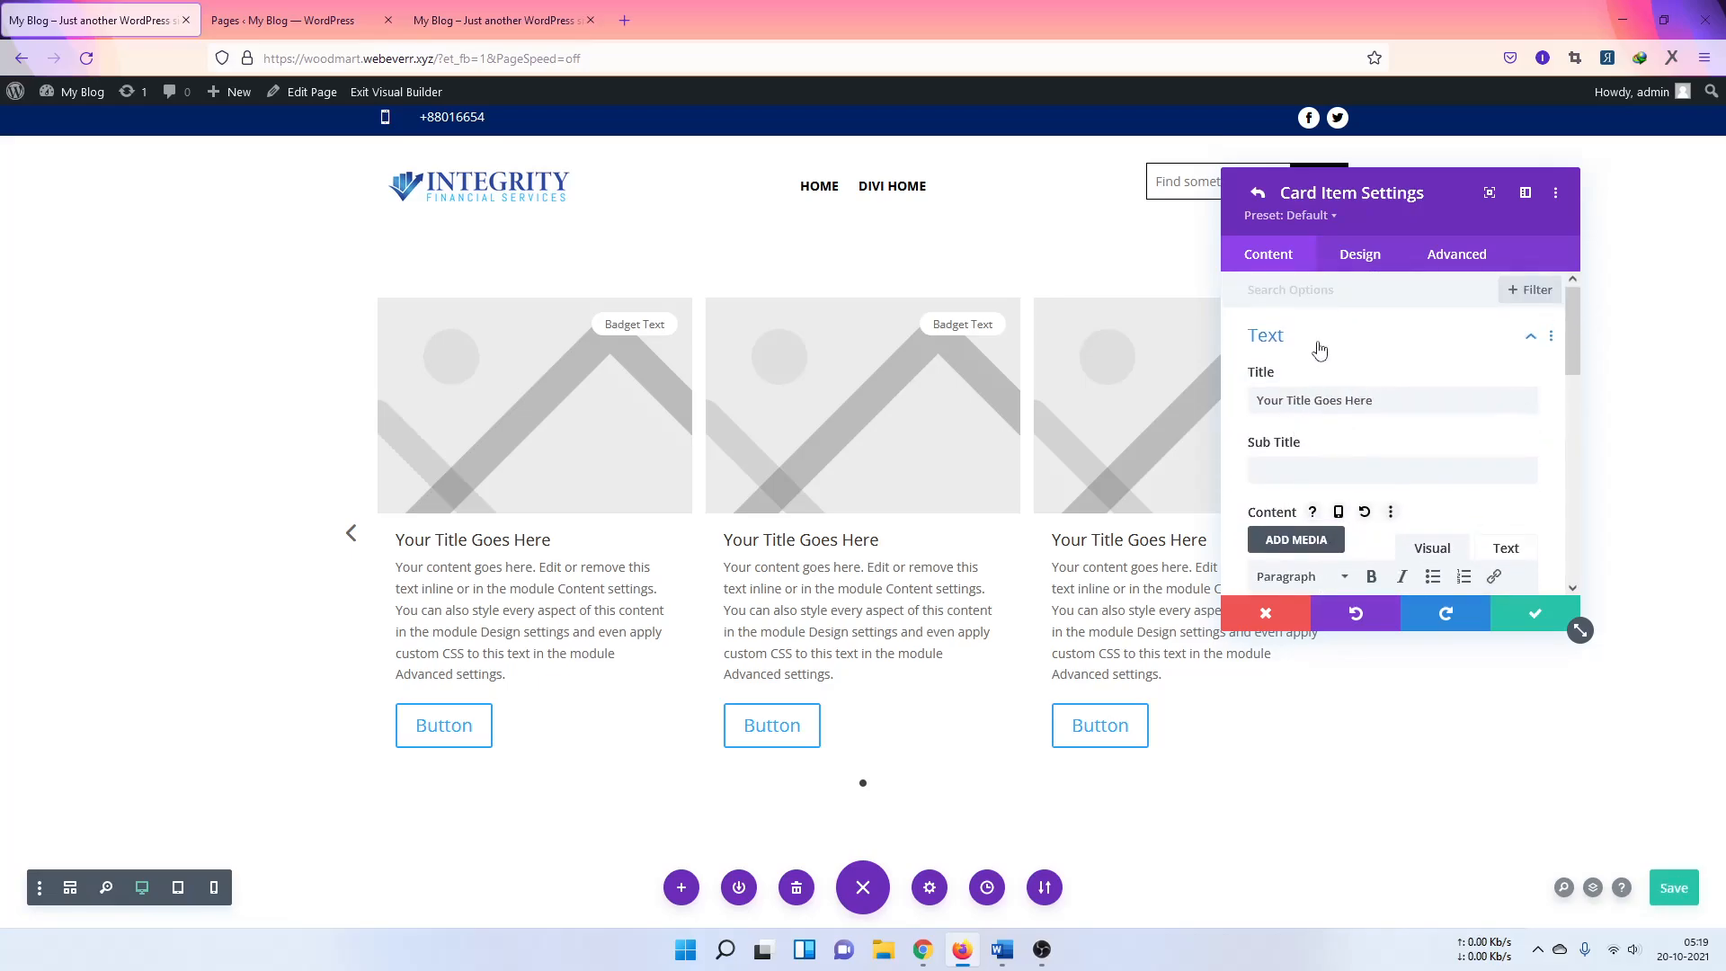
click(1332, 342)
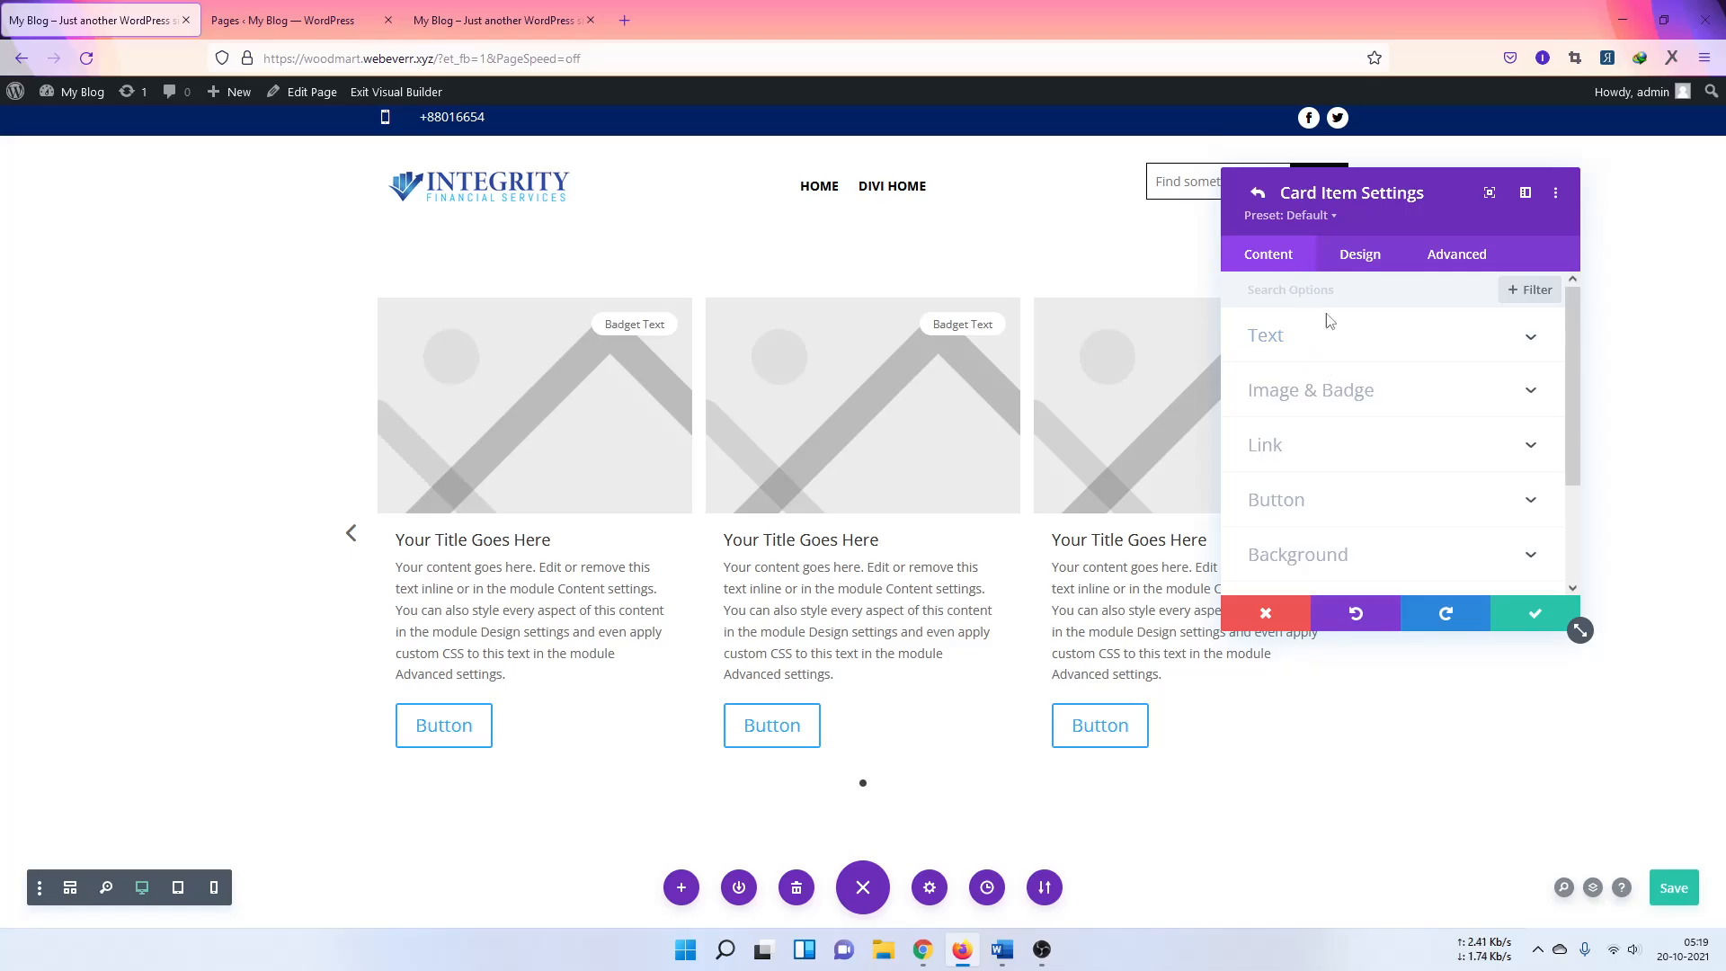
click(1332, 343)
click(1258, 193)
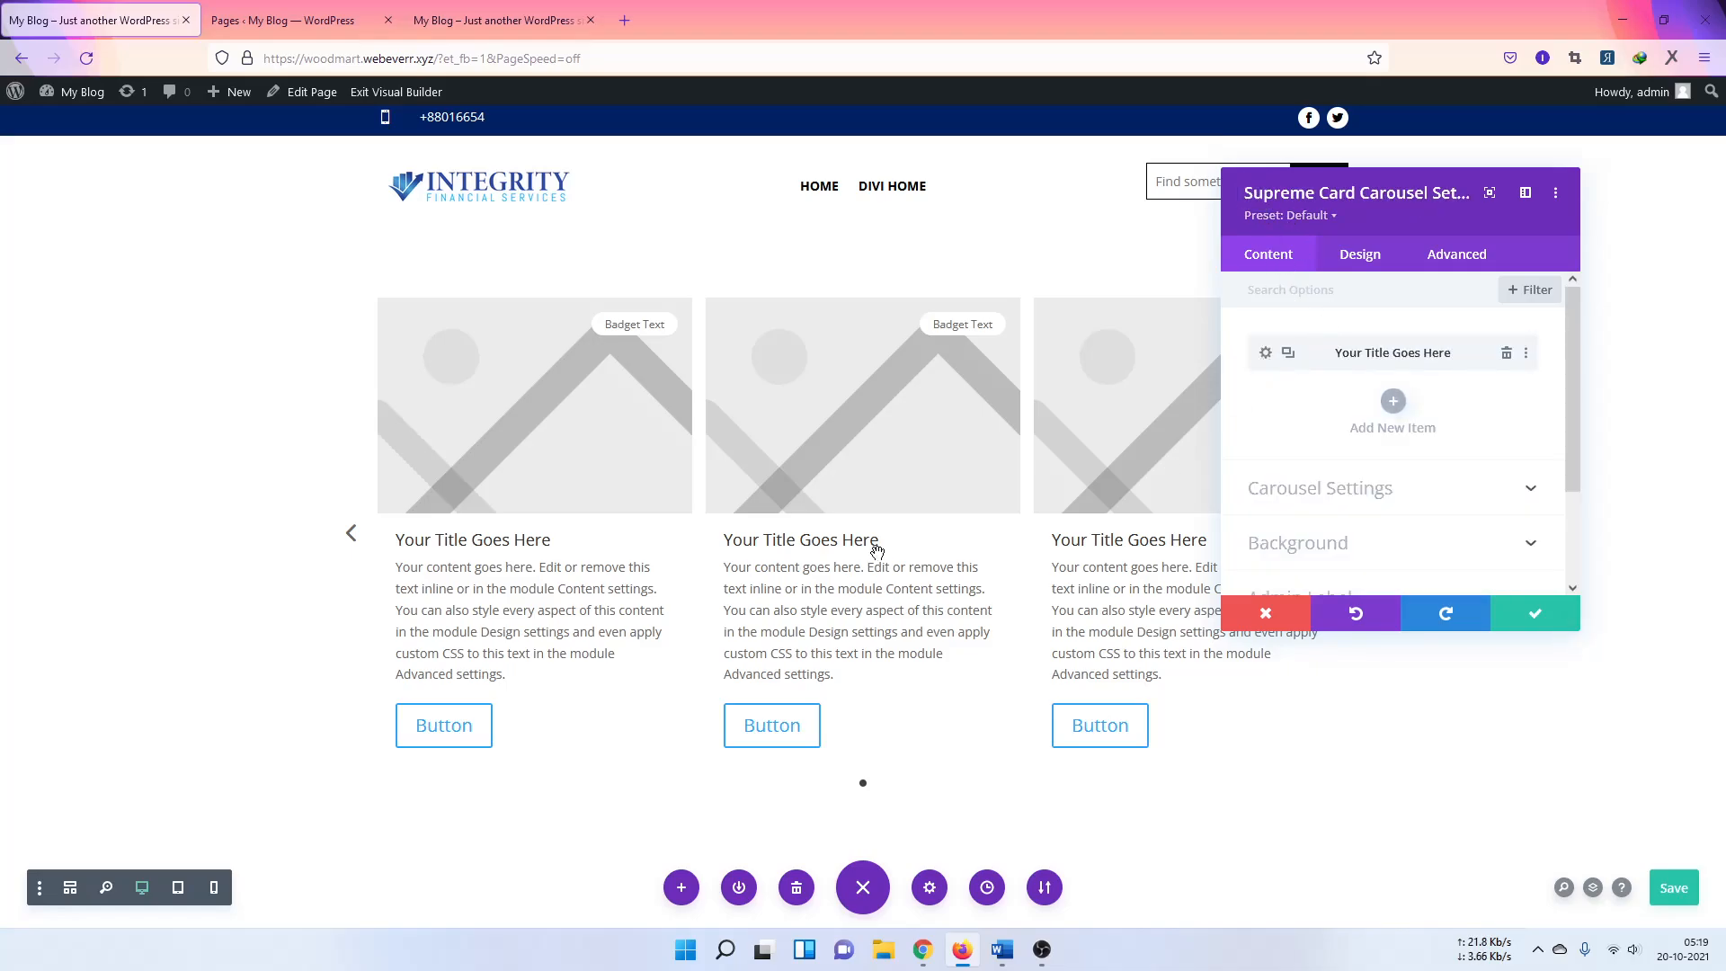
Step: Set the carousel card item's title to "Abc" and save the card
click(1264, 353)
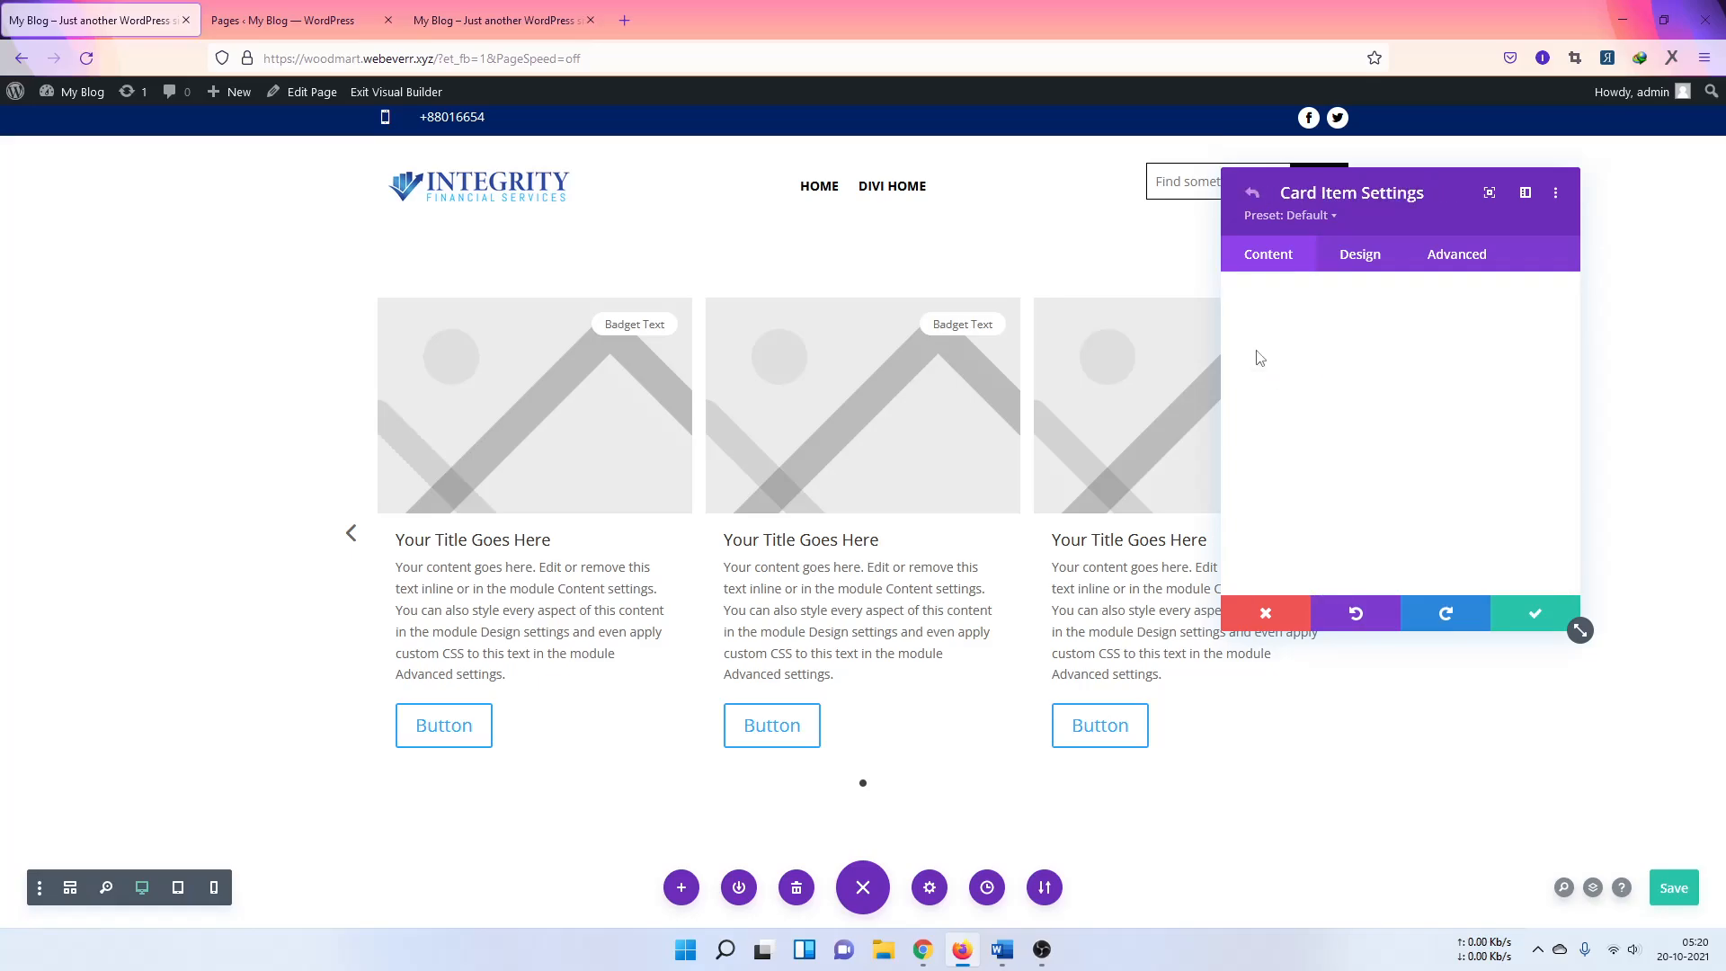
drag(1374, 400, 1253, 401)
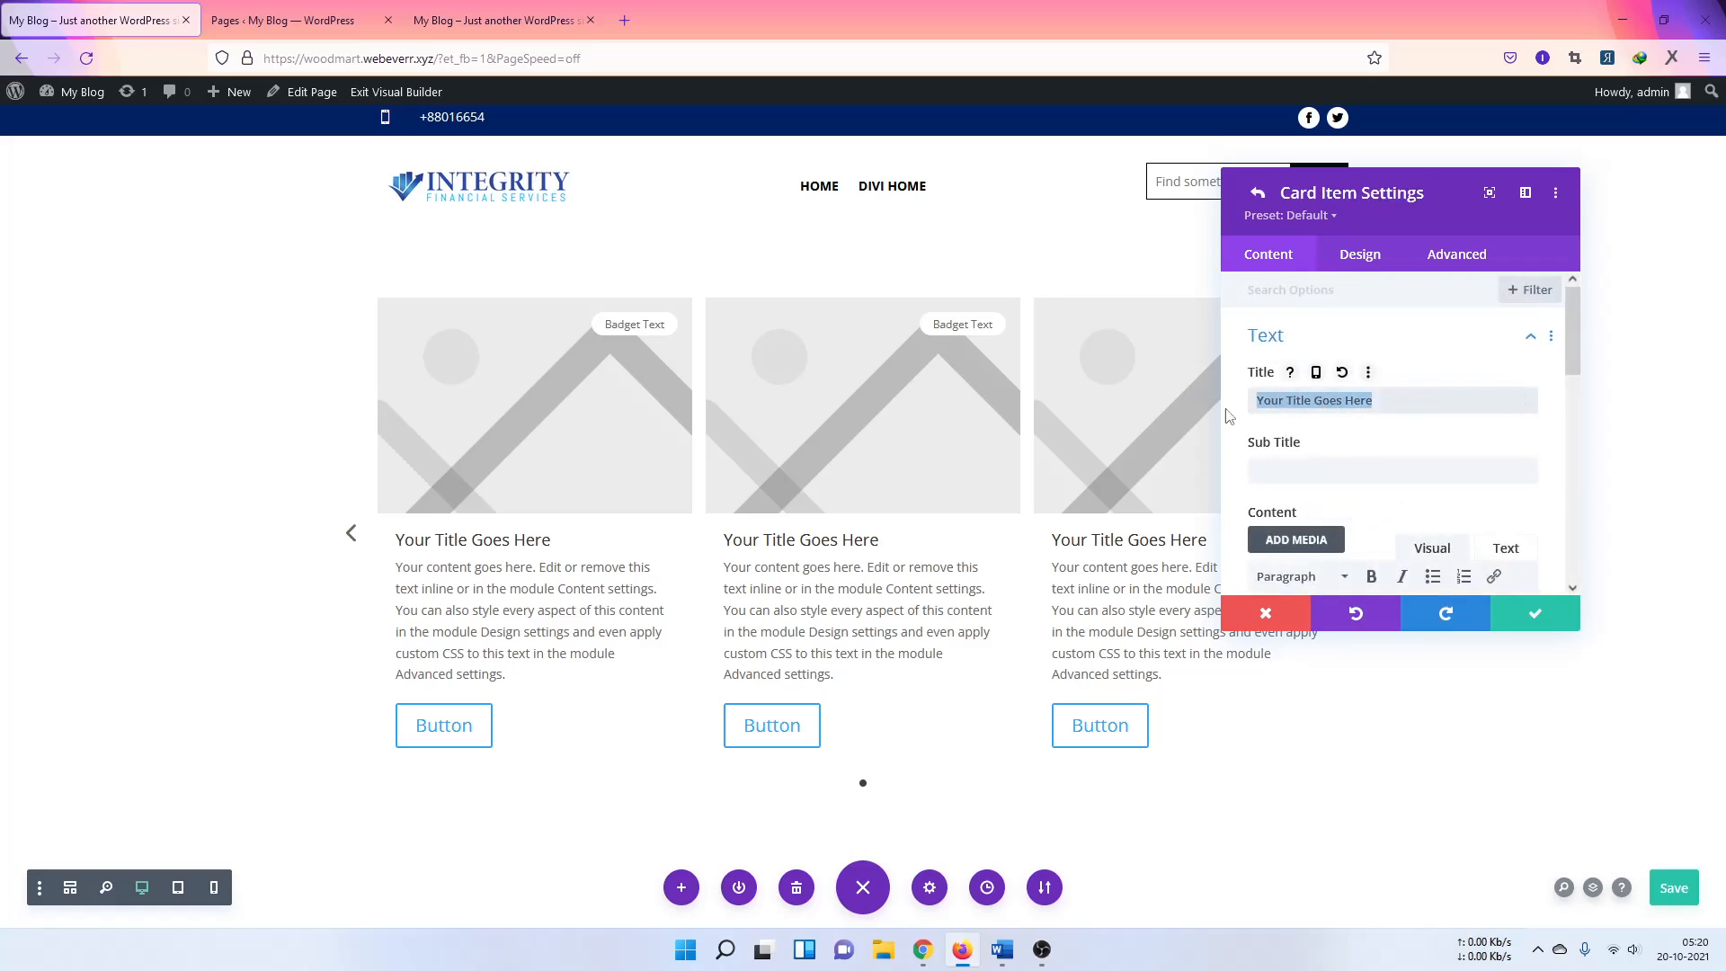
text(Abc)
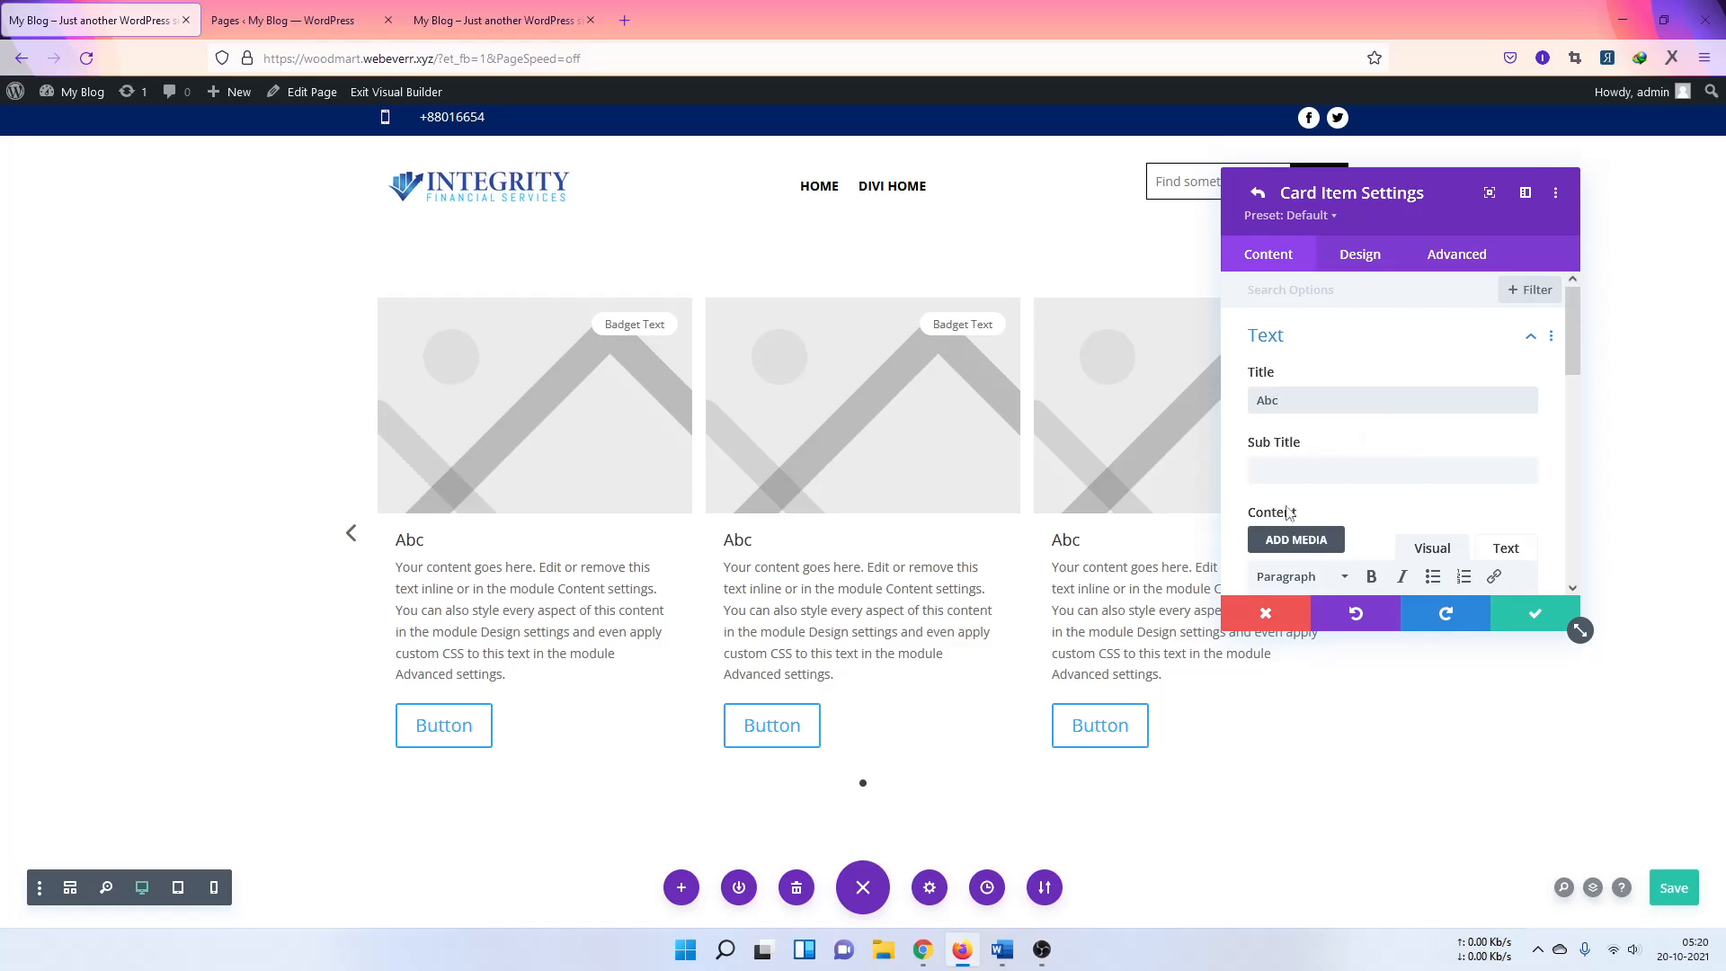
click(1513, 615)
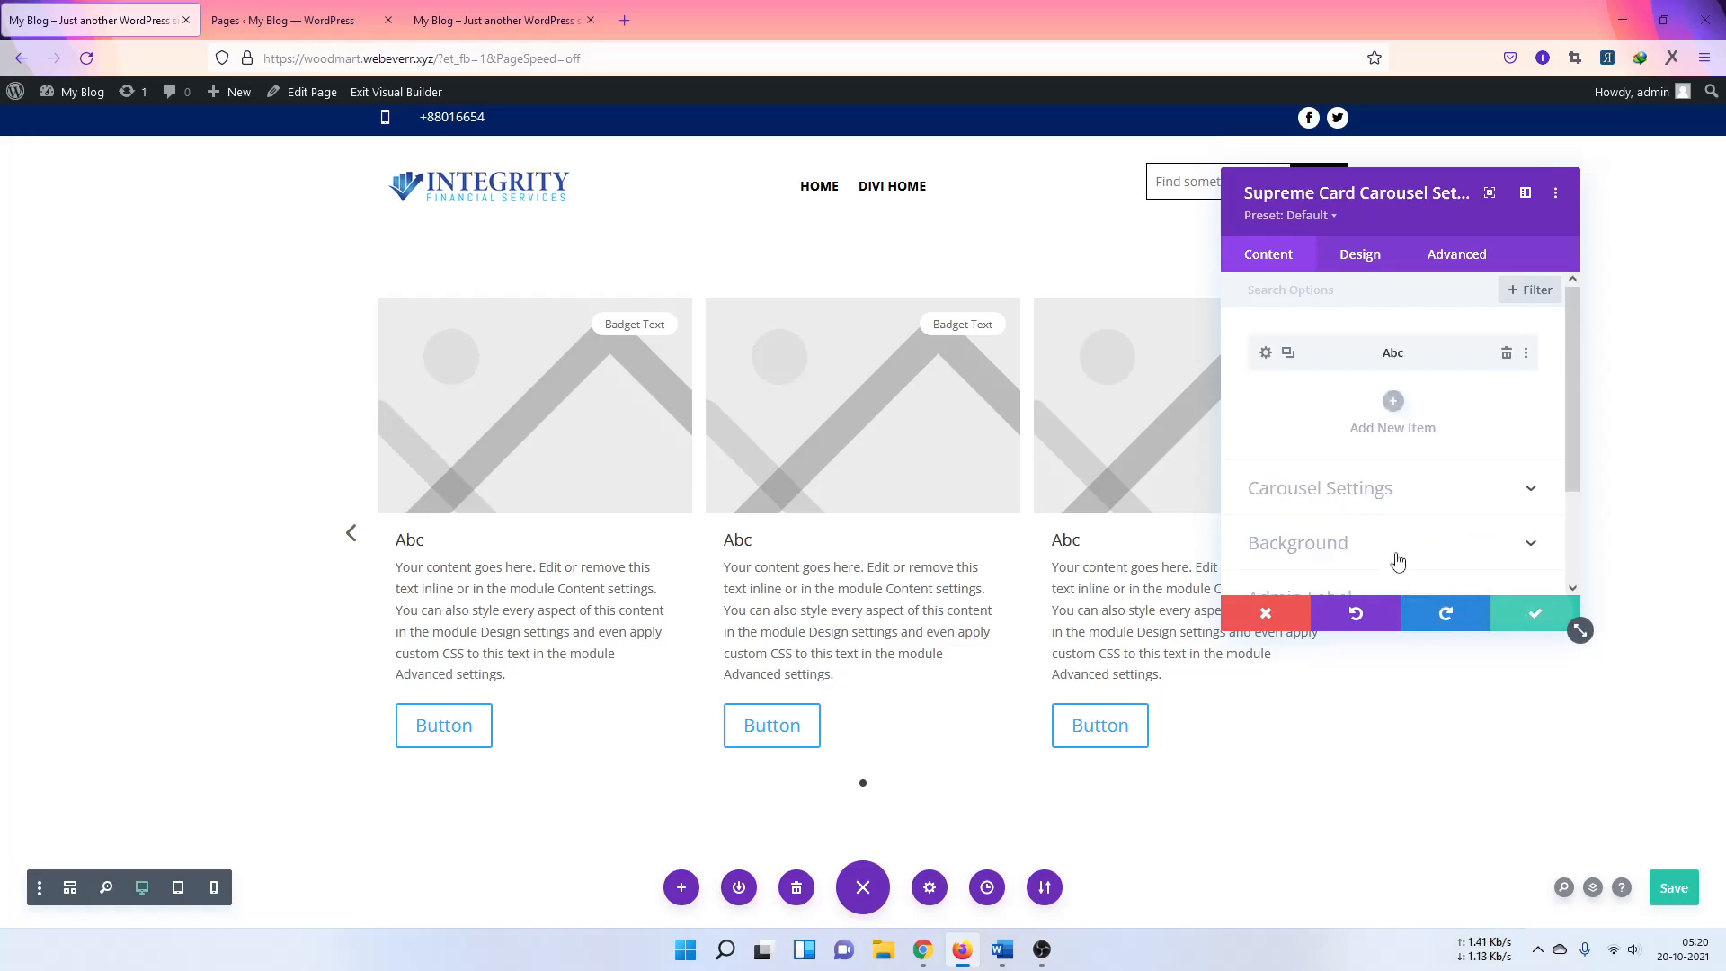
Step: Duplicate the Abc card in the carousel and title the copy "Ght"
click(1287, 353)
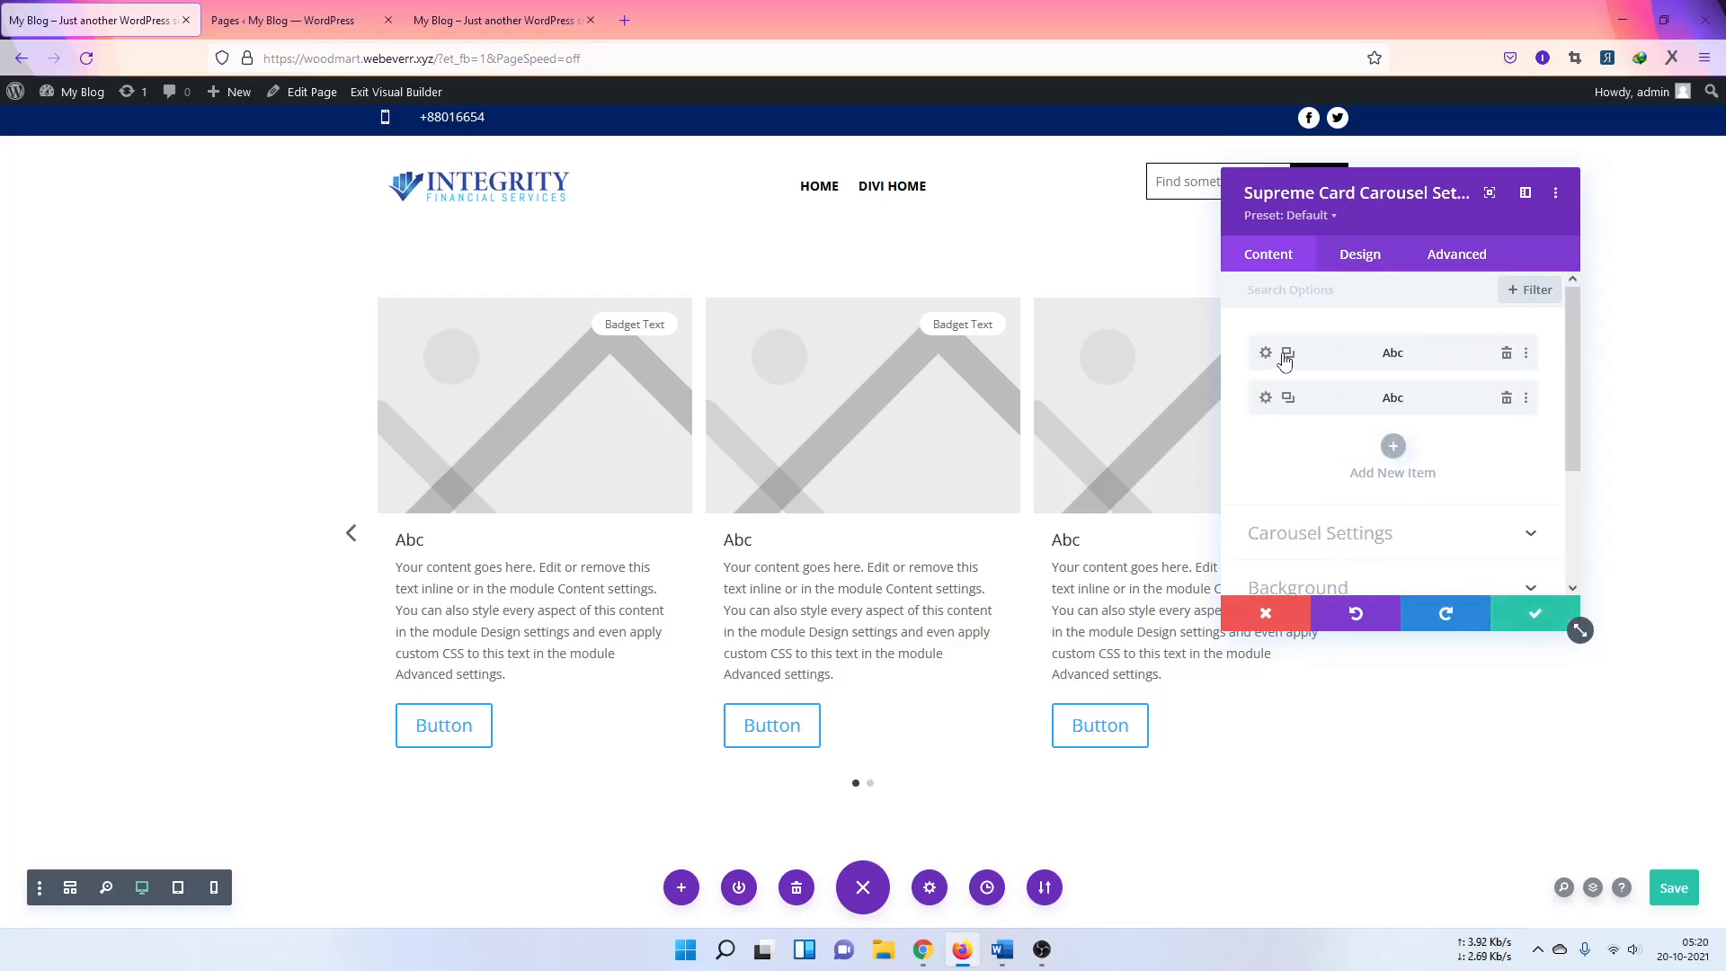
click(1265, 397)
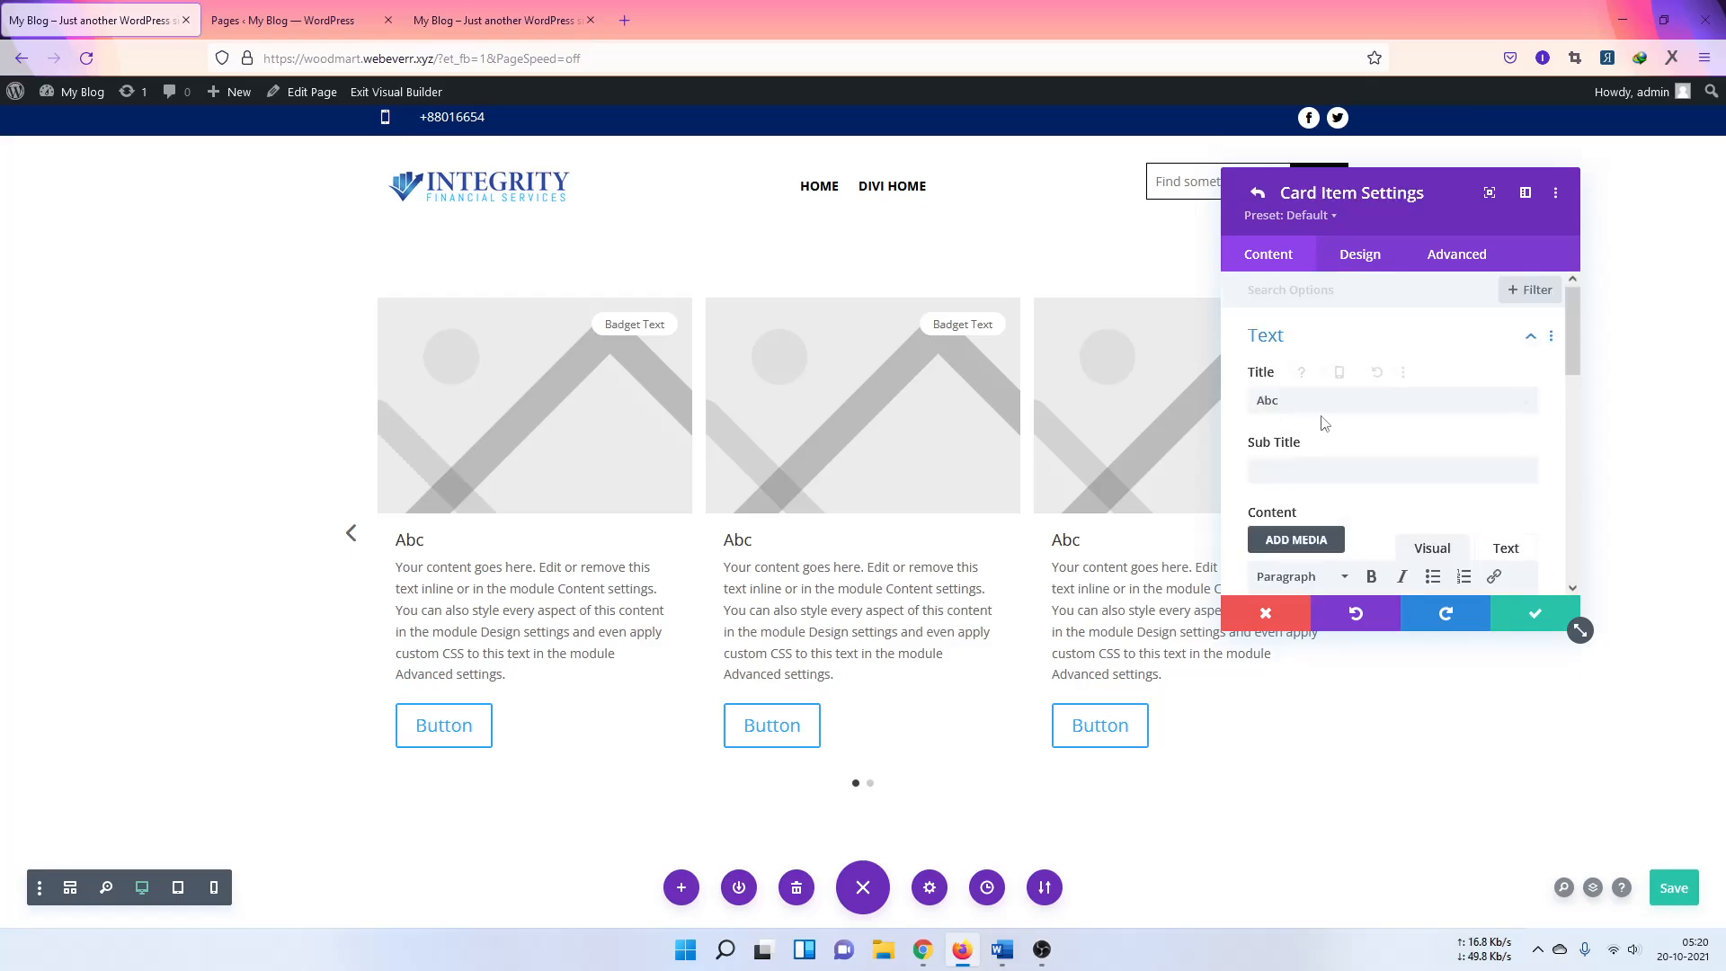
drag(1321, 401, 1226, 406)
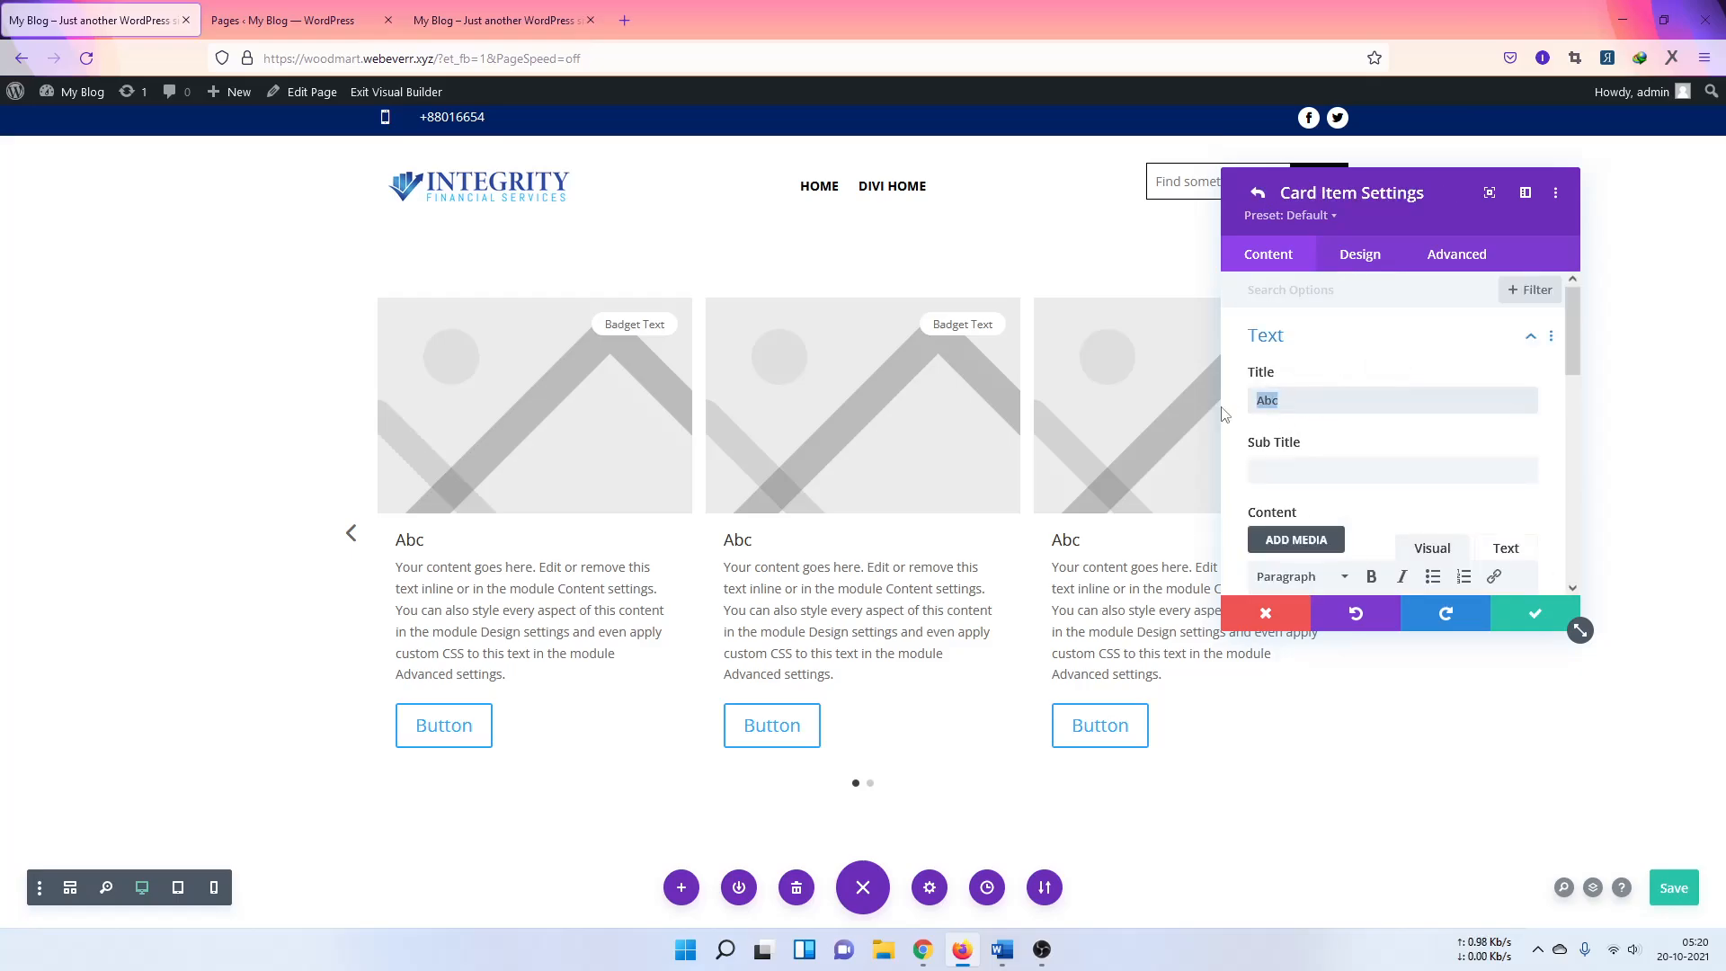
text(Ght)
click(1545, 615)
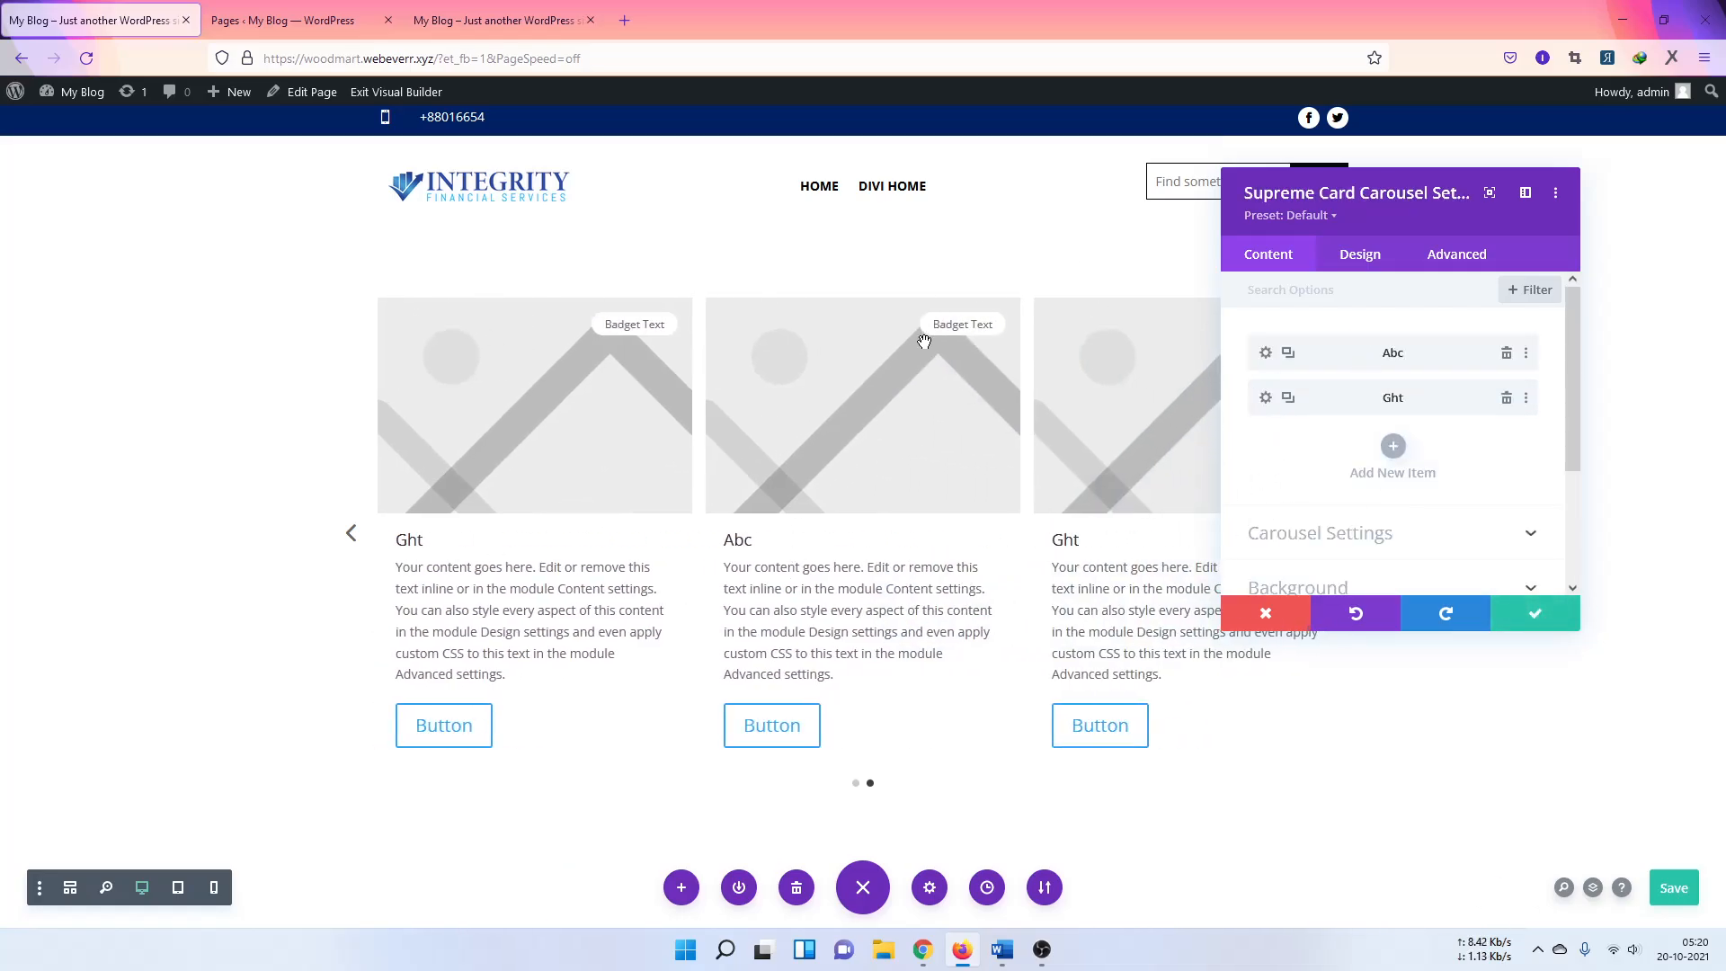
Step: Review the carousel's content sections and the Abc card's body text and remaining content sections
scroll(1511, 483, down, 2)
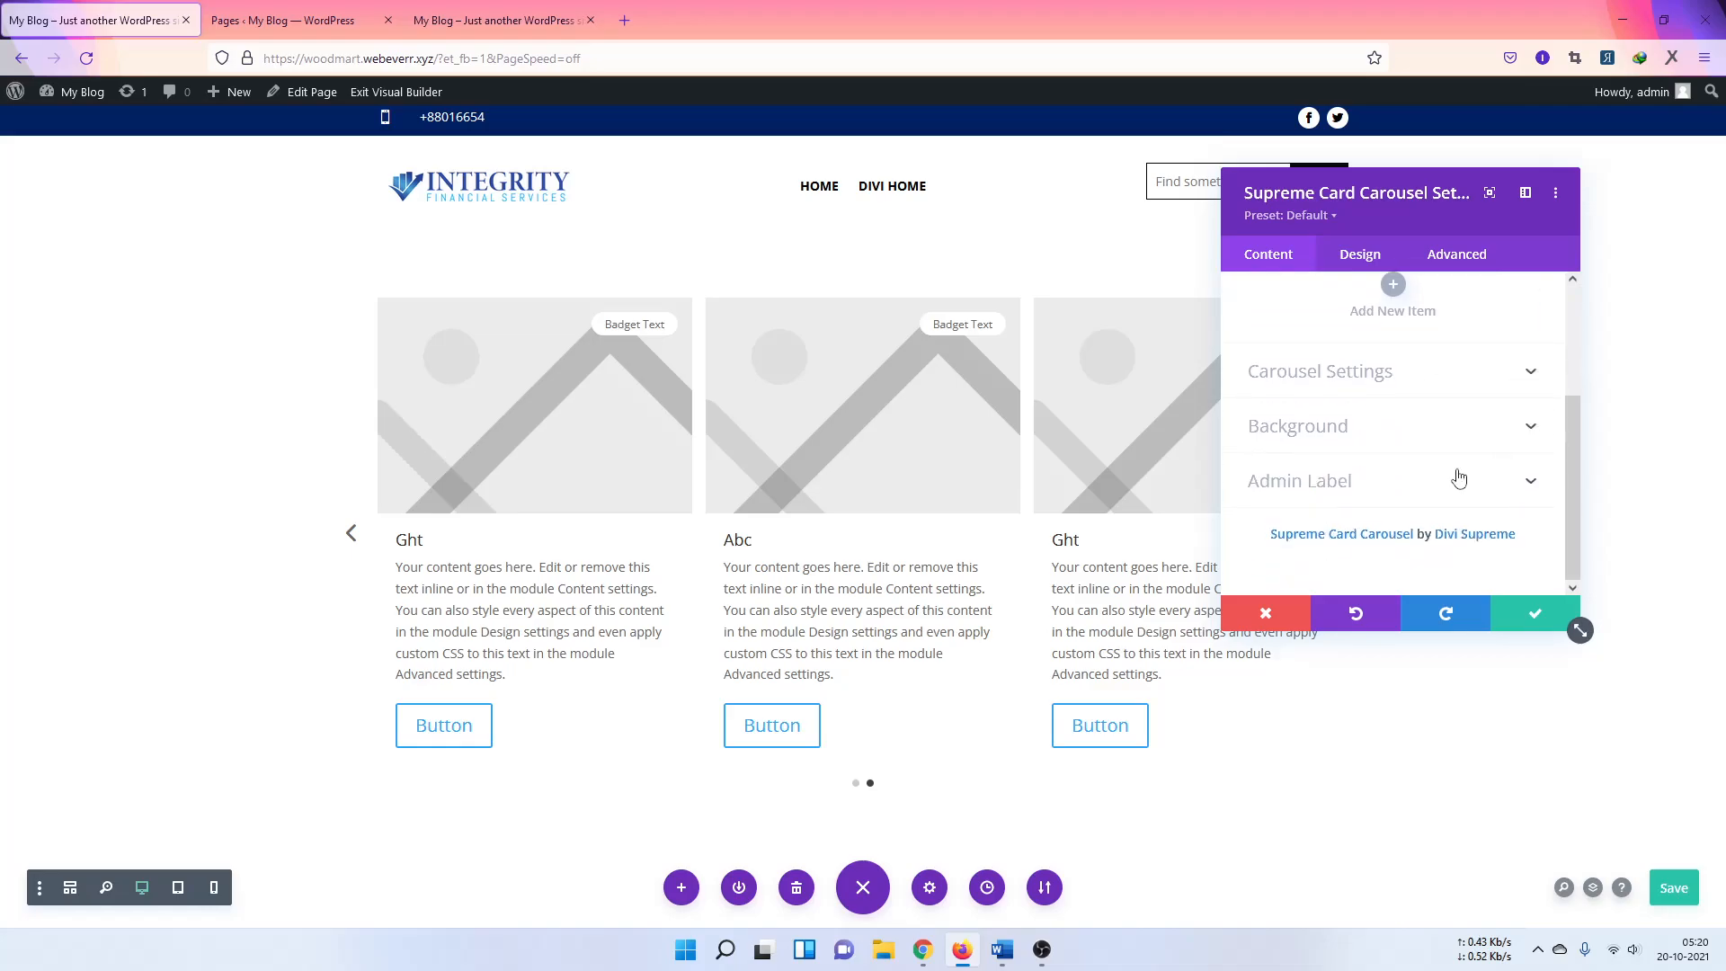
scroll(1441, 471, up, 2)
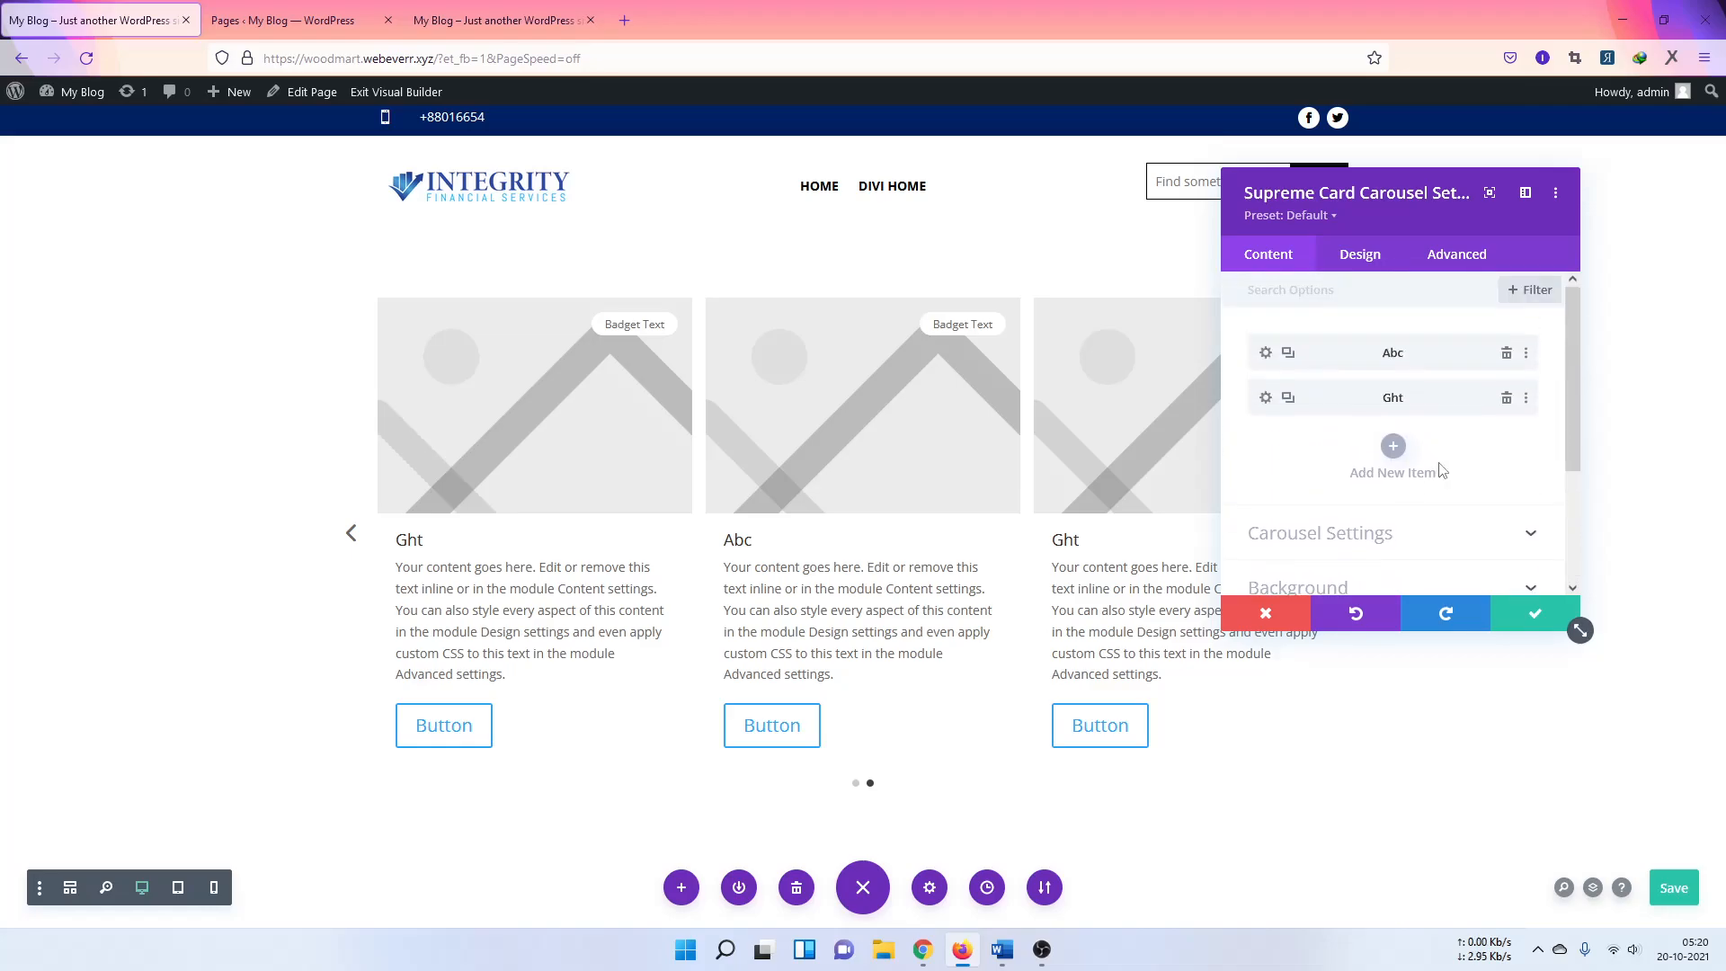
click(1264, 352)
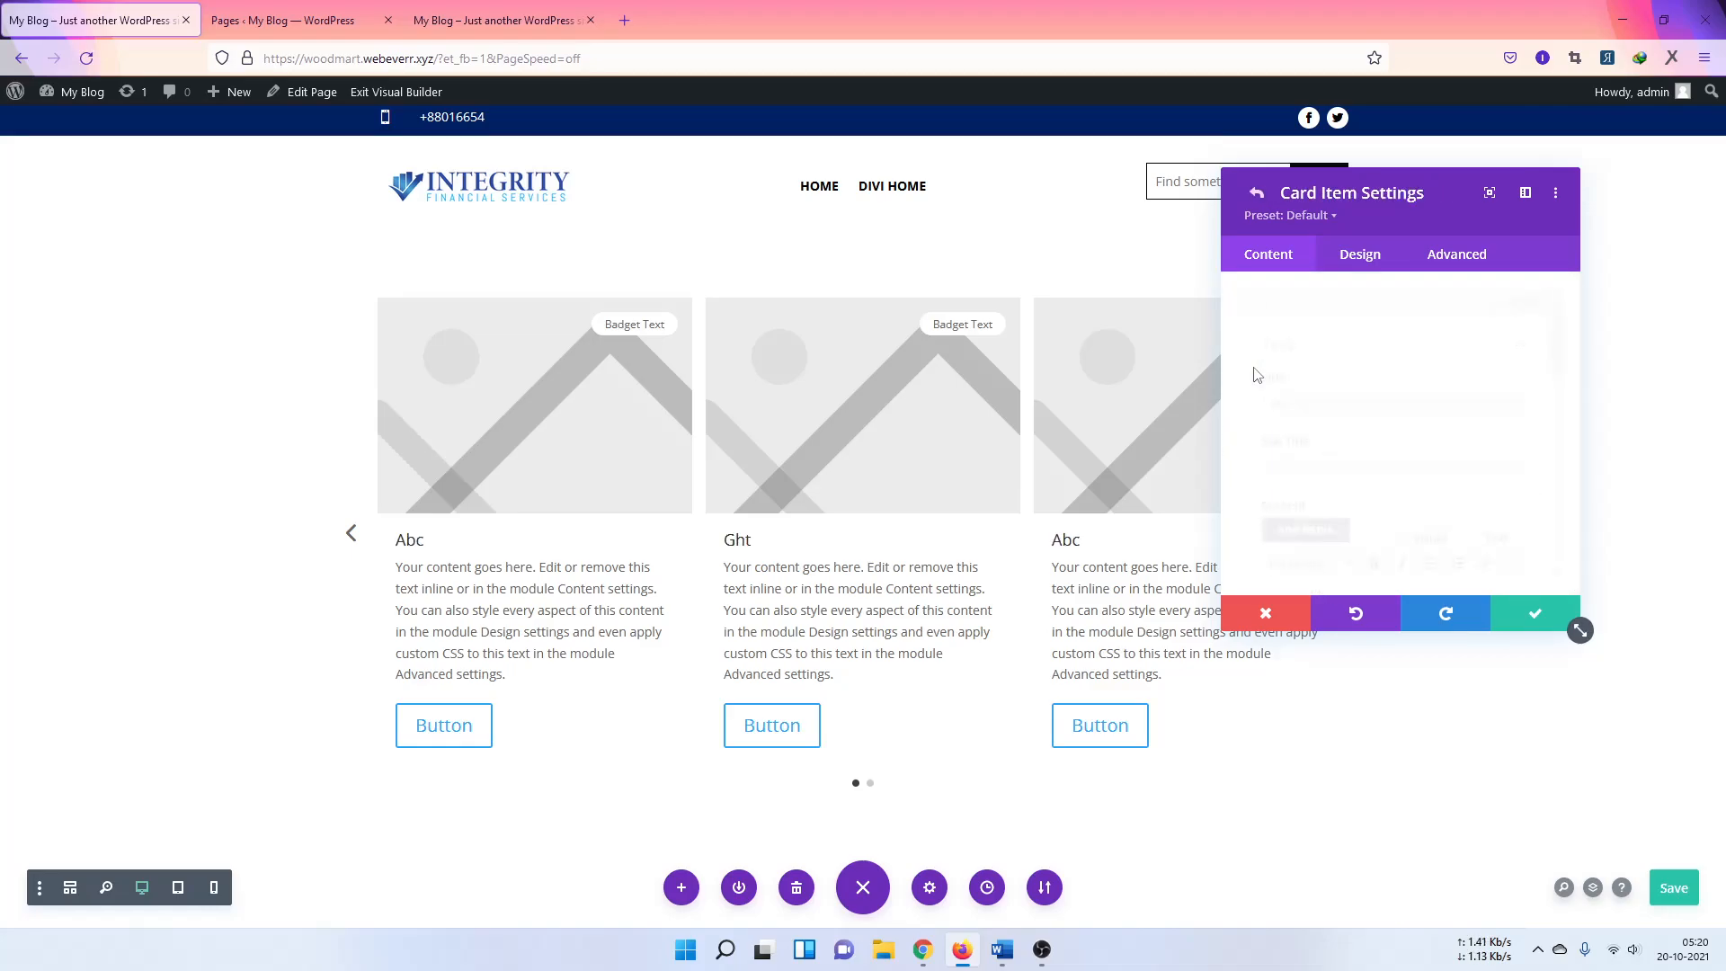
scroll(1276, 388, down, 2)
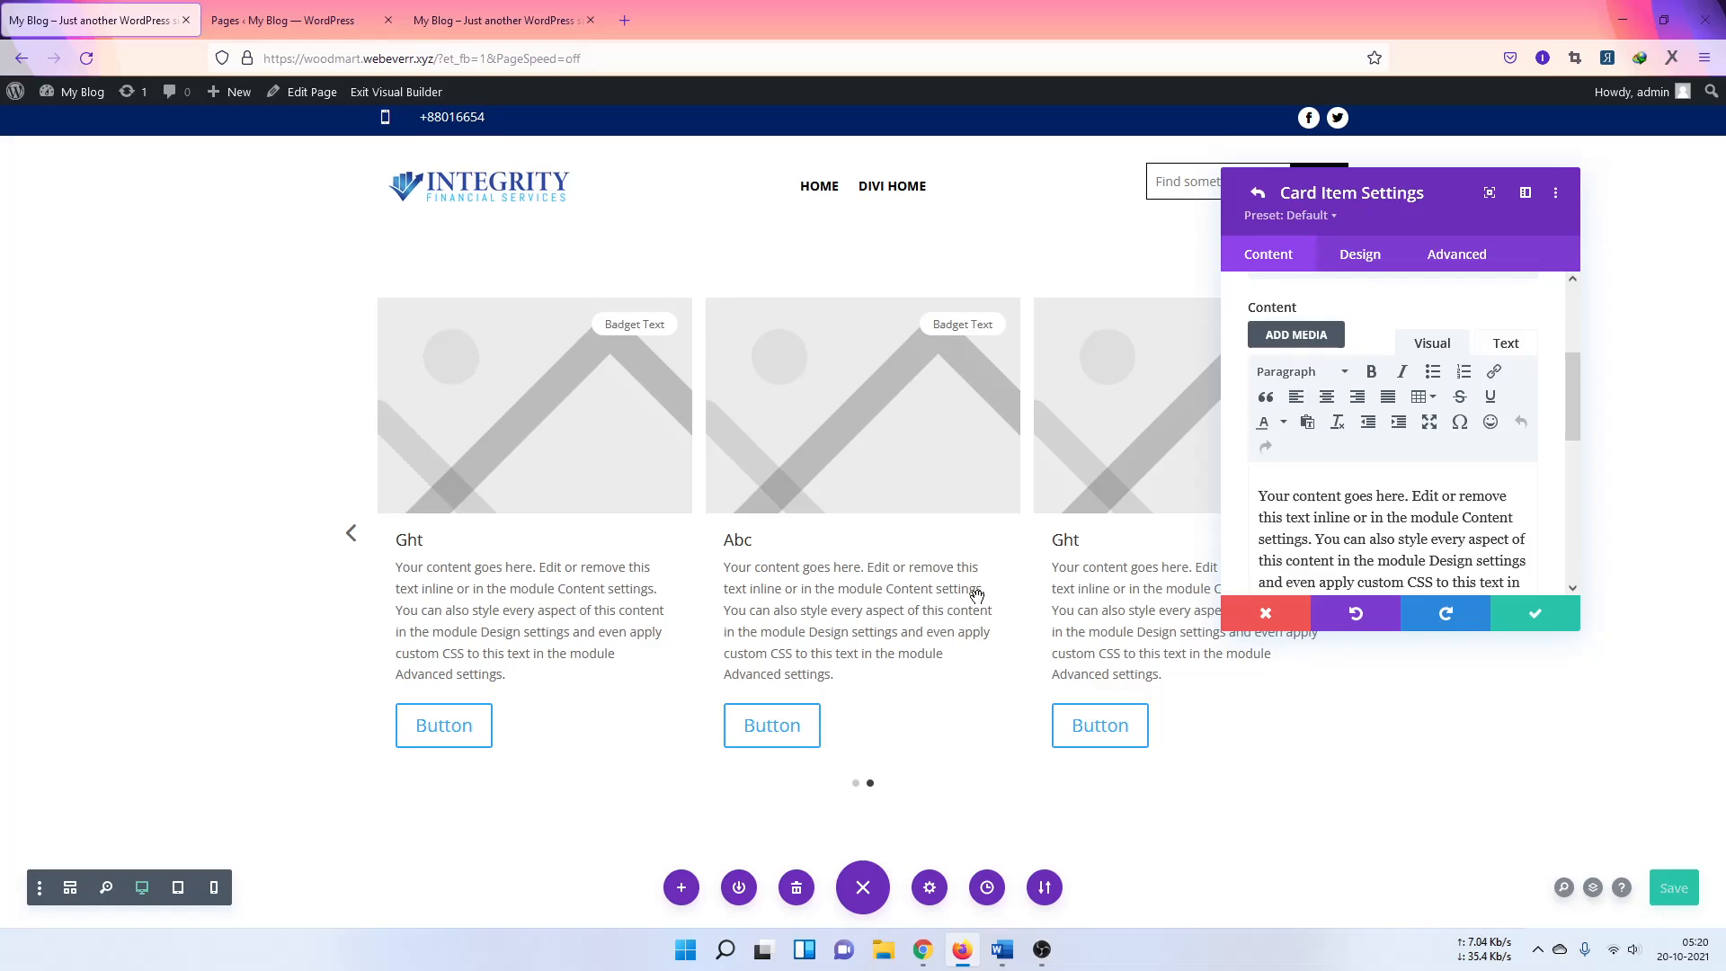
scroll(1373, 514, down, 3)
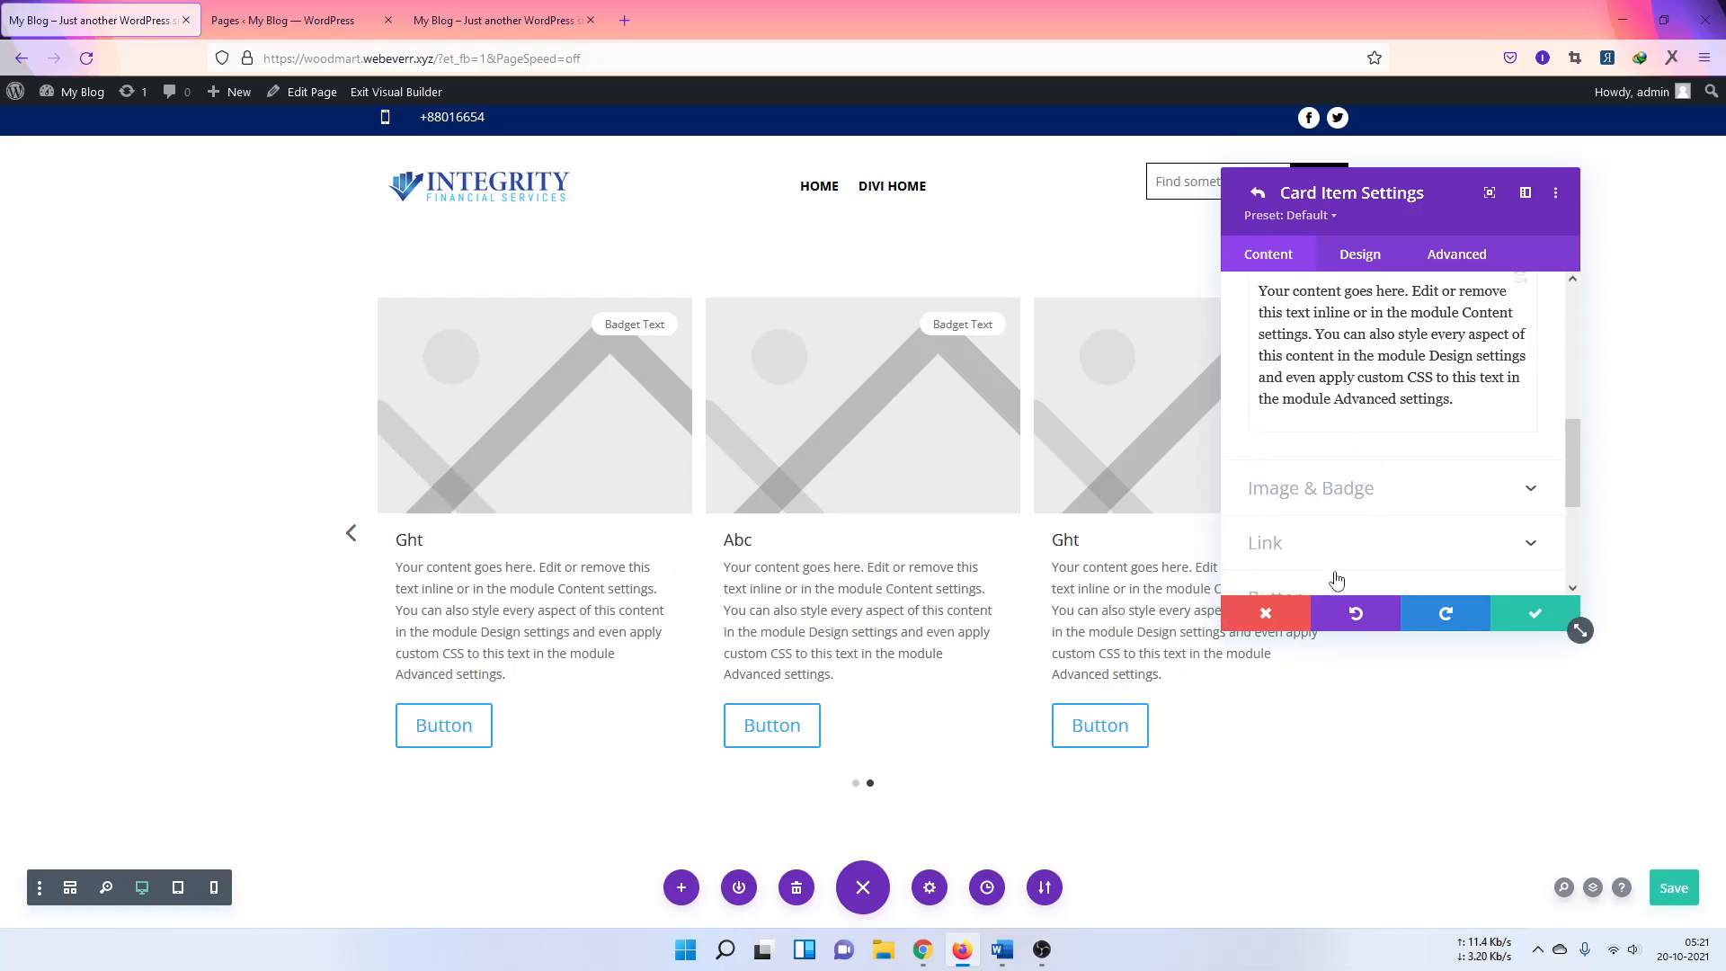
Step: Delete the Supreme Card Carousel module and insert a Supreme Contact Form 7 module in its place
click(1266, 613)
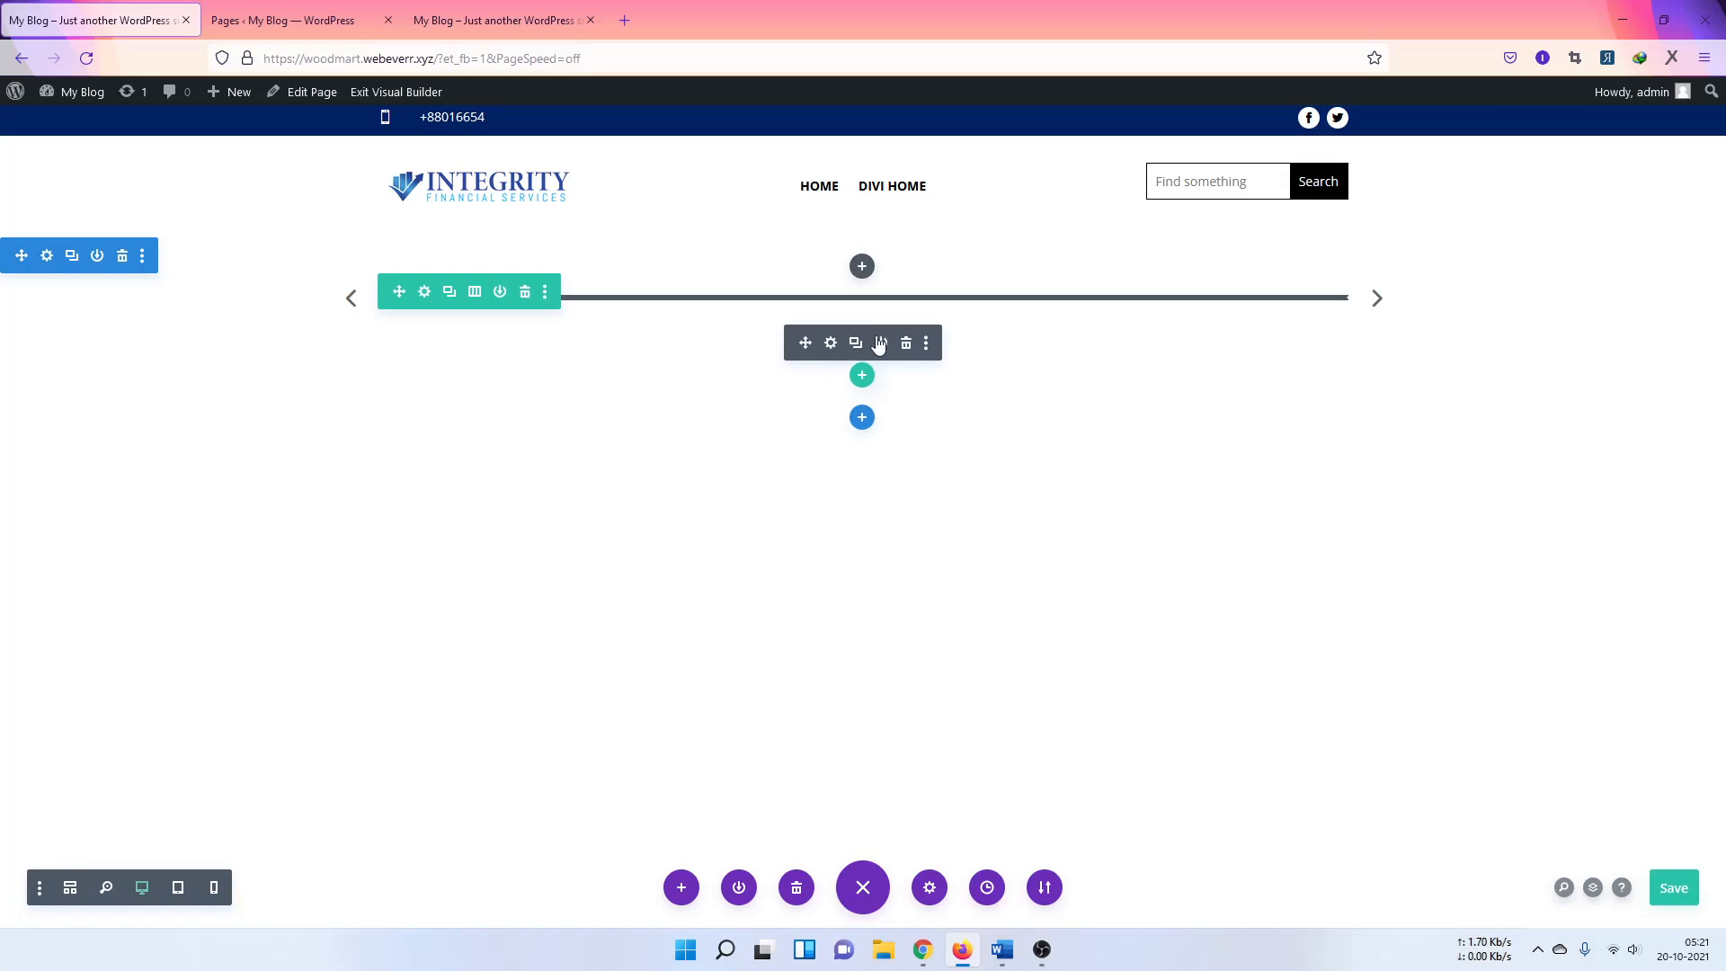
click(905, 345)
click(863, 319)
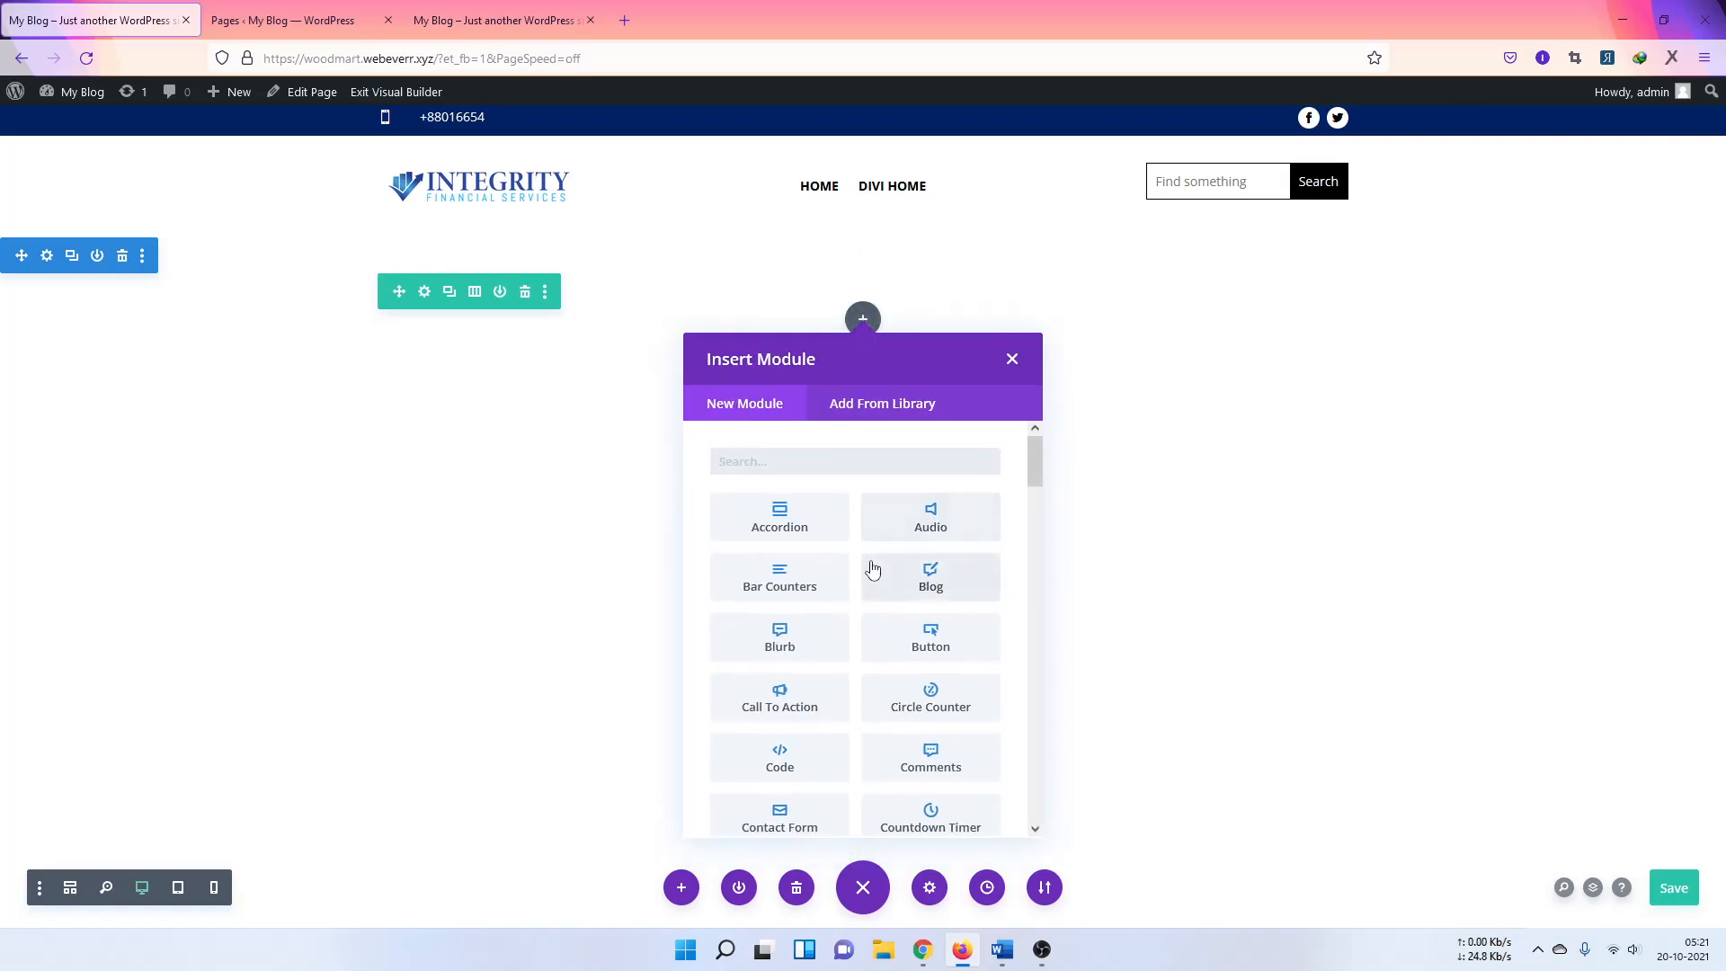
scroll(905, 549, down, 1)
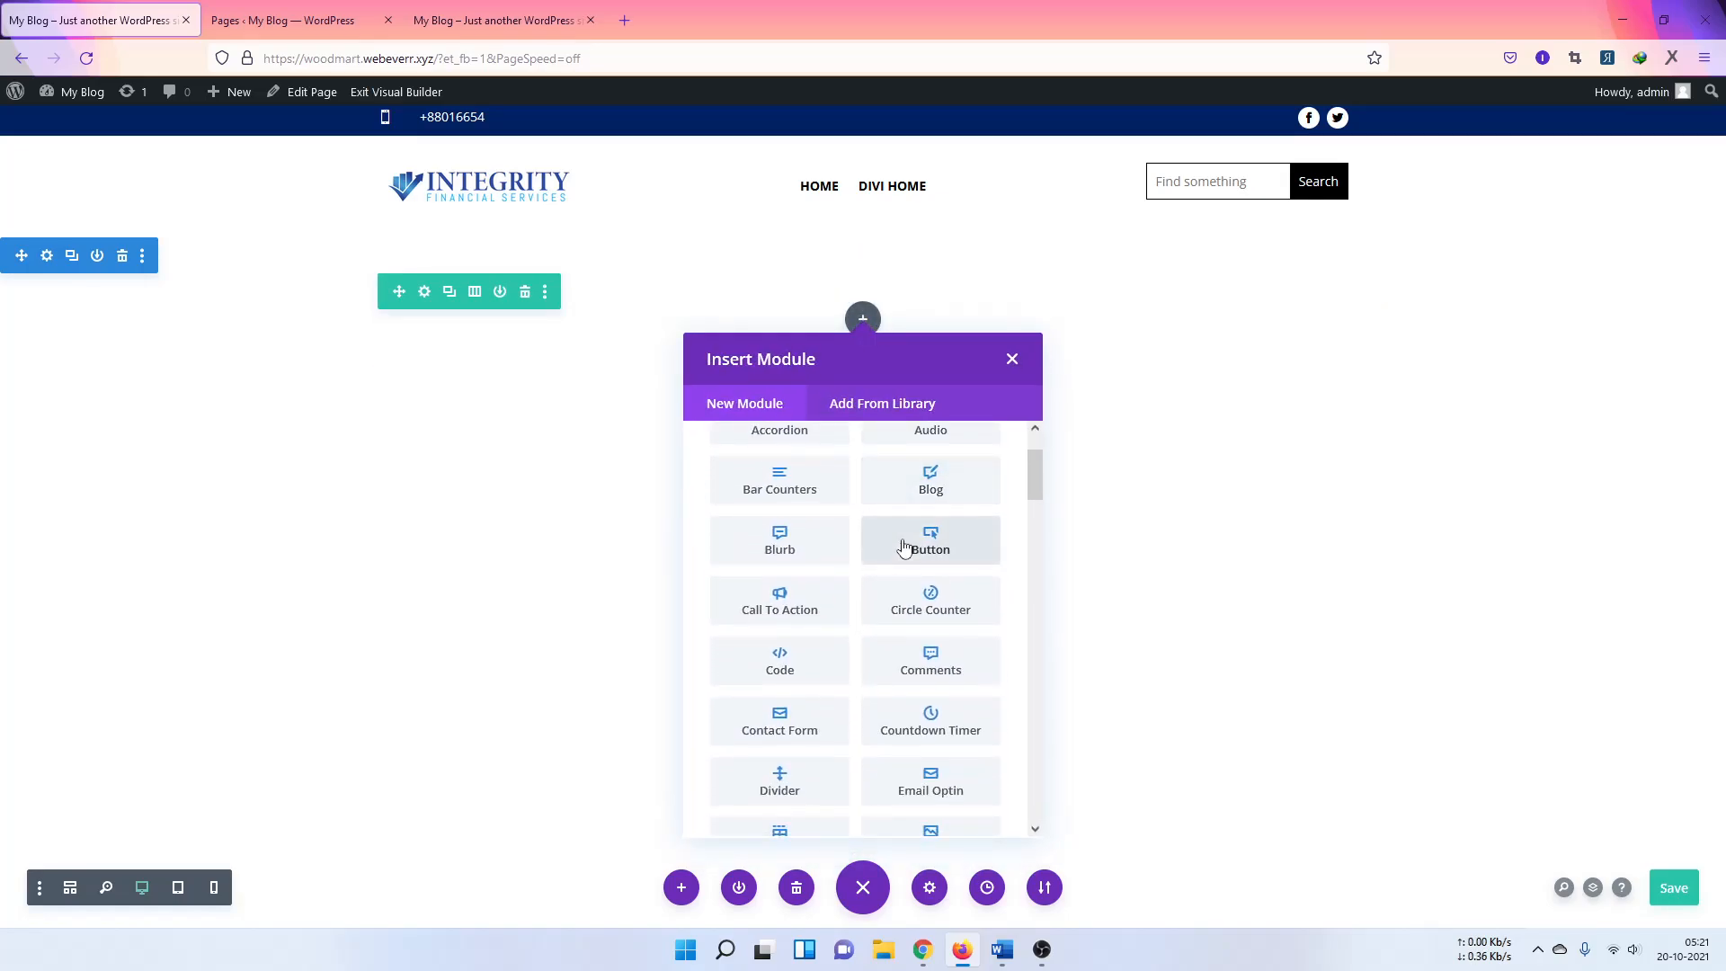
scroll(906, 548, down, 3)
scroll(897, 606, down, 3)
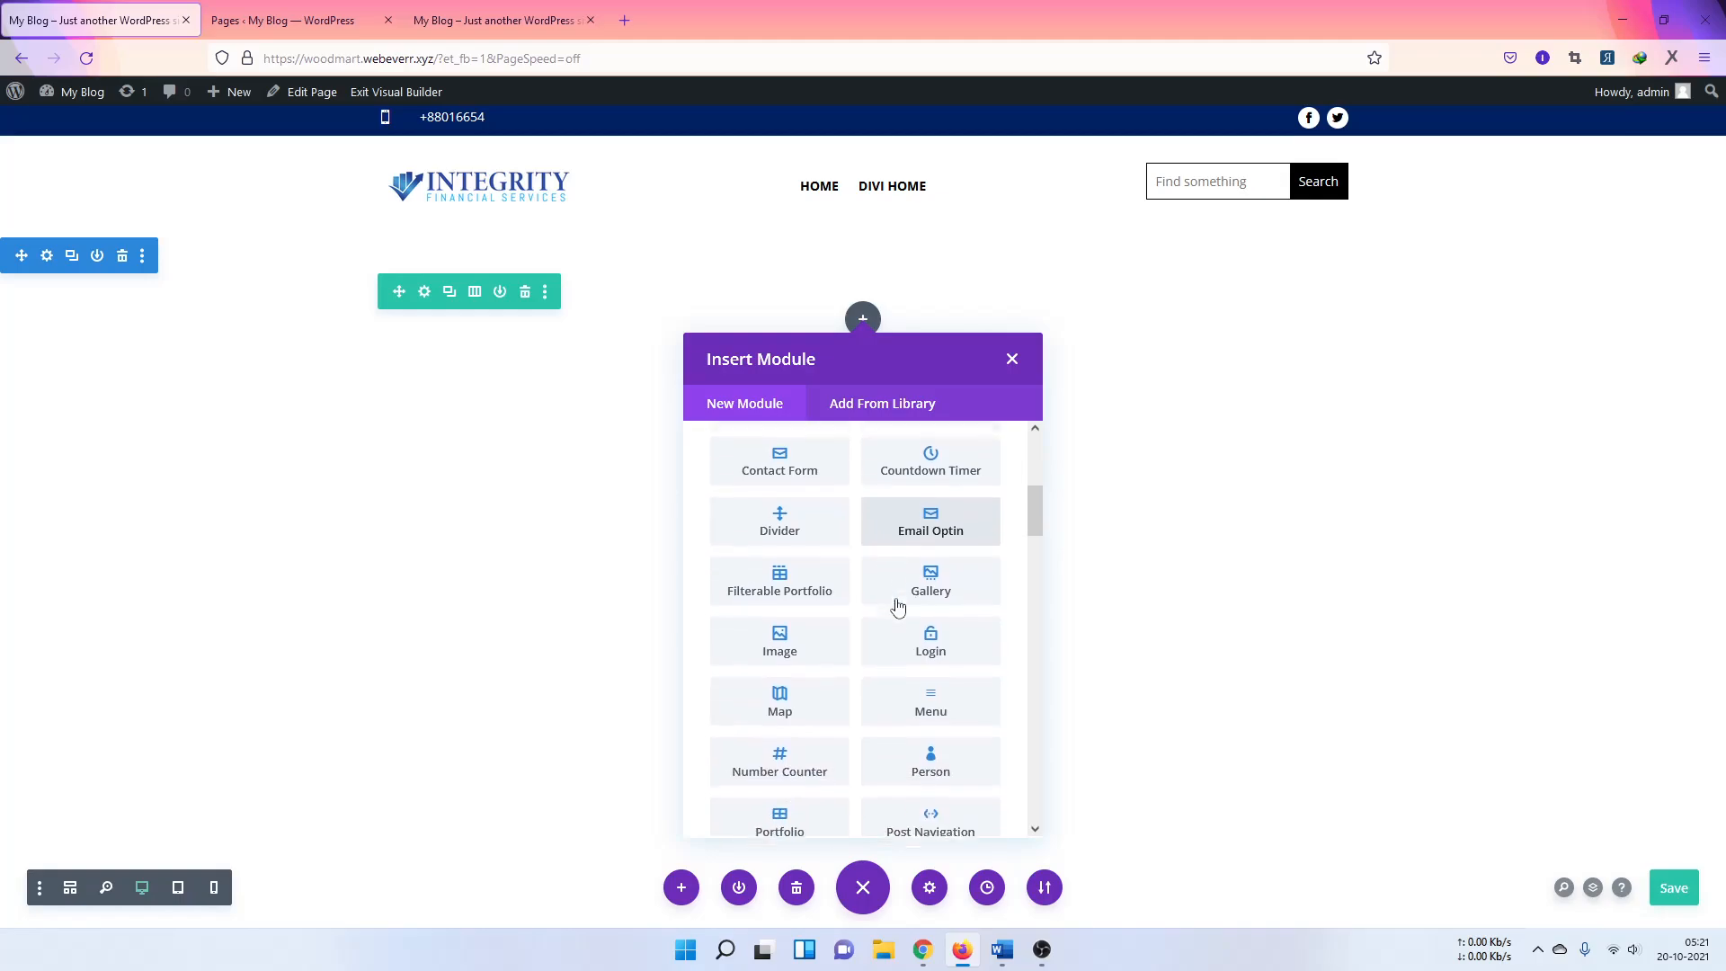
scroll(809, 772, down, 1)
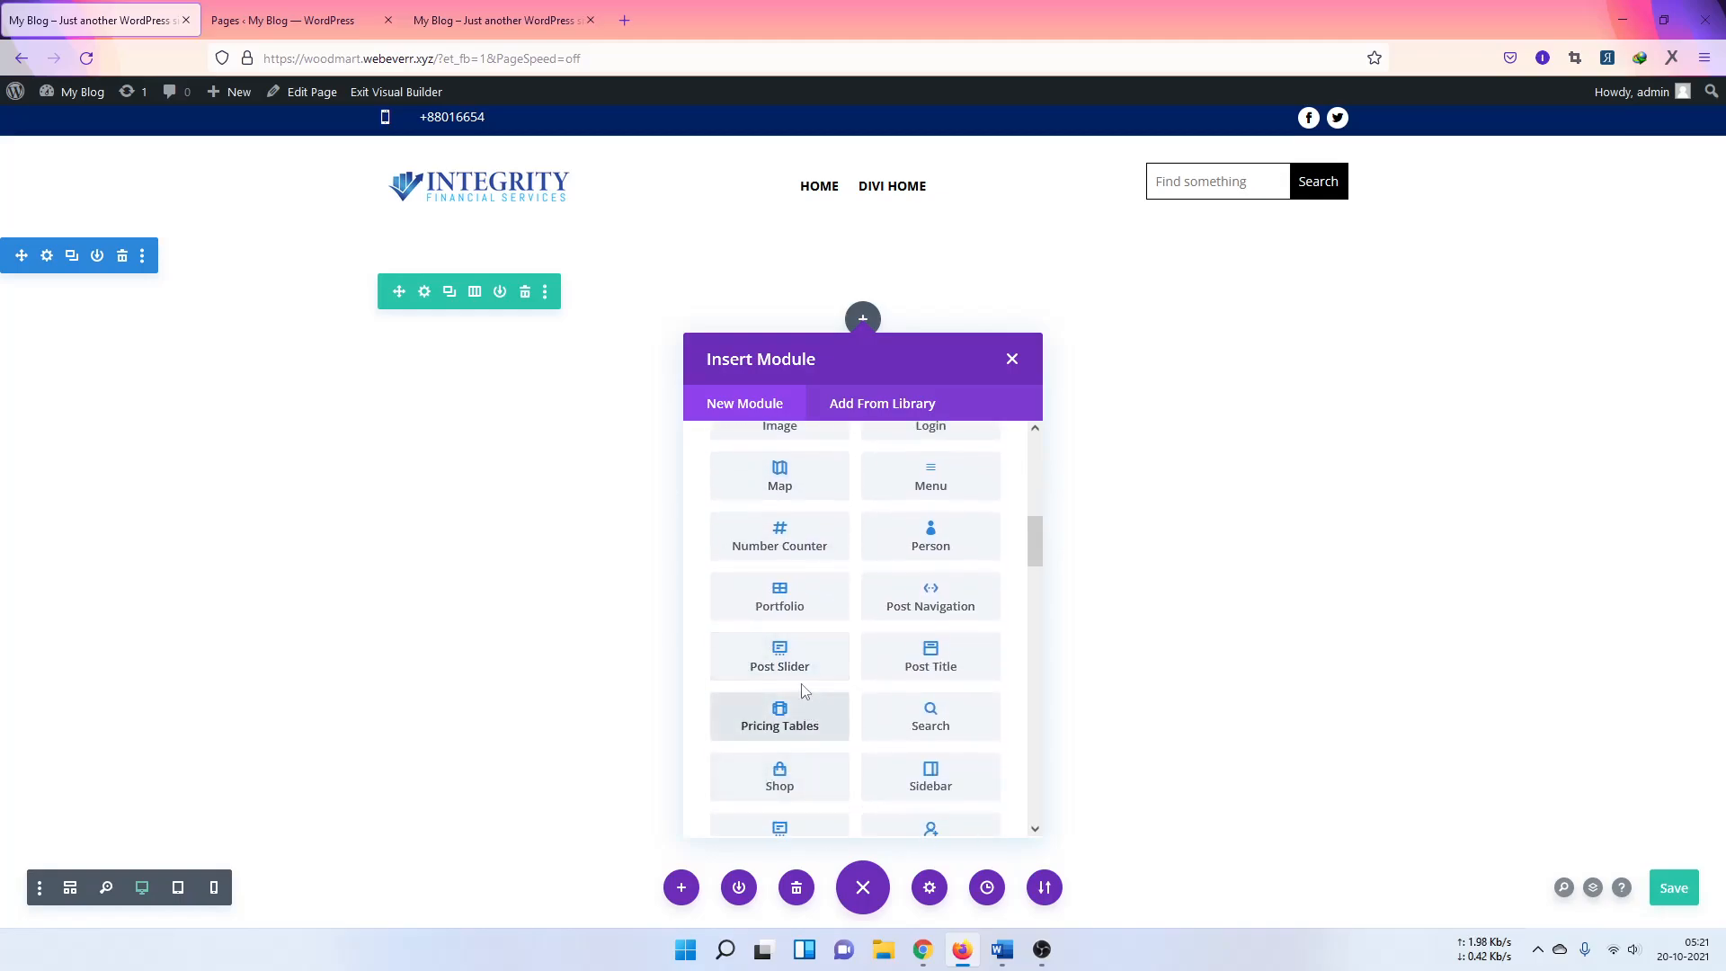
scroll(882, 661, down, 3)
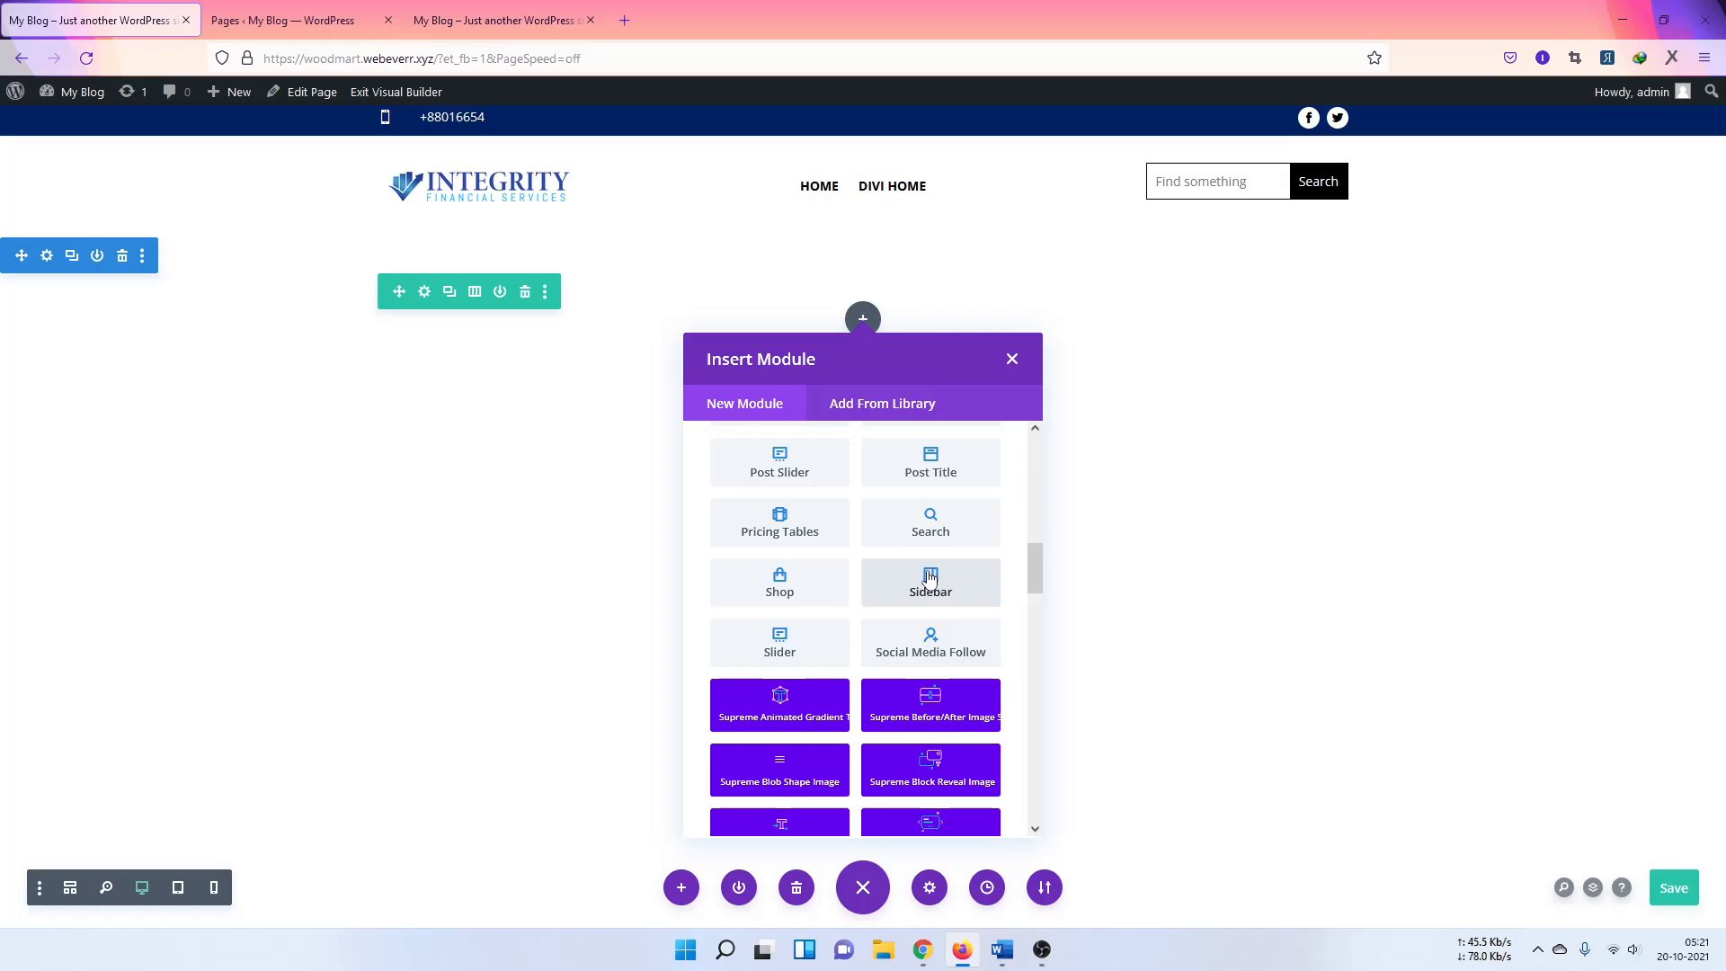
scroll(929, 578, down, 1)
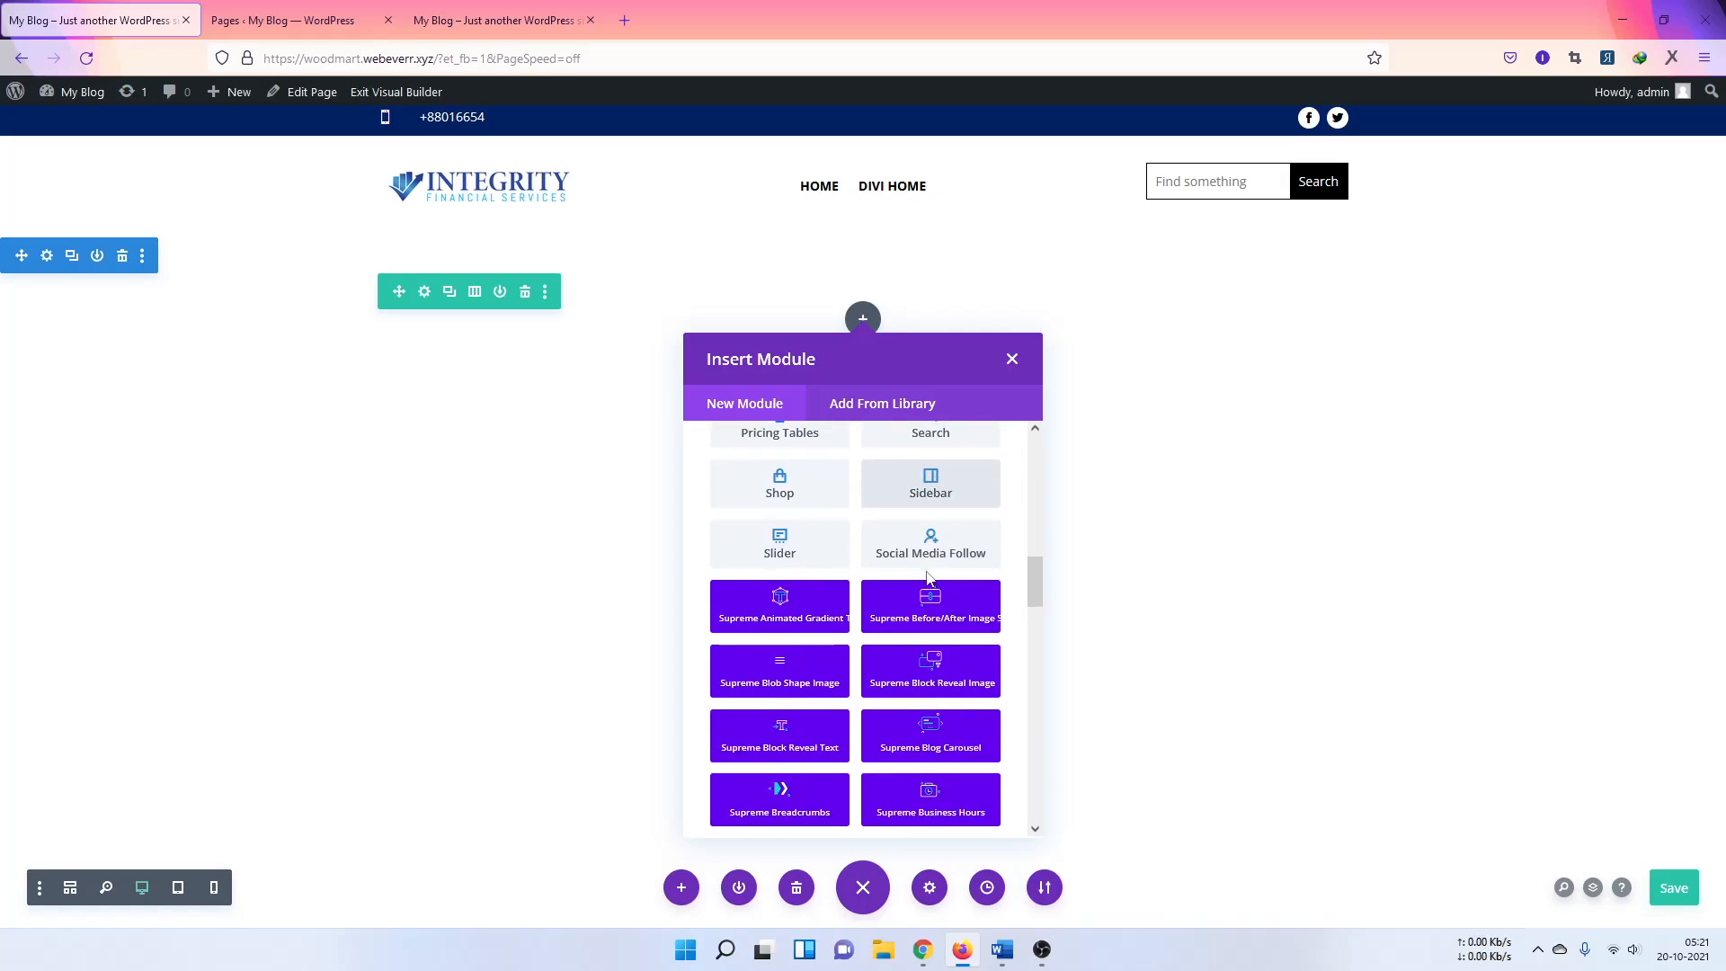
scroll(930, 578, down, 2)
scroll(929, 578, down, 2)
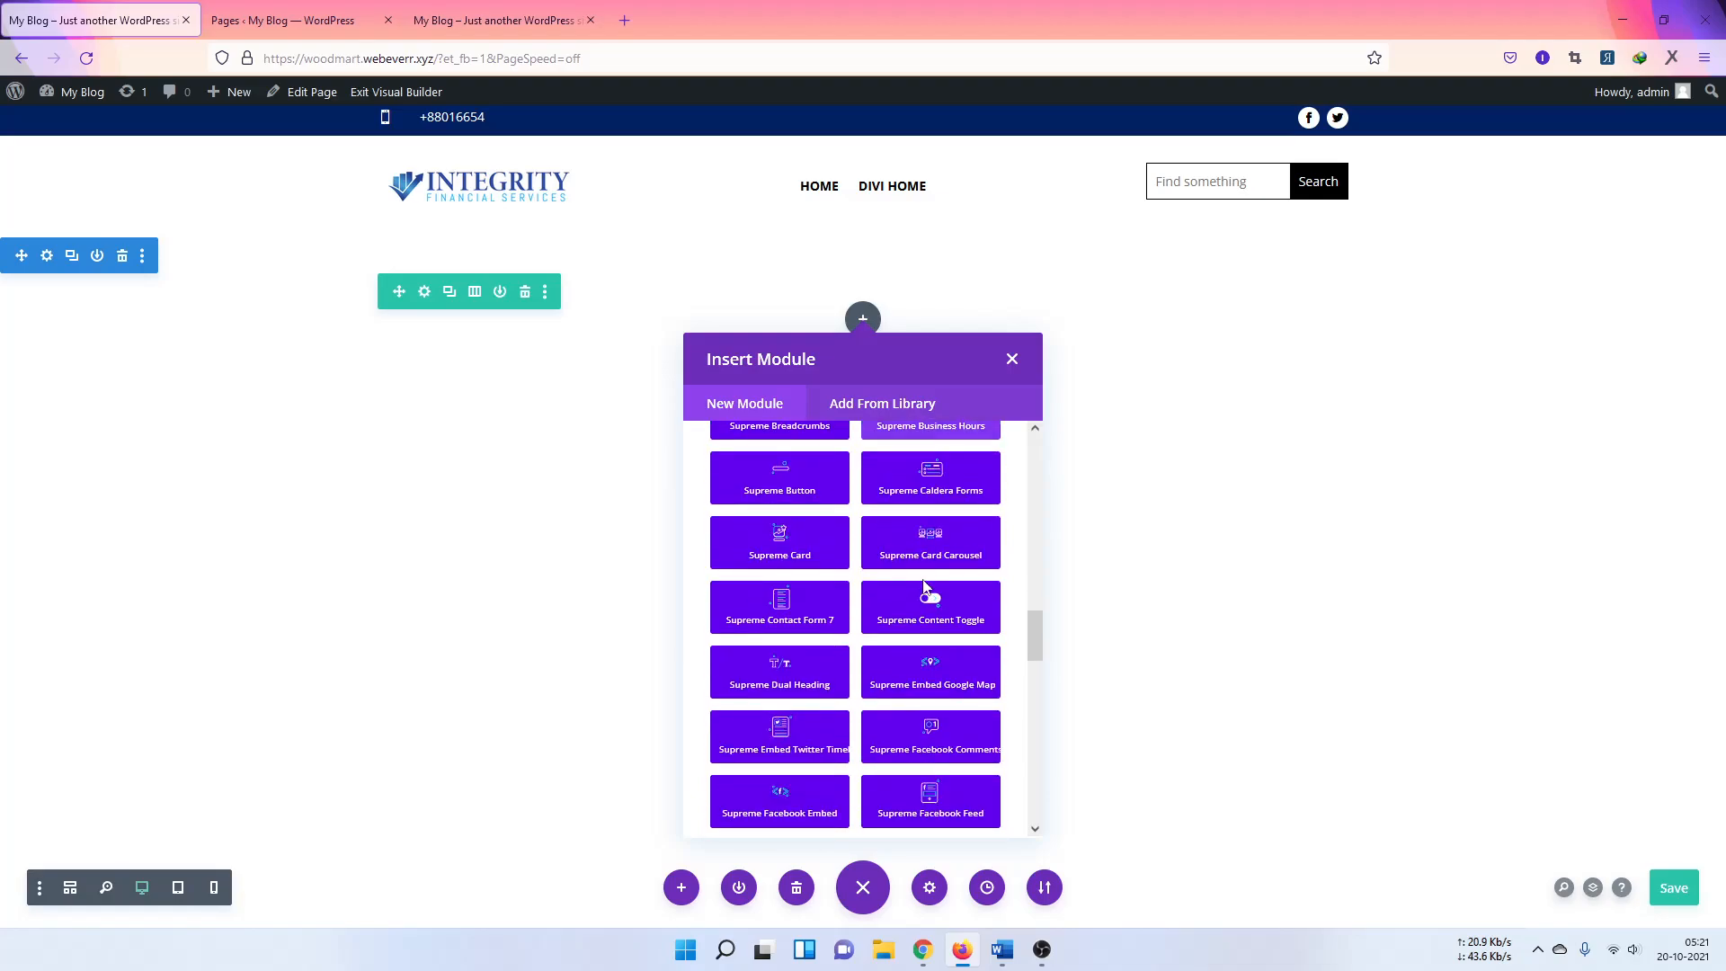
click(782, 624)
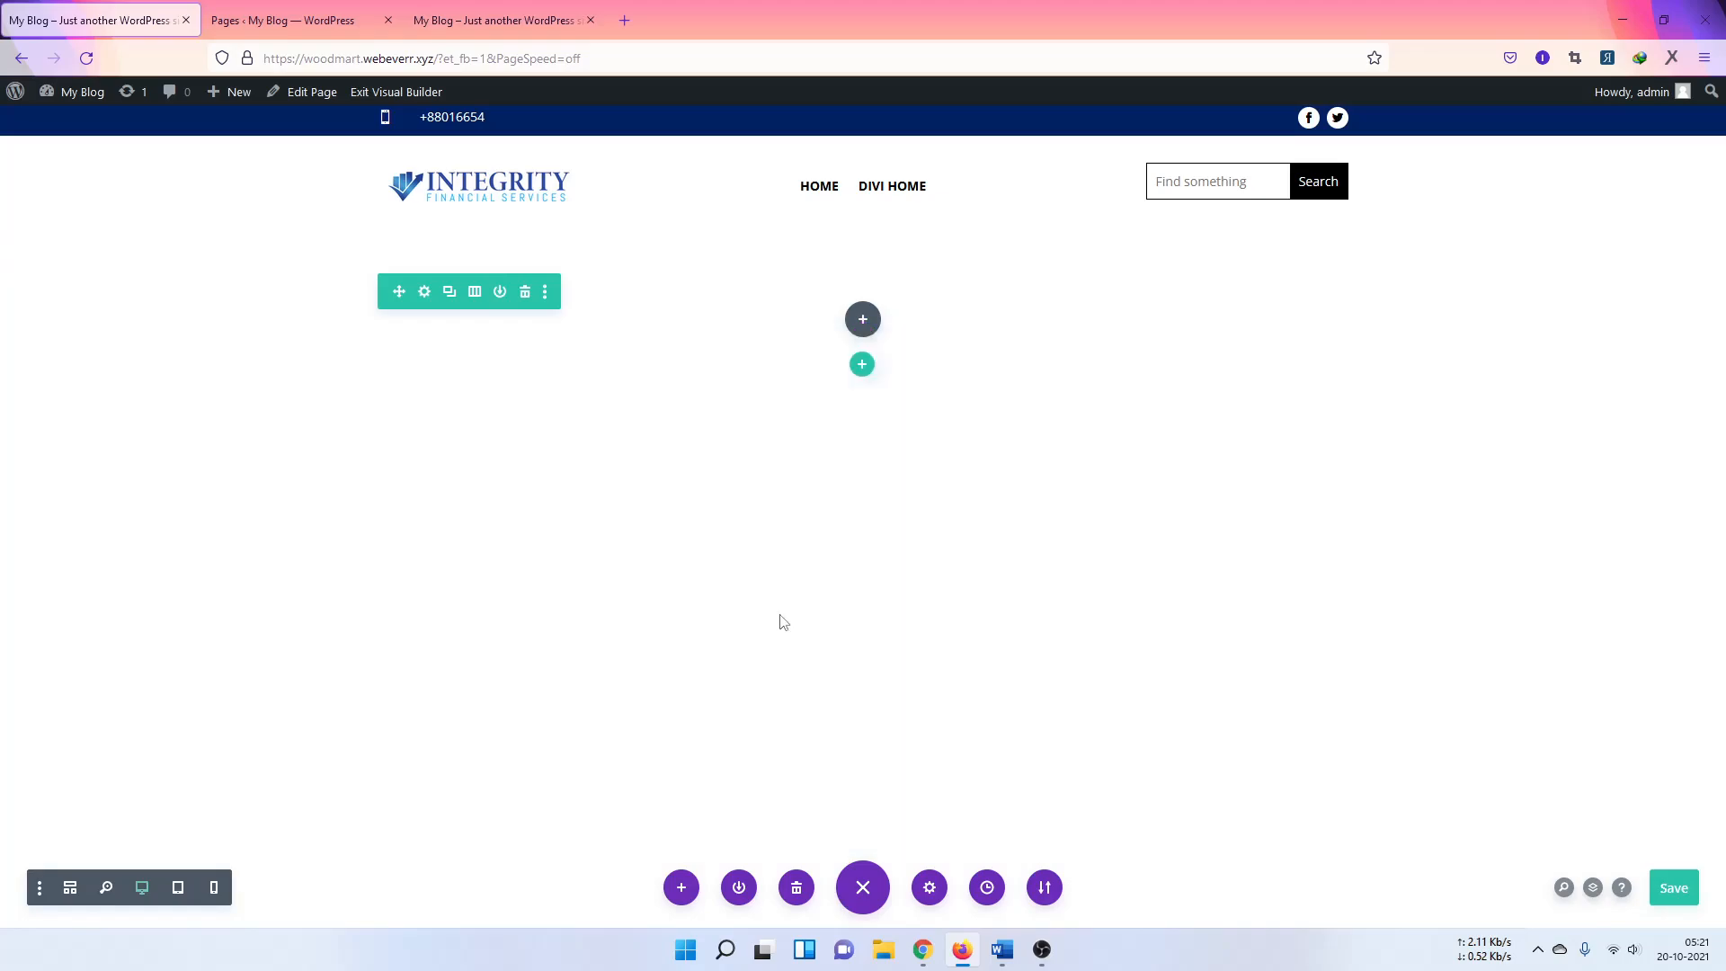
Step: Check the form choices offered by the Contact Form 7 module and its other content sections
click(1369, 403)
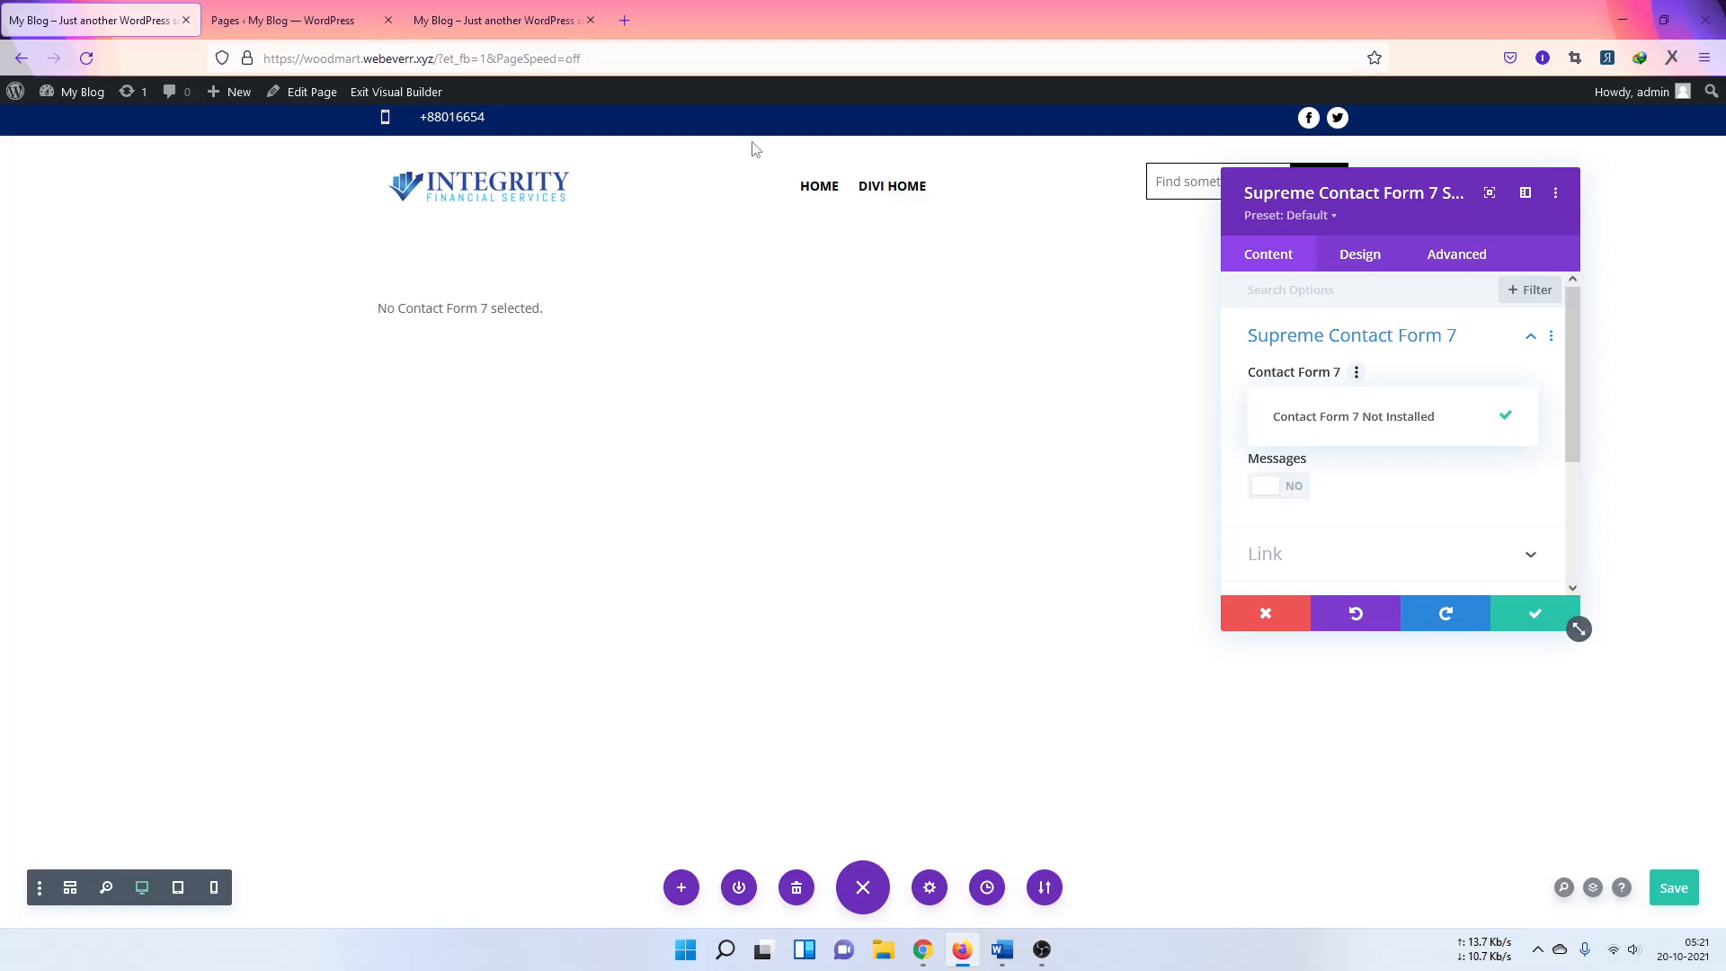
click(1333, 424)
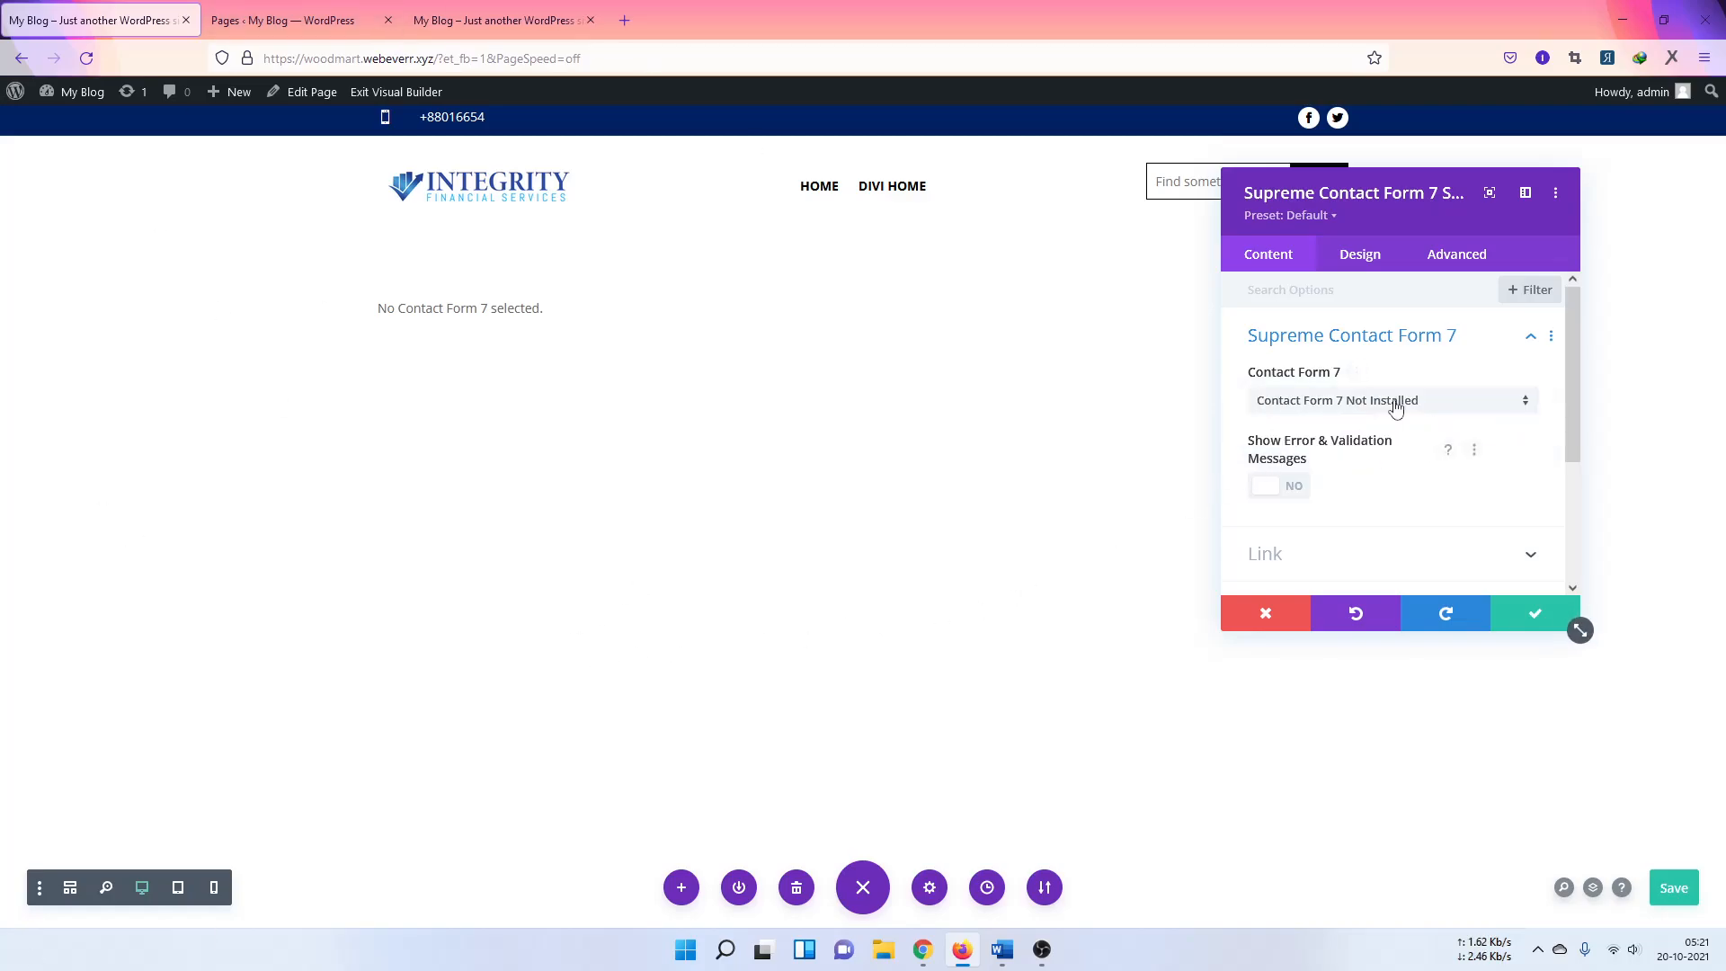
scroll(1400, 449, down, 2)
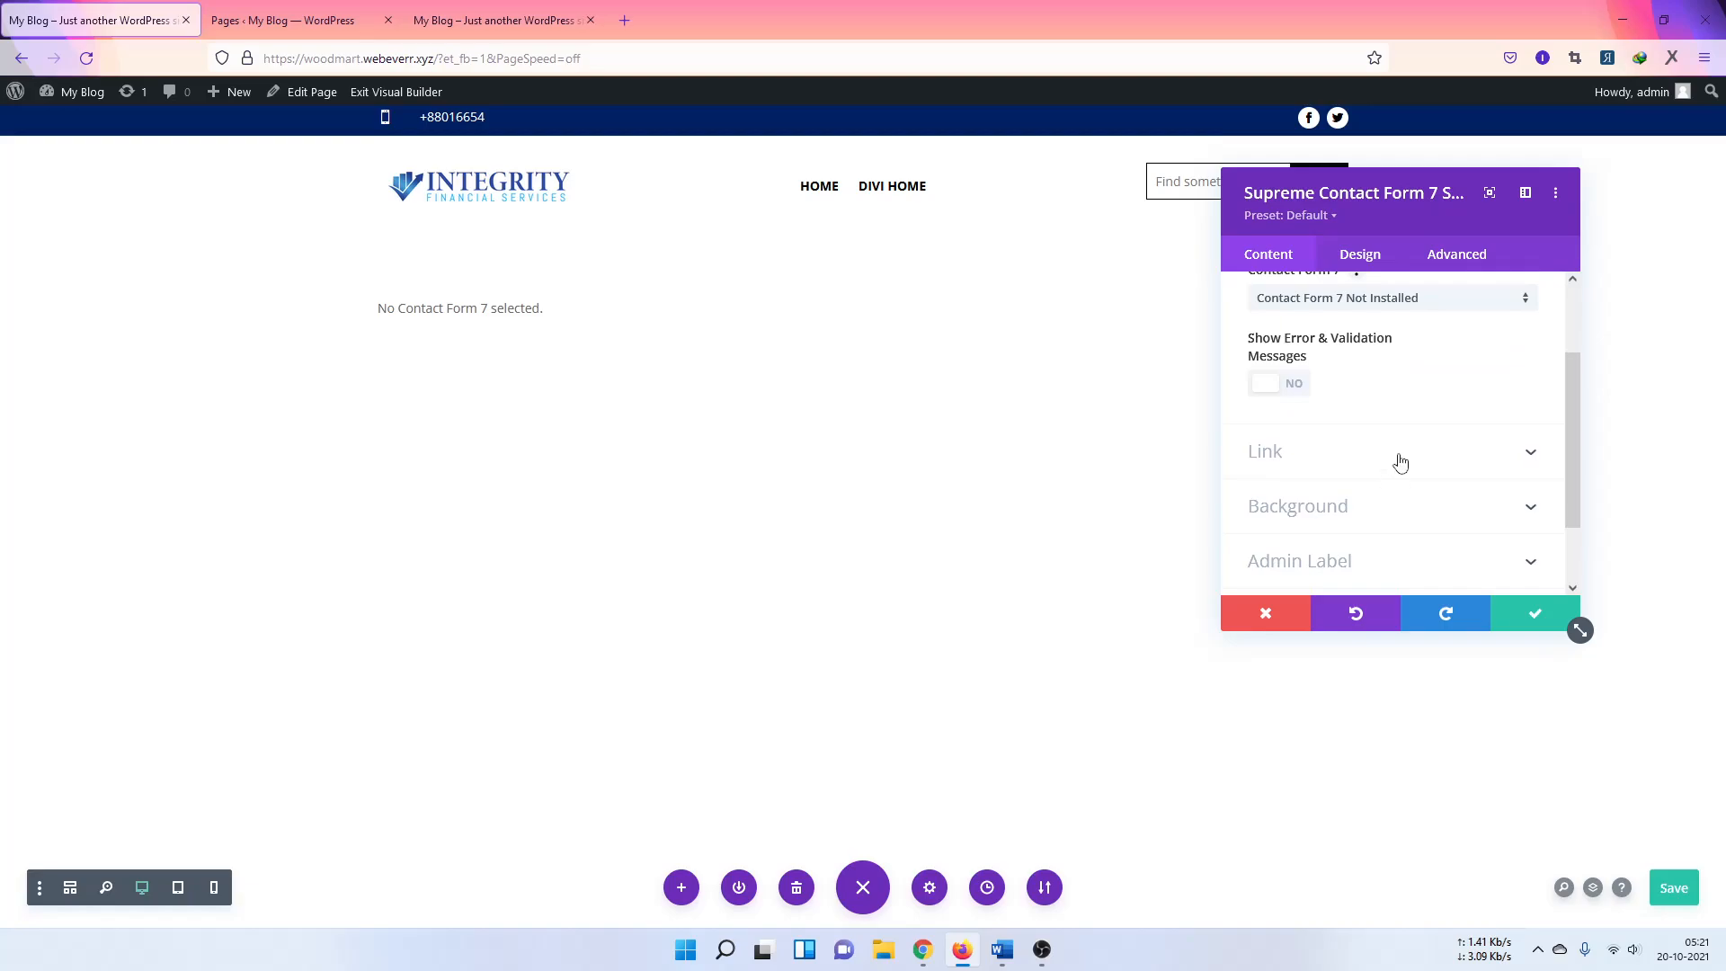
Step: Examine the Contact Form 7 module's design options for Labels and for Input, Textarea & Select, including text and border styles
click(1342, 258)
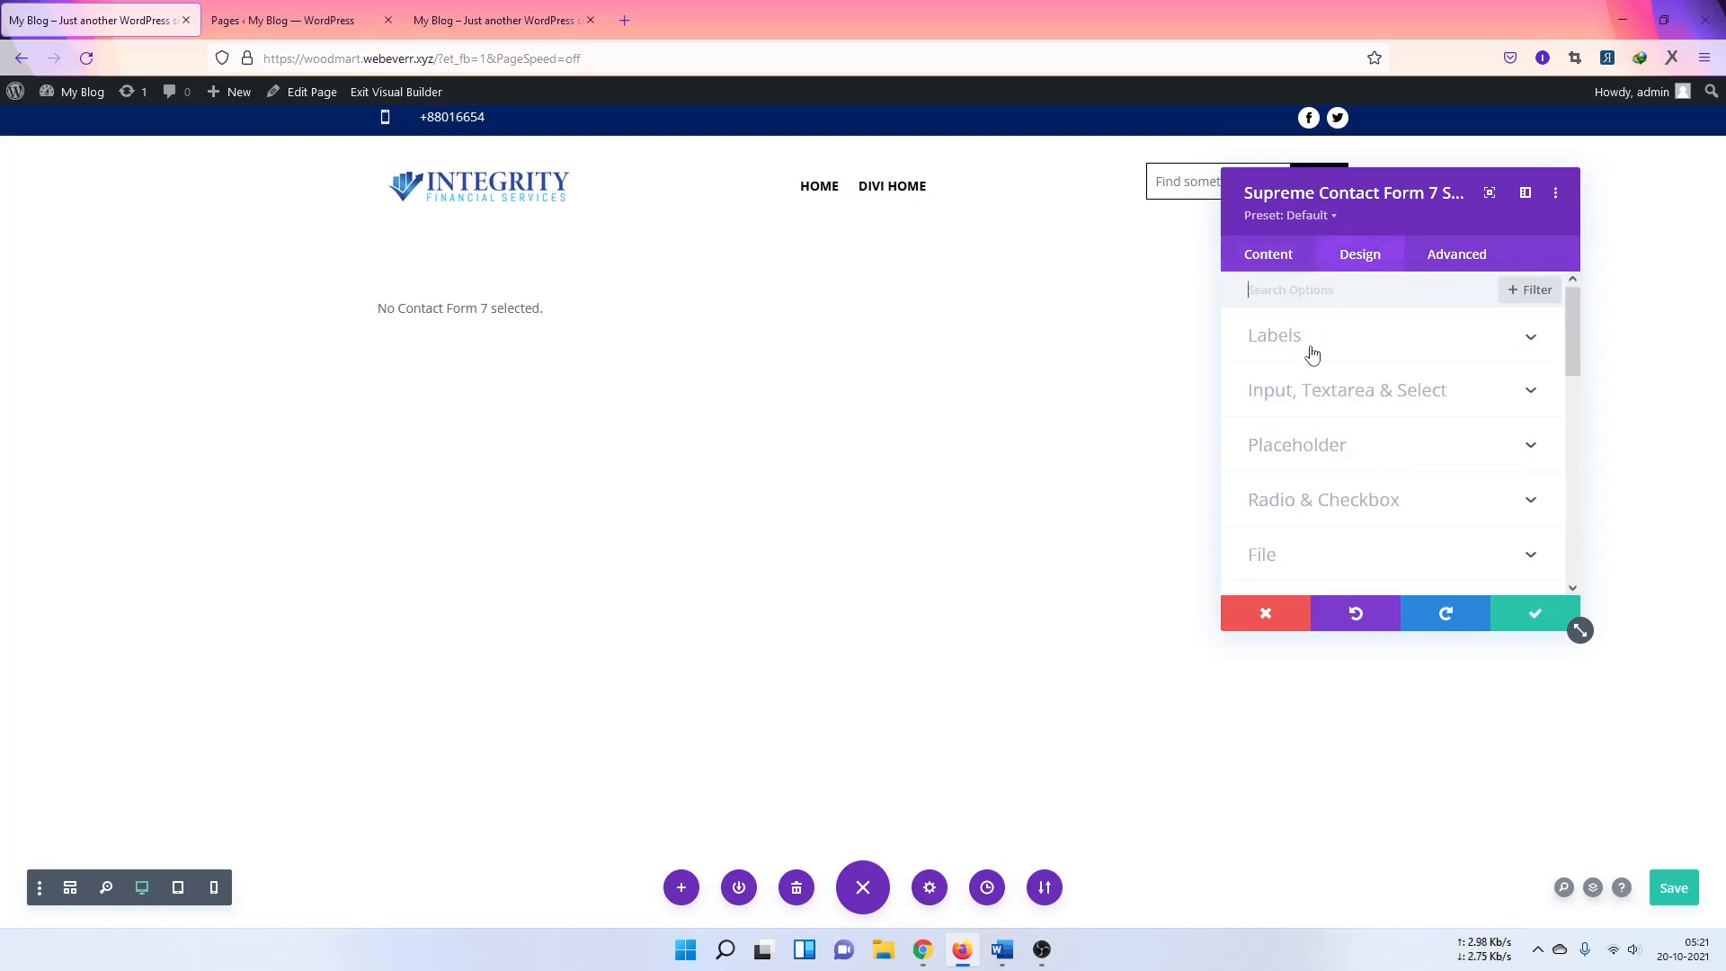
click(1312, 353)
click(1344, 347)
click(1303, 396)
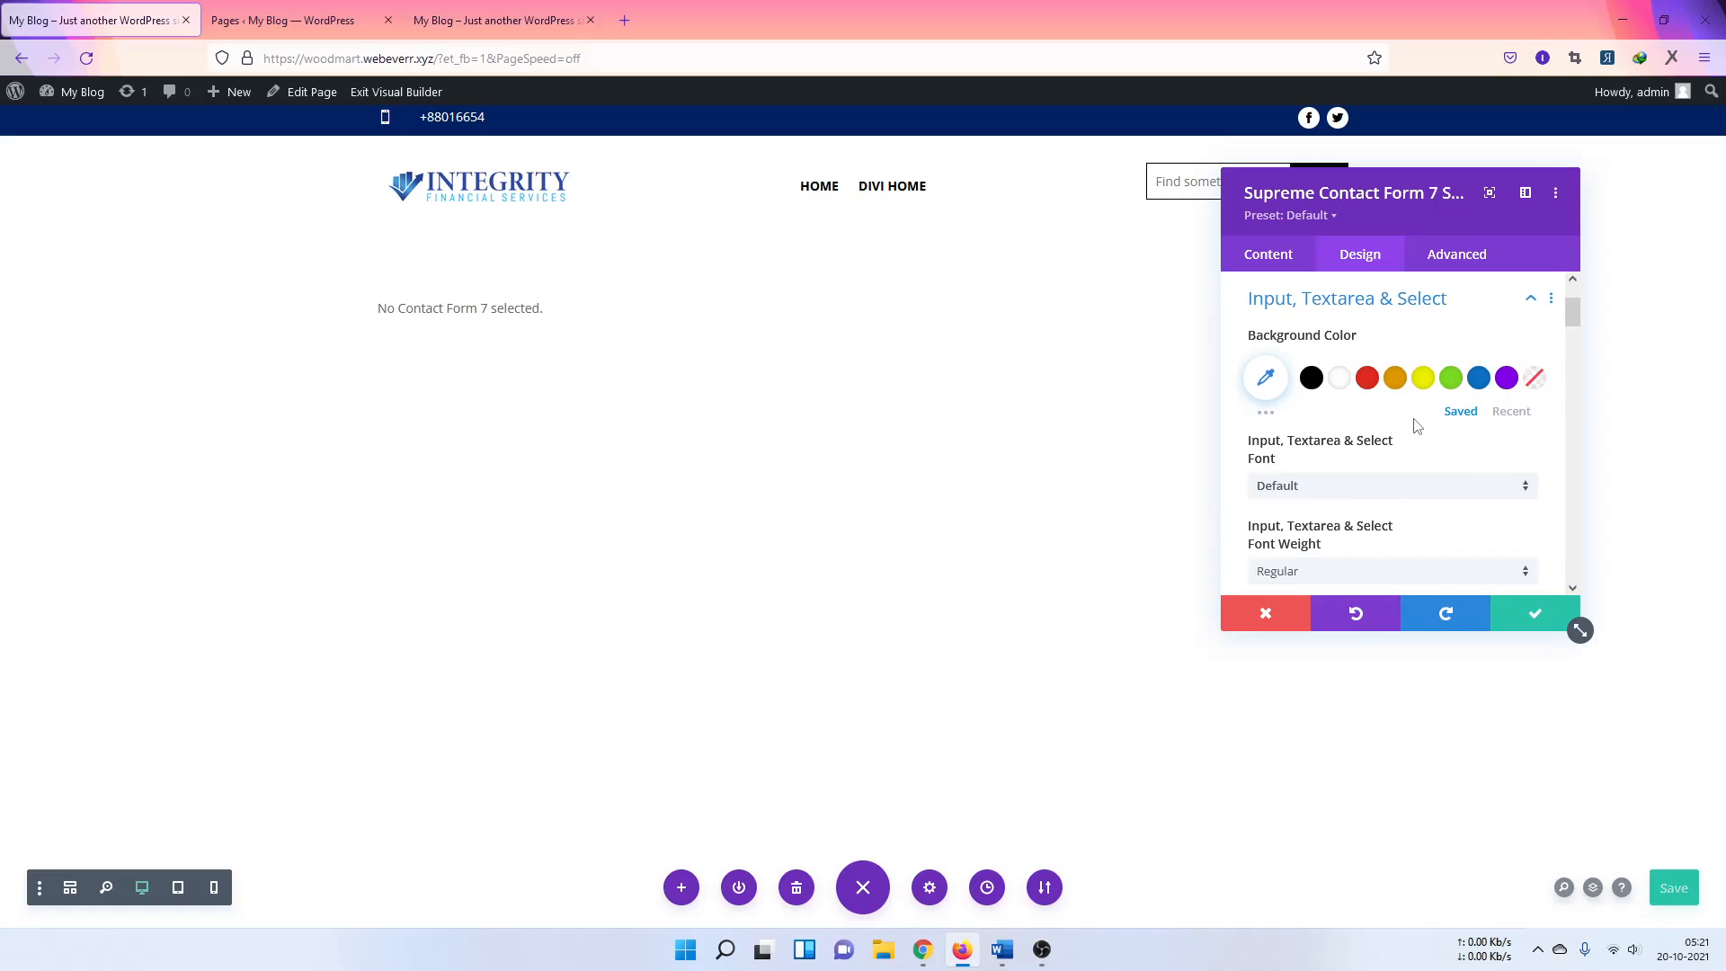
scroll(1322, 495, down, 6)
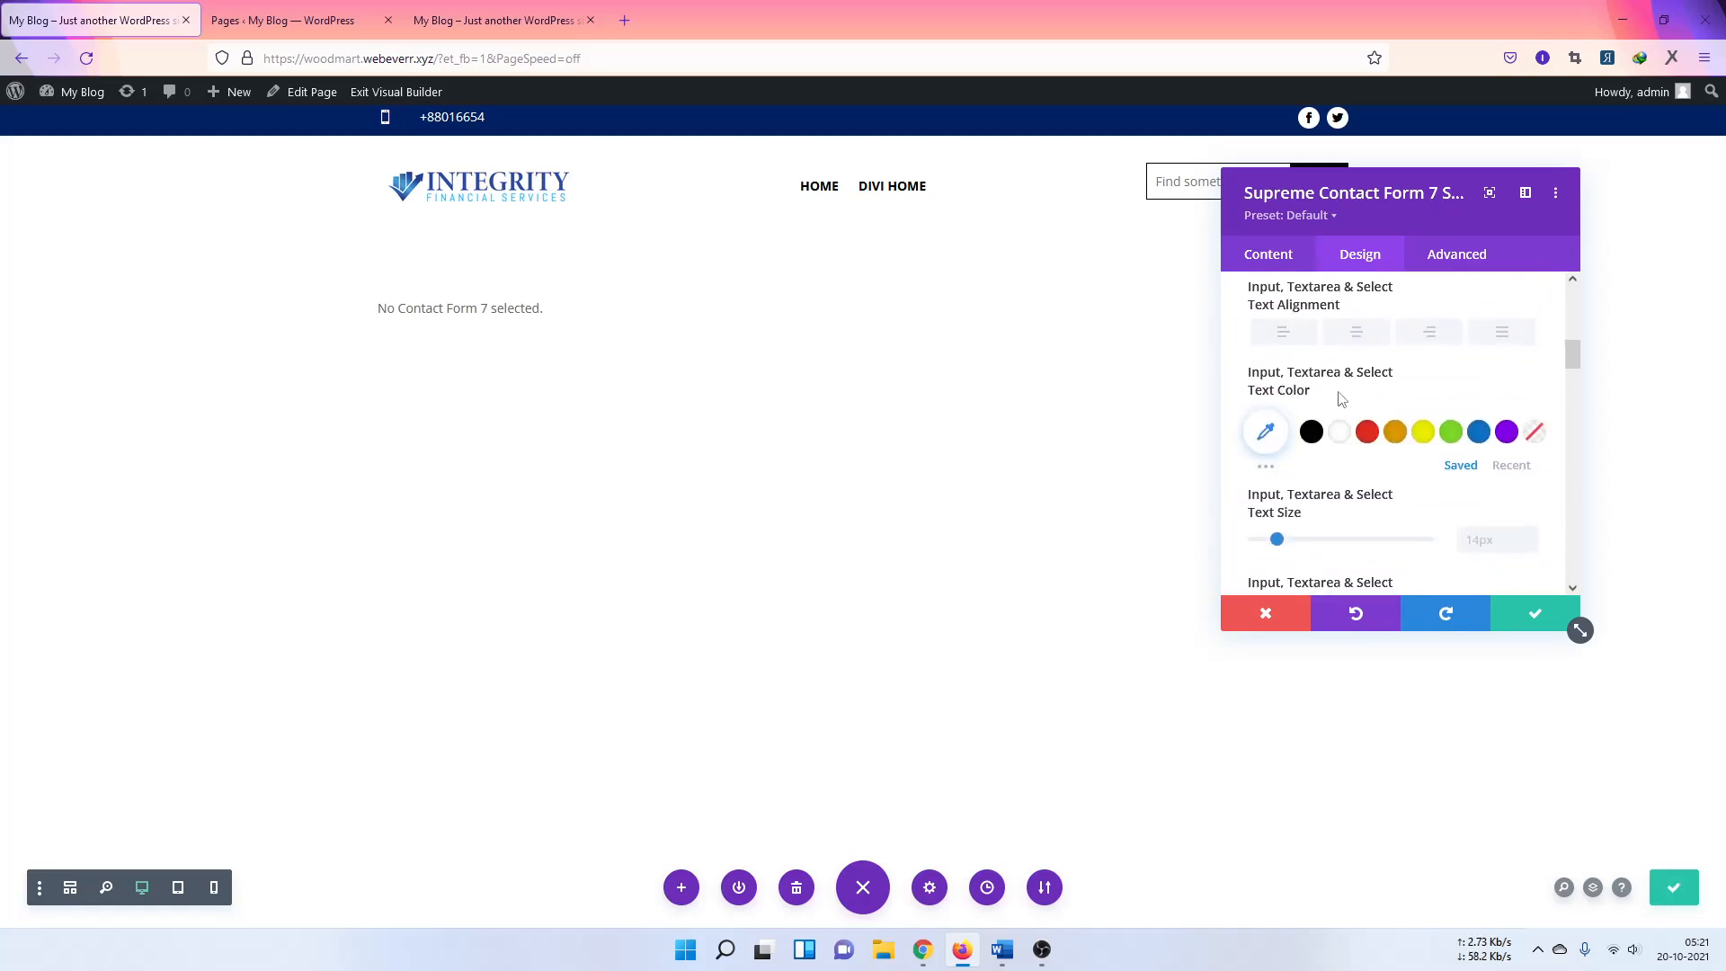
scroll(1340, 398, down, 3)
scroll(1325, 435, down, 4)
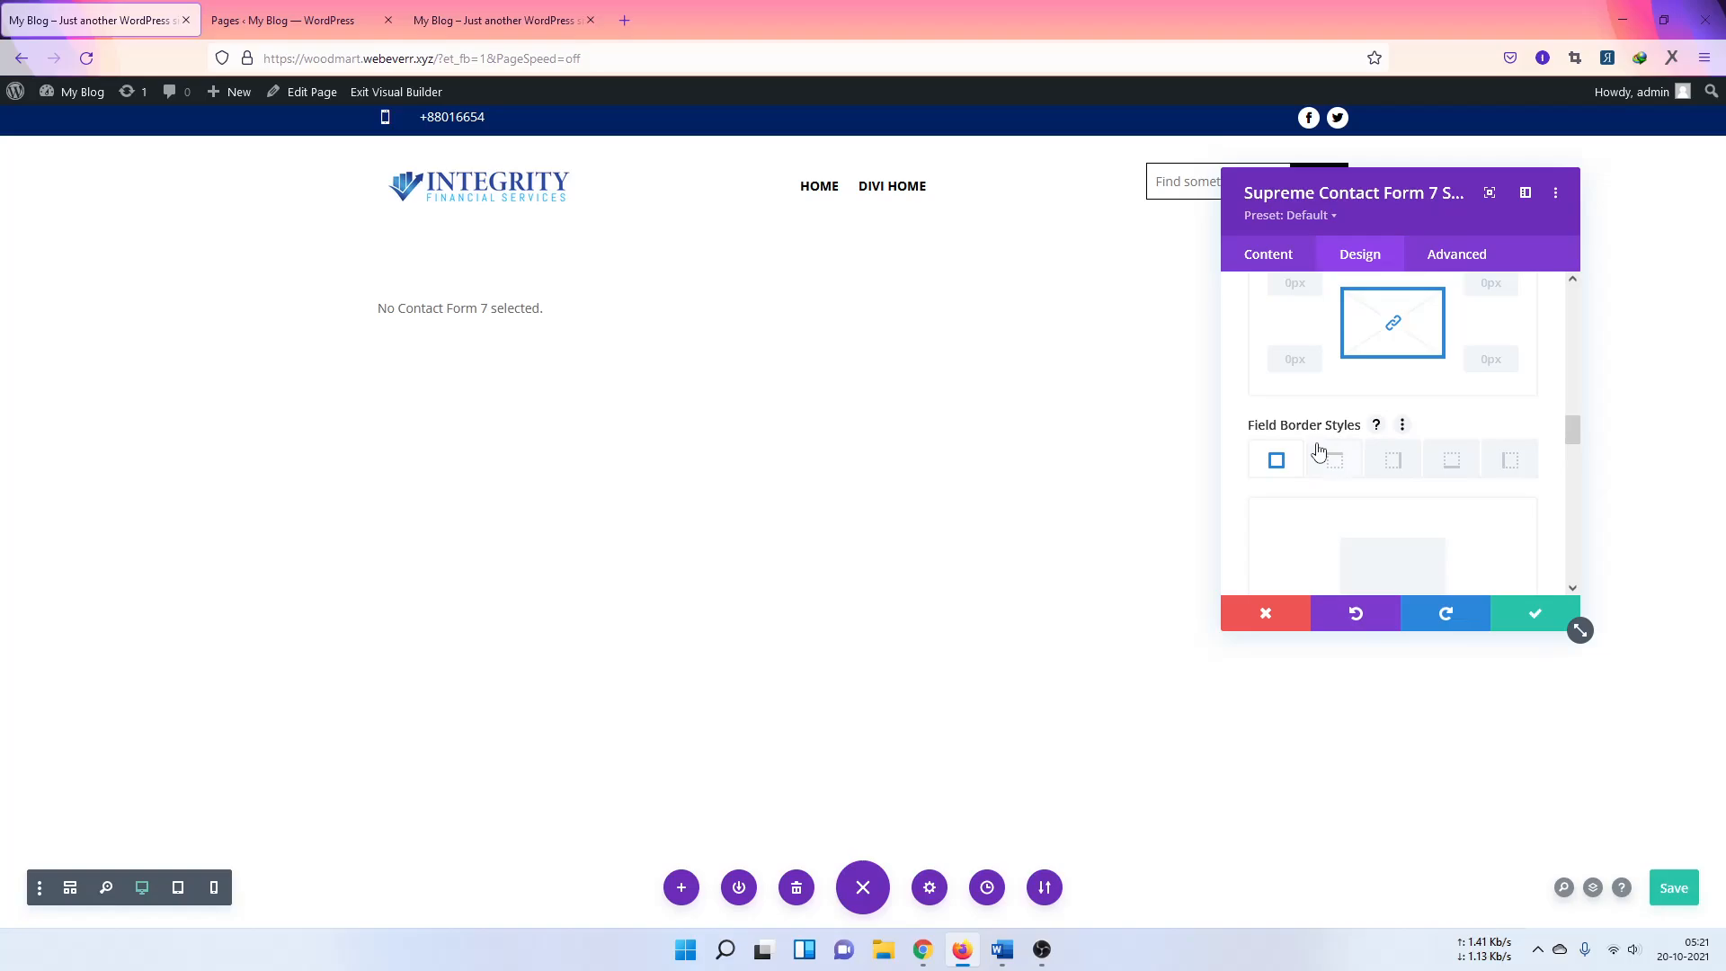
scroll(1322, 455, down, 6)
scroll(1292, 508, down, 1)
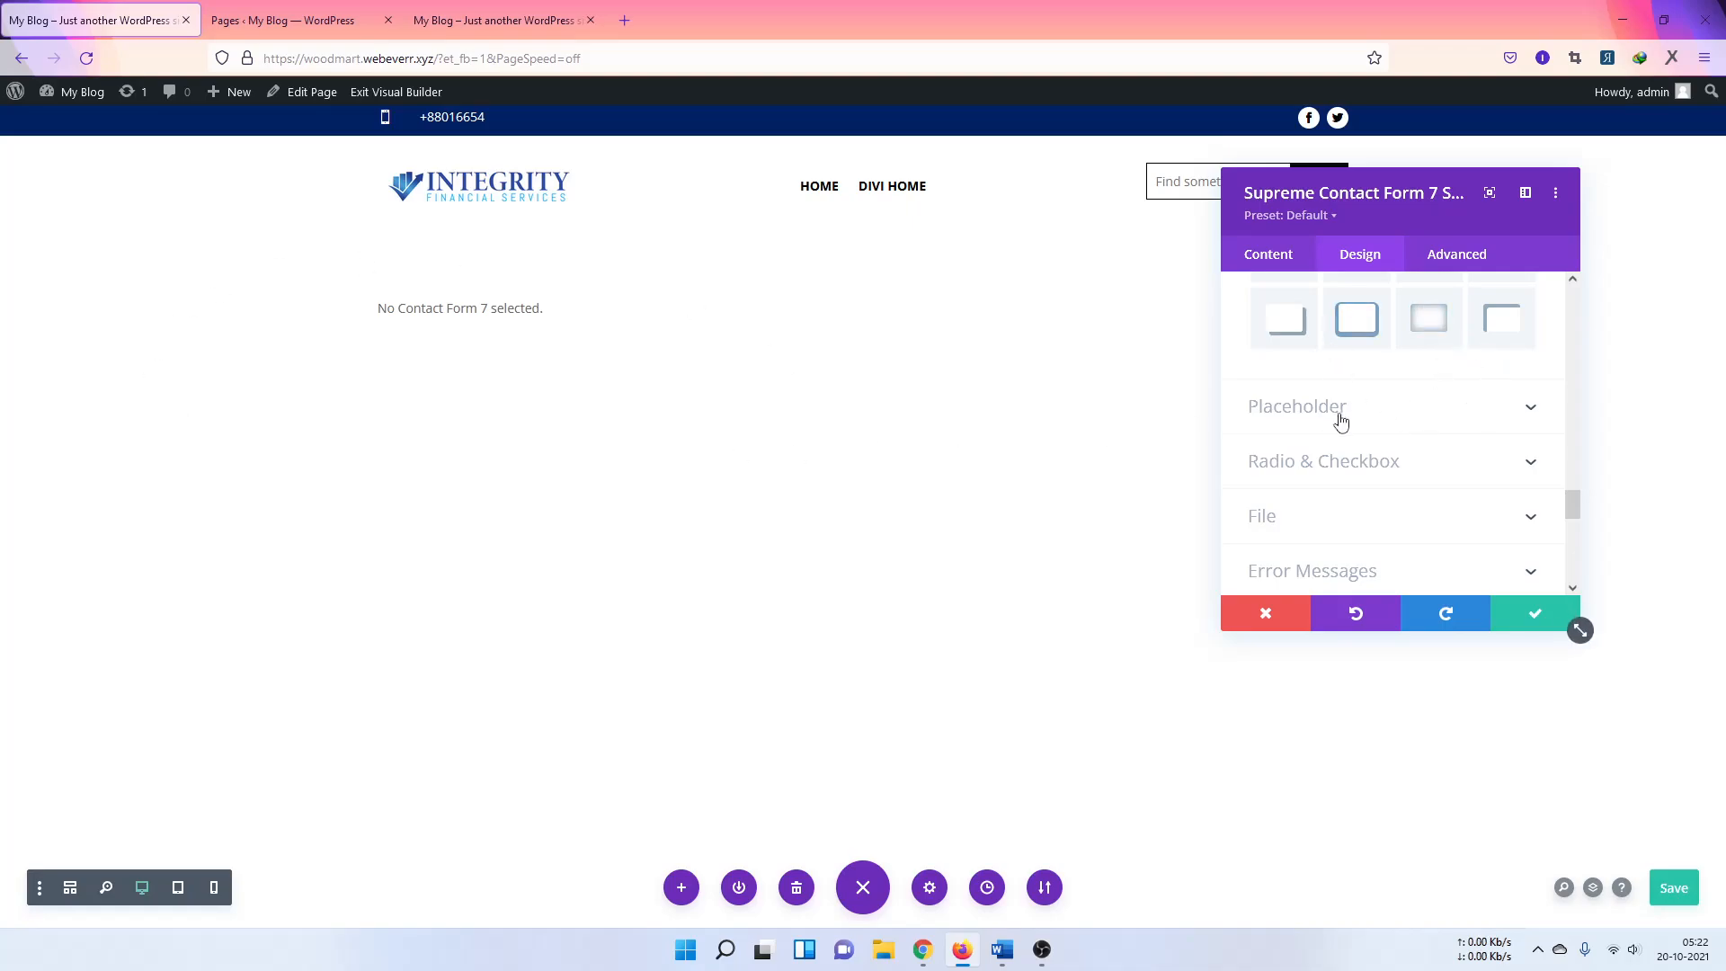
scroll(1367, 382, up, 5)
scroll(1373, 379, up, 3)
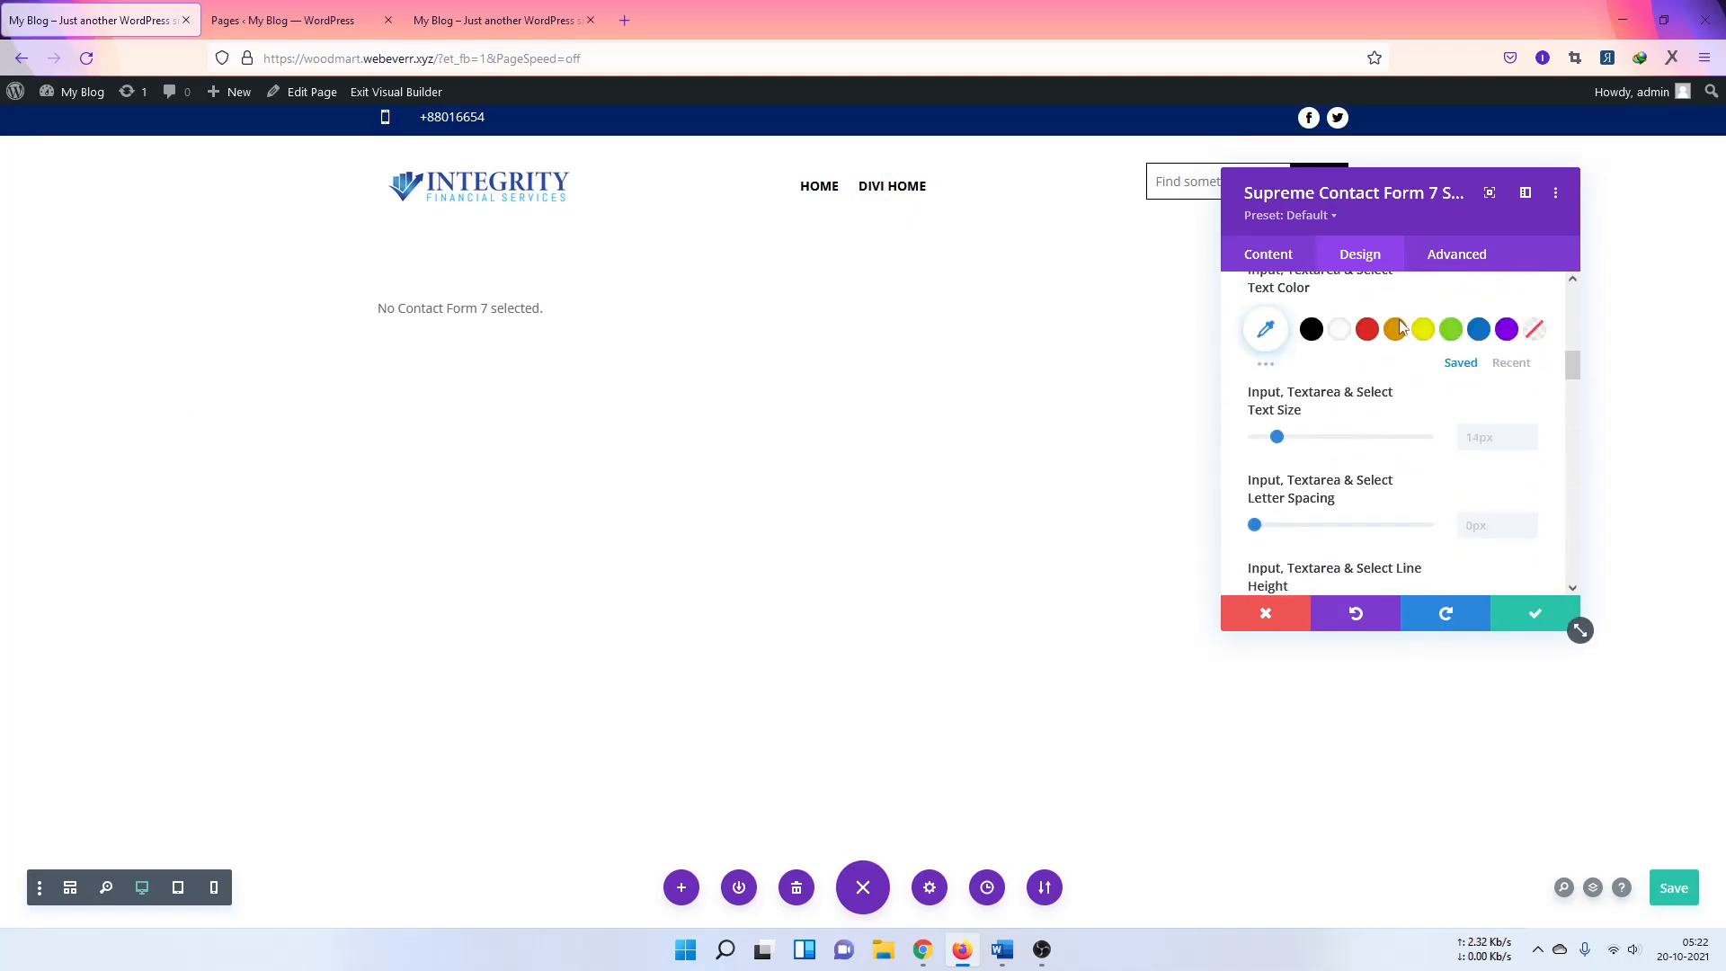
Step: Discard the Contact Form 7 settings, delete that module and insert a Supreme Icon List module in its place
click(1266, 613)
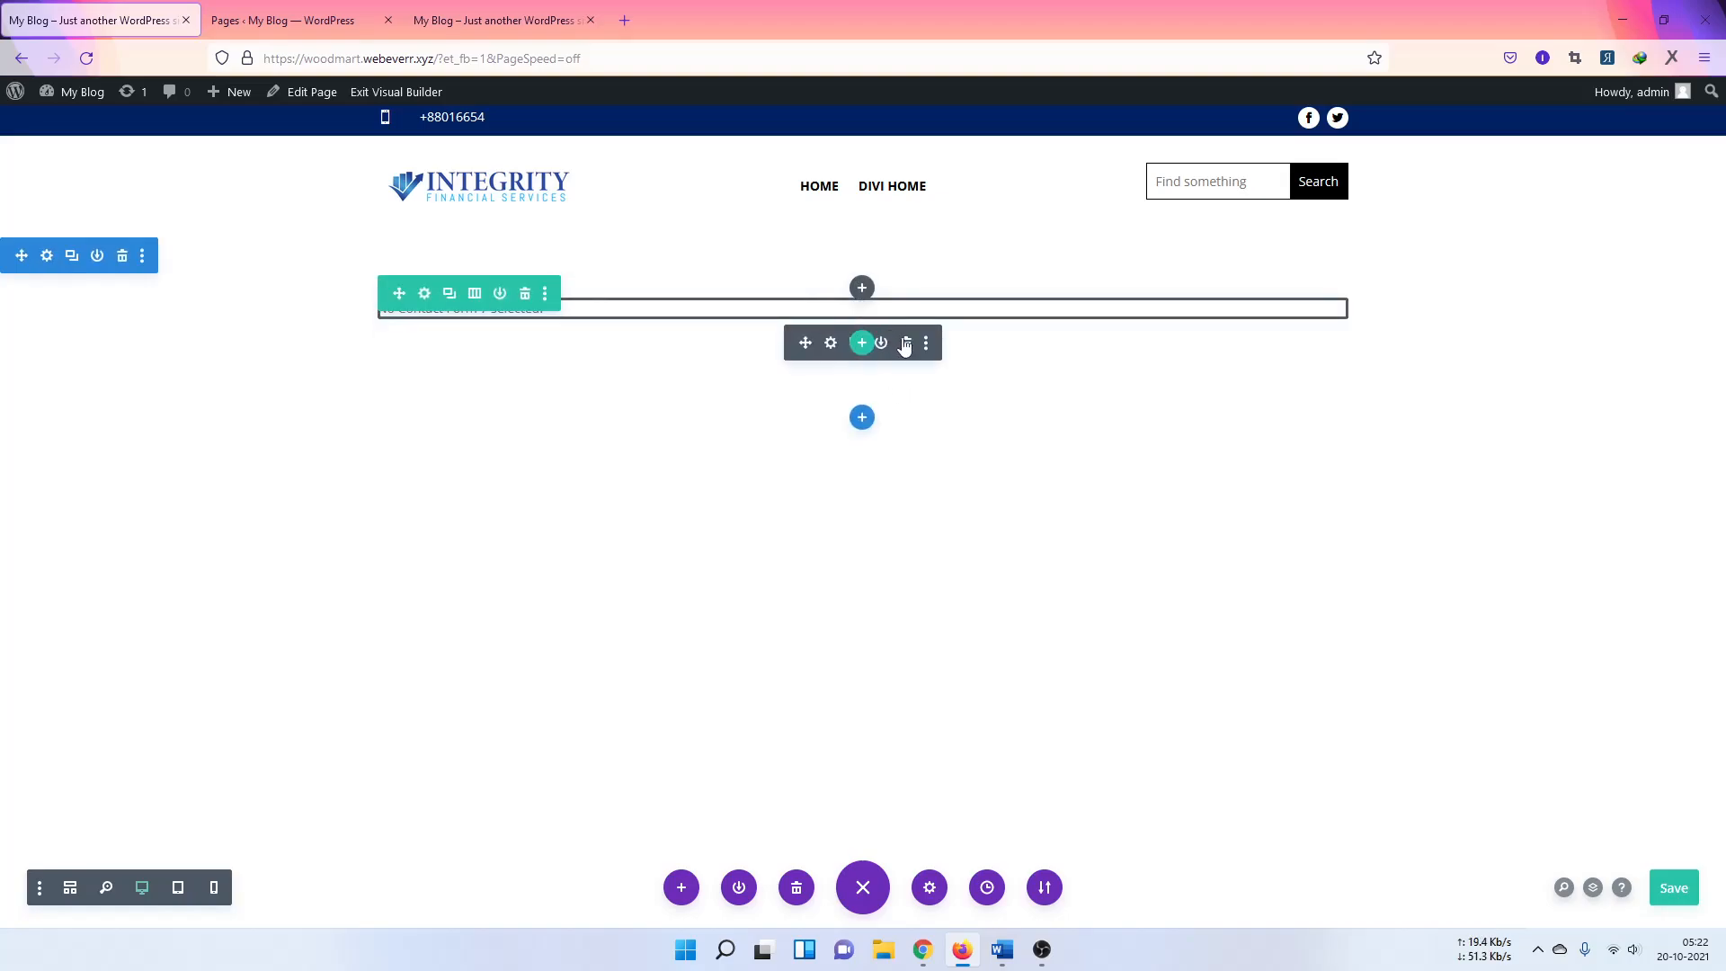
click(863, 319)
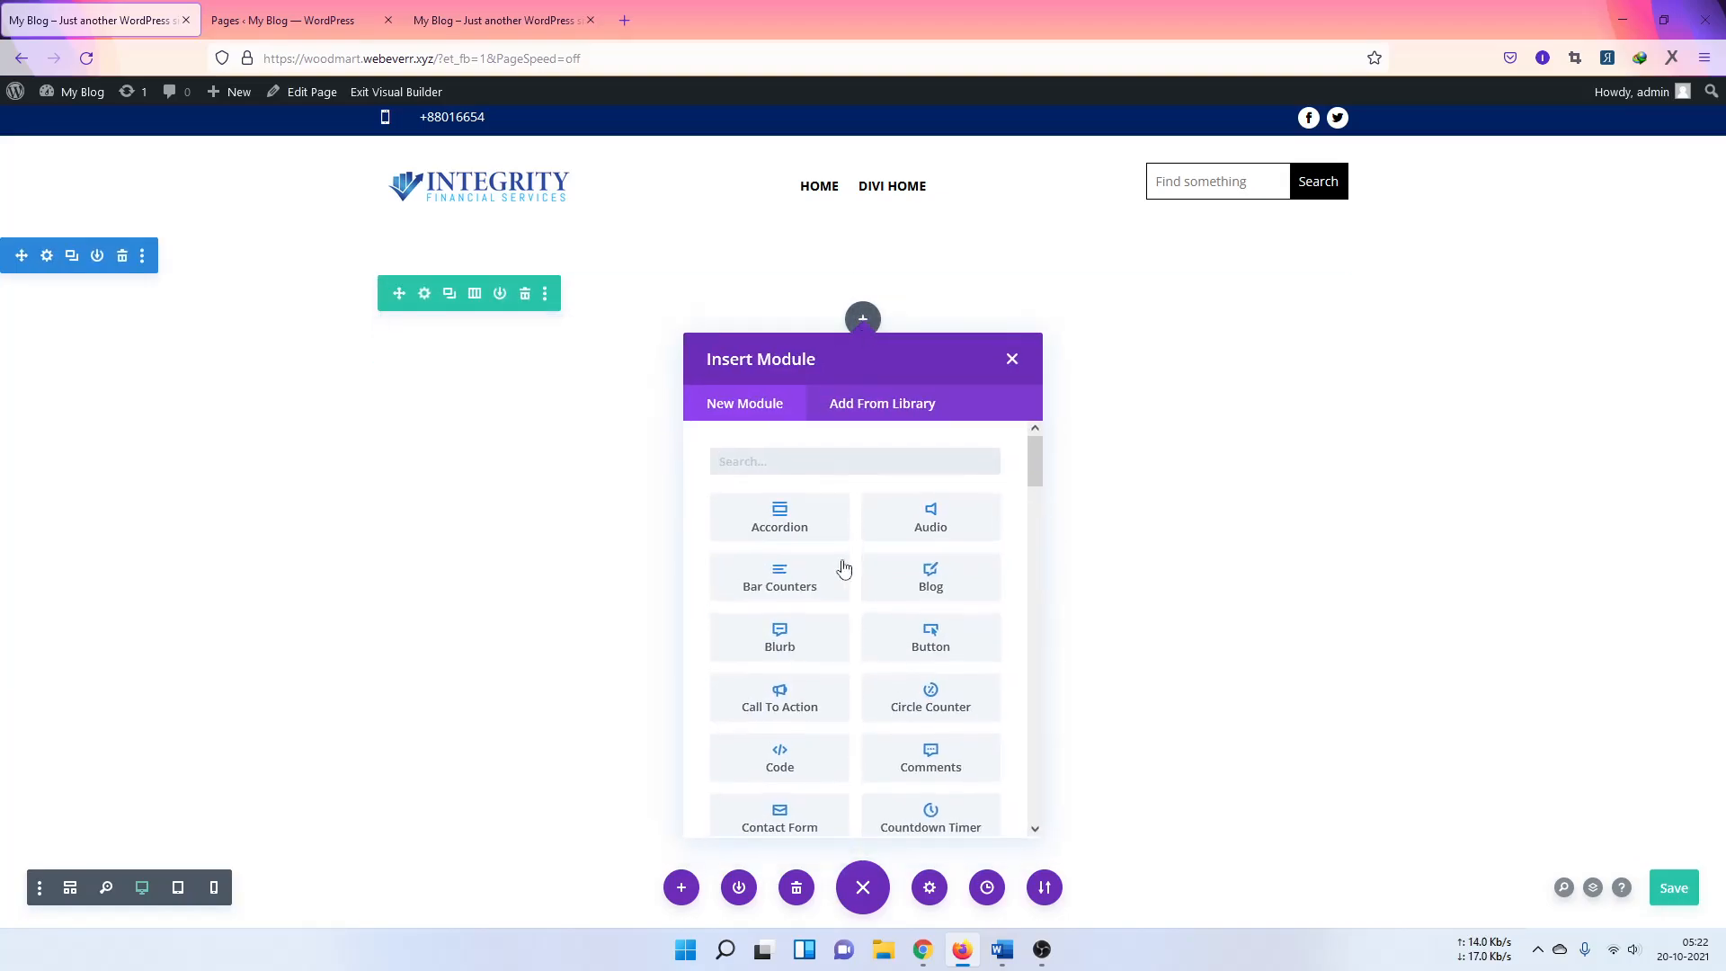
scroll(786, 764, down, 6)
scroll(787, 764, down, 10)
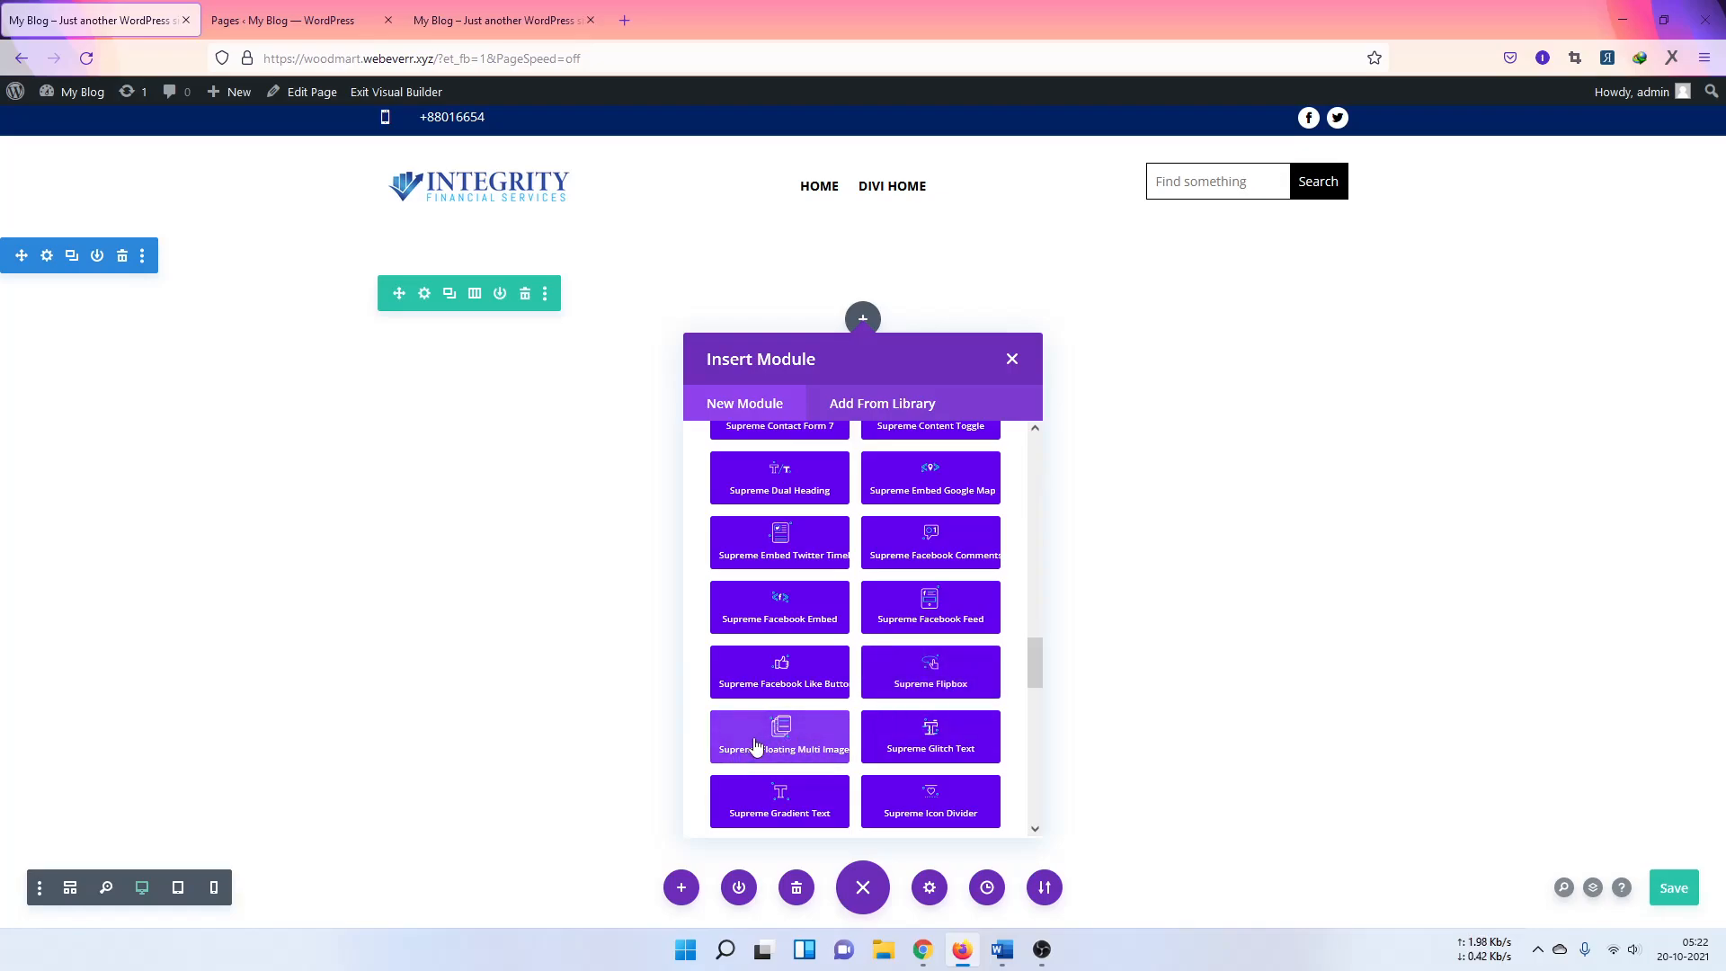
scroll(763, 737, down, 1)
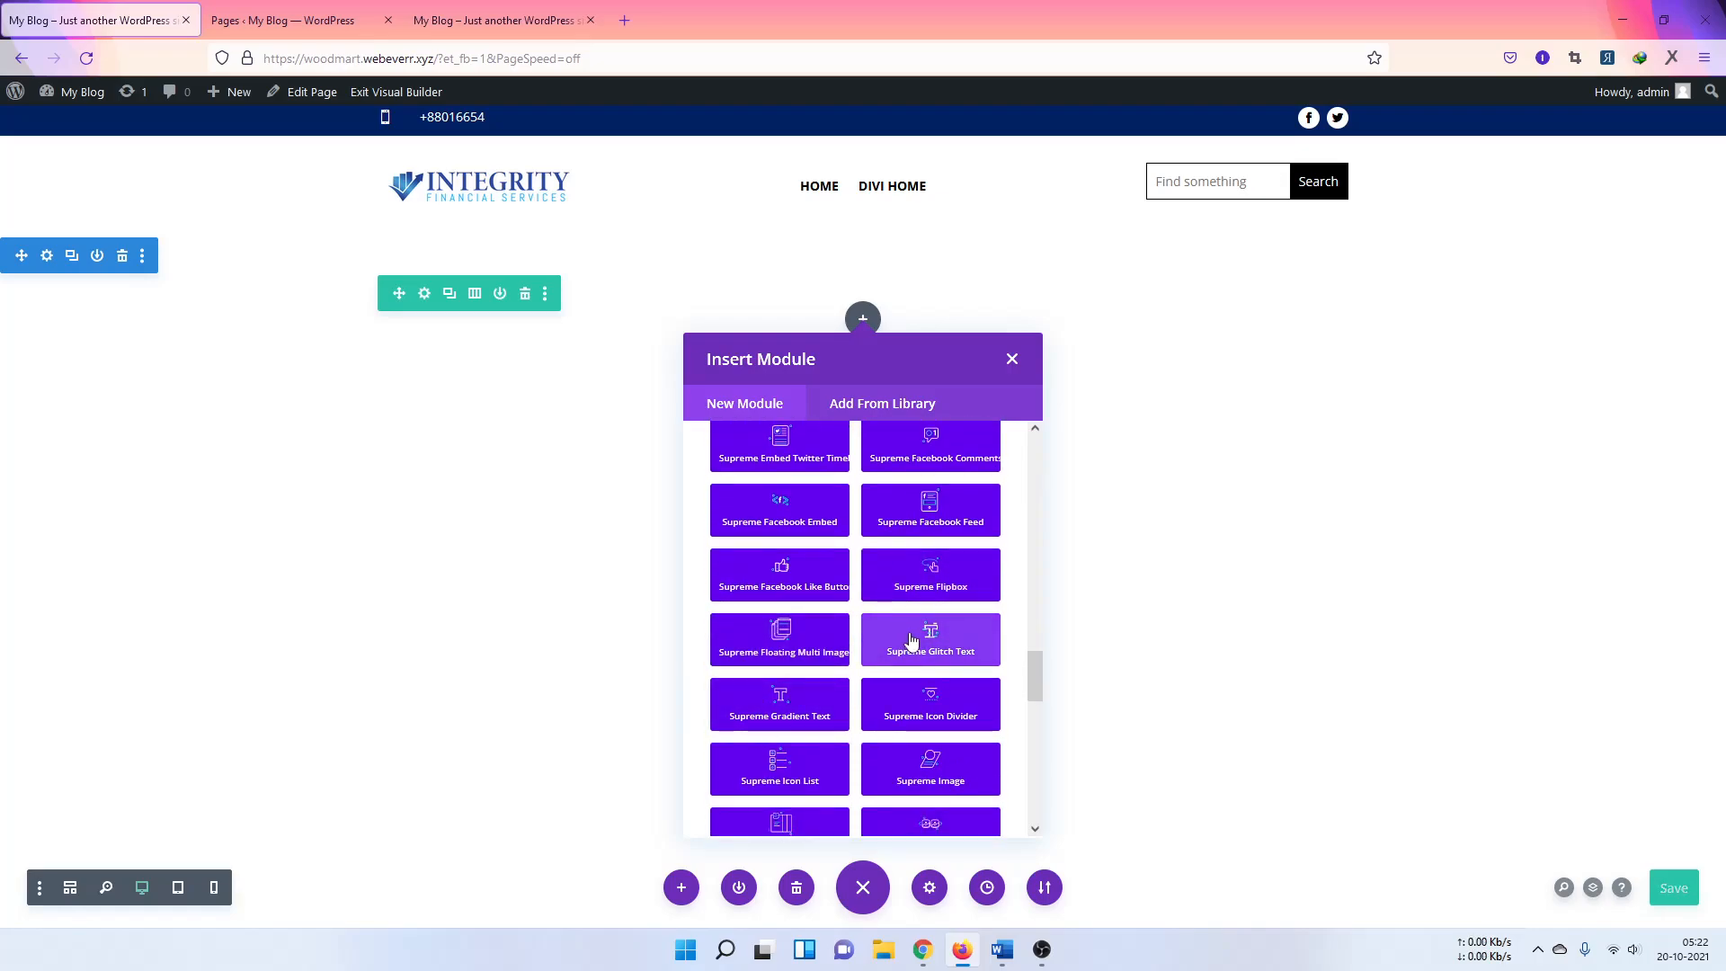
key(ctrl+s)
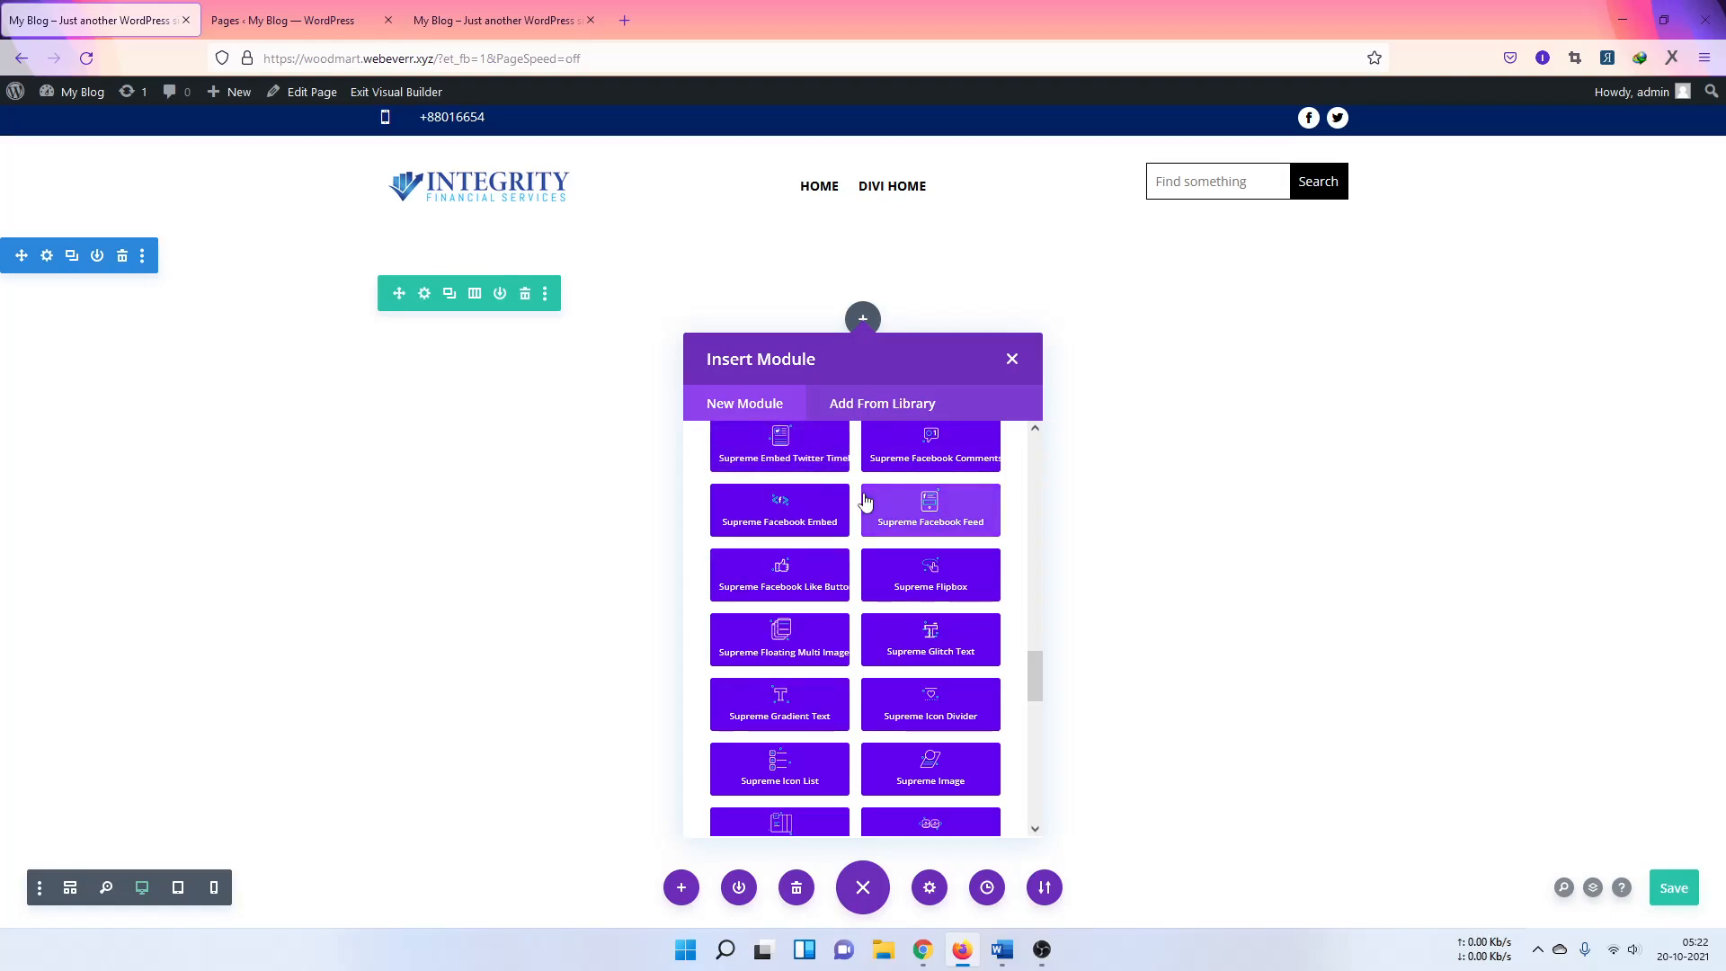
scroll(822, 570, up, 2)
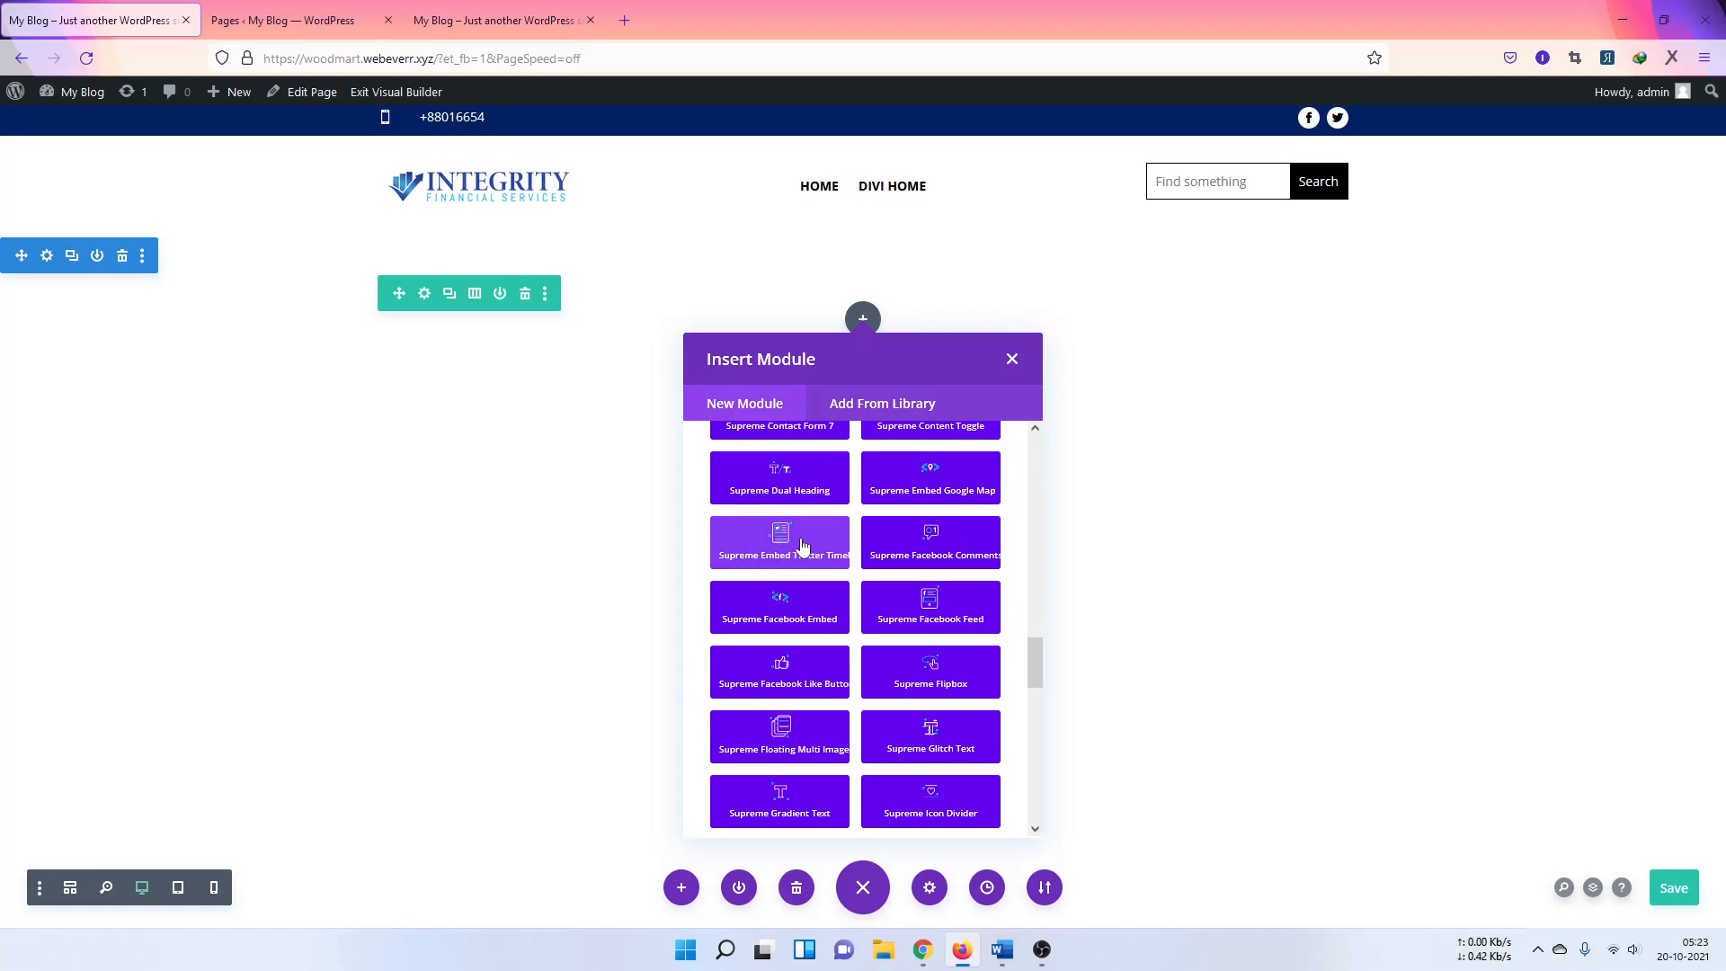
scroll(844, 570, up, 2)
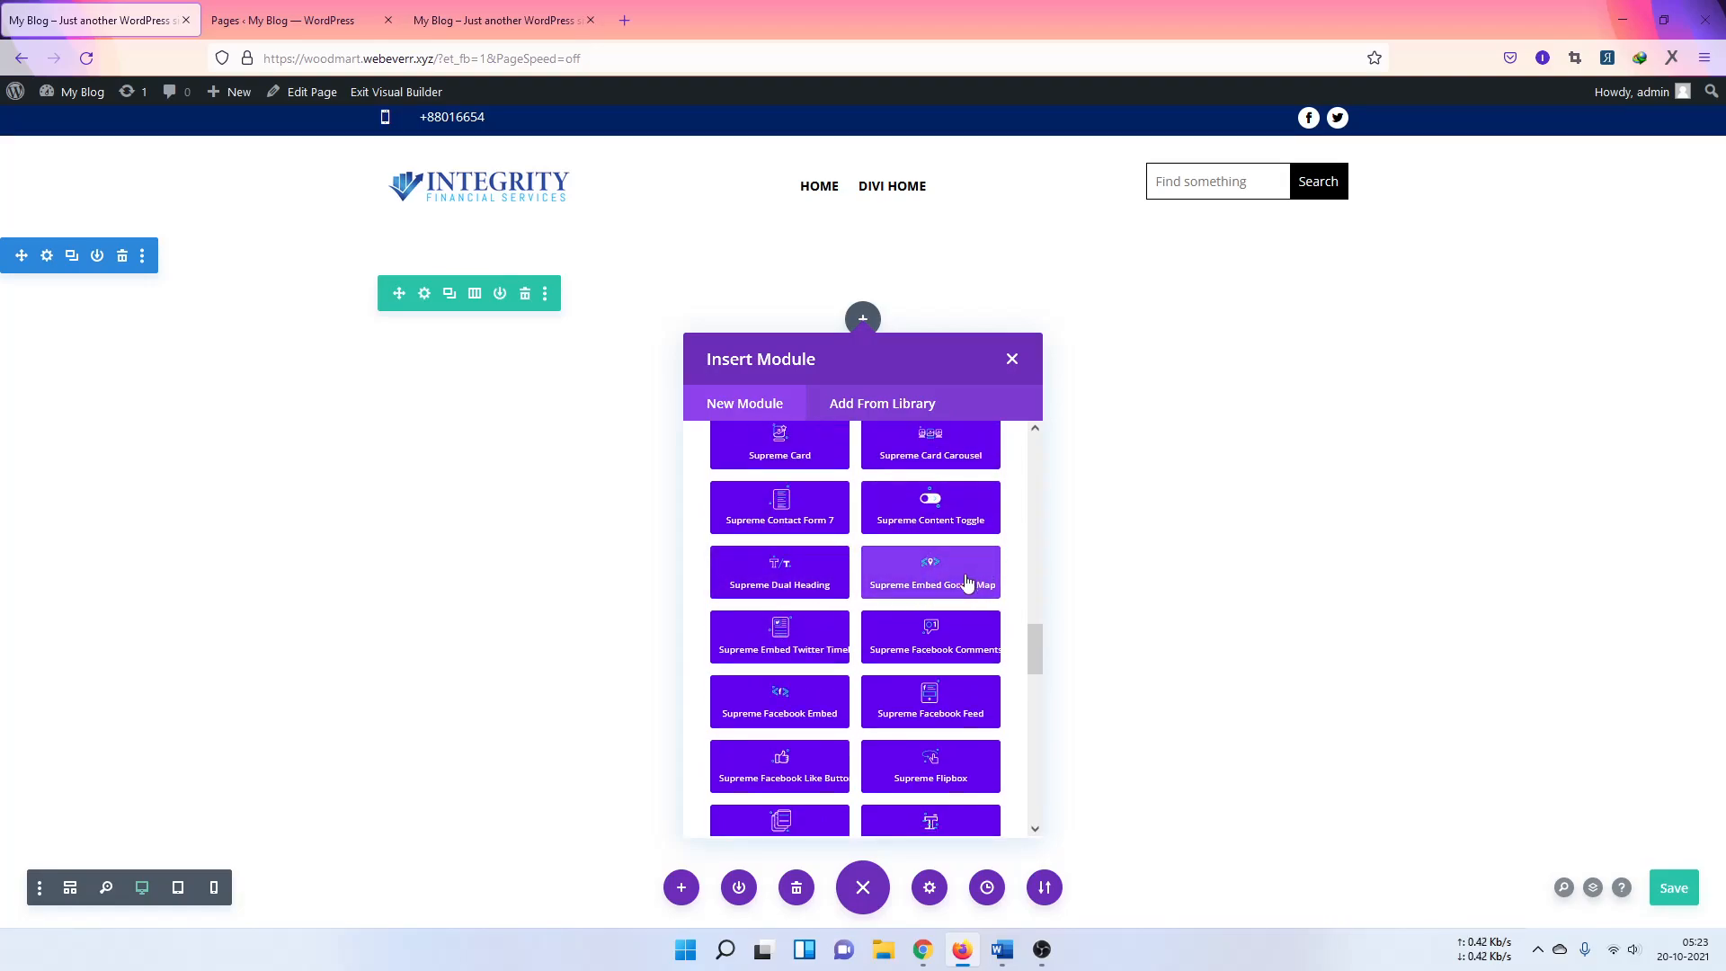
scroll(967, 582, down, 6)
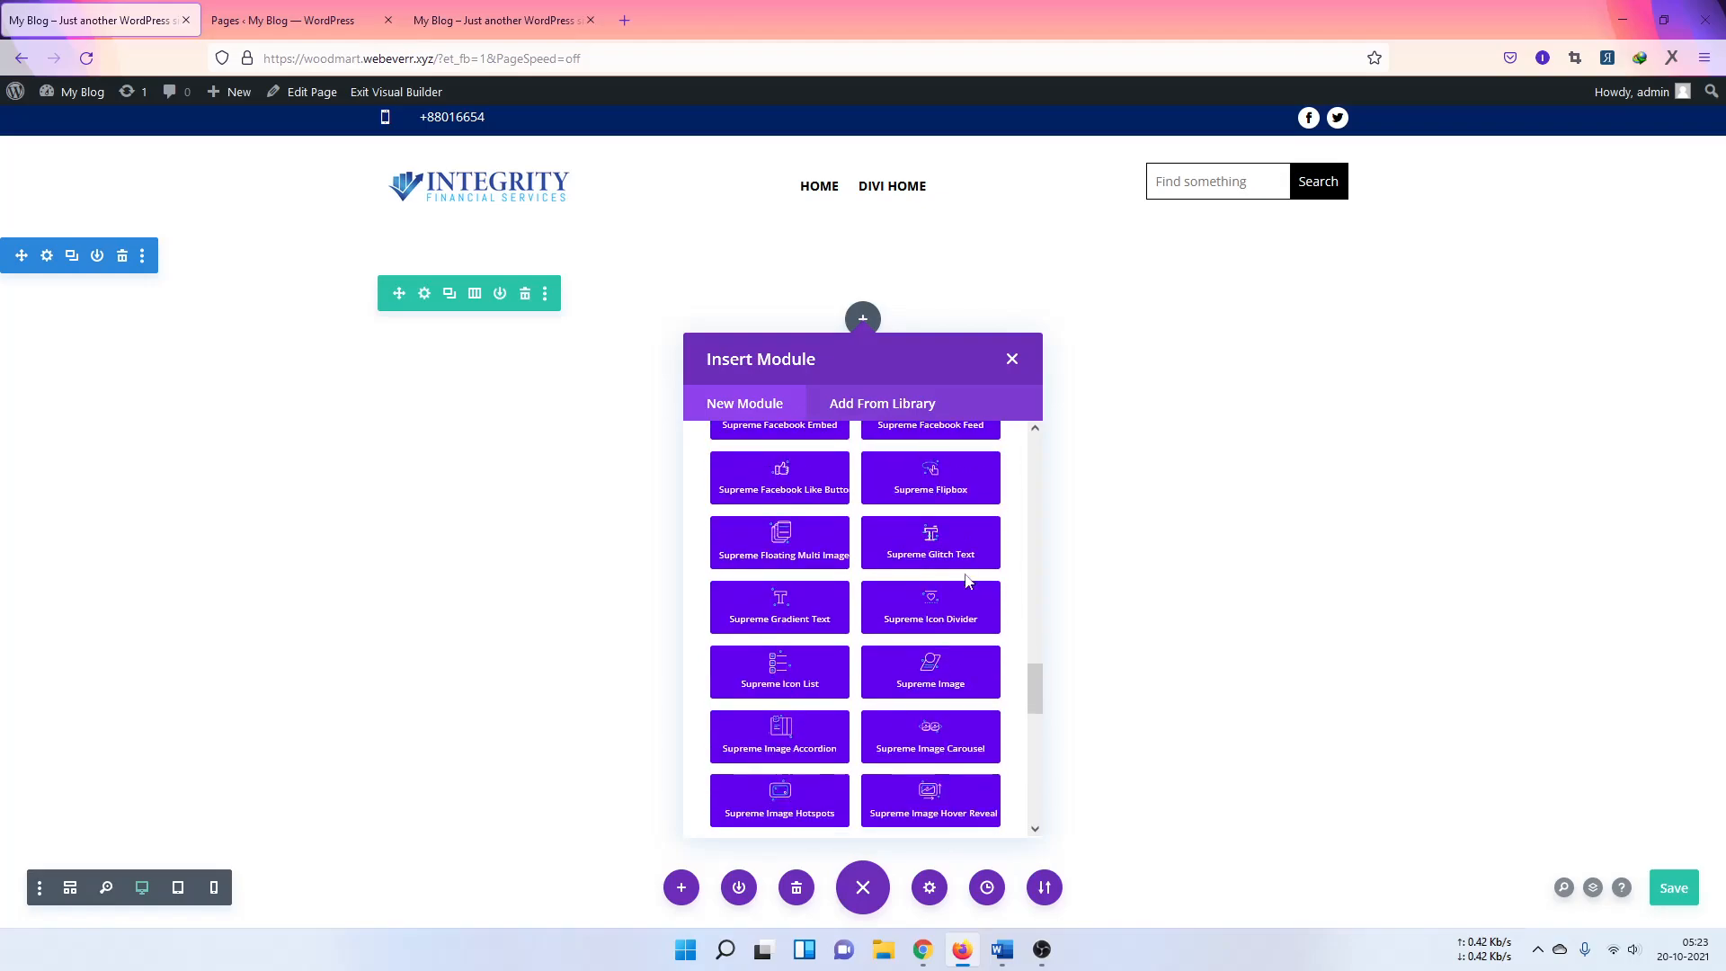
click(778, 683)
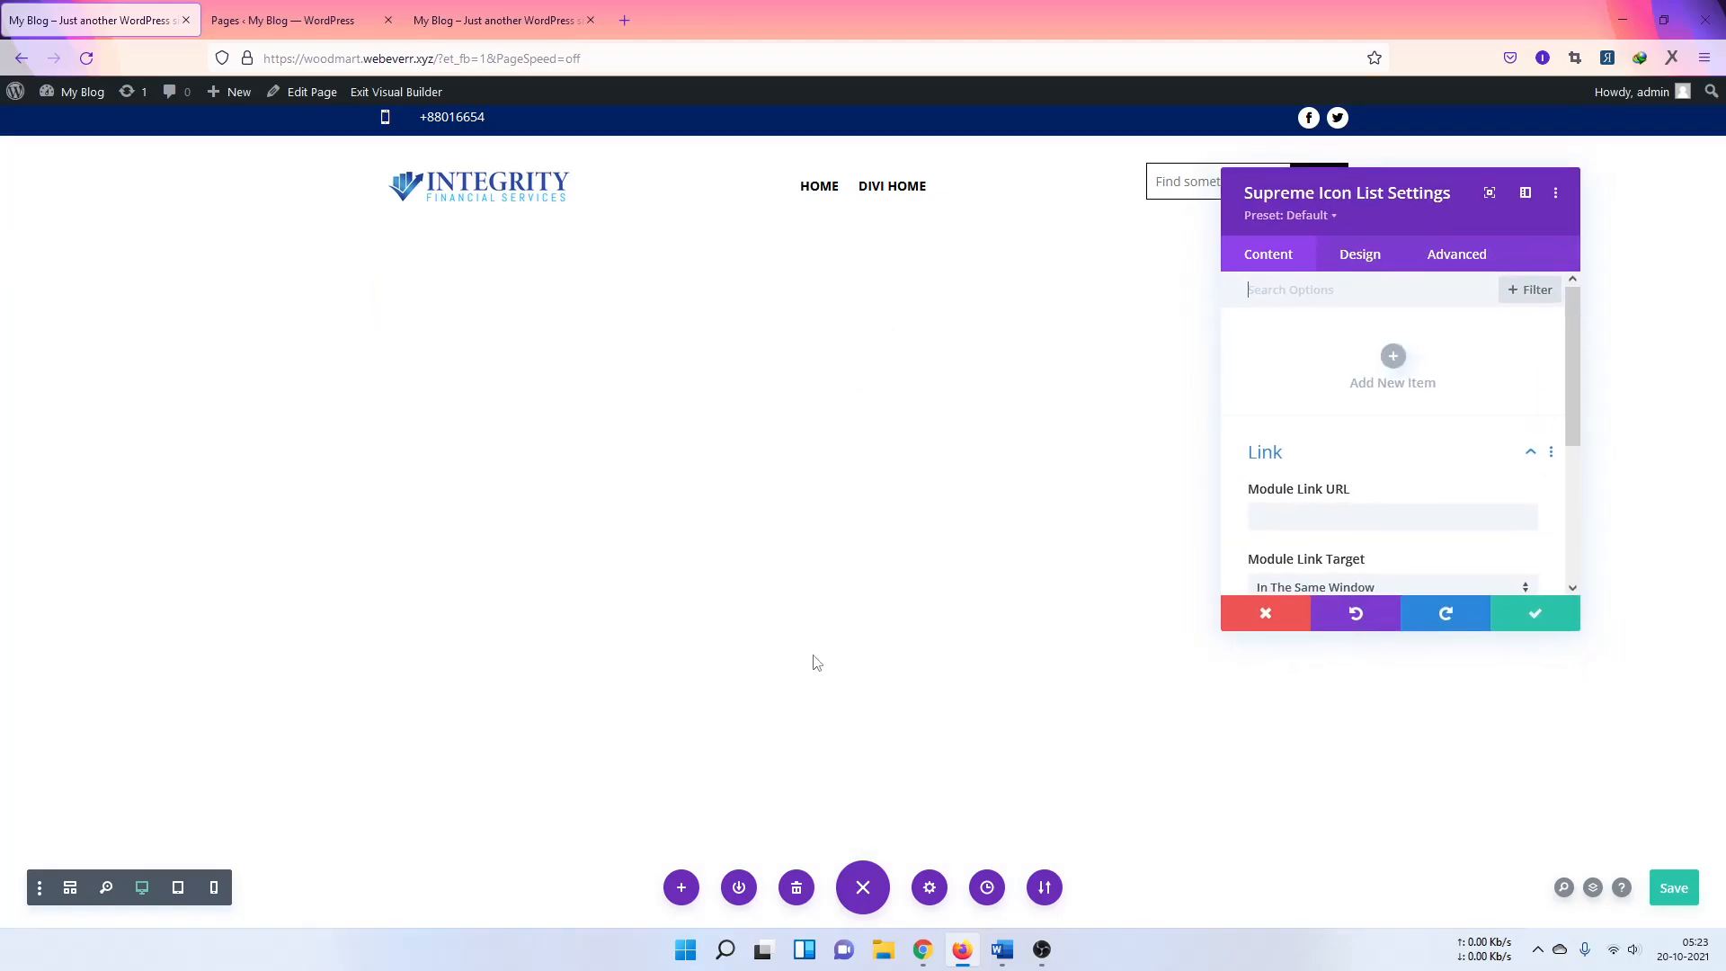
Step: Add an item to the icon list with a right-pointing arrow icon and the text "vbjhcfhj"
click(1393, 356)
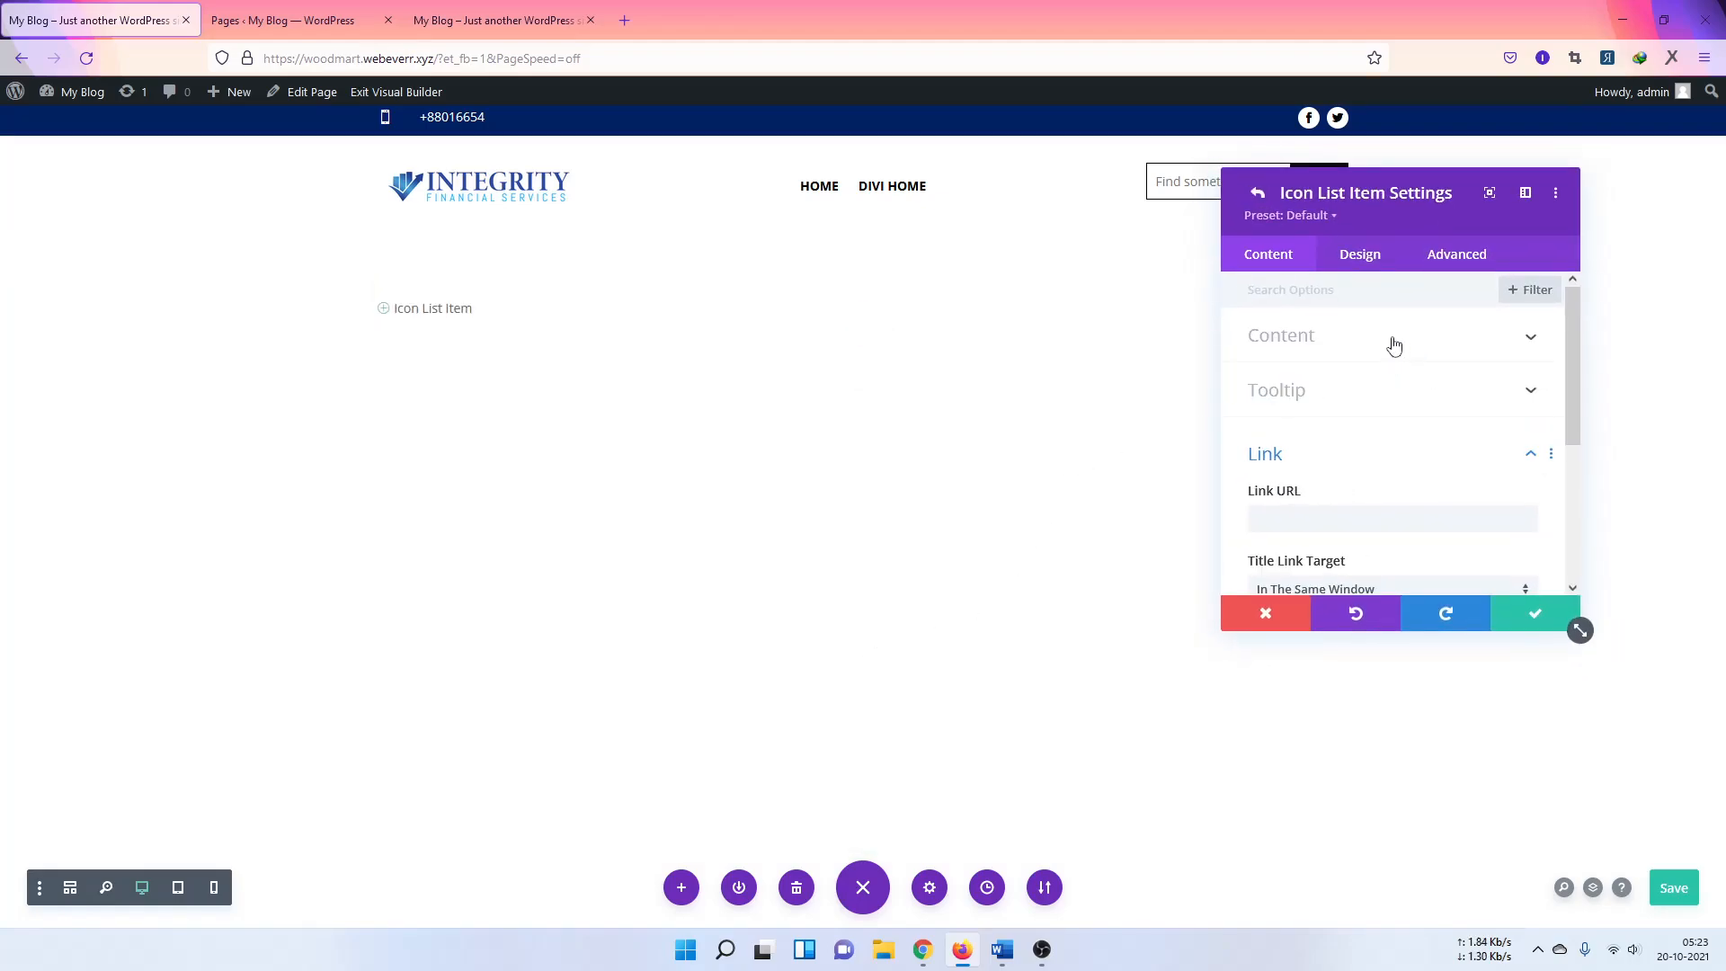
click(1394, 345)
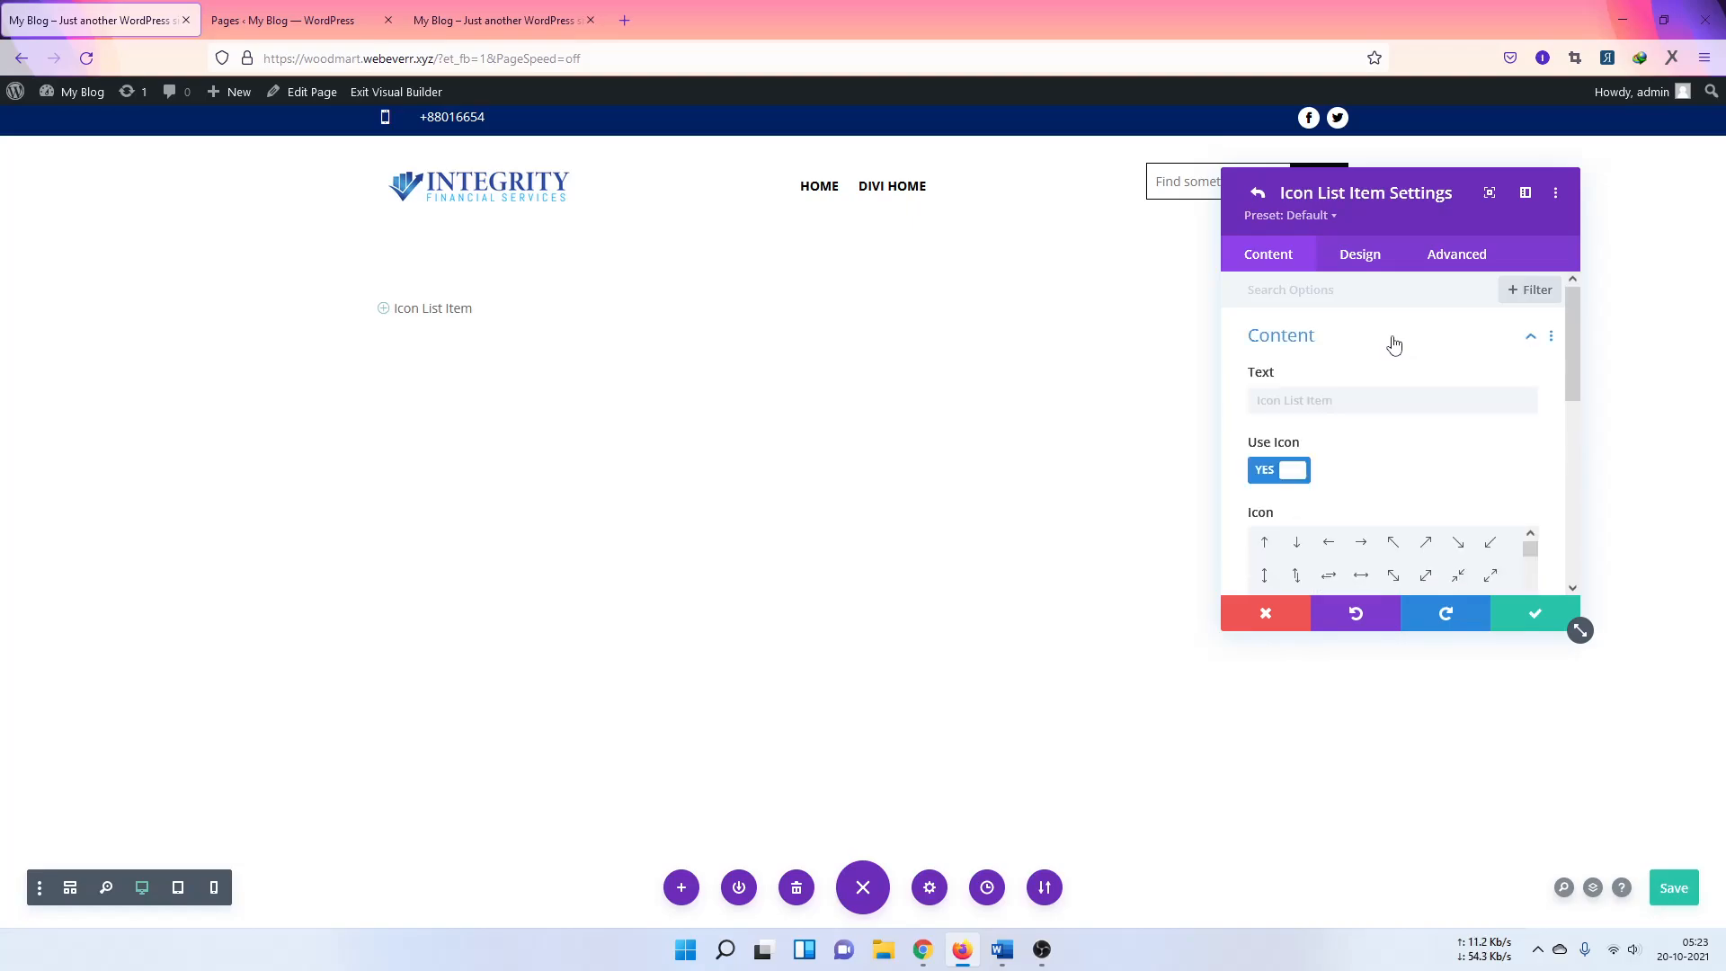
click(1319, 409)
click(1361, 543)
click(1343, 397)
text(vbjhcfhj)
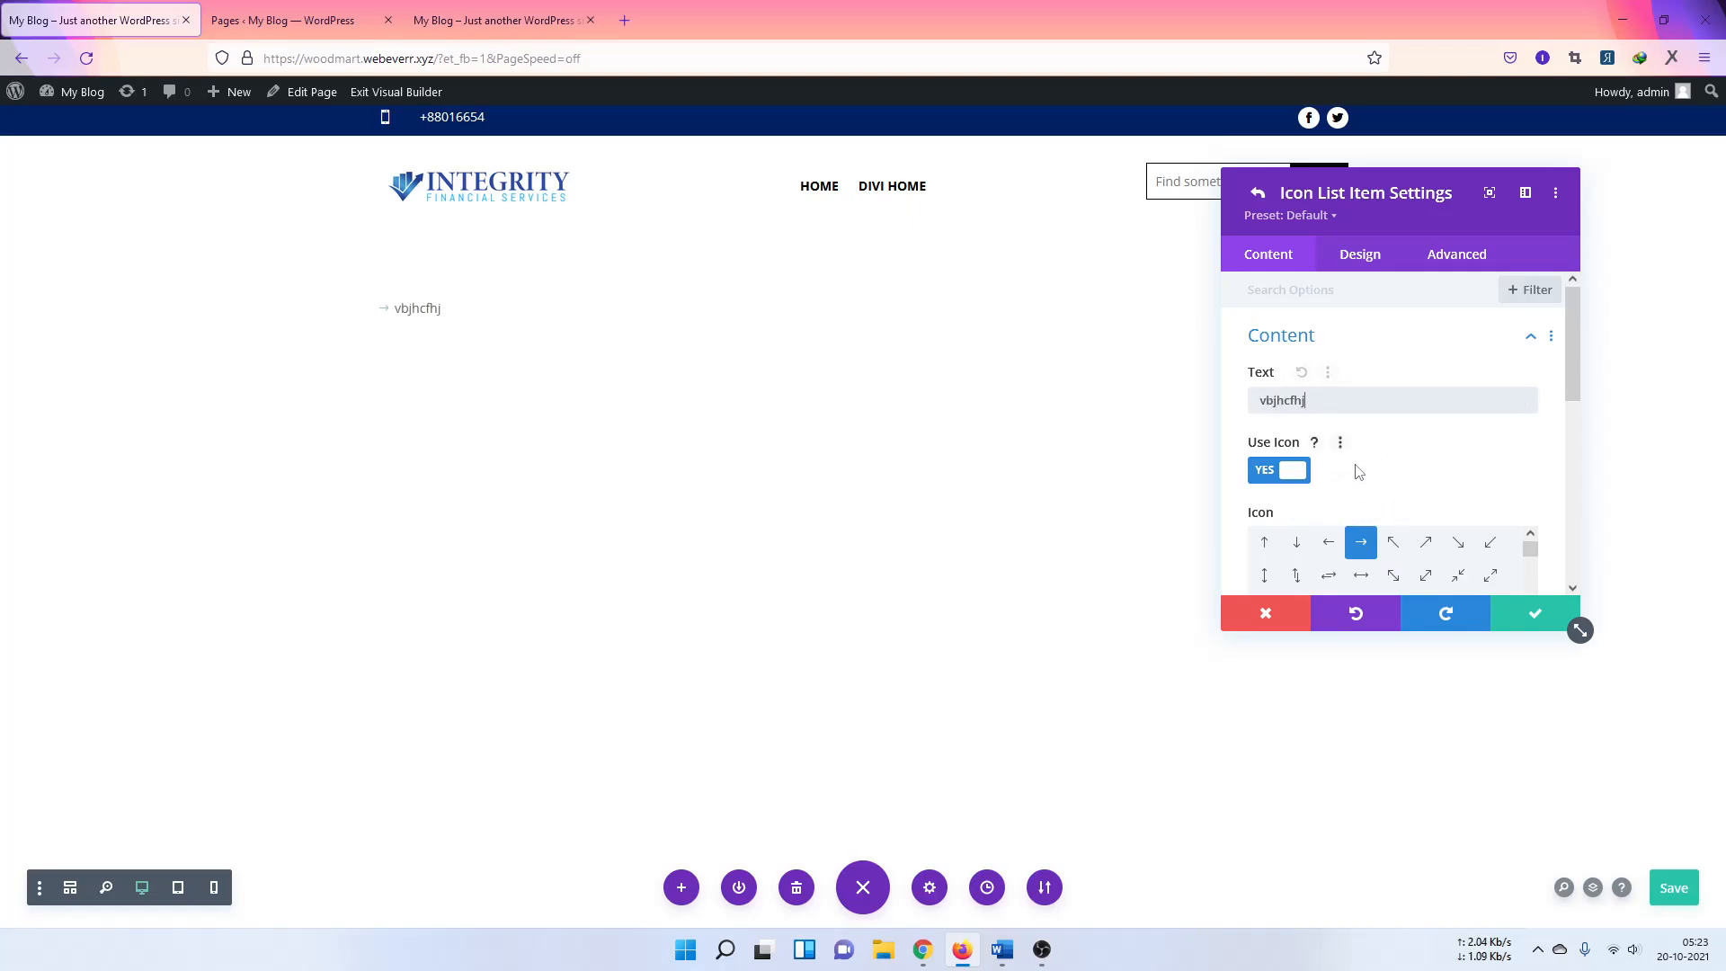
scroll(1352, 467, down, 3)
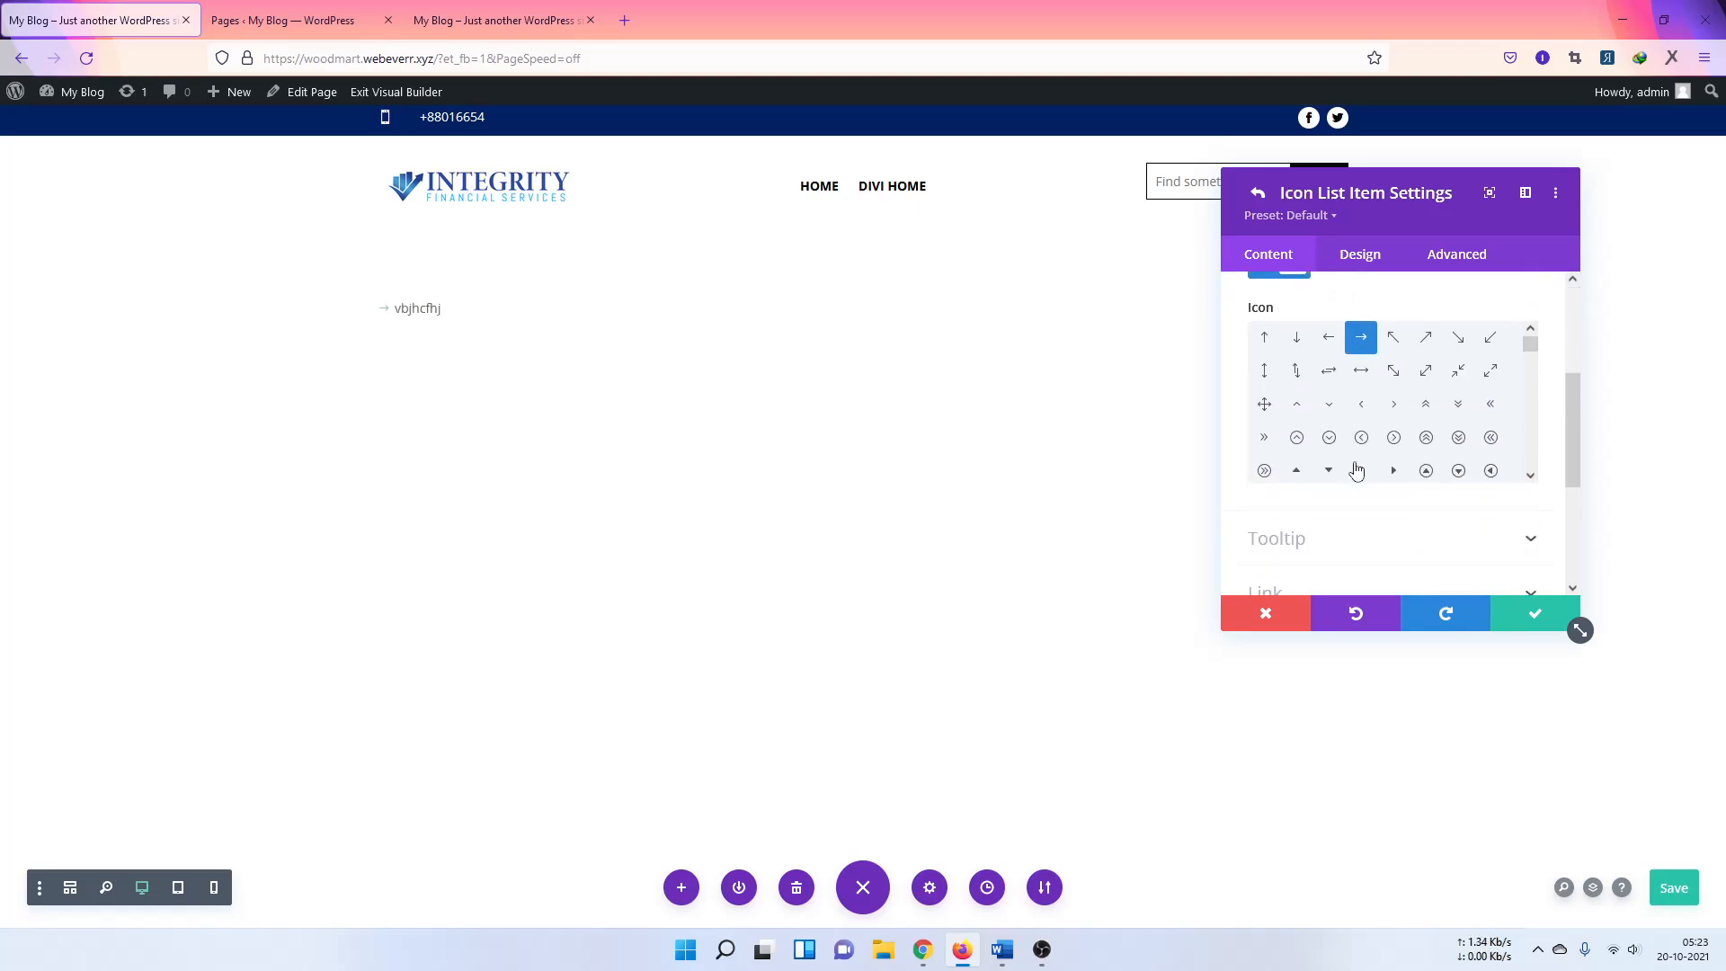
scroll(1312, 408, up, 3)
click(1258, 193)
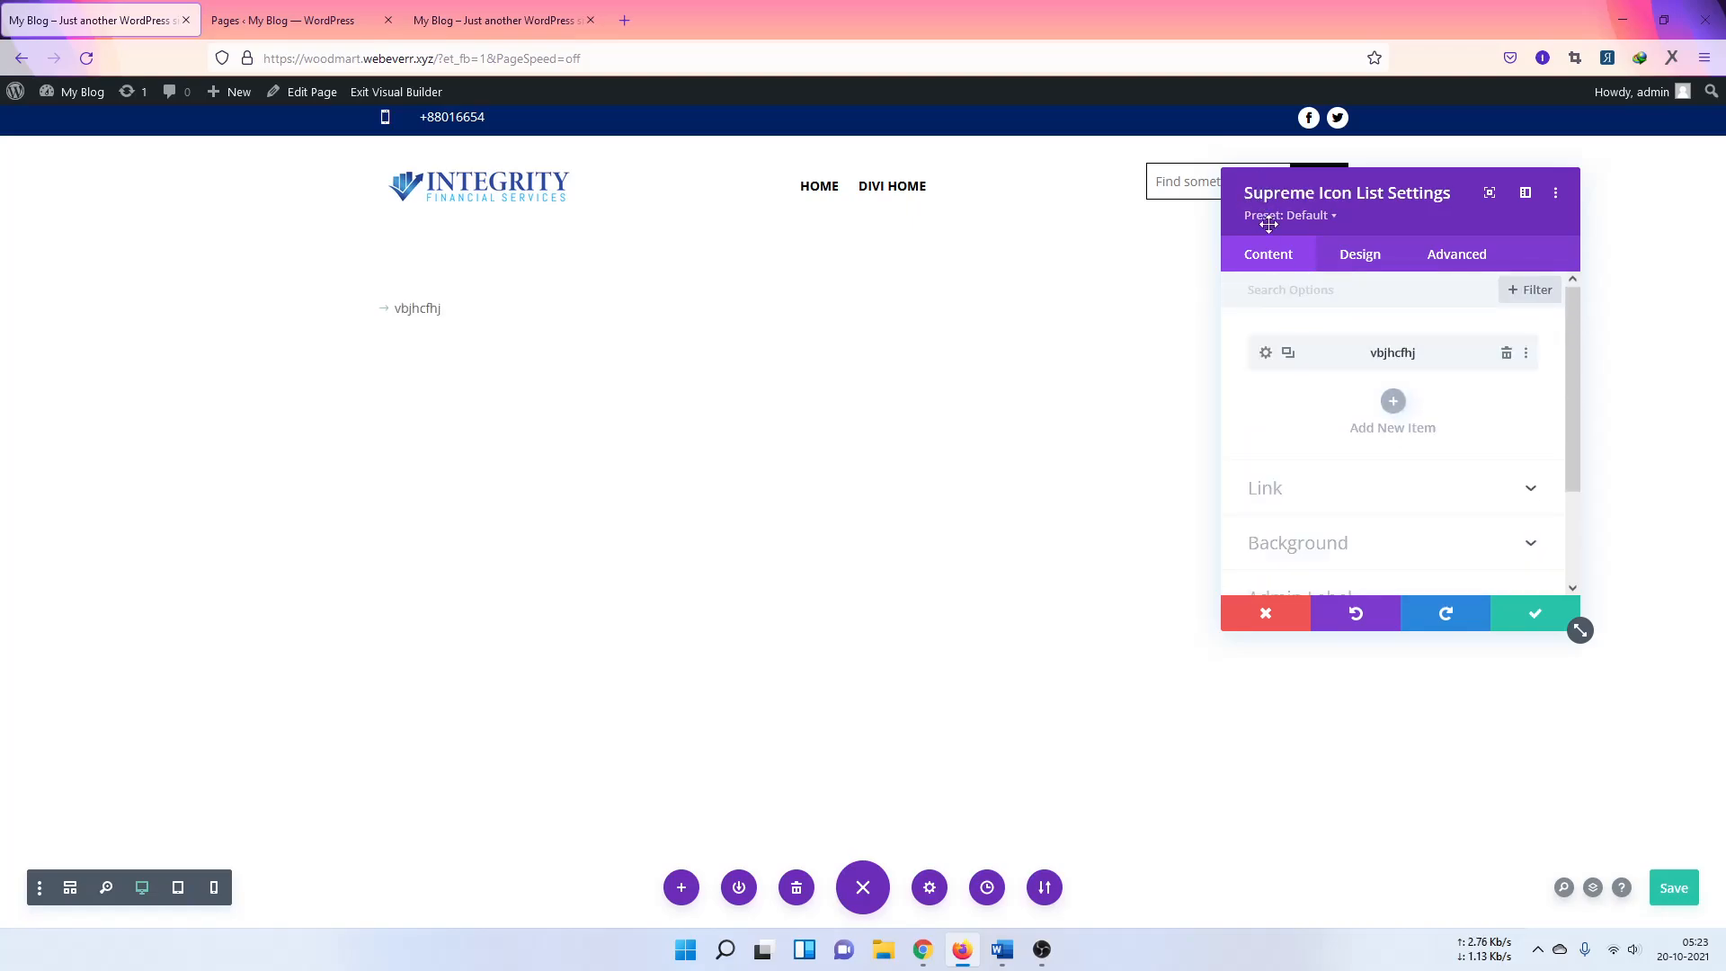
Step: Add a second icon list item, check its link URL and link target options, and discard it
click(1392, 401)
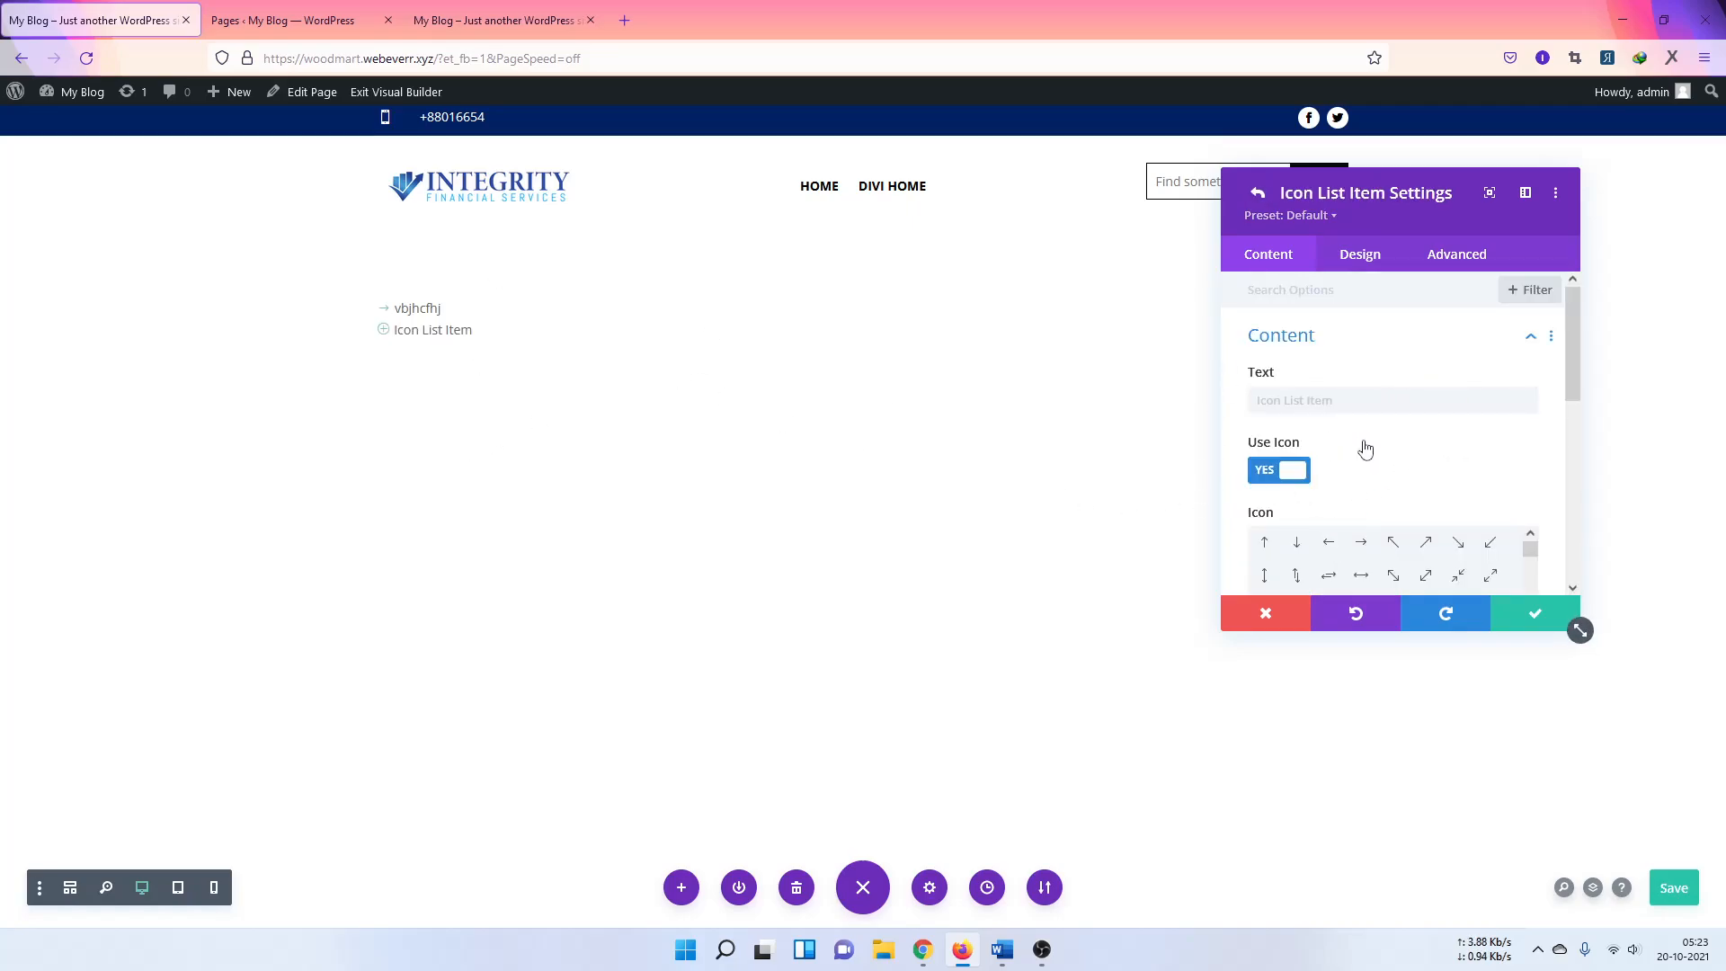
scroll(1366, 448, down, 5)
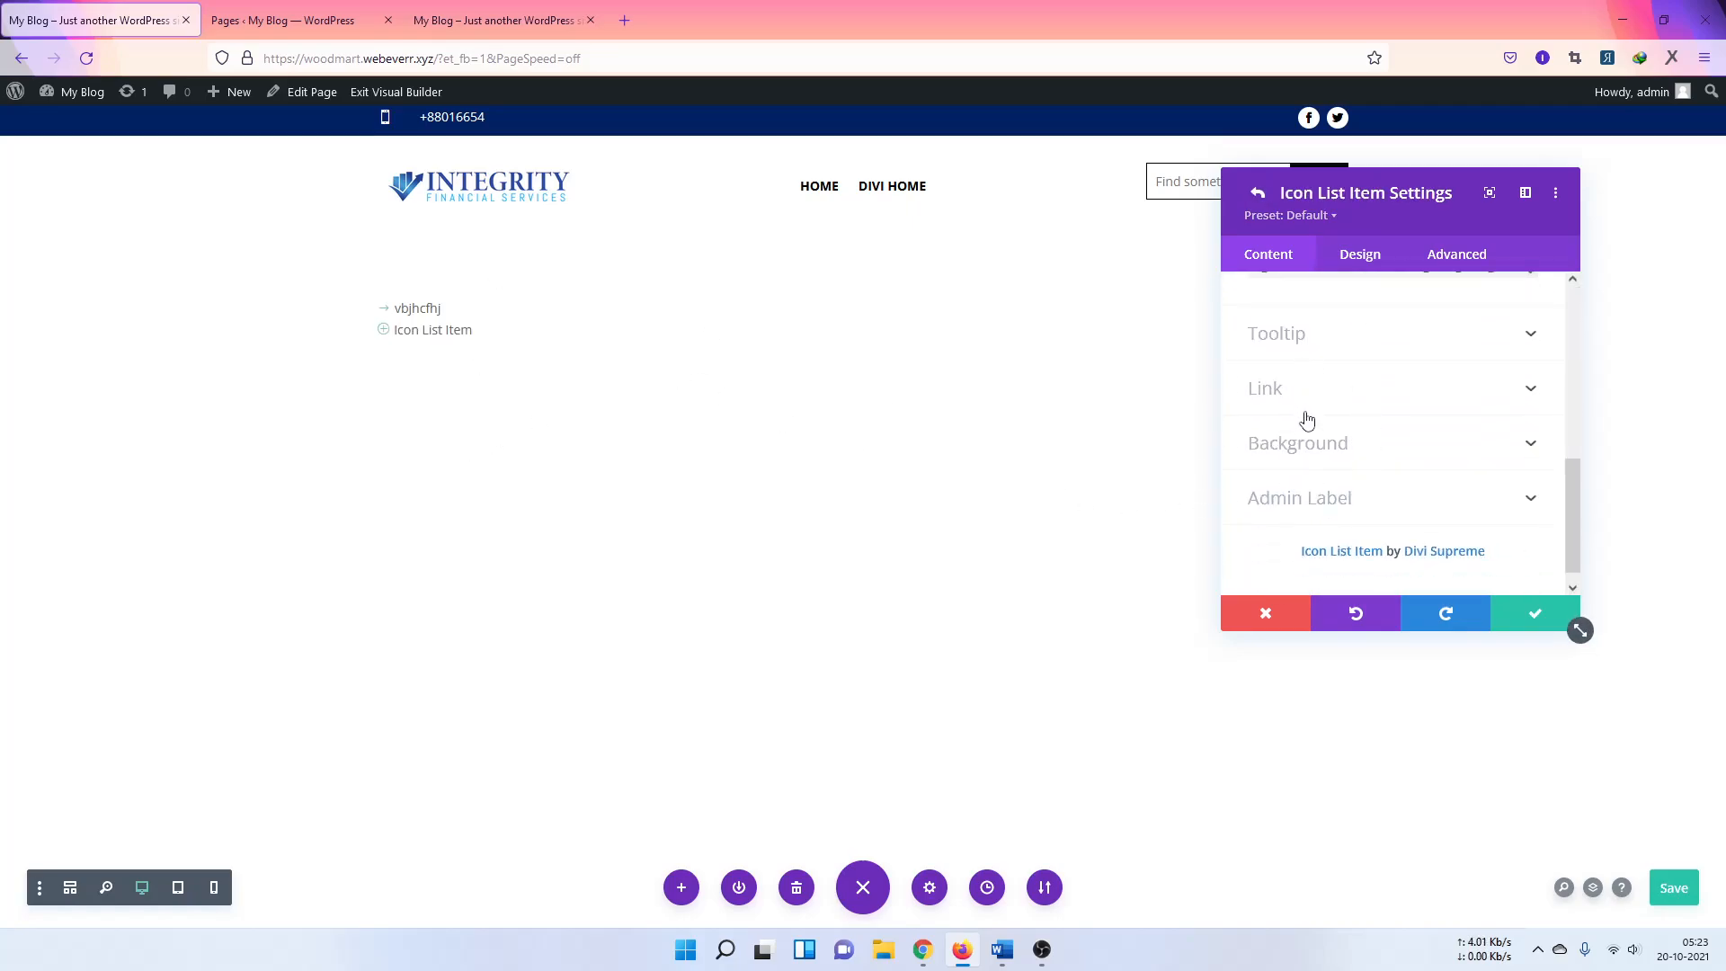
scroll(1302, 420, down, 1)
click(1304, 385)
click(1307, 367)
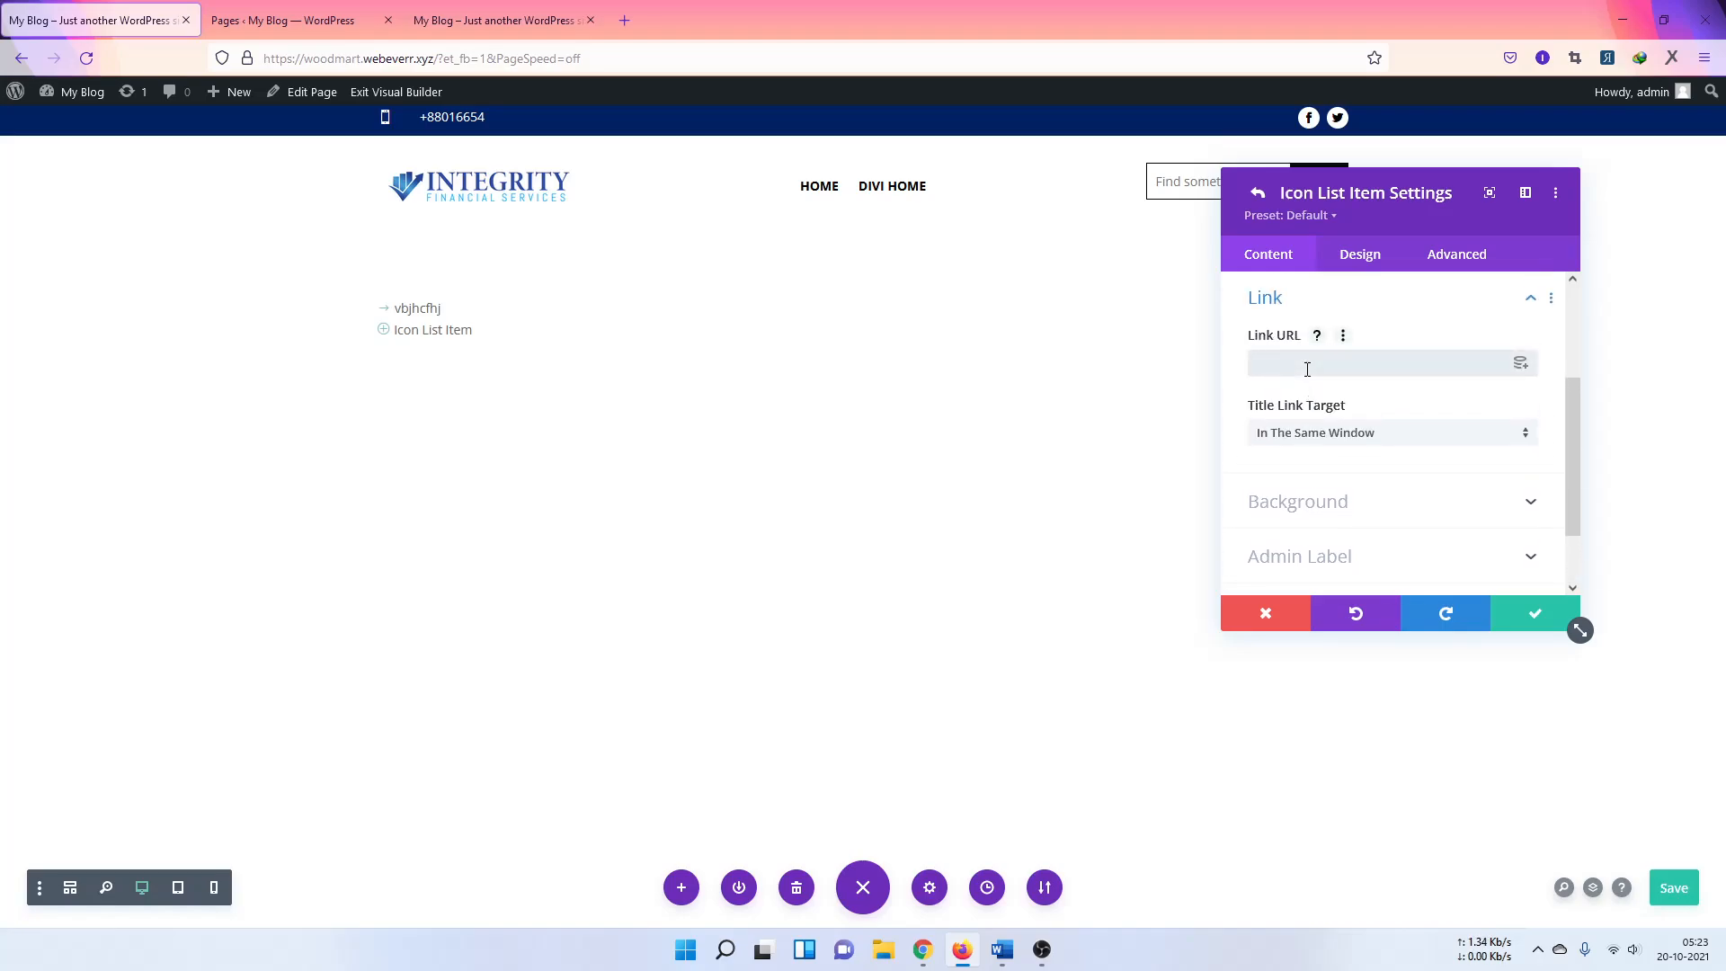
click(1265, 619)
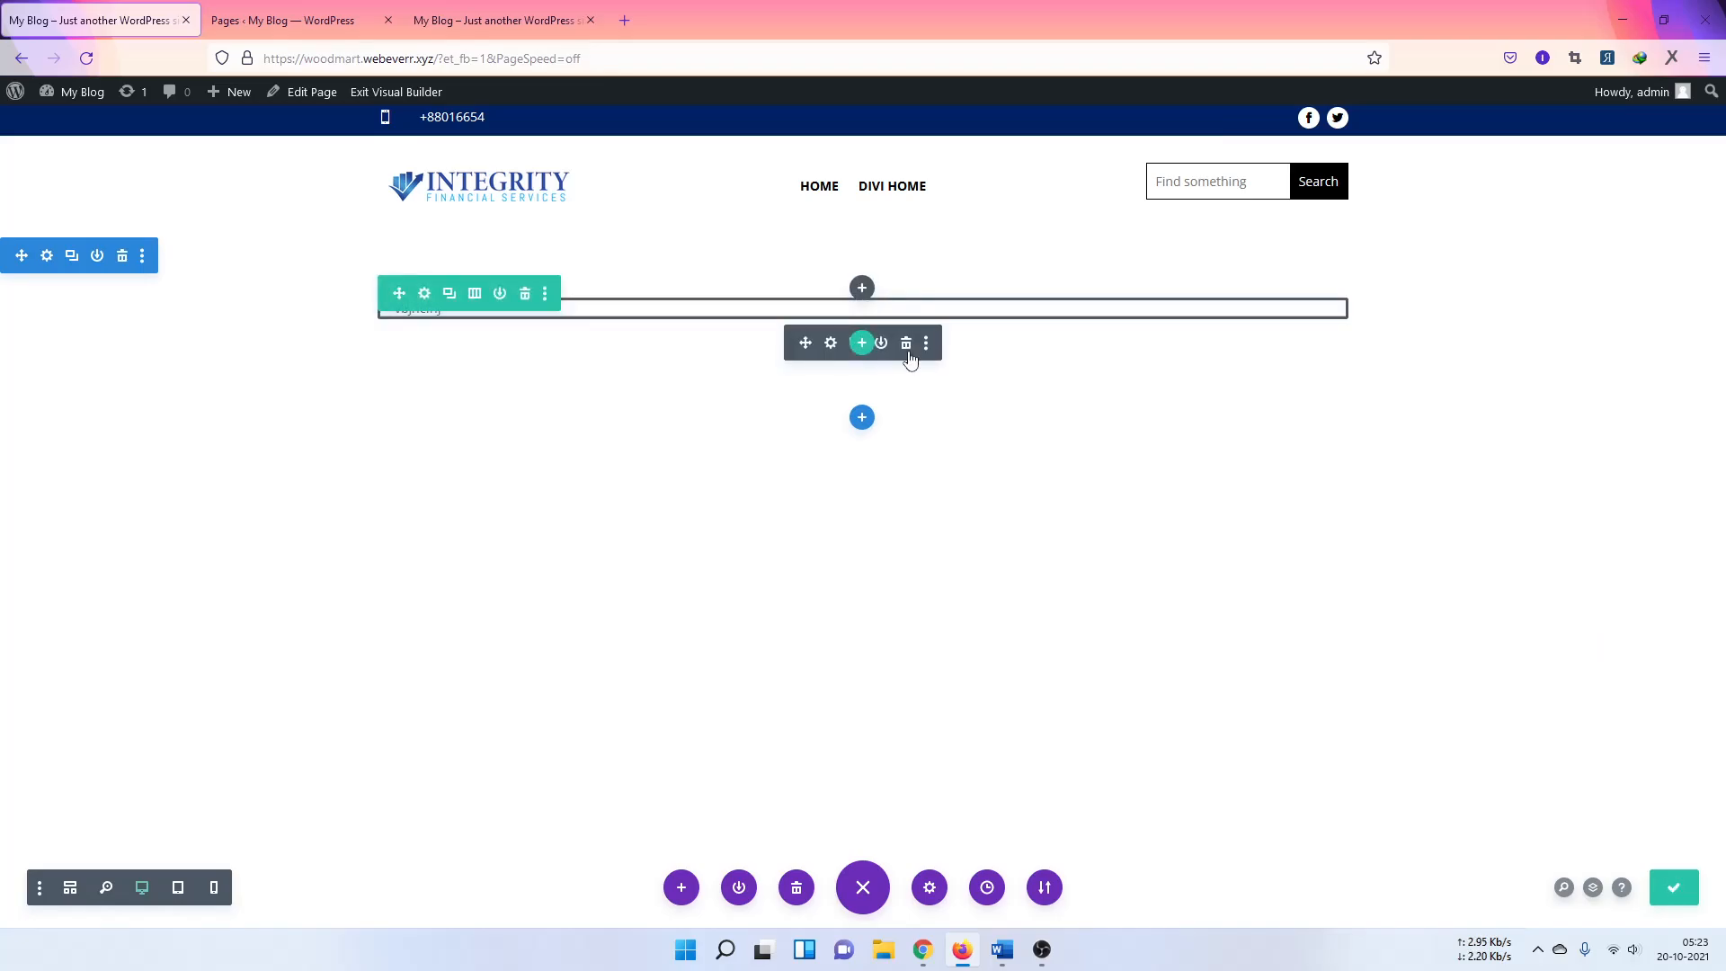
Step: Delete the Supreme Icon List module and insert a Supreme Shapes module in its place
click(863, 319)
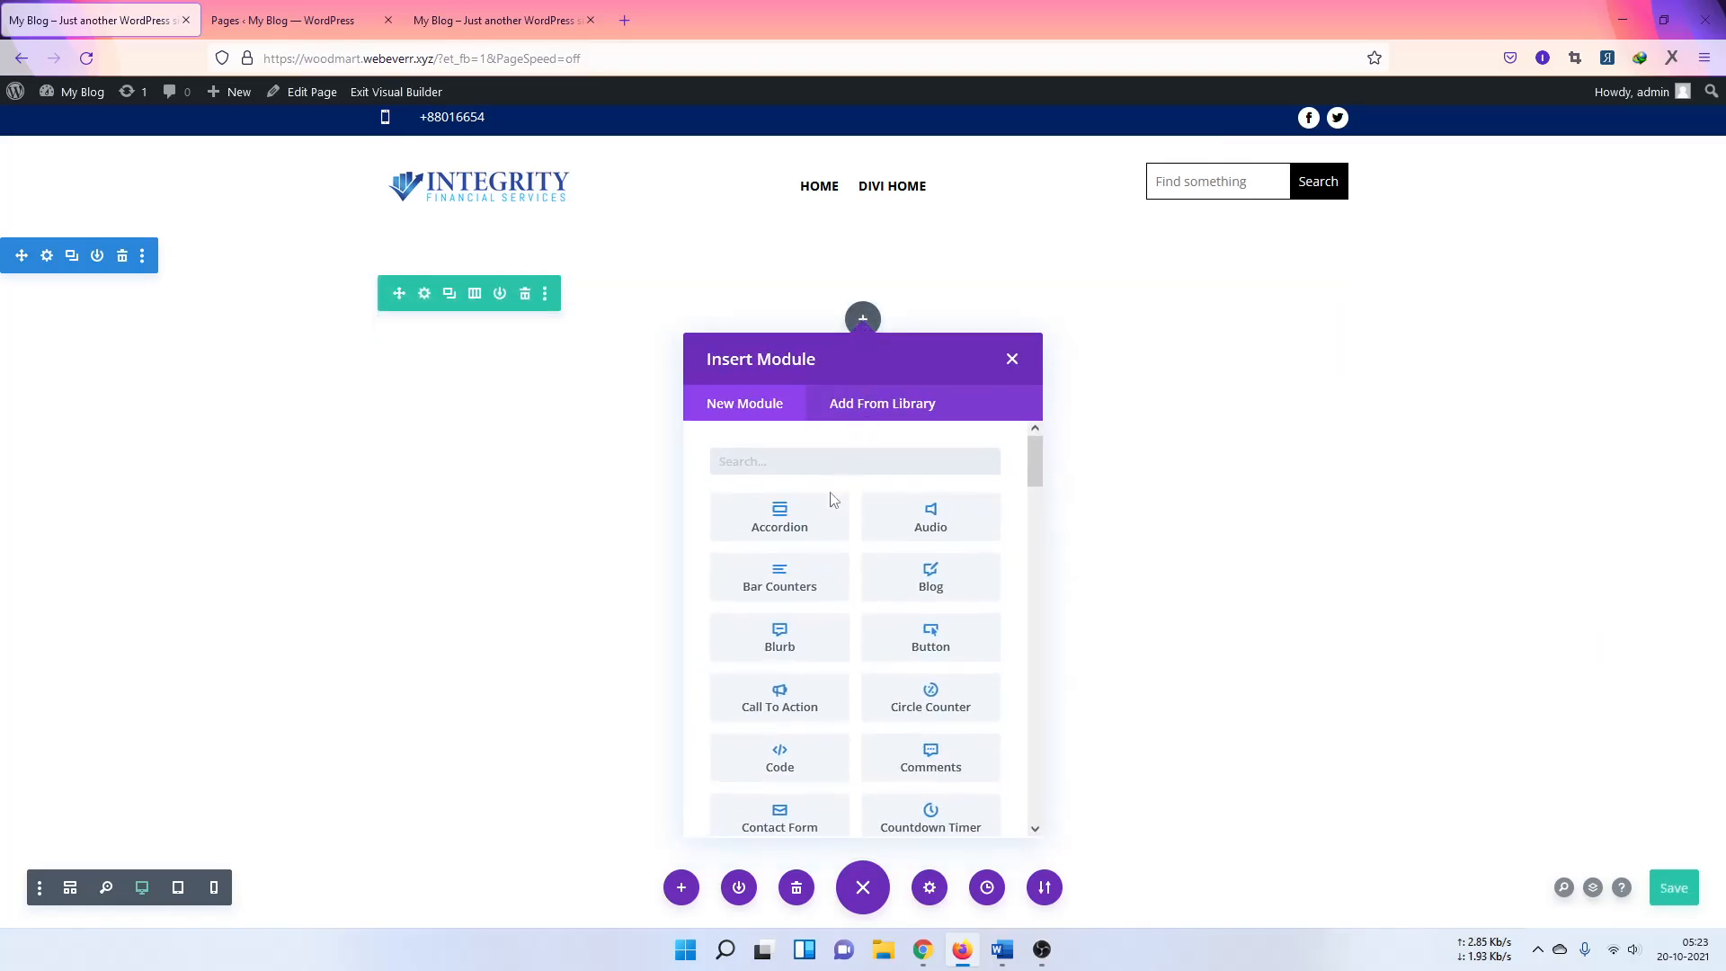
scroll(802, 685, down, 1)
scroll(803, 685, down, 10)
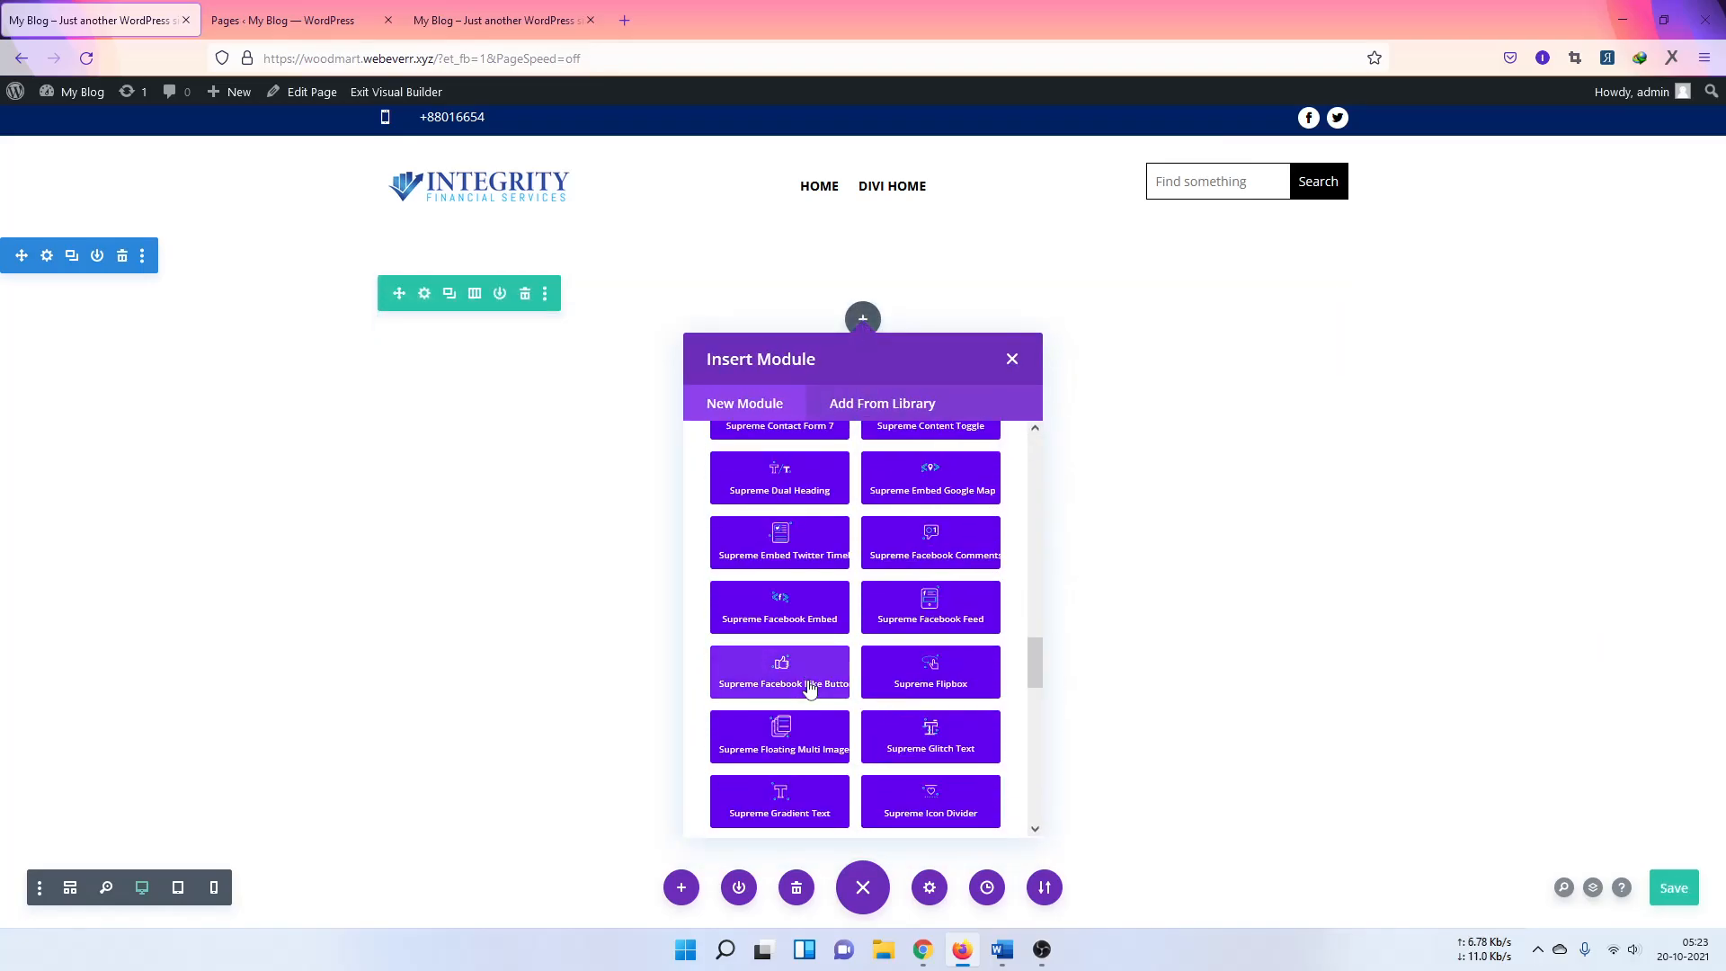
scroll(809, 687, down, 4)
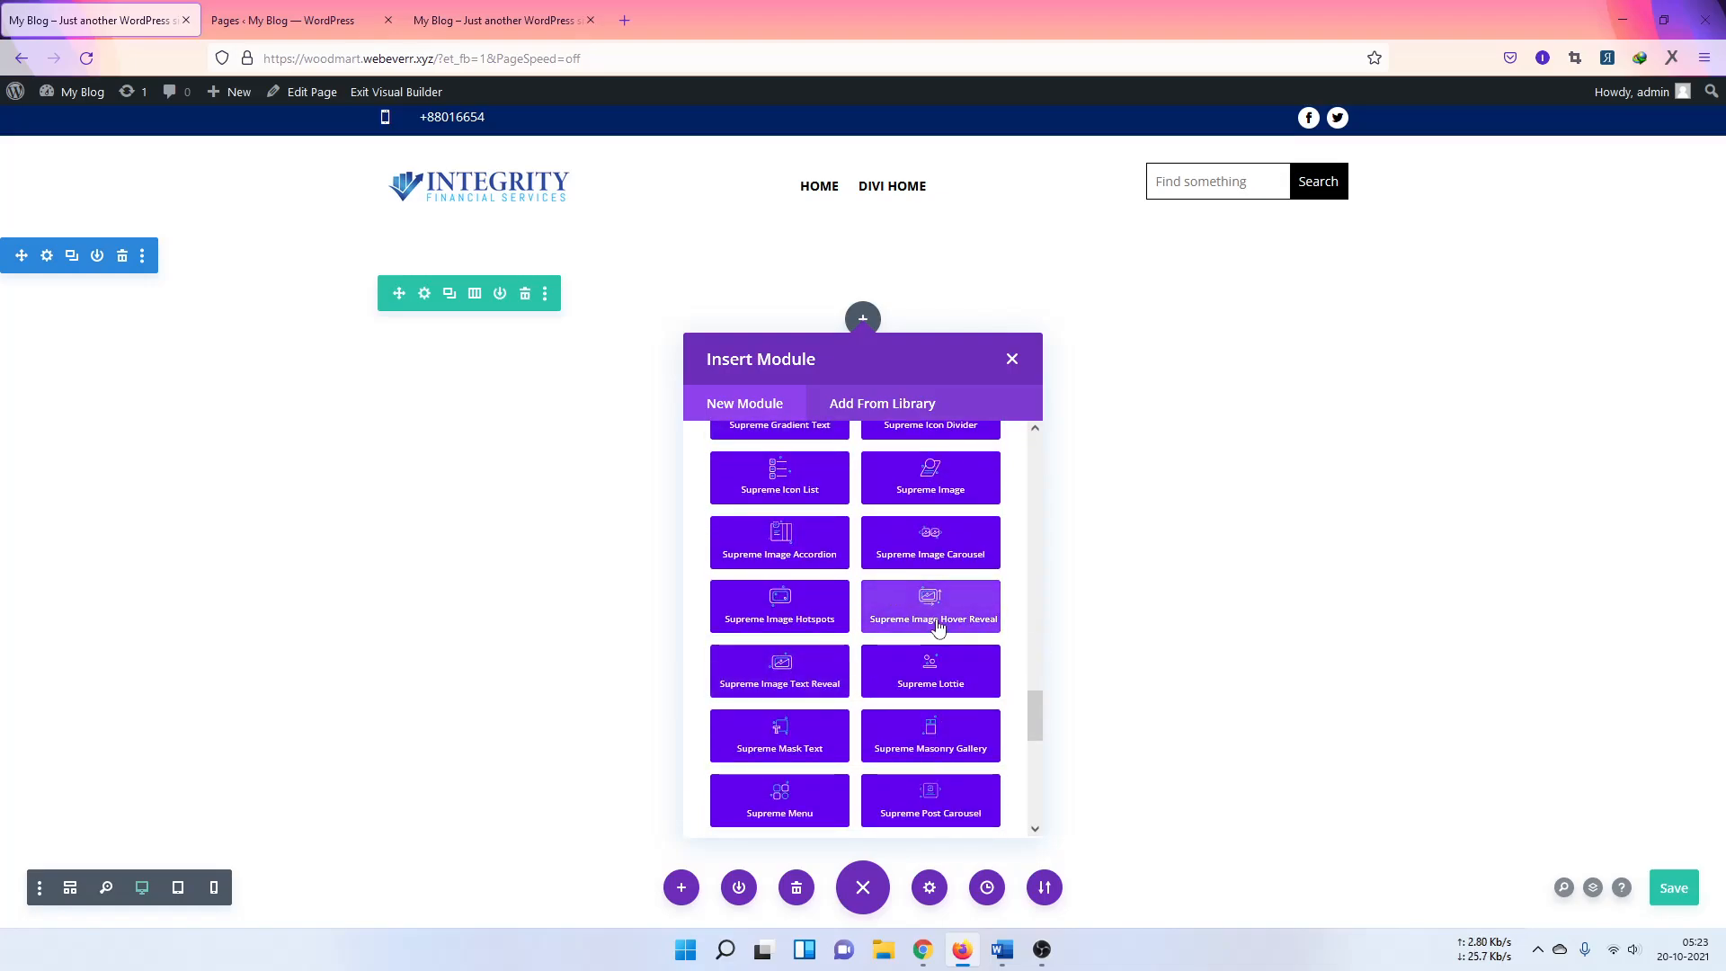
scroll(910, 631, down, 1)
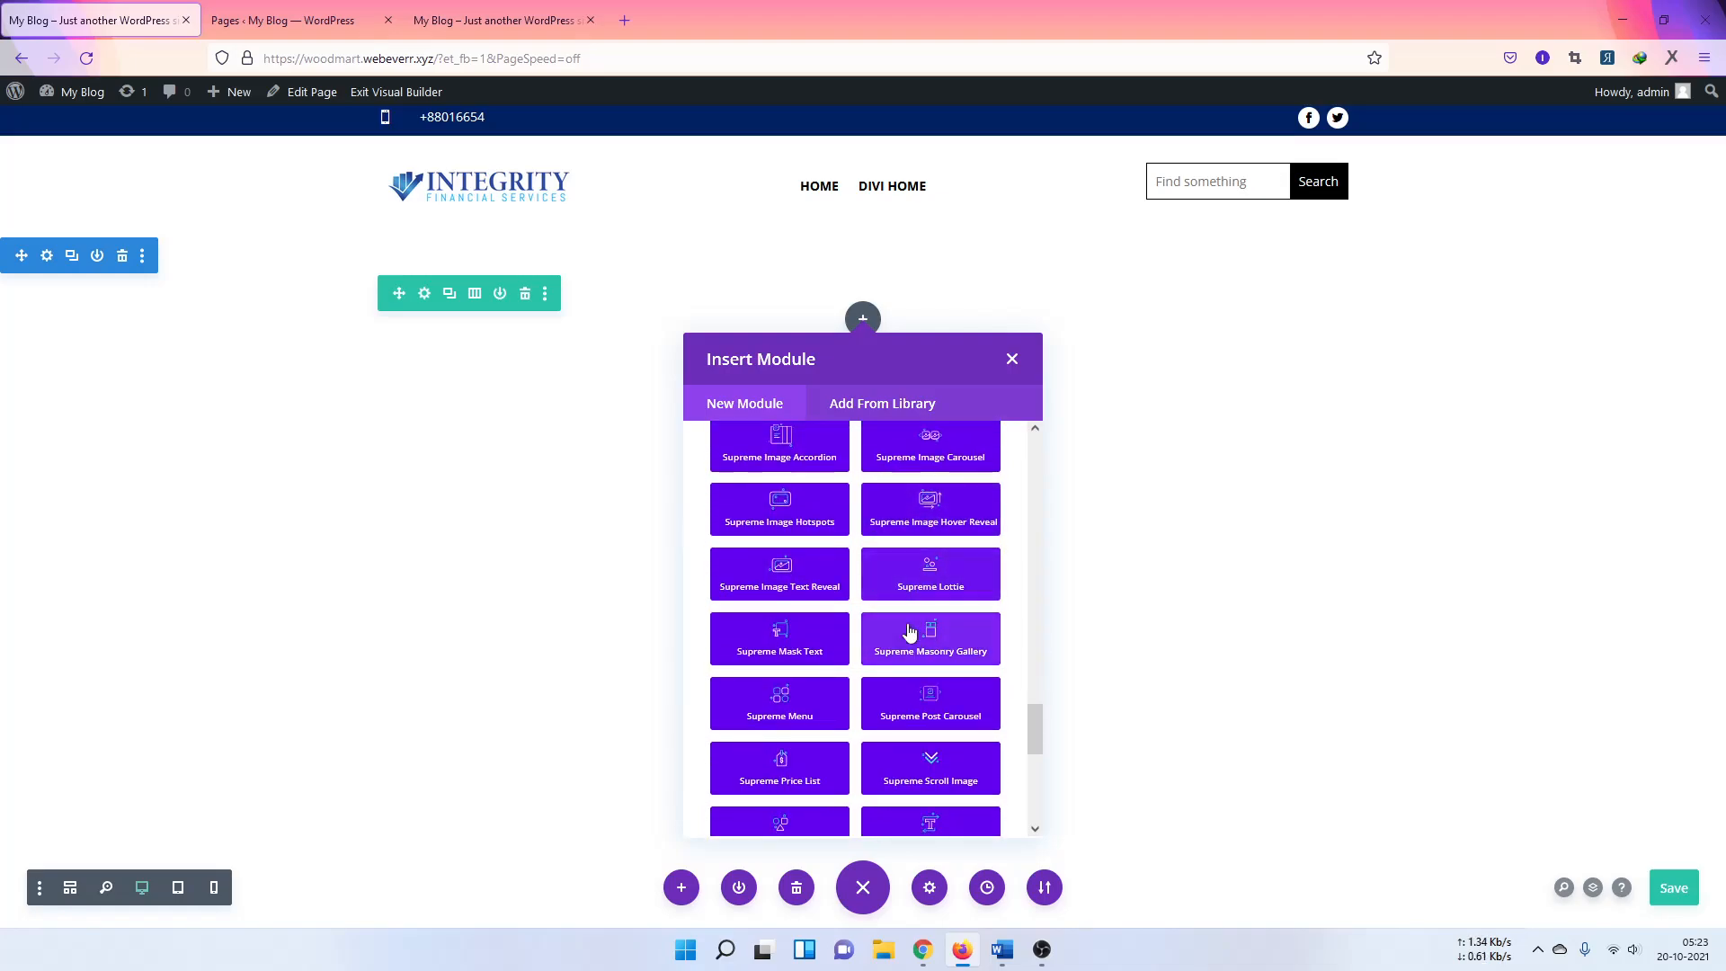
scroll(910, 632, down, 2)
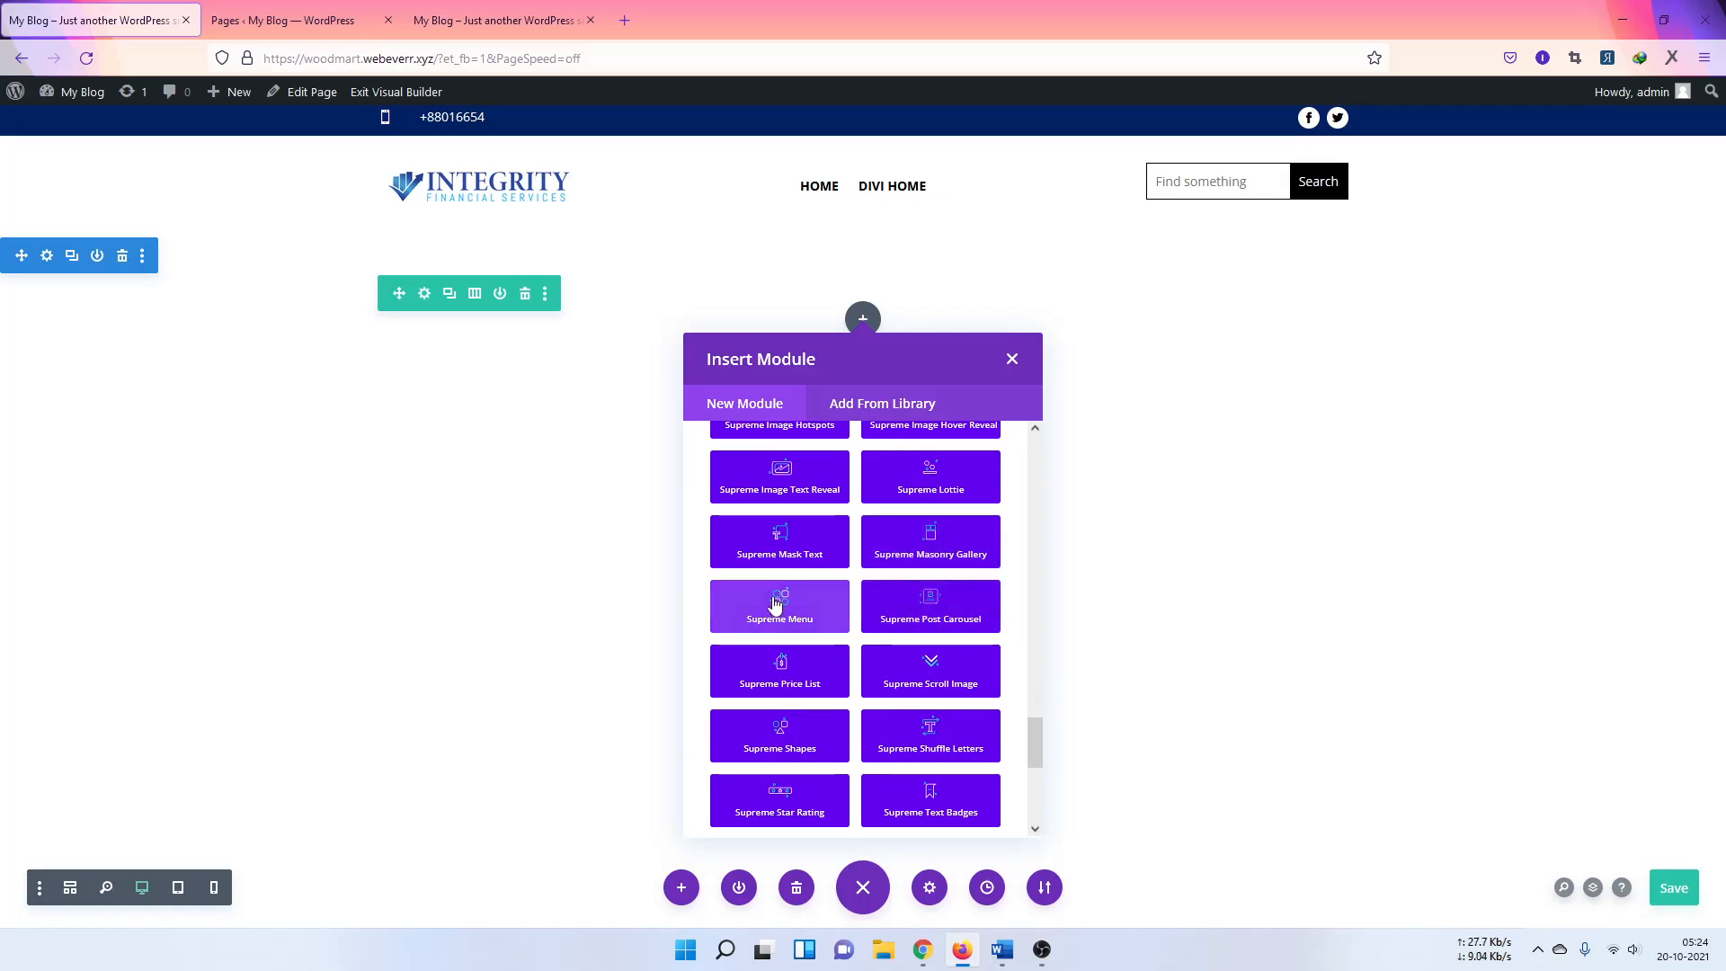
scroll(795, 674, down, 2)
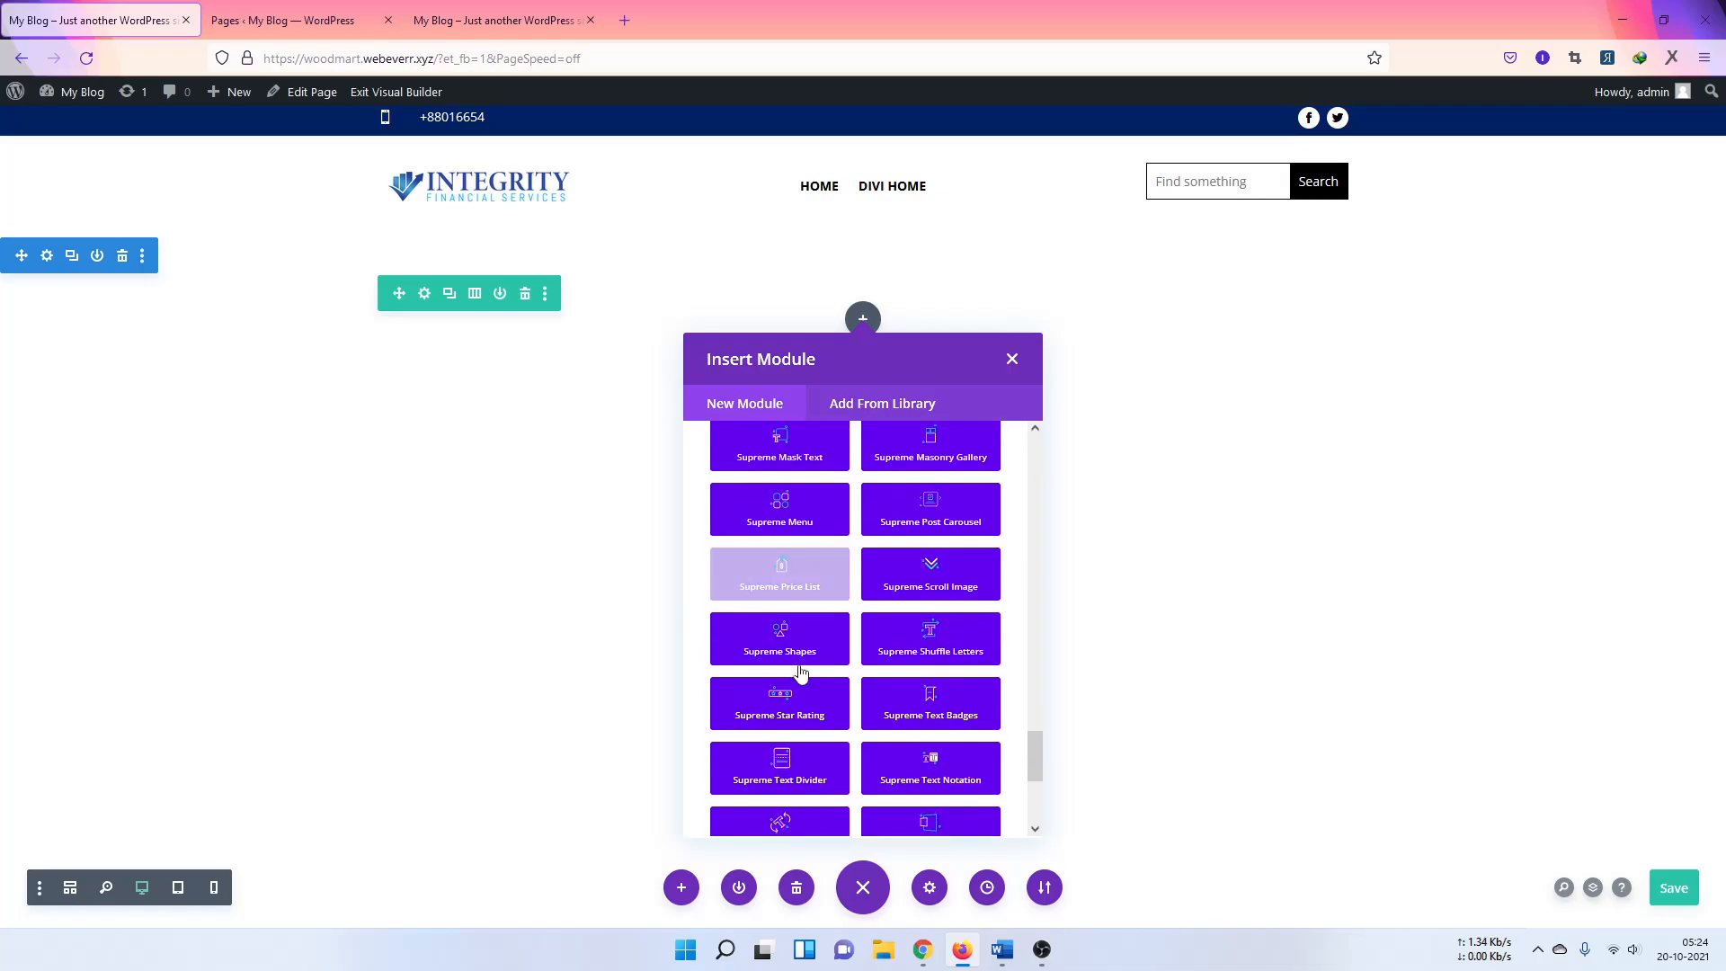
click(746, 644)
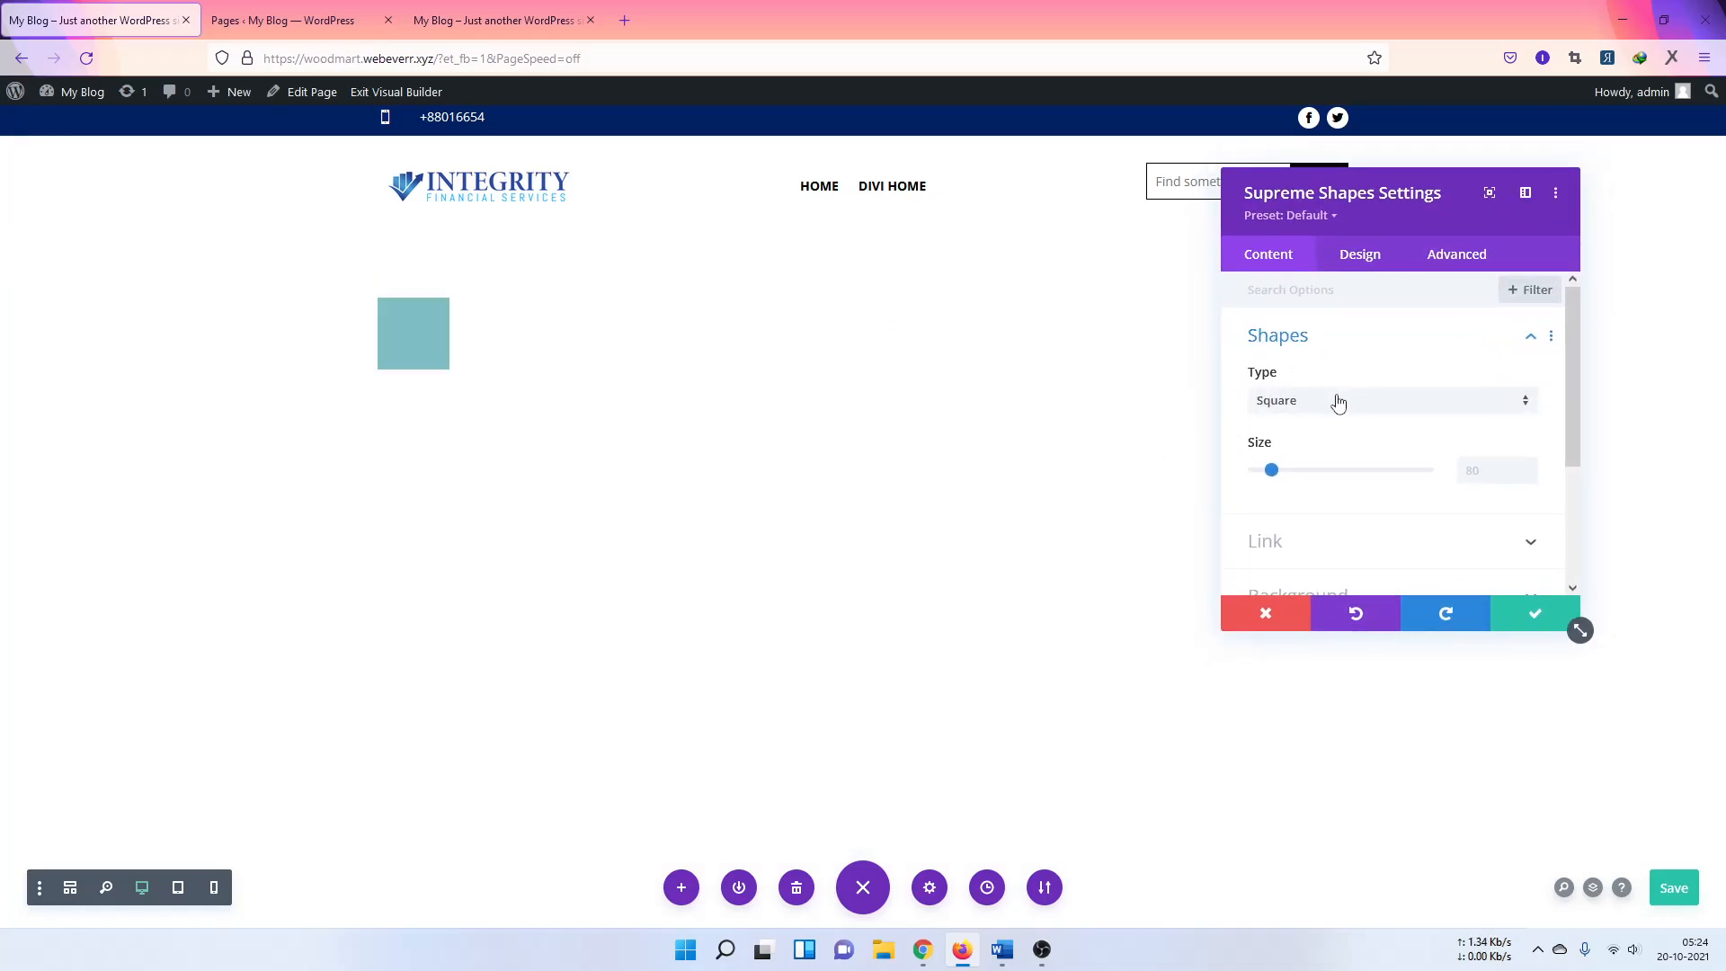
Step: Try the Rectangle and Diamond Square types on the shape and discard the changes
click(1312, 401)
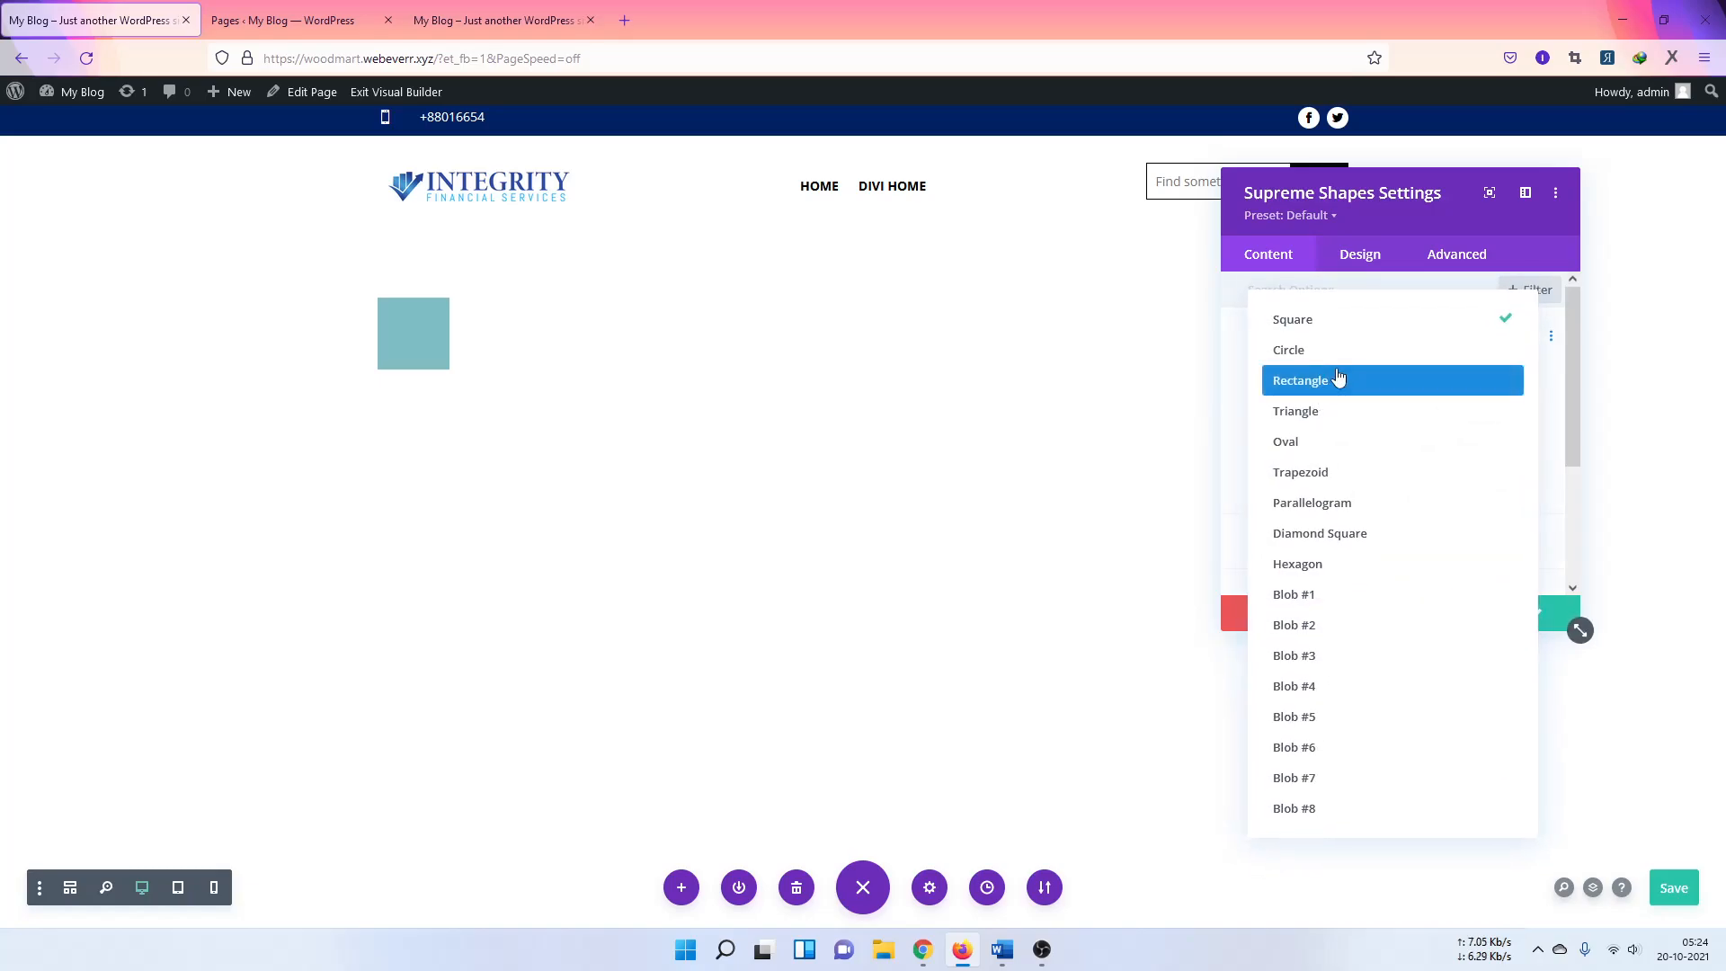
click(1339, 381)
click(1333, 403)
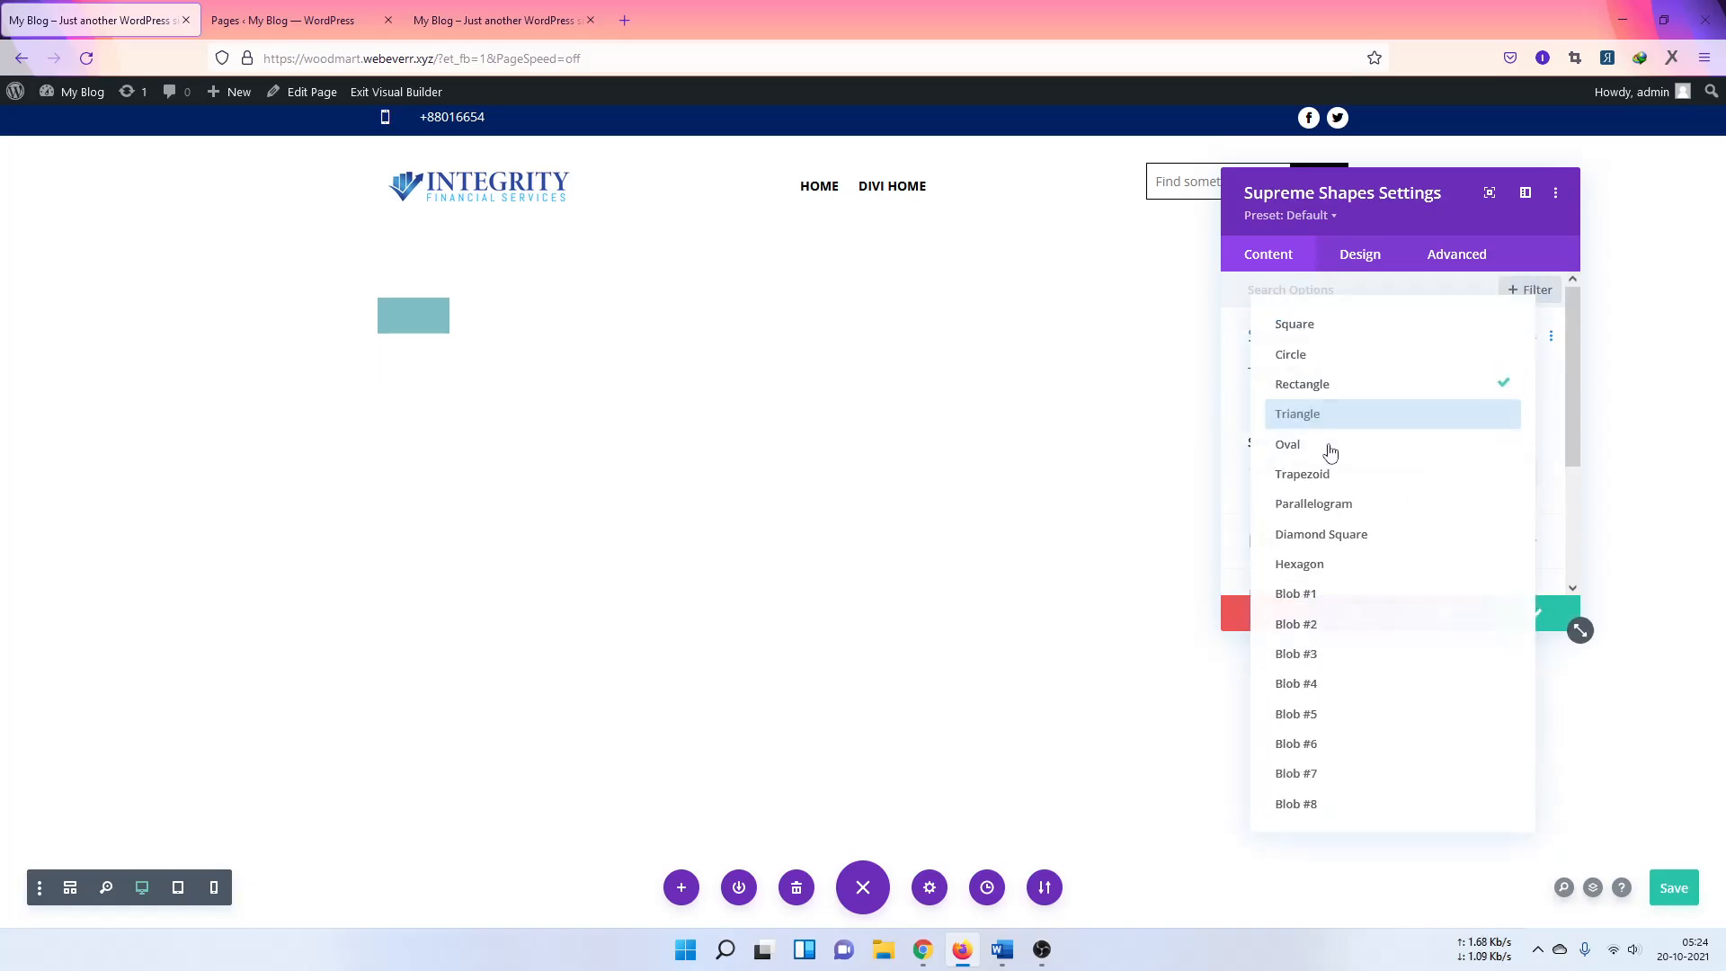
click(1333, 535)
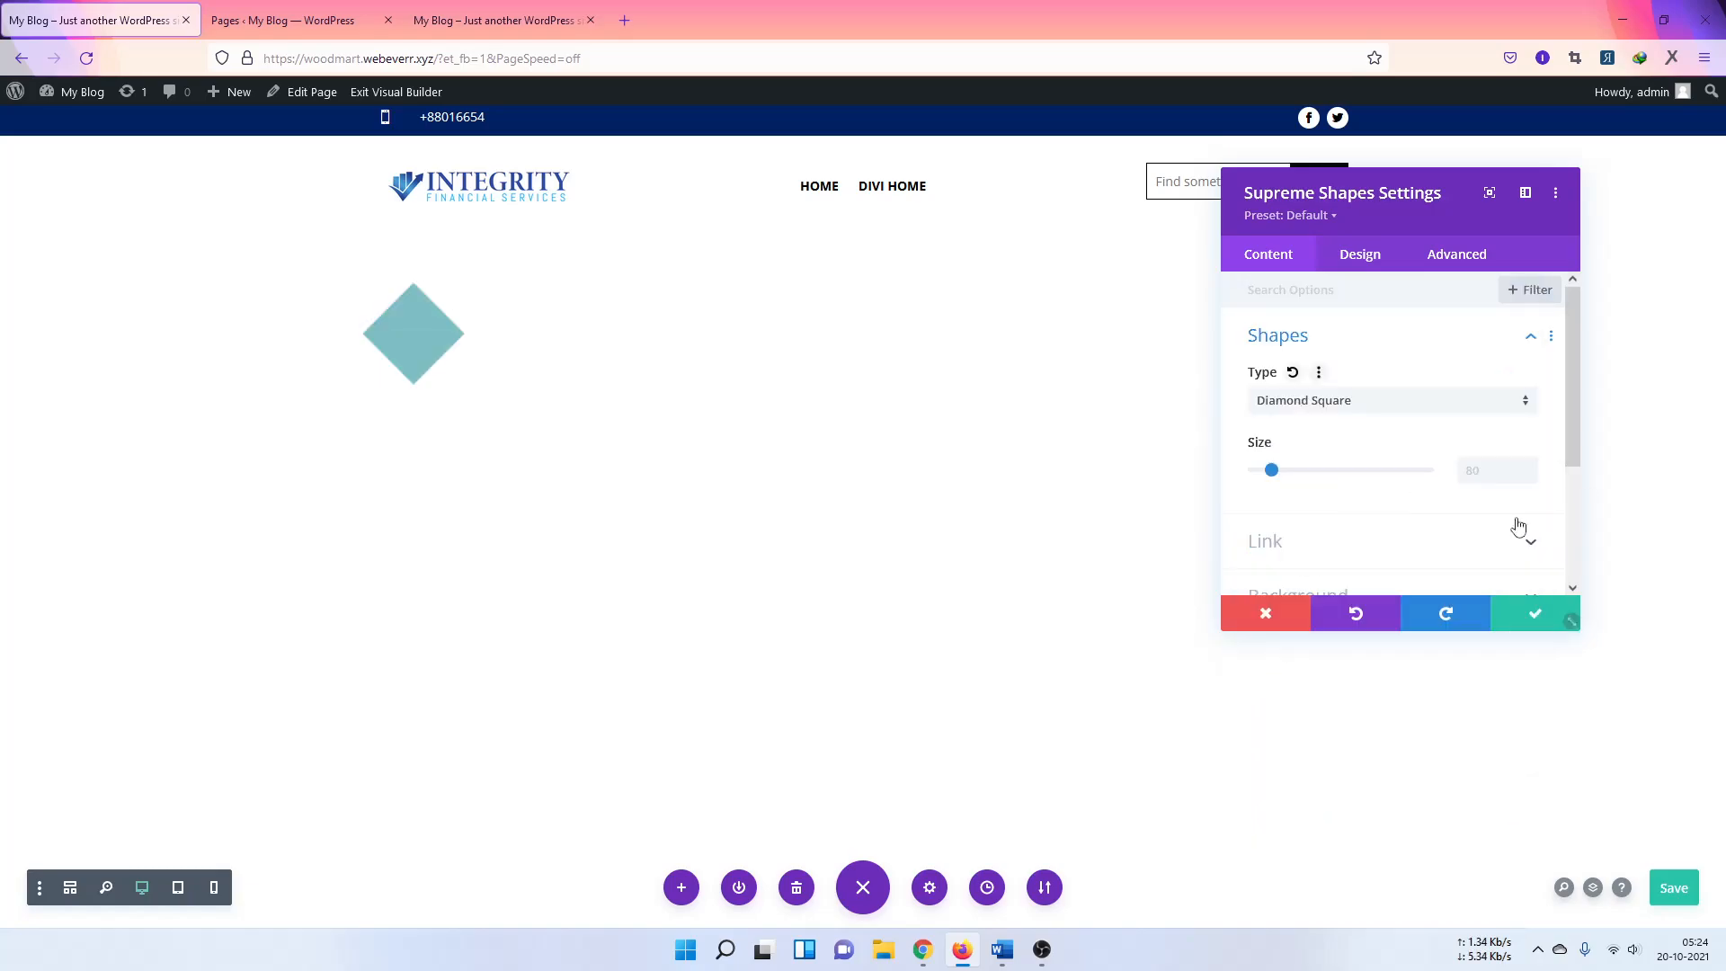
click(1279, 616)
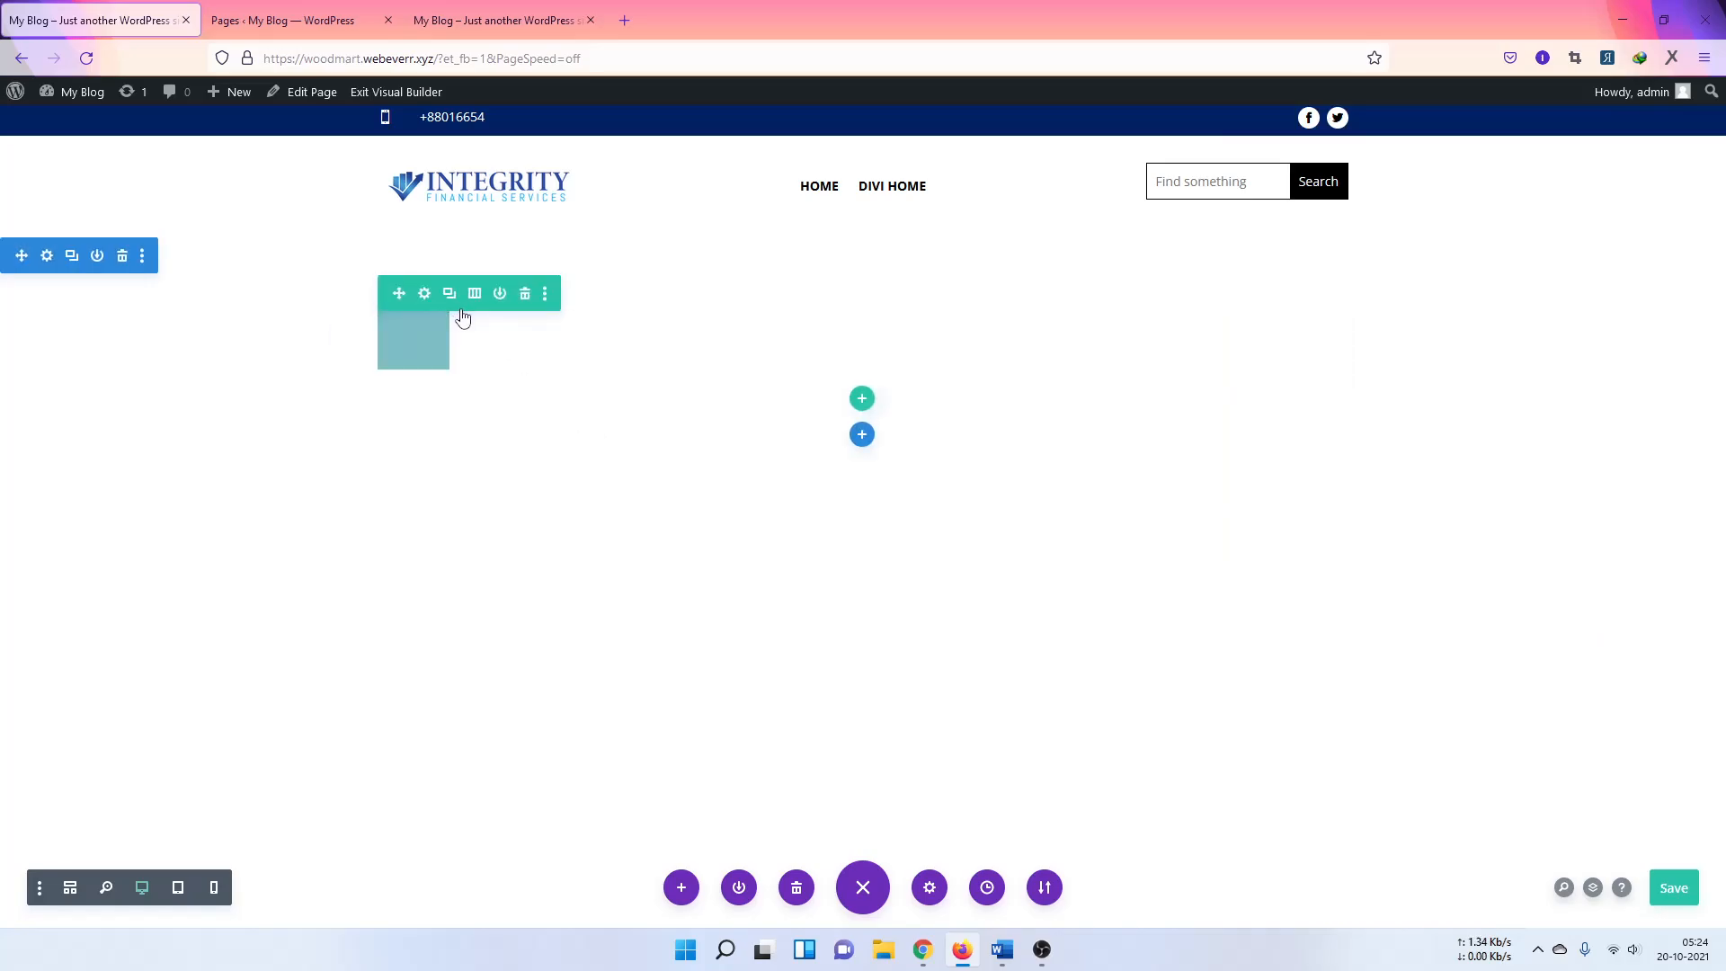
Step: Delete the Supreme Shapes module and insert a Supreme Typing module in its place
click(458, 345)
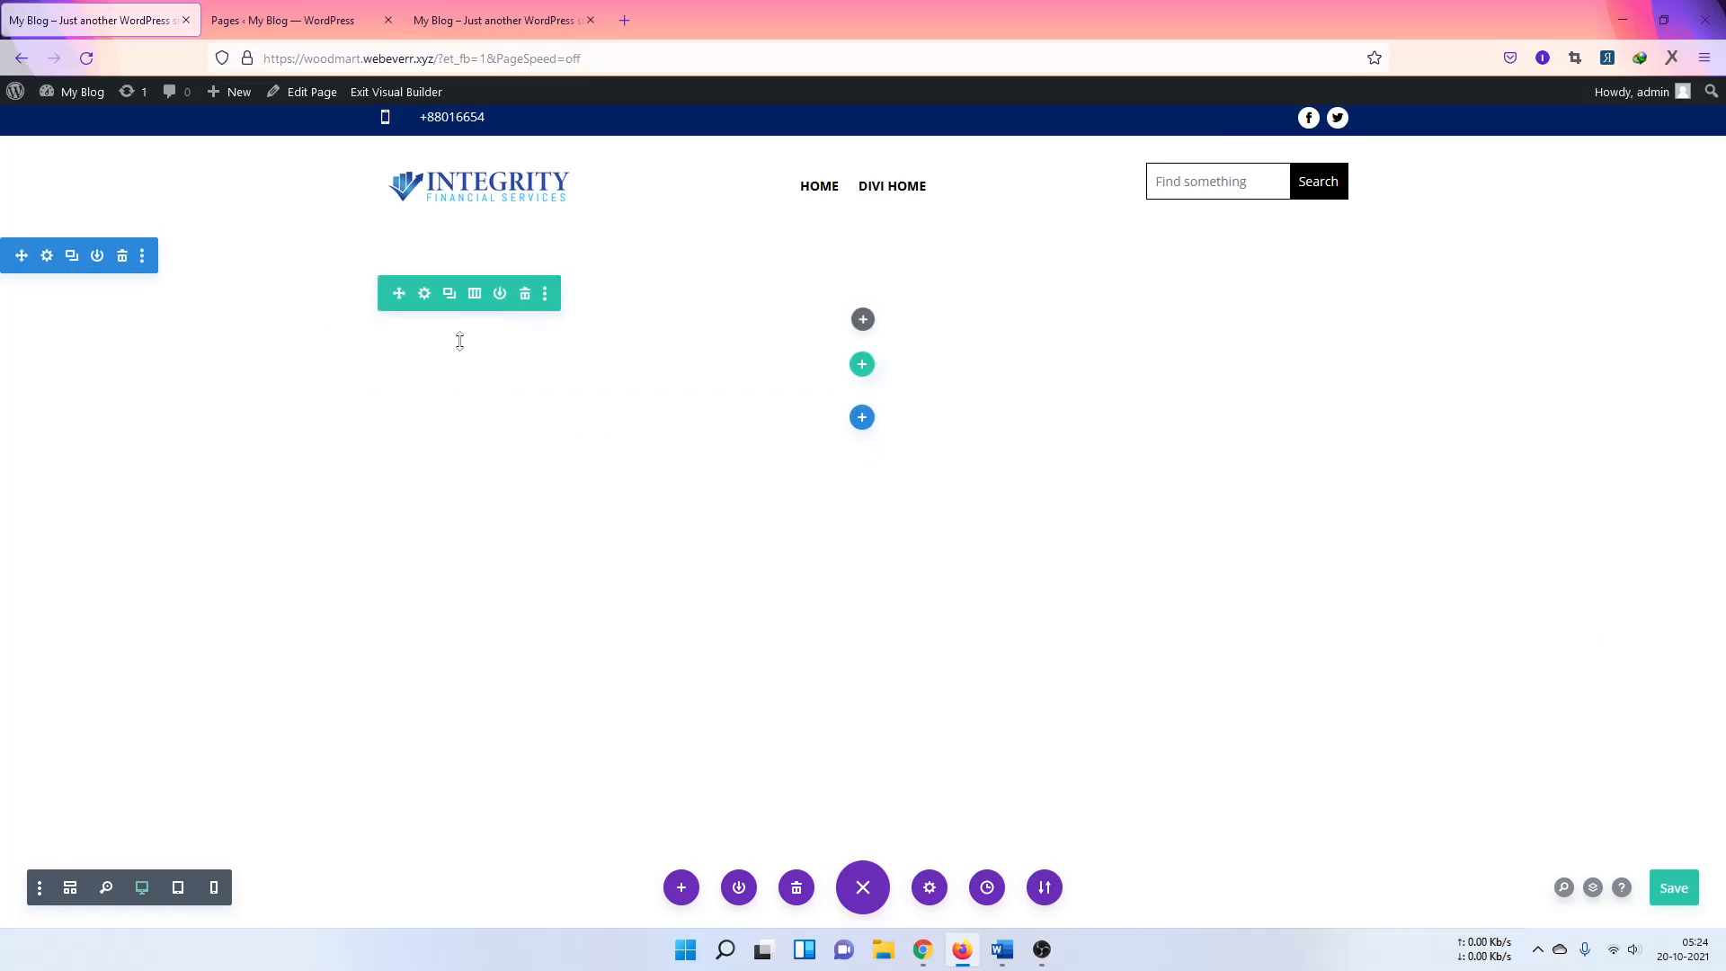
click(863, 320)
scroll(878, 785, down, 10)
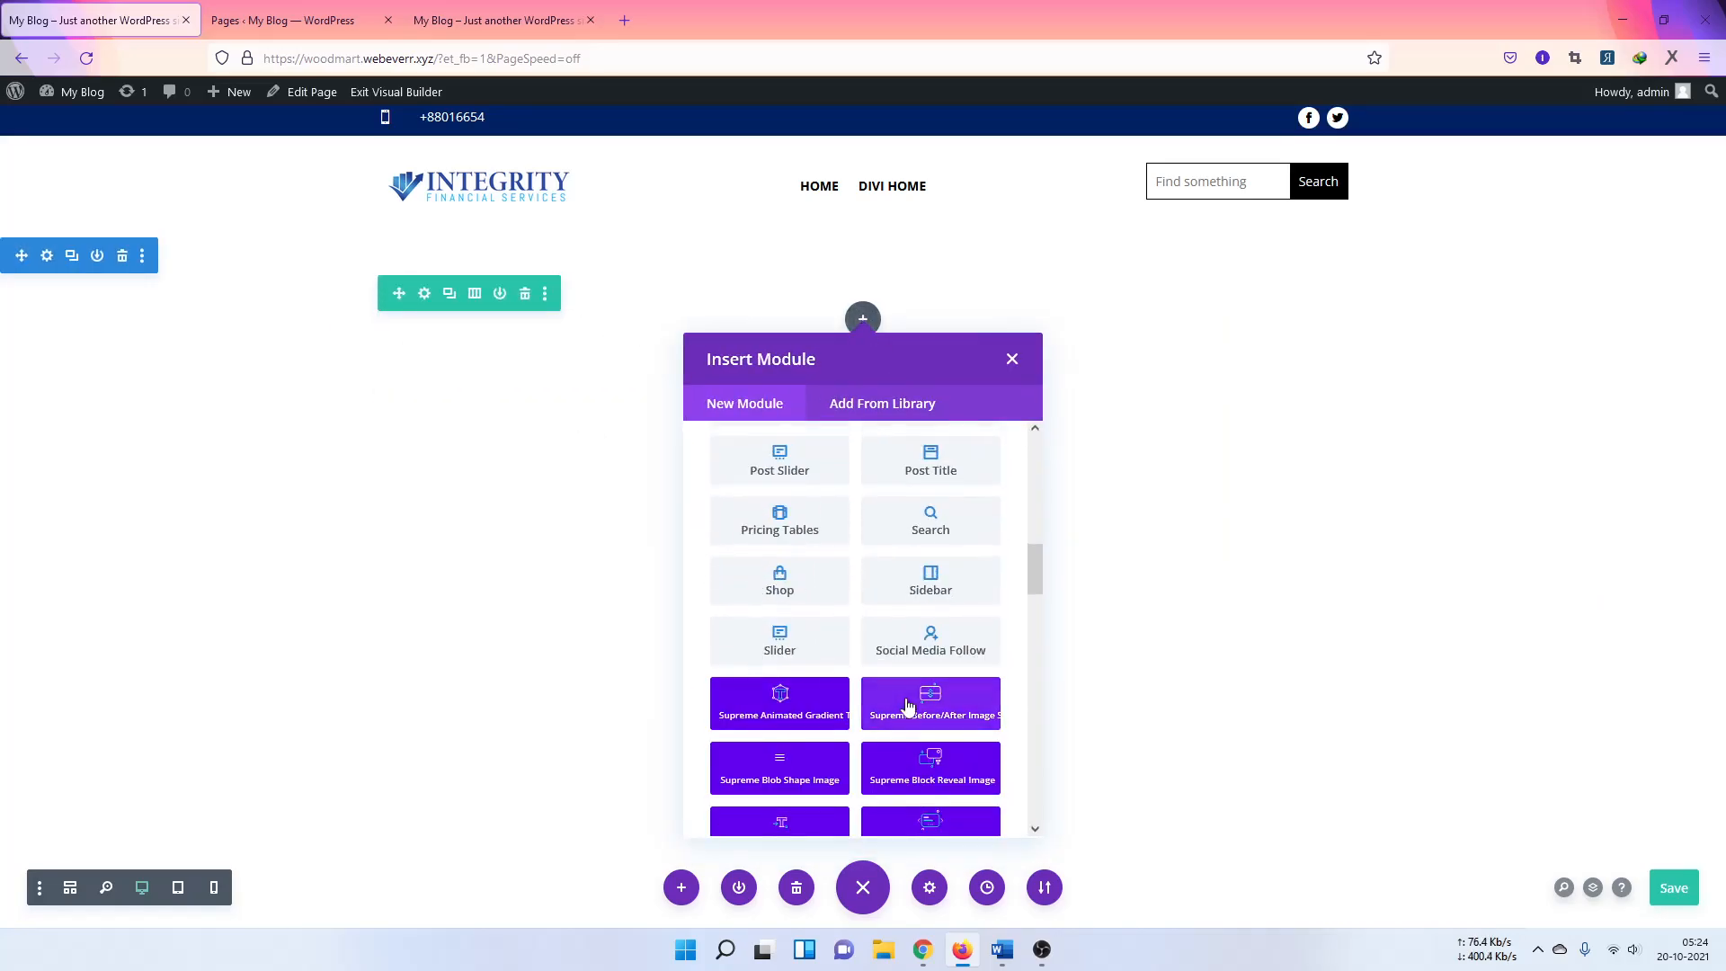
scroll(907, 706, down, 3)
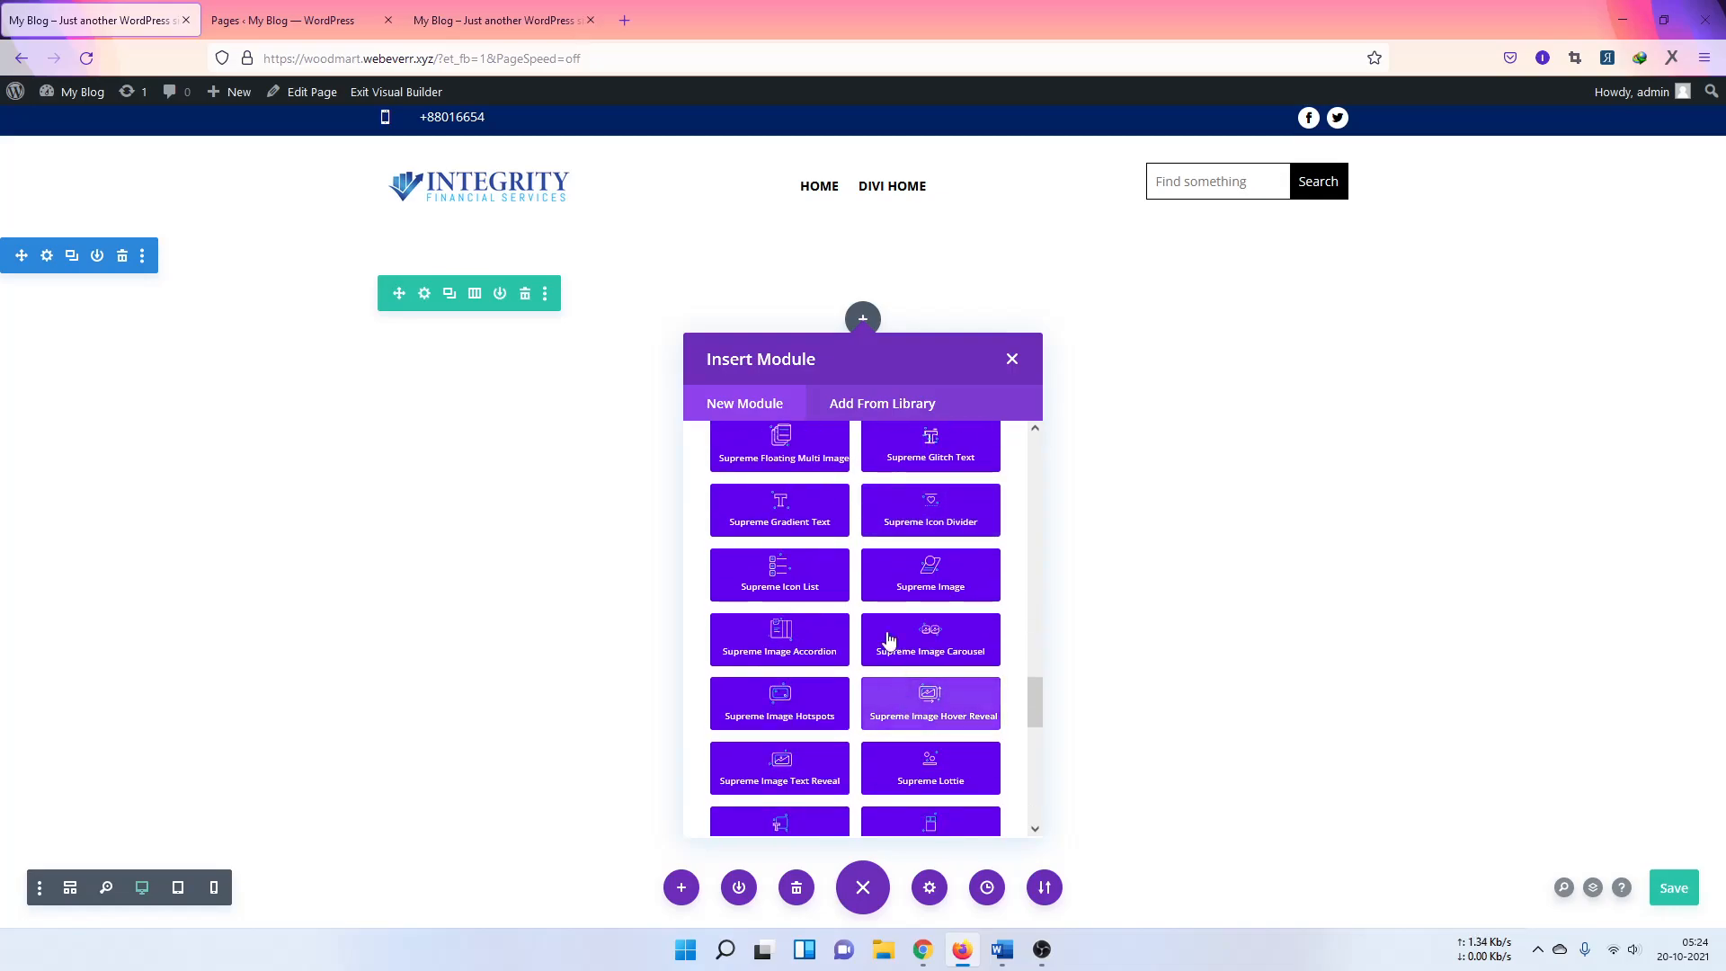
scroll(901, 511, down, 3)
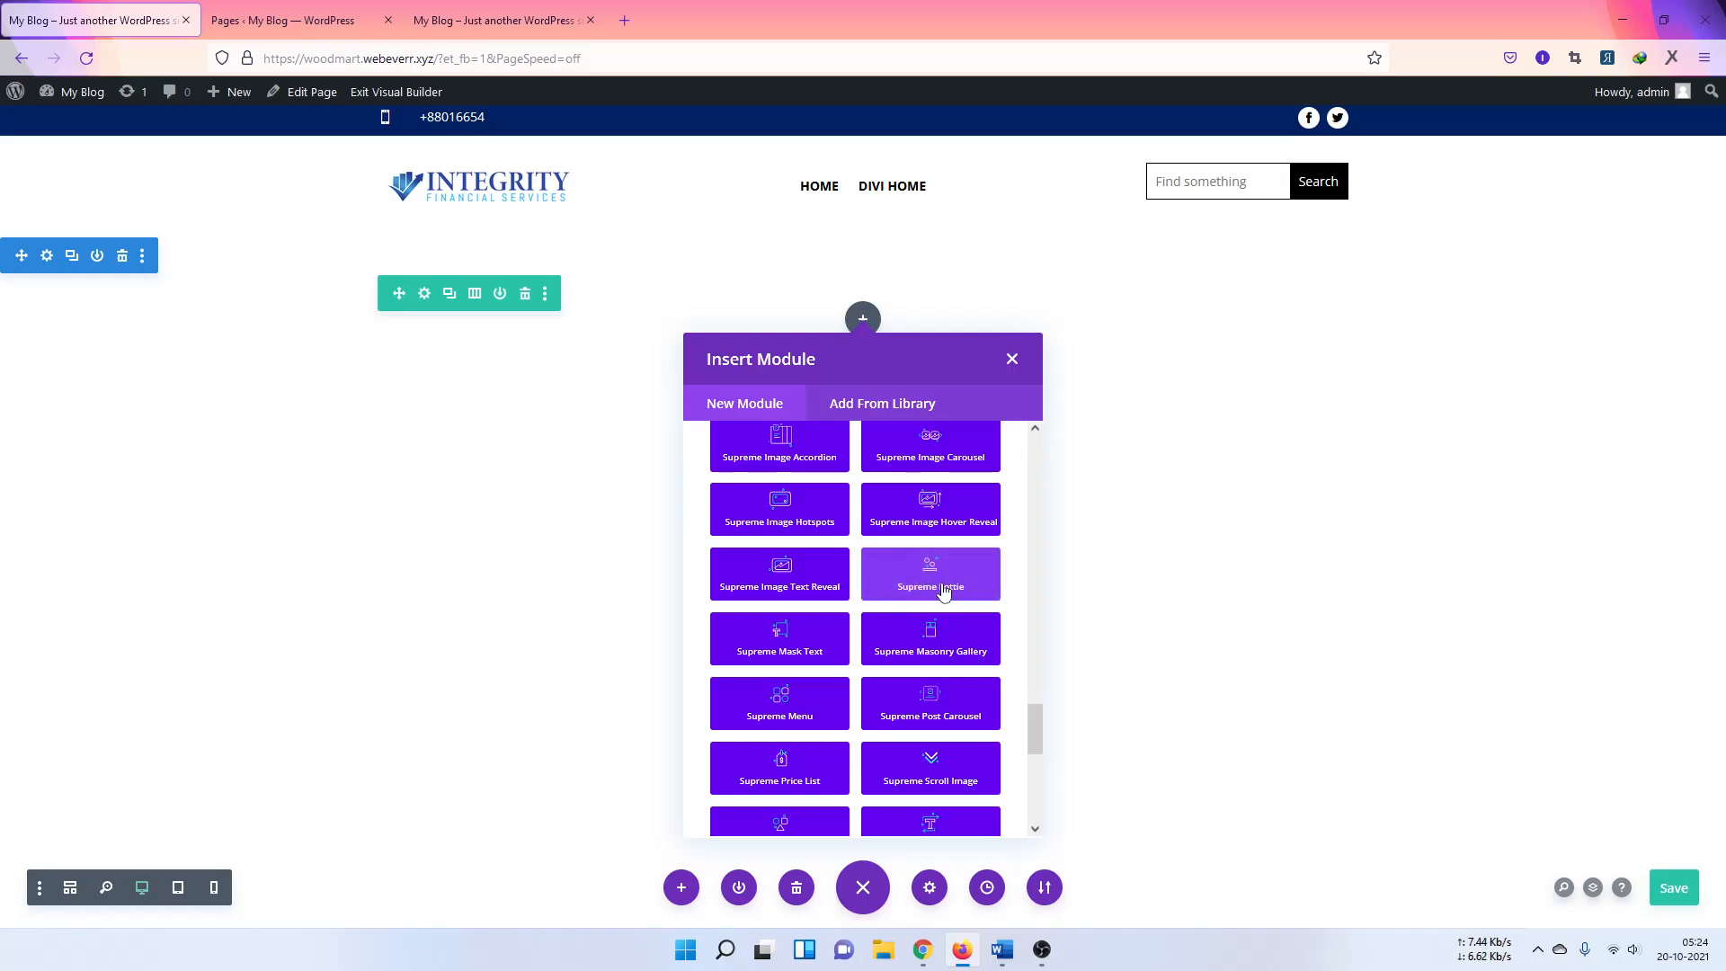
scroll(910, 678, down, 2)
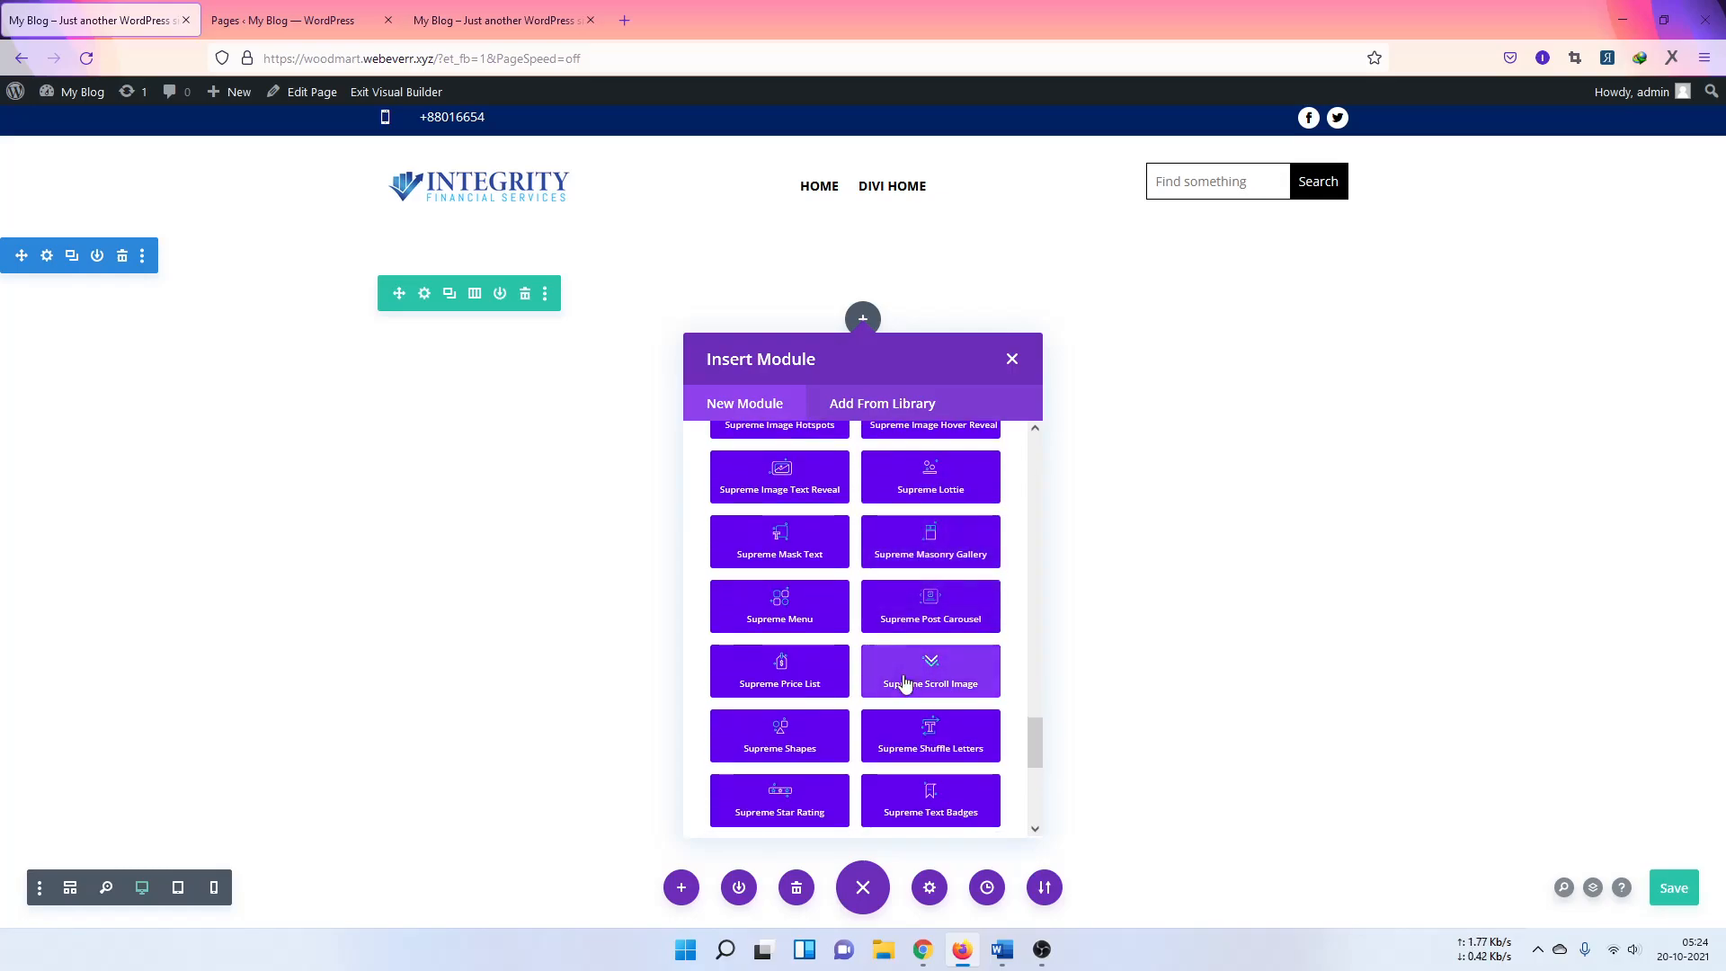
scroll(917, 728, down, 2)
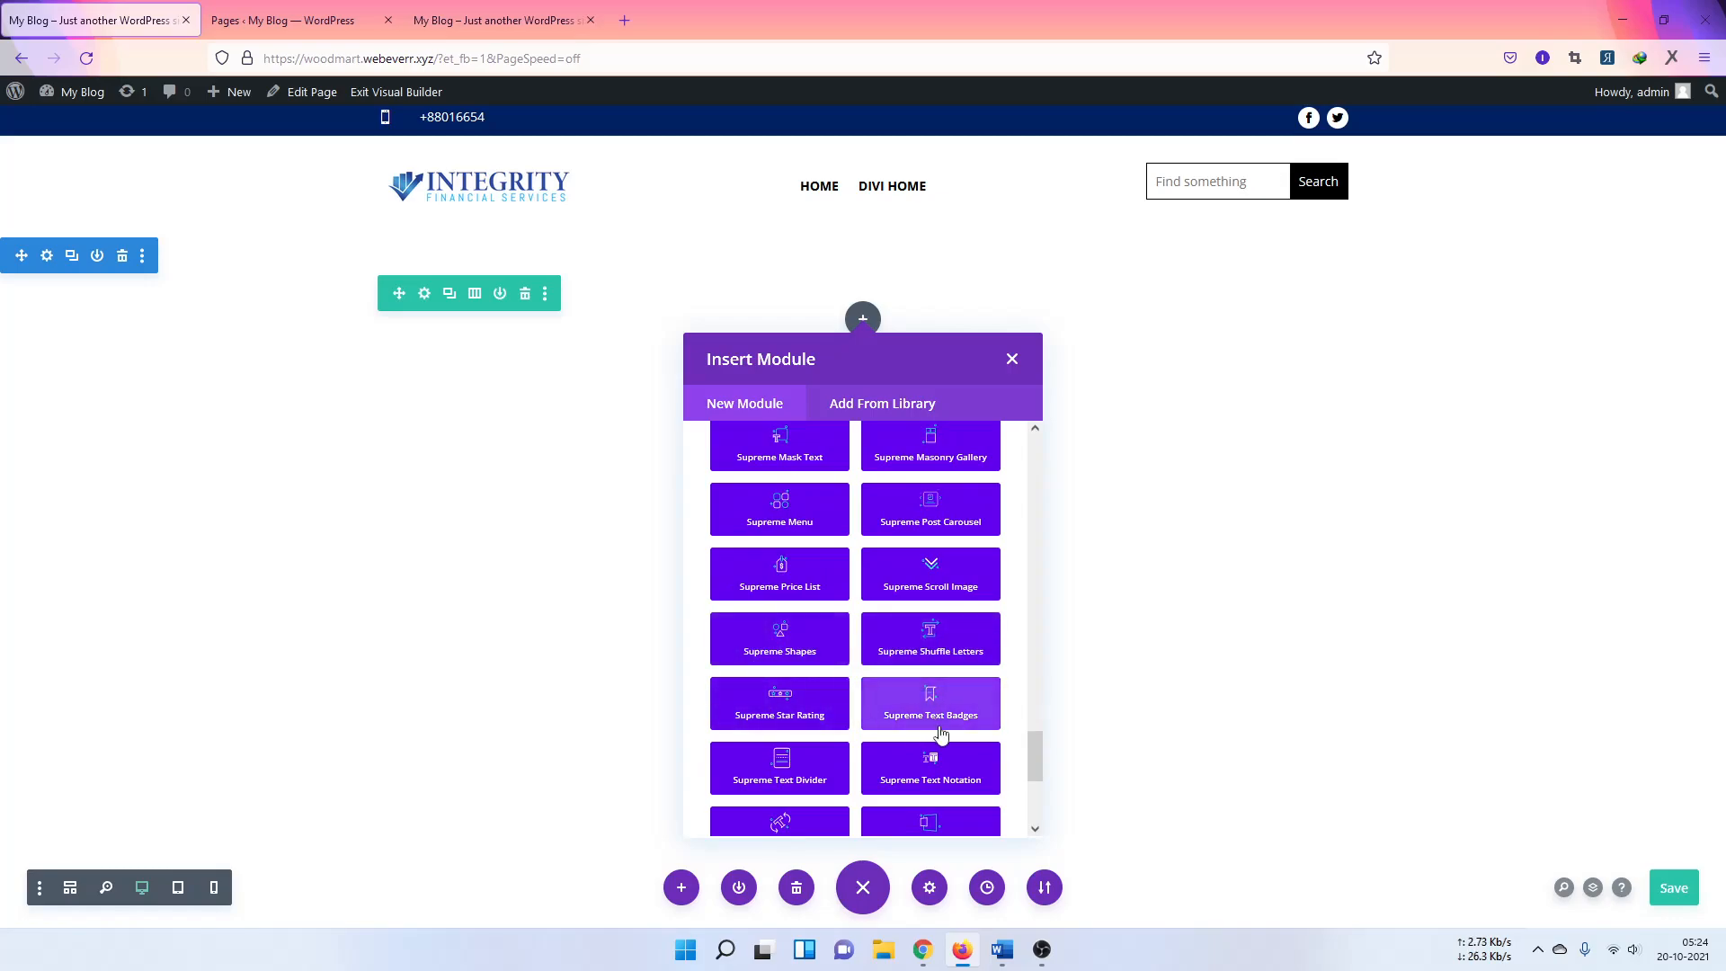
scroll(930, 701, down, 2)
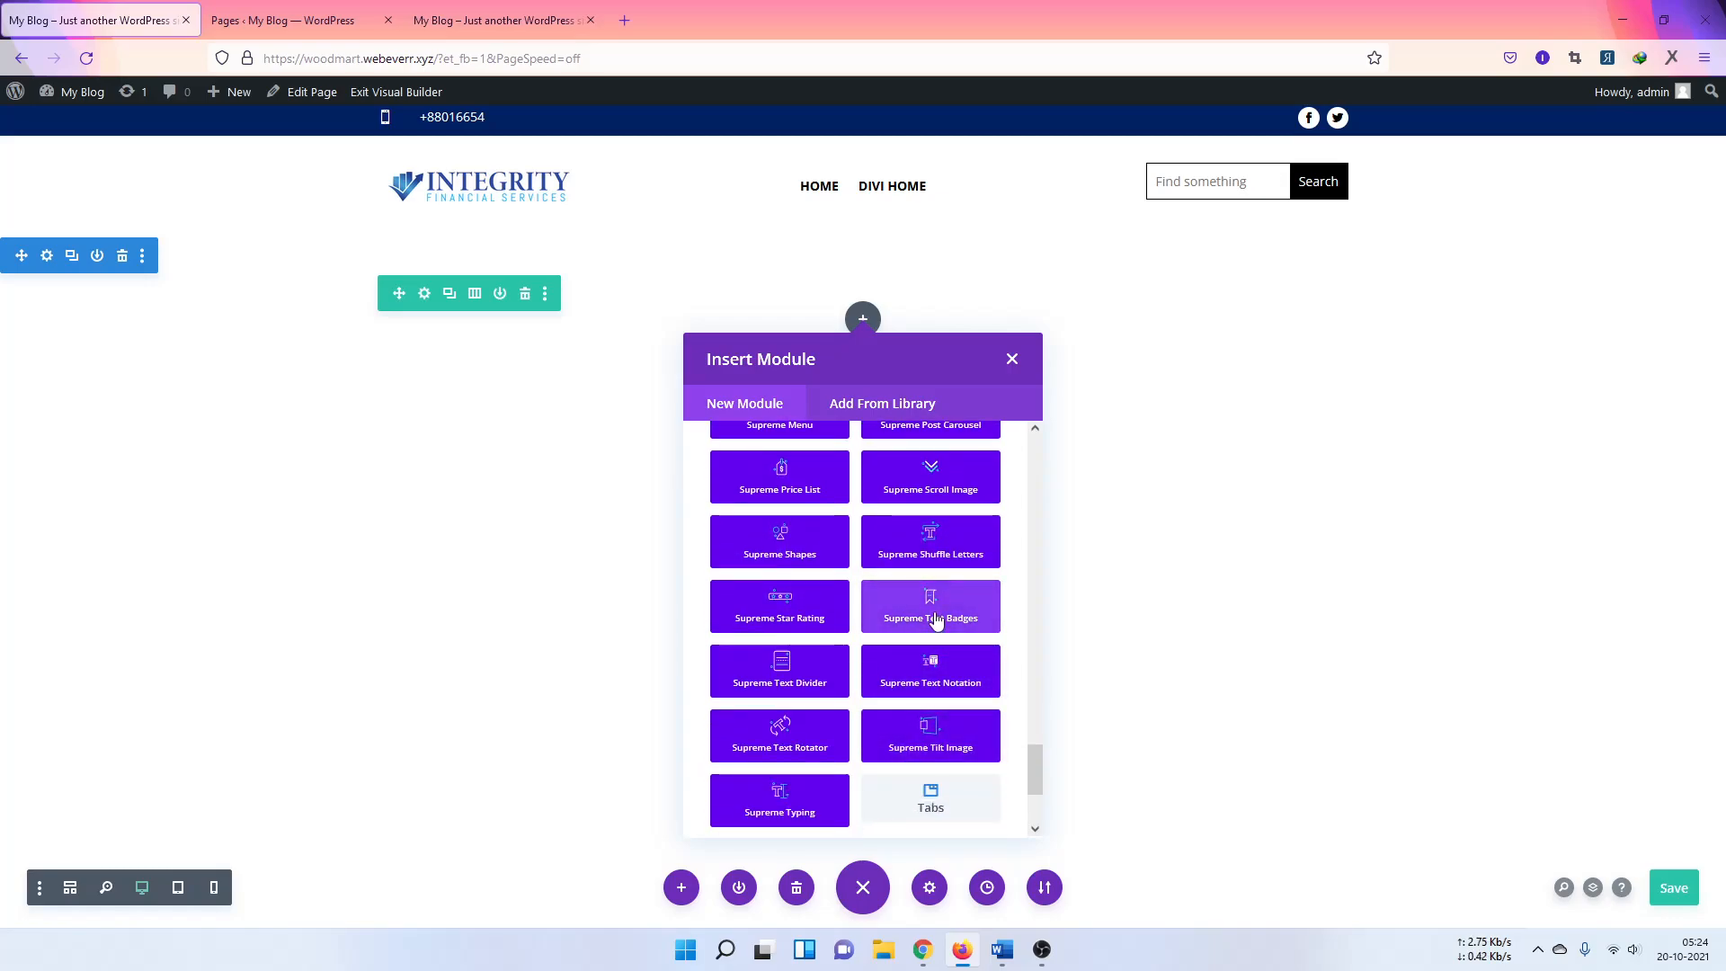
scroll(927, 680, down, 2)
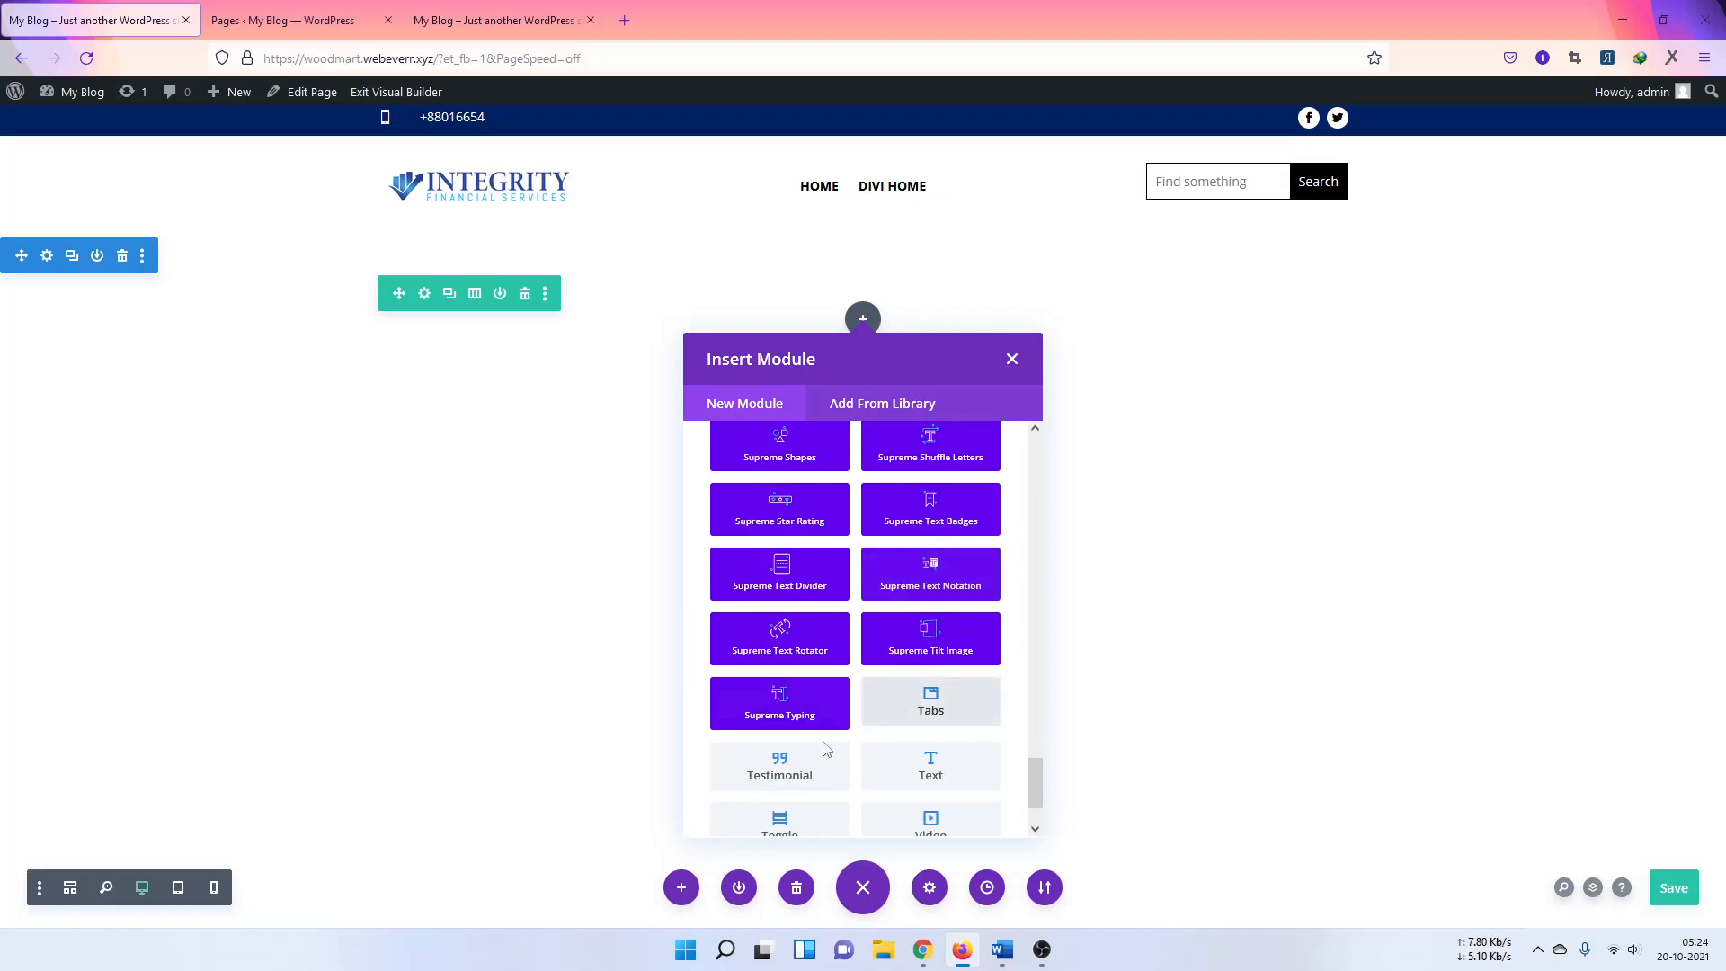
scroll(779, 764, down, 2)
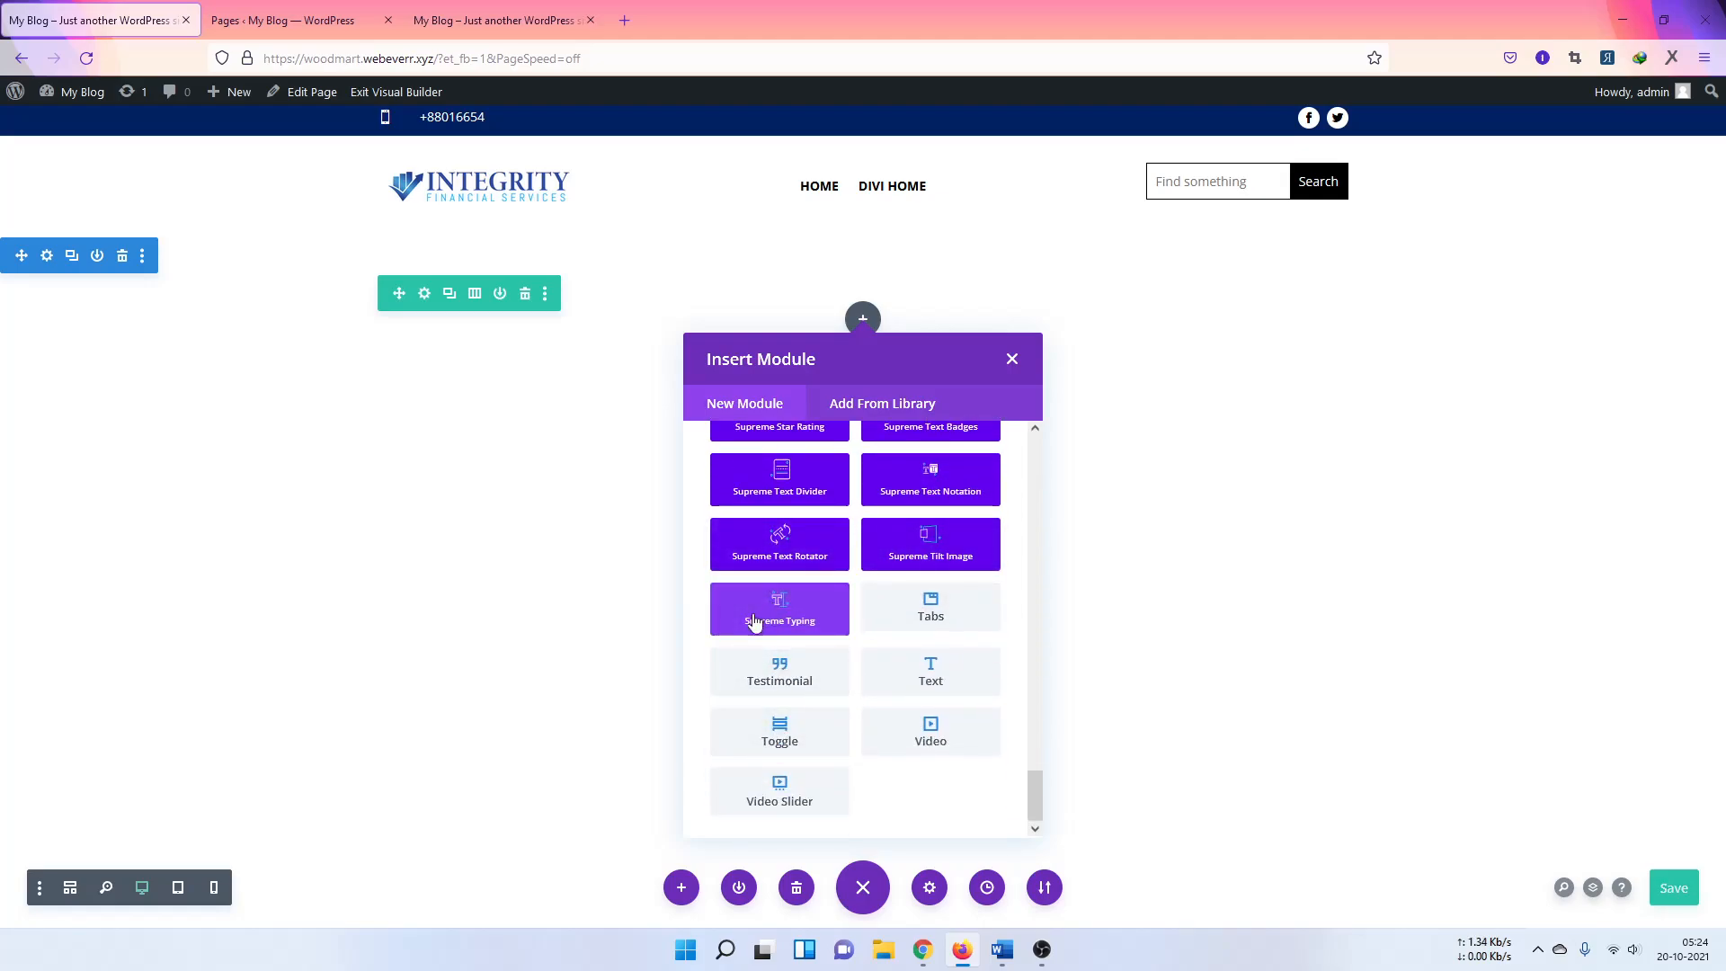
click(783, 611)
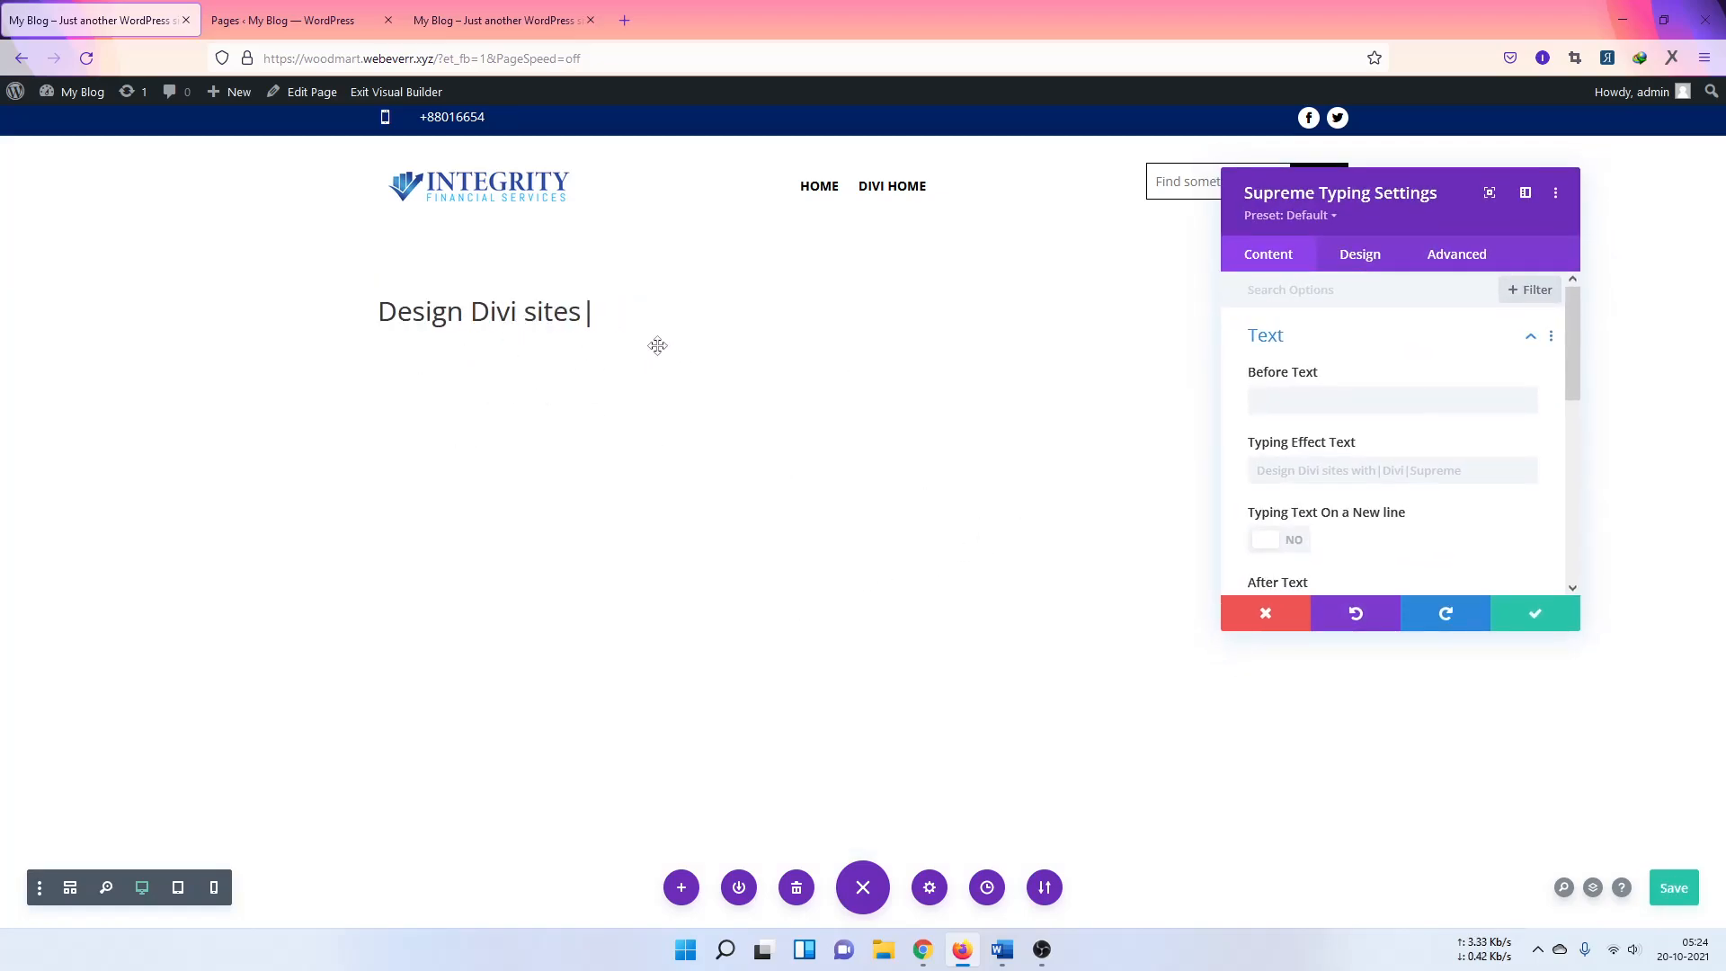
Step: Discard the Supreme Typing settings, remove that module, and insert a Tabs module in the empty row
click(1266, 613)
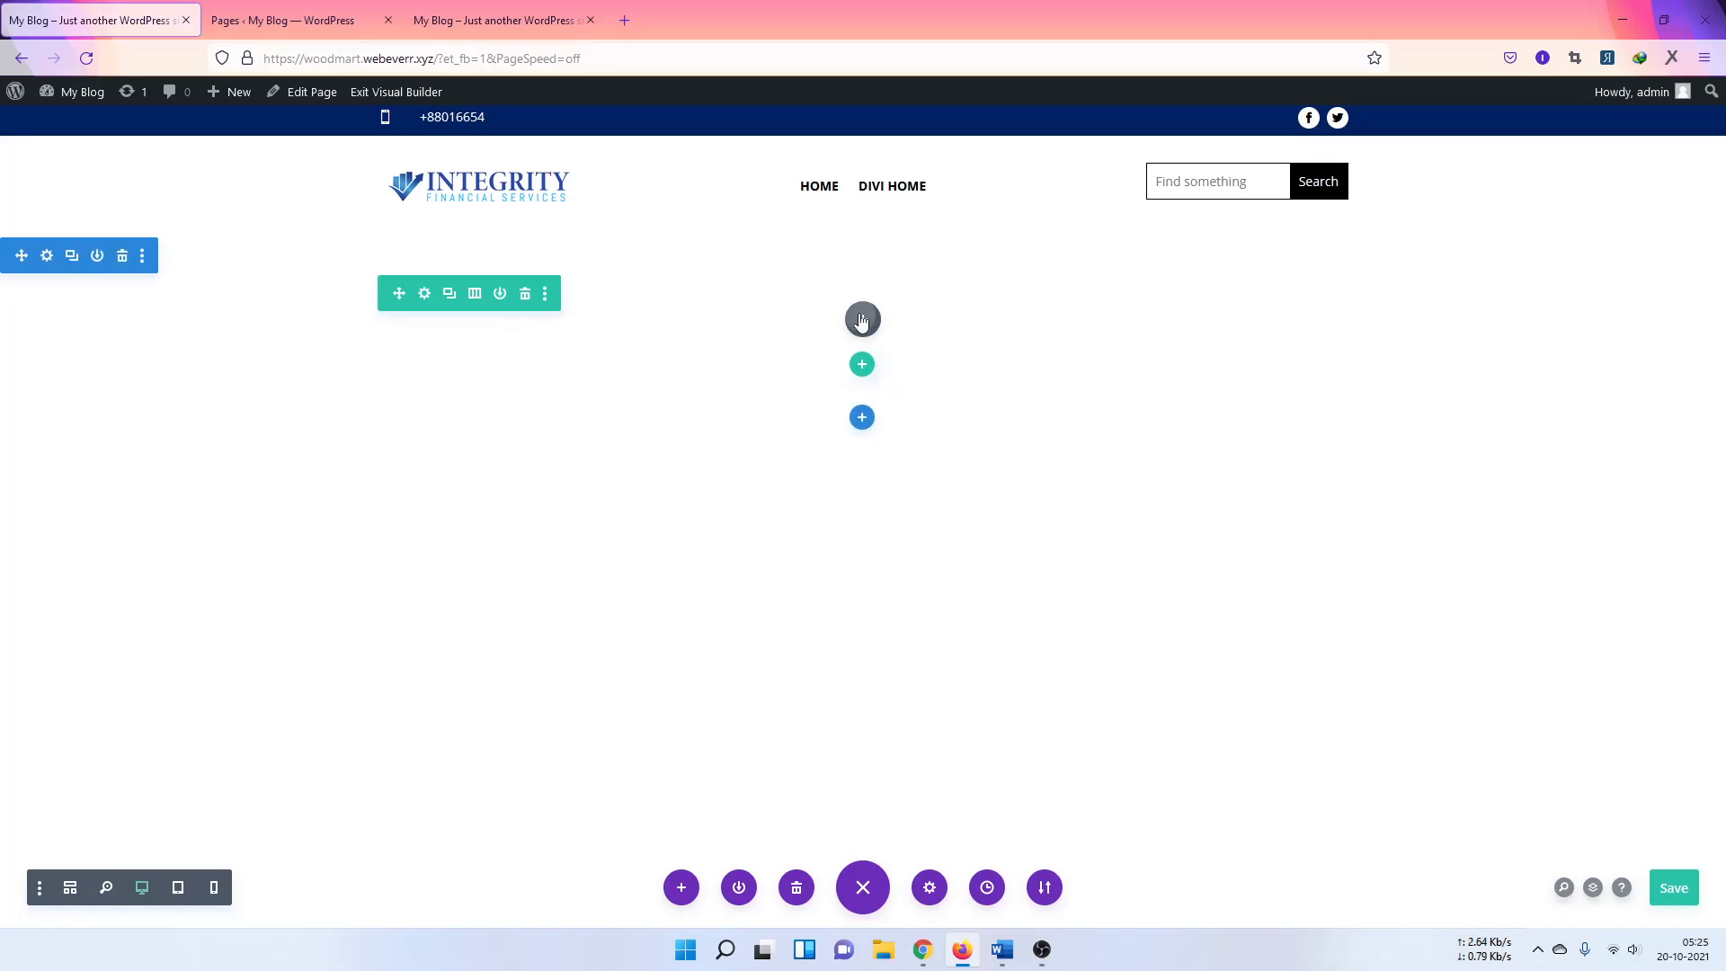
click(858, 320)
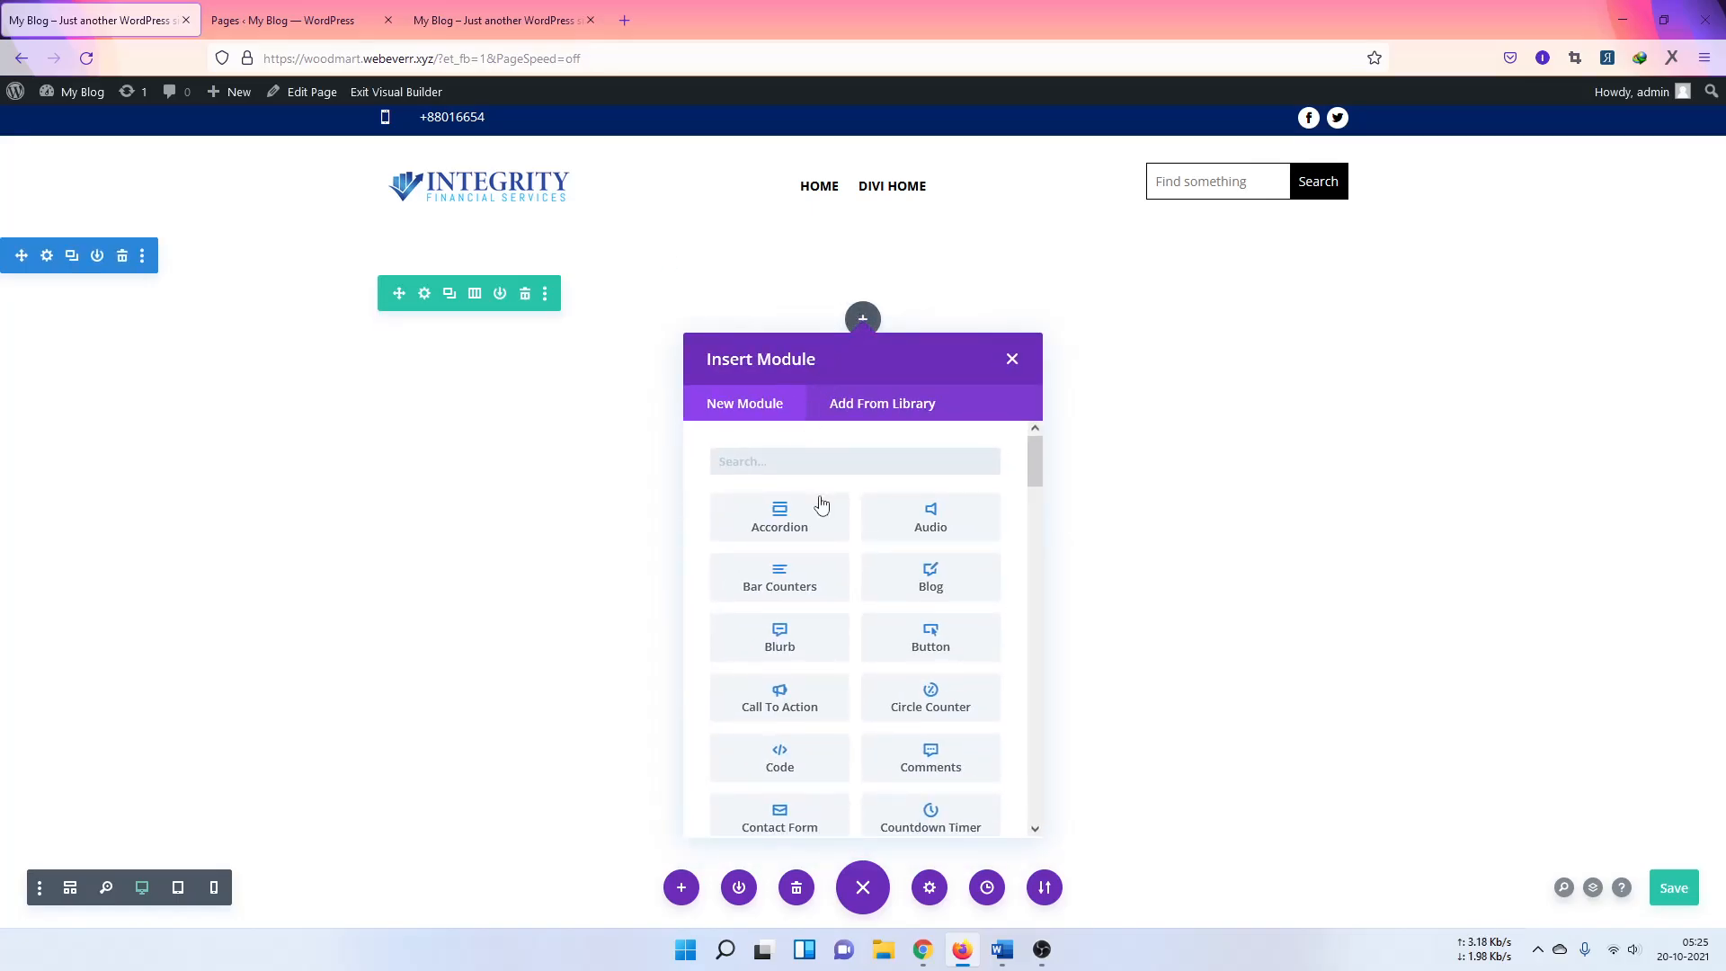
scroll(820, 505, down, 3)
drag(1032, 485, 1025, 805)
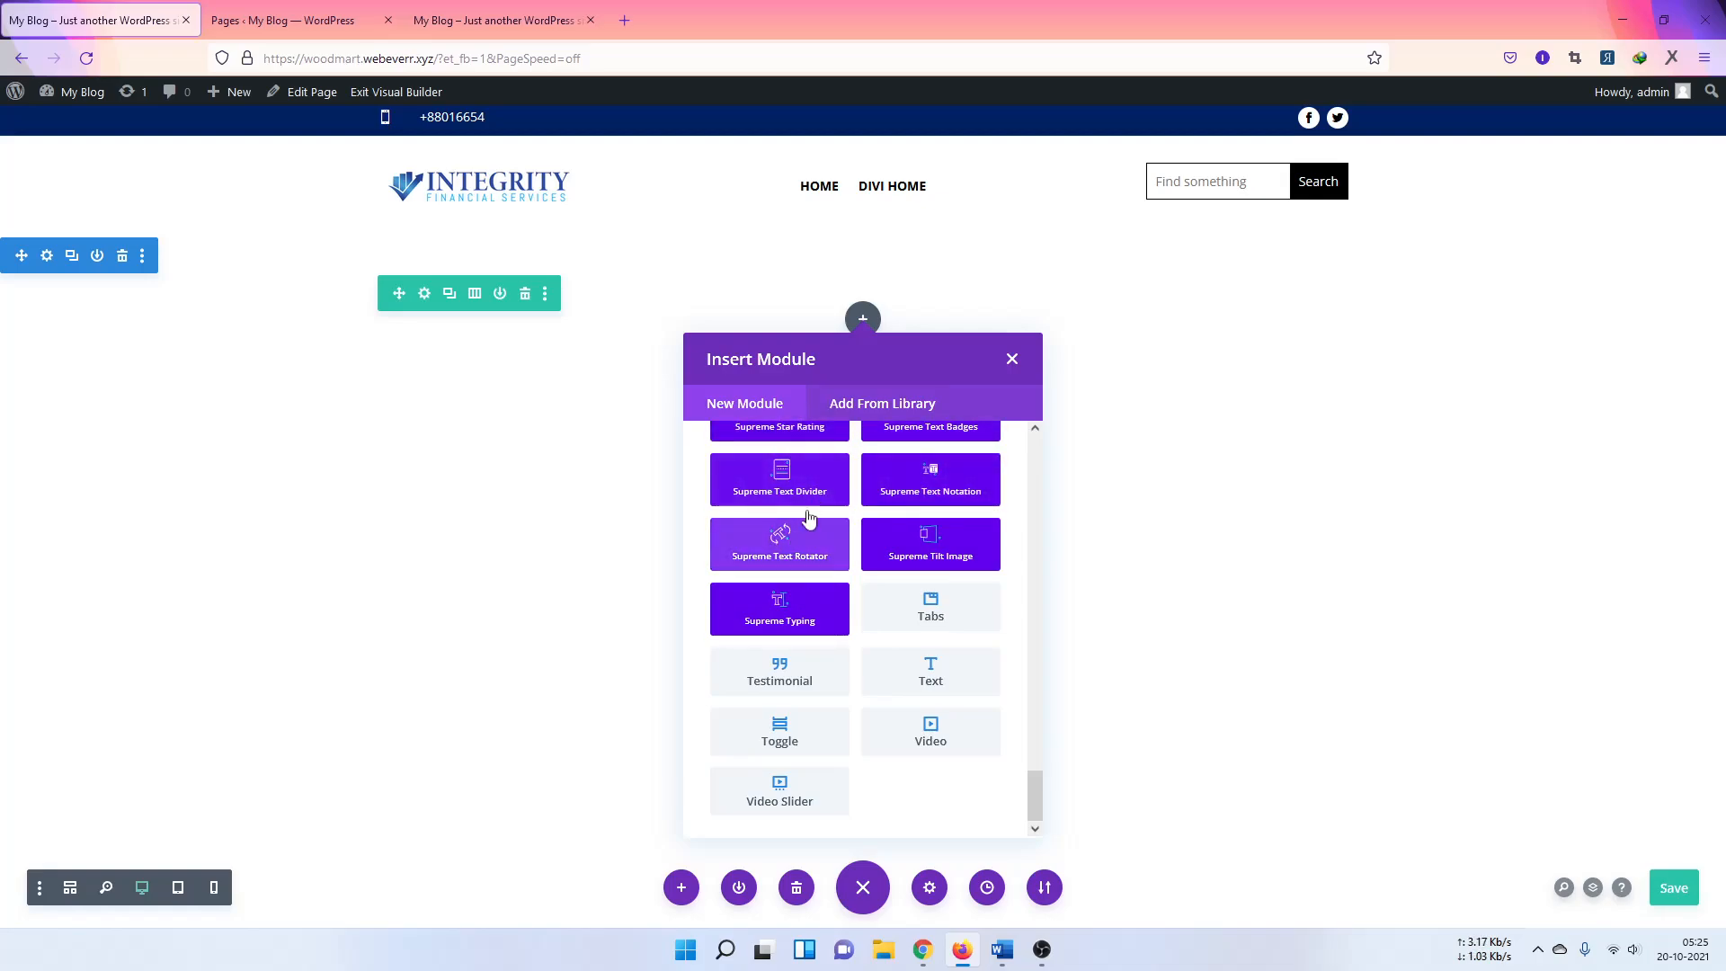
click(868, 564)
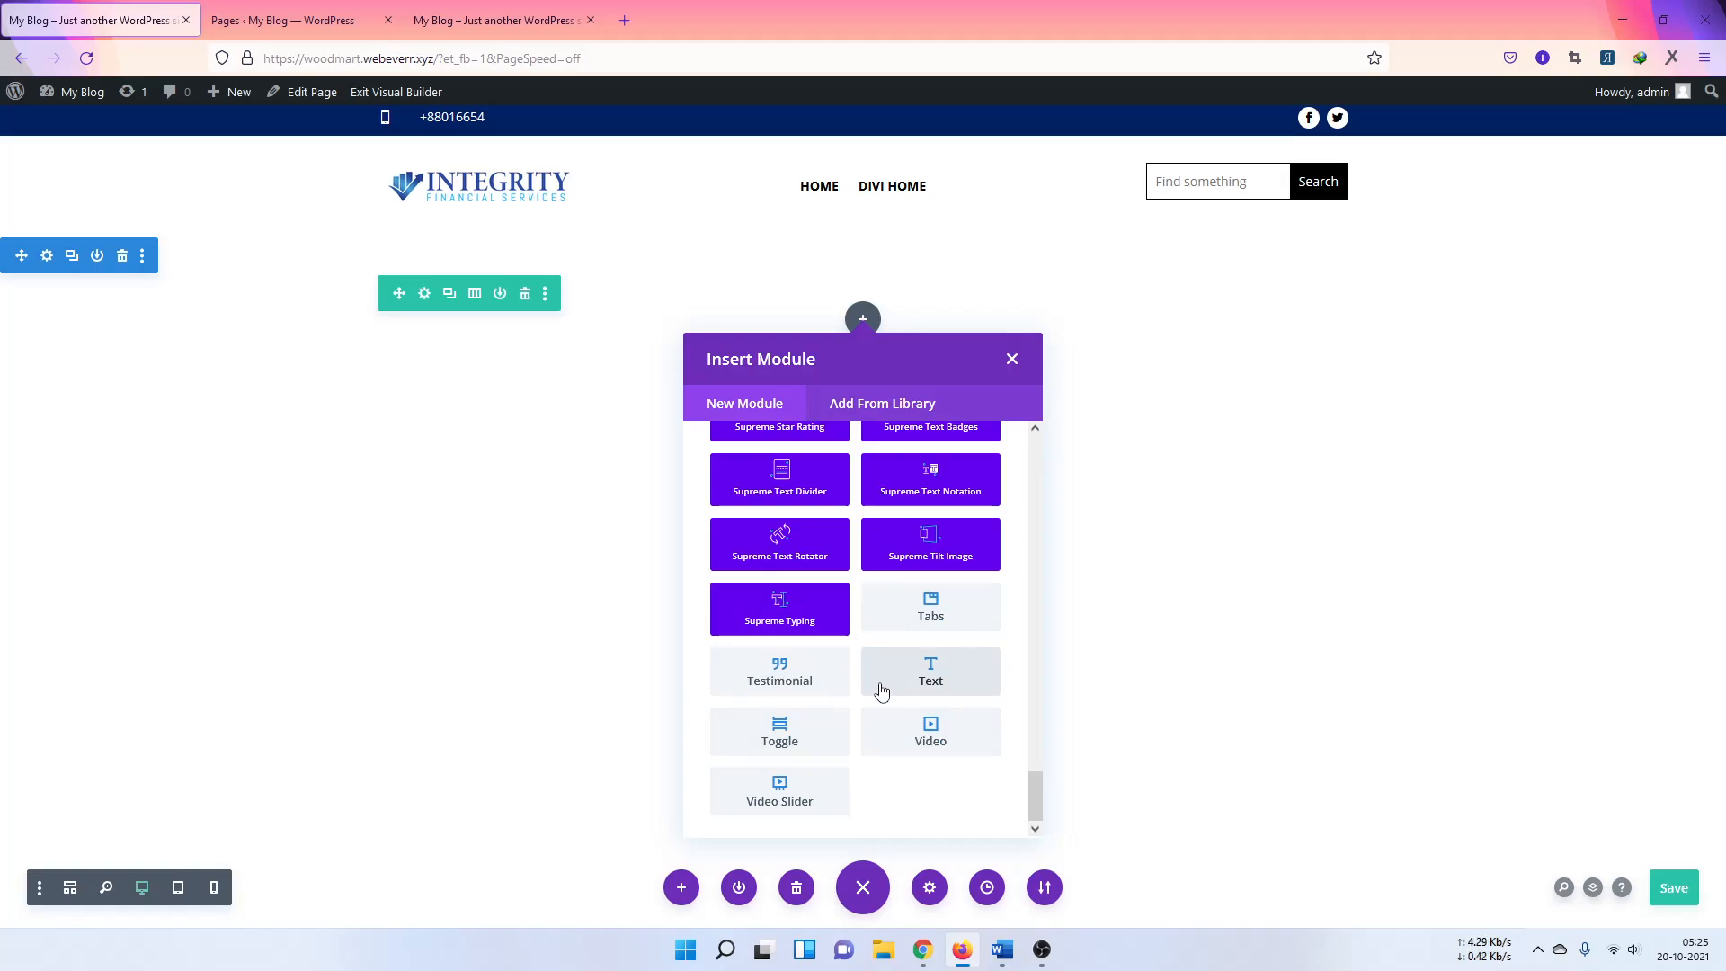
click(910, 627)
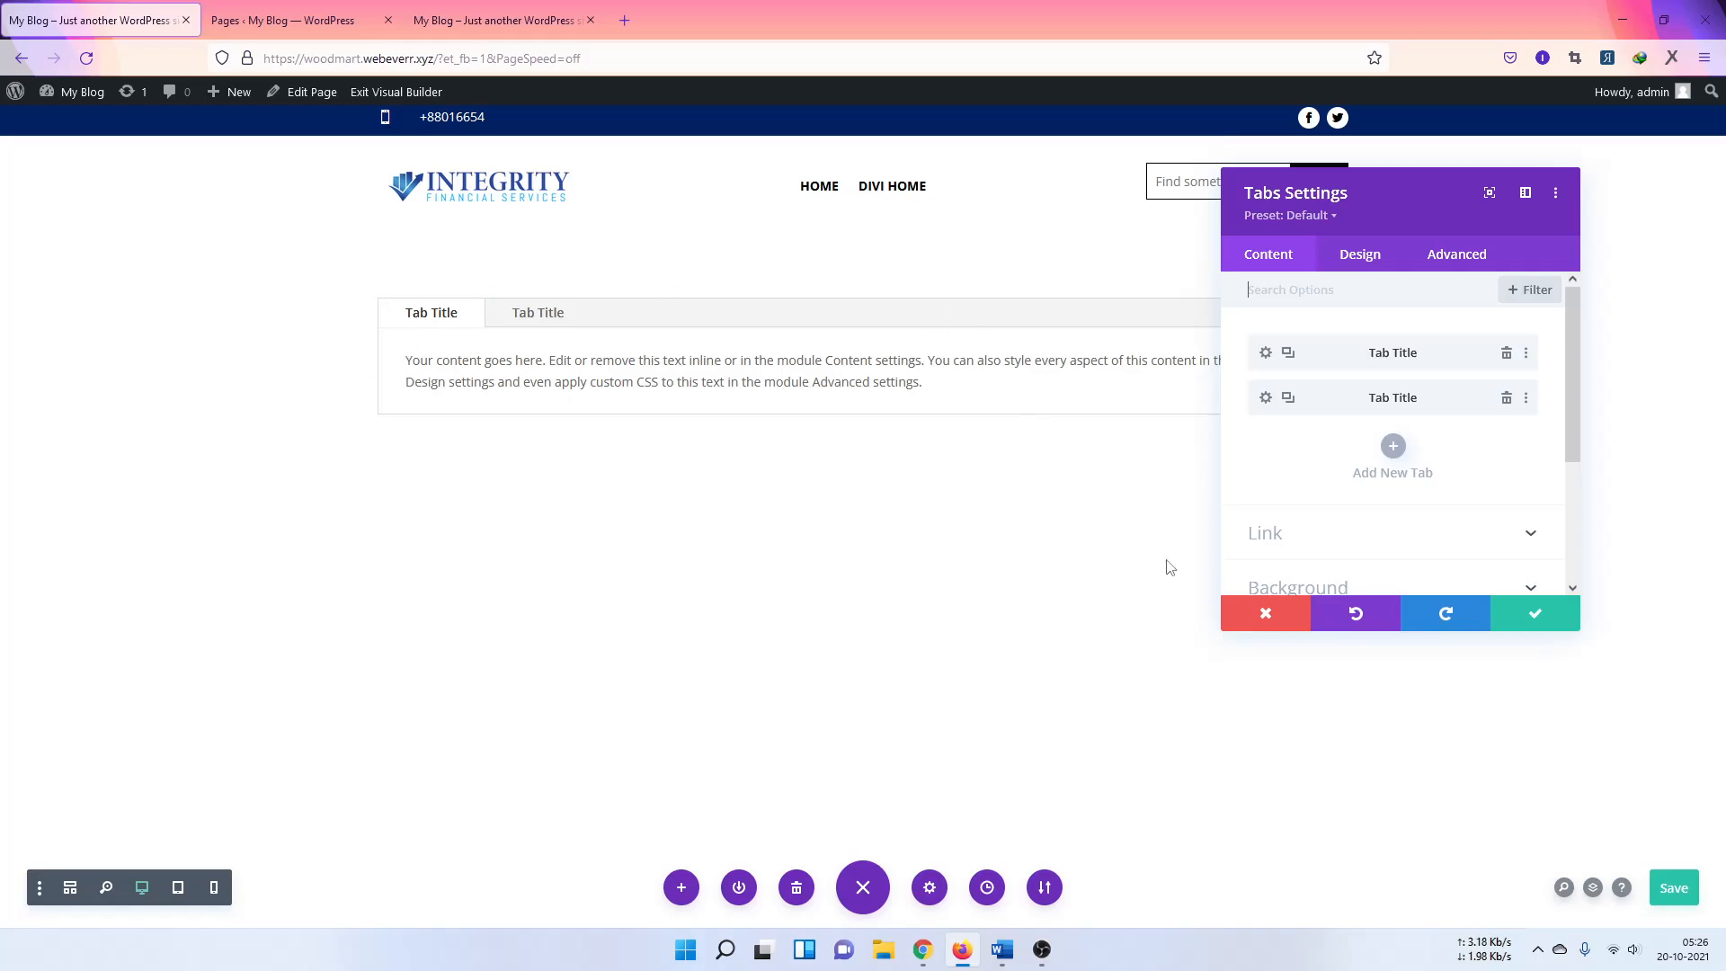
Step: Close the Tabs settings without changes, delete the row containing the Tabs module, and save the page
click(1266, 613)
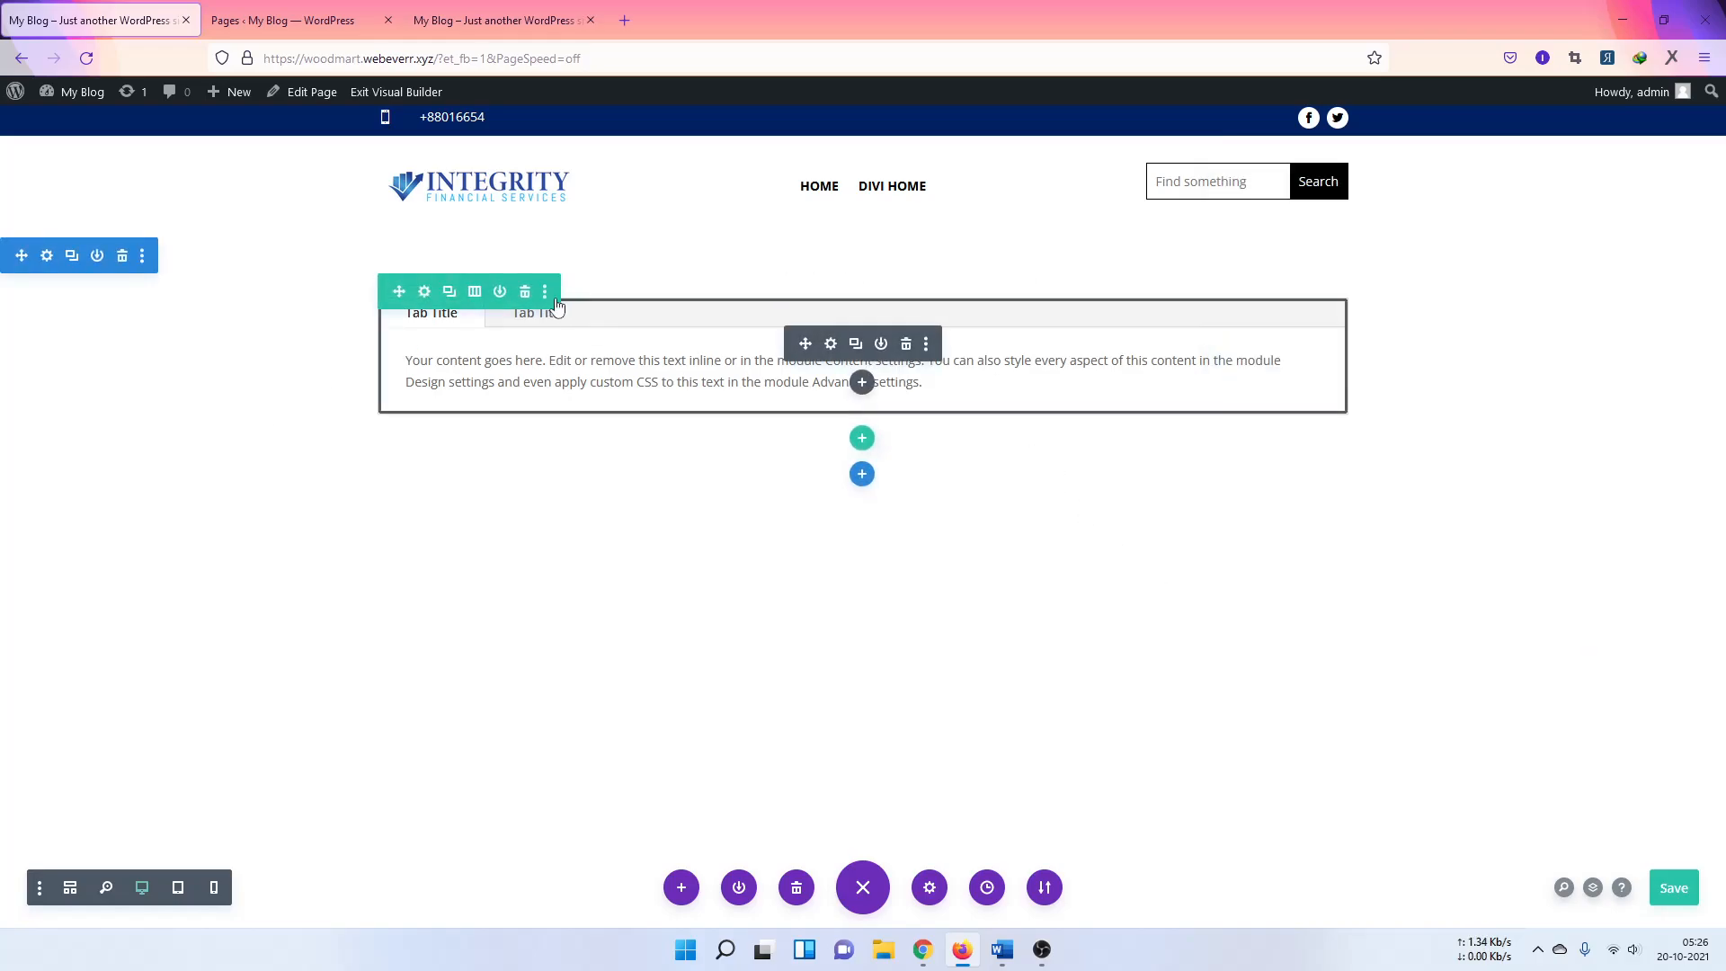
click(525, 291)
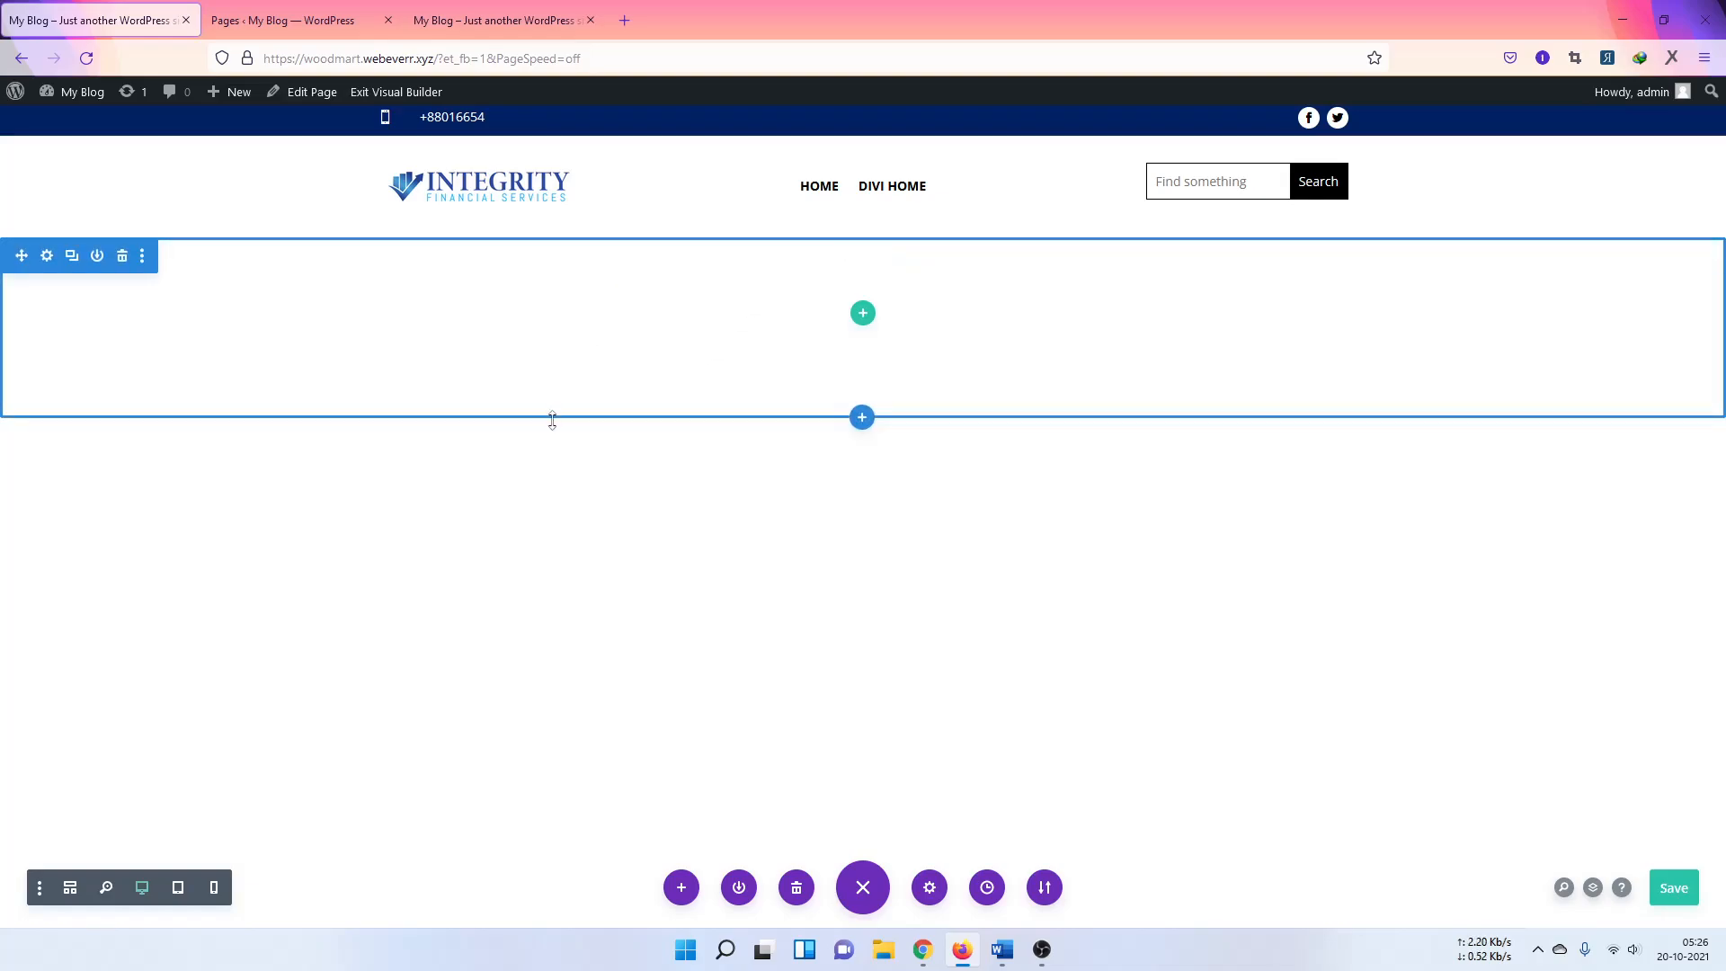
key(ctrl+s)
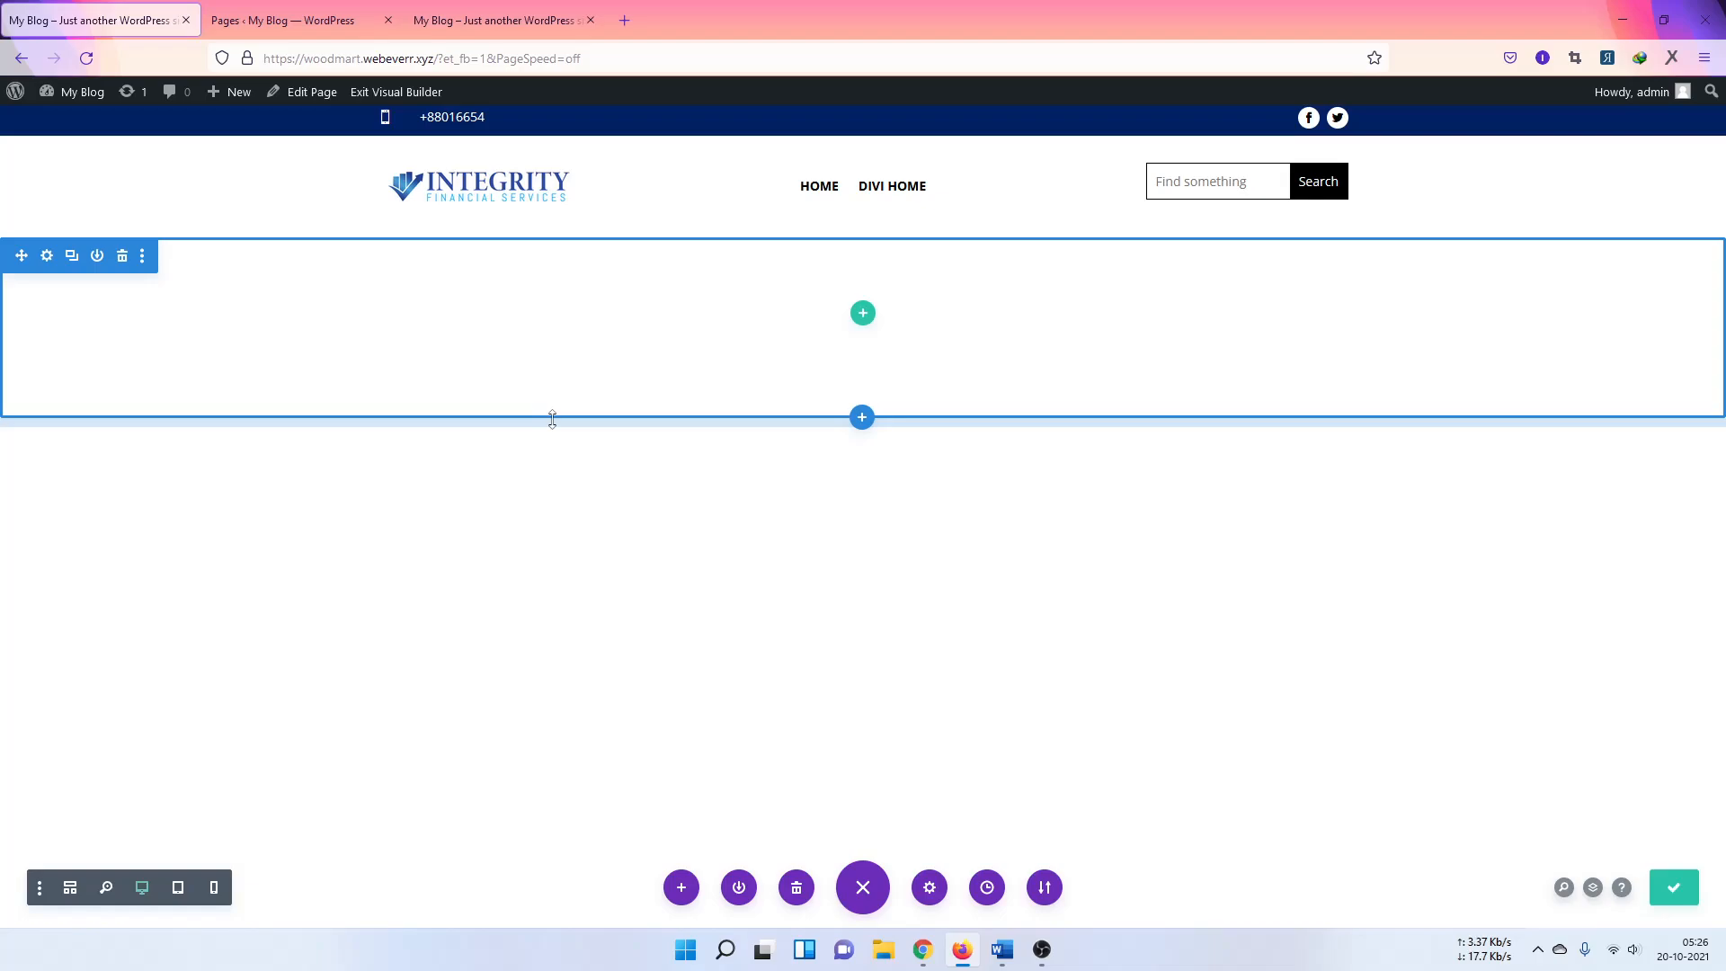